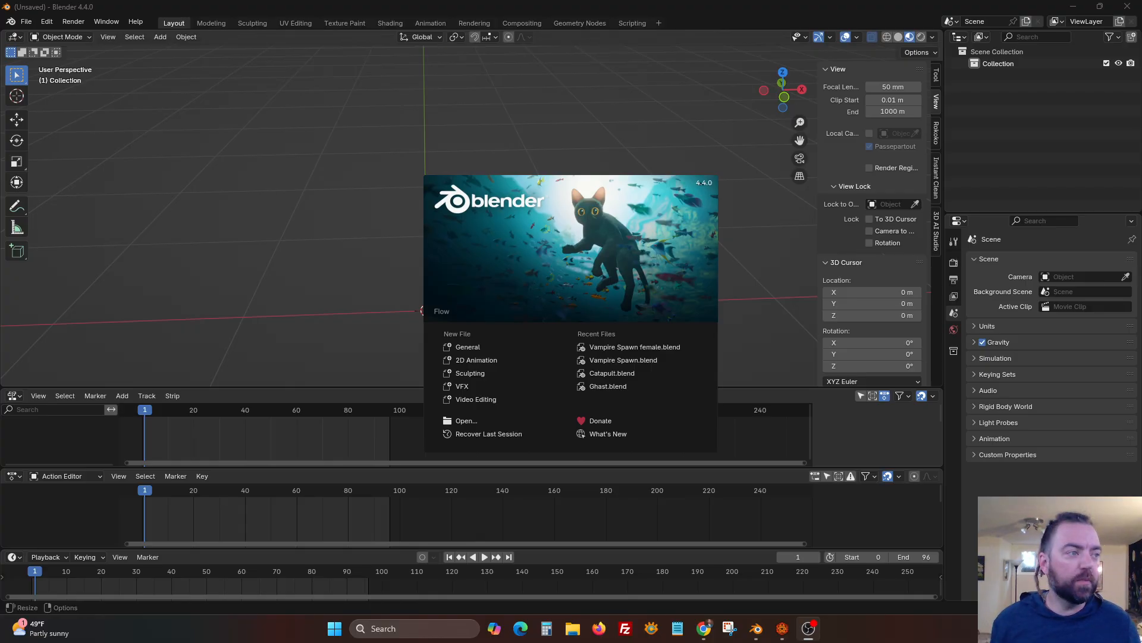
Switch to Foundry Virtual Tabletop and look over the monster tokens across the Dungeon scene, up to the two Vampire Spawn tokens.
drag(1141, 405, 543, 3)
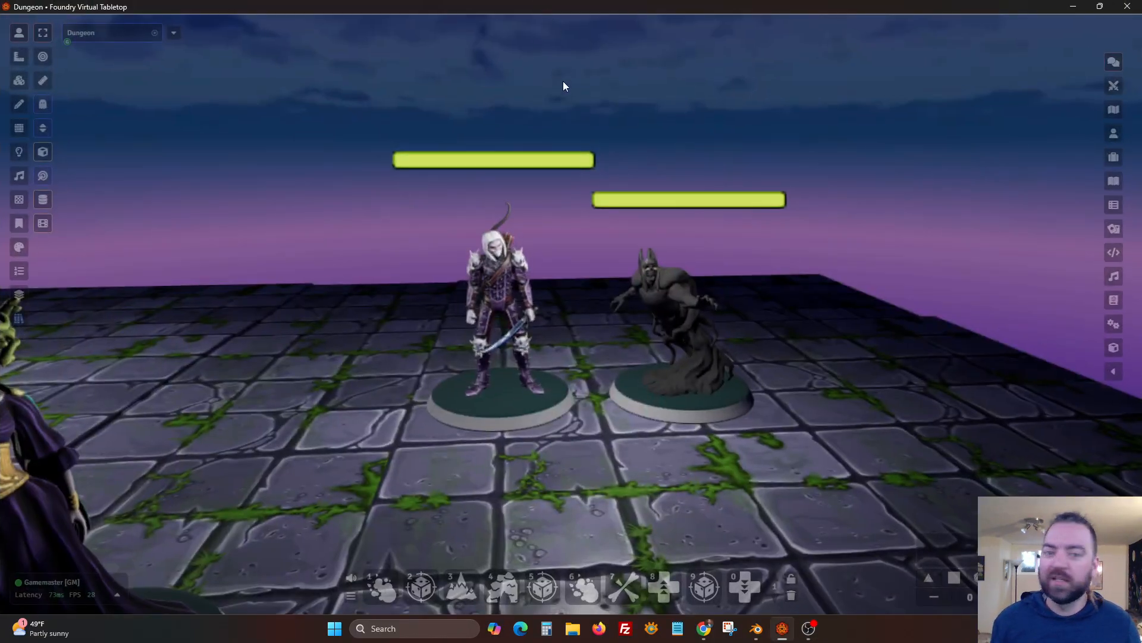
scroll(613, 357, down, 4)
drag(613, 363, 298, 484)
right_drag(299, 484, 791, 258)
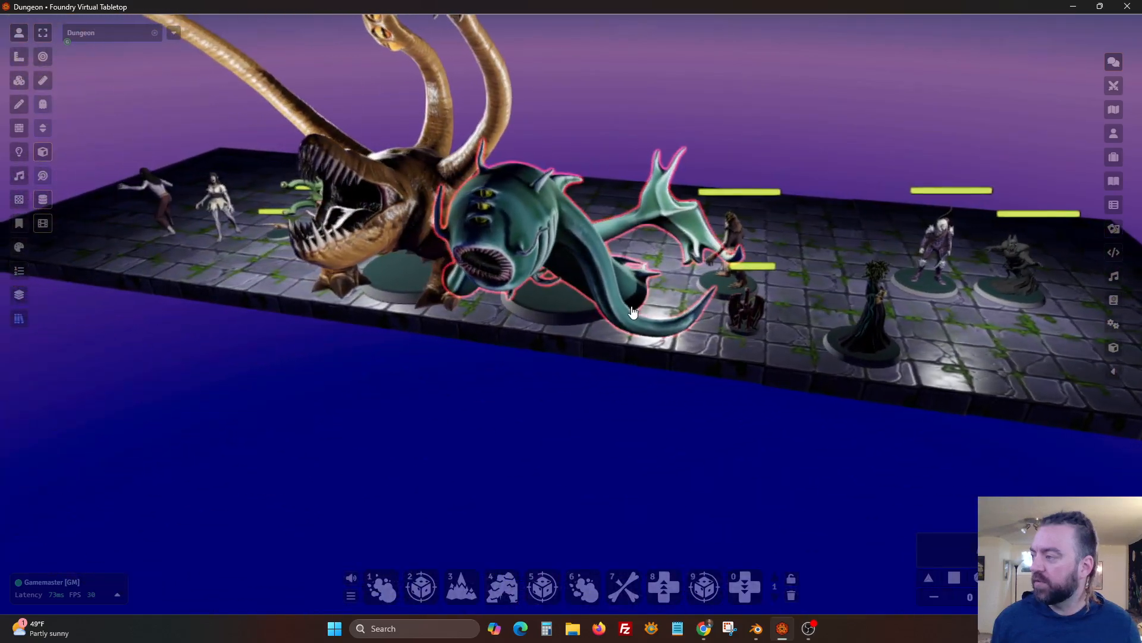
drag(633, 312, 694, 311)
right_drag(673, 312, 970, 318)
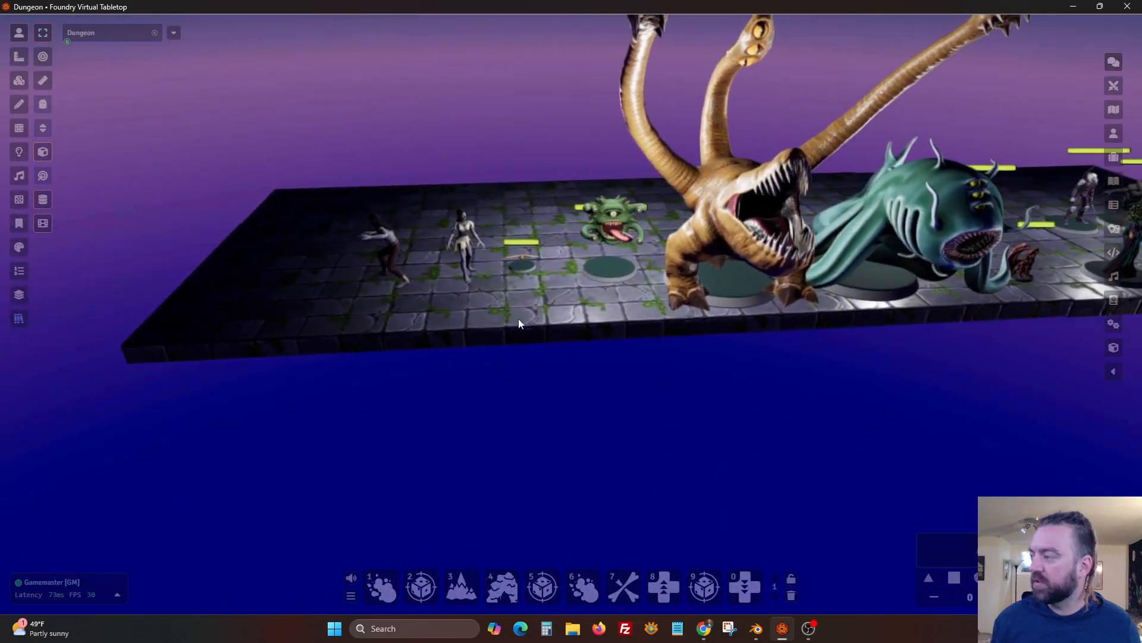
scroll(556, 286, up, 5)
right_drag(561, 246, 813, 392)
scroll(699, 387, up, 5)
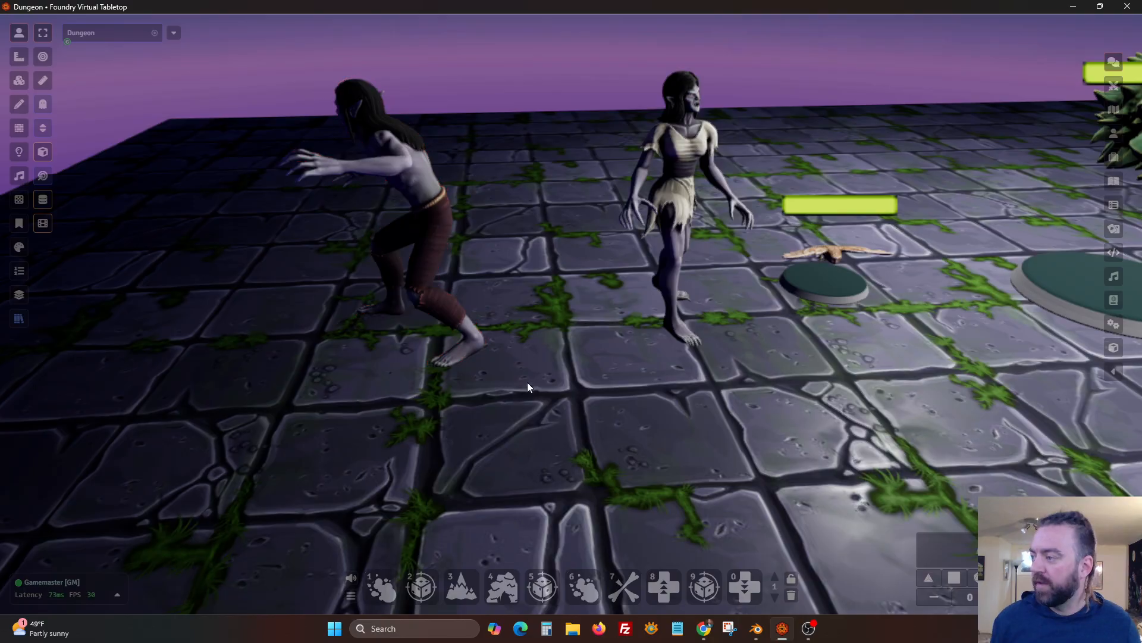
Select the male Vampire Spawn token and rotate it to face the front of the dungeon floor.
drag(531, 388, 196, 205)
shift+scroll(536, 401, up, 2)
shift+scroll(537, 402, up, 1)
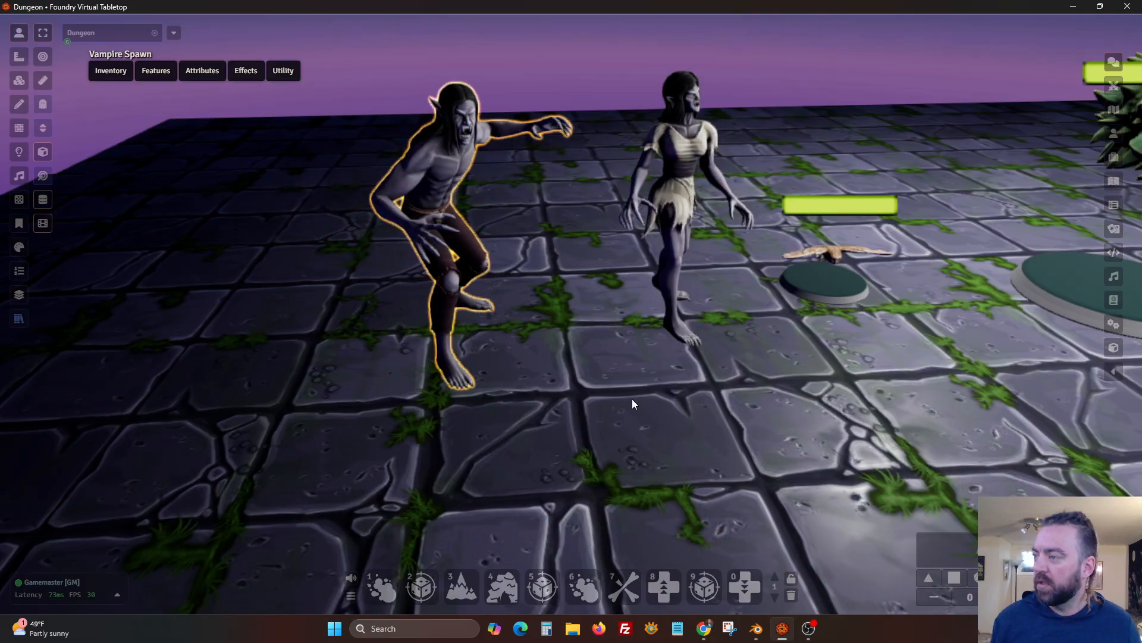
Switch the macro hotbar to page 5 and play the male Vampire Spawn's animations with macros 3 and 4.
middle_drag(630, 398, 608, 391)
click(775, 598)
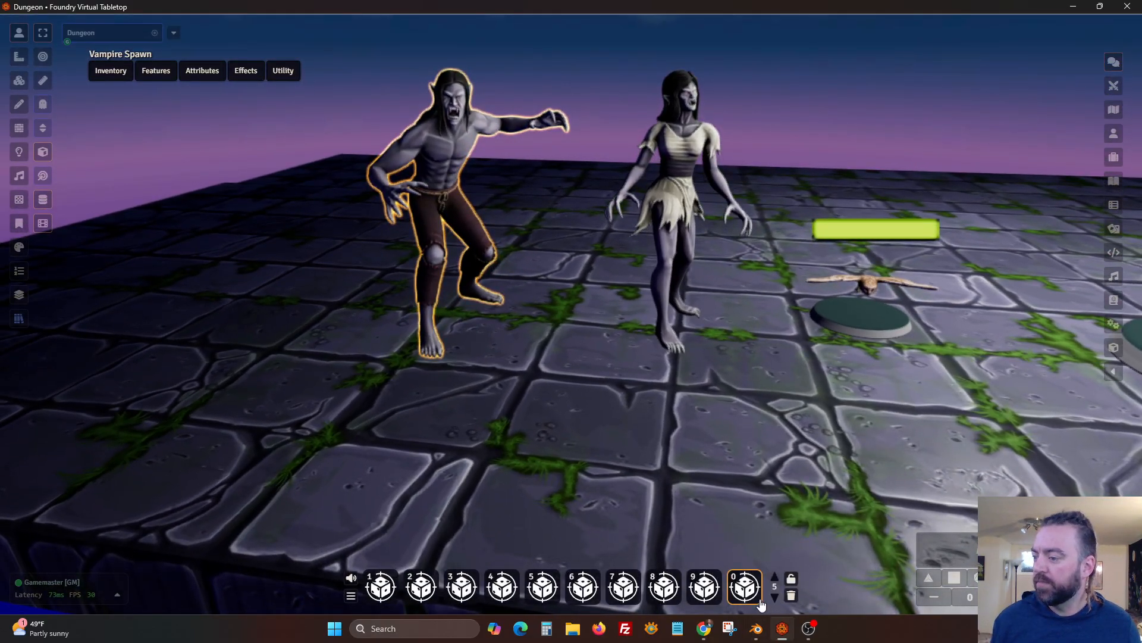
right_drag(511, 378, 526, 459)
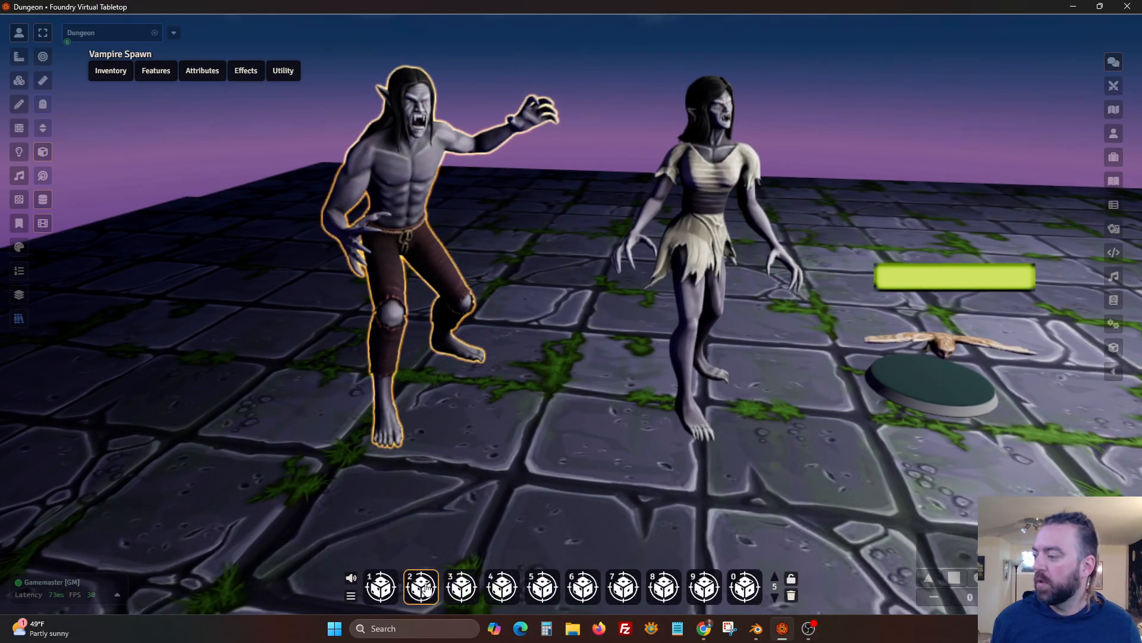
click(459, 590)
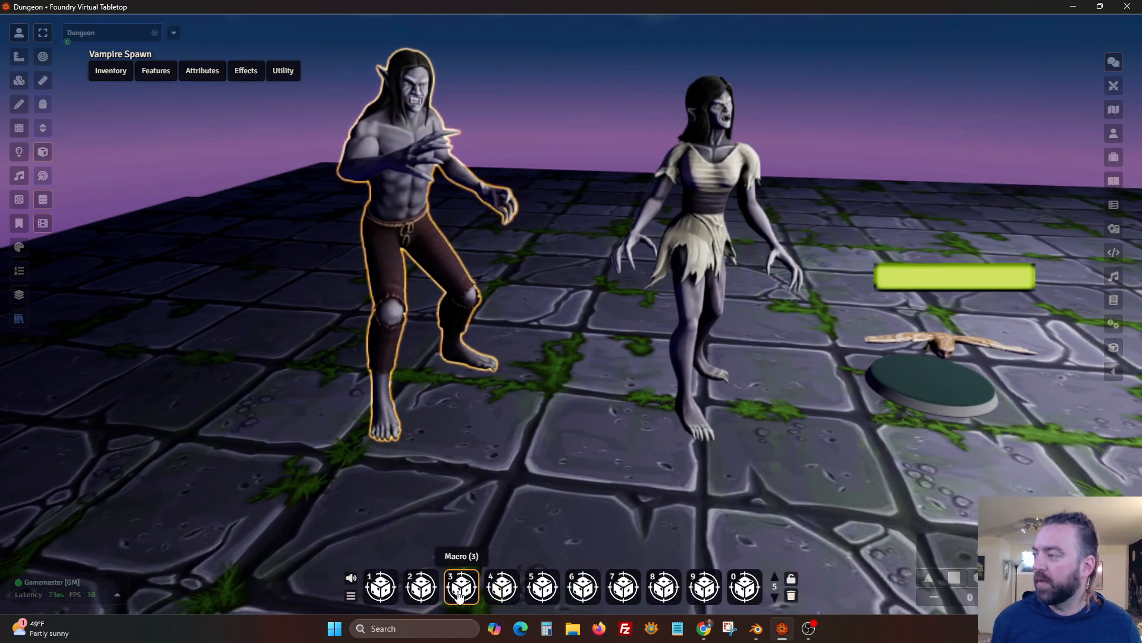
click(507, 594)
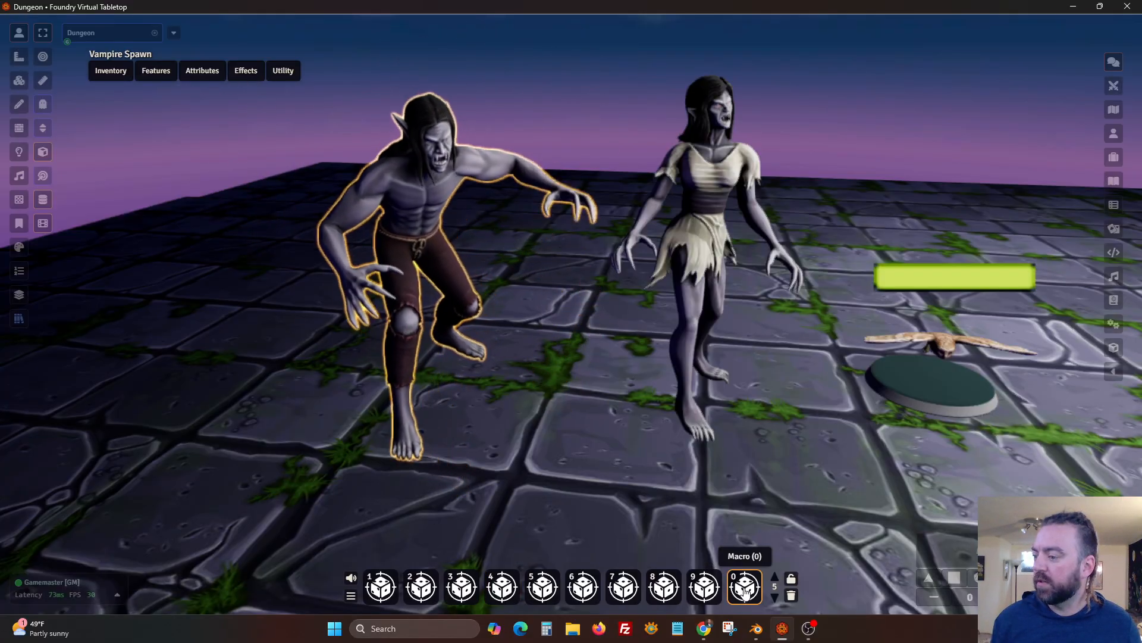
Select the female Vampire Spawn token and play its animations with macros 1, 2, 3 and 0.
drag(855, 471, 633, 173)
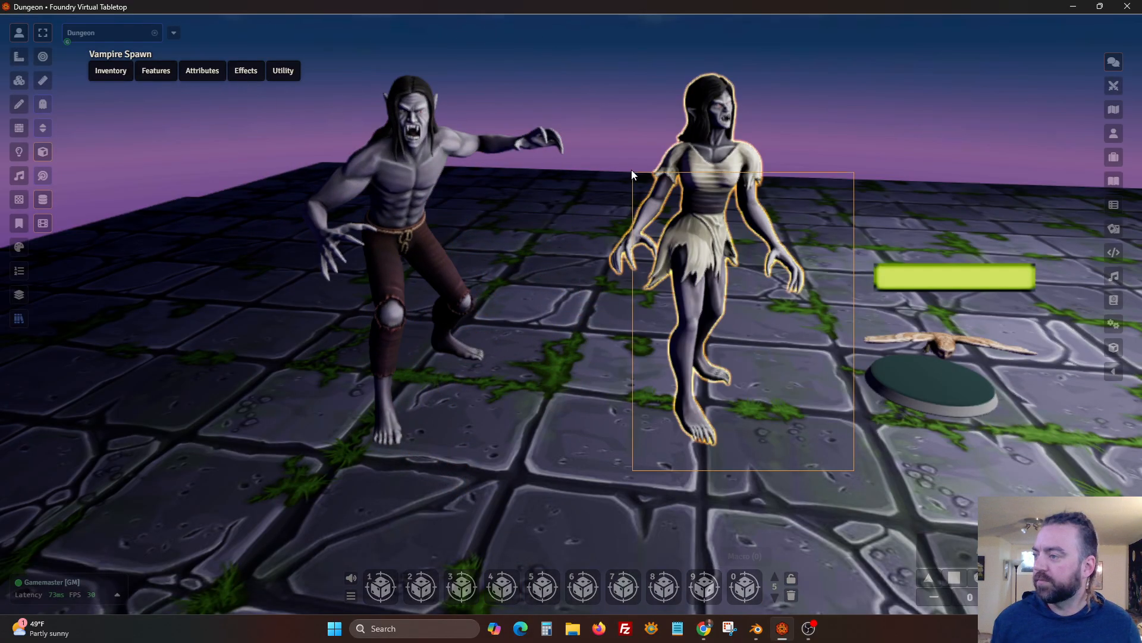
click(391, 600)
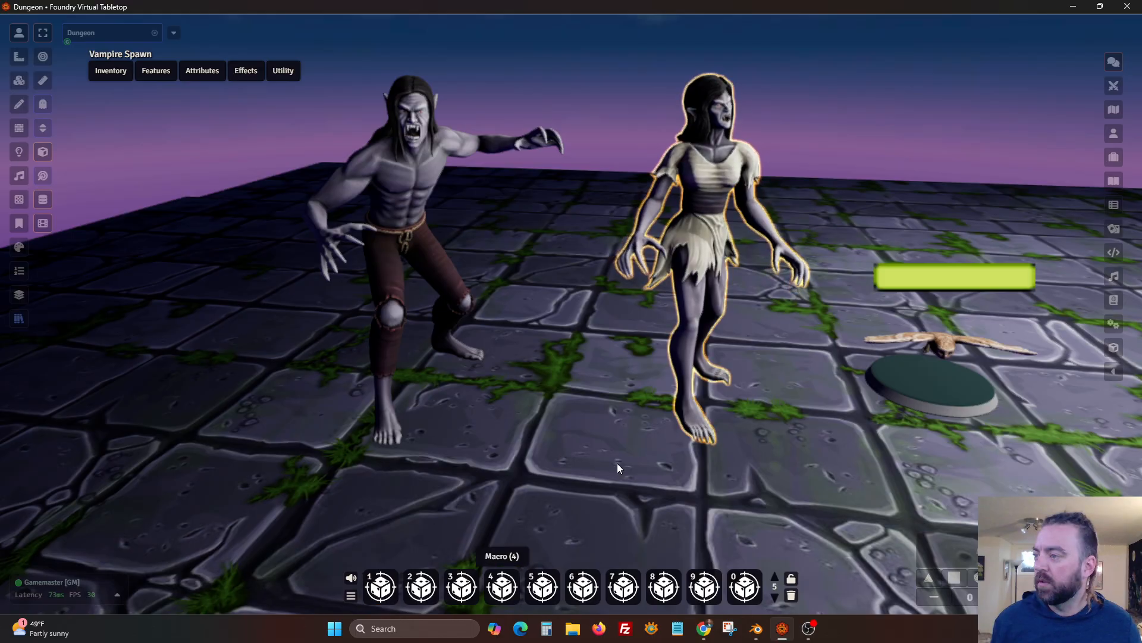
right_drag(616, 462, 576, 463)
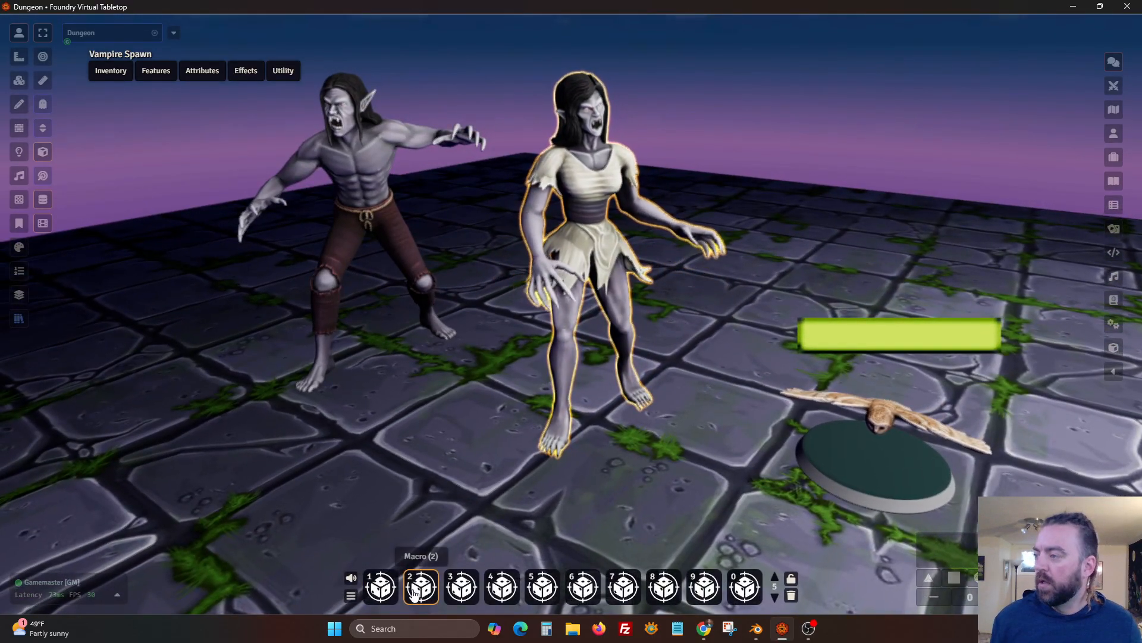
click(416, 593)
click(454, 594)
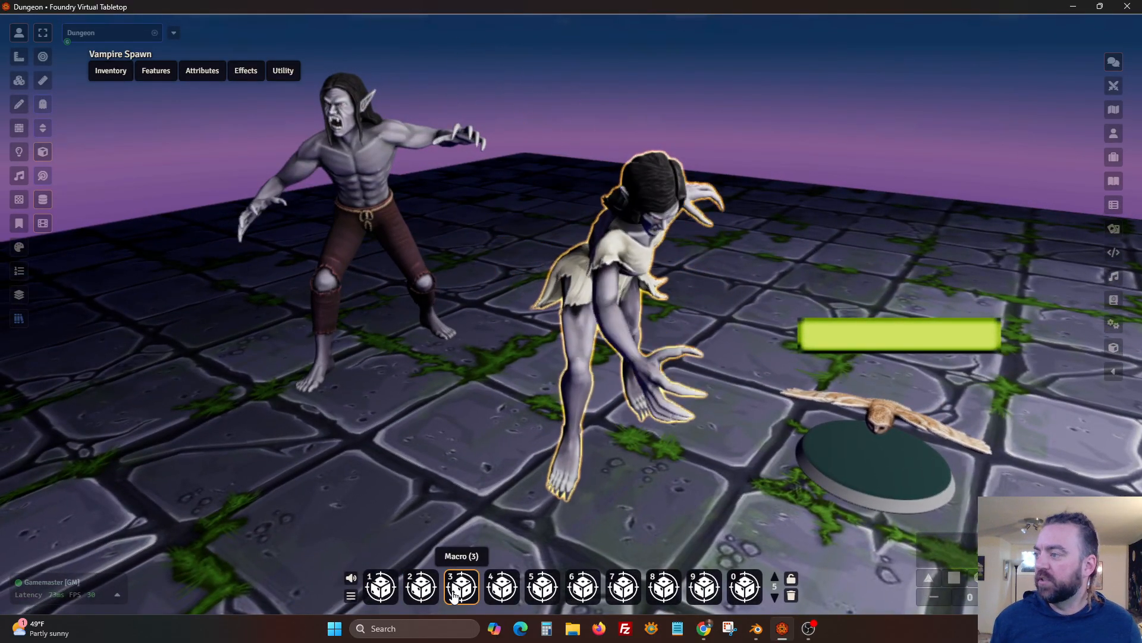
click(754, 595)
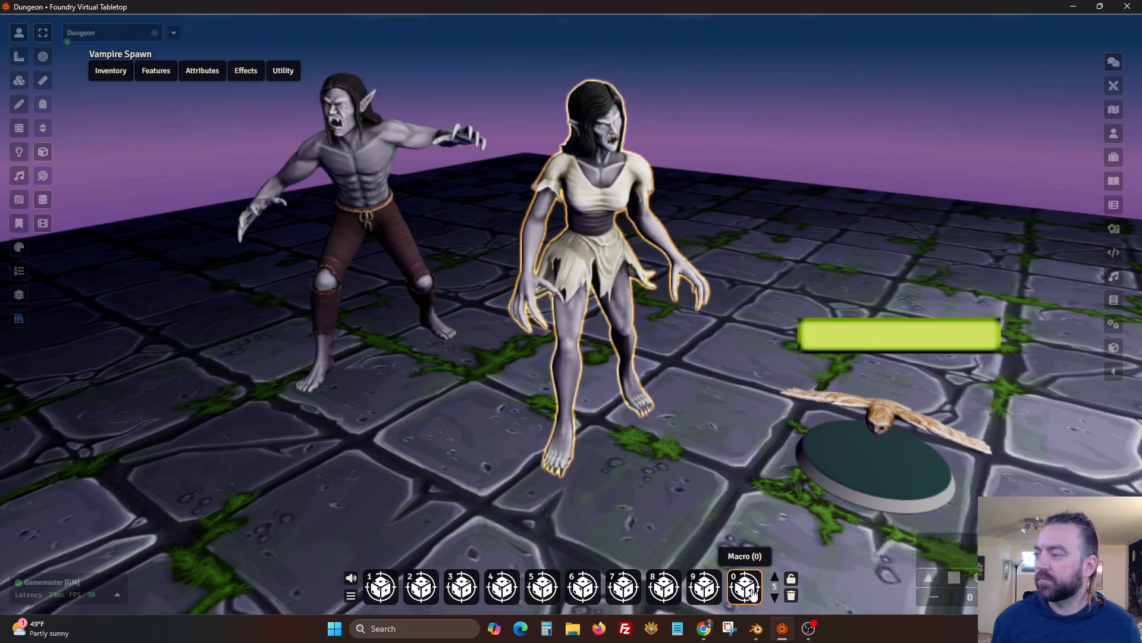
Inspect the large tentacled monsters in the middle of the scene and check the Aboleth's character sheet, closing it again.
scroll(672, 435, down, 4)
drag(672, 448, 719, 438)
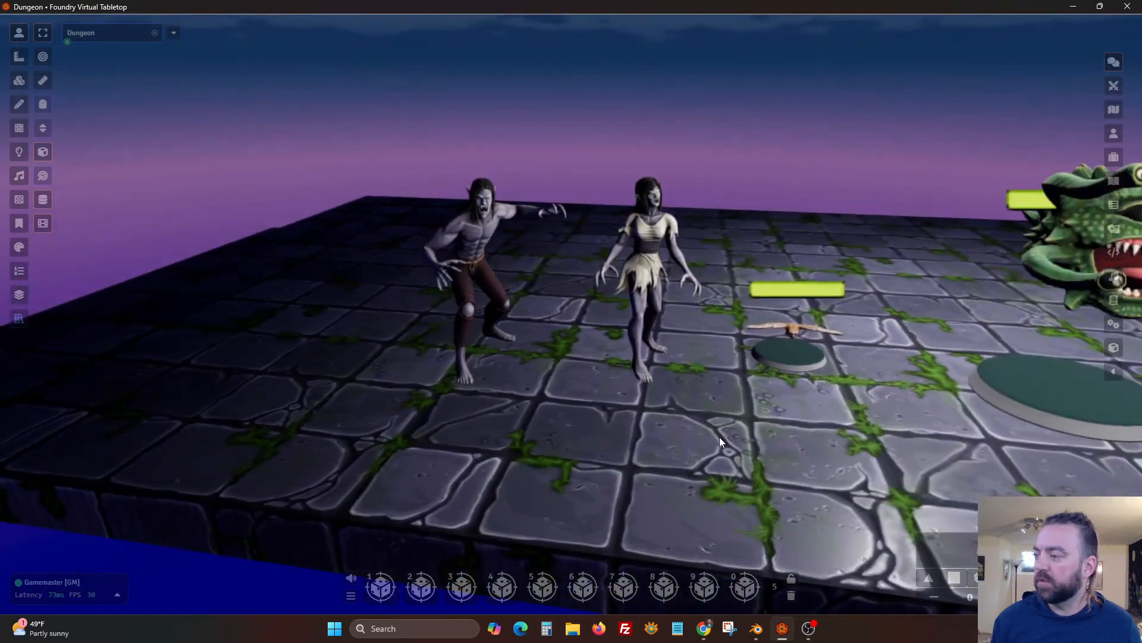
right_drag(719, 438, 620, 428)
scroll(571, 333, down, 3)
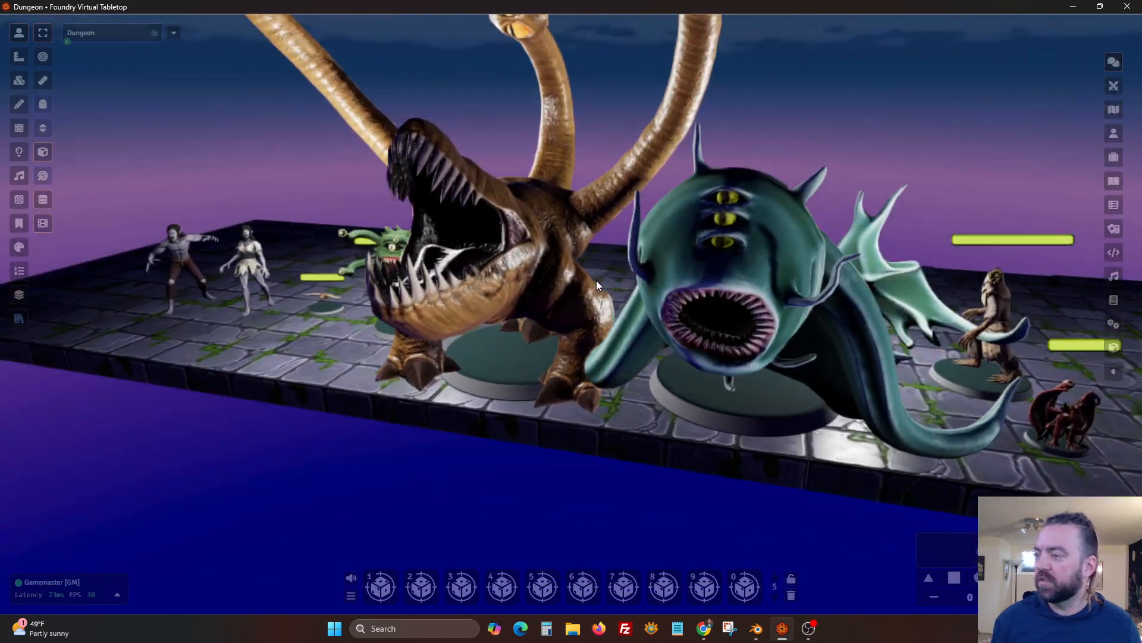
drag(596, 280, 548, 357)
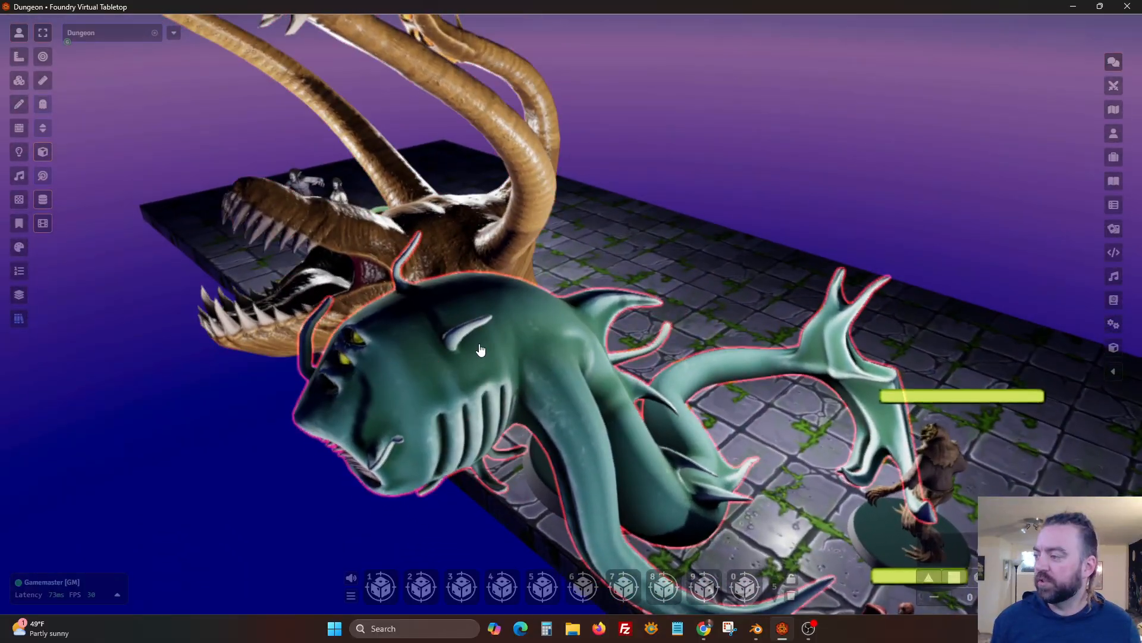
right_click(525, 368)
double_click(525, 367)
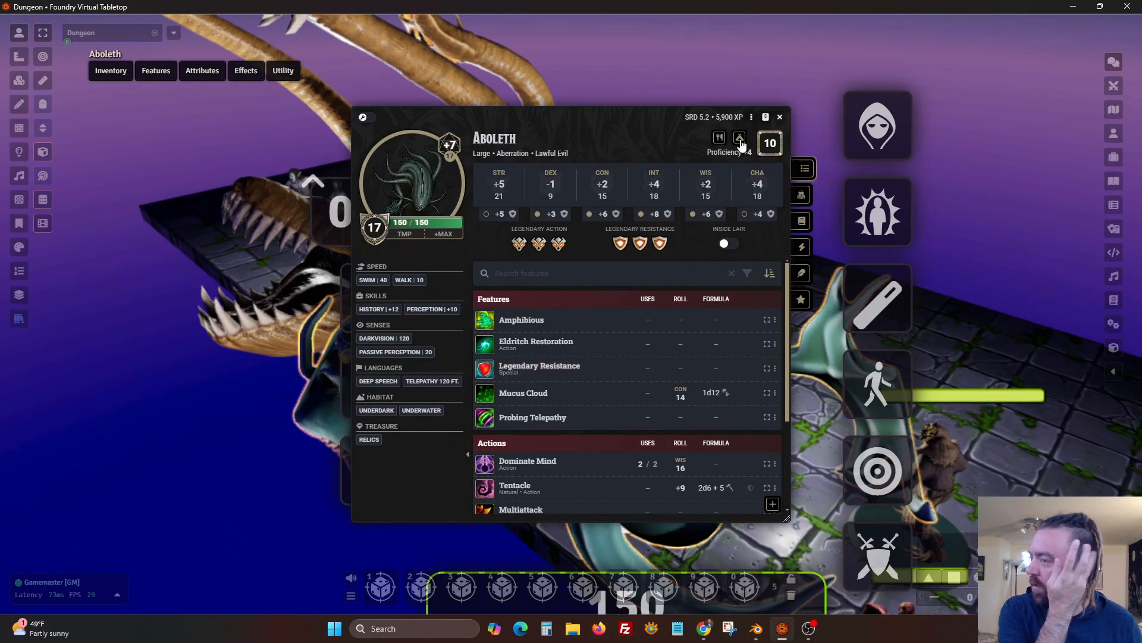
click(779, 118)
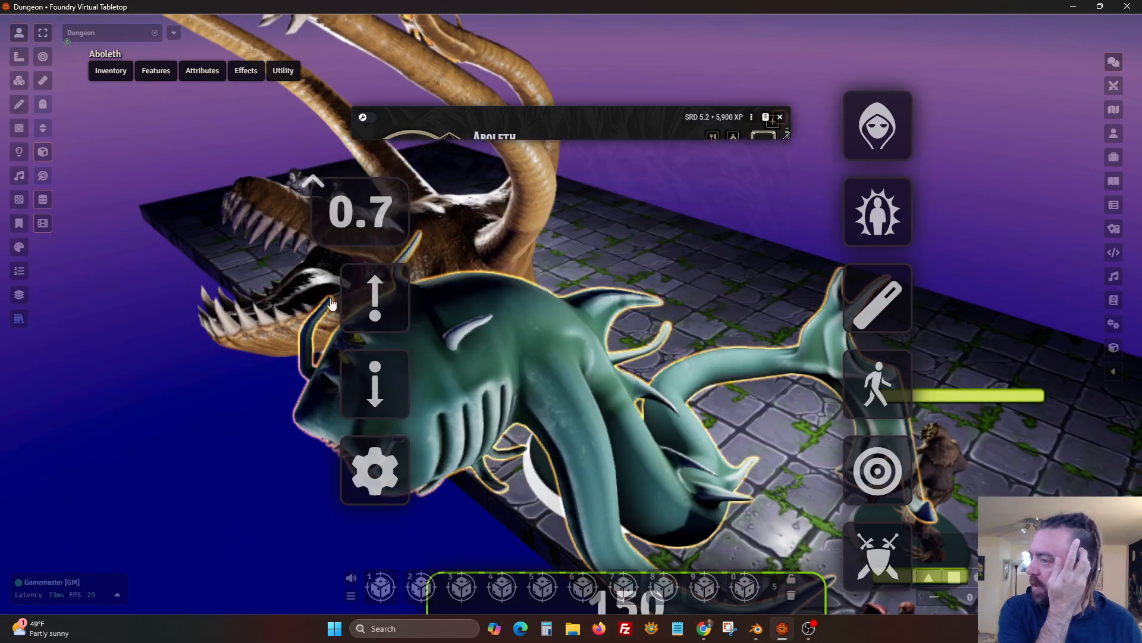
Select the Otyugh token, clear the selection, and examine the Wight and the dark grey figure beside it up close.
click(279, 211)
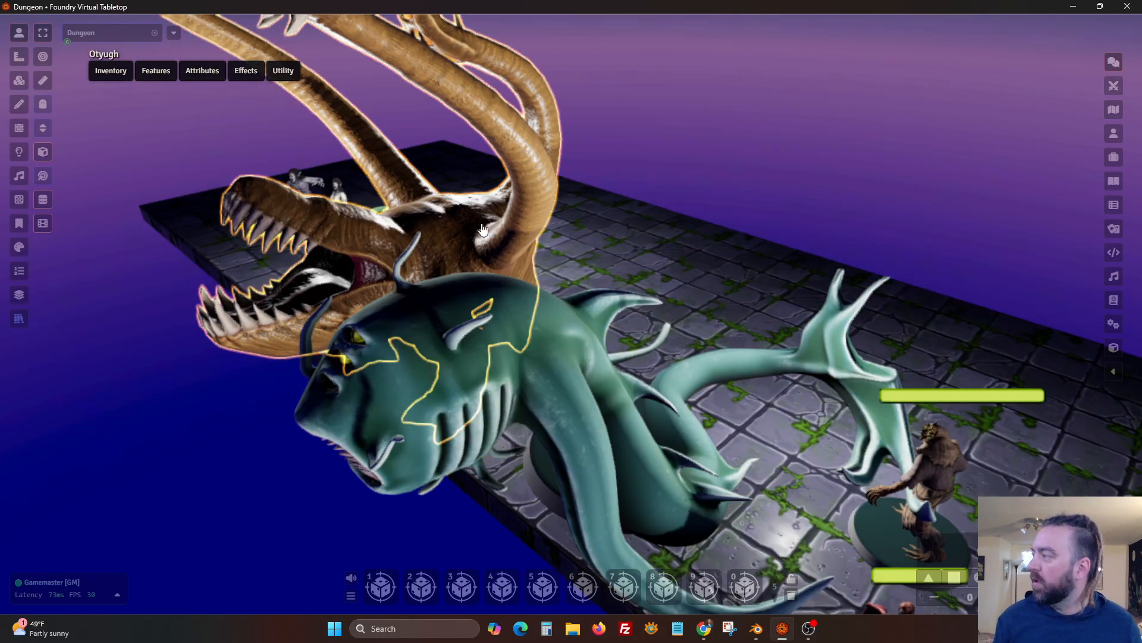
click(688, 269)
right_drag(712, 282, 329, 370)
scroll(567, 477, up, 10)
drag(591, 460, 627, 463)
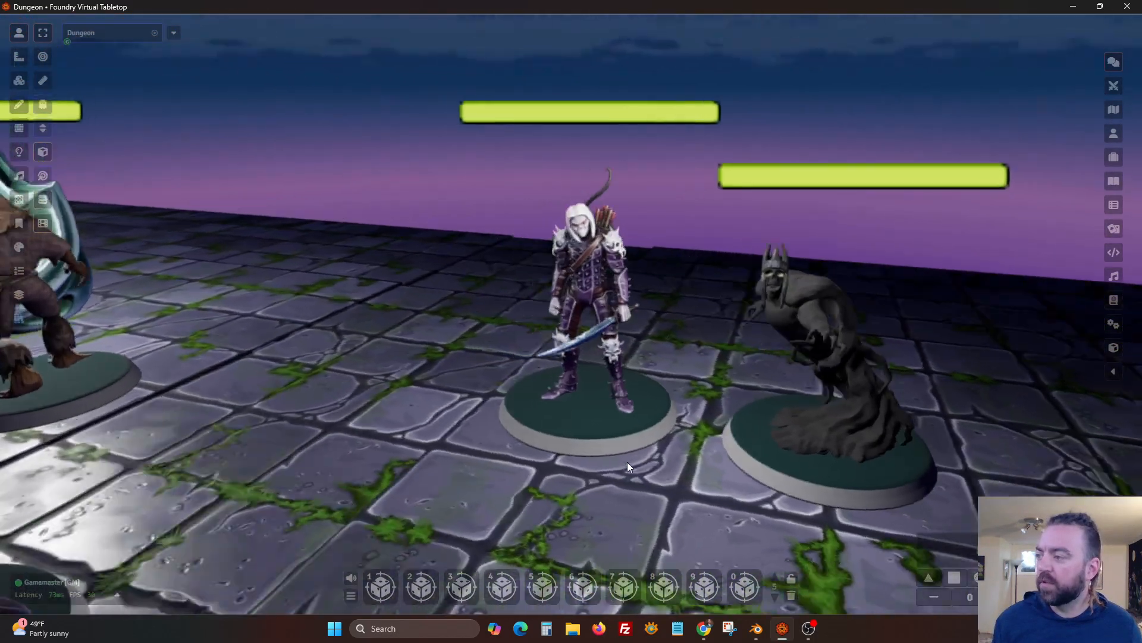
right_drag(627, 462, 491, 423)
drag(491, 423, 584, 437)
scroll(551, 413, up, 4)
scroll(512, 372, down, 4)
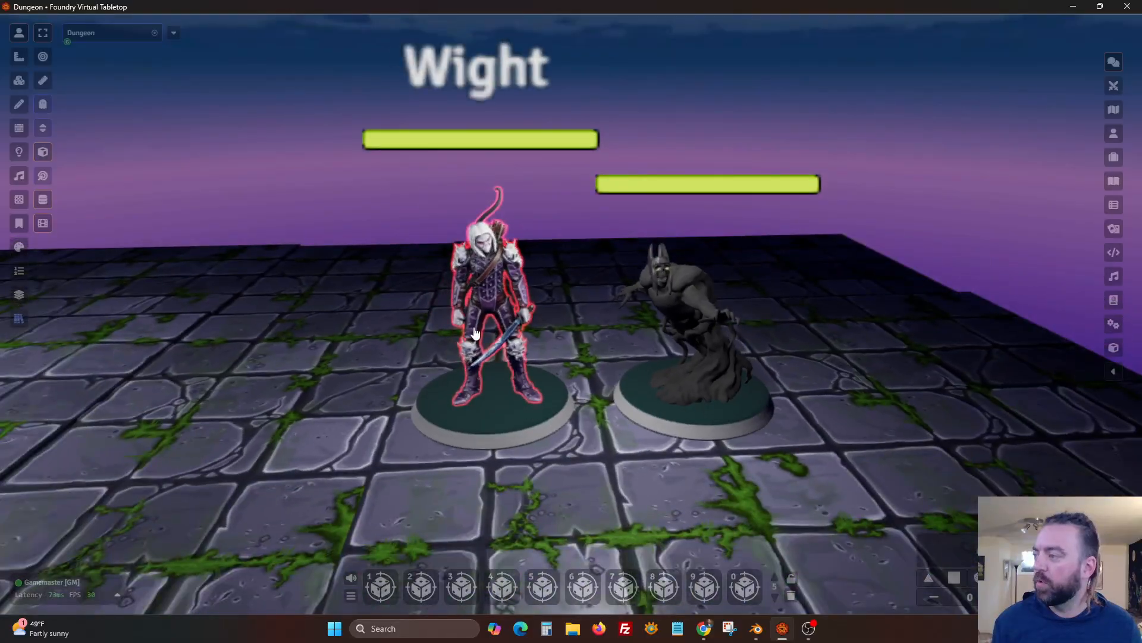
scroll(485, 337, up, 2)
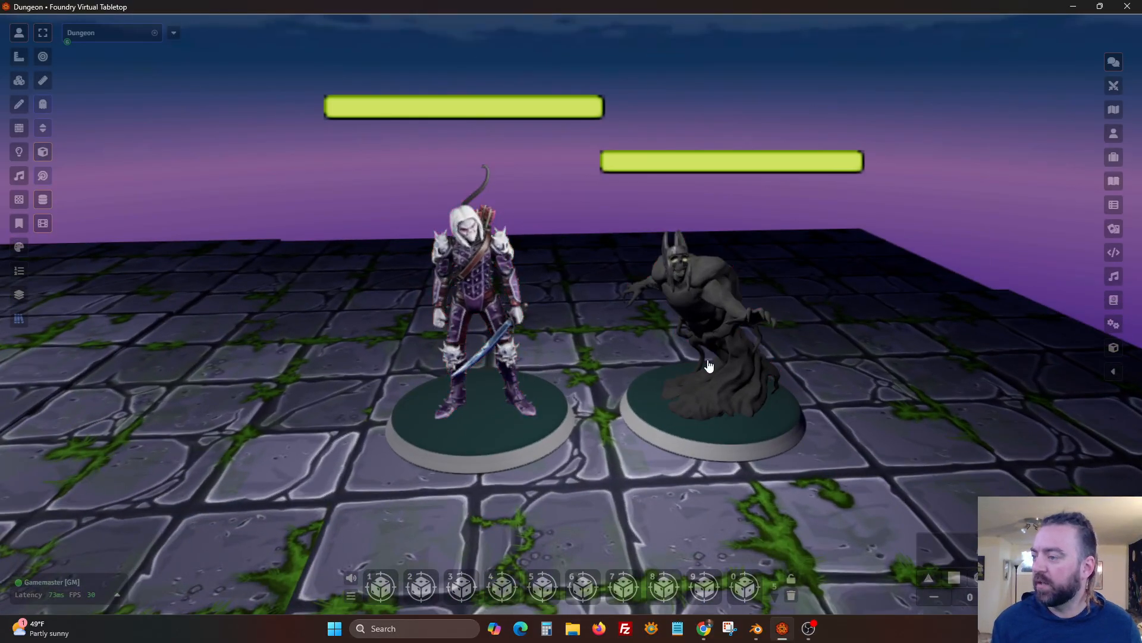
Review the Wight's features and actions on its character sheet, then close the sheet.
double_click(466, 282)
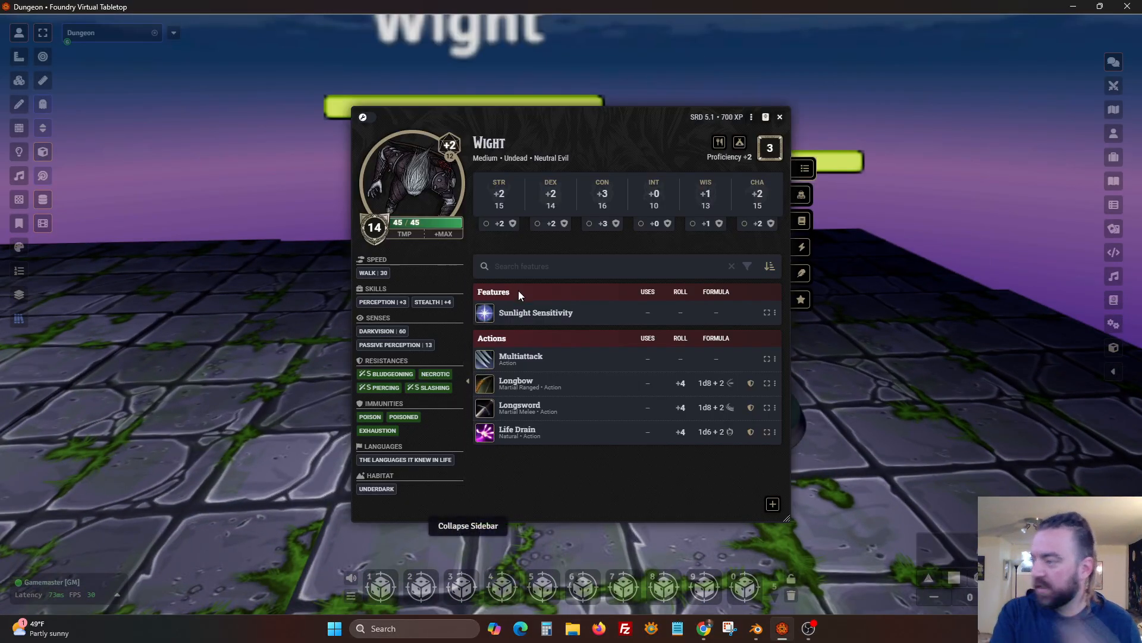
mouse_move(523, 420)
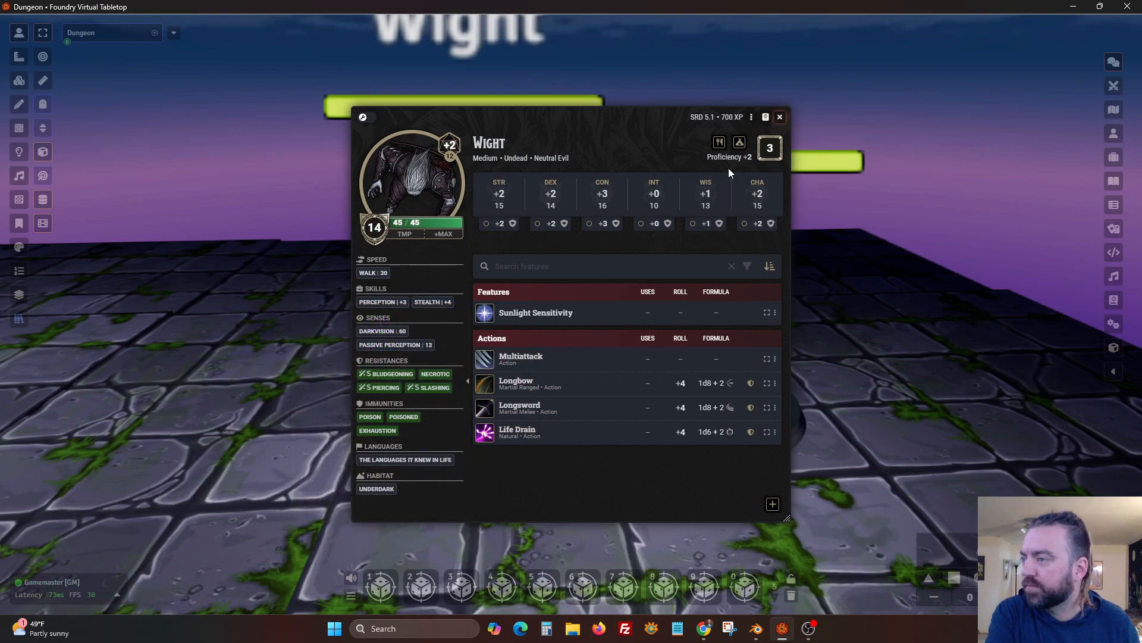
click(778, 119)
double_click(578, 373)
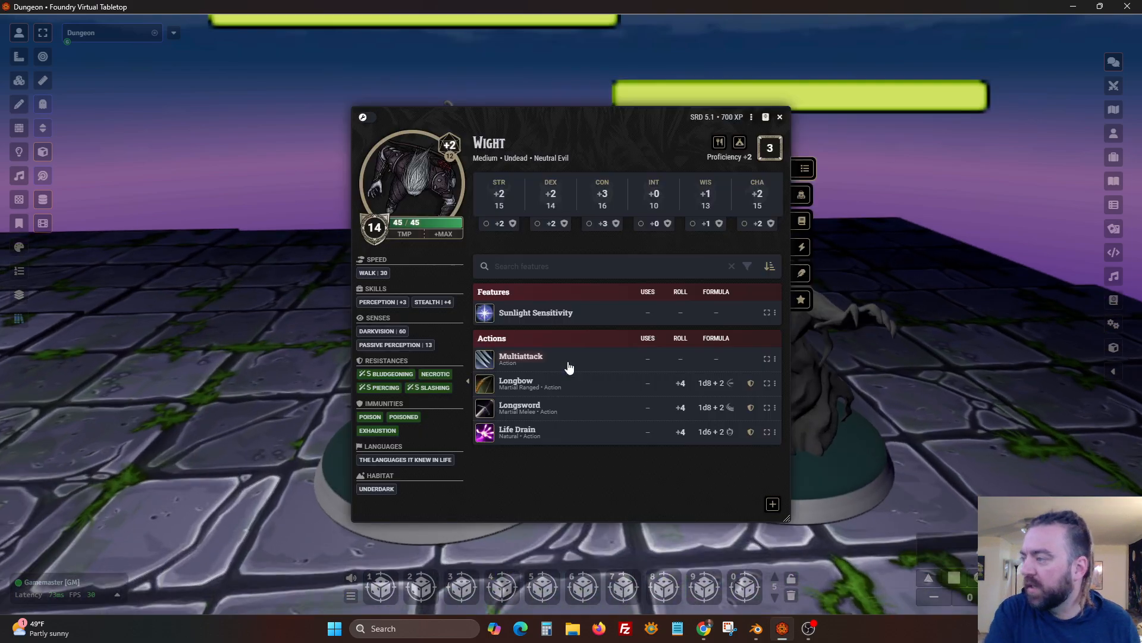
click(780, 117)
double_click(544, 341)
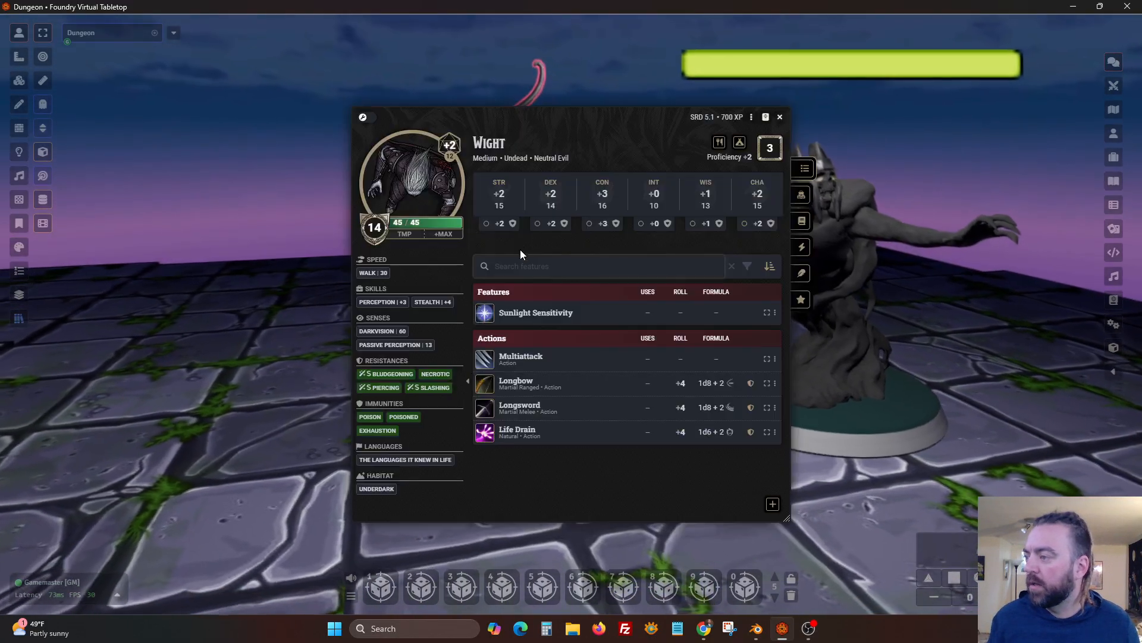
click(780, 117)
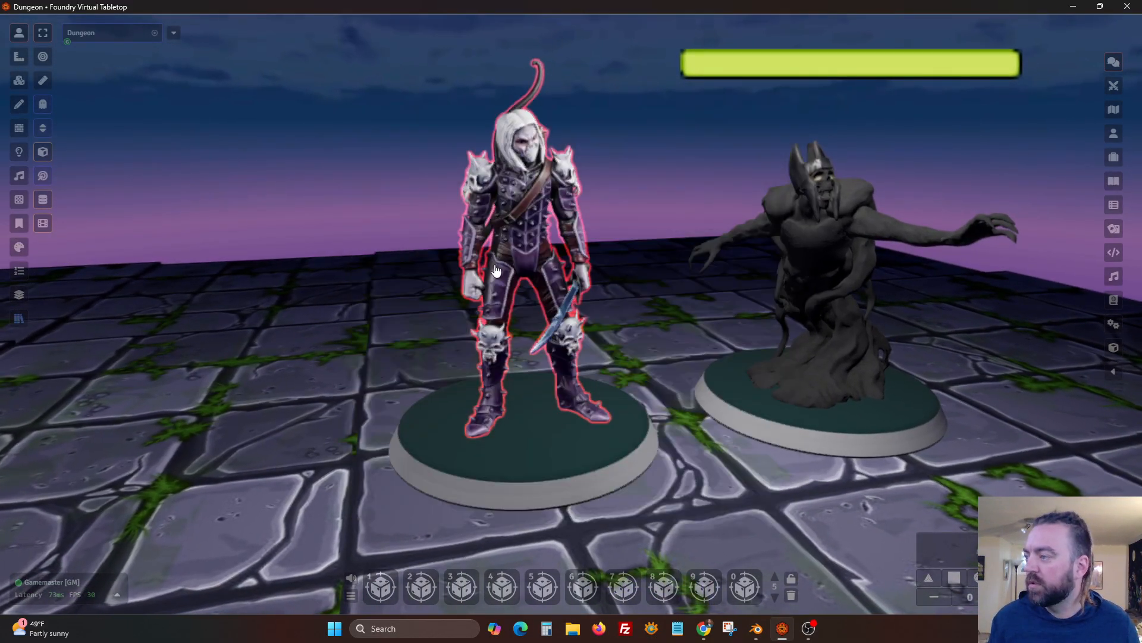
Select the Wight token and rotate it through a full turn to inspect its model from every side.
click(574, 313)
shift+scroll(573, 313, down, 5)
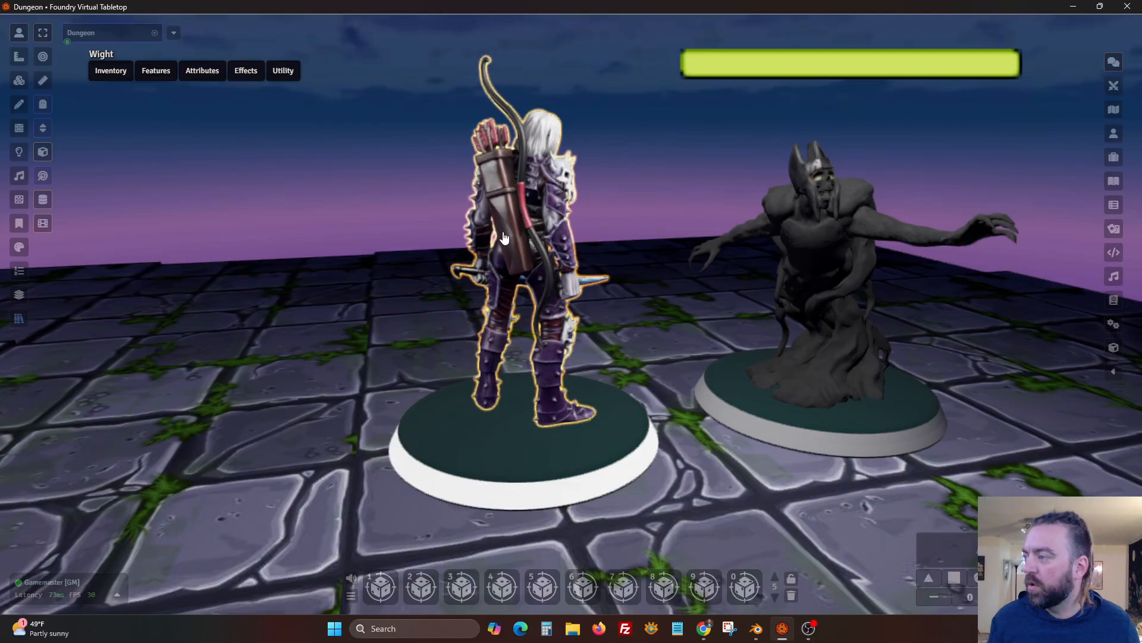
shift+scroll(503, 237, down, 6)
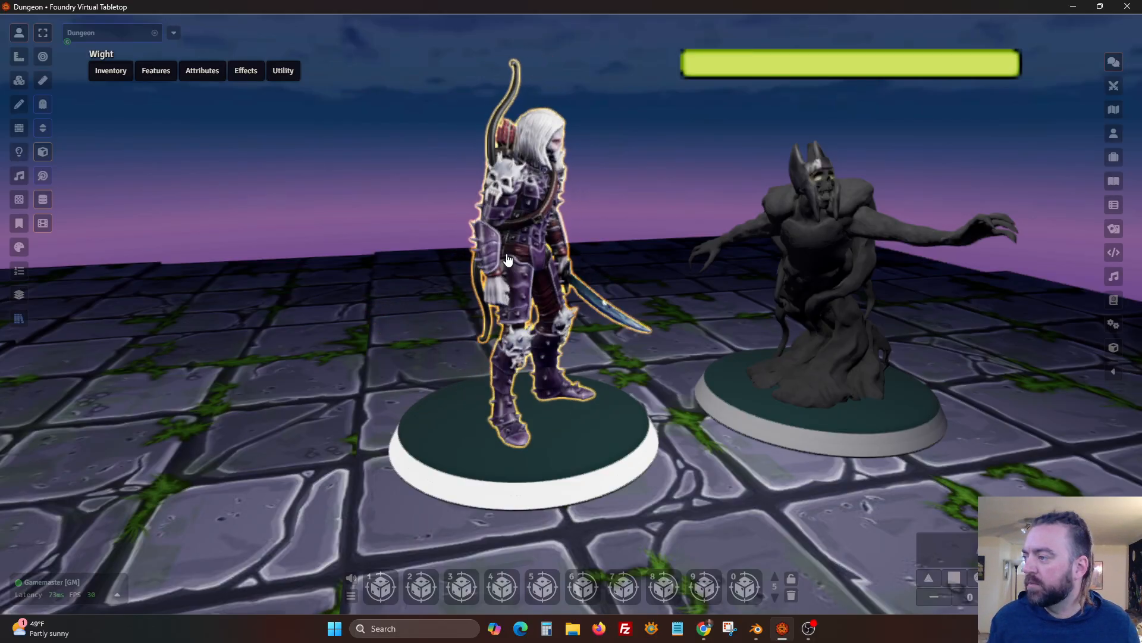
shift+scroll(507, 260, down, 2)
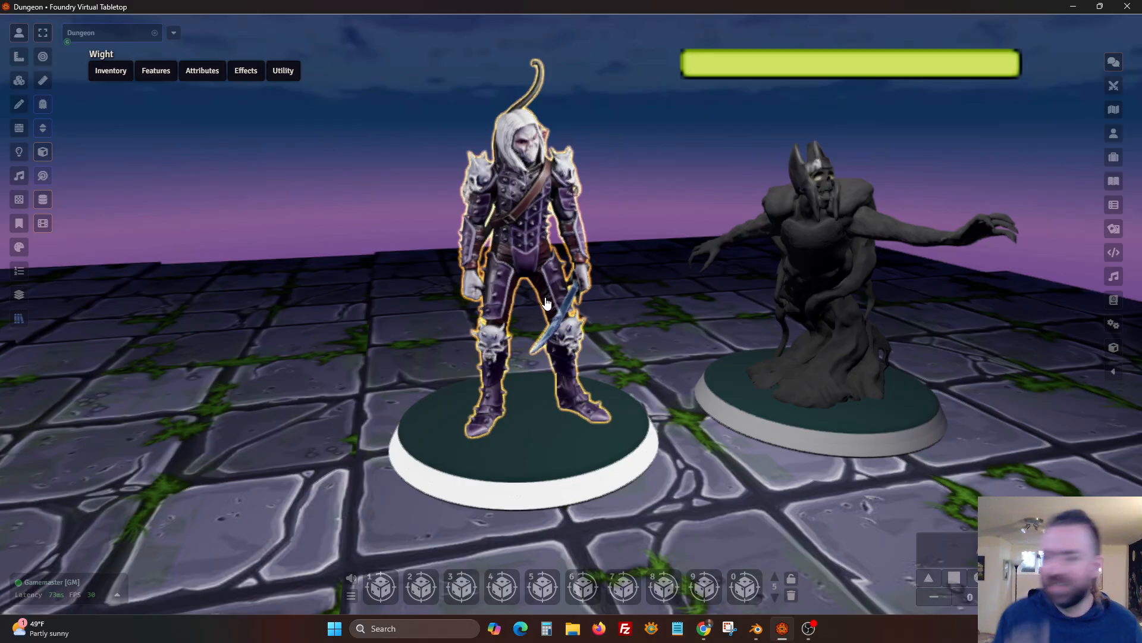
Search the token browser for "wight", switch the Wight token's 3D model to Deathlock Wight, update the token and close its sheet.
double_click(533, 201)
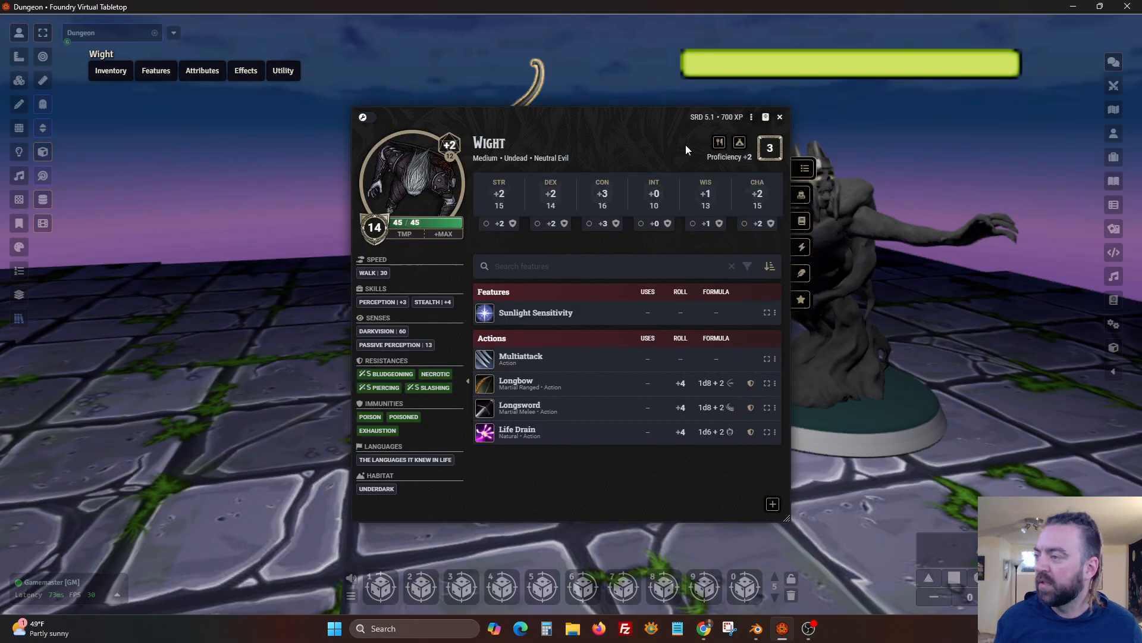
click(751, 117)
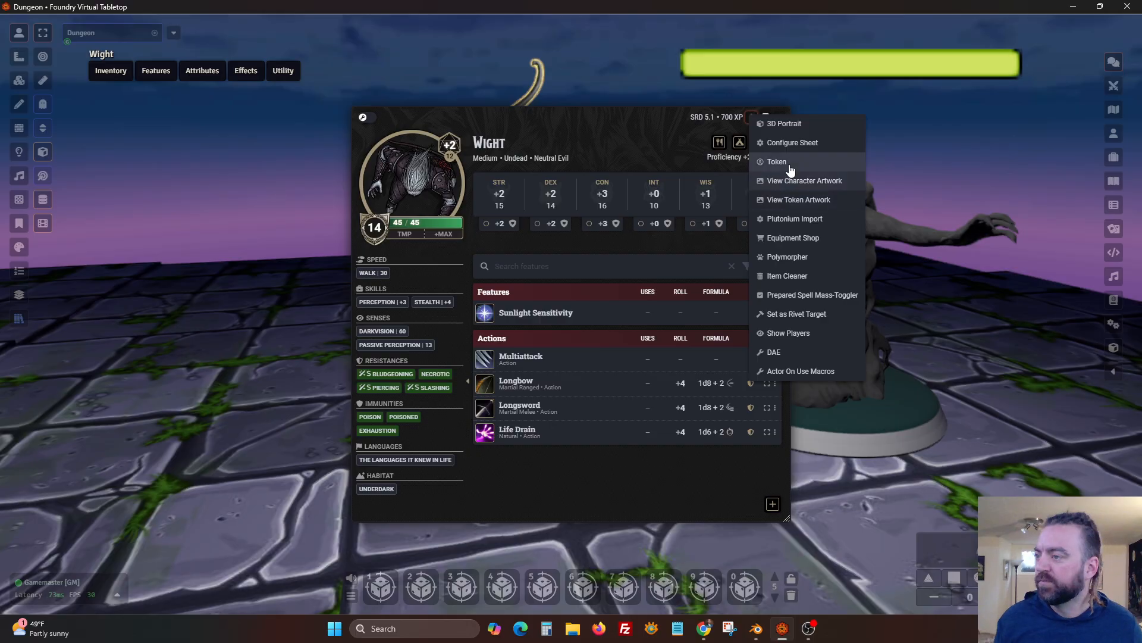
click(762, 162)
click(709, 104)
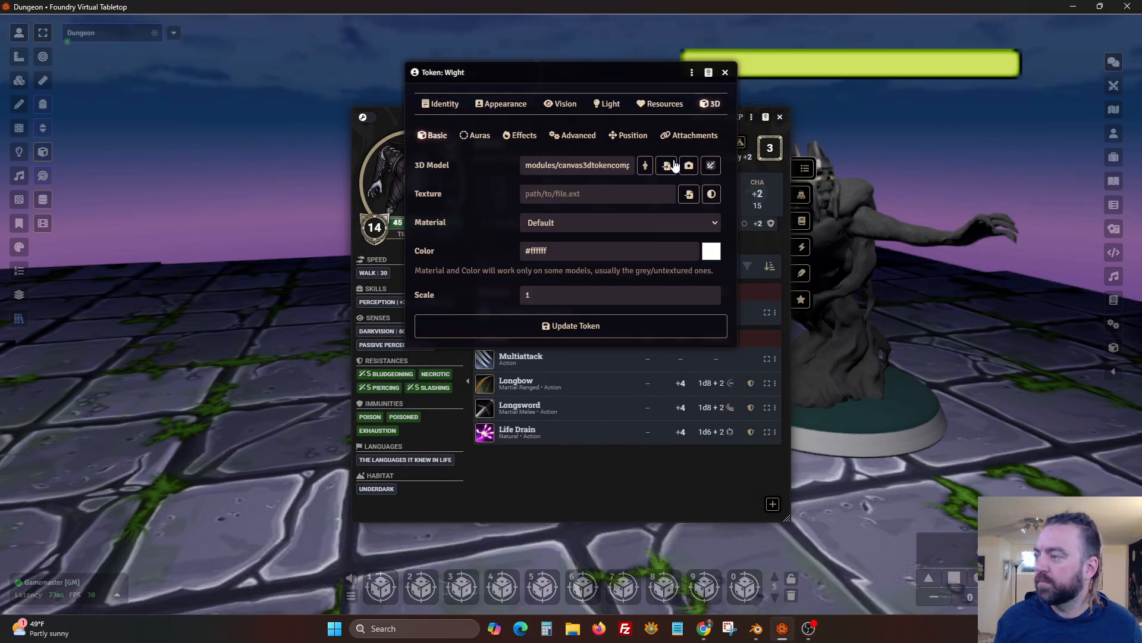
click(646, 167)
text(wight)
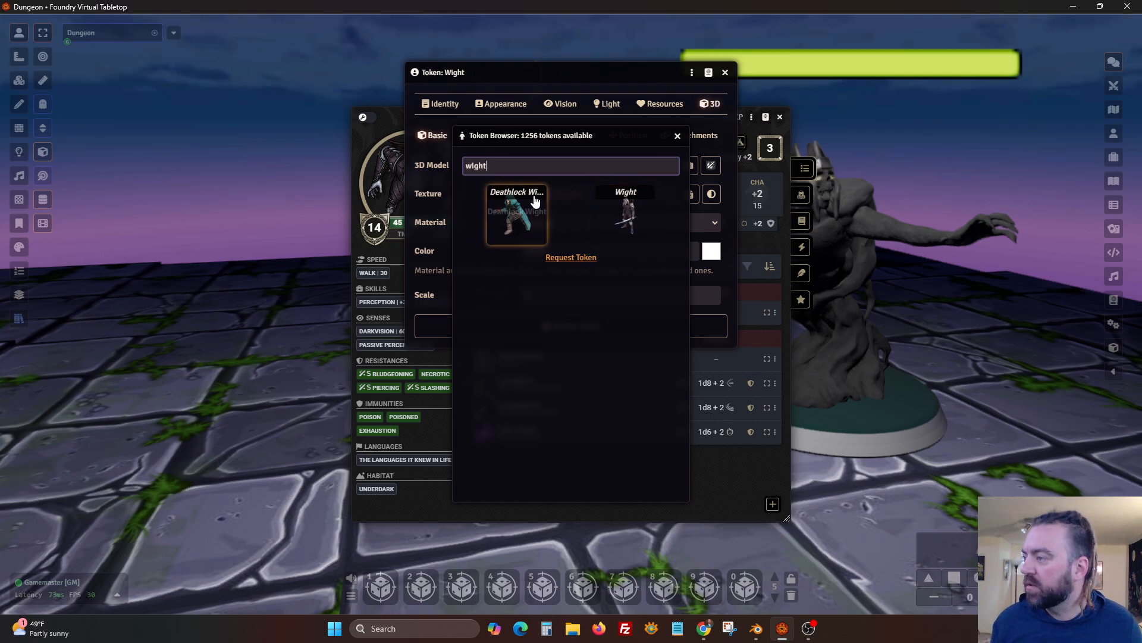
click(678, 135)
click(605, 326)
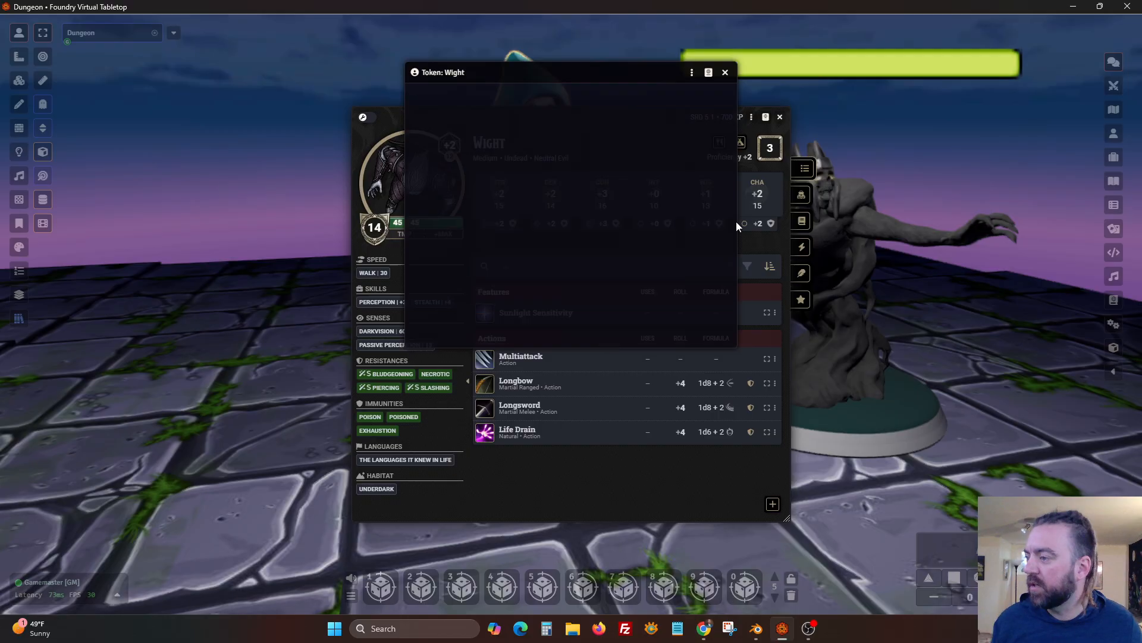
key(Escape)
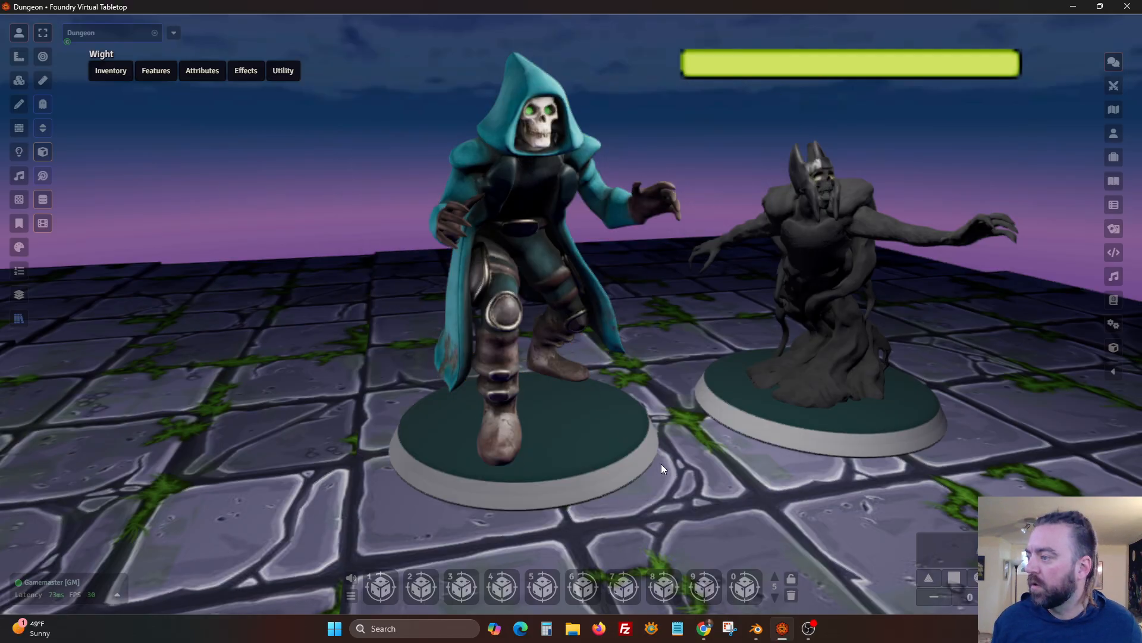
double_click(663, 462)
click(780, 118)
Check the 3D model file path in the Wight token's settings, then close the settings and the character sheet.
mouse_move(719, 324)
mouse_down()
mouse_move(698, 326)
mouse_move(708, 323)
mouse_up()
double_click(468, 193)
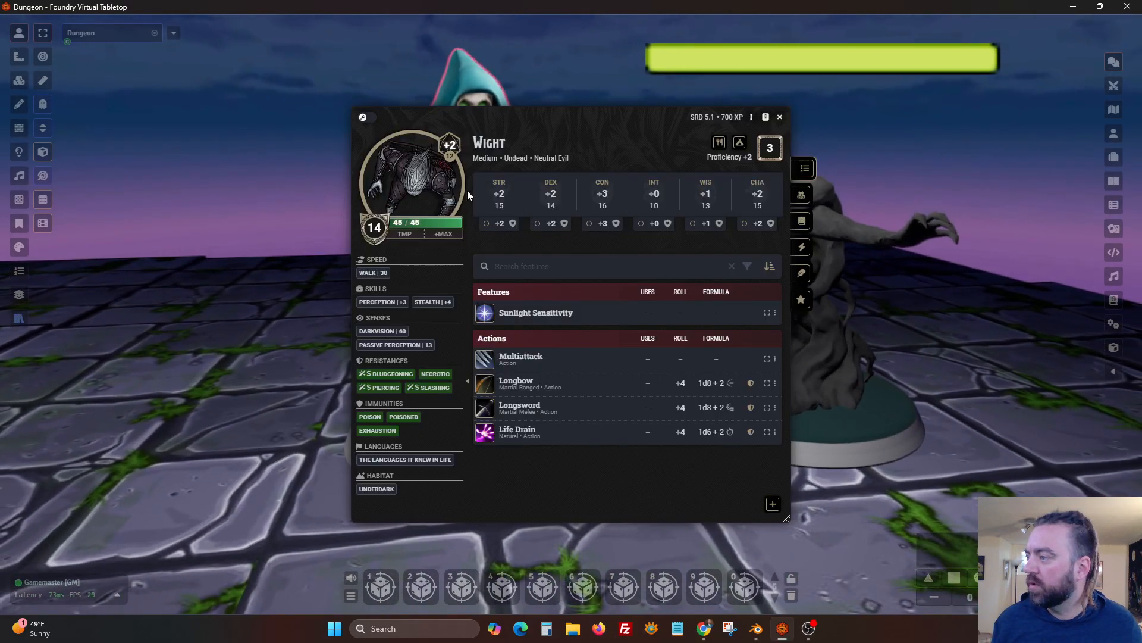
click(752, 118)
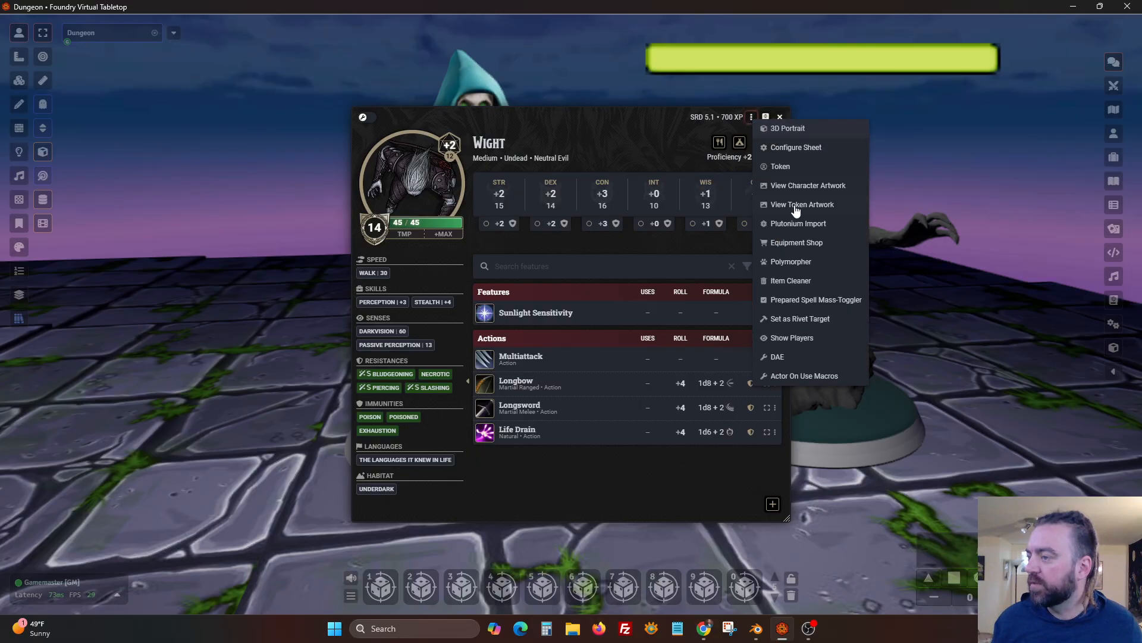
click(802, 167)
drag(621, 162, 601, 167)
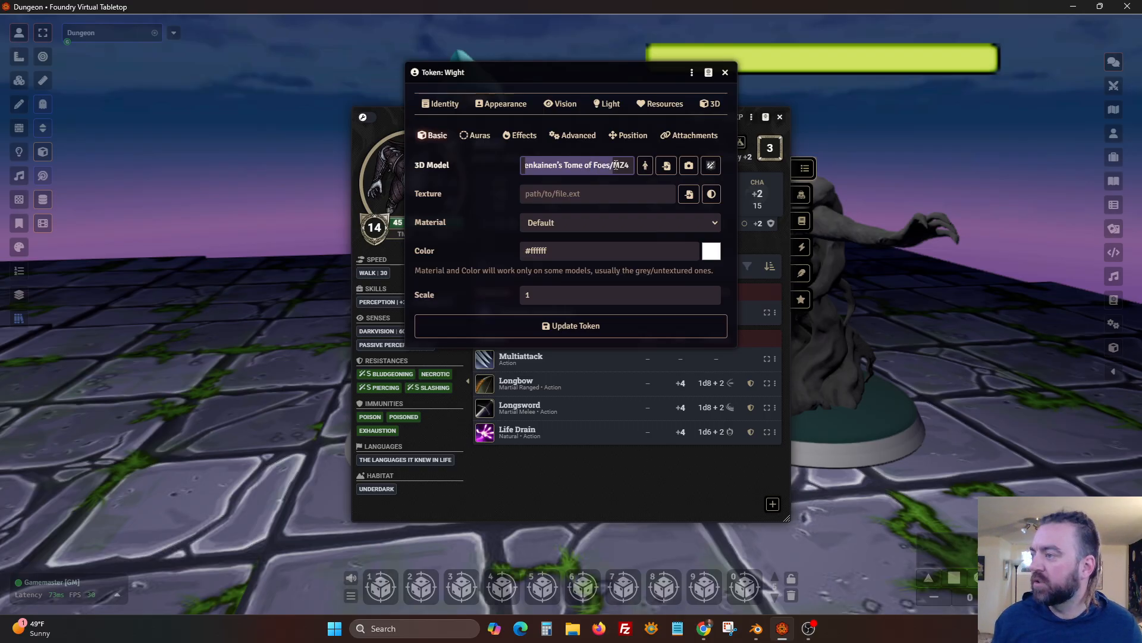
click(724, 72)
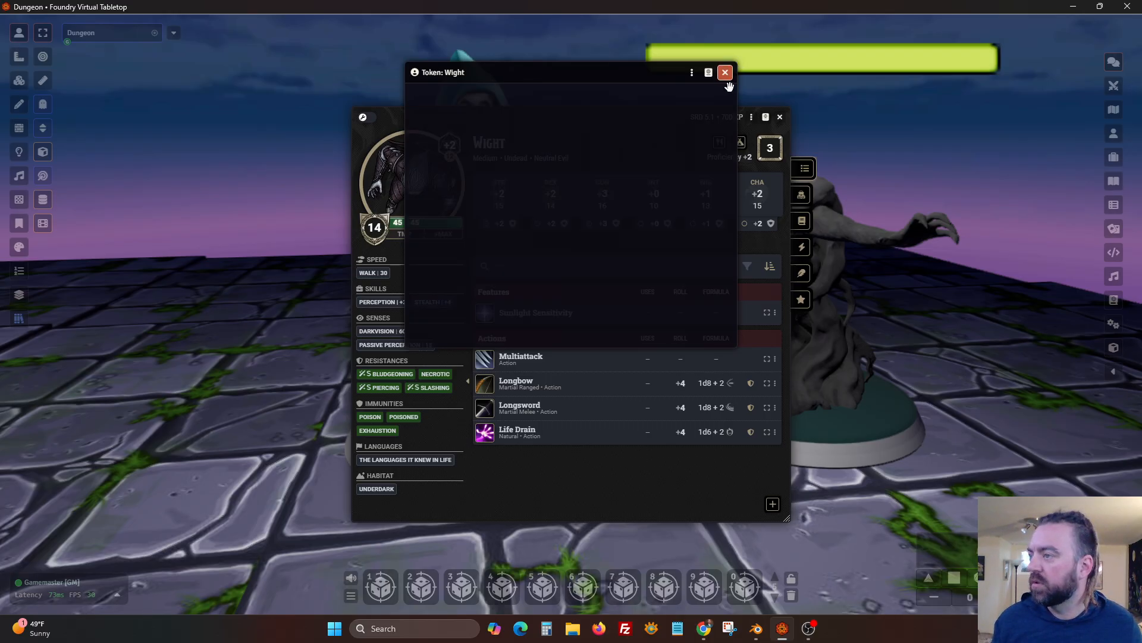
click(779, 121)
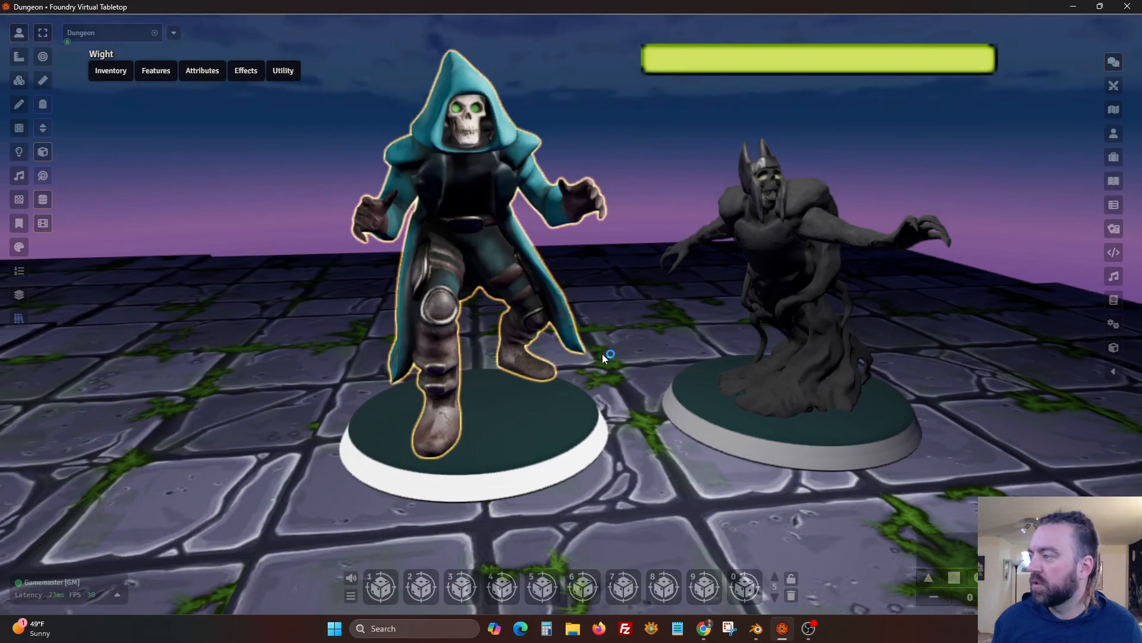
Reopen the Wight's token settings, read the file name at the end of the 3D model path, and close both windows.
scroll(602, 354, up, 3)
mouse_move(584, 355)
mouse_down()
mouse_move(660, 360)
mouse_move(579, 358)
mouse_move(604, 357)
mouse_up()
double_click(605, 359)
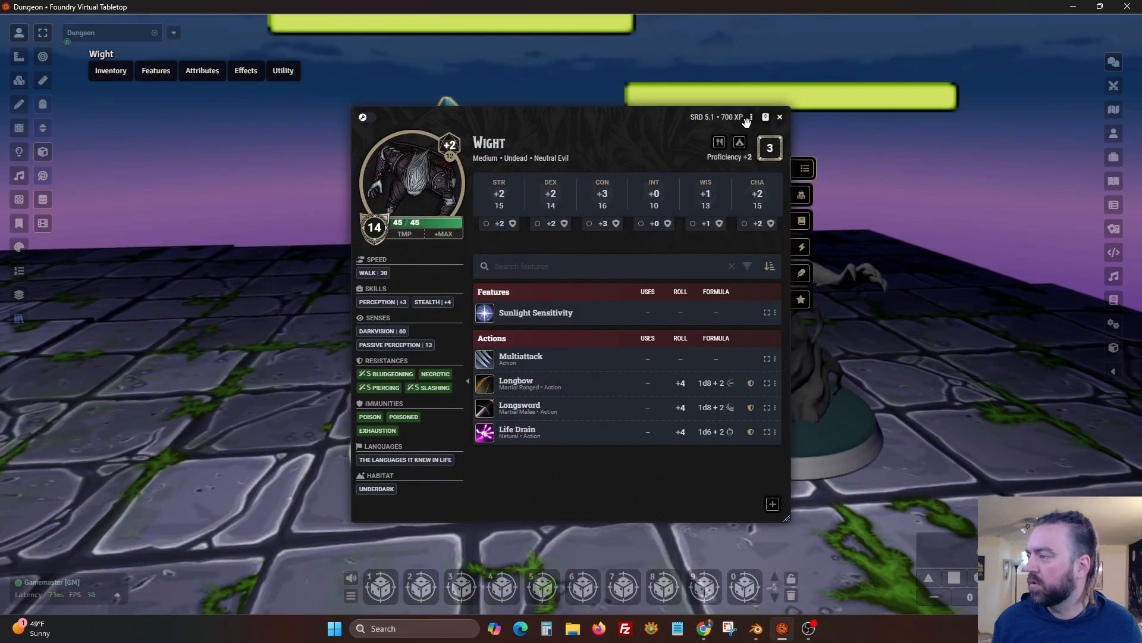
click(780, 117)
double_click(492, 193)
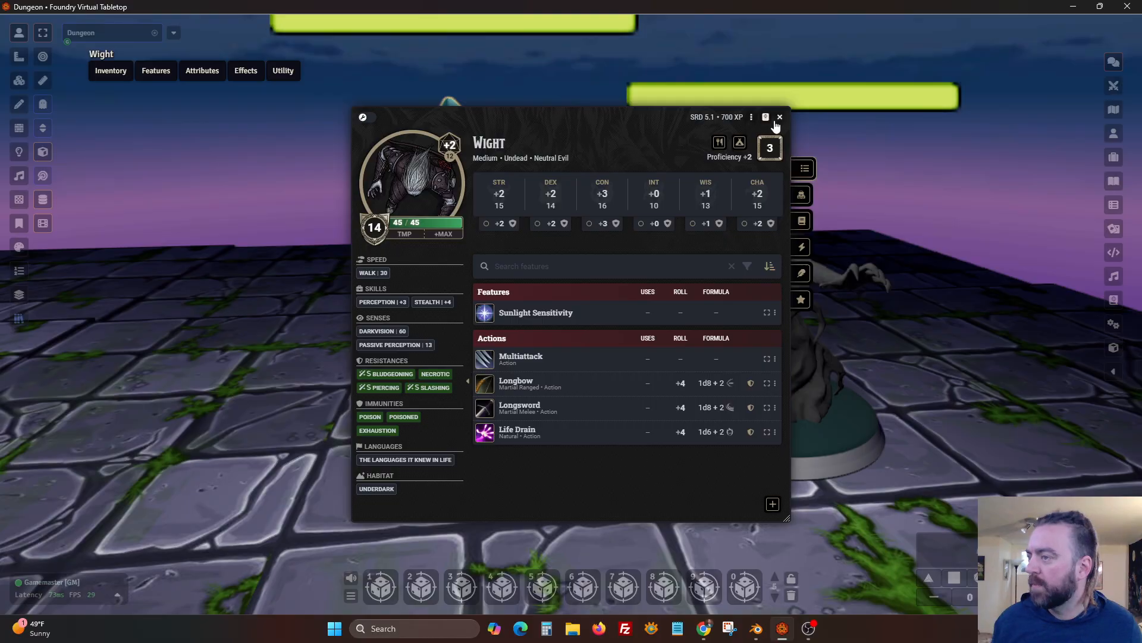
click(751, 118)
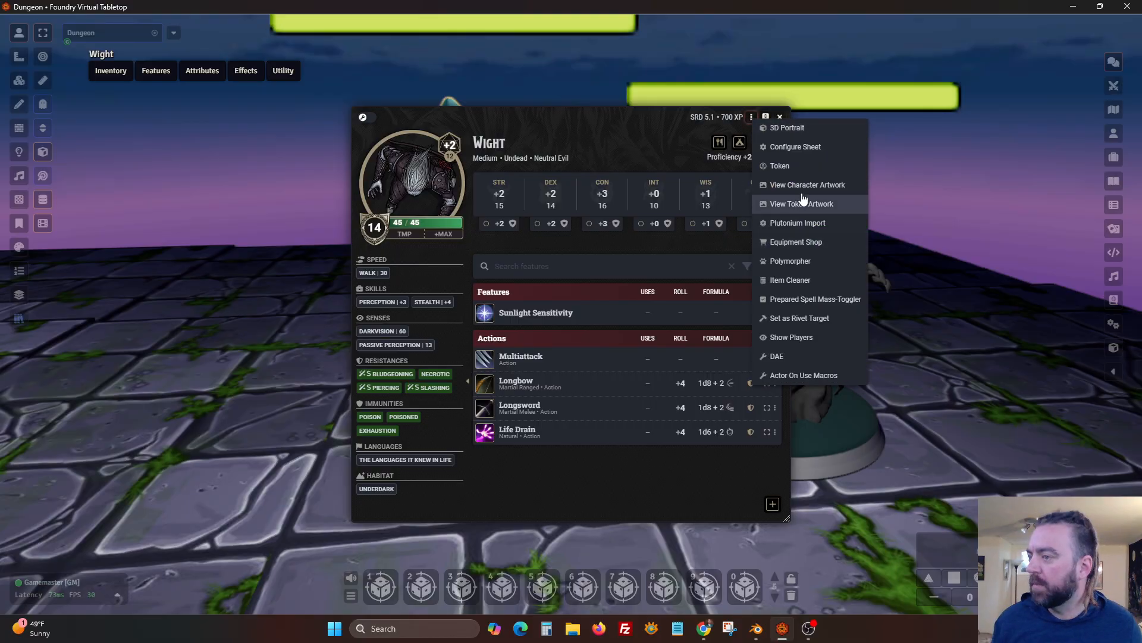
click(801, 166)
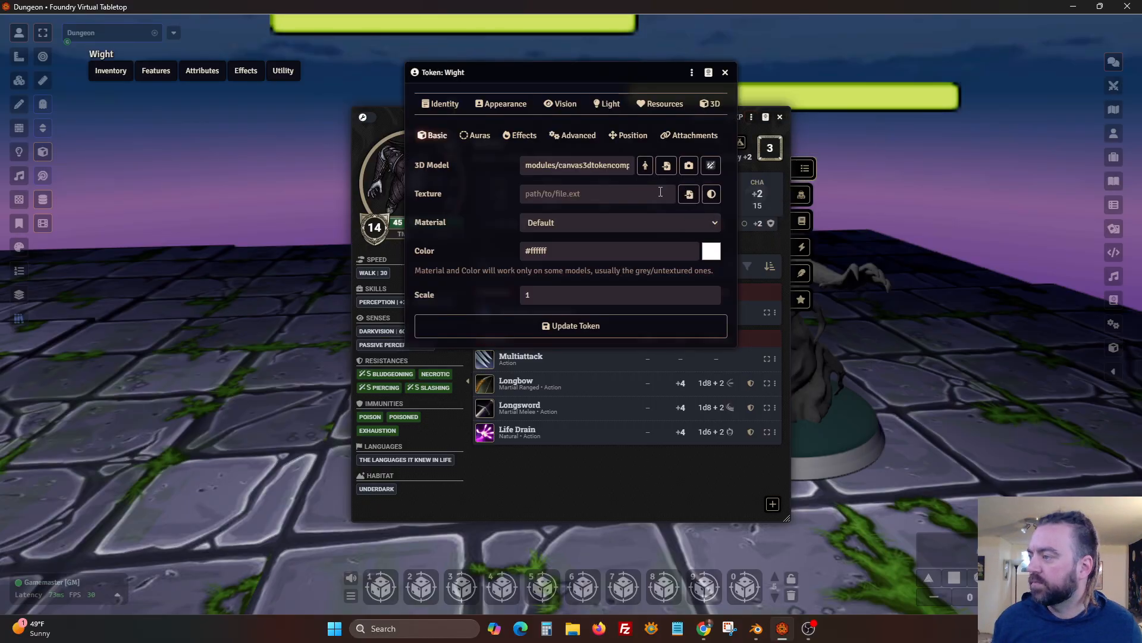
drag(619, 168, 627, 165)
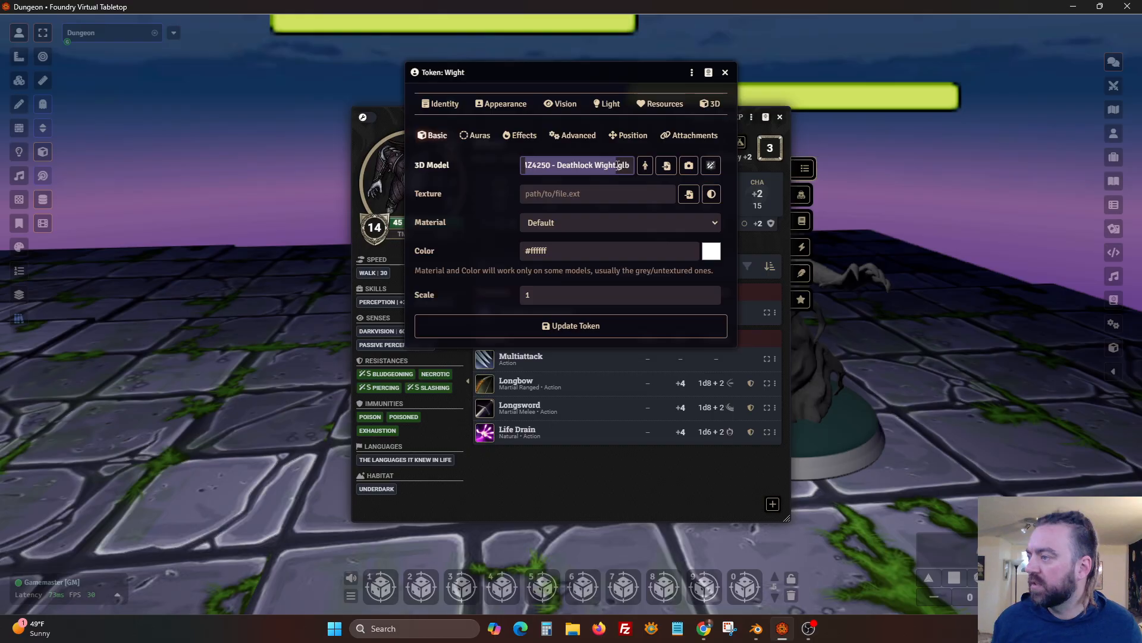
click(724, 73)
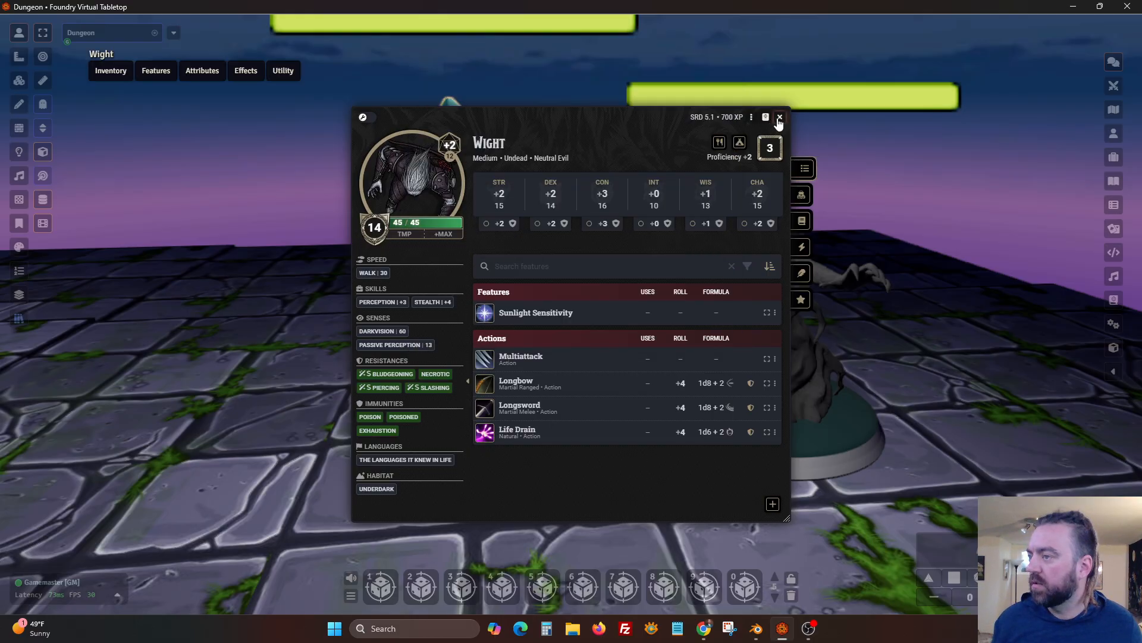
click(778, 119)
Find "deathlock" with Quick Insert and place a Deathlock Wight token on the dungeon floor beside the Wight.
key(ctrl+space)
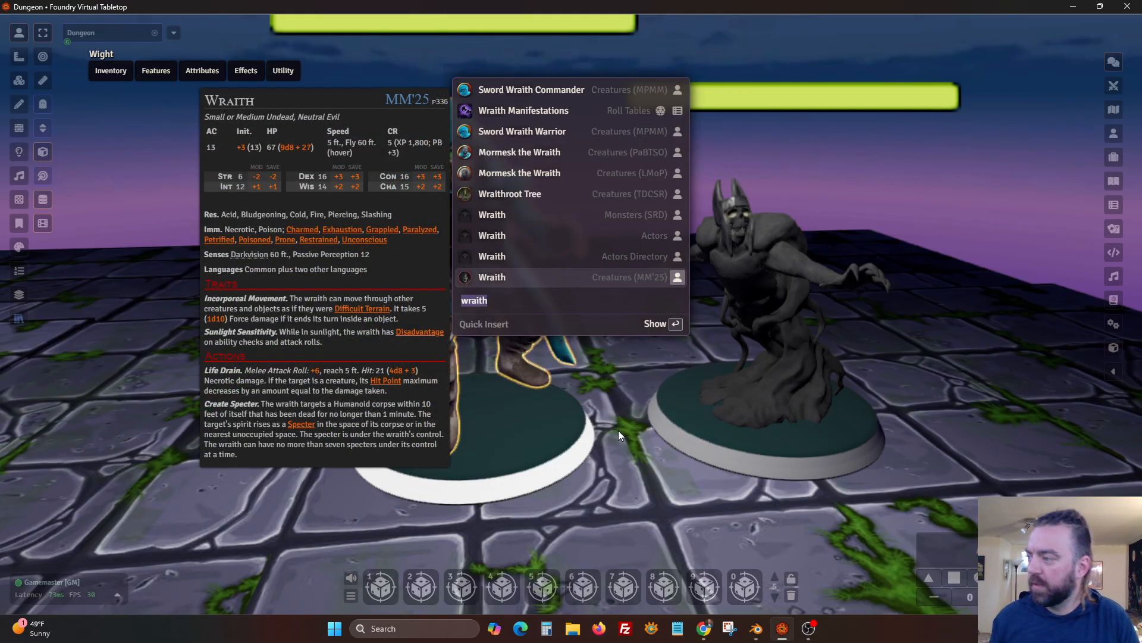
text(deathlock)
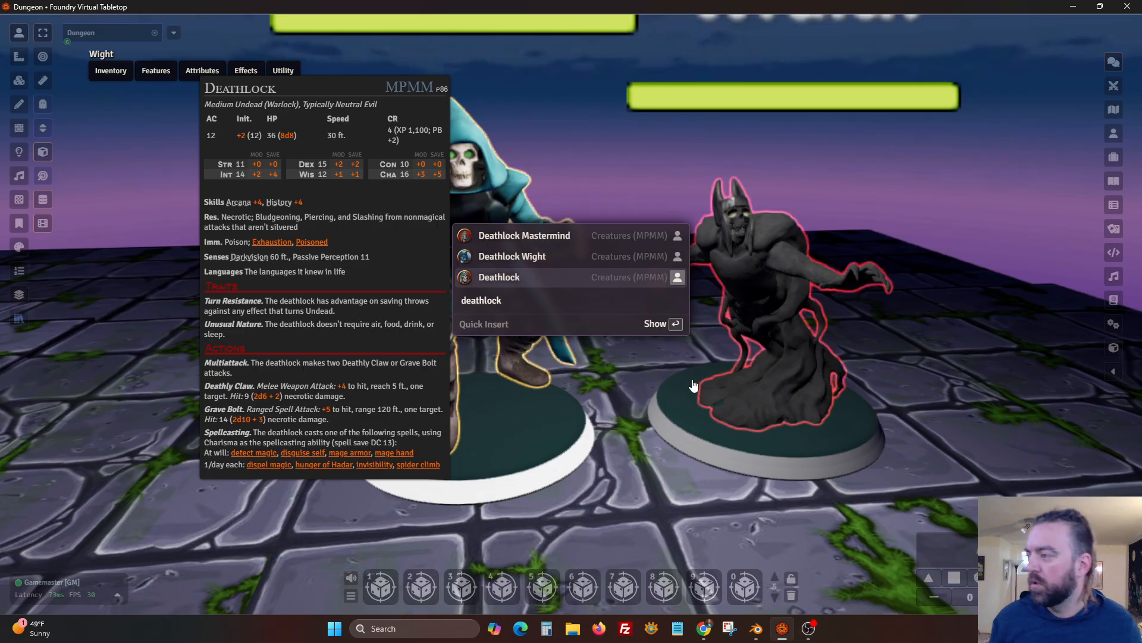
drag(543, 259, 168, 430)
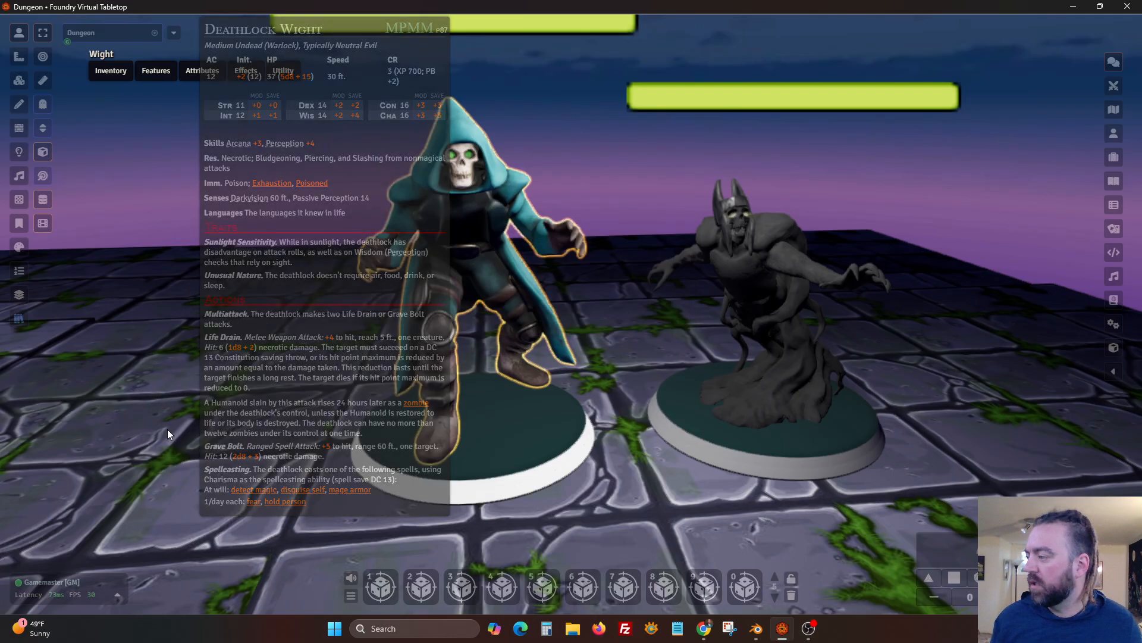
scroll(640, 448, down, 3)
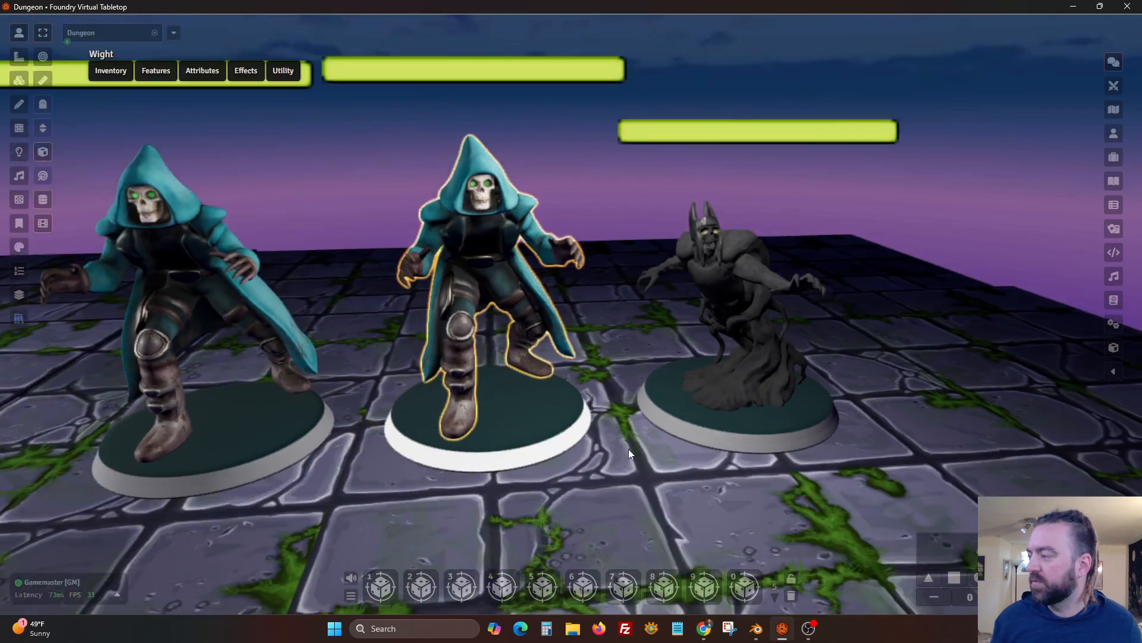
right_drag(623, 448, 720, 443)
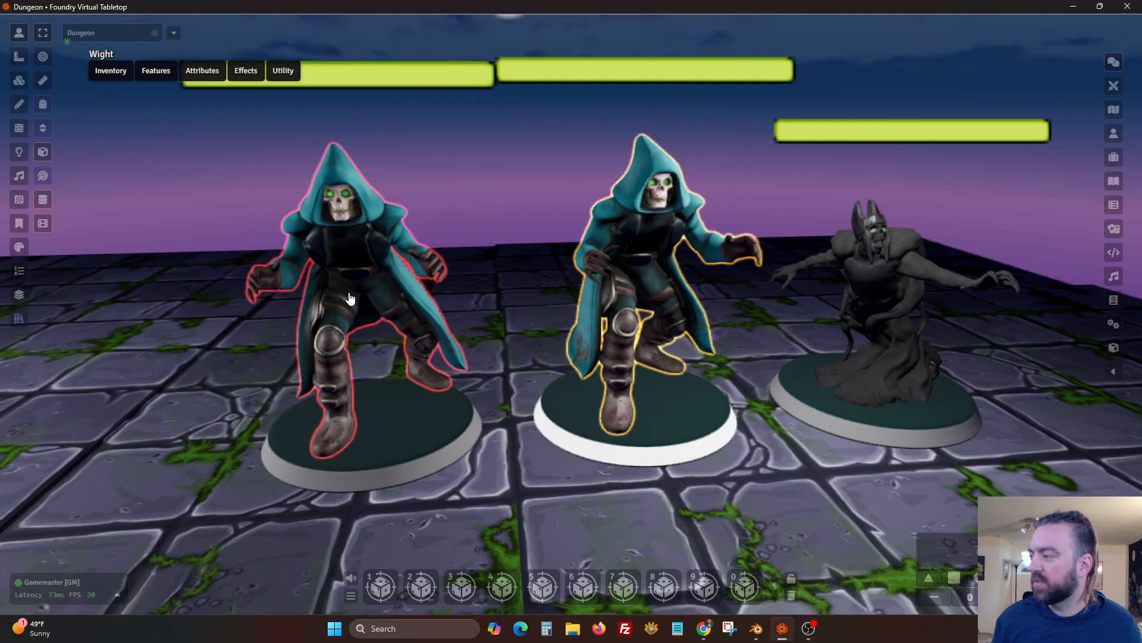
Read the Life Drain and Grave Bolt descriptions on the Deathlock Wight's character sheet, then close the sheet.
click(328, 299)
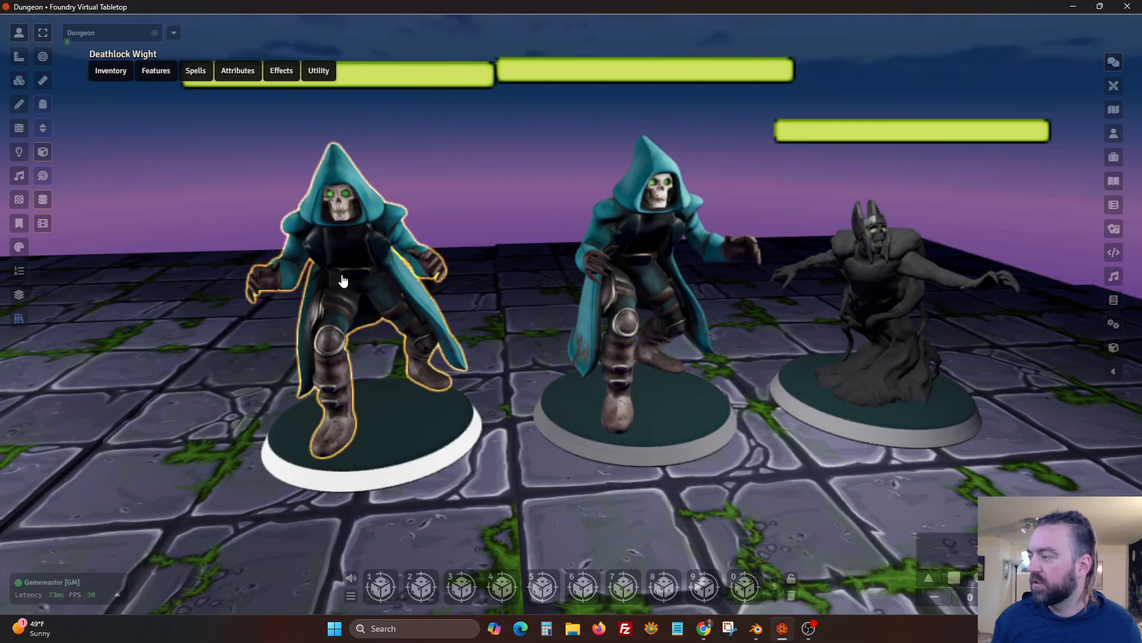
double_click(343, 279)
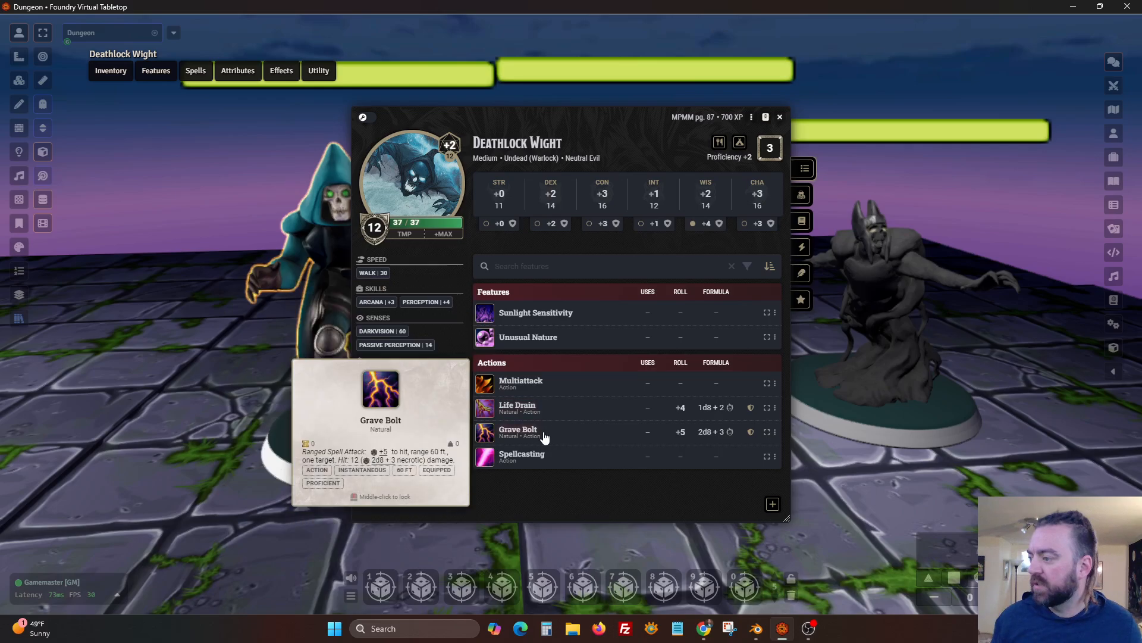
mouse_move(525, 419)
mouse_move(529, 398)
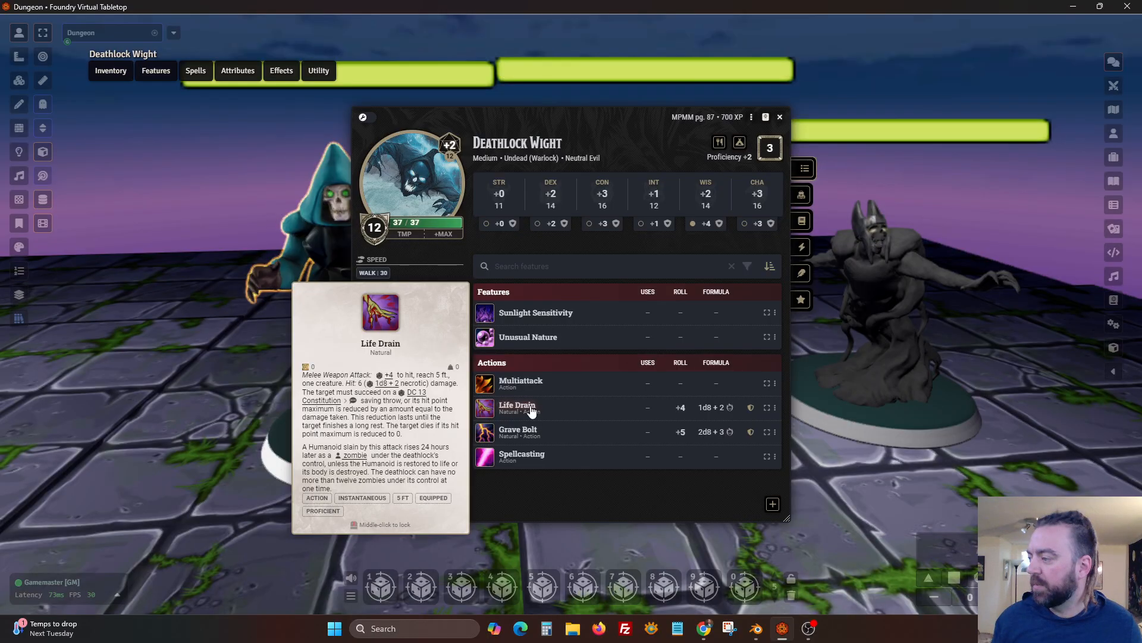
mouse_move(537, 444)
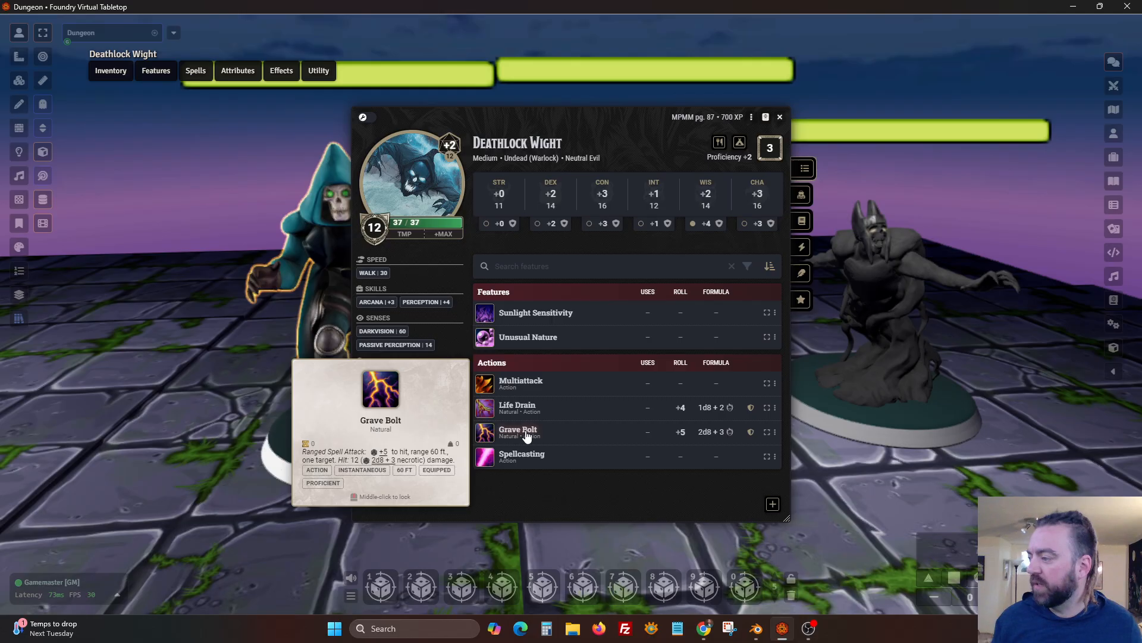
click(780, 117)
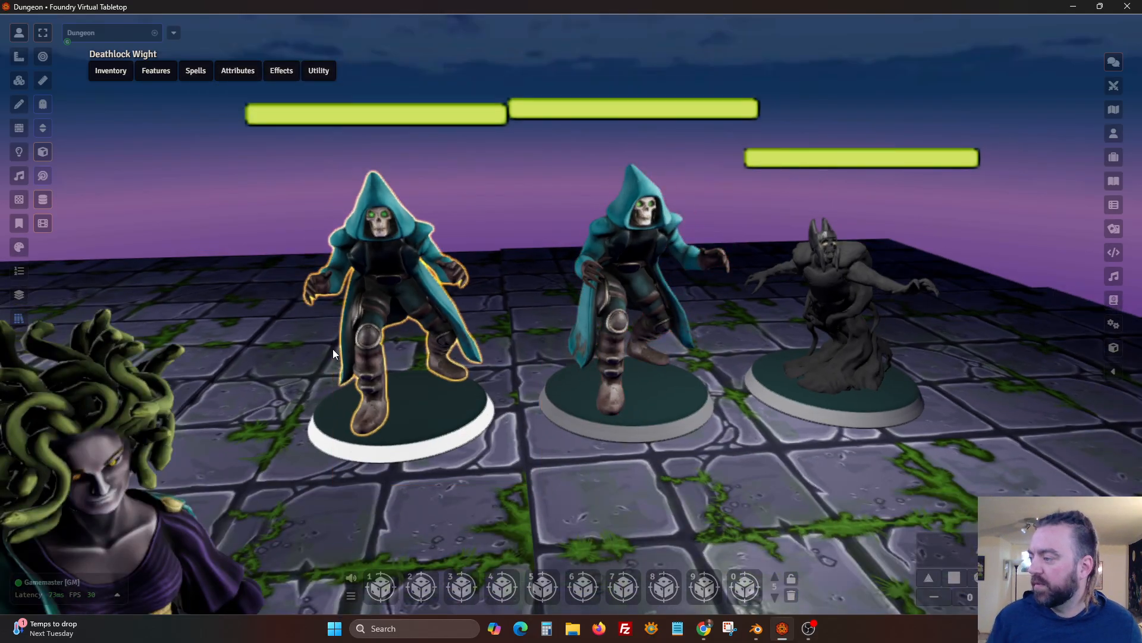
Delete the Deathlock Wight token and switch the remaining Wight token's 3D model back to Wight.
key(Delete)
click(520, 426)
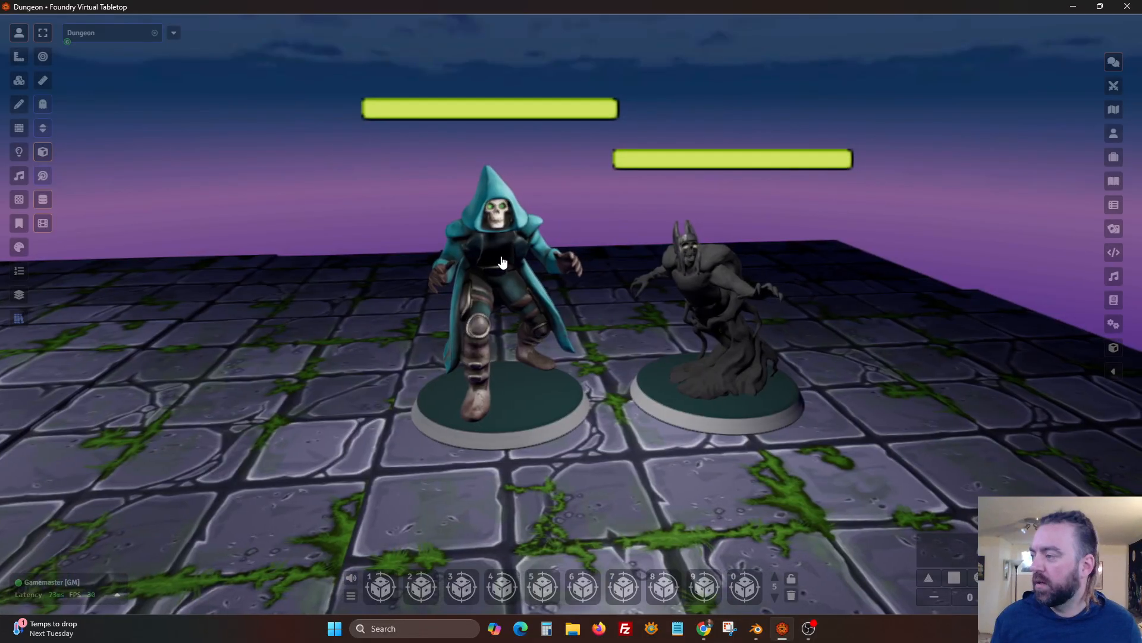
double_click(502, 262)
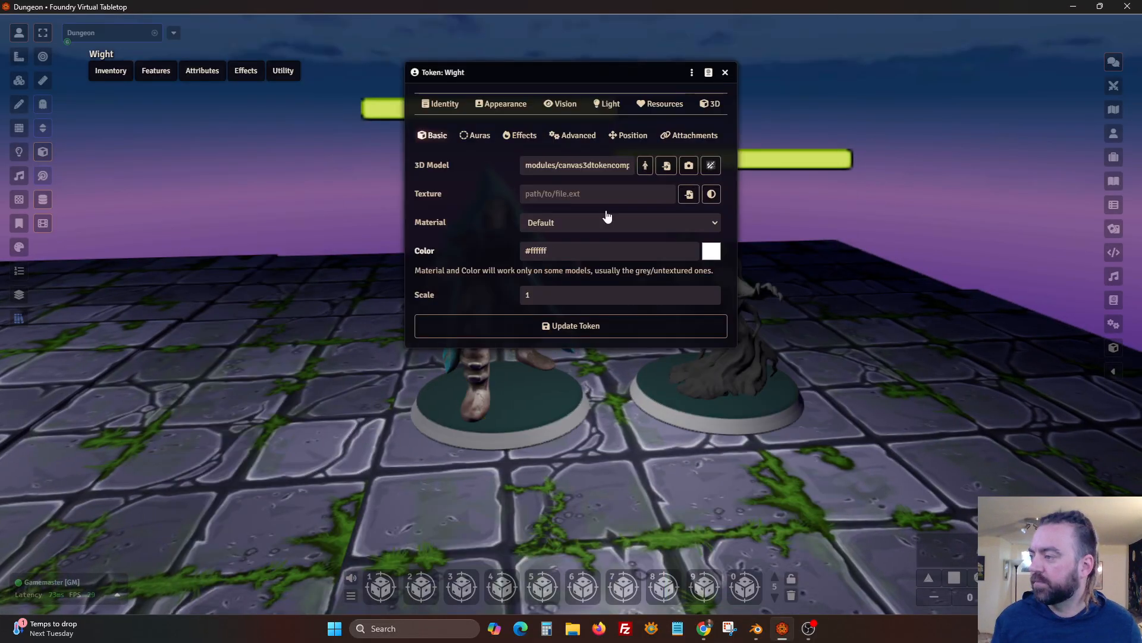
click(617, 326)
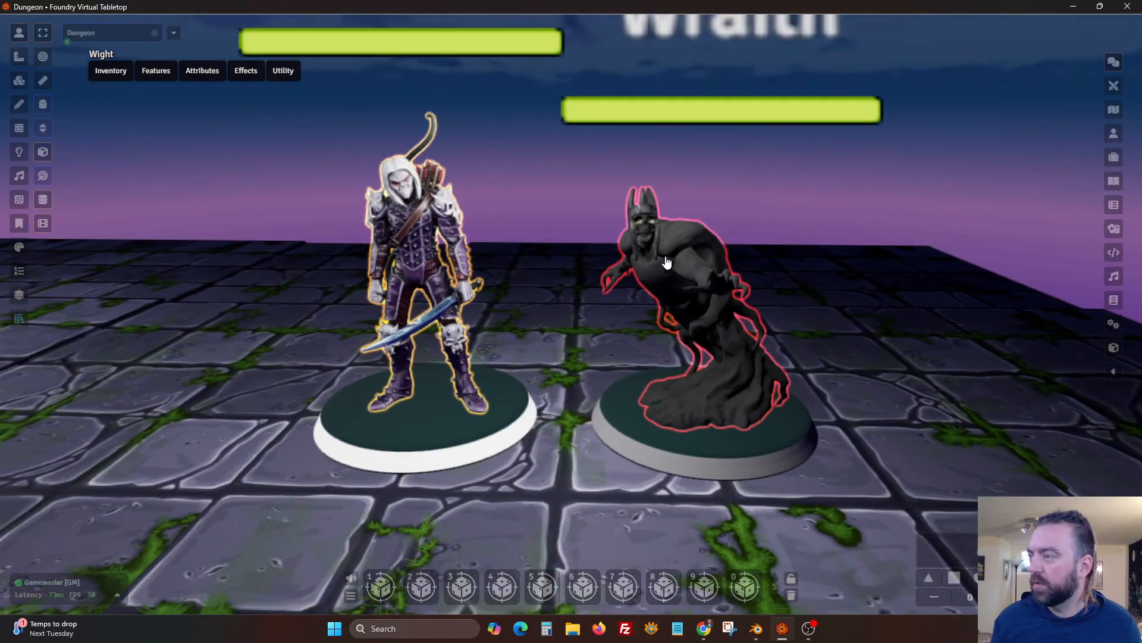
Review the Wraith's features and the Create Specter and Life Drain actions on its character sheet.
double_click(666, 262)
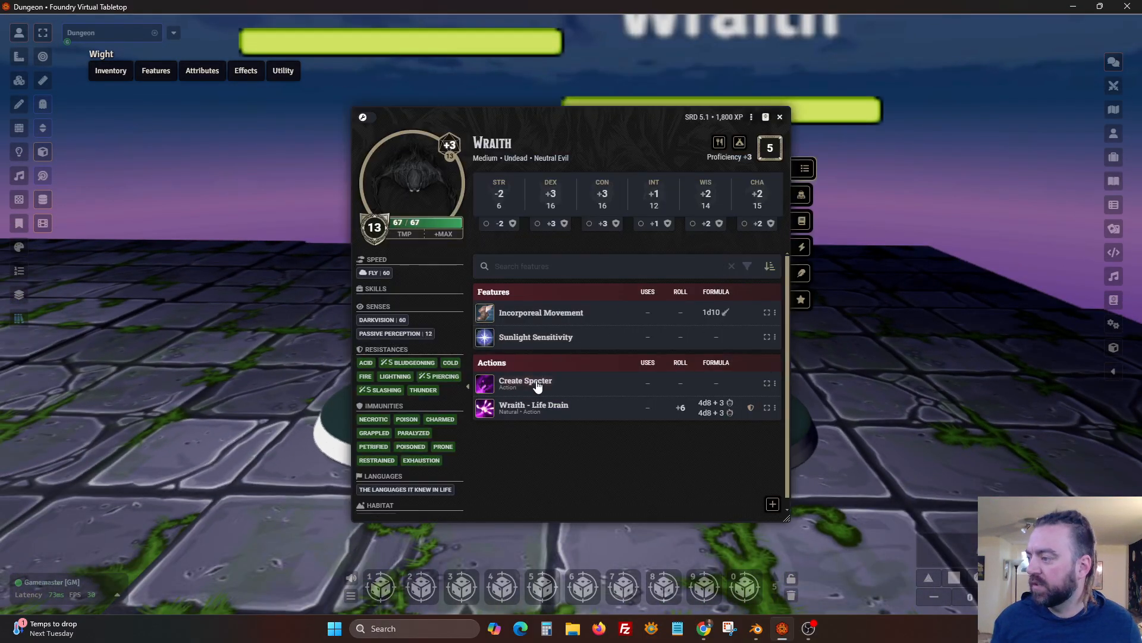
mouse_move(552, 414)
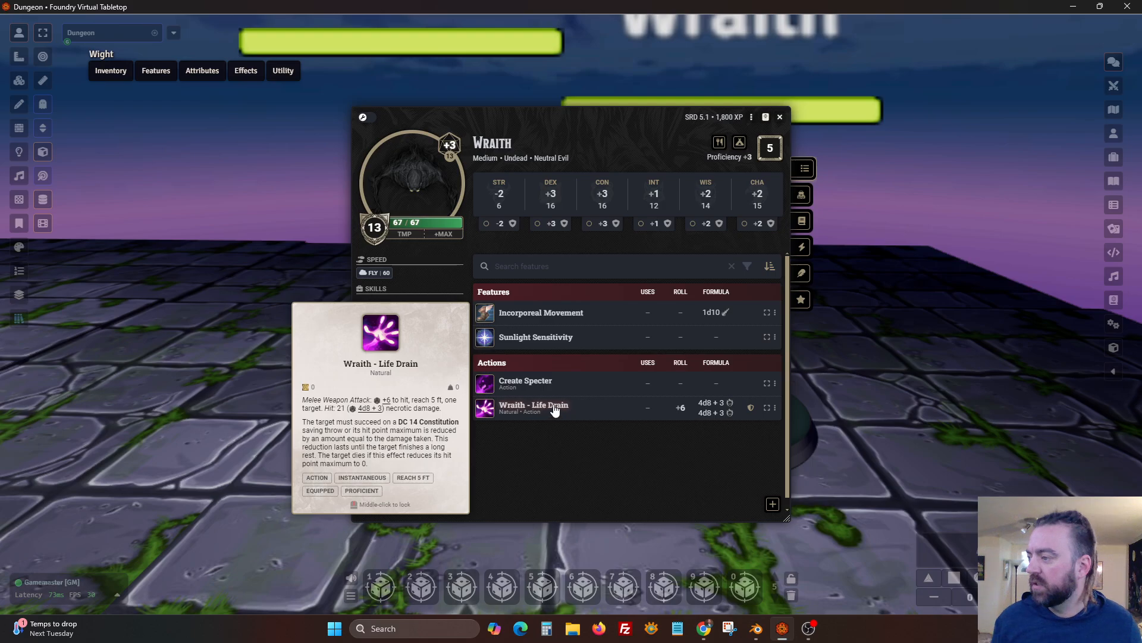
mouse_move(548, 309)
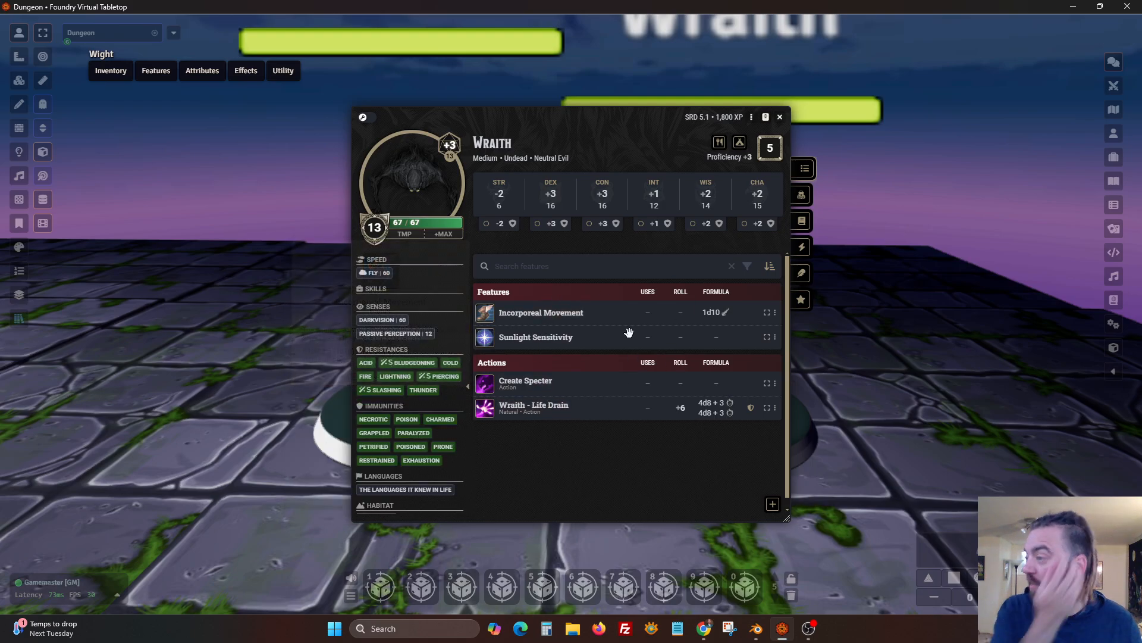
mouse_move(533, 386)
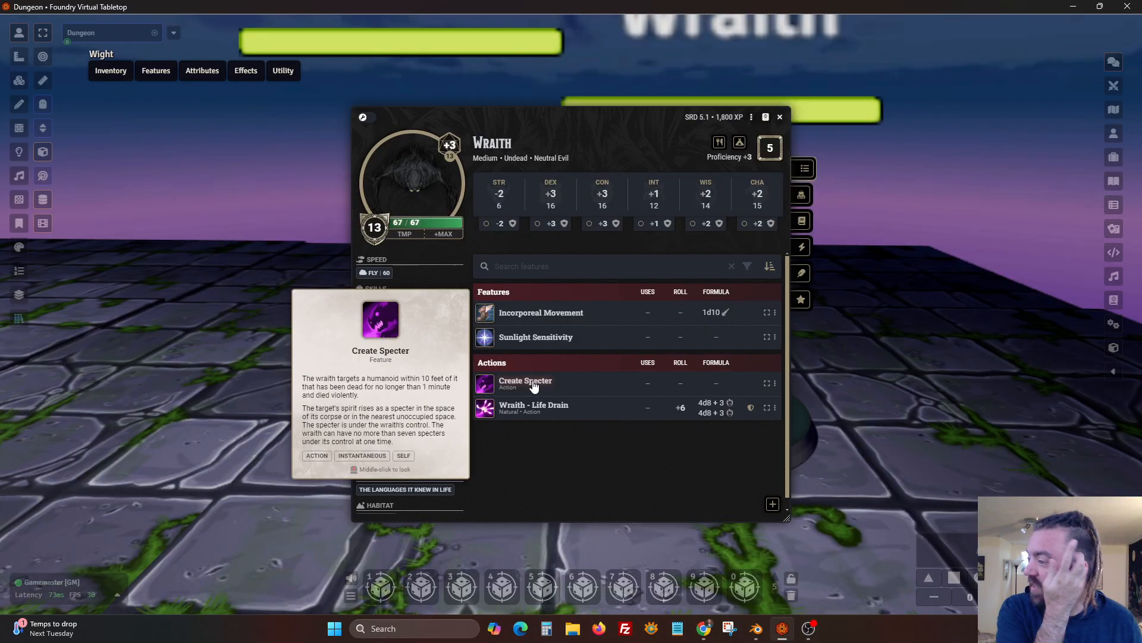
mouse_move(534, 411)
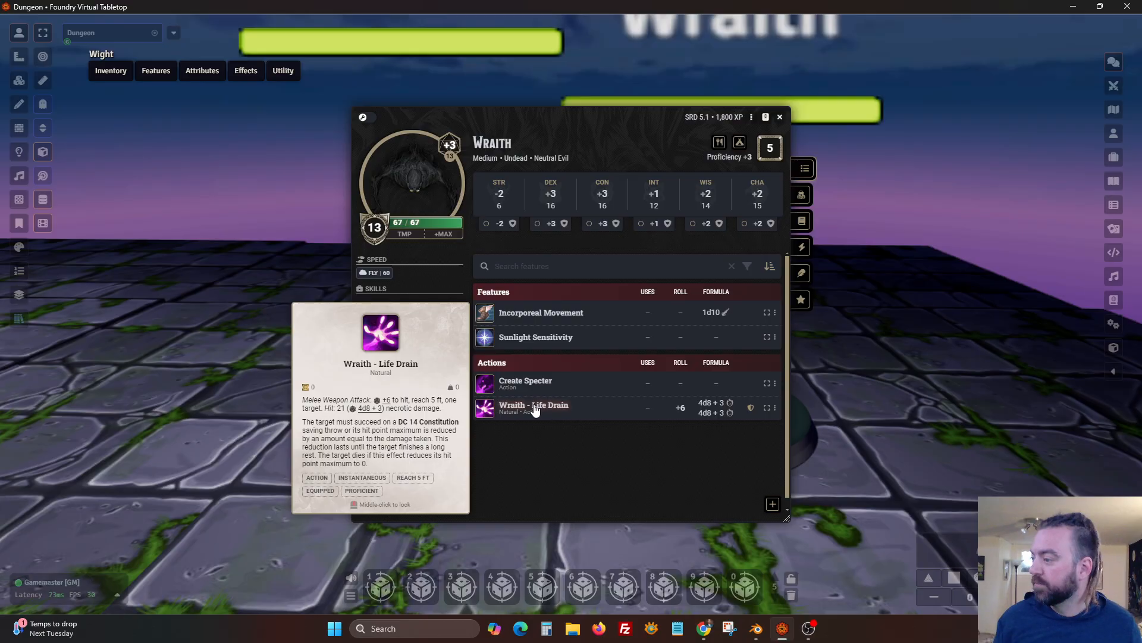
Close the Wraith's character sheet and view the Wight and Wraith tokens side by side on the dungeon floor.
click(780, 117)
drag(745, 355, 774, 340)
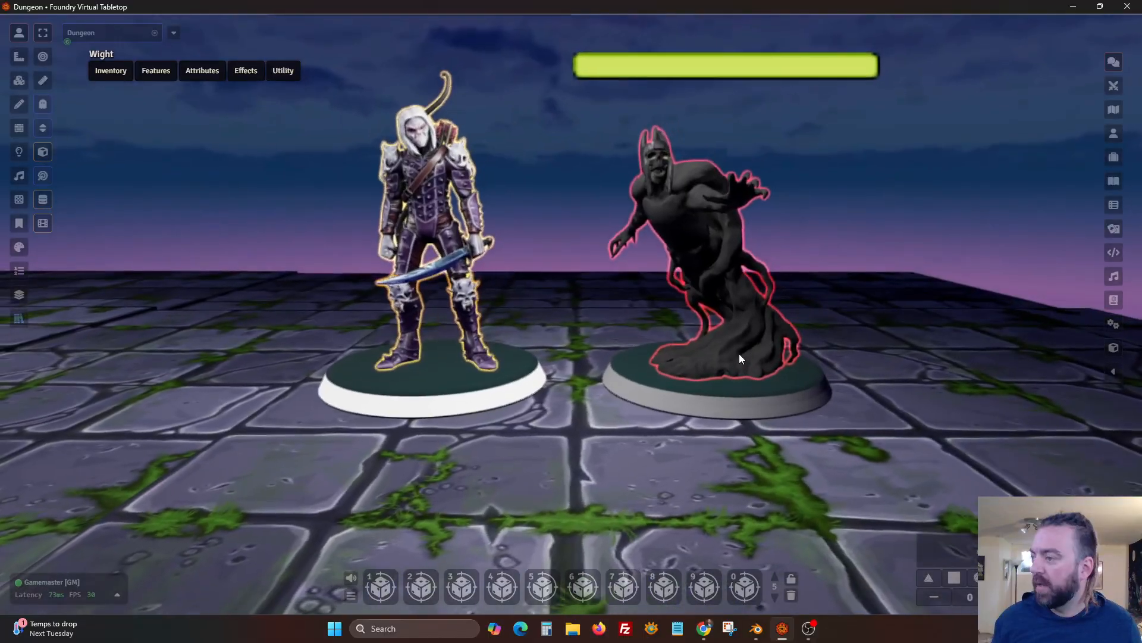
double_click(740, 353)
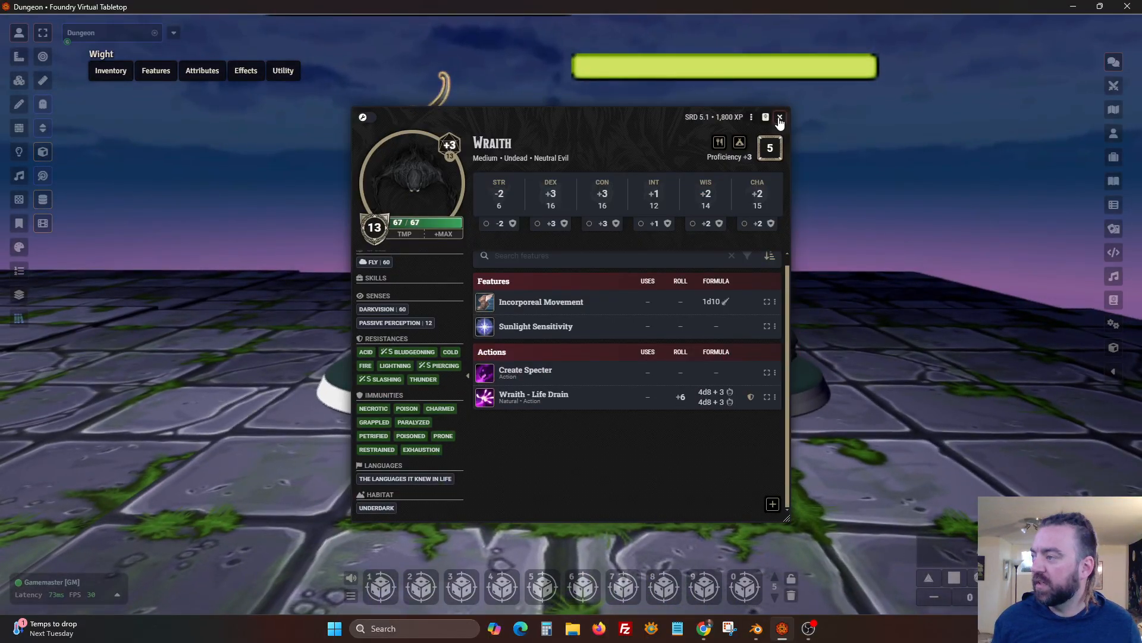
click(780, 116)
scroll(708, 271, up, 3)
double_click(716, 278)
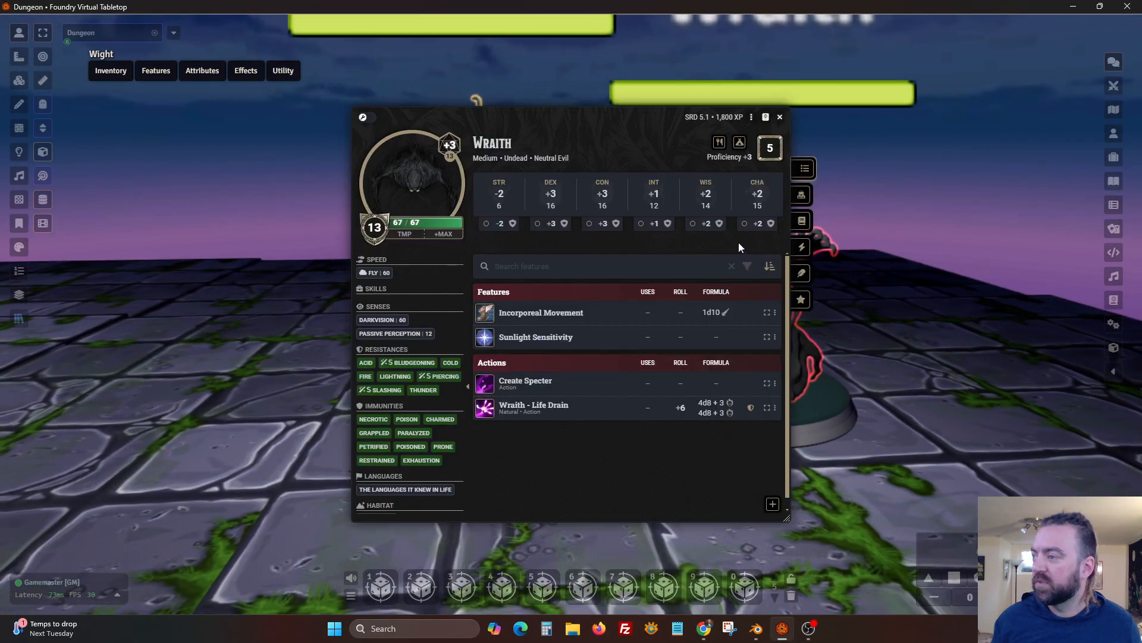
click(780, 116)
right_drag(636, 285, 590, 332)
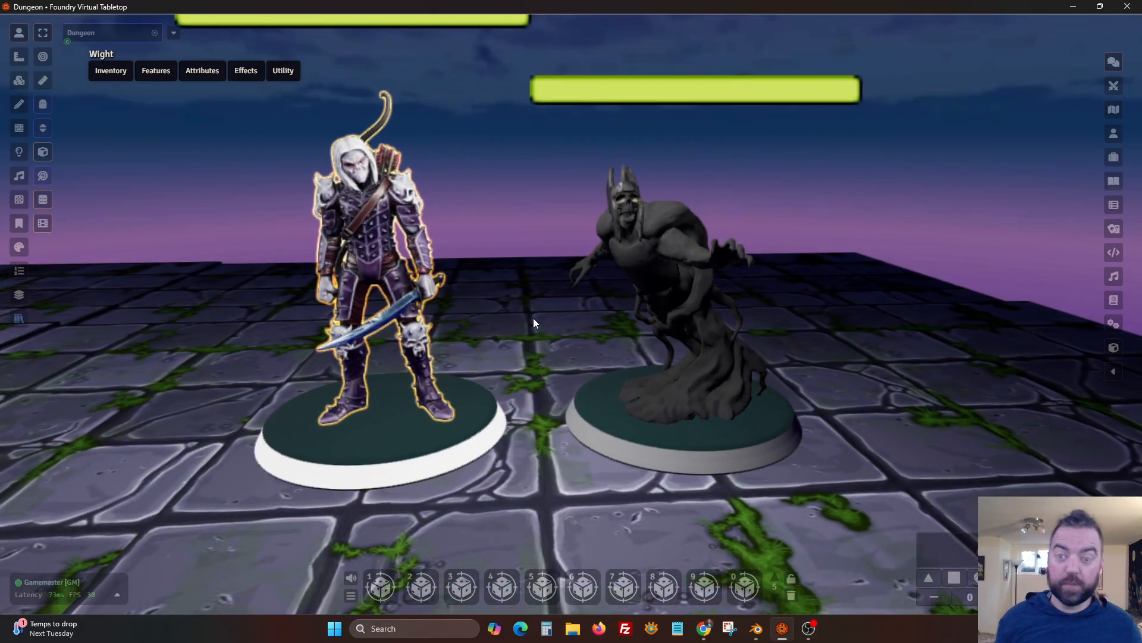
Select the 3D model path in the Wraith token's configuration, then close the configuration without changing it.
right_click(645, 258)
right_click(645, 258)
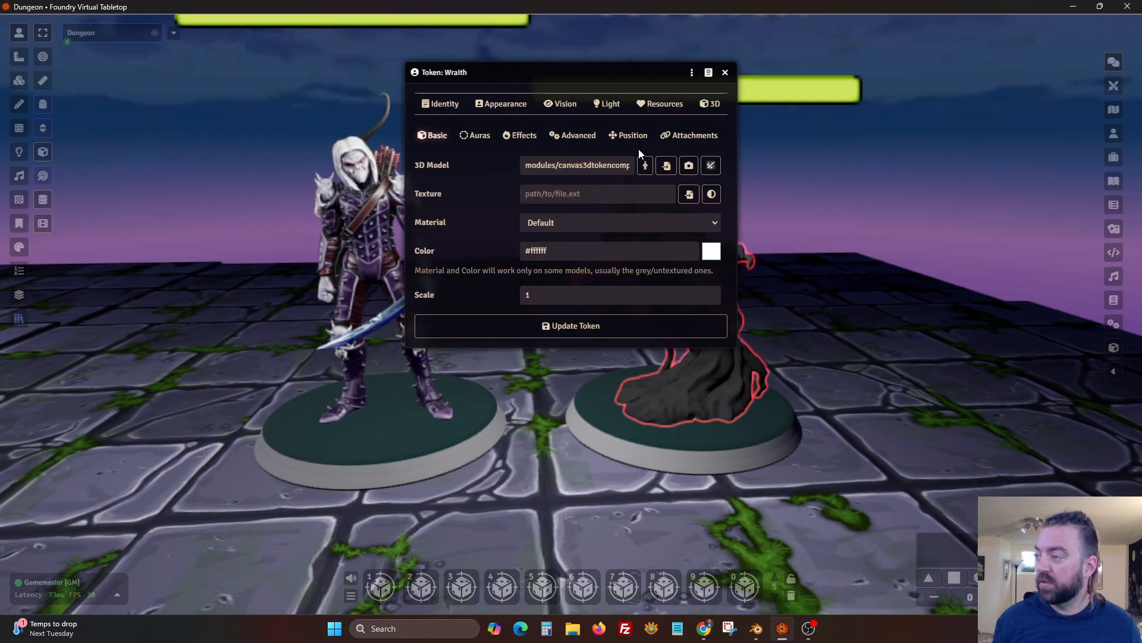
click(596, 166)
key(ctrl+a)
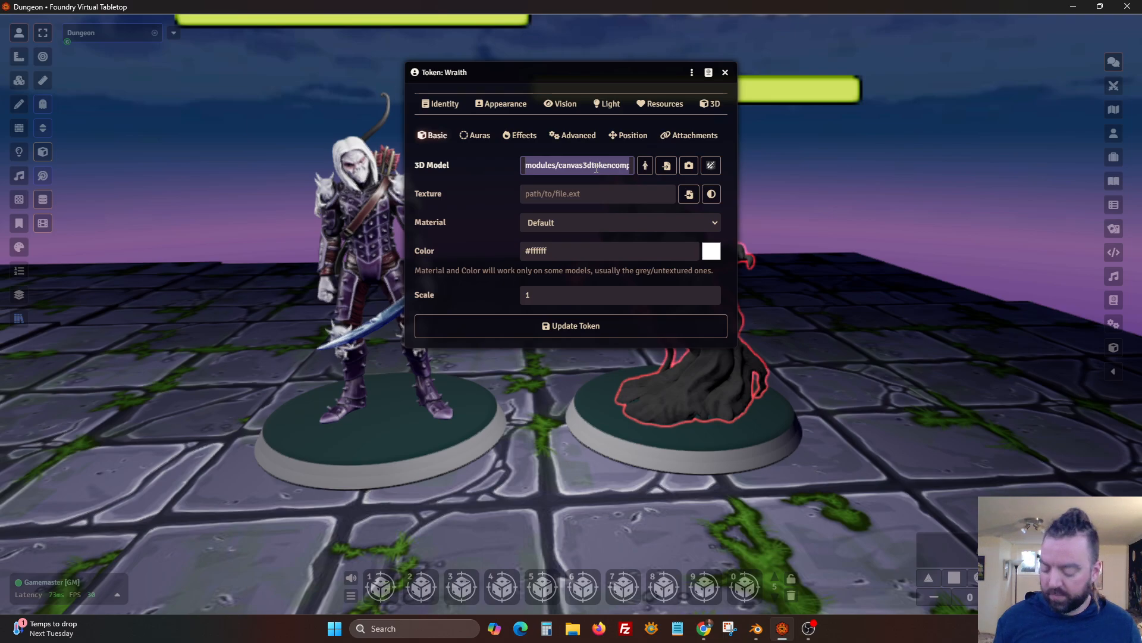
click(724, 72)
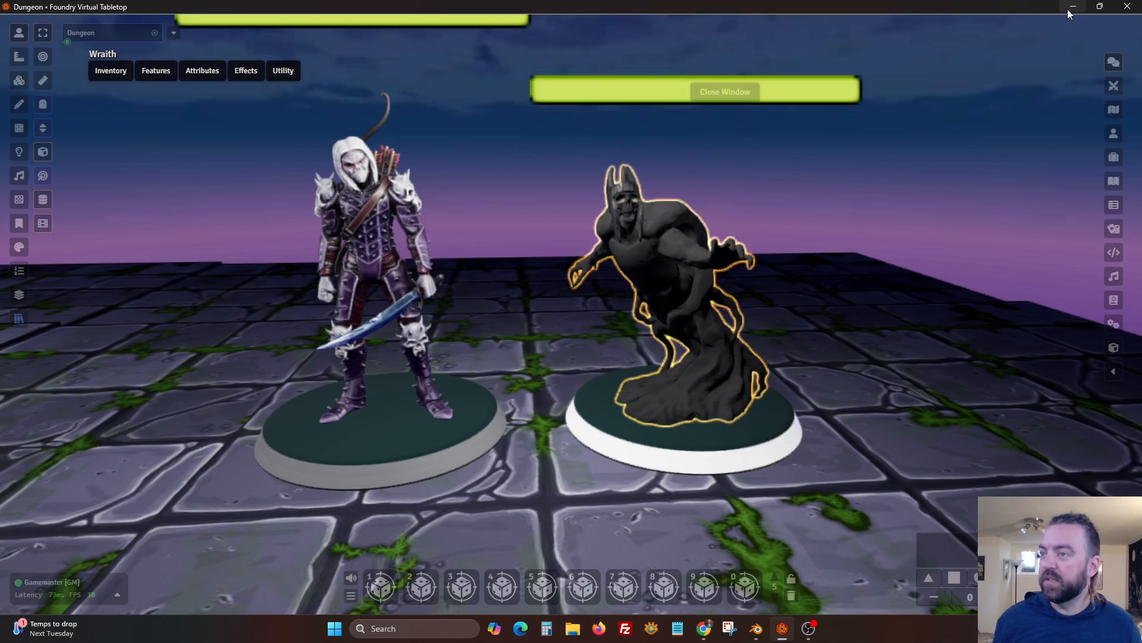
Switch to Blender, start a glTF 2.0 import and browse to the modules folder inside FoundryVTT's Data folder.
click(1068, 10)
click(483, 342)
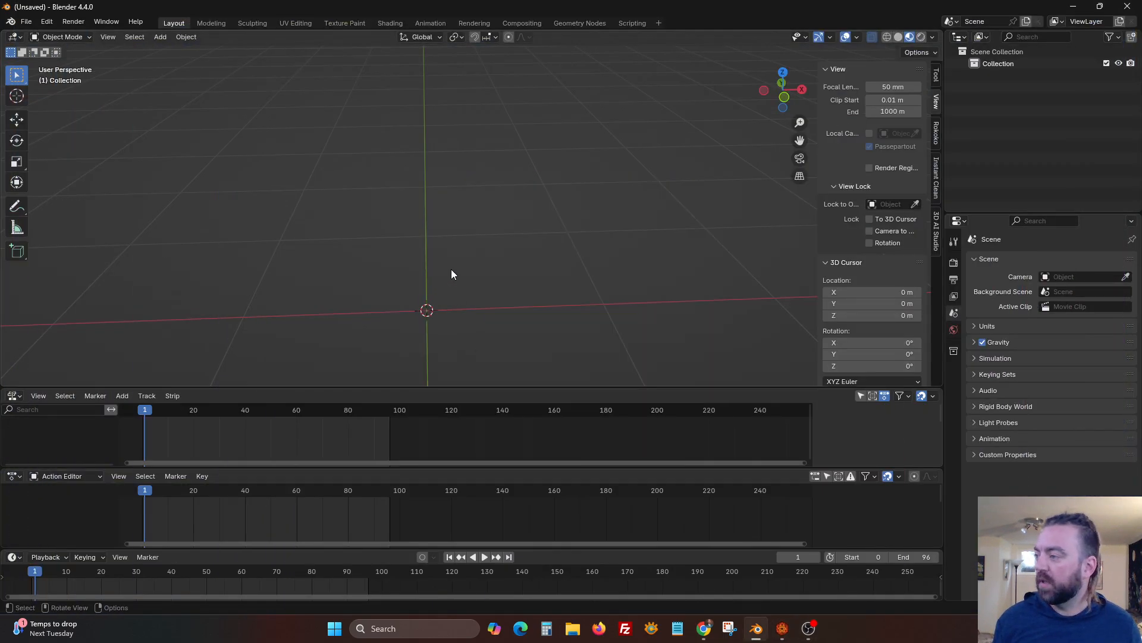
click(26, 22)
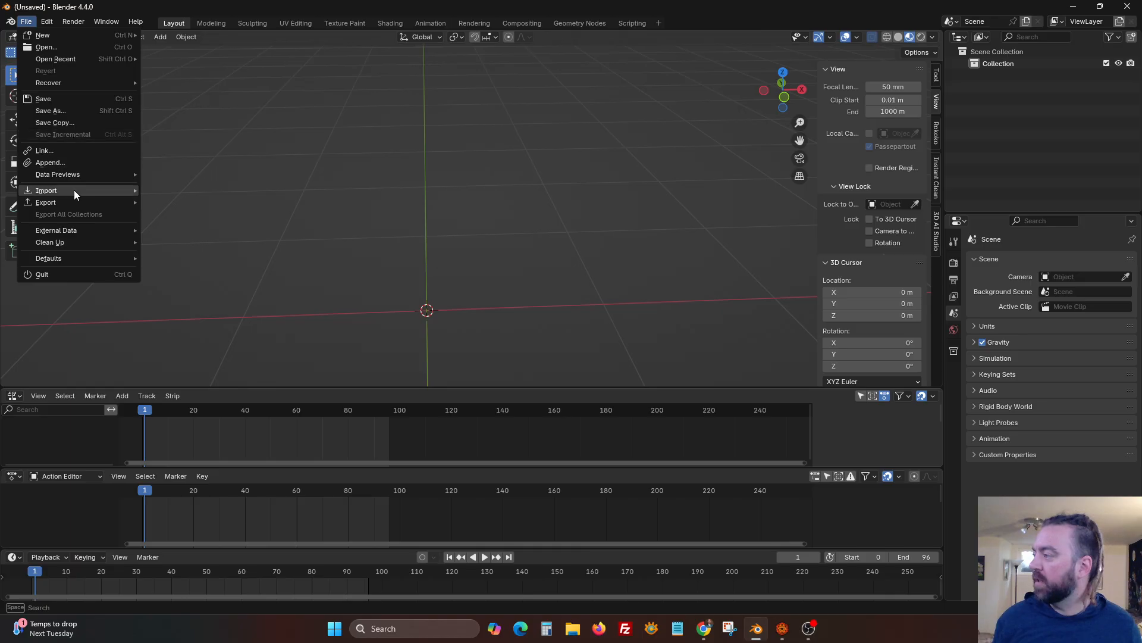
mouse_move(73, 190)
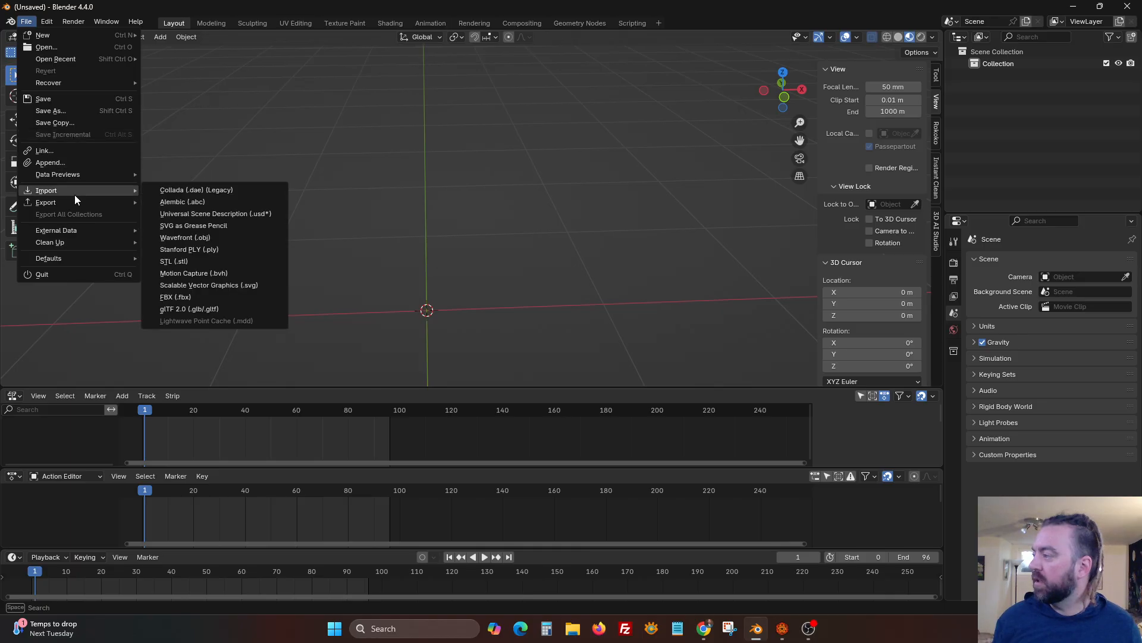
click(220, 308)
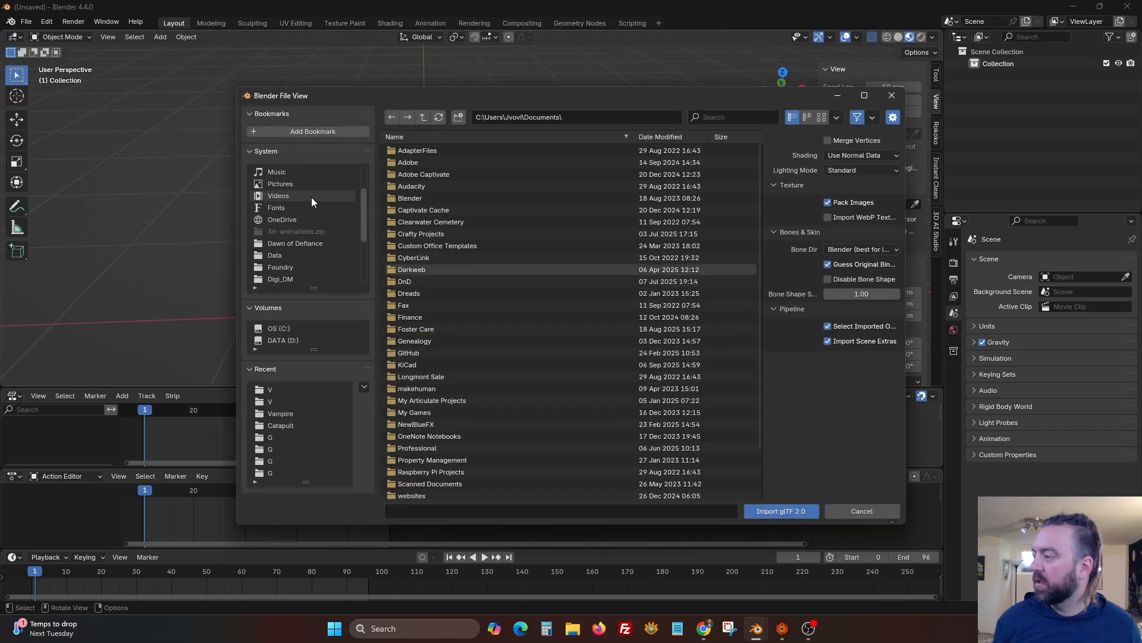
scroll(304, 256, down, 5)
scroll(299, 259, up, 3)
click(302, 195)
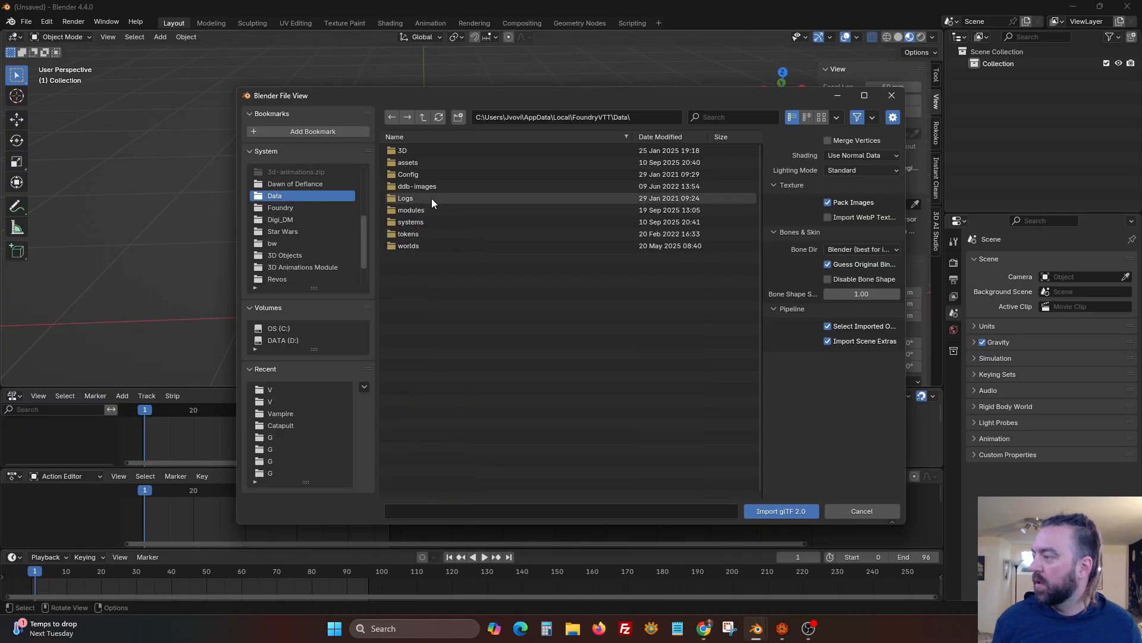
double_click(443, 211)
scroll(458, 332, down, 5)
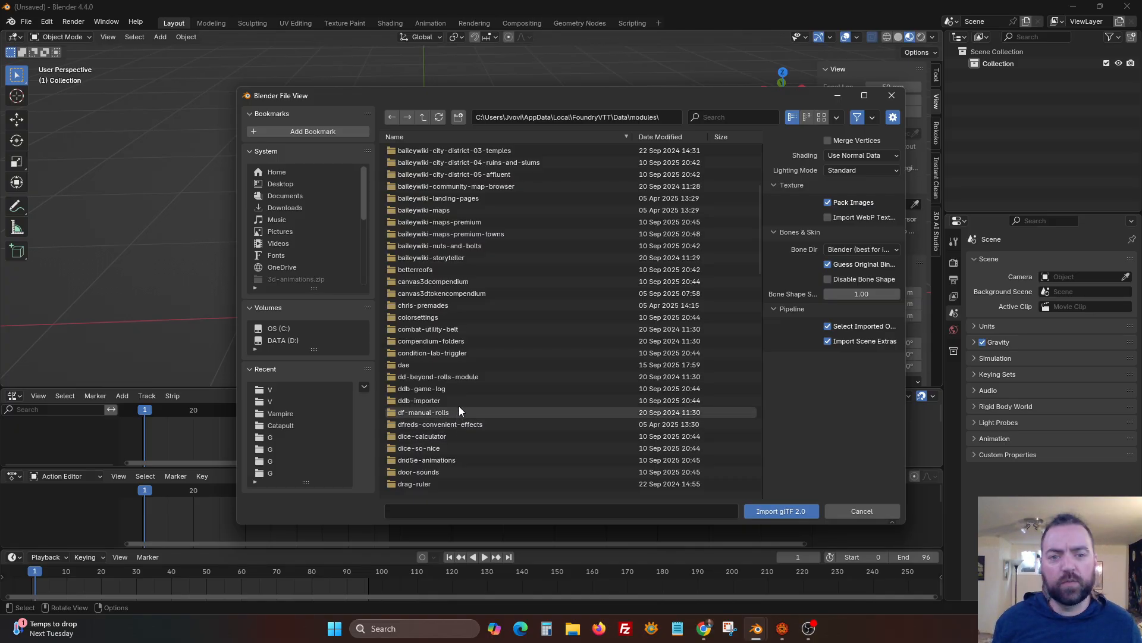
Import MZ4250 - Wraith.glb from canvas3dtokencompendium's miniatures, _Colorized, Monster Manual, W folder.
click(460, 294)
double_click(460, 291)
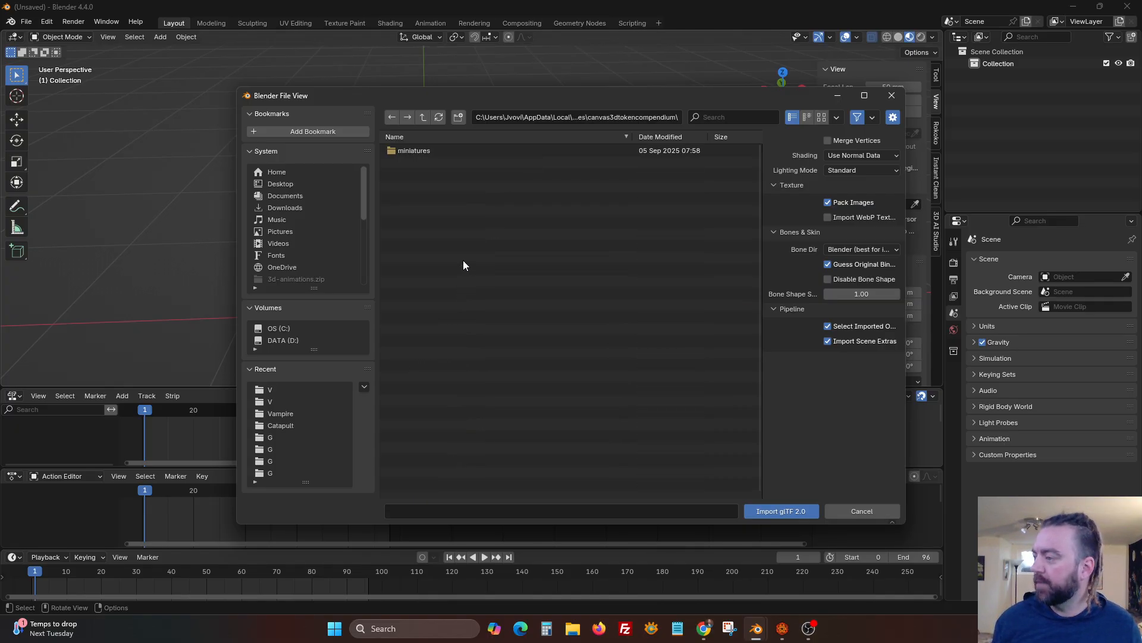
double_click(443, 155)
double_click(443, 156)
click(444, 155)
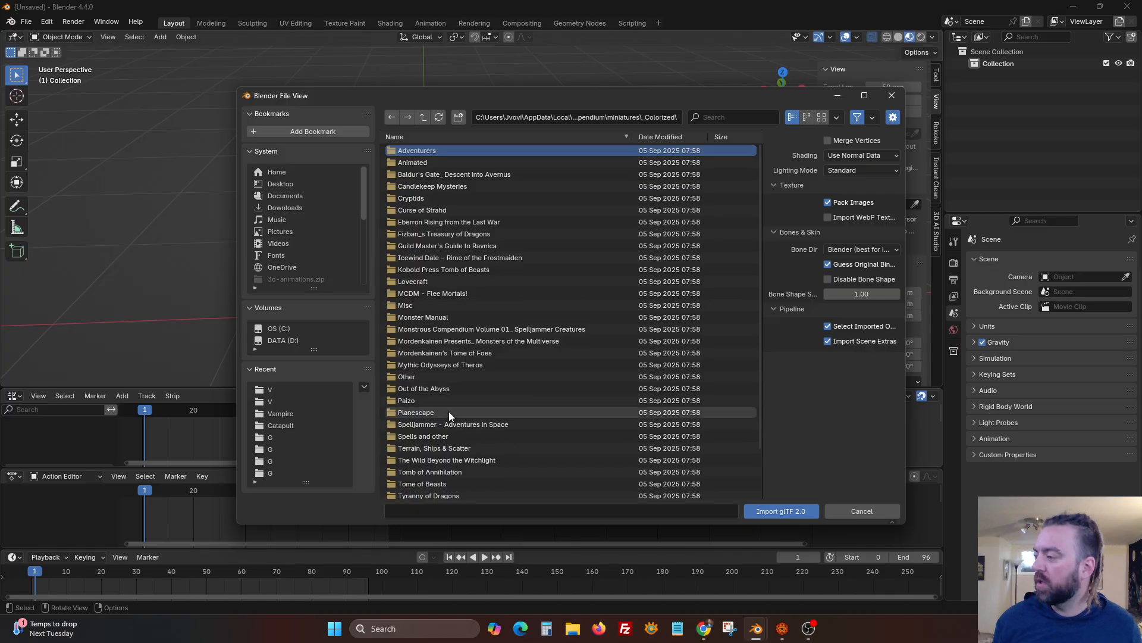
double_click(444, 318)
click(426, 436)
double_click(426, 437)
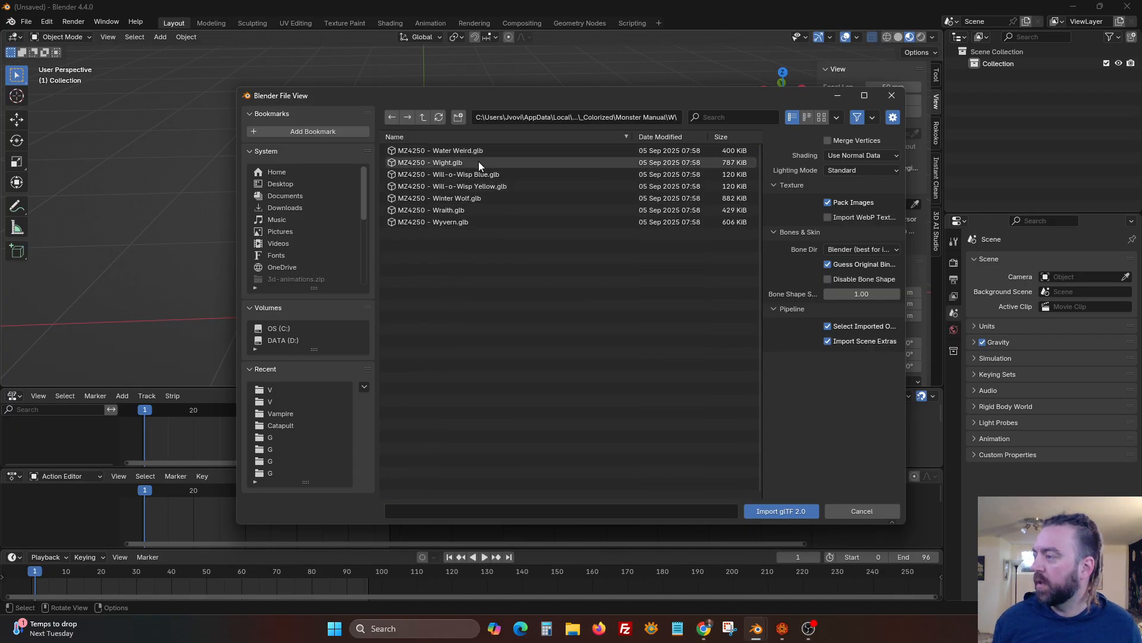
double_click(484, 209)
middle_drag(480, 240, 443, 376)
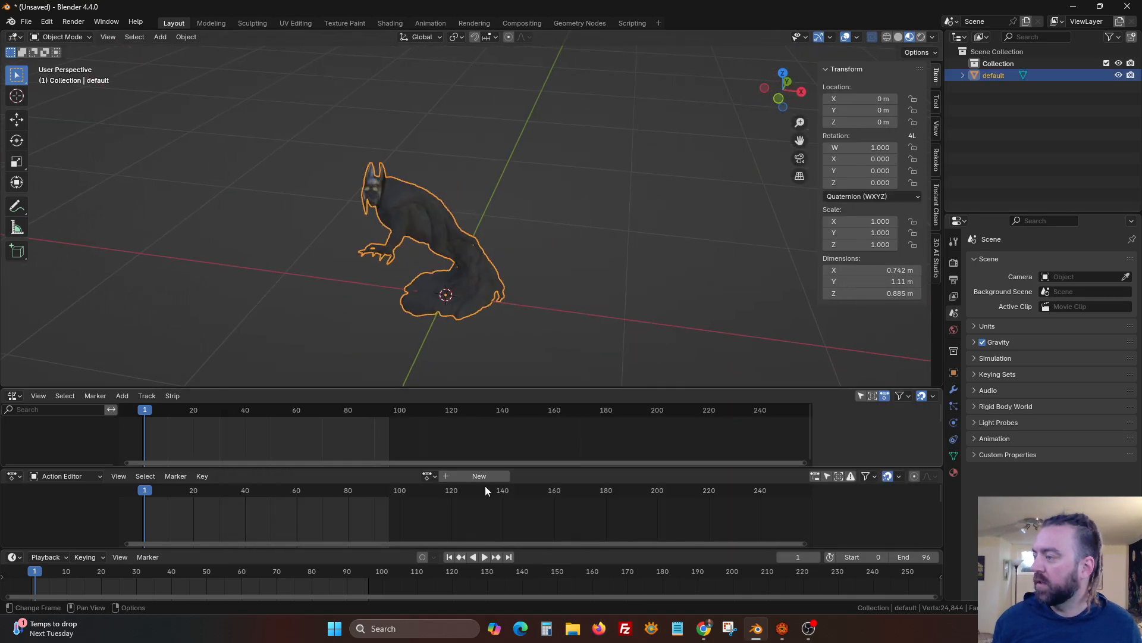
Switch to Foundry, look through the Creatures folder of the Creatures compendium down to its last entries, then close the compendium.
click(780, 635)
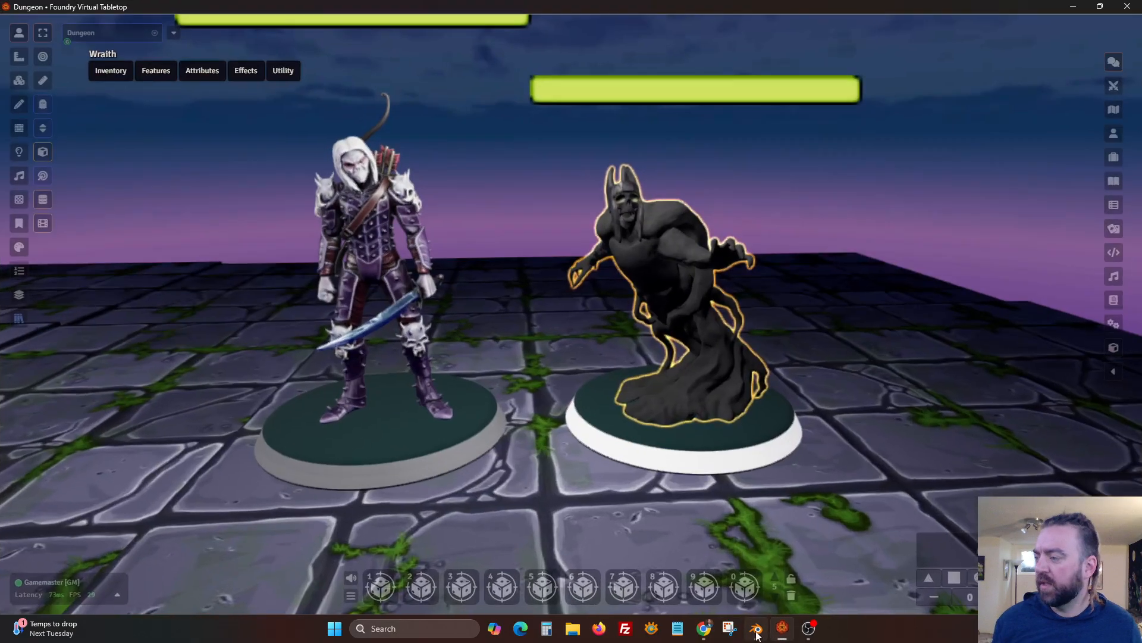
click(1108, 305)
click(1006, 236)
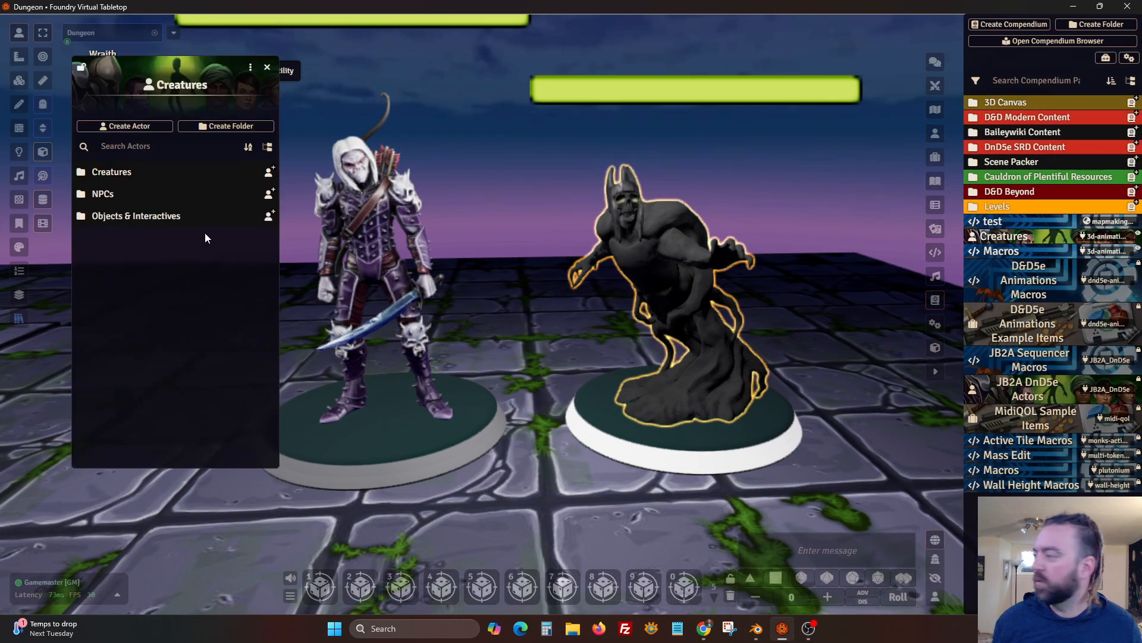
click(126, 173)
scroll(147, 333, down, 5)
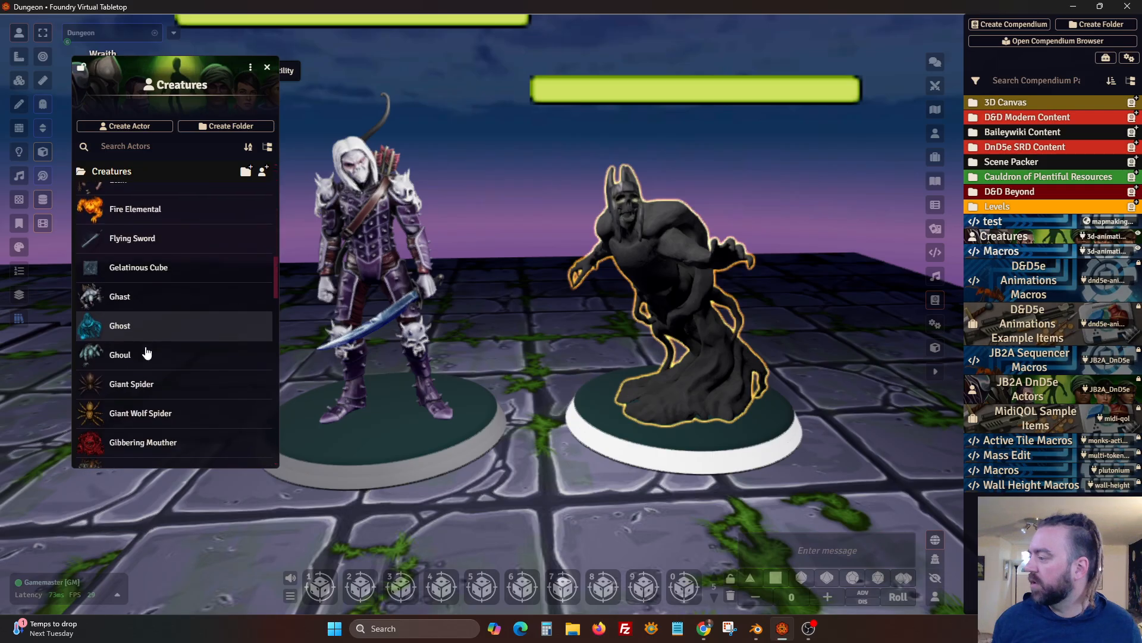
scroll(146, 348, down, 15)
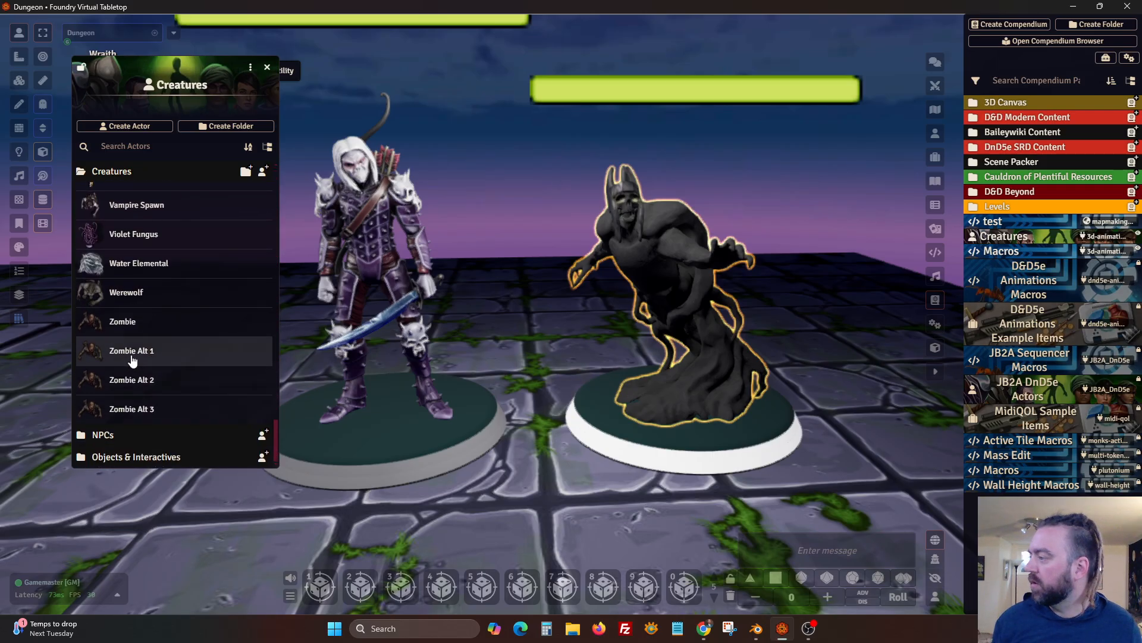
scroll(142, 263, up, 2)
scroll(143, 289, down, 2)
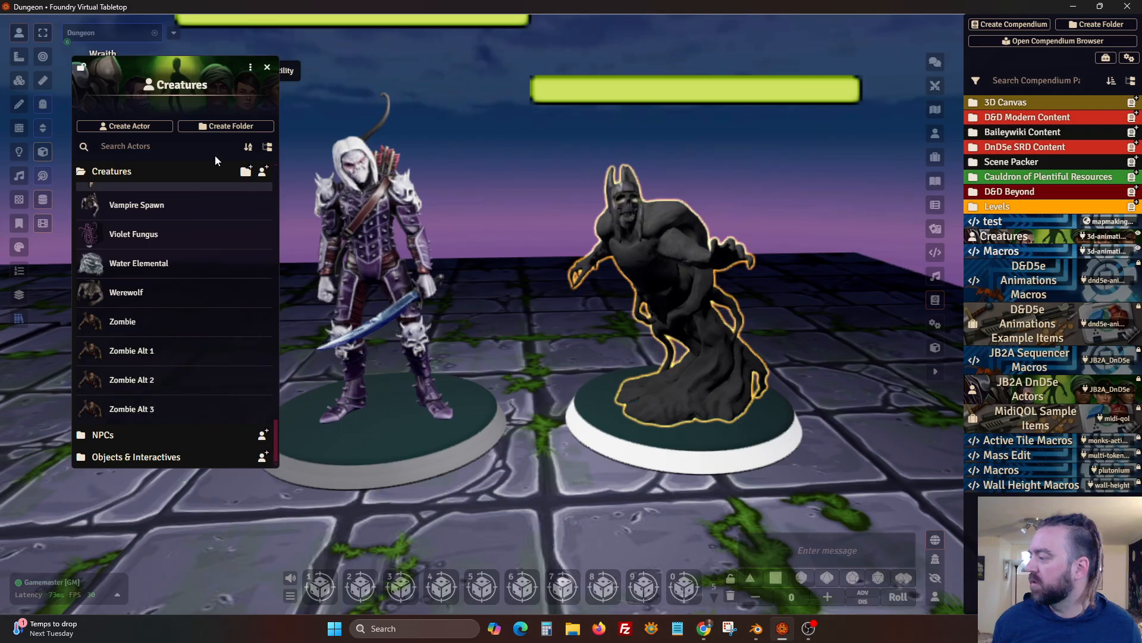
click(266, 68)
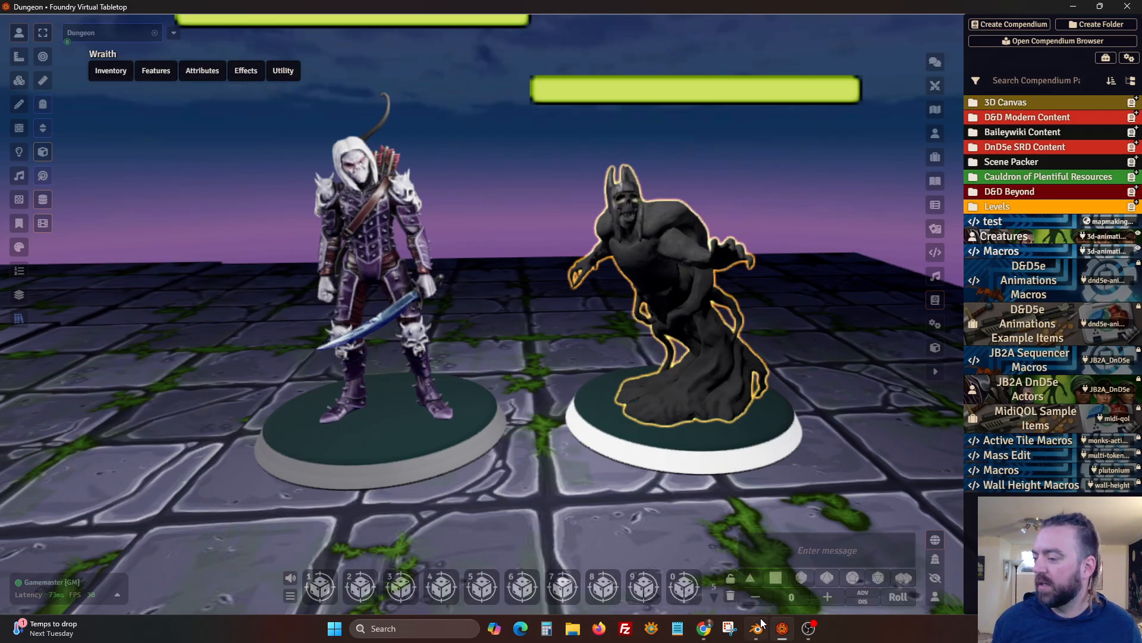
Switch to Blender and inspect the imported Wraith model from the front and at an angle.
click(766, 635)
middle_drag(477, 292, 475, 156)
scroll(449, 286, up, 4)
scroll(738, 118, down, 3)
click(790, 94)
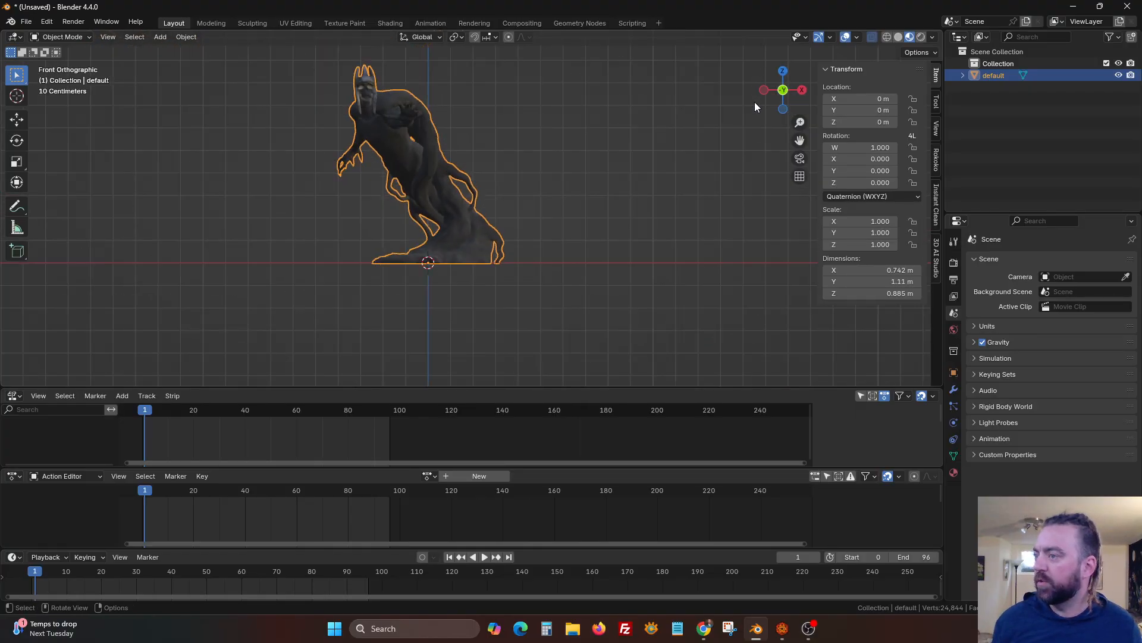
middle_drag(502, 220, 465, 229)
scroll(444, 216, up, 5)
Merge the Wraith mesh's vertices by distance in Edit Mode, then return to Object Mode.
key(Tab)
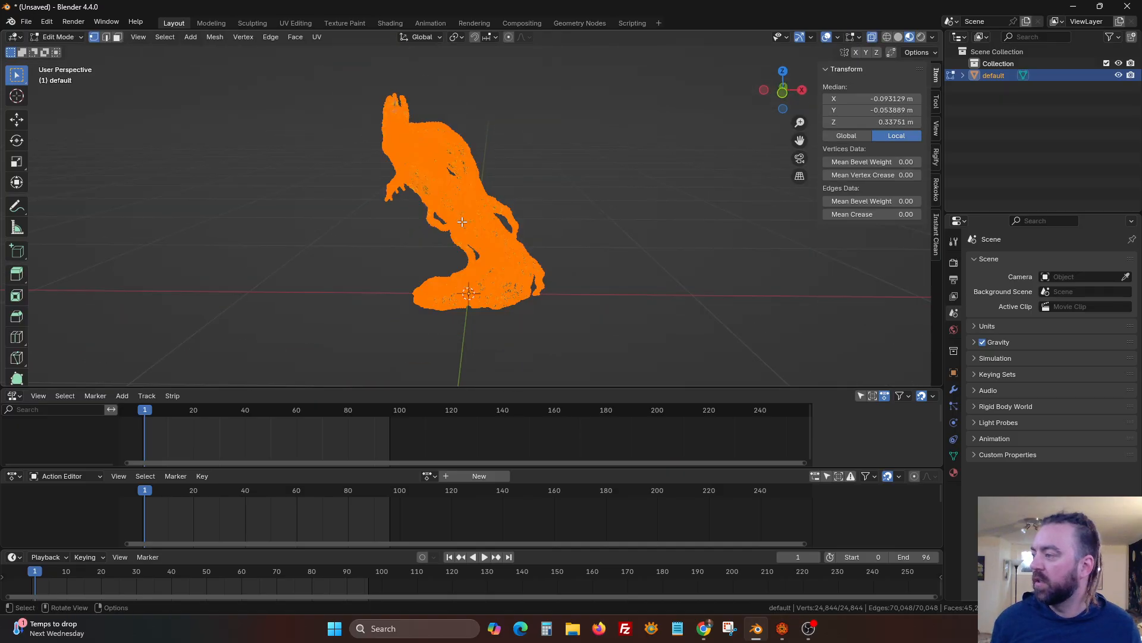
click(215, 37)
click(213, 38)
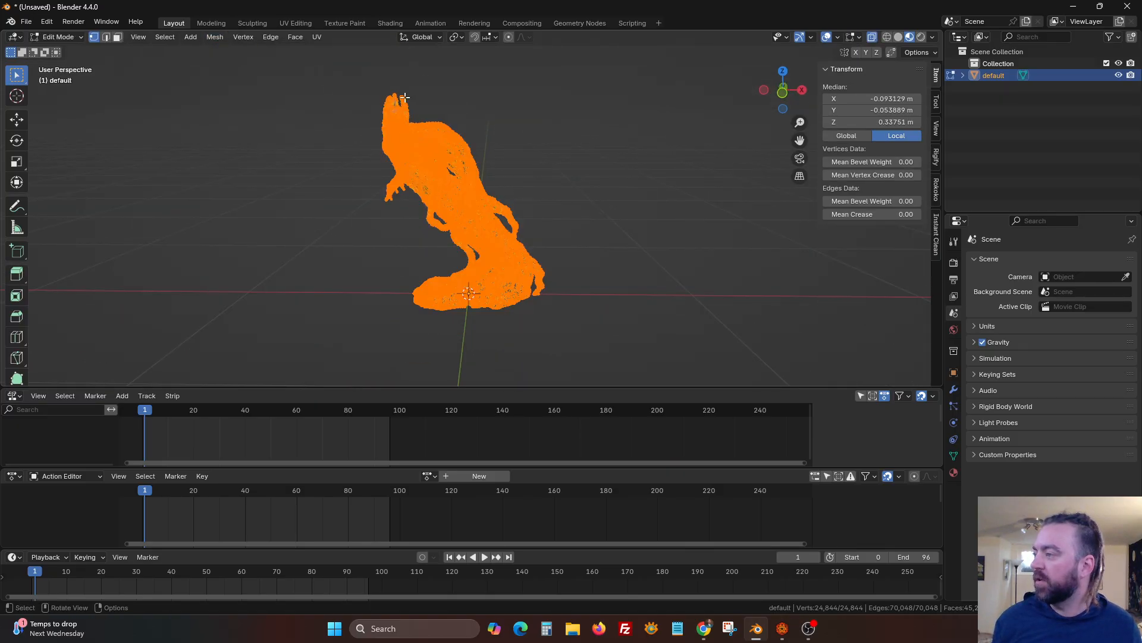
click(212, 41)
mouse_move(275, 135)
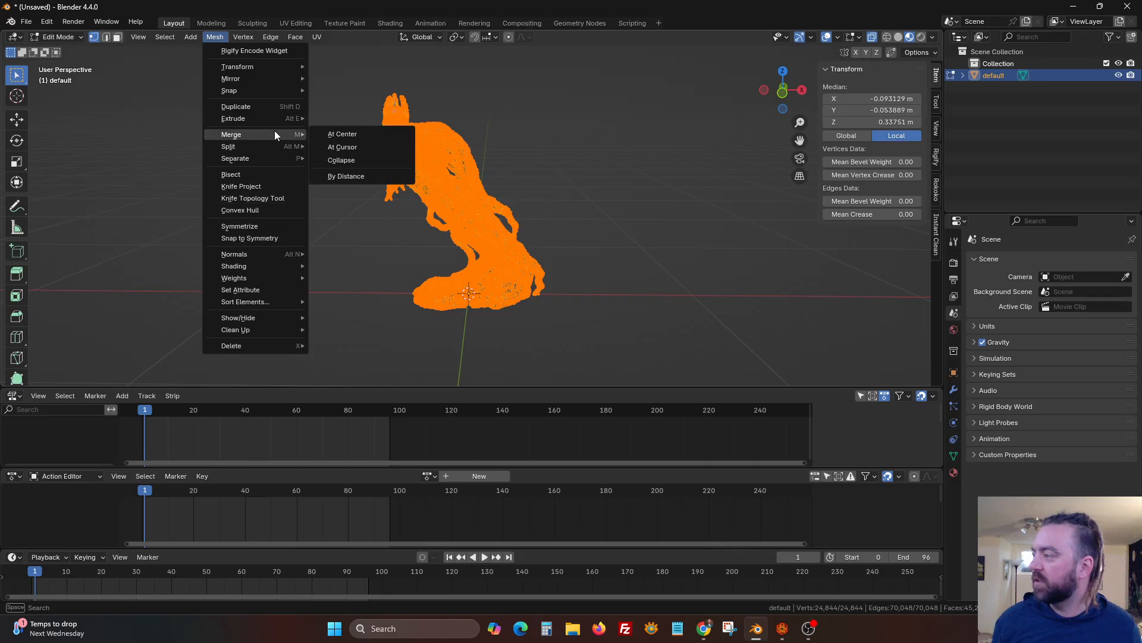
click(345, 176)
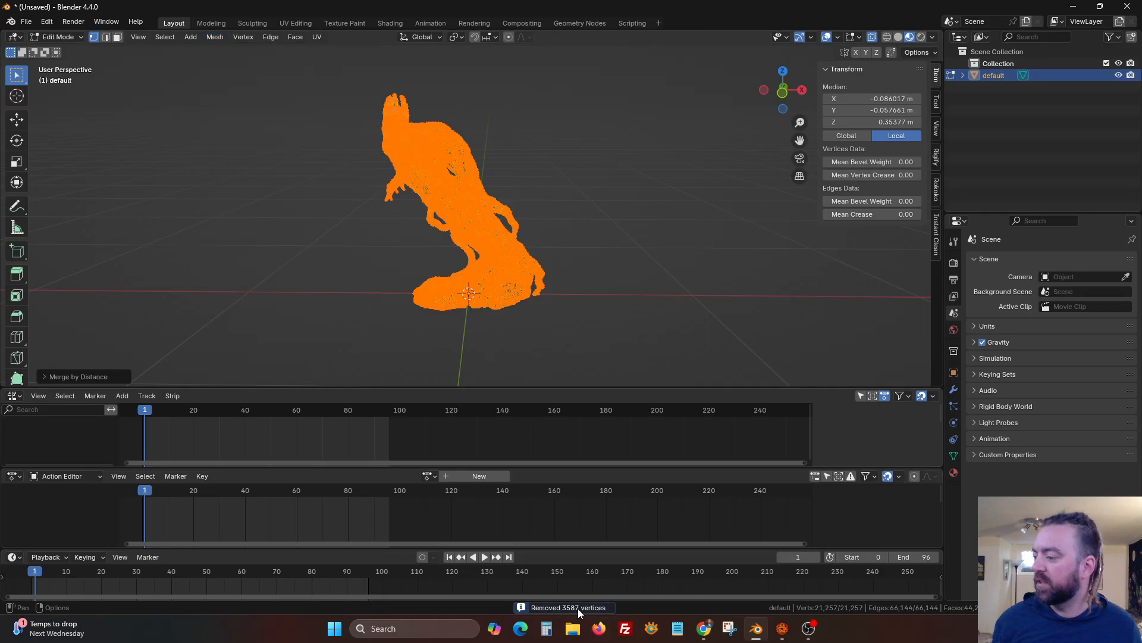
key(Tab)
Add a single-bone armature at the world origin, at the base of the Wraith model.
middle_drag(459, 178, 482, 281)
scroll(470, 206, up, 4)
scroll(536, 284, down, 2)
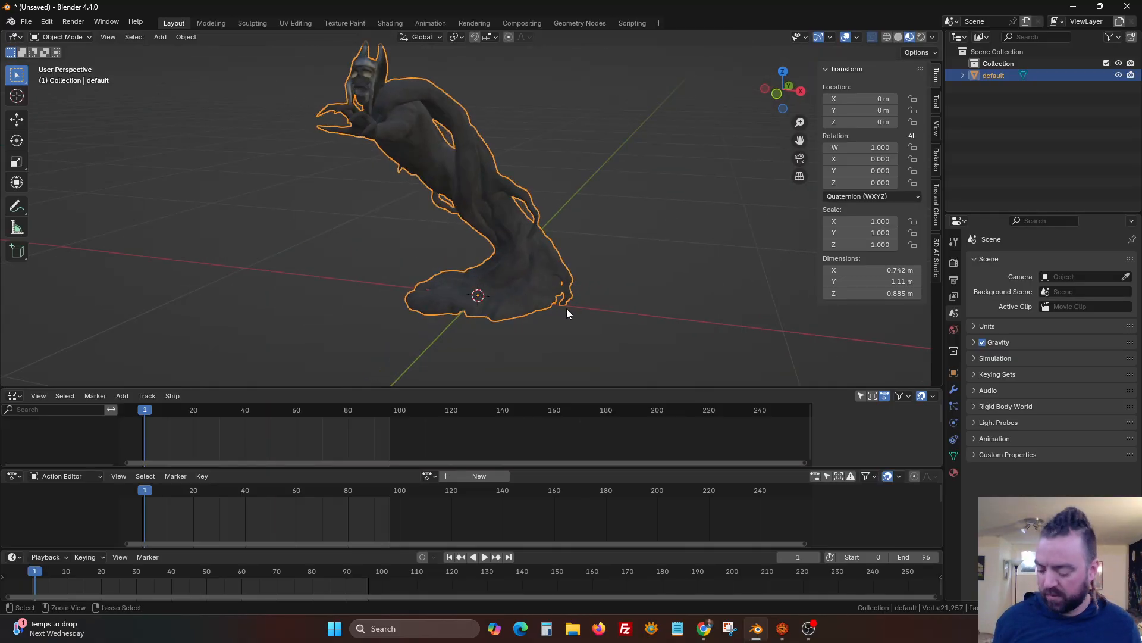
key(shift+a)
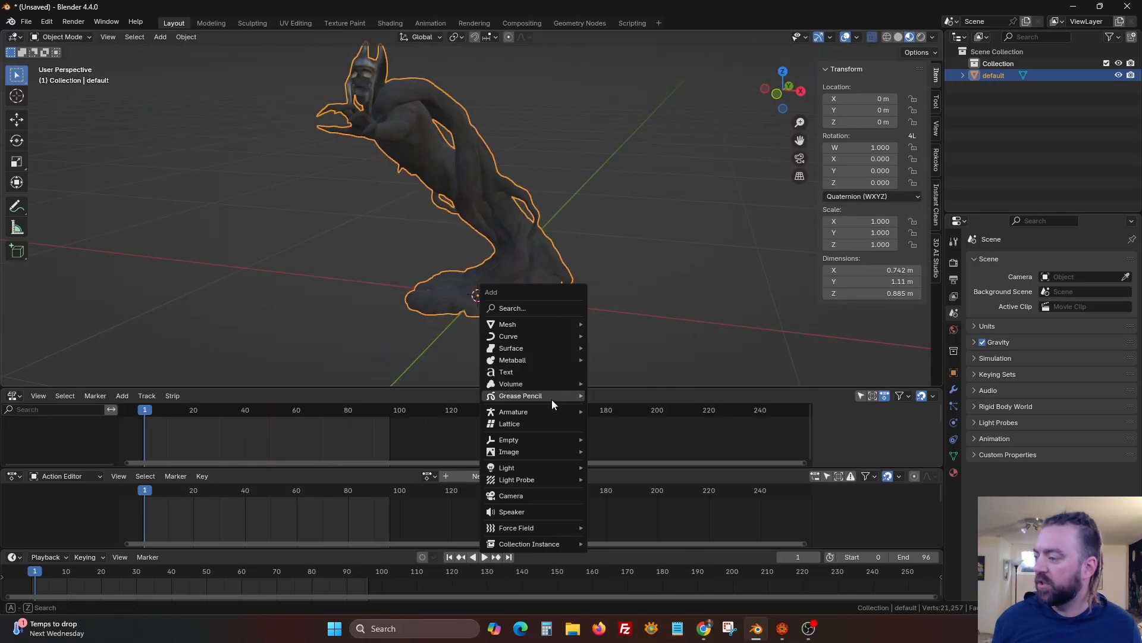
mouse_move(552, 409)
click(618, 411)
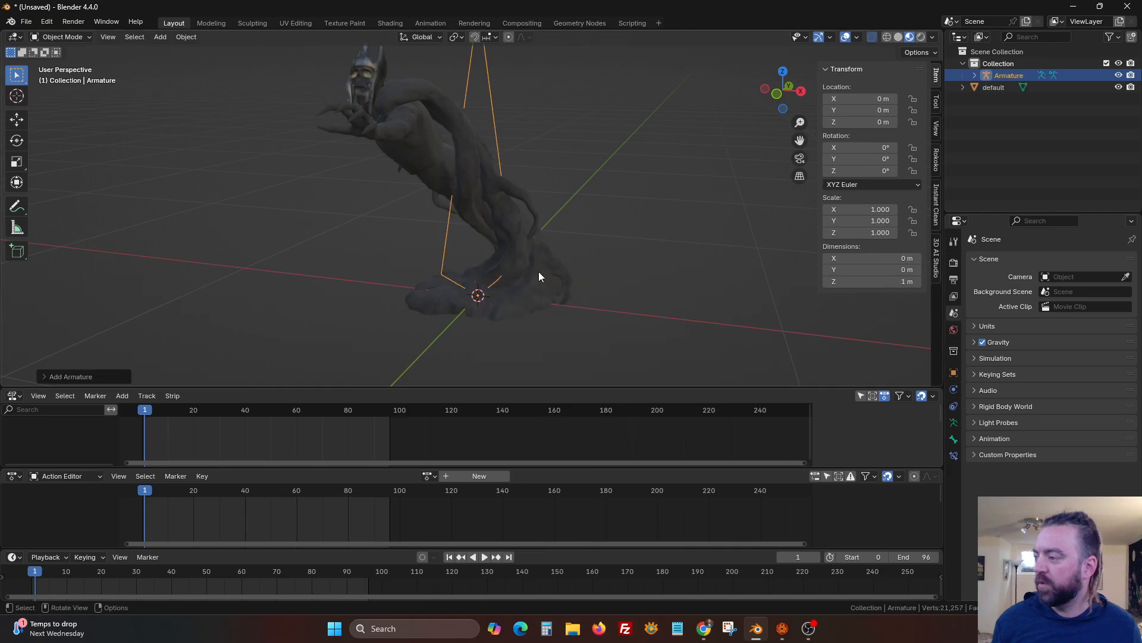
key(alt+z)
middle_drag(580, 209, 595, 237)
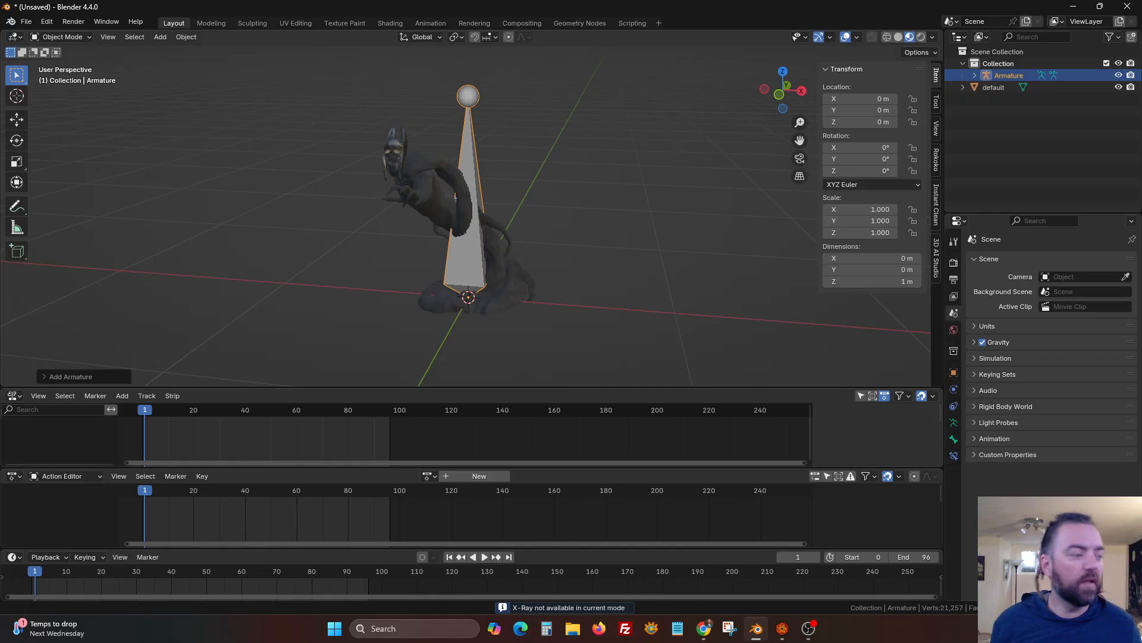
Switch to Chrome, search Google for "blender keystrokes addon" in a new tab, then return to Blender.
key(alt+Tab)
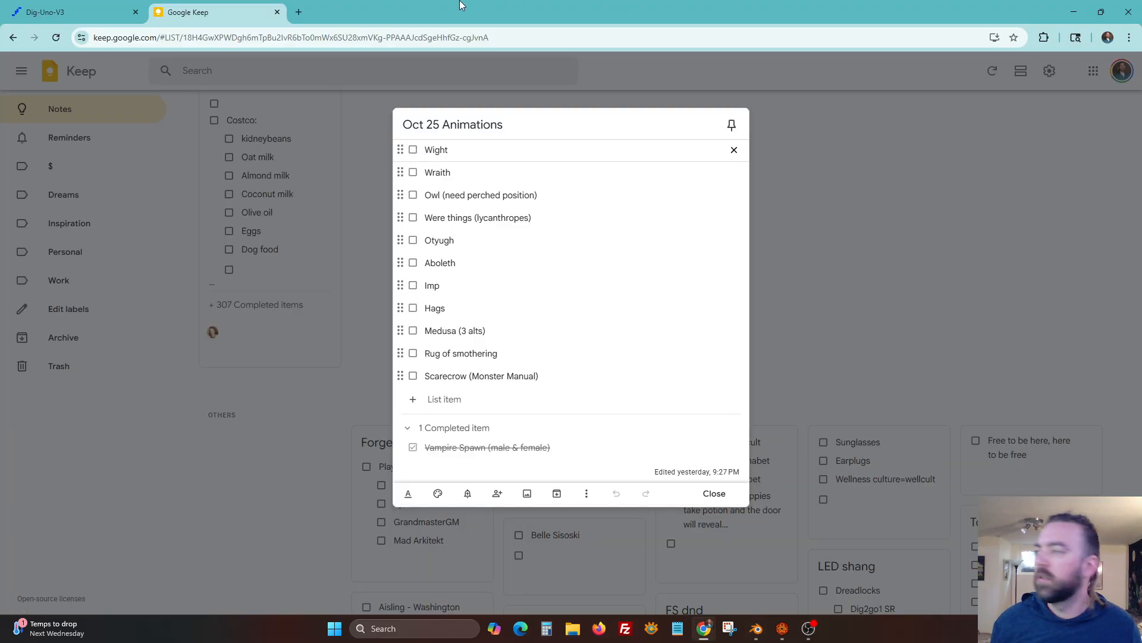
click(299, 12)
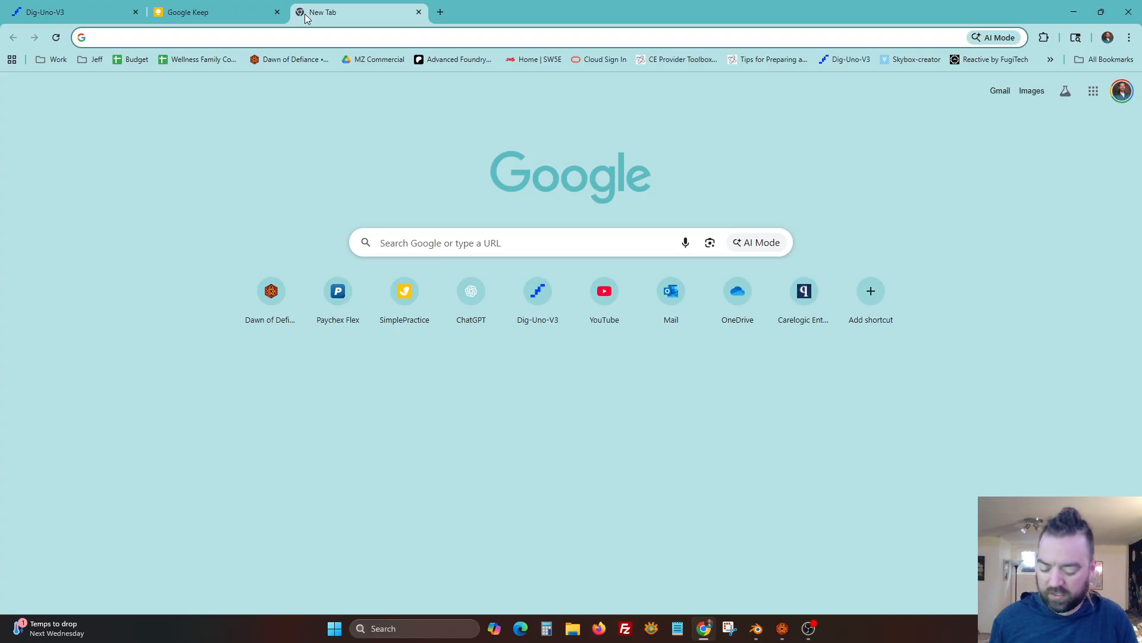
text(blender key)
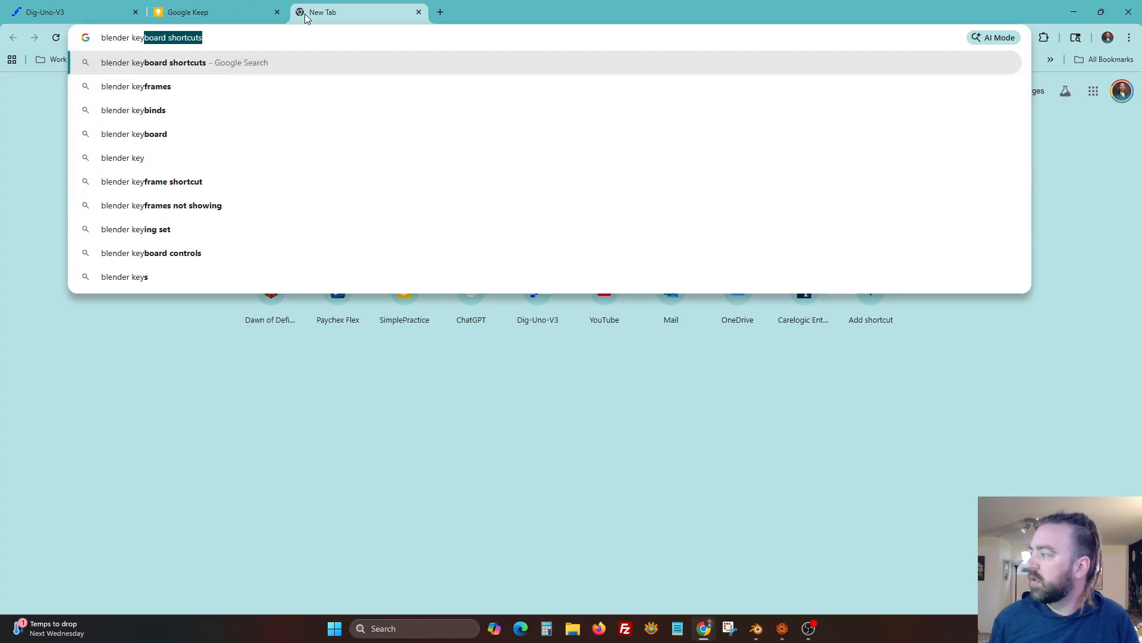
text(stroke)
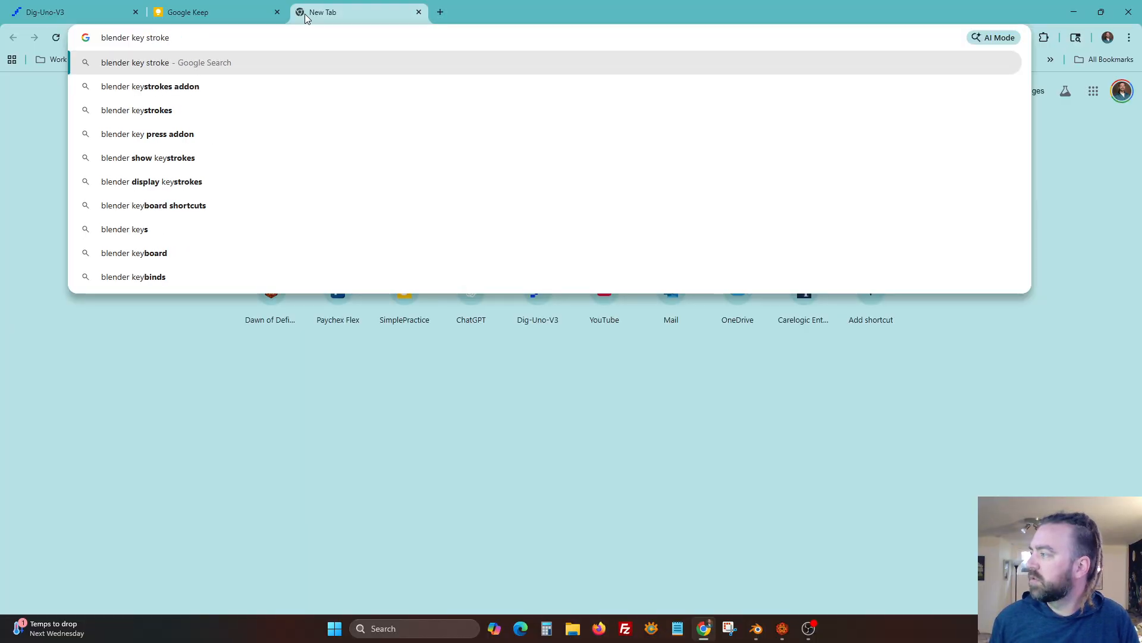
key(Down)
key(Return)
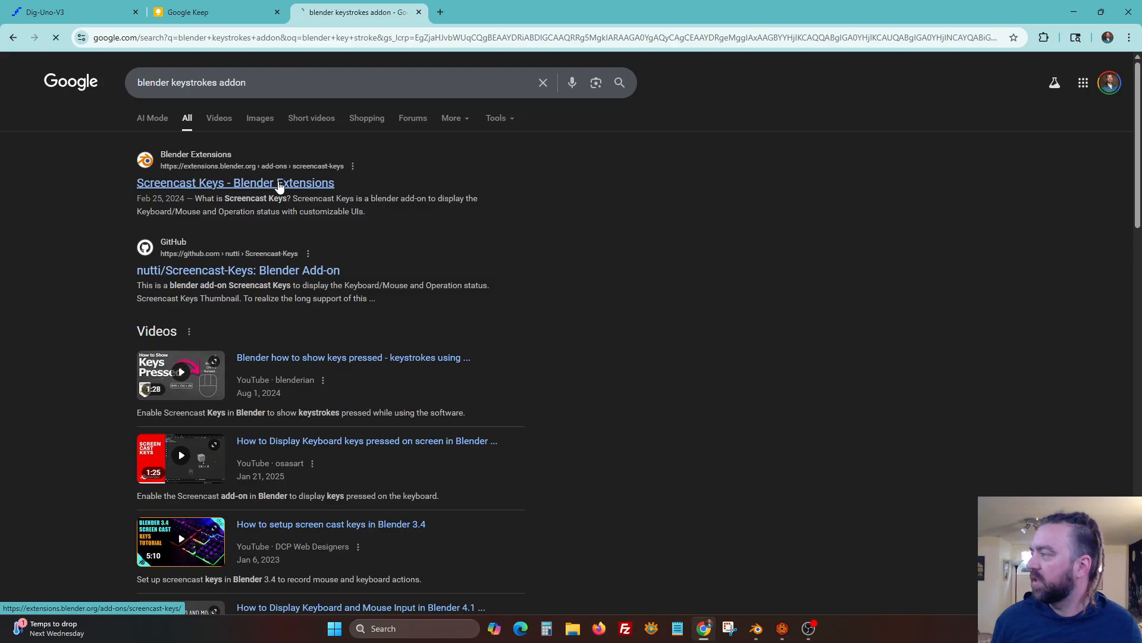
click(1072, 12)
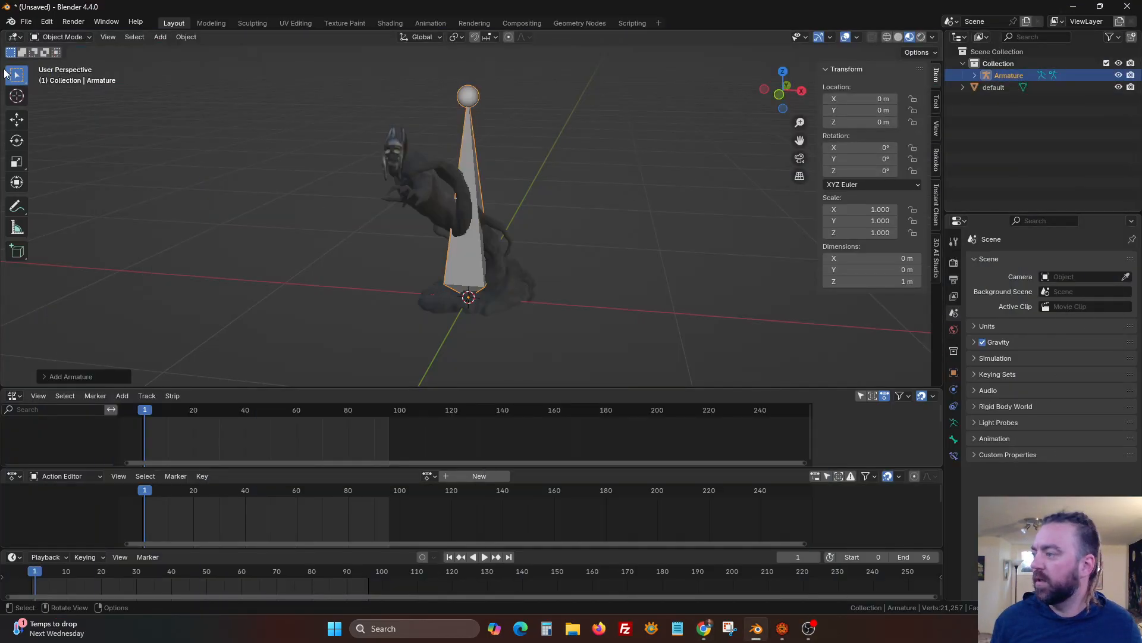
Find the Screencast Keys add-on in Blender's preferences, enable it and close the preferences.
click(31, 22)
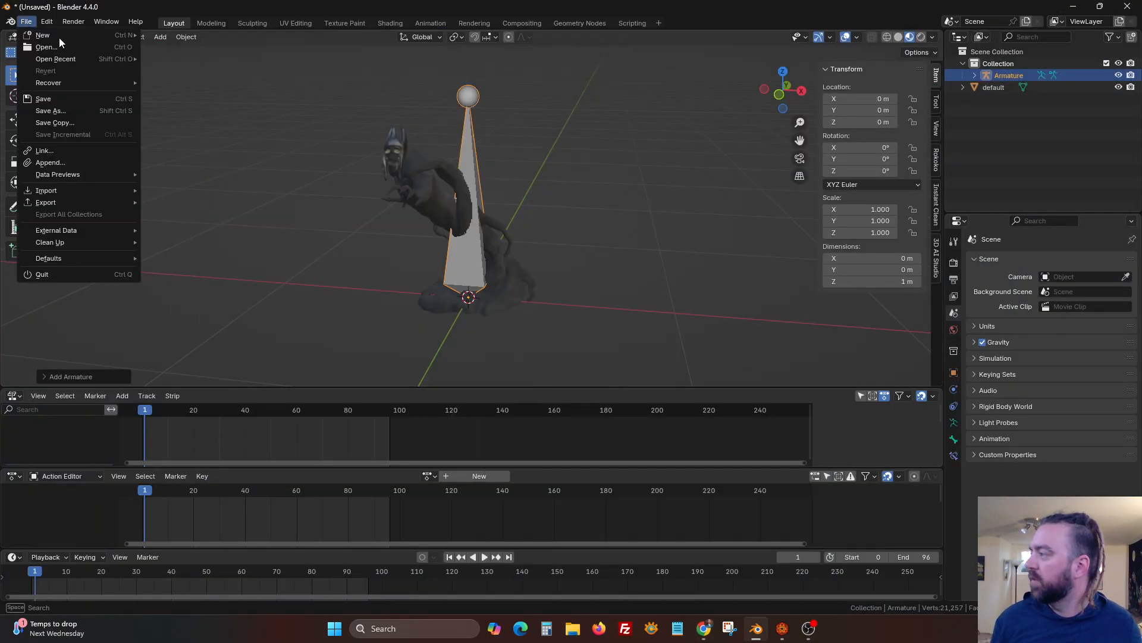
mouse_move(45, 26)
click(105, 177)
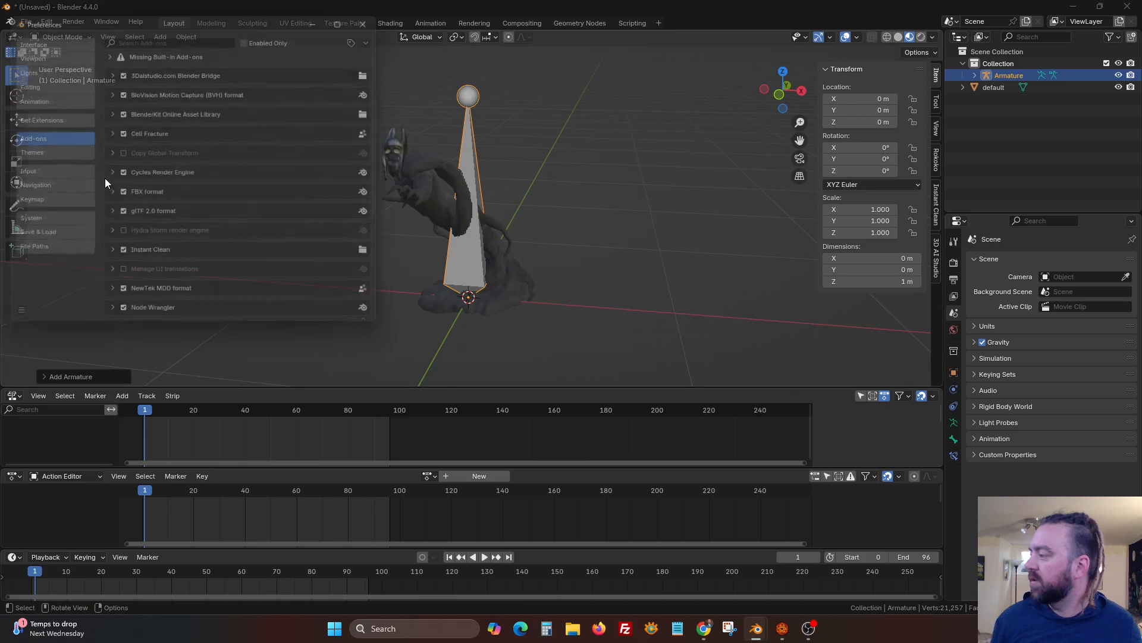
click(167, 34)
text(scree)
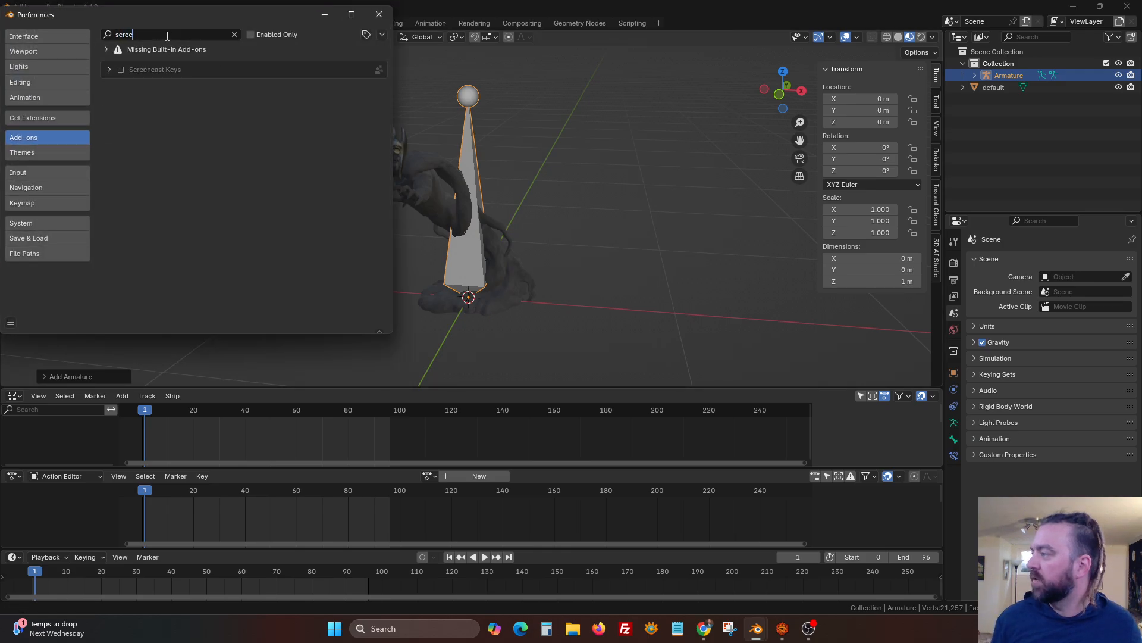
click(121, 69)
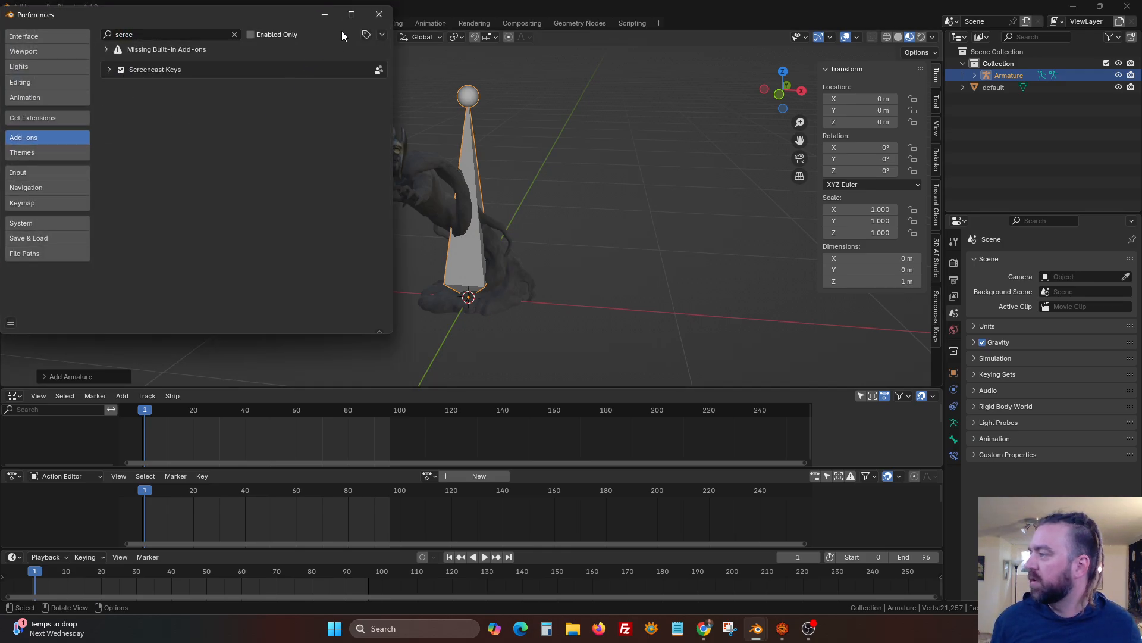
click(379, 14)
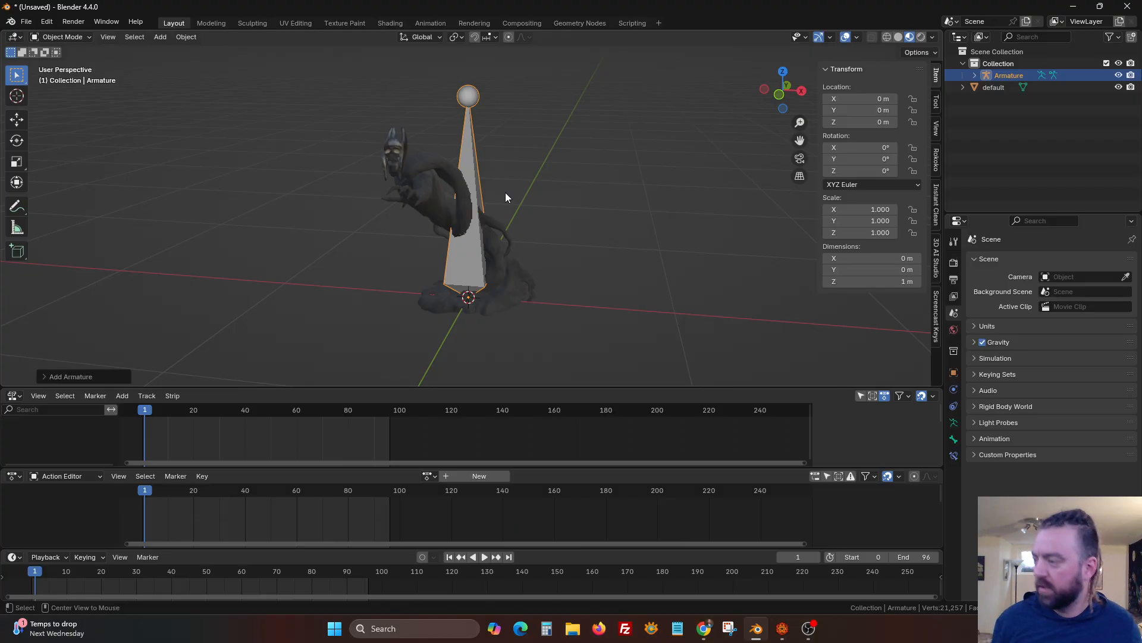
Deselect the armature and test the keystroke display by repeatedly toggling X-ray in the viewport.
key(alt+z)
key(alt+z)
click(522, 195)
key(alt+z)
key(alt+z)
key(alt+z)
key(alt+z)
middle_drag(481, 217, 459, 225)
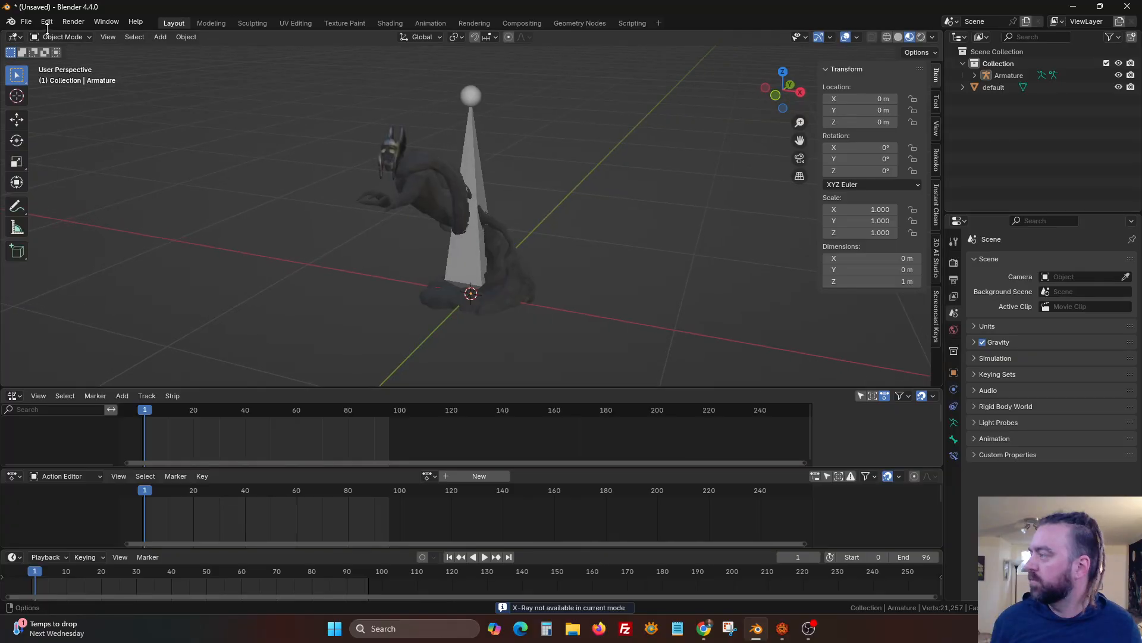
Set the Screencast Keys add-on to Enable On Startup, review its remaining options and close the preferences.
click(46, 22)
click(83, 173)
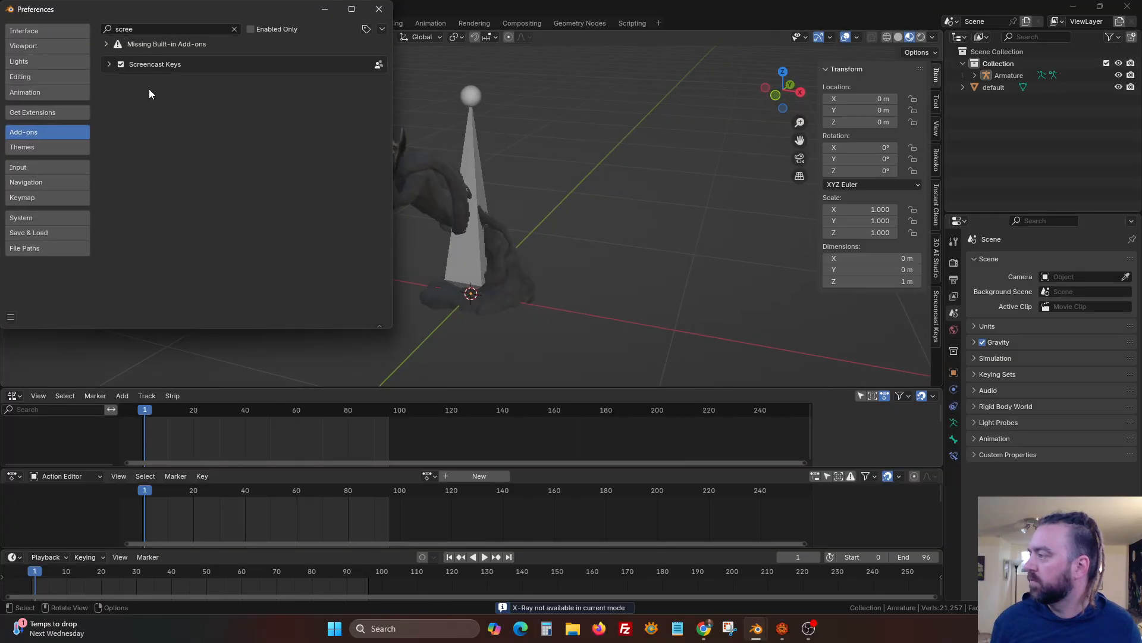
click(111, 64)
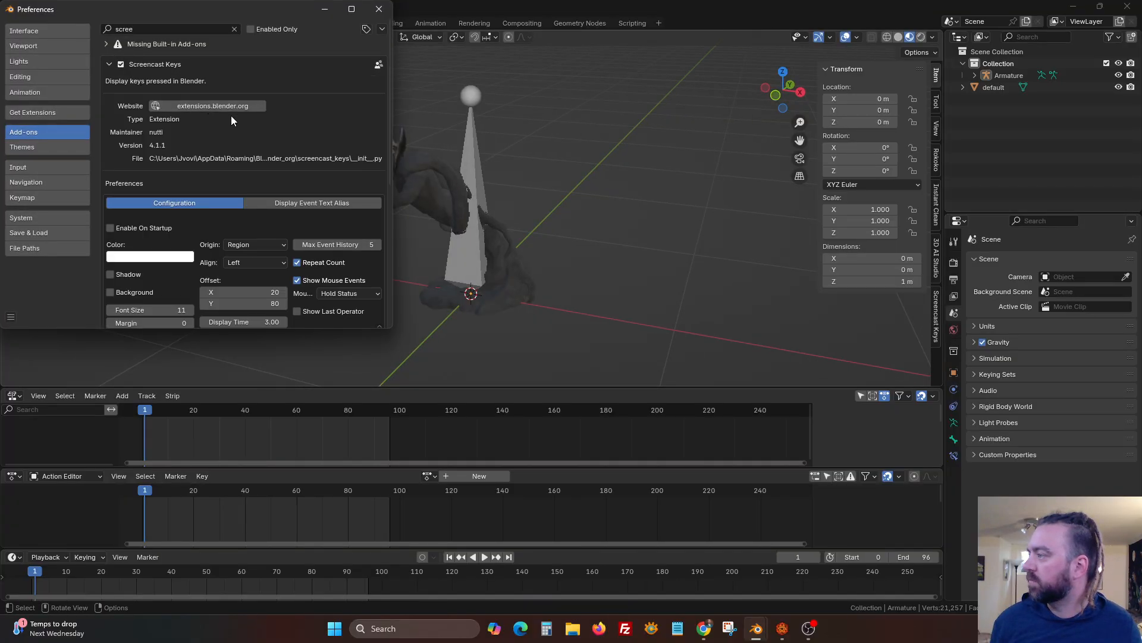
scroll(218, 153, down, 4)
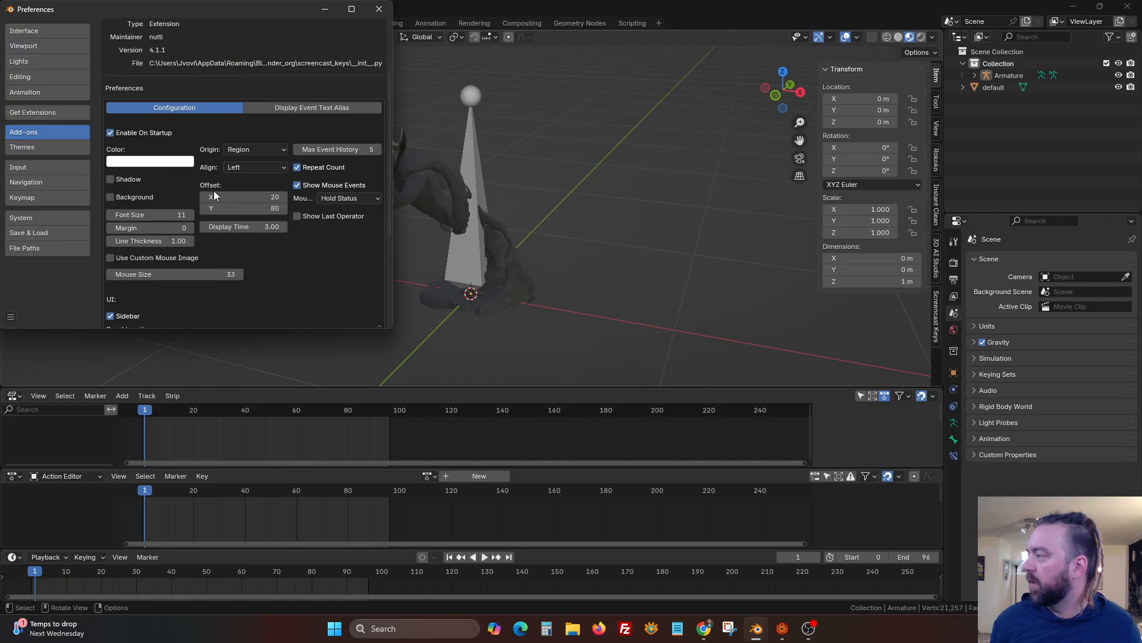
scroll(214, 190, down, 2)
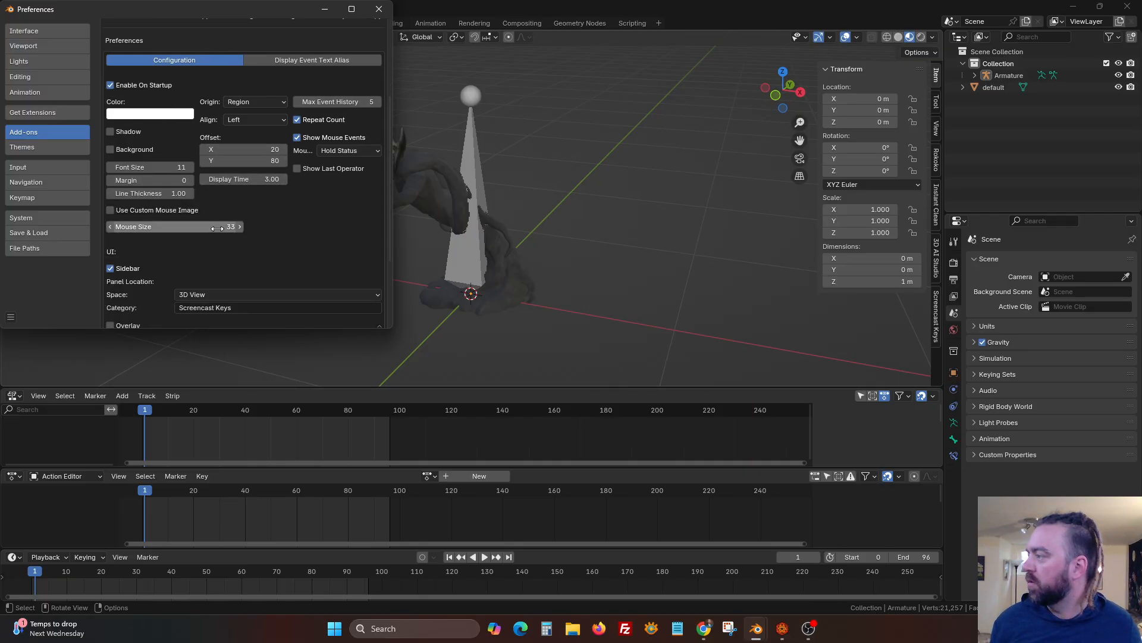
scroll(209, 223, down, 5)
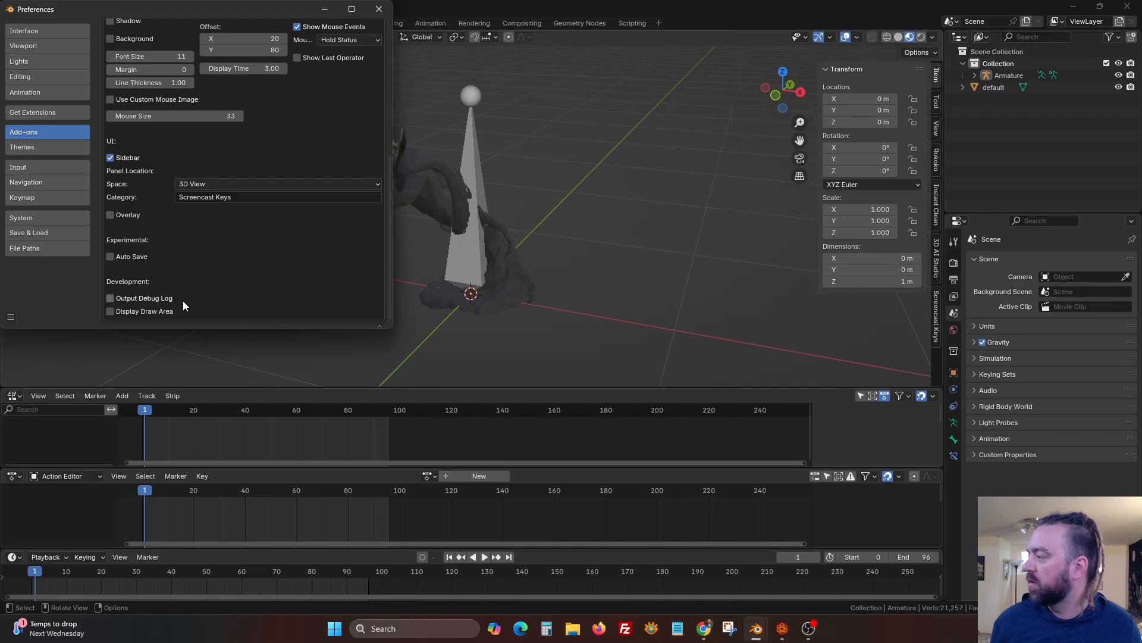
click(379, 9)
Save the Blender file as Wraith in the Creatures\W folder of 3D Animations Module, checking the creature's name in Foundry.
click(26, 22)
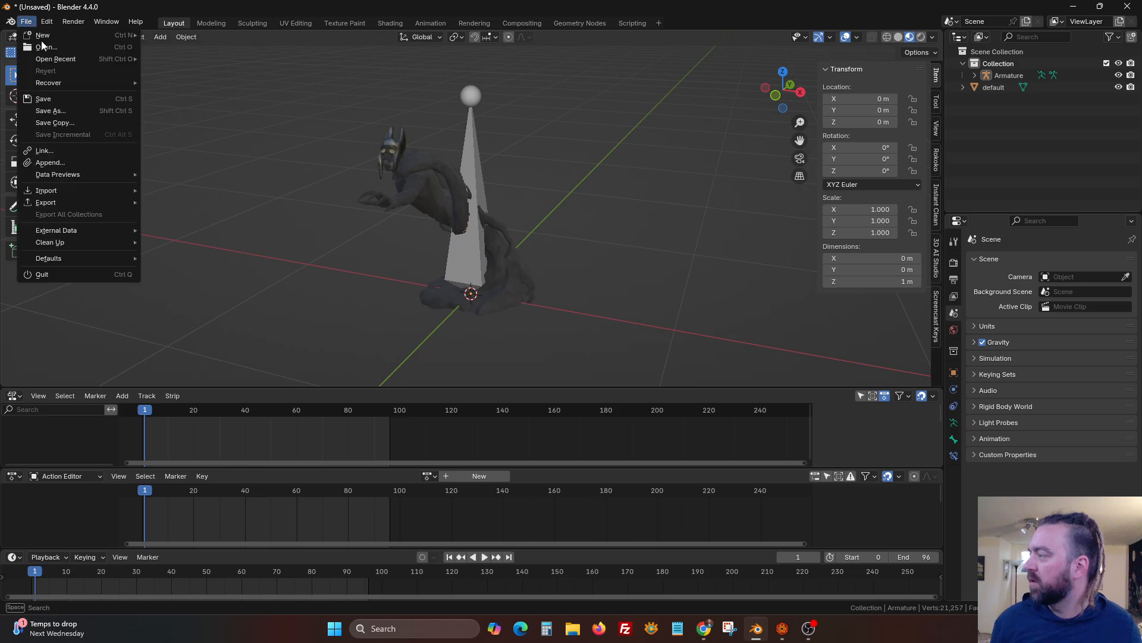
click(73, 111)
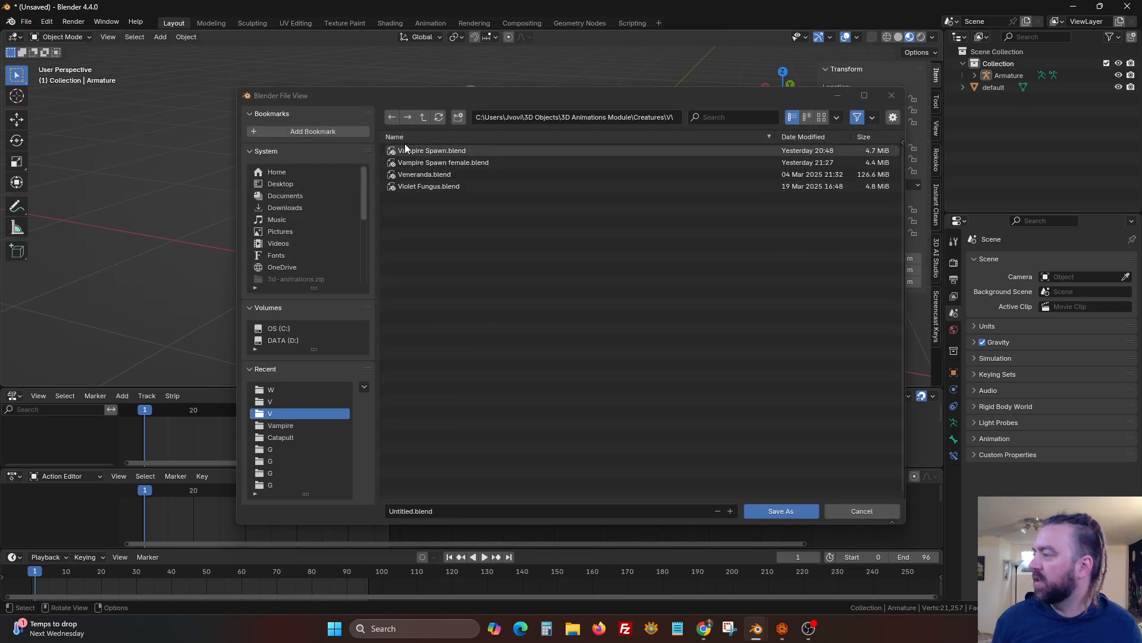
scroll(301, 244, down, 4)
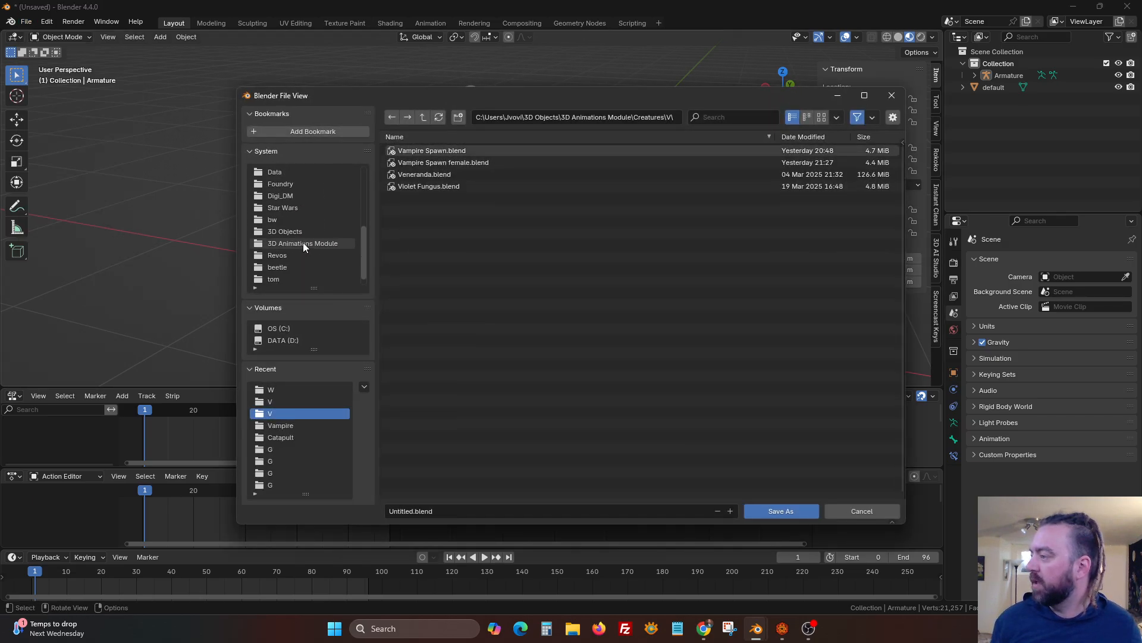
click(303, 243)
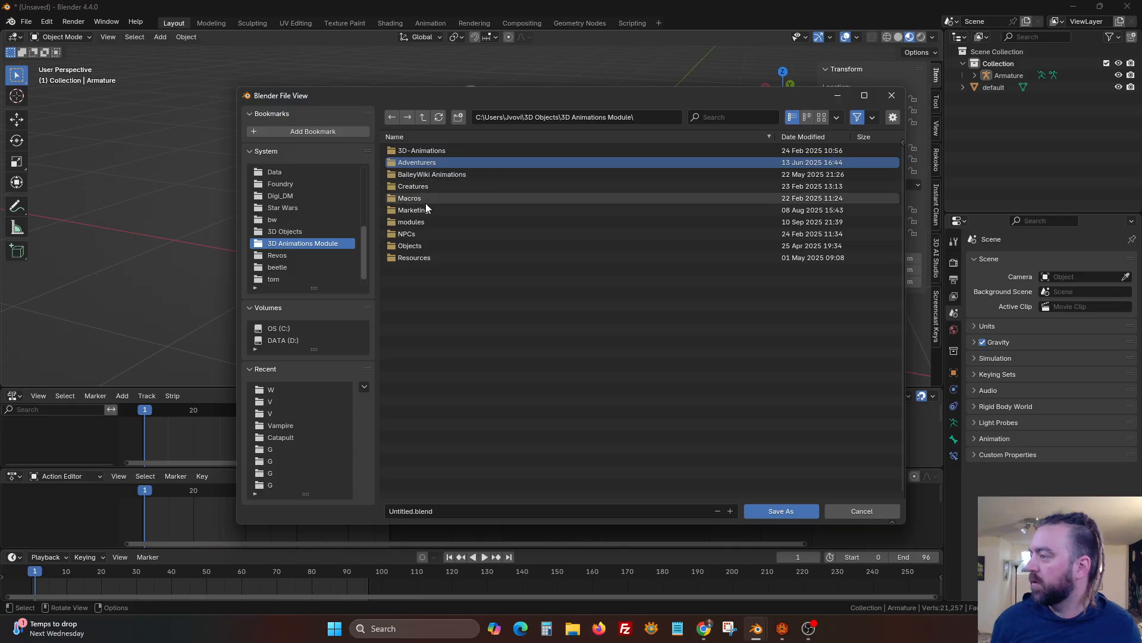
double_click(416, 186)
double_click(416, 412)
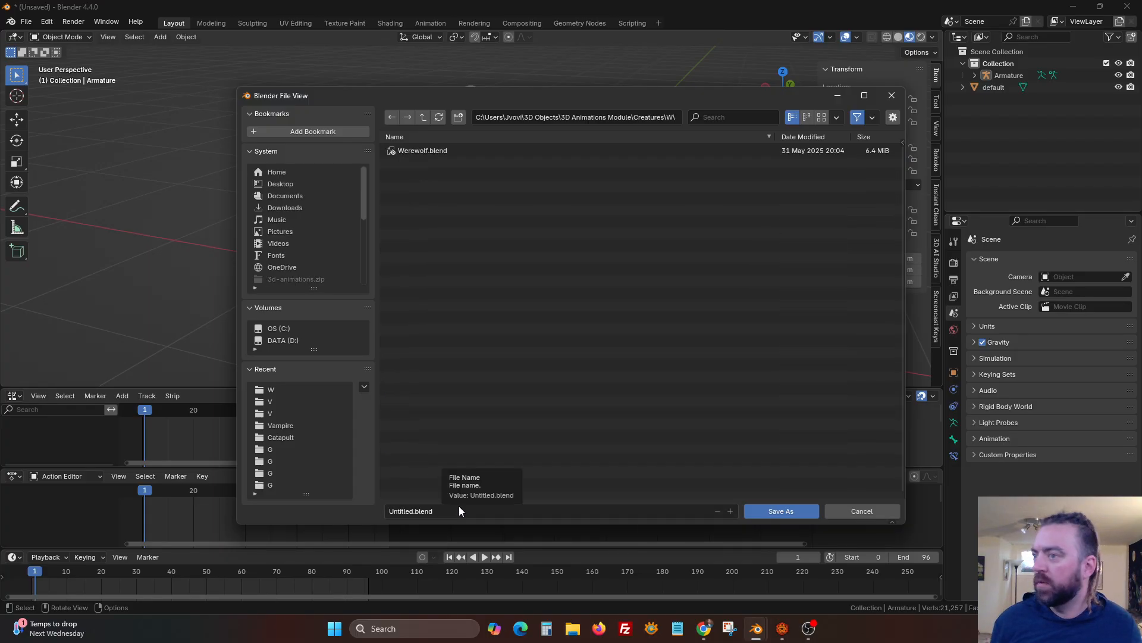
click(784, 636)
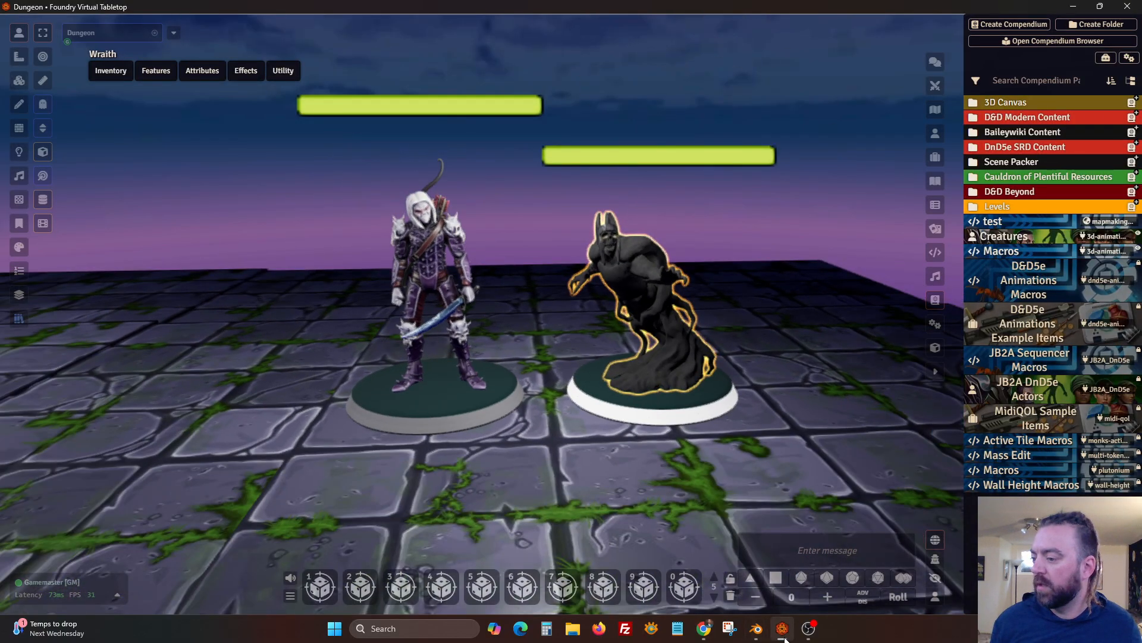
click(783, 634)
click(496, 518)
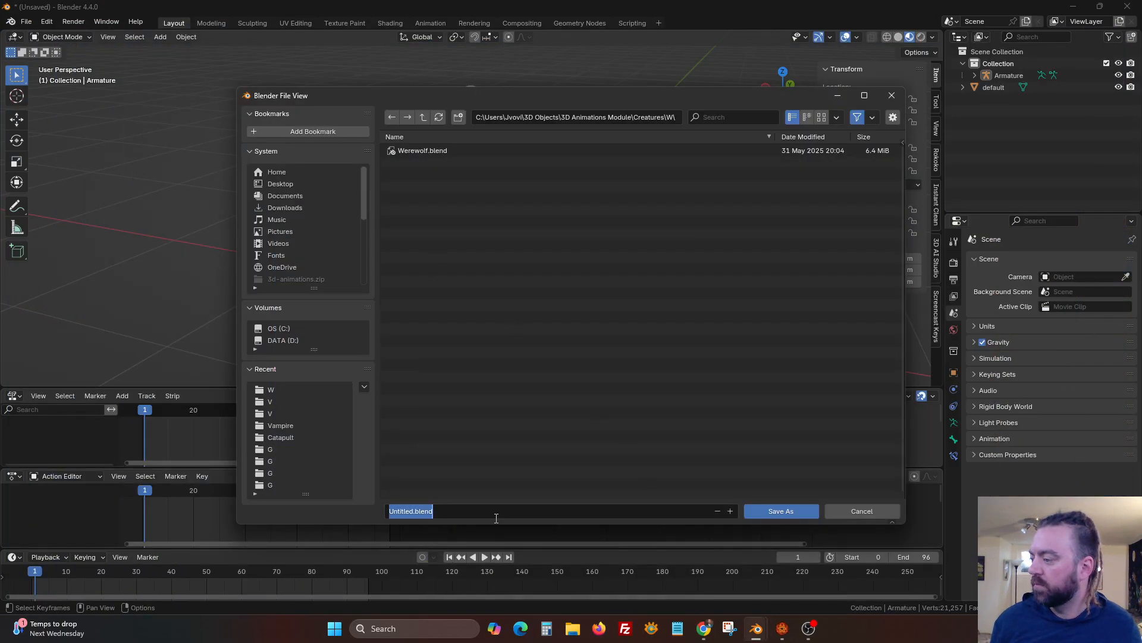
text(Wraith)
key(Return)
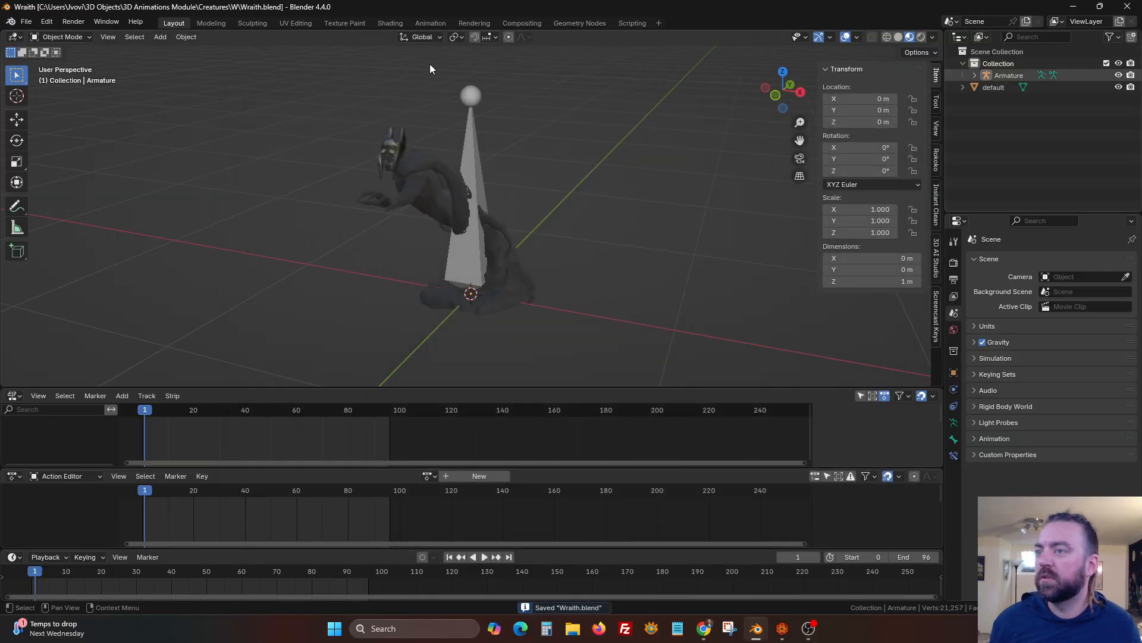
Restart Blender, dismiss the Instant Clean update notice and reopen the recent file Wraith.blend.
click(1129, 7)
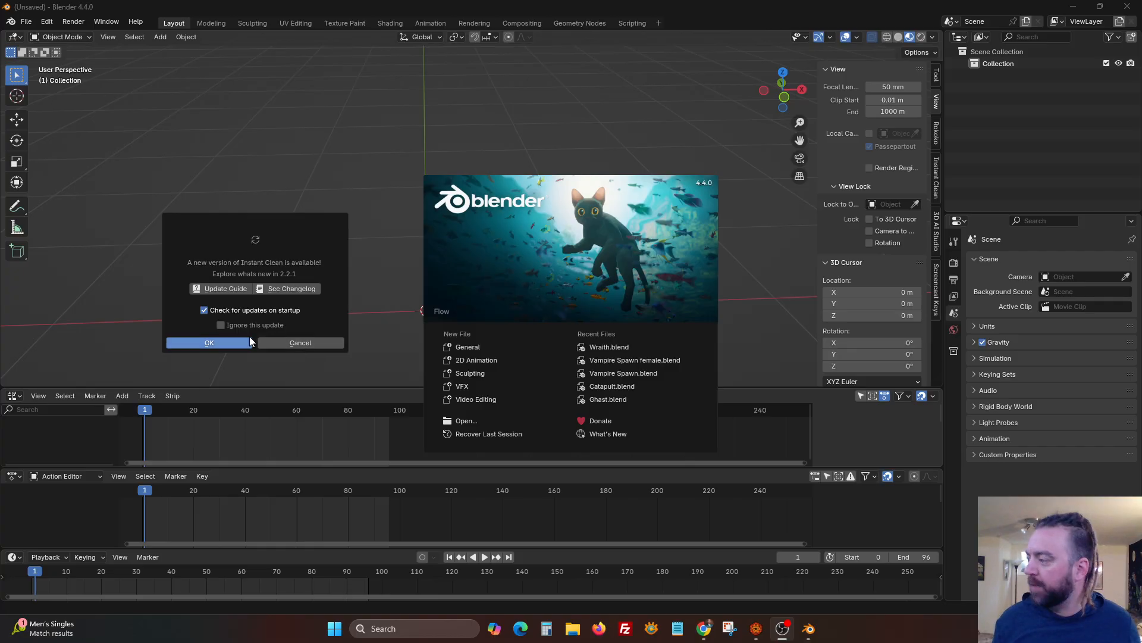
click(223, 343)
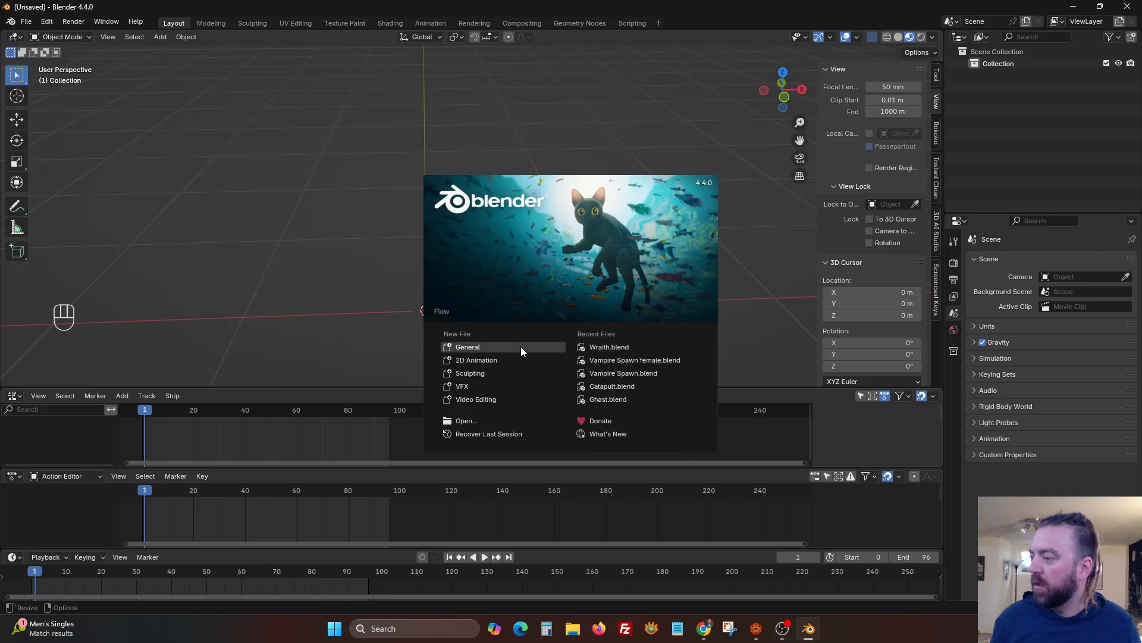
click(638, 347)
middle_drag(72, 289, 353, 275)
scroll(365, 280, up, 5)
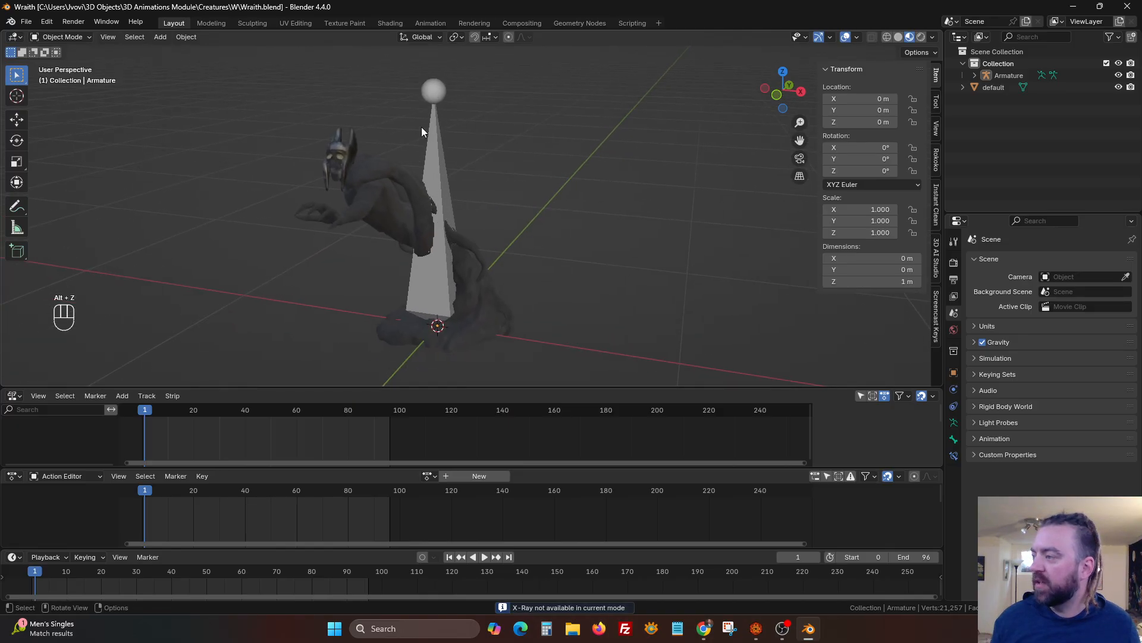
Select the armature, view it from the front and expand its Viewport Display settings.
click(423, 129)
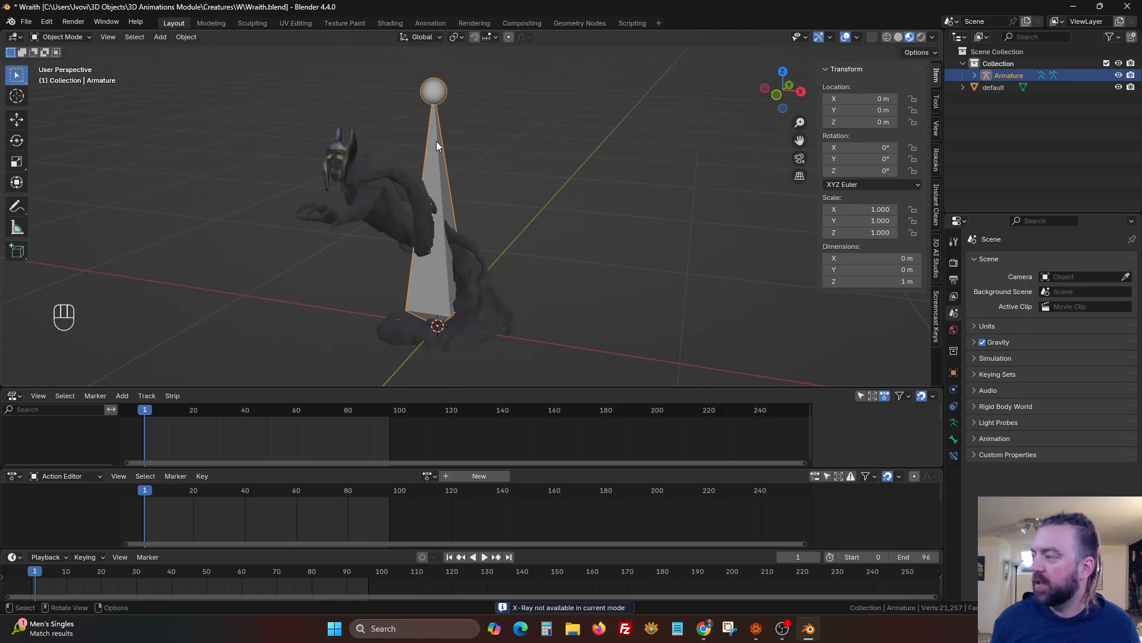
click(777, 96)
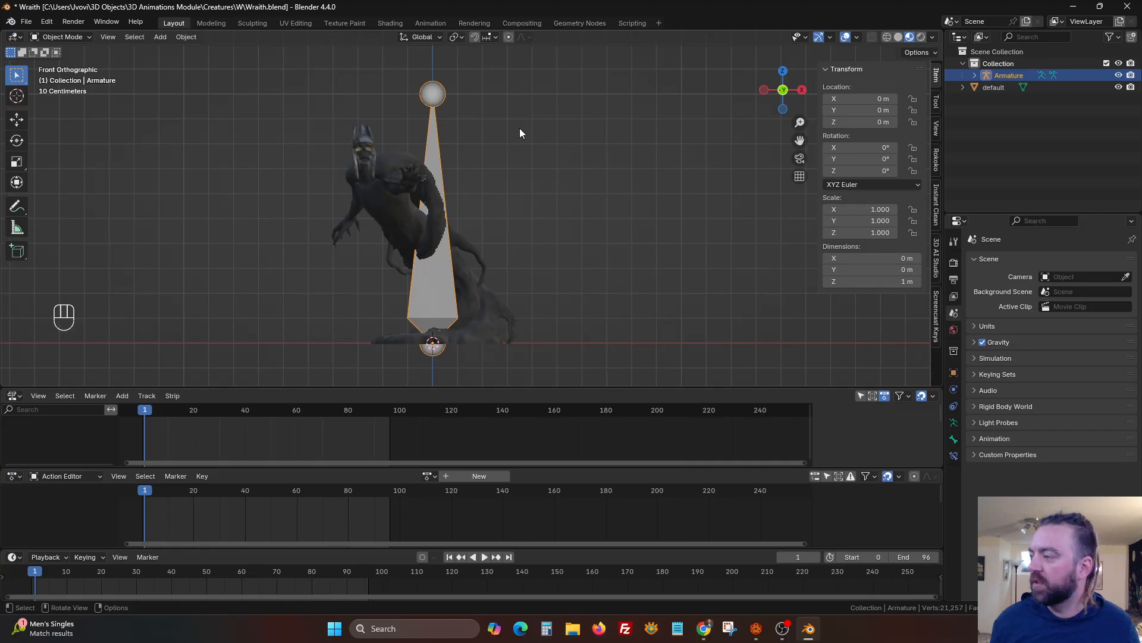
click(953, 422)
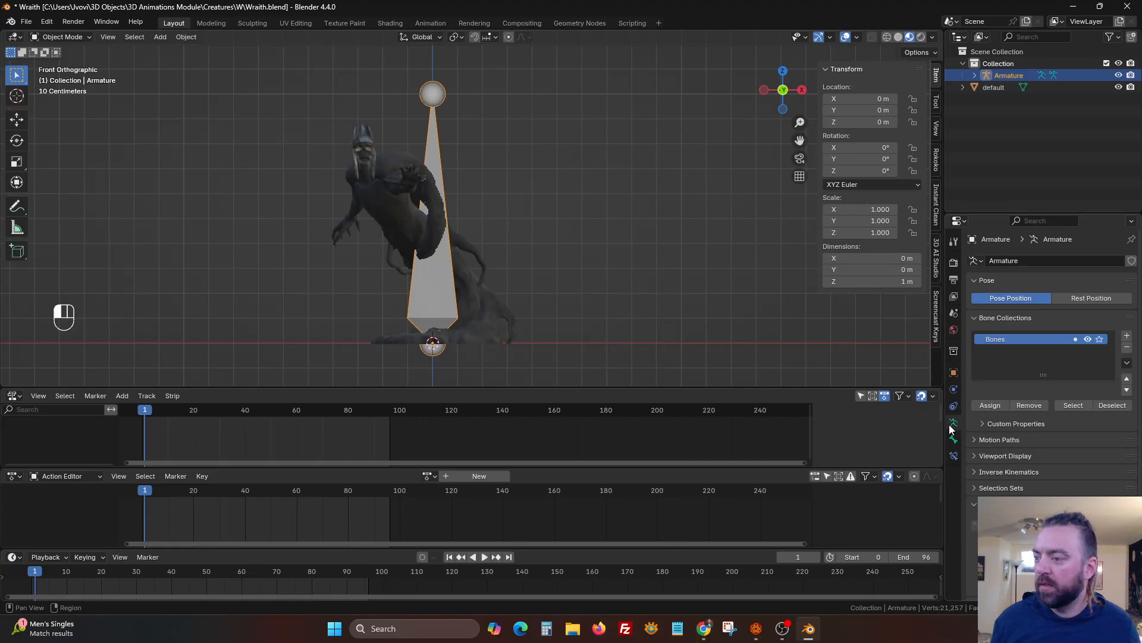
click(986, 444)
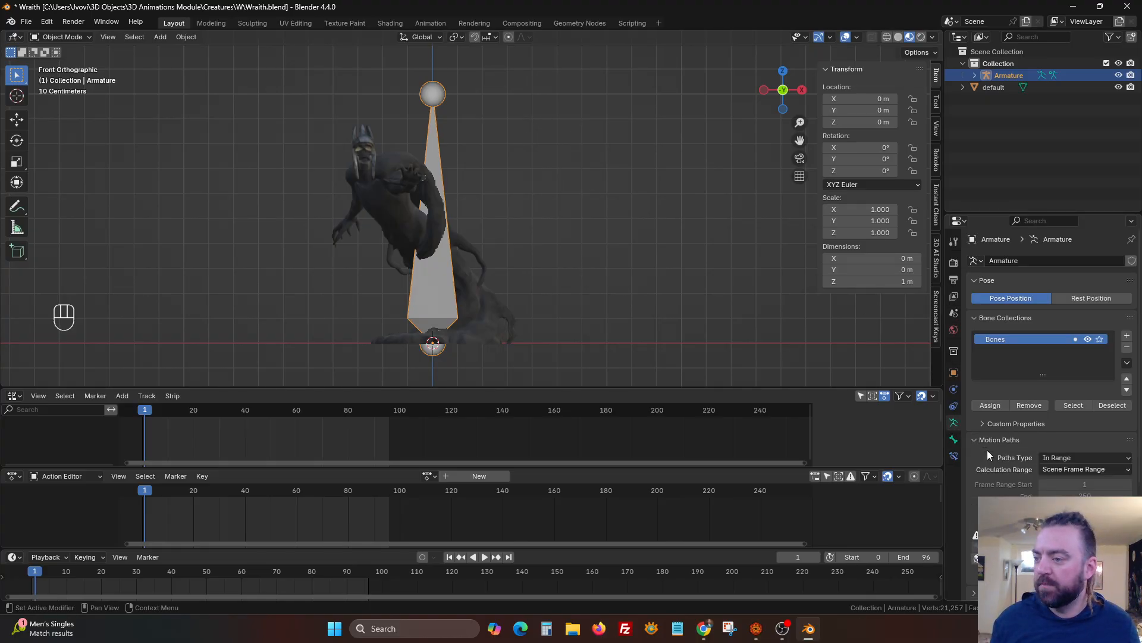
click(987, 441)
click(994, 461)
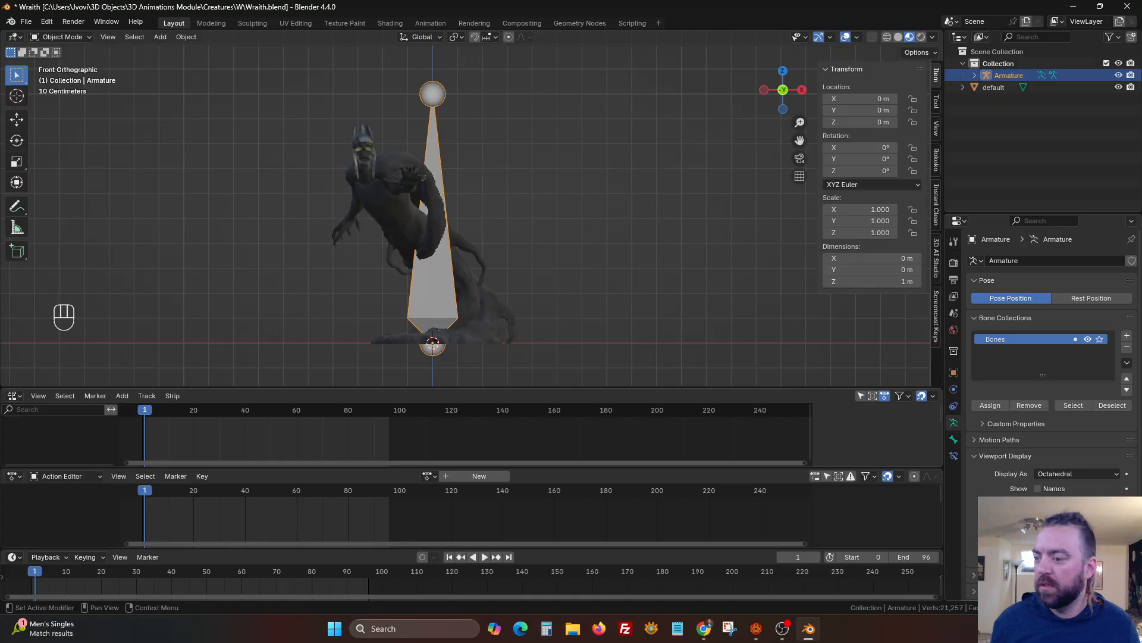
Scale the armature down uniformly to about 0.261 and inspect it at the base of the Wraith.
key(s)
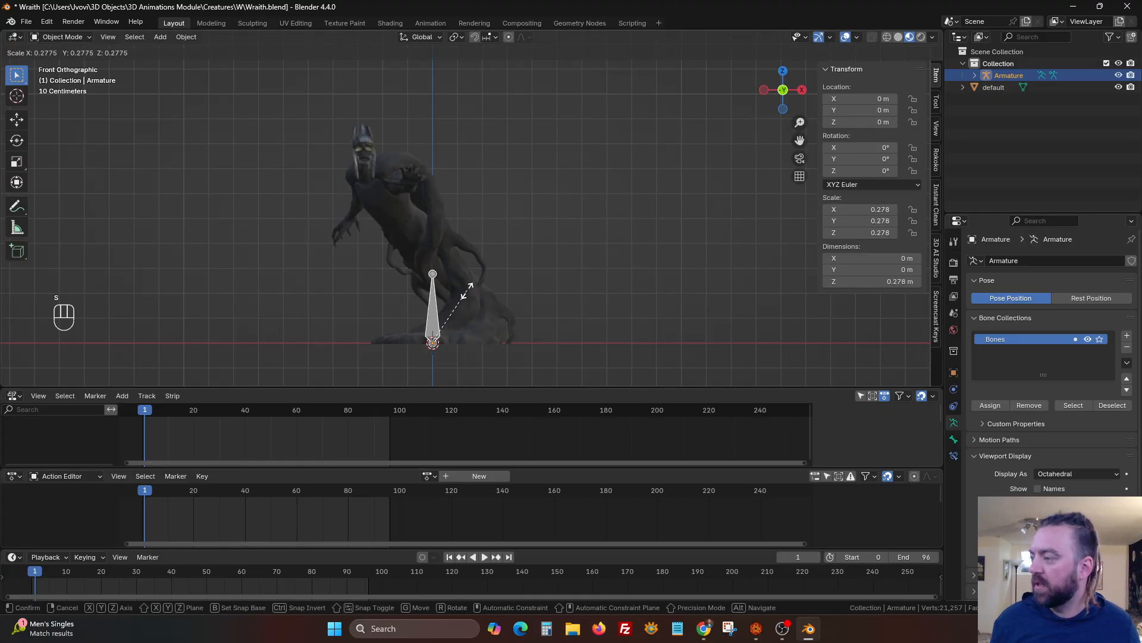
click(444, 313)
middle_drag(443, 313, 455, 229)
scroll(466, 201, up, 6)
mouse_move(470, 173)
middle_down()
mouse_move(463, 155)
mouse_move(474, 154)
mouse_move(463, 155)
middle_up()
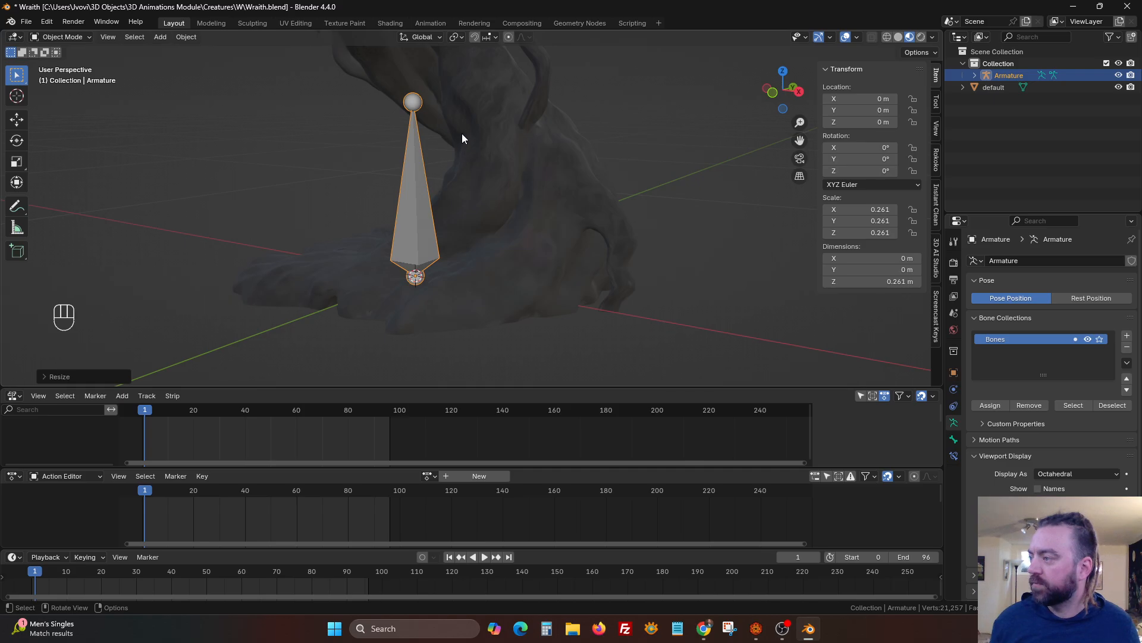
Rotate the armature to about -19.4°, 40.1°, -11.1° and scale it to 0.223 so its bone follows the Wraith's base.
key(r)
click(572, 209)
key(s)
click(586, 204)
middle_drag(584, 205, 616, 222)
key(g)
key(r)
key(y)
key(t)
key(r)
key(x)
click(609, 193)
middle_drag(609, 193, 514, 257)
In Edit Mode, extrude a second bone from the root bone's tip up the Wraith's lower body and adjust its end.
key(Tab)
drag(499, 236, 537, 252)
middle_drag(545, 253, 484, 276)
key(e)
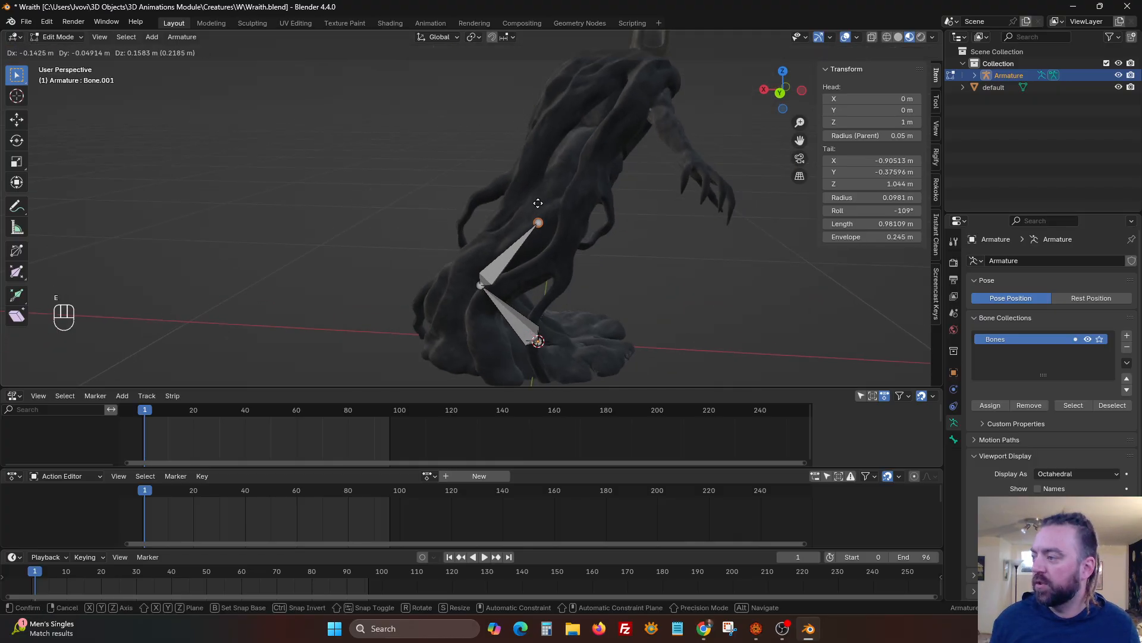
click(538, 203)
middle_drag(538, 205, 542, 180)
key(g)
click(553, 230)
Extrude a third spine bone up to the Wraith's waist and reposition its tip inside the body.
key(e)
click(499, 124)
middle_drag(500, 123, 377, 214)
key(g)
click(565, 162)
middle_drag(444, 137, 546, 83)
middle_drag(438, 207, 510, 256)
key(g)
click(471, 178)
Extrude a fourth spine bone from the waist into the torso and rotate it to follow the body's lean.
scroll(472, 260, up, 3)
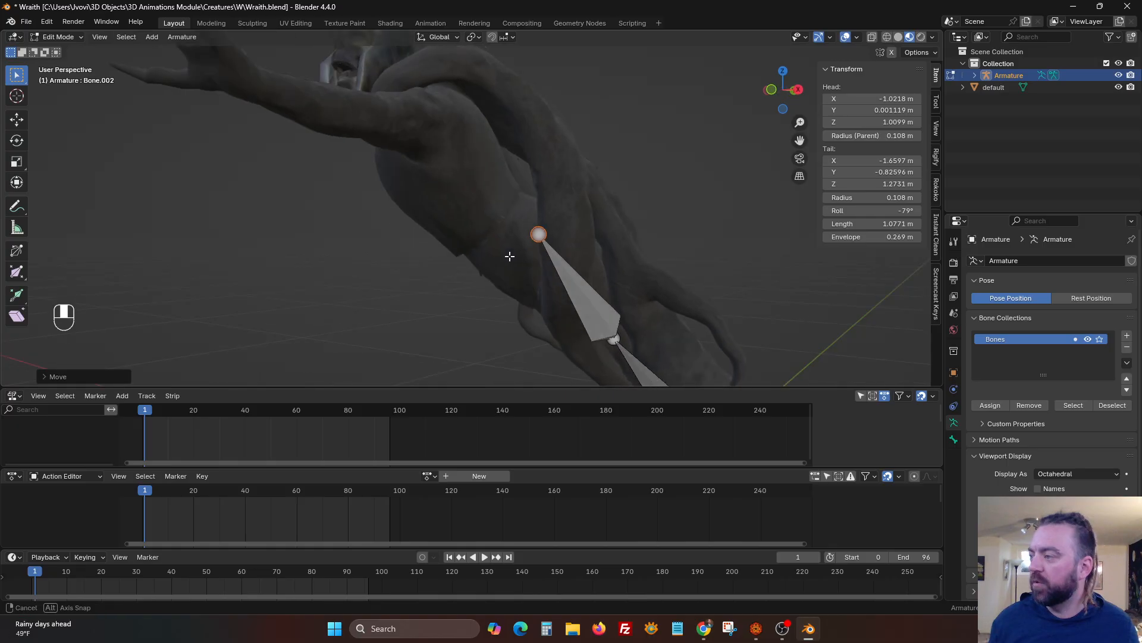
key(e)
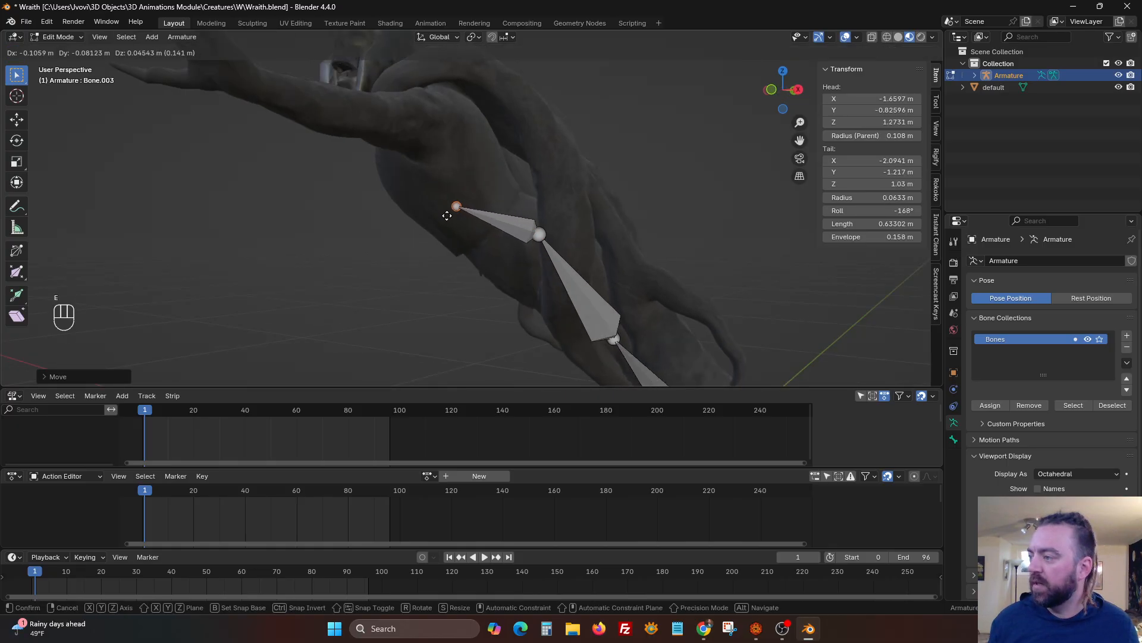
click(446, 215)
middle_drag(479, 215, 503, 202)
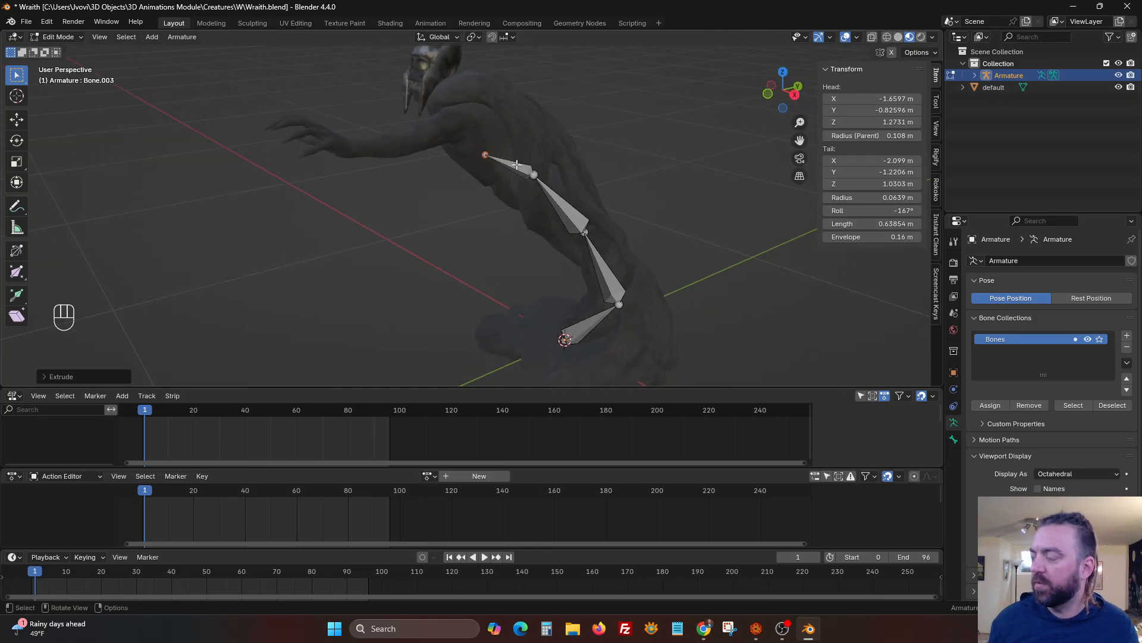
middle_drag(499, 111, 459, 160)
key(r)
click(475, 153)
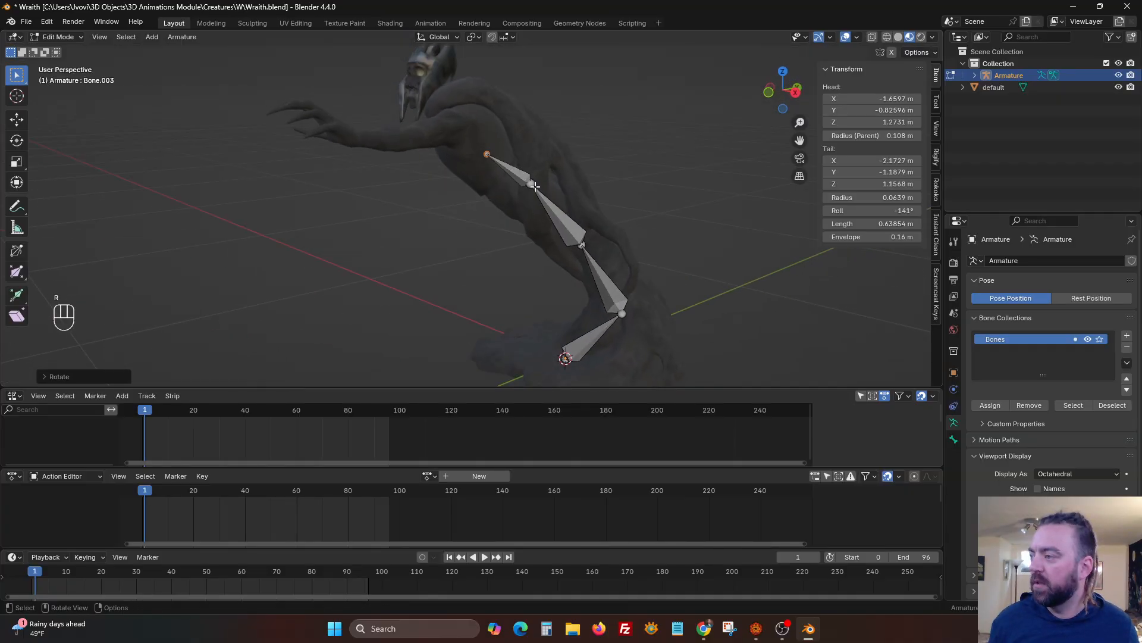
Move the fourth spine bone's joints so they sit centrally inside the torso.
key(g)
key(g)
click(531, 189)
middle_drag(532, 189, 565, 249)
shift+middle_drag(590, 180, 542, 120)
middle_drag(548, 181, 519, 187)
shift+middle_drag(547, 113, 543, 309)
key(g)
click(548, 194)
Extrude a fifth spine bone from the torso up to the upper chest below the neck.
middle_drag(548, 193, 524, 303)
key(e)
click(419, 165)
scroll(419, 164, down, 3)
middle_drag(420, 164, 463, 169)
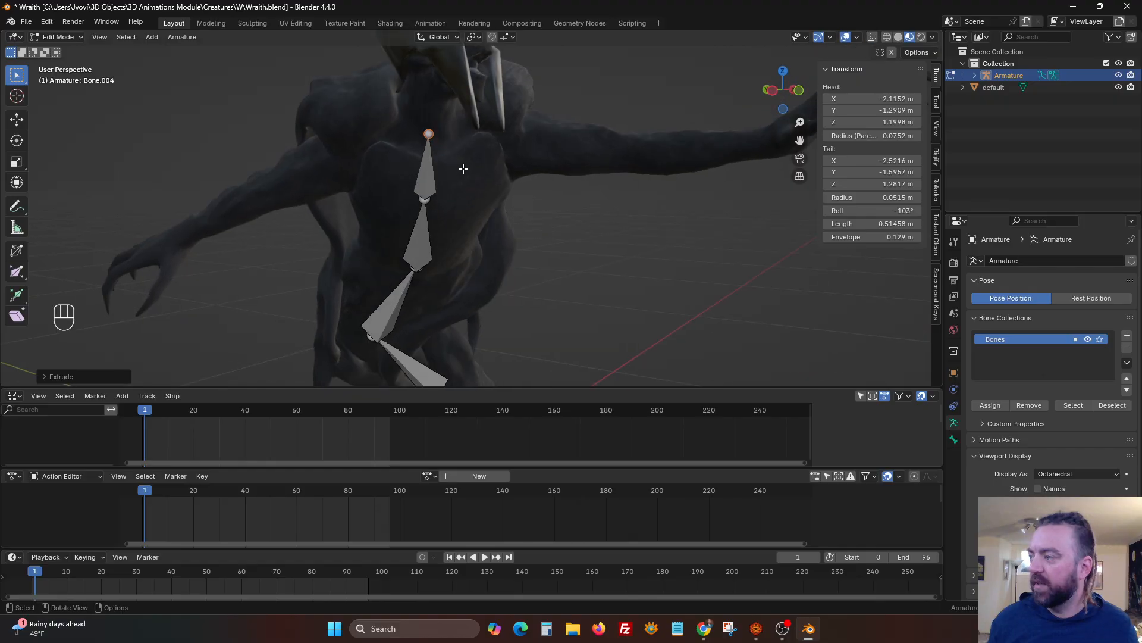
Extrude shoulder and upper arm bones from the chest along the Wraith's outstretched left arm and place the elbow end.
key(e)
click(533, 177)
key(e)
middle_drag(536, 176, 599, 144)
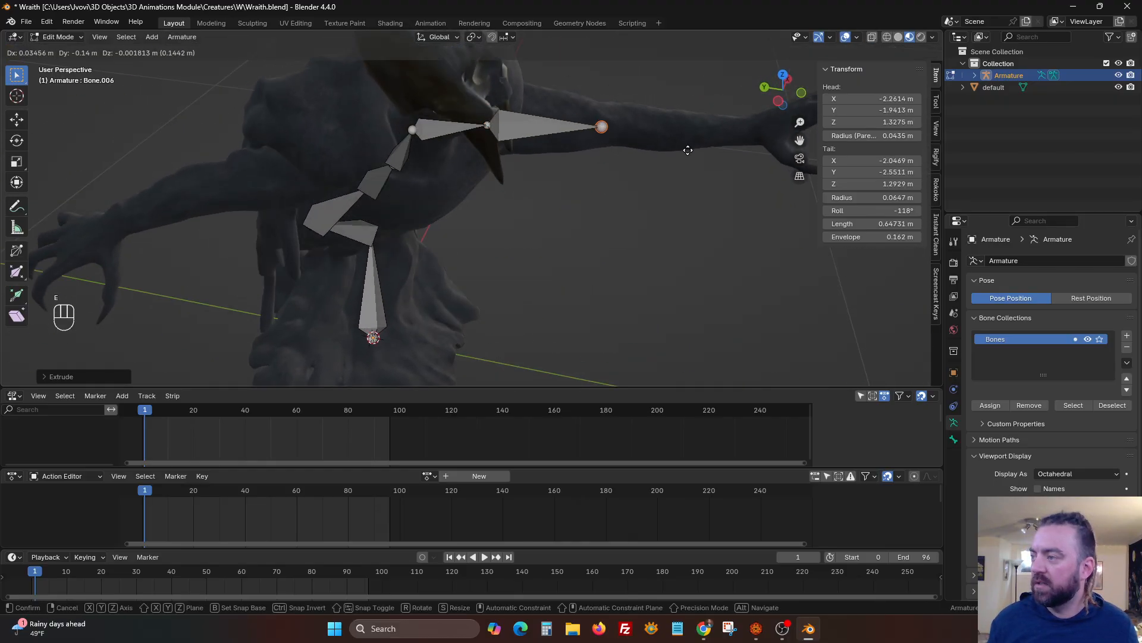
click(691, 146)
middle_drag(690, 146, 437, 196)
key(g)
click(601, 188)
Extrude the forearm and hand bones along the left arm to the fingers and adjust the hand tip and elbow joint.
key(e)
click(606, 183)
middle_drag(606, 183, 552, 160)
key(e)
click(707, 105)
key(g)
click(722, 113)
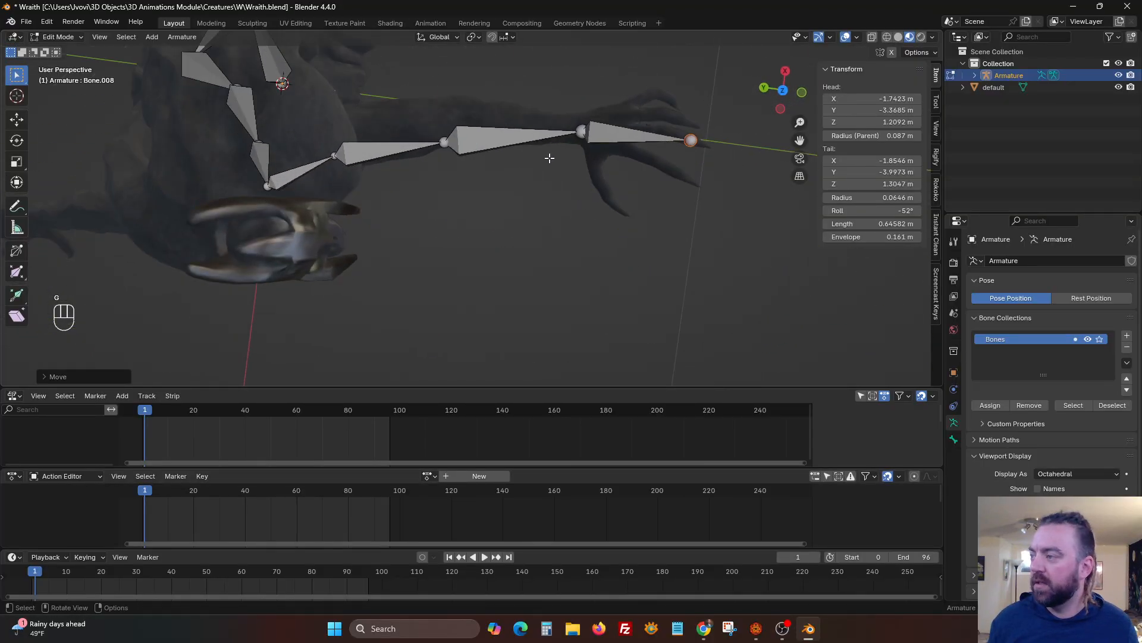
click(449, 141)
key(g)
click(467, 176)
Extrude a bone from the upper chest toward the Wraith's right shoulder and position its end inside the body.
middle_drag(461, 233, 476, 122)
shift+middle_drag(476, 122, 532, 124)
middle_drag(532, 124, 535, 191)
key(e)
click(541, 191)
key(g)
click(560, 242)
middle_drag(559, 242, 563, 204)
key(g)
click(566, 204)
Extrude the right upper arm bone to the elbow and position its shoulder and elbow ends.
key(e)
click(520, 284)
middle_drag(520, 284, 632, 351)
key(g)
click(545, 307)
middle_drag(601, 244, 630, 210)
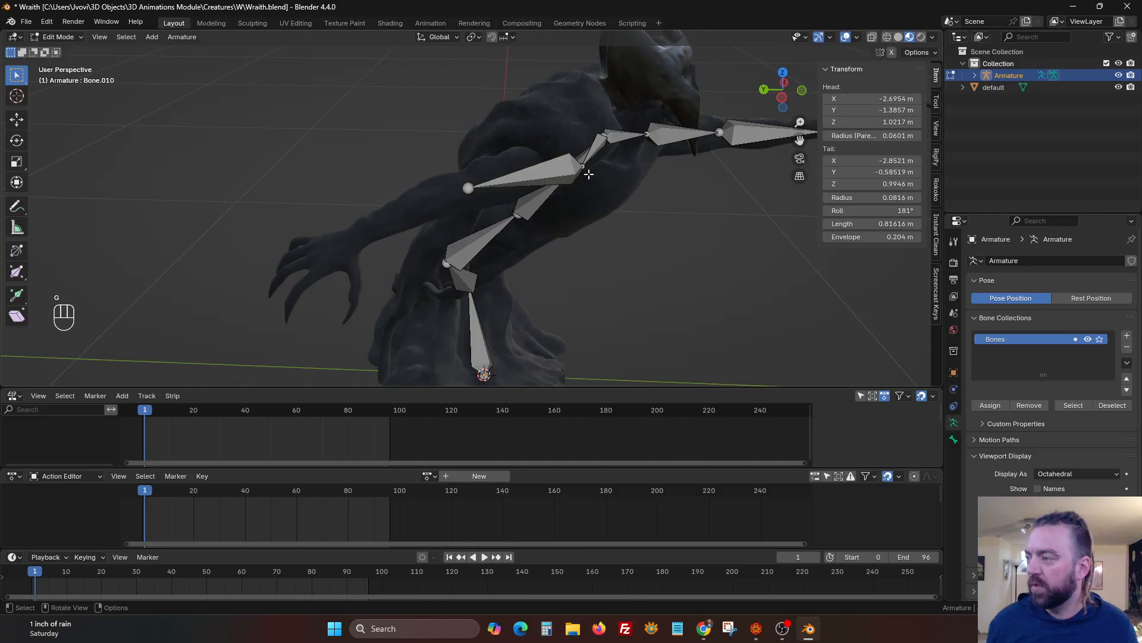
key(g)
click(571, 168)
middle_drag(571, 169, 487, 166)
click(464, 177)
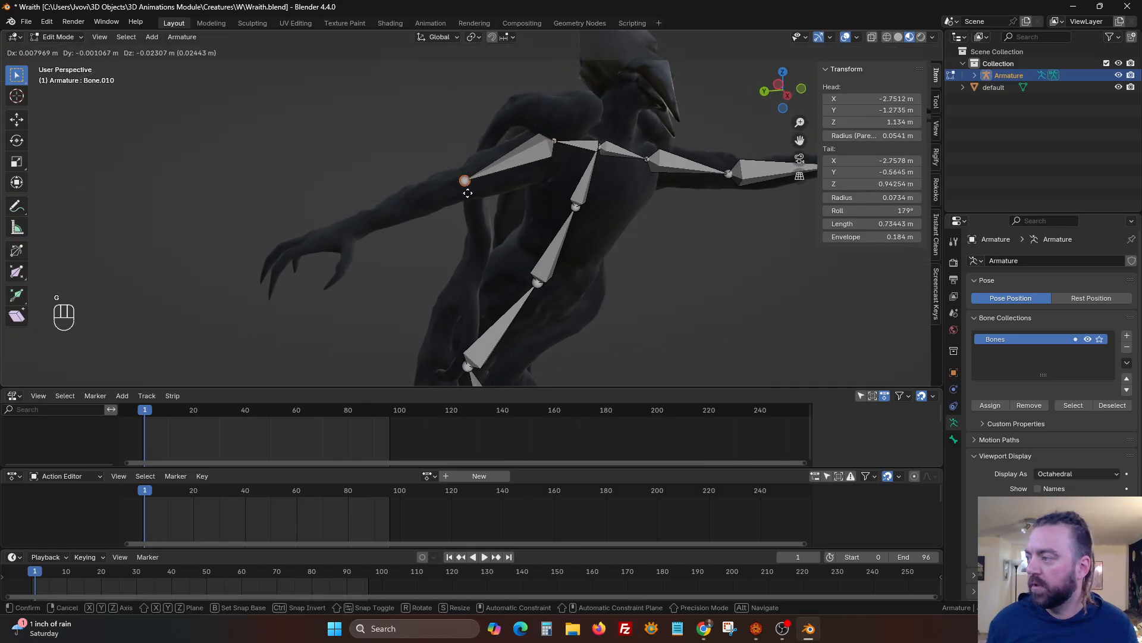
Refine the right shoulder and elbow joints from other angles so they sit inside the arm.
click(556, 141)
middle_drag(557, 141, 617, 261)
key(g)
click(553, 171)
click(472, 183)
middle_drag(472, 183, 586, 253)
key(g)
click(508, 218)
Extrude the right forearm bone from the elbow and align its end with the wrist.
key(e)
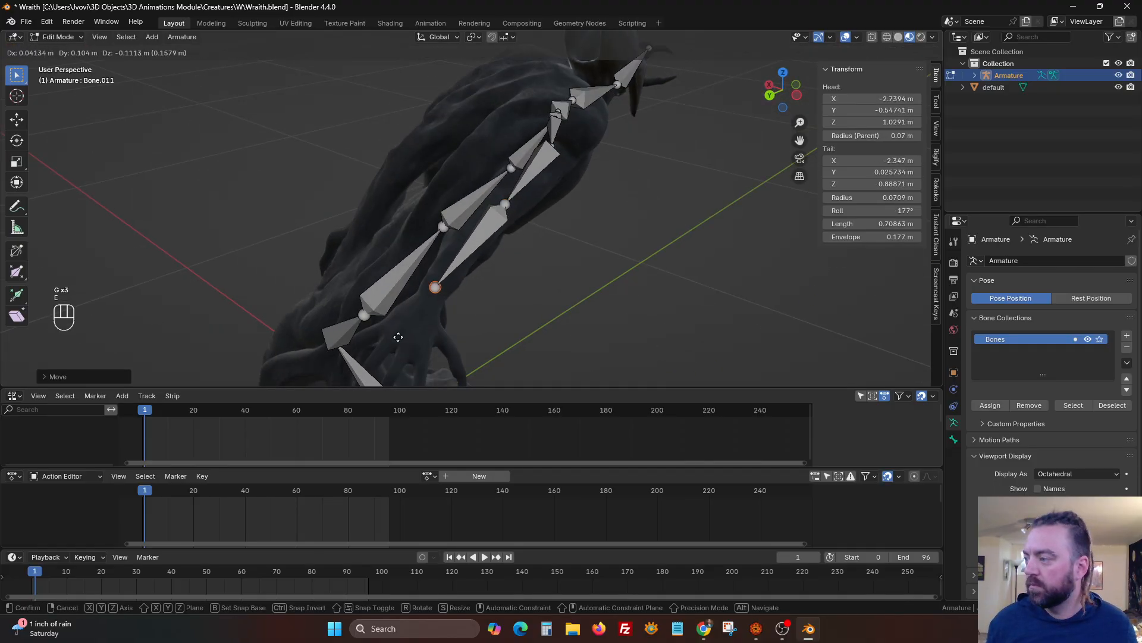
click(399, 336)
middle_drag(399, 336, 632, 212)
key(g)
click(559, 216)
mouse_move(561, 214)
middle_down()
mouse_move(592, 163)
mouse_move(538, 211)
middle_up()
key(g)
click(540, 213)
Extrude the right hand bone from the wrist and move its tip into the fingers.
key(e)
click(635, 274)
middle_drag(635, 275, 587, 316)
key(g)
click(627, 261)
middle_drag(626, 260, 495, 238)
scroll(493, 261, down, 5)
middle_drag(493, 284, 491, 296)
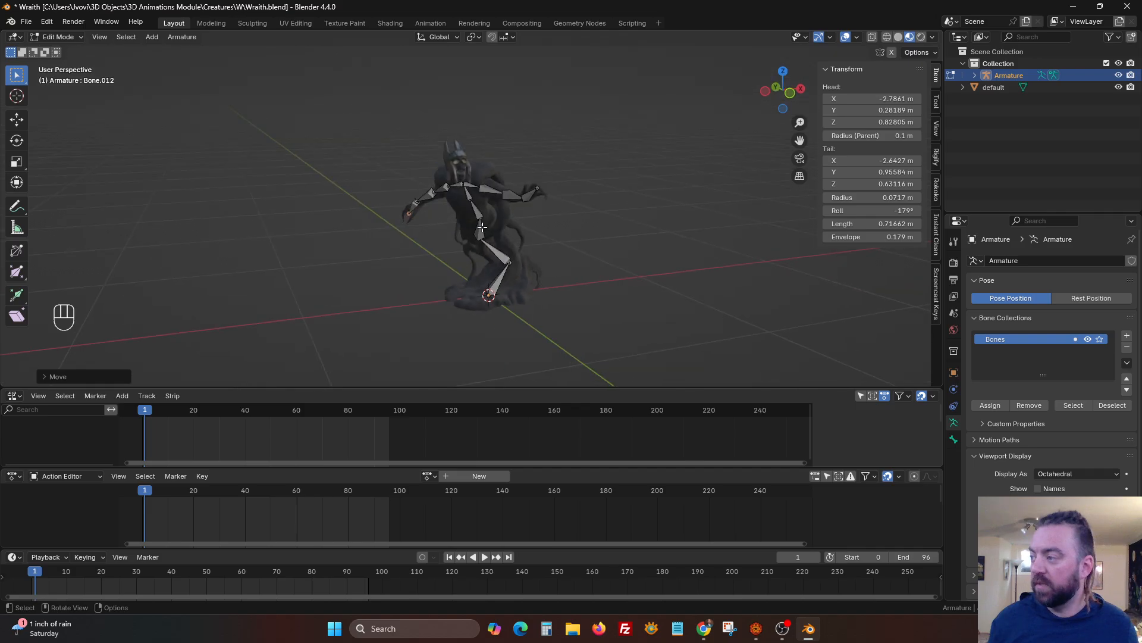
Extrude a neck bone from the upper chest joint and move its tip into the Wraith's neck.
scroll(481, 226, up, 5)
middle_drag(482, 226, 294, 135)
key(e)
click(426, 168)
key(g)
click(409, 202)
Extrude a short bone to the base of the skull and a longer head bone up through the skull.
middle_drag(410, 202, 493, 175)
middle_drag(389, 236, 379, 193)
key(e)
click(403, 146)
middle_drag(402, 145, 388, 170)
middle_drag(465, 155, 297, 260)
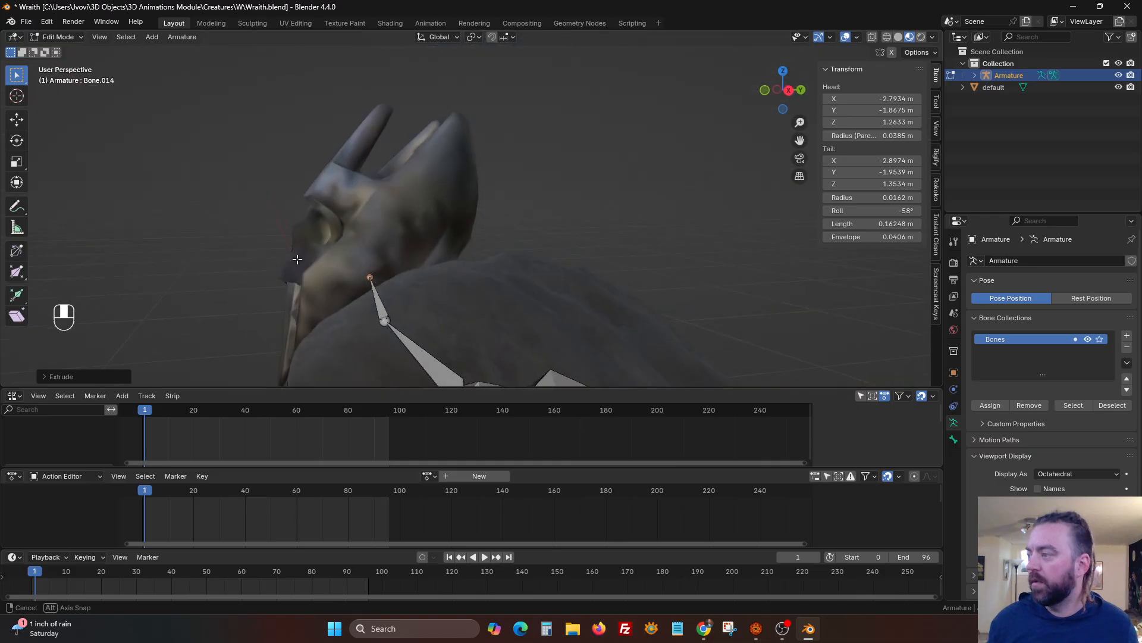
key(e)
click(470, 186)
Extrude a jaw bone forward and down from the base of the skull and adjust its tip.
middle_drag(470, 185, 510, 194)
middle_drag(398, 203, 498, 210)
scroll(354, 222, up, 2)
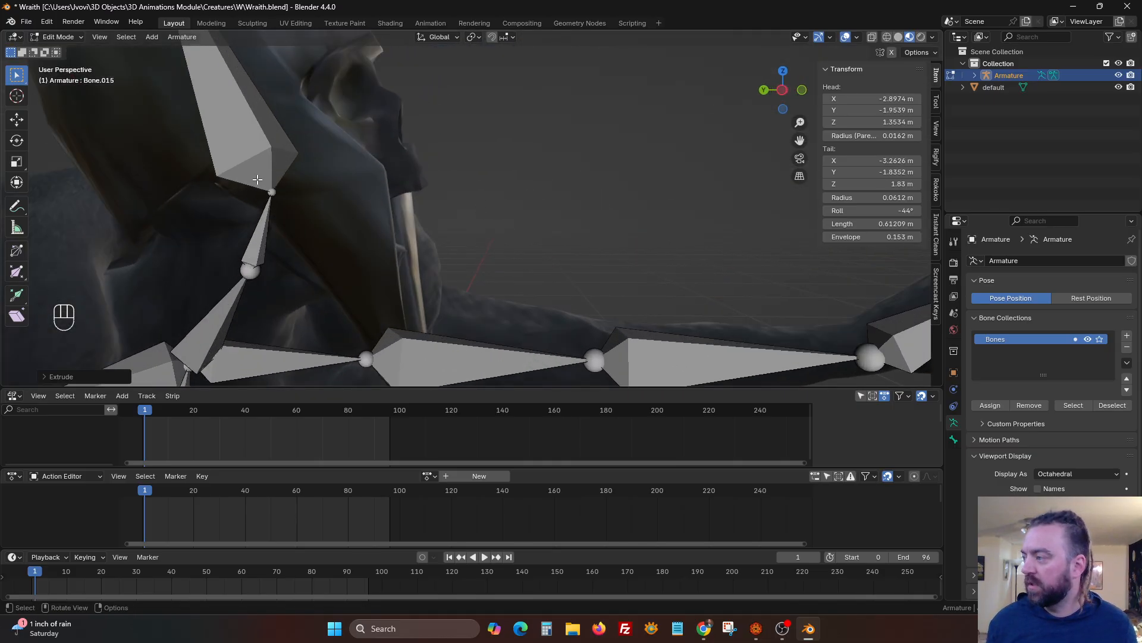
middle_drag(298, 209, 279, 204)
key(e)
click(395, 286)
middle_drag(392, 285, 602, 201)
key(g)
click(474, 286)
Extrude another bone from the skull base forward to the front of the face, above the jaw bone.
drag(700, 189, 704, 193)
key(g)
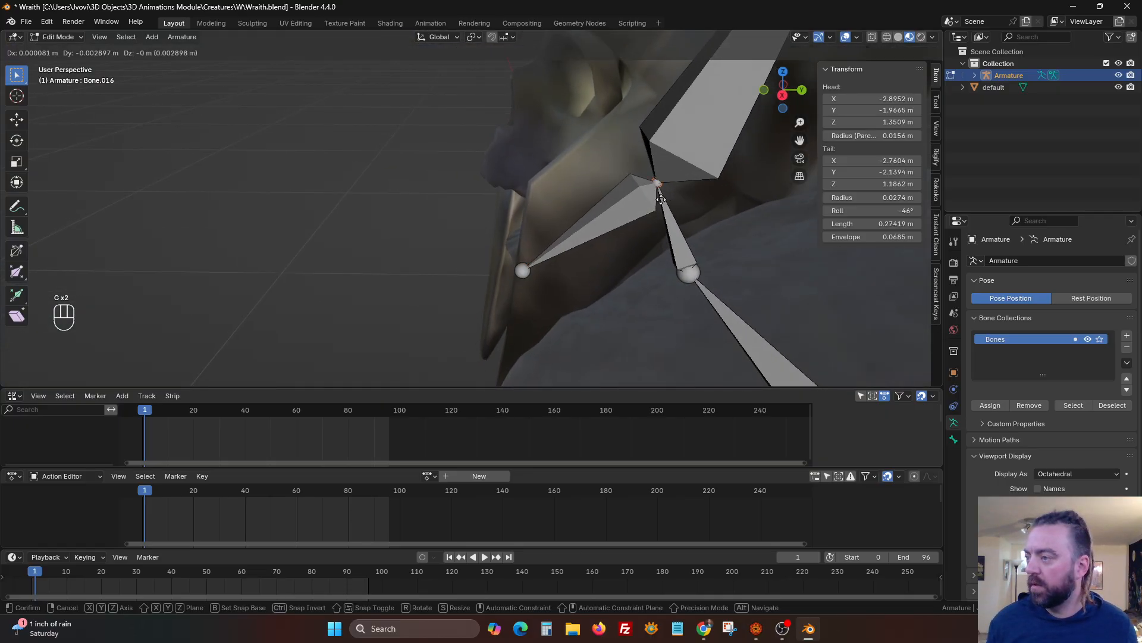
right_click(701, 206)
key(e)
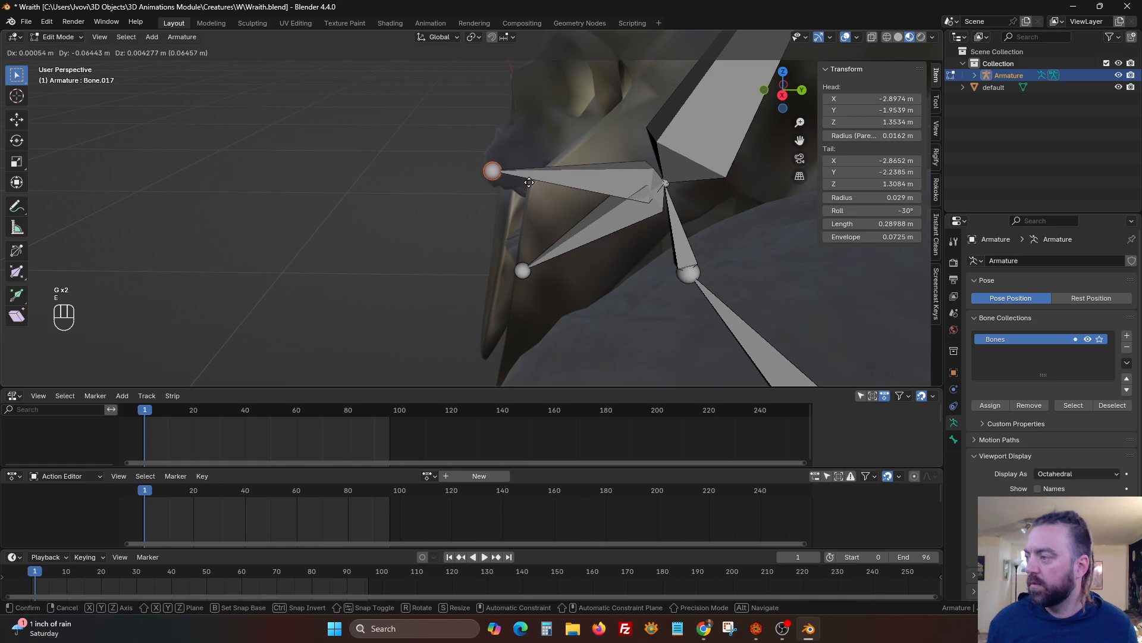
click(525, 181)
middle_drag(525, 182, 517, 215)
scroll(515, 268, down, 7)
mouse_move(516, 286)
shift+middle_down()
mouse_move(507, 184)
mouse_move(453, 232)
mouse_move(421, 242)
mouse_move(496, 251)
mouse_move(436, 234)
mouse_move(365, 248)
mouse_move(383, 270)
mouse_move(290, 289)
mouse_move(599, 217)
mouse_move(503, 275)
shift+middle_up()
scroll(586, 230, down, 4)
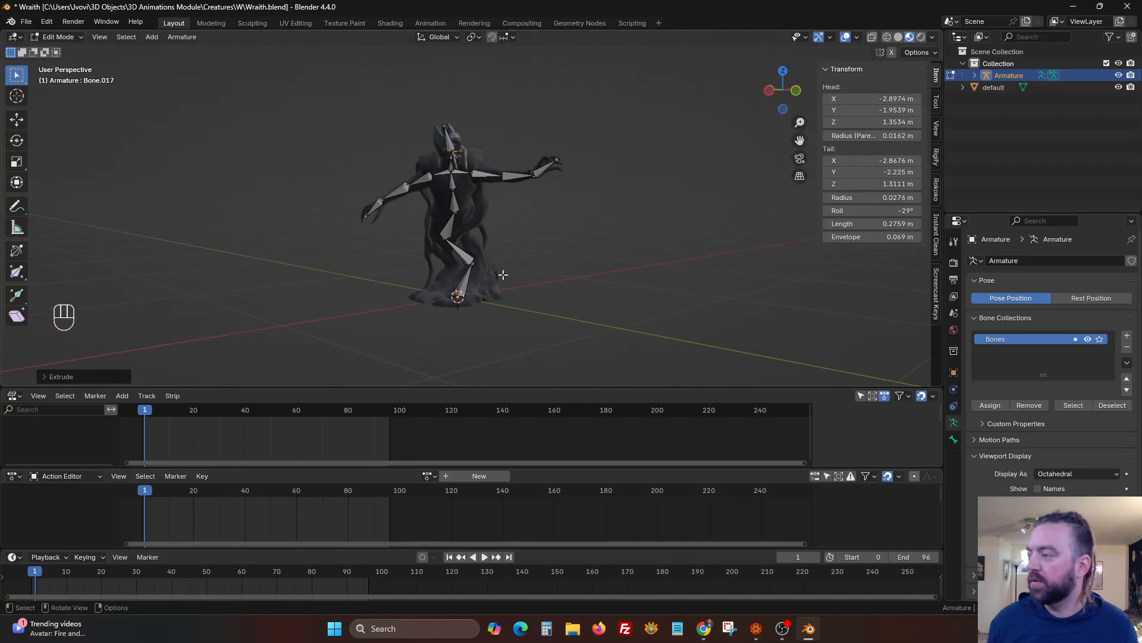
Return to Object Mode and apply all transforms to the armature.
key(Tab)
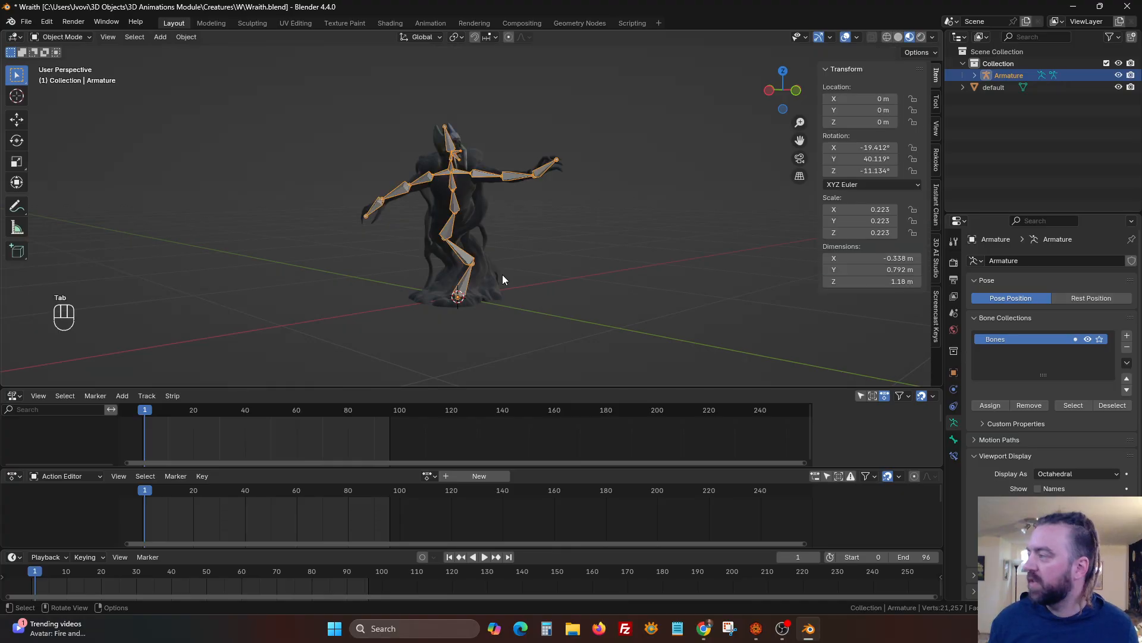
key(ctrl+a)
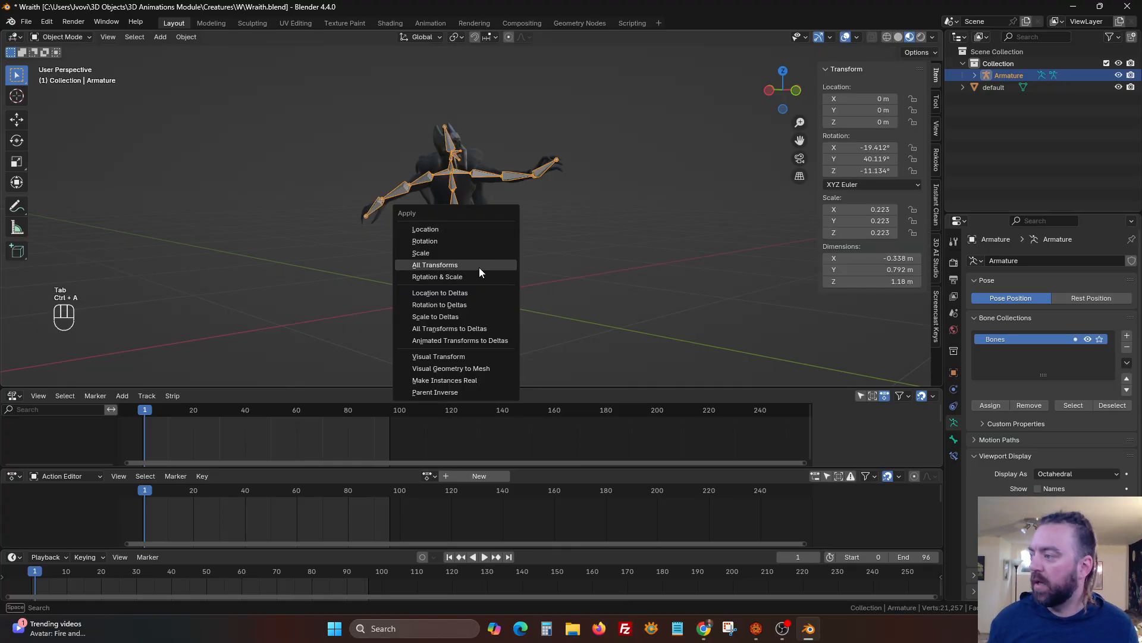
click(480, 267)
Parent the Wraith mesh to the armature with automatic weights.
click(477, 232)
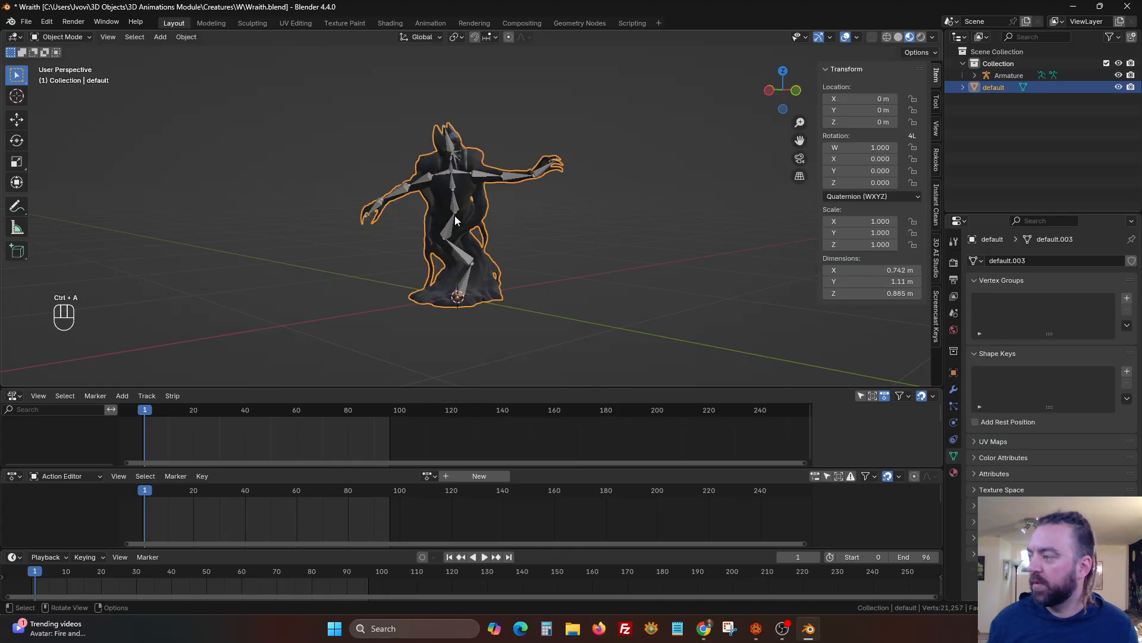
click(456, 215)
click(469, 211)
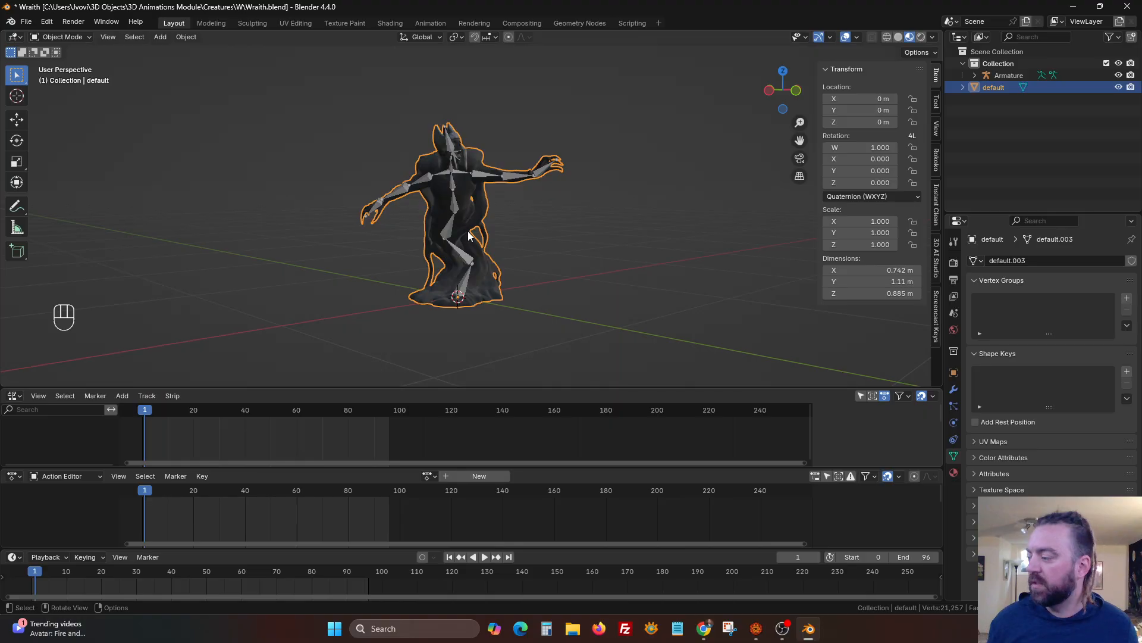
scroll(467, 230, up, 4)
shift+middle_drag(470, 180, 469, 207)
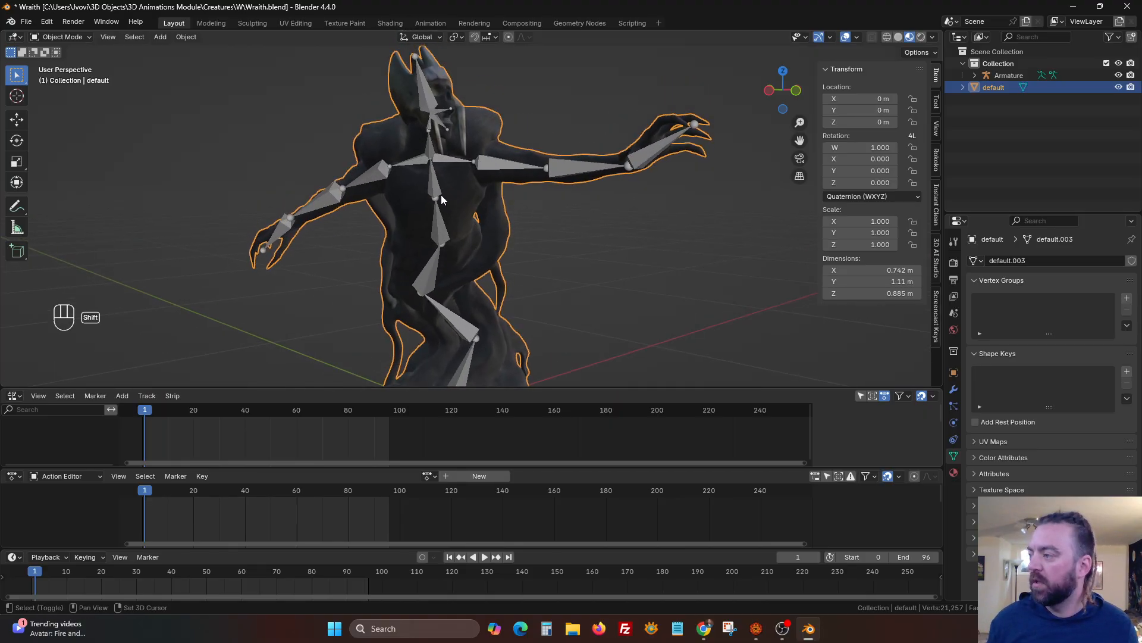
shift+click(439, 195)
key(ctrl+p)
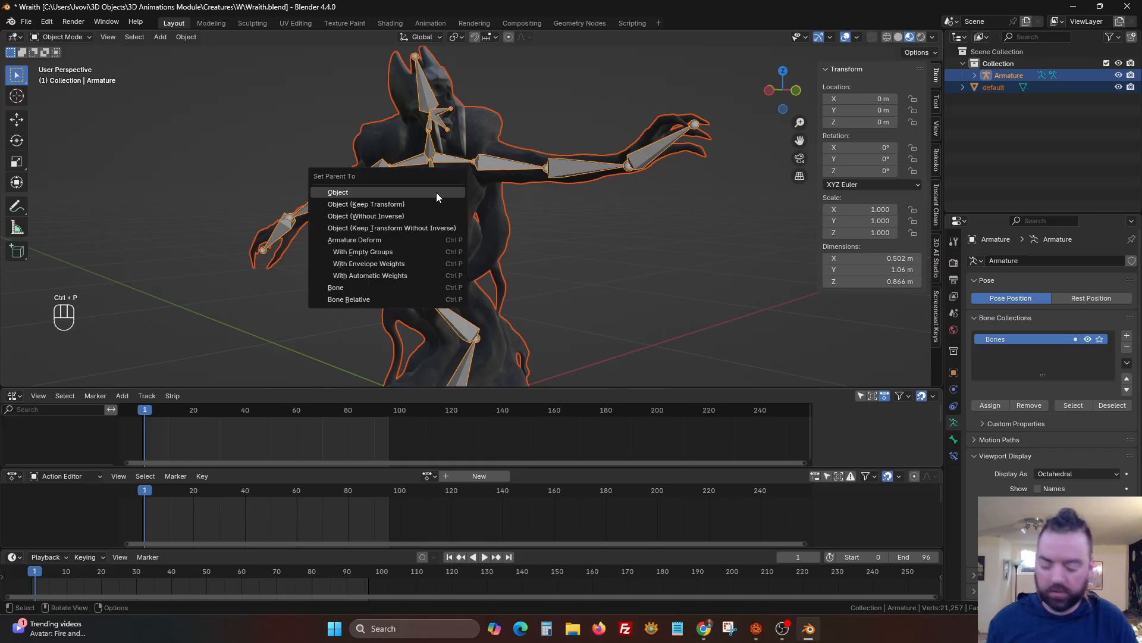
click(355, 275)
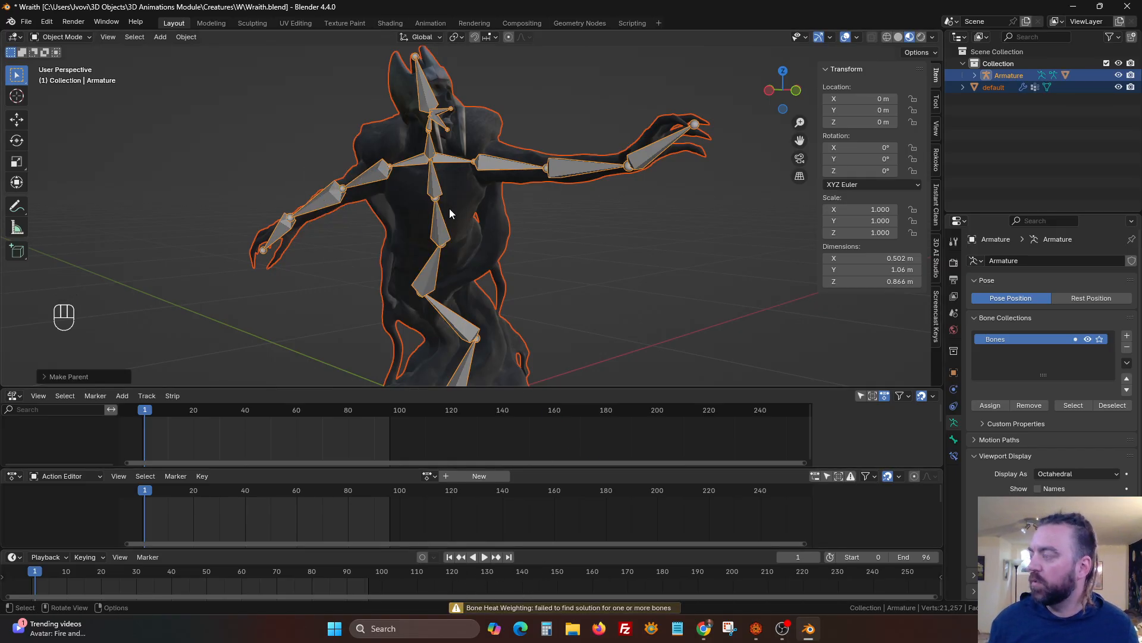
Merge the Wraith mesh's vertices by distance with a merge distance of 0.0005 m and return to Object Mode.
click(398, 137)
key(Tab)
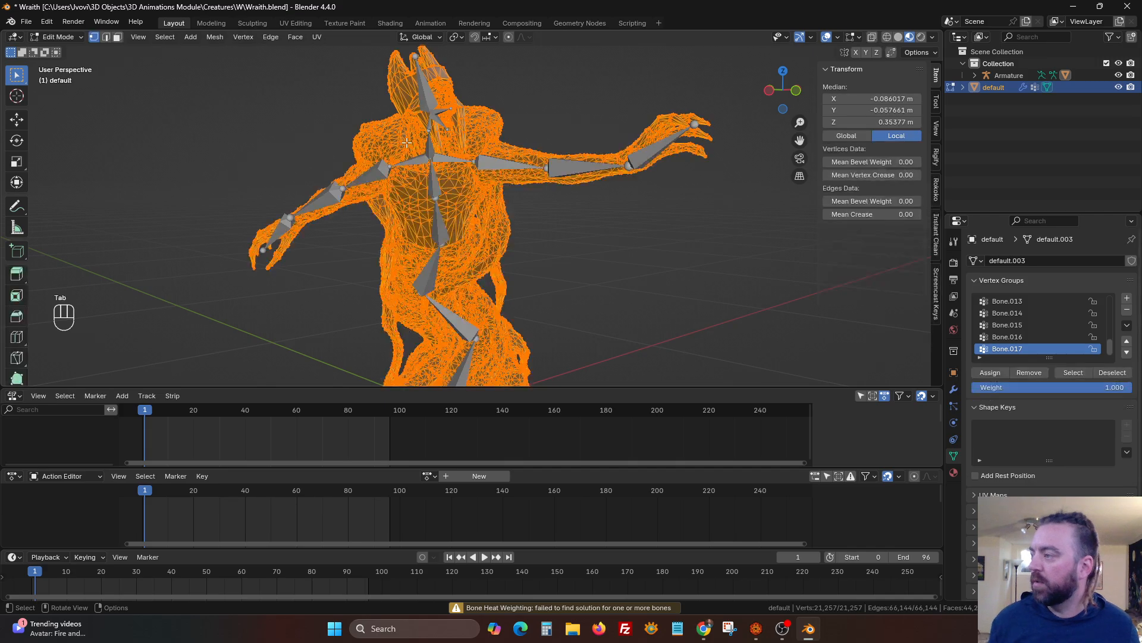
click(217, 41)
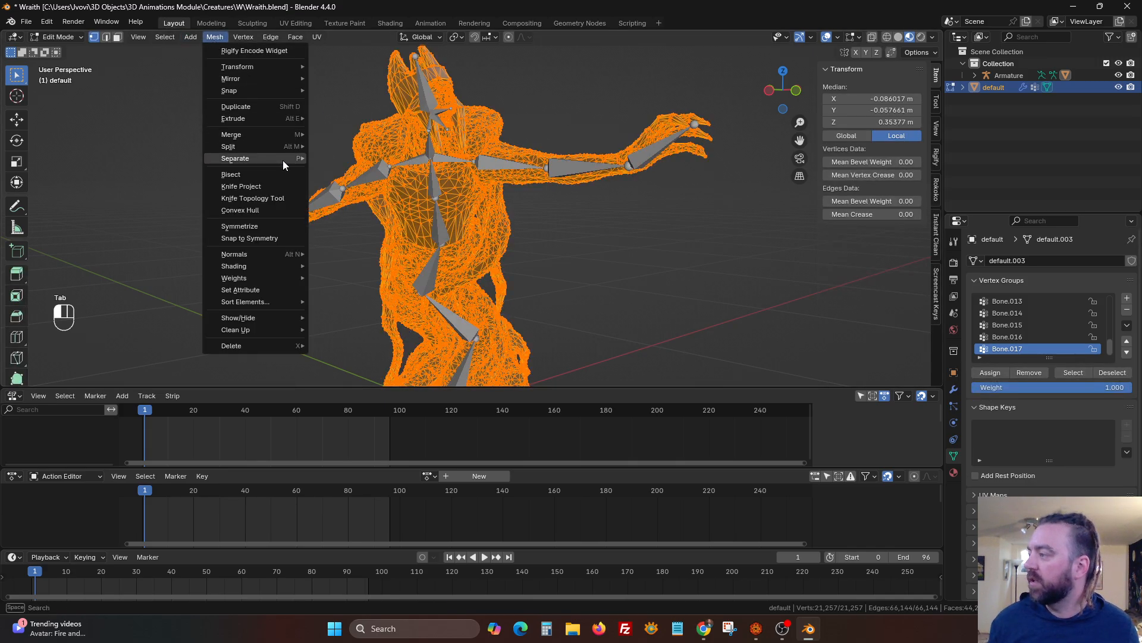
mouse_move(269, 134)
click(346, 176)
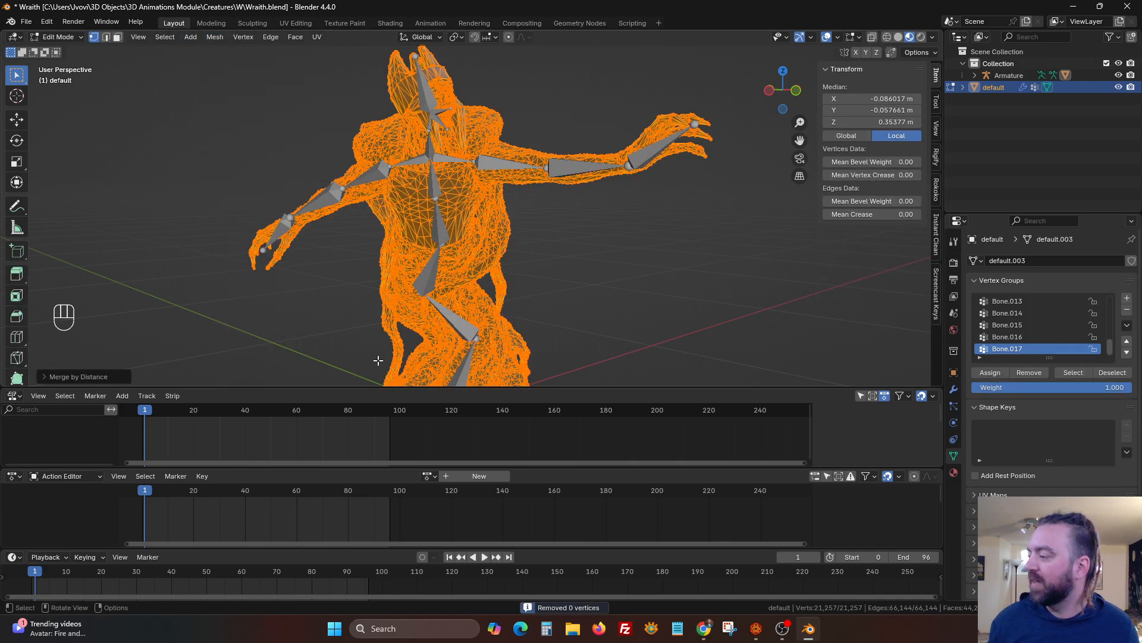
click(83, 382)
click(150, 347)
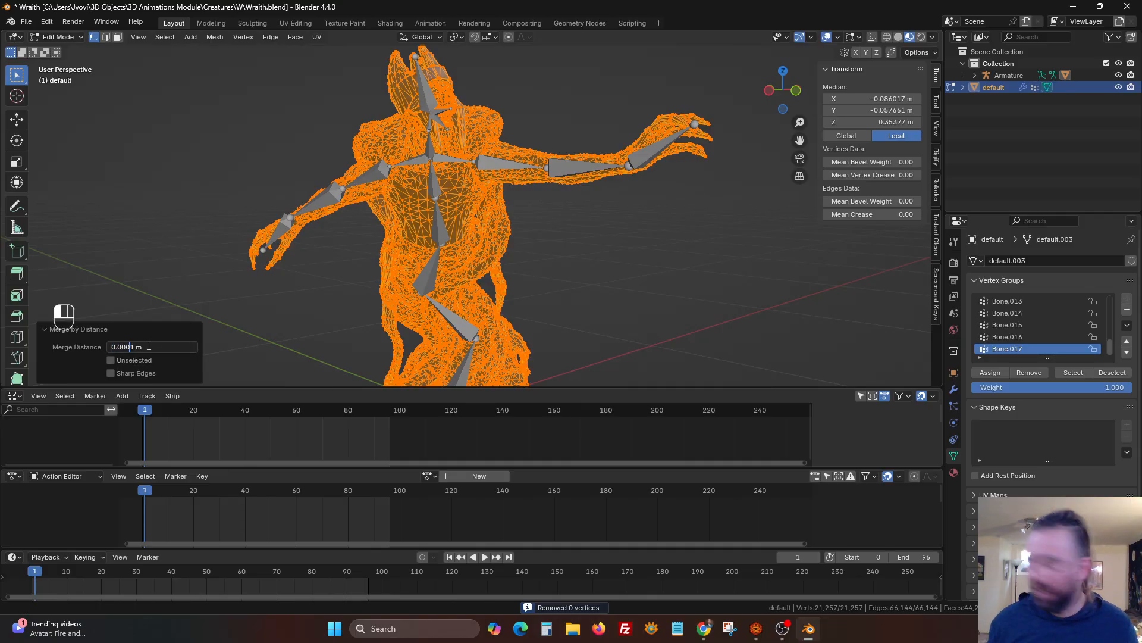
key(Return)
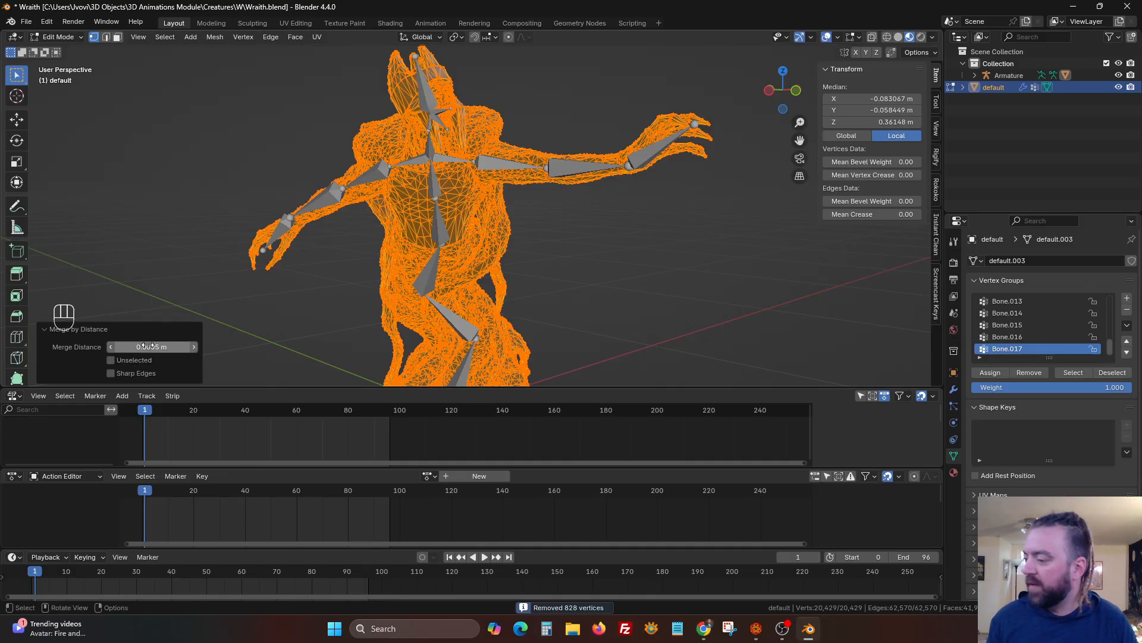
key(Tab)
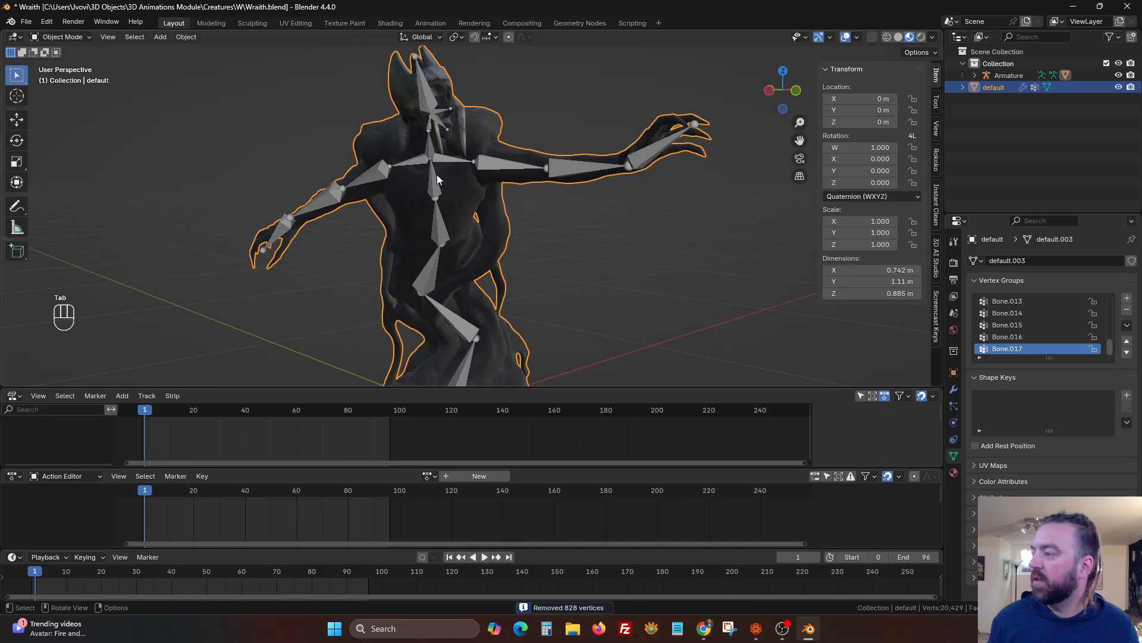
Try to parent the Wraith mesh to the armature with automatic weights.
shift+click(435, 162)
key(ctrl+p)
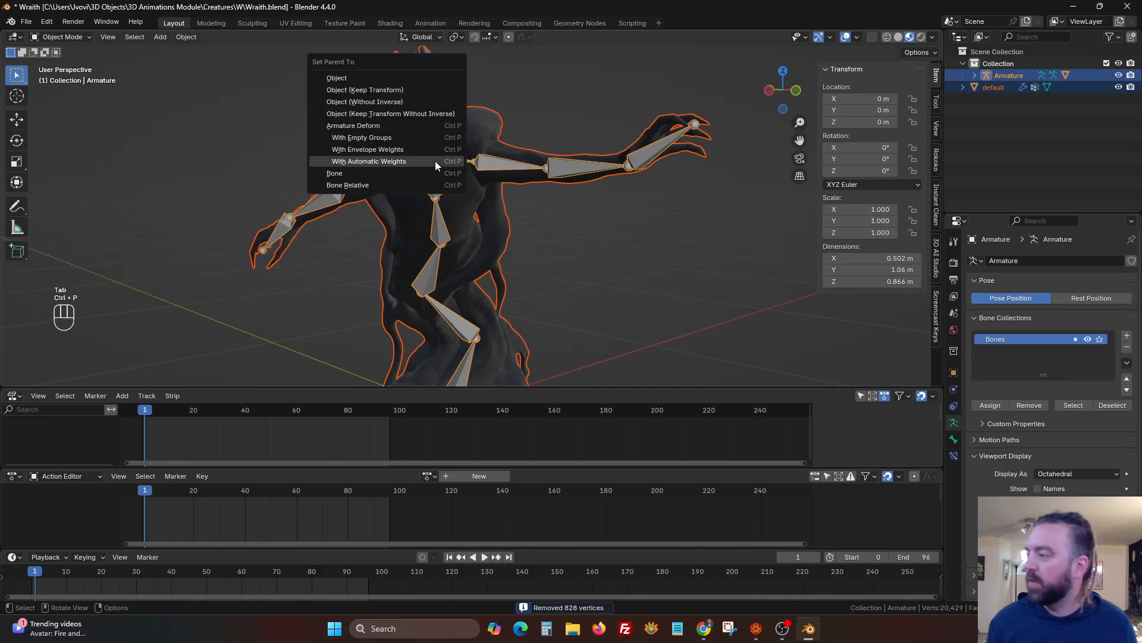
click(435, 160)
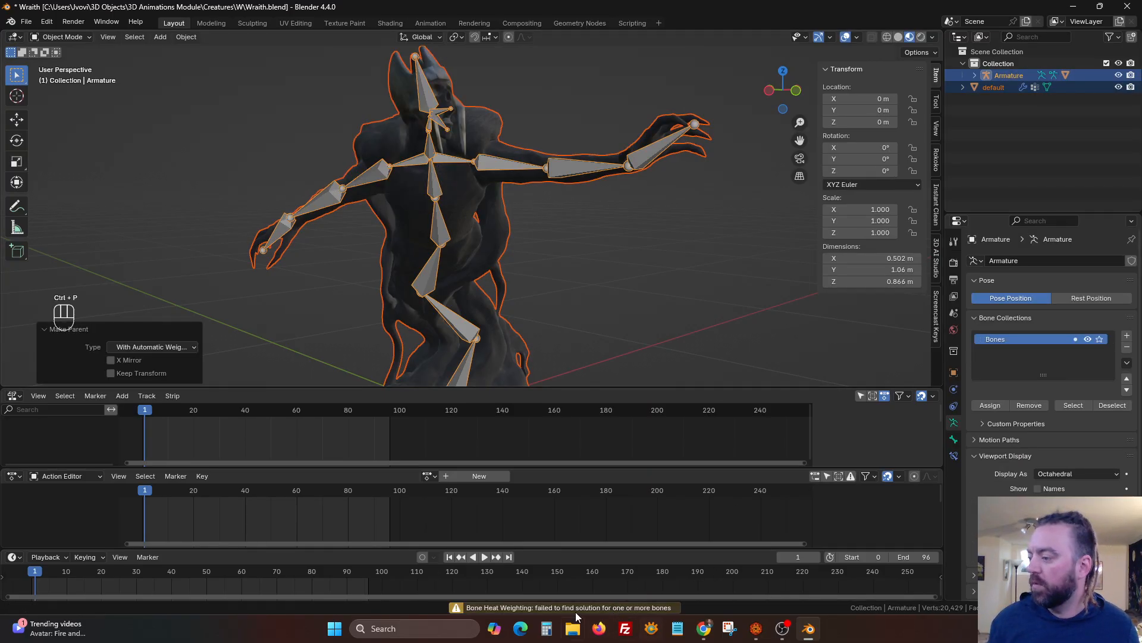
Merge the Wraith mesh's vertices by distance again, using a merge distance of 0.0008 m, and leave Edit Mode.
middle_drag(588, 369, 520, 243)
scroll(520, 239, up, 5)
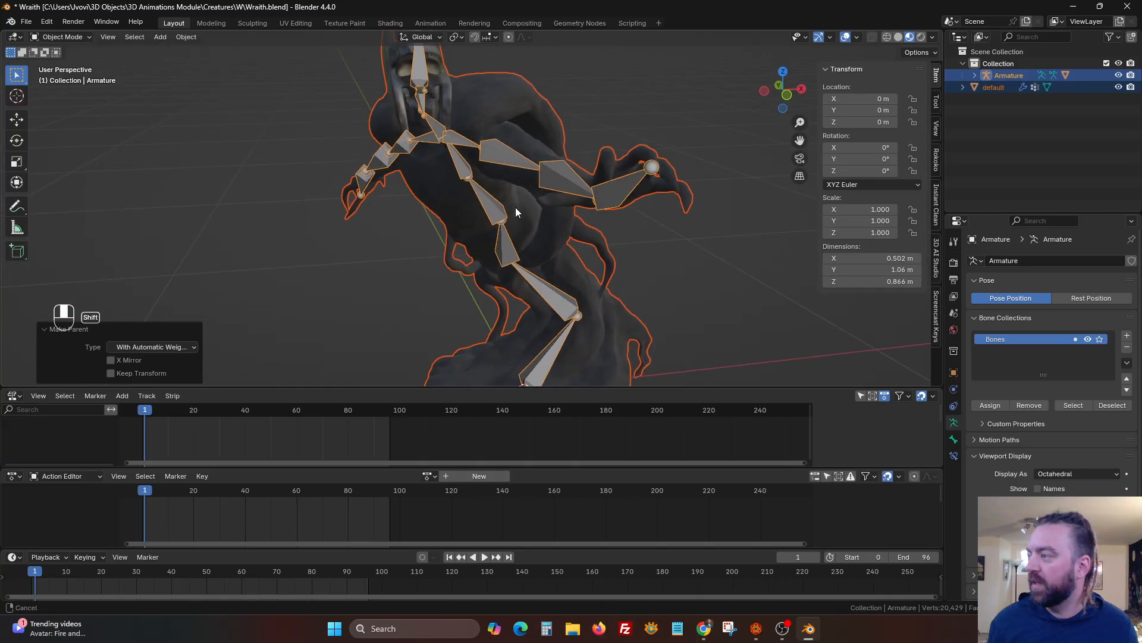
click(492, 115)
key(Tab)
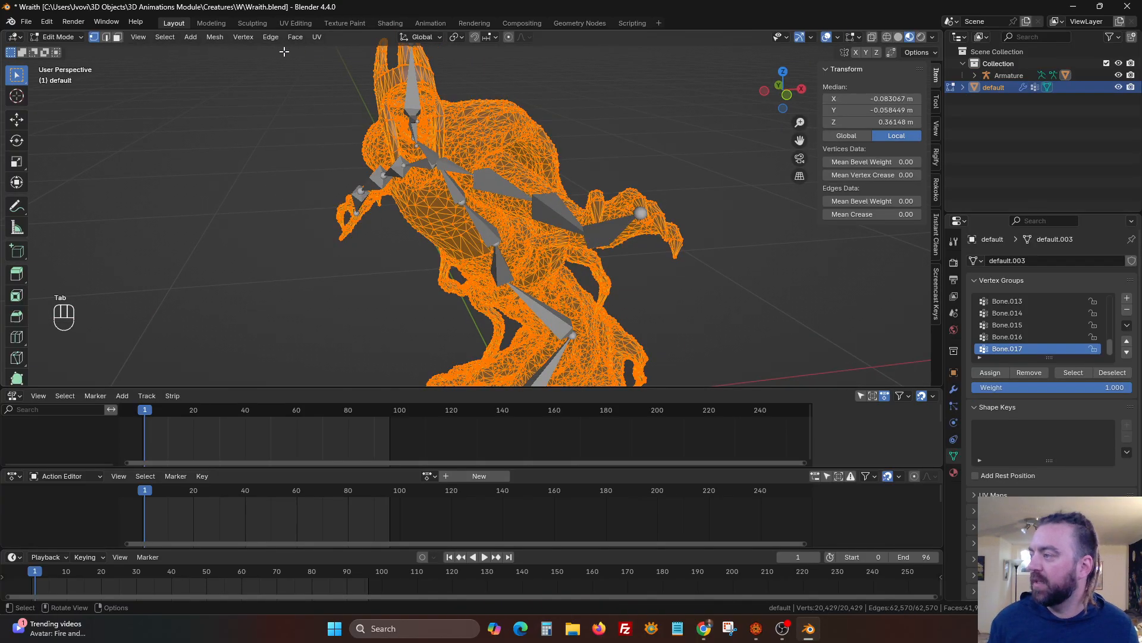
click(215, 37)
mouse_move(295, 135)
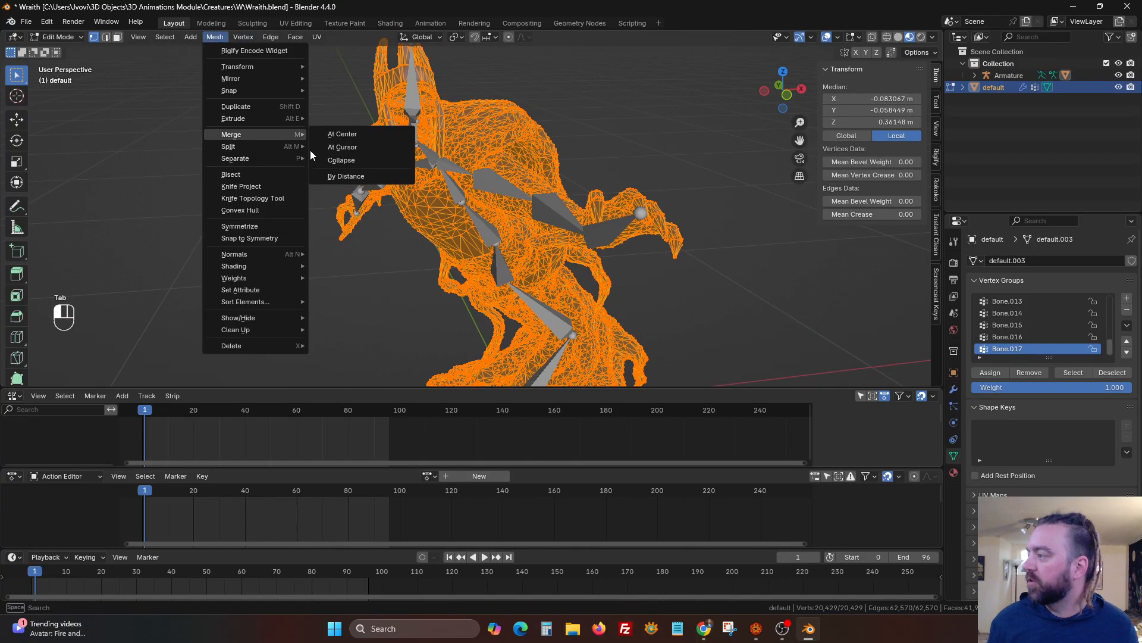
click(358, 176)
click(148, 347)
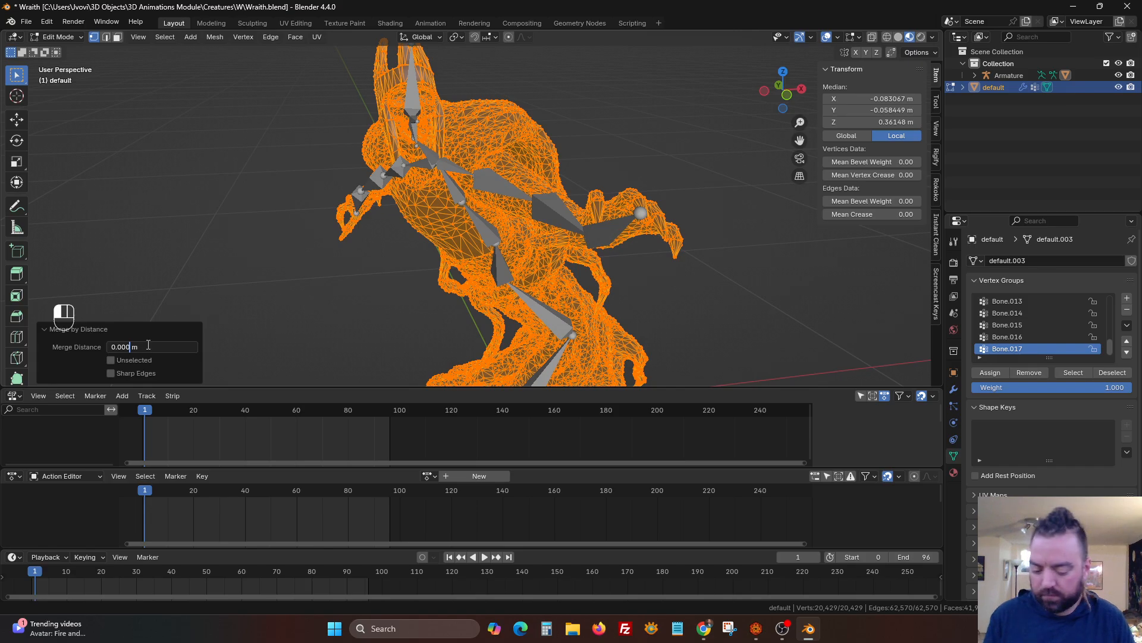
key(Return)
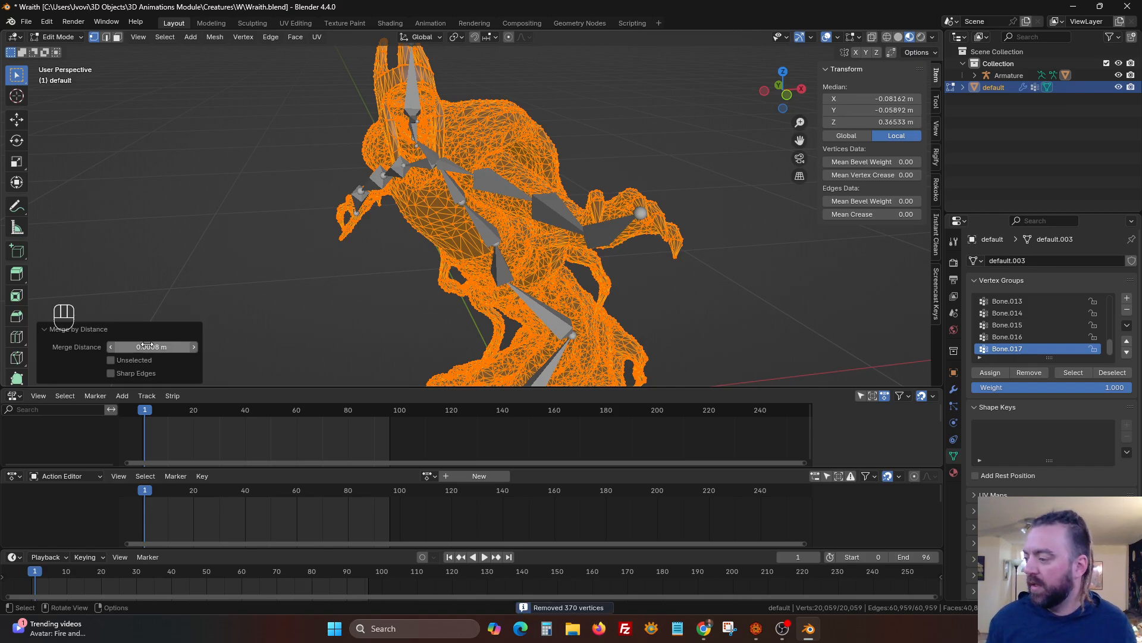
key(Tab)
Parent the cleaned Wraith mesh to the armature with automatic weights.
shift+click(445, 172)
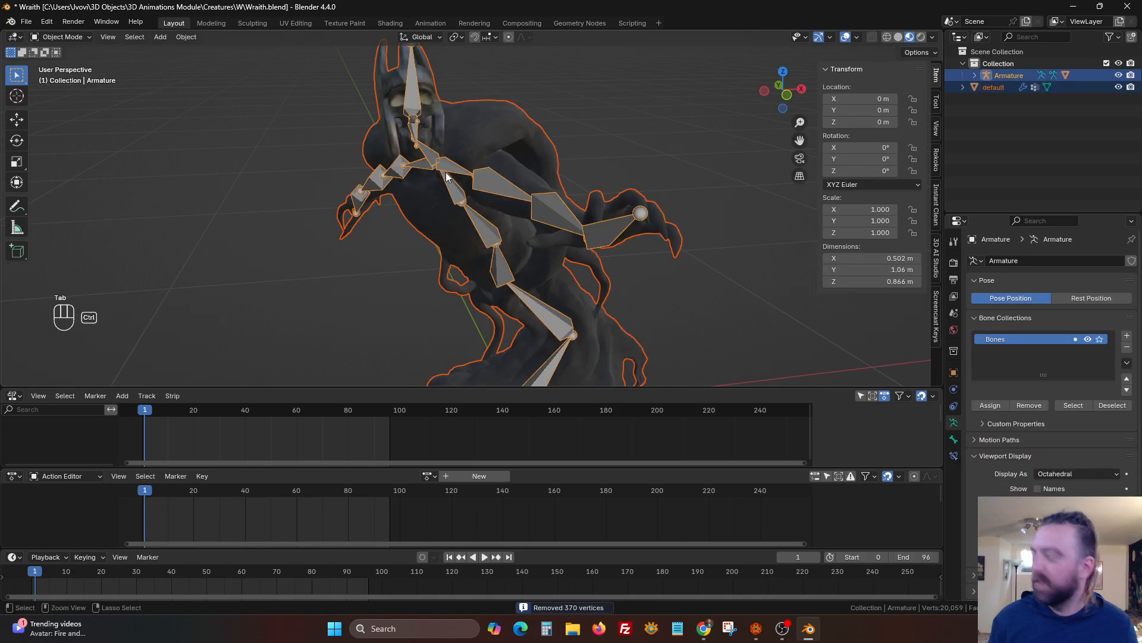
key(ctrl+p)
click(445, 173)
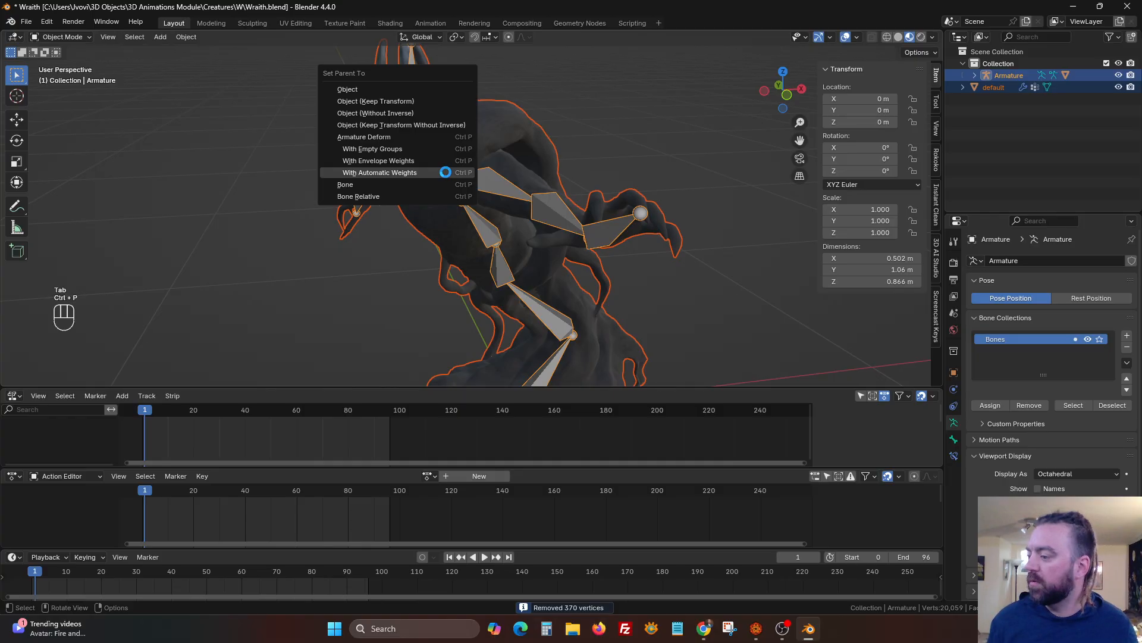
Put the armature in Pose Mode and test-rotate the outstretched arm's upper-arm and hand bones to examine the mesh deformation.
scroll(458, 189, down, 4)
middle_drag(468, 213, 489, 161)
click(494, 150)
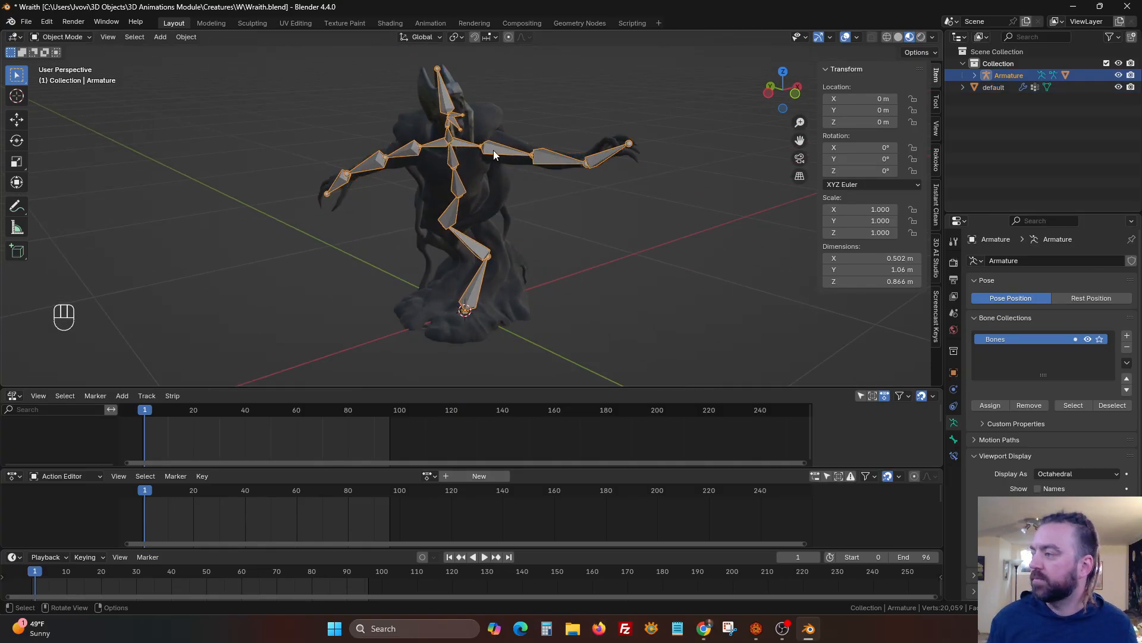
key(ctrl+Tab)
click(494, 150)
key(r)
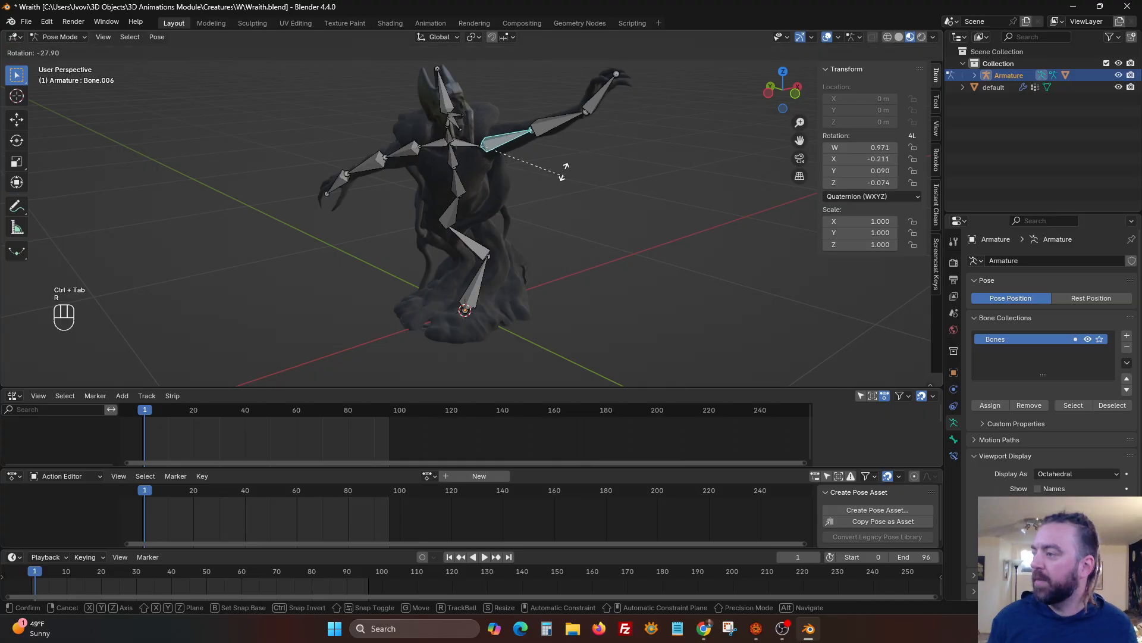
right_click(552, 171)
middle_drag(562, 165, 573, 164)
click(608, 152)
key(r)
right_click(573, 254)
Test-rotate the lower body and spine bones, including around the Z axis, to examine how the torso deforms.
middle_drag(552, 206, 484, 152)
click(473, 154)
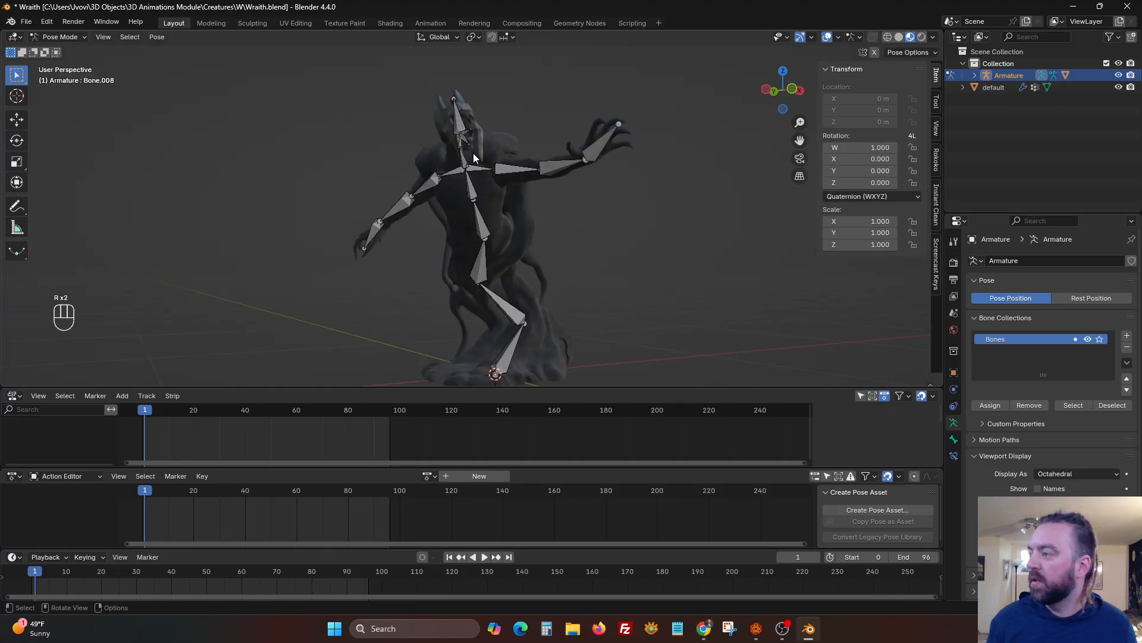
right_click(515, 321)
click(510, 301)
key(r)
key(r)
key(r)
key(z)
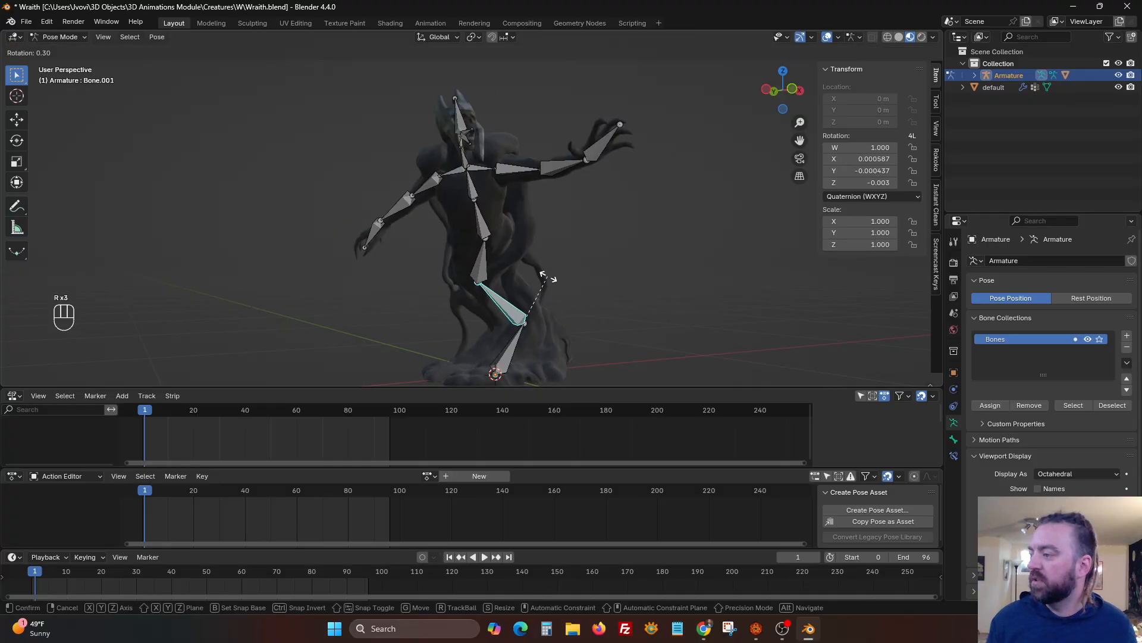
right_click(507, 235)
key(r)
key(z)
right_click(499, 235)
Test-rotate the jaw bone and the face bone above it to examine how the skull deforms.
scroll(476, 143, up, 4)
middle_drag(477, 143, 461, 329)
scroll(463, 327, up, 4)
mouse_move(480, 208)
shift+middle_down()
mouse_move(486, 195)
mouse_move(469, 224)
shift+middle_up()
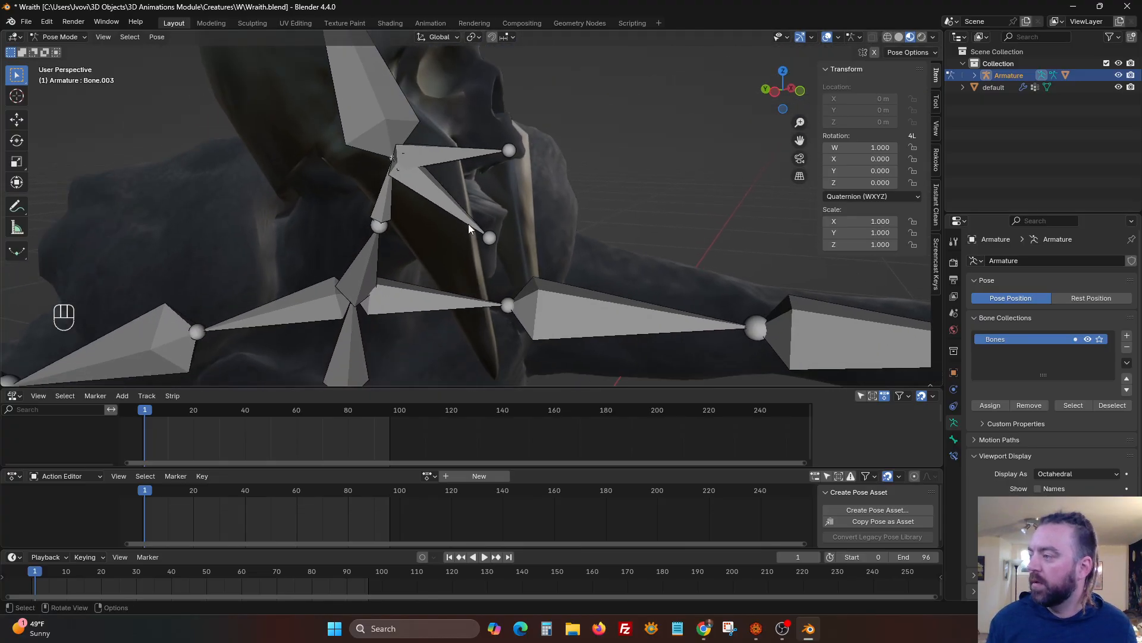
key(r)
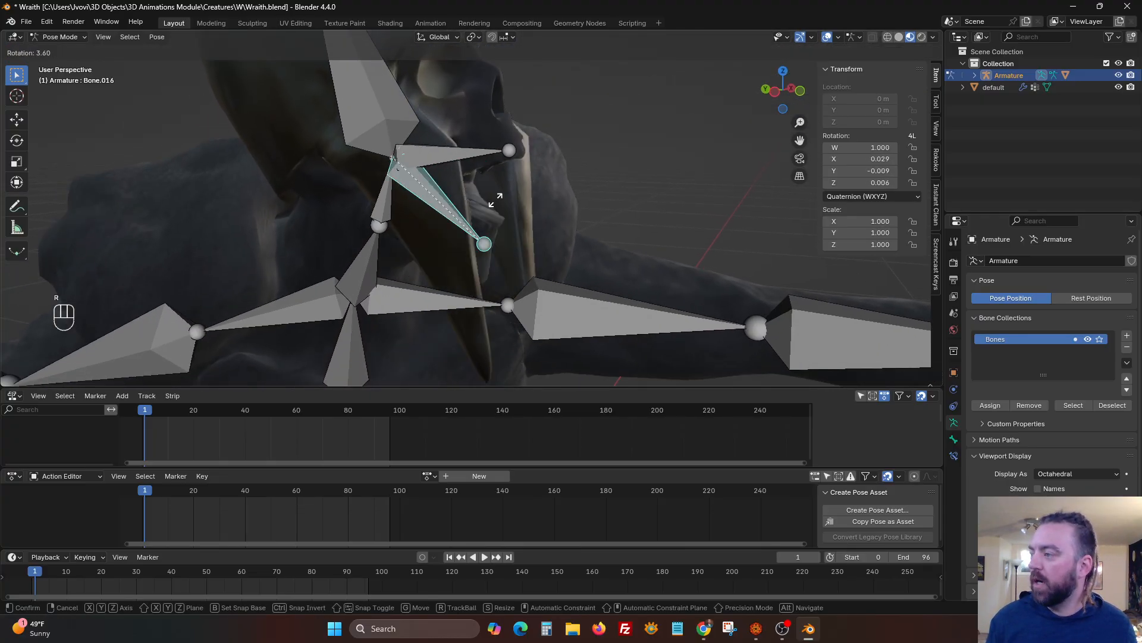
right_click(494, 201)
middle_drag(495, 200, 361, 223)
click(502, 132)
key(r)
right_click(488, 205)
middle_drag(489, 213, 411, 197)
key(r)
right_click(518, 185)
Test-rotate the face and jaw bones again from the other side of the head to check their influence.
mouse_move(519, 183)
middle_down()
mouse_move(570, 173)
mouse_move(525, 180)
middle_up()
click(454, 202)
key(r)
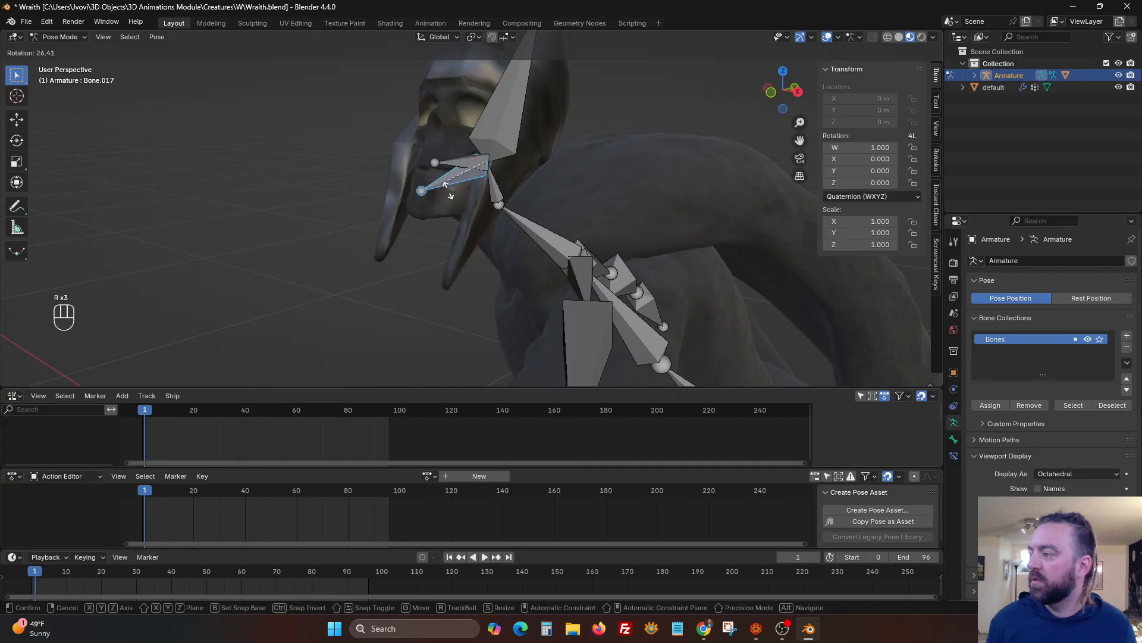
right_click(453, 194)
middle_drag(453, 198, 510, 146)
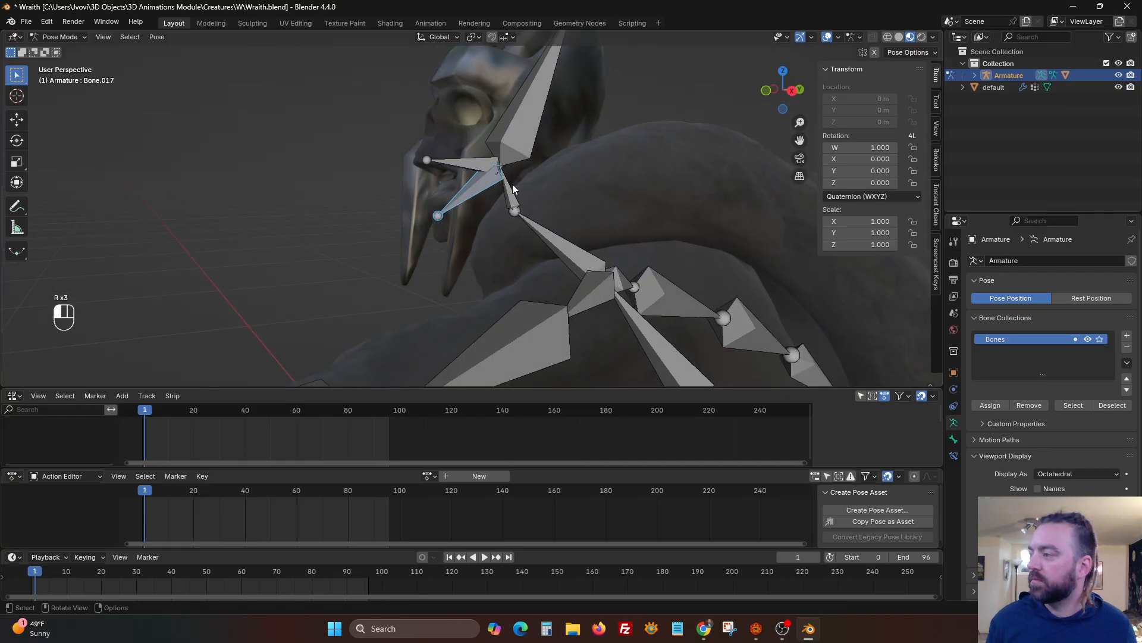
key(r)
right_click(462, 194)
click(461, 194)
key(r)
right_click(457, 207)
middle_drag(458, 206, 475, 187)
Return the armature to Object Mode.
key(Tab)
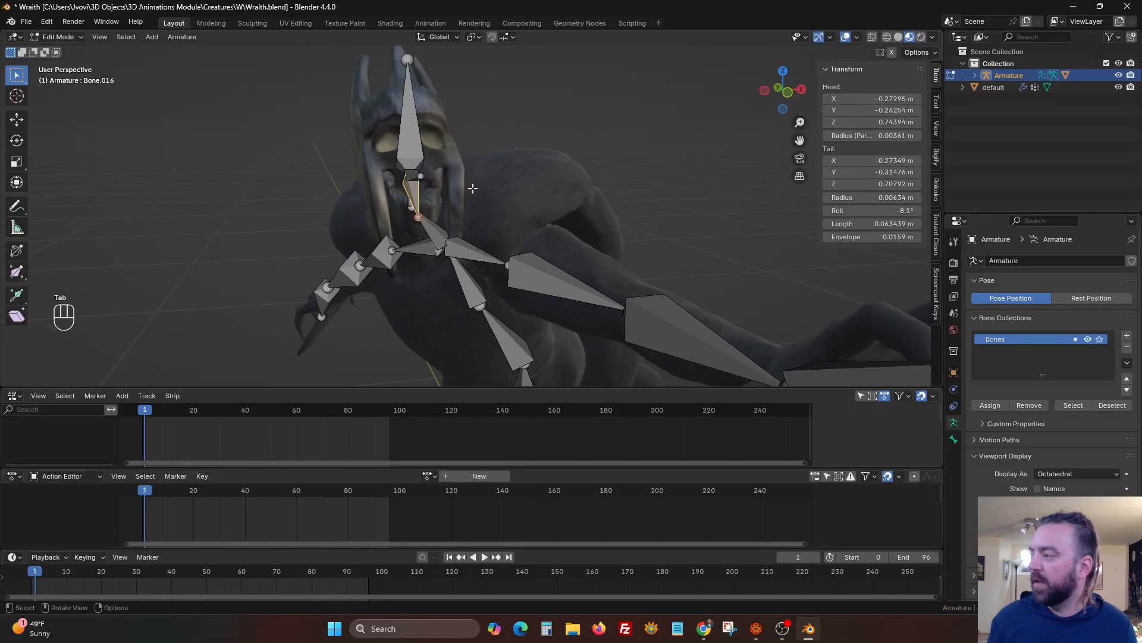
key(Tab)
key(ctrl+Tab)
mouse_move(472, 188)
middle_down()
mouse_move(513, 195)
mouse_move(470, 201)
middle_up()
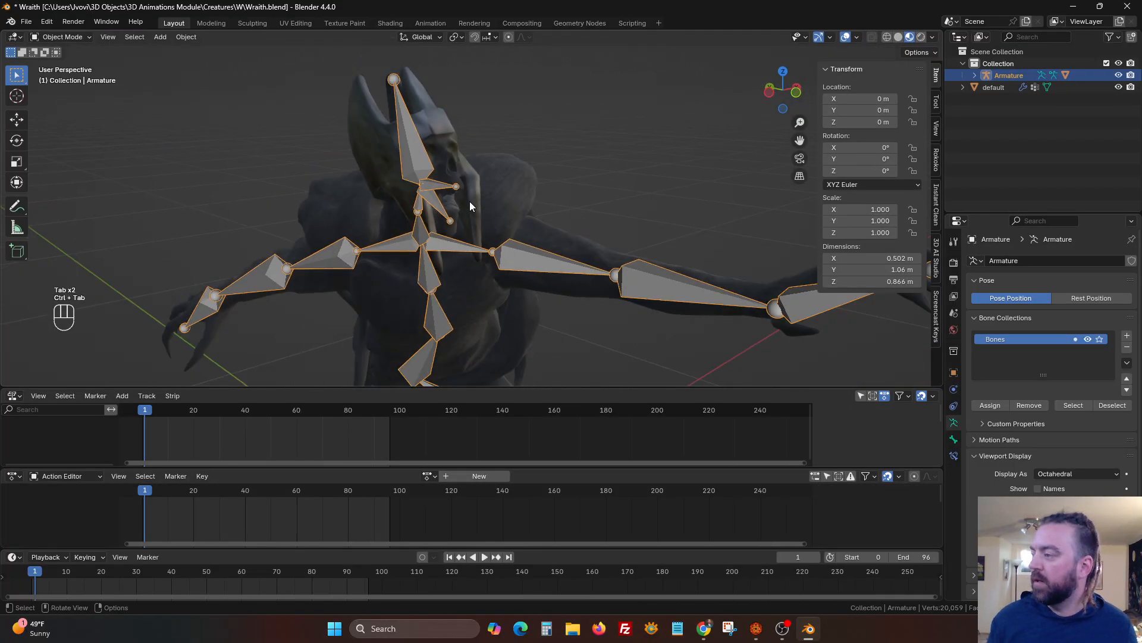
click(380, 157)
shift+click(419, 156)
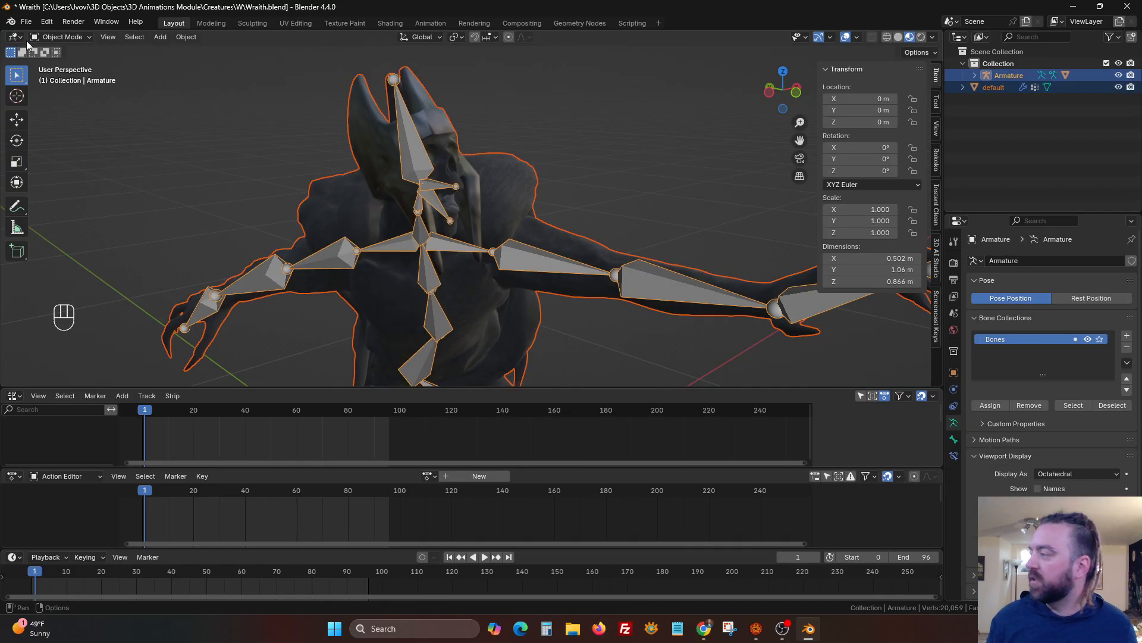
click(74, 39)
click(392, 151)
click(413, 154)
shift+drag(390, 127, 381, 114)
click(83, 38)
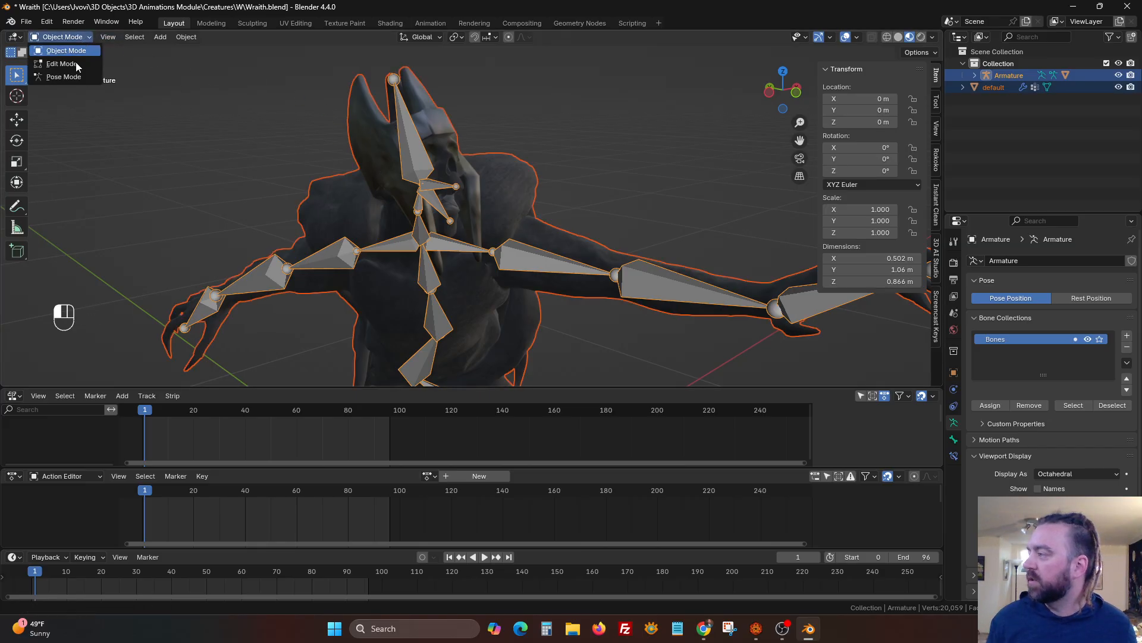
click(337, 166)
Select the armature and then the Wraith mesh as active object, and switch to Weight Paint mode.
click(402, 156)
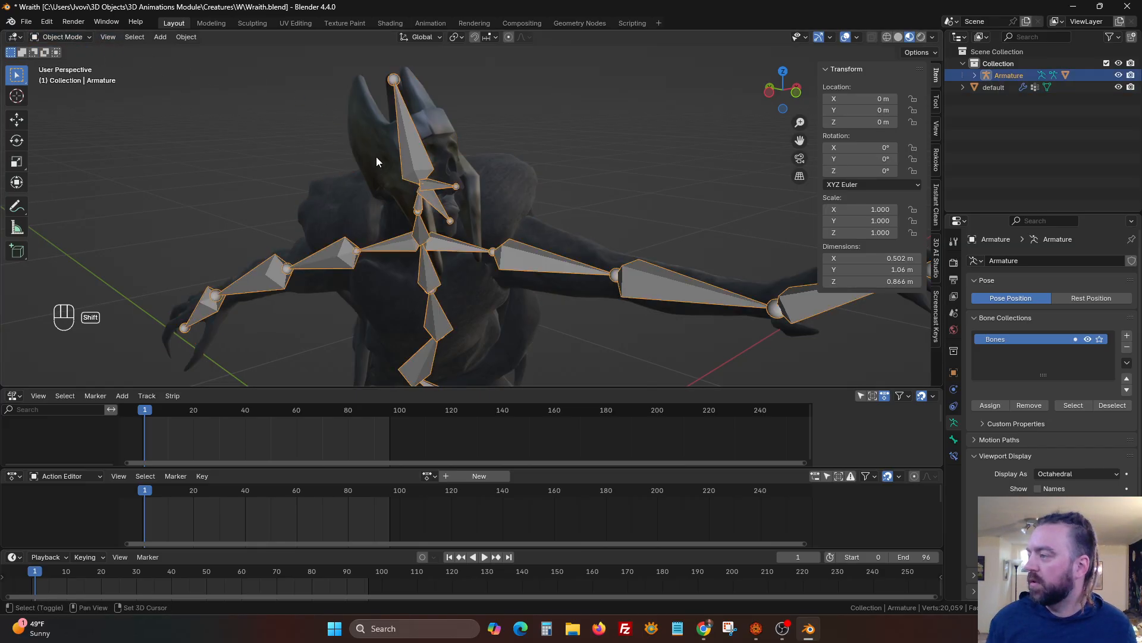
shift+click(384, 148)
click(45, 36)
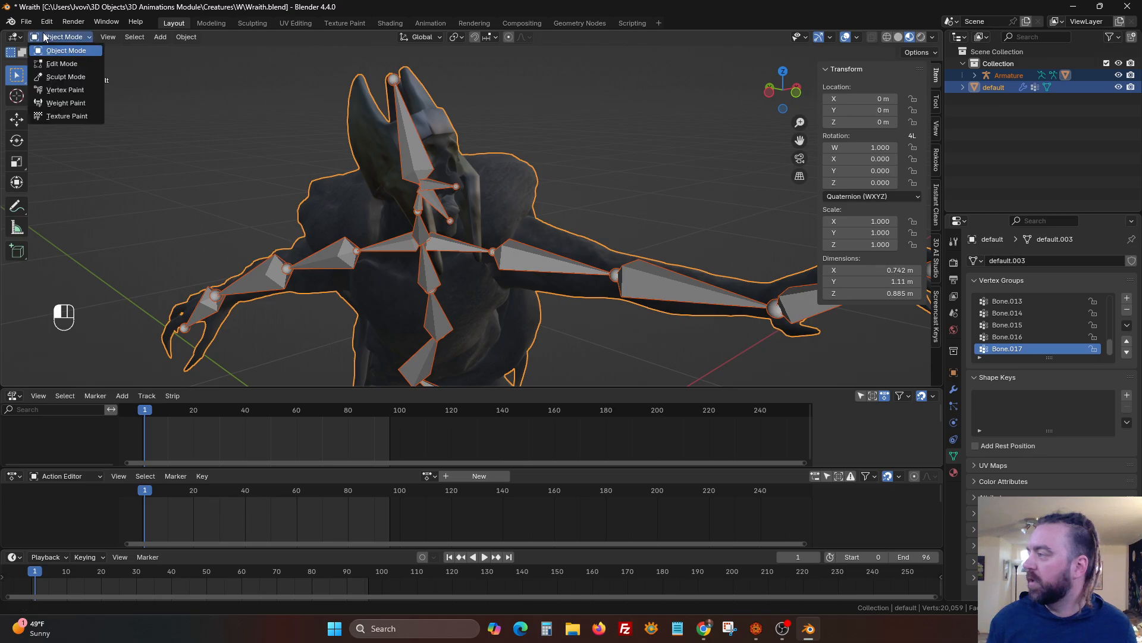
click(66, 103)
Examine the weights of the jaw, neck and head bones around the skull and test-rotate the head bone.
scroll(400, 229, up, 4)
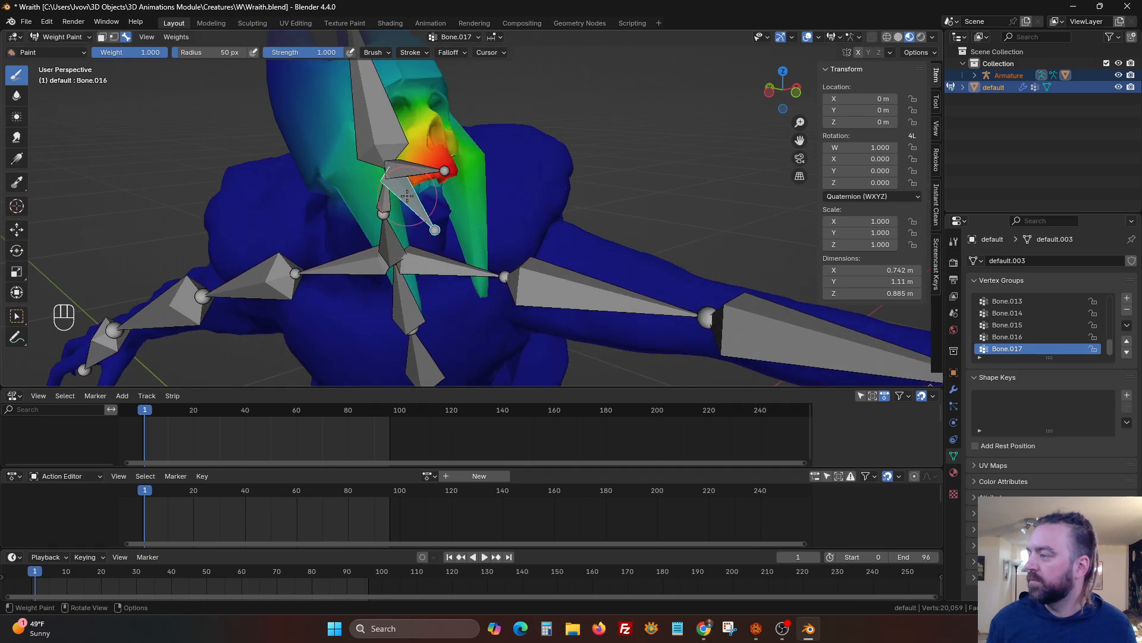
middle_drag(407, 196, 441, 197)
alt+click(366, 206)
middle_drag(374, 208, 421, 191)
alt+click(293, 121)
middle_drag(293, 121, 368, 207)
ctrl+click(367, 206)
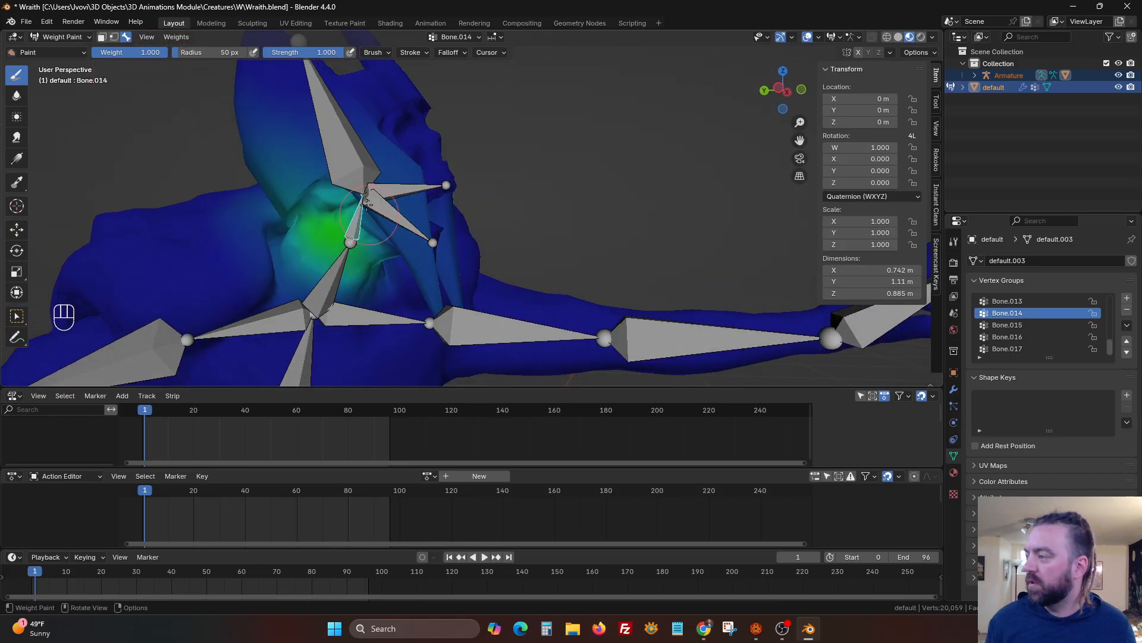
ctrl+click(353, 164)
middle_drag(354, 163, 299, 205)
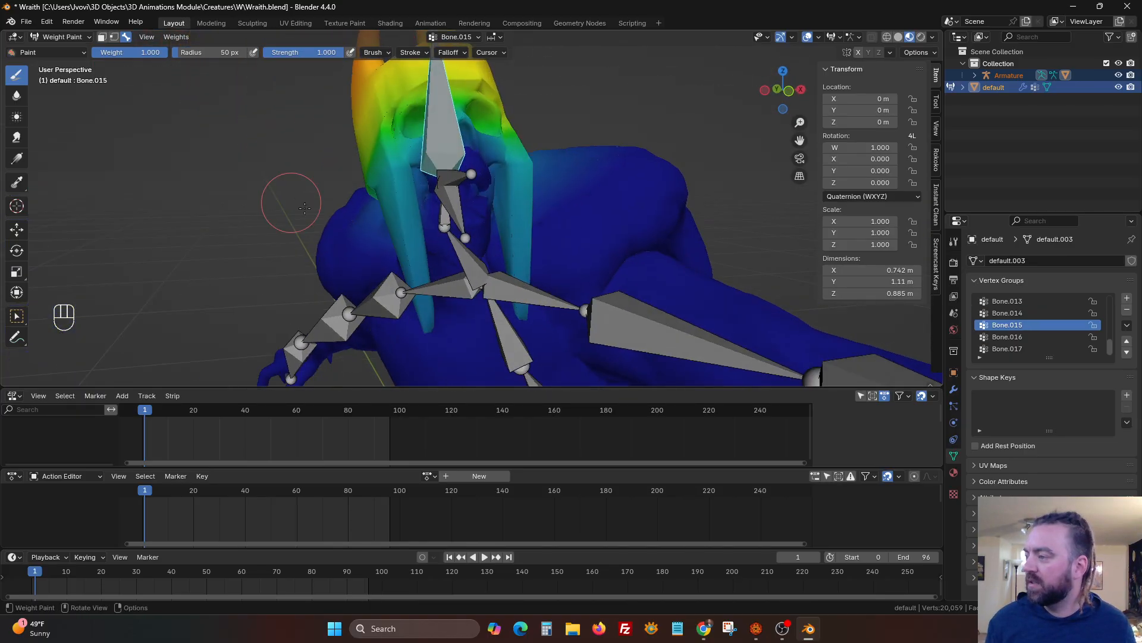
key(r)
right_click(479, 270)
Set the weight paint brush's falloff shape to Projected.
mouse_move(479, 270)
middle_down()
mouse_move(404, 248)
mouse_move(415, 209)
middle_up()
scroll(404, 248, up, 2)
click(376, 54)
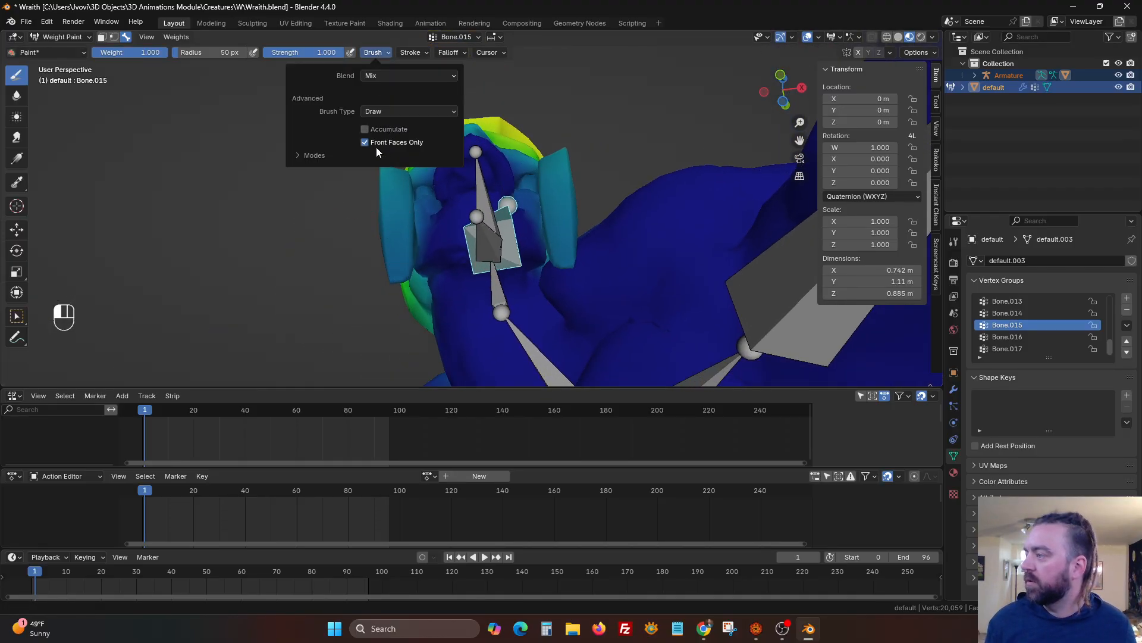
mouse_move(465, 53)
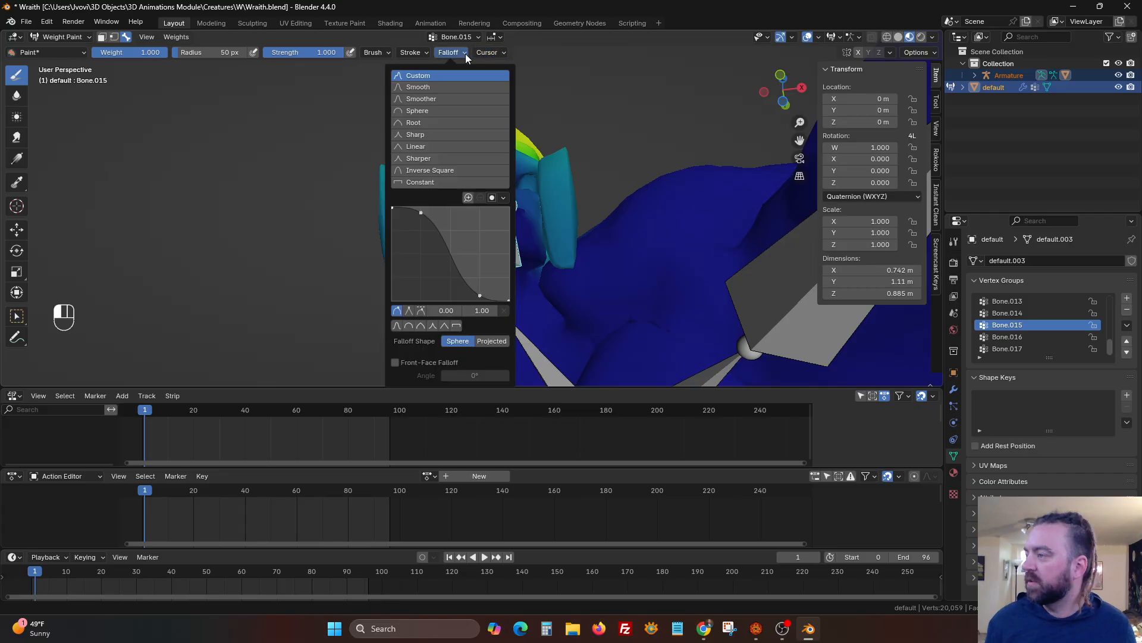
click(487, 344)
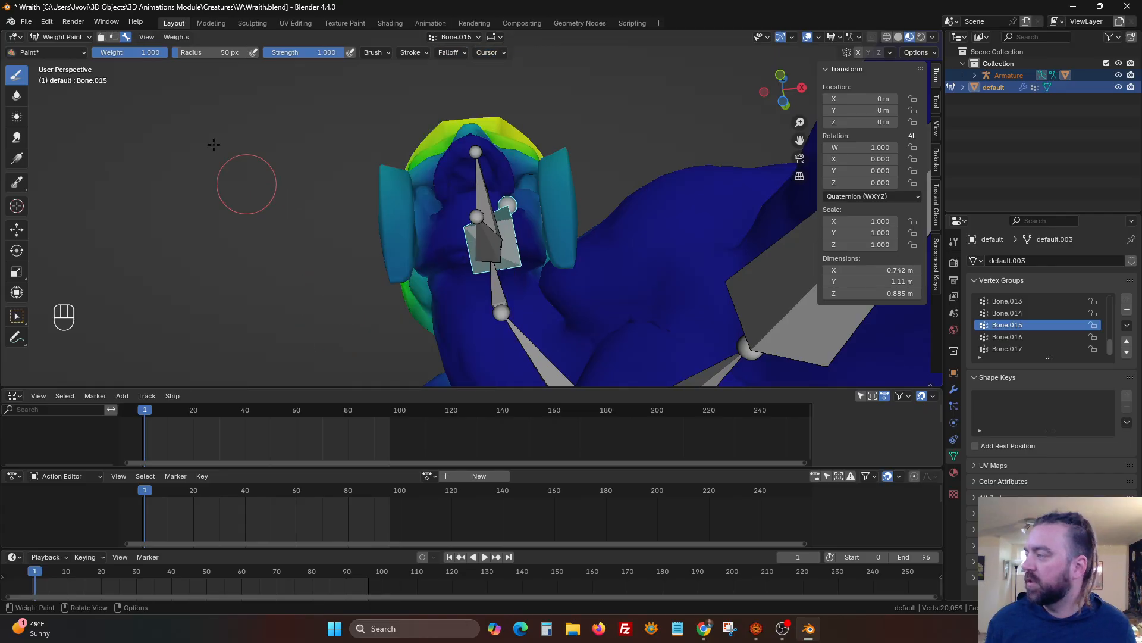
Set the brush weight to 0.369 and paint the head bone's (Bone.015) weight onto the hanging hood flaps.
drag(153, 53, 131, 53)
middle_drag(409, 288, 392, 282)
drag(402, 243, 396, 193)
mouse_move(397, 192)
middle_down()
mouse_move(468, 301)
mouse_move(510, 244)
mouse_move(454, 267)
mouse_move(437, 257)
middle_up()
Test-rotate the neck bone (Bone.014), check the head bone's weights around the hood, and clear the neck bone's rotation.
ctrl+click(436, 257)
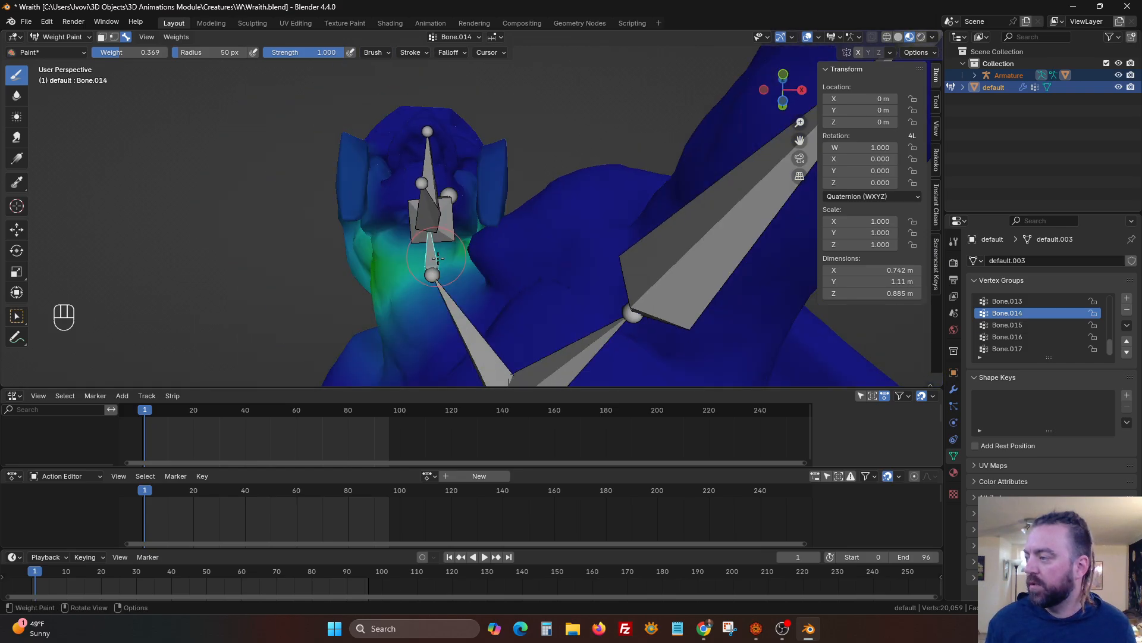
key(r)
click(482, 196)
middle_drag(481, 196, 468, 180)
mouse_move(381, 199)
middle_down()
mouse_move(399, 229)
mouse_move(428, 158)
mouse_move(443, 191)
middle_up()
ctrl+click(406, 228)
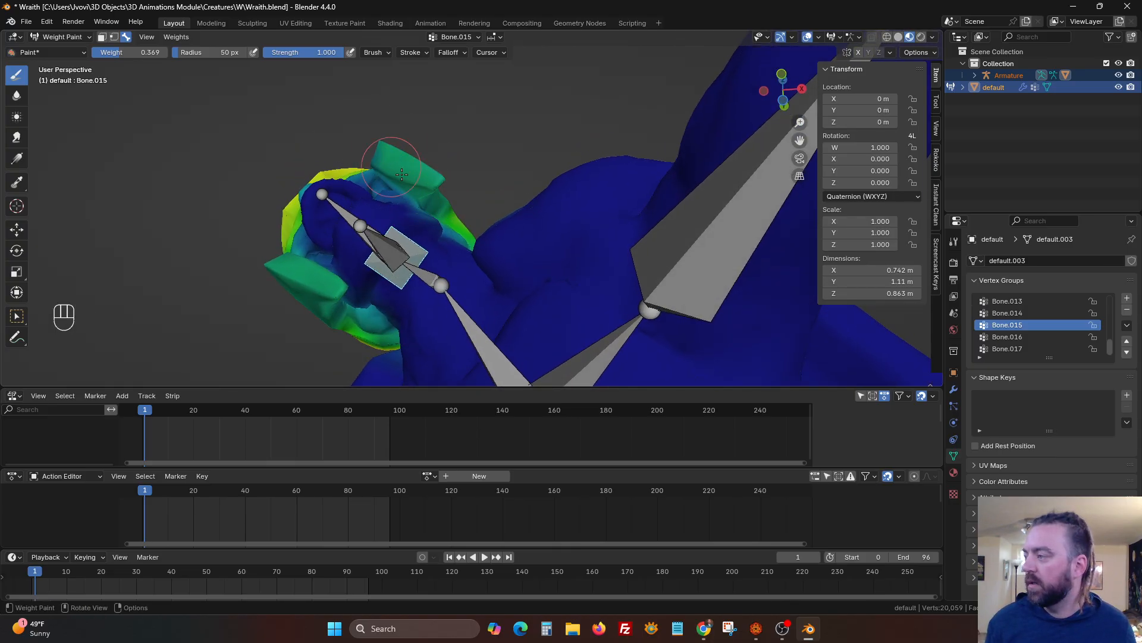
middle_drag(391, 154, 535, 191)
scroll(470, 197, up, 3)
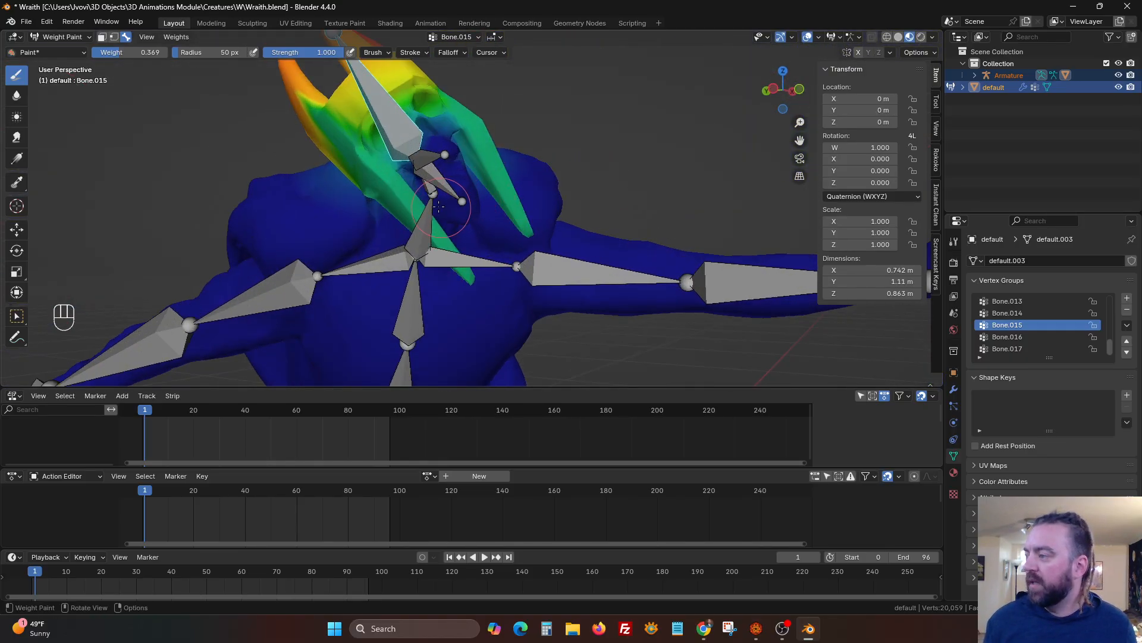
ctrl+click(441, 202)
ctrl+click(432, 191)
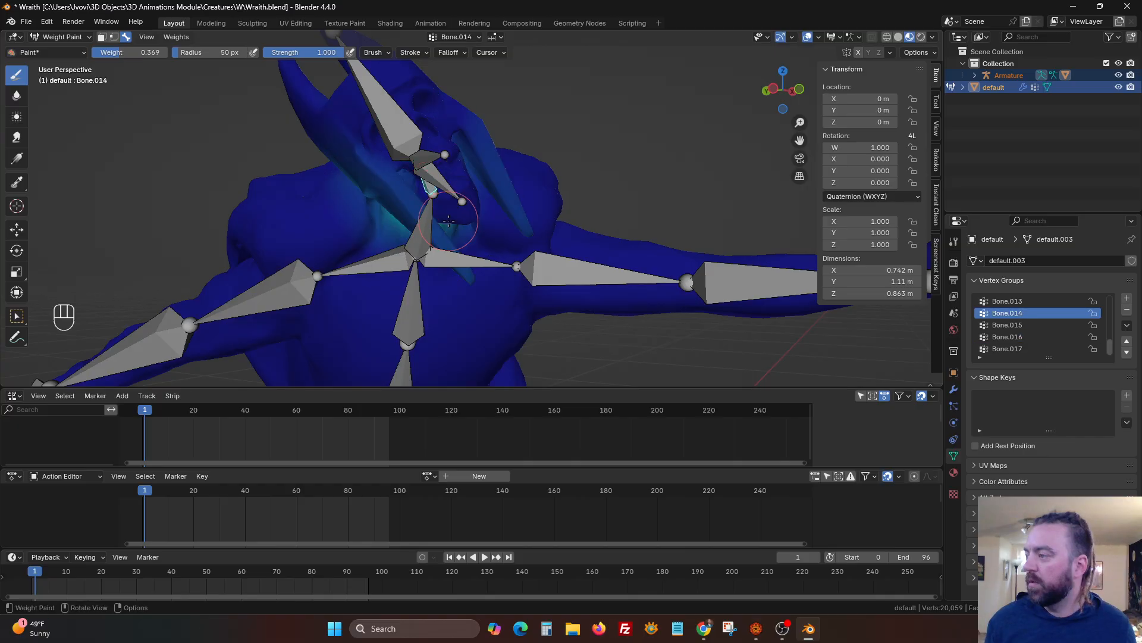
key(alt+r)
Select the jaw bone (Bone.016), set the brush weight to 0, and paint its influence off the hood flap beside the jaw.
middle_drag(459, 217, 482, 276)
ctrl+click(480, 195)
mouse_move(481, 198)
middle_down()
mouse_move(526, 213)
mouse_move(510, 207)
middle_up()
drag(116, 53, 169, 53)
middle_drag(351, 191, 438, 289)
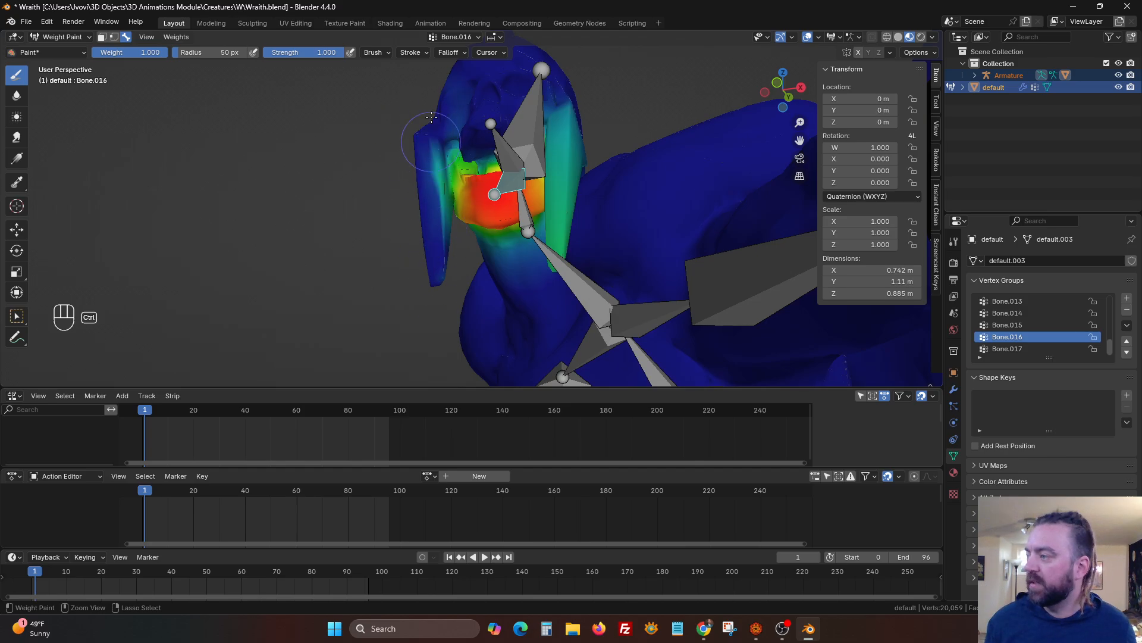
ctrl+right_click(435, 236)
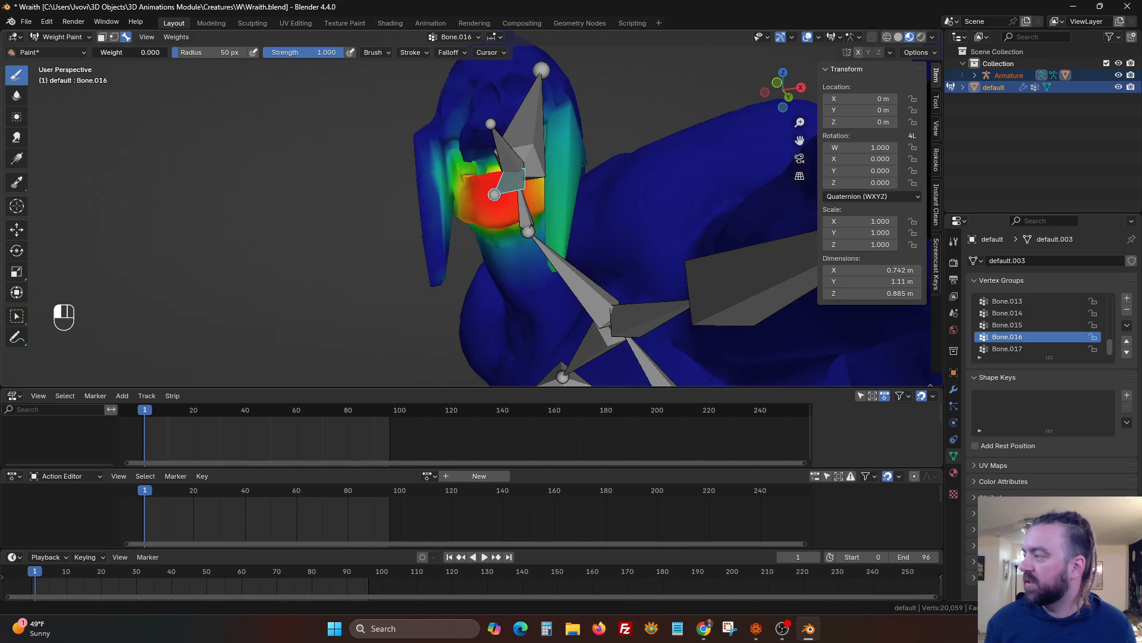
middle_drag(423, 209, 426, 224)
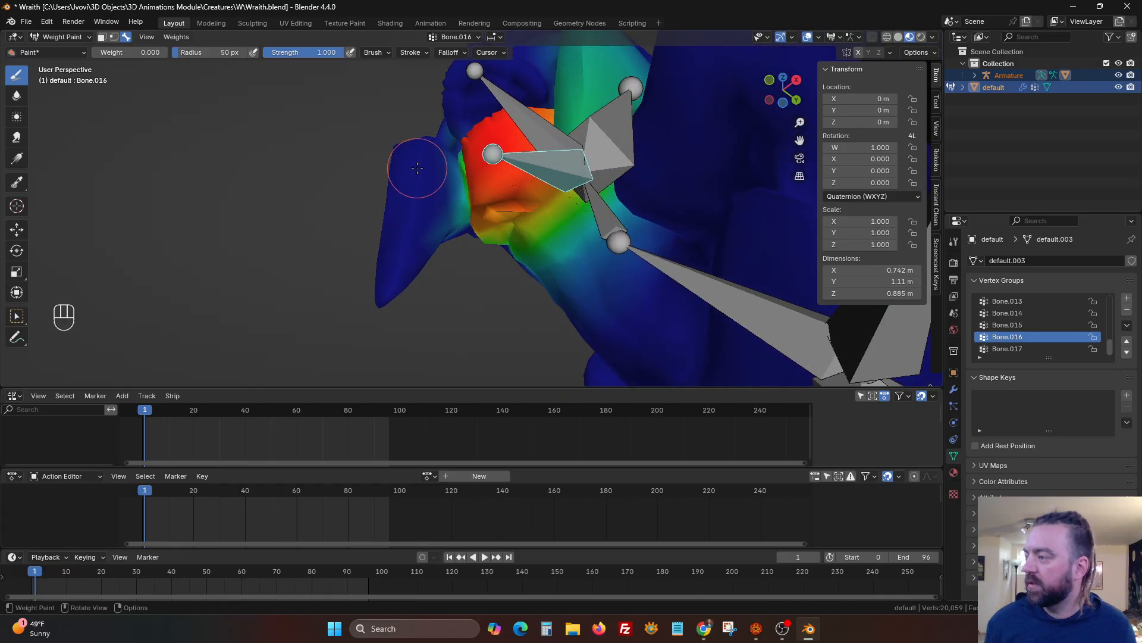
middle_drag(431, 212, 426, 253)
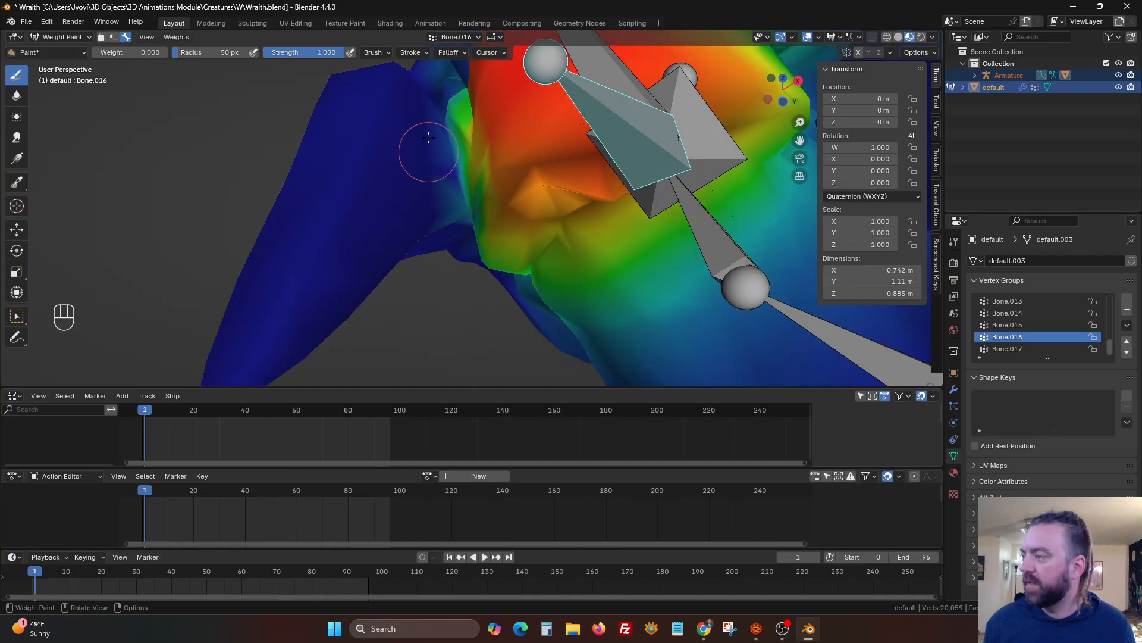
scroll(426, 152, down, 5)
mouse_move(380, 211)
middle_down()
mouse_move(391, 229)
mouse_move(414, 190)
mouse_move(389, 205)
mouse_move(518, 301)
mouse_move(357, 191)
mouse_move(477, 226)
mouse_move(417, 201)
middle_up()
middle_drag(410, 305, 453, 259)
middle_drag(512, 291, 504, 229)
Rotate the neck bone (Bone.014) by about -38.5° to expose the underside of the head.
alt+click(613, 327)
key(r)
click(638, 180)
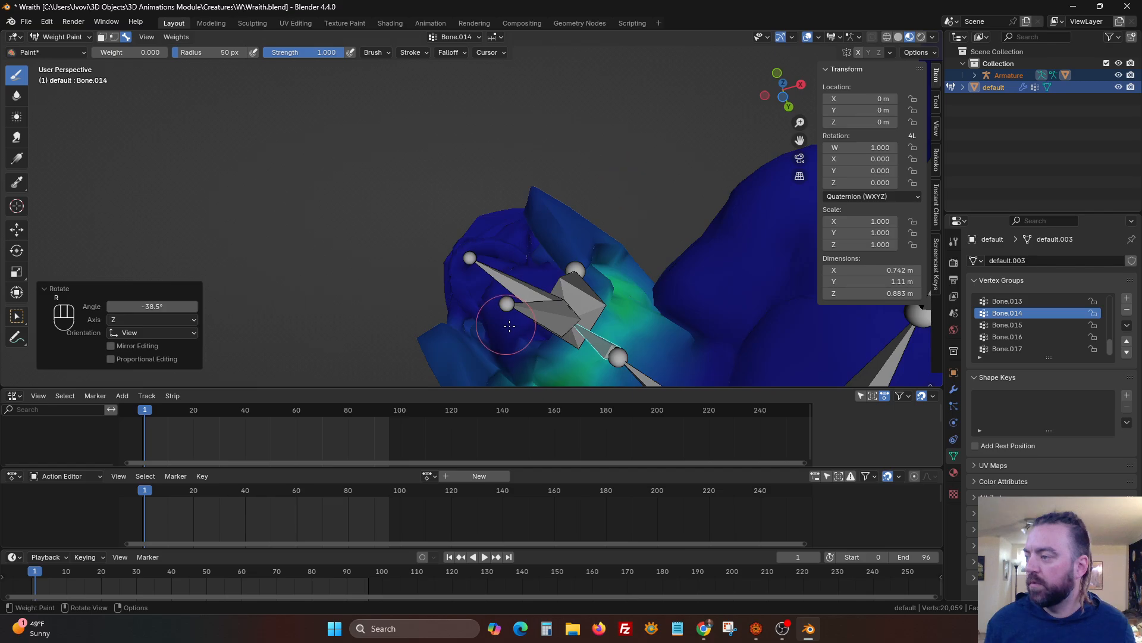
Erase the remaining jaw bone (Bone.016) weight from both hood flaps with the zero-weight brush.
alt+click(542, 317)
middle_drag(570, 308, 597, 316)
middle_drag(611, 302, 615, 283)
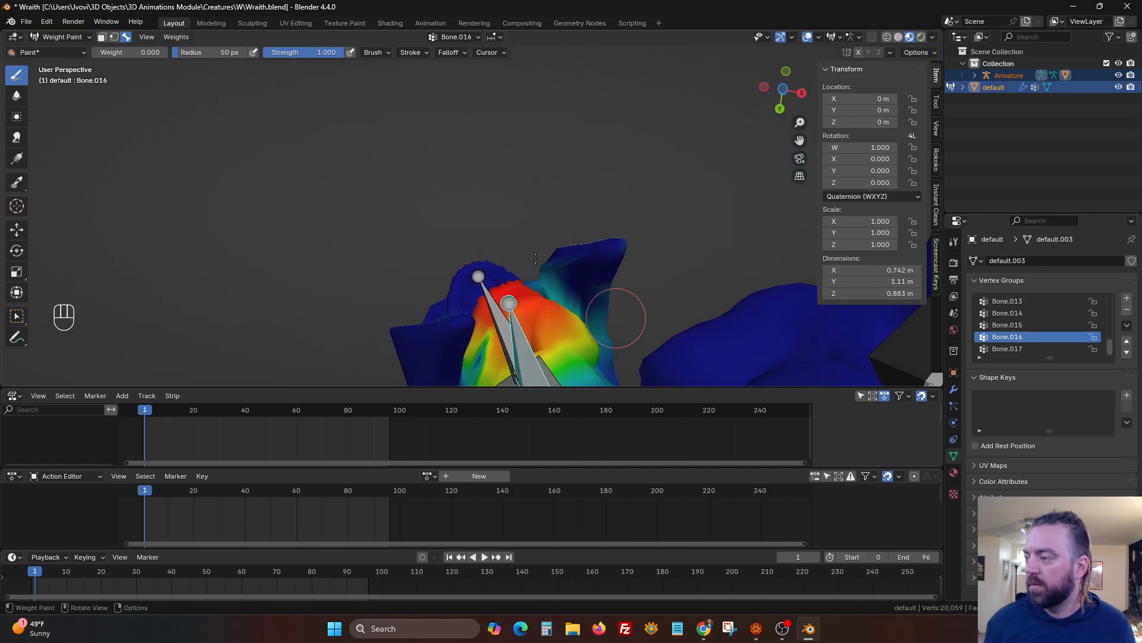
middle_drag(597, 294, 619, 328)
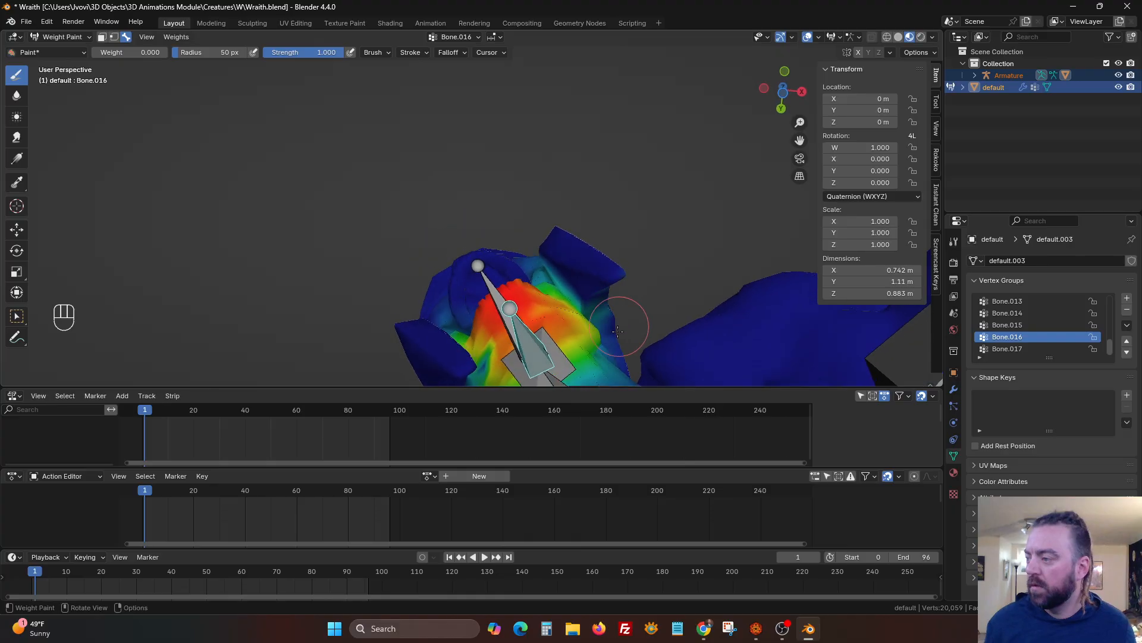
middle_drag(578, 250, 535, 117)
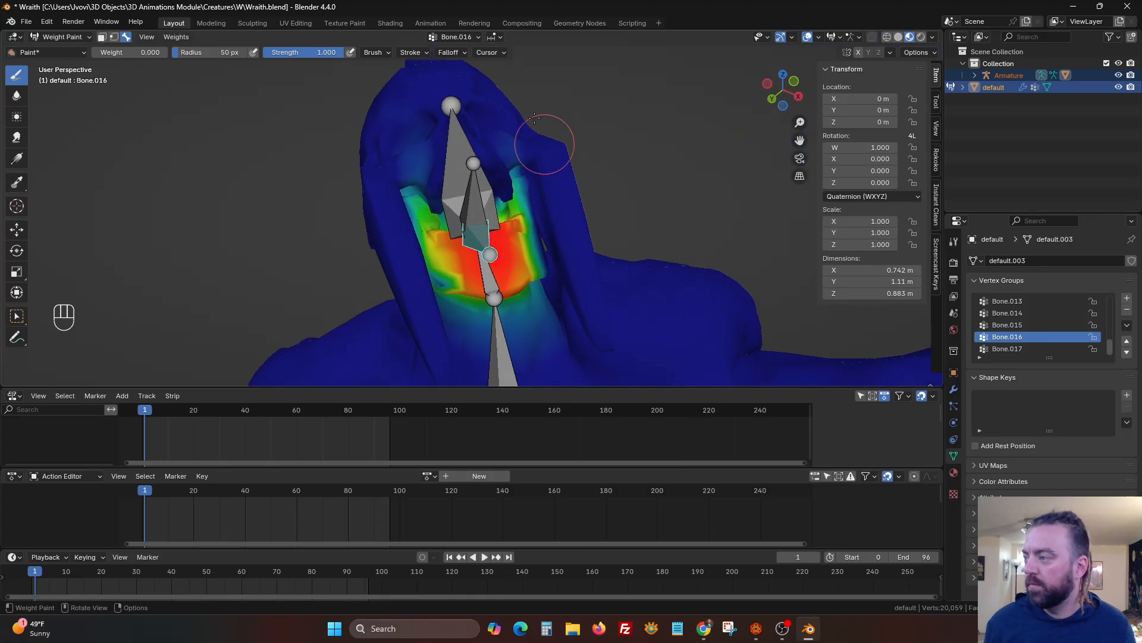
middle_drag(570, 186, 546, 223)
Test-rotate the upper face bone (Bone.017) and the jaw bone (Bone.016) to check how the skull and hood deform.
alt+click(481, 188)
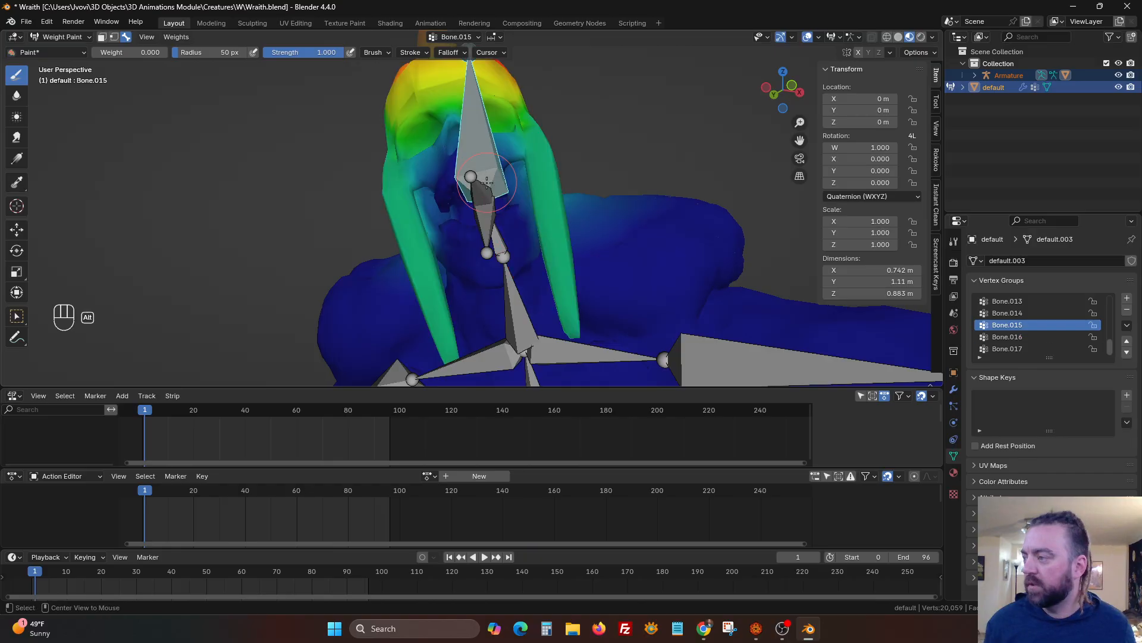
alt+click(481, 188)
middle_drag(481, 188, 564, 186)
key(r)
click(571, 176)
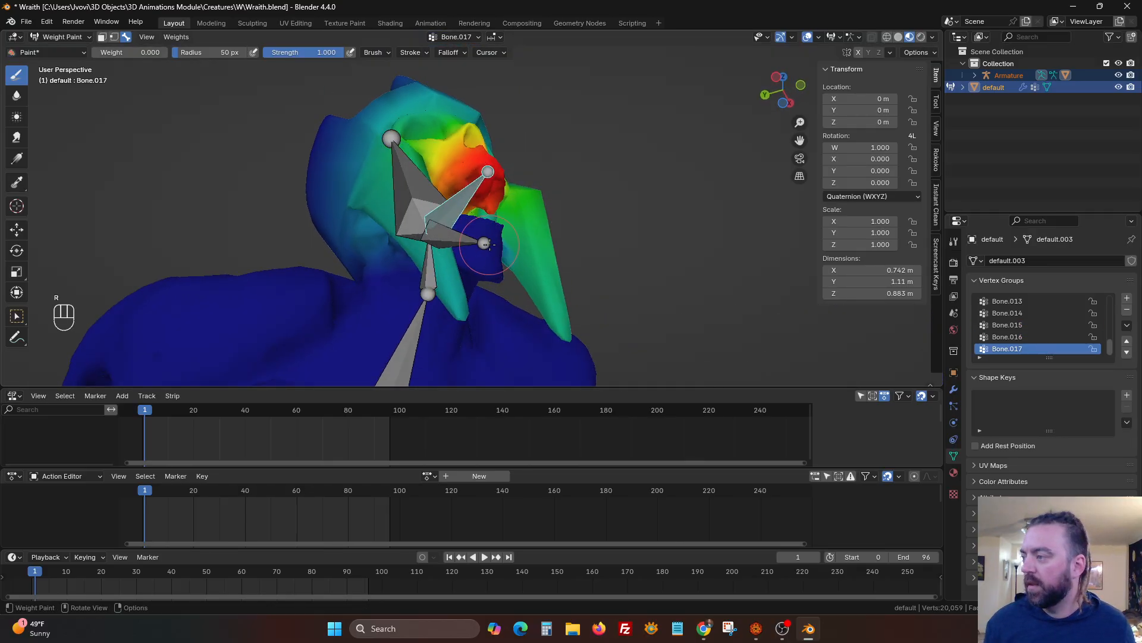
alt+click(486, 242)
key(r)
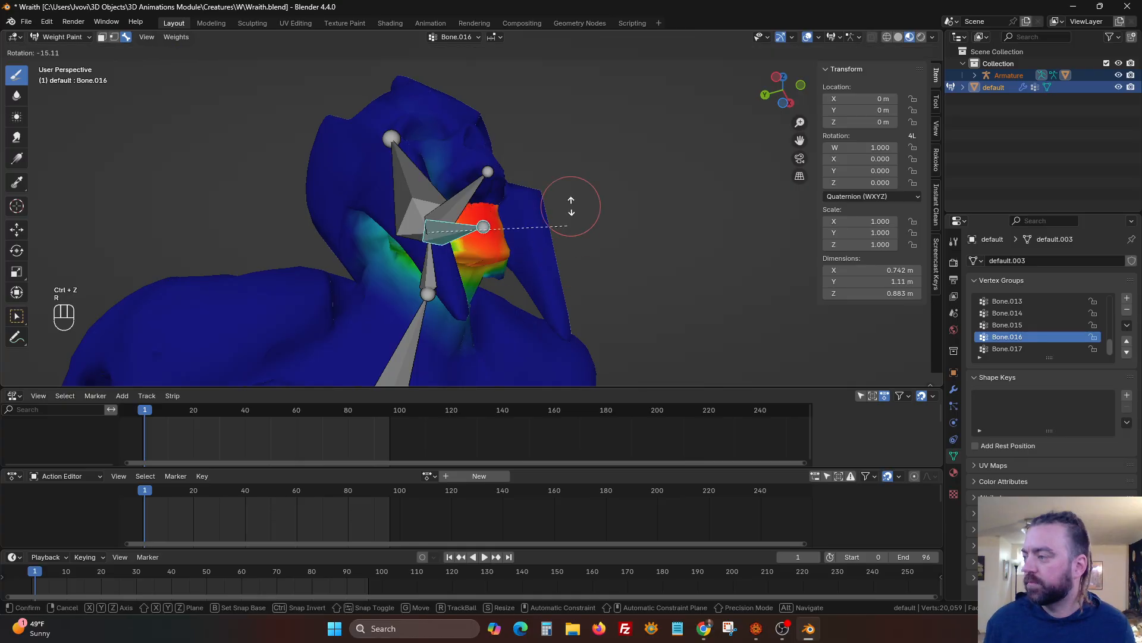
click(534, 238)
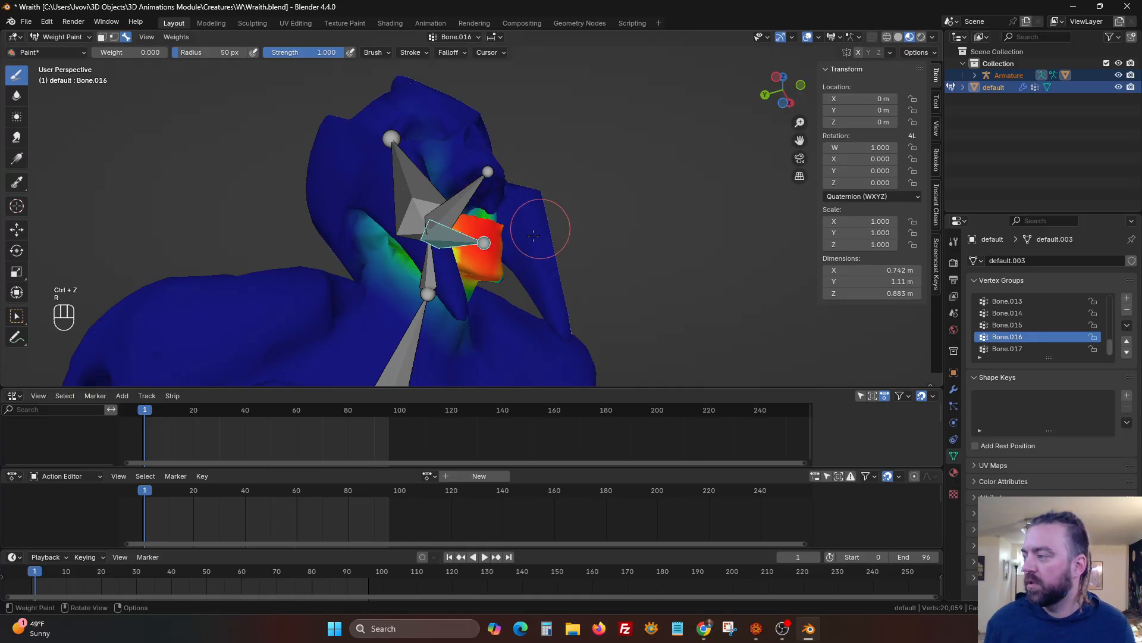
alt+click(486, 172)
key(r)
right_click(533, 197)
Erase the upper face bone's (Bone.017) weight from the hood flaps and hood sides with the zero-weight brush.
mouse_move(532, 197)
middle_down()
mouse_move(513, 184)
mouse_move(536, 228)
middle_up()
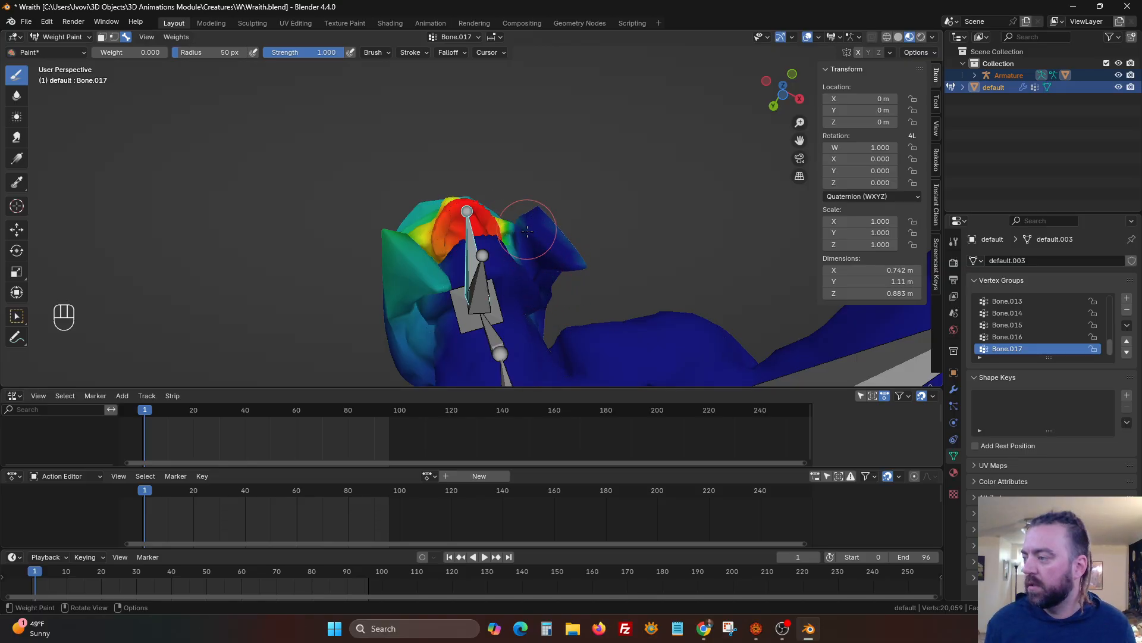
middle_drag(558, 229, 457, 306)
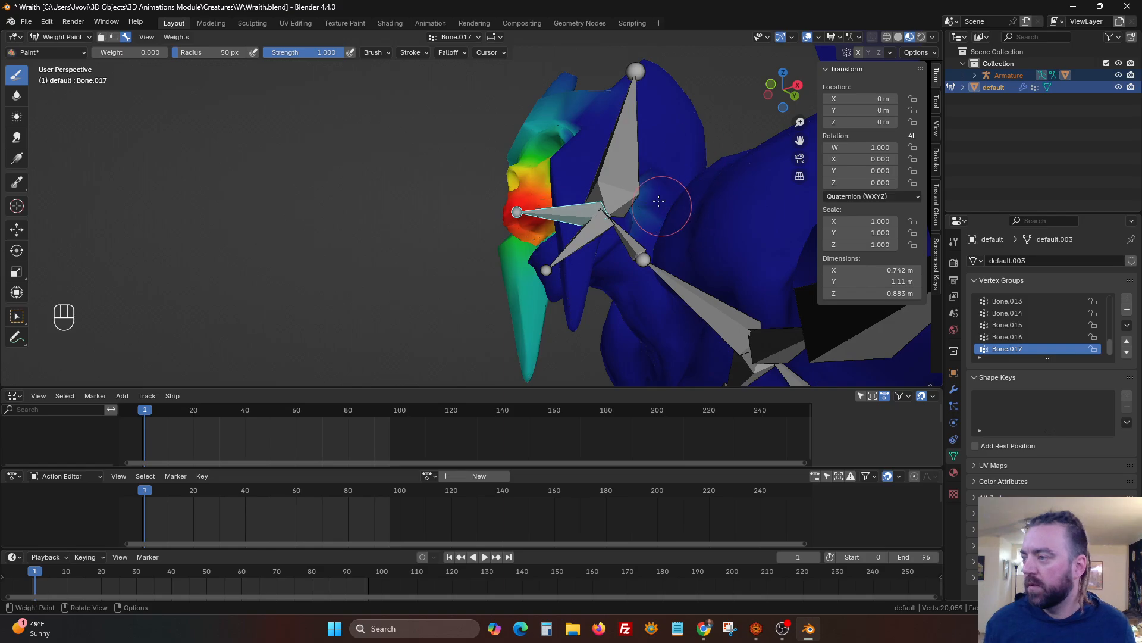
mouse_move(666, 197)
middle_down()
mouse_move(658, 221)
mouse_move(666, 180)
middle_up()
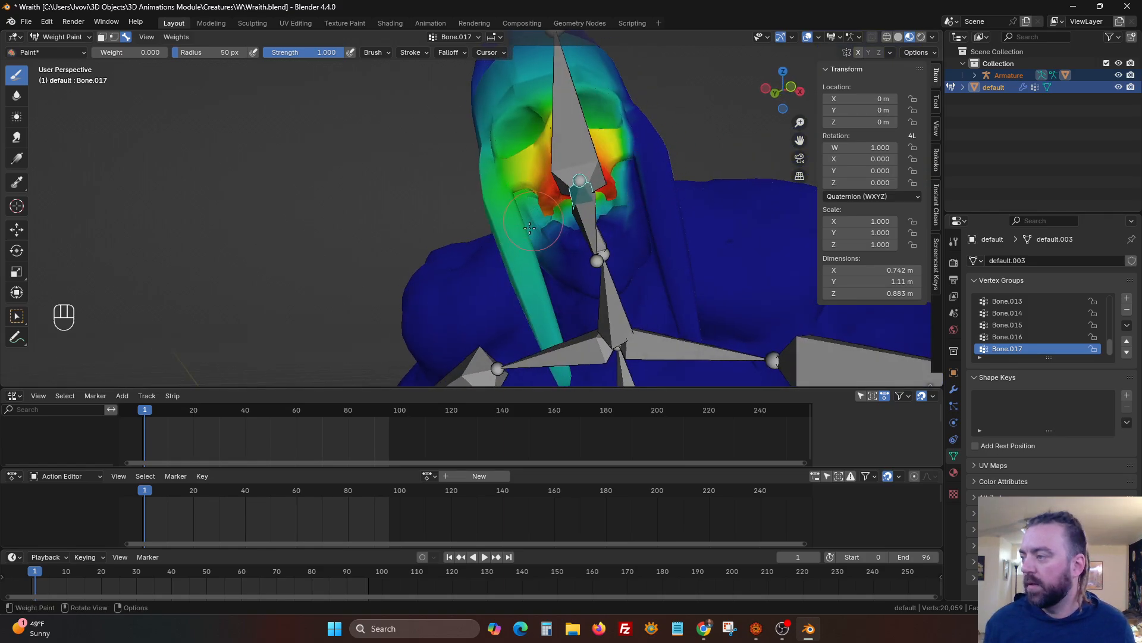
middle_drag(522, 237, 561, 272)
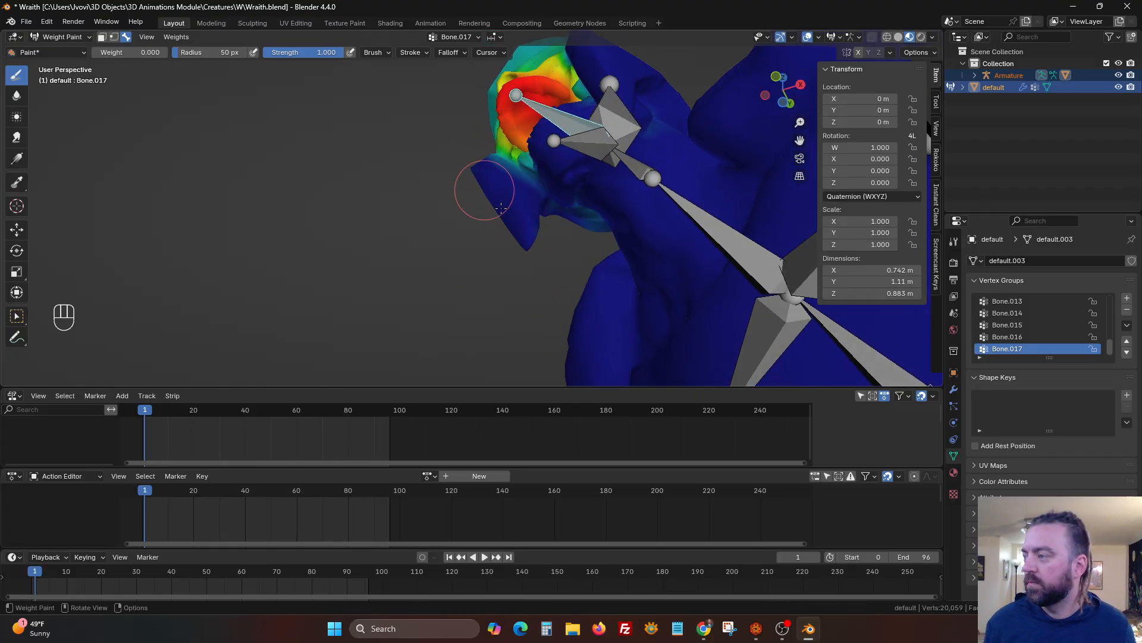
middle_drag(465, 200, 619, 229)
shift+middle_drag(491, 228, 505, 283)
middle_drag(505, 283, 406, 253)
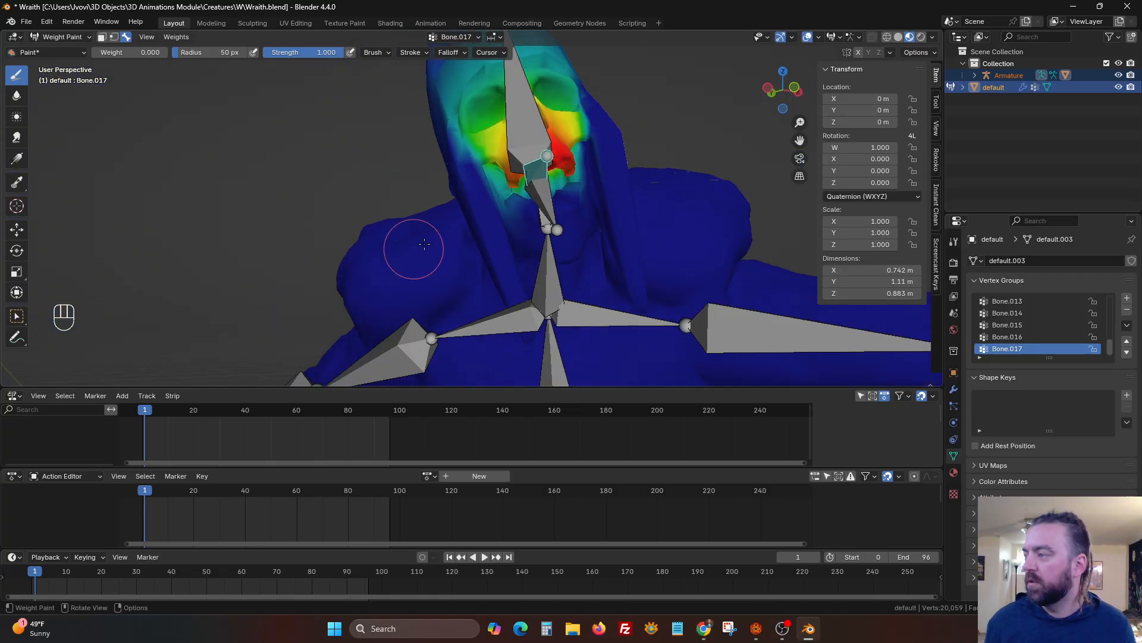
middle_drag(457, 168, 336, 135)
middle_drag(429, 195, 193, 101)
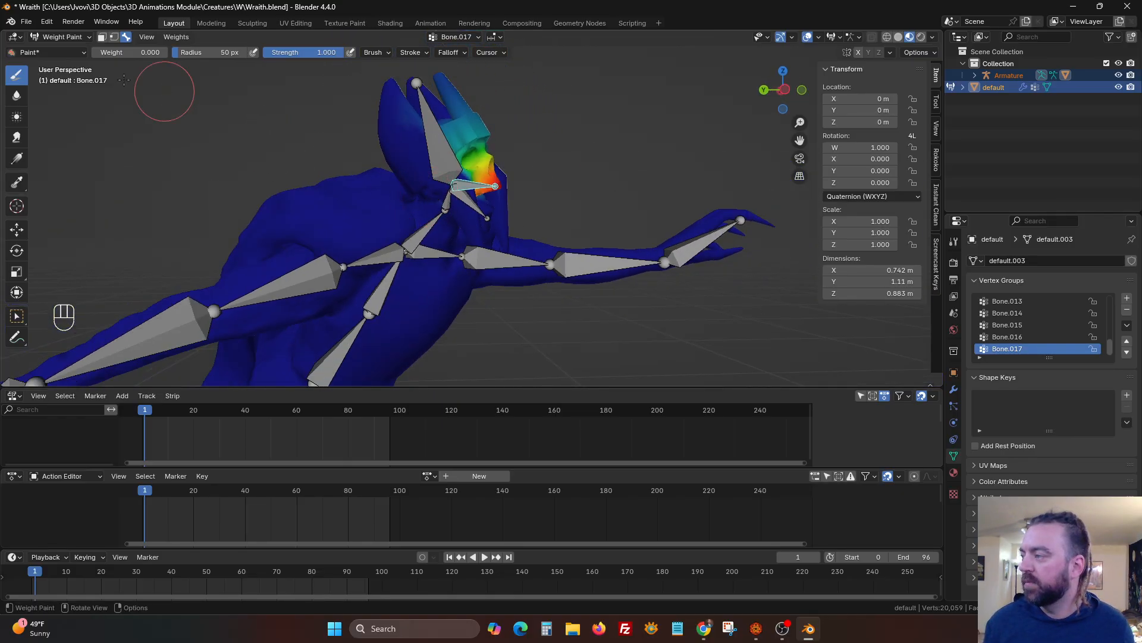
Test-rotate the upper face bone (Bone.017) from the side to check the deformation, cancelling each rotation.
scroll(383, 127, up, 4)
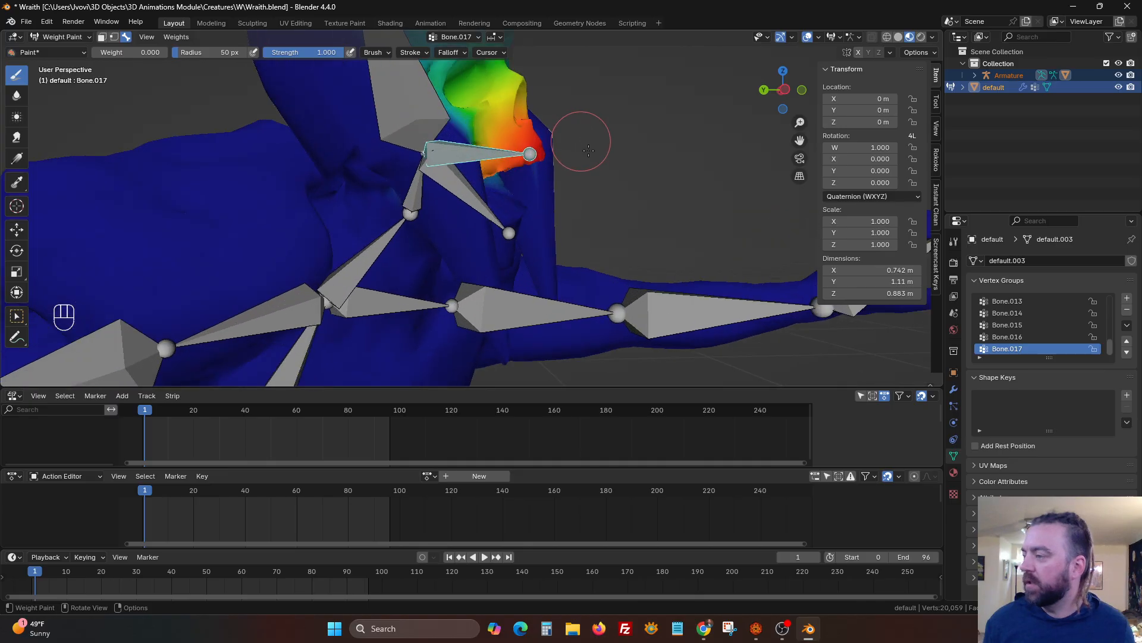
key(r)
right_click(607, 166)
mouse_move(596, 138)
shift+middle_down()
mouse_move(581, 207)
mouse_move(580, 161)
mouse_move(611, 150)
mouse_move(598, 157)
mouse_move(601, 217)
mouse_move(510, 201)
shift+middle_up()
scroll(594, 178, down, 3)
key(r)
right_click(569, 177)
key(r)
right_click(566, 212)
Set the brush weight to 0.331 and paint Bone.017's weight over the hood's upper part and crown spikes.
middle_drag(411, 145, 307, 105)
drag(149, 54, 163, 54)
scroll(452, 133, down, 2)
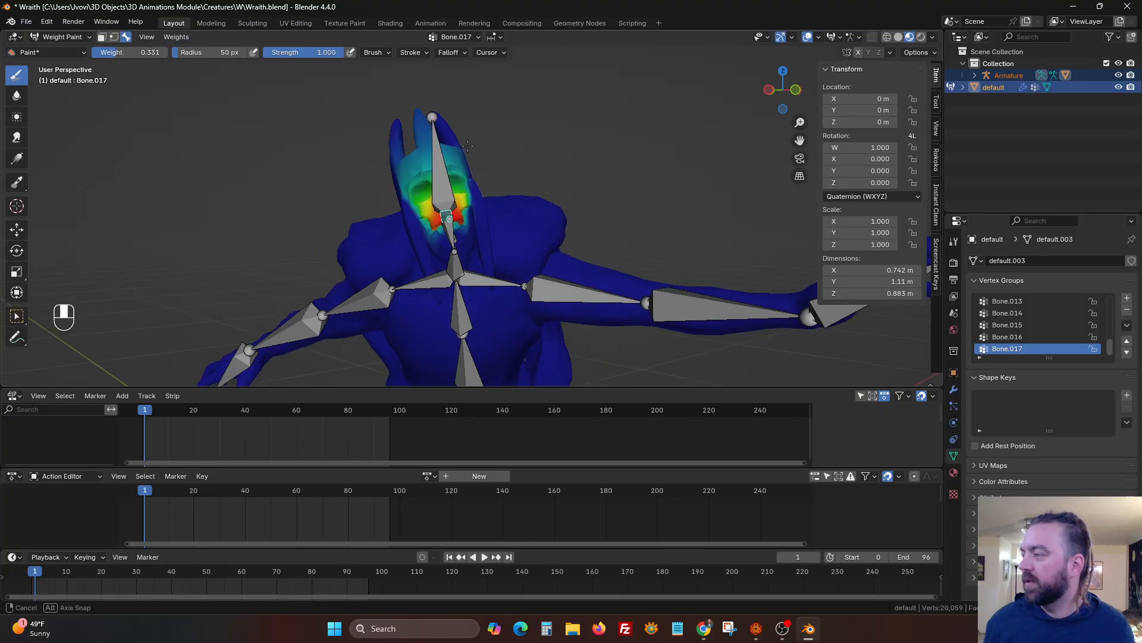
middle_drag(465, 142, 469, 155)
drag(350, 139, 452, 112)
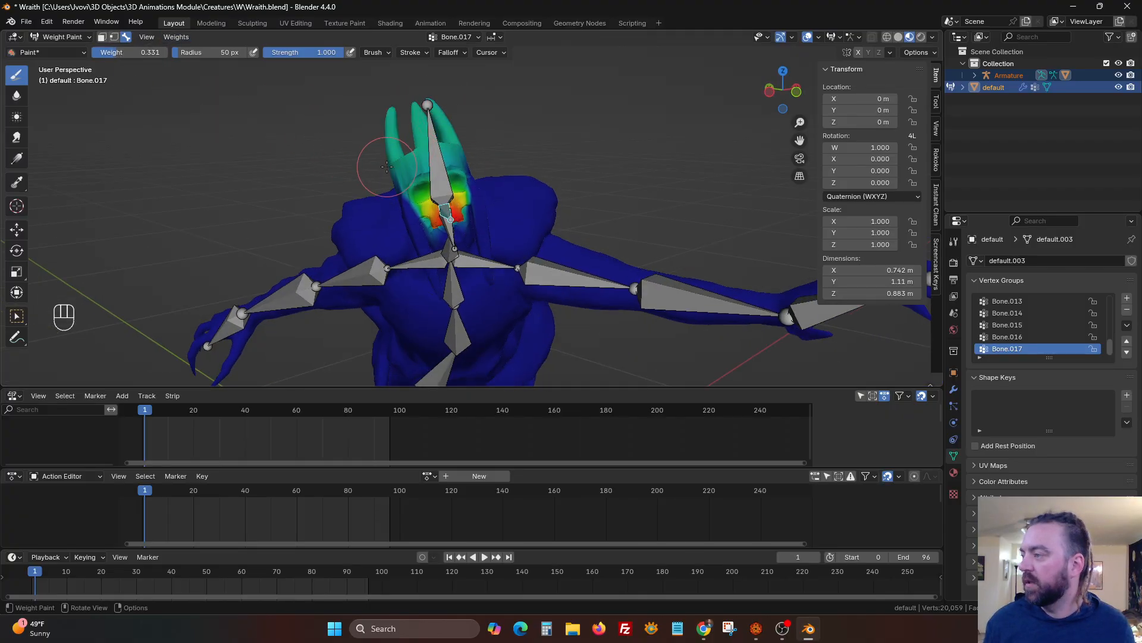
Test-rotate Bone.017 around the global X axis to check the face and hood movement, cancelling the rotation.
key(r)
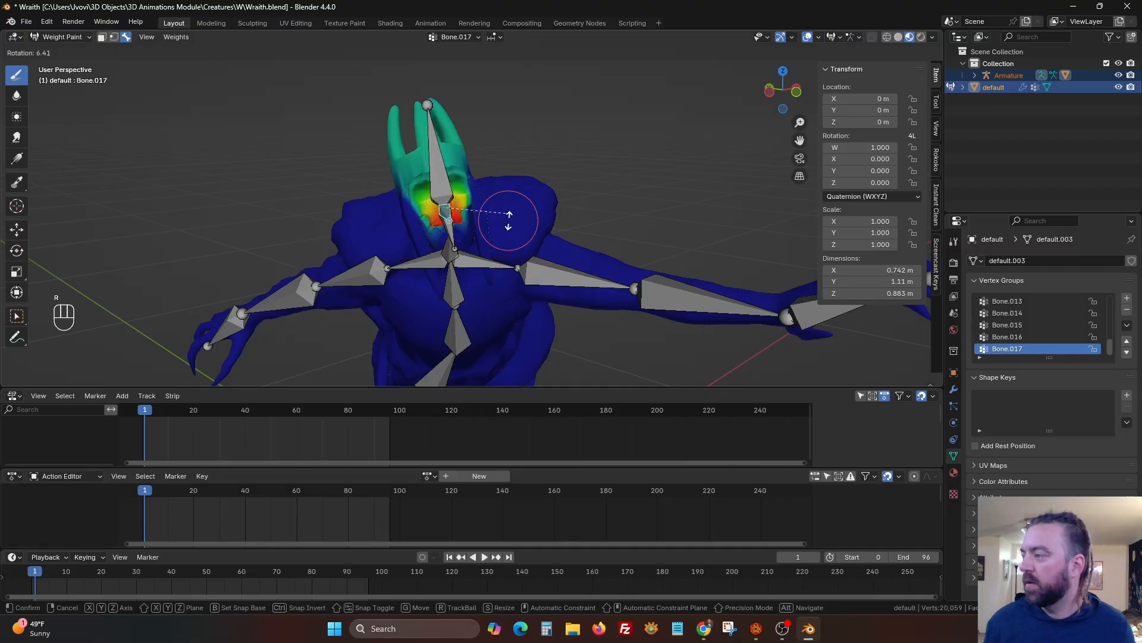
key(x)
right_click(510, 238)
scroll(448, 217, up, 4)
middle_drag(448, 217, 529, 200)
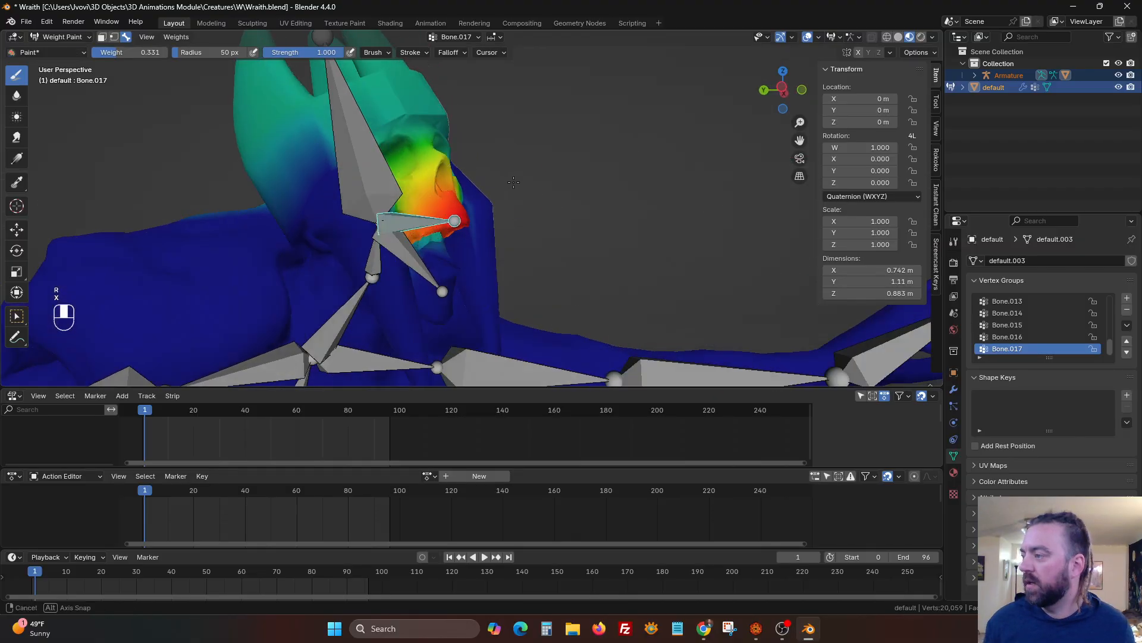
key(r)
key(x)
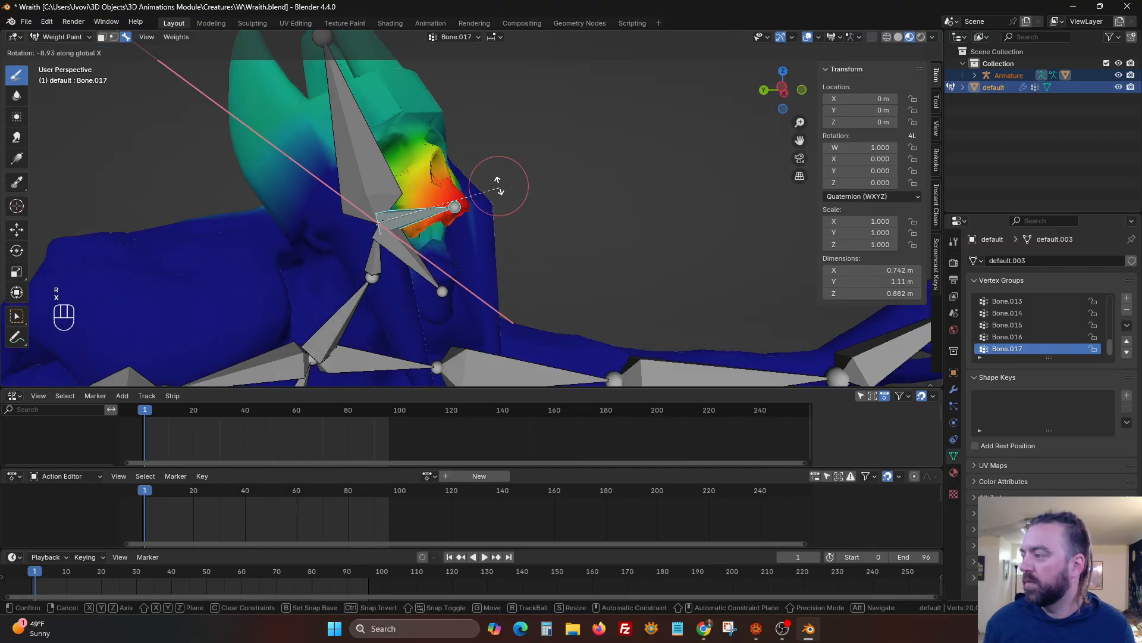
right_click(500, 188)
Set the brush's falloff shape to Sphere and raise its weight to 1.000.
middle_drag(493, 185, 436, 72)
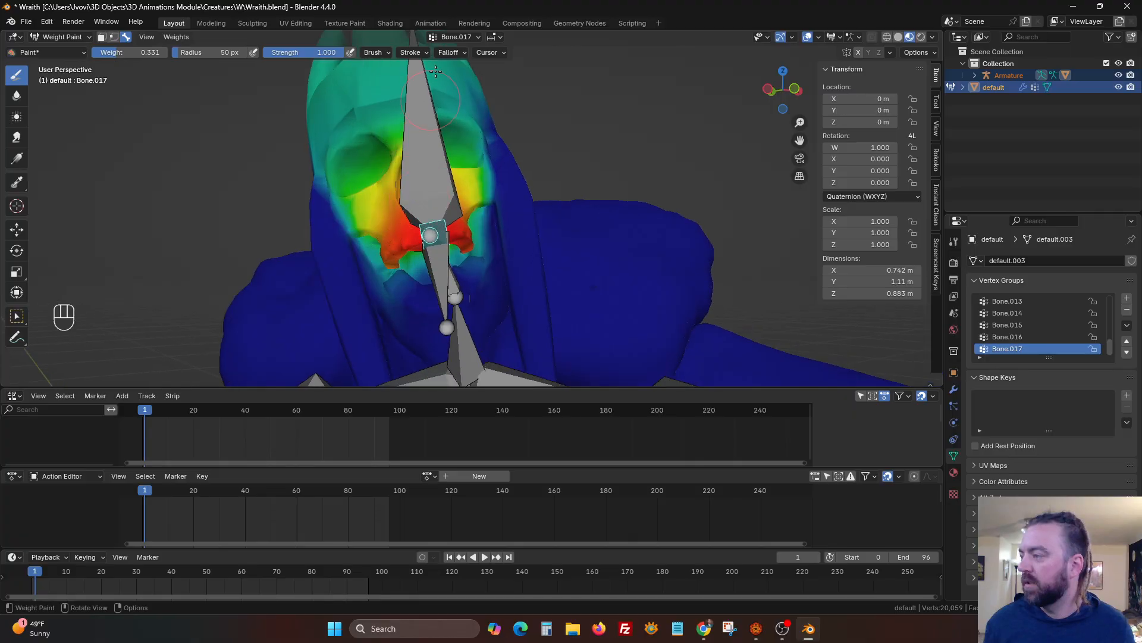
click(442, 51)
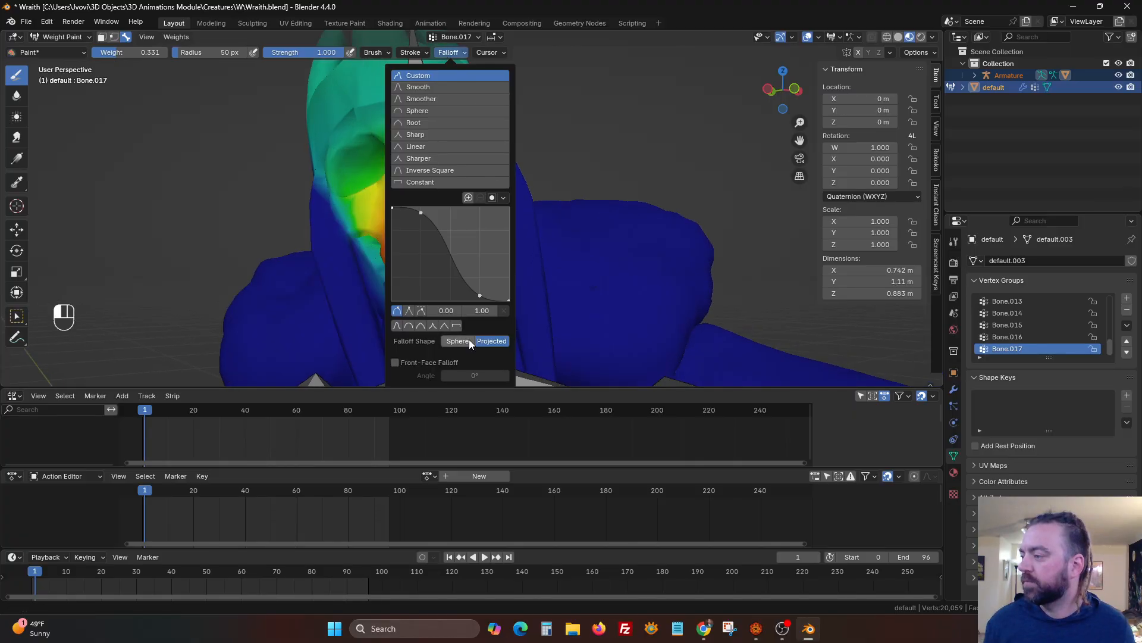
mouse_move(373, 53)
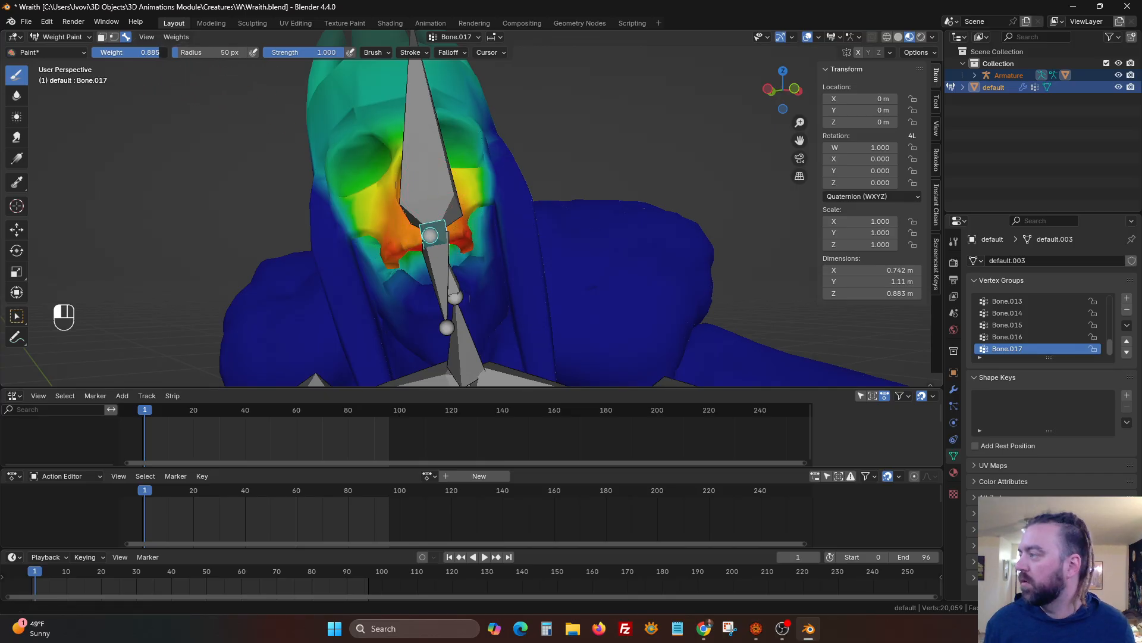
Paint Bone.017's weight at 1.000 over the skull's cheeks, nose and both eye sockets.
mouse_move(420, 193)
mouse_down()
mouse_move(421, 182)
mouse_move(474, 191)
mouse_up()
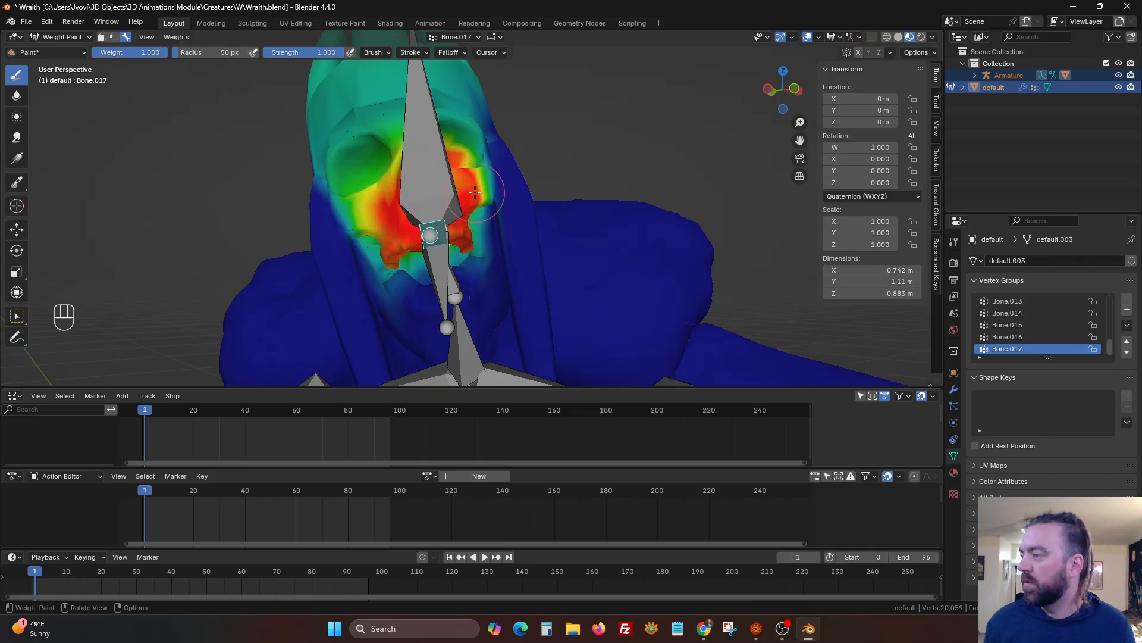
mouse_move(436, 128)
mouse_down()
mouse_move(364, 141)
mouse_move(342, 208)
mouse_move(337, 173)
mouse_move(372, 152)
mouse_up()
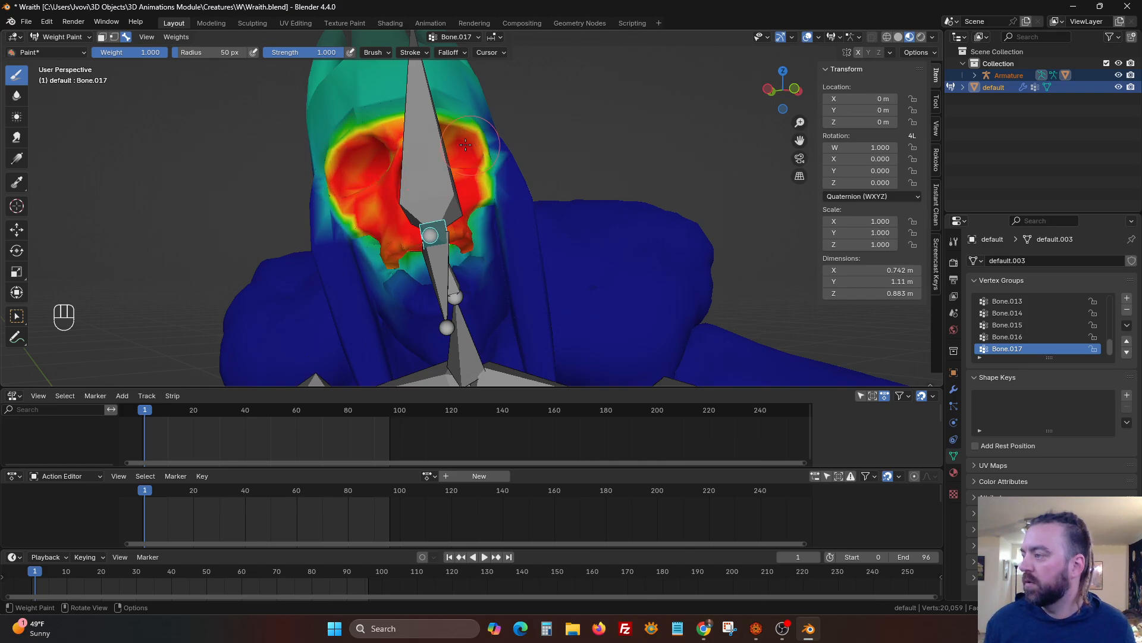
mouse_move(438, 226)
middle_down()
mouse_move(418, 189)
mouse_move(375, 171)
middle_up()
scroll(418, 189, up, 2)
drag(377, 205, 387, 137)
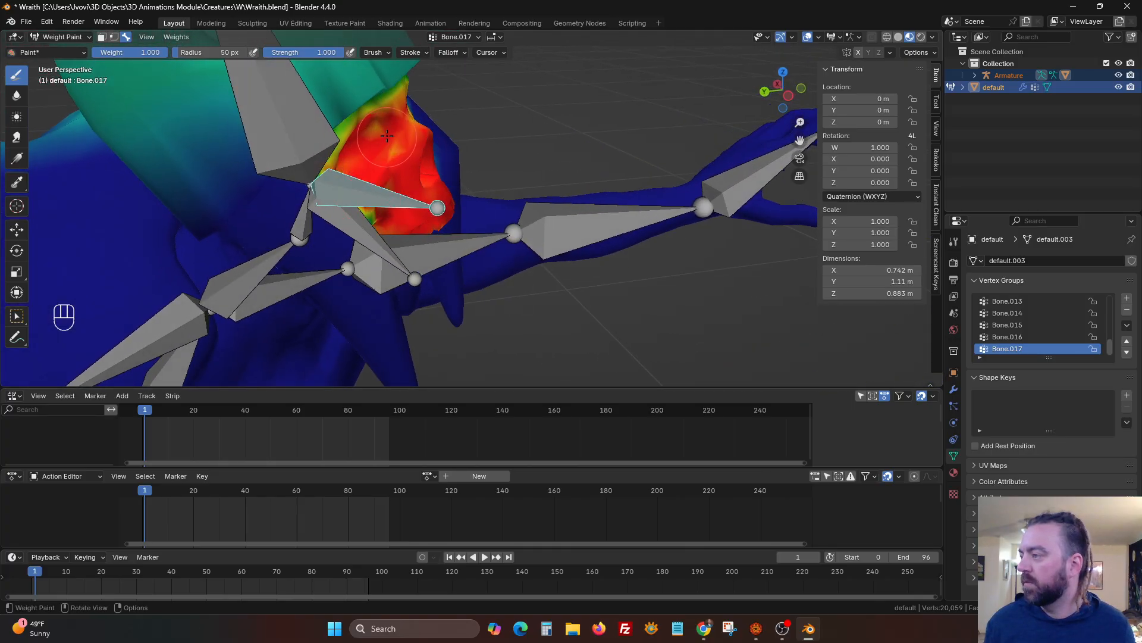
Fill the weak areas on both sides of the skull face with Bone.017 weight at 1.000.
middle_drag(375, 150, 474, 154)
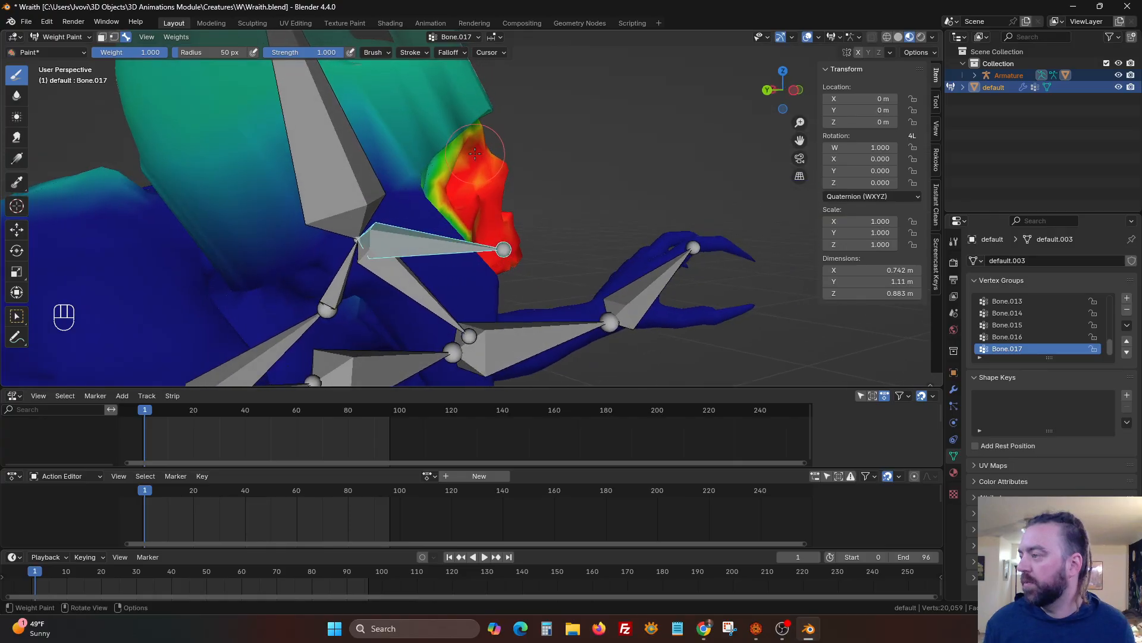
drag(440, 178, 455, 153)
middle_drag(466, 156, 370, 158)
middle_drag(553, 133, 480, 133)
drag(548, 153, 563, 148)
middle_drag(565, 149, 503, 199)
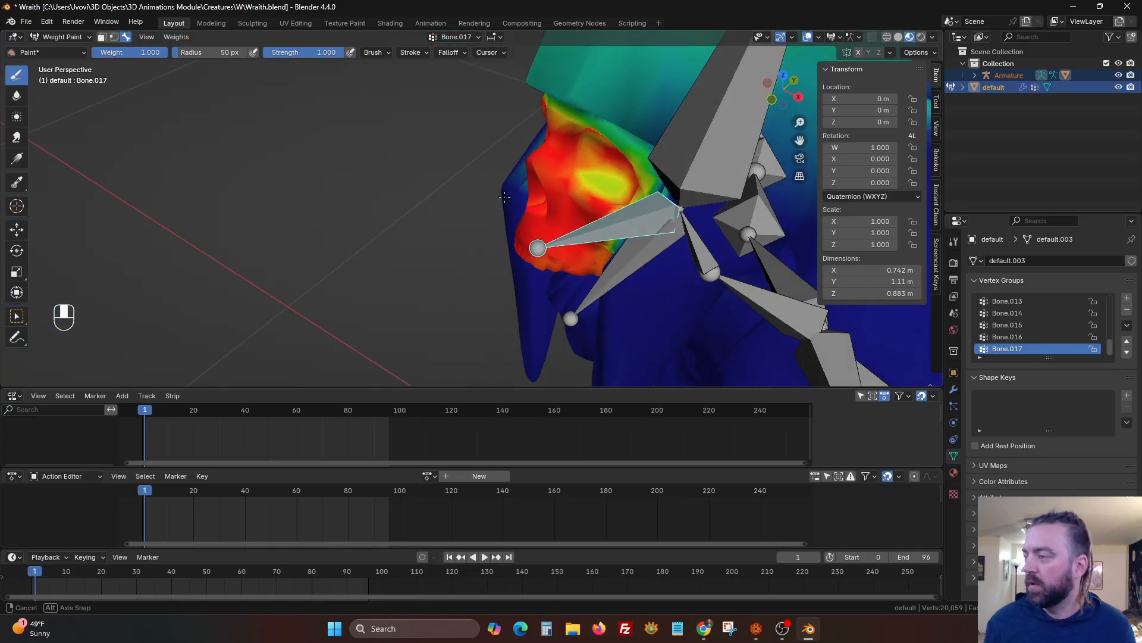
mouse_move(602, 184)
mouse_down()
mouse_move(595, 156)
mouse_move(637, 169)
mouse_up()
middle_drag(597, 188, 563, 171)
mouse_move(584, 183)
mouse_down()
mouse_move(576, 206)
mouse_move(622, 196)
mouse_up()
drag(650, 156, 610, 146)
Test-rotate Bone.017 around the X axis, cancel the rotation, and paint more weight along the lower edge of the cheek.
mouse_move(584, 148)
middle_down()
mouse_move(585, 235)
mouse_move(508, 149)
mouse_move(488, 153)
middle_up()
key(r)
key(x)
right_click(584, 239)
scroll(490, 161, up, 4)
mouse_move(524, 238)
shift+middle_down()
mouse_move(455, 140)
mouse_move(479, 190)
mouse_move(517, 212)
shift+middle_up()
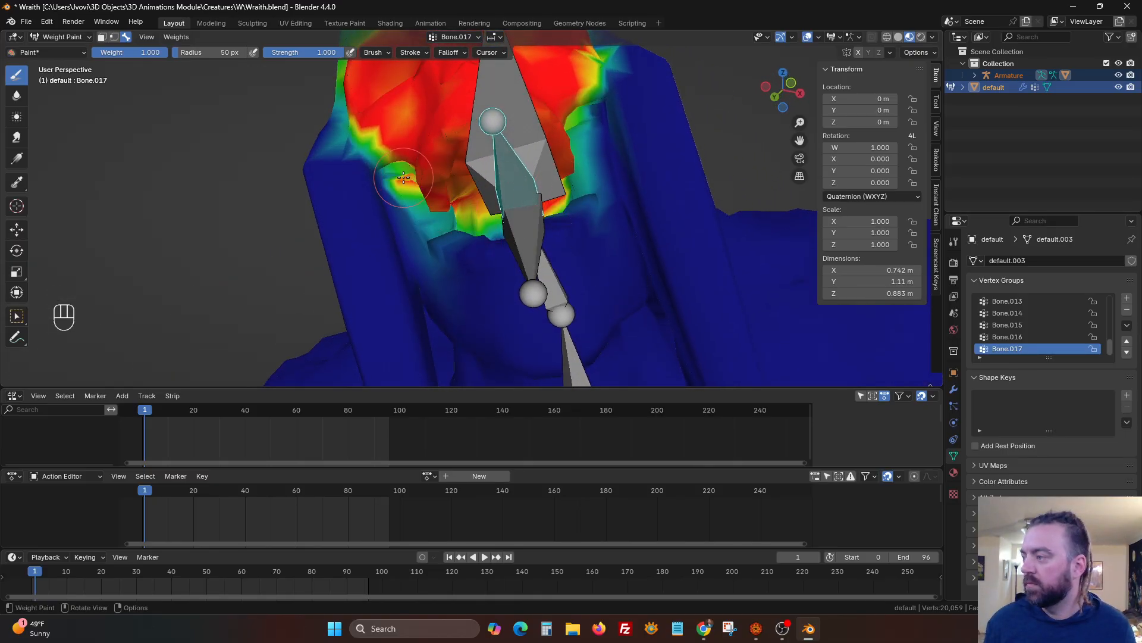
drag(404, 178, 445, 202)
Select the jaw bone (Bone.016) and paint its weight at 1.000 over the chin, jaw sides and jaw underside.
alt+click(523, 238)
mouse_move(566, 239)
middle_down()
mouse_move(591, 237)
mouse_move(554, 243)
middle_up()
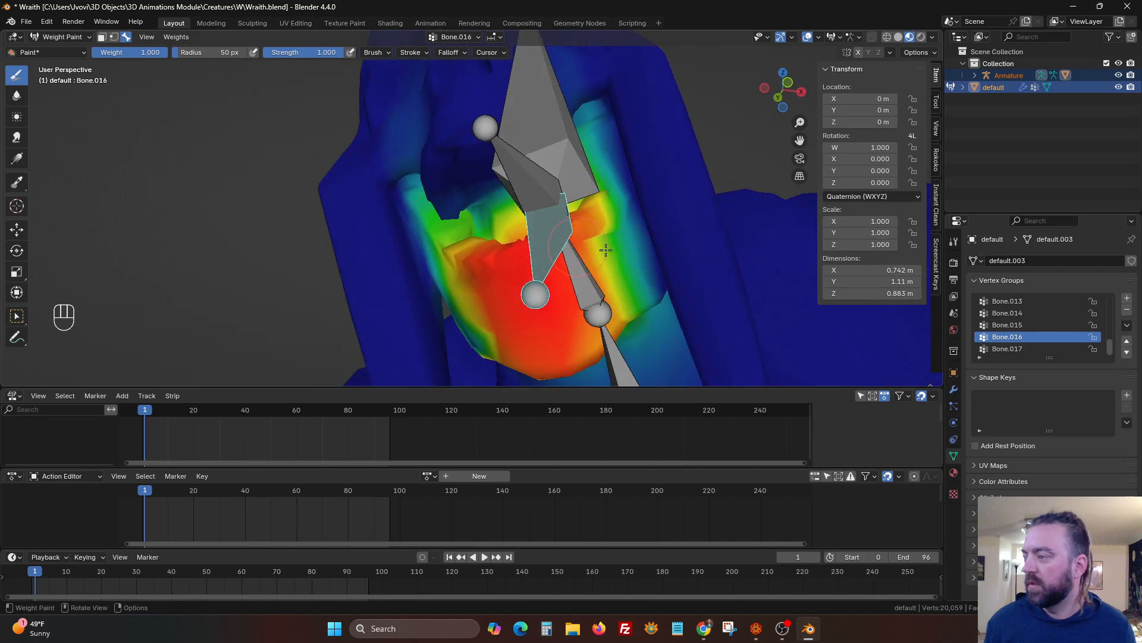
mouse_move(631, 263)
mouse_down()
mouse_move(658, 282)
mouse_move(605, 135)
mouse_up()
drag(502, 235, 589, 189)
mouse_move(471, 234)
mouse_down()
mouse_move(426, 200)
mouse_move(436, 277)
mouse_move(485, 301)
mouse_up()
mouse_move(492, 294)
middle_down()
mouse_move(507, 236)
mouse_move(493, 290)
middle_up()
drag(493, 290, 451, 238)
drag(496, 297, 637, 192)
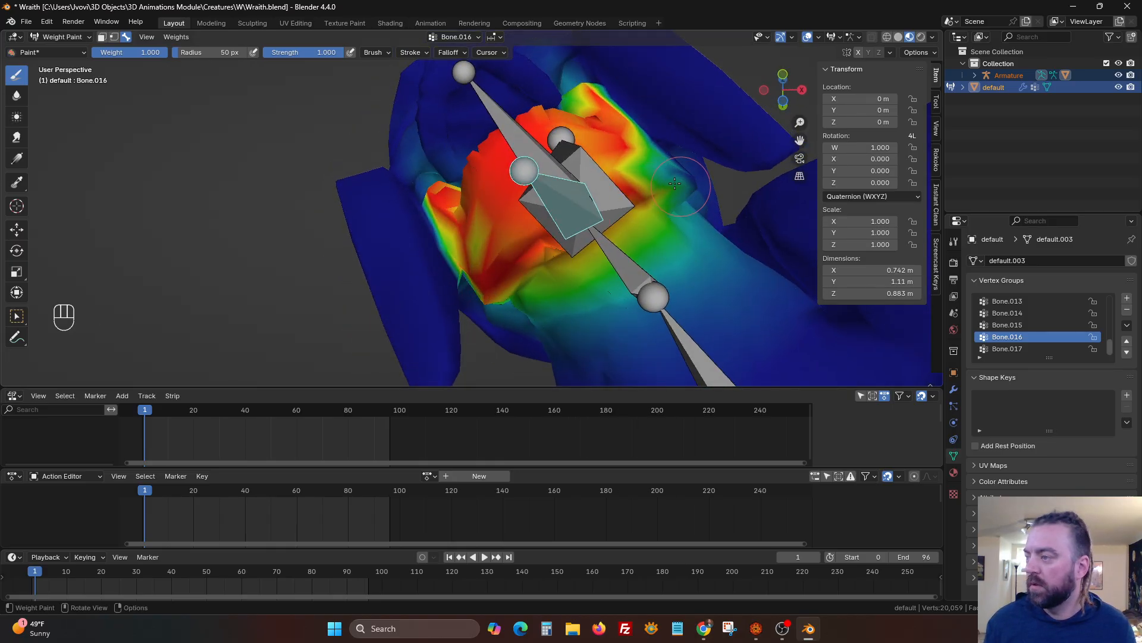
middle_drag(682, 187, 727, 280)
mouse_move(728, 280)
mouse_down()
mouse_move(723, 233)
mouse_move(737, 235)
mouse_move(669, 236)
mouse_up()
Leave Weight Paint for the armature's Pose Mode and test-rotate Bone.016 freely to check the jaw deformation, cancelling each rotation.
mouse_move(683, 254)
middle_down()
mouse_move(345, 153)
mouse_move(554, 270)
mouse_move(330, 124)
mouse_move(573, 191)
mouse_move(552, 249)
middle_up()
click(60, 37)
click(61, 50)
click(538, 258)
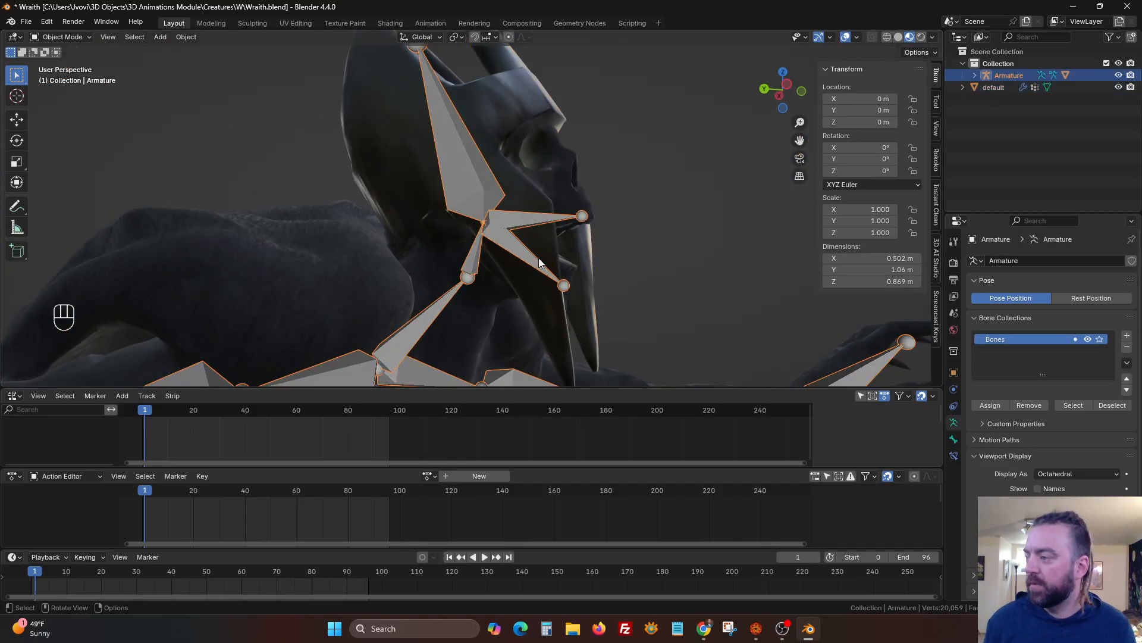
key(ctrl+Tab)
key(r)
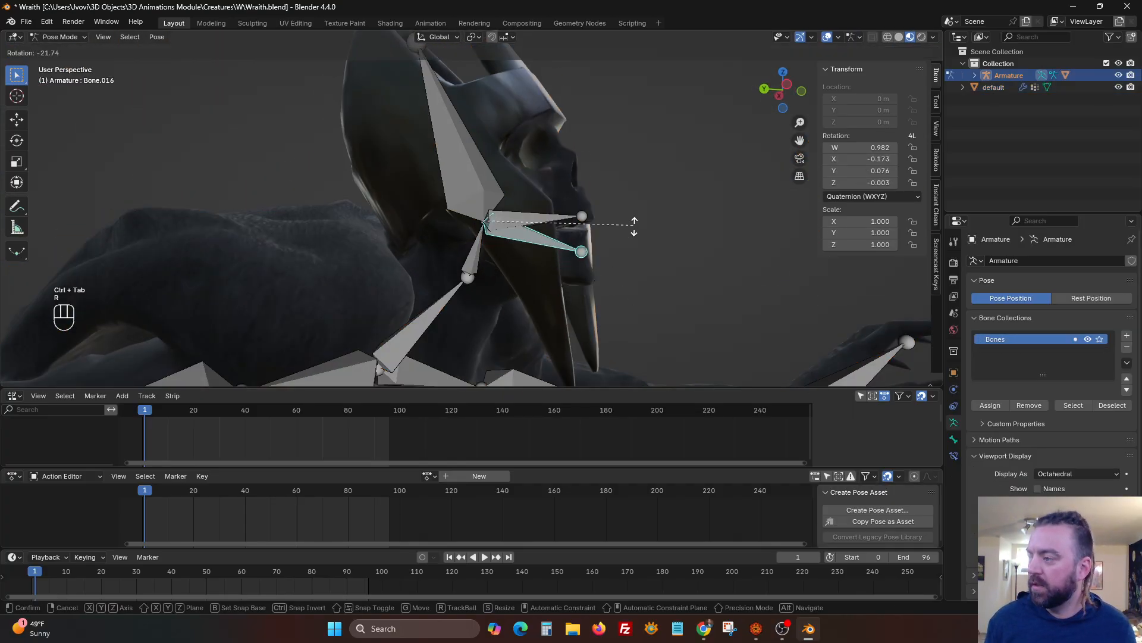
key(r)
key(r)
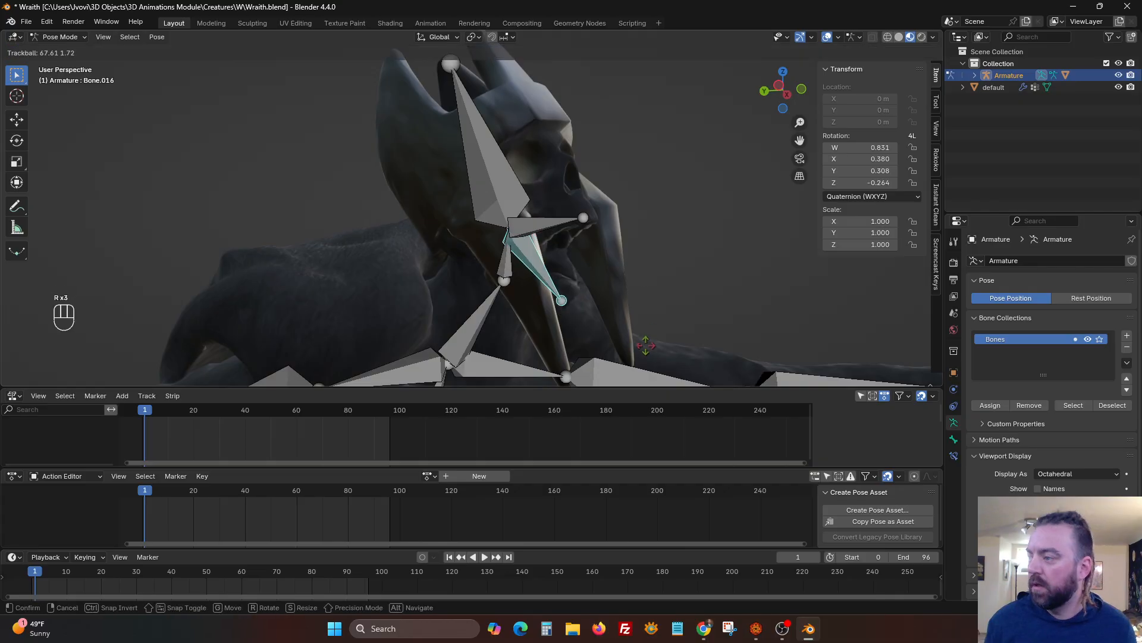
key(r)
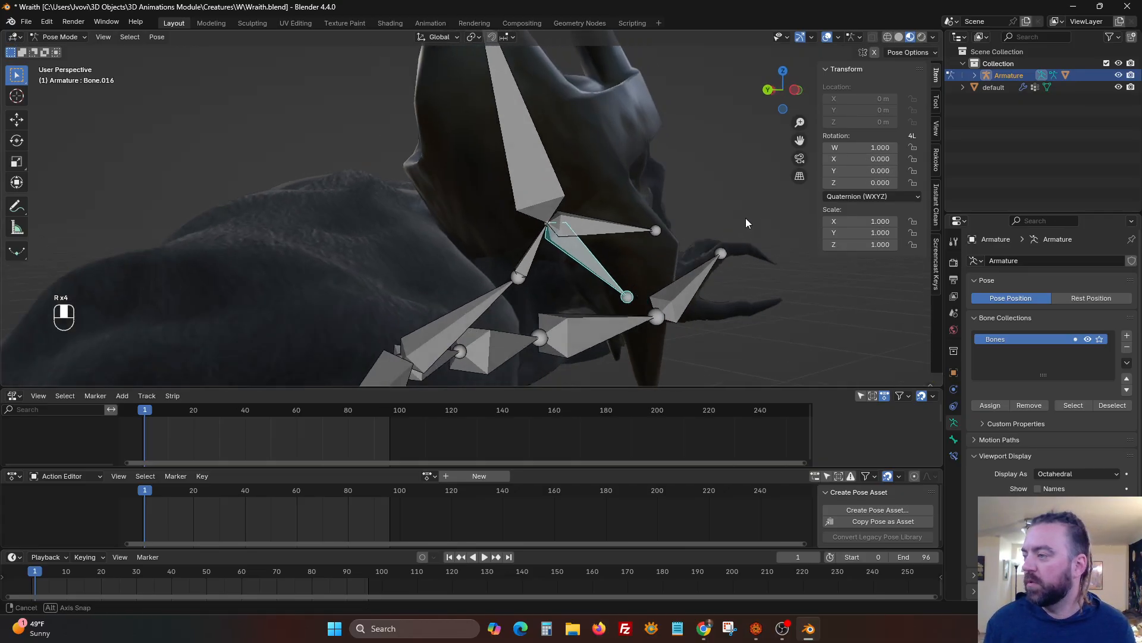
key(r)
click(679, 280)
Test-rotate Bone.017 in Pose Mode to check how the face and hood follow, cancelling the rotation.
click(612, 238)
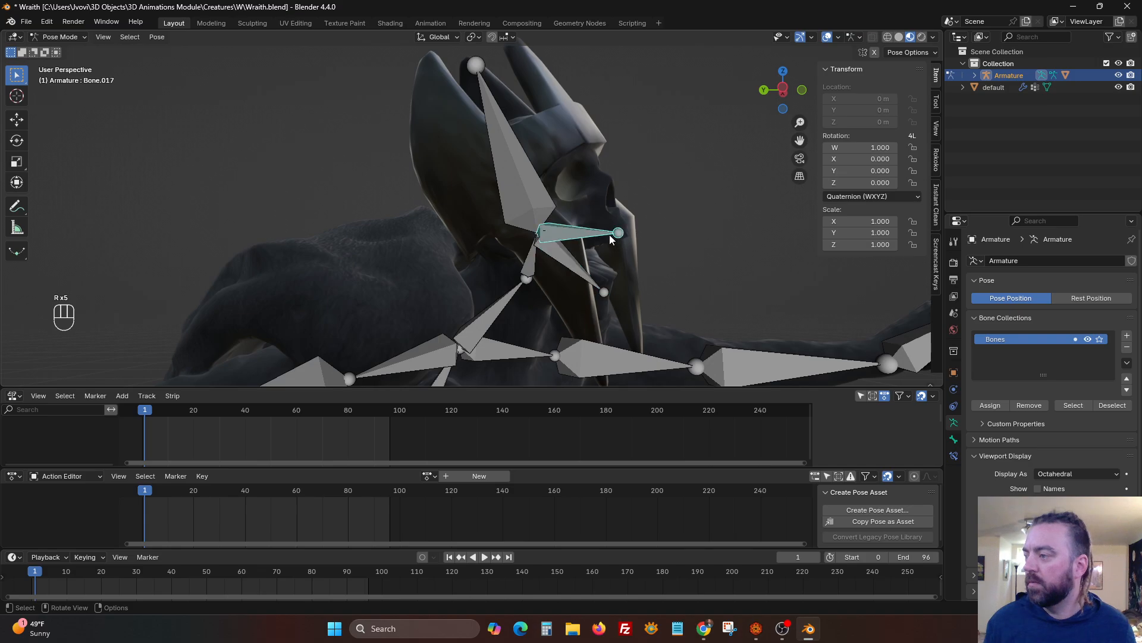
key(r)
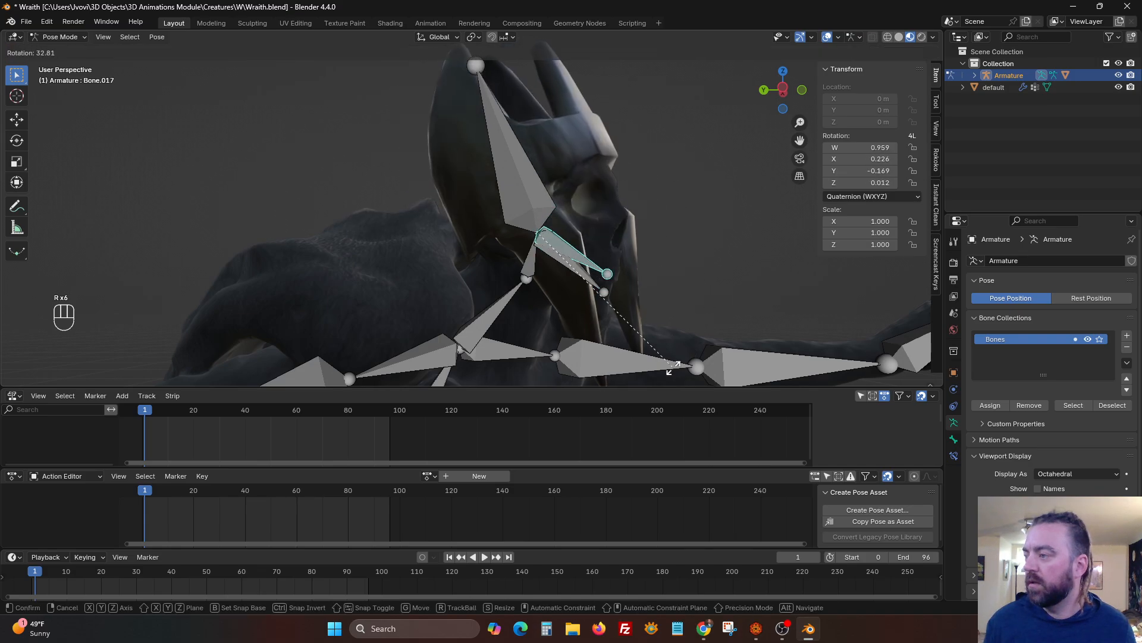
right_click(652, 233)
scroll(603, 269, down, 4)
scroll(604, 269, down, 4)
middle_drag(557, 183, 450, 207)
Return to Object Mode in front view, hide the armature to inspect the Wraith mesh, and unhide it again.
key(ctrl+Tab)
click(796, 92)
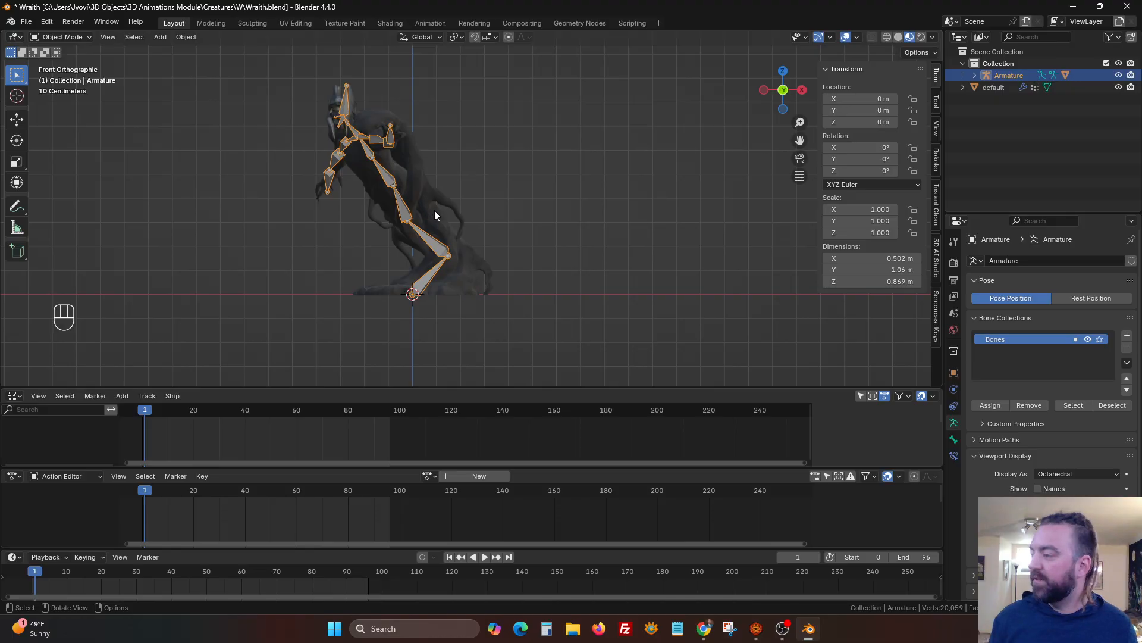
key(a)
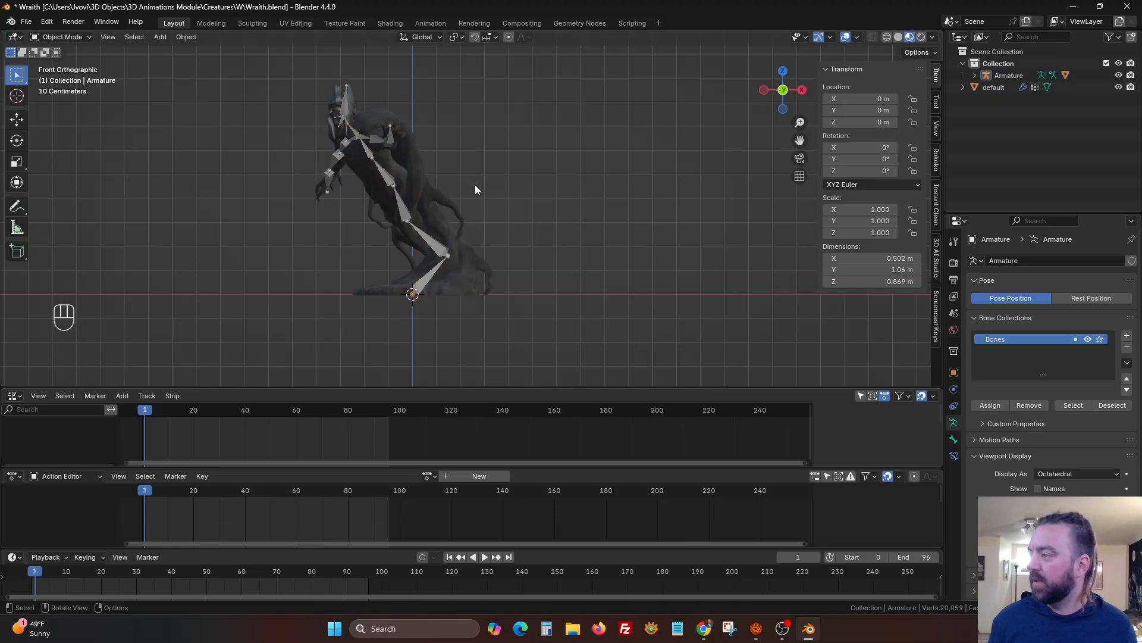
click(387, 173)
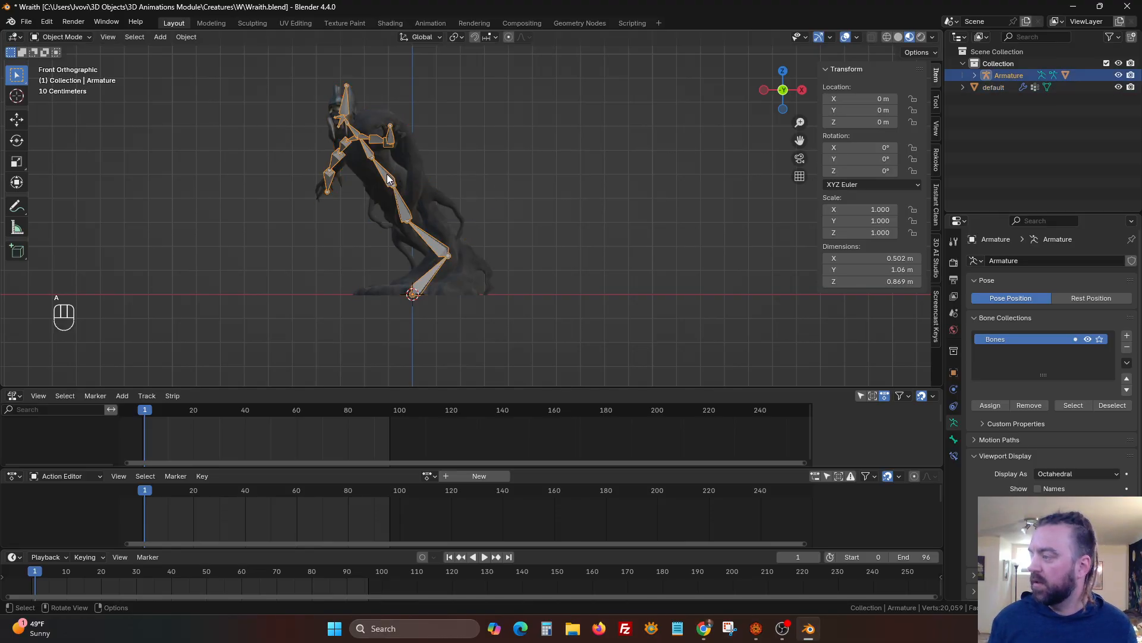
key(h)
scroll(391, 176, up, 3)
shift+middle_drag(393, 176, 448, 220)
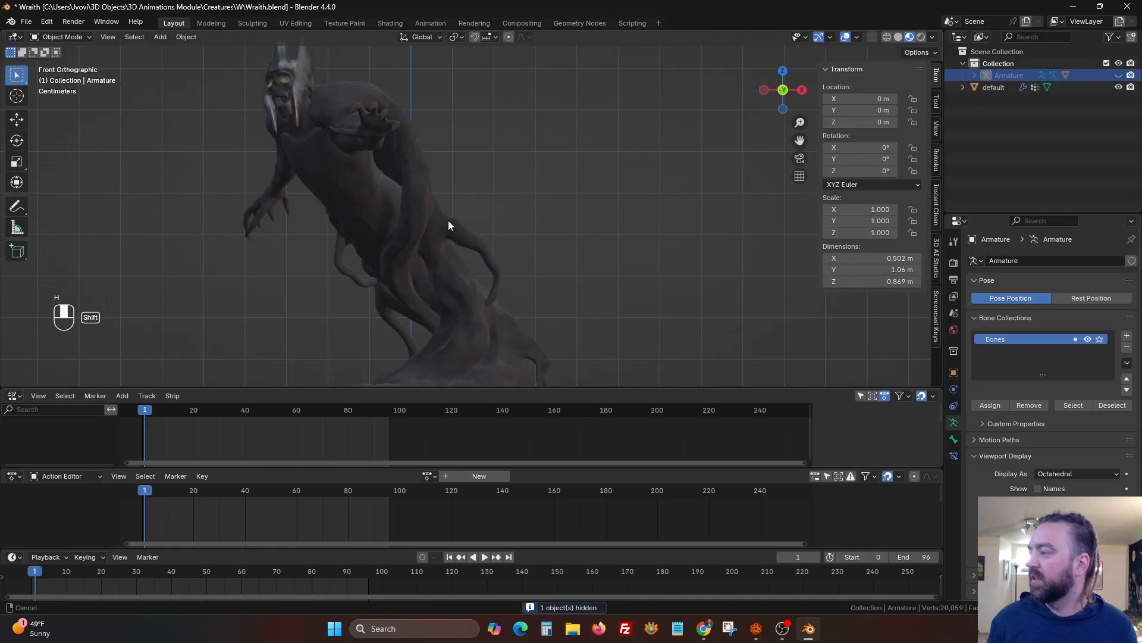
scroll(449, 220, down, 2)
key(alt+h)
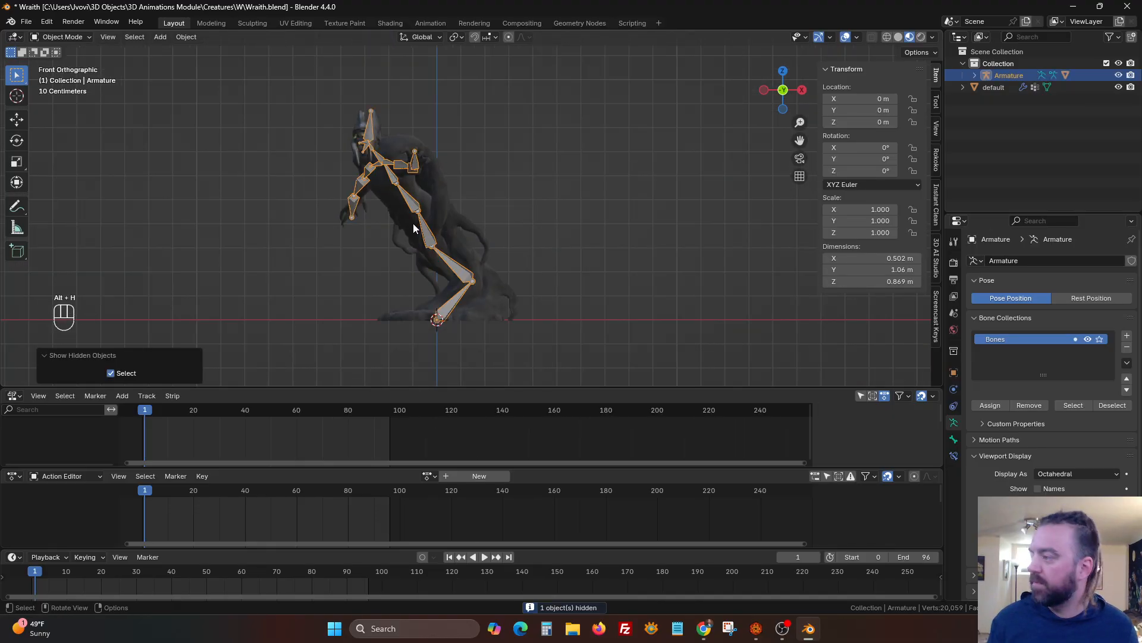
Switch to Foundry Virtual Tabletop and examine the Wraith token's stance on its base from different angles.
click(757, 625)
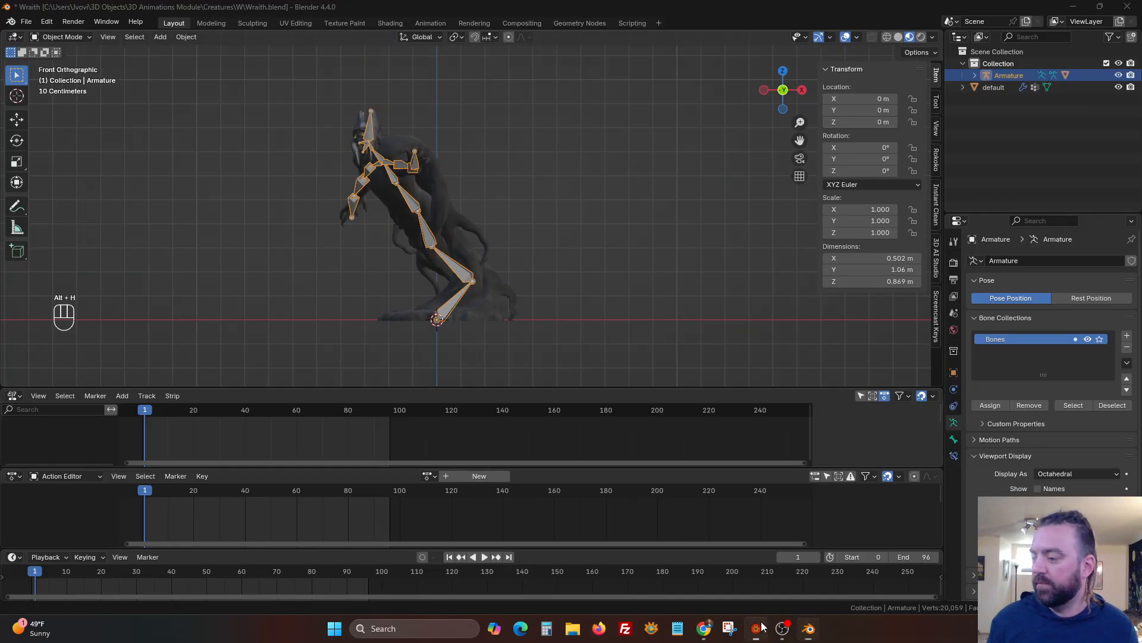
drag(681, 393, 714, 398)
middle_drag(716, 400, 620, 371)
right_click(602, 425)
right_click(599, 427)
key(Delete)
right_drag(619, 372, 584, 509)
right_drag(644, 412, 647, 454)
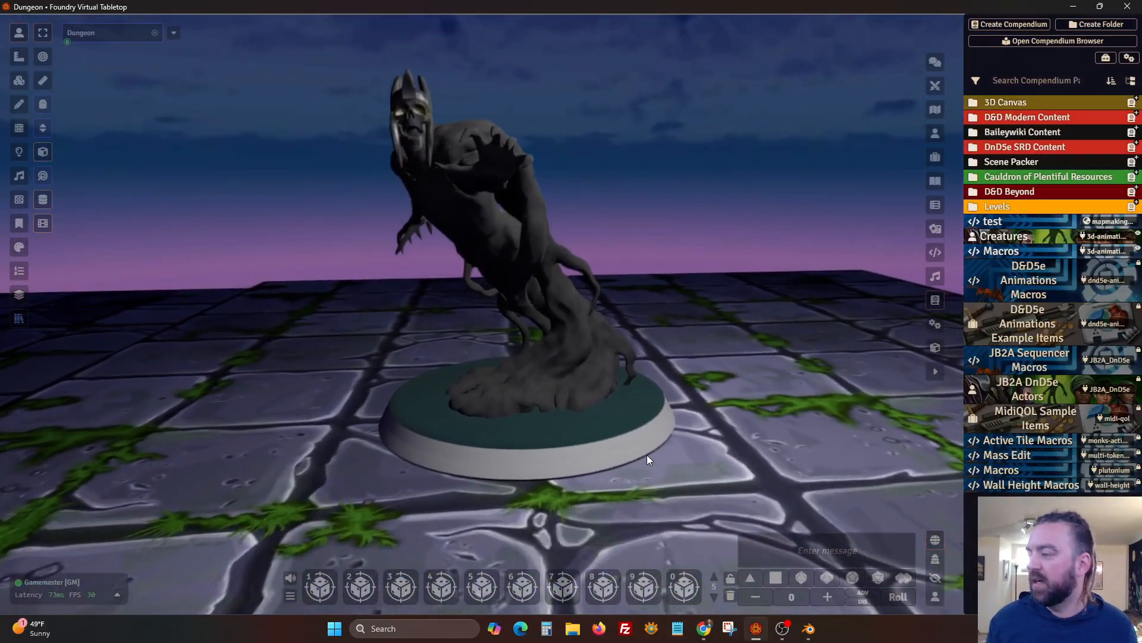
middle_drag(654, 463, 687, 470)
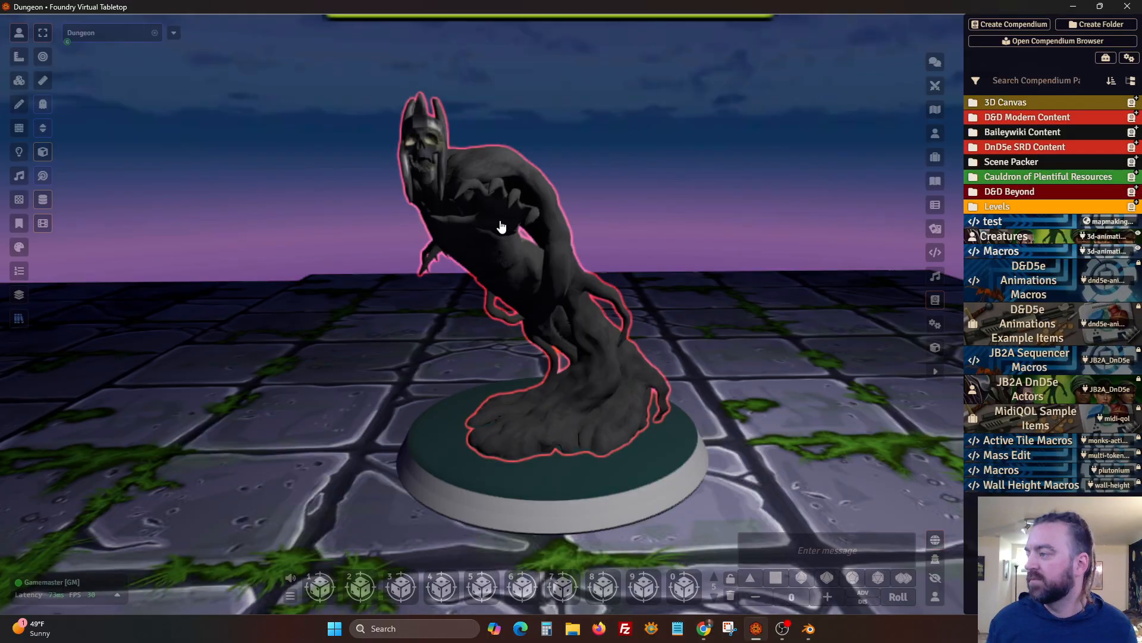
Switch back to Blender and compare the Wraith's stance with the armature temporarily hidden, leaving the armature visible and selected.
click(808, 629)
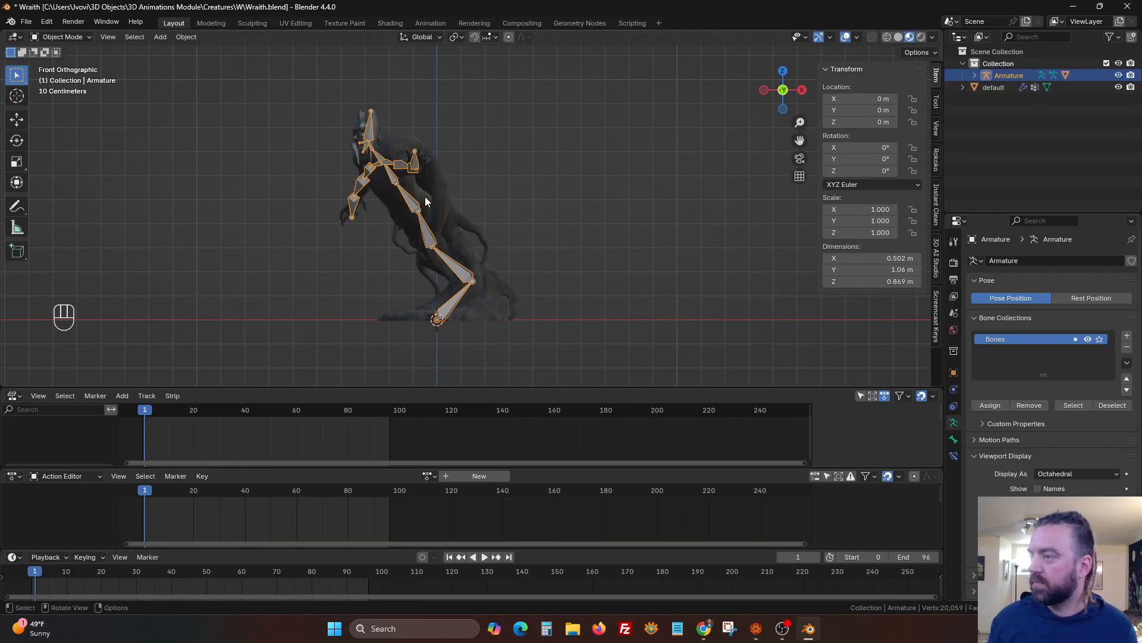
scroll(437, 155, up, 3)
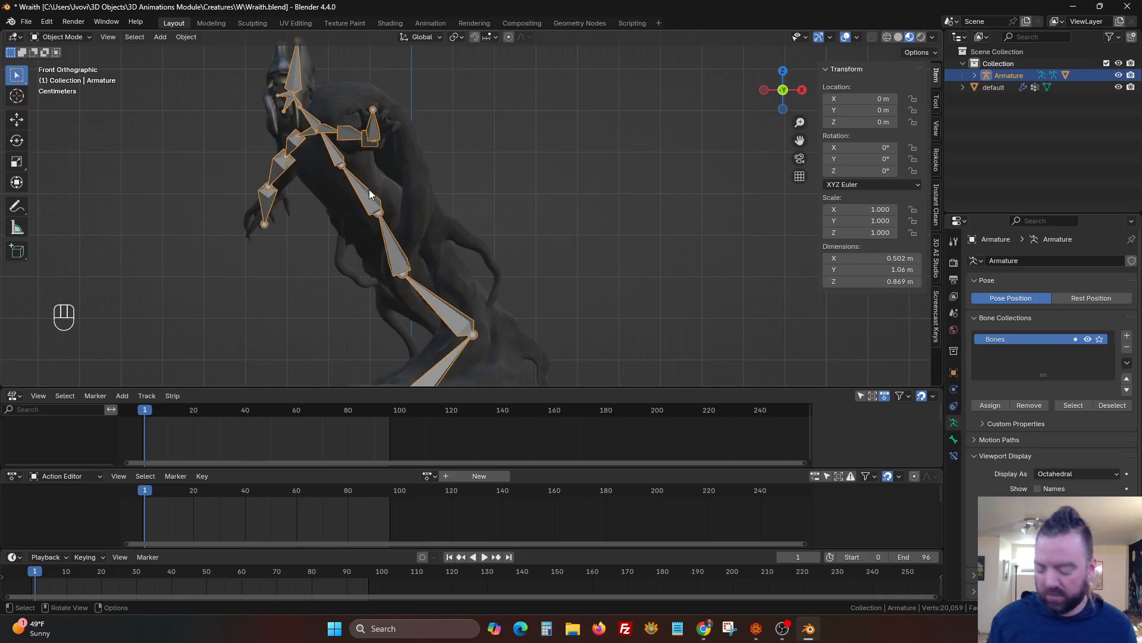
key(h)
scroll(383, 197, down, 3)
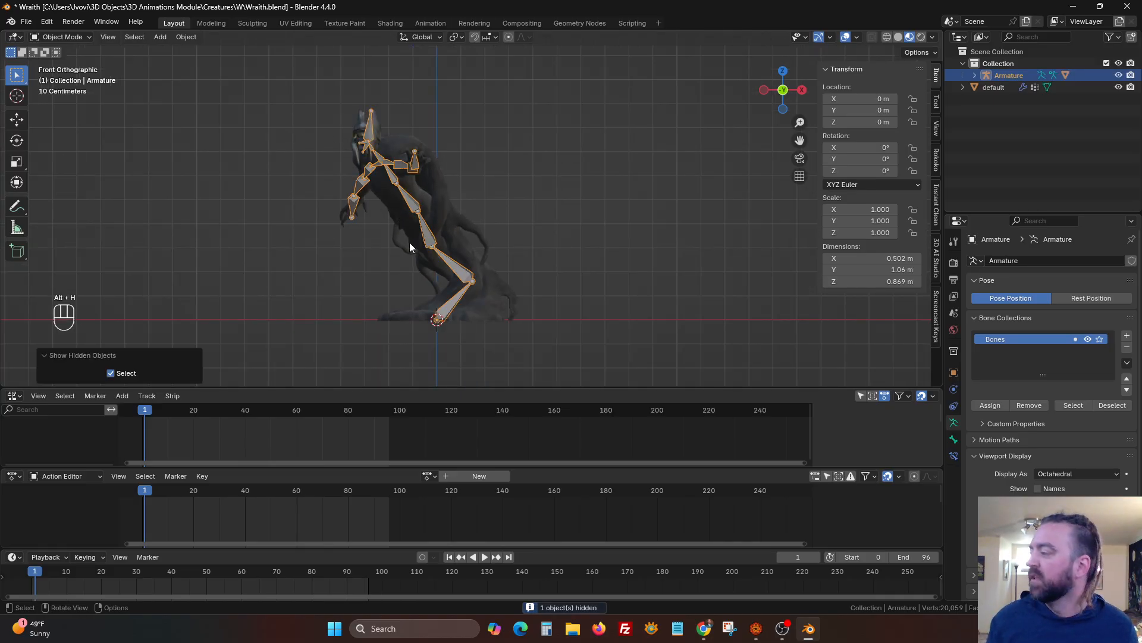
click(422, 226)
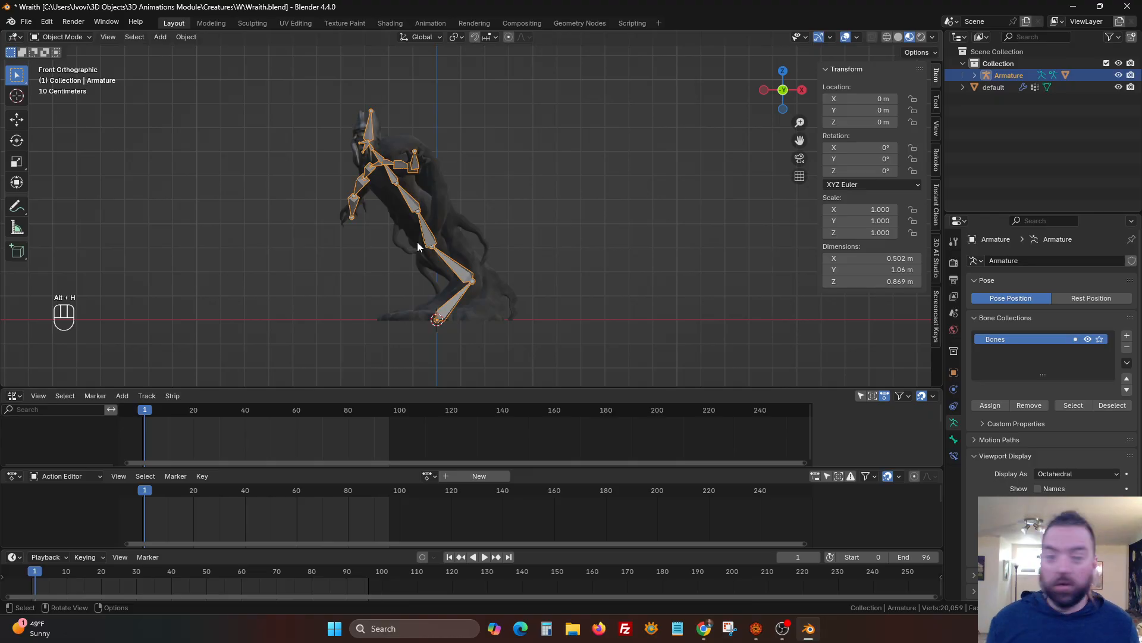
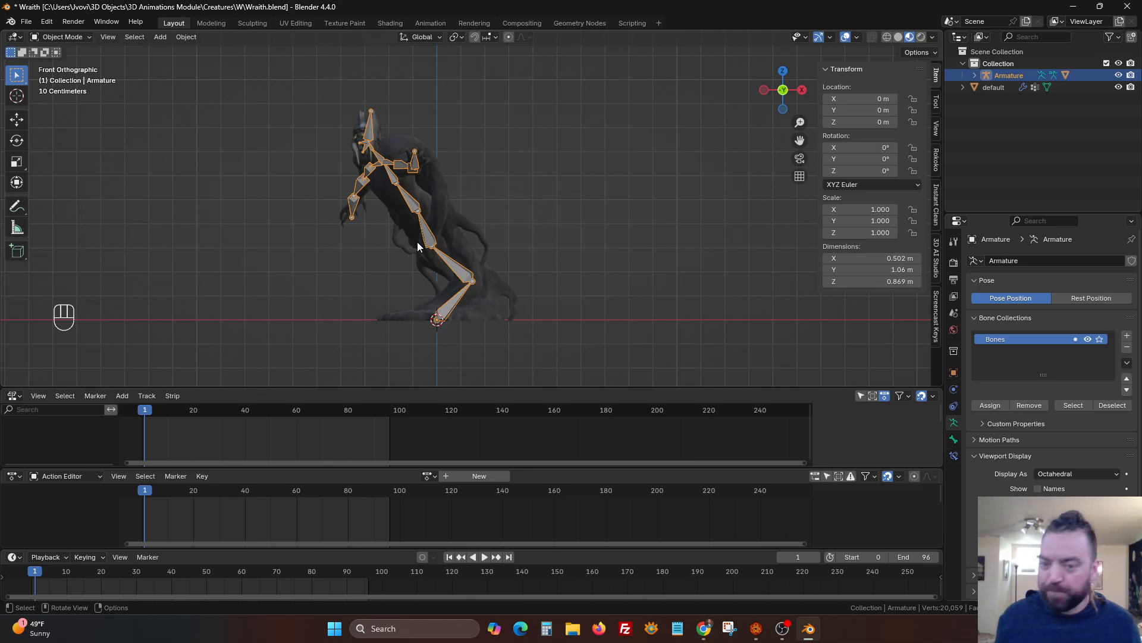
middle_drag(418, 246, 452, 259)
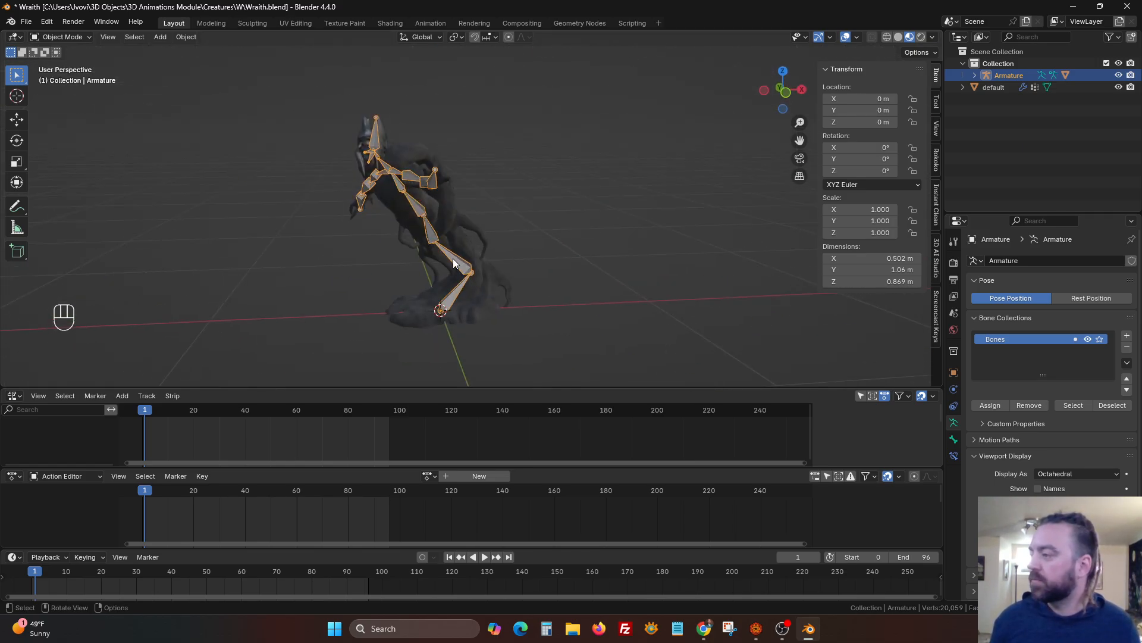
Set the current frame to 0, enable auto keying and put the armature in Pose Mode.
drag(149, 489, 141, 490)
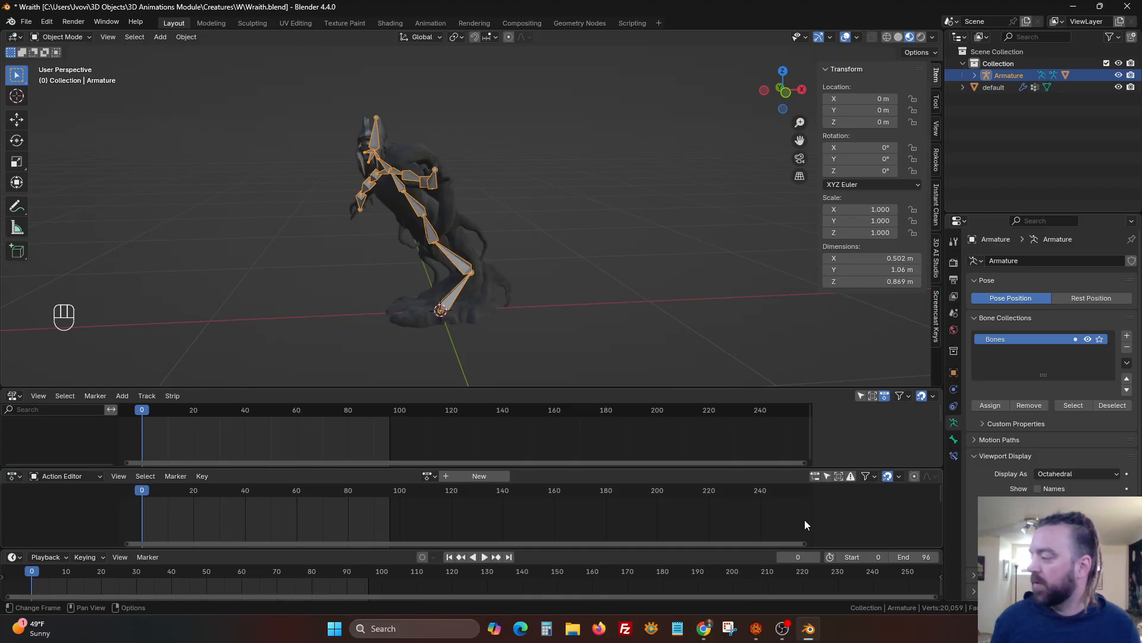
click(423, 559)
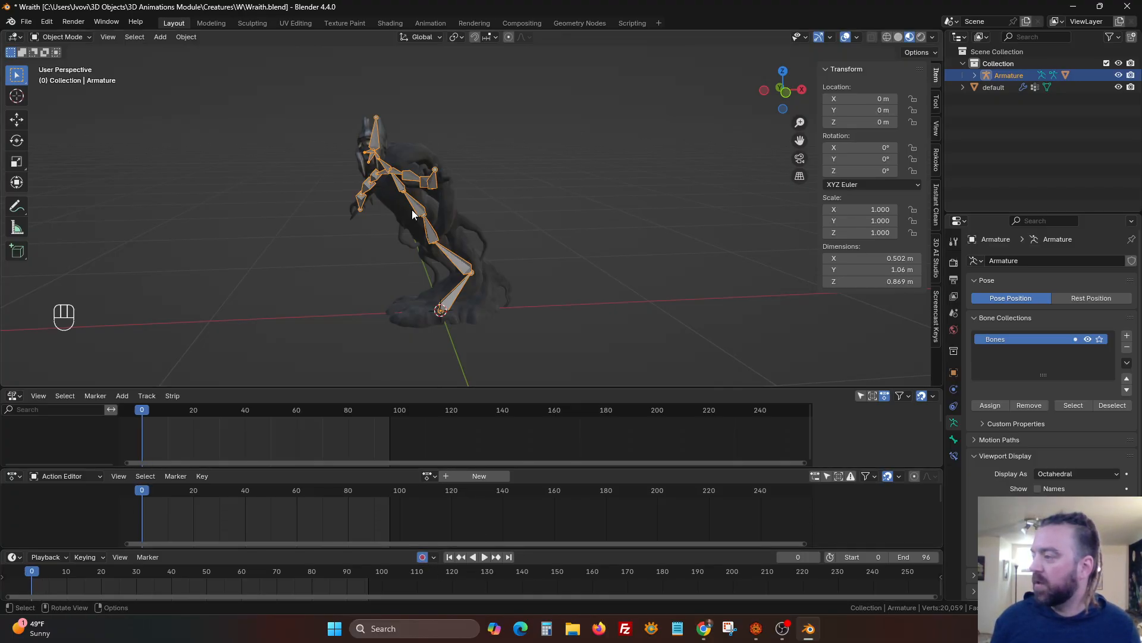
key(ctrl+Tab)
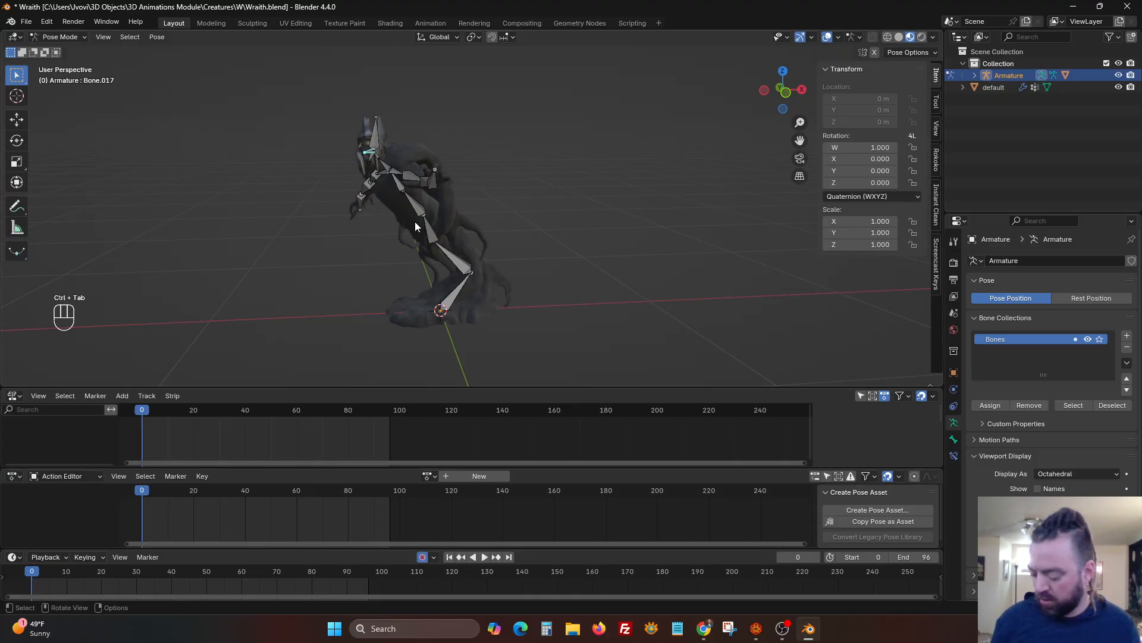
Insert keyframes for all bones at frame 0 and duplicate them to frame 96.
key(a)
middle_drag(454, 239, 609, 167)
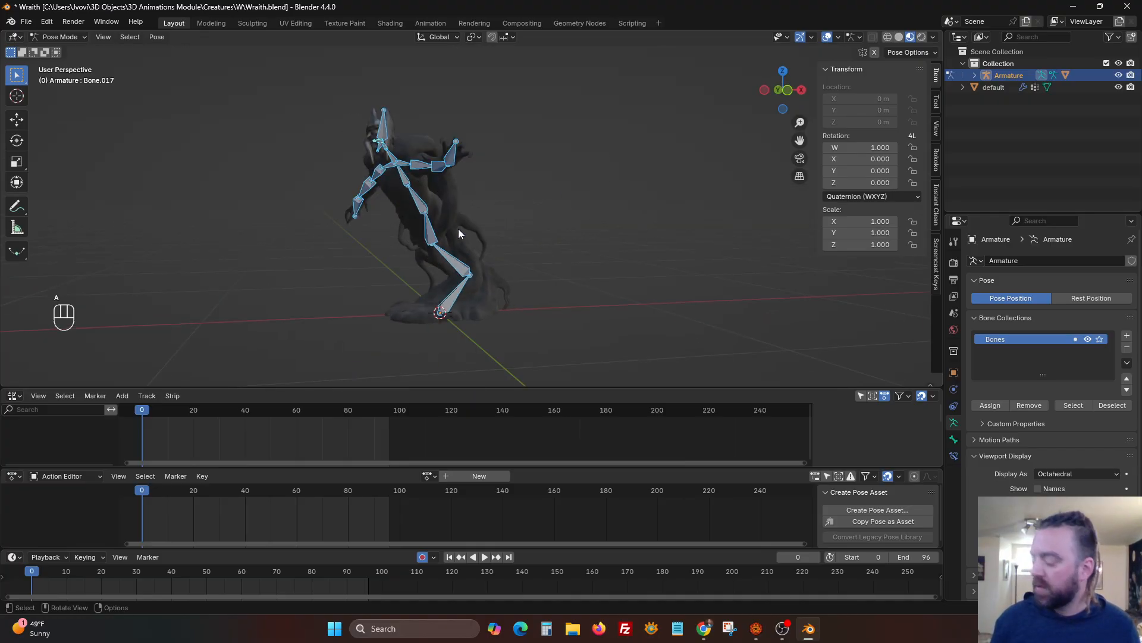
key(i)
key(shift+d)
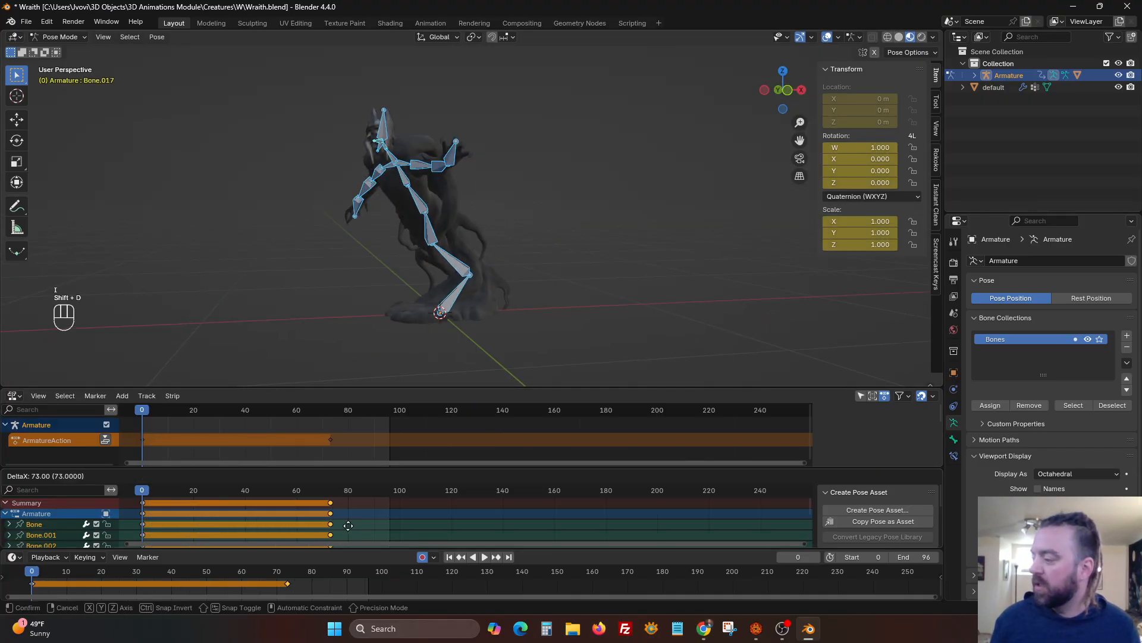
click(392, 537)
Rename the armature's action "0. Static" and push it down to an NLA strip.
double_click(401, 476)
text(0. Static)
key(Return)
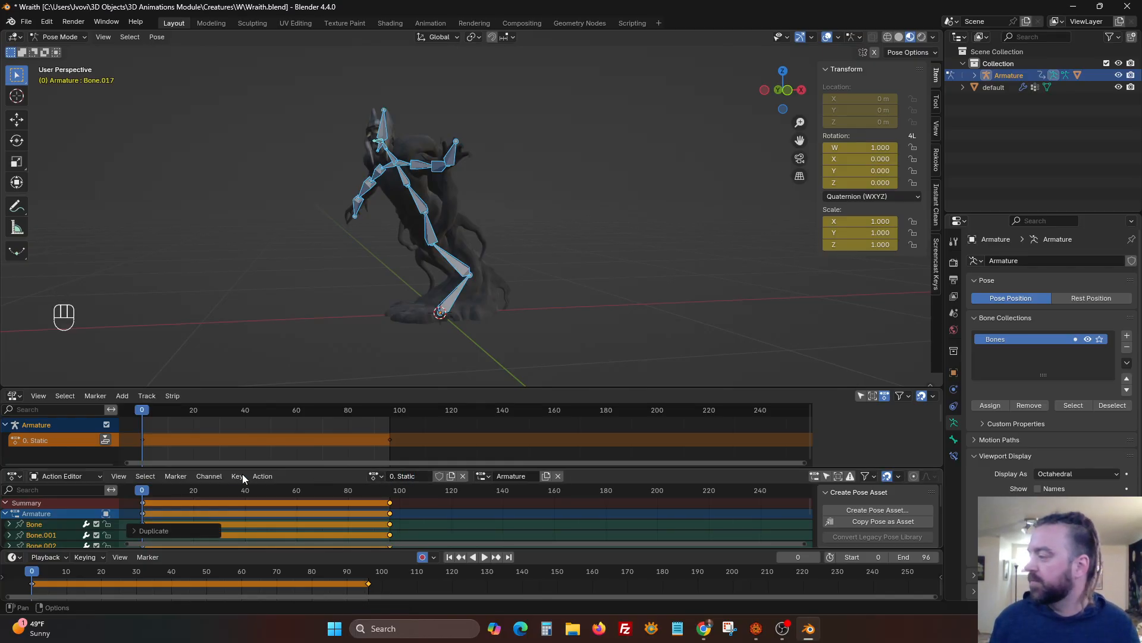
click(106, 440)
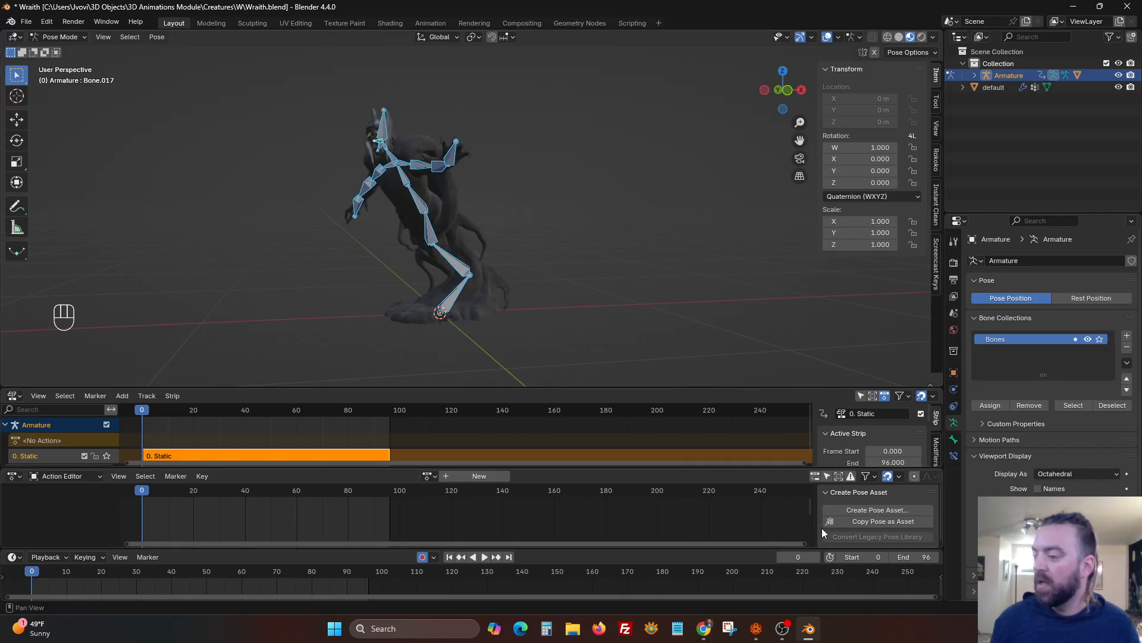
Set the scene's end frame to 192, keyframe all bones at frame 0 and duplicate the keys to frame 192.
click(910, 557)
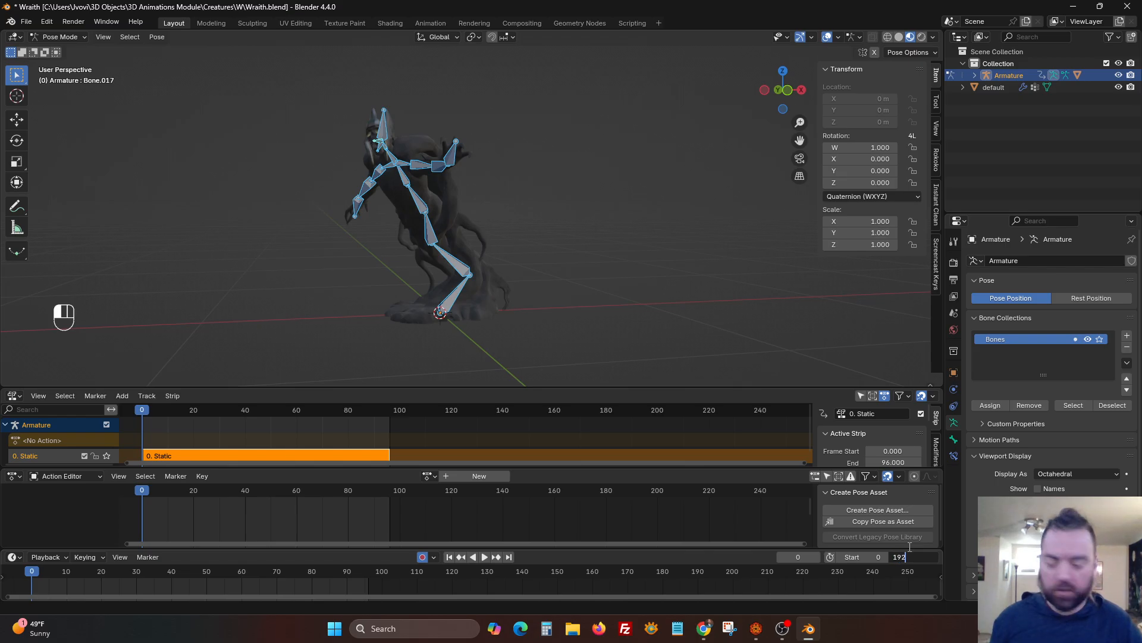
key(Return)
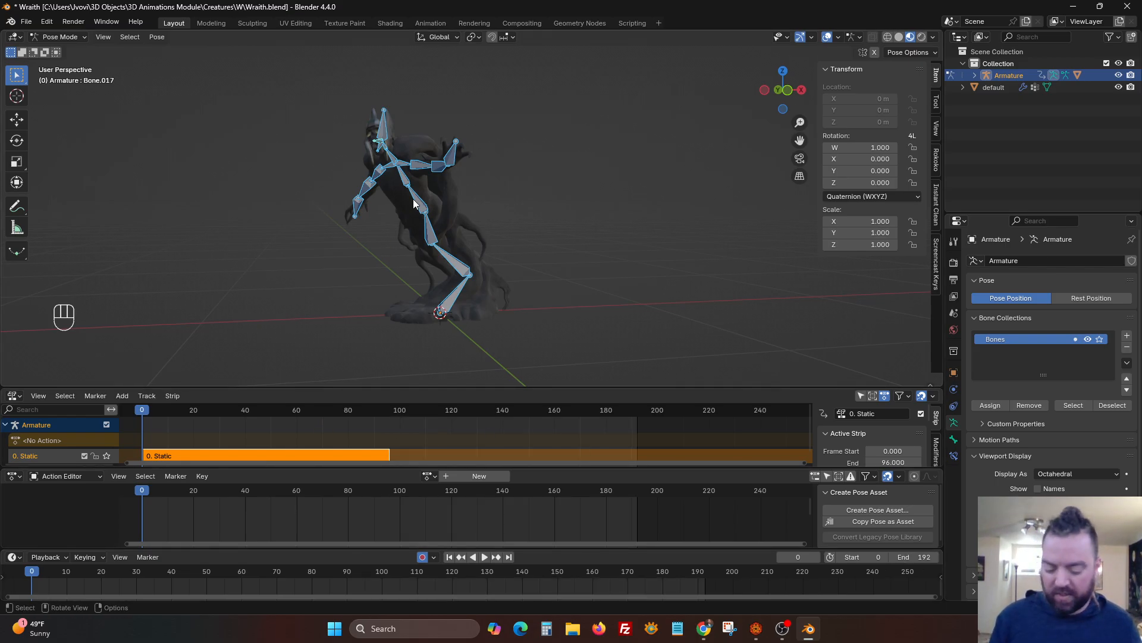
key(i)
key(shift+d)
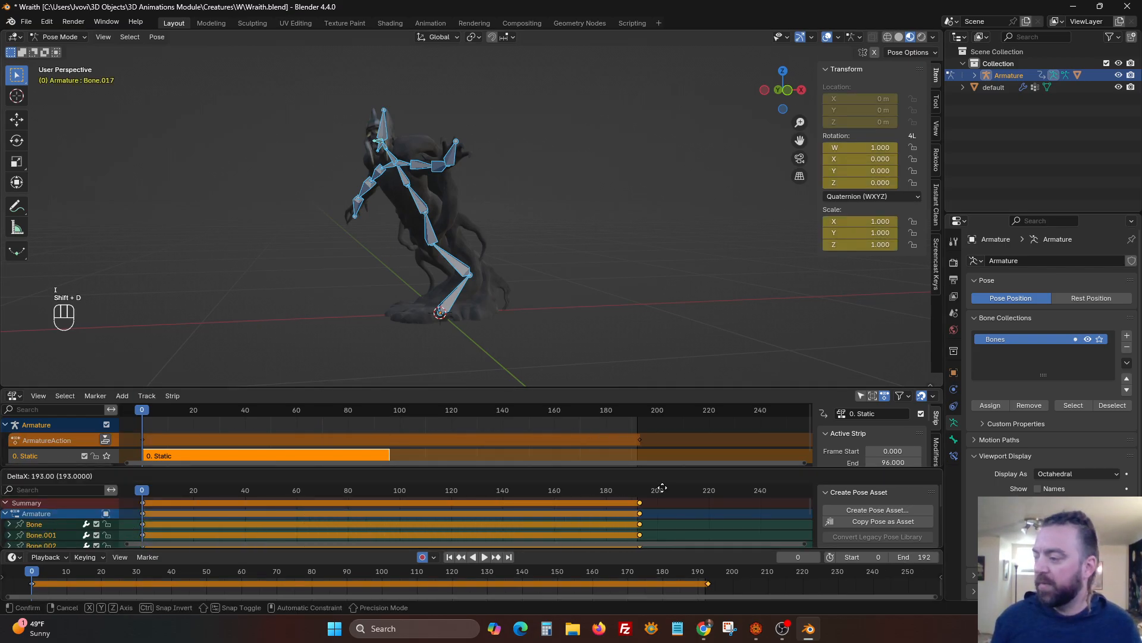
click(657, 490)
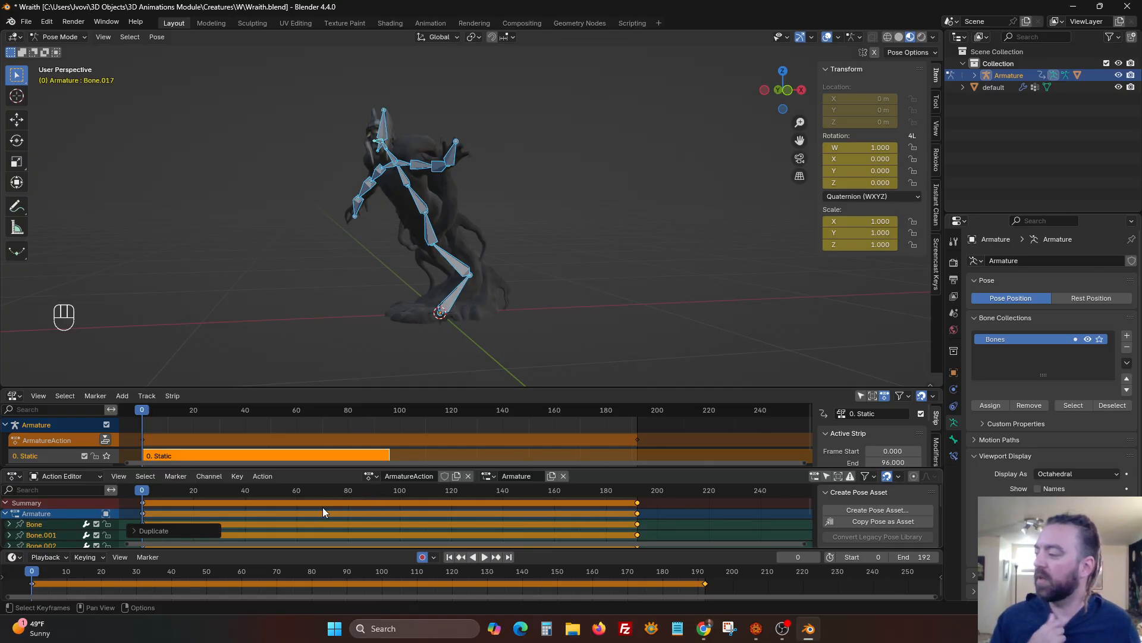
At frame 96, rotate the lower spine bone Bone.001 freely by about -3.4° and 18.9° to turn the body.
drag(369, 491, 388, 495)
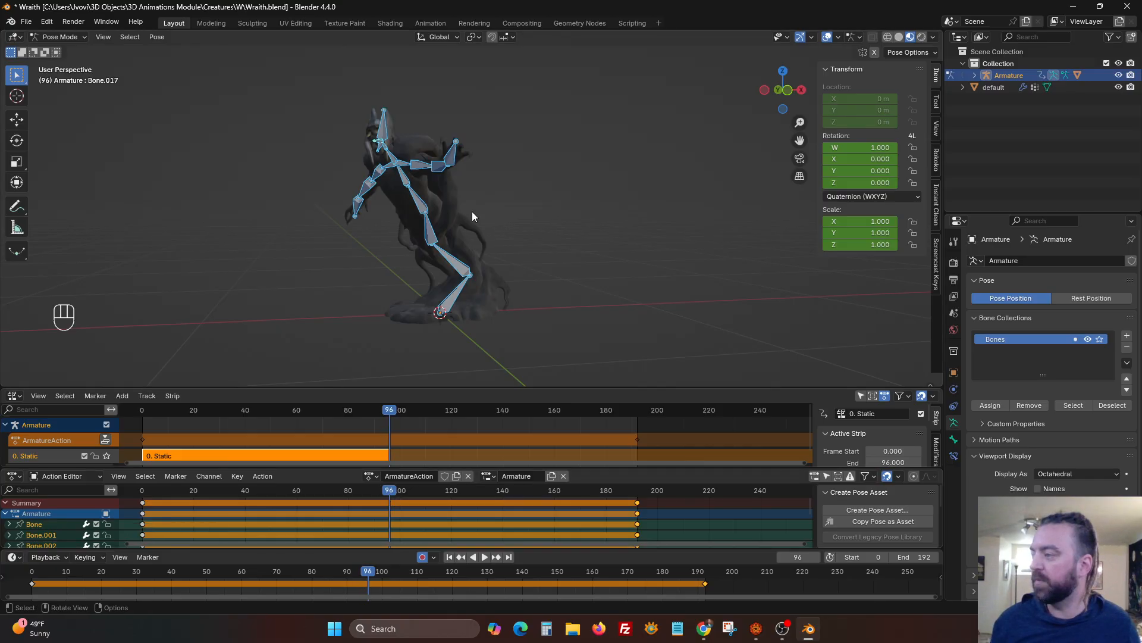
click(460, 269)
middle_drag(518, 249, 493, 262)
key(r)
key(r)
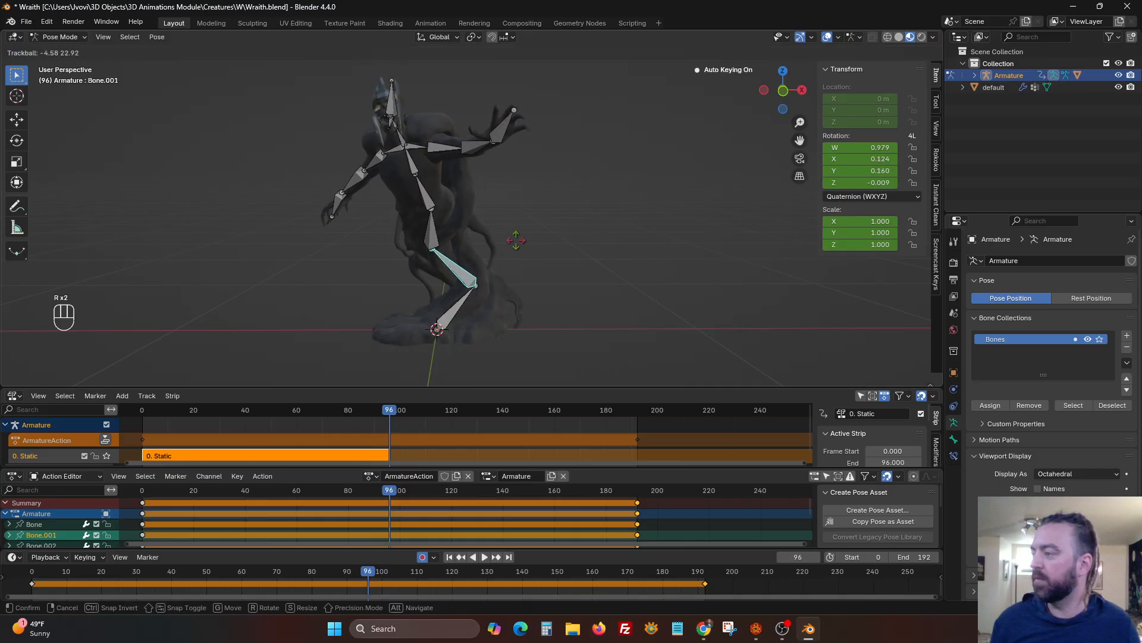
key(r)
key(r)
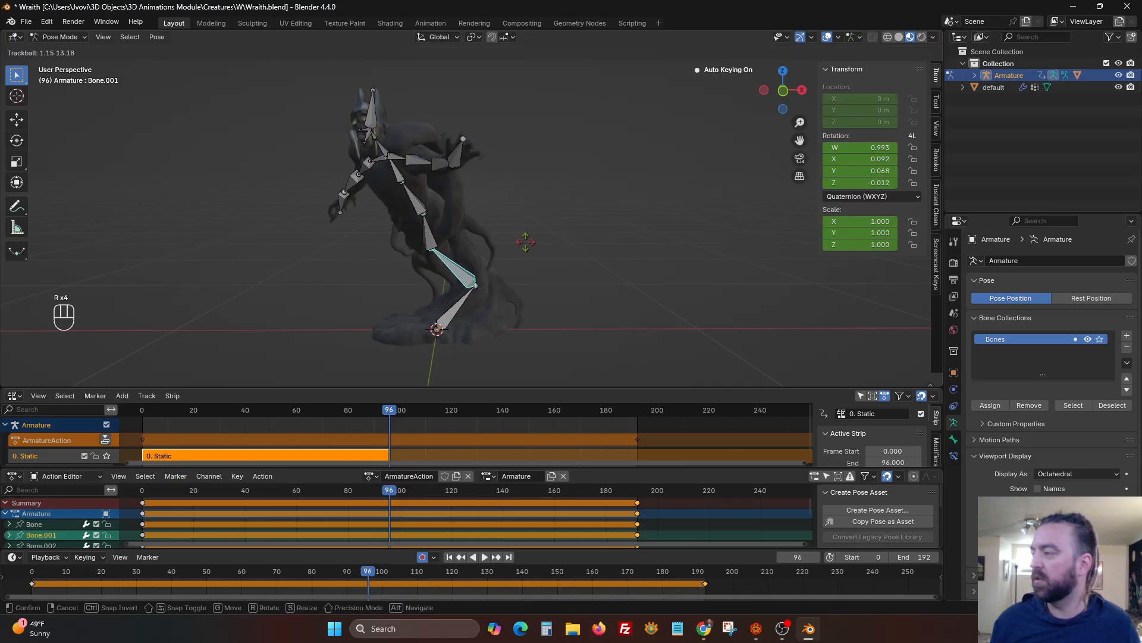
click(530, 241)
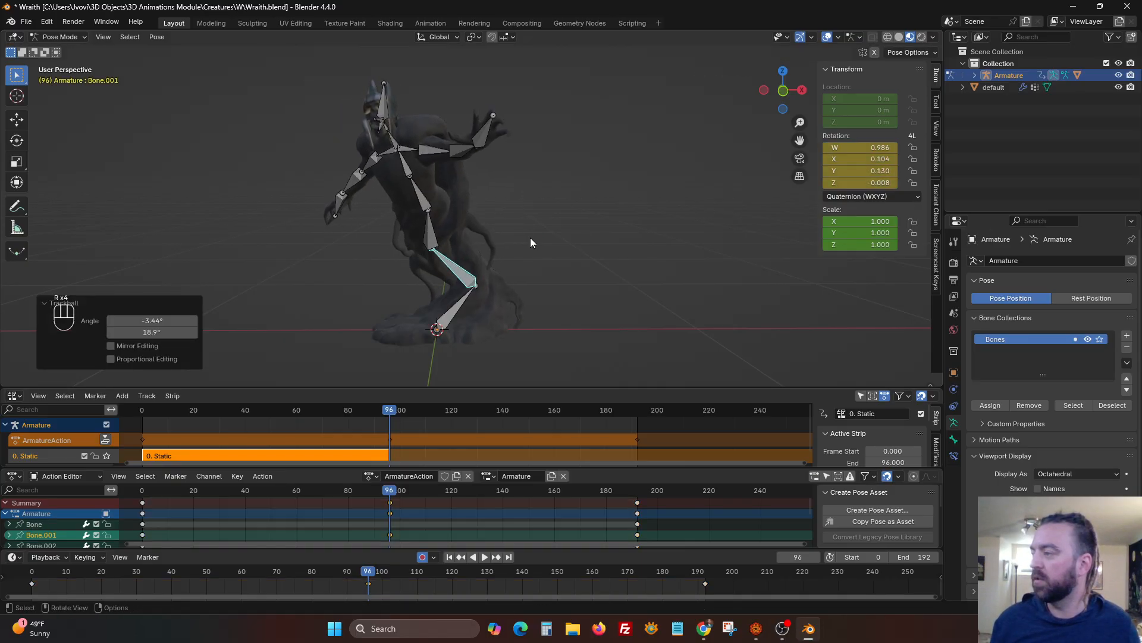
Rotate Bone.003 in the spine by about -12° and 19.5°, and neck bone Bone.014 by about 32° and -2.3°, at frame 96.
click(412, 166)
key(r)
key(r)
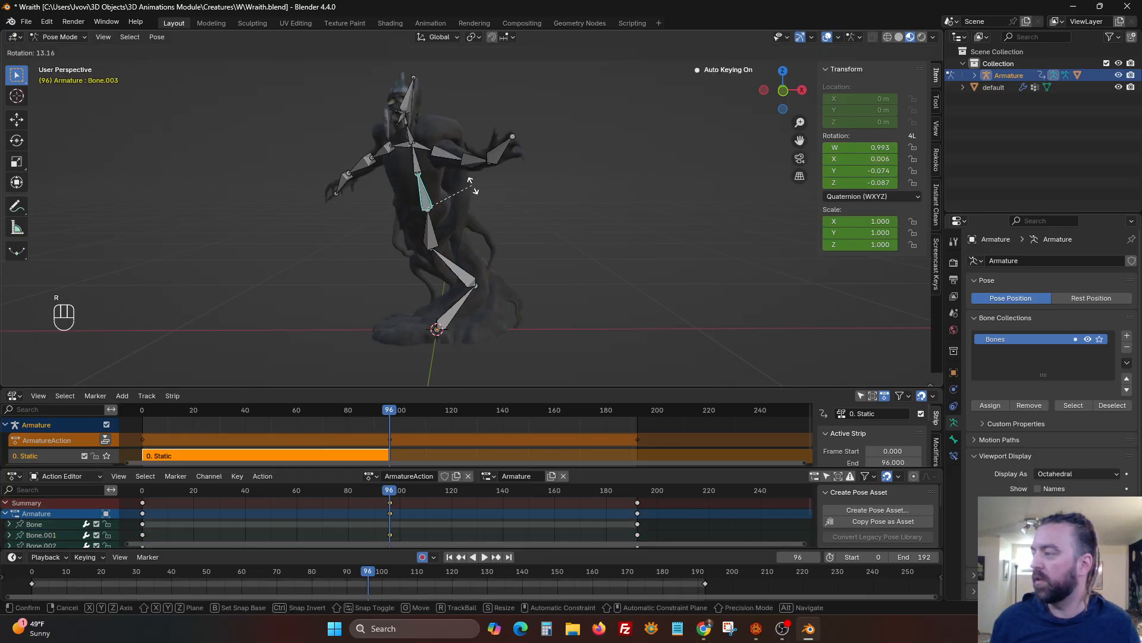
click(469, 159)
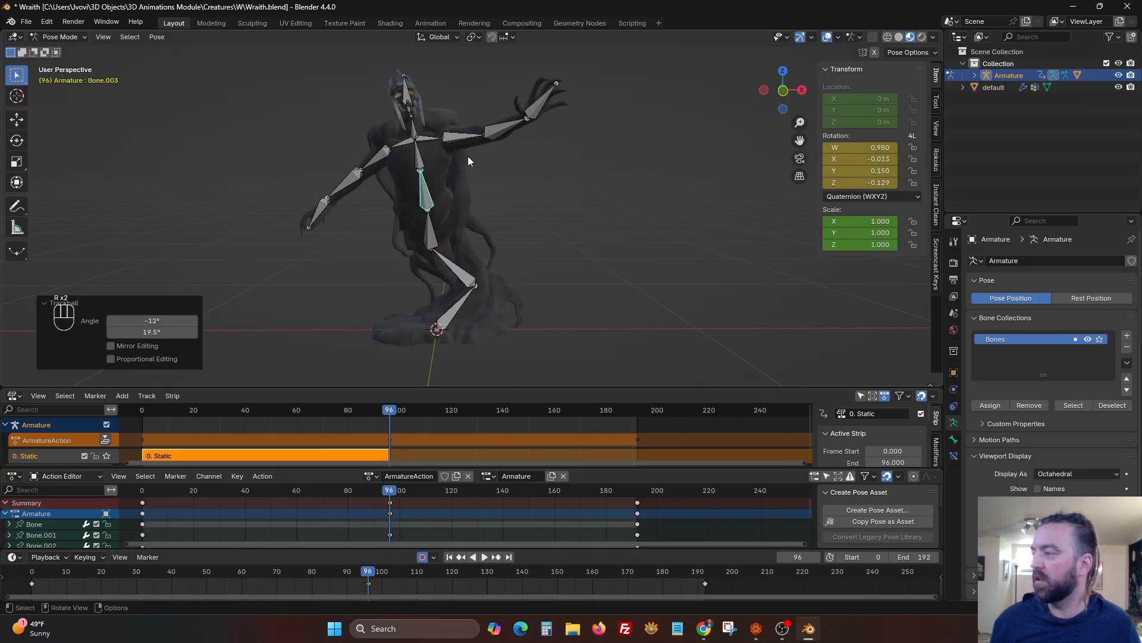
click(415, 123)
key(r)
key(r)
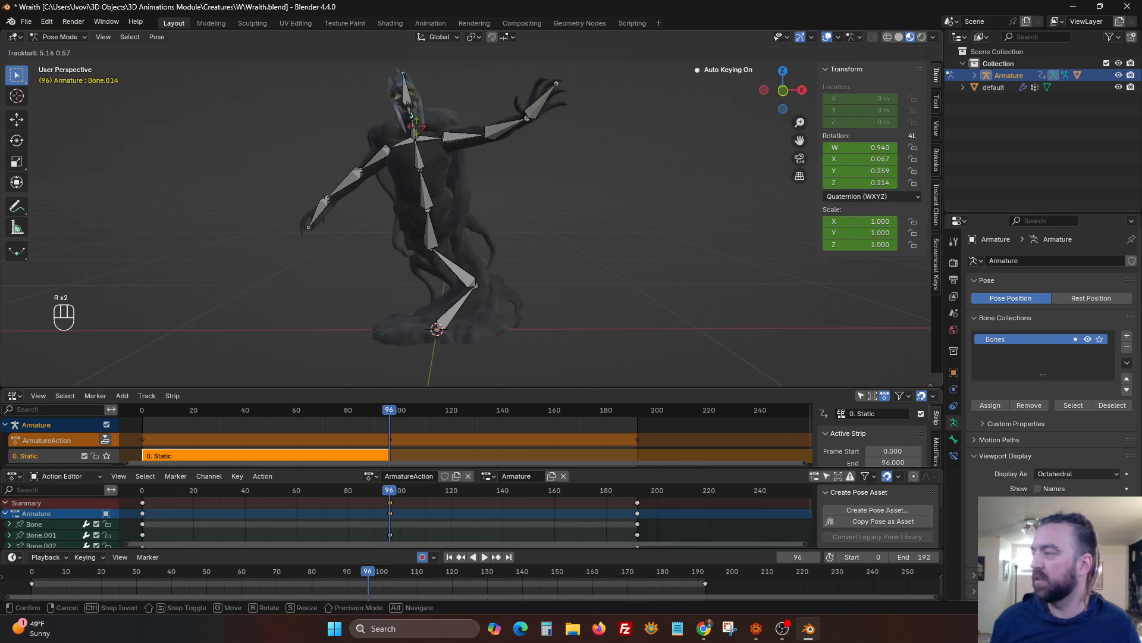
click(414, 154)
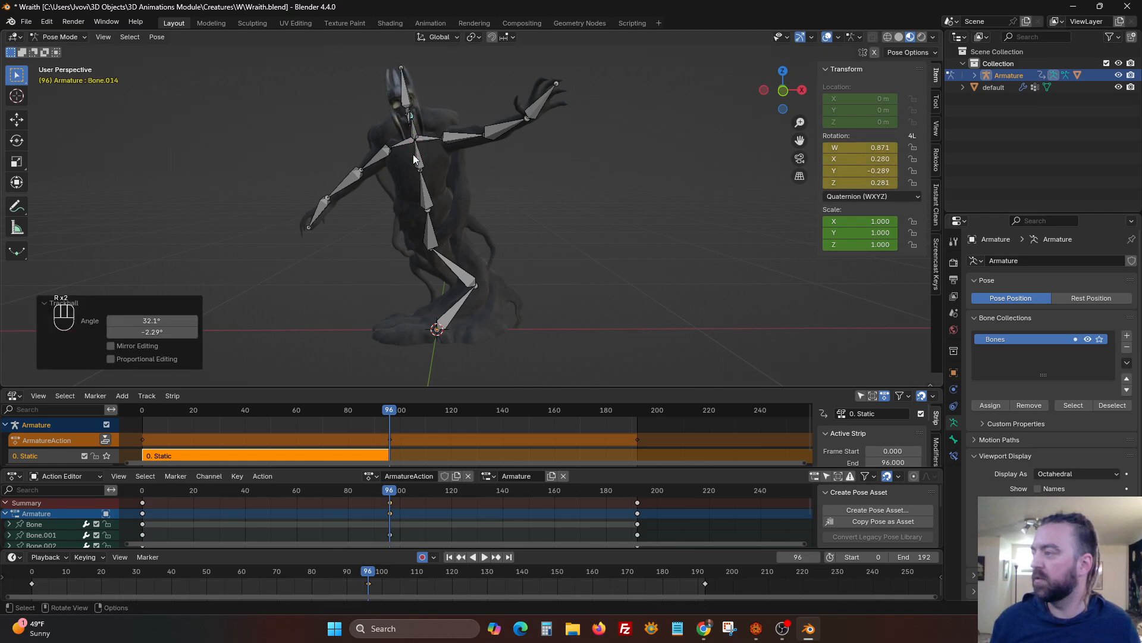
Try rotating the raised arm's bones Bone.006 and Bone.007 downward, and clear the arm rotation.
click(464, 138)
key(r)
key(r)
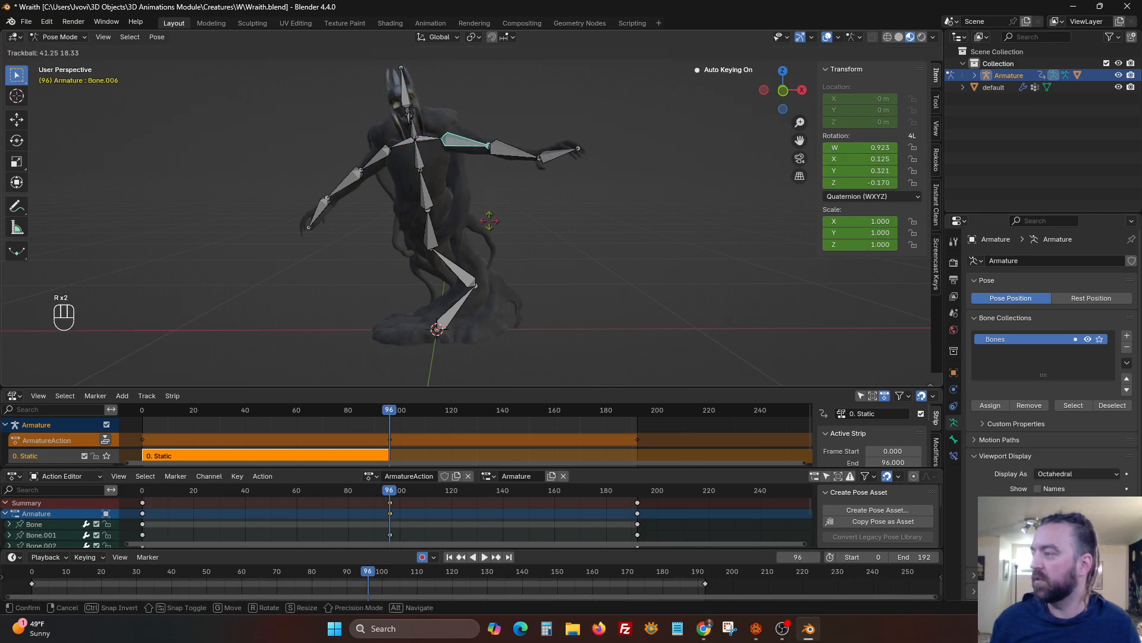
click(505, 179)
click(518, 156)
key(r)
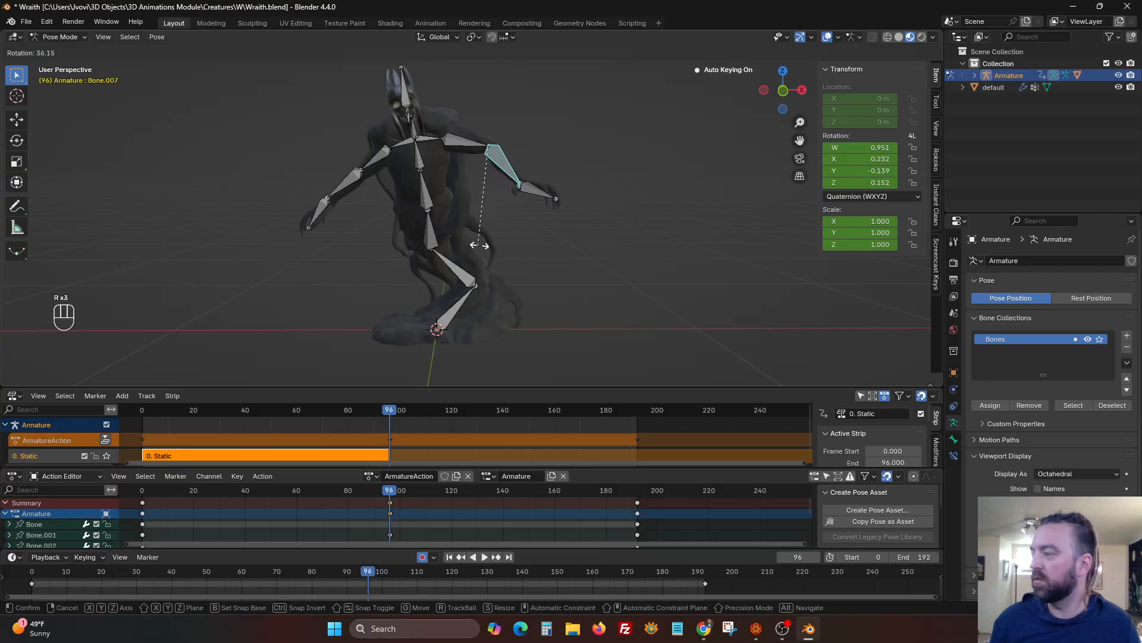
right_click(490, 191)
key(alt+r)
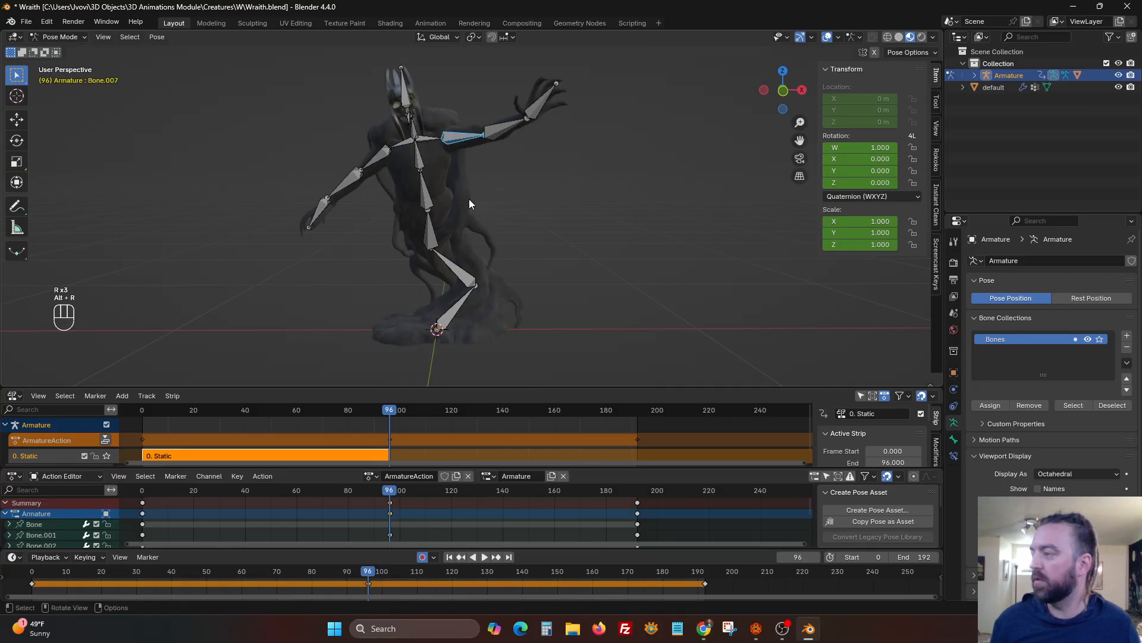
Preview the animation from frame 0 with all bones hidden, stopping back at frame 0 with the bones revealed.
click(458, 557)
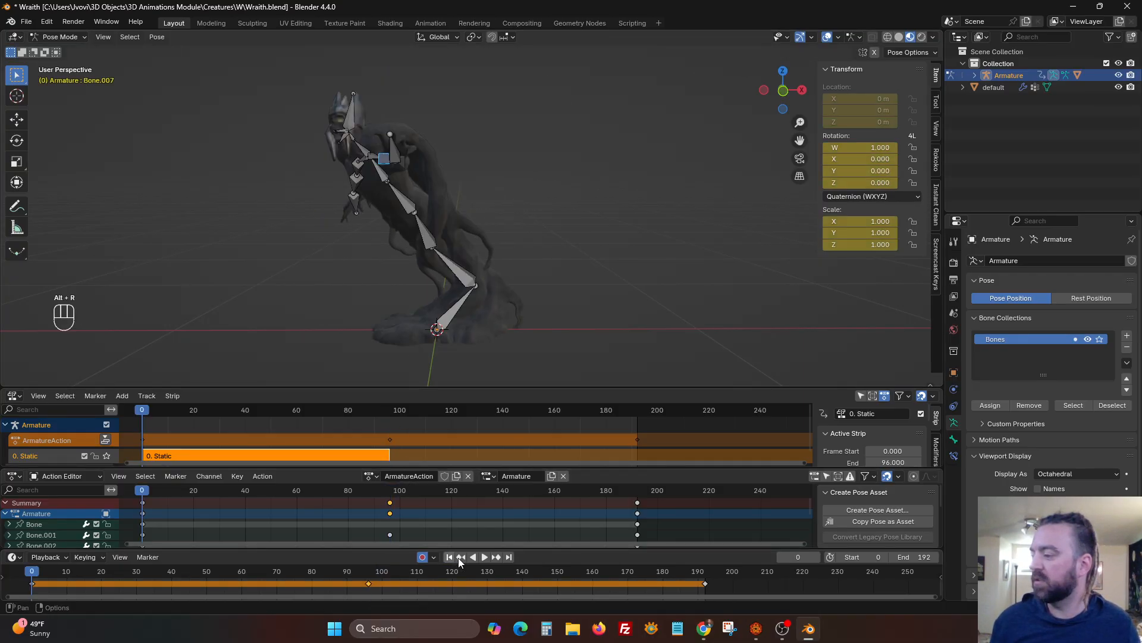
click(484, 557)
key(a)
key(h)
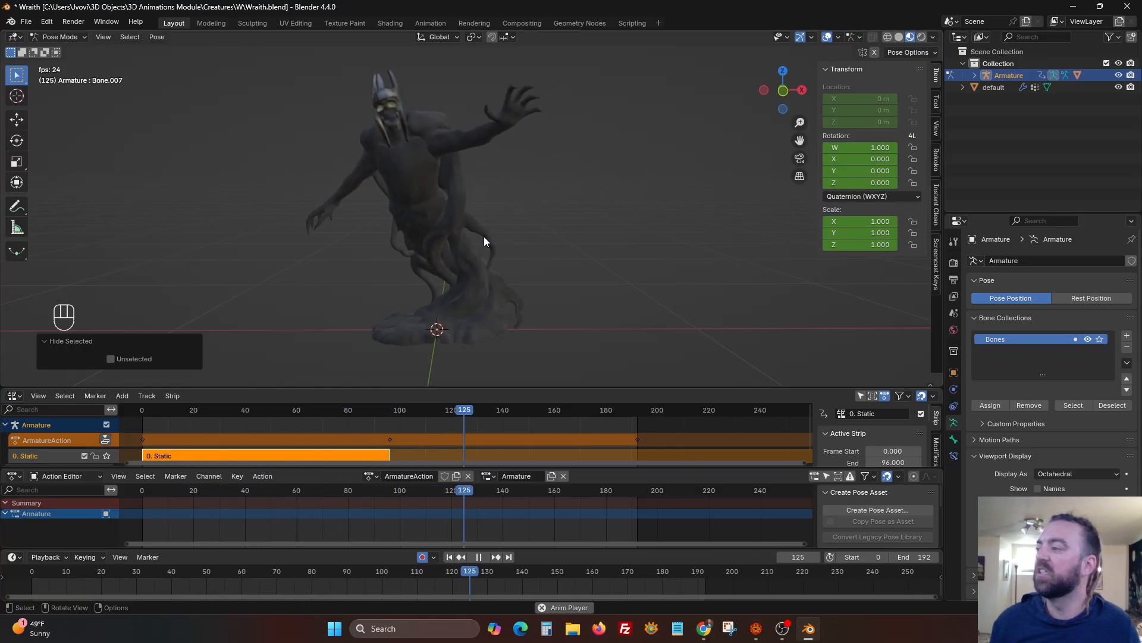
click(480, 557)
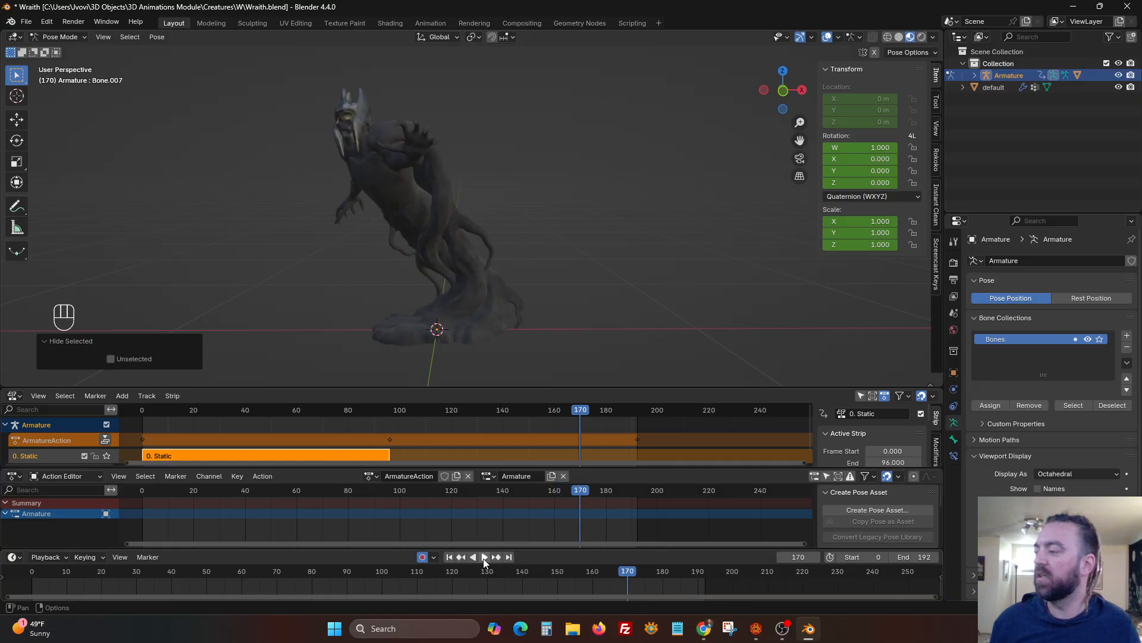
click(448, 559)
key(alt+h)
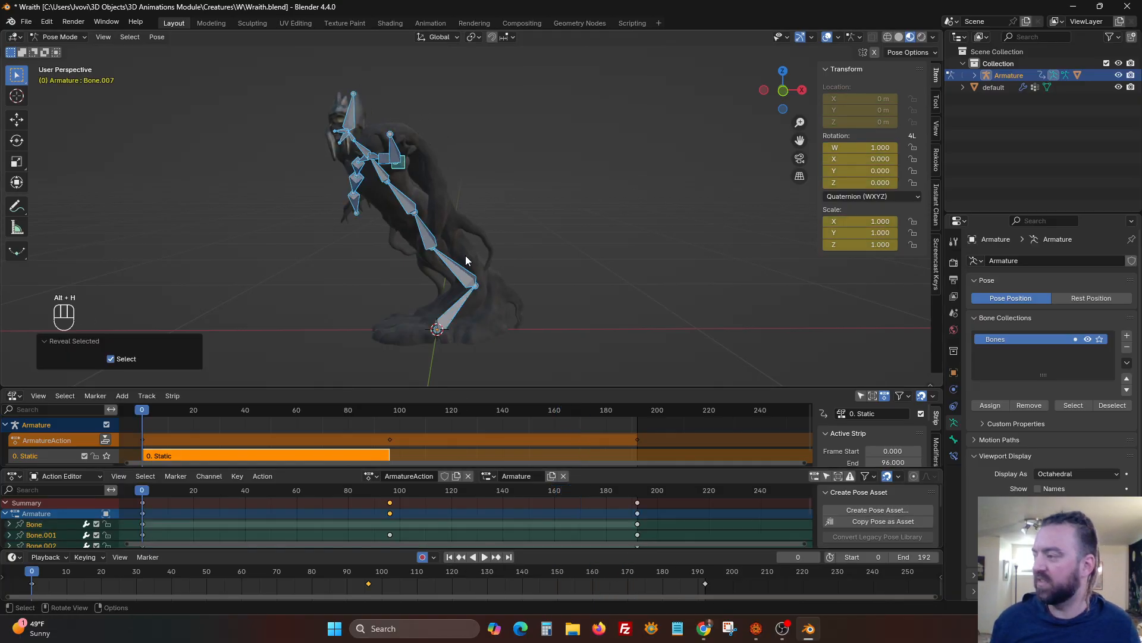
At frame 96, rotate the lower spine bone Bone.001 by about 9.8° in the view plane to straighten the body.
key(Up)
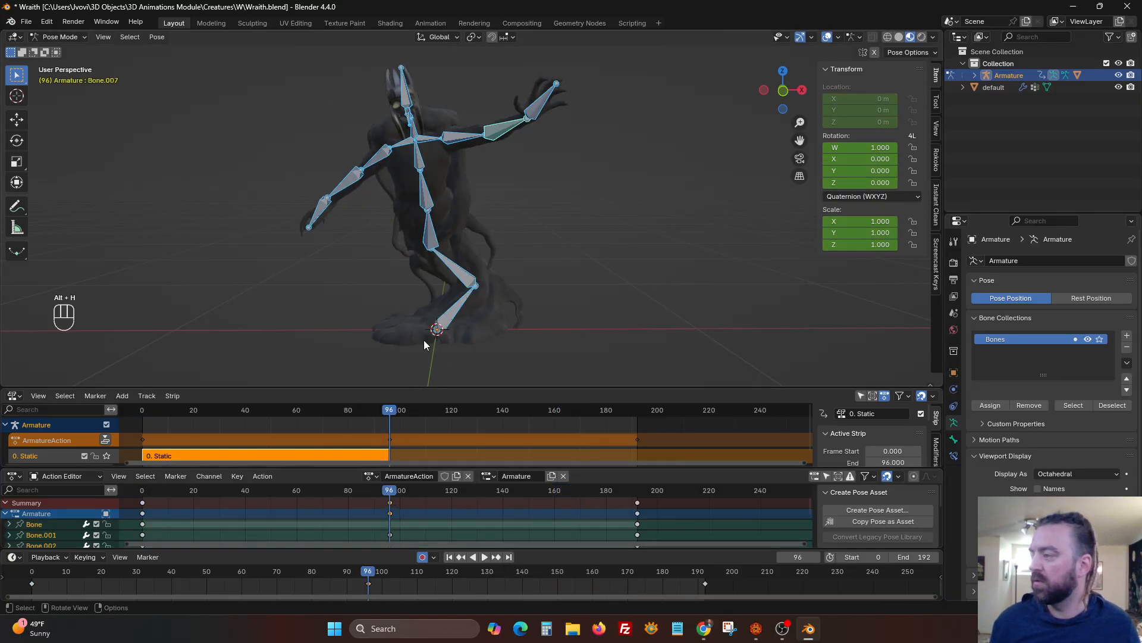
click(454, 263)
key(r)
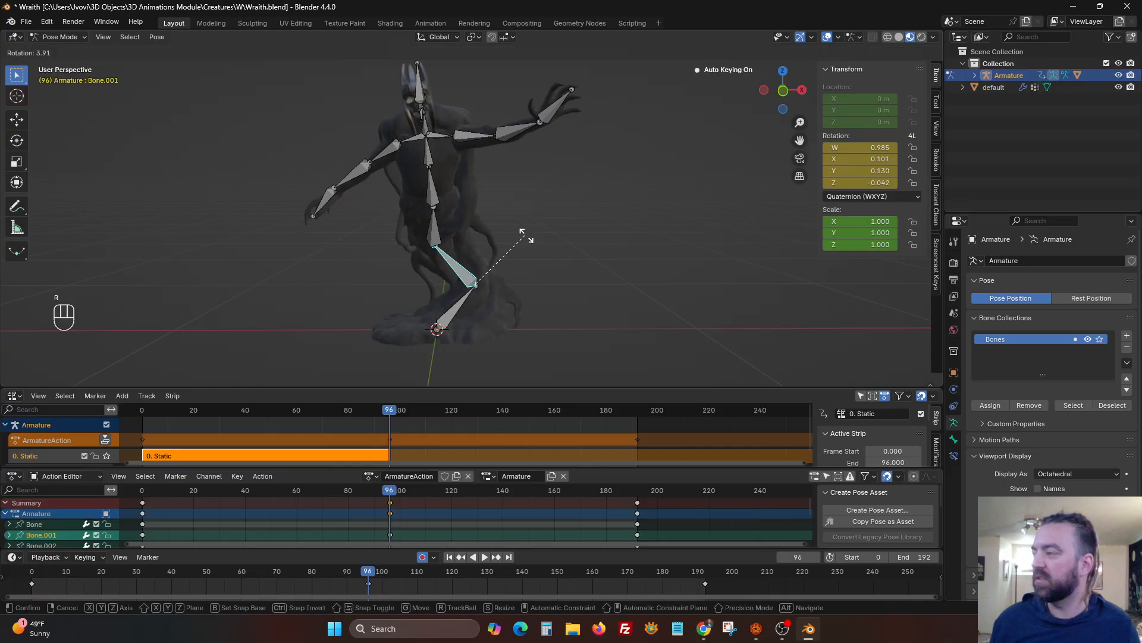
click(533, 240)
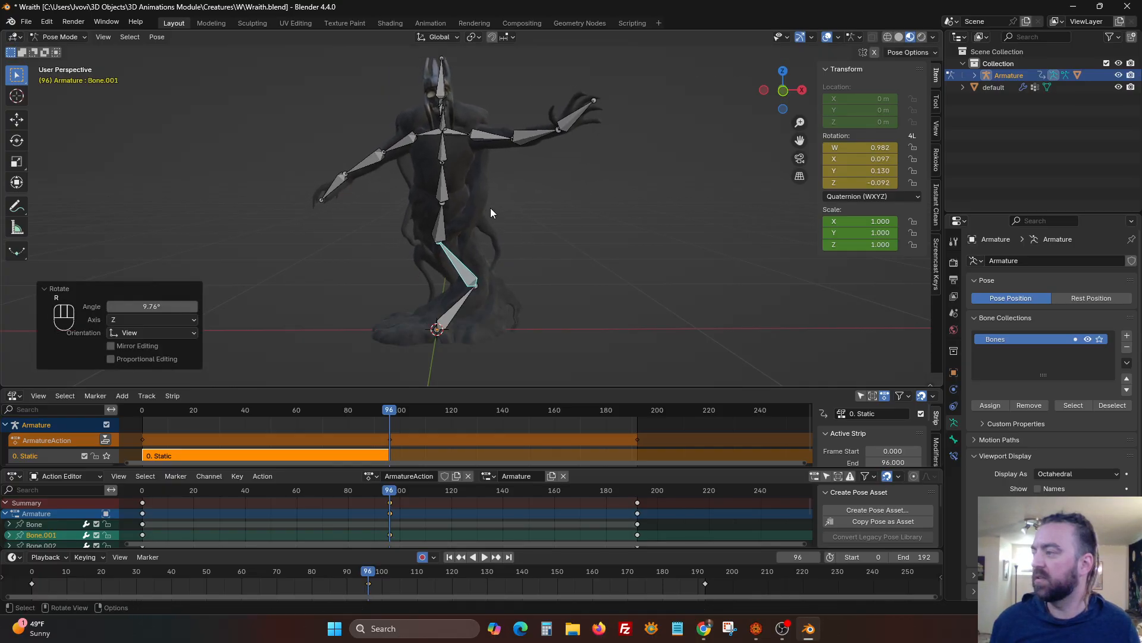
click(408, 151)
key(r)
key(r)
right_click(460, 154)
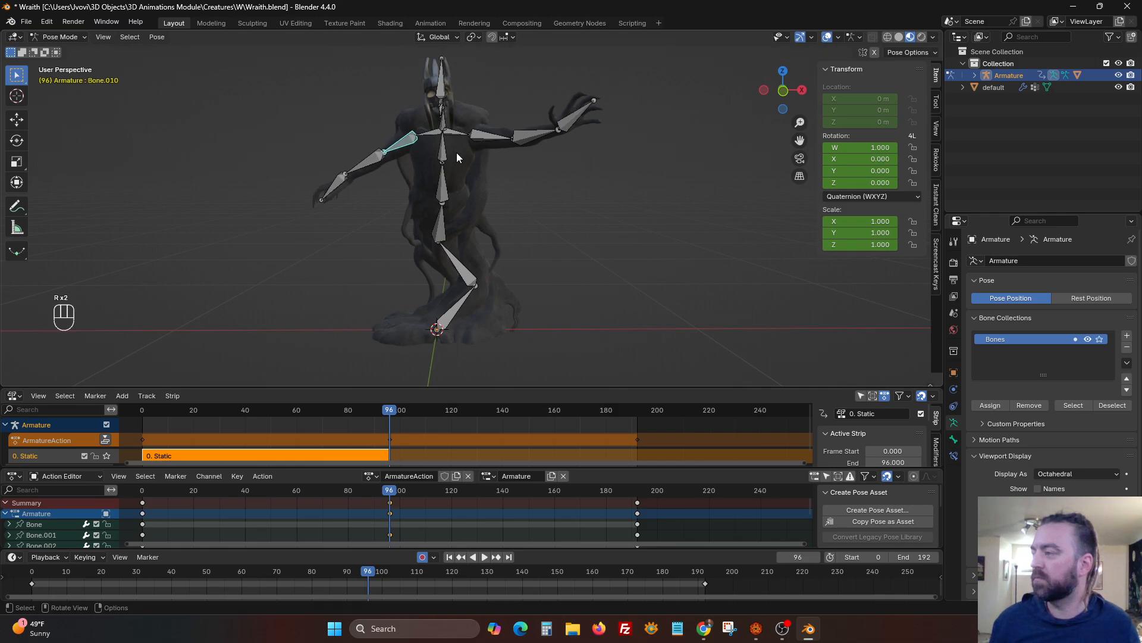
Rotate the shoulder bone Bone.005 freely by about 16.6° at frame 96.
click(431, 138)
key(r)
key(r)
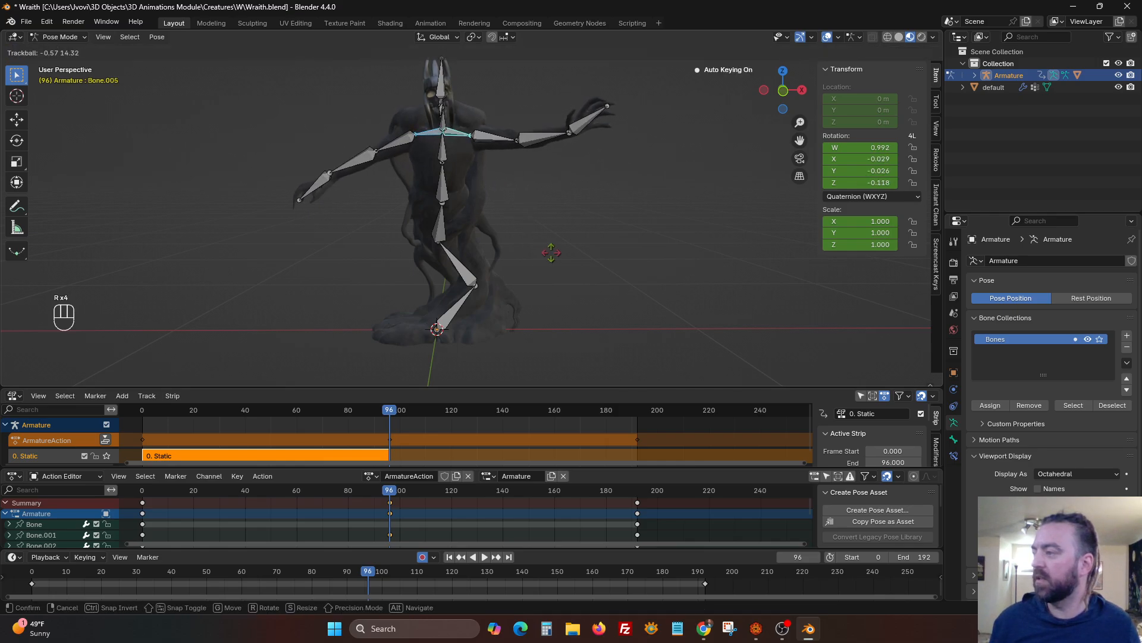
click(552, 254)
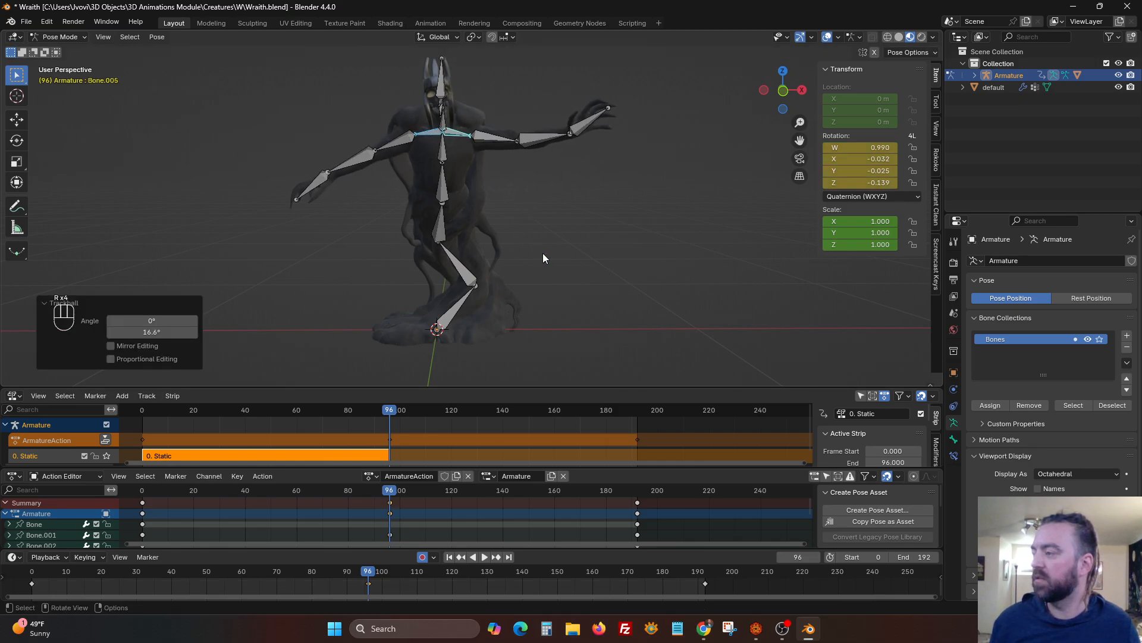
Open the Wraith's jaw at frame 96 by rotating jaw bone Bone.016 about the global X axis.
click(443, 117)
scroll(473, 179, up, 4)
shift+middle_drag(477, 181, 454, 309)
middle_drag(418, 160, 587, 216)
scroll(496, 162, up, 3)
key(r)
key(x)
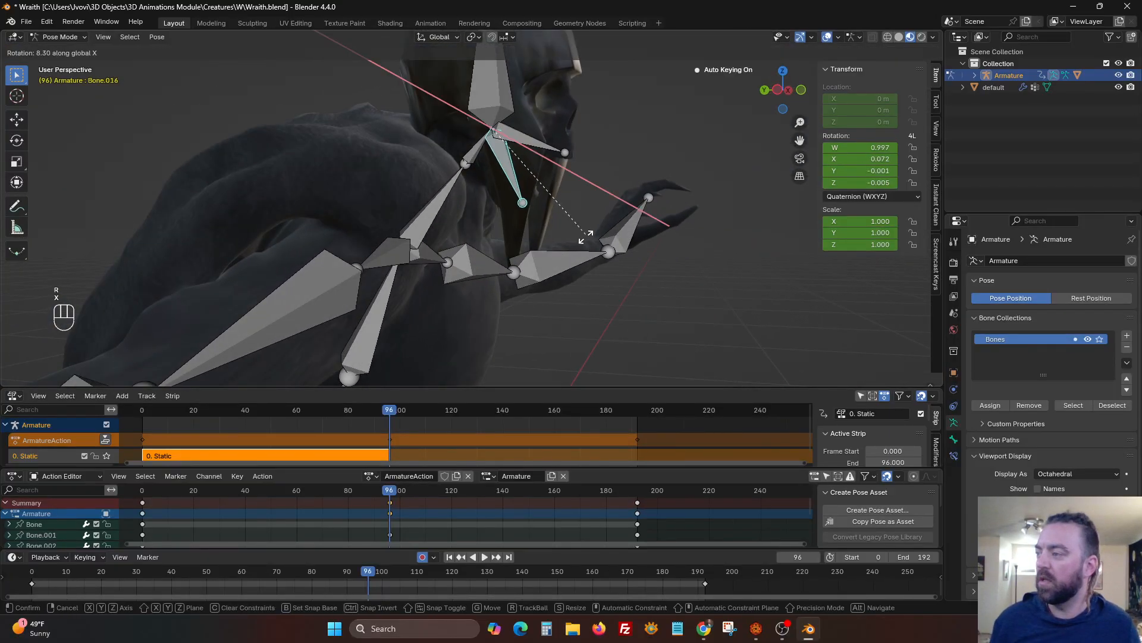
click(565, 255)
Review the full animation in a maximized viewport with the bones hidden, restoring the layout, frame 0 and the bones.
middle_drag(566, 254, 512, 190)
click(449, 559)
key(a)
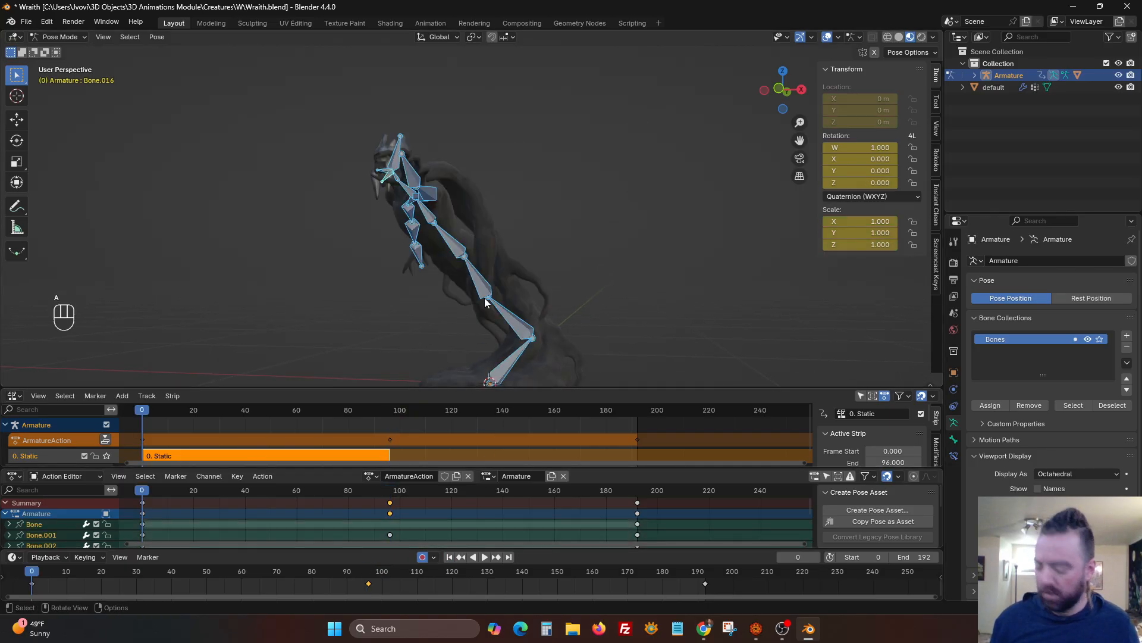
key(h)
middle_drag(494, 299, 491, 271)
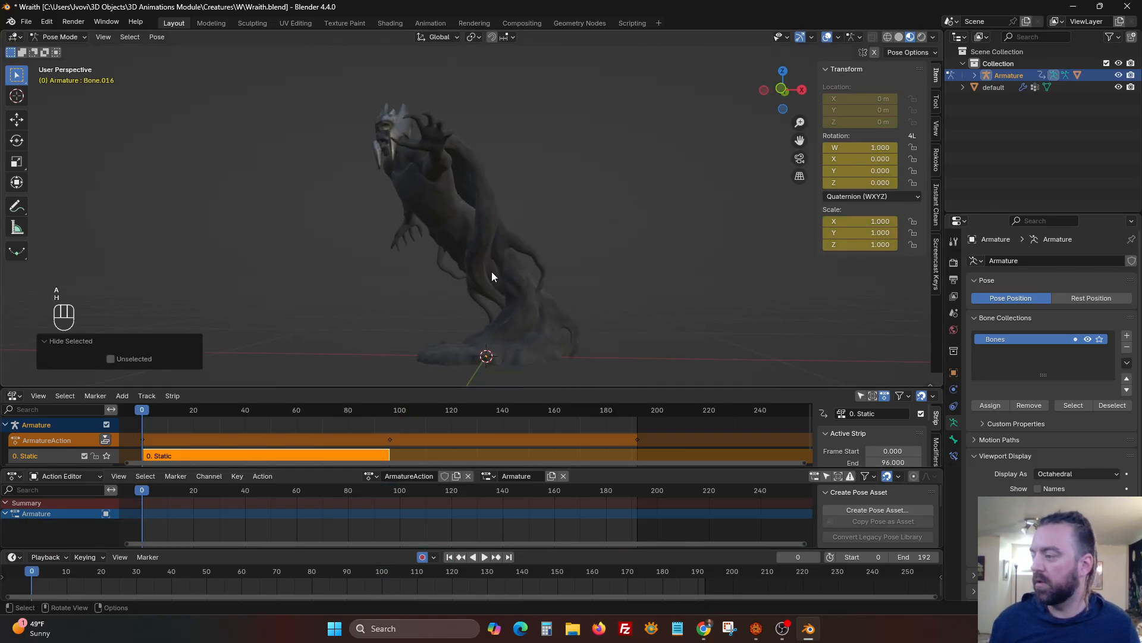
click(484, 557)
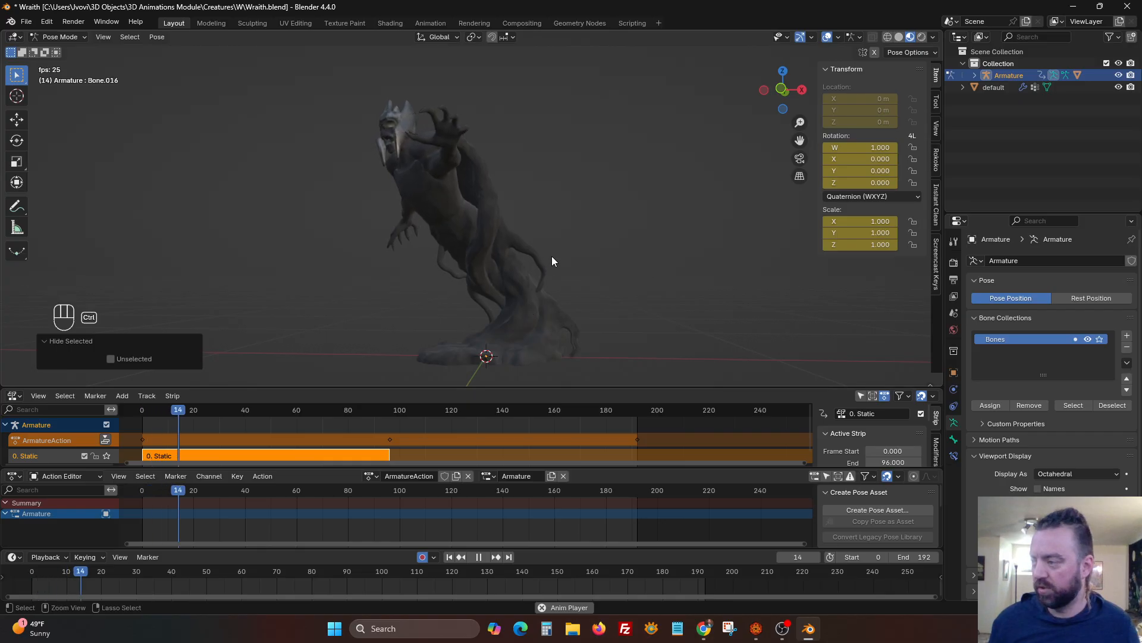
key(ctrl+space)
scroll(612, 362, up, 3)
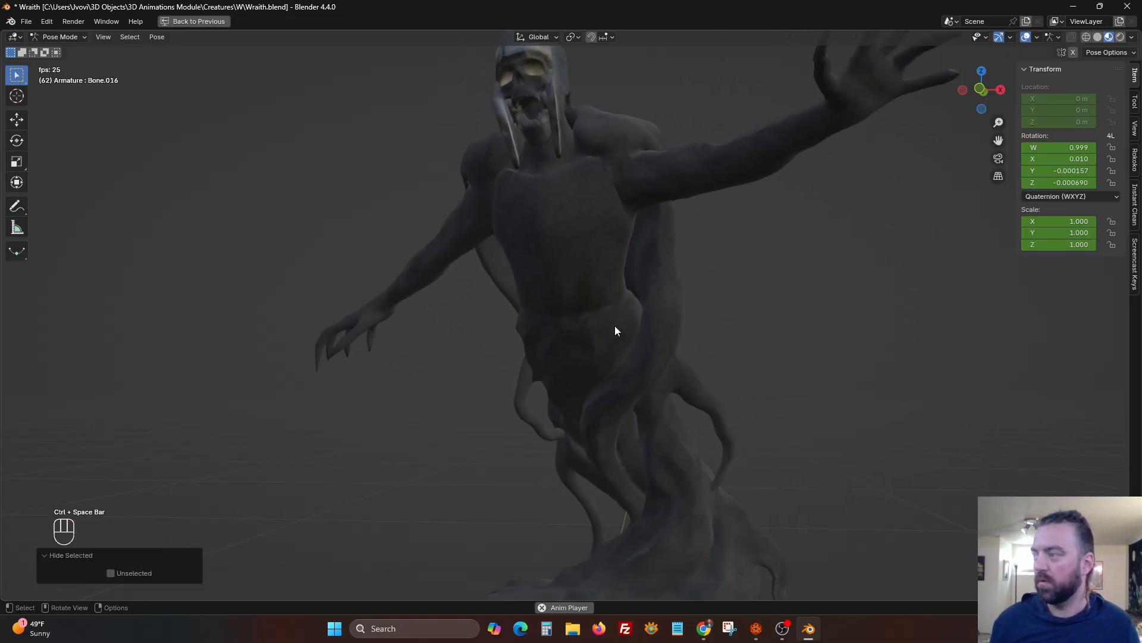
scroll(630, 353, down, 3)
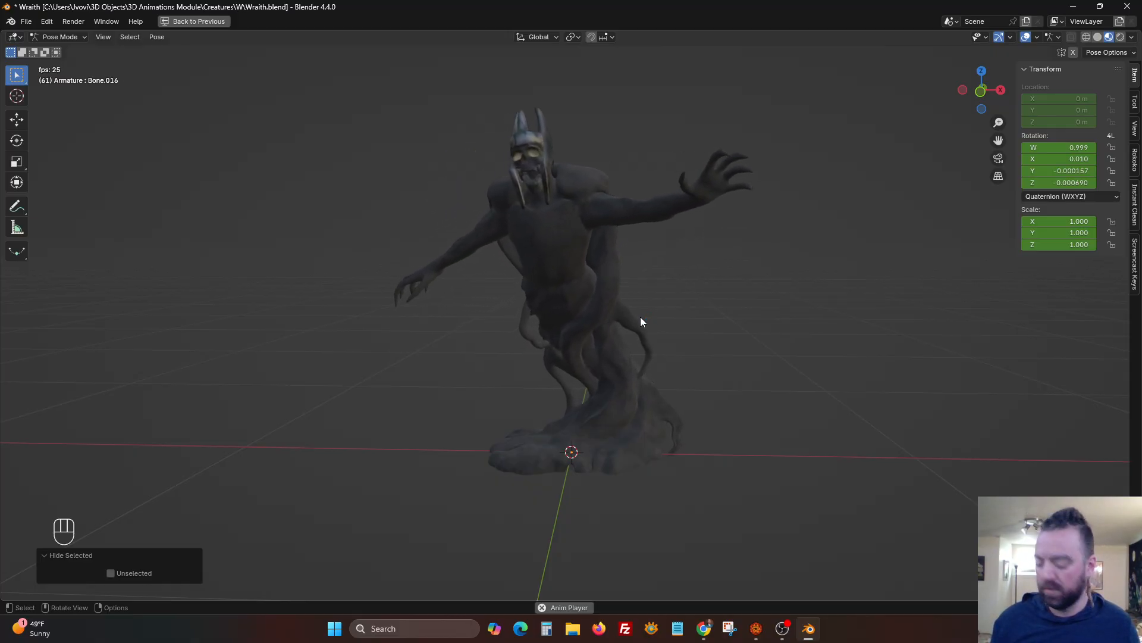
key(ctrl+space)
click(478, 557)
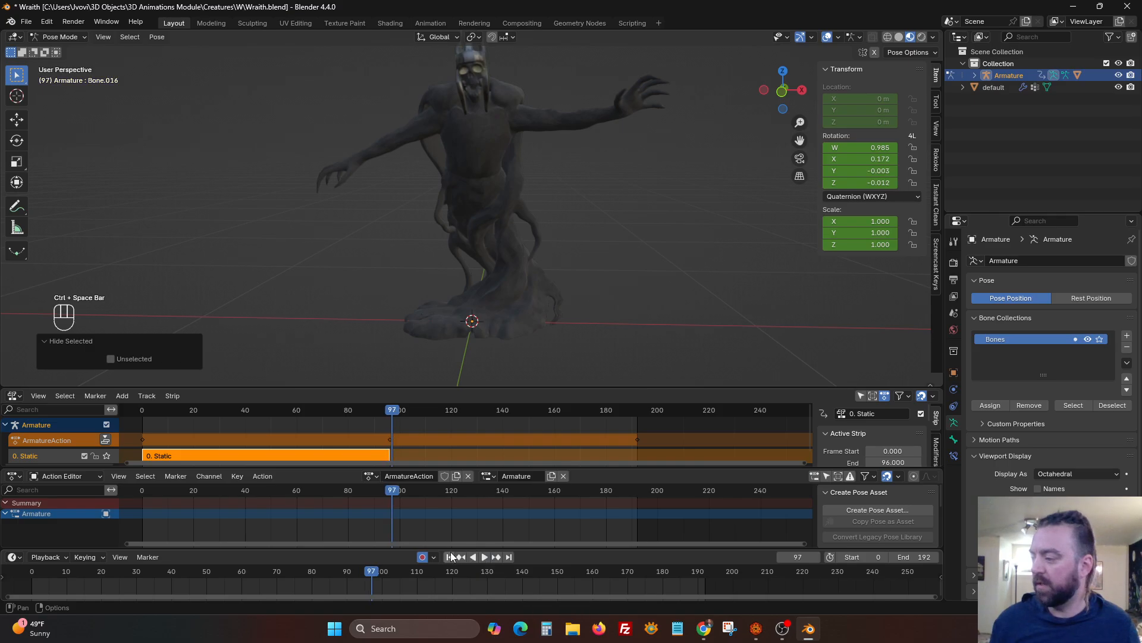
click(449, 557)
key(alt+h)
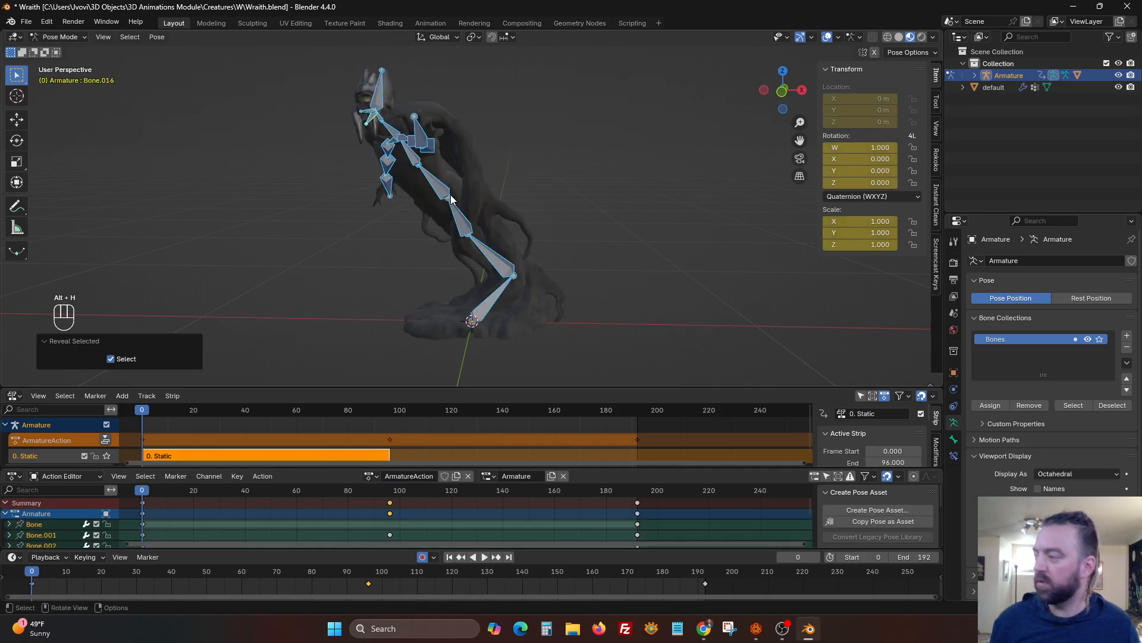
Rename the armature's current action "1. Idle 1".
double_click(408, 476)
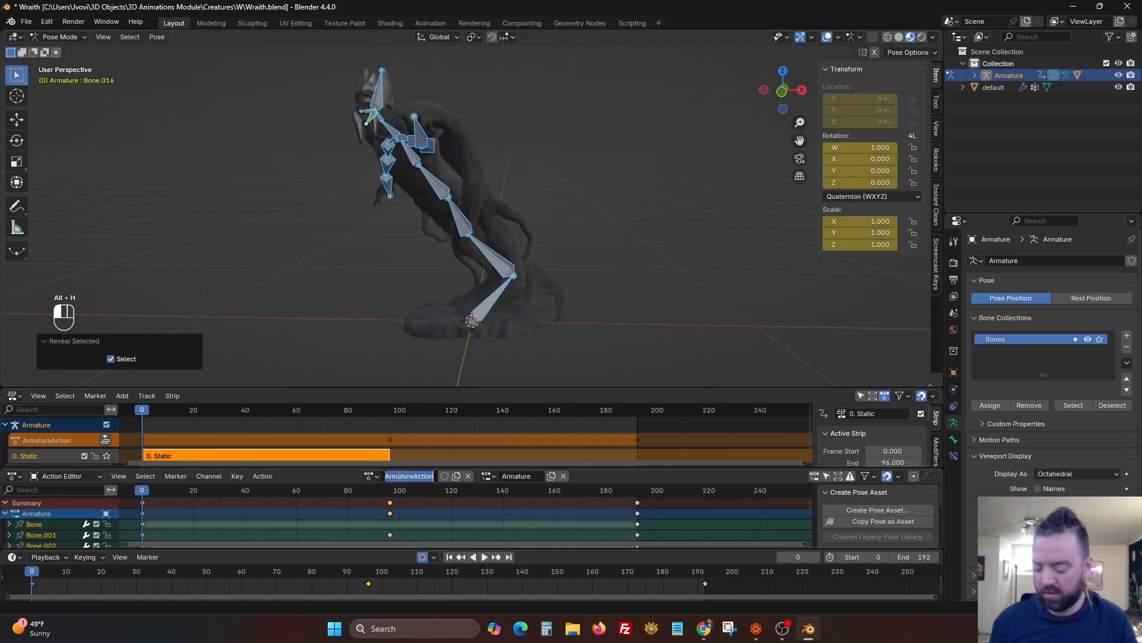
text(1)
key(Return)
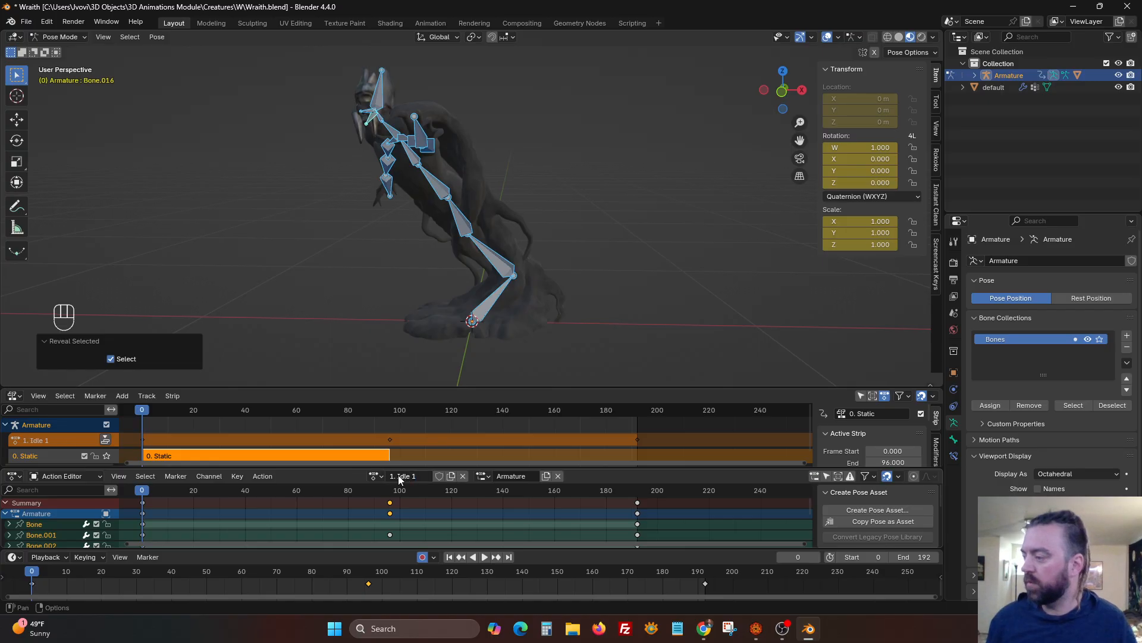
Push the "1. Idle 1" action down onto its own NLA track as a strip.
click(105, 440)
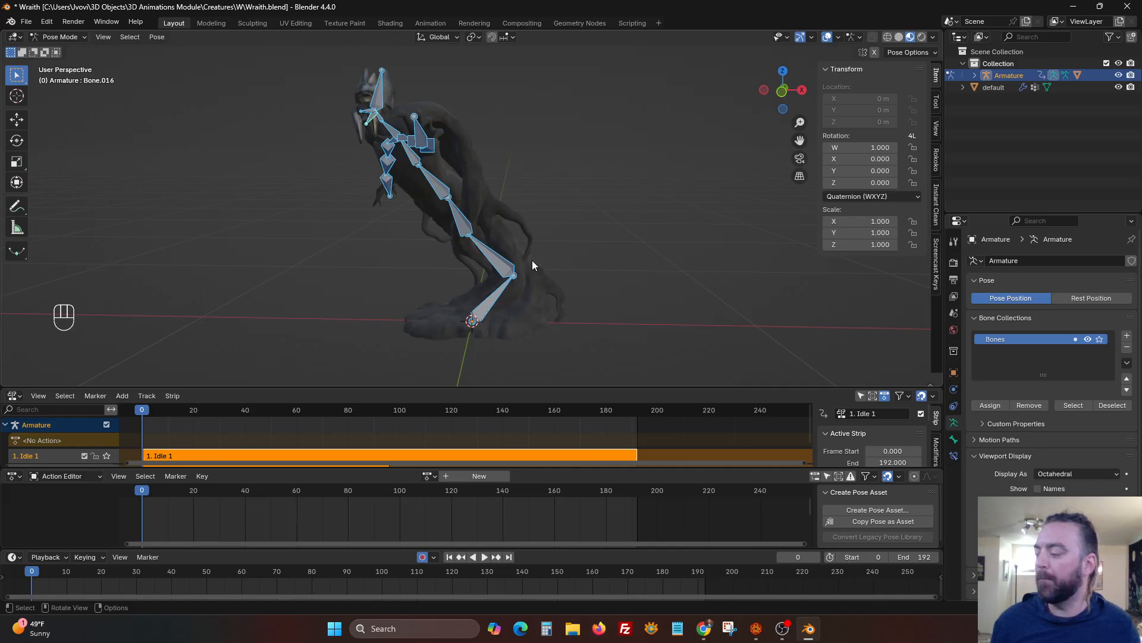
middle_drag(527, 259, 463, 191)
scroll(577, 214, up, 5)
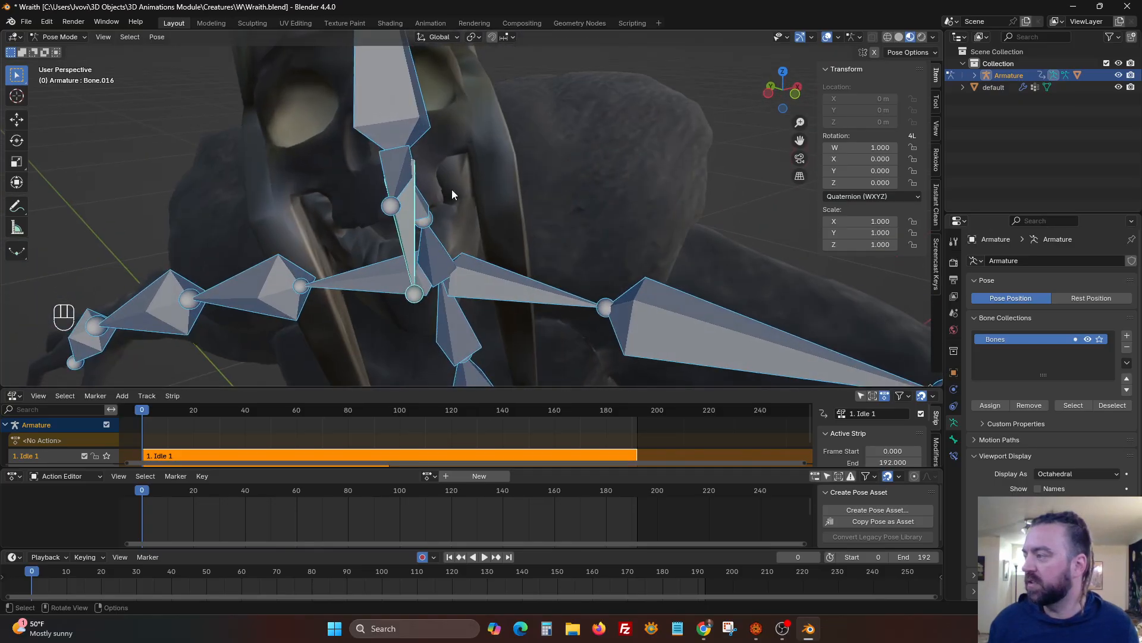
scroll(463, 106, down, 8)
middle_drag(545, 162, 539, 189)
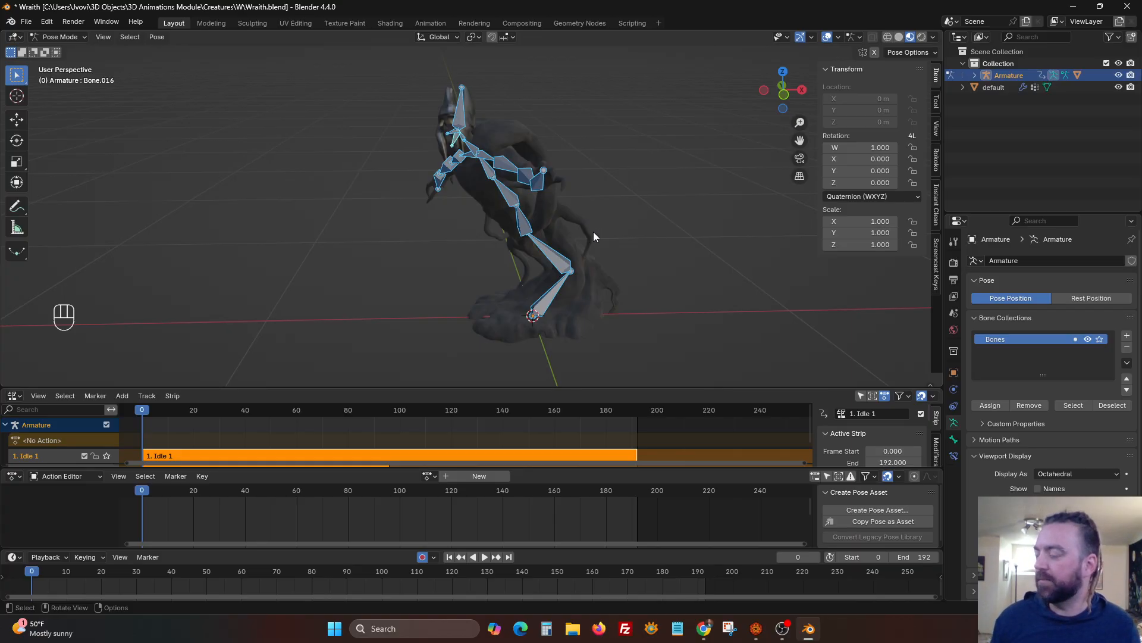
shift+middle_drag(666, 196, 635, 205)
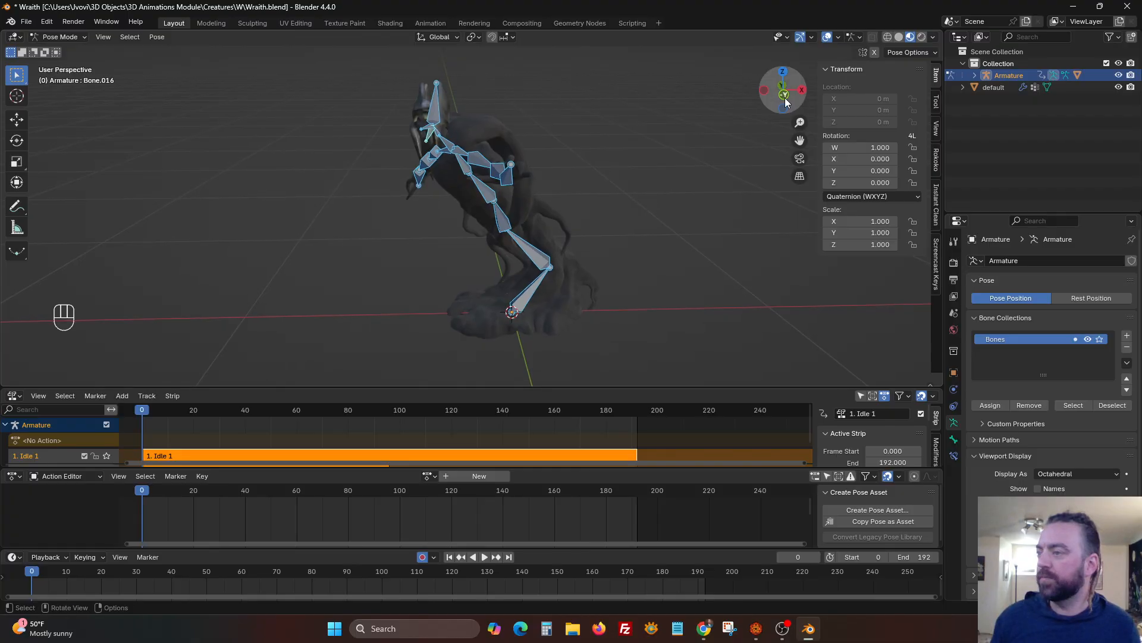
In front view at frame 0, rotate lower spine bone Bone.001 with a trackball turn of -12° and 25.8°, plus a plain rotation of 13.5°.
click(783, 95)
shift+middle_drag(609, 274, 511, 220)
scroll(526, 167, down, 2)
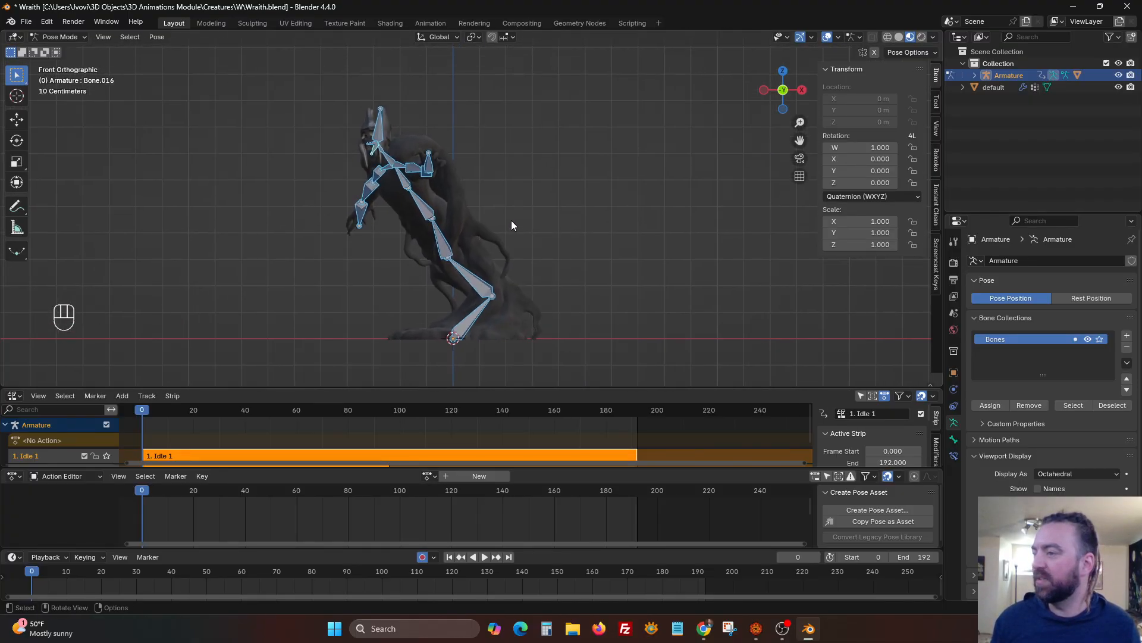
click(465, 281)
key(r)
key(r)
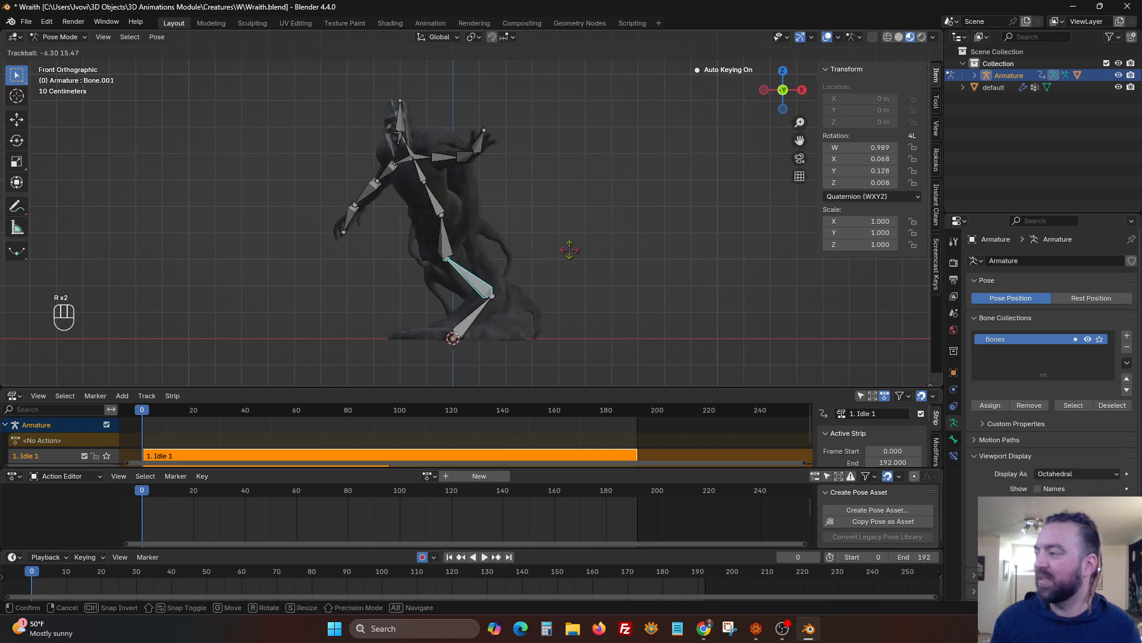
click(576, 248)
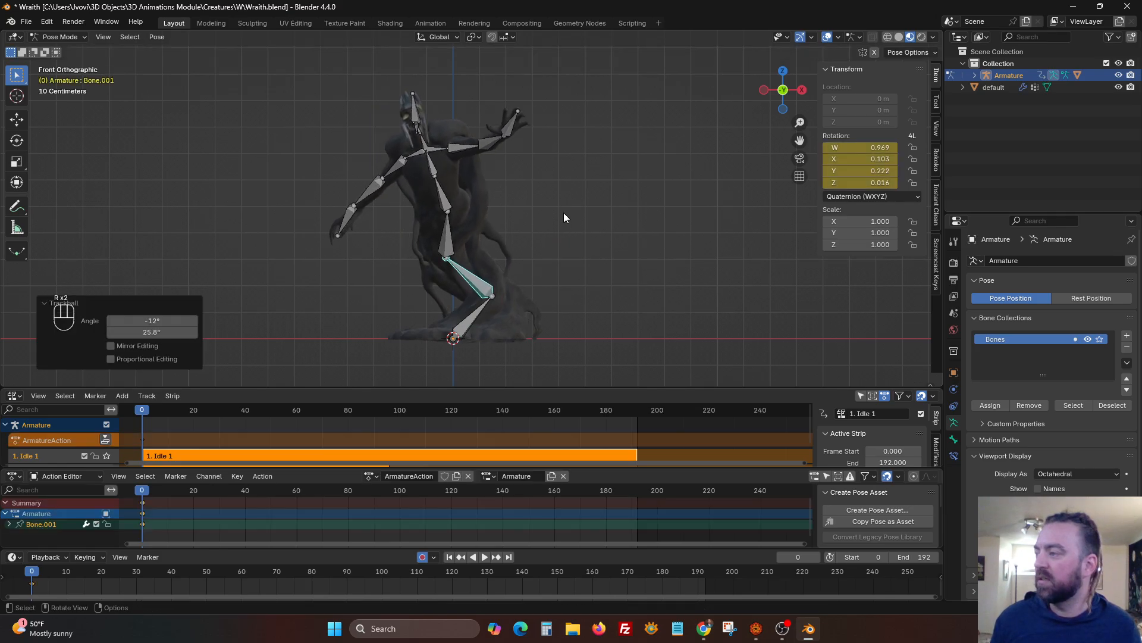
key(r)
click(609, 212)
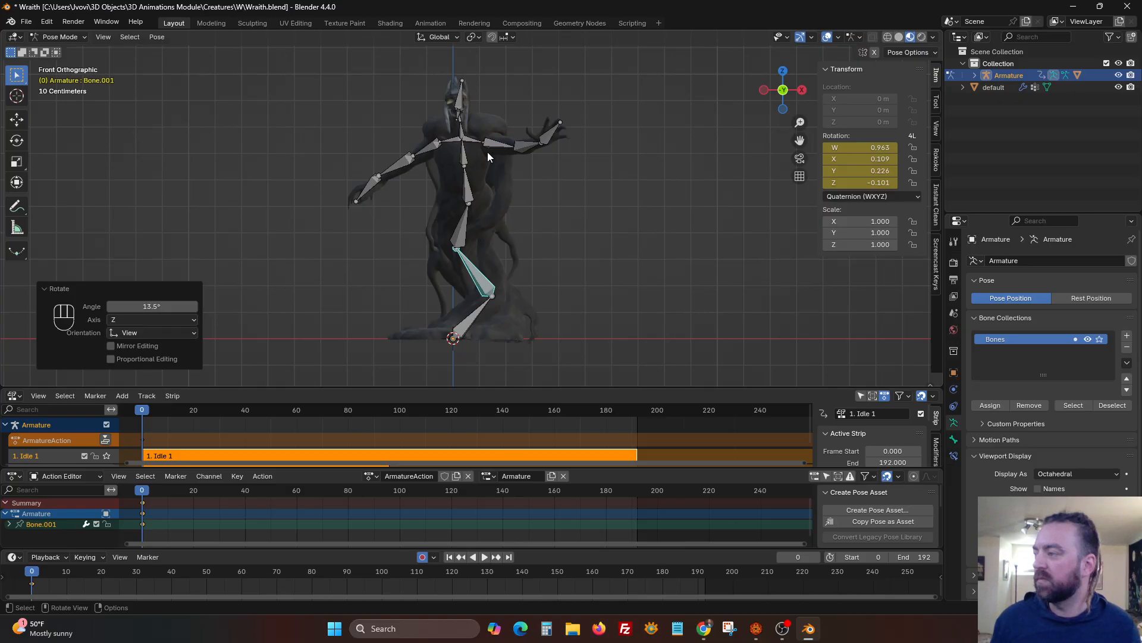
Turn the mid-spine bone Bone.003 freely with a trackball rotation at frame 0.
click(468, 191)
key(r)
key(r)
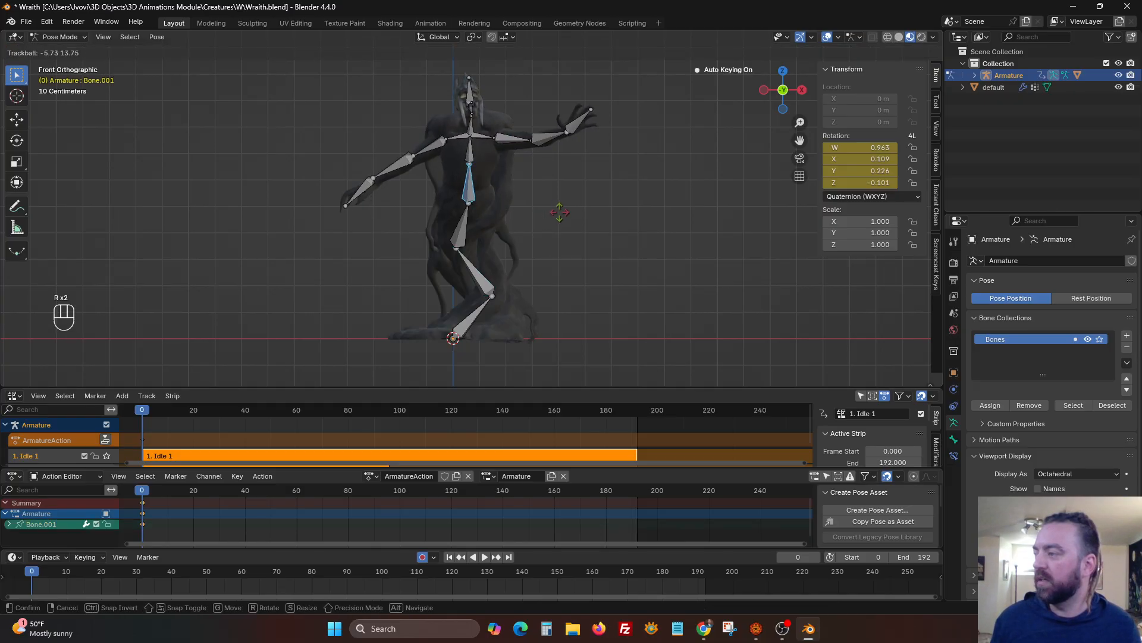
click(496, 139)
Lower both upper arms at frame 0, rotating Bone.006 freely plus 34.4° in view and Bone.010 by -27°.
click(512, 144)
key(r)
key(r)
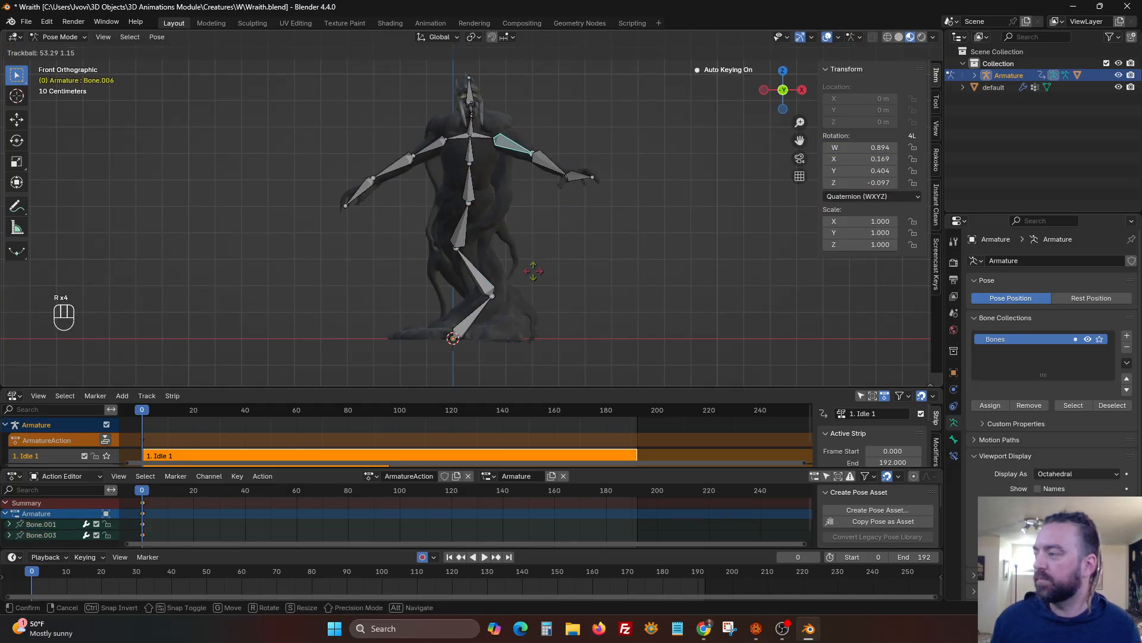
click(580, 201)
key(r)
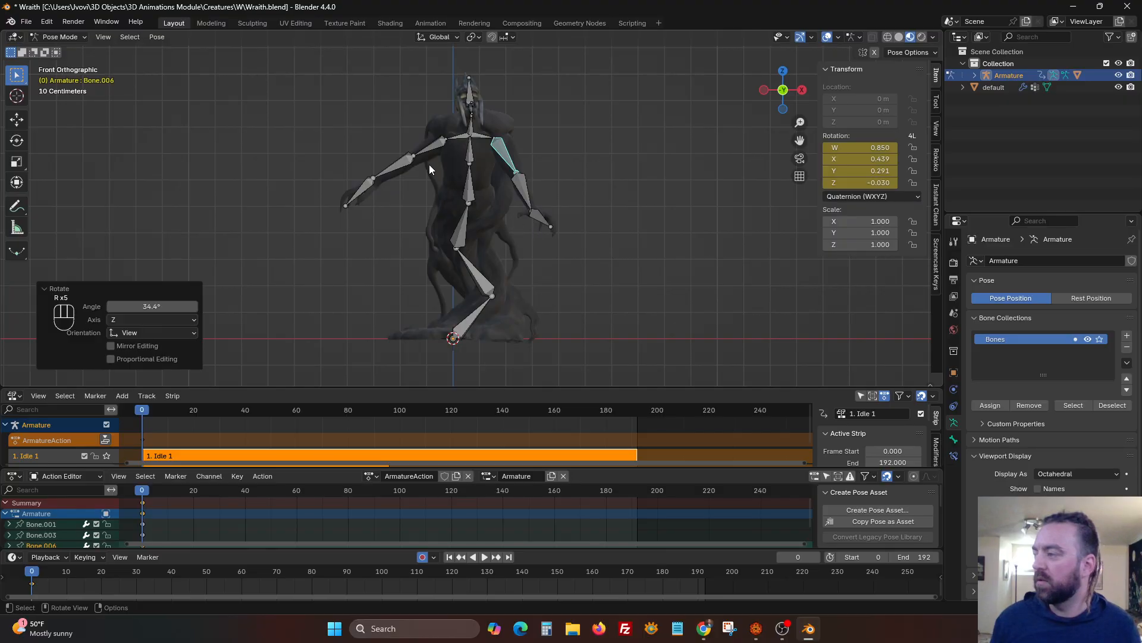
click(430, 166)
key(r)
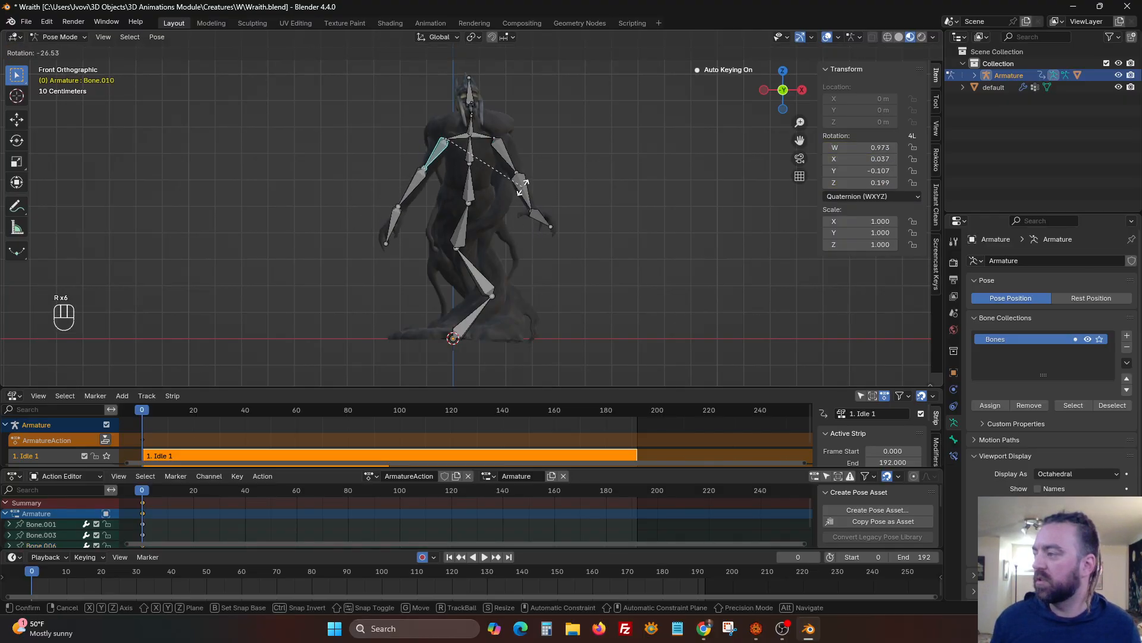
click(522, 186)
From the side, straighten the Wraith's lean by rotating spine bone Bone.002 by 10.9° and Bone.001 slightly in the same direction.
middle_drag(495, 191, 534, 154)
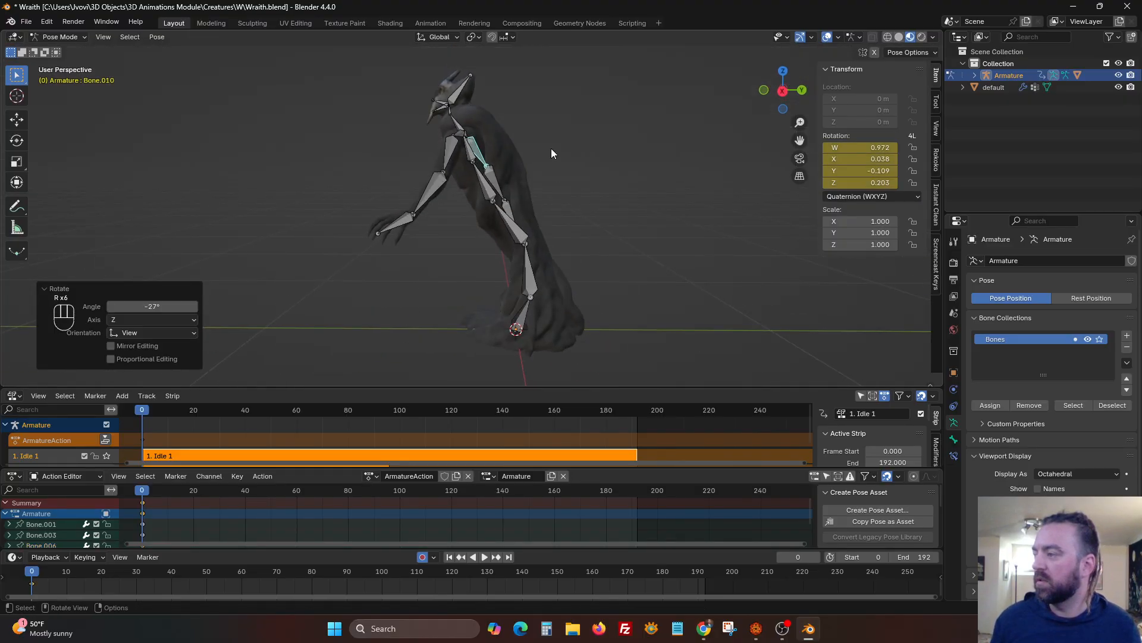
key(r)
click(572, 230)
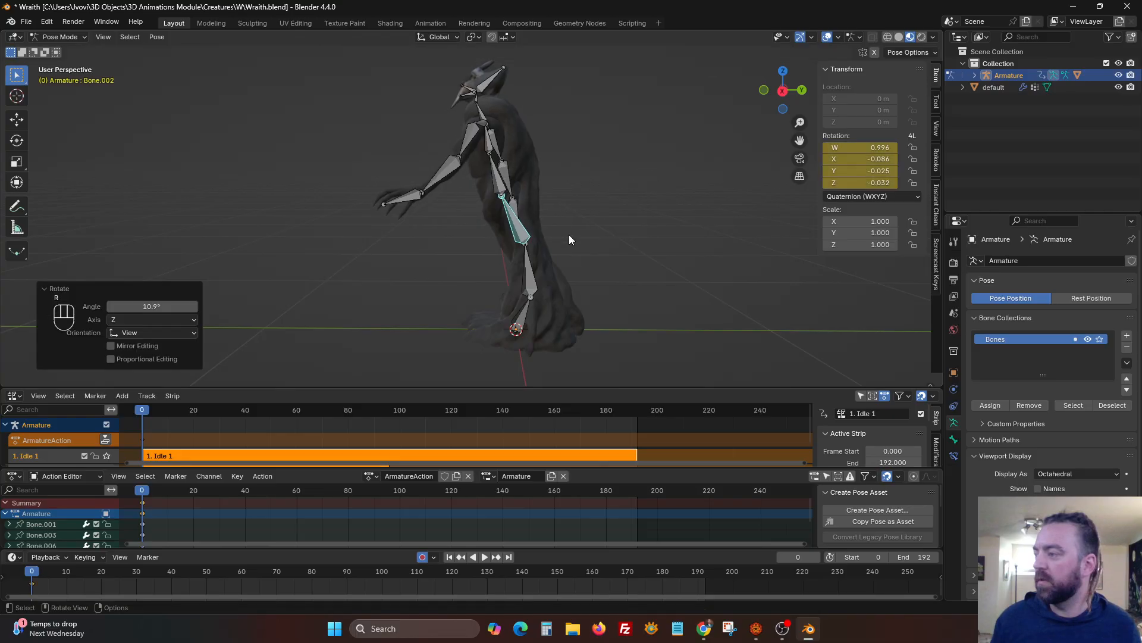
click(530, 265)
key(r)
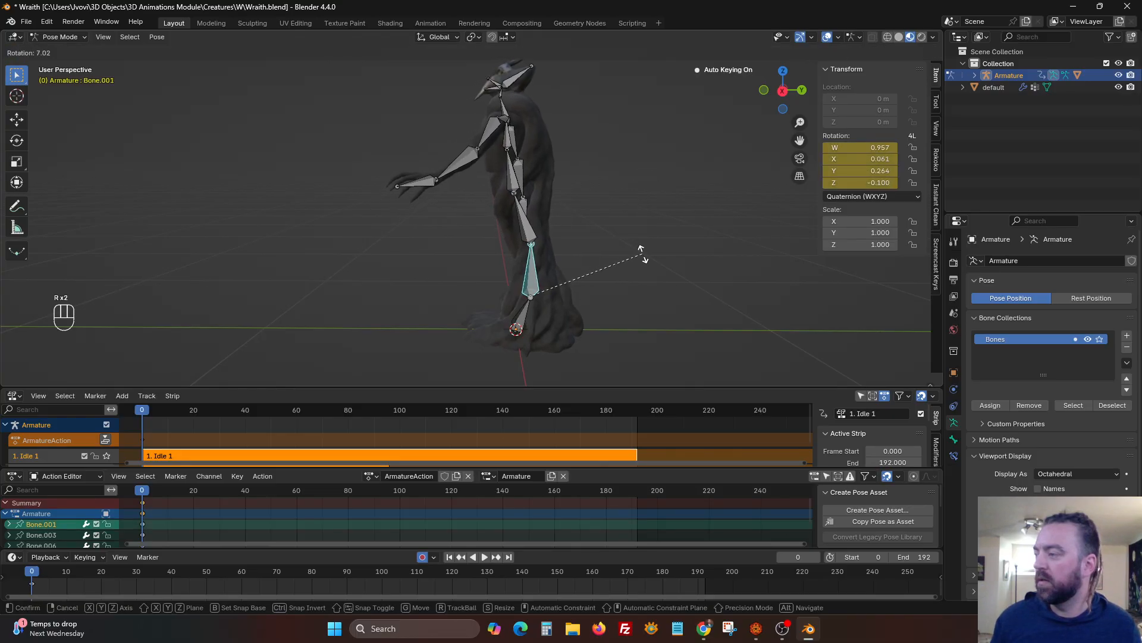
click(591, 246)
Rotate shoulder bone Bone.005 by about -30° in the side view so that the arm hangs down.
click(498, 135)
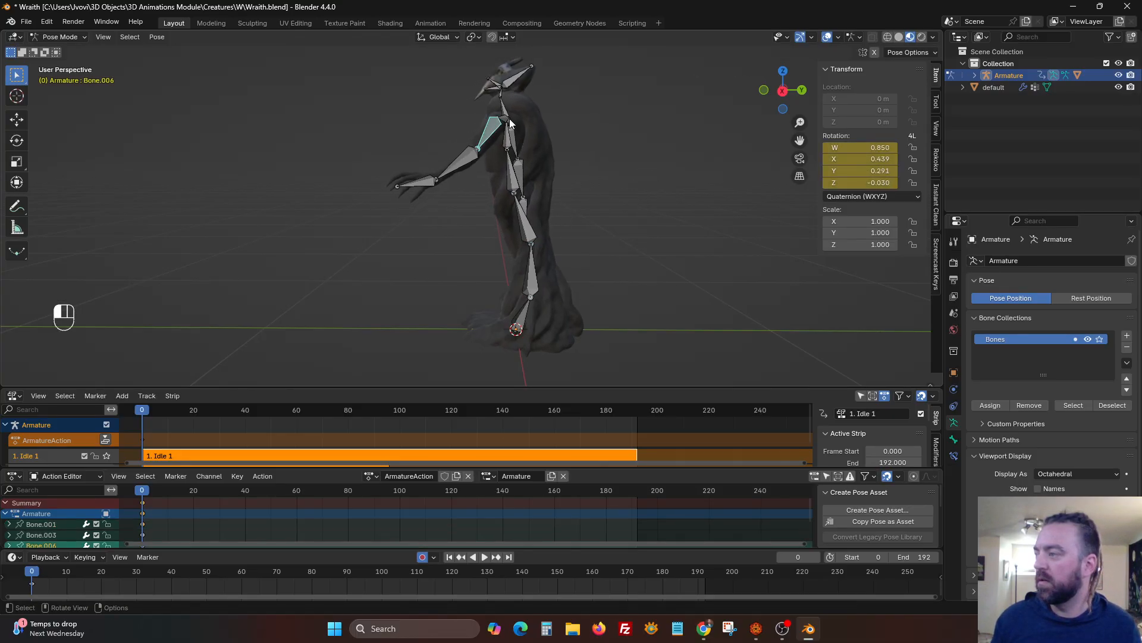
click(510, 119)
key(r)
key(r)
right_click(634, 128)
key(r)
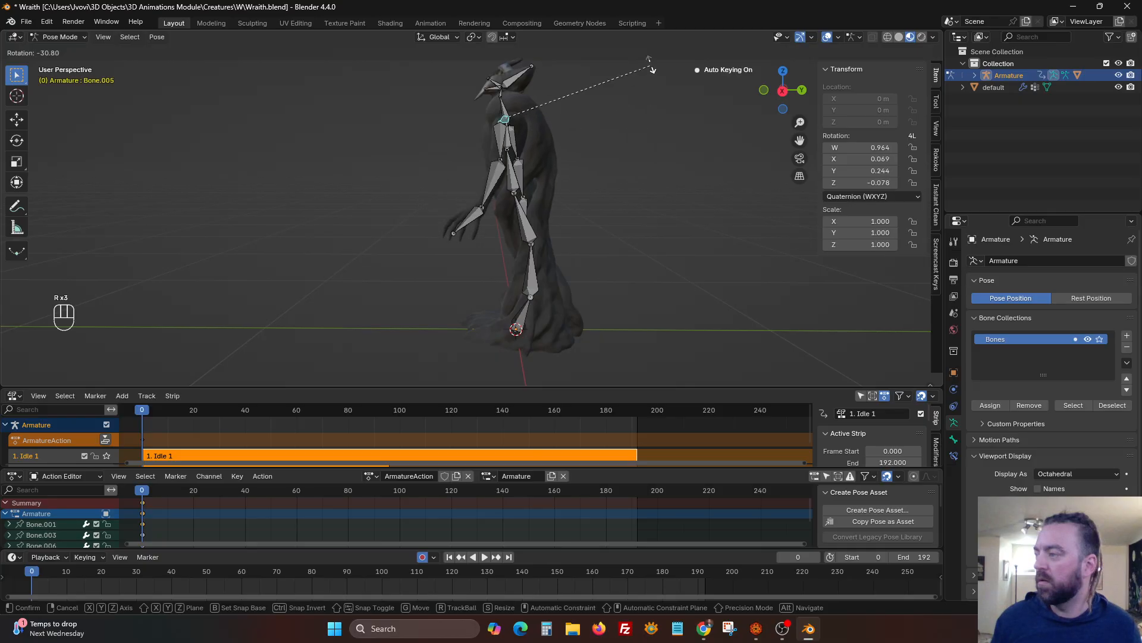
click(653, 72)
Rotate the Wraith's head bone in the side view at frame 0.
click(518, 106)
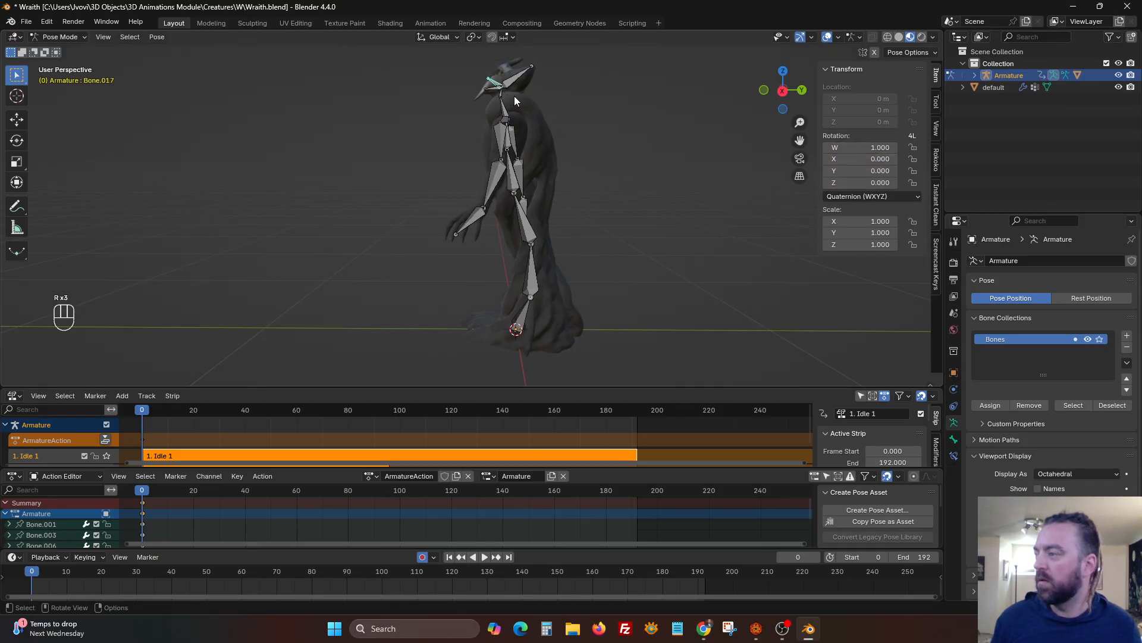
key(r)
click(587, 50)
Rotate the hand bone Bone.008 by 35.5° at frame 0.
middle_drag(589, 60, 630, 137)
click(584, 202)
middle_drag(583, 203, 533, 232)
key(r)
click(584, 206)
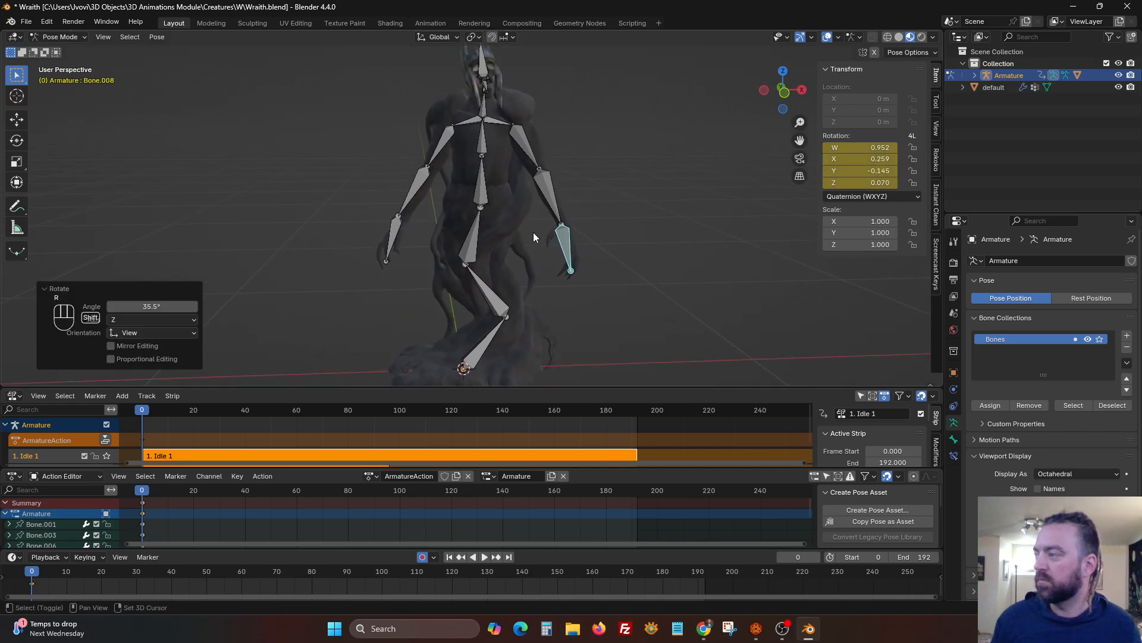
Turn the upper spine bone Bone.004 with a trackball rotation of about -4° and 12°.
click(472, 124)
click(479, 141)
key(r)
key(r)
click(635, 159)
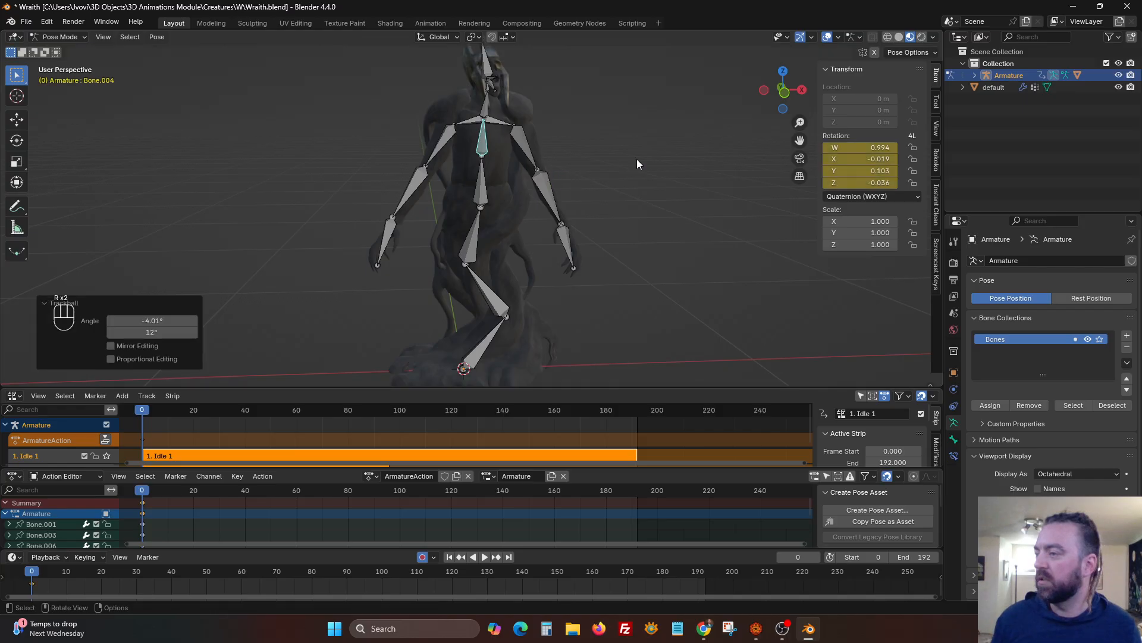
Check the new pose from the front with all bones hidden, and reveal the bones again.
click(784, 93)
key(a)
key(h)
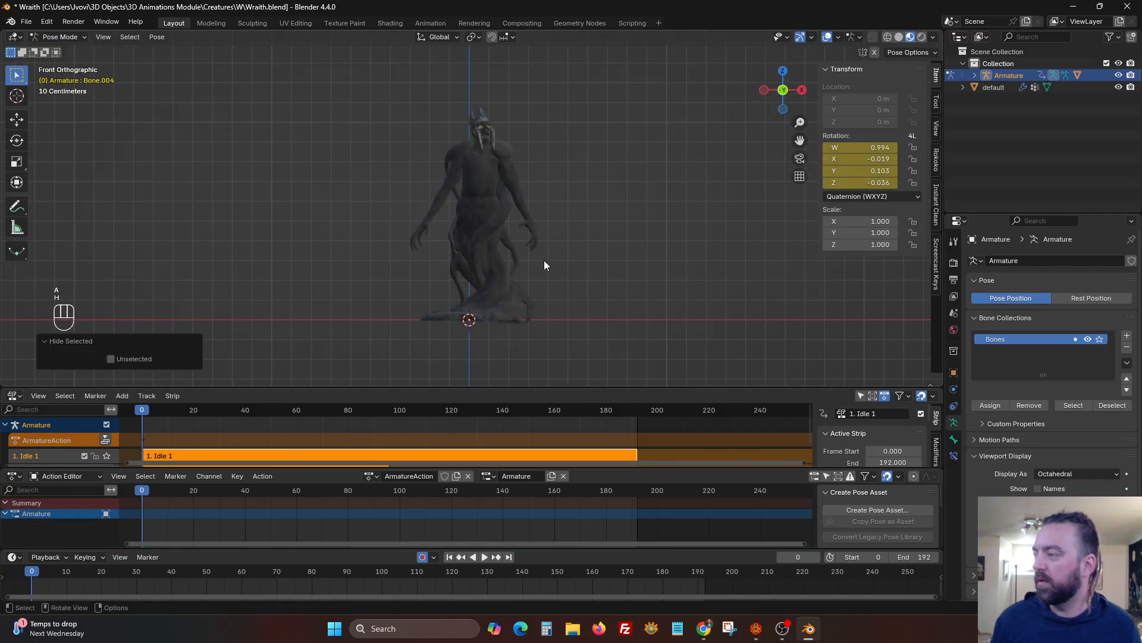
scroll(538, 230, up, 1)
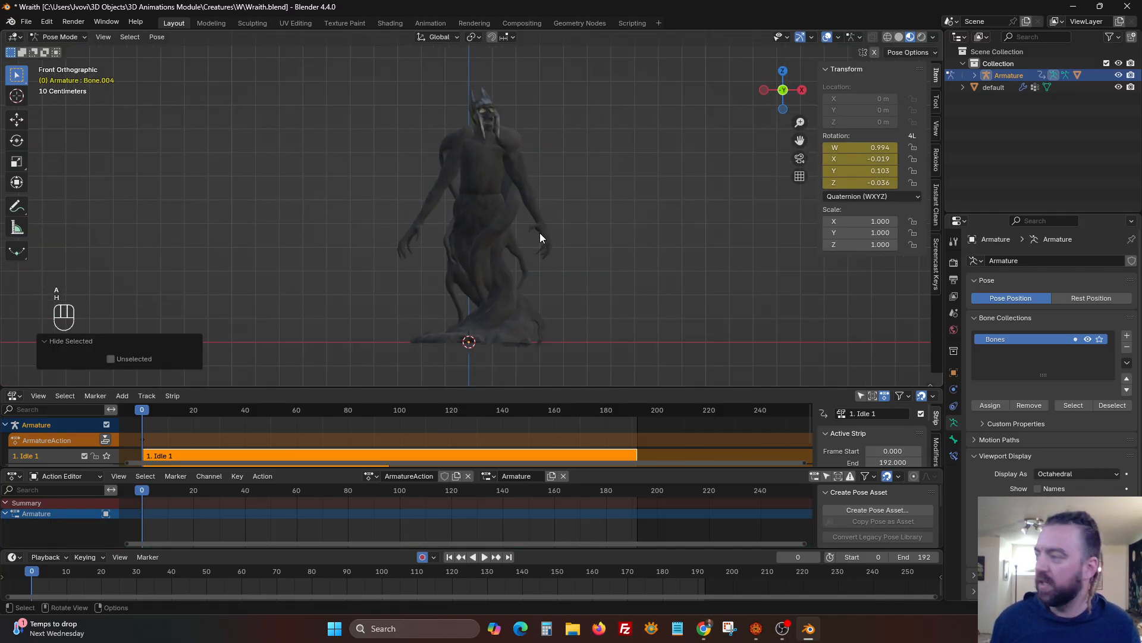
key(alt+h)
Orient the head forward by rotating Bone.014 at frame 0 with free trackball turns and an in-view rotation of 8.92°.
scroll(495, 159, up, 2)
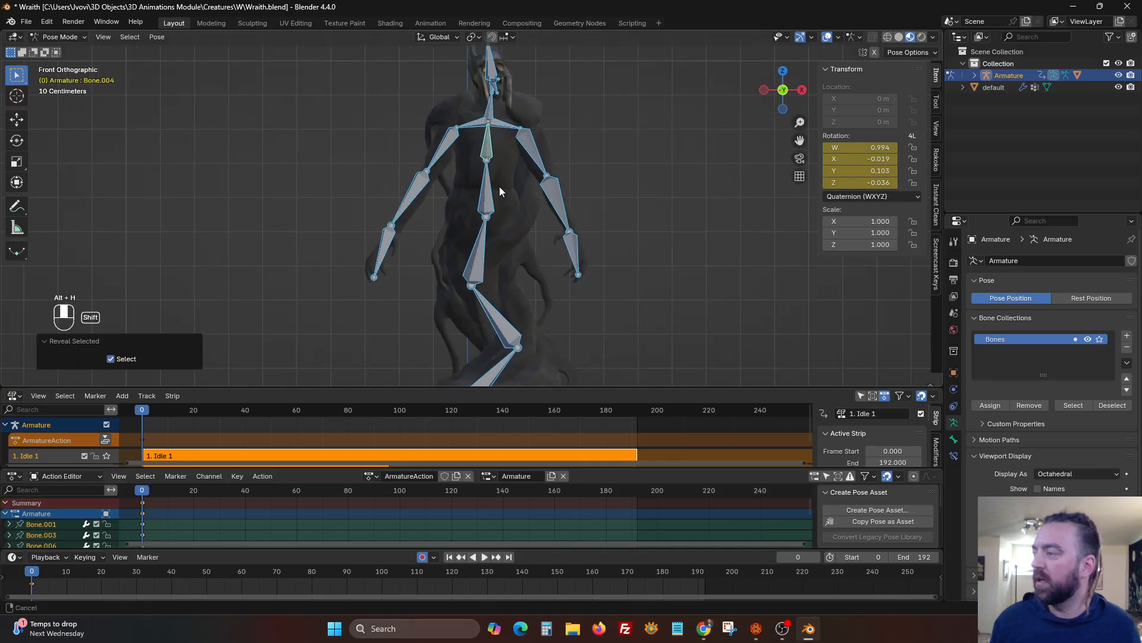
scroll(499, 174, down, 1)
scroll(494, 194, up, 5)
click(507, 190)
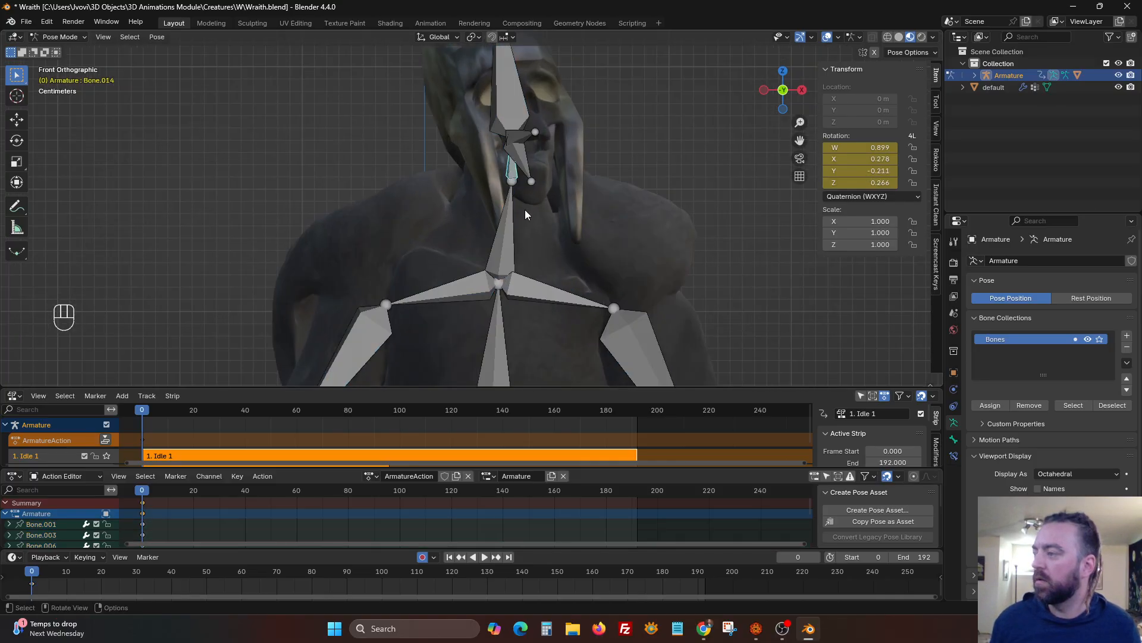
key(r)
key(r)
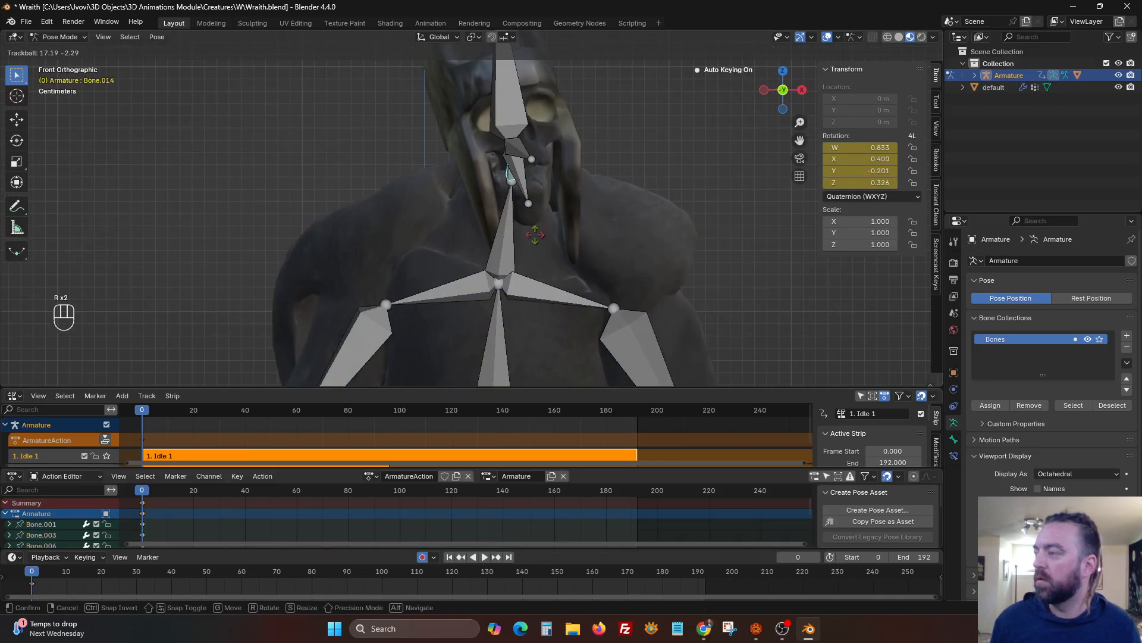
click(535, 235)
key(r)
click(601, 242)
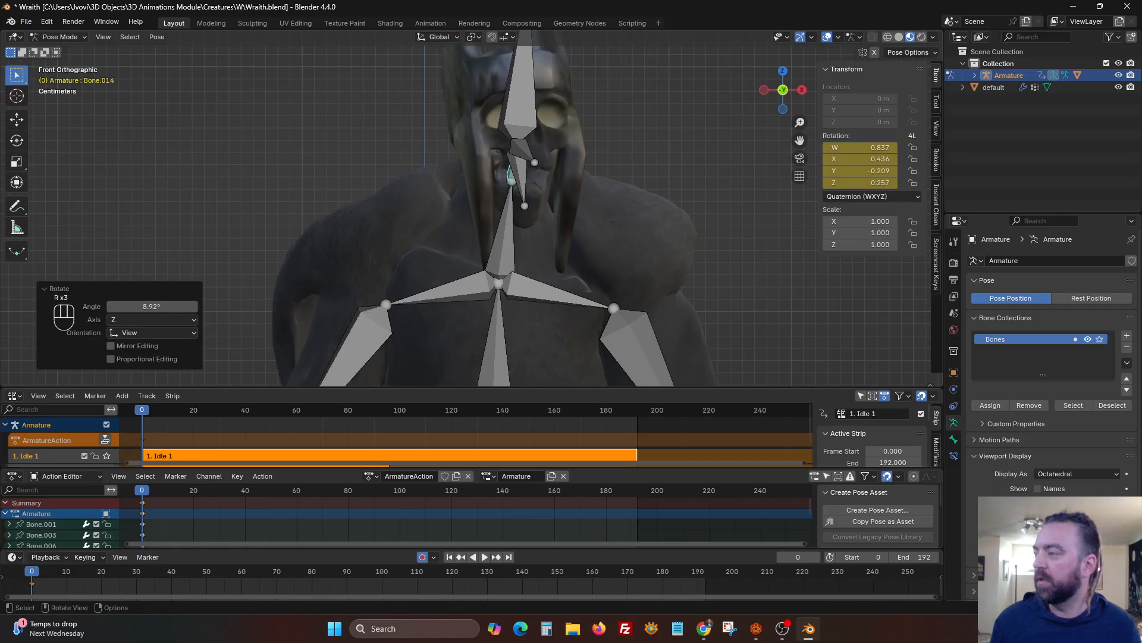
key(r)
key(r)
click(538, 222)
Rotate the jaw bone Bone.016 about the global X axis at frame 0.
click(513, 196)
key(r)
key(x)
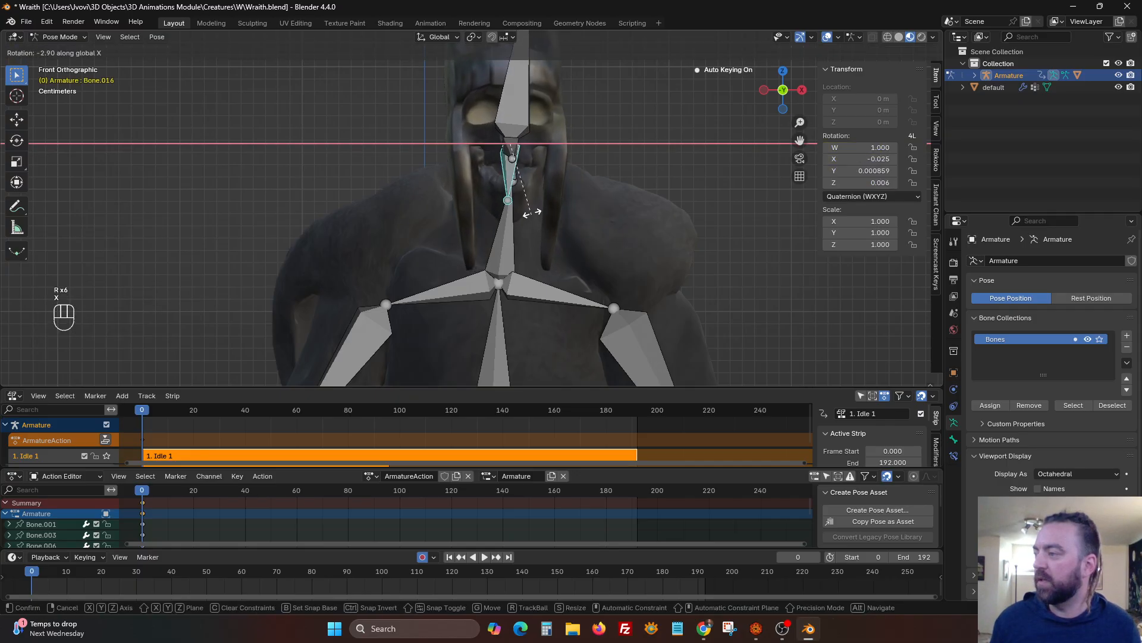
click(538, 186)
Inspect the head and whole body with the bones hidden, and reveal the bones again.
middle_drag(595, 200, 504, 147)
key(a)
key(h)
scroll(504, 147, down, 3)
middle_drag(513, 204, 484, 228)
key(alt+h)
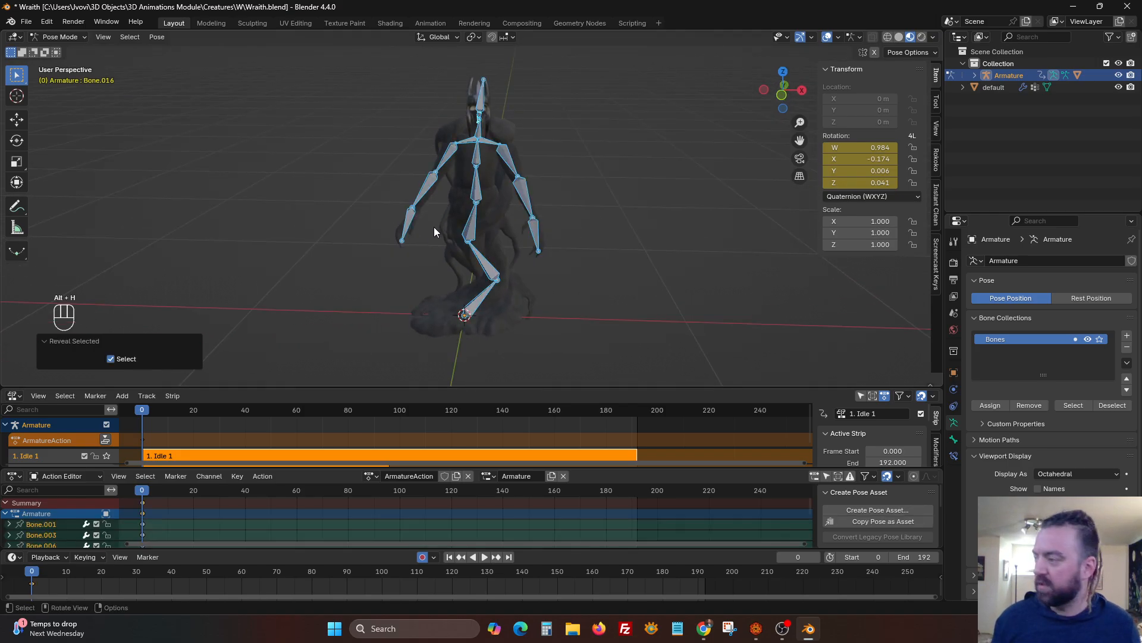
Adjust both arms below the upper arm at frame 0, rotating Bone.011 by -16.3° and Bone.007 freely in view.
click(404, 178)
key(r)
click(457, 206)
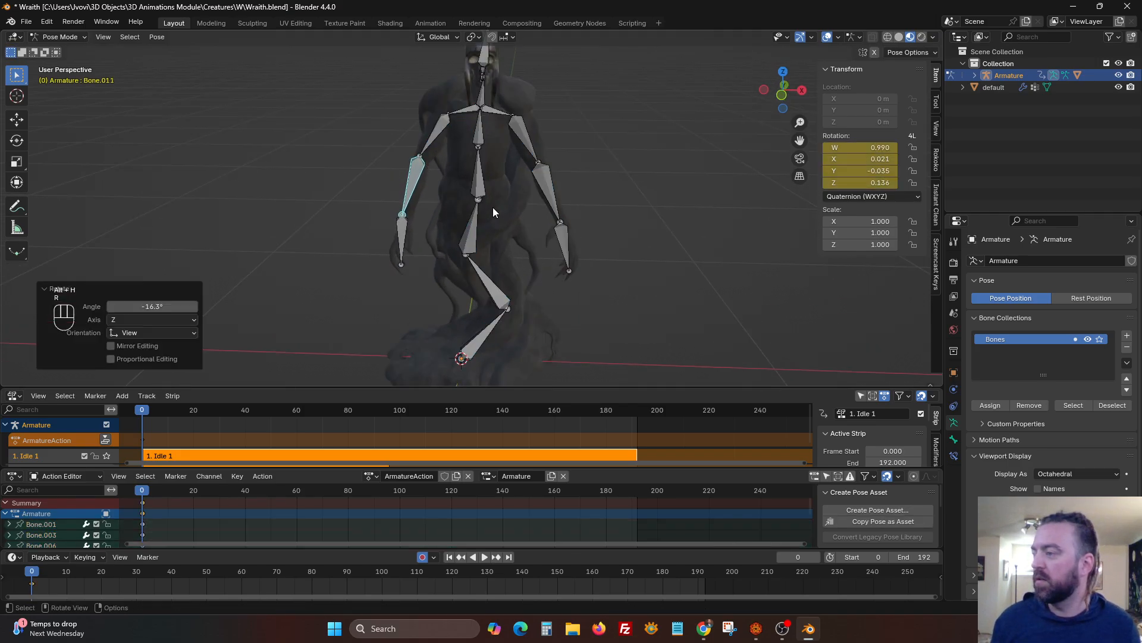
middle_drag(574, 204, 561, 201)
click(554, 188)
key(r)
click(593, 235)
Examine the Wraith's lower body and base with the bones hidden, and bring the bones back.
key(a)
key(h)
middle_drag(548, 244, 592, 102)
scroll(505, 284, up, 4)
middle_drag(505, 283, 545, 258)
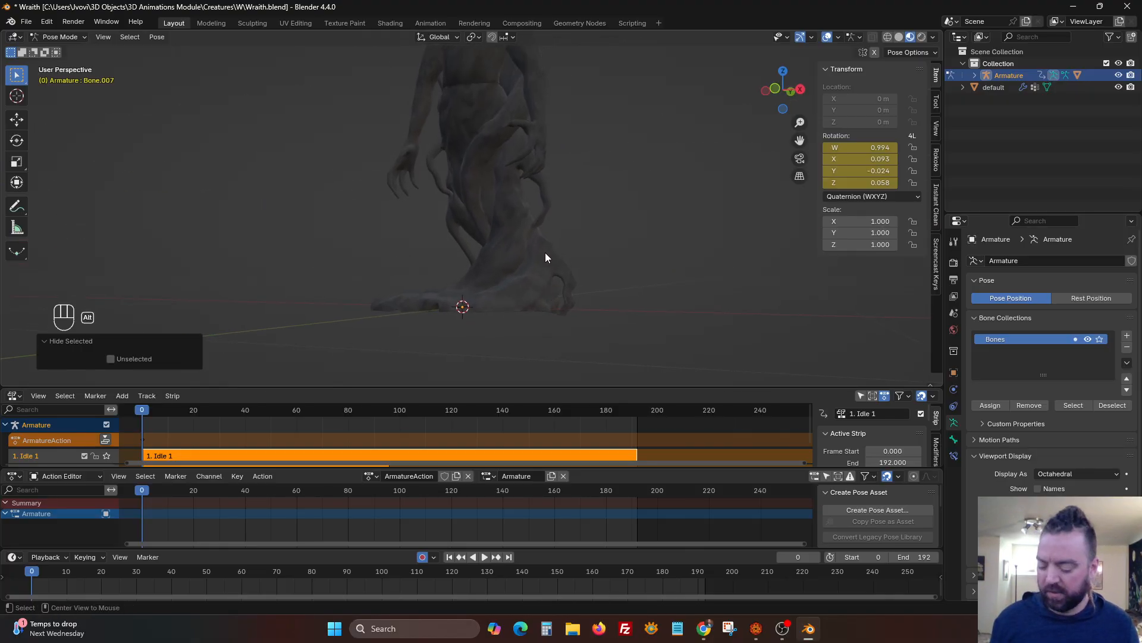
key(alt+h)
key(alt+g)
Switch to Object Mode, select the Wraith mesh "default" and solo the "0. Static" NLA track.
key(ctrl+Tab)
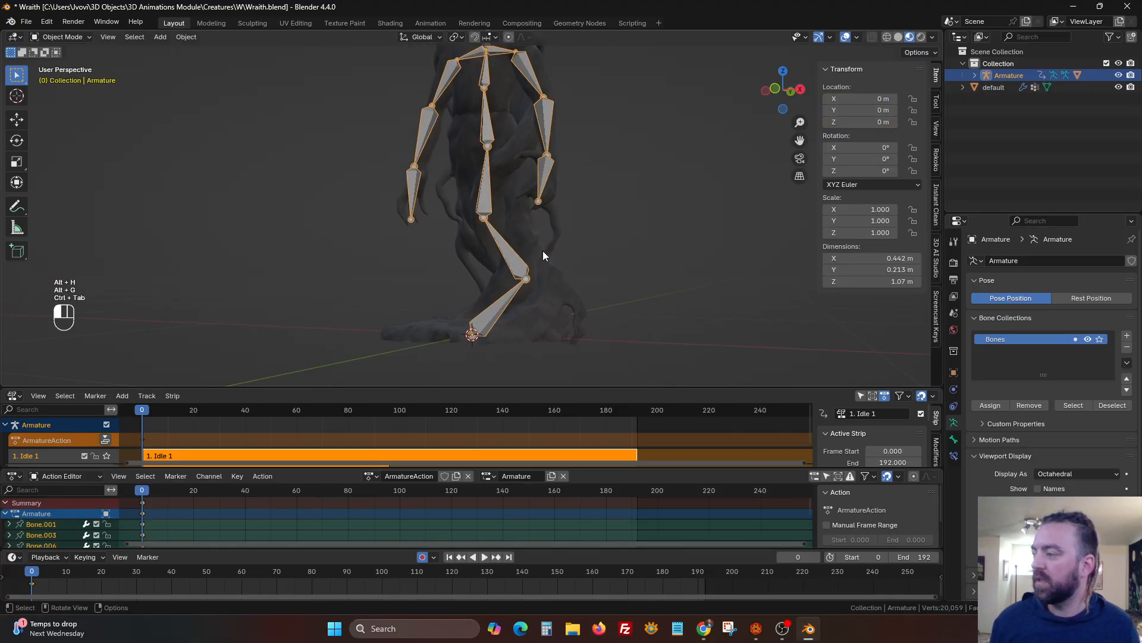
click(543, 251)
middle_drag(549, 282, 550, 160)
scroll(560, 182, up, 3)
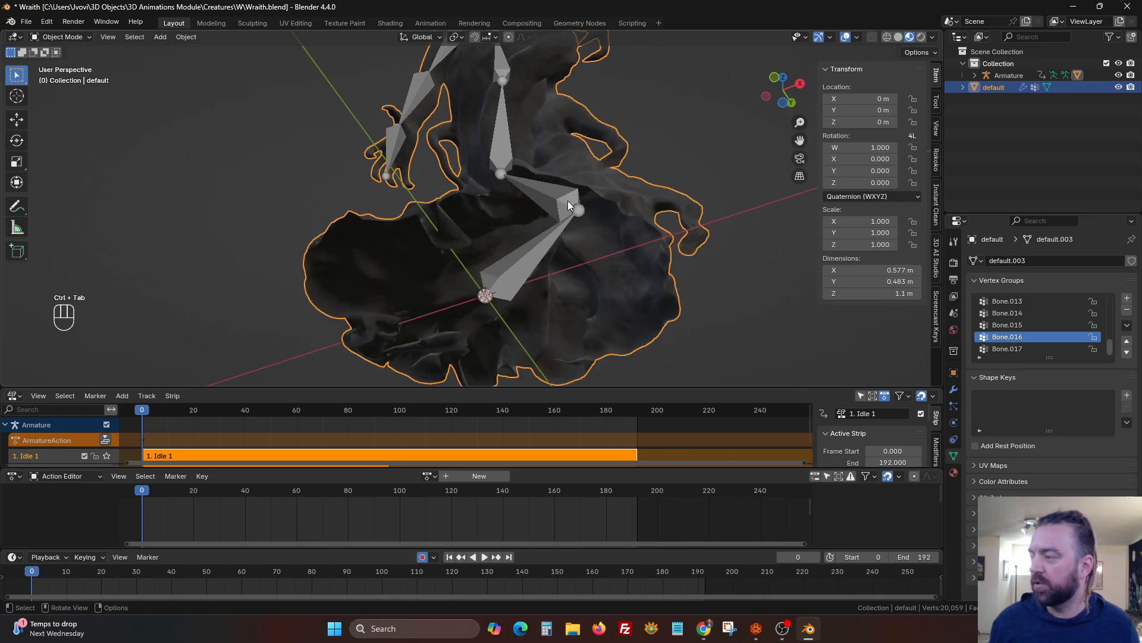
scroll(83, 450, down, 2)
click(107, 447)
Enter Edit Mode on the Wraith mesh and select an edge loop along the open rim under its base.
middle_drag(536, 250, 585, 259)
key(Tab)
scroll(607, 236, up, 2)
key(2)
alt+click(496, 327)
middle_drag(497, 327, 607, 209)
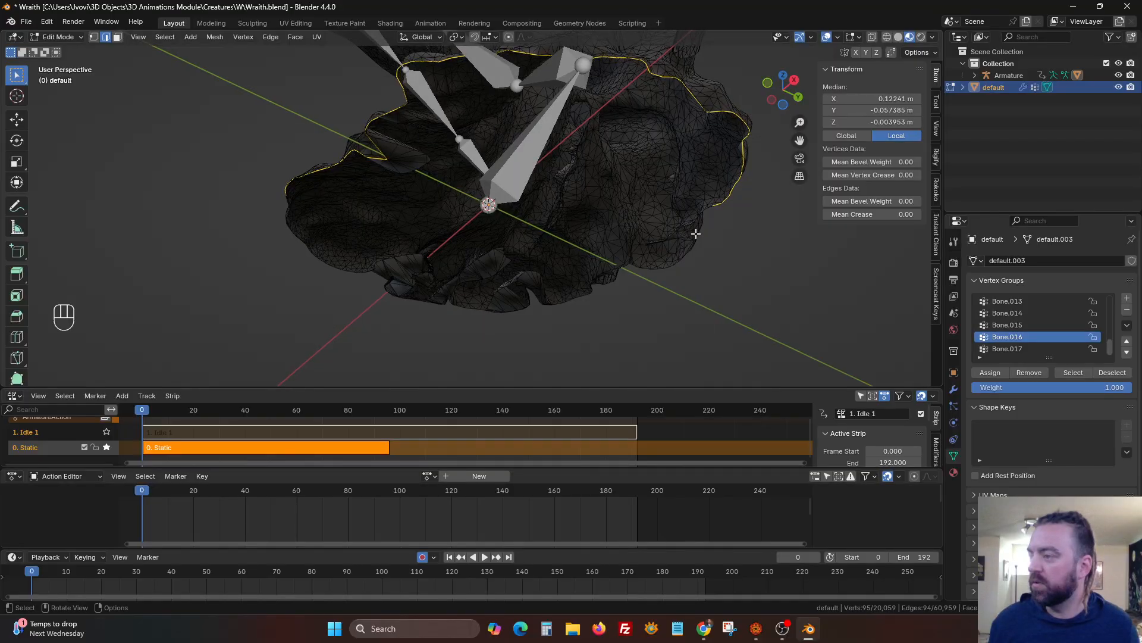
Extend the edge selection further along the open rim under the Wraith's base, with the viewport maximized.
scroll(672, 217, up, 6)
key(ctrl+space)
scroll(722, 278, down, 4)
middle_drag(722, 277, 589, 247)
scroll(705, 277, up, 4)
middle_drag(608, 174, 551, 256)
shift+middle_drag(455, 311, 657, 332)
scroll(654, 331, down, 4)
middle_drag(506, 267, 559, 308)
scroll(502, 333, up, 5)
middle_drag(502, 334, 560, 290)
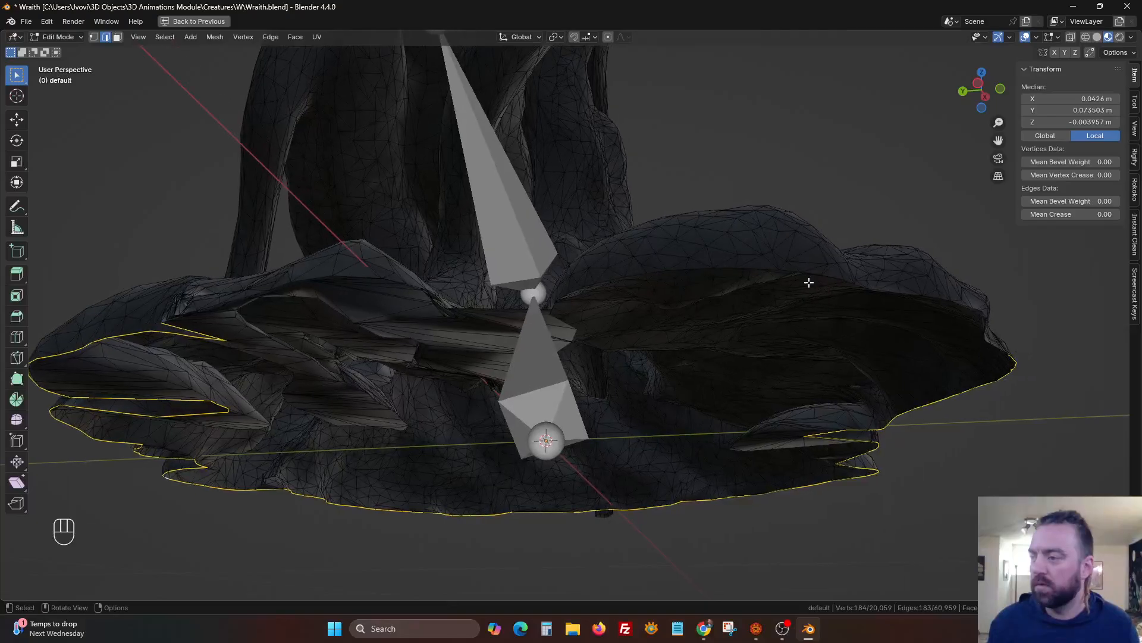
Try to add the remaining rim edges by loop selection, and drop the partial rim selection by selecting the whole mesh.
alt+shift+click(816, 274)
middle_drag(812, 304, 552, 375)
alt+shift+click(435, 344)
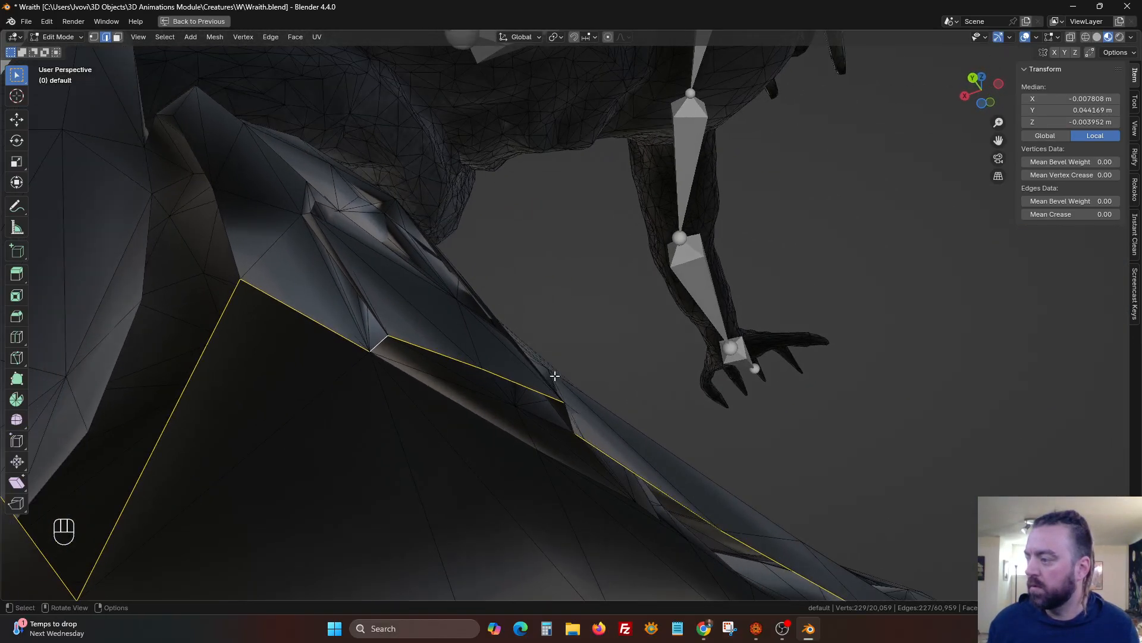
mouse_move(584, 421)
middle_down()
mouse_move(527, 423)
mouse_move(527, 441)
mouse_move(576, 426)
mouse_move(788, 244)
mouse_move(761, 279)
mouse_move(745, 234)
mouse_move(760, 234)
mouse_move(833, 333)
mouse_move(839, 366)
mouse_move(744, 179)
mouse_move(742, 237)
mouse_move(684, 301)
mouse_move(705, 338)
mouse_move(653, 333)
mouse_move(679, 311)
mouse_move(680, 196)
mouse_move(673, 282)
mouse_move(655, 245)
mouse_move(629, 266)
mouse_move(608, 221)
mouse_move(612, 285)
mouse_move(660, 360)
mouse_move(635, 382)
mouse_move(563, 380)
mouse_move(474, 347)
mouse_move(508, 397)
mouse_move(403, 247)
mouse_move(522, 290)
mouse_move(570, 276)
mouse_move(407, 377)
mouse_move(534, 311)
mouse_move(520, 355)
middle_up()
scroll(713, 257, down, 6)
key(a)
Return to the armature in Pose Mode and turn off solo on the "0. Static" NLA track.
key(Tab)
key(ctrl+space)
click(424, 181)
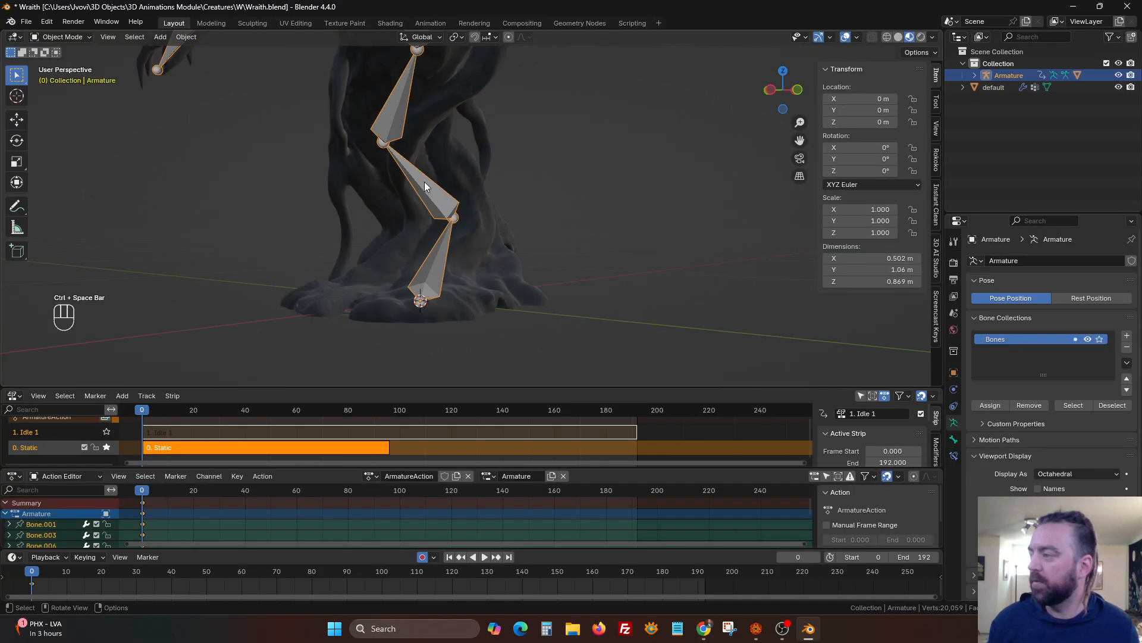
click(107, 447)
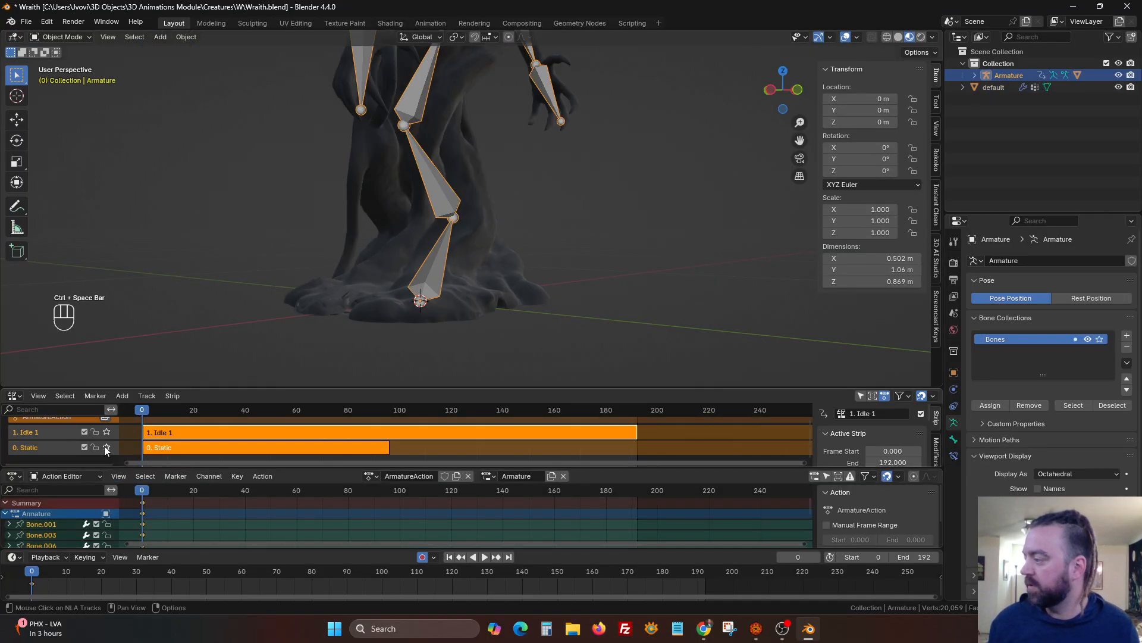
scroll(105, 447, up, 2)
key(ctrl+Tab)
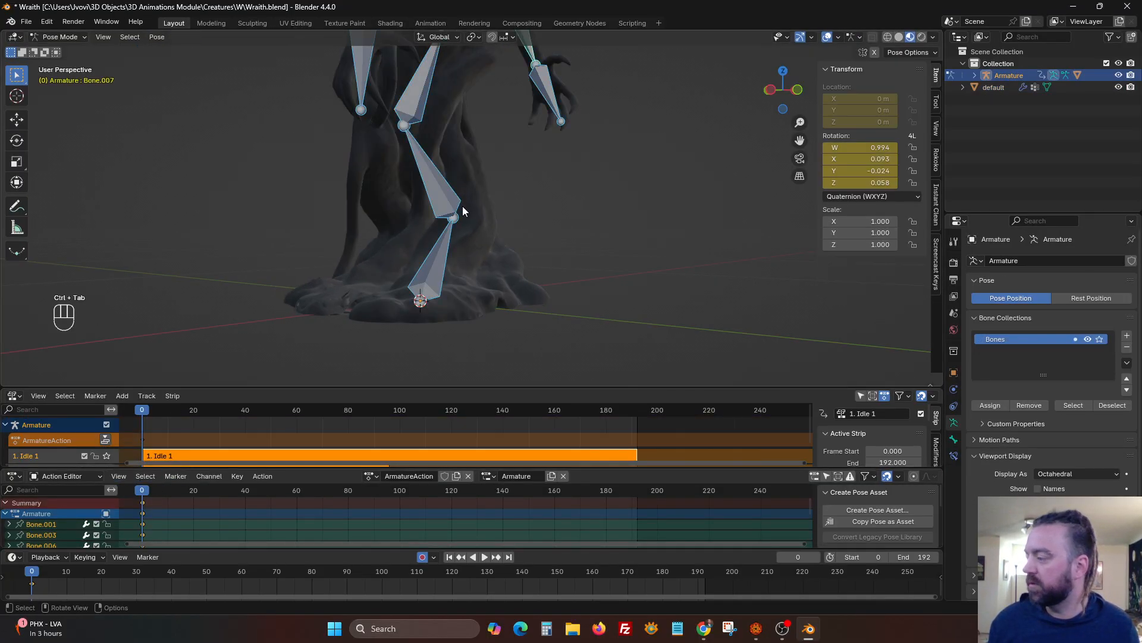
Duplicate the pose keyframes from frame 0 to frame 192 and rename the action "2. Idle 2".
scroll(402, 160, down, 4)
shift+middle_drag(402, 161, 381, 279)
shift+middle_drag(540, 232, 521, 178)
key(shift+d)
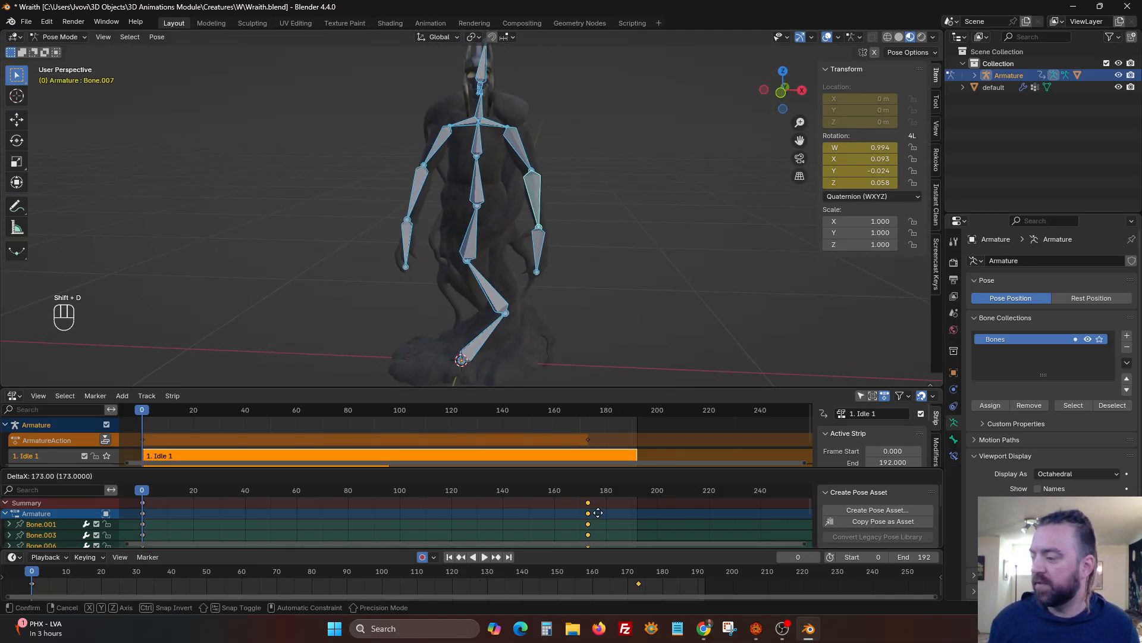
click(645, 523)
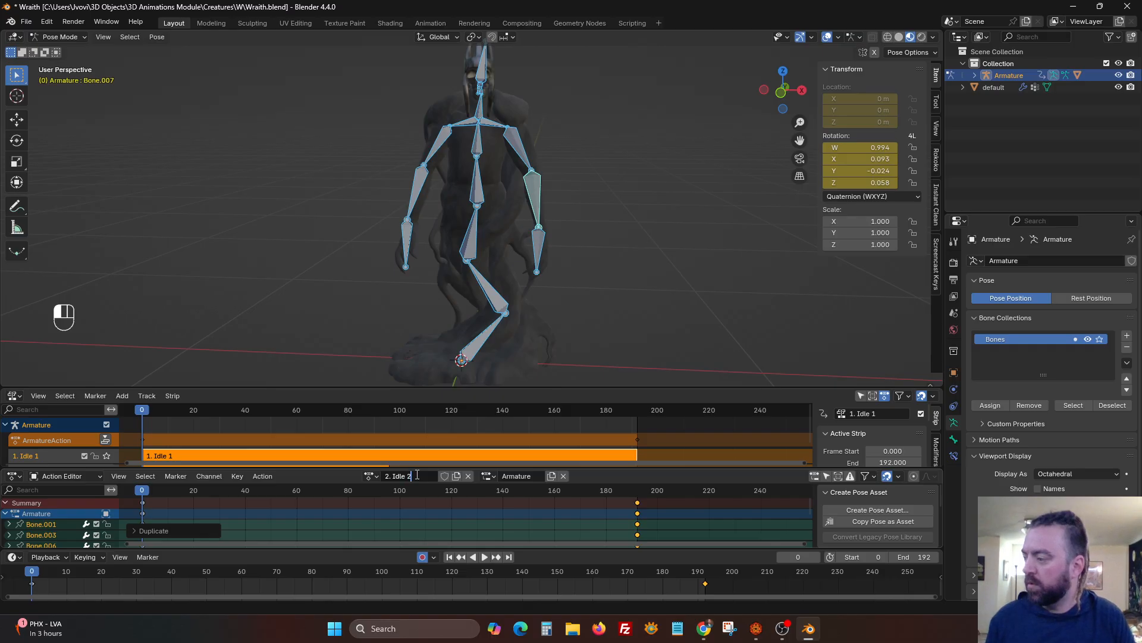
key(Return)
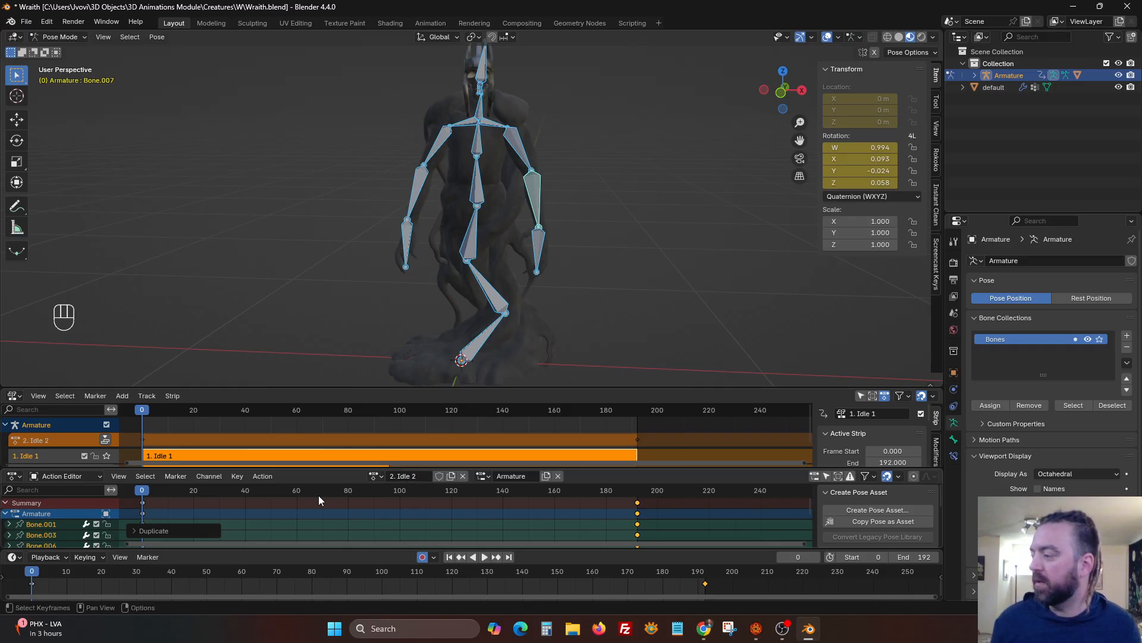
Go to frame 60 and rotate the lower torso bone Bone.002 to lean the upper body.
click(298, 491)
mouse_move(474, 240)
middle_down()
mouse_move(555, 241)
mouse_move(498, 257)
mouse_move(479, 247)
middle_up()
click(463, 249)
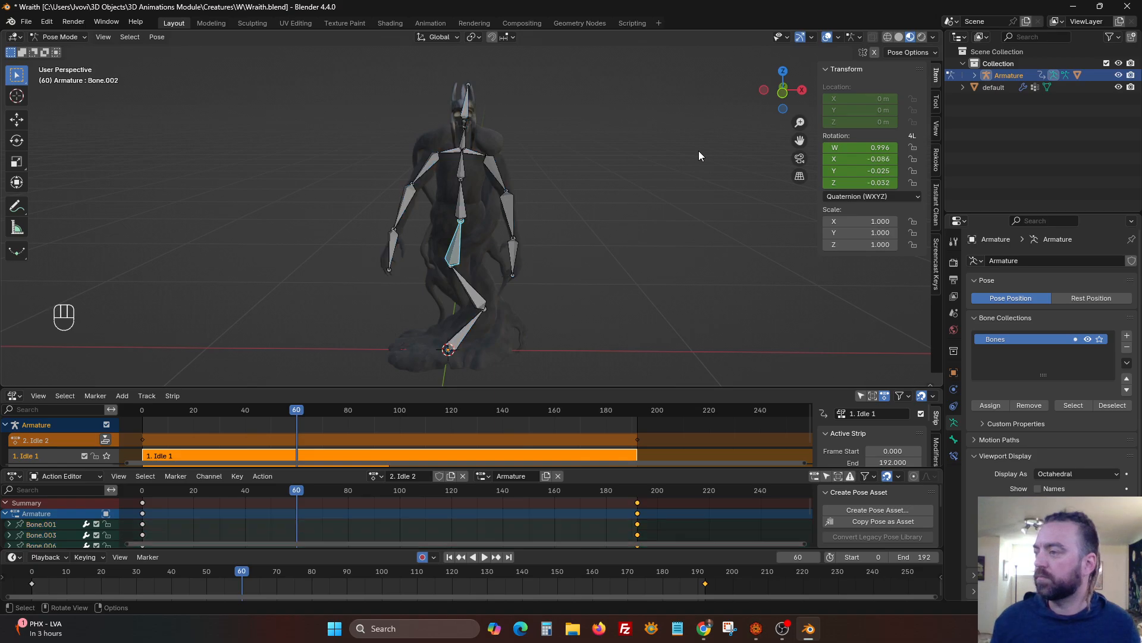
key(r)
key(r)
key(r)
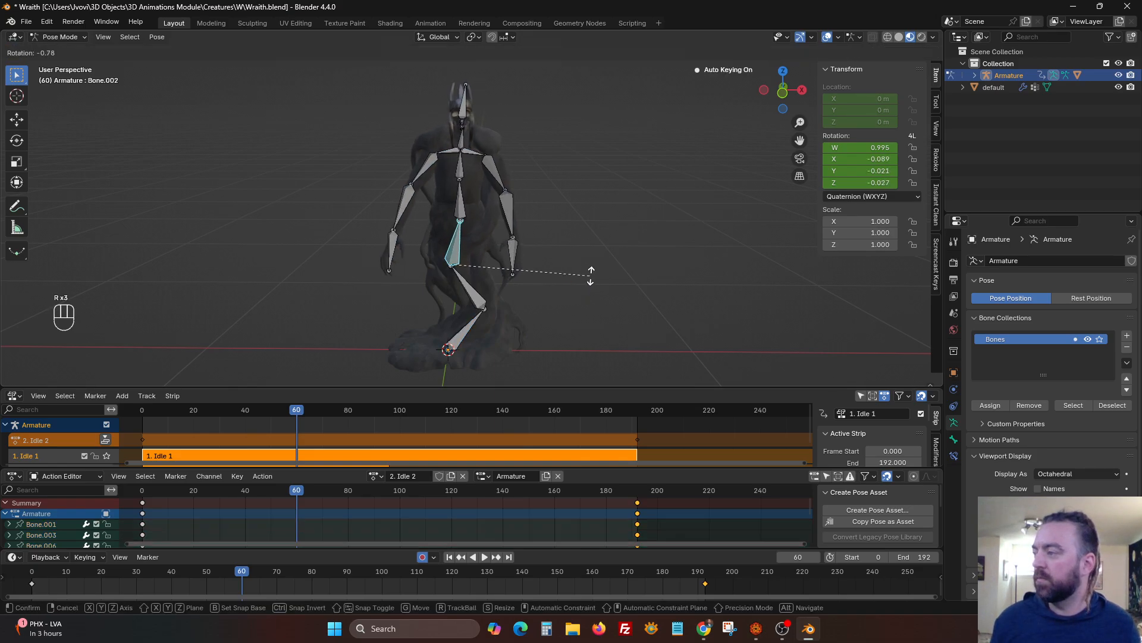
click(593, 257)
Trackball-rotate Bone.001 below the torso by -1.72° and 16.6° at frame 60.
click(476, 277)
key(r)
key(r)
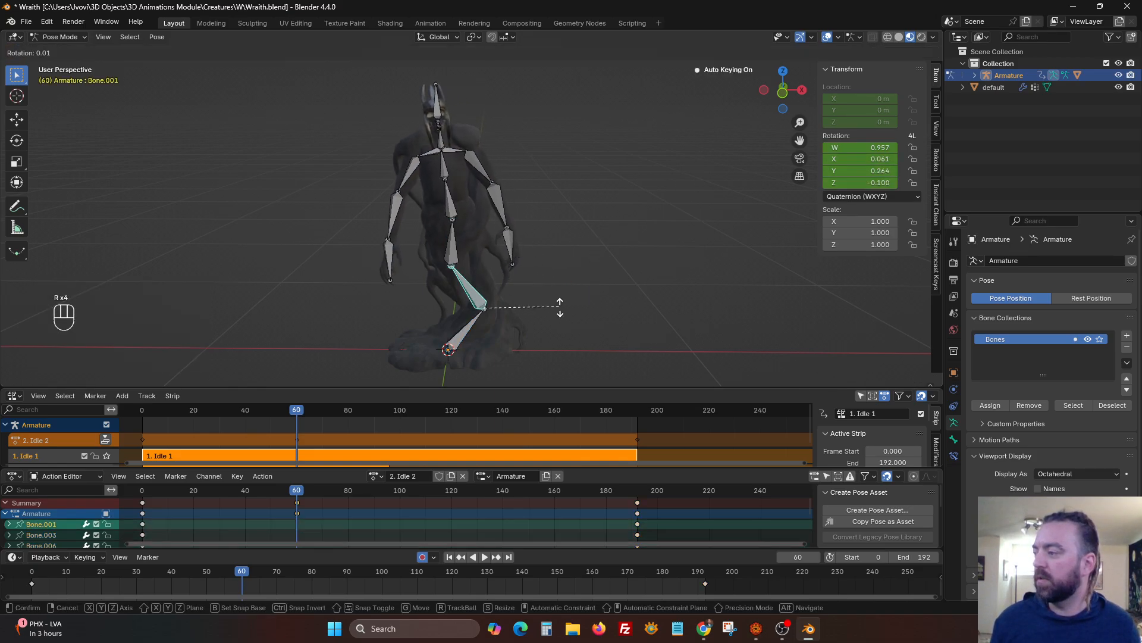
click(522, 294)
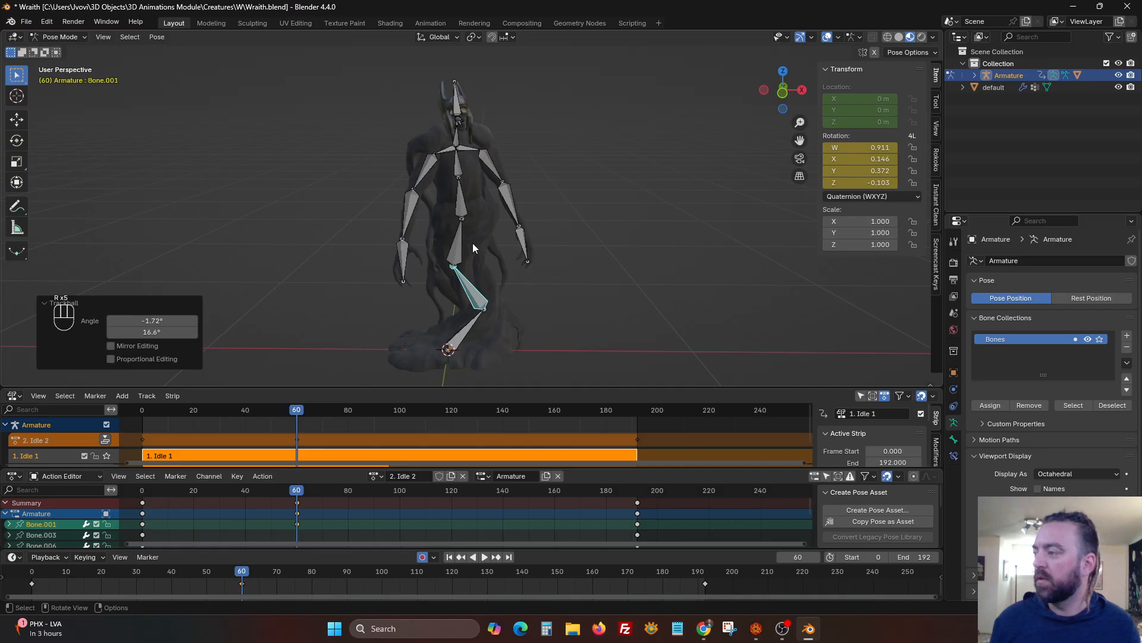
Trackball-rotate the torso bone Bone.003 by 5.73° and 8.02° and the neck bone Bone.013 by 6.88° and -25.2°.
click(470, 207)
key(r)
key(r)
click(476, 160)
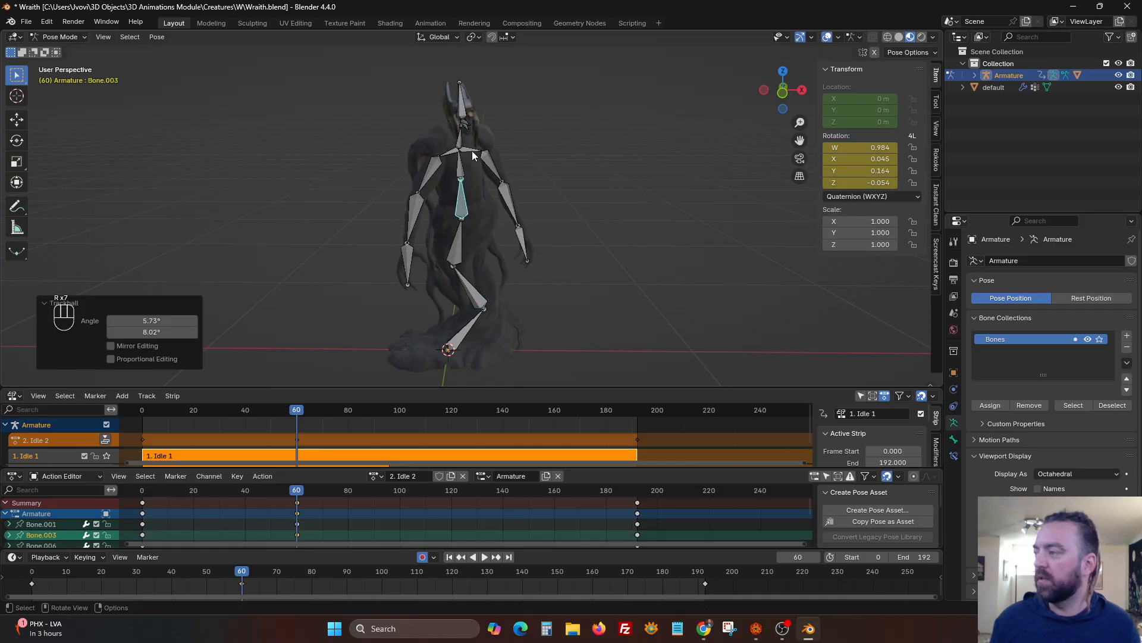
click(460, 140)
key(r)
key(r)
click(575, 221)
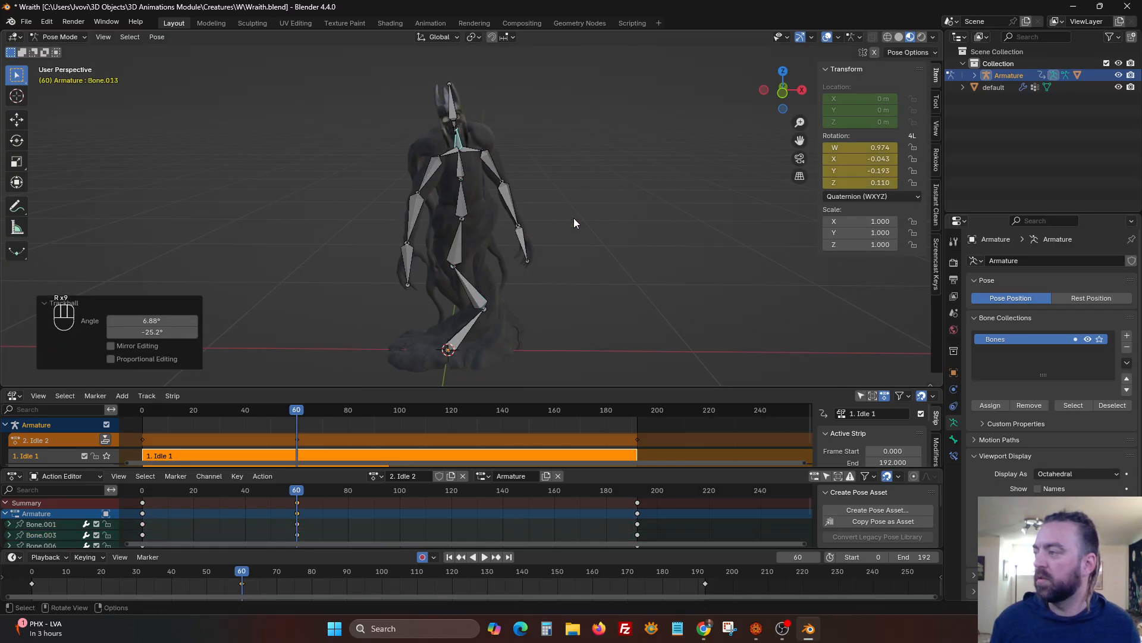
Rotate the neck bone a little more and trackball-rotate the head's Bone.014 by 3.44° and 7.45°.
scroll(571, 238, up, 5)
key(r)
click(605, 208)
click(513, 170)
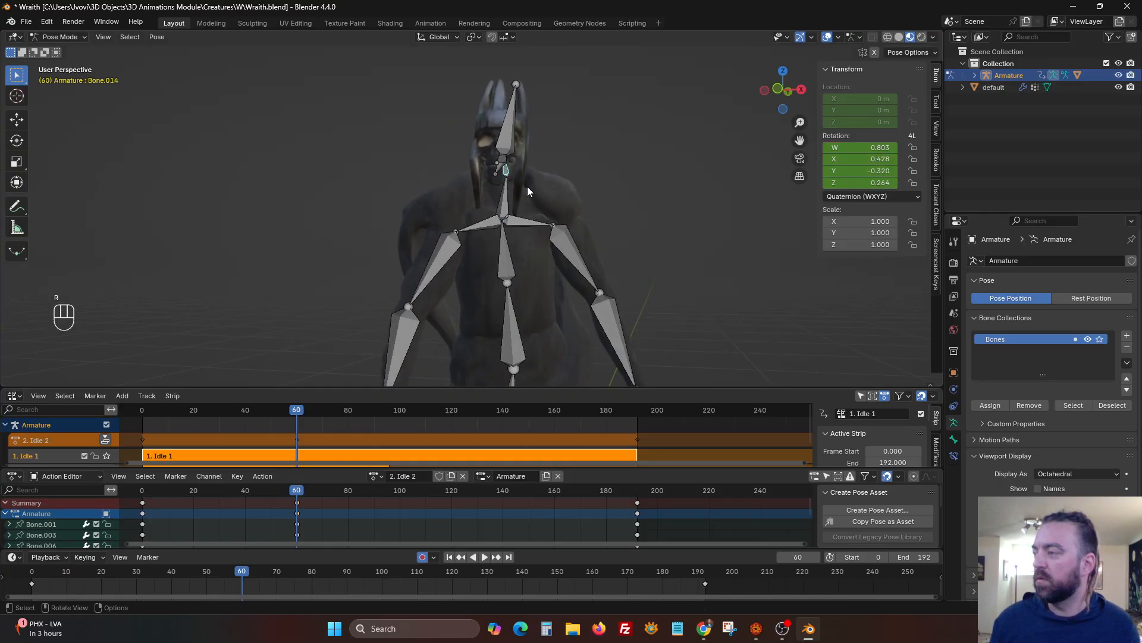
key(r)
key(r)
click(545, 198)
middle_drag(525, 188, 541, 198)
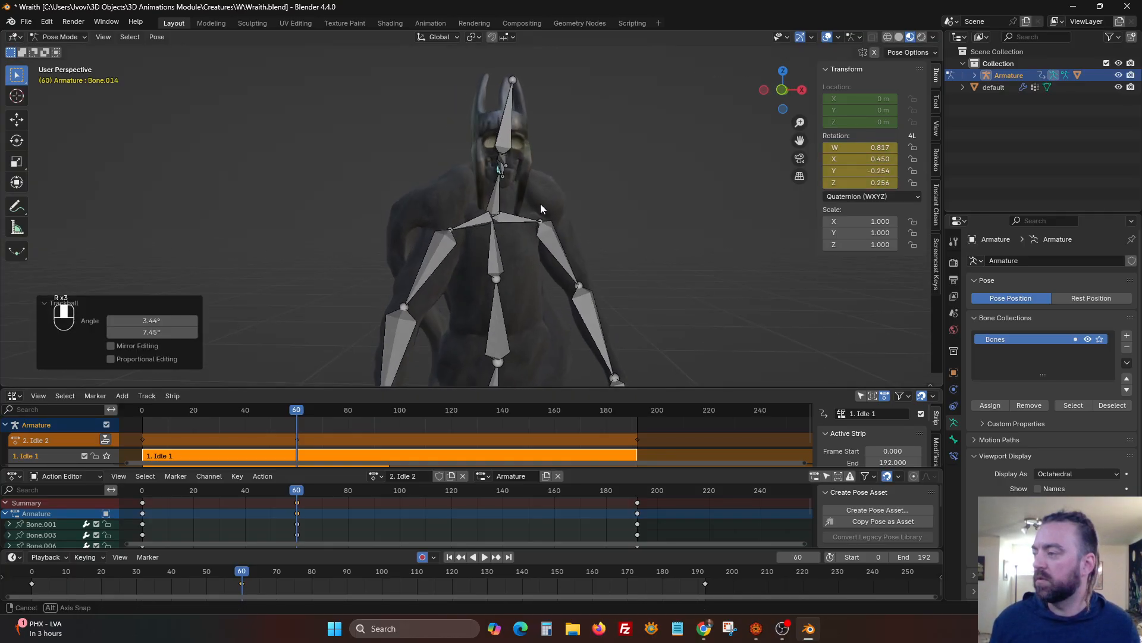
Rotate both shoulder bones together by -31.8° about the global Z axis at frame 60.
scroll(540, 198, down, 3)
click(474, 215)
shift+click(509, 213)
key(r)
key(z)
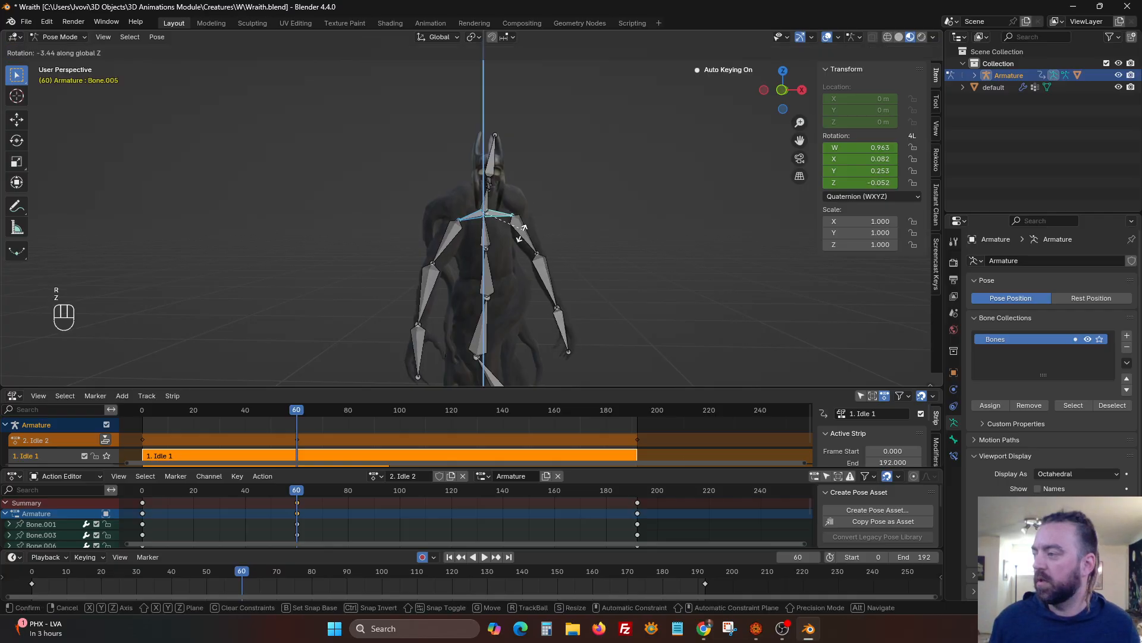
click(529, 239)
shift+middle_drag(529, 239, 537, 177)
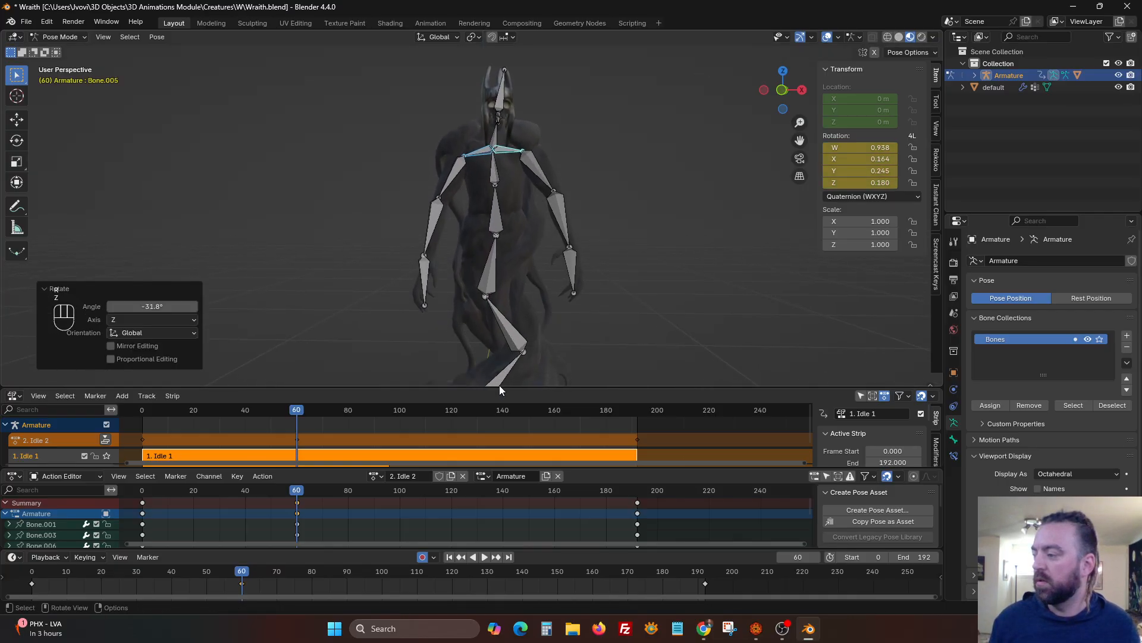
Rotate the shoulder bone Bone.005 alone about the global Z axis at frame 60.
mouse_move(297, 492)
mouse_down()
mouse_move(153, 492)
mouse_move(296, 504)
mouse_up()
shift+middle_drag(510, 231, 513, 192)
middle_drag(513, 192, 492, 224)
click(541, 141)
middle_drag(560, 183, 522, 109)
key(z)
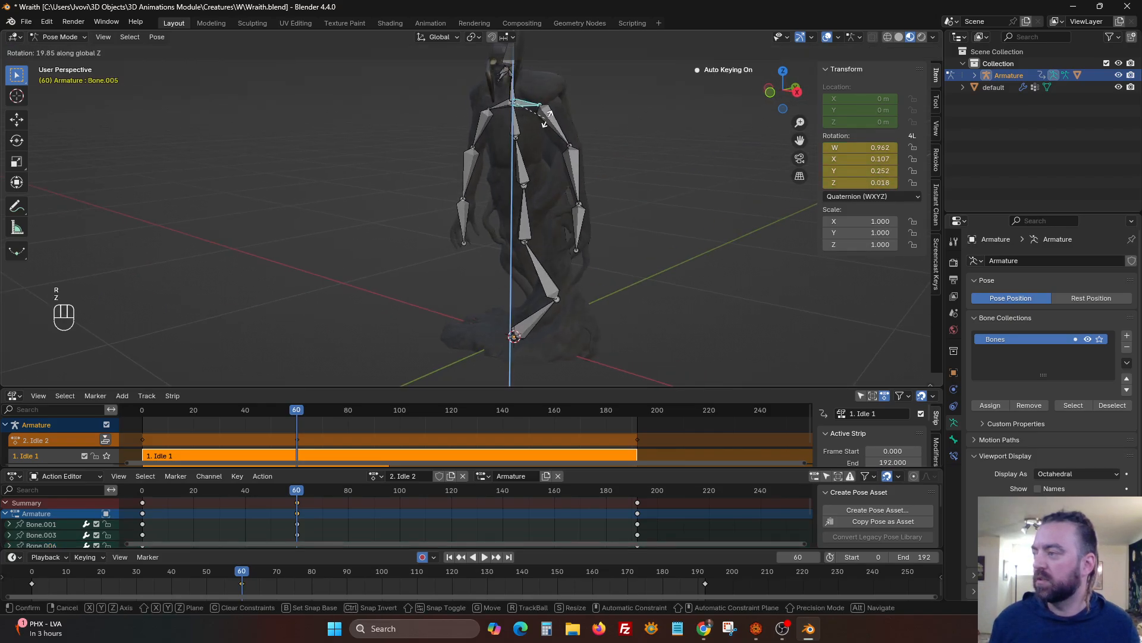
click(550, 132)
Rotate the upper arm bone Bone.006 outward from the body at frame 60, adjusting it from two view angles.
click(580, 169)
key(r)
key(r)
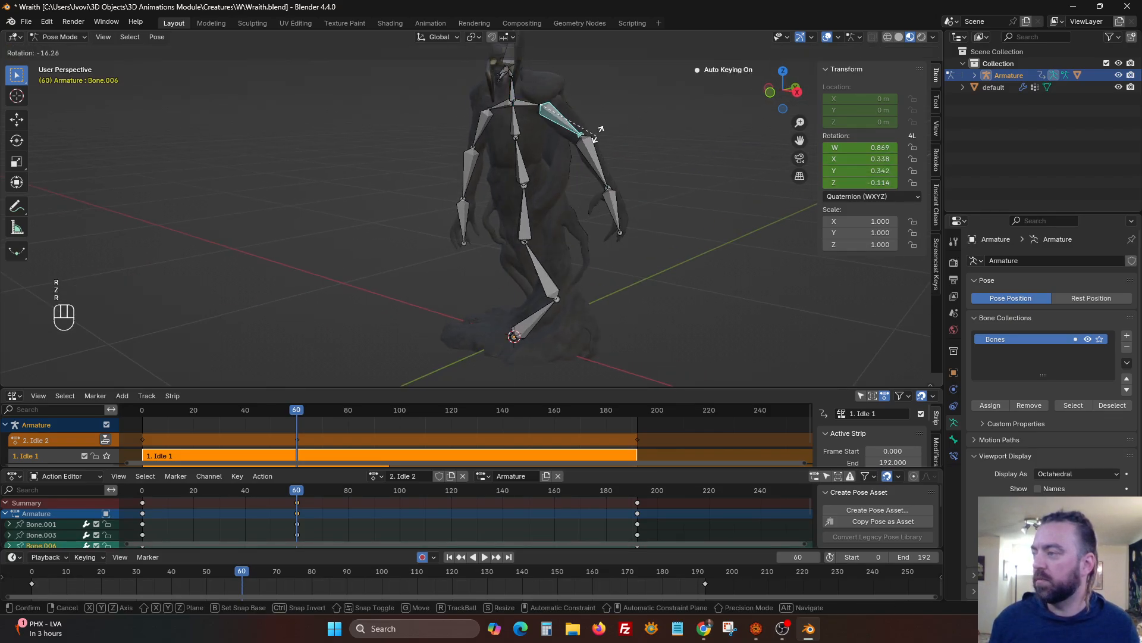
click(576, 159)
middle_drag(576, 159, 459, 197)
key(r)
click(641, 137)
Refine the raised arm at frame 60 by rotating the upper arm Bone.006 and trackball-rotating the forearm Bone.007.
click(616, 138)
key(r)
click(614, 172)
middle_drag(638, 176, 764, 142)
click(624, 123)
key(r)
click(661, 150)
click(666, 142)
key(r)
key(r)
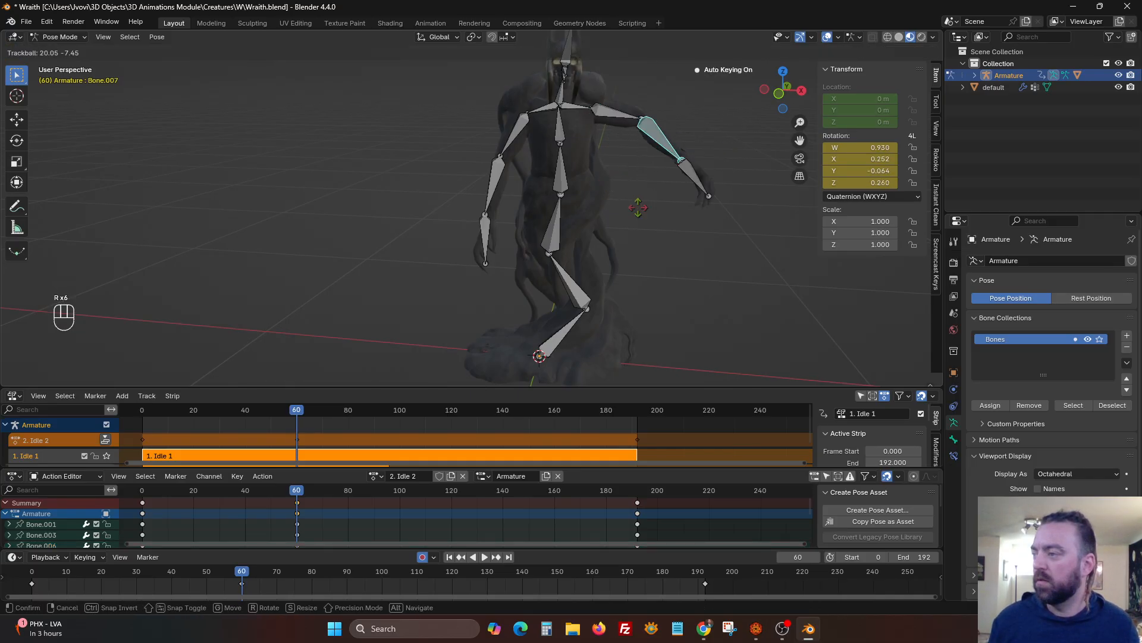
Finish raising the left forearm and turn the left hand bone by a trackball rotation of about -20.6° and 1.72° at frame 60.
click(630, 190)
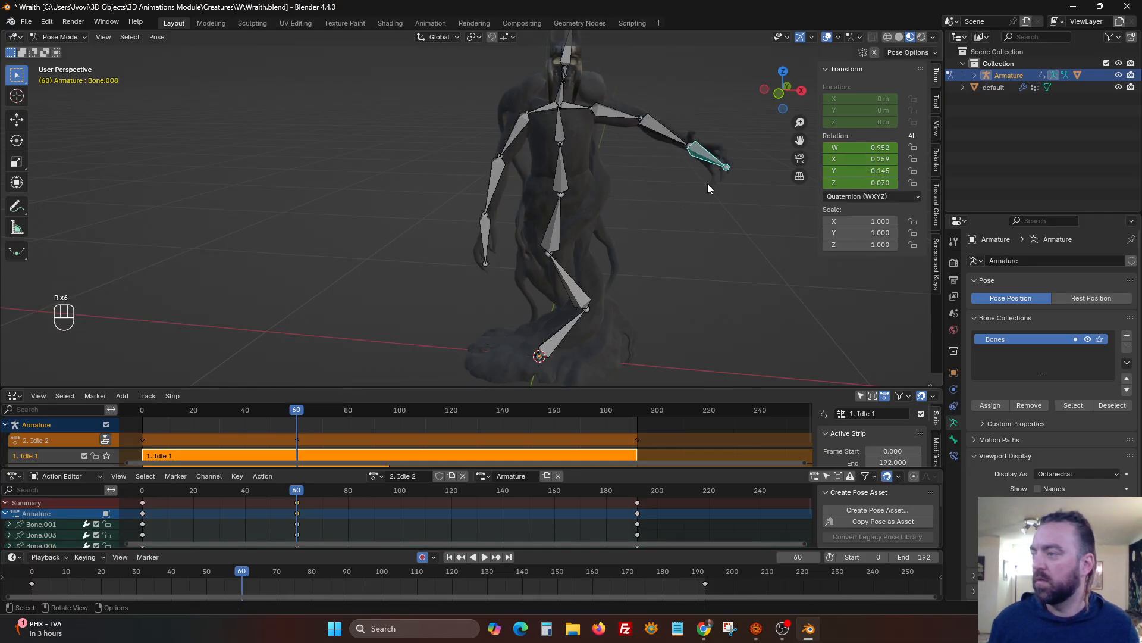
key(r)
key(r)
click(664, 152)
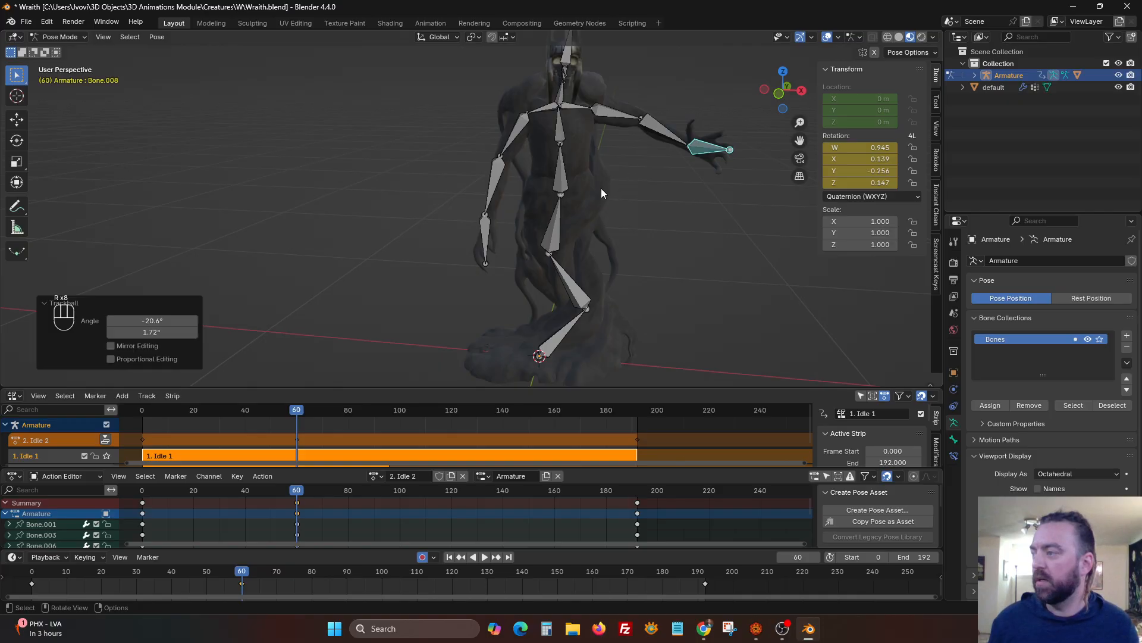
Go to frame 96 and rotate the jaw bone Bone.016 downward about the global X axis to open the mouth.
scroll(578, 190, down, 2)
shift+middle_drag(577, 207, 557, 224)
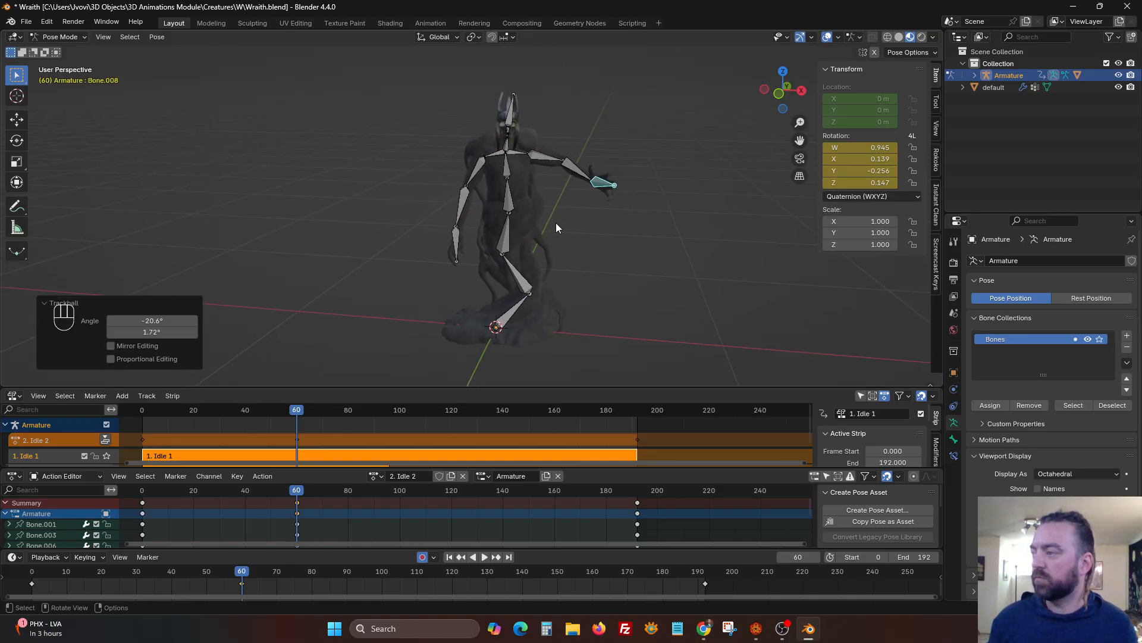
scroll(508, 133, up, 3)
shift+middle_drag(508, 134, 404, 227)
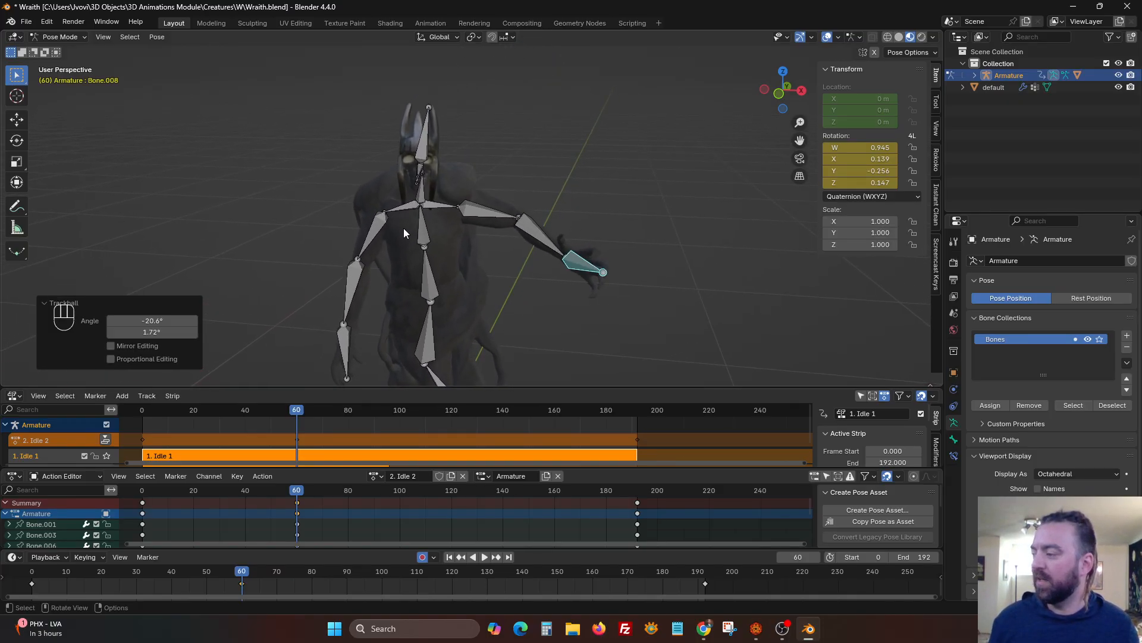
click(389, 491)
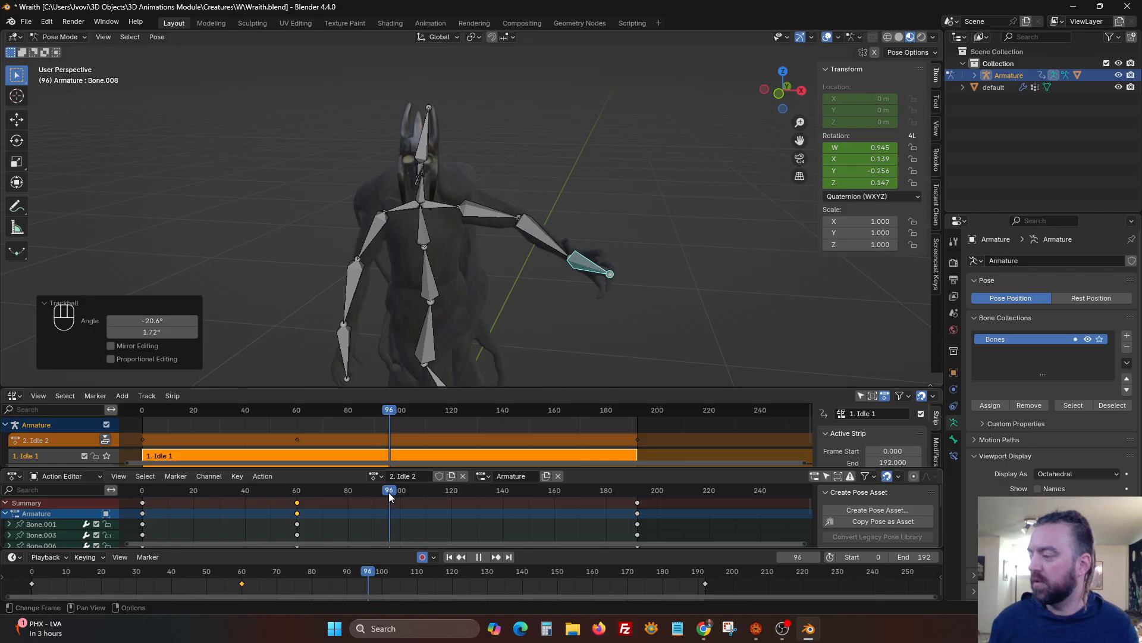
scroll(388, 194, up, 3)
middle_drag(388, 194, 555, 195)
scroll(442, 166, up, 2)
key(r)
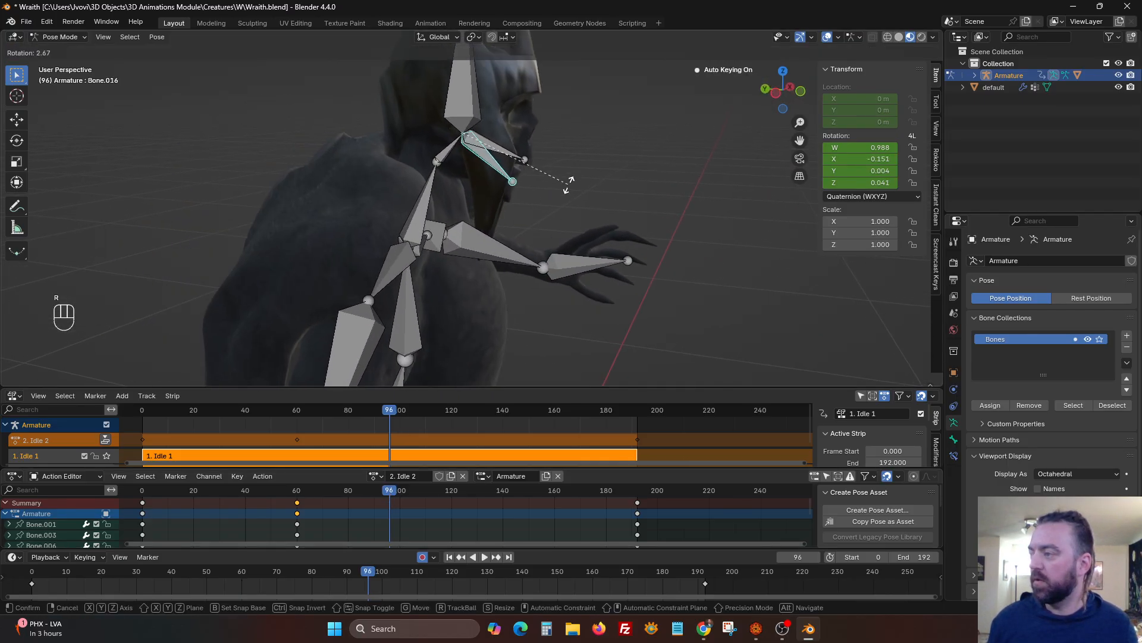
key(x)
click(552, 216)
Rotate the upper neck bone Bone.014 and the jaw bone Bone.016 about the global X axis at frame 96.
click(455, 156)
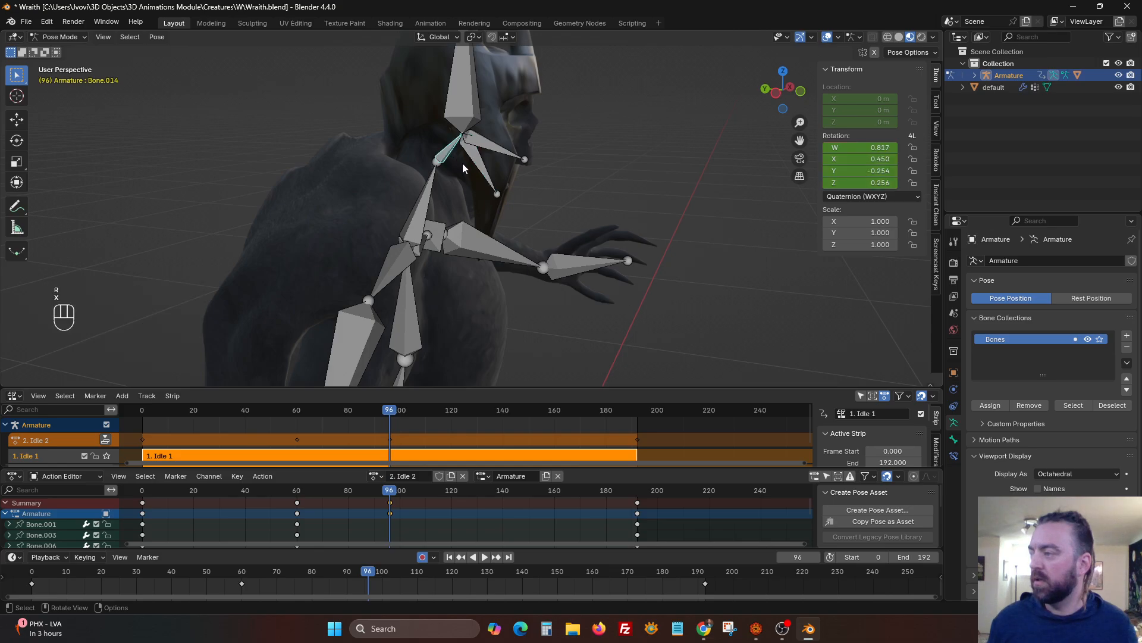
key(r)
key(x)
click(577, 134)
middle_drag(535, 146, 487, 148)
click(470, 152)
key(r)
key(x)
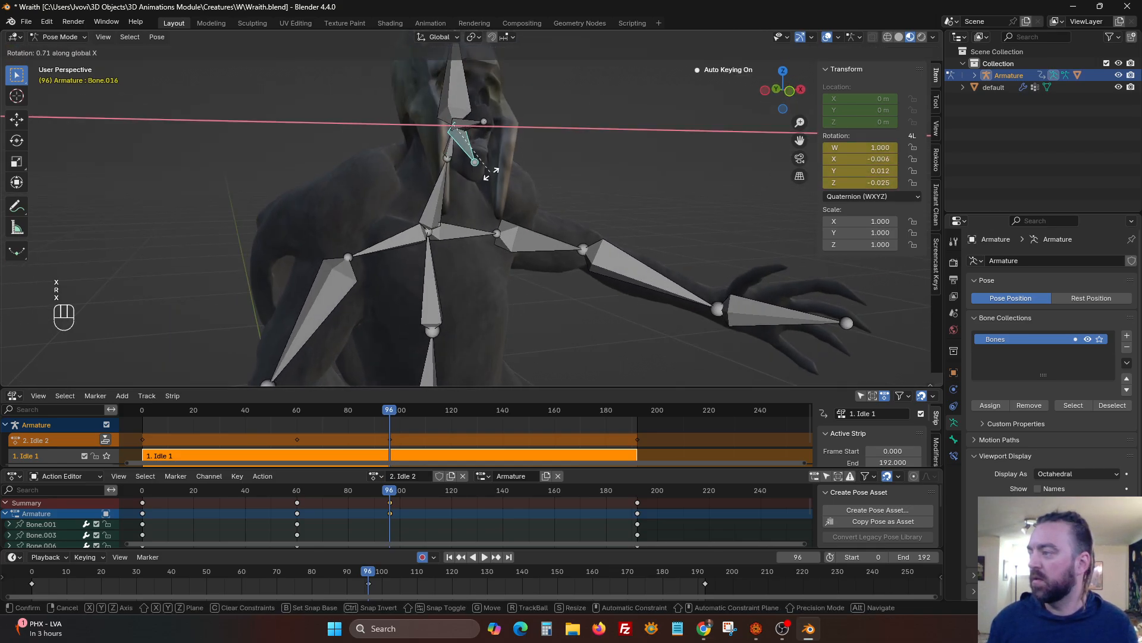
click(488, 193)
Rotate the lower neck bone Bone.013 about the global X axis at frame 96.
mouse_move(440, 185)
middle_down()
mouse_move(377, 193)
mouse_move(426, 170)
middle_up()
click(441, 195)
key(r)
key(x)
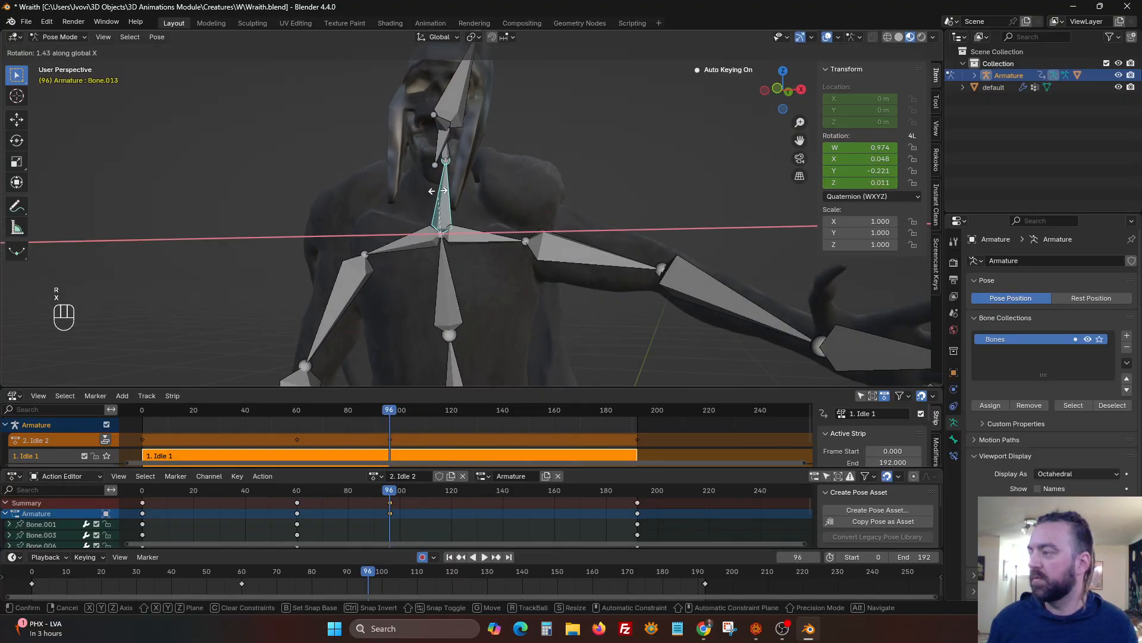
click(446, 203)
Swing the right upper arm Bone.010 outward with a trackball rotation plus a view-axis rotation of about 37.6°.
middle_drag(448, 204, 496, 241)
click(410, 192)
key(r)
key(r)
click(413, 221)
key(r)
click(404, 242)
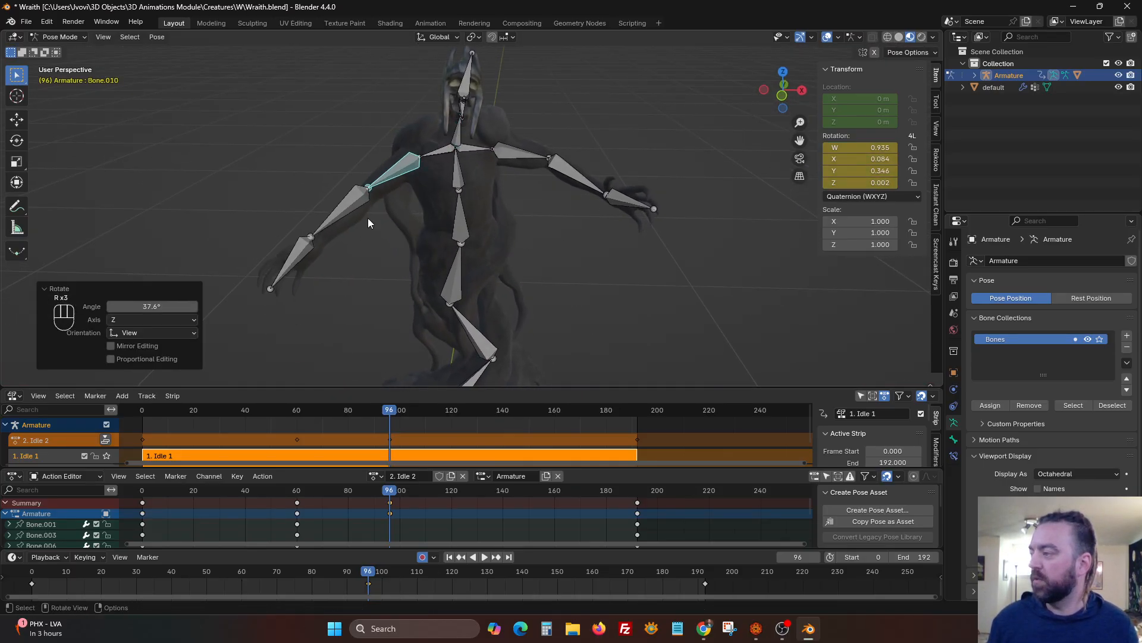
Raise the right forearm Bone.011 with a trackball rotation of about -41.3° and -11.5° at frame 96.
click(350, 229)
key(r)
key(r)
click(382, 233)
middle_drag(382, 232, 439, 214)
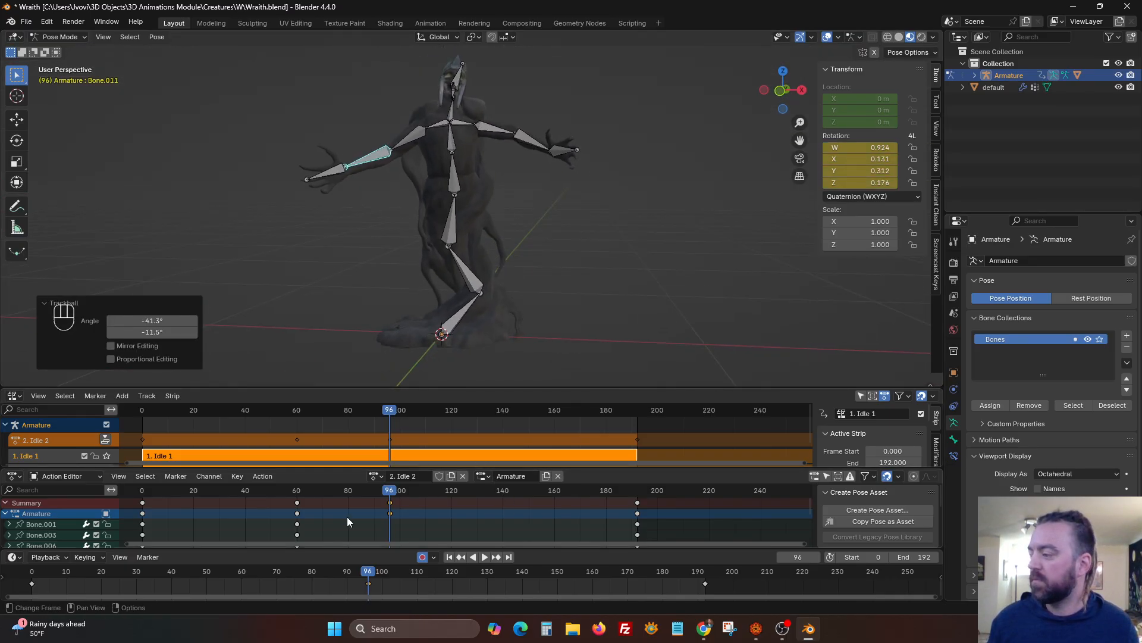
Go to frame 140 and tilt the lower body bone Bone.001 with a trackball rotation.
click(502, 491)
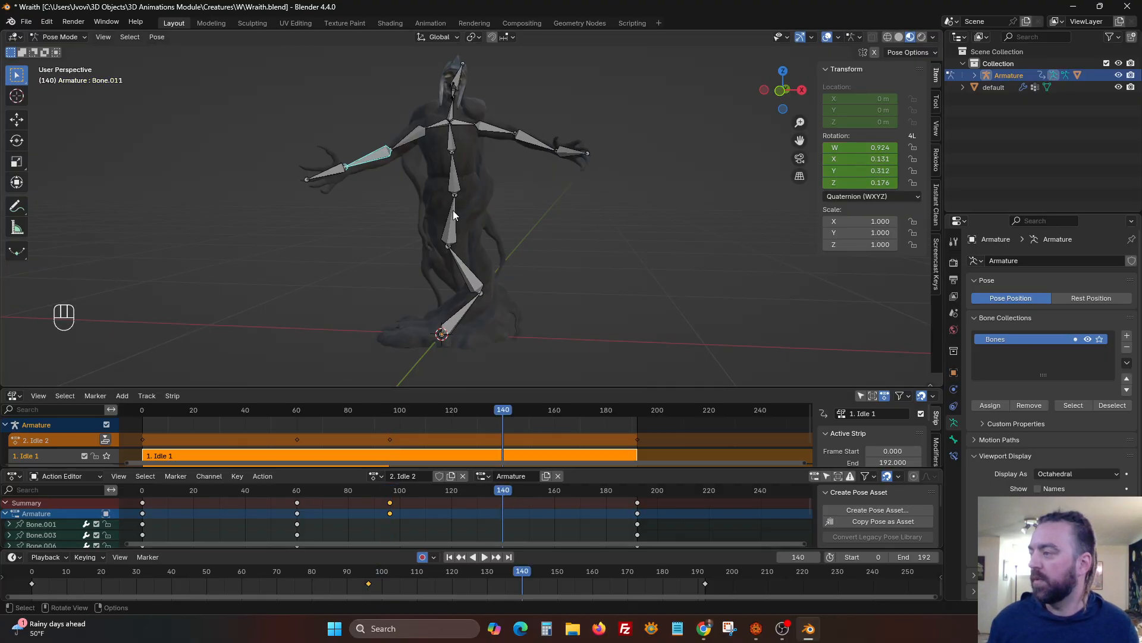
click(466, 272)
key(r)
key(r)
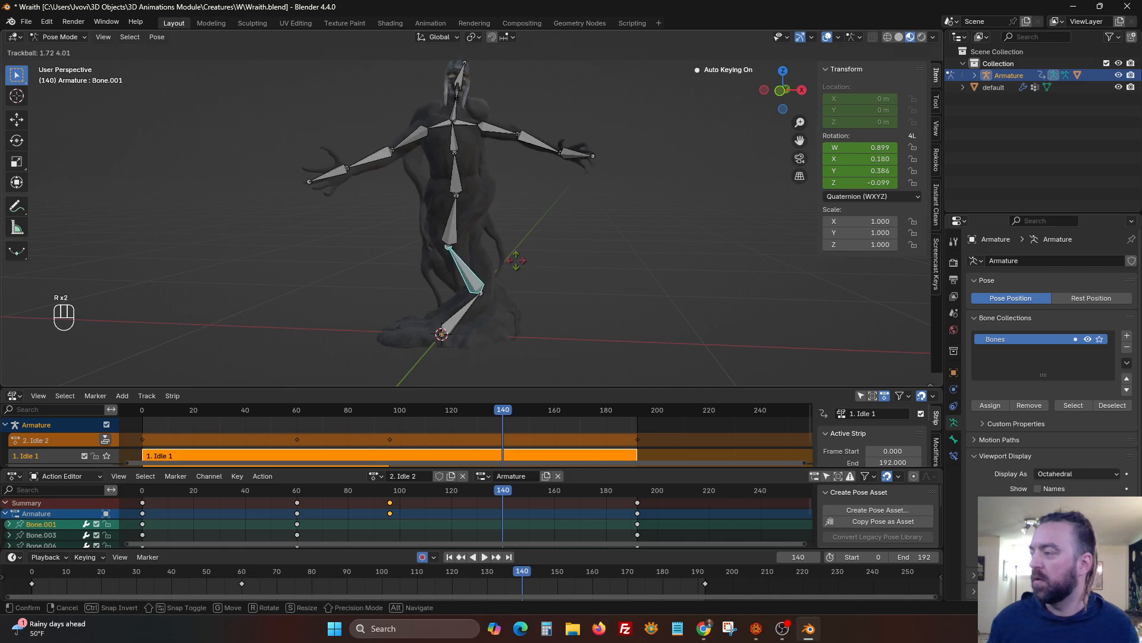
click(461, 231)
Turn the waist bone Bone.002 with a trackball rotation at frame 140 so the torso twists and leans.
click(452, 228)
key(r)
key(r)
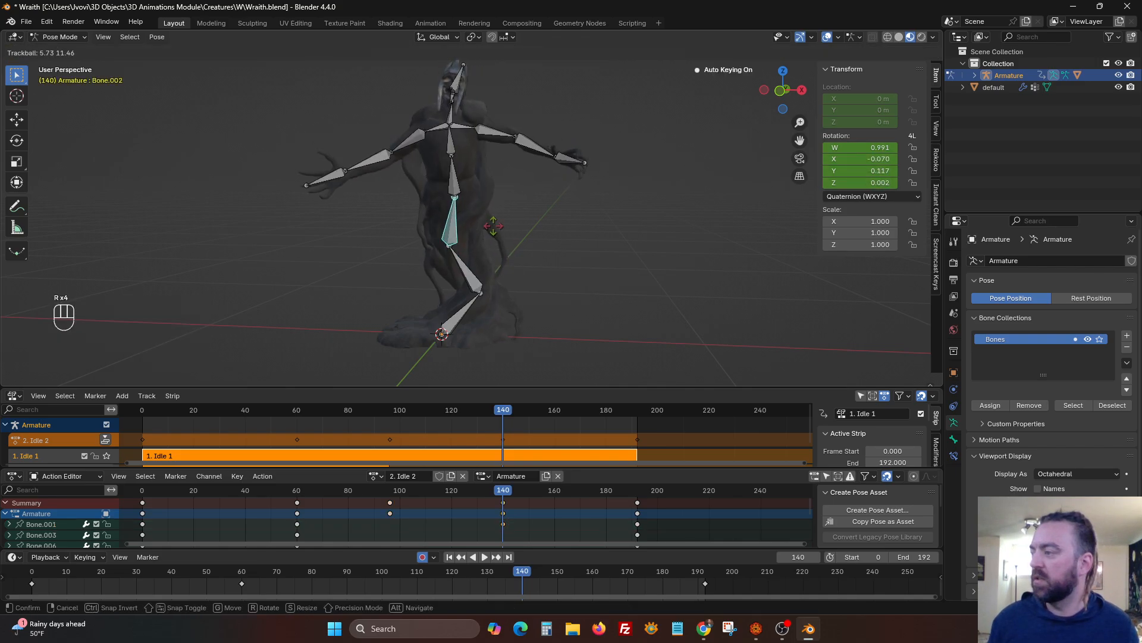
right_click(490, 226)
key(r)
key(r)
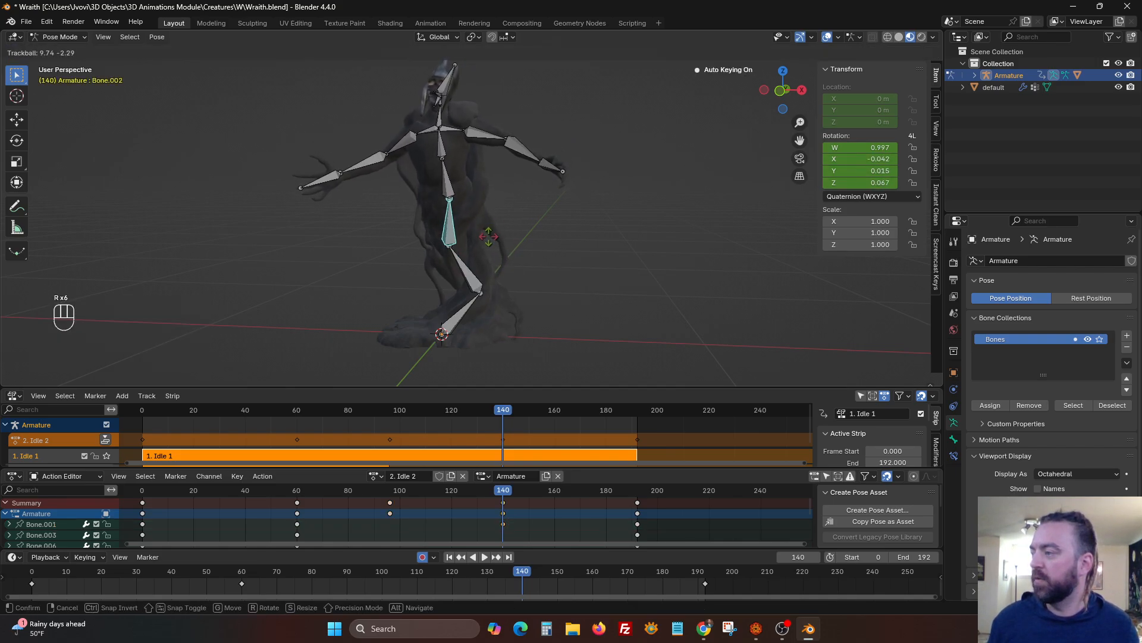
click(495, 241)
click(491, 322)
key(r)
right_click(489, 314)
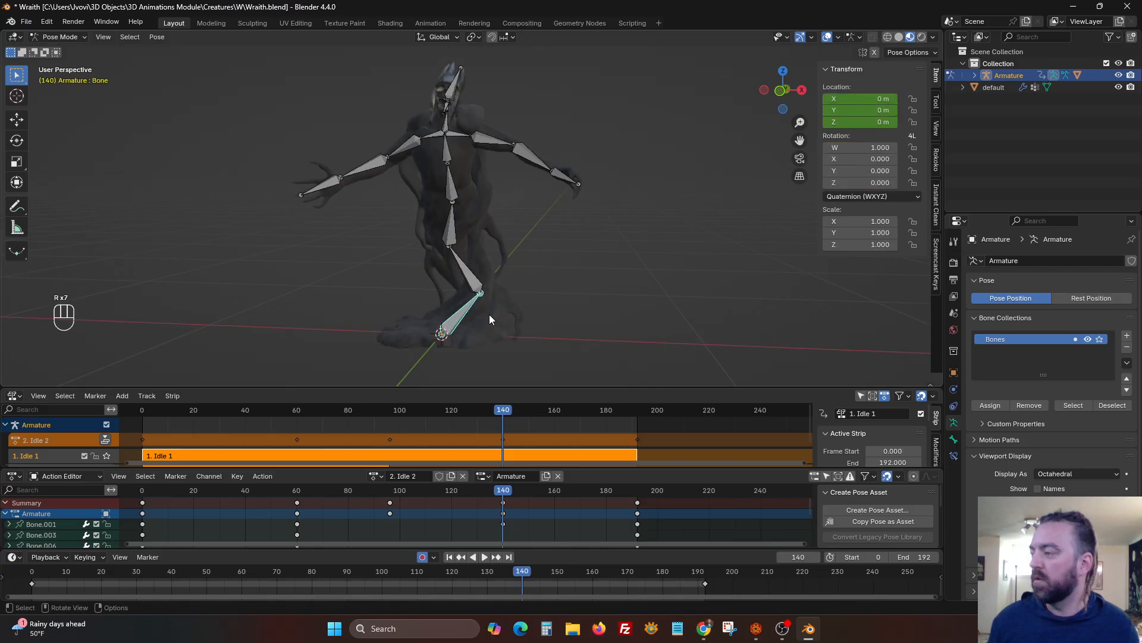
Rotate the upper chest bone Bone.004 by a trackball rotation of about 12° and -4.01° at frame 140.
click(448, 153)
key(r)
key(r)
click(452, 181)
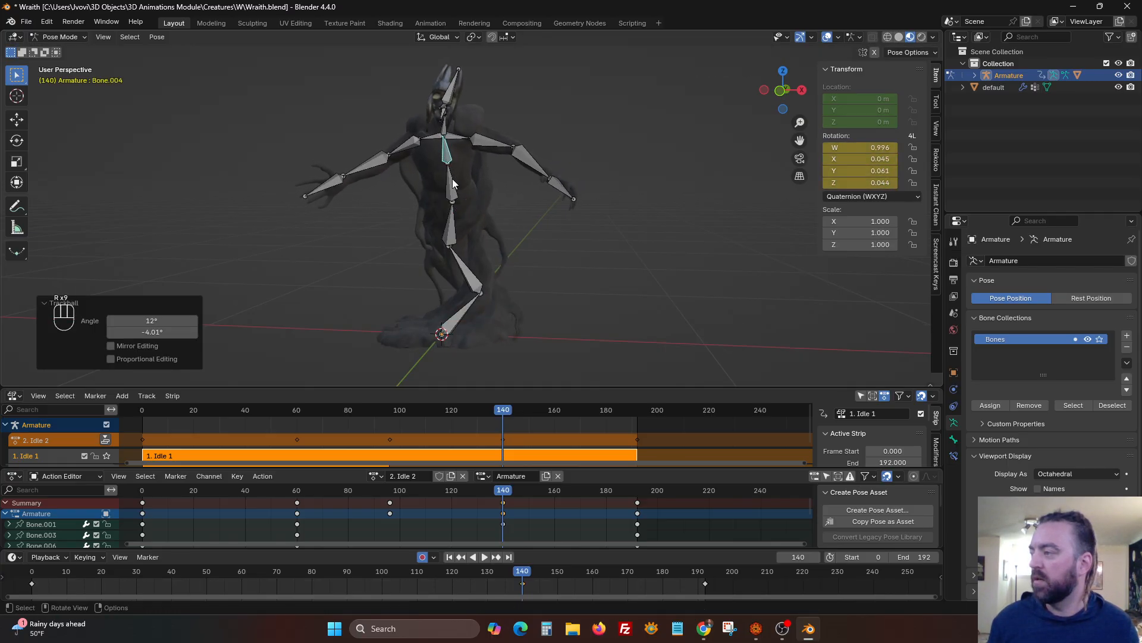
Rotate the lower body bone Bone.001 in a side view to adjust the forward lean at frame 140.
click(452, 182)
middle_drag(458, 216, 459, 209)
click(510, 262)
key(r)
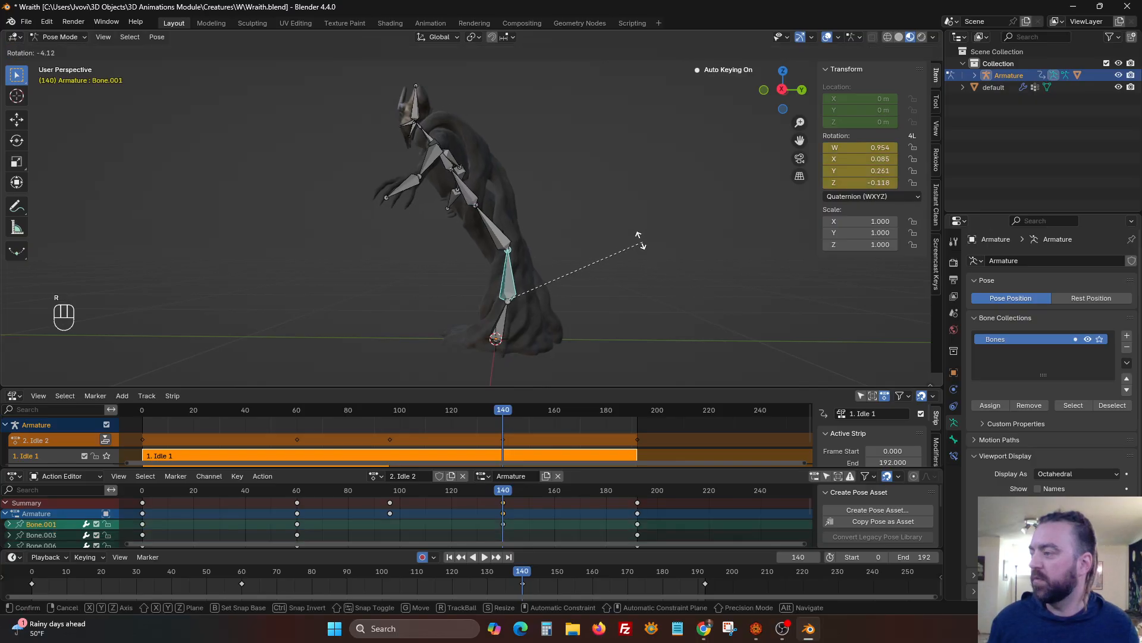
click(616, 222)
Rotate two bones of the outstretched right arm to refine the arm's pose at frame 140.
middle_drag(484, 227, 376, 162)
click(376, 162)
key(r)
click(454, 181)
click(334, 172)
key(r)
click(337, 225)
Rotate the upper chest bone Bone.004 about 8.3° around the global X axis at frame 140.
middle_drag(336, 225, 490, 177)
click(494, 177)
key(r)
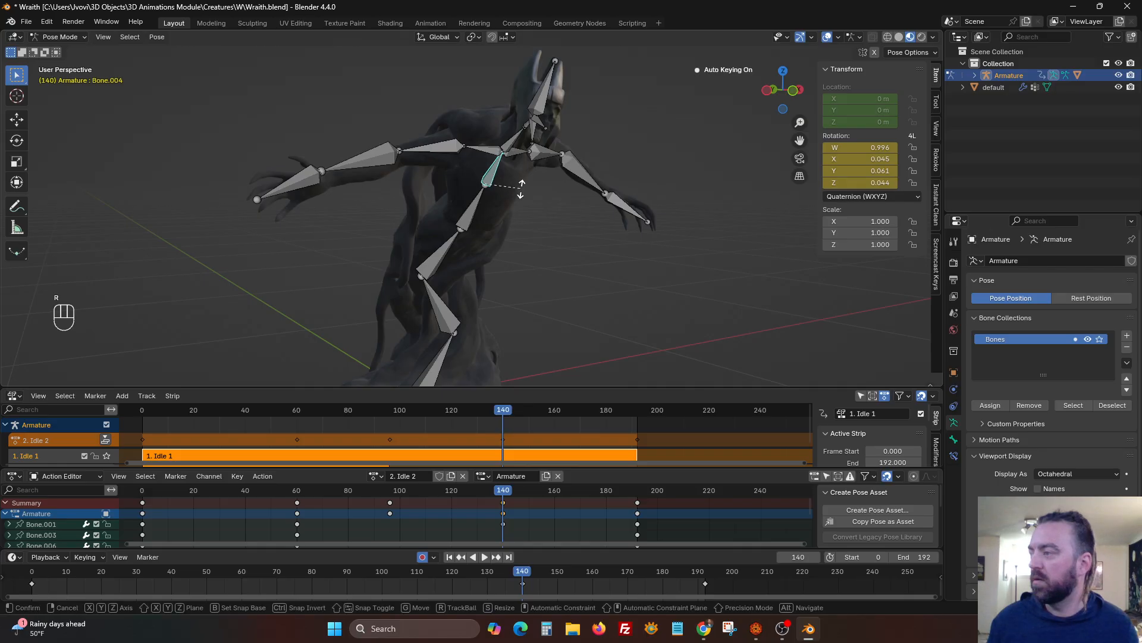
key(x)
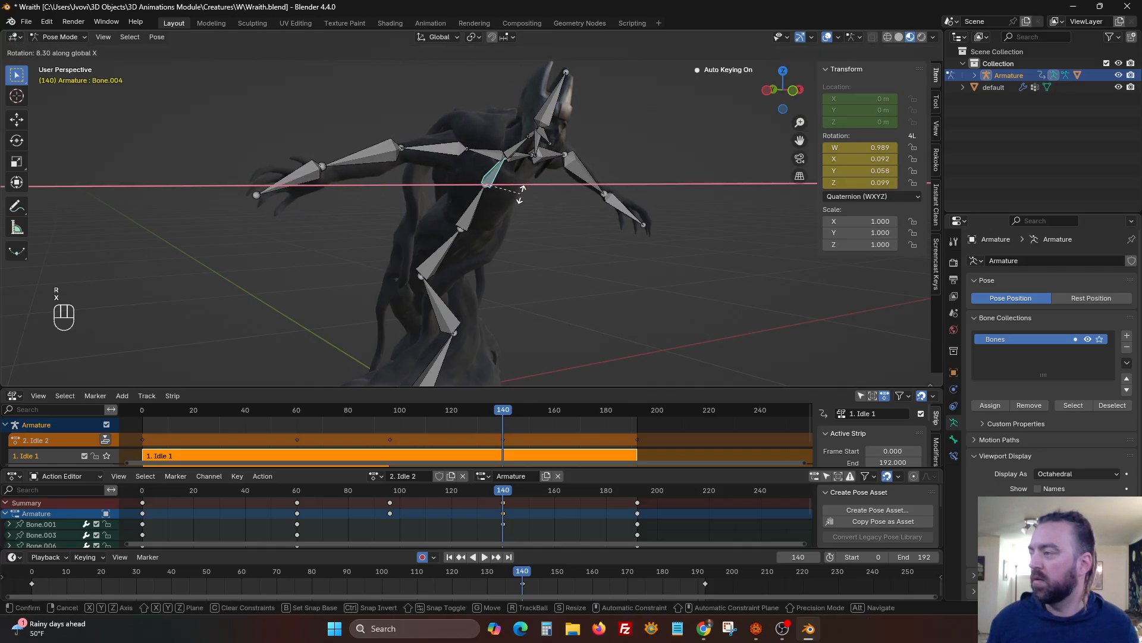
click(511, 204)
Hide all bones and review the animation from frame 0 in a maximized viewport, revealing the bones when playback is stopped.
mouse_move(510, 206)
middle_down()
mouse_move(467, 227)
mouse_move(489, 205)
middle_up()
key(a)
key(h)
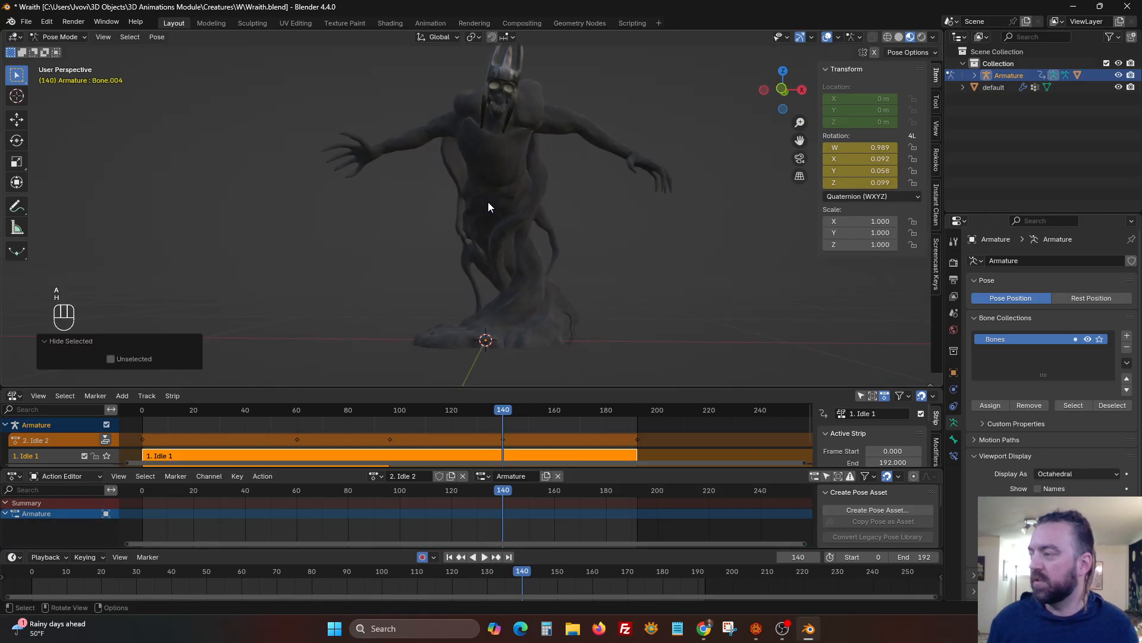
click(448, 557)
click(484, 557)
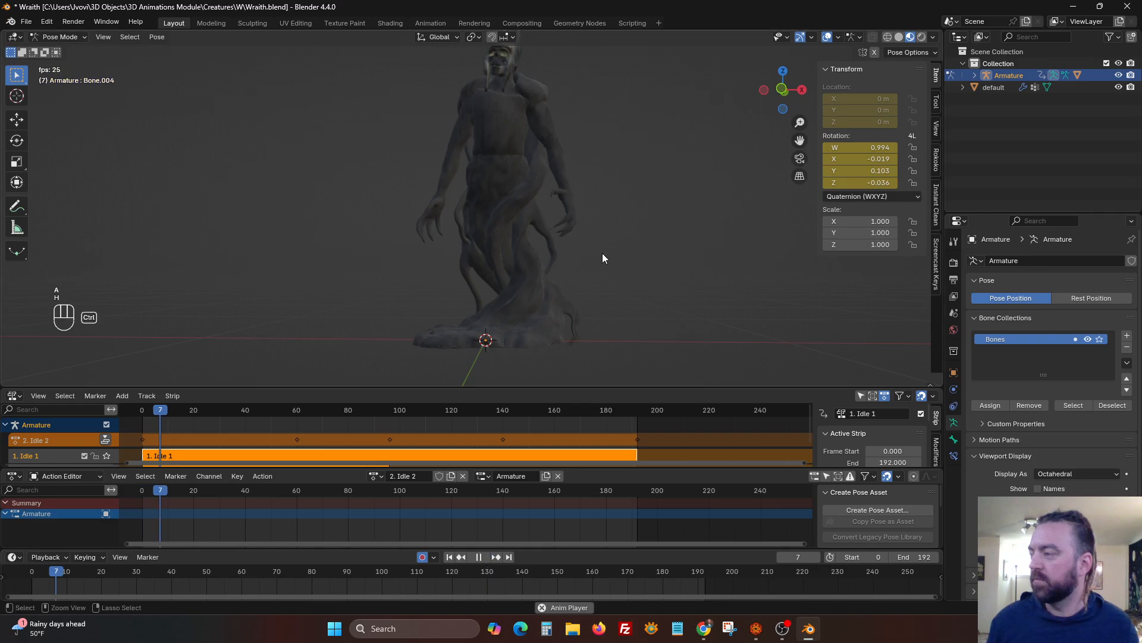
key(ctrl+space)
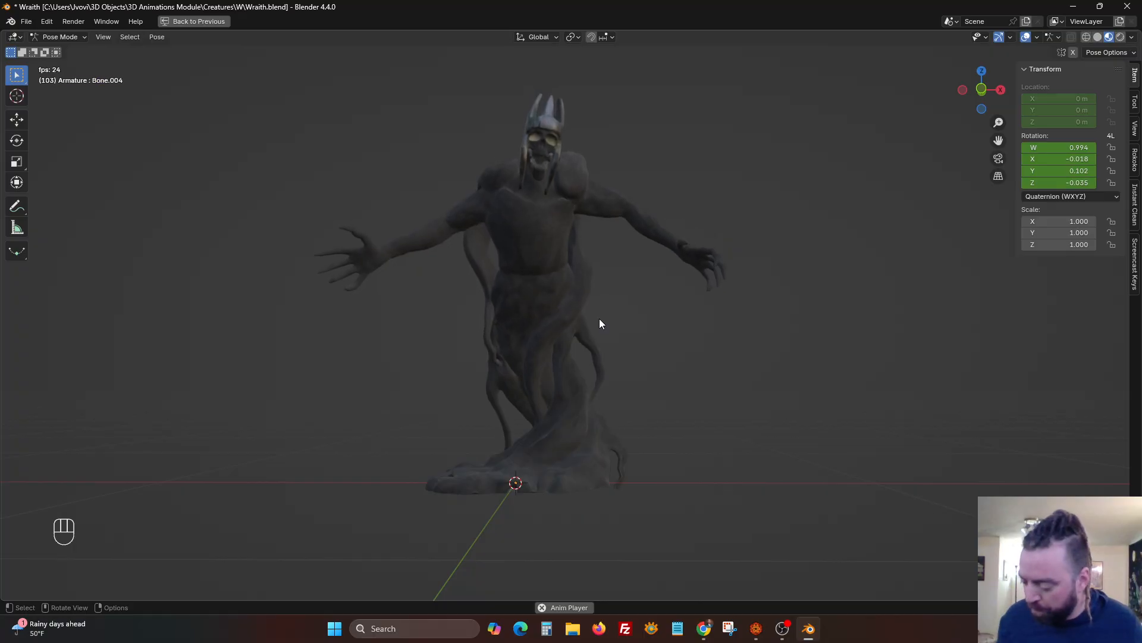
key(ctrl+space)
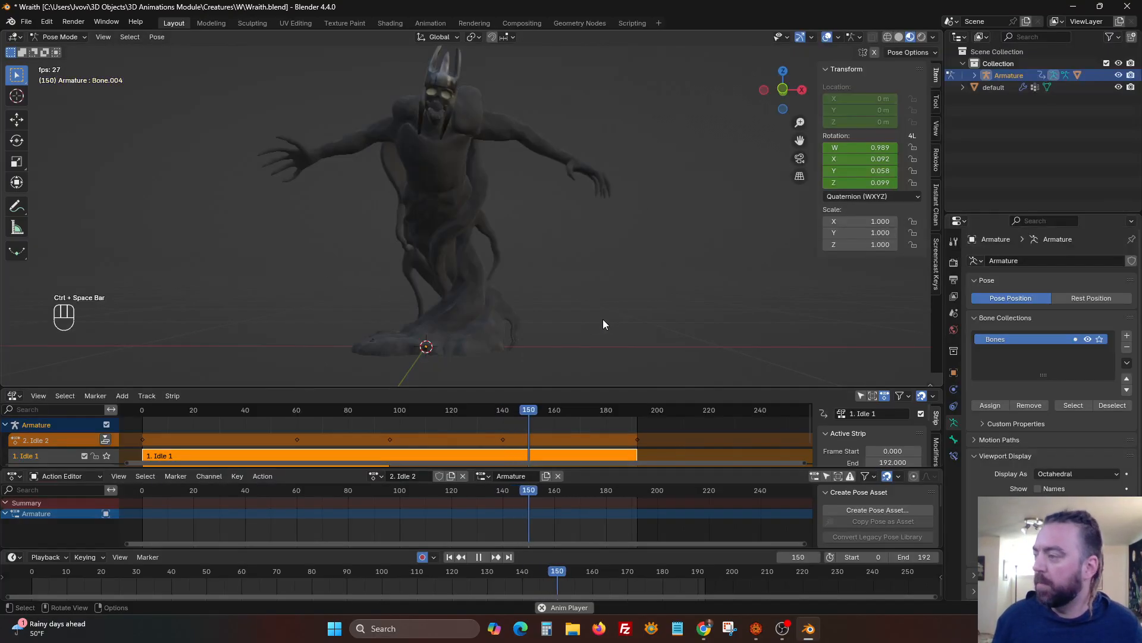
key(alt+h)
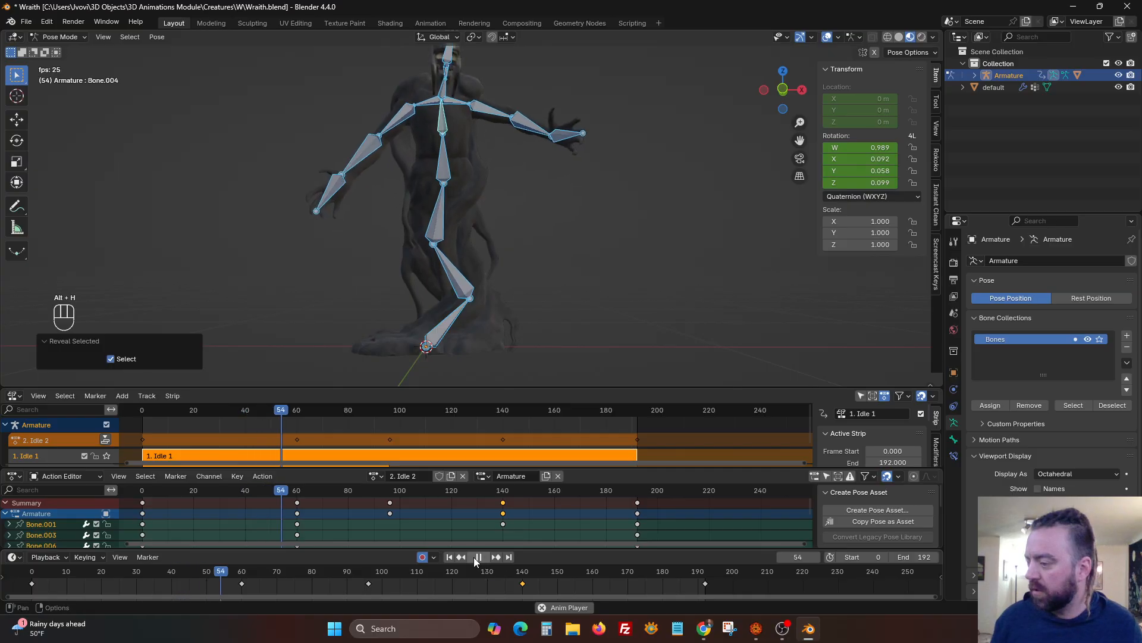
key(space)
Return to frame 0 and duplicate its keyframes onto frame 192.
drag(160, 489, 135, 493)
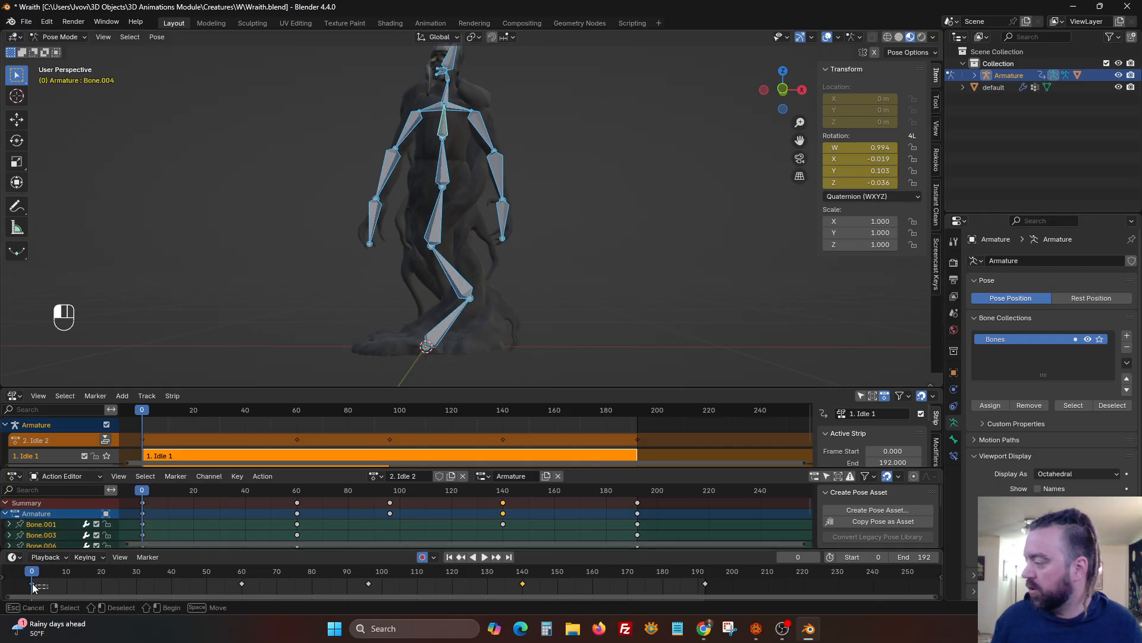
key(shift+d)
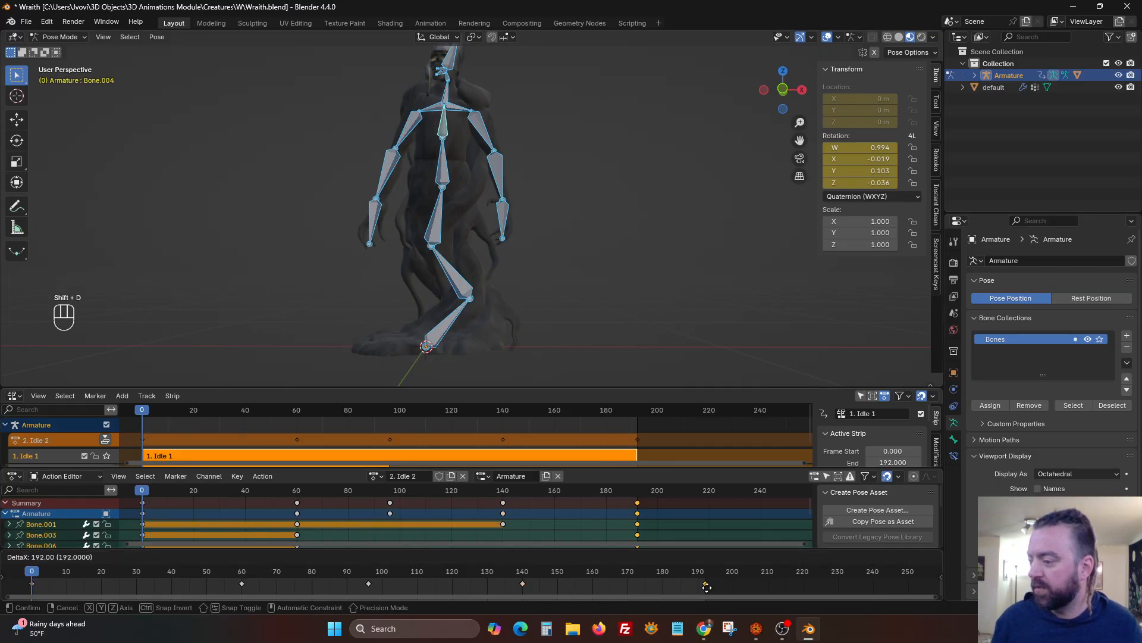
click(707, 587)
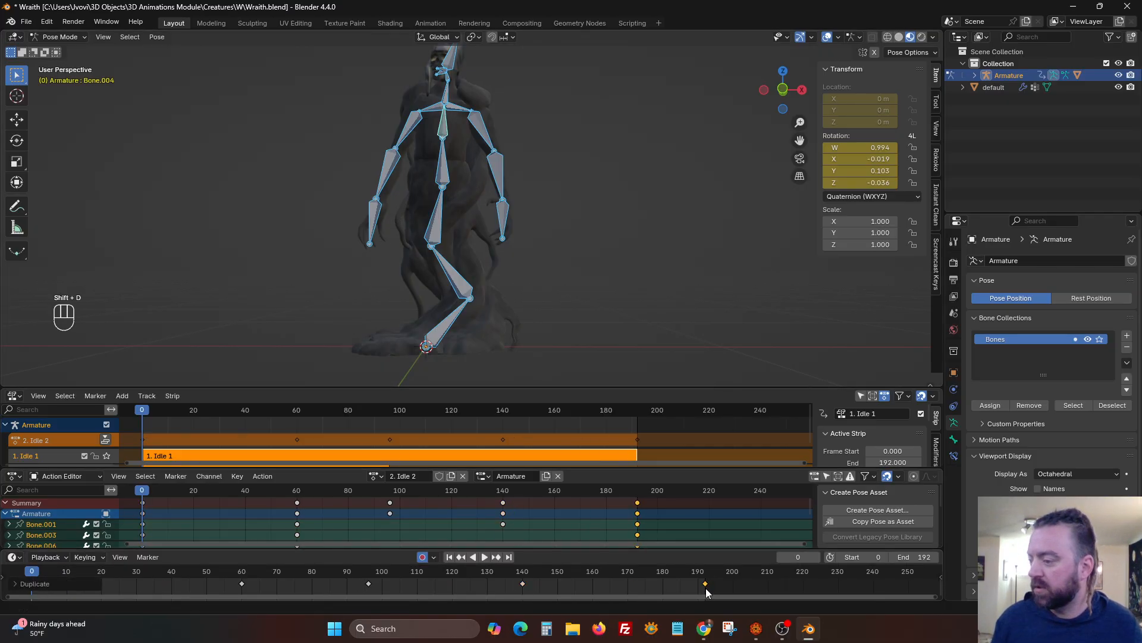
Replay the looping animation full screen without the bones to check the loop, ending with playback stopped and the bones shown again.
click(485, 556)
key(ctrl+space)
key(a)
key(h)
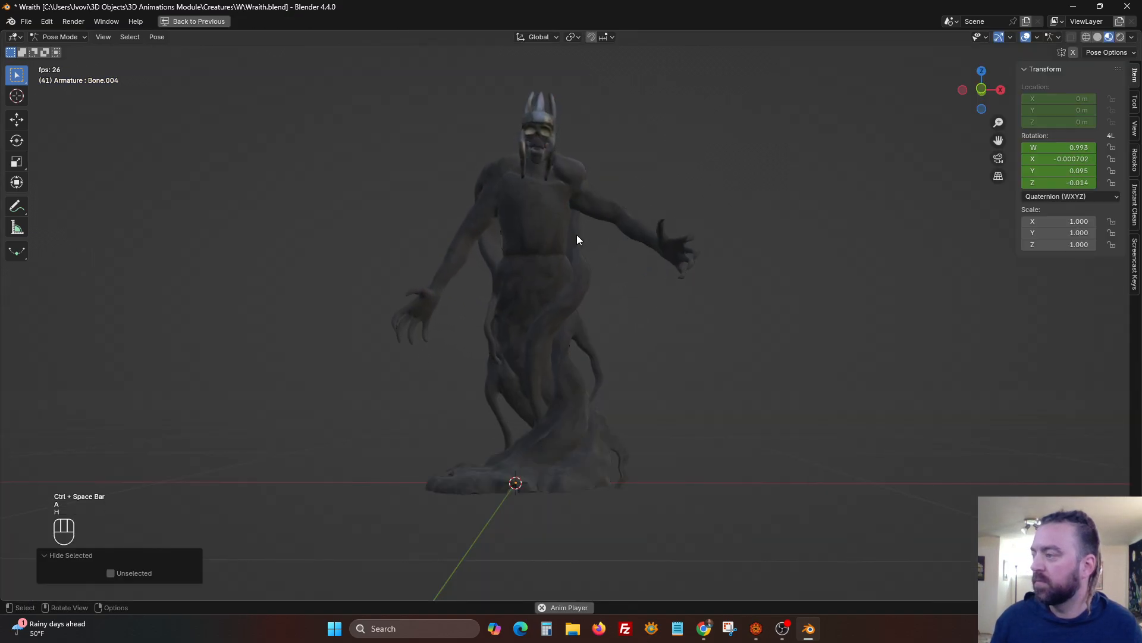
scroll(714, 297, up, 2)
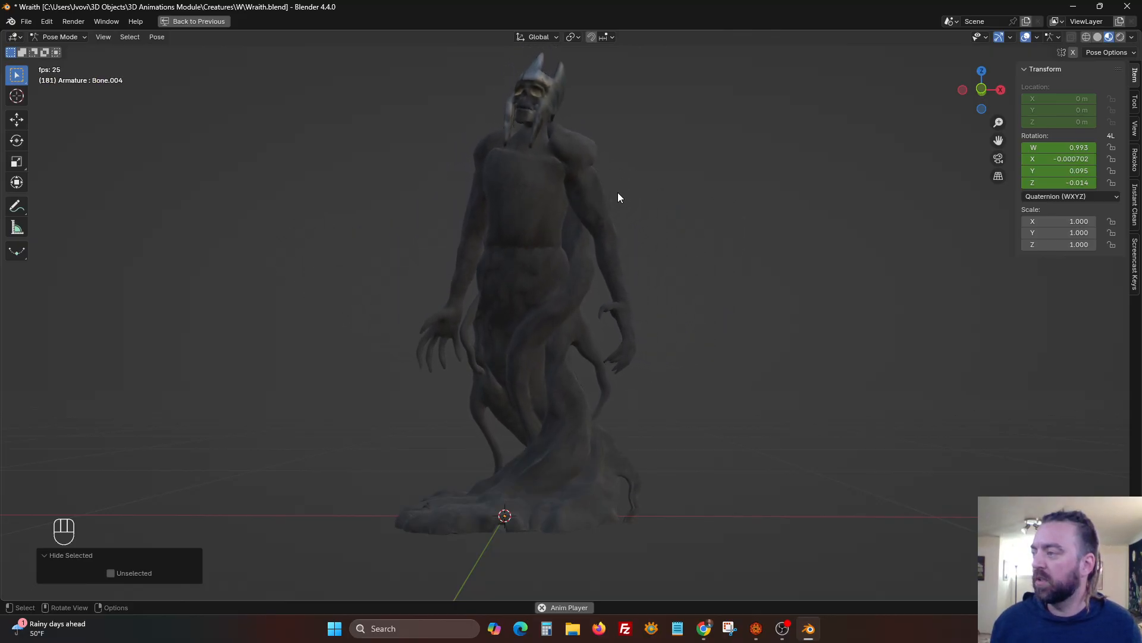
key(ctrl+space)
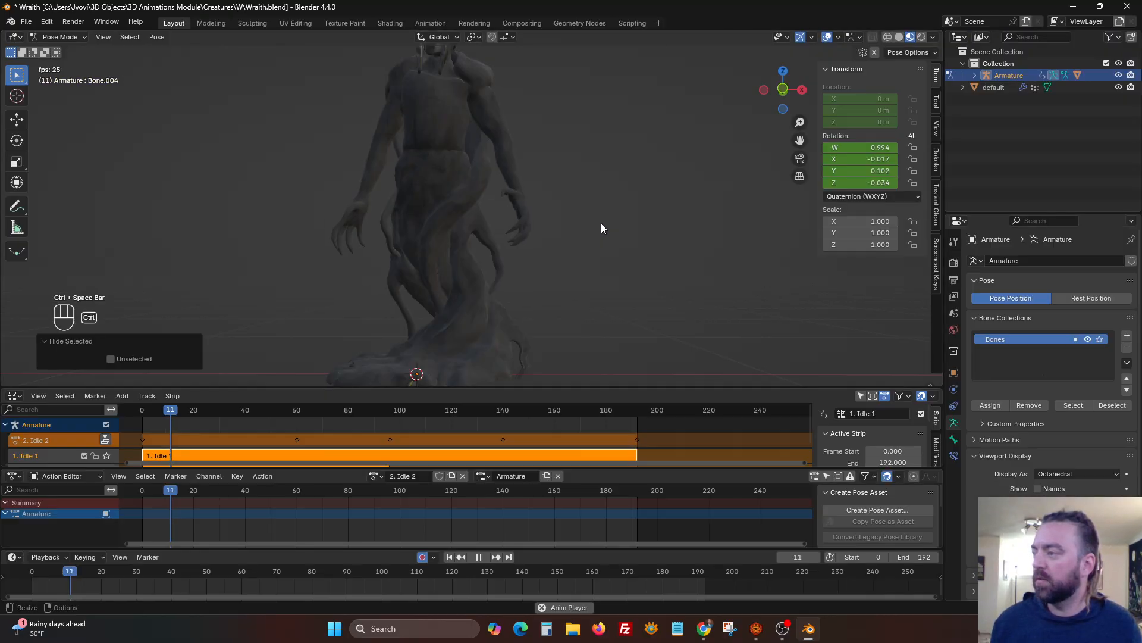
click(480, 557)
key(alt+h)
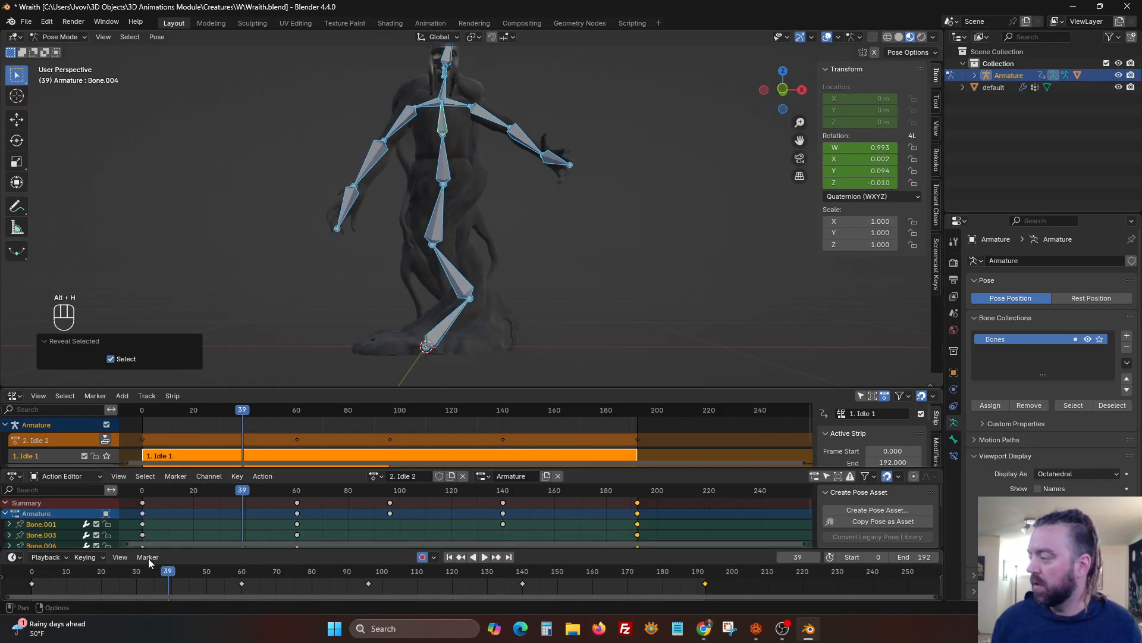
Keyframe all bones at frame 0 and copy those keys onto frame 192.
drag(159, 492, 129, 494)
scroll(392, 199, down, 1)
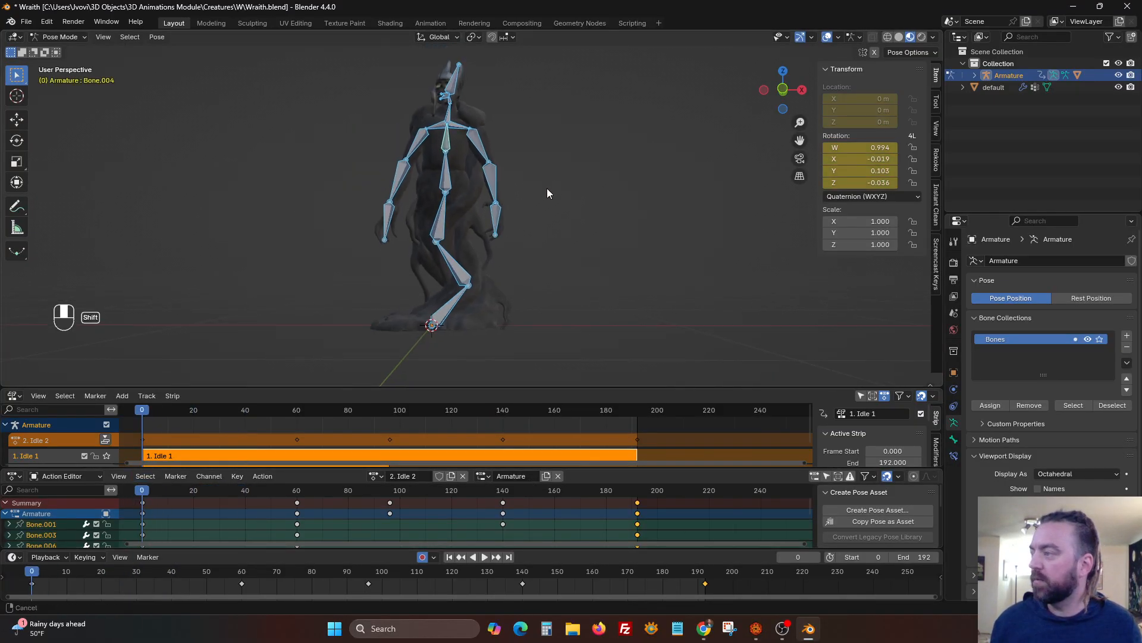
shift+middle_drag(547, 186, 549, 204)
key(i)
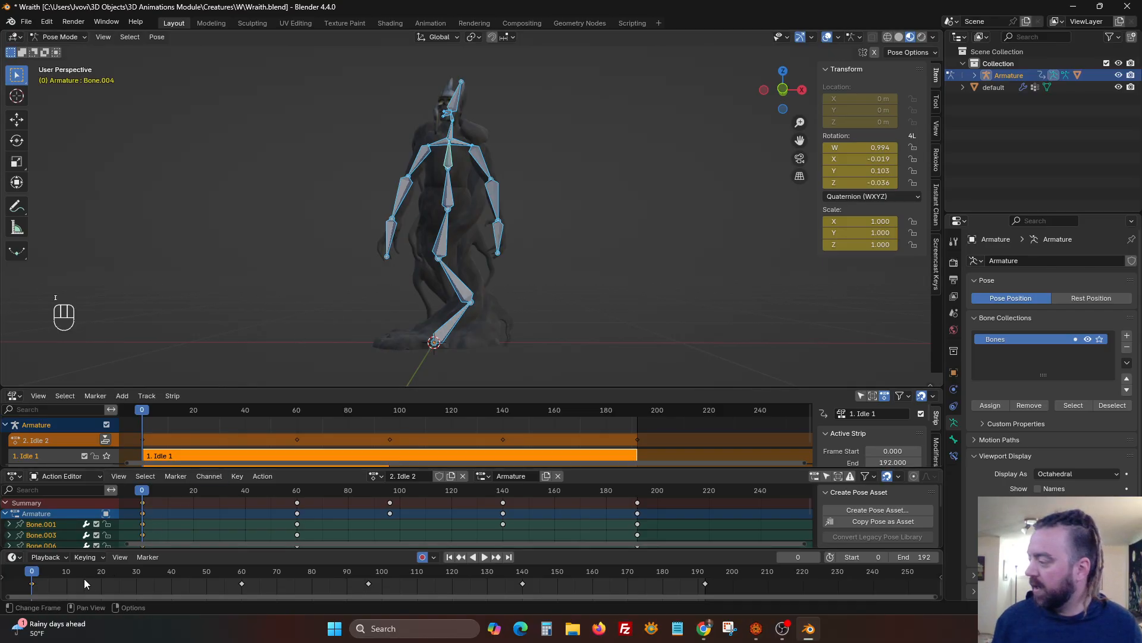
key(shift+d)
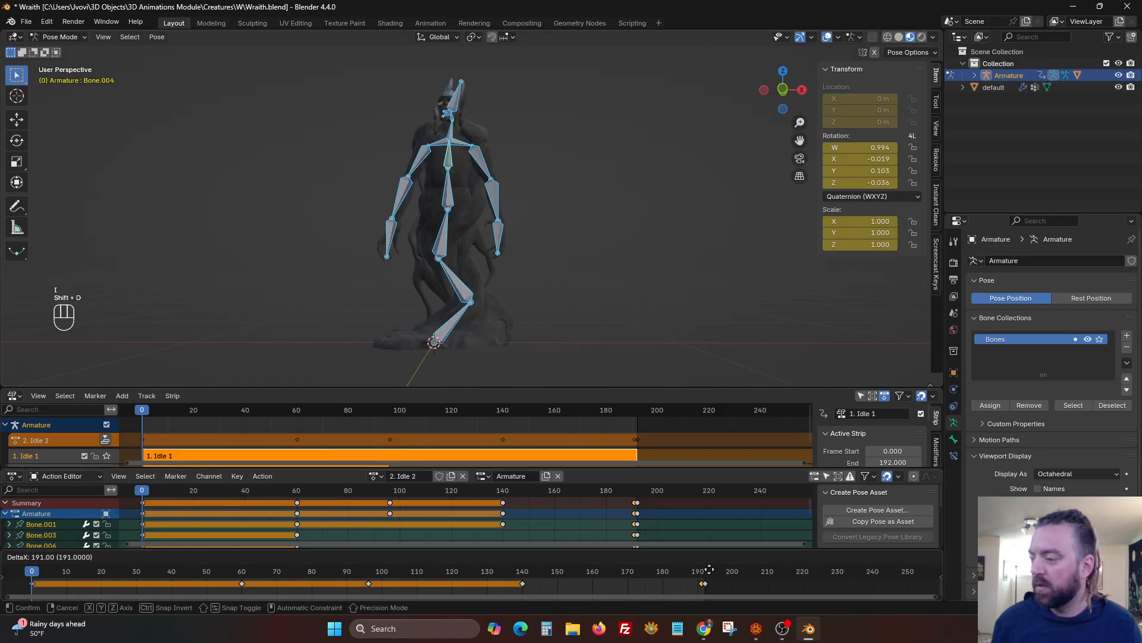
click(711, 570)
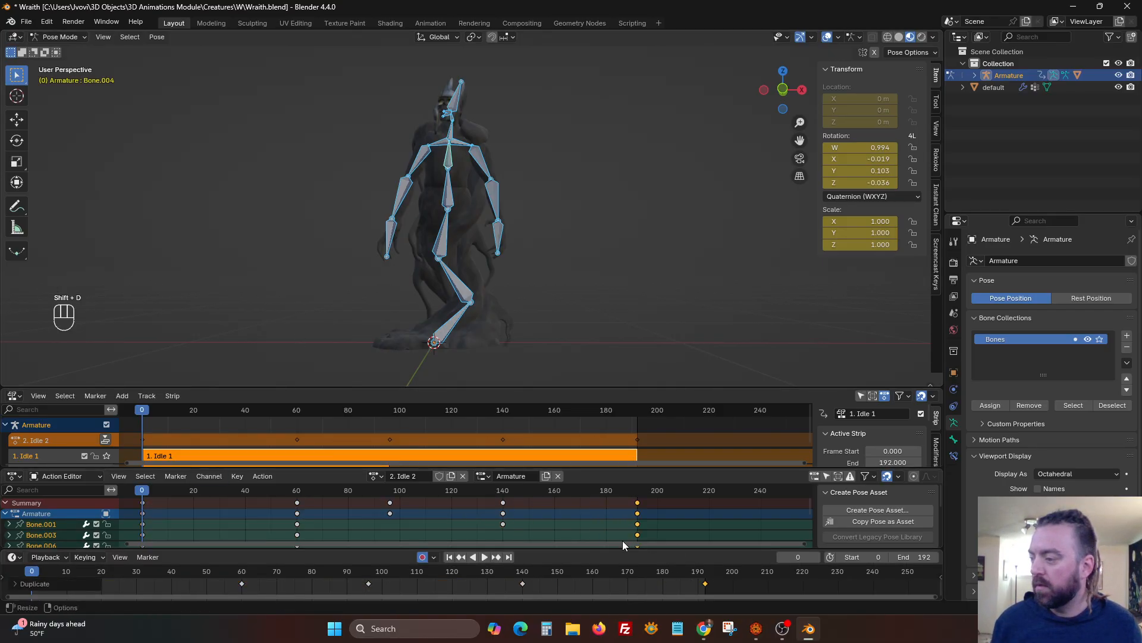
Play the loop with the bones hidden in a maximized, orbited viewport, then stop playback and return to frame 0.
click(489, 557)
key(h)
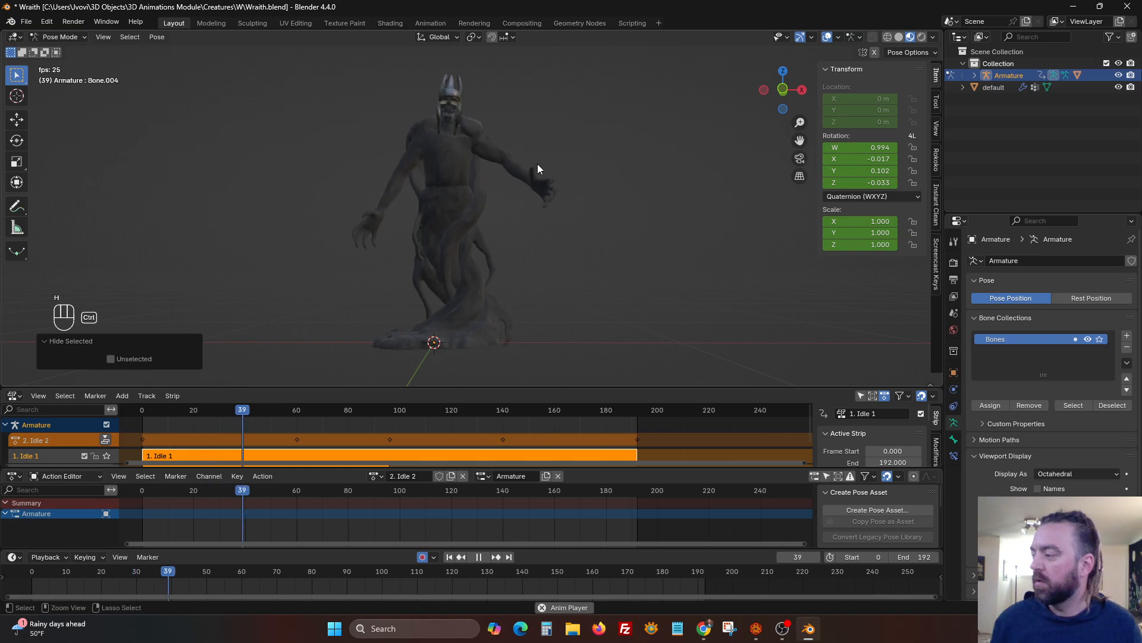
key(ctrl+space)
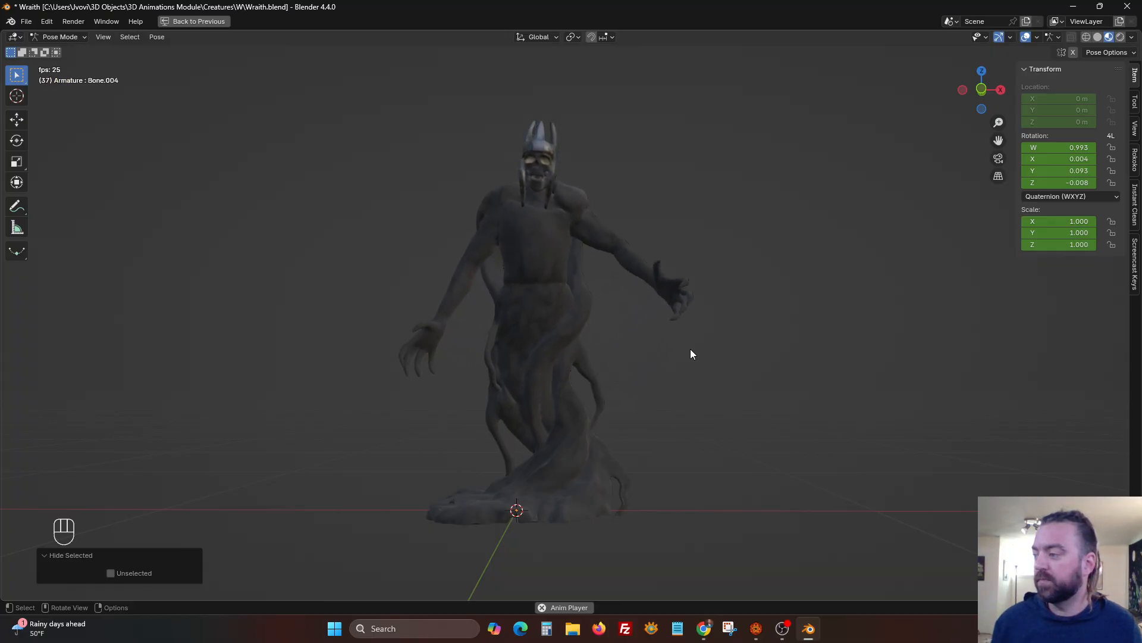
middle_drag(641, 342, 595, 342)
key(ctrl+space)
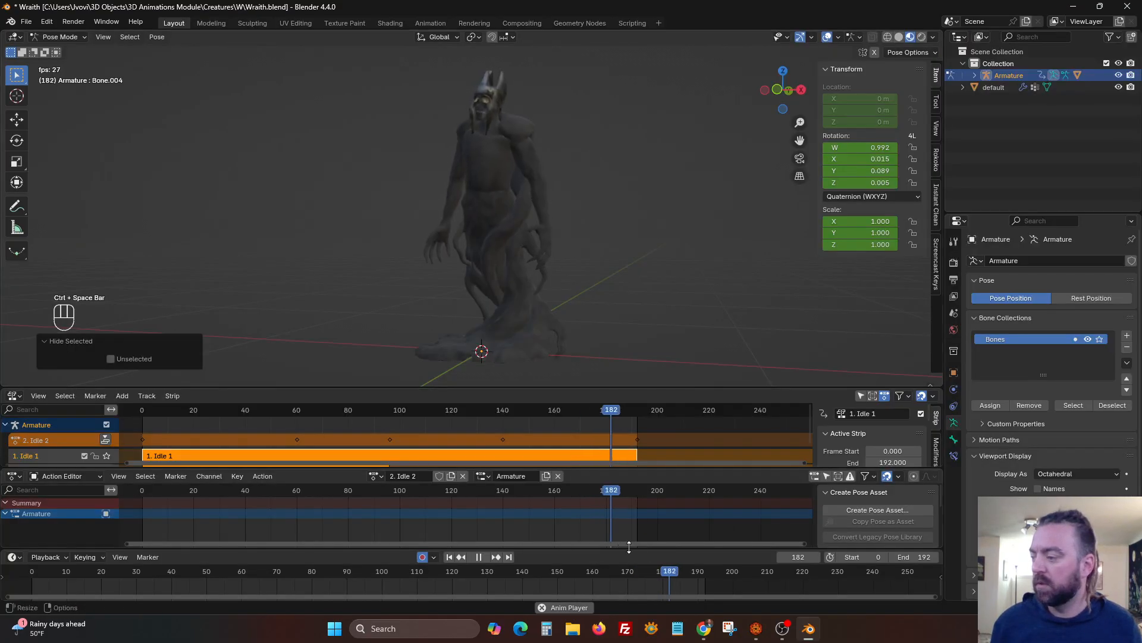
click(478, 558)
click(449, 558)
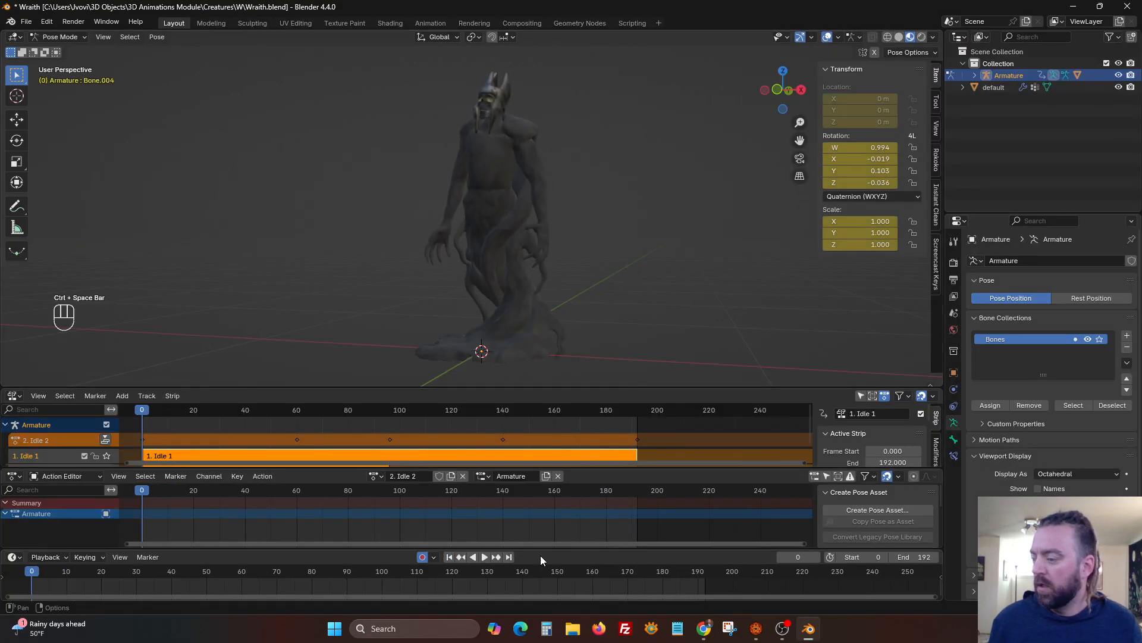
Switch to Foundry Virtual Tabletop, review the Wraith's features and actions on its character sheet, and switch back to Blender.
click(758, 629)
double_click(570, 336)
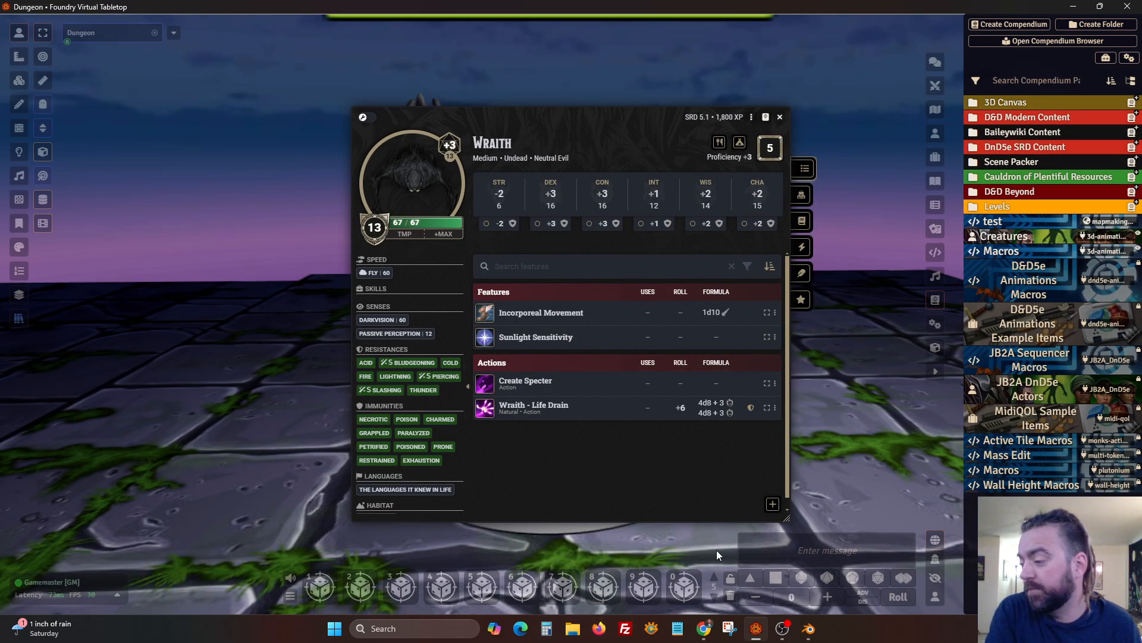
mouse_move(776, 631)
mouse_move(815, 636)
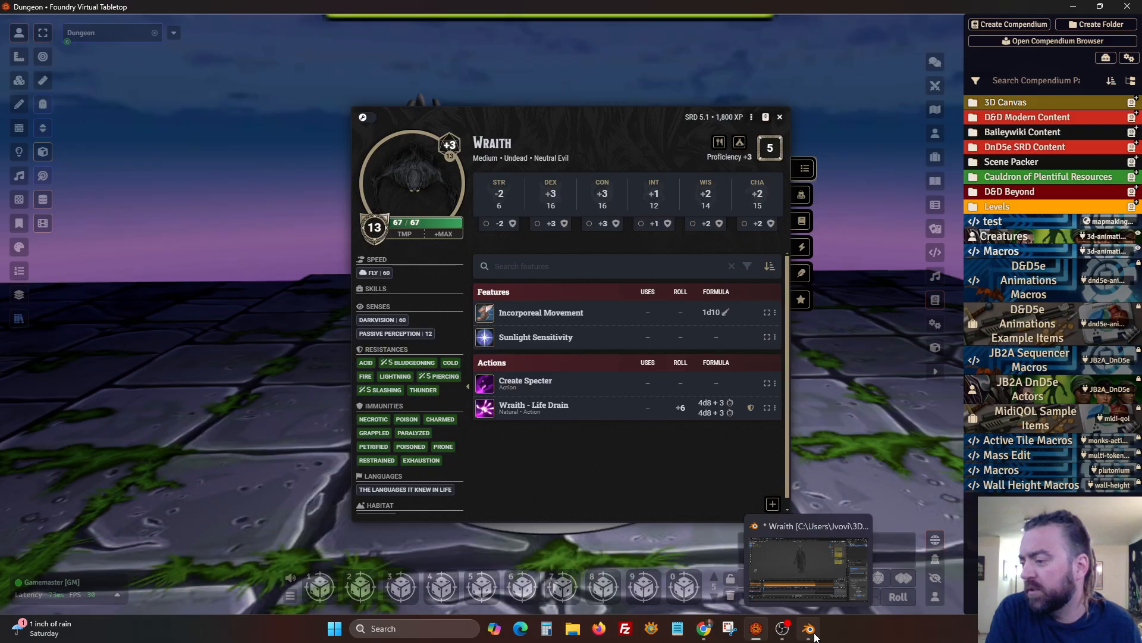
click(815, 636)
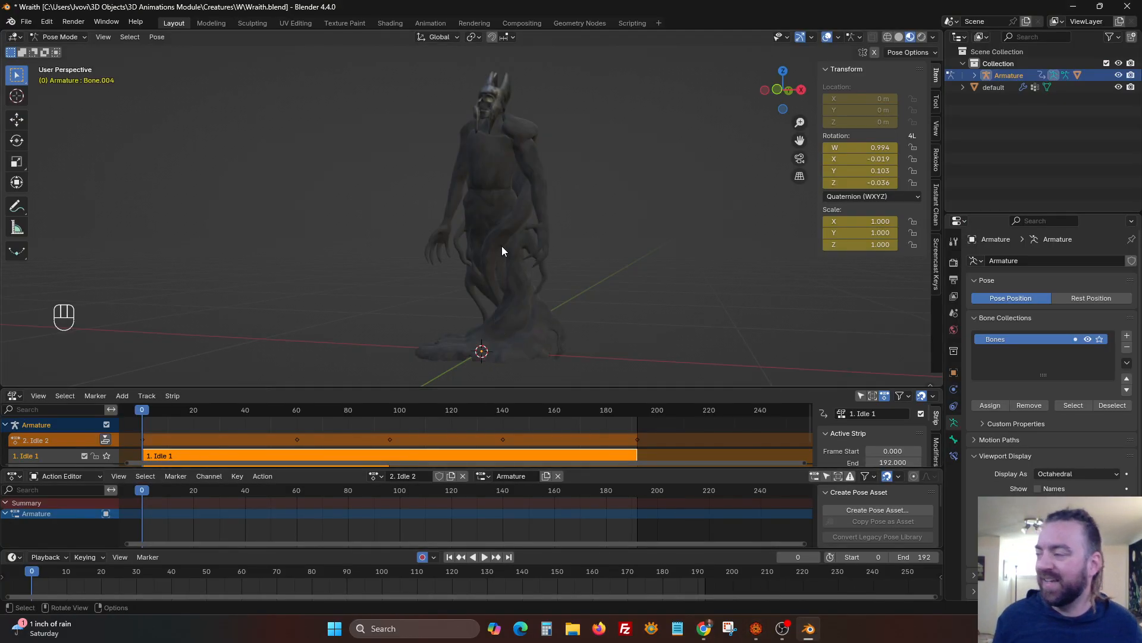
Reveal the bones and push the 2. Idle 2 action down into its own nonlinear animation strip.
middle_drag(502, 247, 551, 269)
key(alt+h)
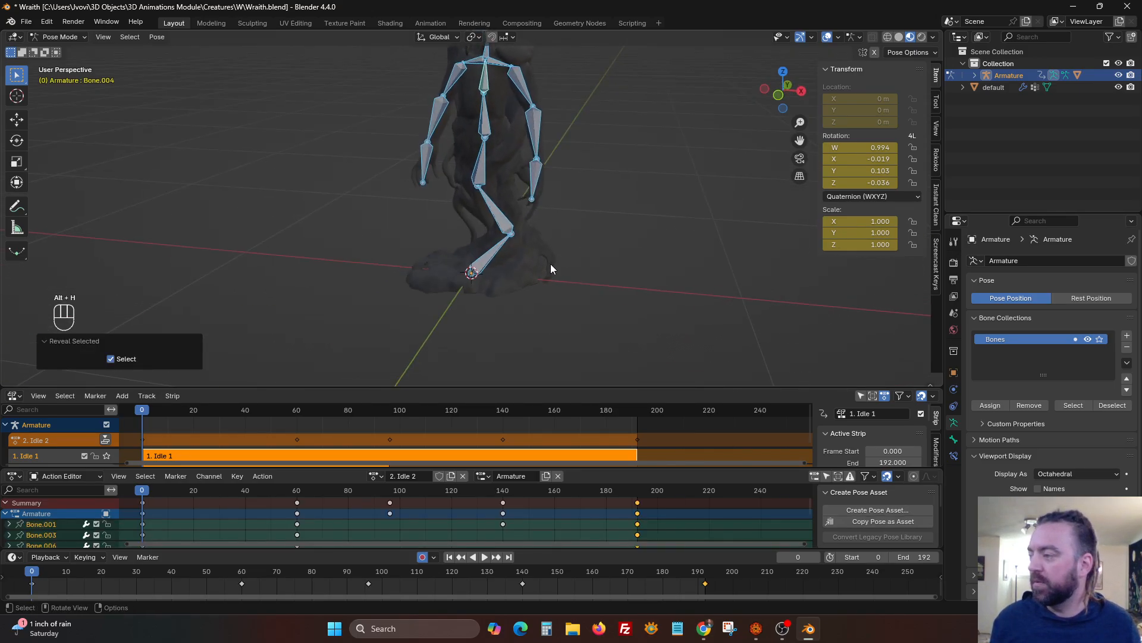
click(105, 440)
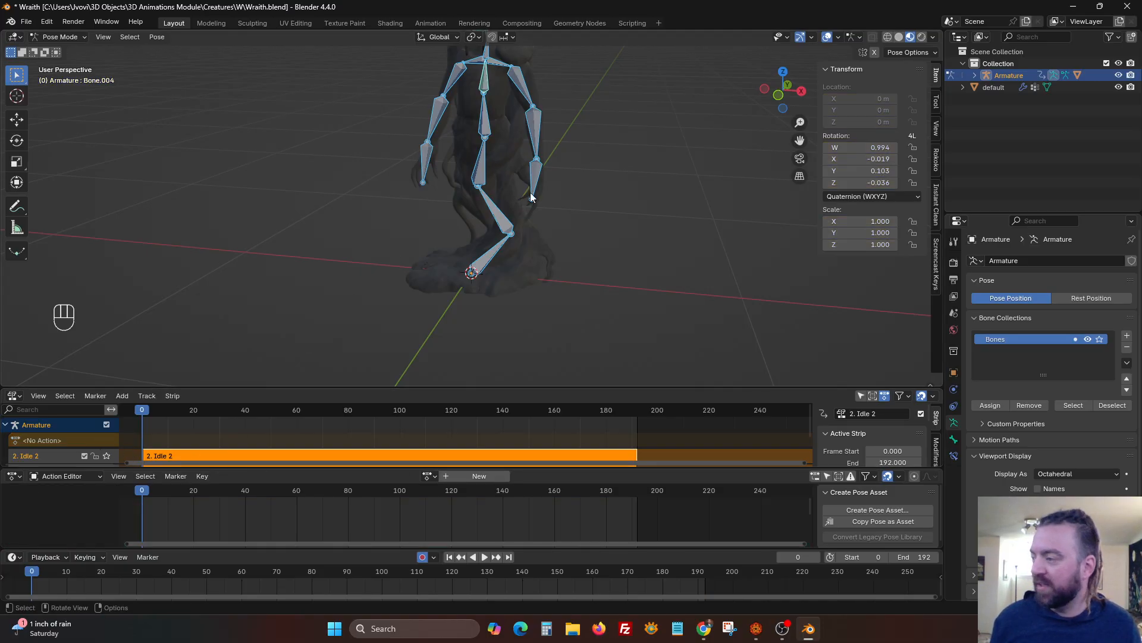
Raise the fully selected rig about 0.47 m along the global Z axis at frame 0.
scroll(524, 190, down, 3)
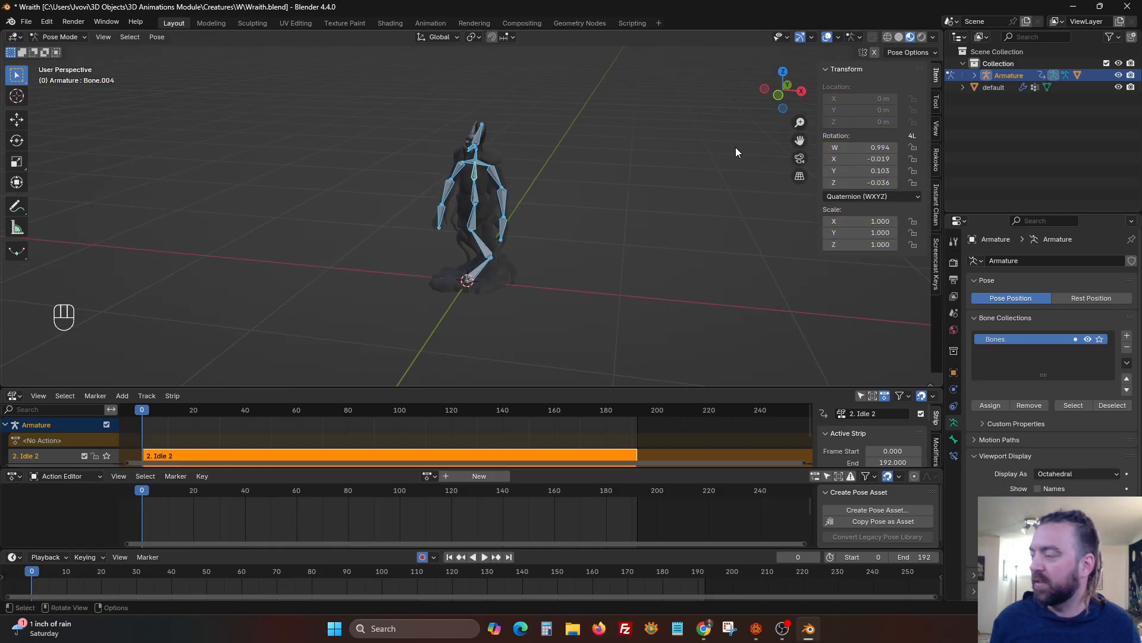
middle_drag(631, 200, 574, 221)
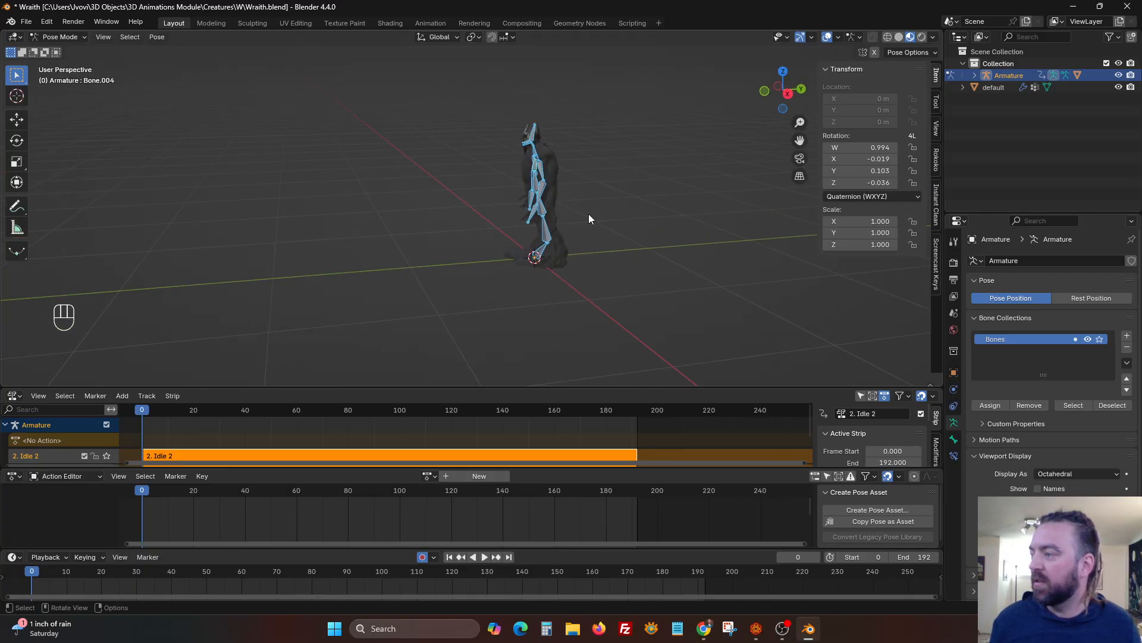
key(g)
key(z)
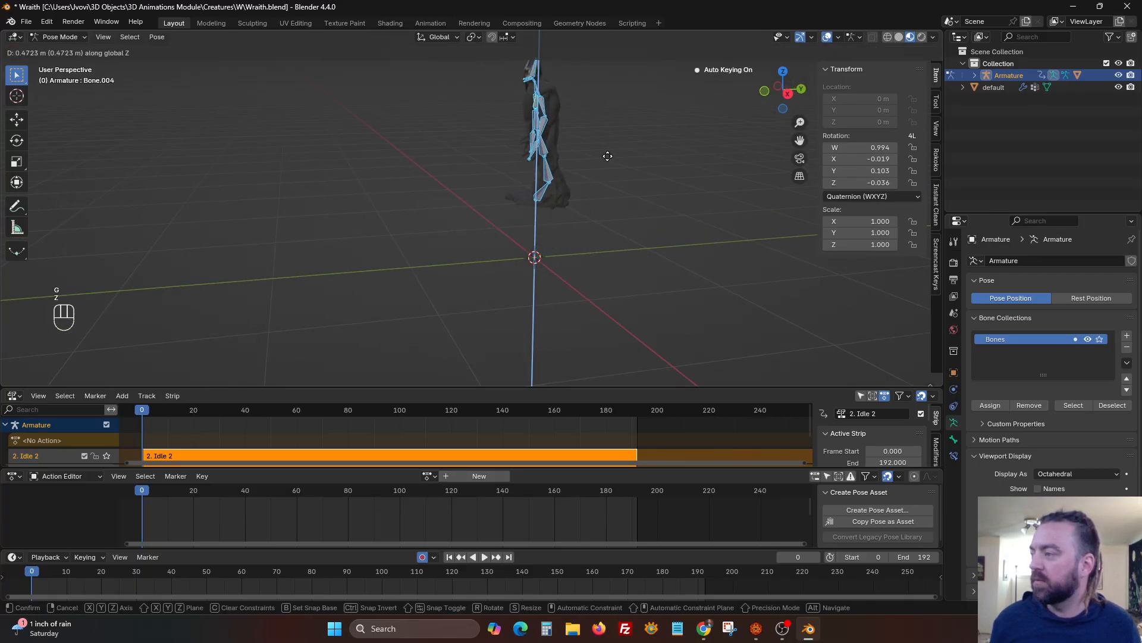
click(608, 156)
middle_drag(624, 173, 583, 248)
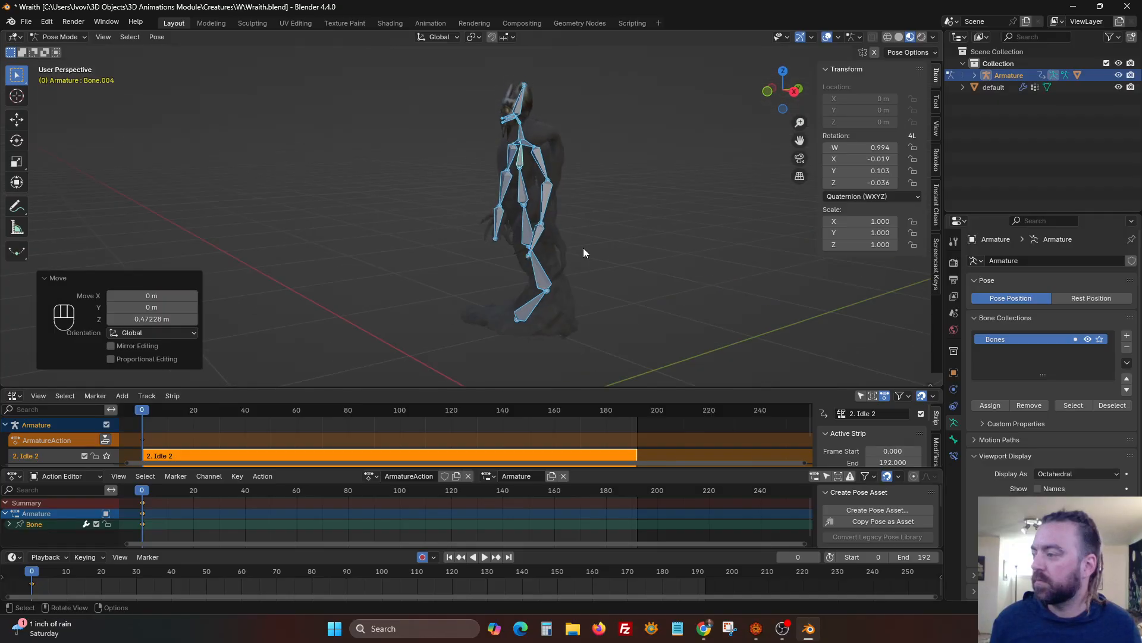
click(523, 315)
key(g)
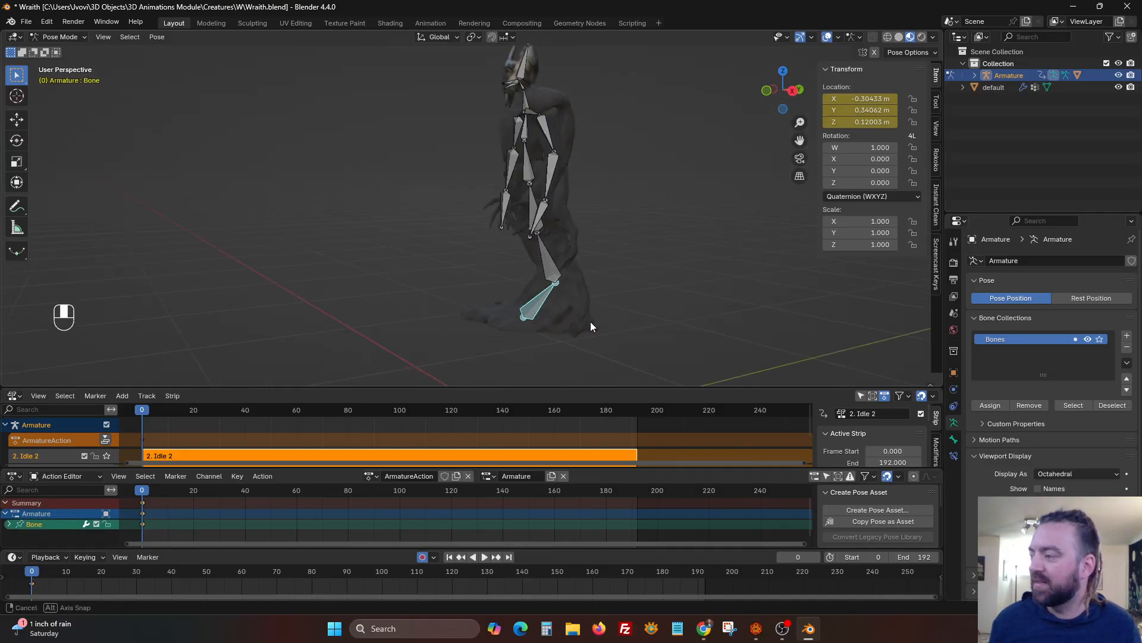
middle_drag(587, 320, 623, 316)
key(s)
middle_drag(587, 326, 620, 291)
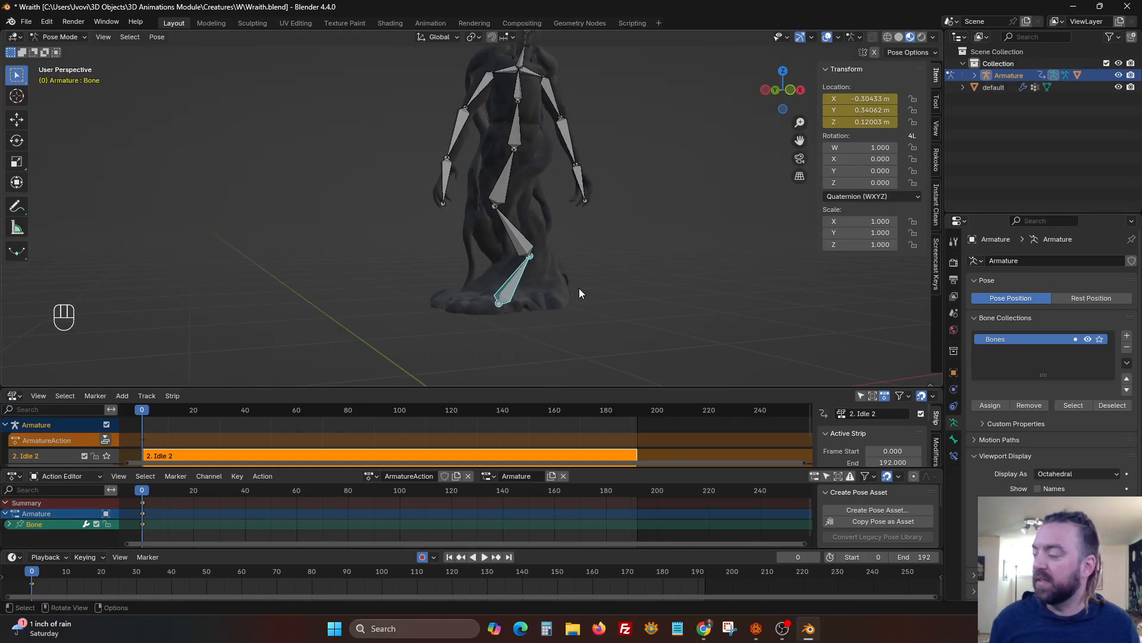
Switch the armature to Edit Mode and extrude a bone about 0.072 m straight down from the root bone's base joint.
key(Tab)
scroll(558, 311, down, 2)
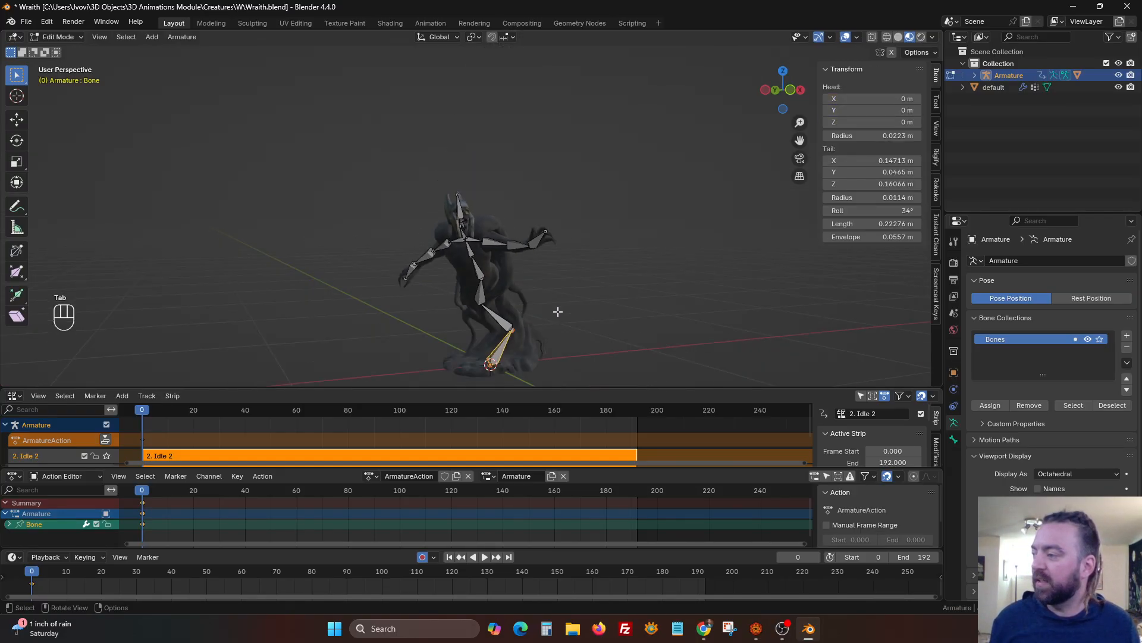
shift+middle_drag(557, 311, 535, 184)
scroll(505, 221, up, 4)
scroll(498, 229, up, 2)
click(525, 283)
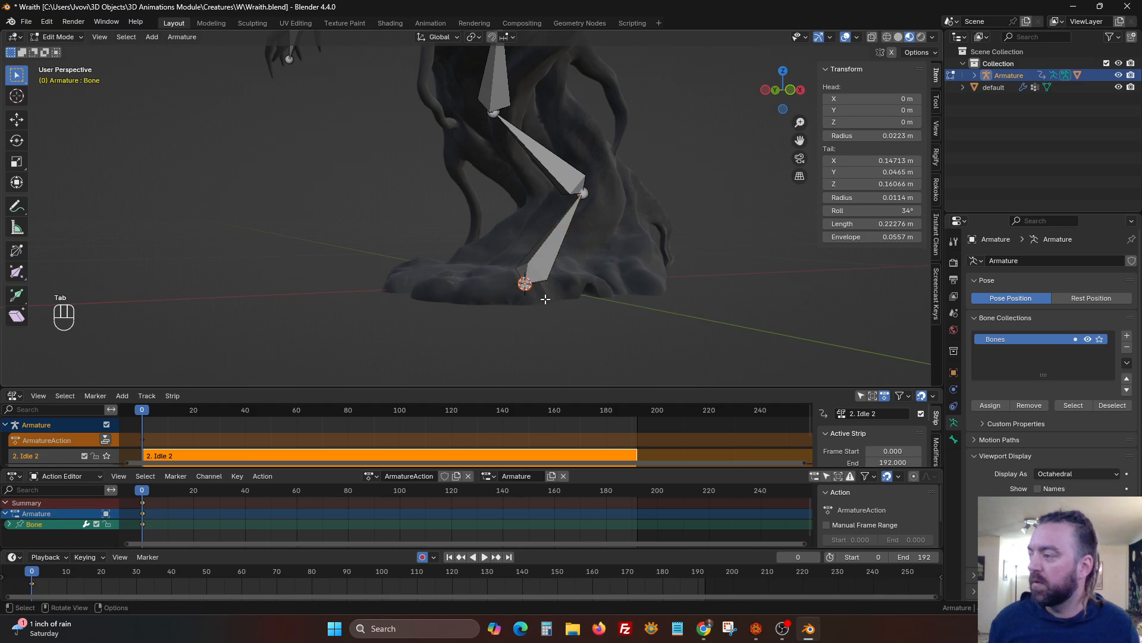
key(e)
key(z)
click(537, 328)
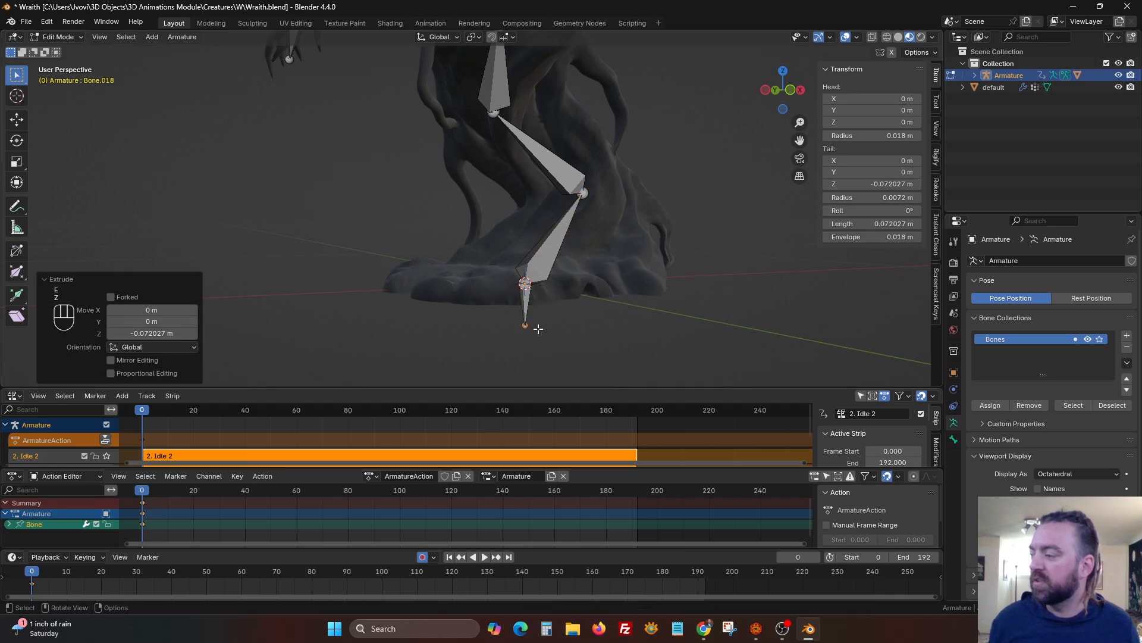
Select all bones including the new downward one and try to scale them in Pose Mode.
key(Tab)
key(Tab)
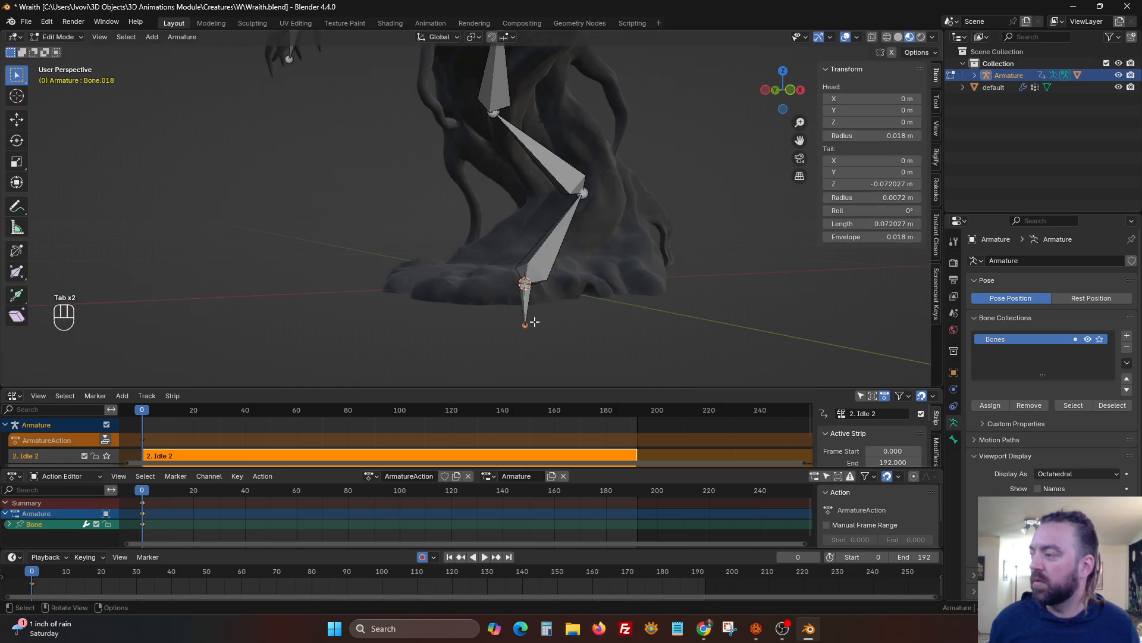
key(a)
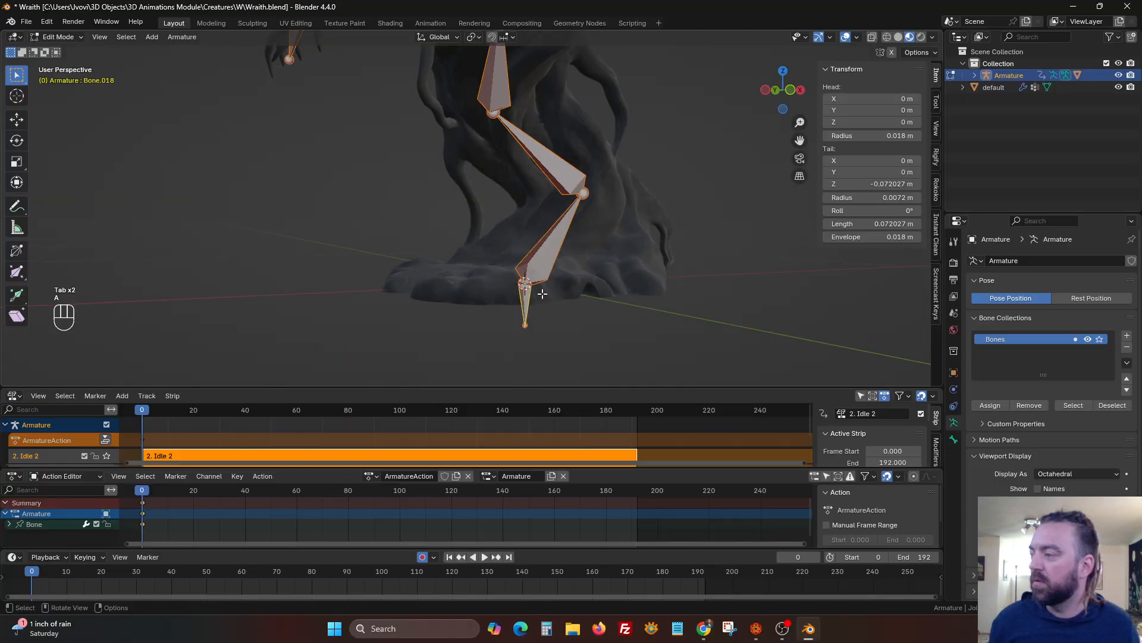
key(Tab)
scroll(572, 195, down, 4)
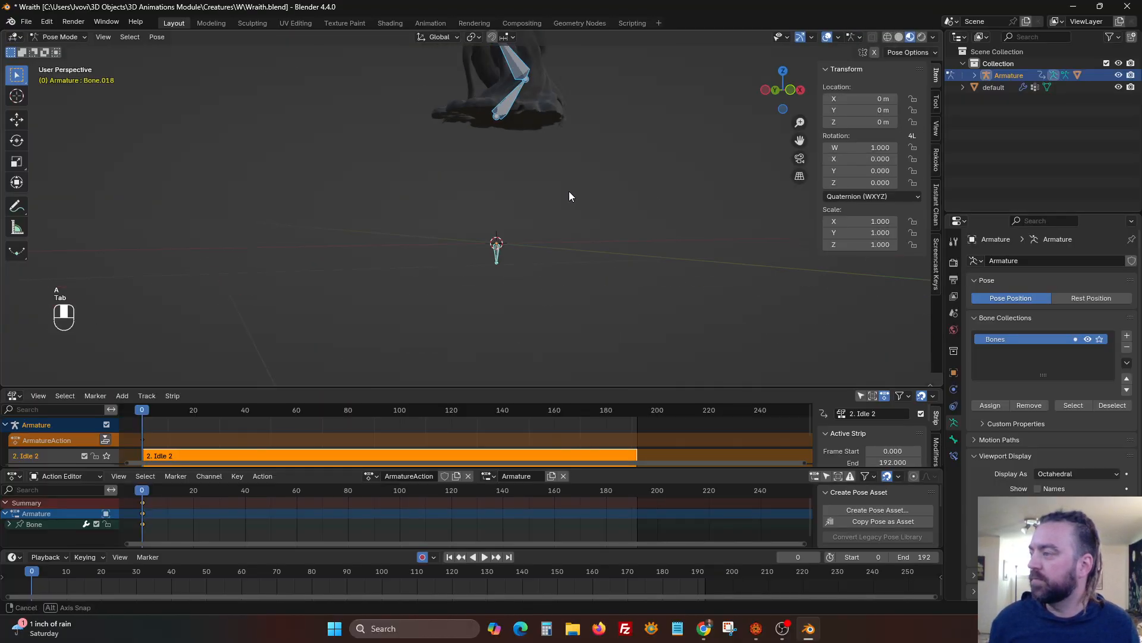
key(s)
click(526, 265)
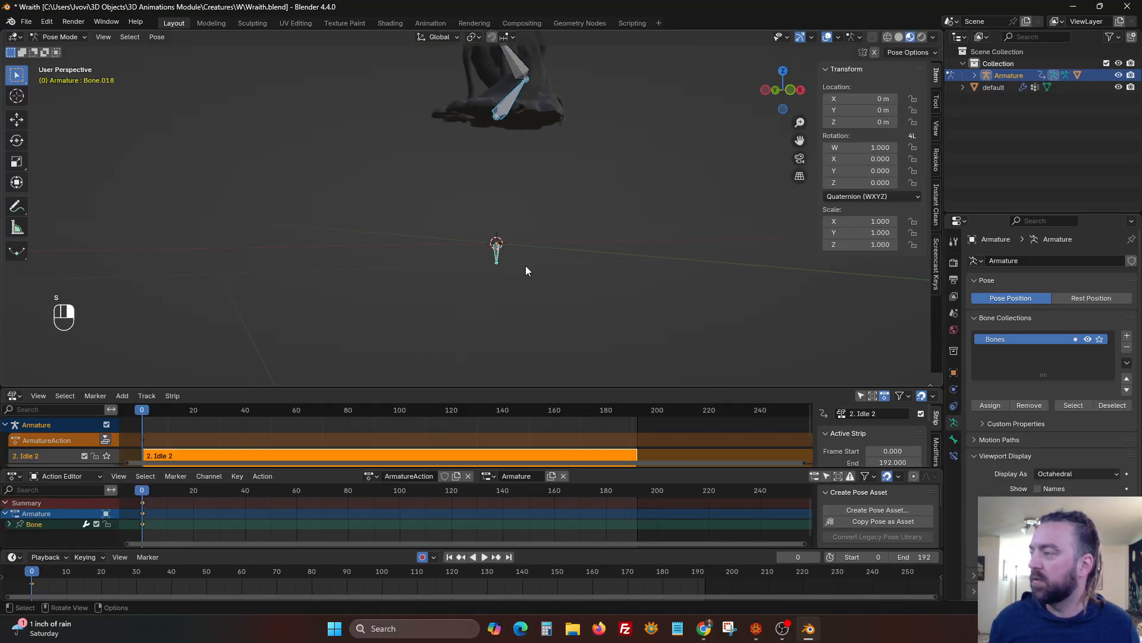
key(ctrl+Tab)
Undo the pose test and the edits back toward the downward bone extrusion.
key(ctrl+z)
key(ctrl+z)
key(ctrl+z)
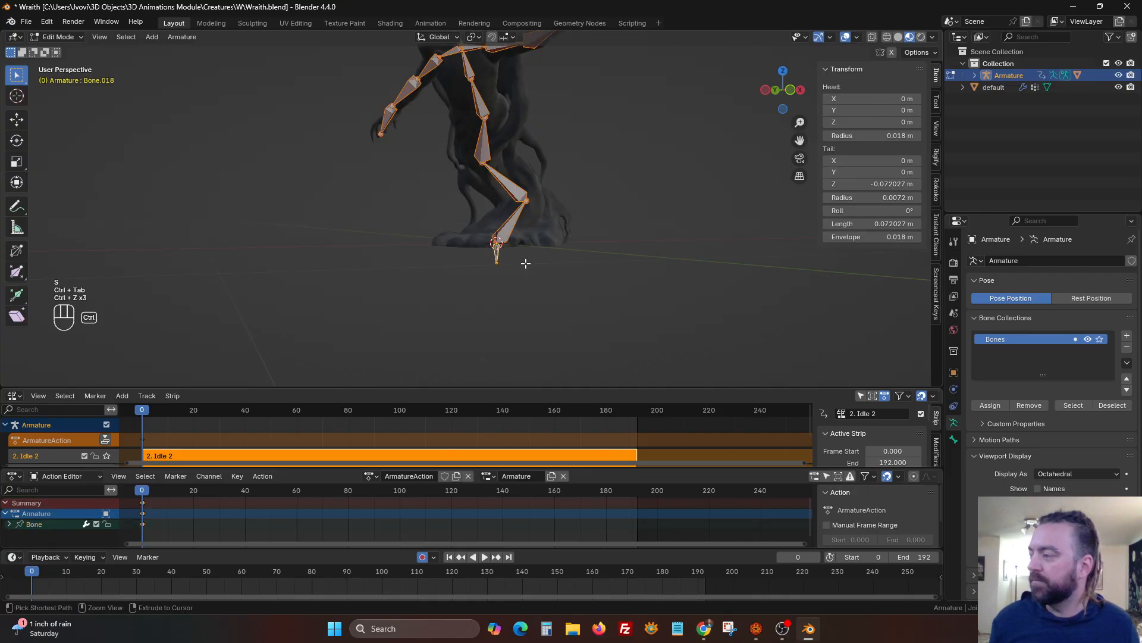
key(ctrl+z)
key(ctrl+z)
key(ctrl+z)
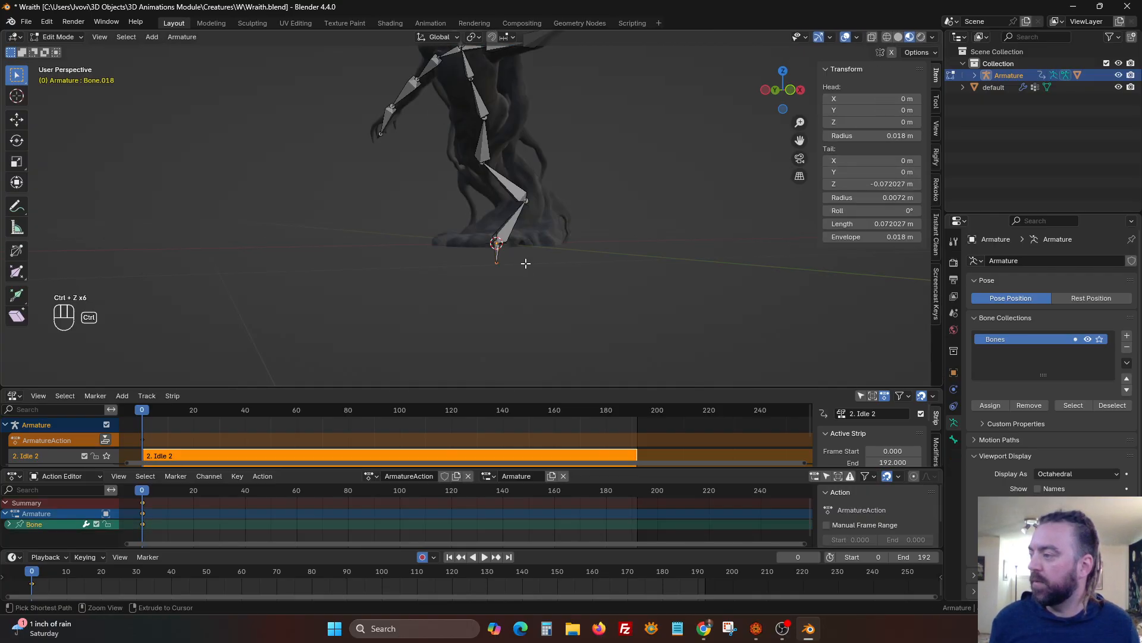
Extrude a bone about 0.098 m long from the root bone's base joint, heading toward negative X and slightly downward.
middle_drag(546, 221, 476, 302)
scroll(545, 244, up, 3)
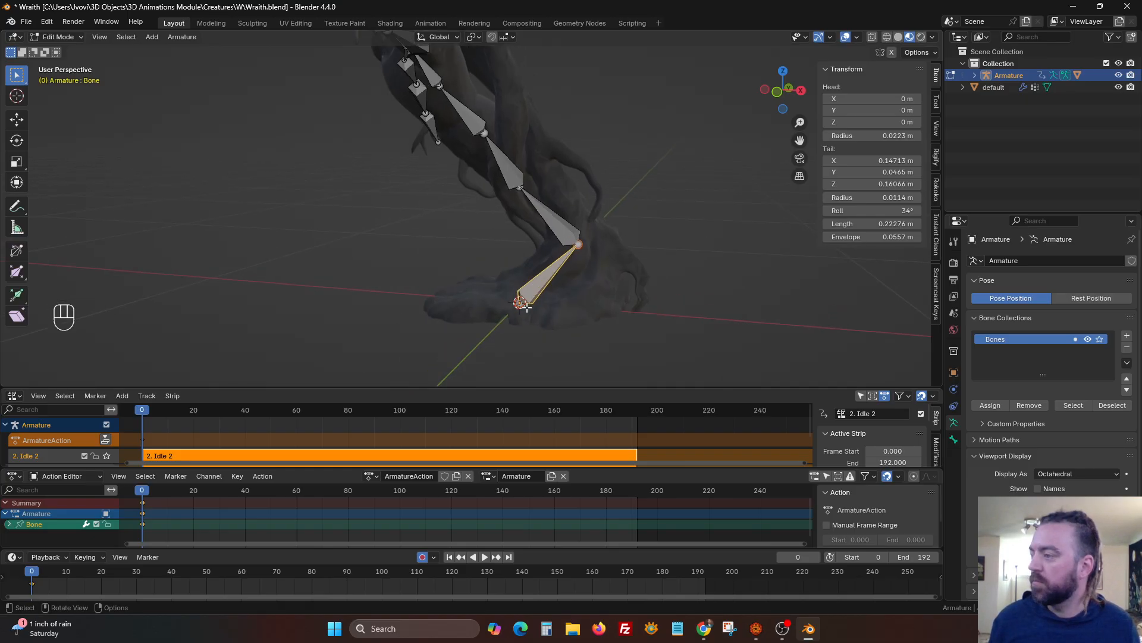
middle_drag(526, 307, 500, 274)
scroll(492, 296, up, 2)
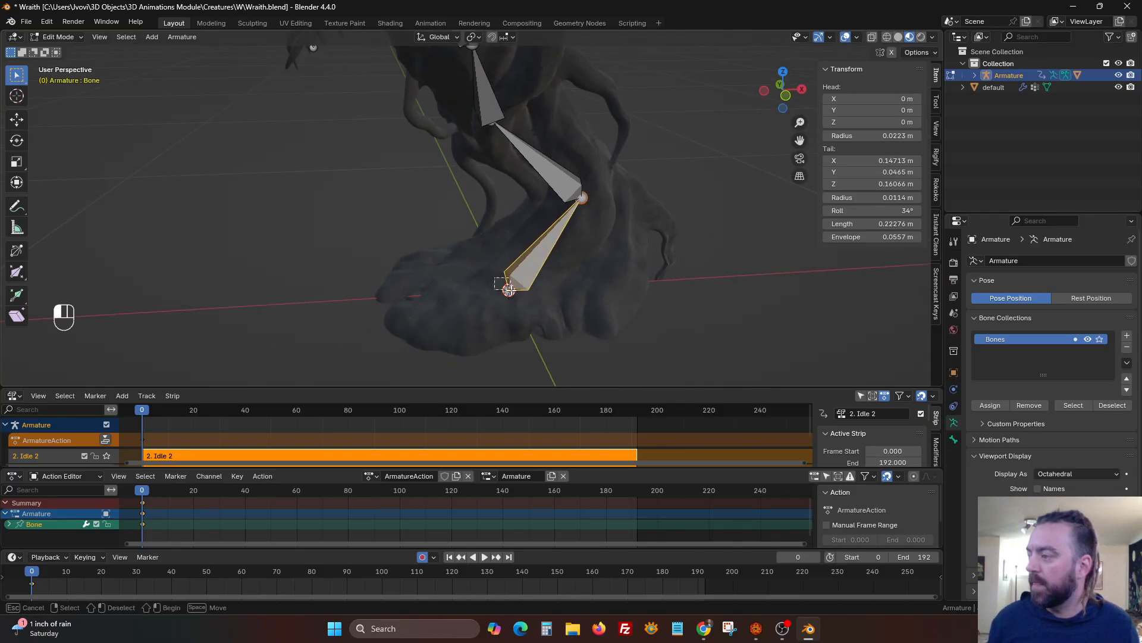
click(513, 296)
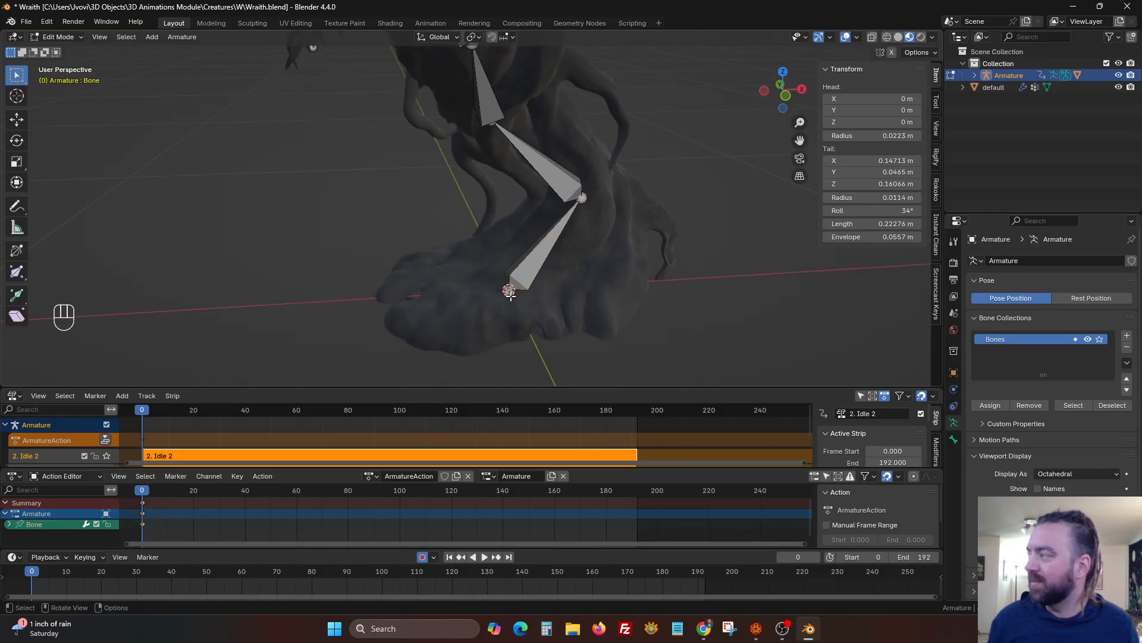
drag(482, 278, 612, 336)
key(e)
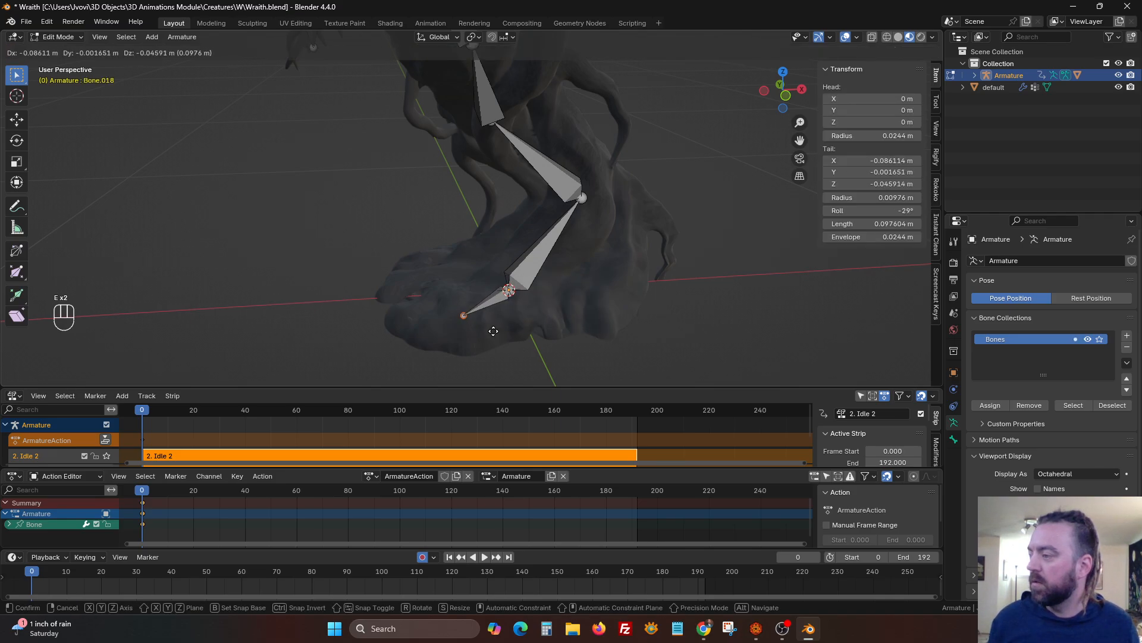
click(493, 331)
Move the new bone's tip to about X -0.132, Y -0.045, Z 0.004 m so it lies nearly level within the wraith's base.
middle_drag(493, 331, 438, 286)
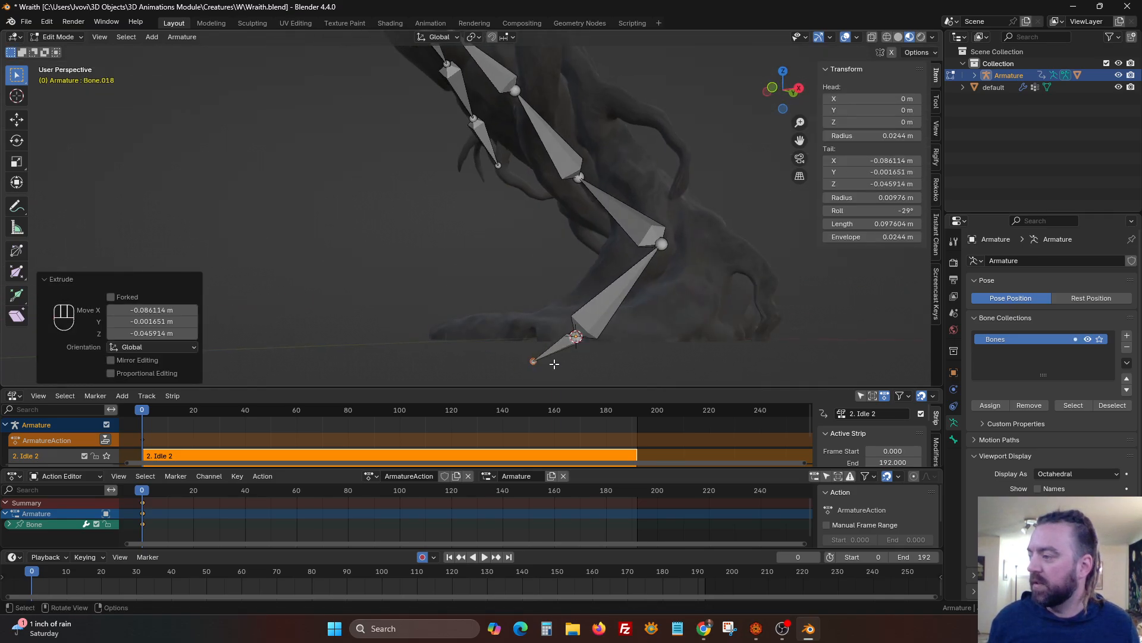
key(g)
click(522, 332)
middle_drag(522, 332, 557, 330)
key(g)
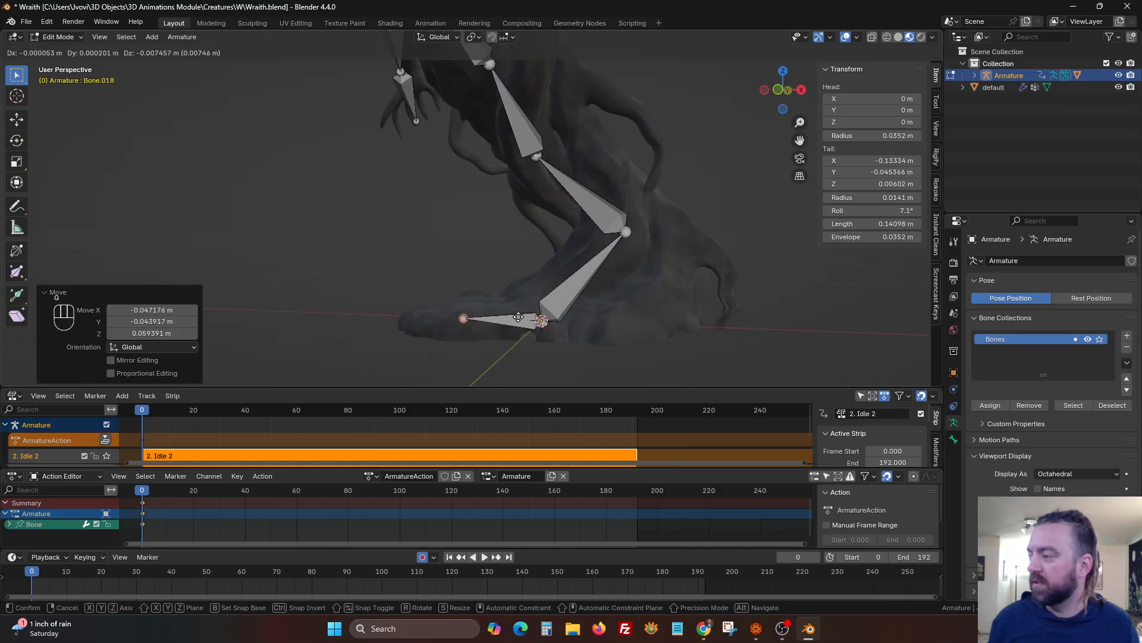
click(519, 317)
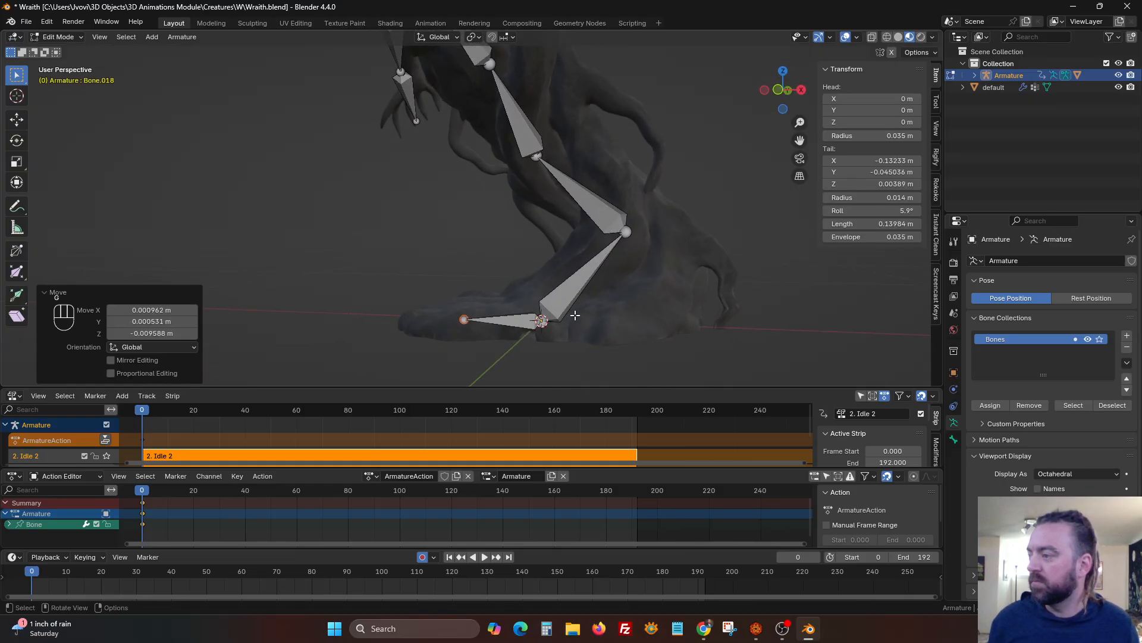
Move the joint shared by the base bone and the root bone to about X 0.148, Y 0.037, Z 0.068 m.
click(540, 321)
key(g)
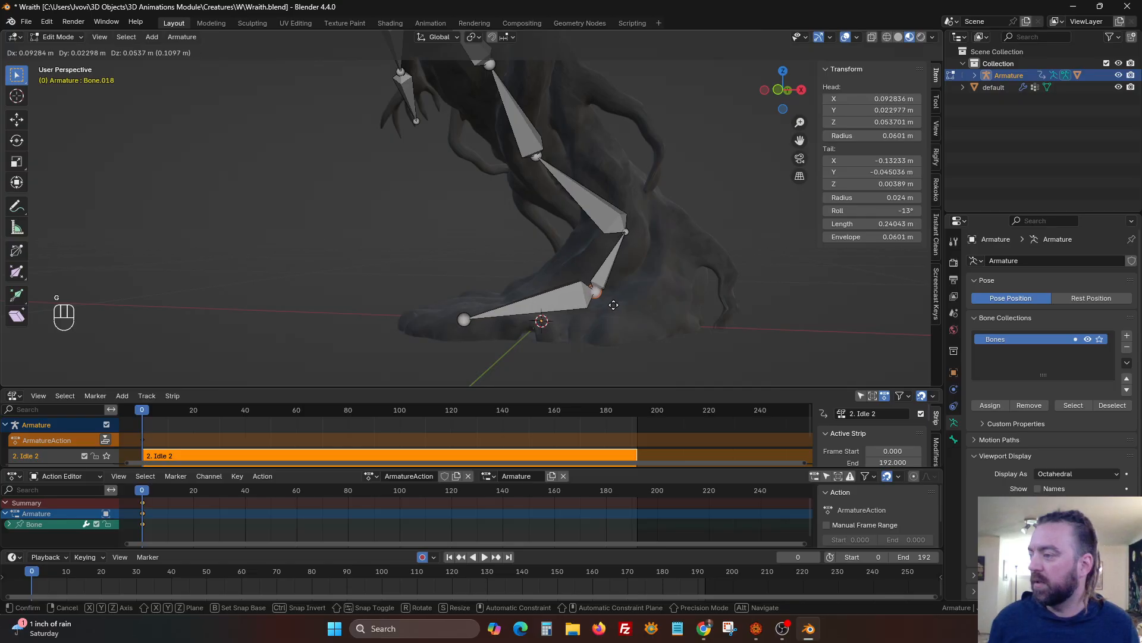
click(643, 297)
mouse_move(537, 306)
middle_down()
mouse_move(623, 344)
mouse_move(536, 317)
middle_up()
Leave bone editing for Object Mode and unlink ArmatureAction from the armature.
key(a)
middle_drag(577, 273, 562, 272)
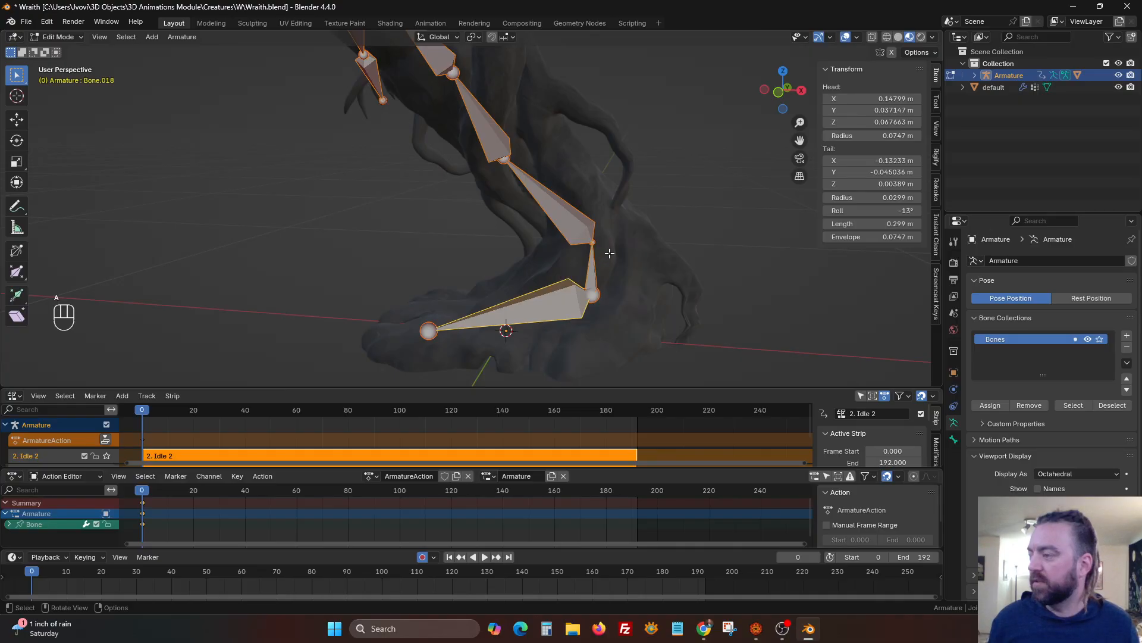
key(ctrl+Tab)
key(Tab)
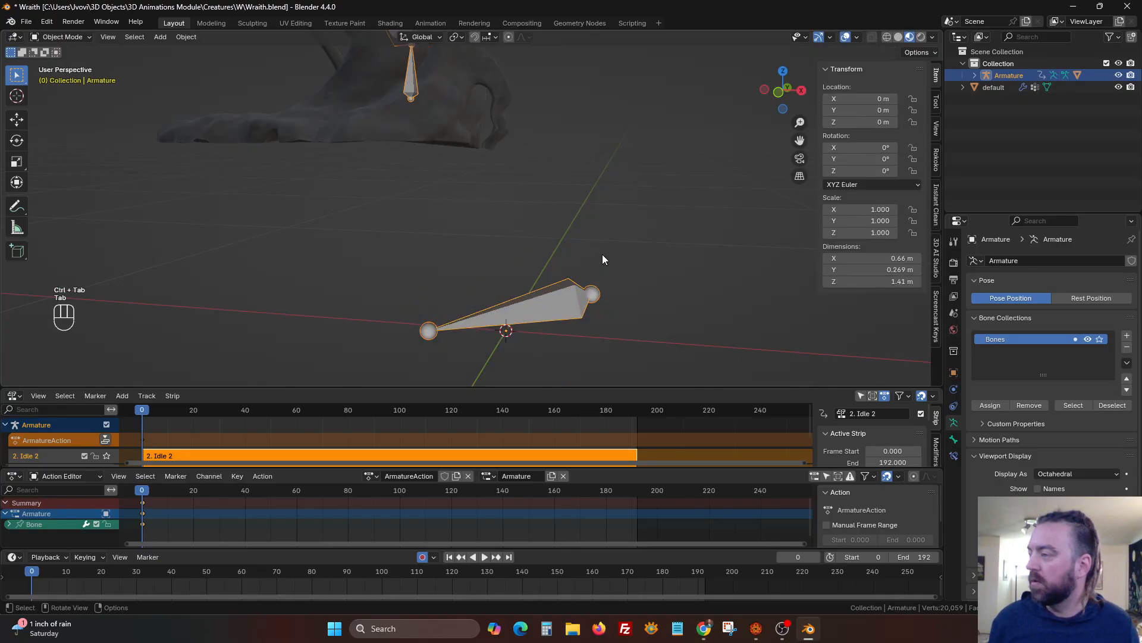
scroll(590, 232, down, 3)
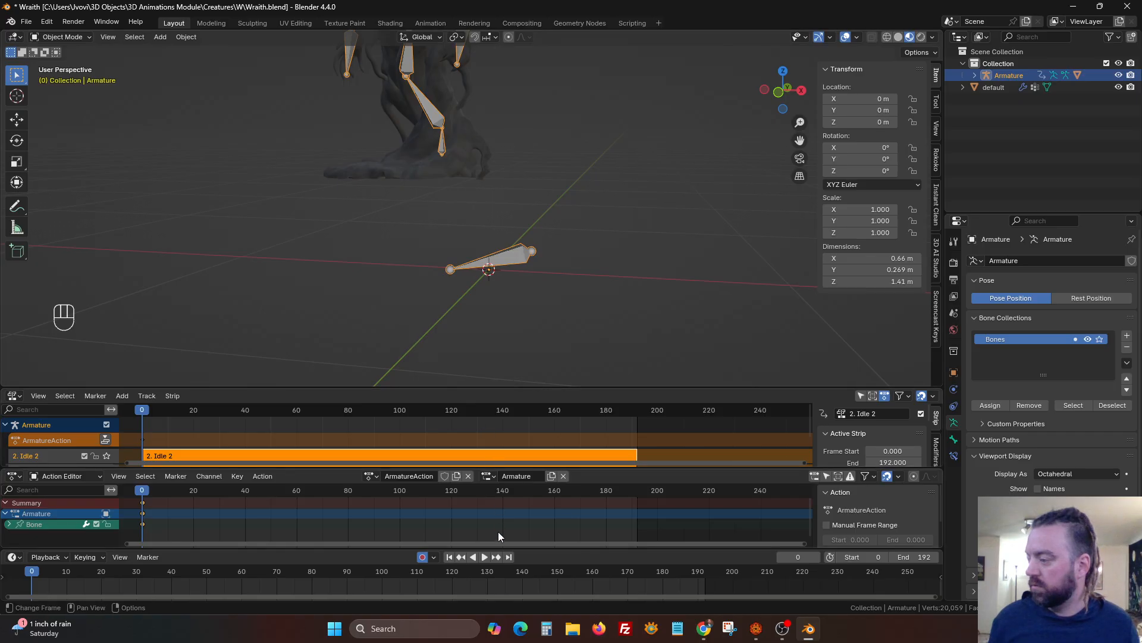
click(469, 475)
Parent the wraith mesh to the edited armature again, using Armature Deform with automatic weights.
shift+middle_drag(530, 230, 486, 319)
click(476, 266)
shift+click(476, 270)
key(ctrl+p)
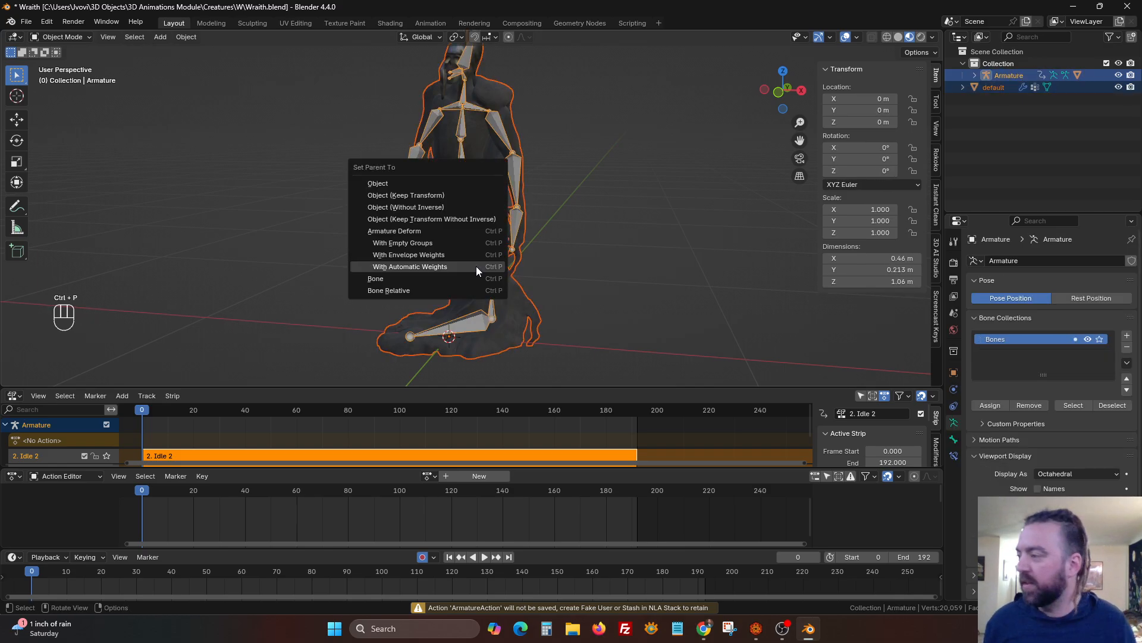
click(476, 266)
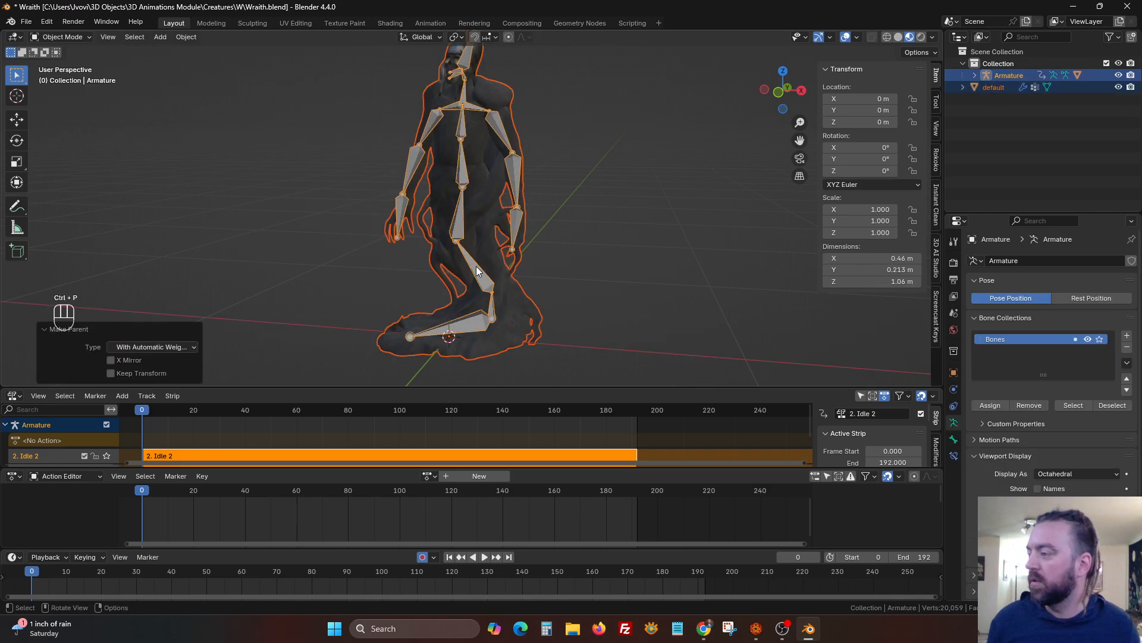
scroll(98, 445, down, 3)
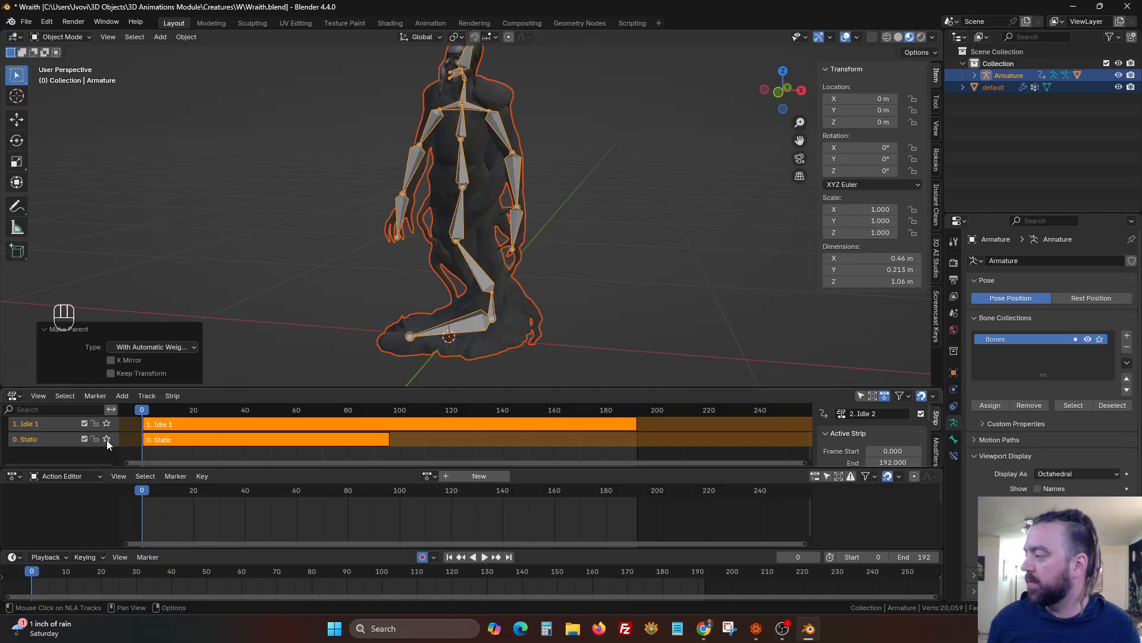
Solo the 0. Static, 1. Idle 1 and 2. Idle 2 tracks in turn and scrub to frame 100 to check the mesh's deformation.
key(space)
drag(239, 413, 140, 439)
click(108, 424)
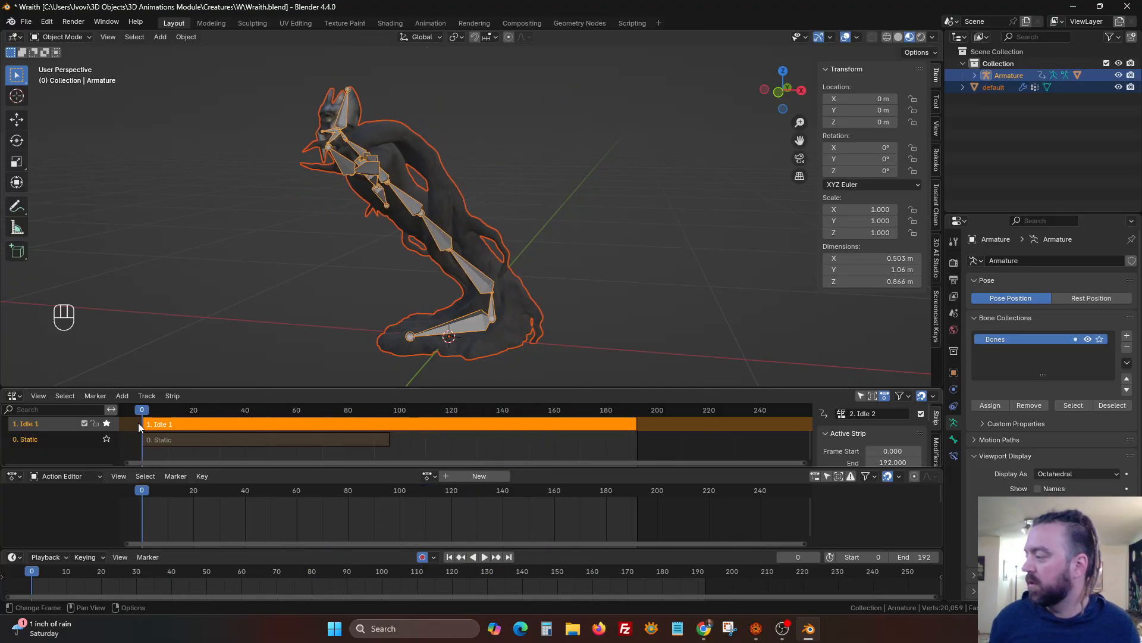
click(108, 425)
scroll(109, 435, up, 1)
click(108, 434)
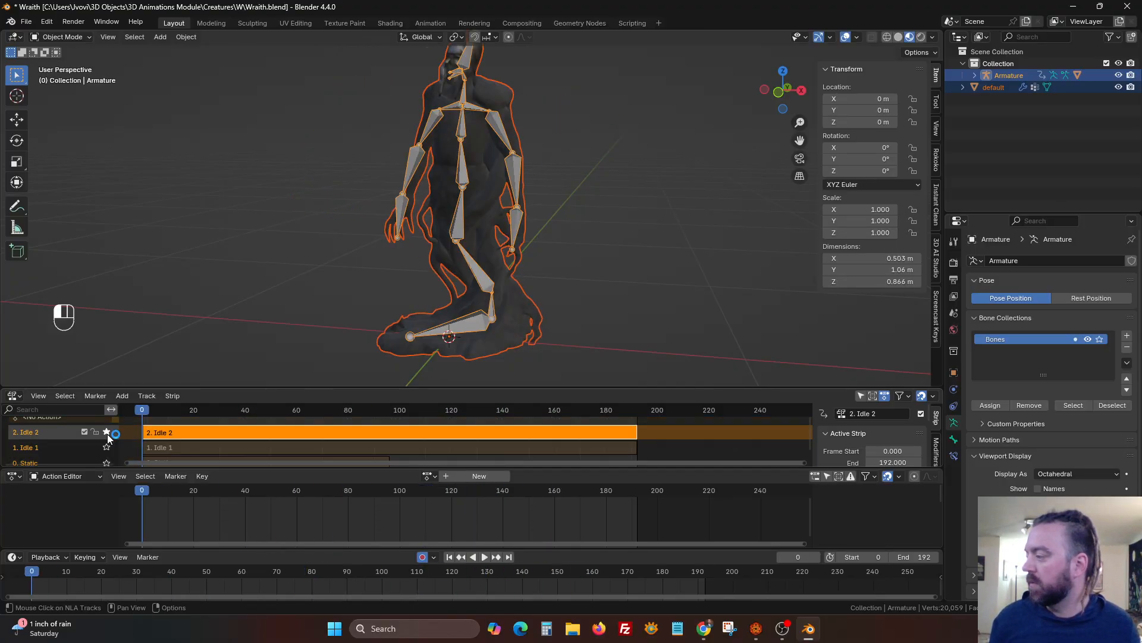
drag(143, 415, 399, 416)
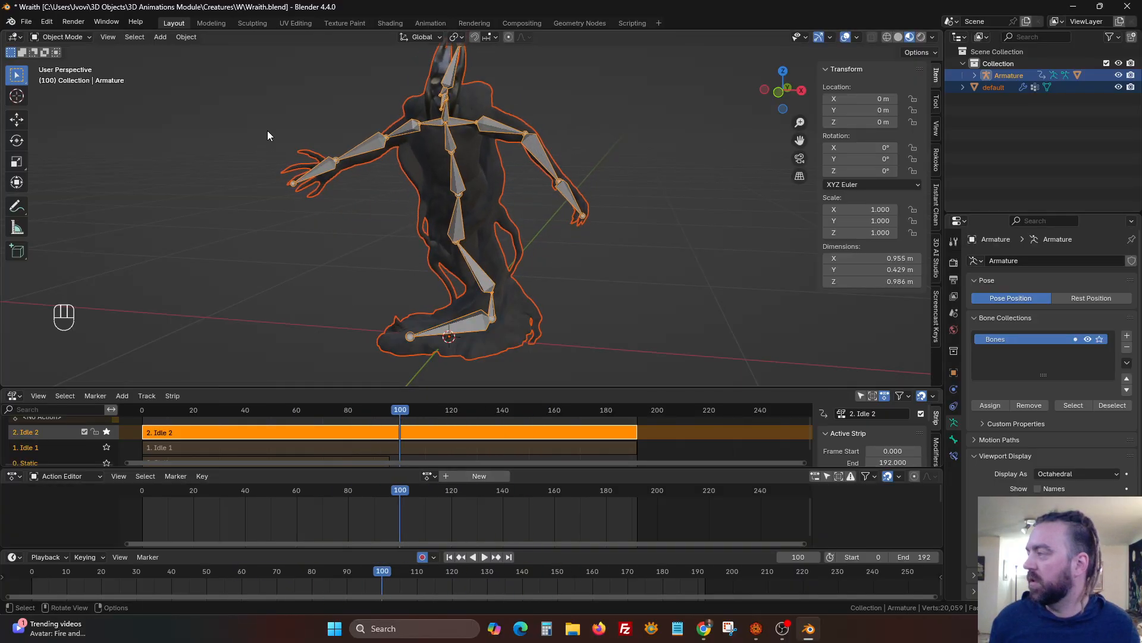
Enter Weight Paint mode on the wraith mesh with its armature selected and show the weights of base bone Bone.018.
shift+click(405, 162)
click(65, 36)
click(70, 107)
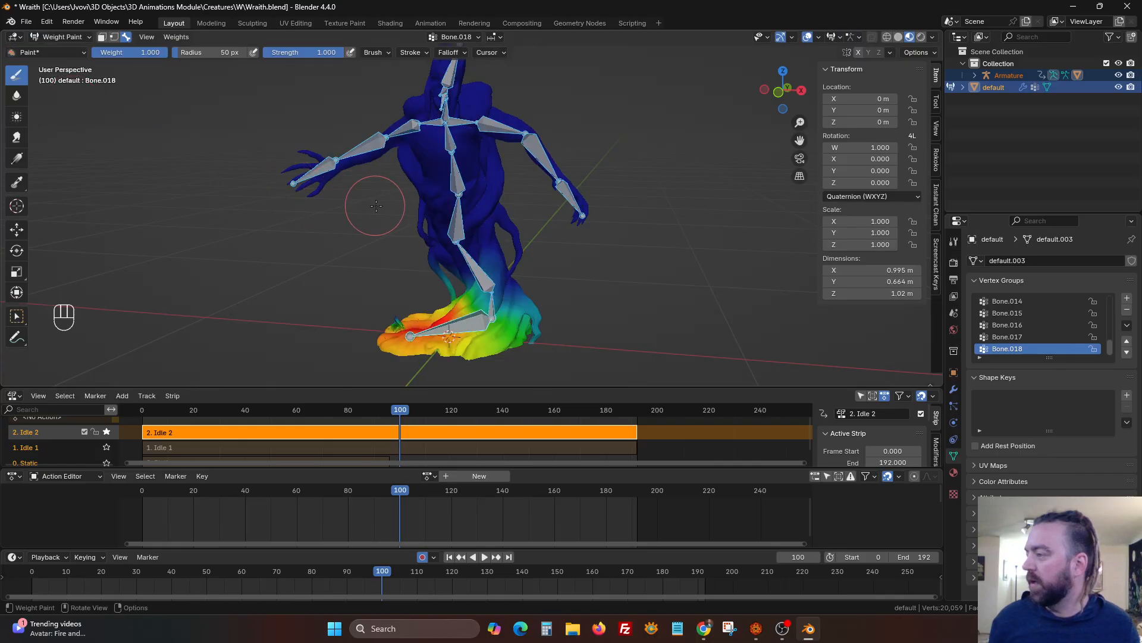
alt+click(321, 172)
mouse_move(416, 373)
shift+middle_down()
mouse_move(443, 305)
mouse_move(489, 312)
mouse_move(463, 324)
shift+middle_up()
scroll(443, 305, up, 3)
alt+click(478, 302)
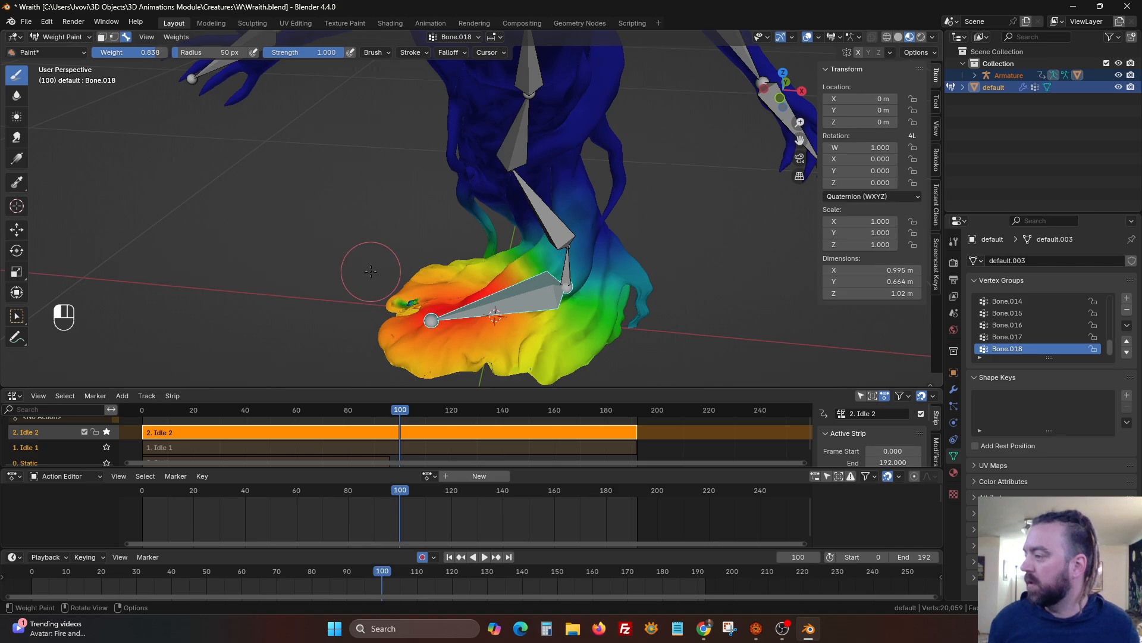
Paint the stray low-weight patch at the front tip of the wraith's base for Bone.018, using weights of 0.838 and 0.931.
scroll(424, 310, up, 3)
shift+middle_drag(424, 310, 454, 170)
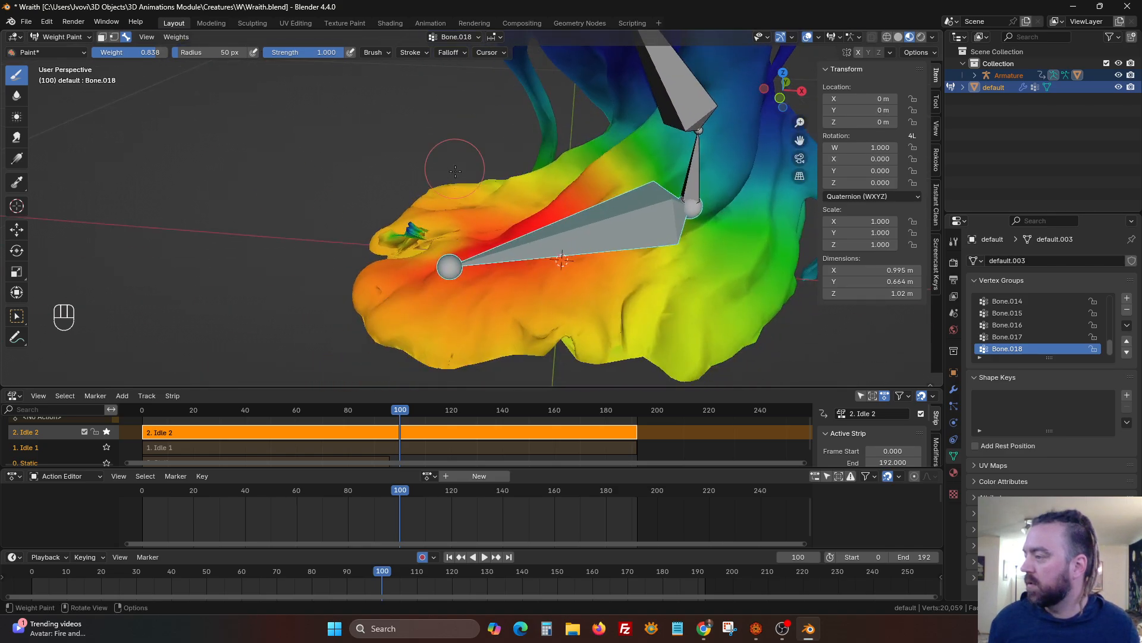
click(373, 52)
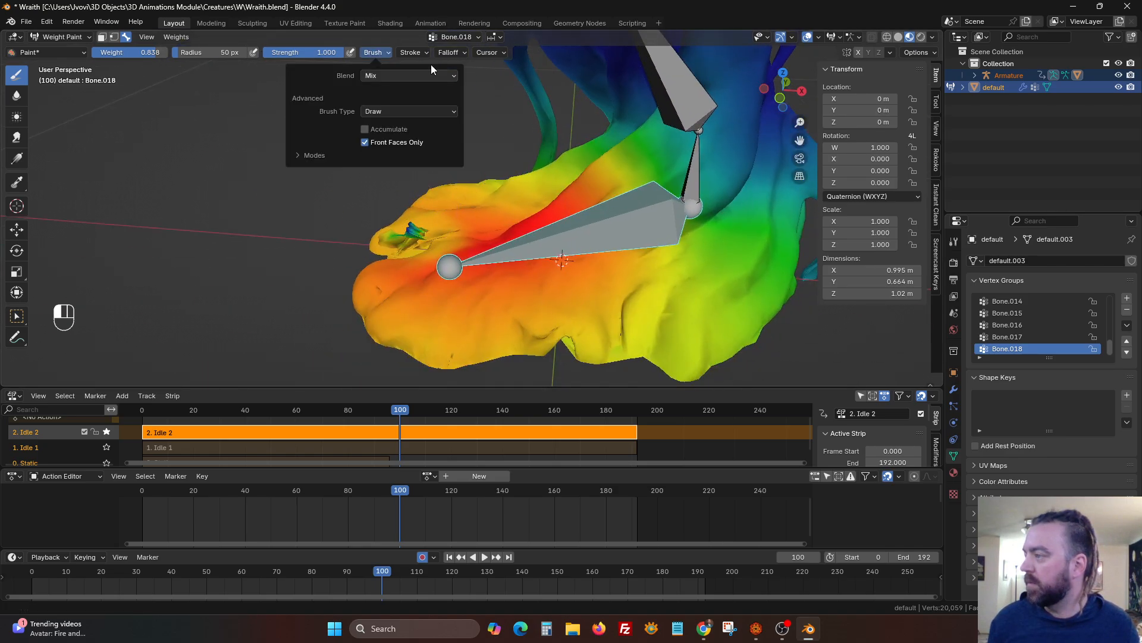
mouse_move(449, 54)
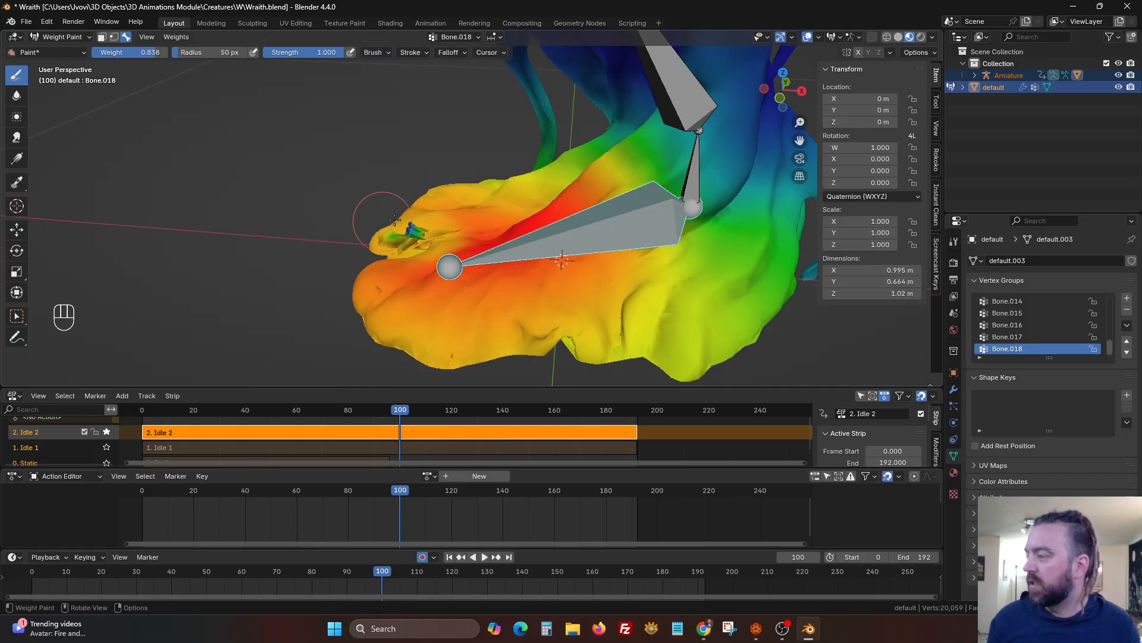
middle_drag(407, 245, 454, 245)
scroll(425, 197, up, 3)
scroll(425, 197, up, 1)
middle_drag(425, 197, 384, 190)
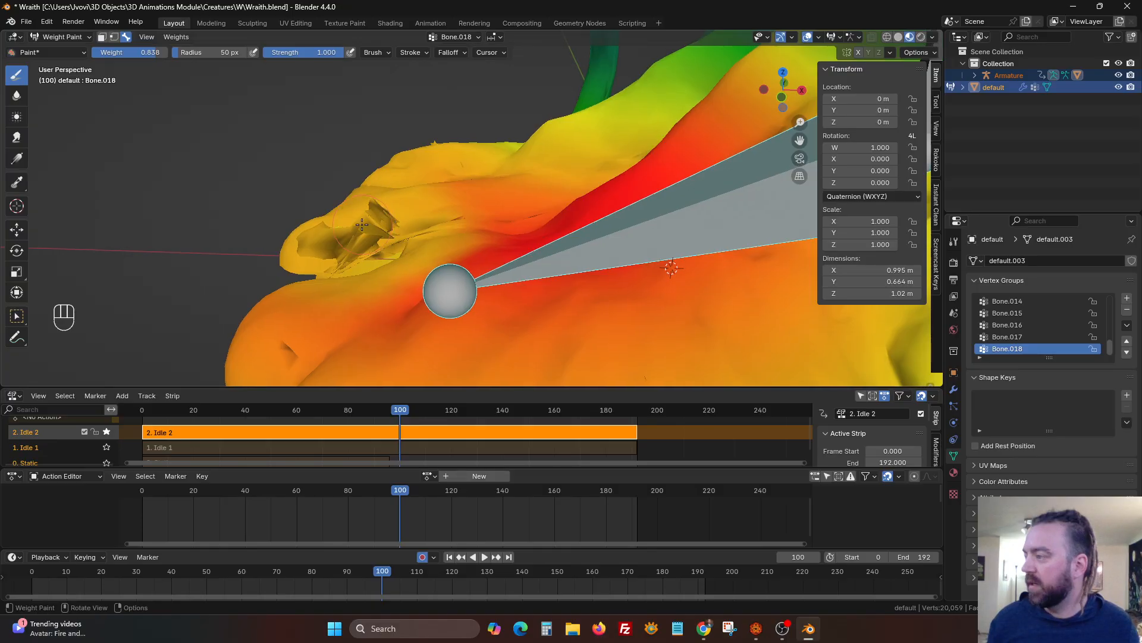
mouse_move(370, 229)
mouse_down()
mouse_move(362, 238)
mouse_move(384, 211)
mouse_up()
scroll(372, 208, down, 3)
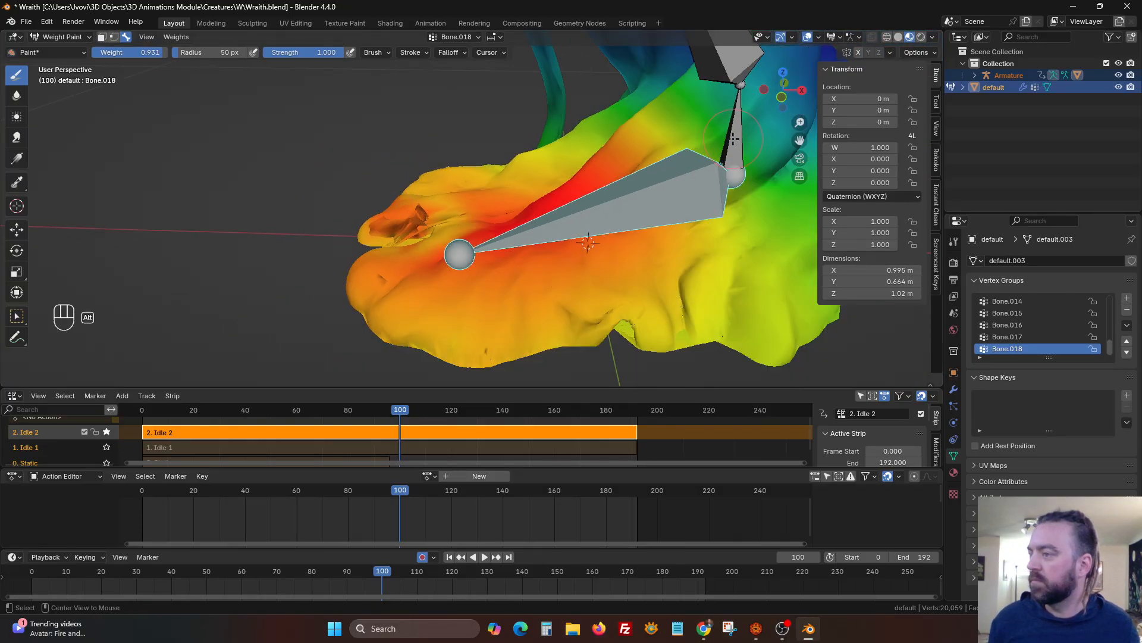
Subtract the weights of Bone and Bone.001 from the stray patch at the front tip of the wraith's base.
alt+click(733, 139)
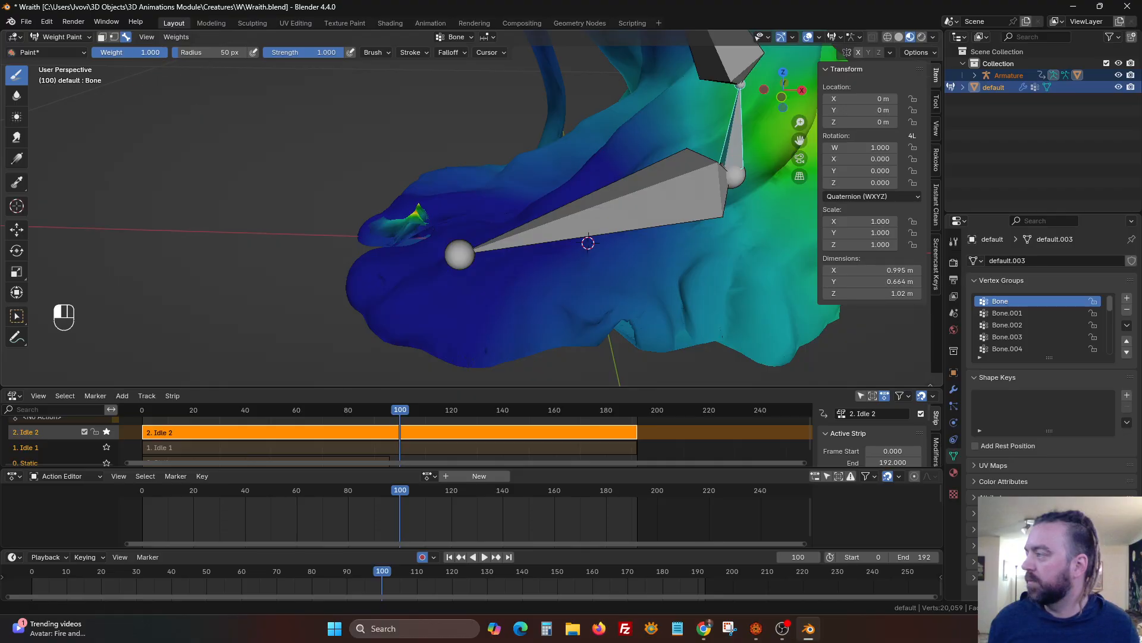
ctrl+drag(389, 224, 412, 195)
middle_drag(412, 192, 488, 226)
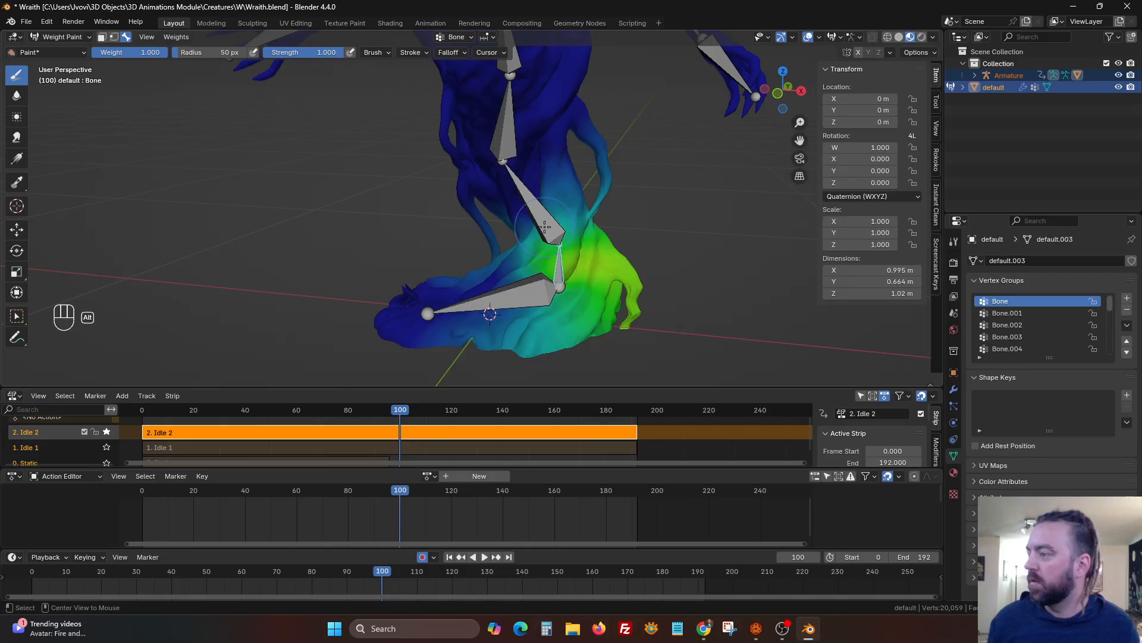
ctrl+click(494, 218)
ctrl+drag(412, 278, 395, 306)
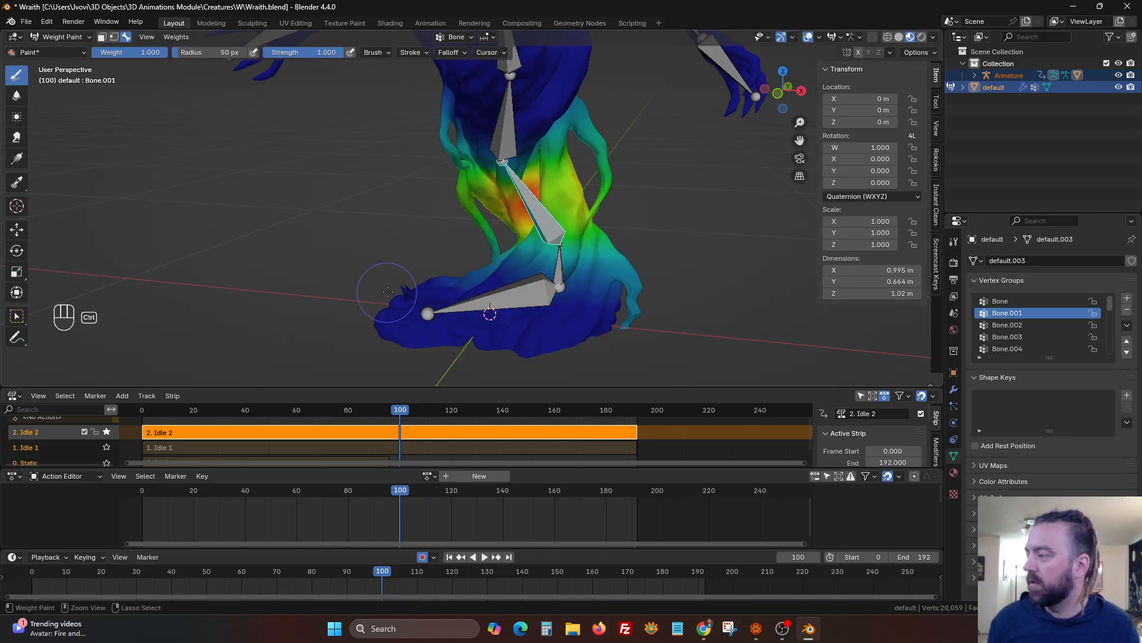
Examine the weights of the spine bones and both hand bones for stray influence on the wraith's base.
alt+click(501, 137)
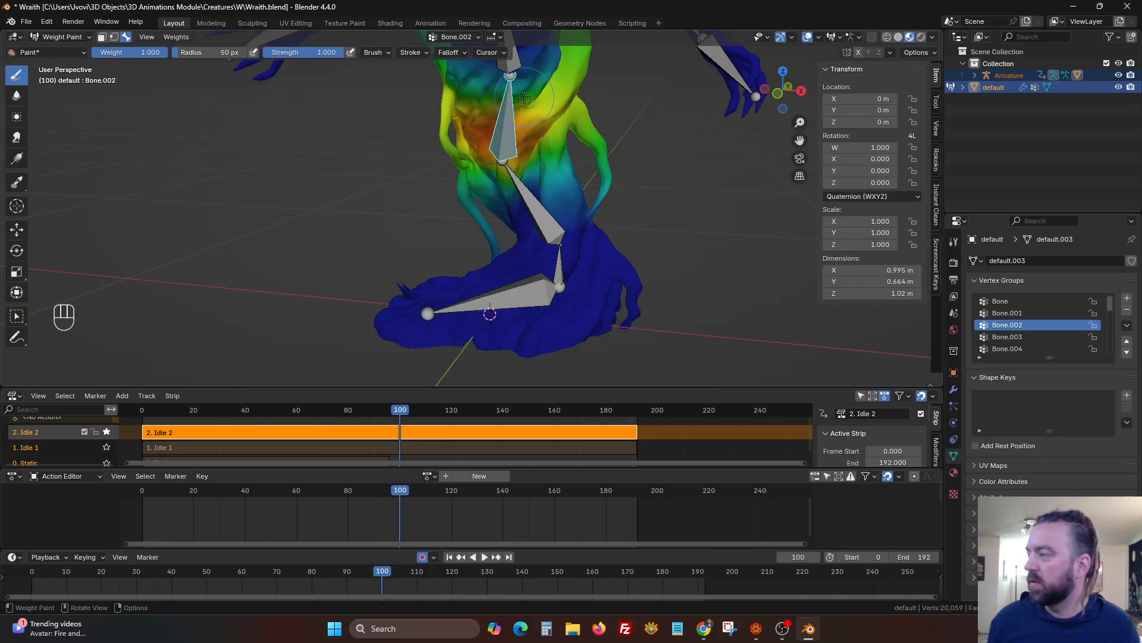
scroll(524, 97, down, 1)
alt+click(506, 75)
shift+middle_drag(479, 214, 487, 259)
scroll(488, 256, down, 1)
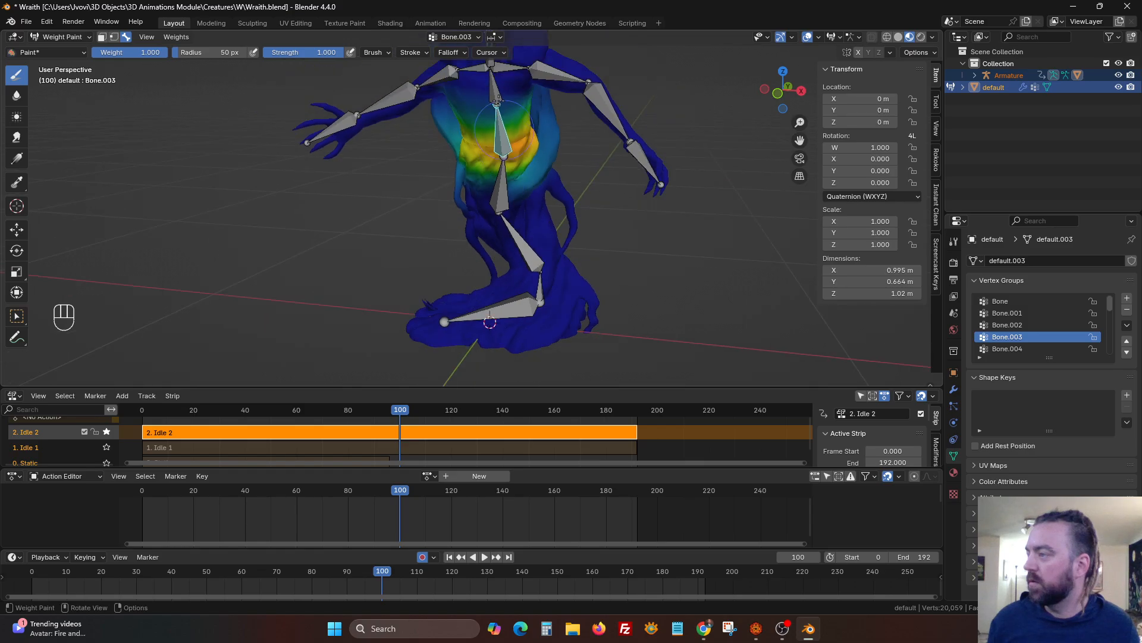
alt+click(488, 99)
alt+click(646, 164)
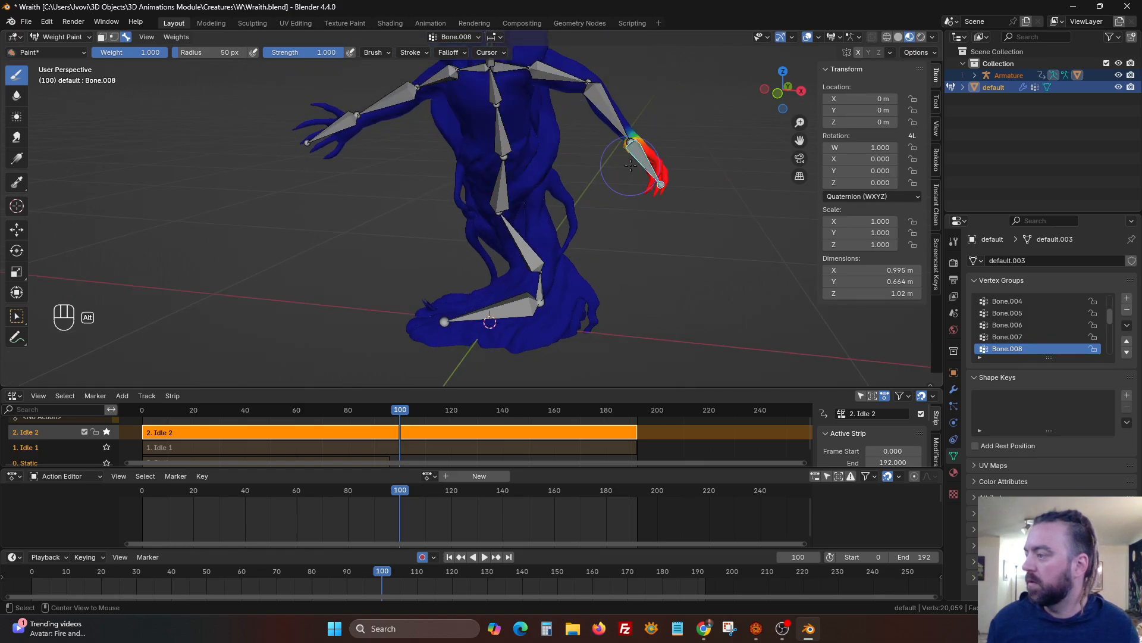
alt+click(334, 136)
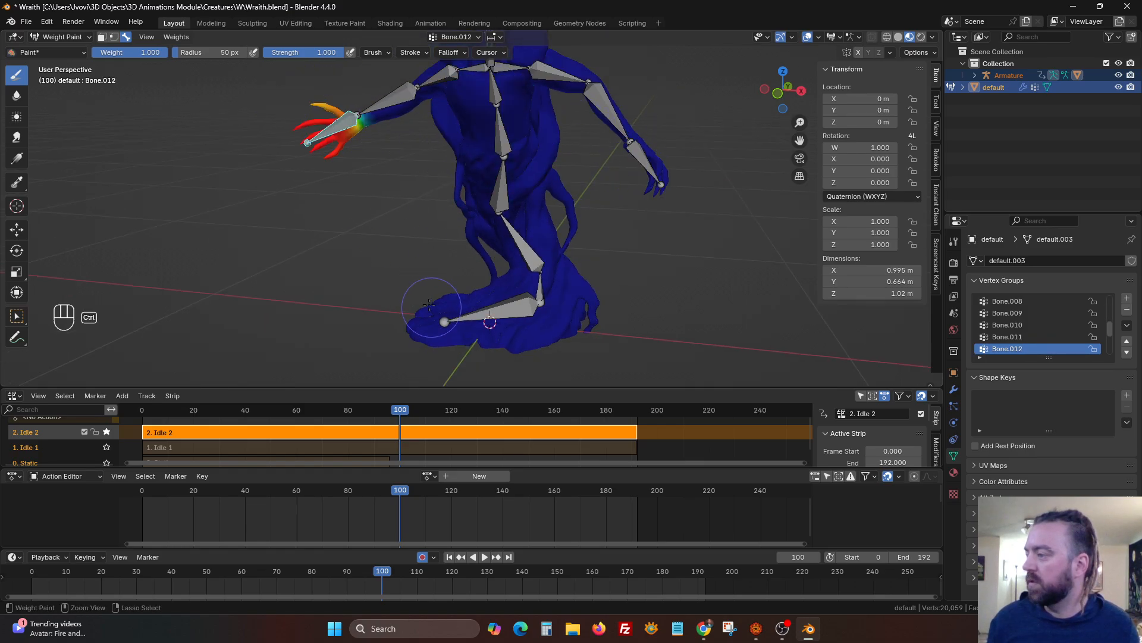
scroll(388, 293, up, 2)
mouse_move(422, 276)
shift+middle_down()
mouse_move(446, 184)
mouse_move(471, 203)
mouse_move(472, 178)
shift+middle_up()
scroll(446, 183, up, 2)
shift+middle_drag(472, 178, 493, 94)
drag(416, 267, 447, 259)
key(ctrl+z)
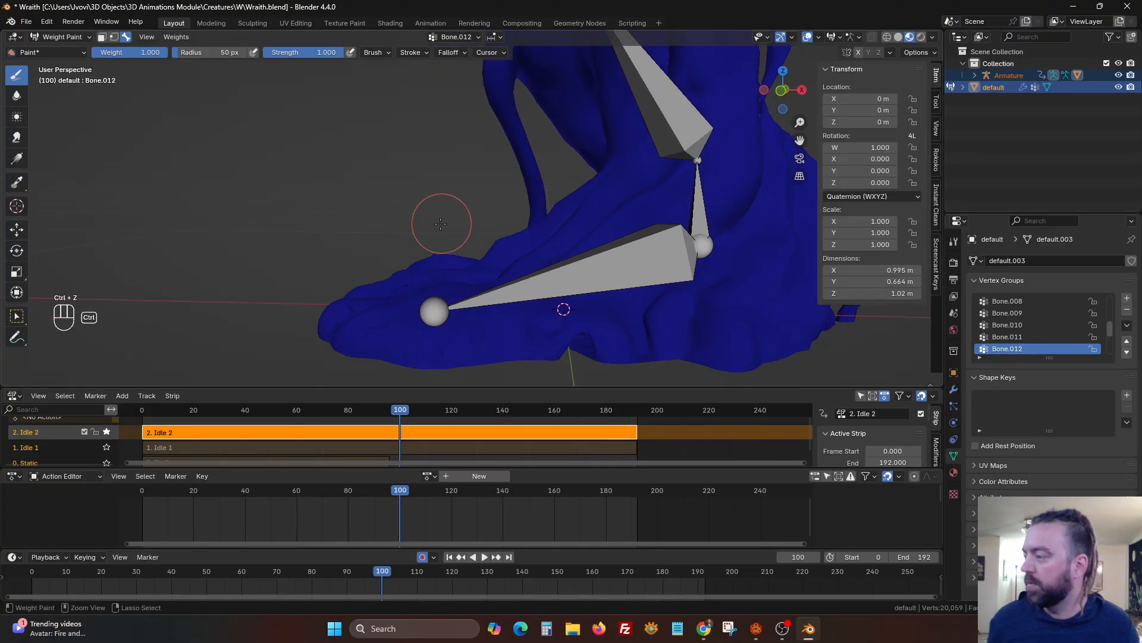
Examine the weights of the arm and shoulder bones, including Bone.010 and Bone.009, for stray influence on the base.
scroll(383, 204, down, 6)
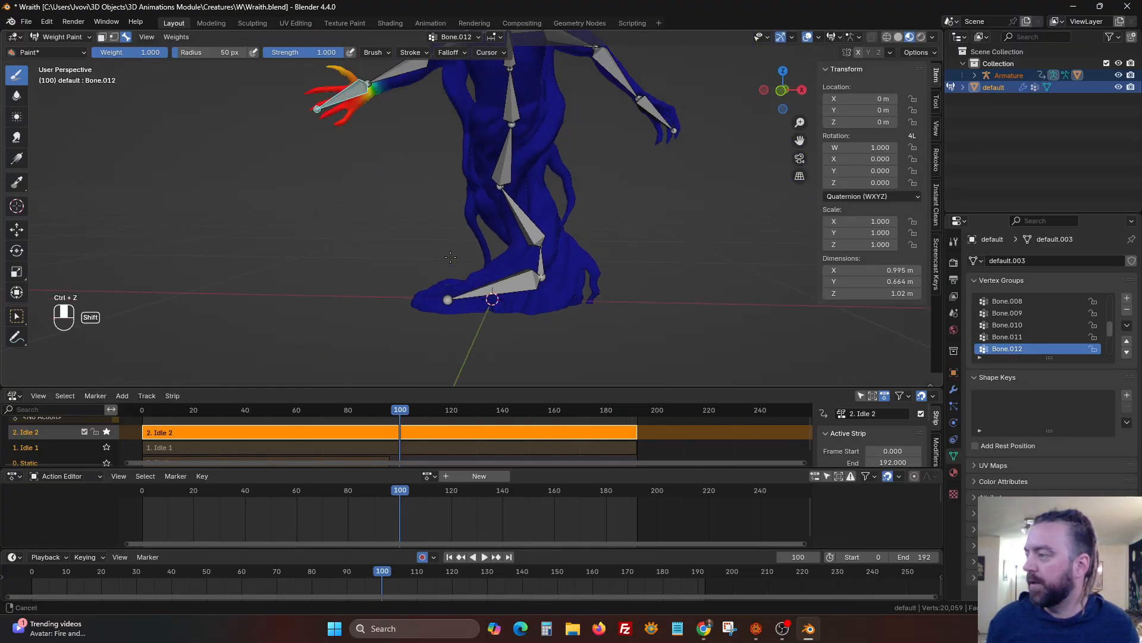
alt+click(362, 134)
alt+click(415, 118)
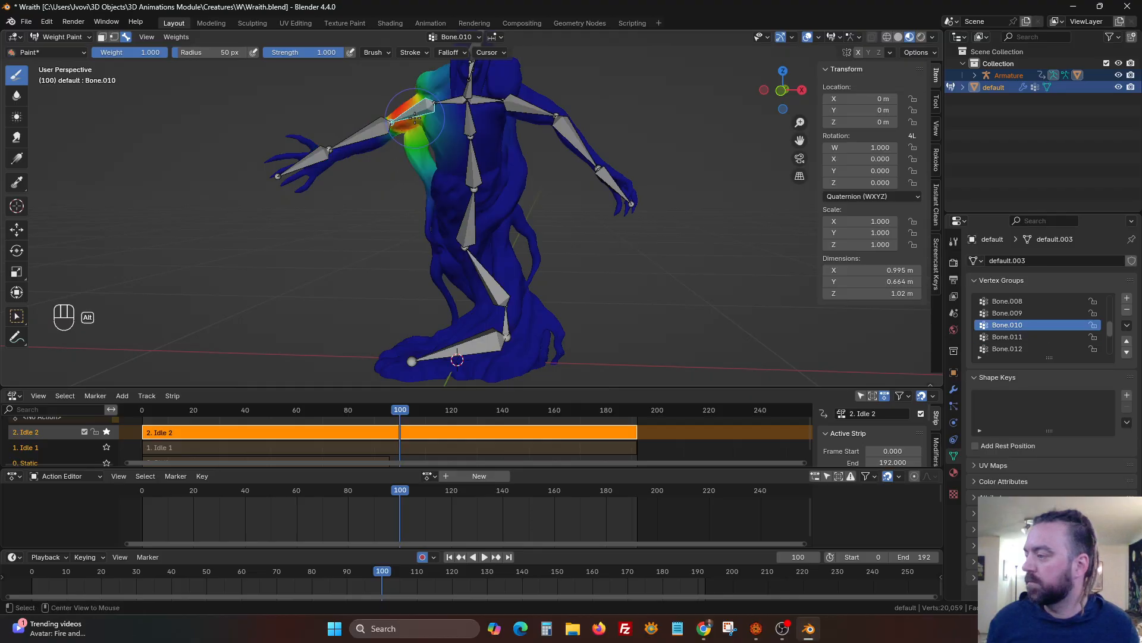
alt+click(470, 123)
alt+click(450, 102)
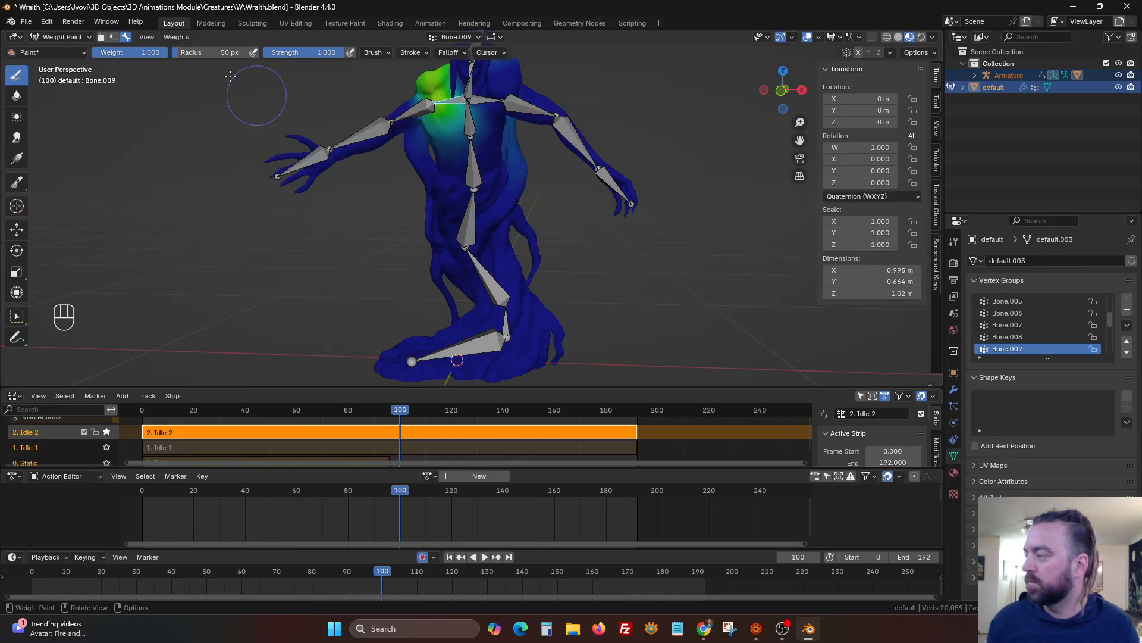
Return to Object Mode at frame 0 and stop soloing the 2. Idle 2 track.
click(68, 35)
click(65, 51)
shift+middle_drag(426, 231, 480, 251)
scroll(432, 220, down, 1)
drag(169, 416, 141, 407)
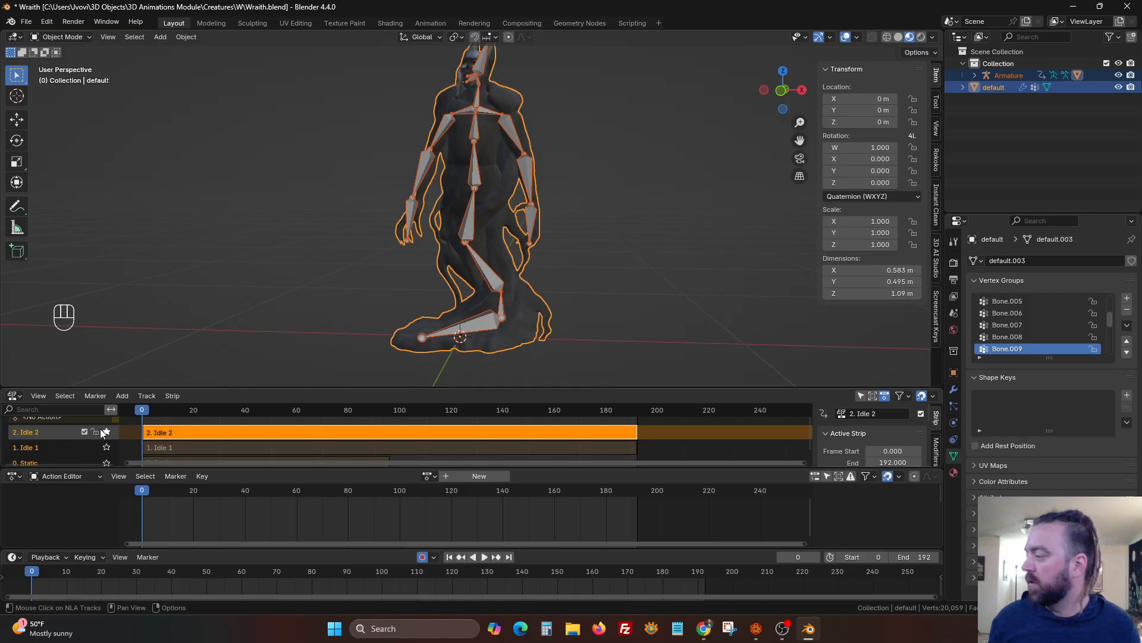
scroll(108, 429, up, 2)
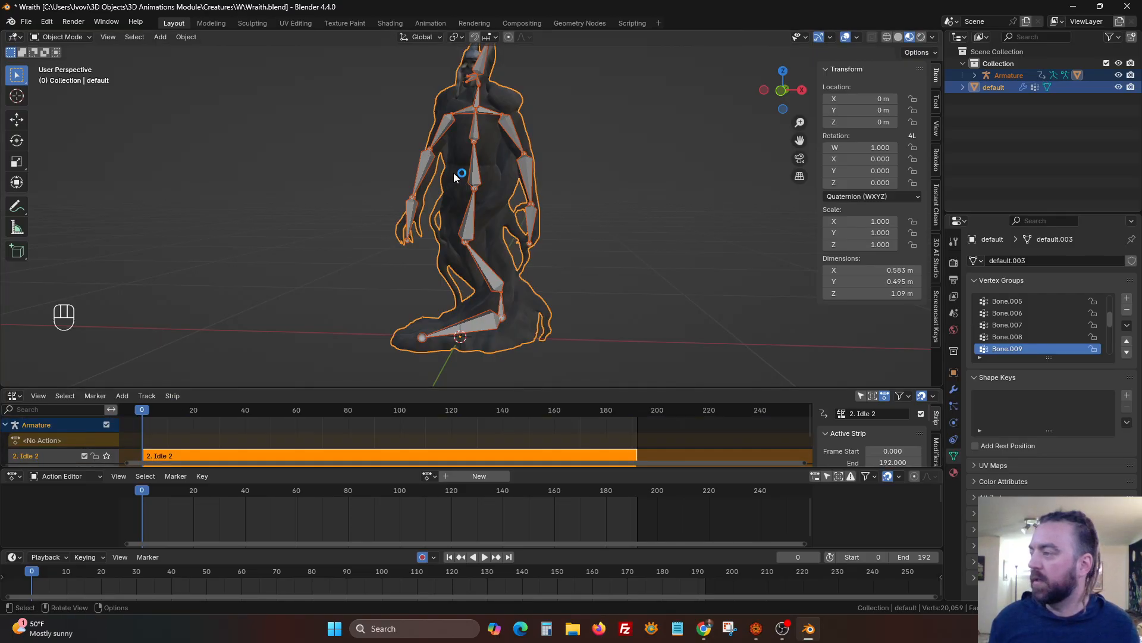
Put the armature in Pose Mode and select the base bone.
click(474, 178)
key(ctrl+Tab)
click(479, 329)
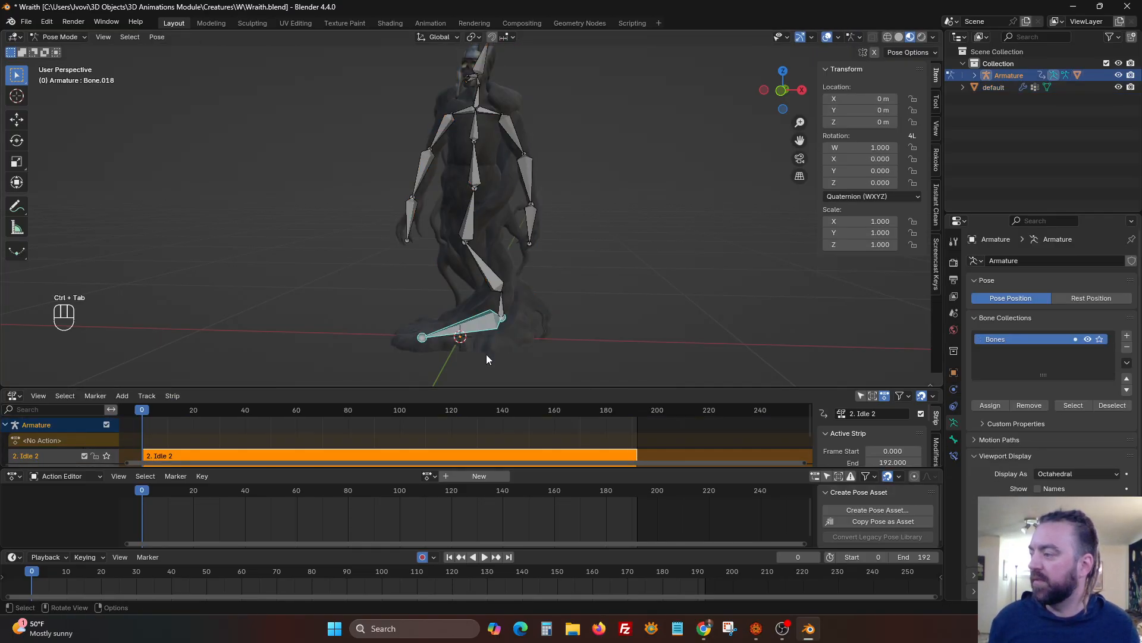
Try scaling the base bone to test how it deforms the bottom of the wraith.
key(s)
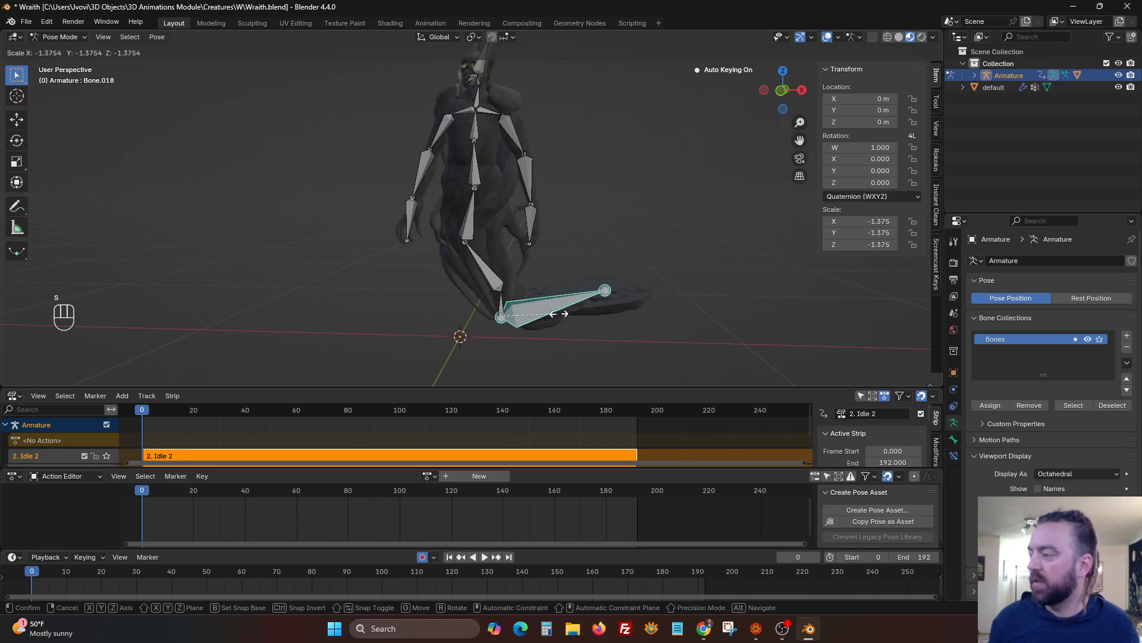
right_click(488, 338)
shift+middle_drag(488, 337, 487, 173)
scroll(488, 167, up, 4)
middle_drag(424, 241, 523, 228)
key(s)
right_click(434, 222)
scroll(524, 228, down, 5)
Raise all pose bones about 0.417 m along global Z at frame 0 and view the wraith from the right.
middle_drag(527, 181, 480, 199)
key(a)
key(g)
key(z)
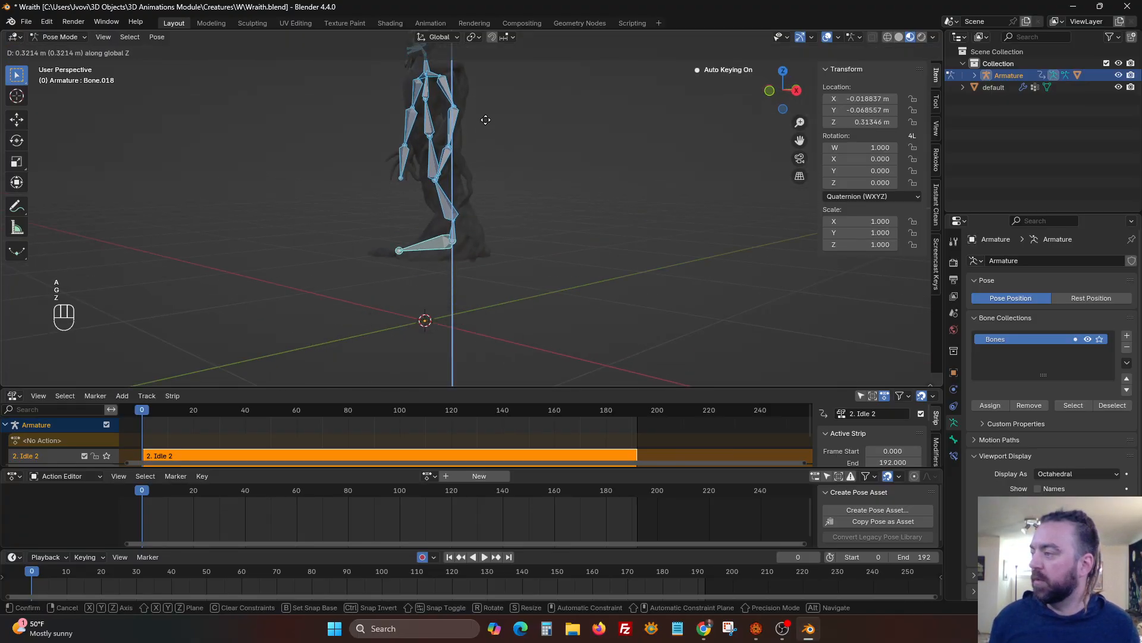
click(485, 108)
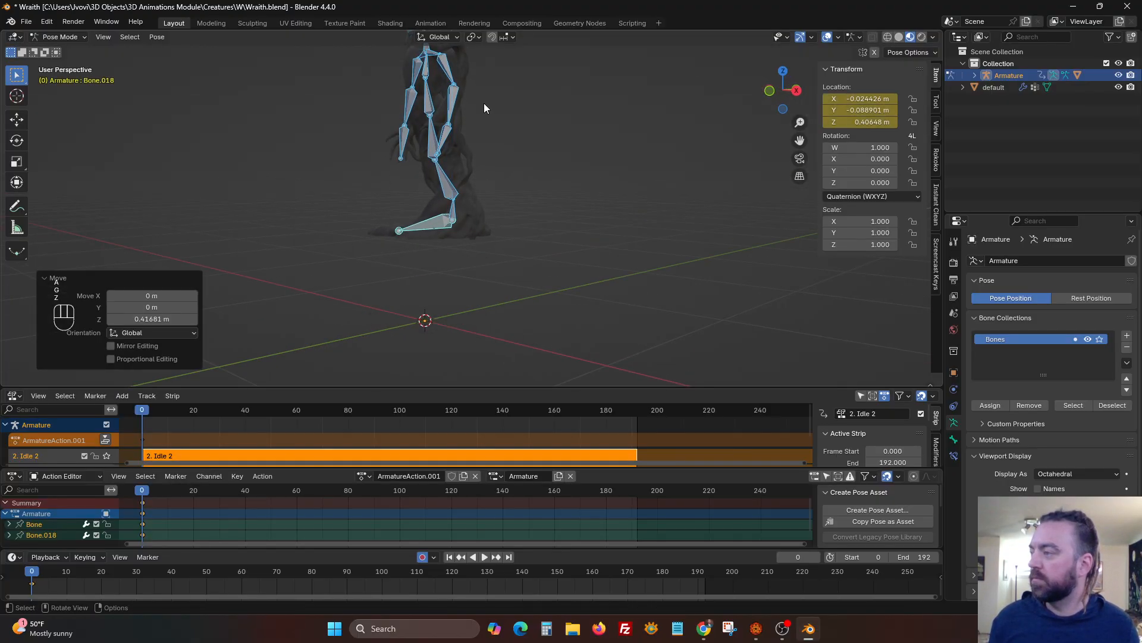
shift+click(797, 93)
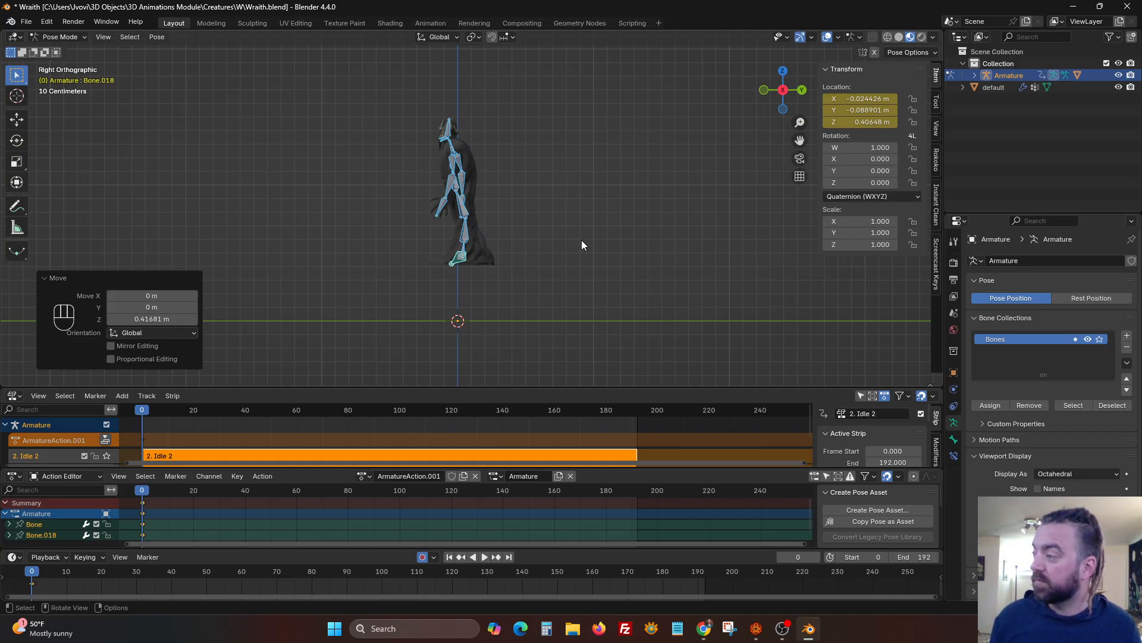
Tilt all pose bones forward by rotating them about 53.1° around global X.
key(r)
key(x)
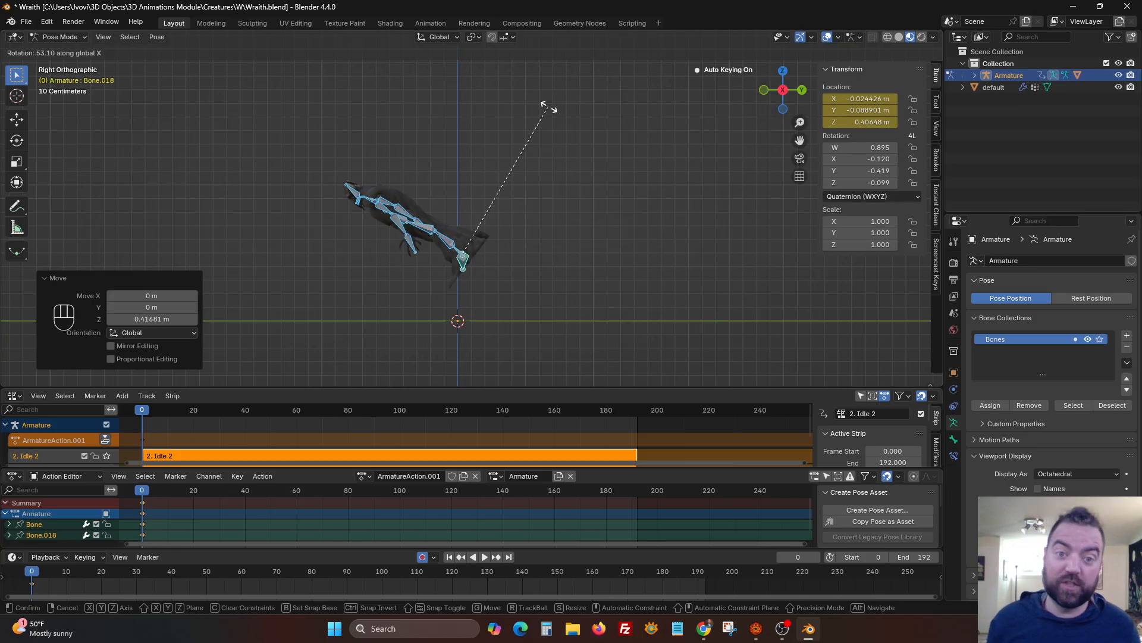
click(547, 107)
Move all pose bones about 0.346 m along global Y and raise them further along global Z.
key(g)
key(y)
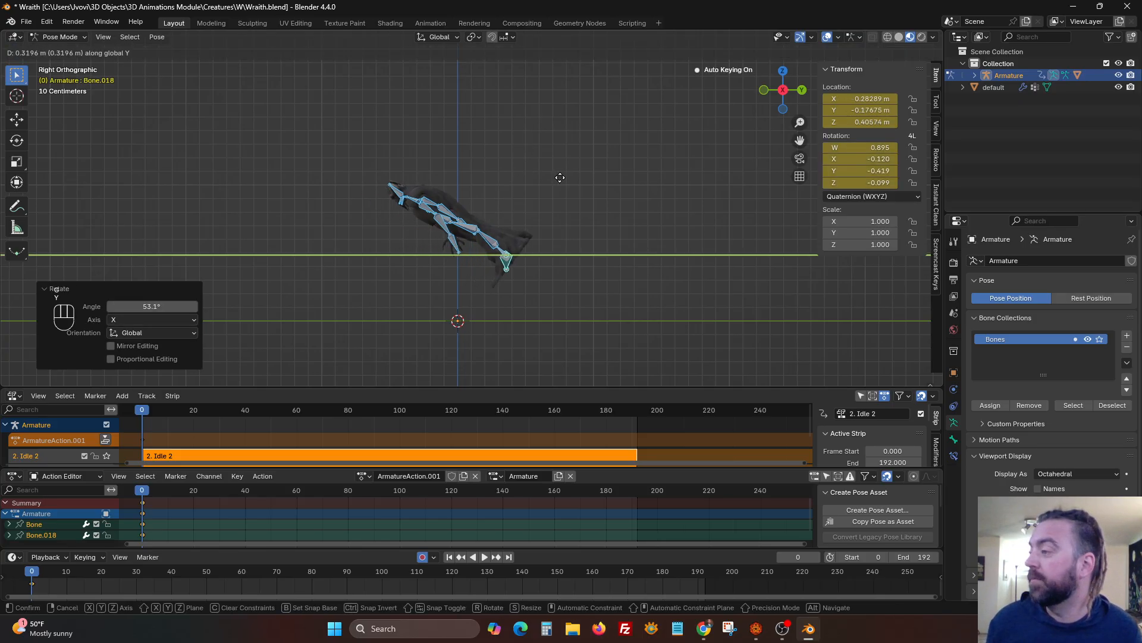
key(z)
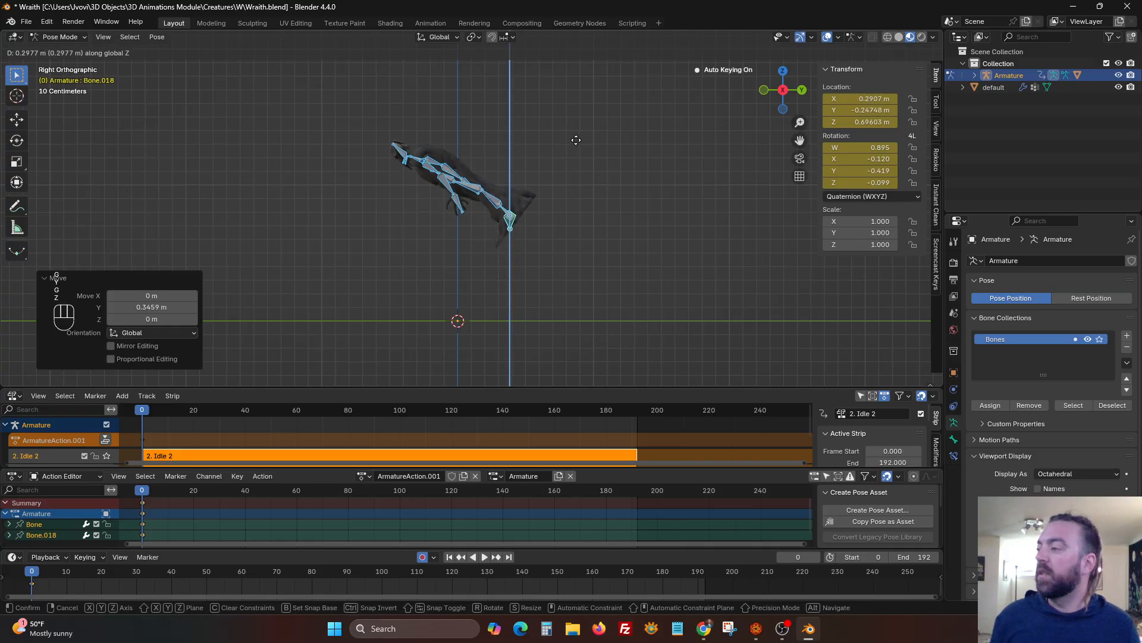
click(534, 181)
Rotate the base bone in line with the wraith's tail and shrink it to a scale of about 0.334.
scroll(535, 195, up, 2)
middle_drag(535, 195, 601, 234)
click(544, 220)
scroll(552, 241, up, 2)
key(r)
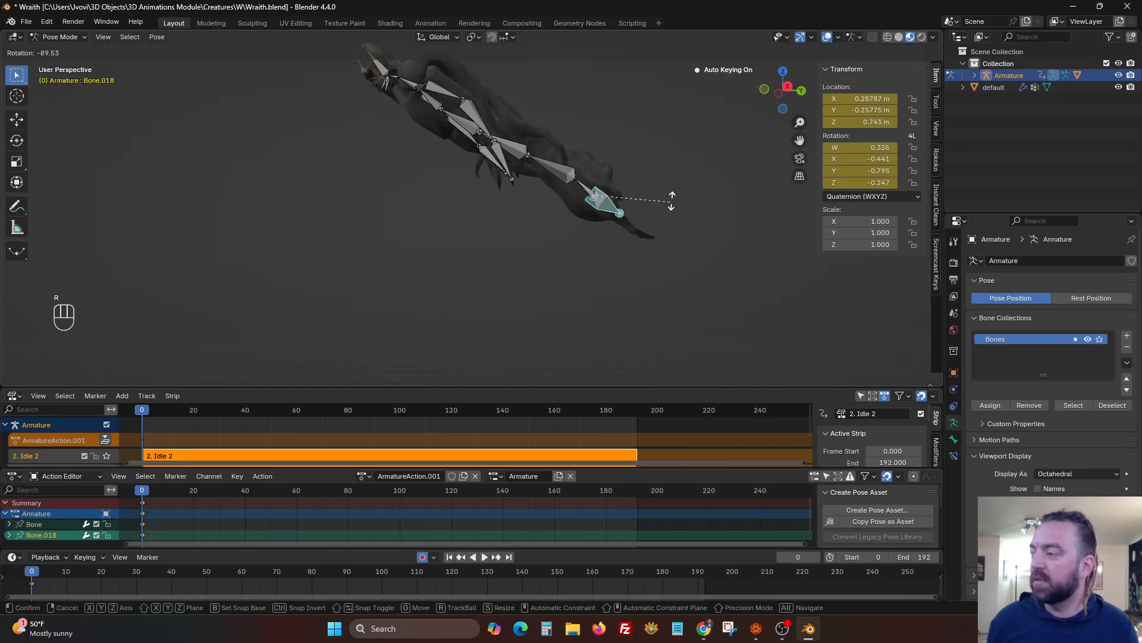
click(675, 214)
key(s)
click(619, 200)
Rotate the base bone a further 27° or so around the view axis, seen from the wraith's other side.
middle_drag(622, 201, 431, 258)
scroll(722, 180, up, 3)
middle_drag(722, 179, 574, 163)
key(r)
click(629, 241)
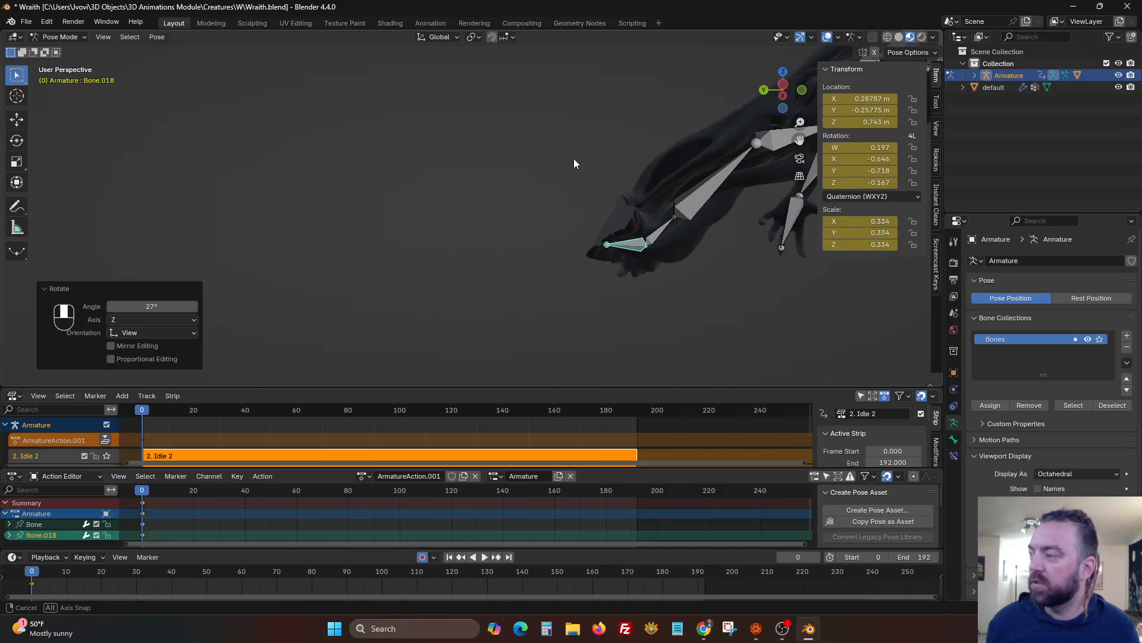
Adjust the base bone's overall scale to about 0.373 so the tail end tapers.
key(s)
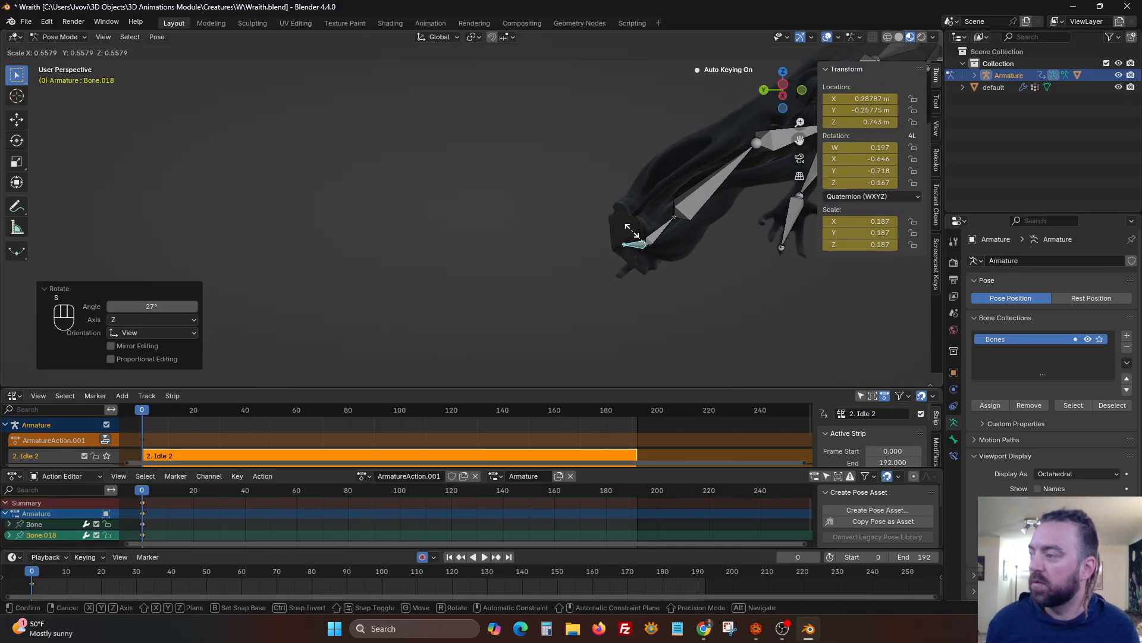
click(632, 231)
middle_drag(627, 231, 659, 227)
key(s)
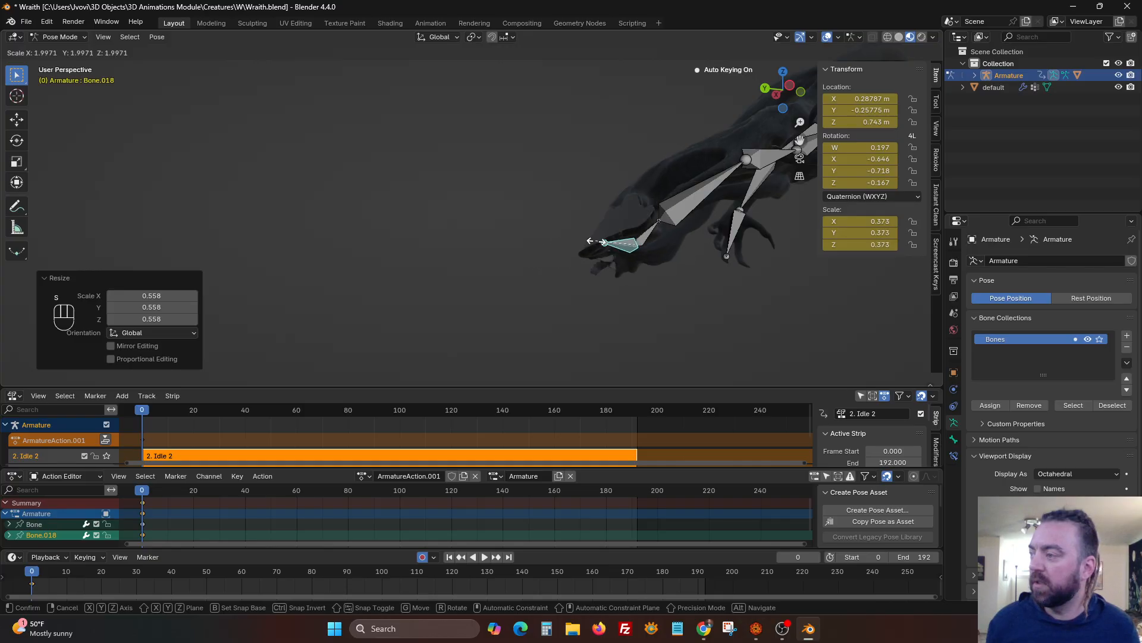
click(587, 248)
middle_drag(587, 248, 543, 257)
key(r)
click(571, 268)
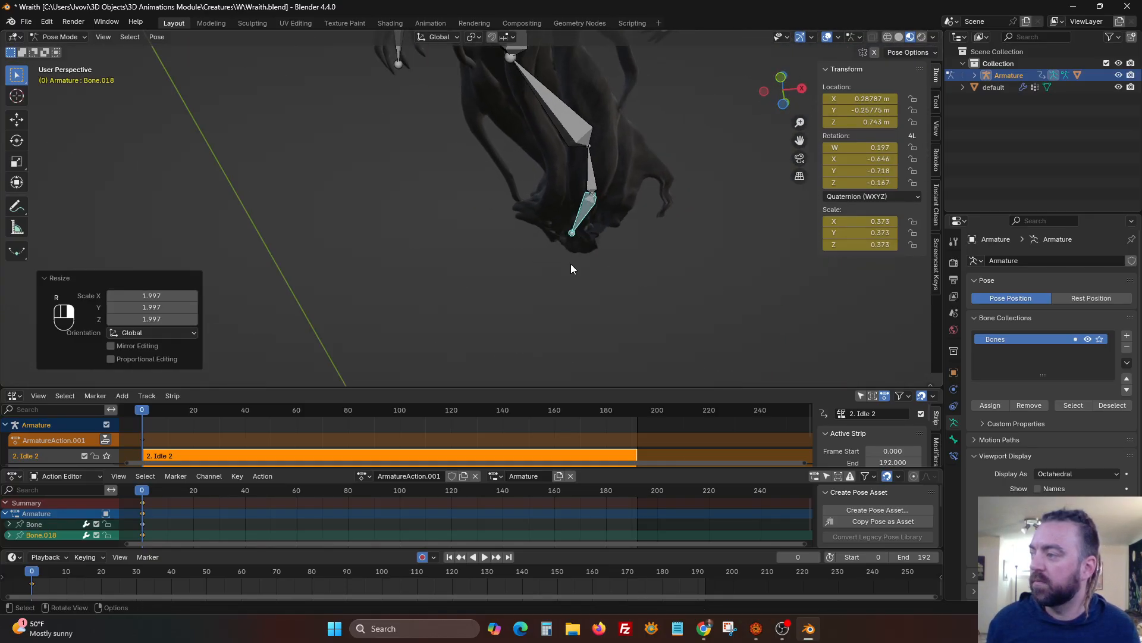
Select the lower spine bone, Bone.002, and rotate it with trackball rotation to bend the torso.
middle_drag(587, 220, 555, 221)
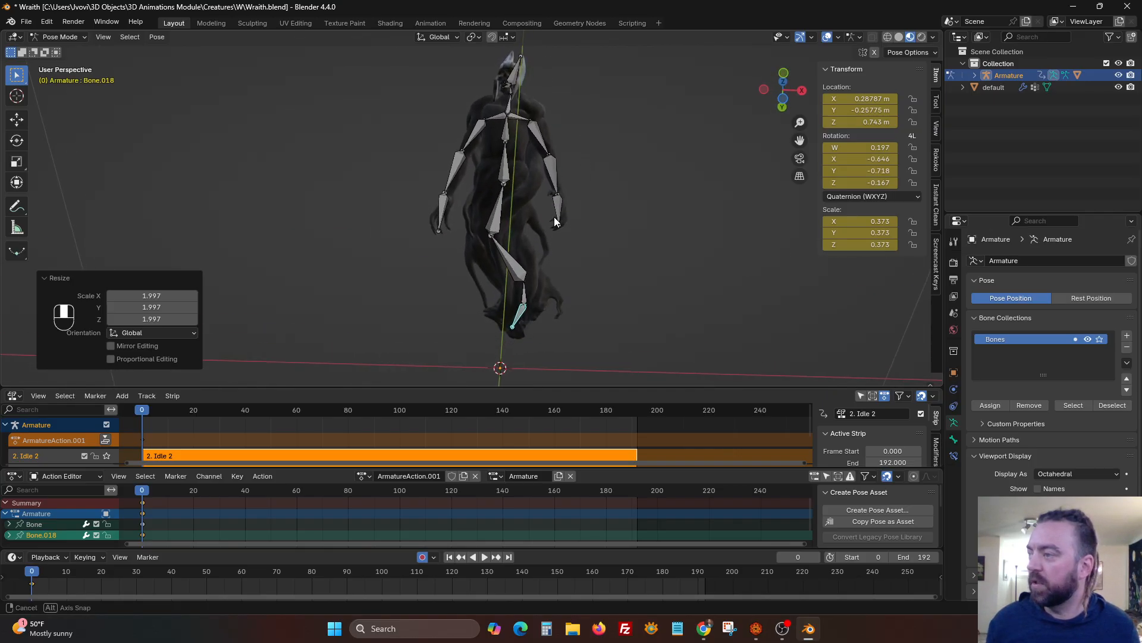
click(780, 88)
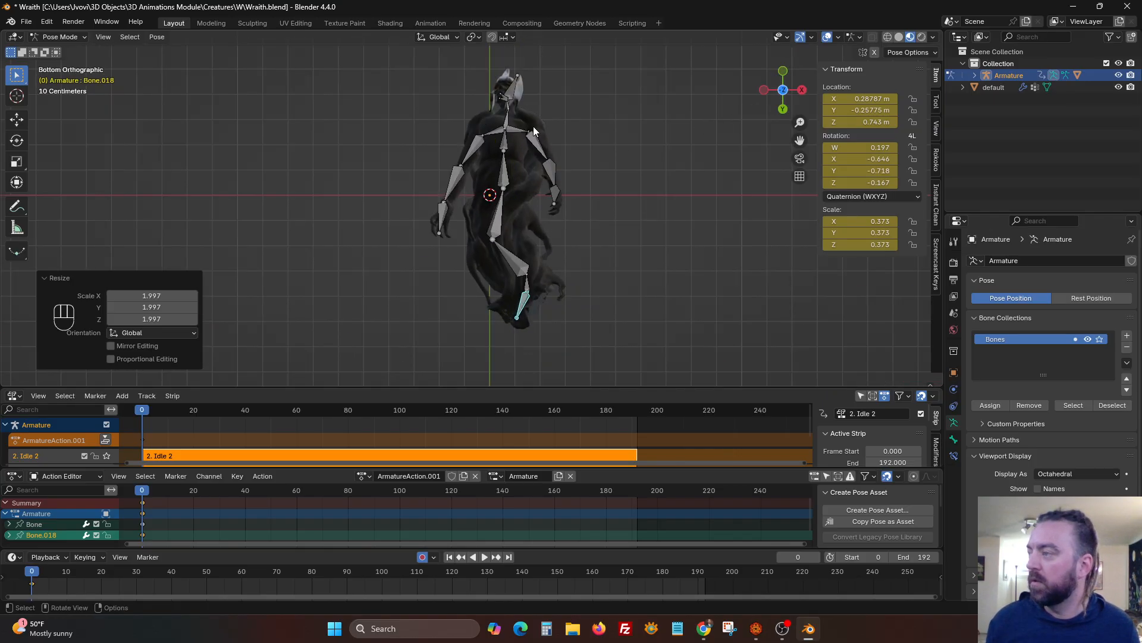
middle_drag(510, 173, 514, 196)
click(497, 150)
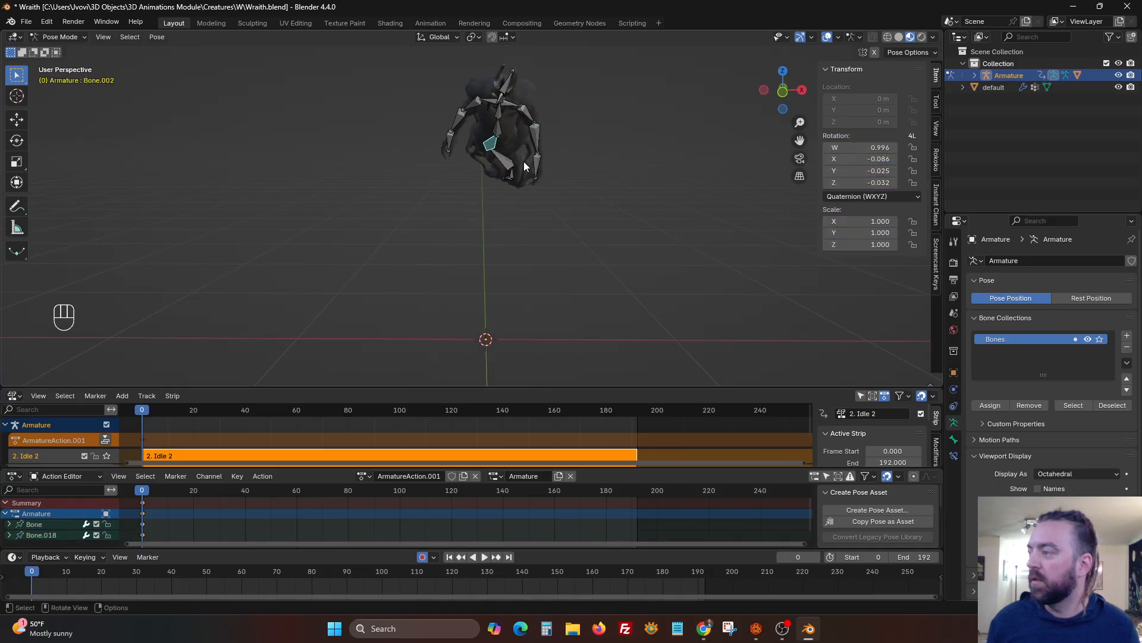
key(r)
key(r)
key(r)
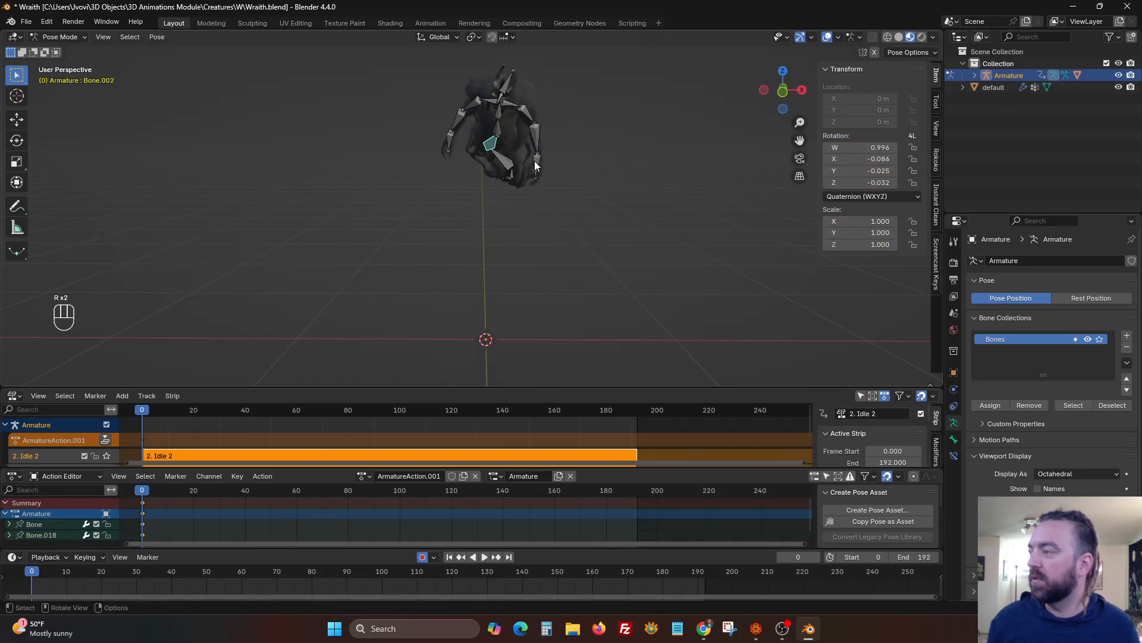
click(551, 136)
Rotate the neck bone about -46.8° and then 14.7° around the view axis to straighten the head.
shift+middle_drag(488, 102, 532, 164)
click(518, 161)
key(r)
click(562, 161)
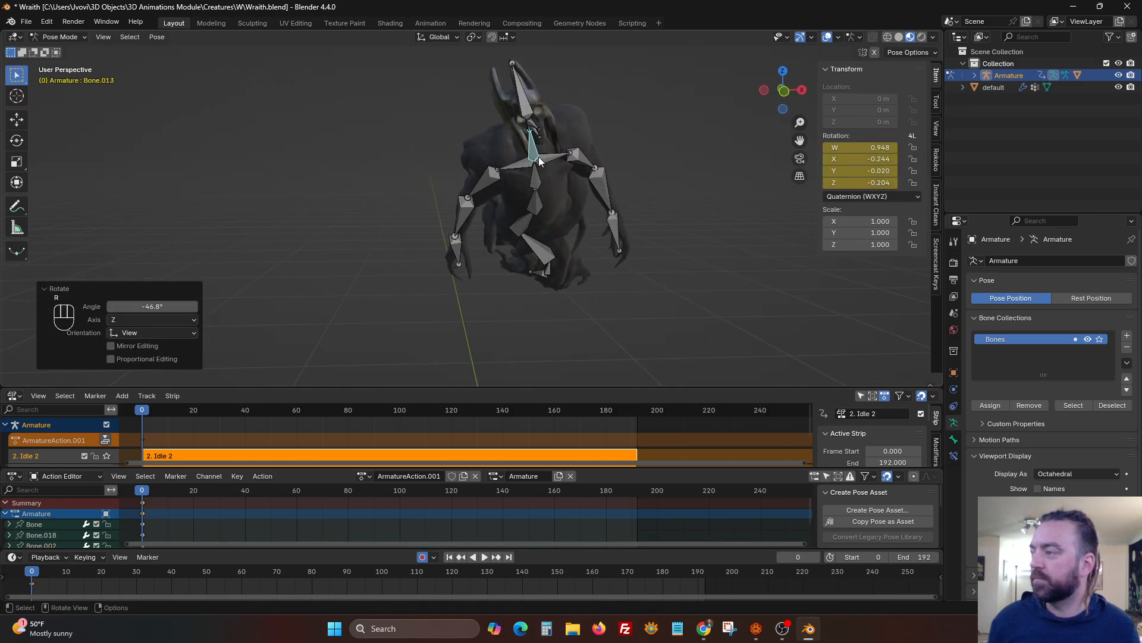
key(r)
key(r)
right_click(581, 155)
key(r)
click(631, 186)
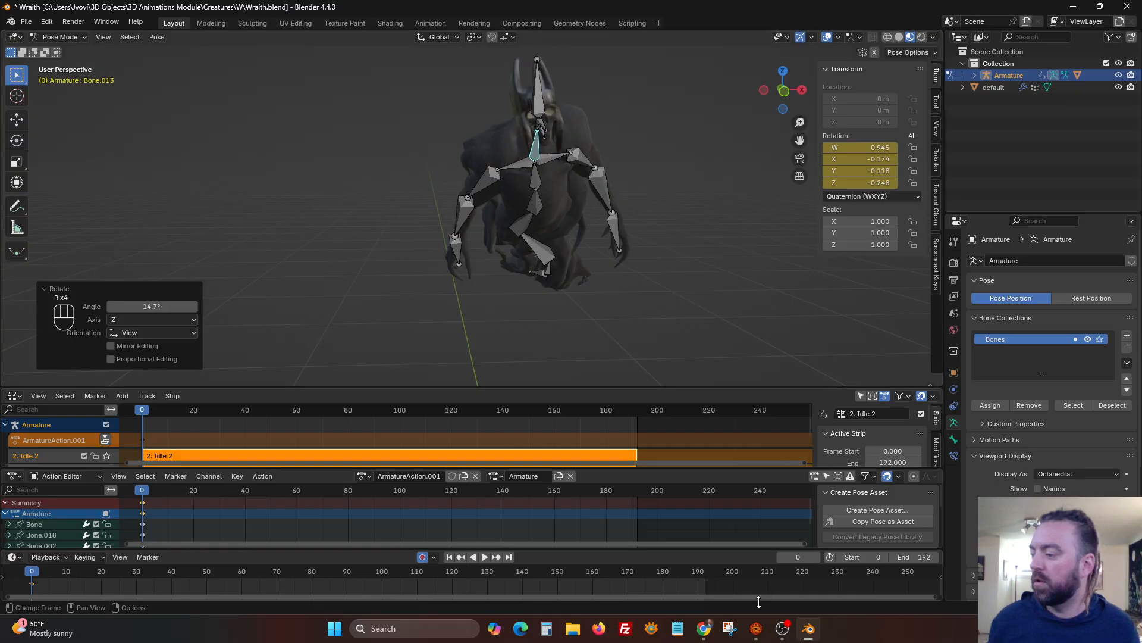
Switch to Foundry Virtual Tabletop, close the Wraith sheet and bring the Vampire Spawn tokens into close view.
click(762, 634)
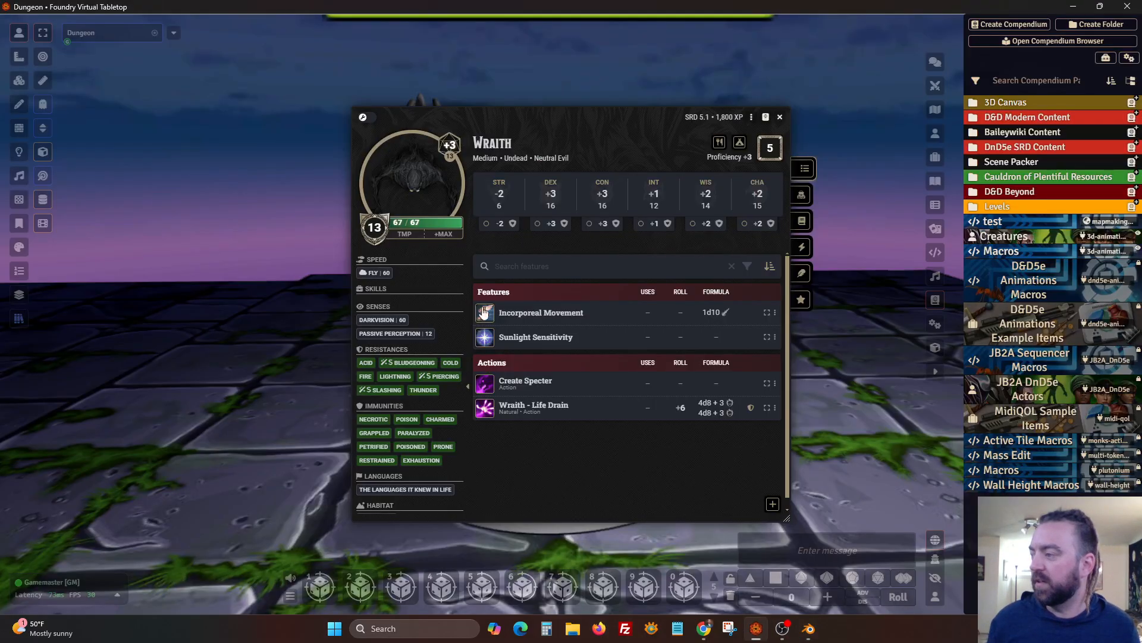
click(781, 119)
right_drag(555, 255, 797, 205)
right_drag(595, 326, 464, 447)
drag(464, 448, 349, 315)
scroll(416, 333, down, 5)
drag(504, 357, 217, 382)
right_drag(216, 382, 603, 289)
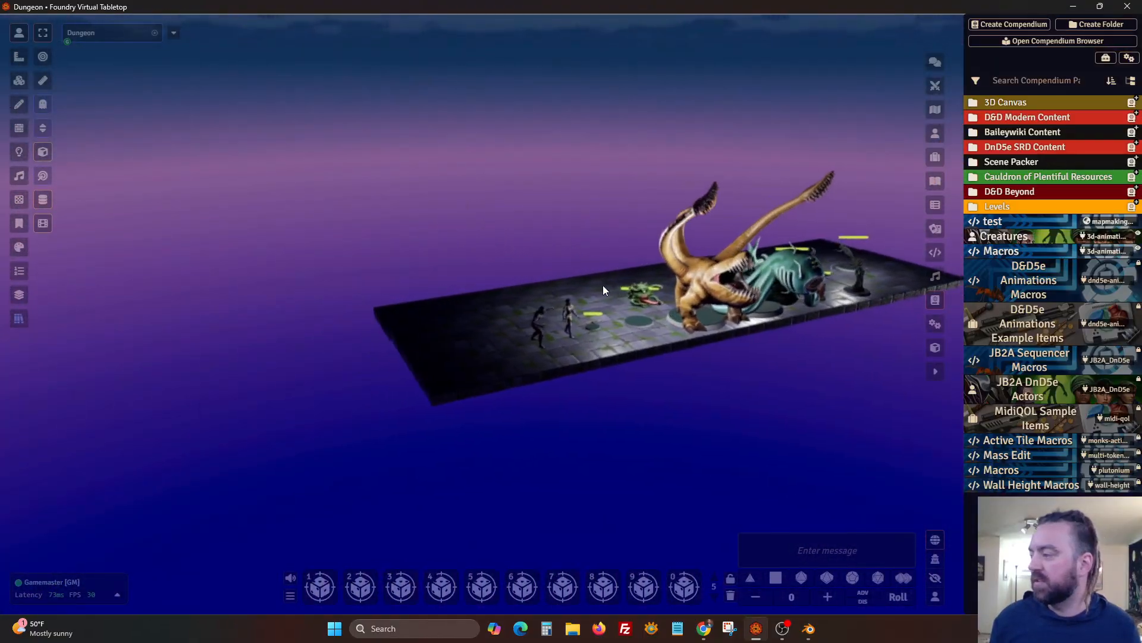
scroll(639, 350, up, 12)
drag(610, 492, 557, 375)
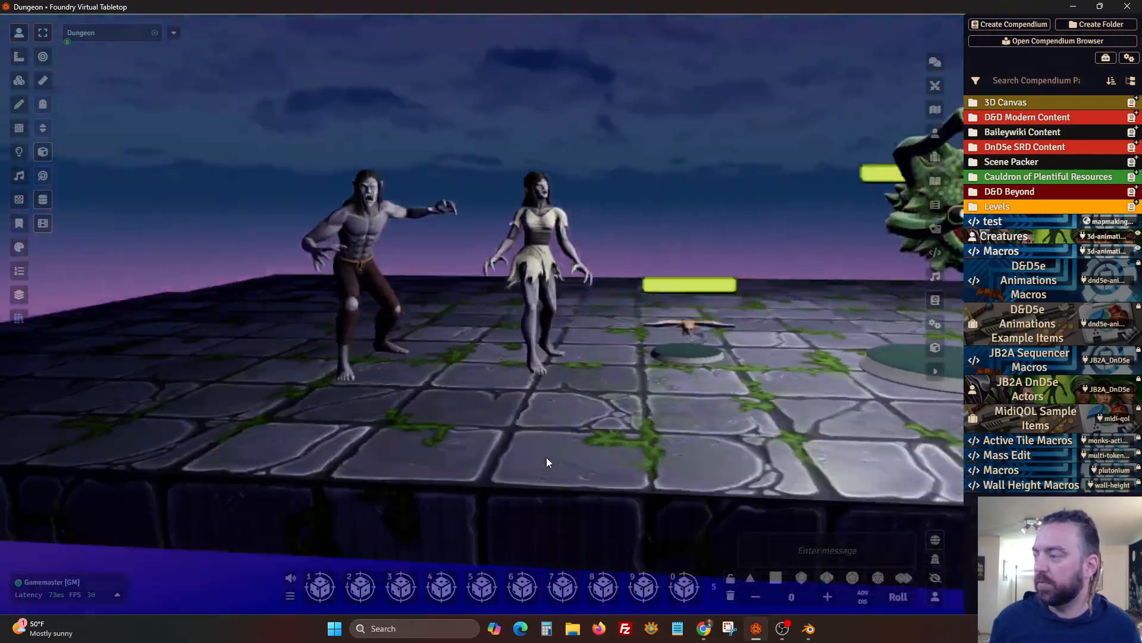
scroll(557, 375, up, 4)
Select the female Vampire Spawn and run hotbar macros 4 and 5 to examine its animations.
ctrl+drag(403, 117, 549, 390)
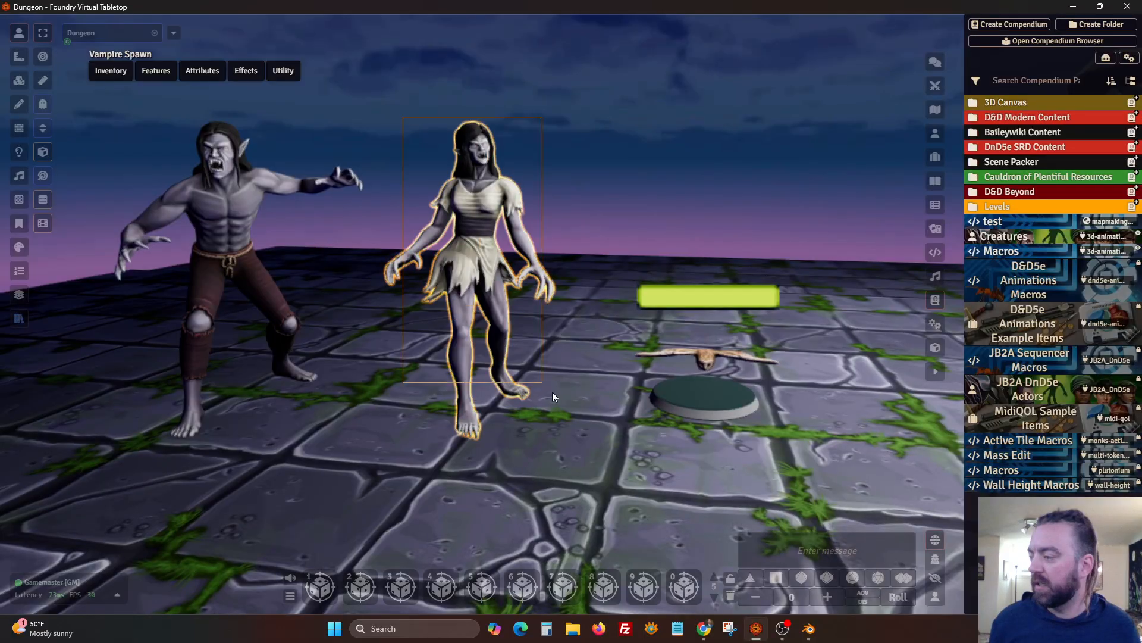
click(440, 587)
click(483, 587)
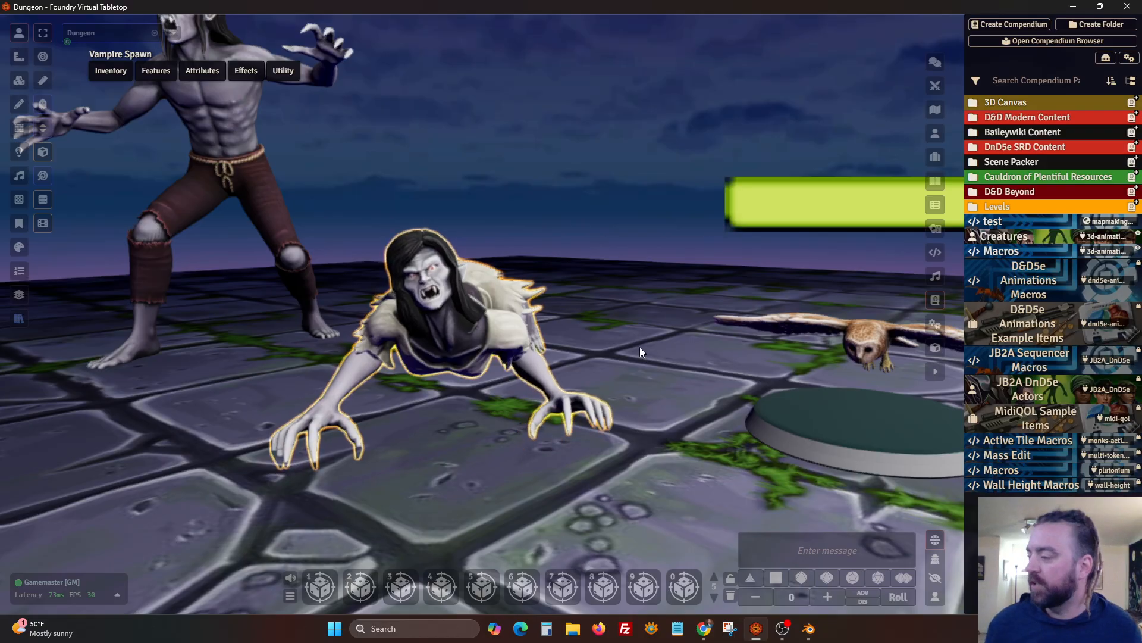
scroll(573, 270, down, 1)
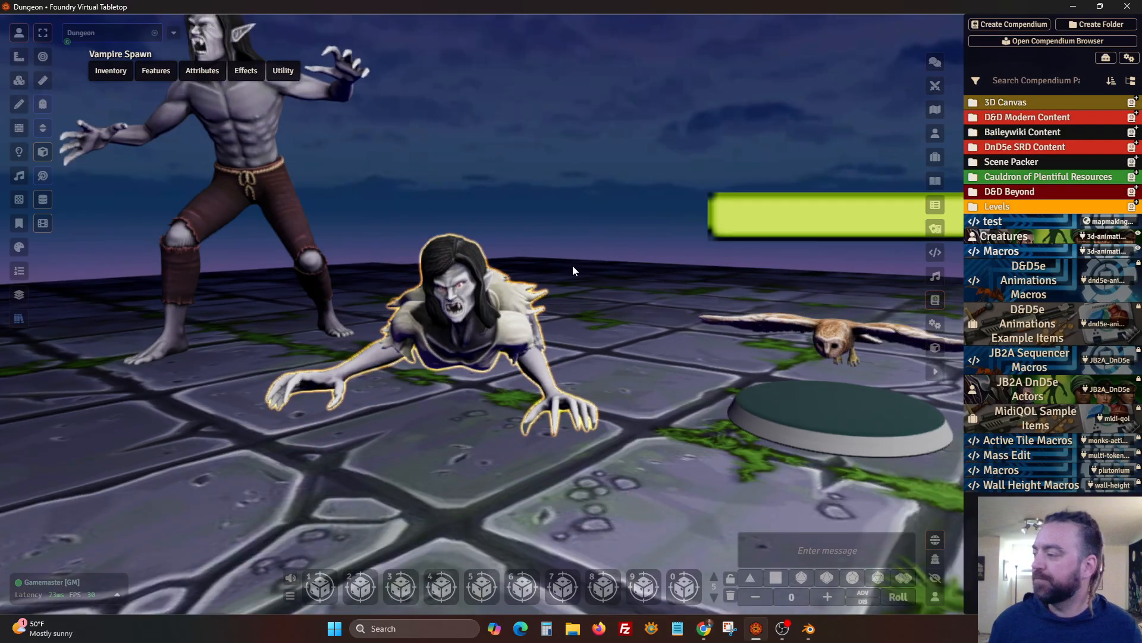
Switch back to Blender and temporarily hide all bones to examine the wraith's pose from the front.
click(807, 629)
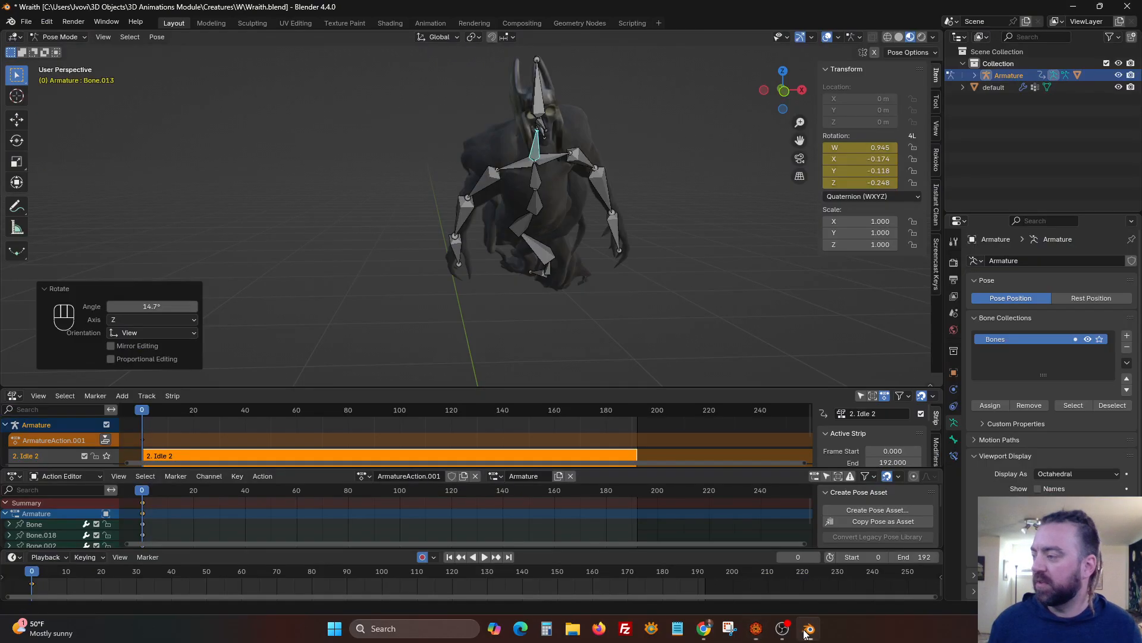
scroll(708, 206, down, 5)
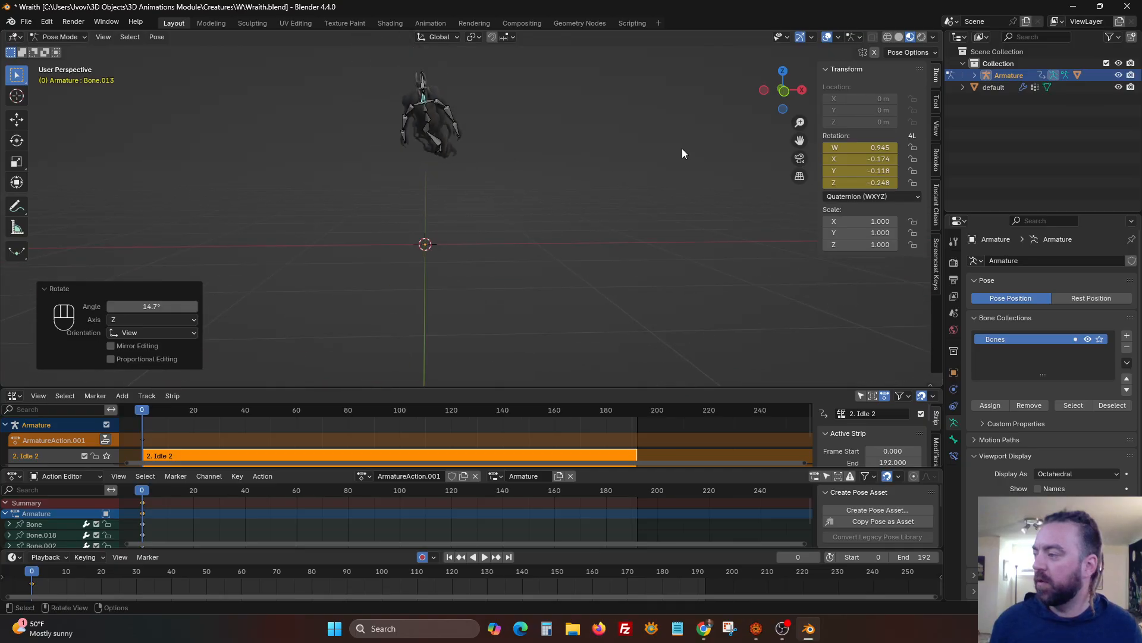
click(783, 91)
scroll(515, 192, up, 4)
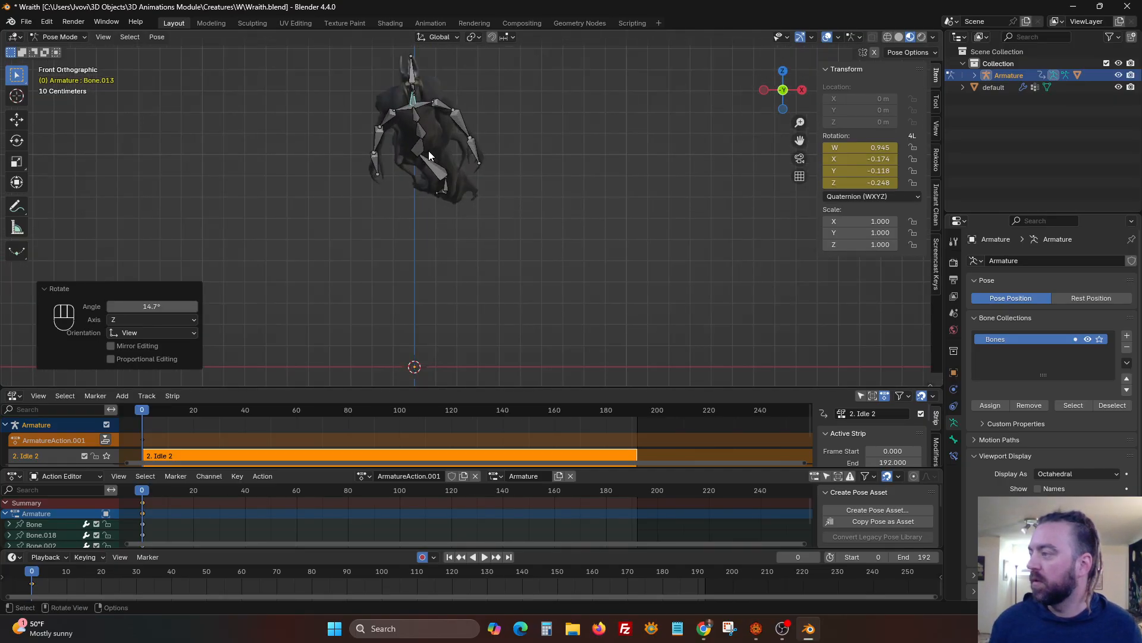
click(428, 153)
middle_drag(428, 152, 427, 177)
key(a)
key(h)
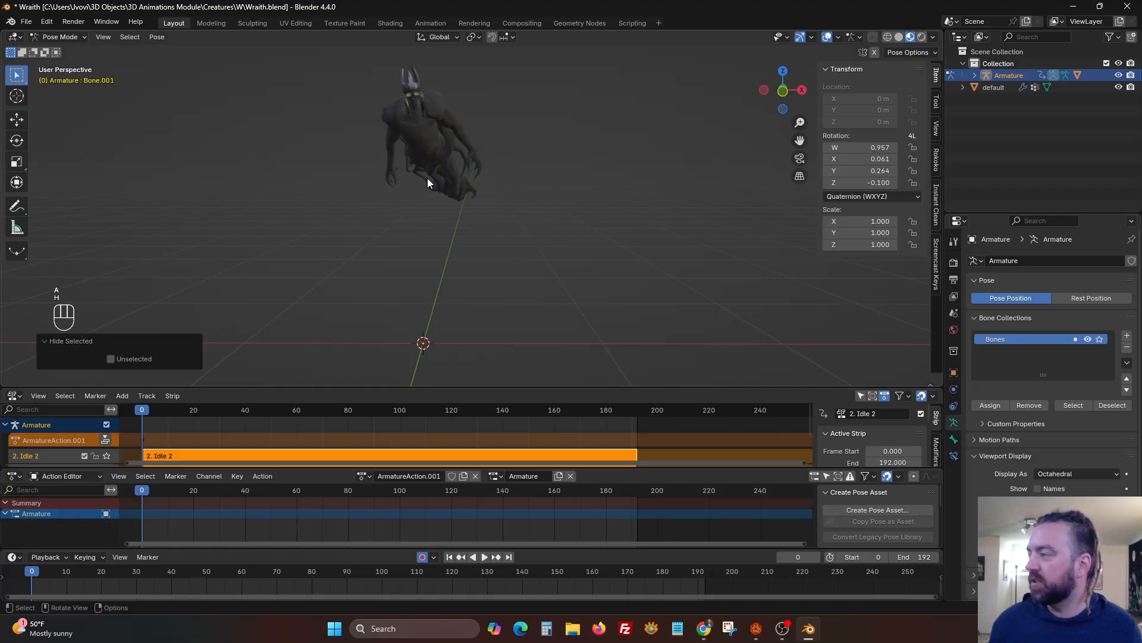
scroll(468, 100, up, 4)
shift+middle_drag(467, 100, 519, 180)
scroll(501, 160, down, 2)
scroll(468, 158, up, 3)
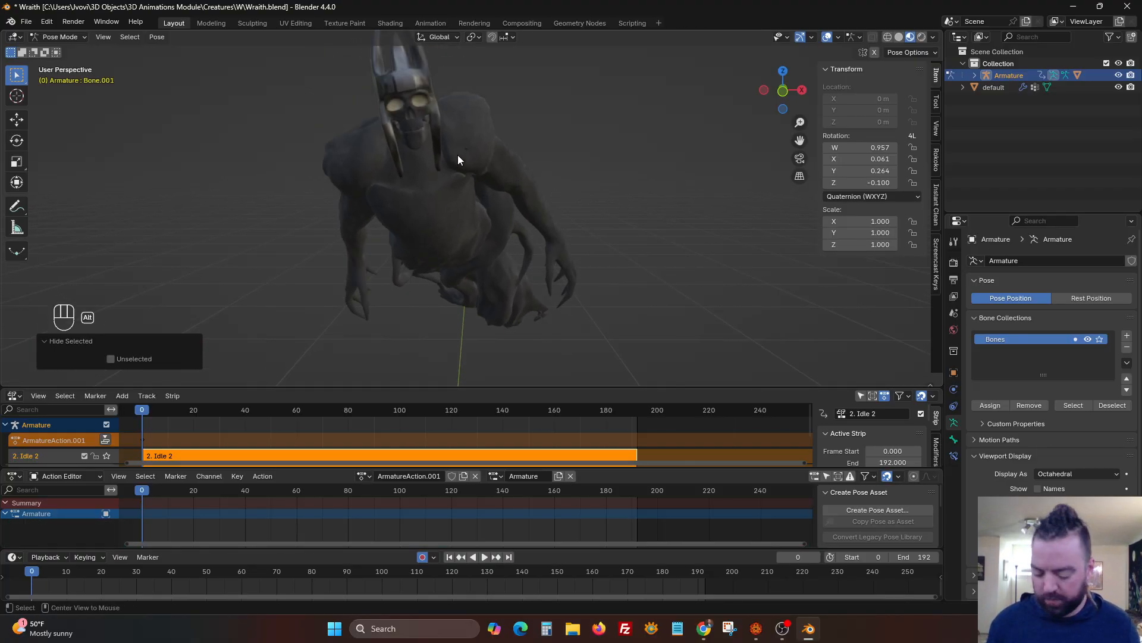
key(alt+h)
middle_drag(447, 148, 548, 140)
click(462, 127)
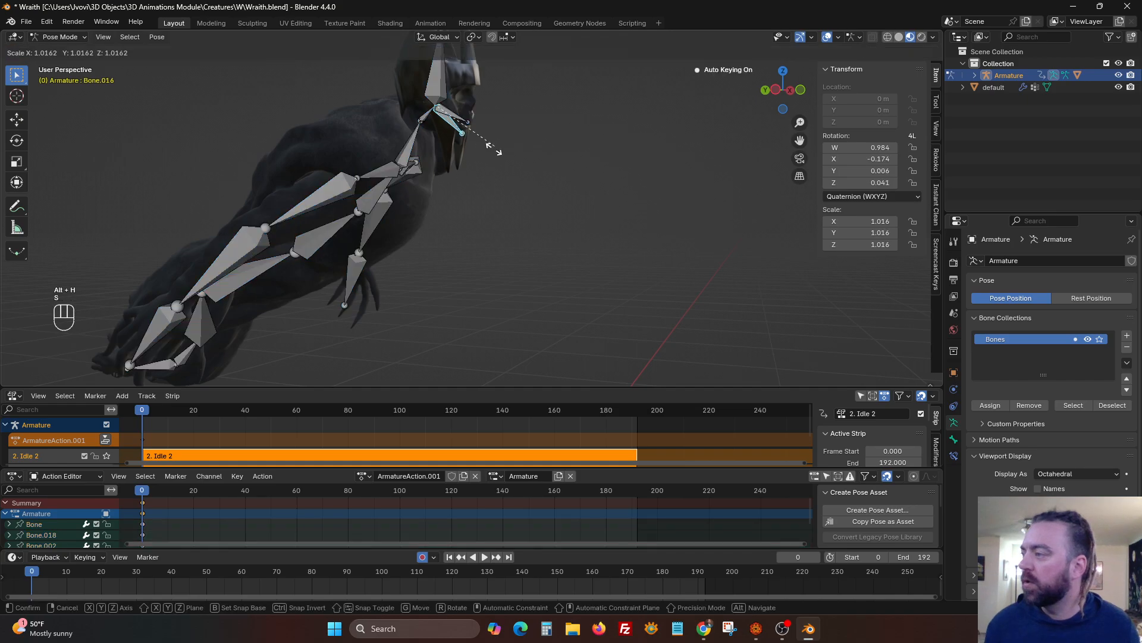
key(alt+r)
key(s)
right_click(458, 153)
Rotate the lower spine bone, Bone.002, about 11° around global Y.
middle_drag(459, 154, 504, 222)
click(555, 175)
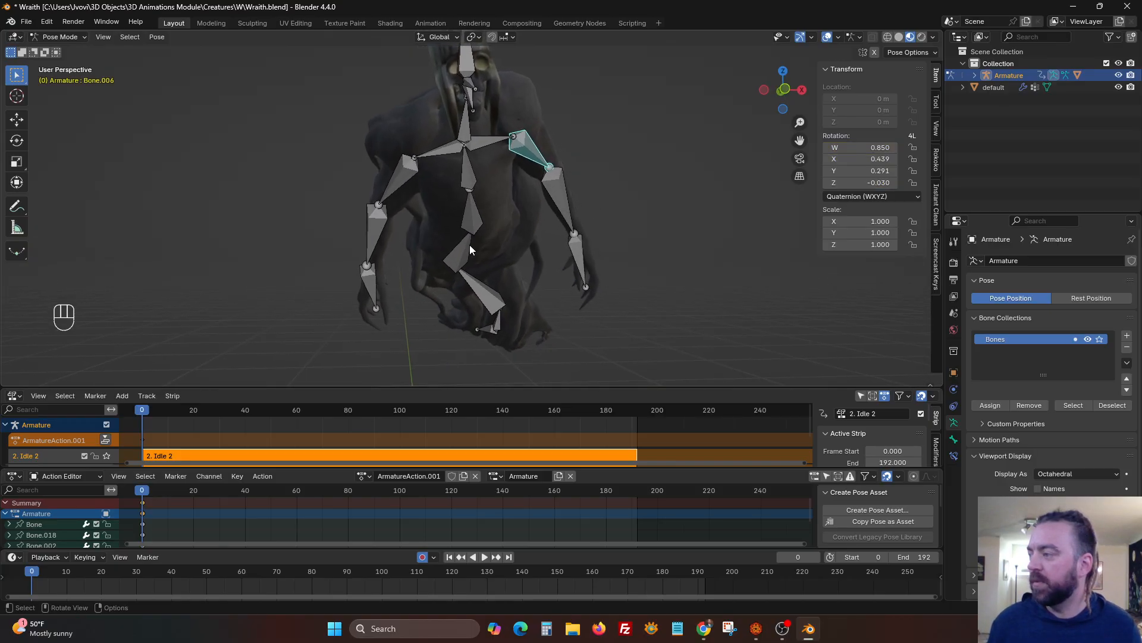
click(459, 250)
key(r)
key(y)
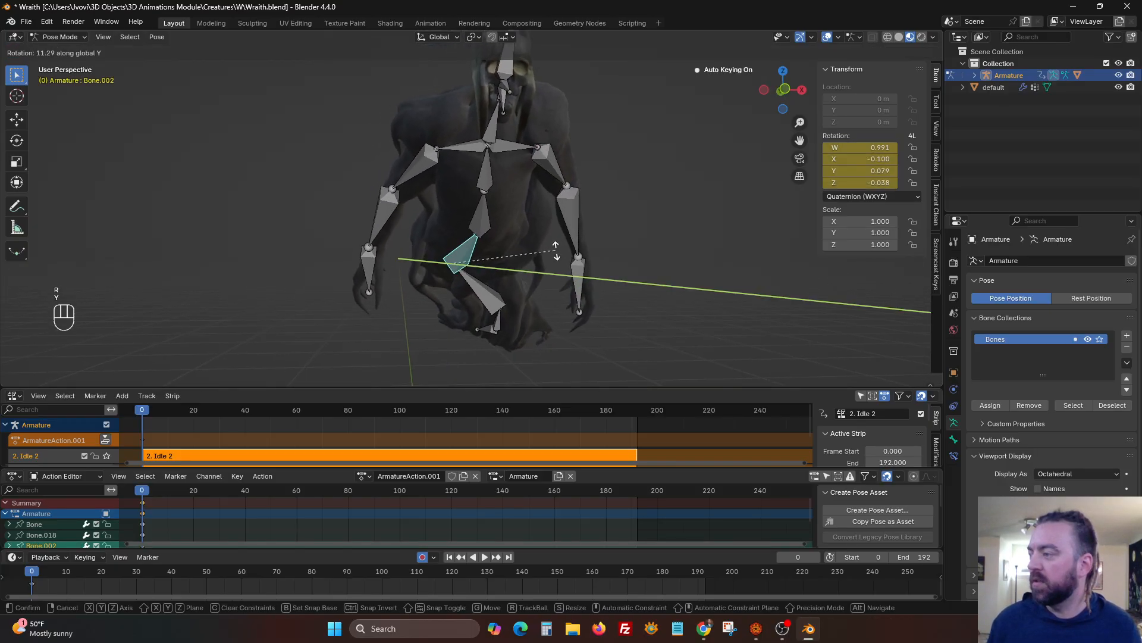
click(553, 252)
Try trackball rotations on the upper arm and forearm bones of the wraith's left arm.
scroll(549, 269, down, 3)
shift+middle_drag(548, 269, 463, 179)
middle_drag(463, 179, 489, 190)
shift+middle_drag(491, 189, 520, 220)
click(466, 142)
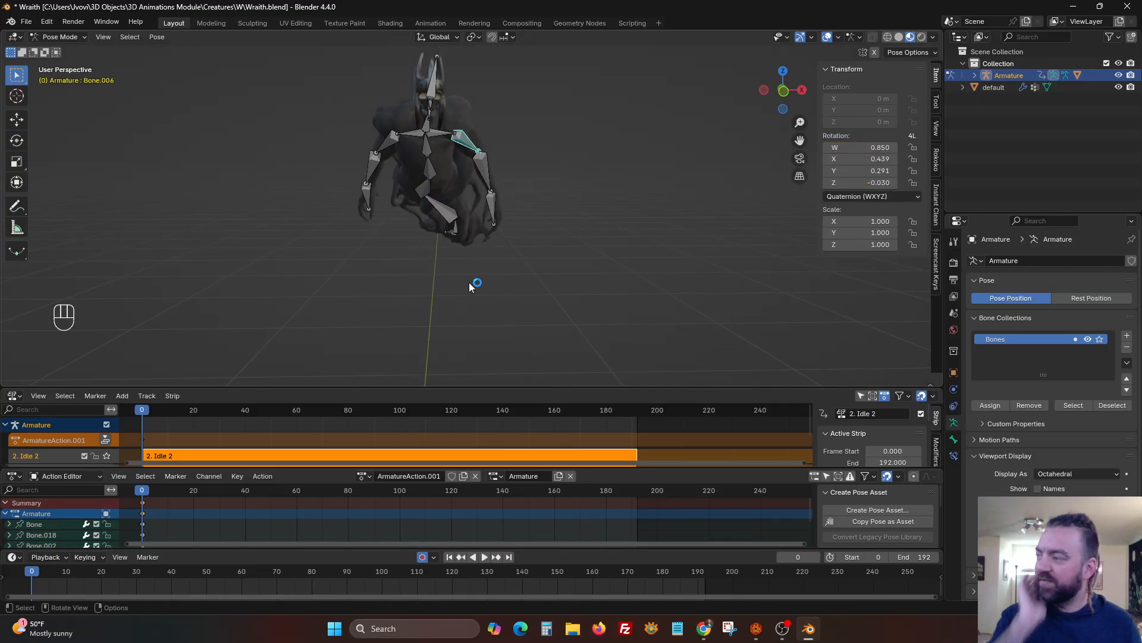
key(r)
key(r)
click(508, 153)
click(489, 162)
key(r)
key(r)
click(523, 132)
Swing the left upper arm bone outward by about -25.8° around the view axis and refine it with trackball rotation.
click(475, 138)
key(r)
key(r)
key(r)
click(532, 117)
key(r)
key(r)
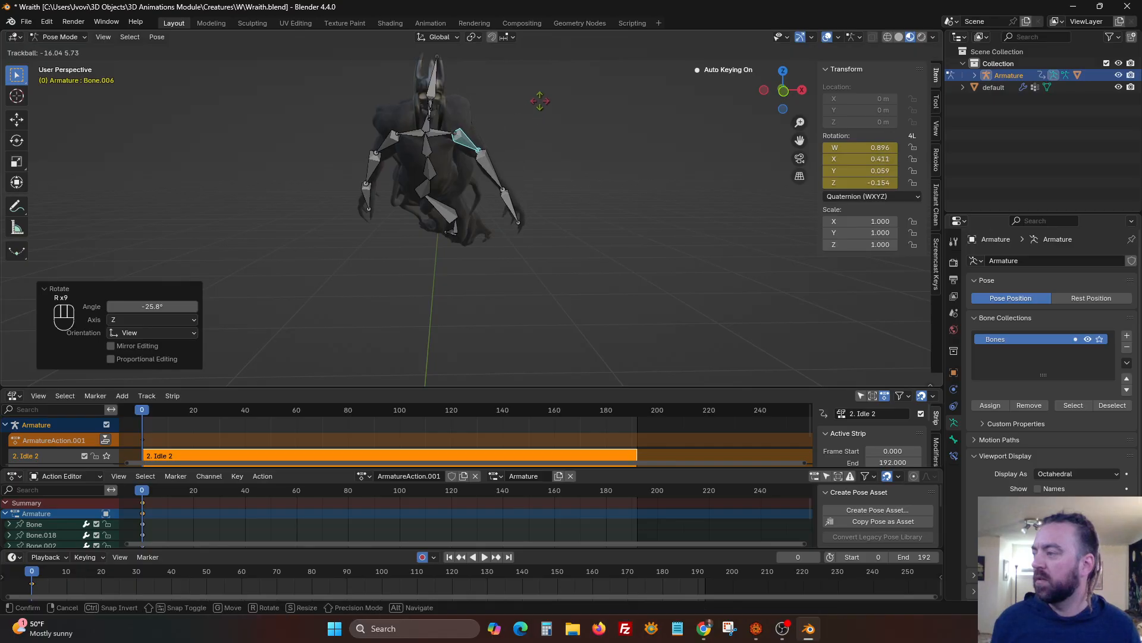
click(539, 102)
key(r)
right_click(510, 163)
Turn the left forearm bone with trackball rotation by about -73.9° and 4.58°.
click(493, 167)
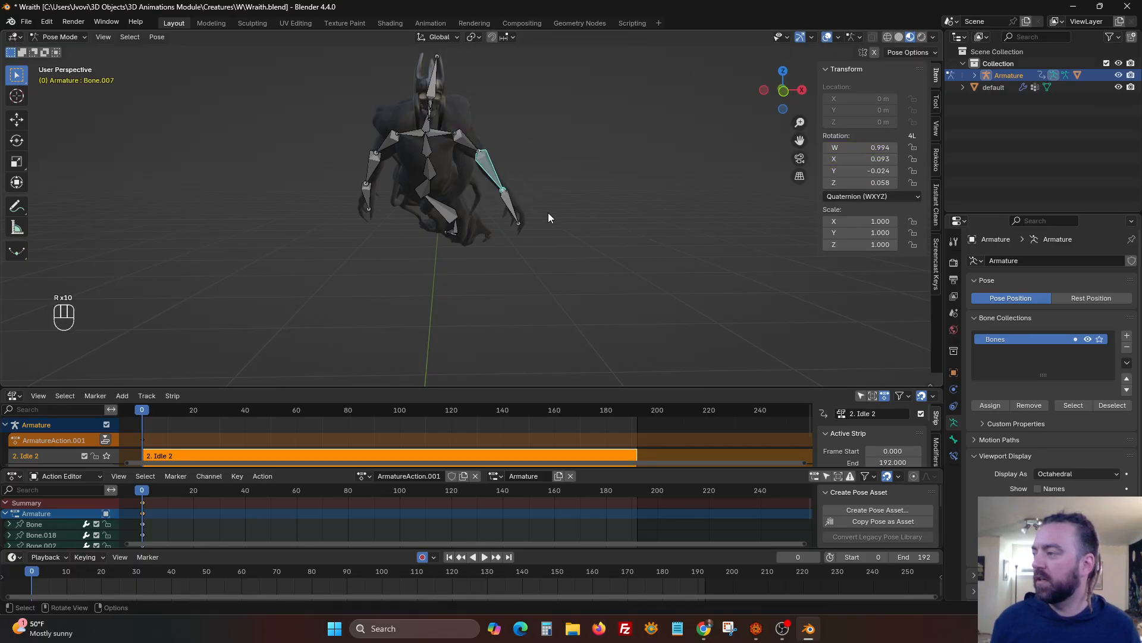
key(r)
key(r)
click(553, 135)
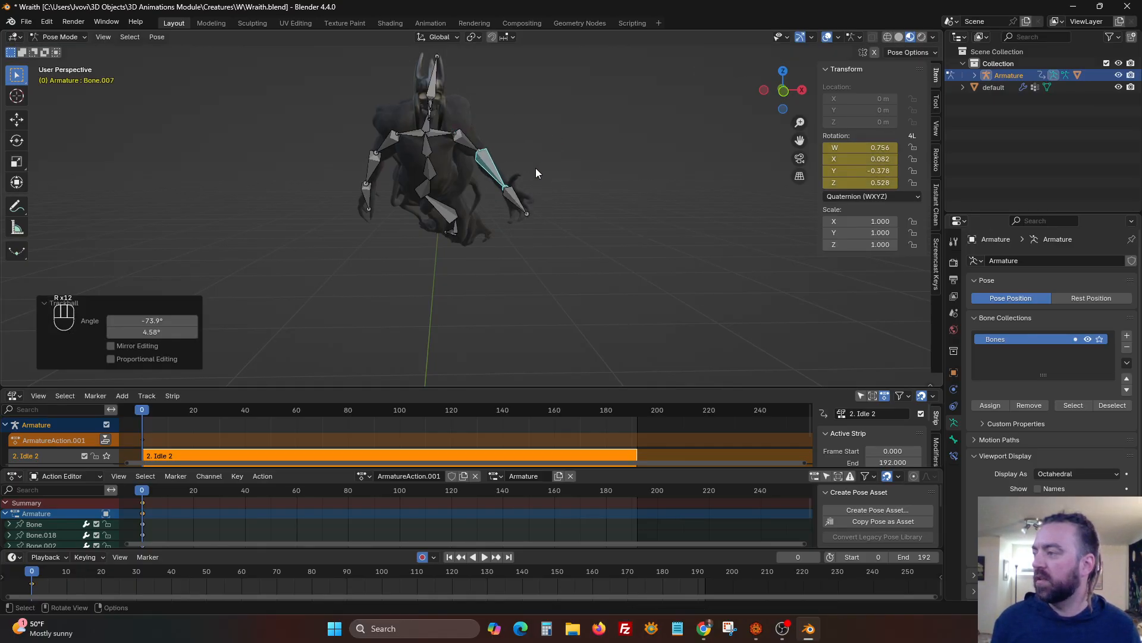
Select all bones of the wraith's left arm and copy their pose.
click(393, 145)
mouse_move(487, 236)
middle_down()
mouse_move(448, 252)
mouse_move(494, 236)
middle_up()
key(a)
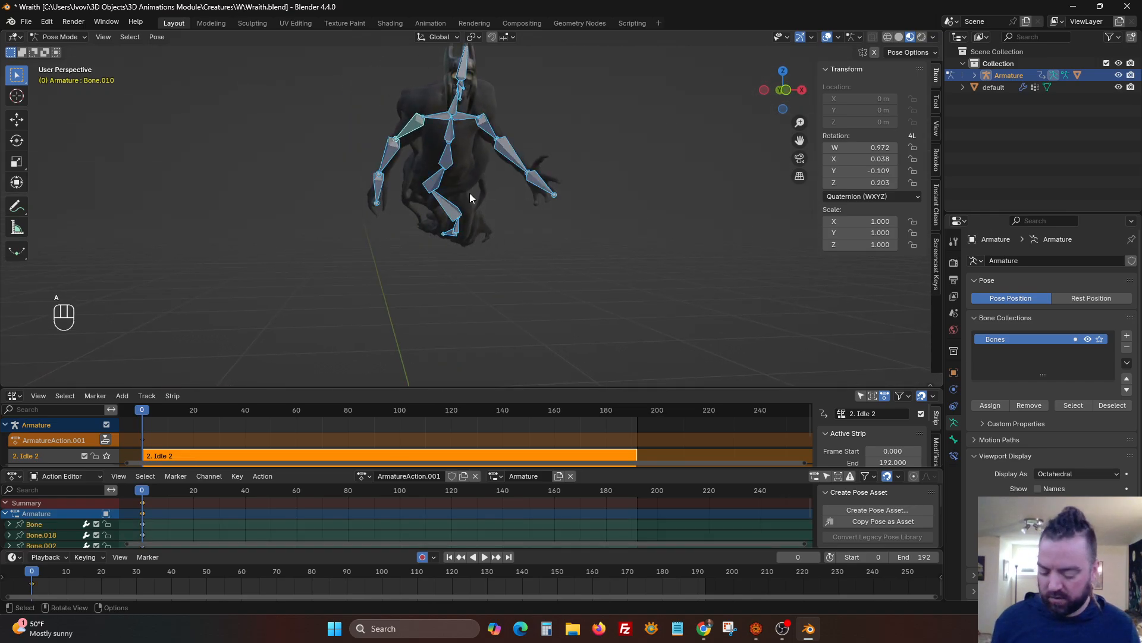
drag(591, 220, 484, 105)
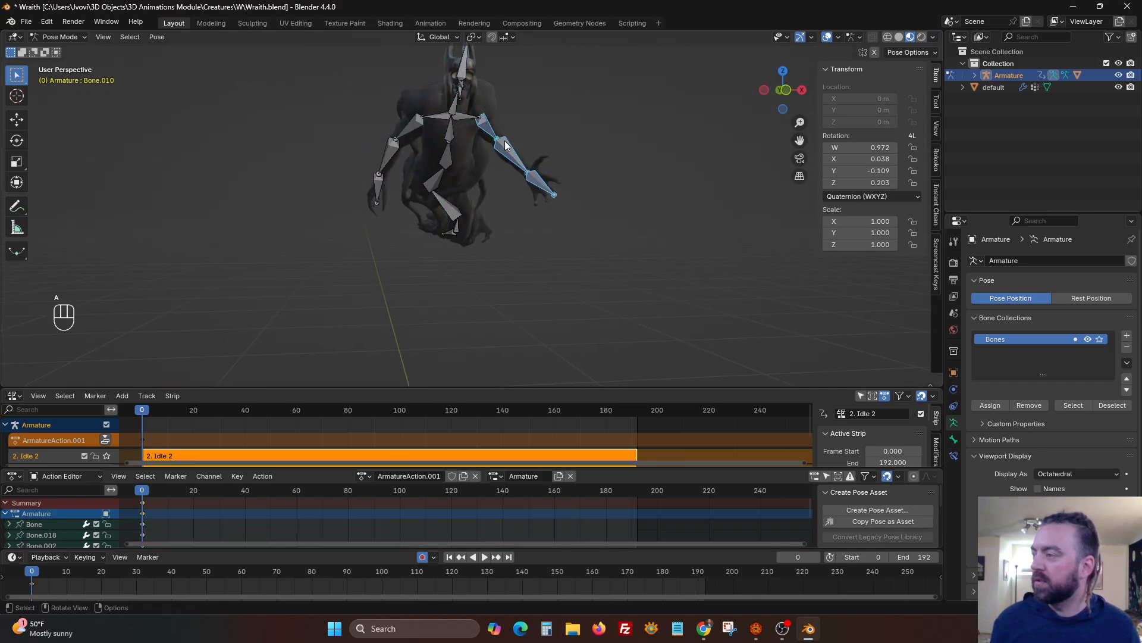
right_click(499, 141)
click(473, 165)
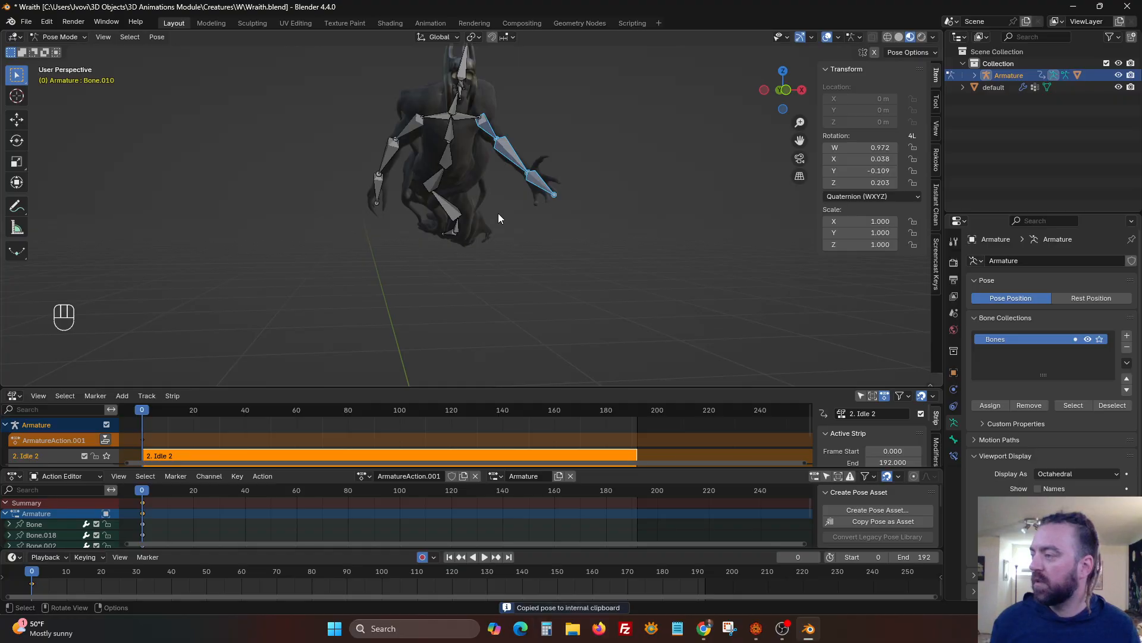
Undo the recent pose changes on the wraith's left arm, back to its lowered position at frame 0.
key(alt+r)
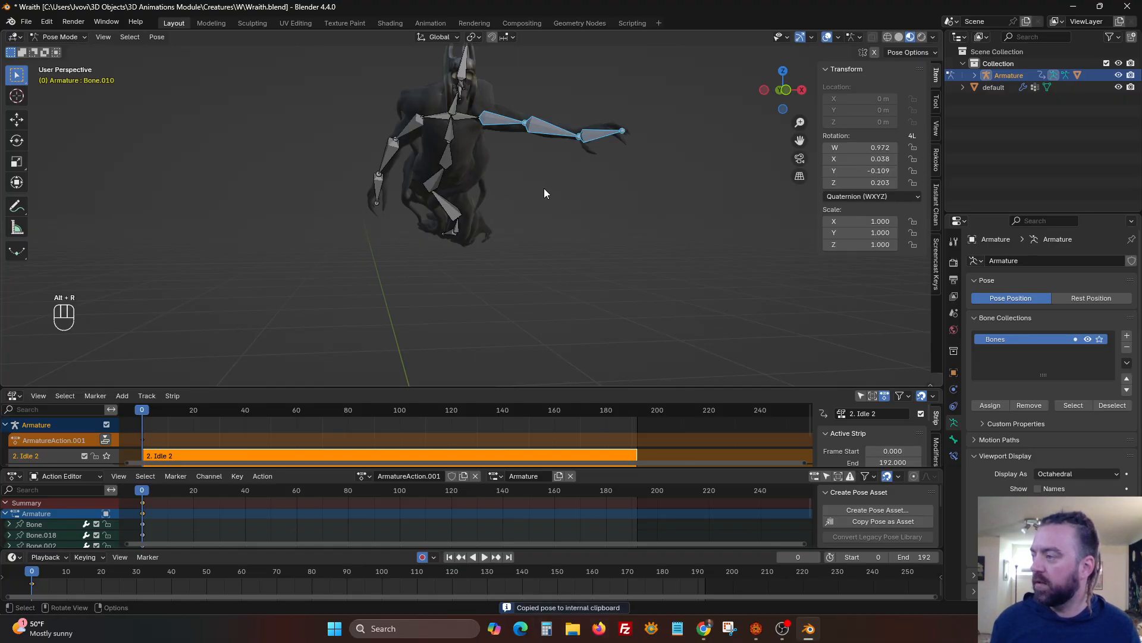
middle_drag(540, 190, 454, 175)
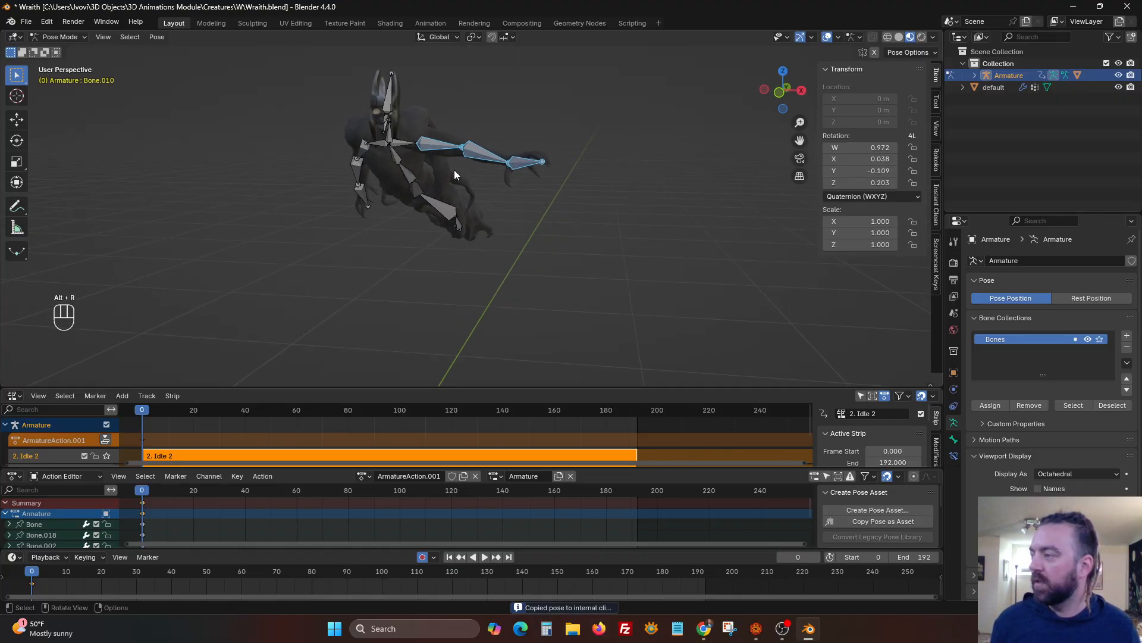
key(ctrl+z)
key(ctrl+z)
key(ctrl+z)
key(ctrl+z)
key(ctrl+z)
key(ctrl+z)
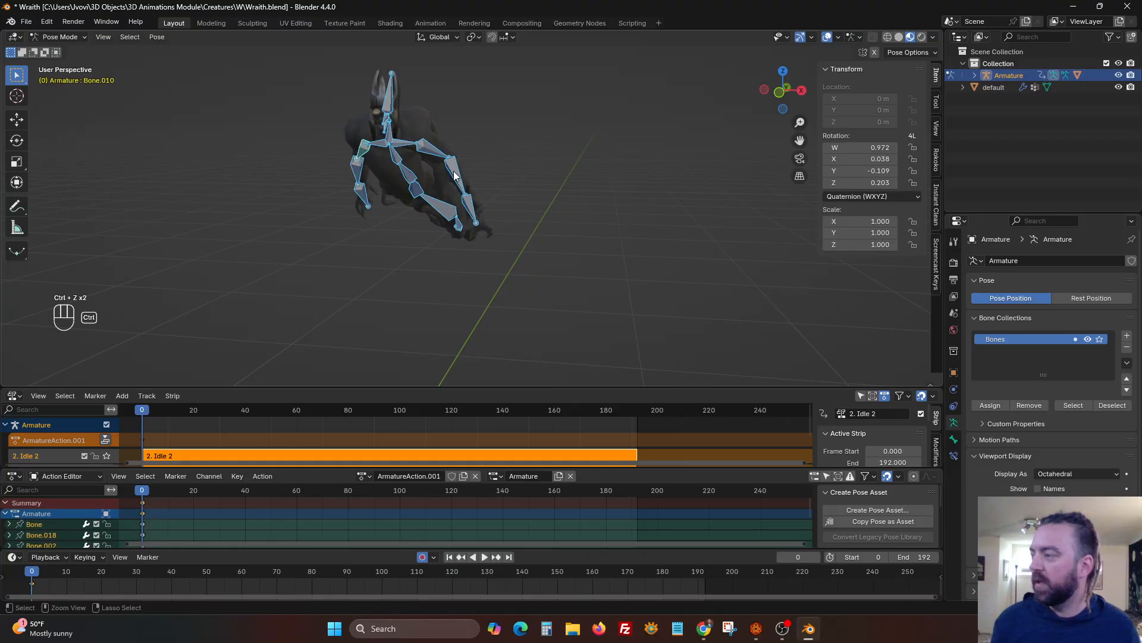
key(ctrl+z)
key(ctrl+z)
key(ctrl+z)
middle_drag(515, 162, 480, 216)
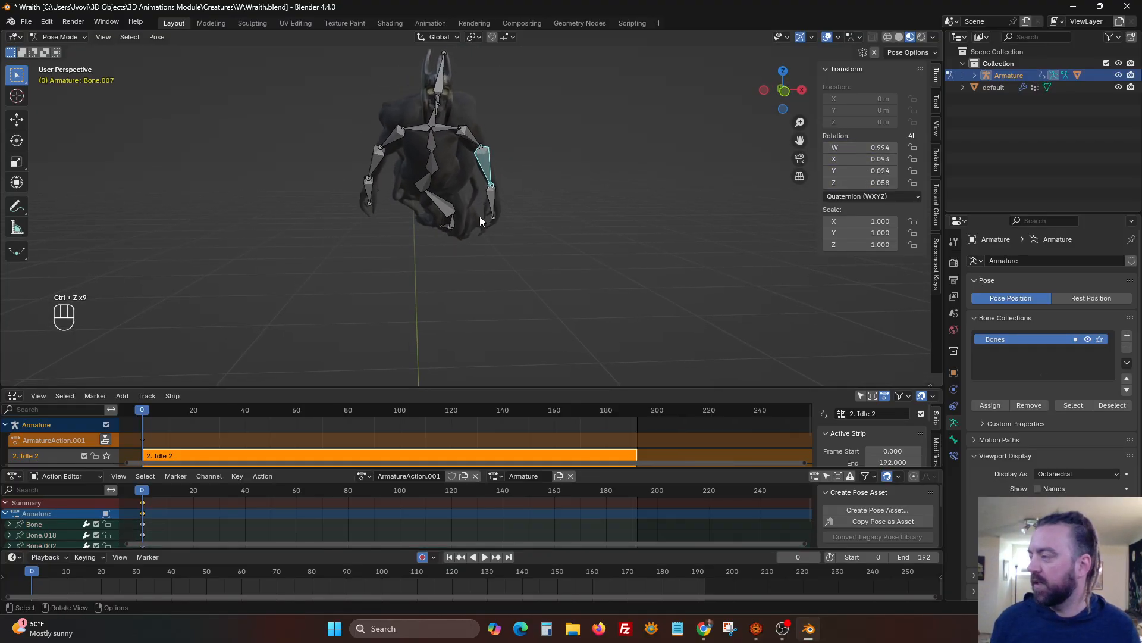
Keyframe all bones at frame 0 and duplicate those keyframes to frame 192.
key(a)
key(i)
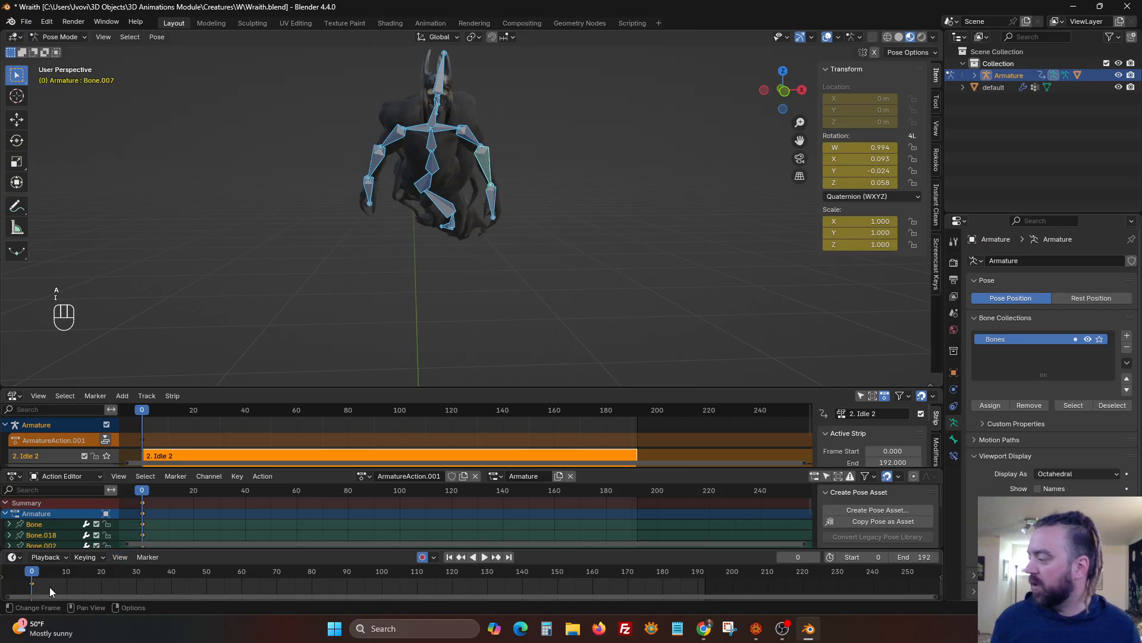
key(shift+d)
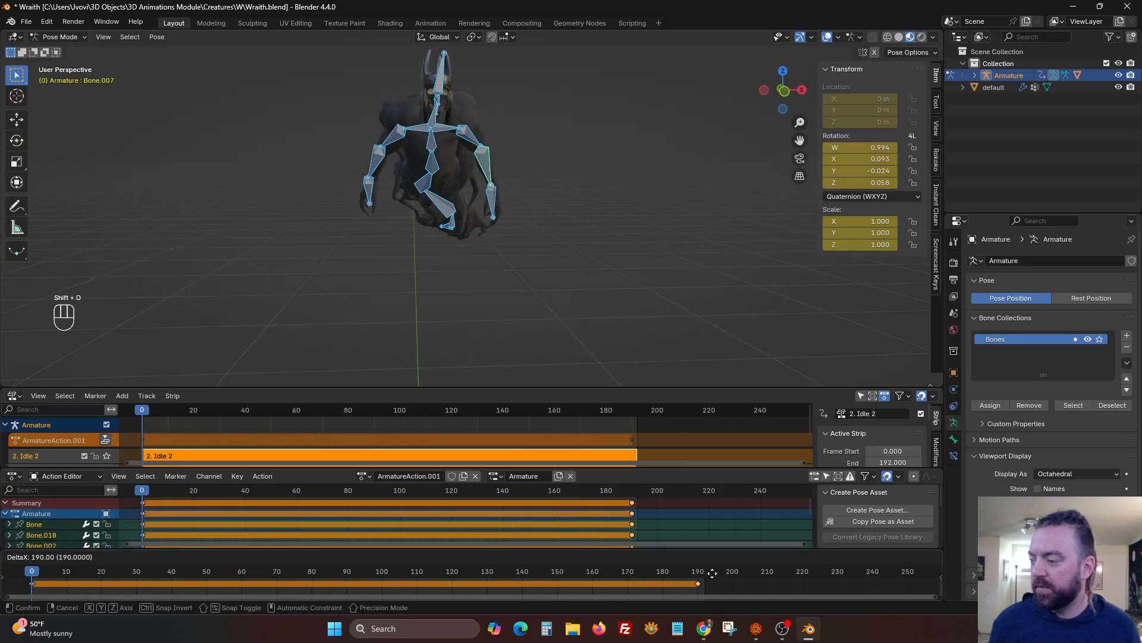
click(718, 574)
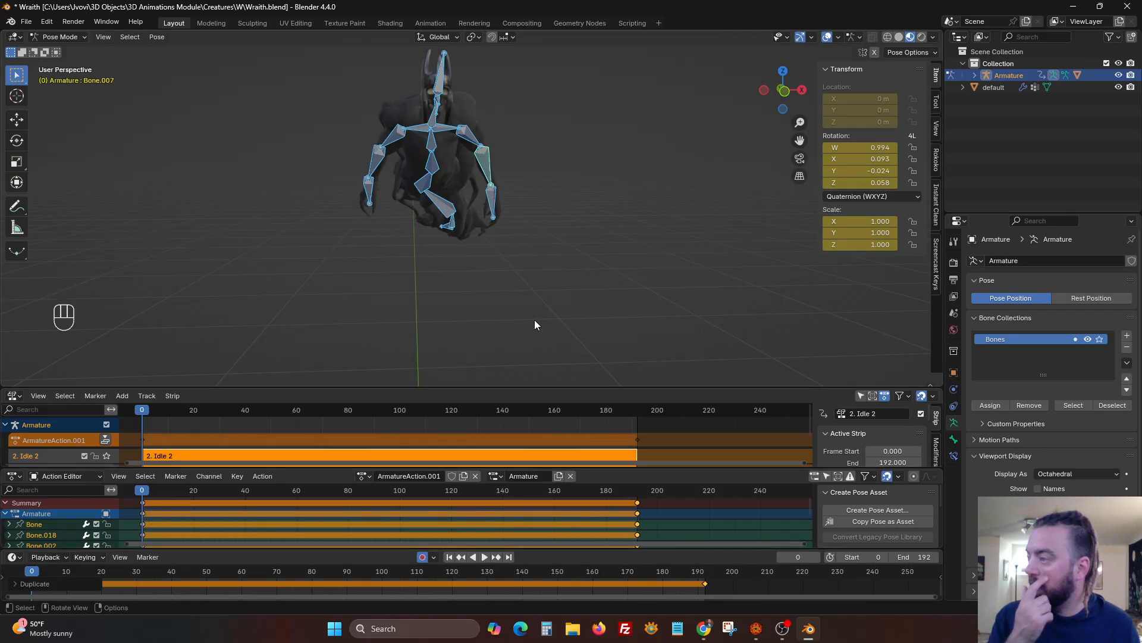
At frame 96, raise the whole armature by about 0.13 m along the global Z axis in front view.
click(367, 574)
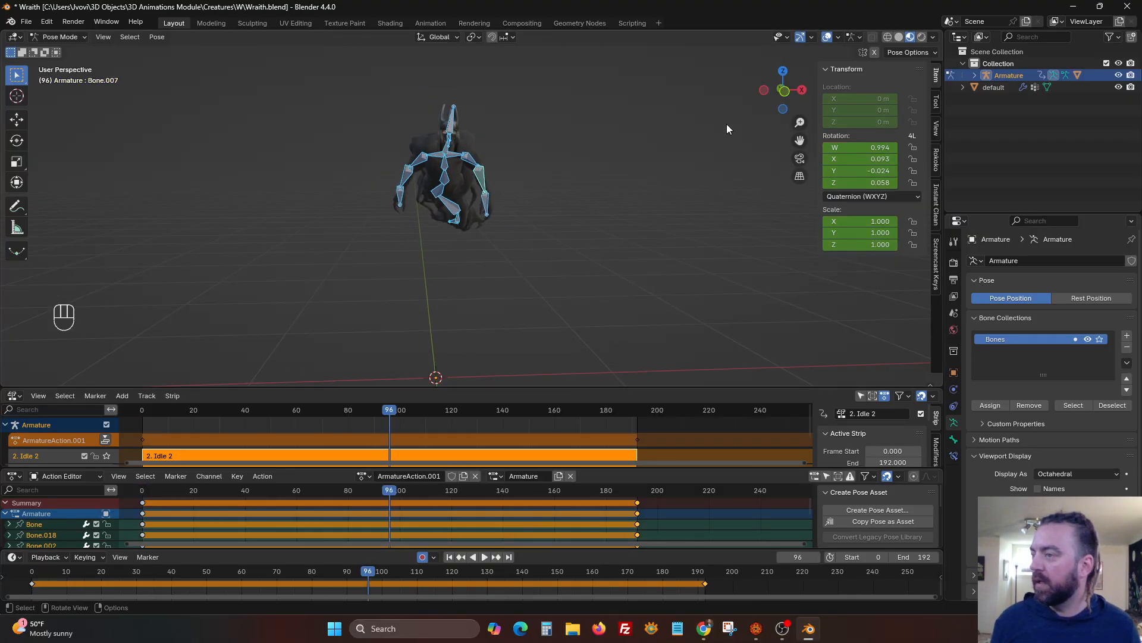
key(KP_1)
key(g)
key(z)
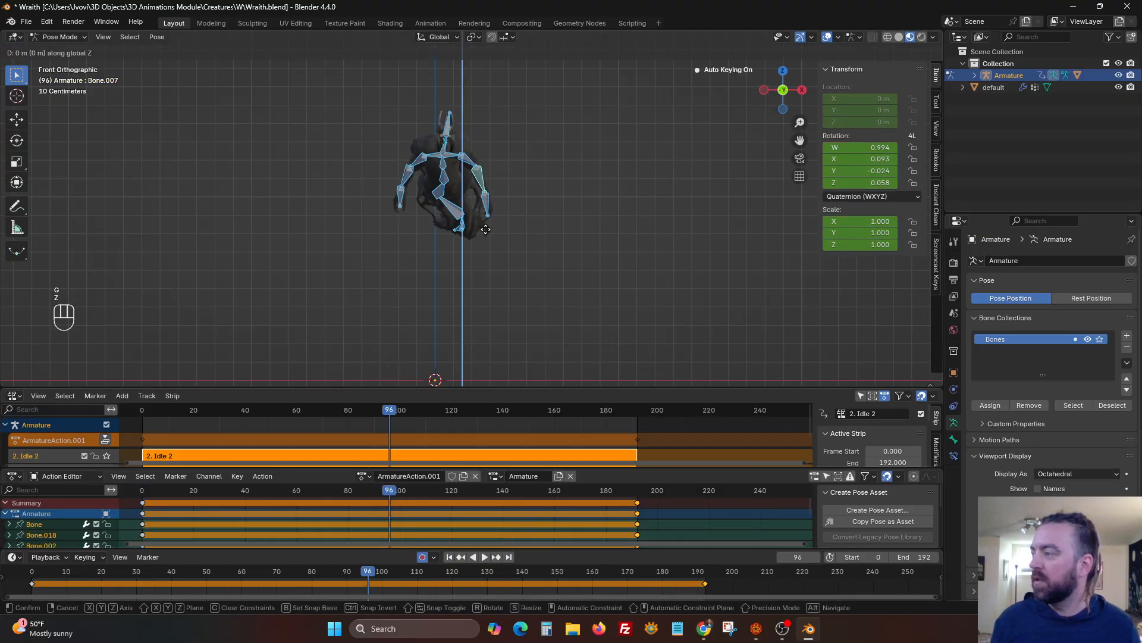
click(453, 207)
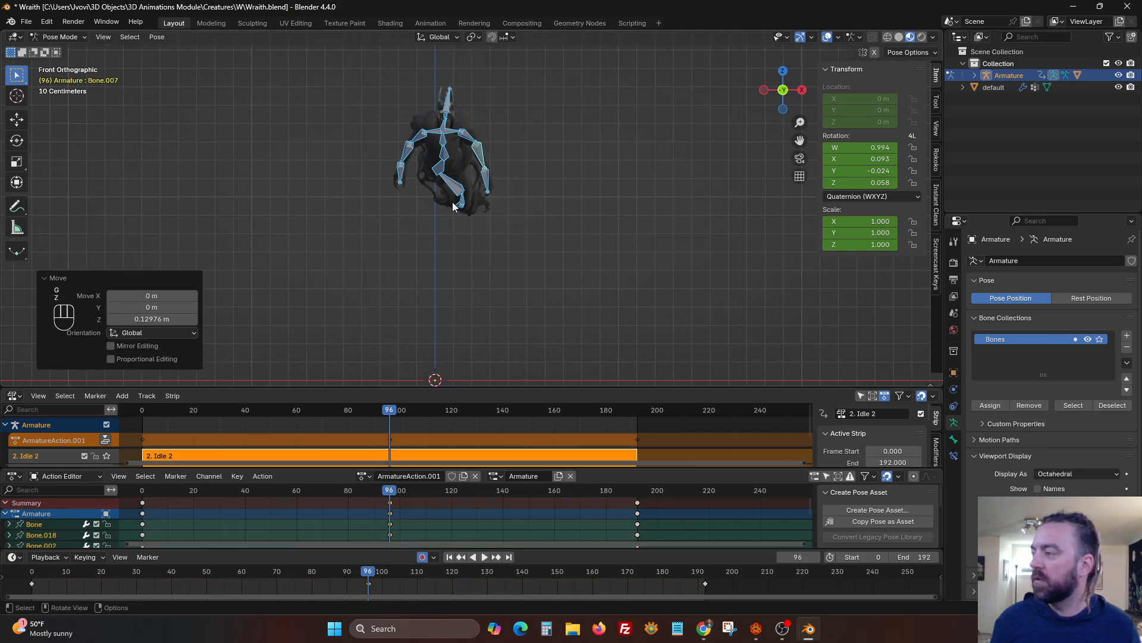
Rotate the lower spine bone, Bone.002, by about 7.27° around the global X axis at frame 96.
click(442, 172)
key(r)
key(x)
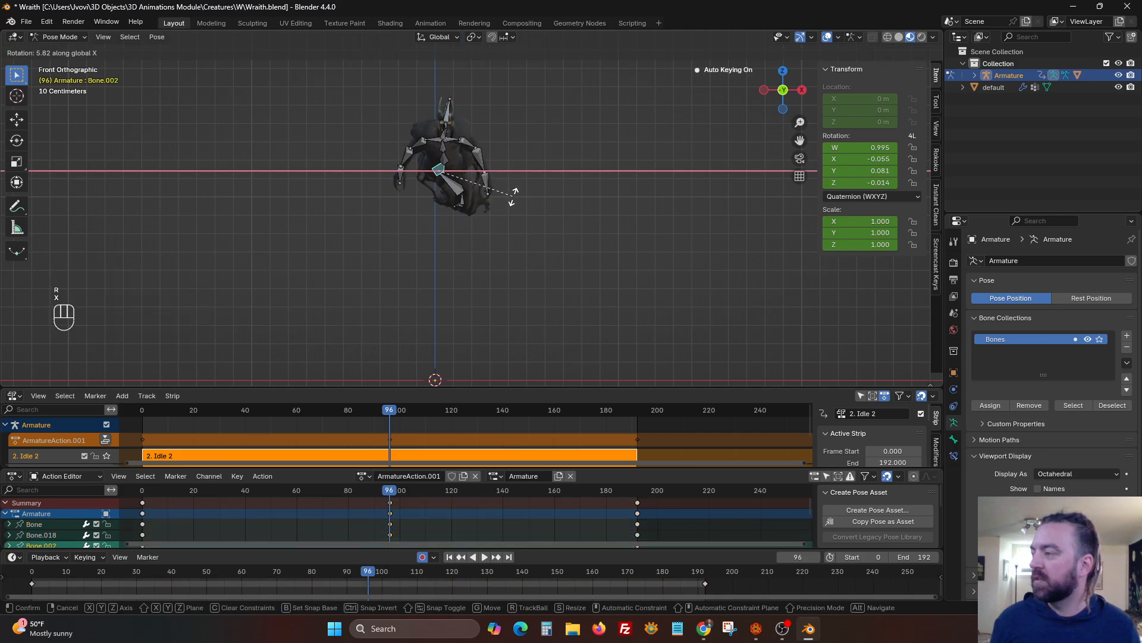
click(516, 198)
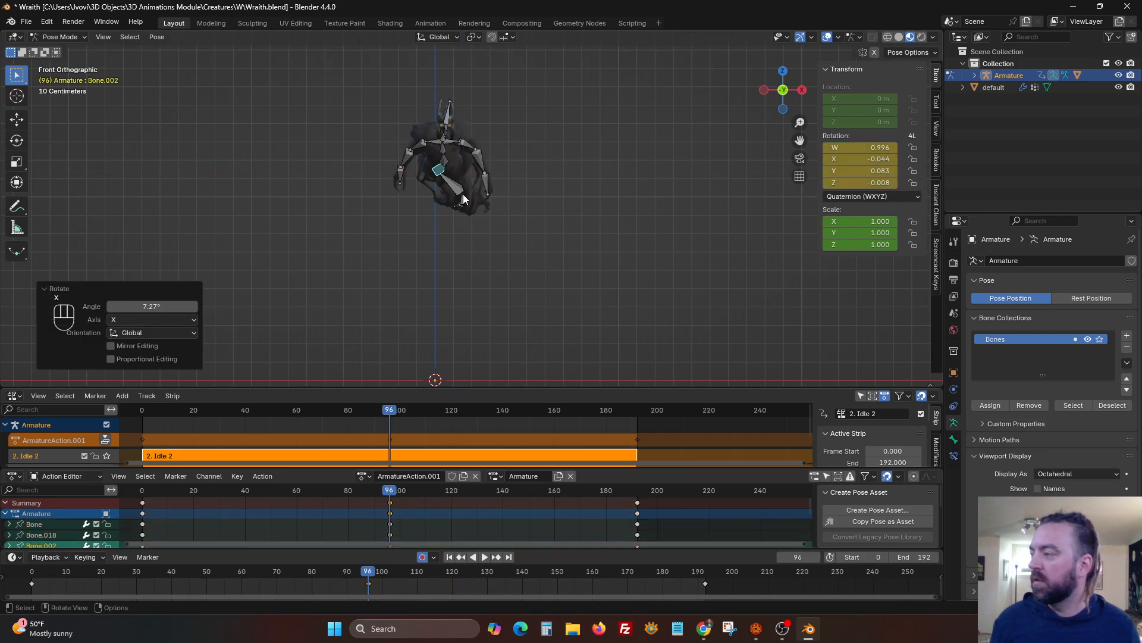
Select the bones of the wraith's left arm and paste the copied arm pose at frame 96.
click(464, 200)
drag(466, 140, 516, 193)
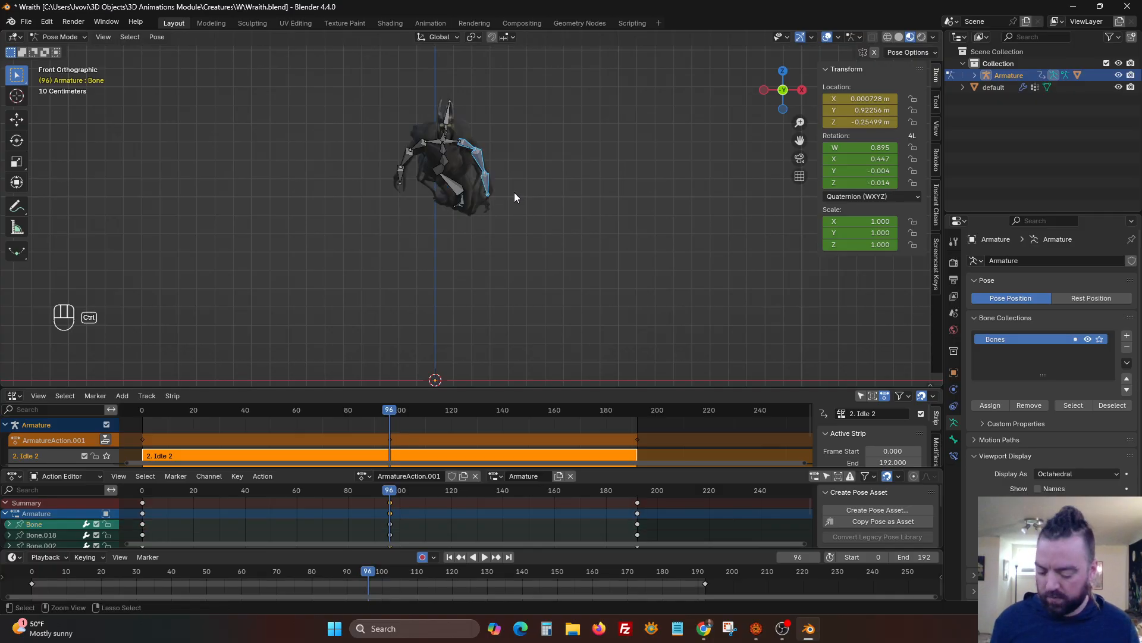
key(ctrl+v)
scroll(443, 181, up, 2)
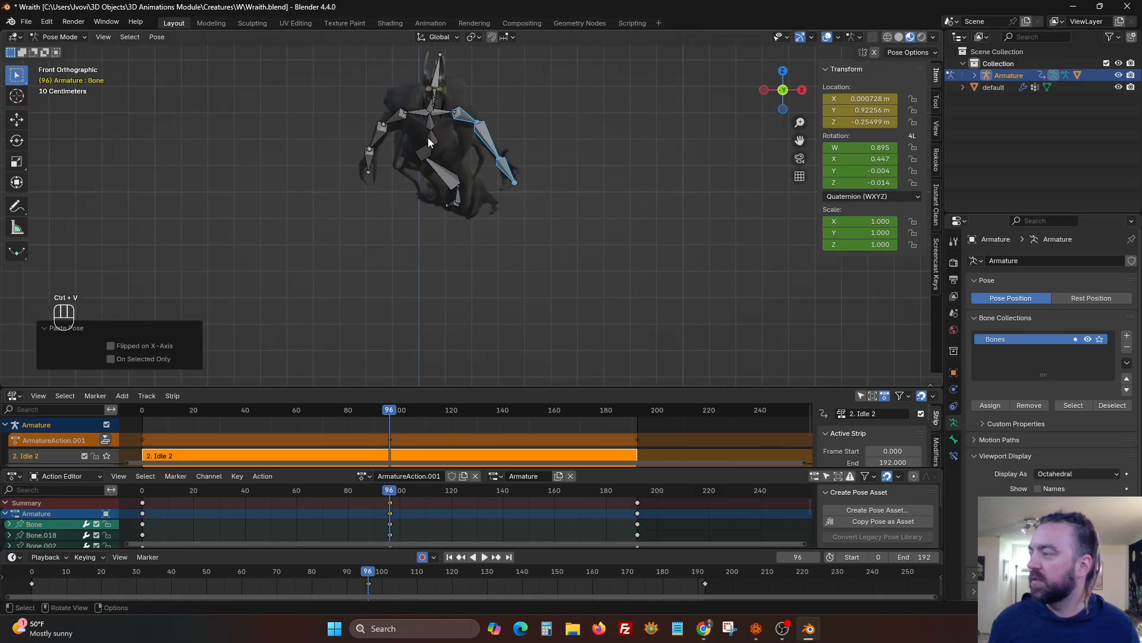
scroll(434, 134, up, 3)
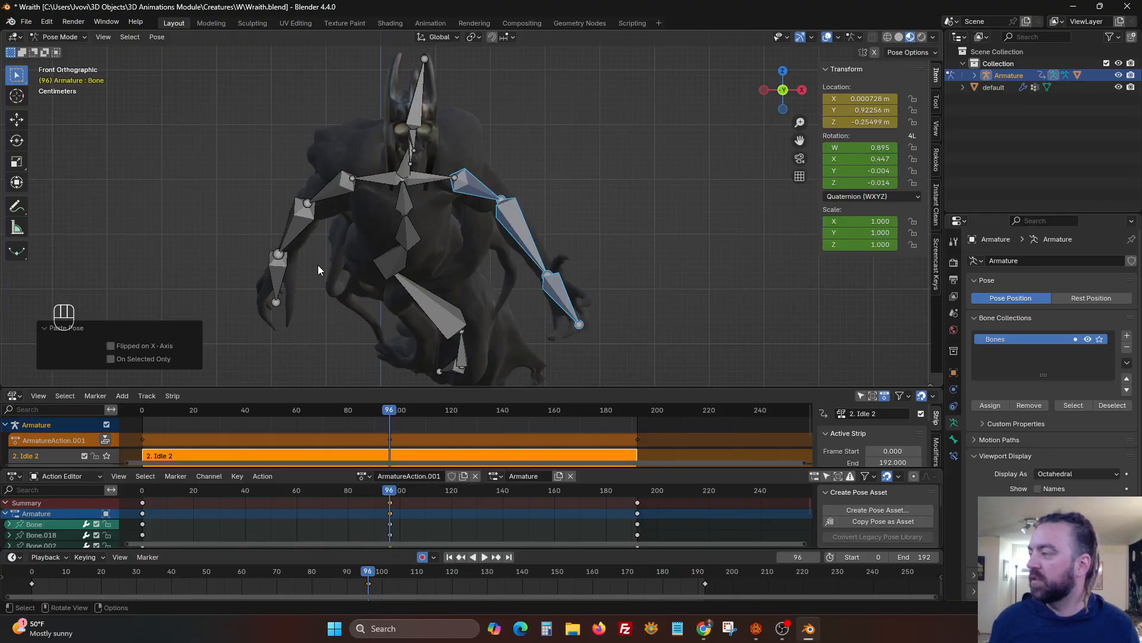
Turn the first bone of the wraith's right arm, Bone.010, with trackball rotation by about -8.59° and 1.15°.
click(330, 193)
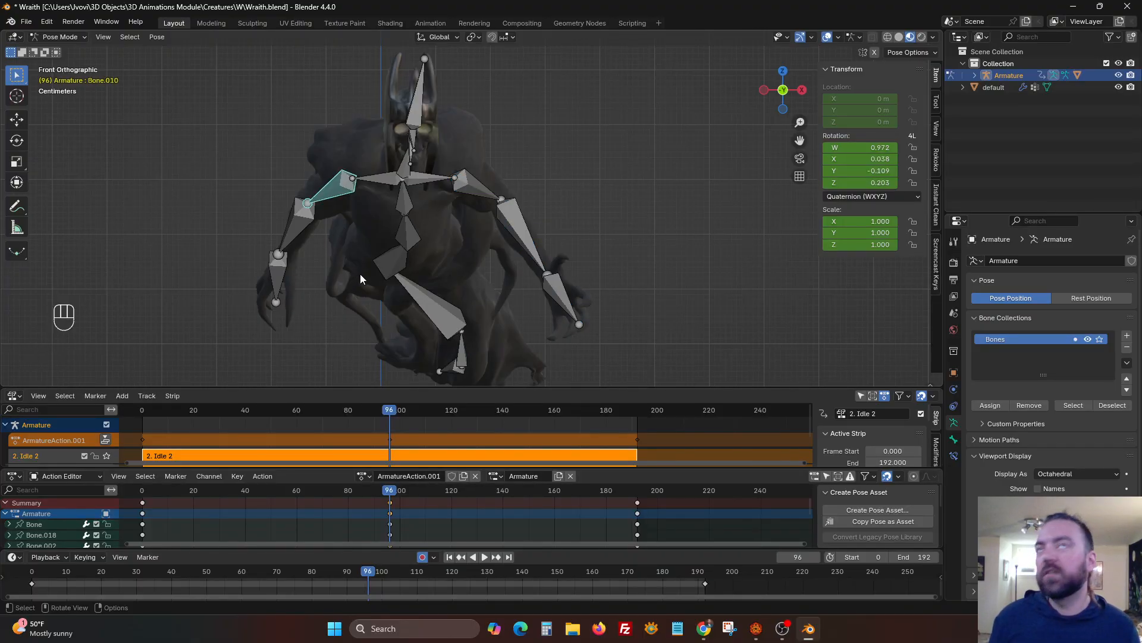
key(r)
key(r)
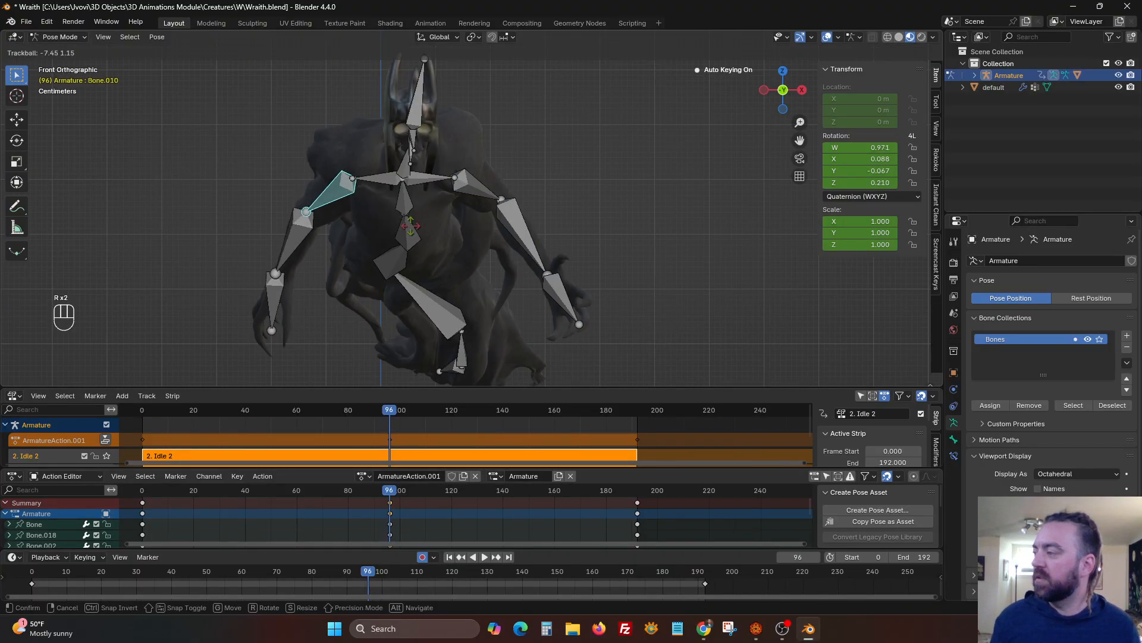
click(411, 229)
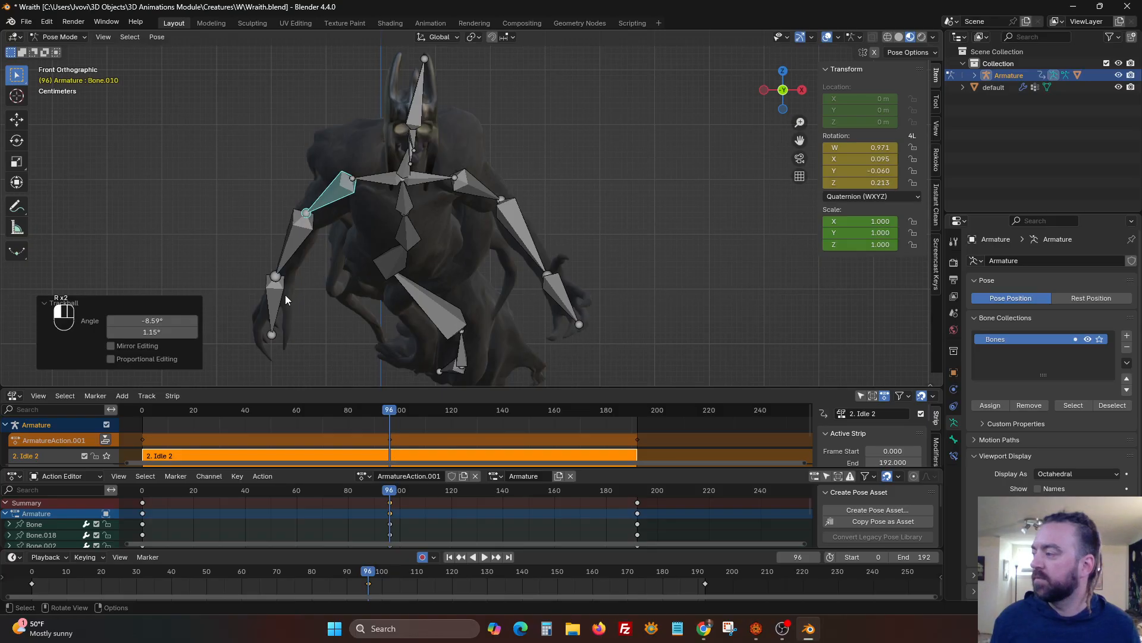
click(284, 295)
middle_drag(408, 249, 539, 260)
click(416, 209)
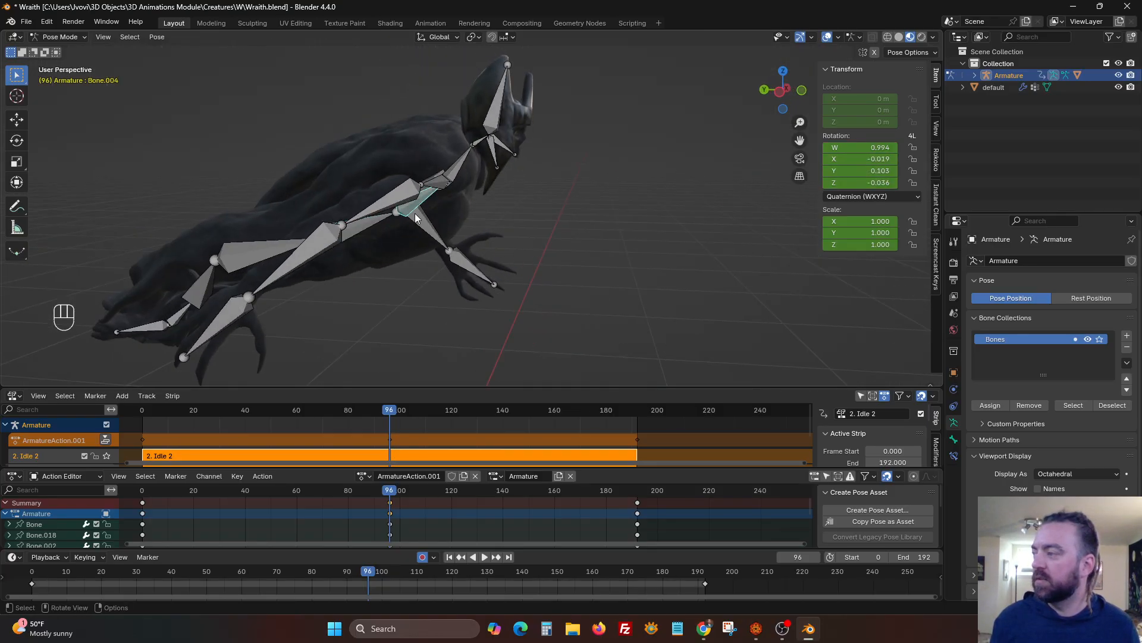
key(r)
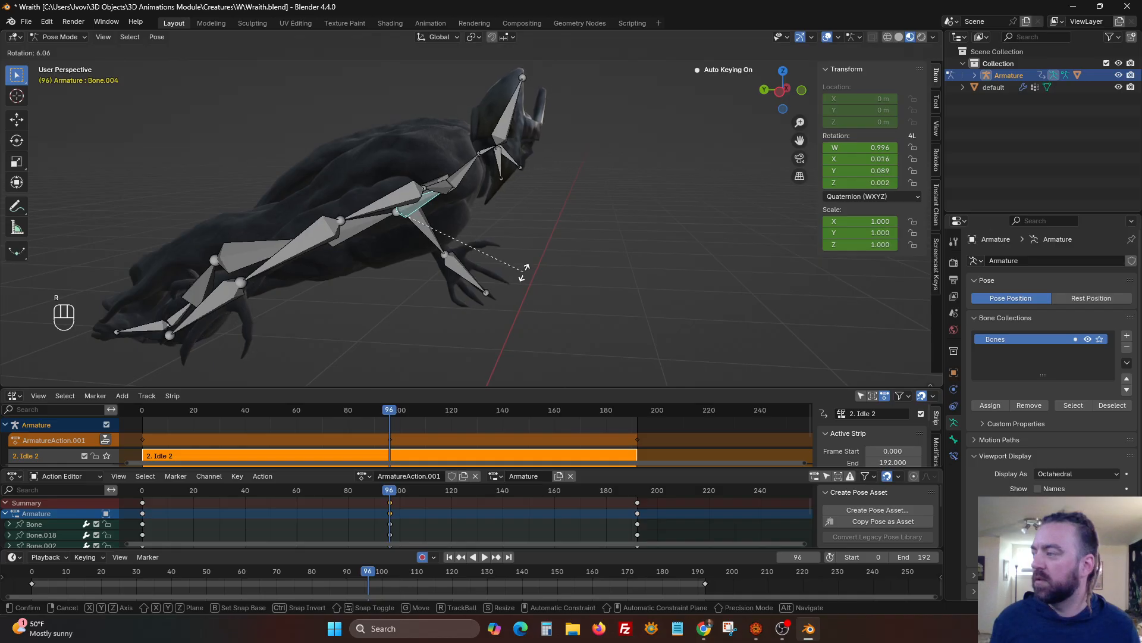
click(525, 277)
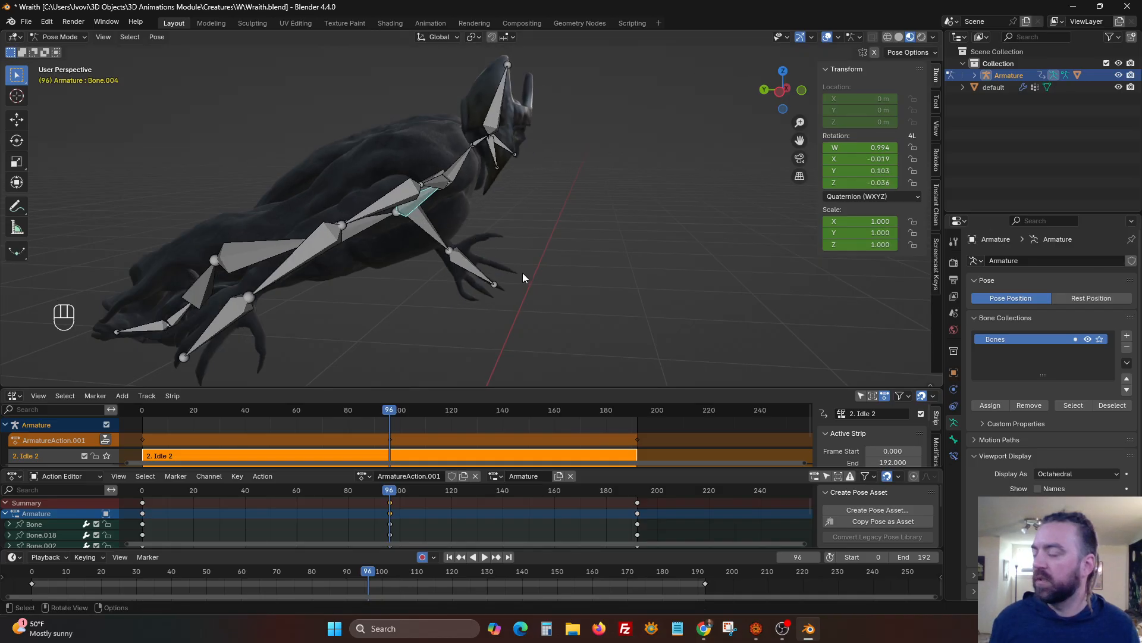
Turn the wraith's neck bone, Bone.014, with trackball rotation by about -6.3° and -24.1° at frame 96.
middle_drag(516, 277, 368, 170)
scroll(445, 180, up, 3)
click(458, 155)
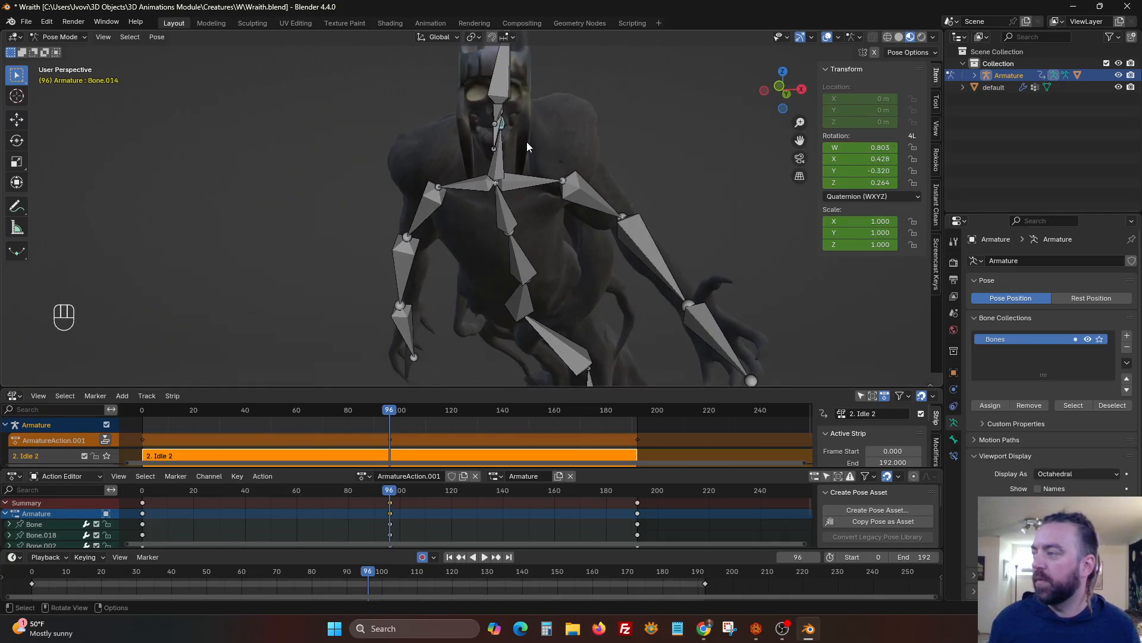
key(r)
key(r)
click(545, 172)
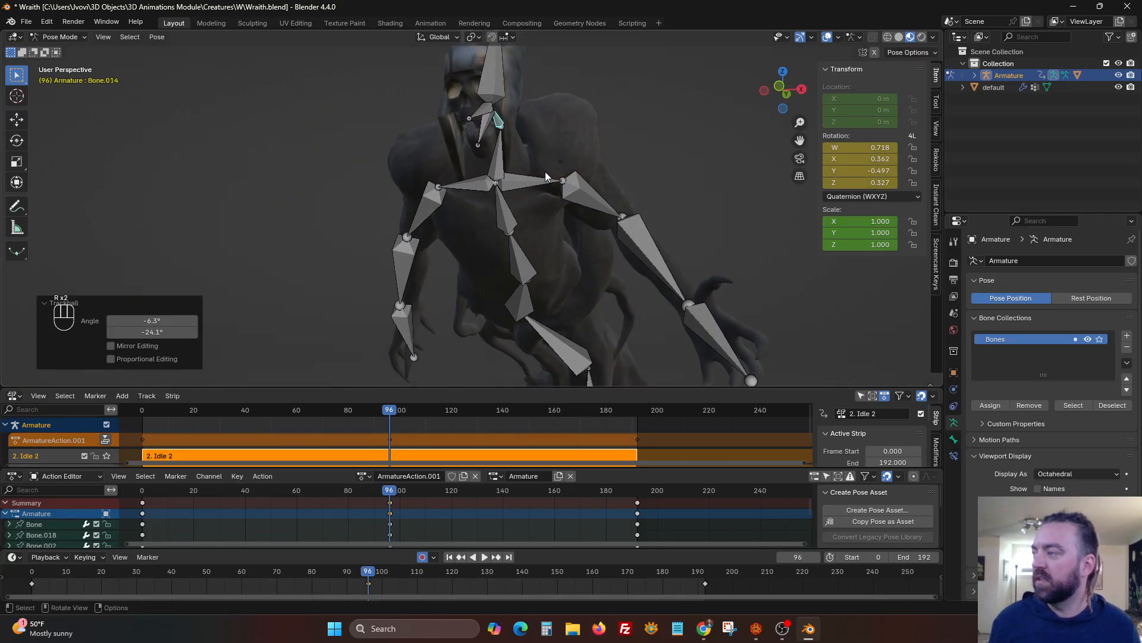
Hide the bones, review the animation from the start in a maximized viewport, and reveal the bones again.
scroll(545, 172, down, 6)
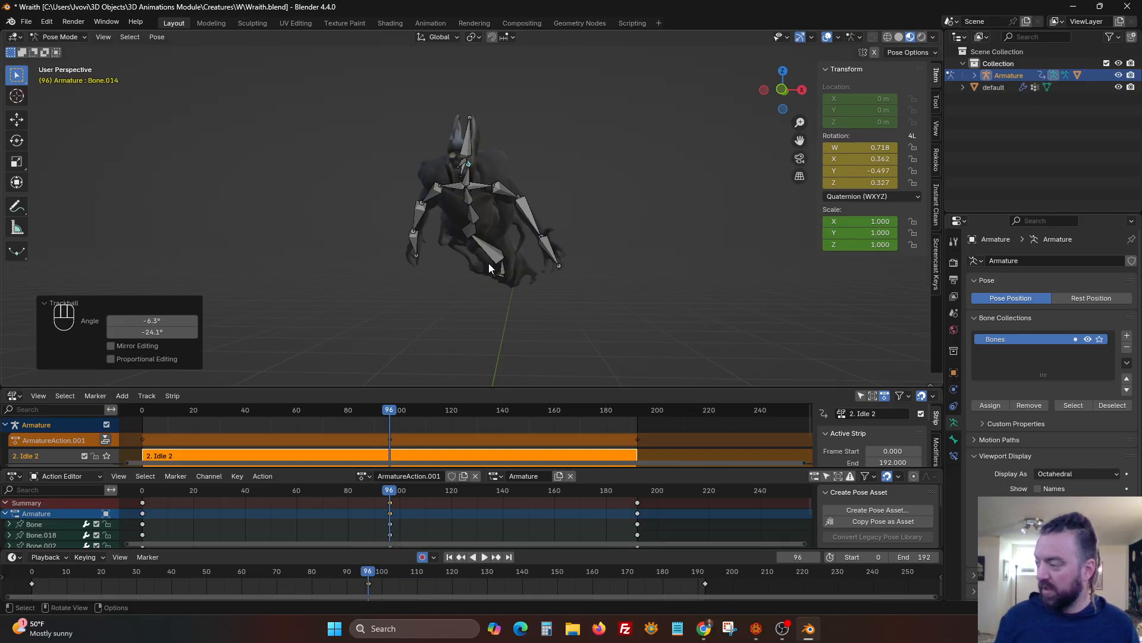
key(a)
key(h)
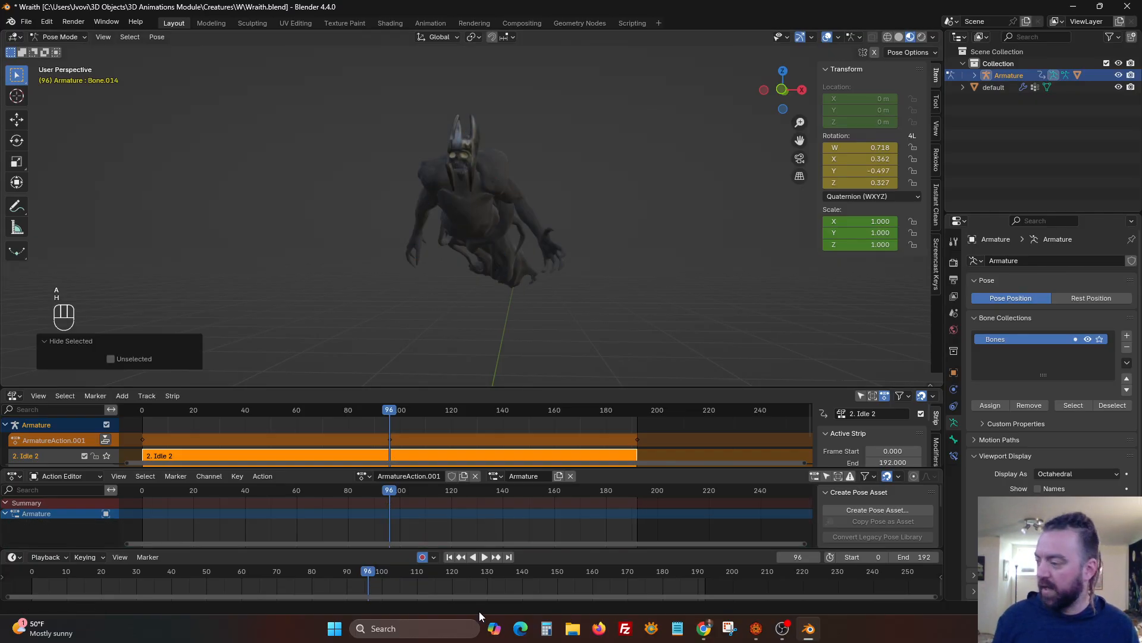
click(449, 556)
click(485, 557)
key(ctrl+space)
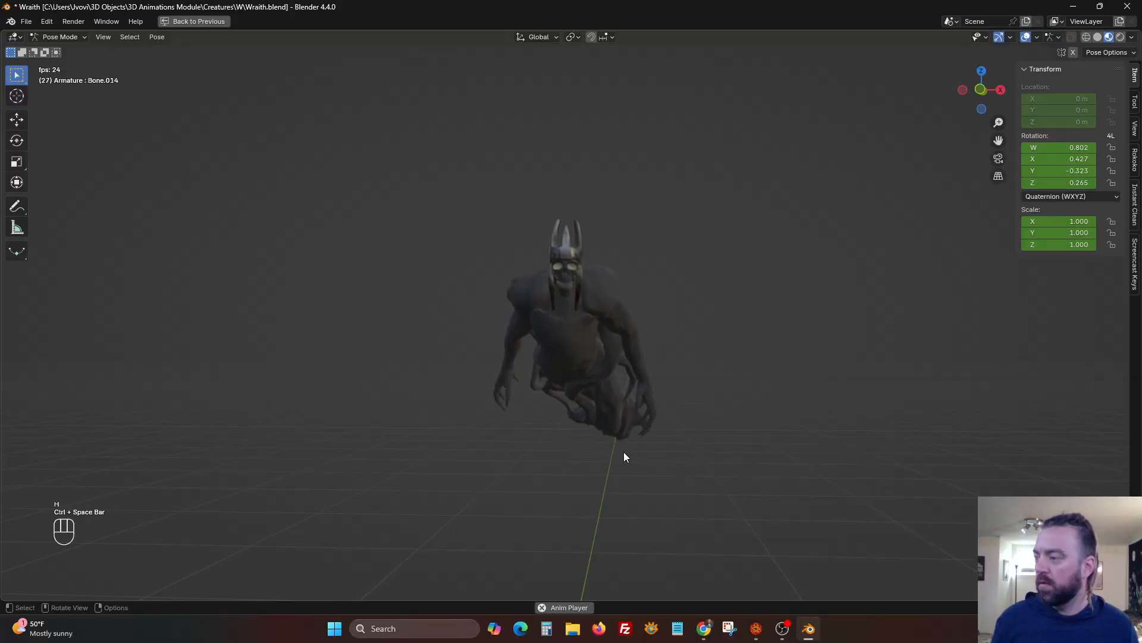
scroll(625, 454, down, 1)
shift+middle_drag(645, 430, 636, 390)
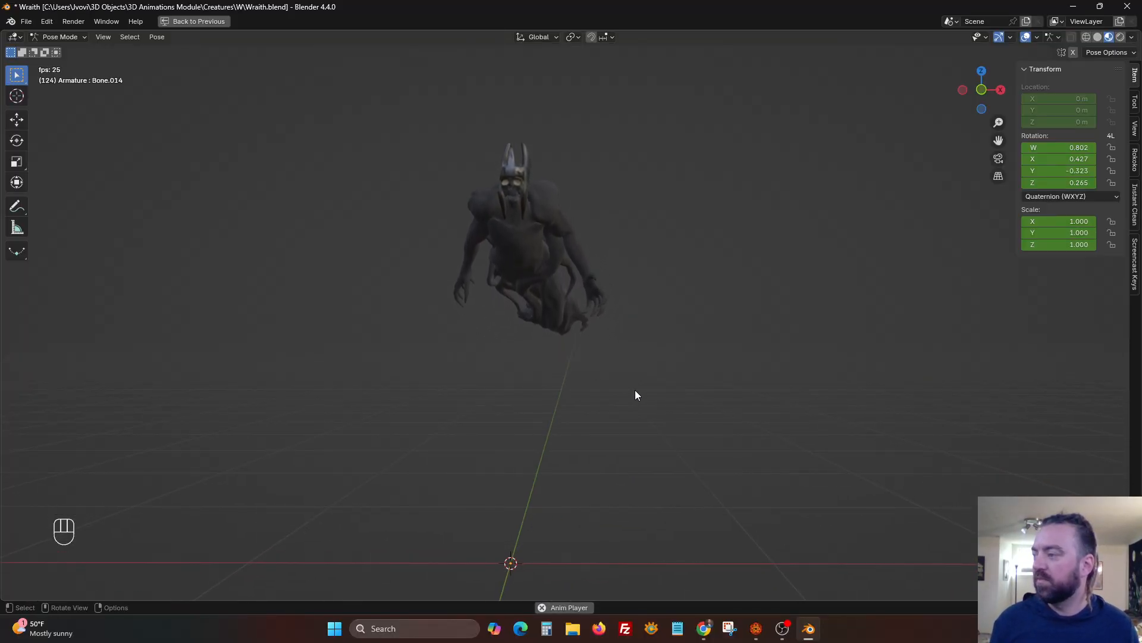
key(alt+h)
key(ctrl+space)
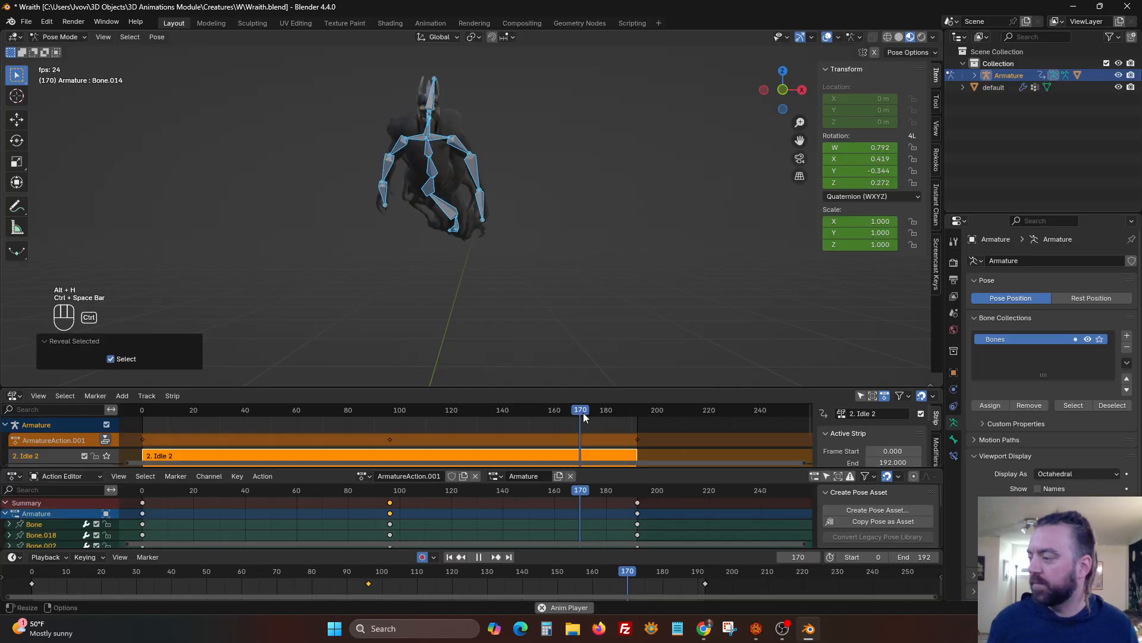
Return to frame 96 and select all bones of the wraith's left arm.
click(390, 493)
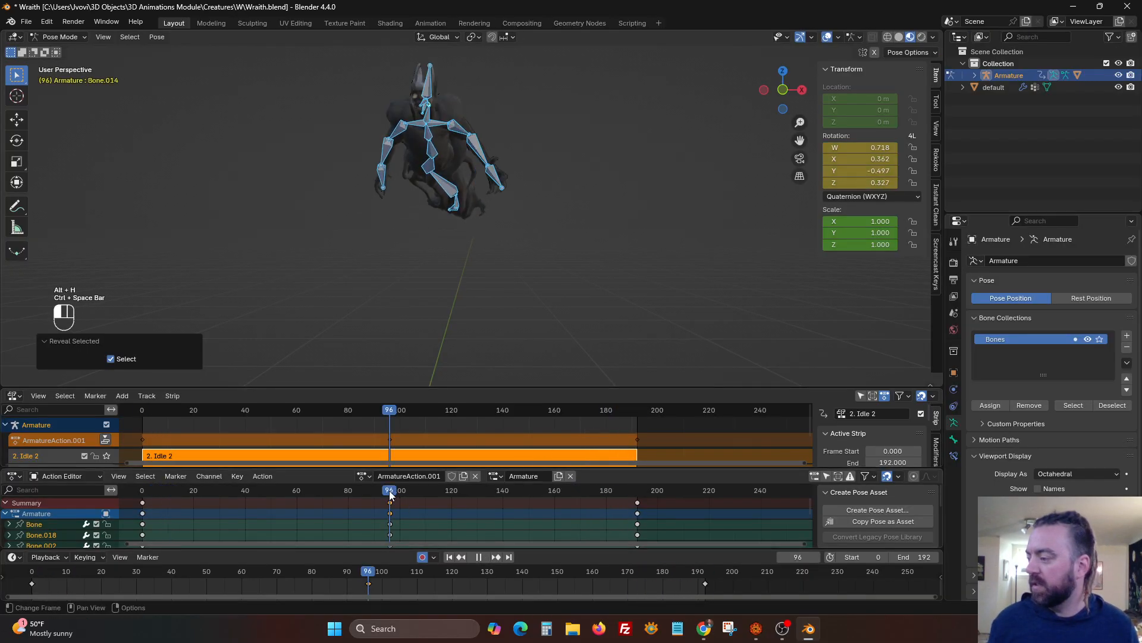
scroll(524, 221, up, 2)
shift+middle_drag(531, 223, 572, 251)
scroll(572, 251, up, 2)
click(690, 298)
drag(689, 297, 573, 105)
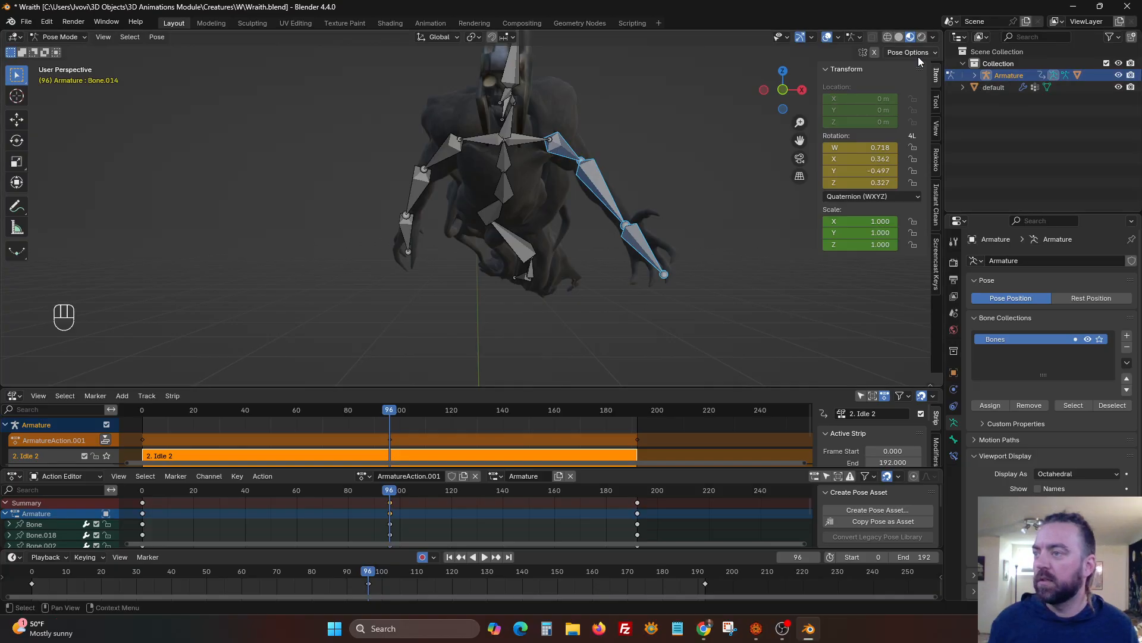
Try rotations on individual bones of the wraith's left arm at frame 96, and undo them.
key(r)
right_click(641, 170)
click(563, 146)
key(r)
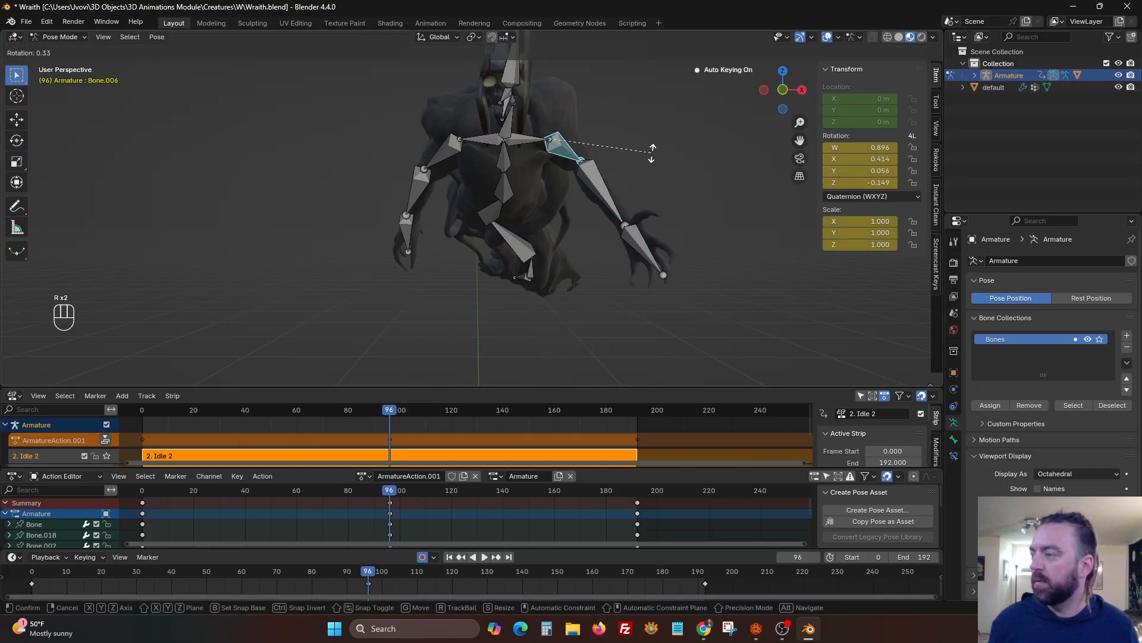
click(651, 157)
key(r)
right_click(634, 184)
click(625, 187)
key(r)
click(662, 199)
key(ctrl+z)
key(ctrl+z)
key(ctrl+z)
key(ctrl+z)
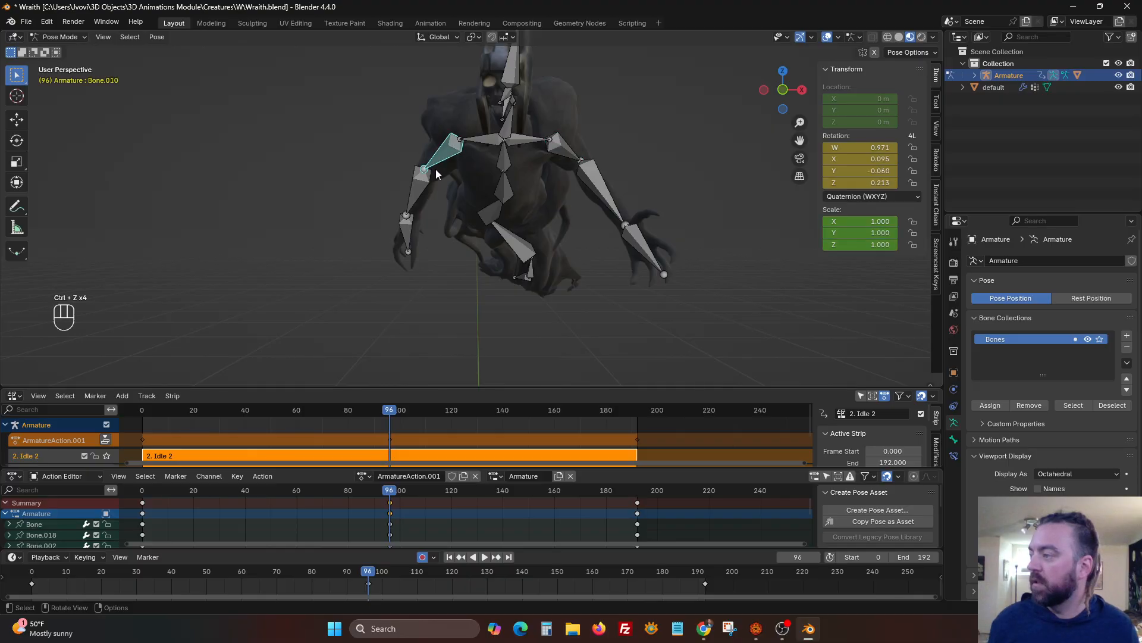
Repose the first bone of the wraith's right arm, Bone.010, with trackball rotations and a 14.9° turn around the view axis.
key(r)
key(r)
key(r)
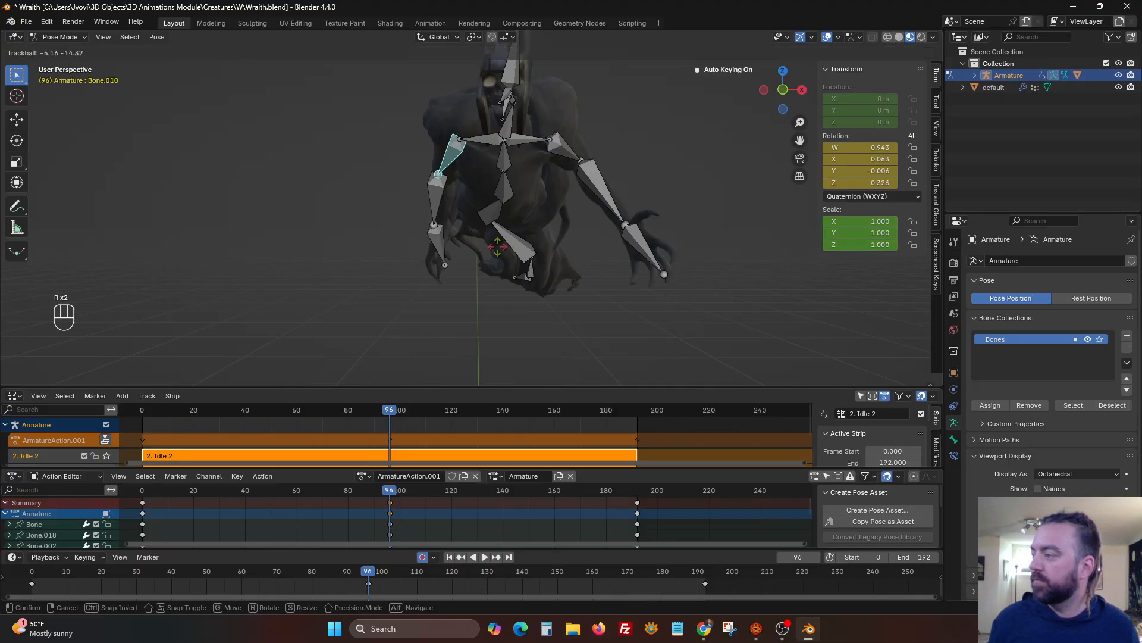
key(r)
click(552, 232)
key(r)
key(r)
click(528, 218)
key(r)
click(506, 215)
key(r)
key(r)
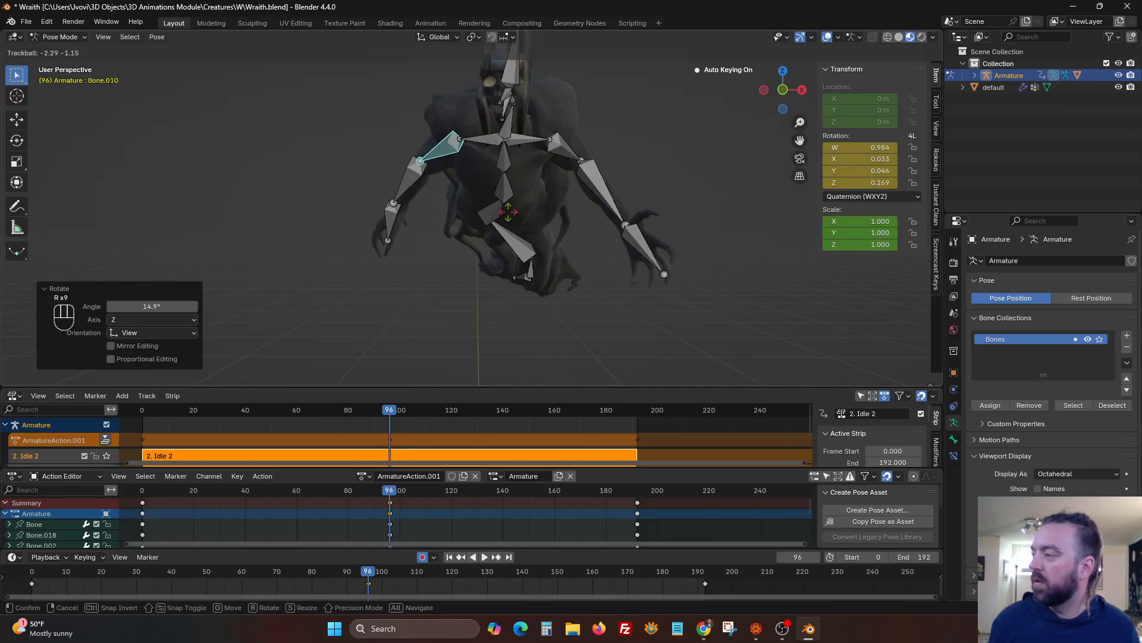
click(504, 183)
Spread the wraith's right arm outward at frame 96, rotating Bone.011 around the view axis and refining the arm with trackball rotations.
click(417, 215)
key(r)
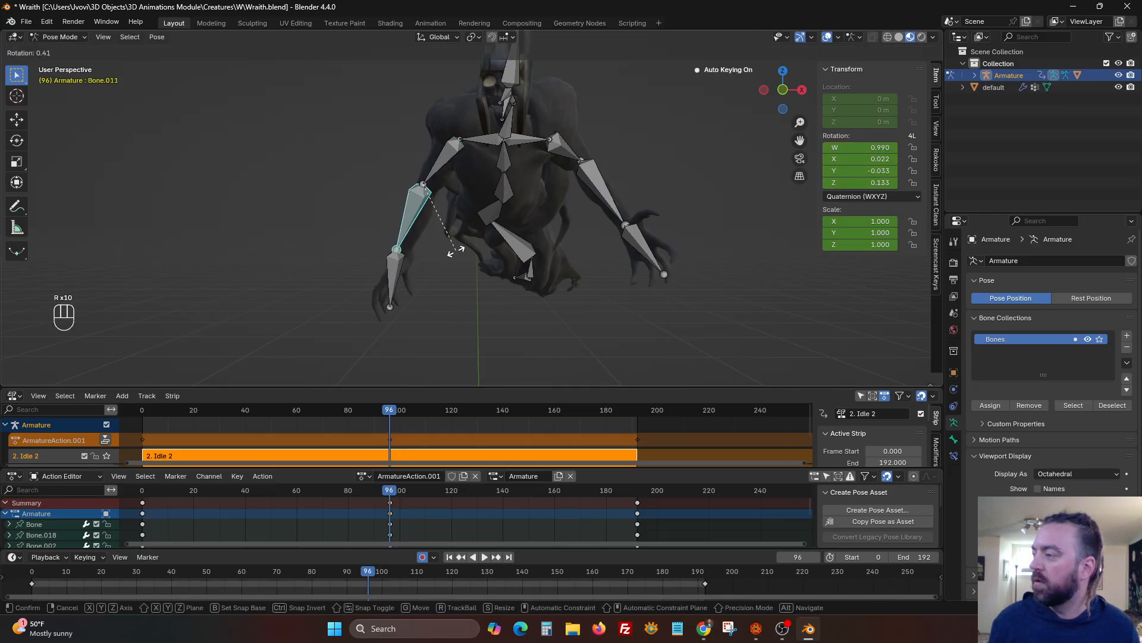
key(r)
click(442, 228)
key(r)
click(461, 260)
middle_drag(484, 258, 394, 141)
click(395, 141)
middle_drag(427, 180, 549, 230)
key(r)
key(r)
click(568, 251)
Repose the left upper arm bone, Bone.006, with a -20.3° view-axis turn, a 5.73°/-25.8° trackball rotation and an about 11° view-axis turn.
click(516, 194)
key(r)
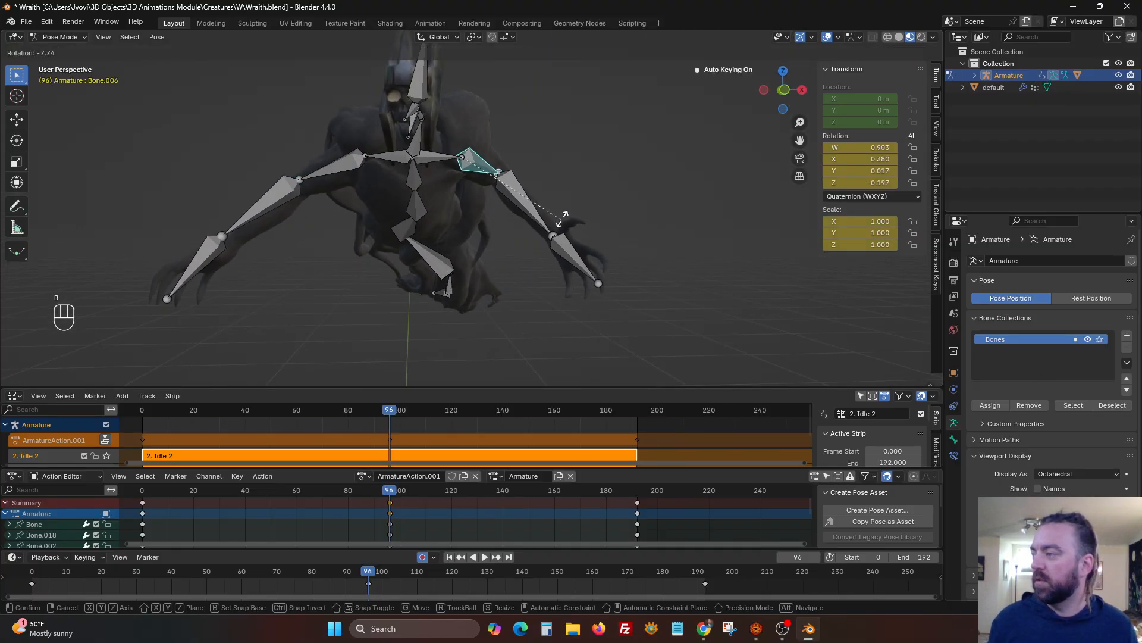
click(595, 170)
key(r)
key(r)
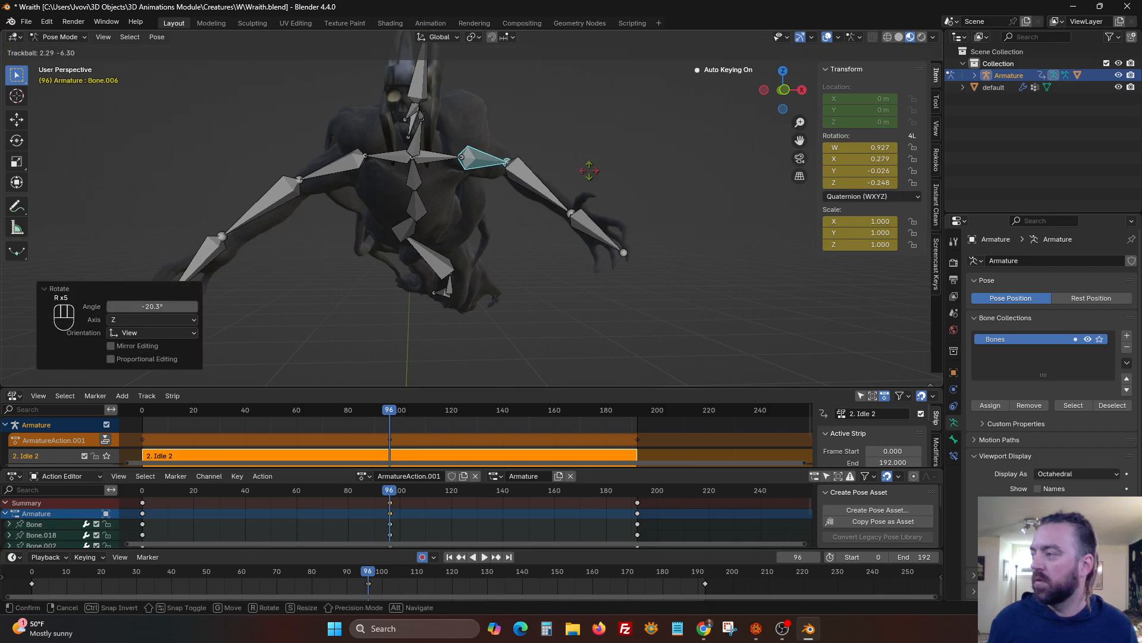
click(569, 173)
middle_drag(569, 175, 562, 200)
key(r)
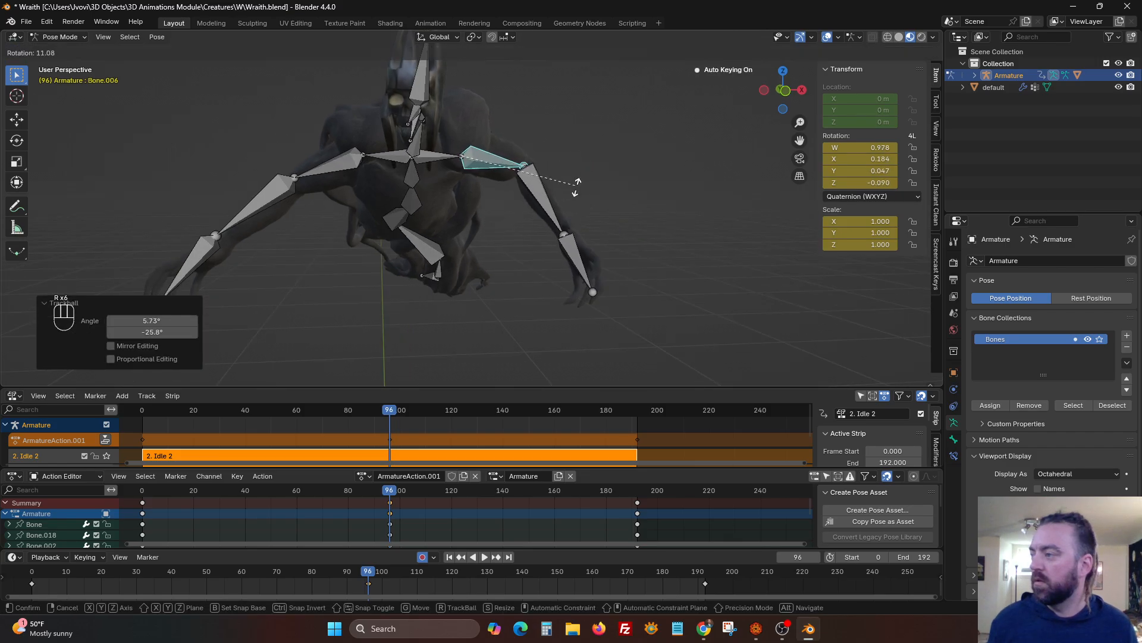
click(573, 185)
key(r)
right_click(563, 211)
Rotate the next bone of the wraith's left arm, Bone.007, by about -13° around the view axis.
click(554, 205)
key(r)
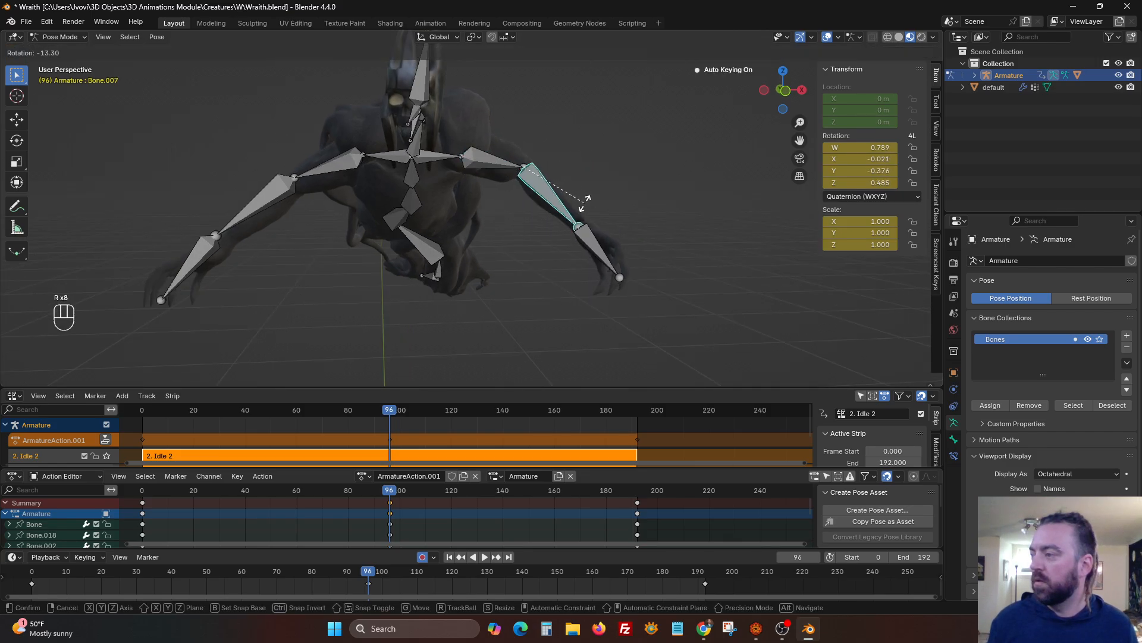
click(580, 202)
scroll(518, 234, down, 3)
middle_drag(510, 238, 501, 216)
Swing the right arm bone Bone.011 with a trackball rotation of about -27.5° and 1.15°.
click(359, 201)
key(r)
key(r)
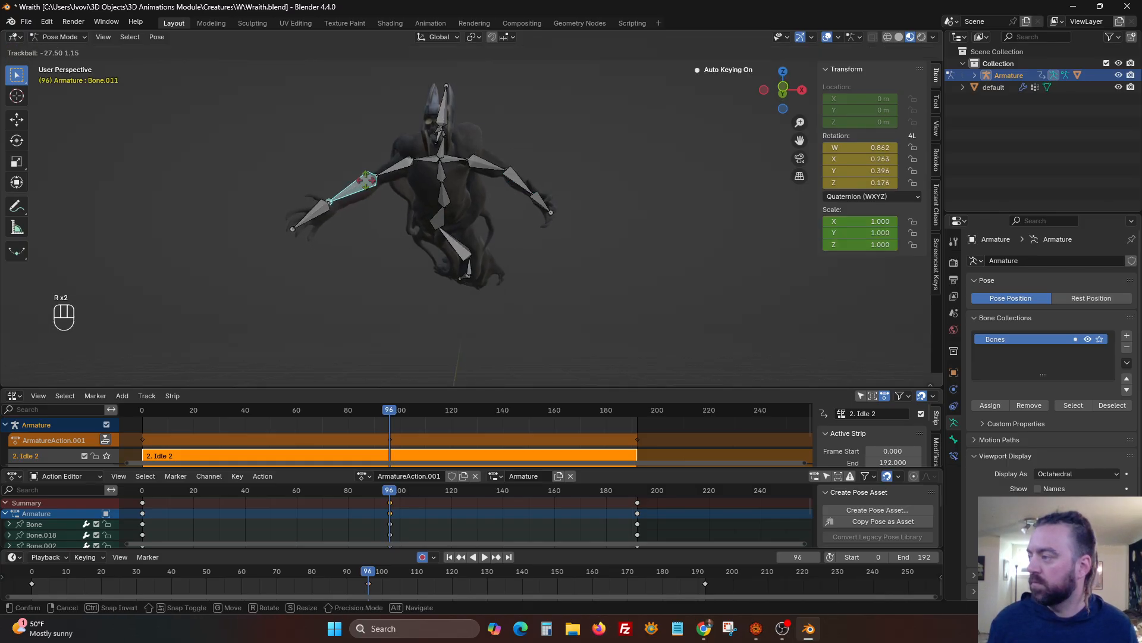
click(406, 184)
Hide all bones, play the animation from frame 0 in a maximized viewport with a close look at the head, and reveal the bones.
middle_drag(406, 184, 433, 212)
key(a)
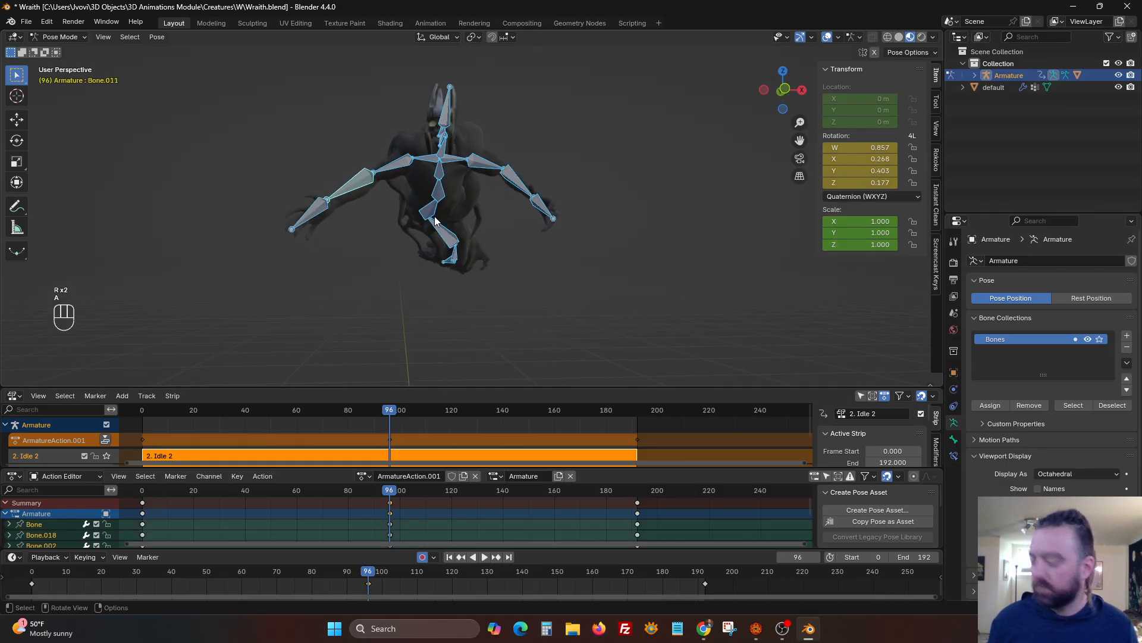
key(h)
click(451, 556)
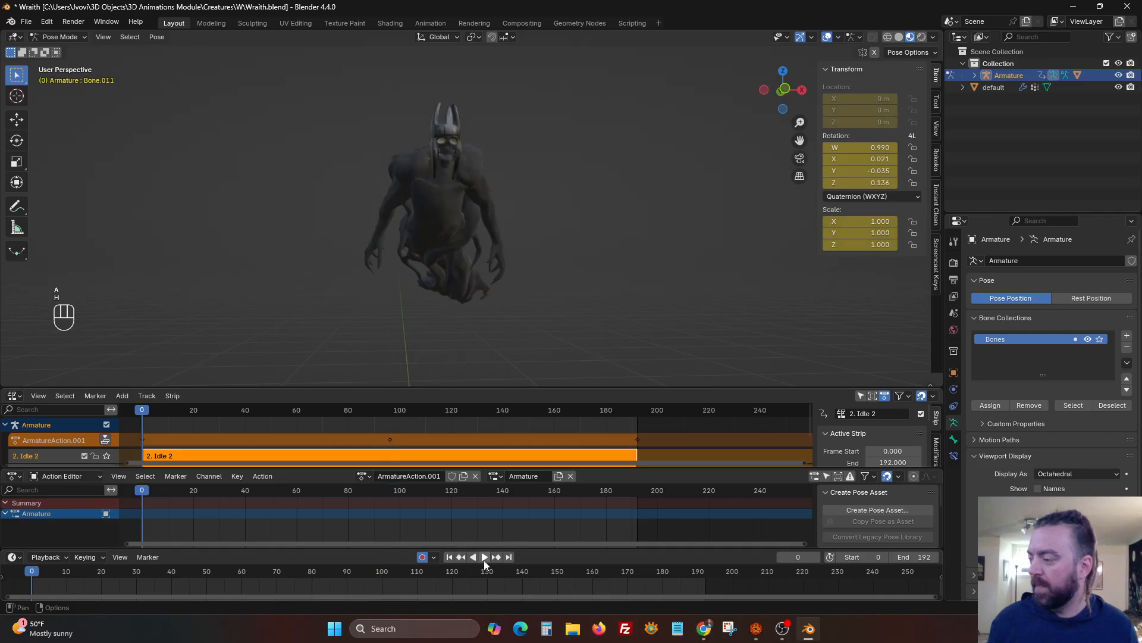
click(484, 557)
key(ctrl+space)
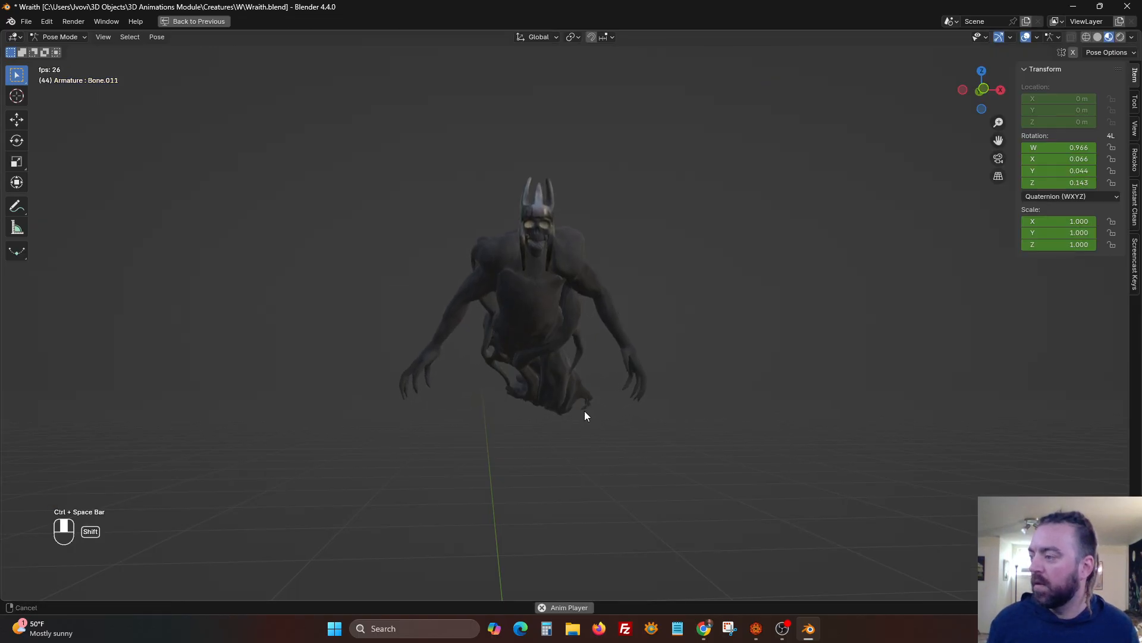
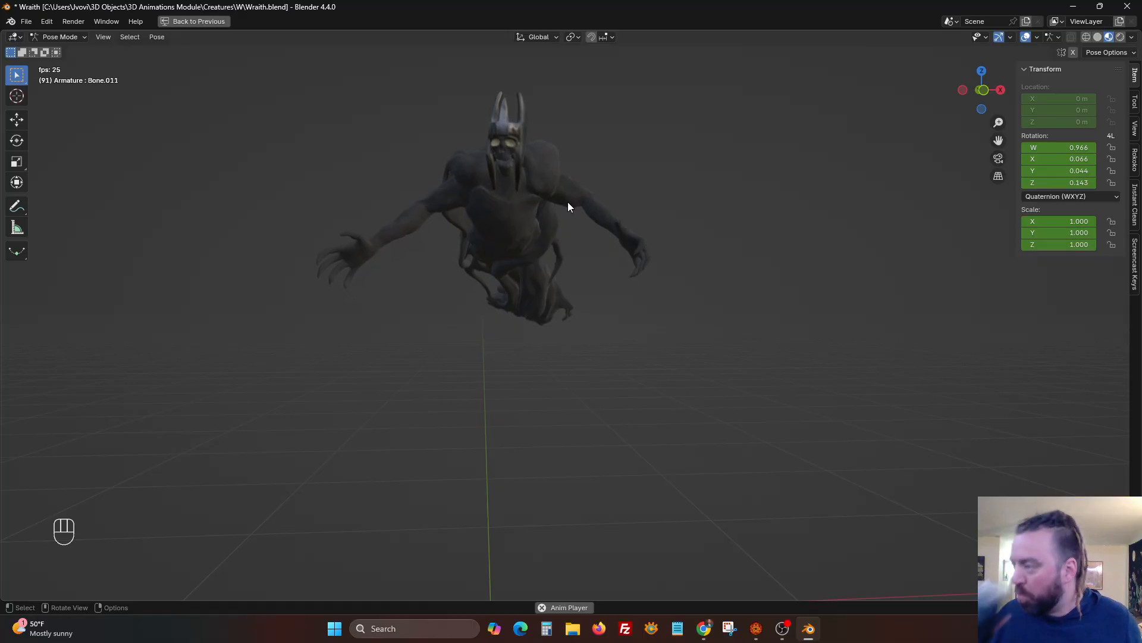
scroll(545, 136, up, 4)
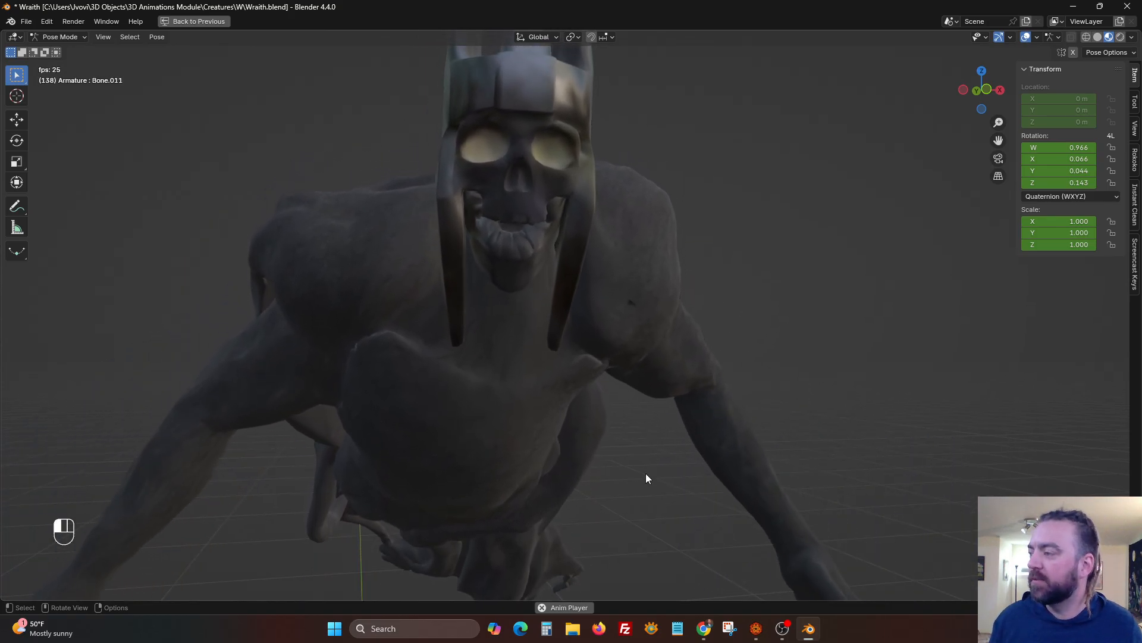
key(ctrl+space)
click(479, 557)
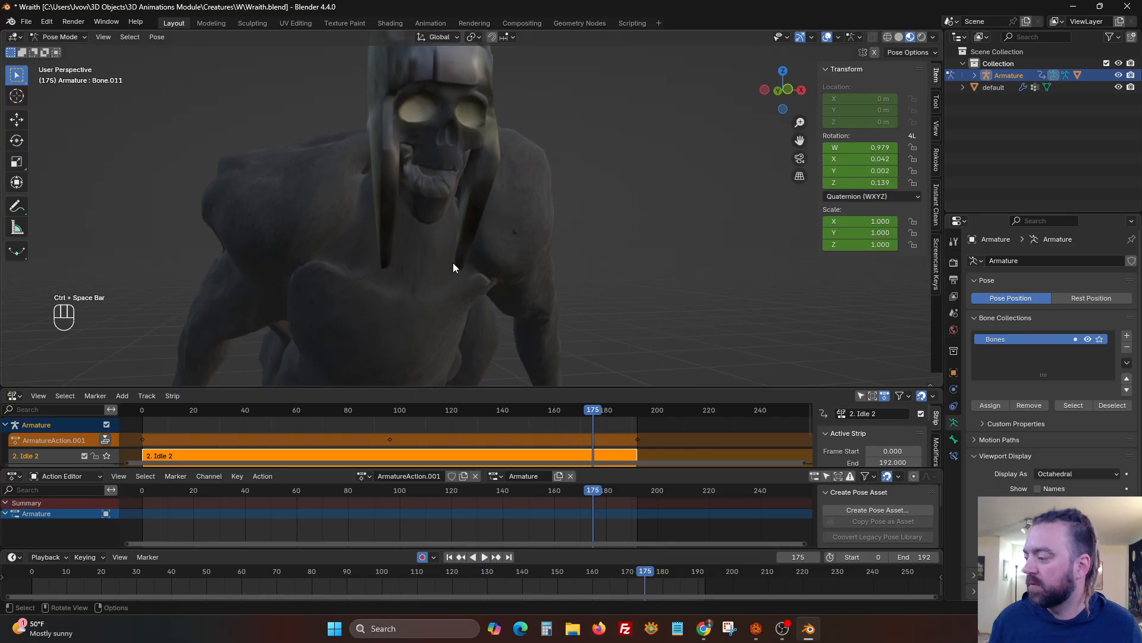
key(alt+h)
Return to frame 96 and rotate the jaw bone, Bone.016, around the X axis.
drag(388, 491, 391, 491)
shift+middle_drag(444, 138, 467, 200)
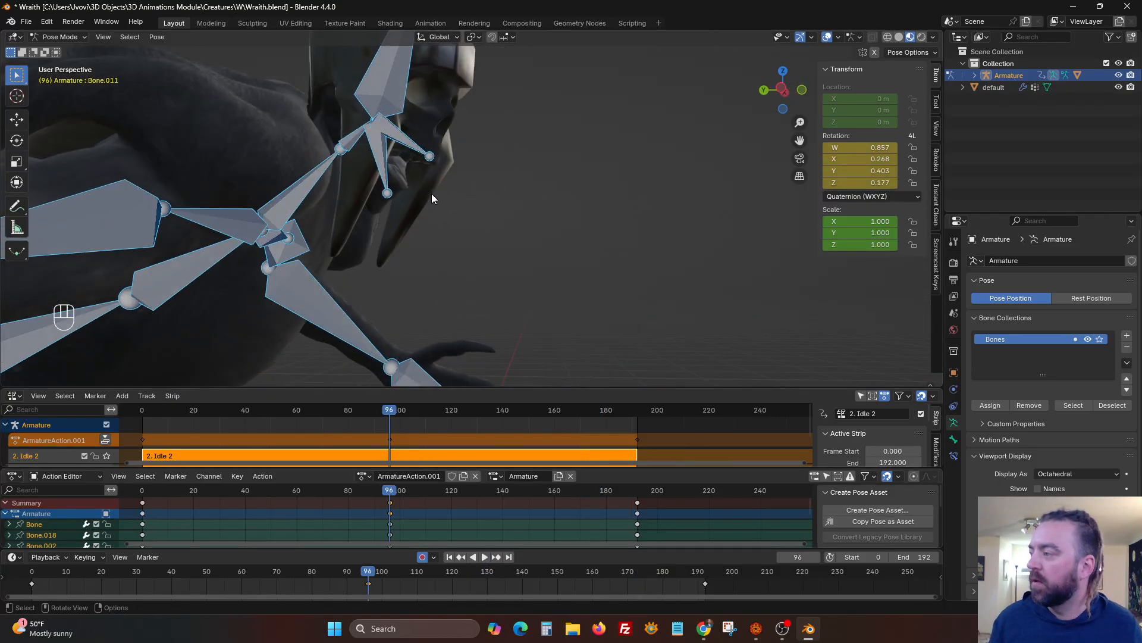
scroll(429, 192, up, 2)
click(347, 181)
key(r)
key(x)
click(456, 118)
click(356, 176)
key(r)
key(x)
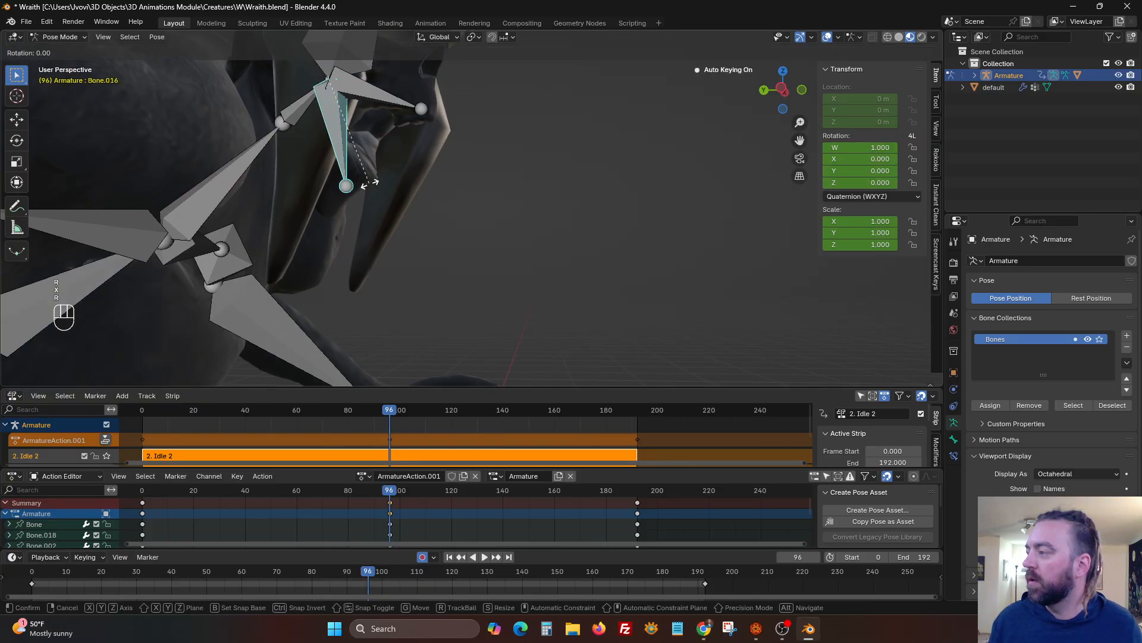
click(358, 199)
In the top view, rotate the spine bone Bone.002 by -3.9° and shift all bones about -0.034 m along X.
middle_drag(359, 198, 439, 249)
middle_drag(459, 188, 501, 204)
click(433, 206)
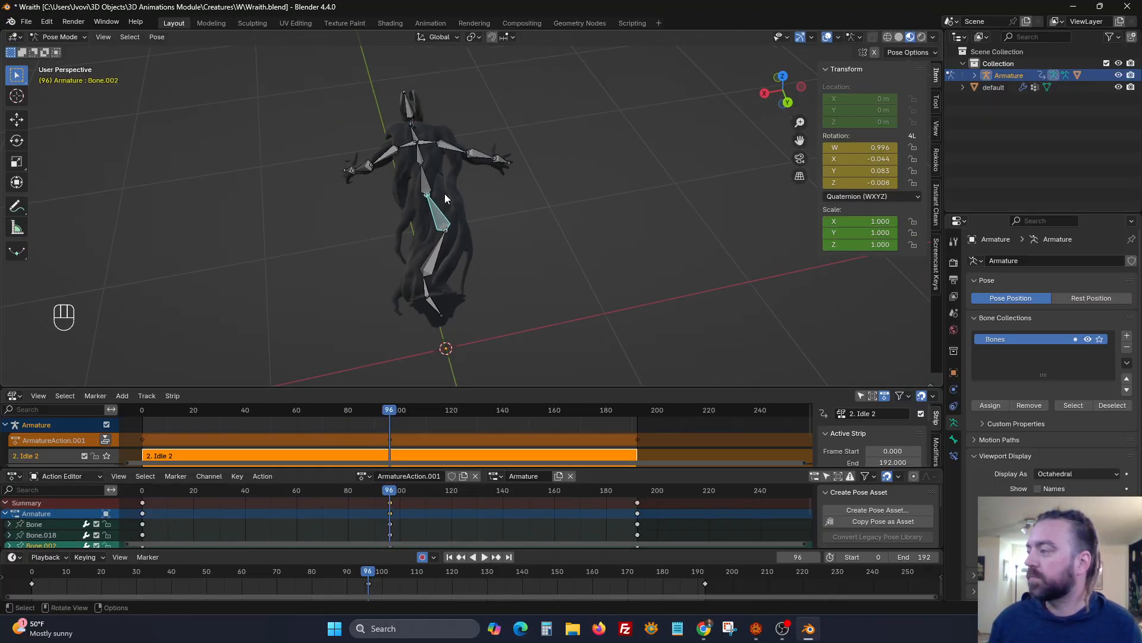
click(784, 79)
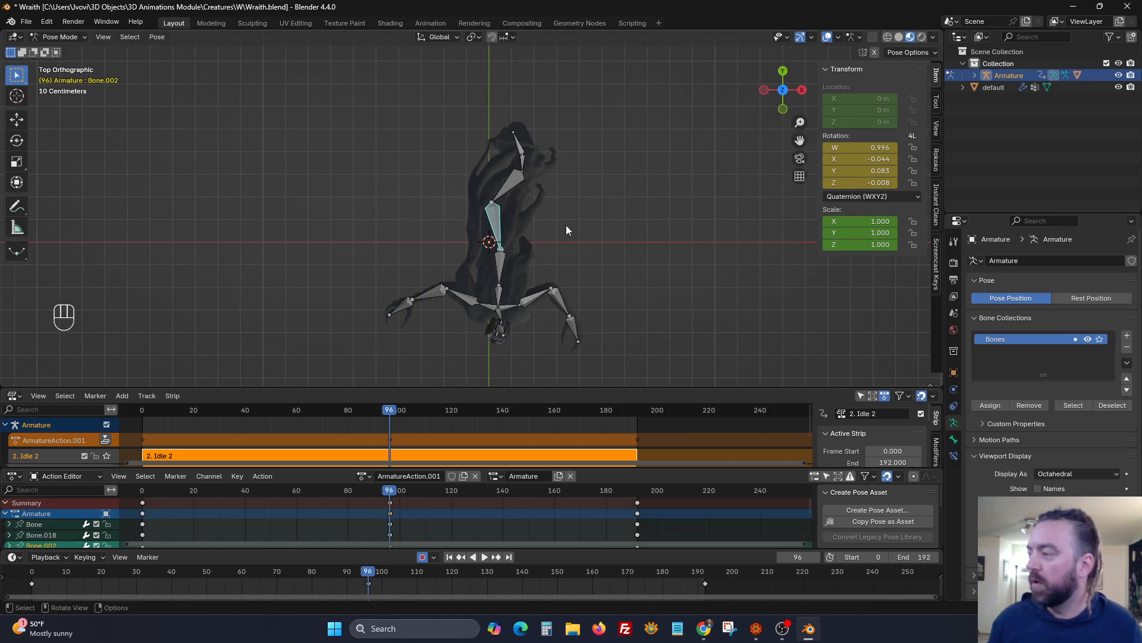
key(r)
click(587, 209)
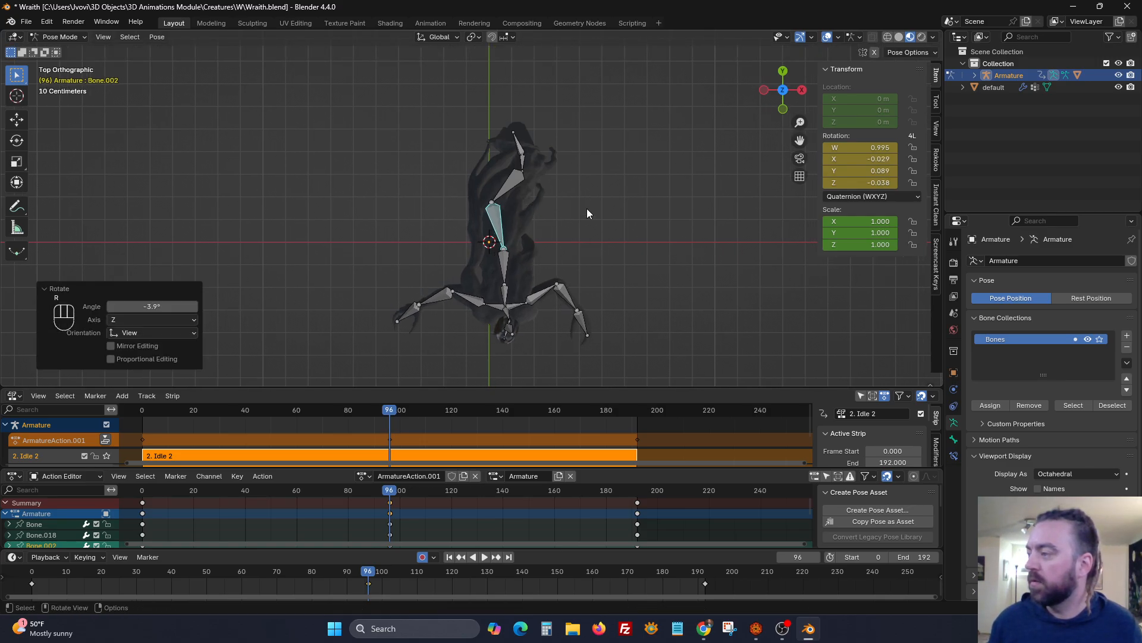
key(r)
right_click(587, 208)
key(a)
key(g)
key(x)
click(579, 208)
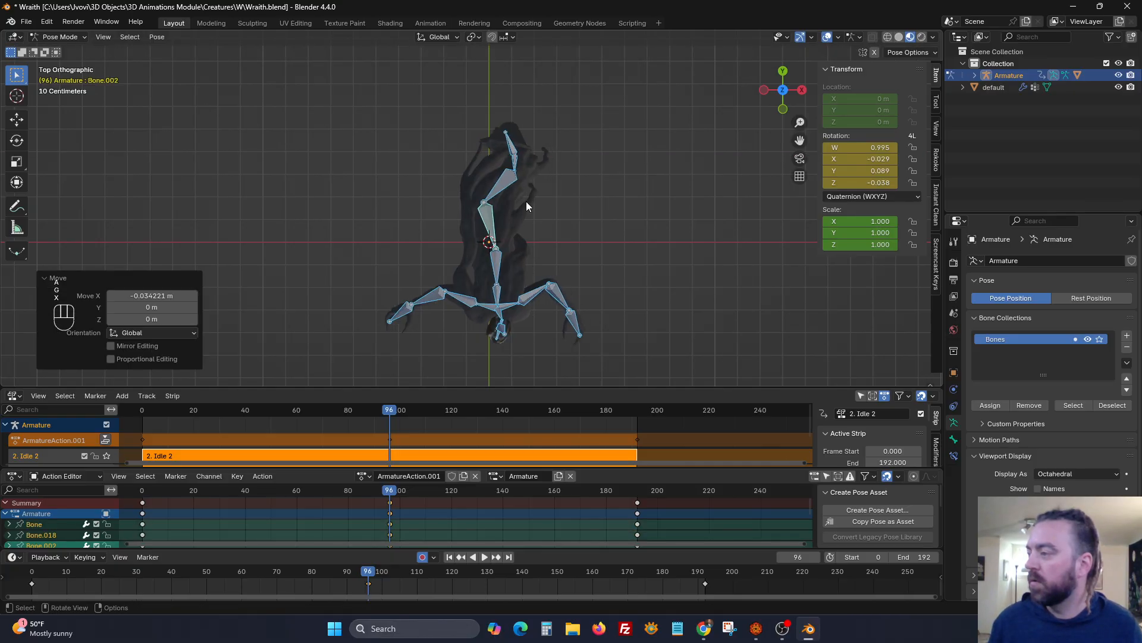
Rotate the lower body bone Bone.001 by 6.89° around global Z and shift all bones about -0.055 m along X.
click(505, 181)
key(r)
key(x)
key(z)
click(587, 183)
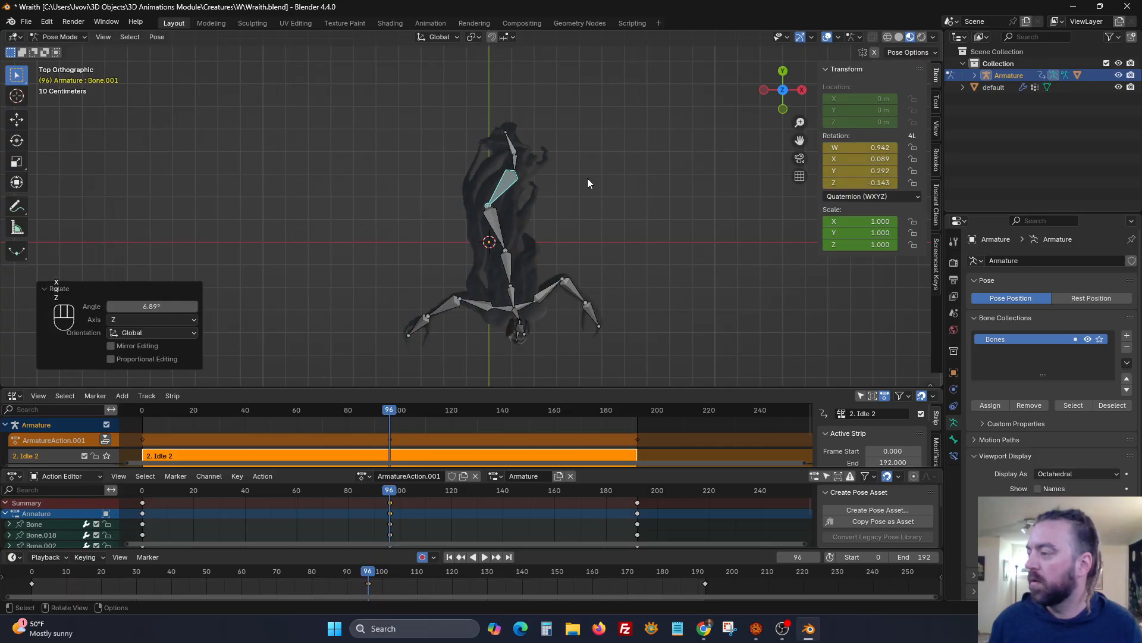
key(a)
key(g)
key(x)
click(574, 186)
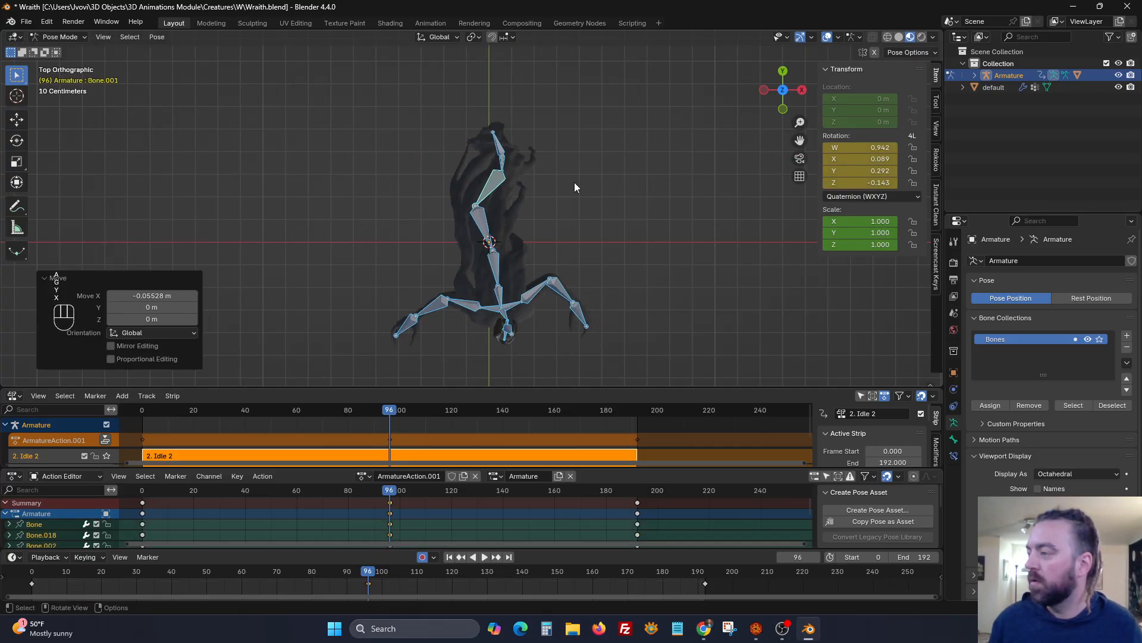
Hide the bones, play the animation from frame 0 and examine the body's sway from the front view, and reveal the bones.
middle_drag(537, 212, 515, 202)
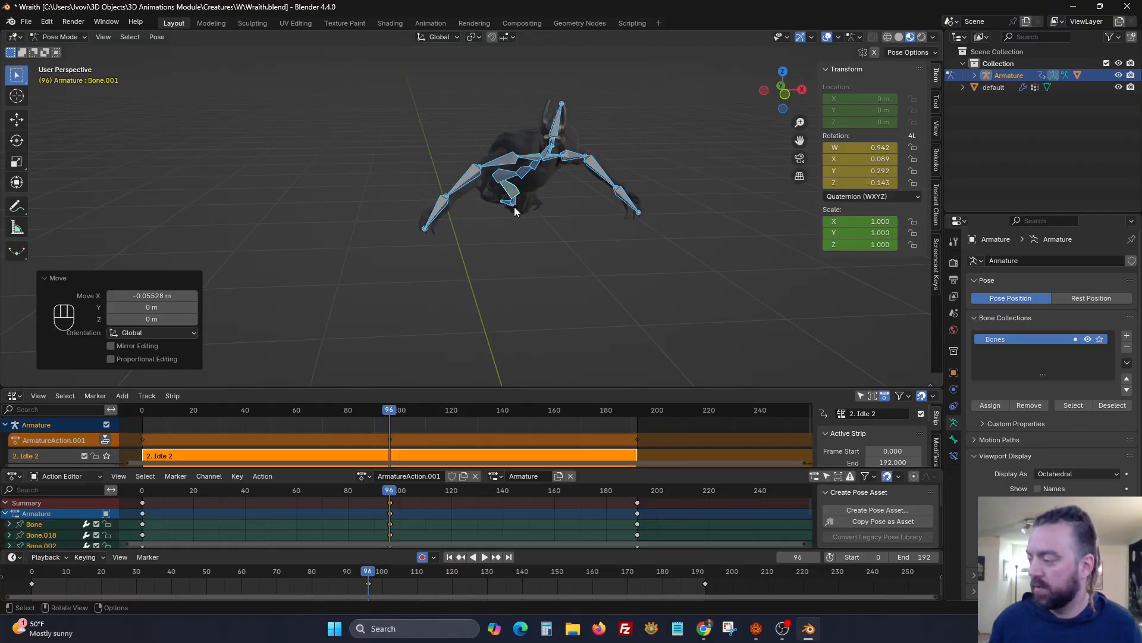
key(h)
click(461, 557)
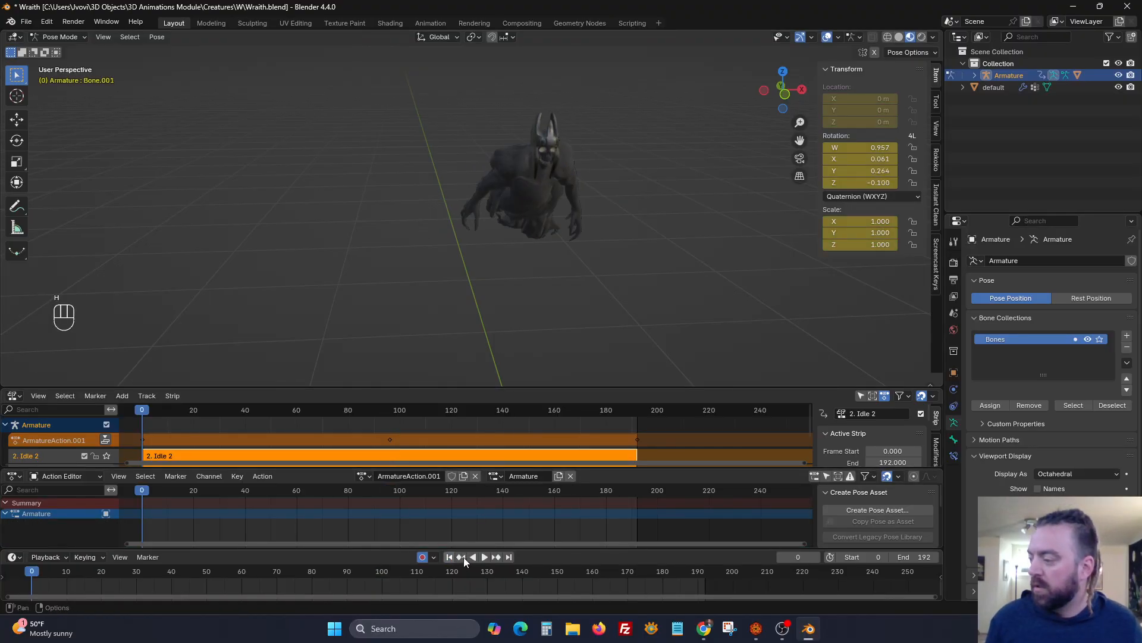
click(486, 557)
middle_drag(583, 285, 546, 209)
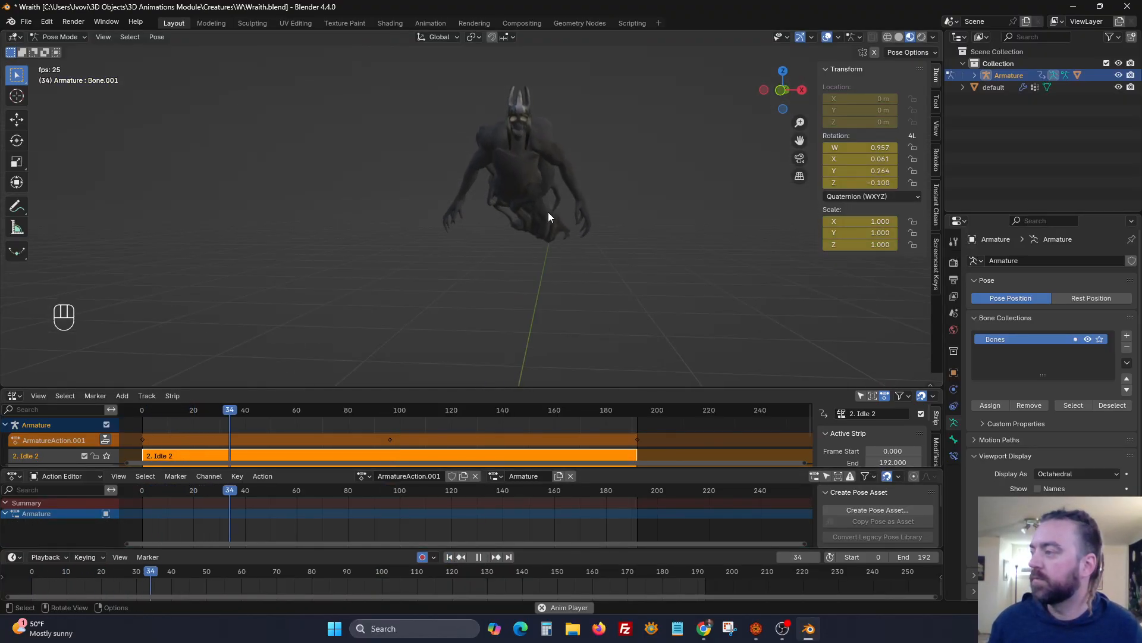
click(782, 90)
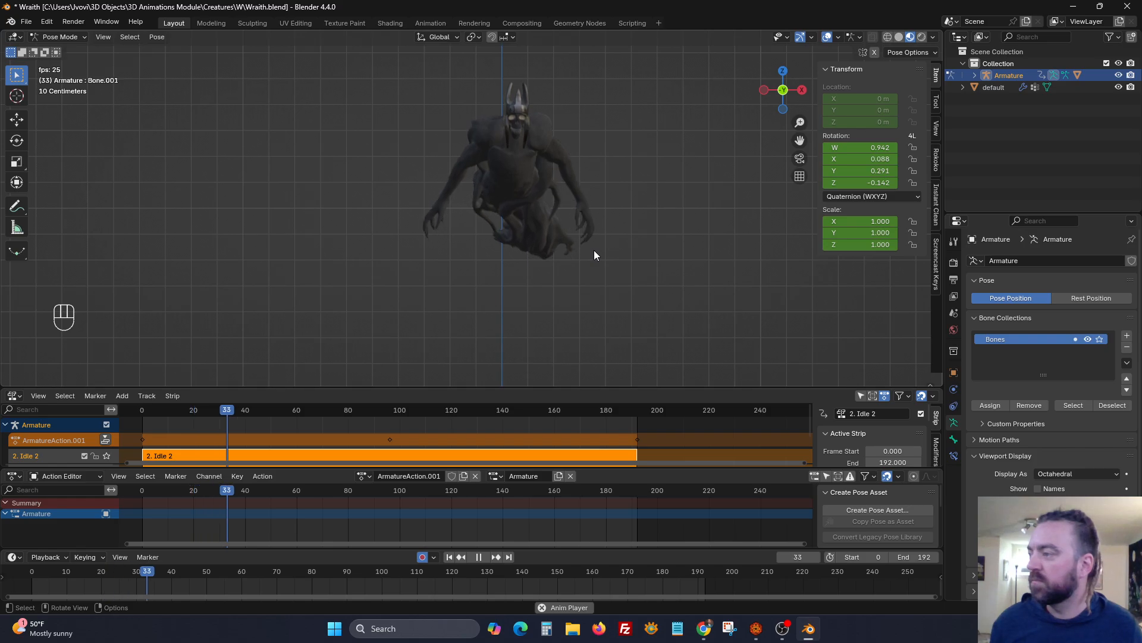
click(478, 556)
key(alt+h)
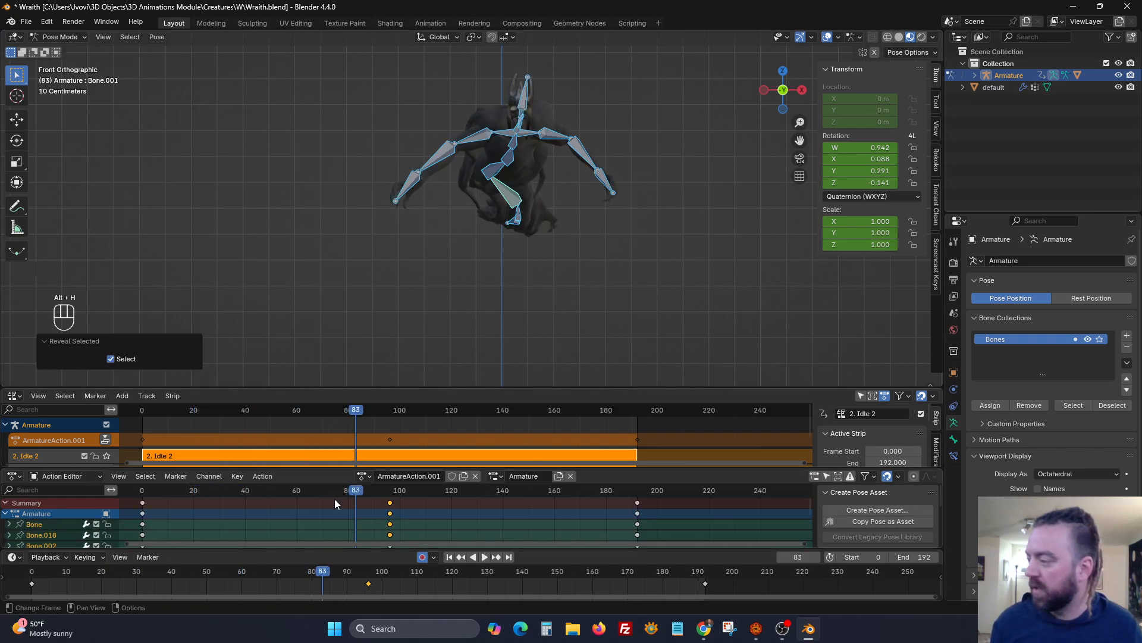
At frame 96, rotate the root bone, Bone, 8.8° around global X and raise all bones about 0.064 m along Z.
click(390, 490)
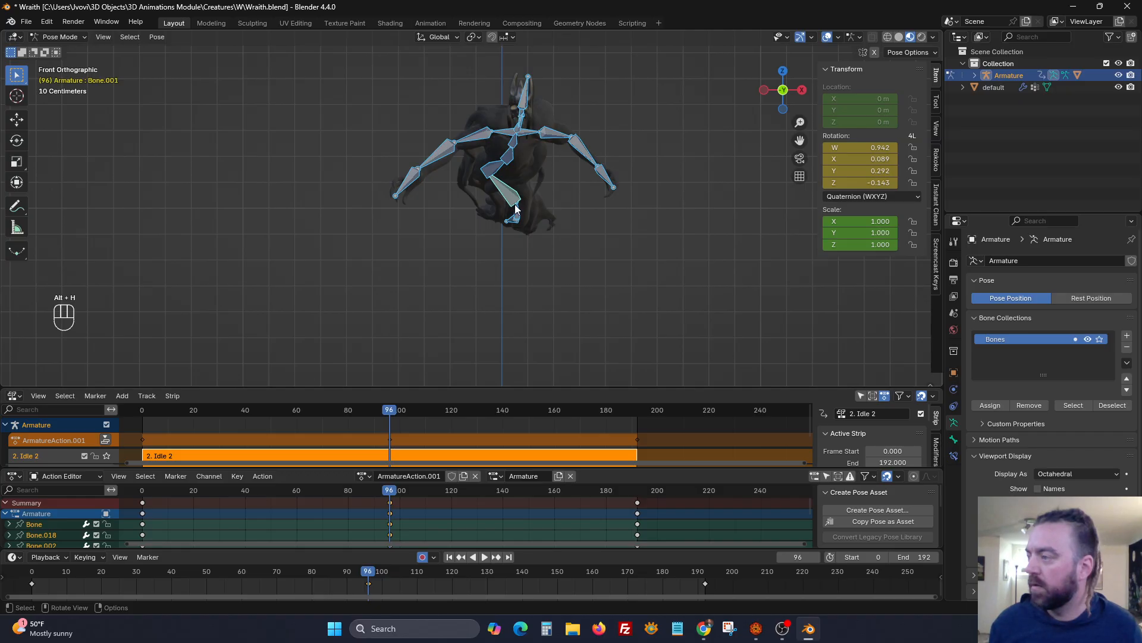
click(517, 219)
key(r)
key(x)
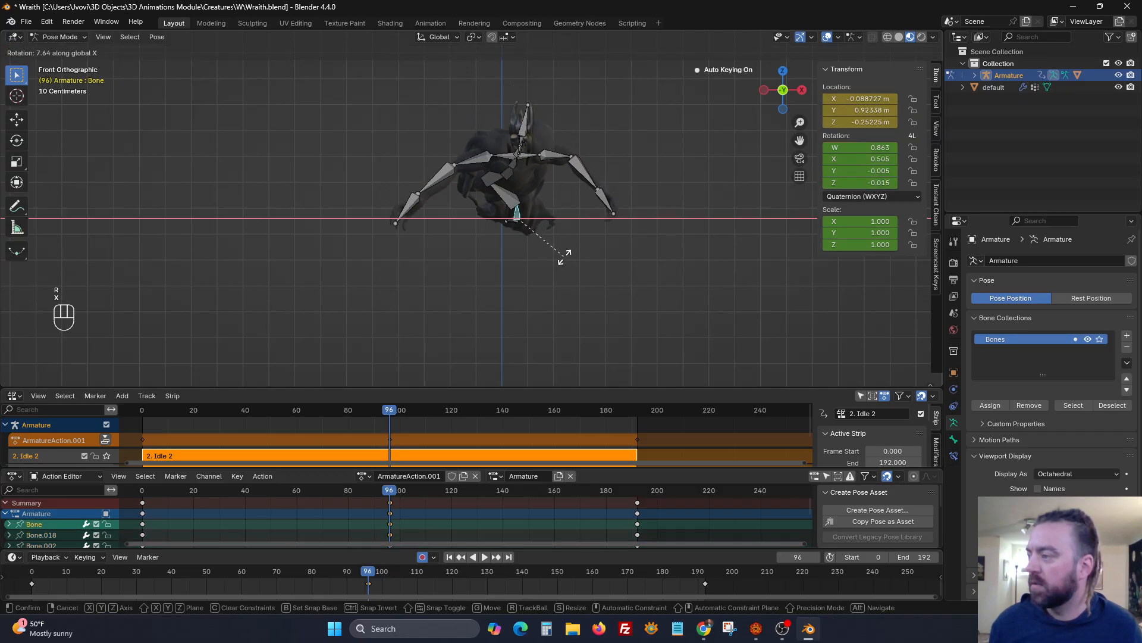
click(563, 261)
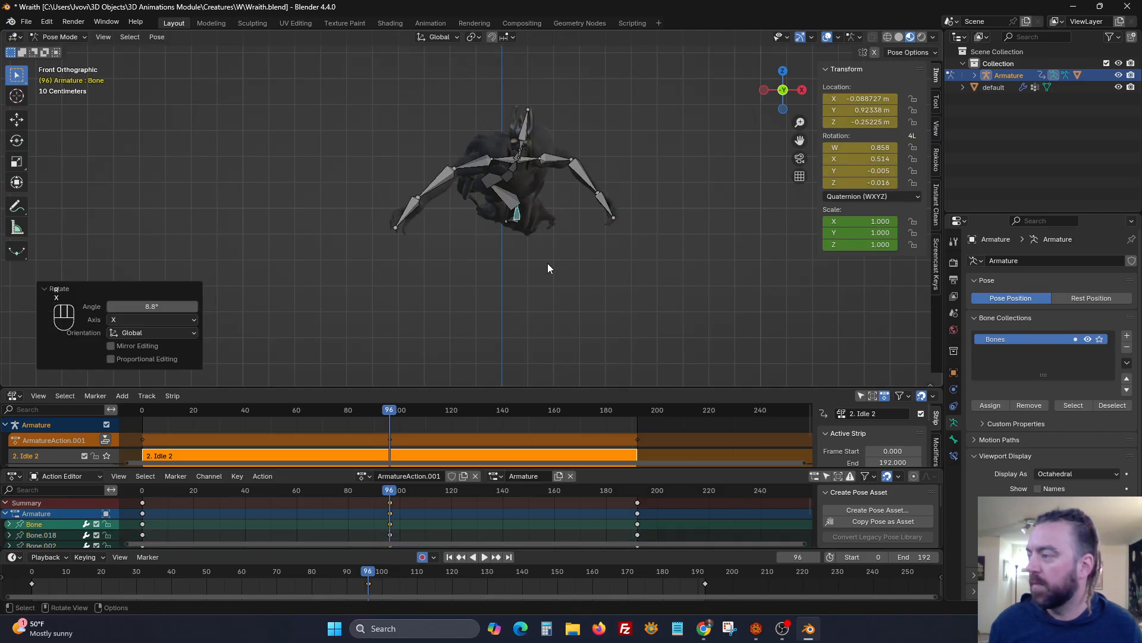
key(a)
key(g)
key(z)
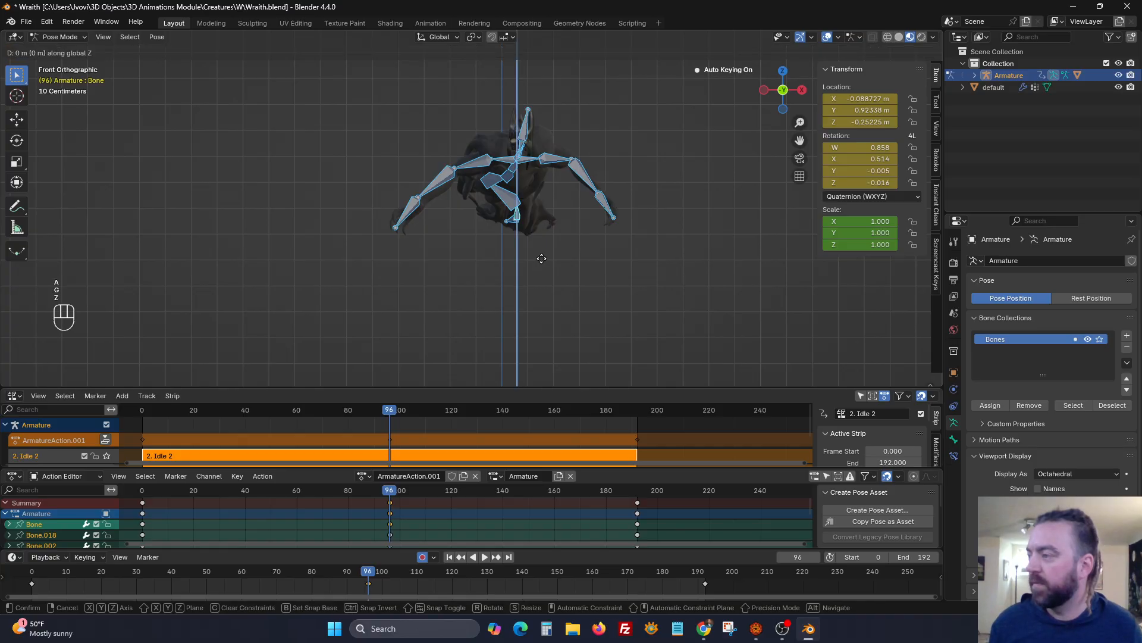
click(541, 244)
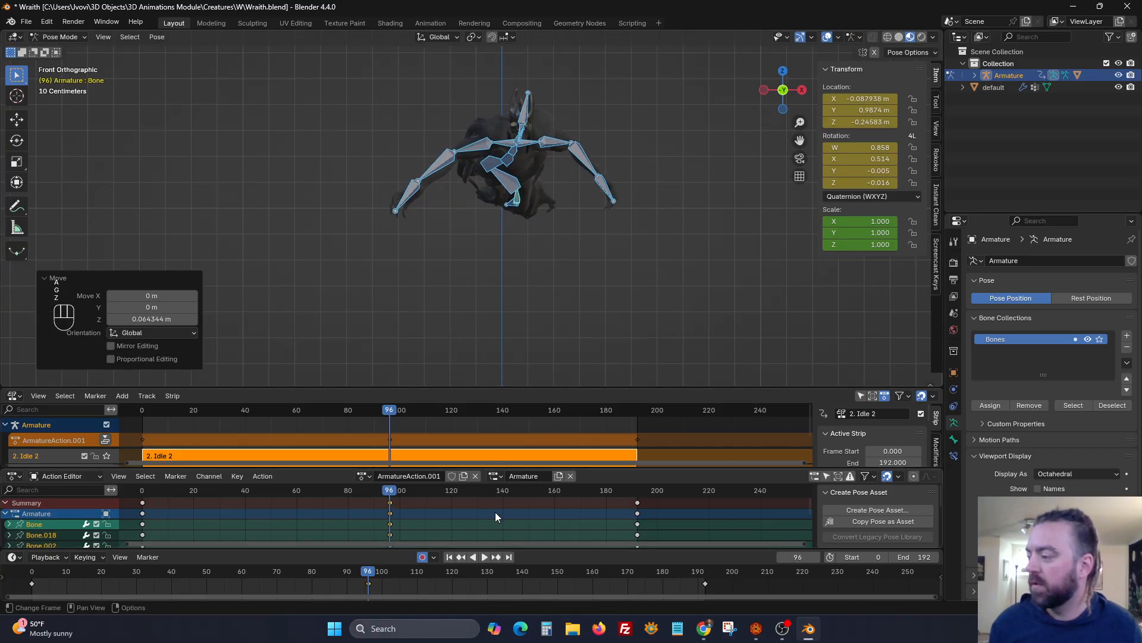
Move the raised pose's keyframes from frame 96 to about frame 65 and duplicate them at frame 145.
click(450, 558)
drag(142, 497, 394, 513)
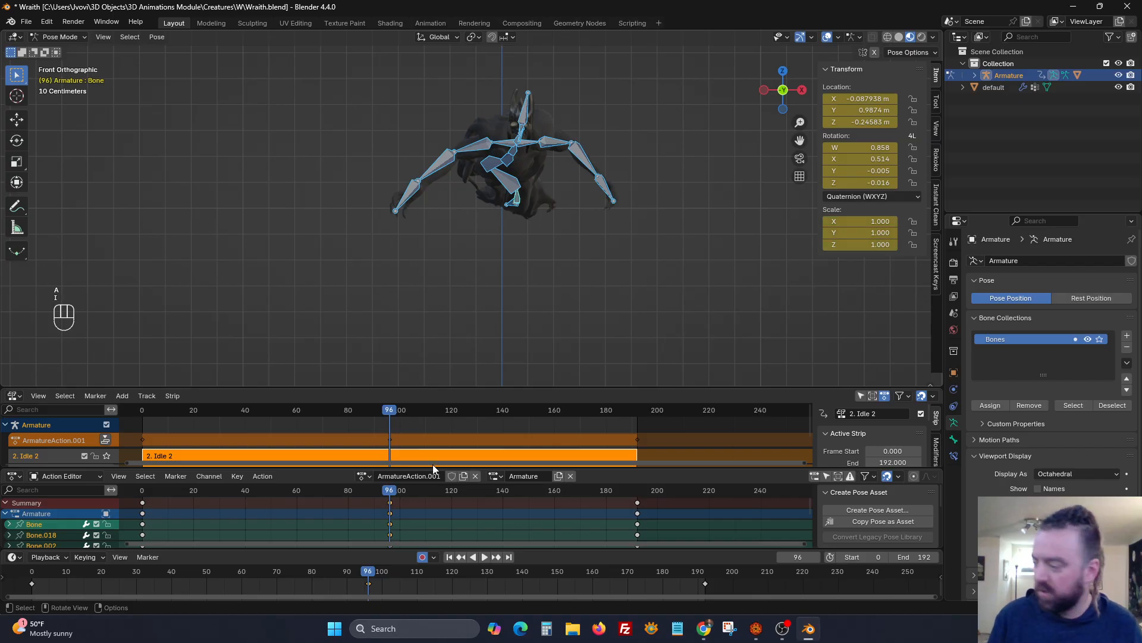
drag(384, 590, 352, 577)
key(g)
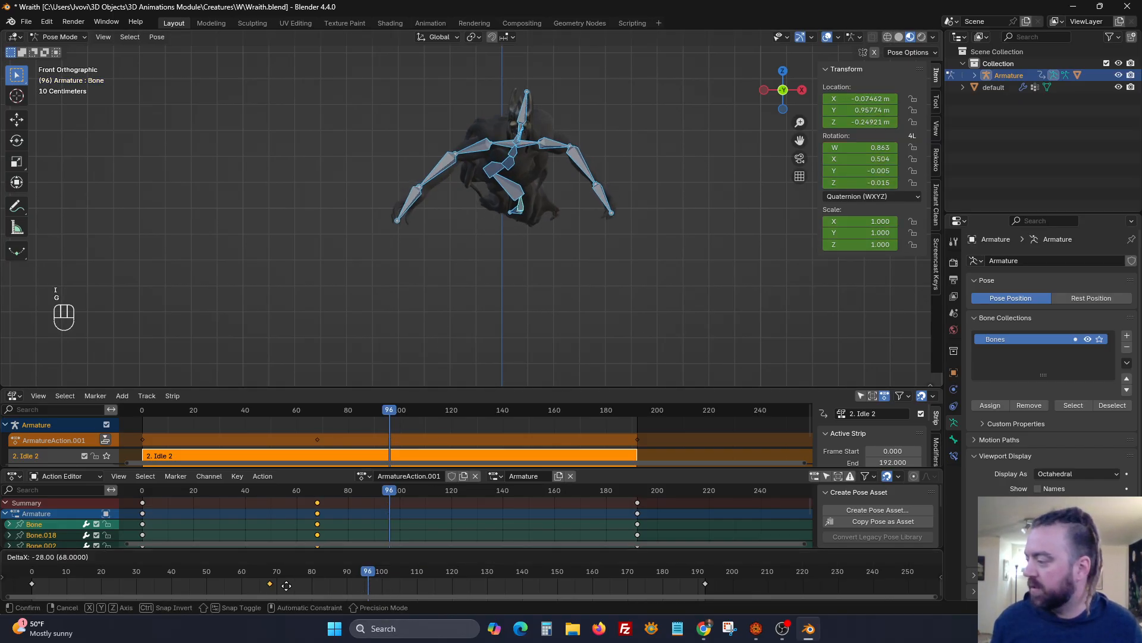
click(276, 587)
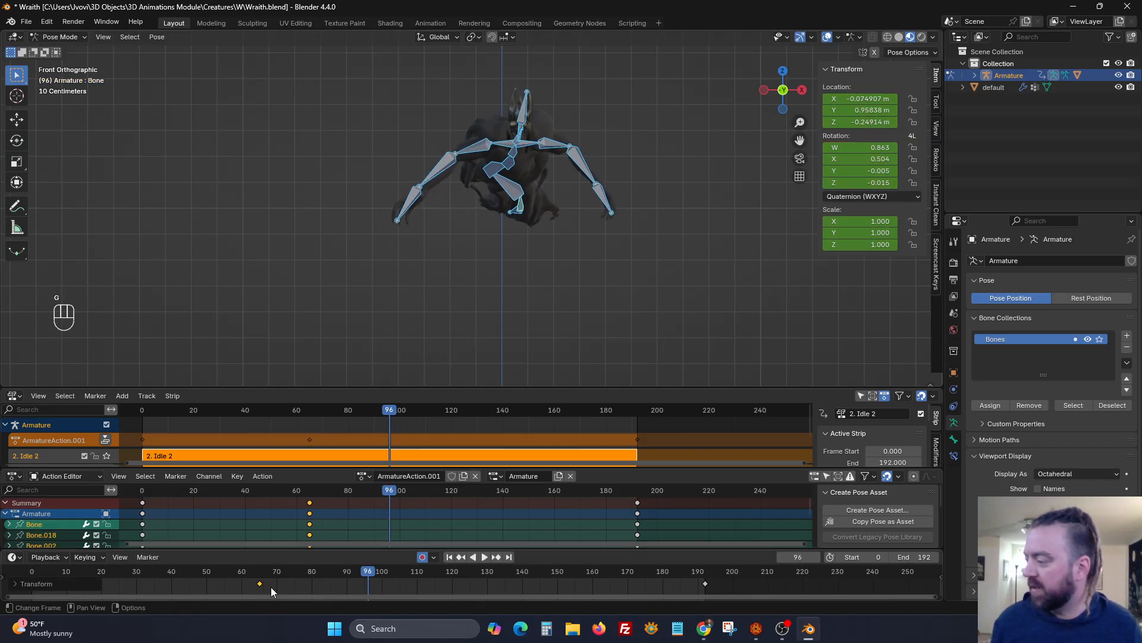
key(shift+d)
click(545, 597)
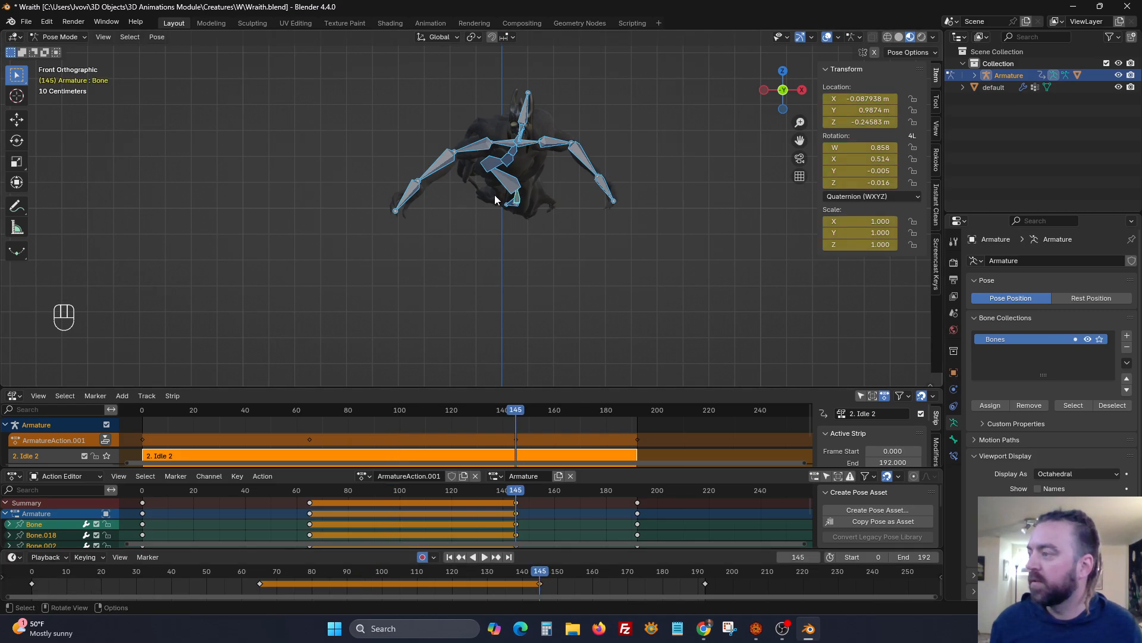
At frame 145, lower all bones about 0.062 m along global Z.
key(g)
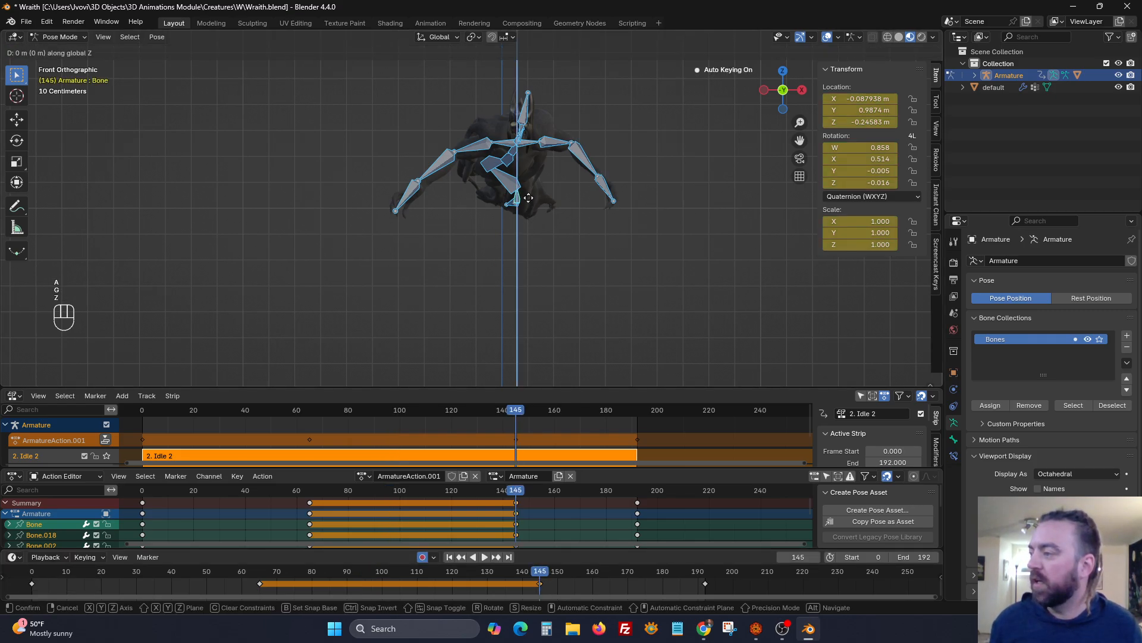
key(z)
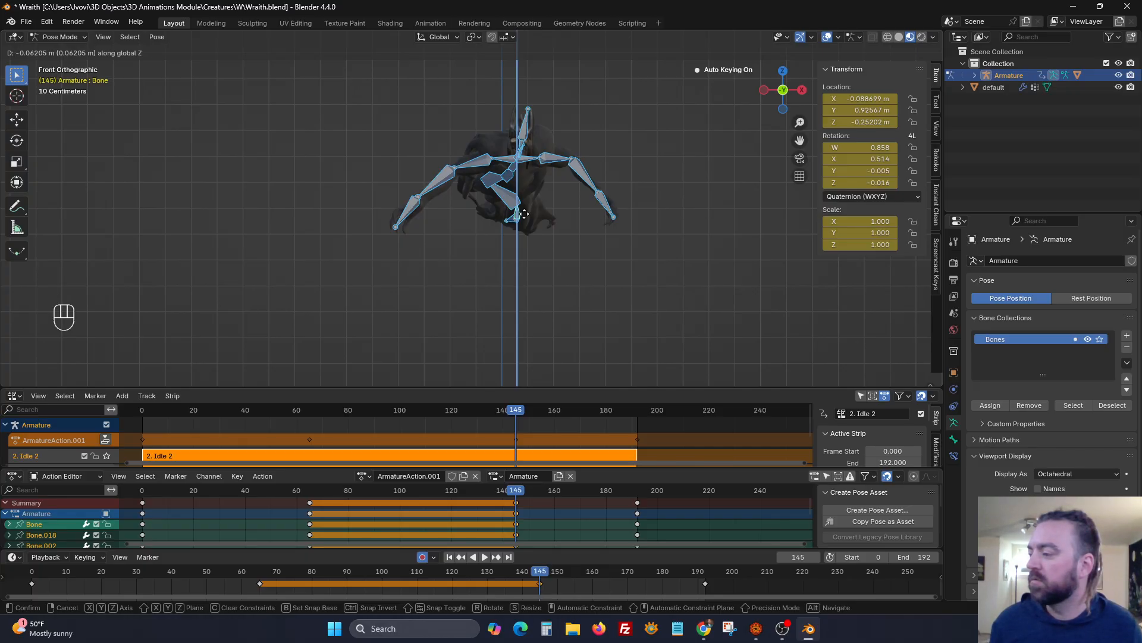
click(523, 214)
Move the keyframes from frame 145 to frame 105 and duplicate the frame 65 keyframes at frame 145.
drag(555, 591, 532, 573)
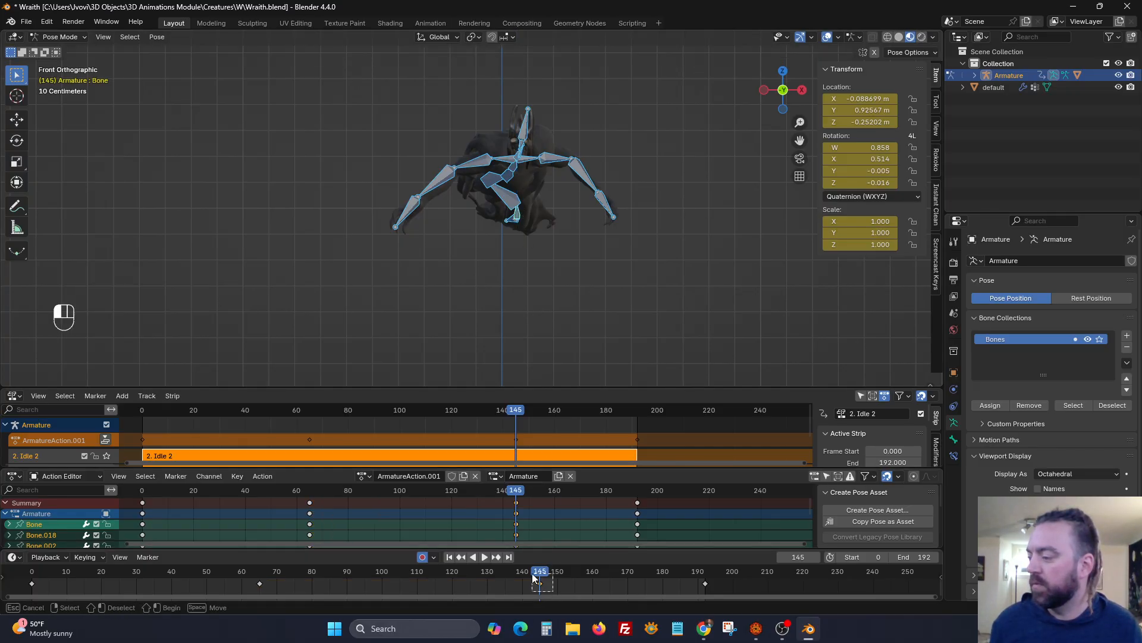
key(g)
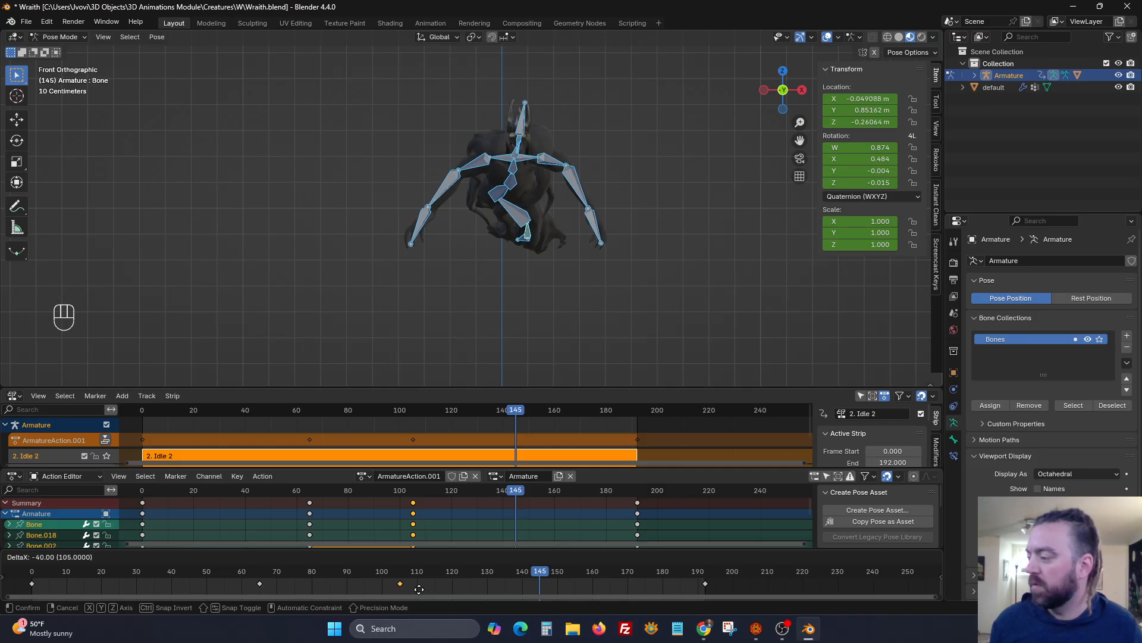
click(419, 594)
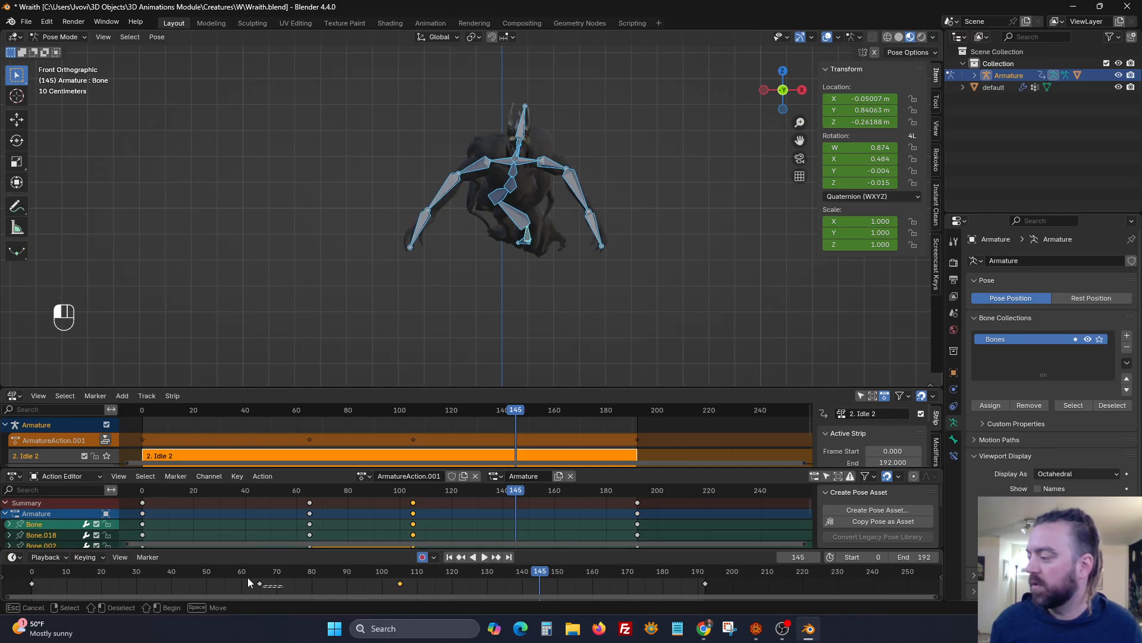
key(shift+d)
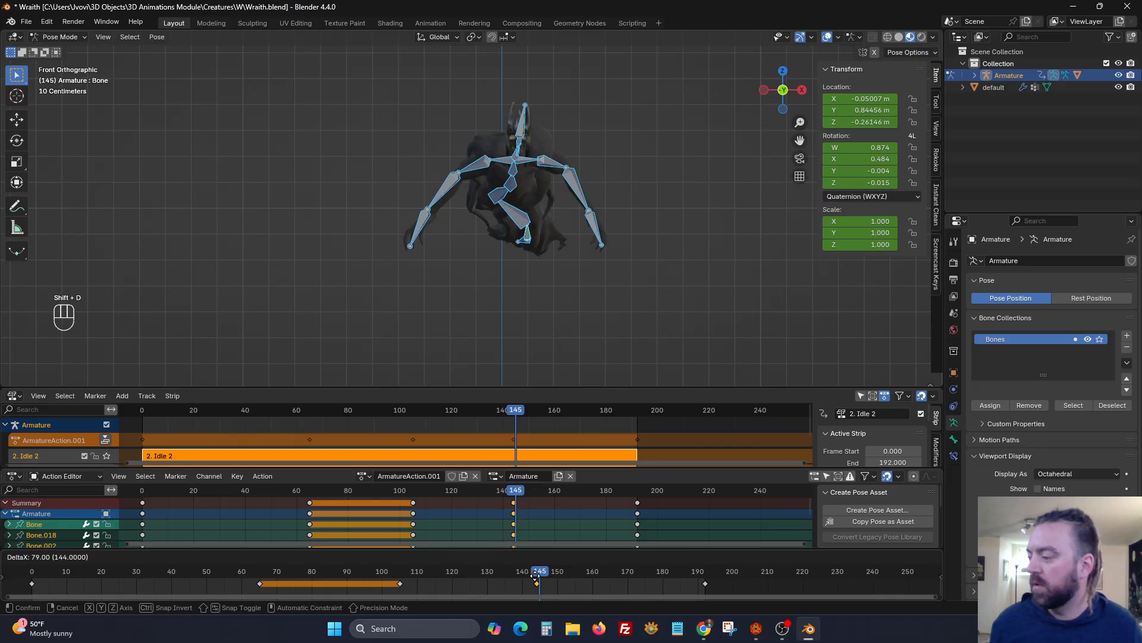
click(536, 577)
Preview the new keyframe timing, go to frame 105 and rotate the lower body bone Bone.001 around global Z.
click(273, 574)
key(space)
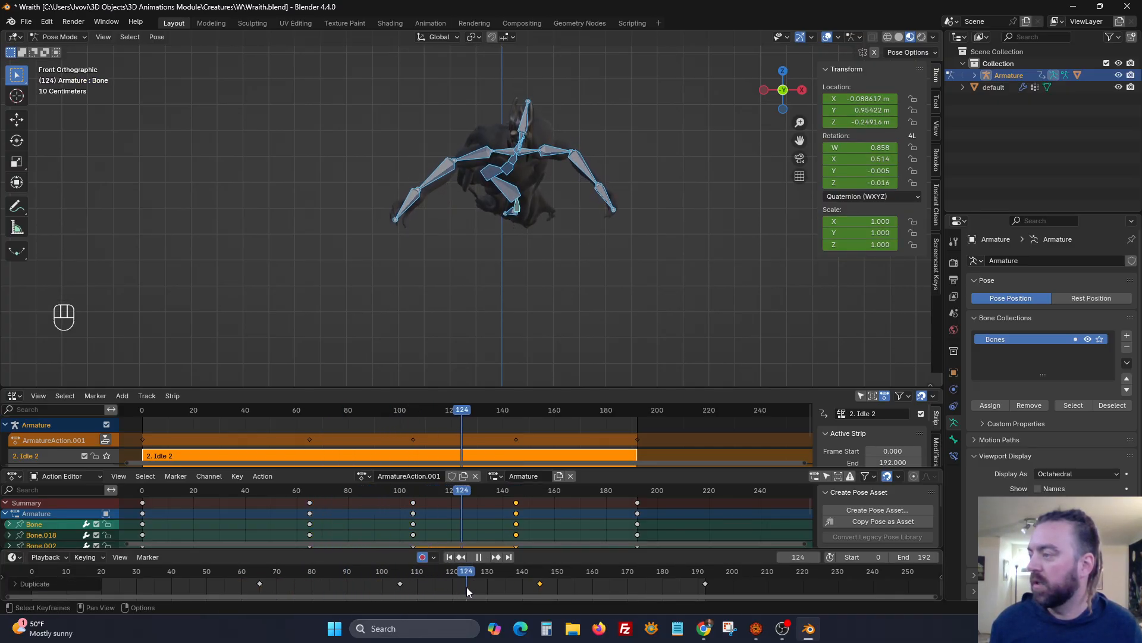
click(400, 583)
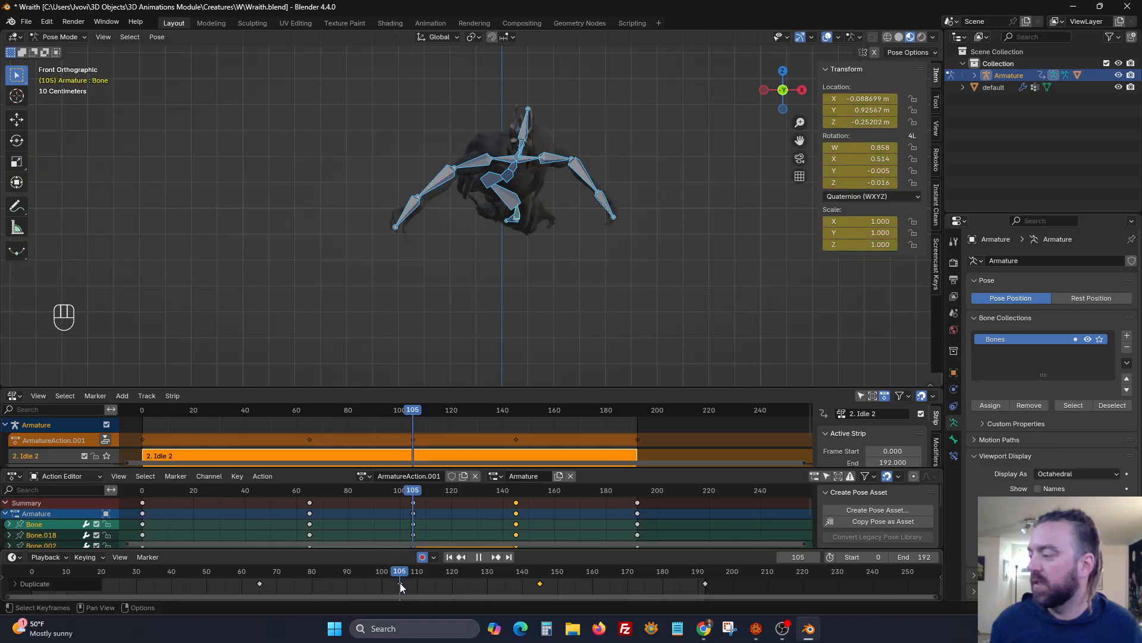
key(space)
click(506, 201)
key(r)
key(z)
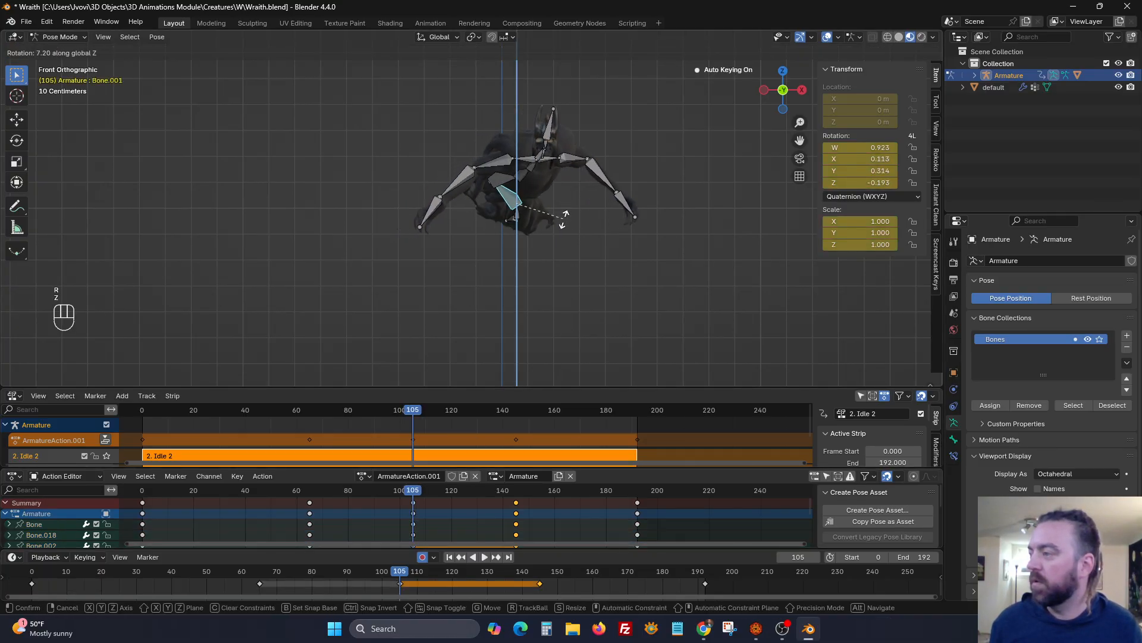
click(526, 221)
Rotate the root bone, Bone, around global Z at frame 105 to turn the whole body.
click(516, 215)
key(r)
key(z)
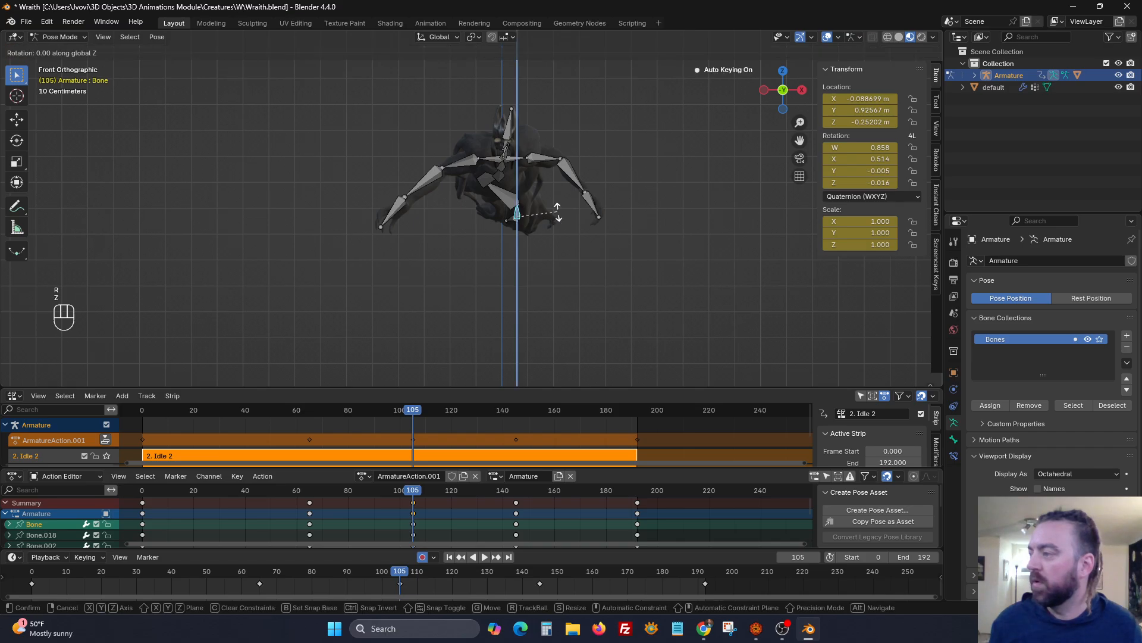
click(512, 184)
Tilt the body bone Bone.002 forward a few degrees around global X at frame 105.
click(513, 180)
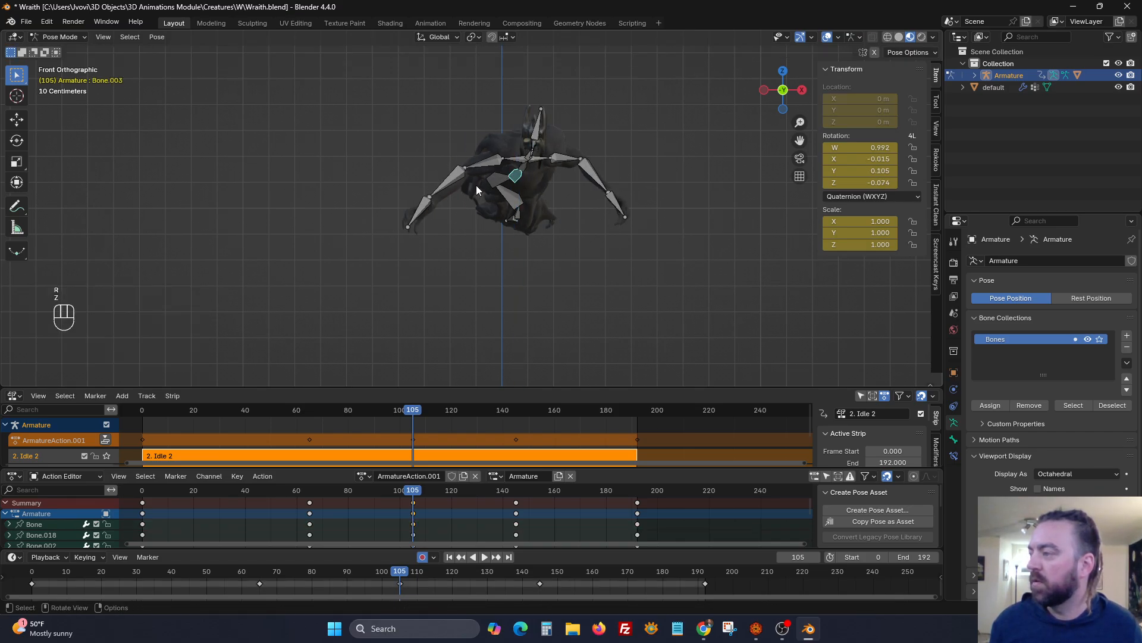
click(502, 188)
key(r)
key(x)
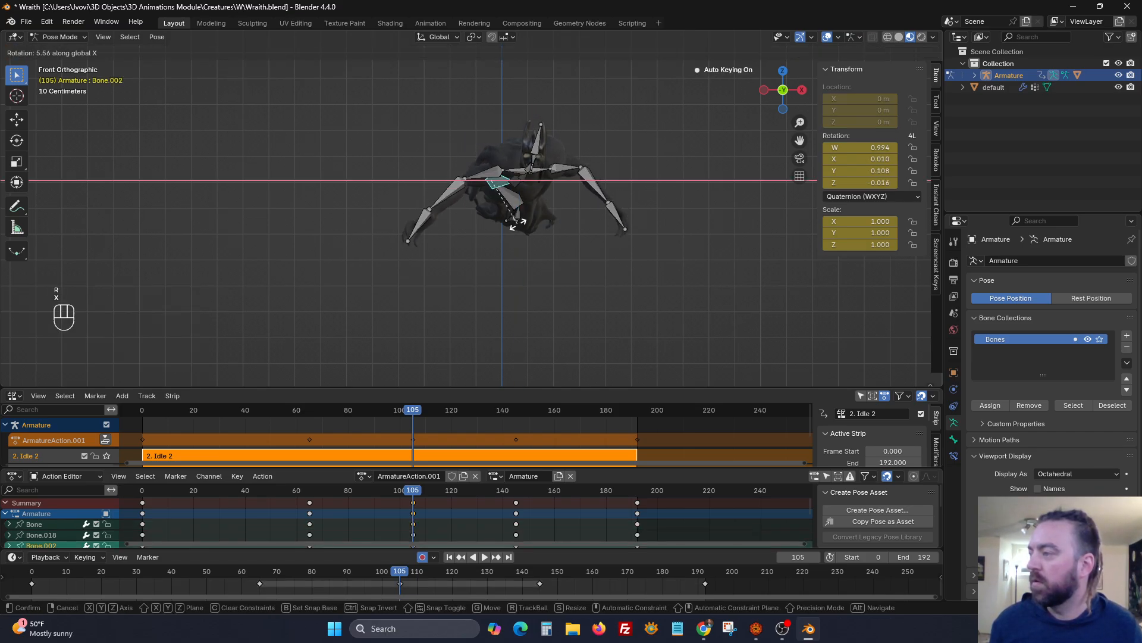
click(516, 215)
Rotate the root bone, Bone, by 4.32° around global X at frame 105.
click(514, 221)
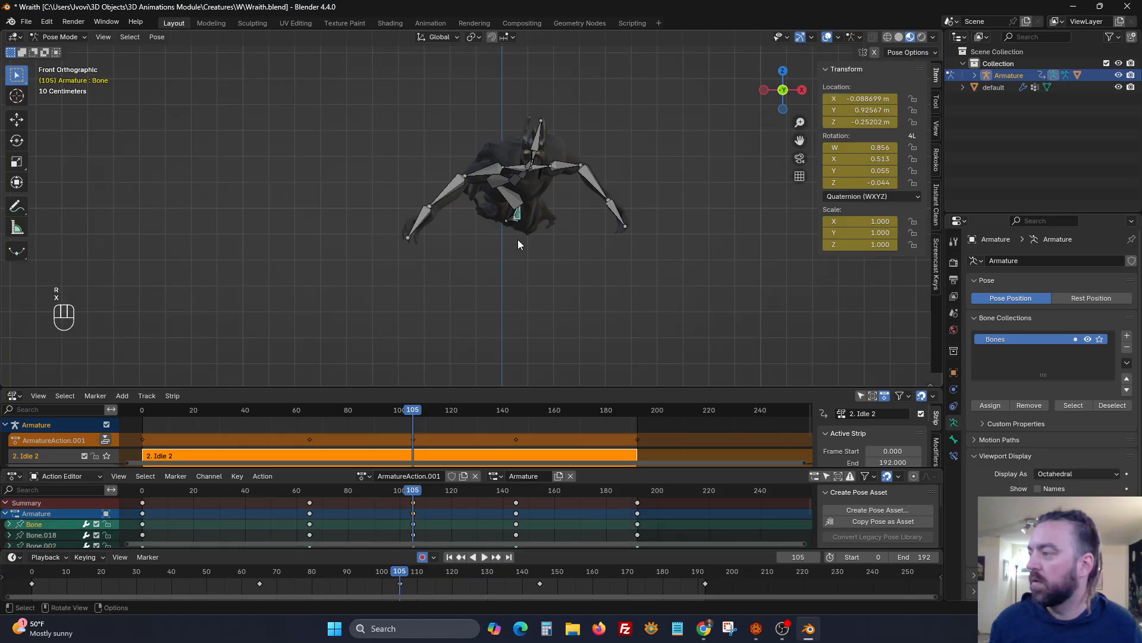
key(r)
key(x)
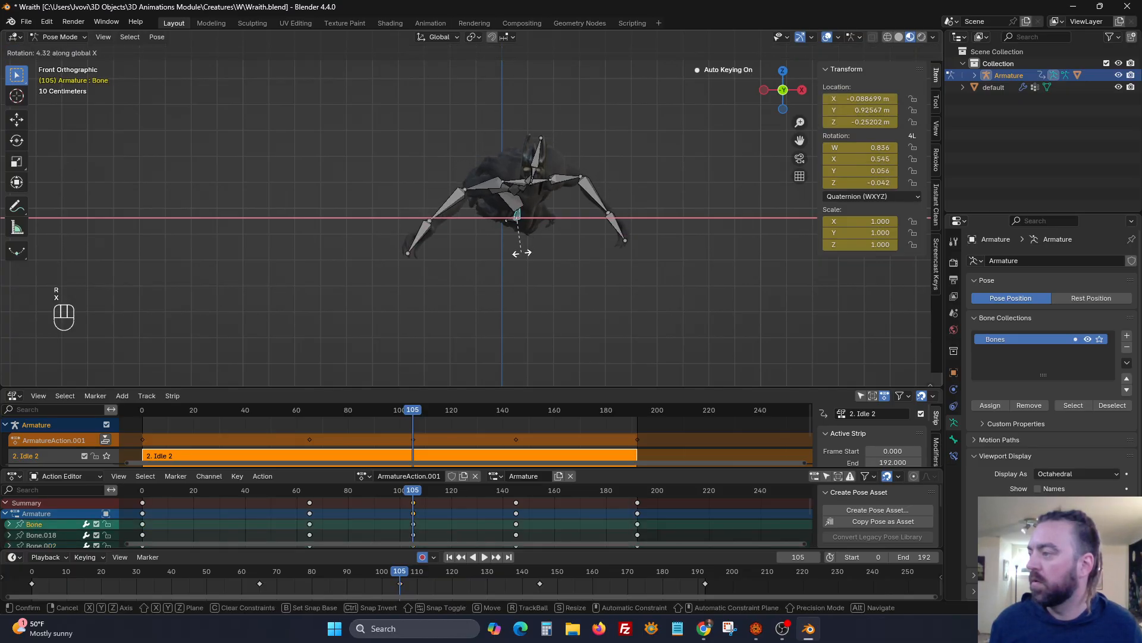
click(522, 253)
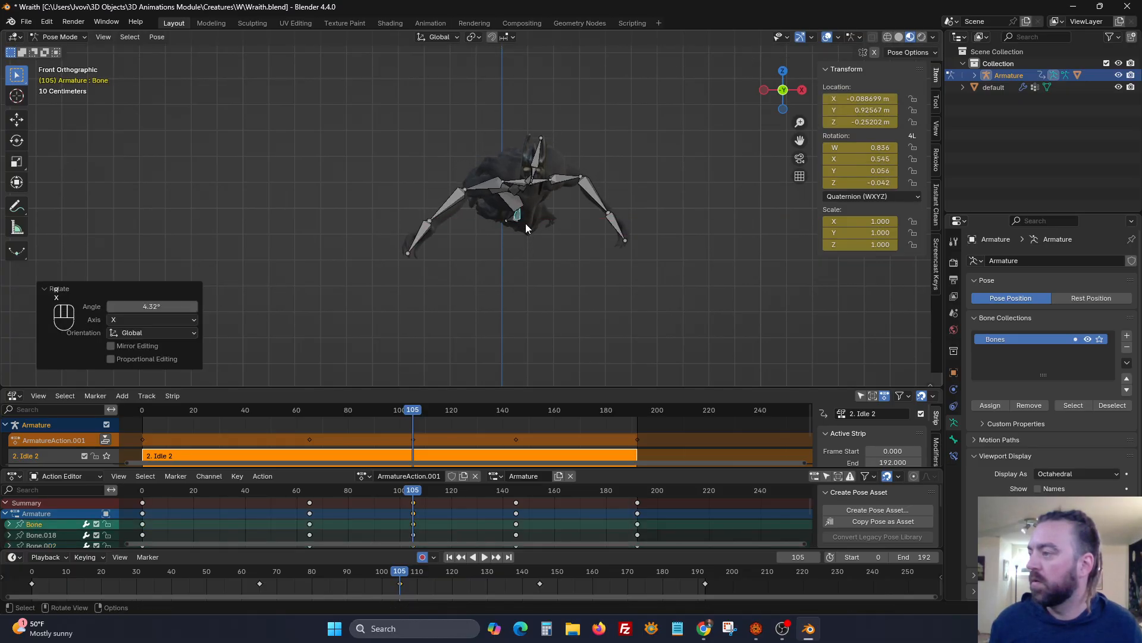
Rotate the shoulder bone Bone.005 by 10.8° in the view plane at frame 105 and save the file.
click(548, 180)
key(r)
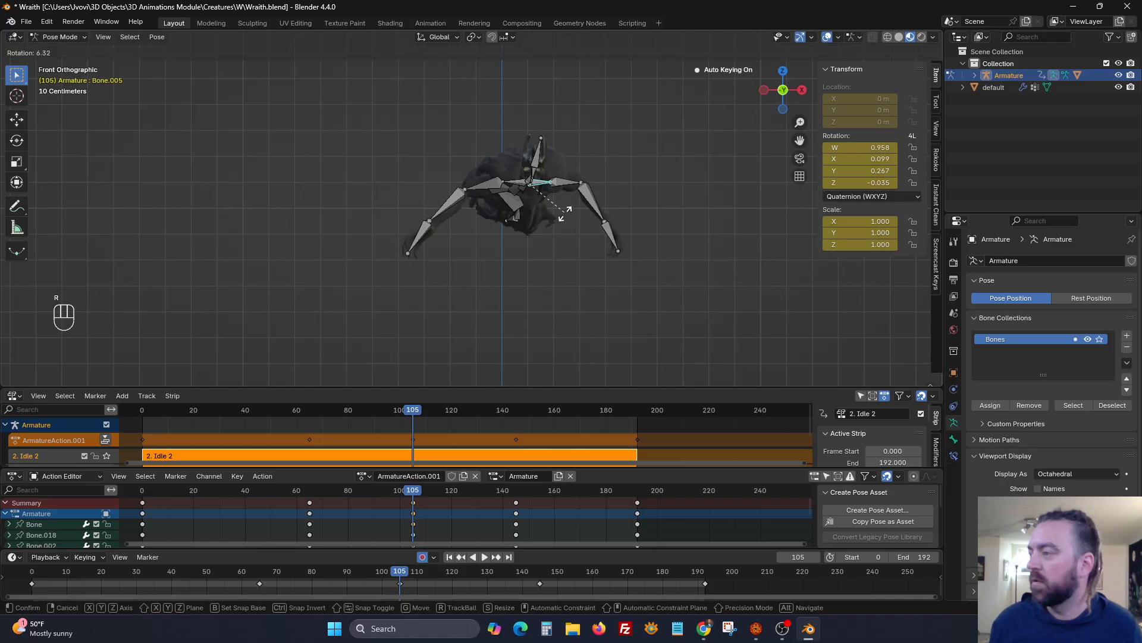
click(485, 208)
click(27, 22)
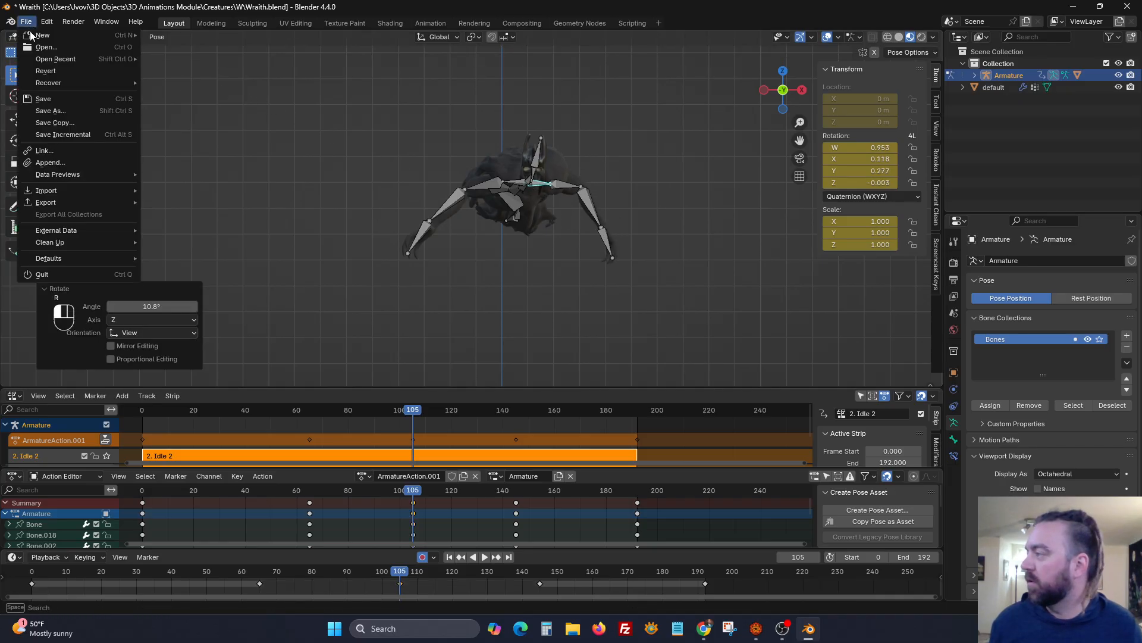
click(65, 99)
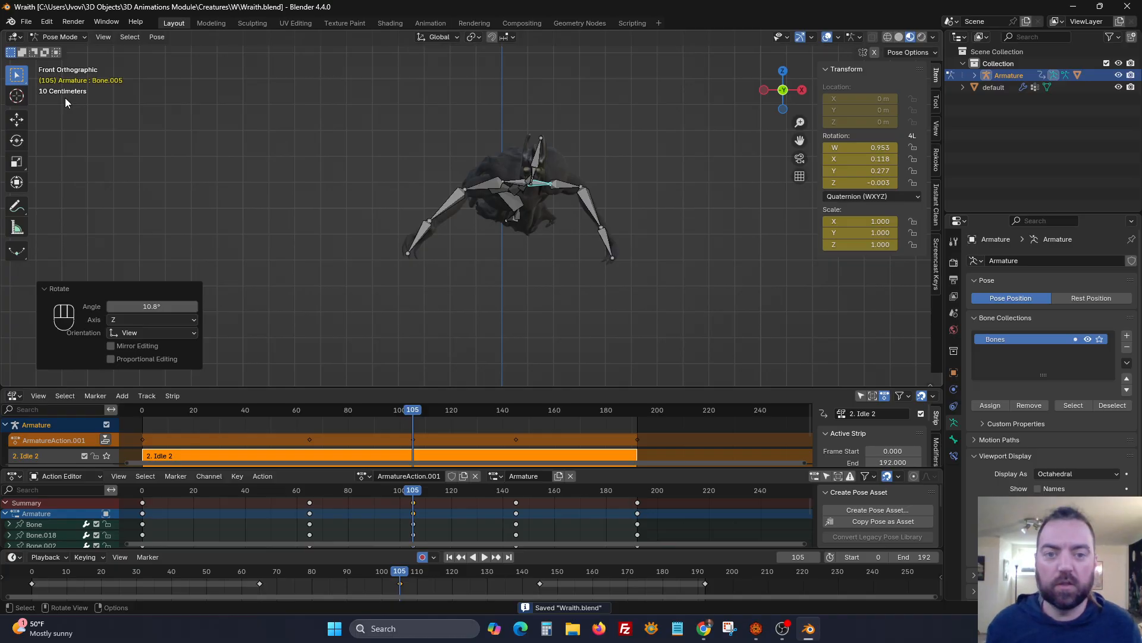
Rotate the opposite shoulder bone Bone.009 by -2.02° in the view plane and freely rotate the arm bone on that side with trackball rotation.
click(506, 179)
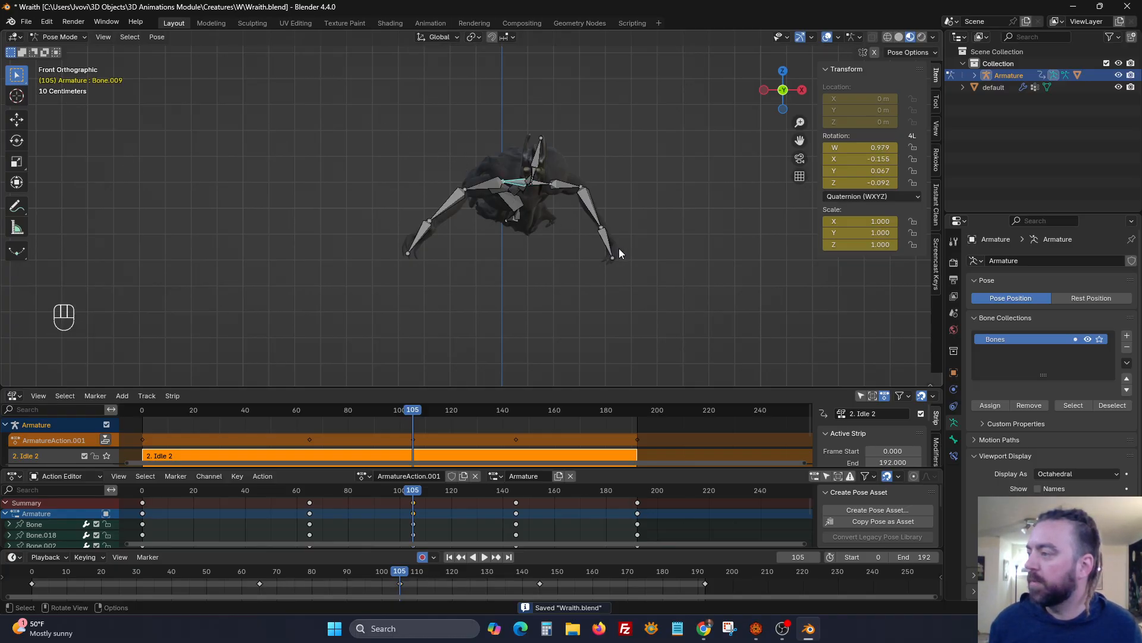
key(r)
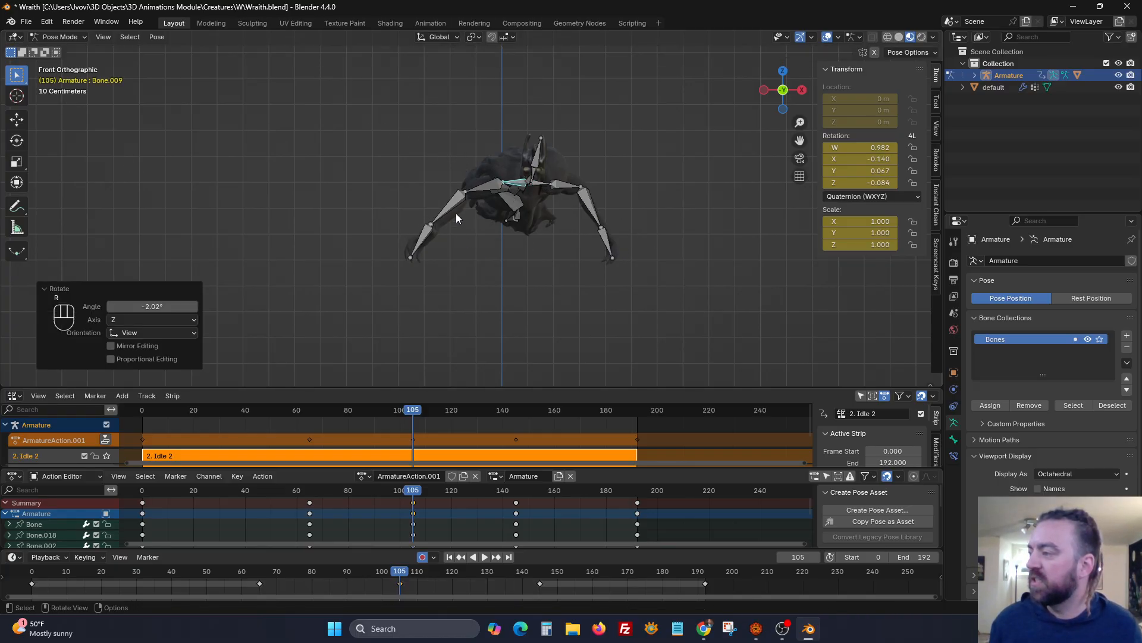
click(458, 213)
key(r)
key(r)
click(525, 230)
Freely rotate the other arm's bone Bone.006 with trackball rotation to vary the arm pose at frame 105.
click(580, 203)
key(r)
key(r)
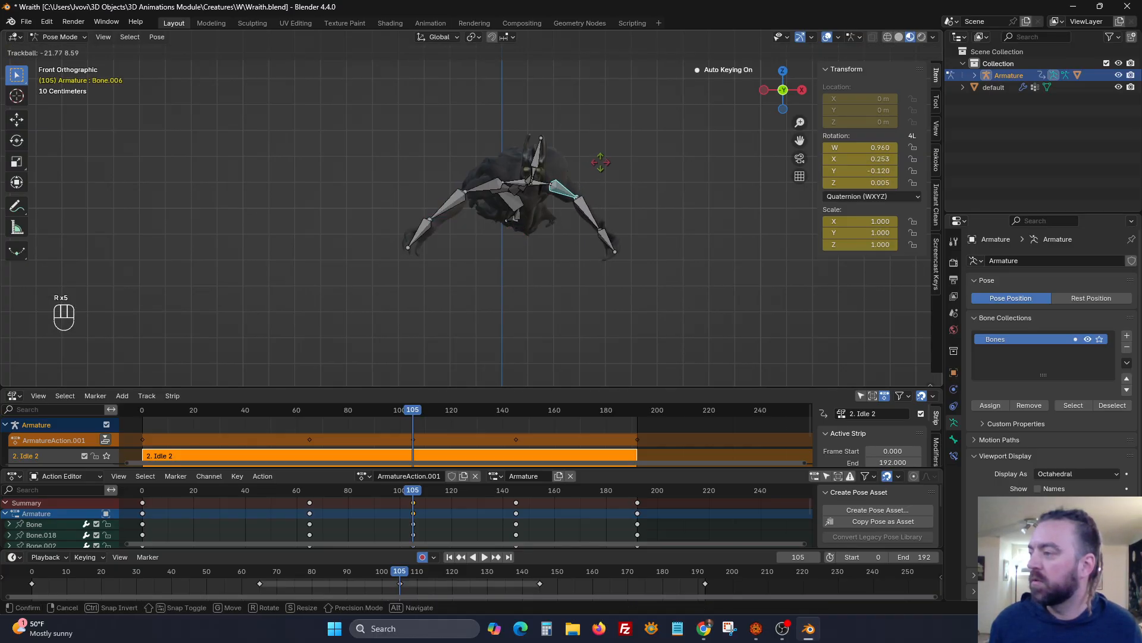
click(604, 157)
Rotate the neck bone Bone.013 by -29.1° around global X to lift the head at frame 105.
scroll(530, 196, up, 5)
middle_drag(535, 183, 527, 220)
click(522, 214)
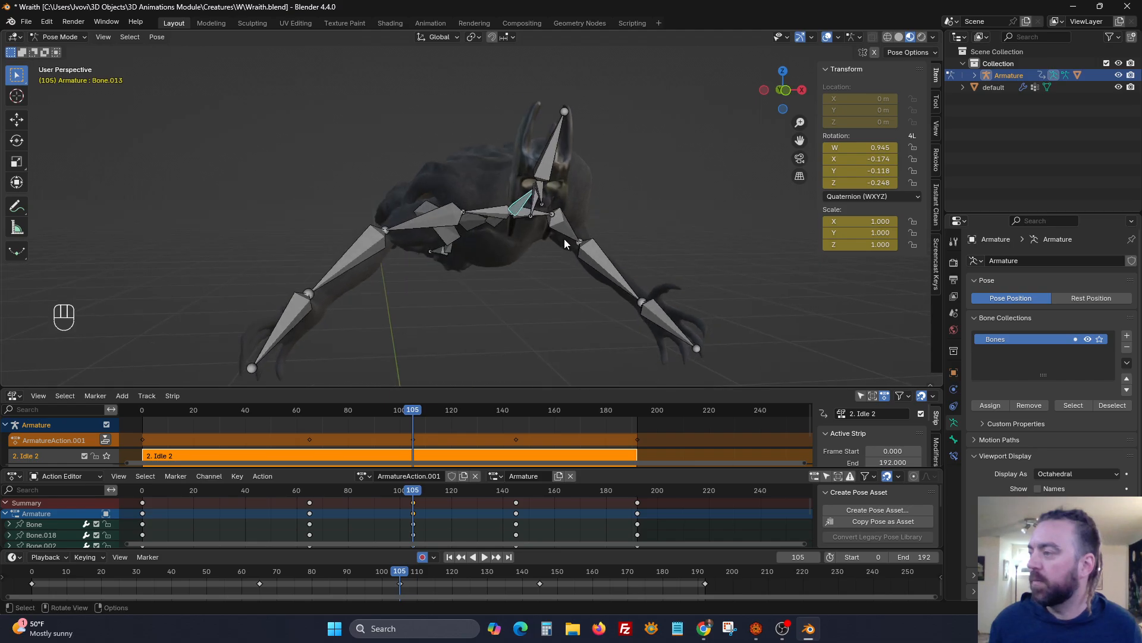
key(r)
key(x)
click(555, 215)
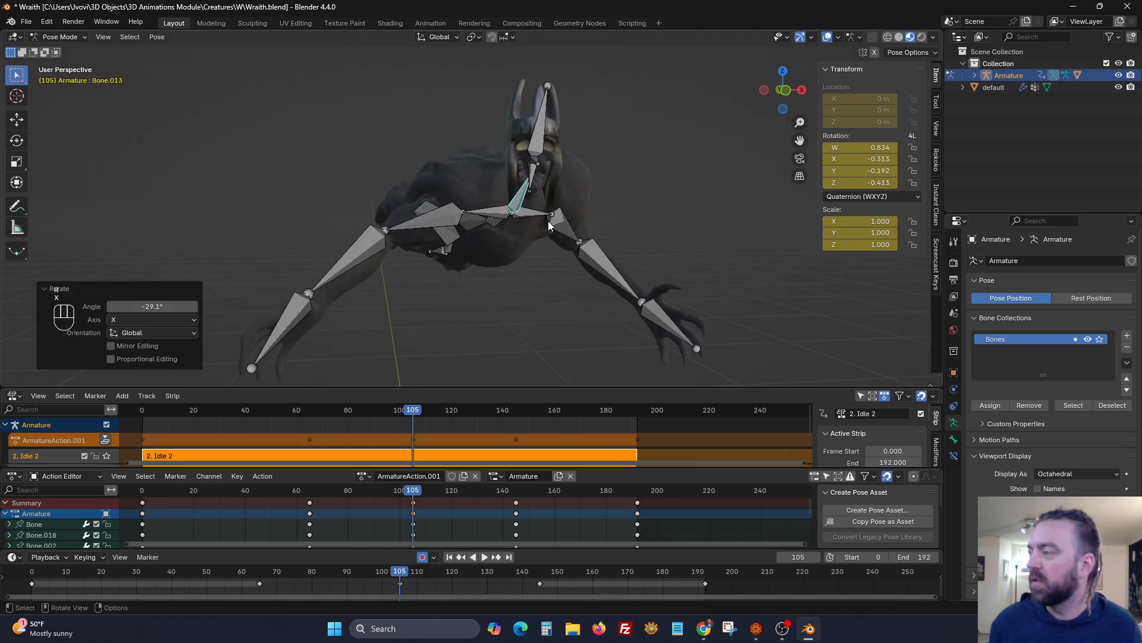
Hide the bones, play the animation from frame 0 in a maximized viewport, examine the flying motion from several angles, and reveal the bones.
key(a)
key(h)
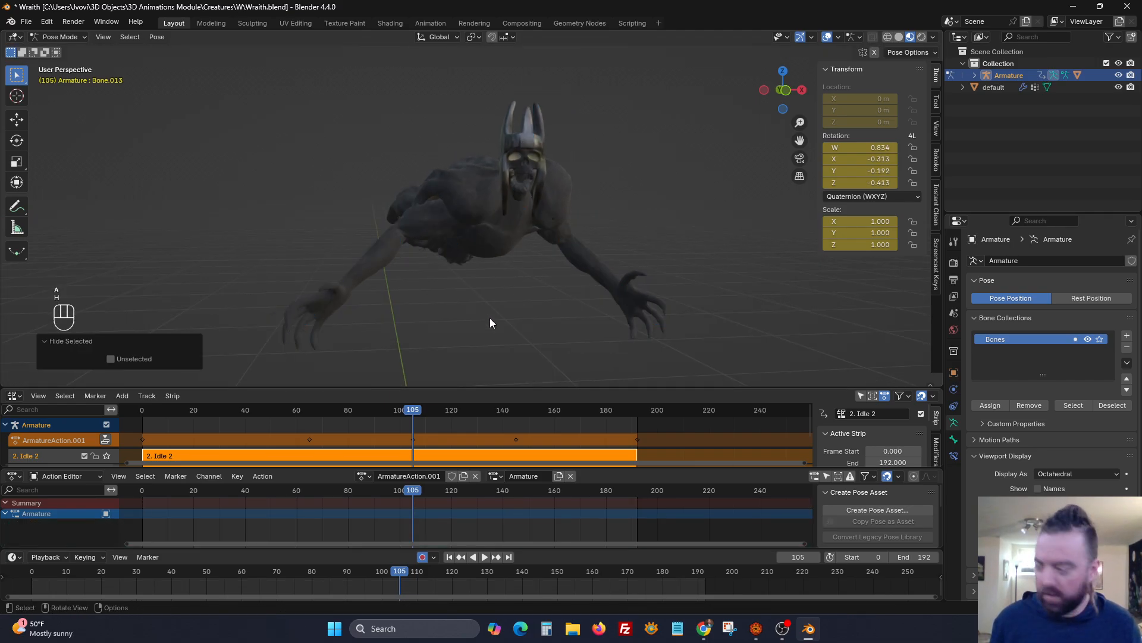
click(450, 558)
click(484, 558)
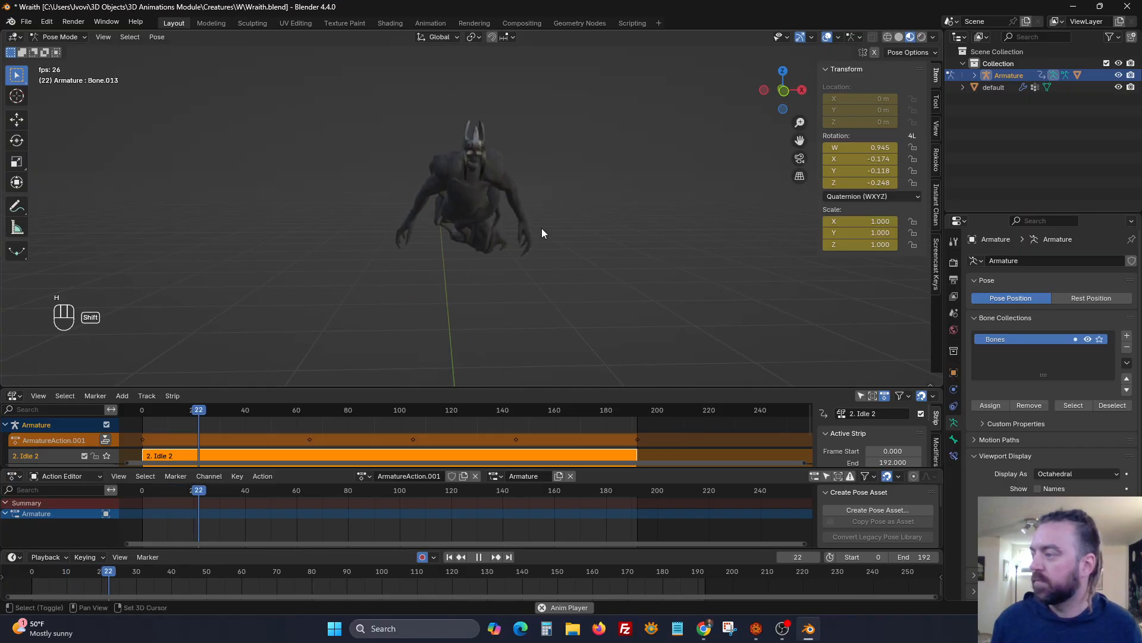
middle_drag(541, 231, 550, 193)
key(ctrl+space)
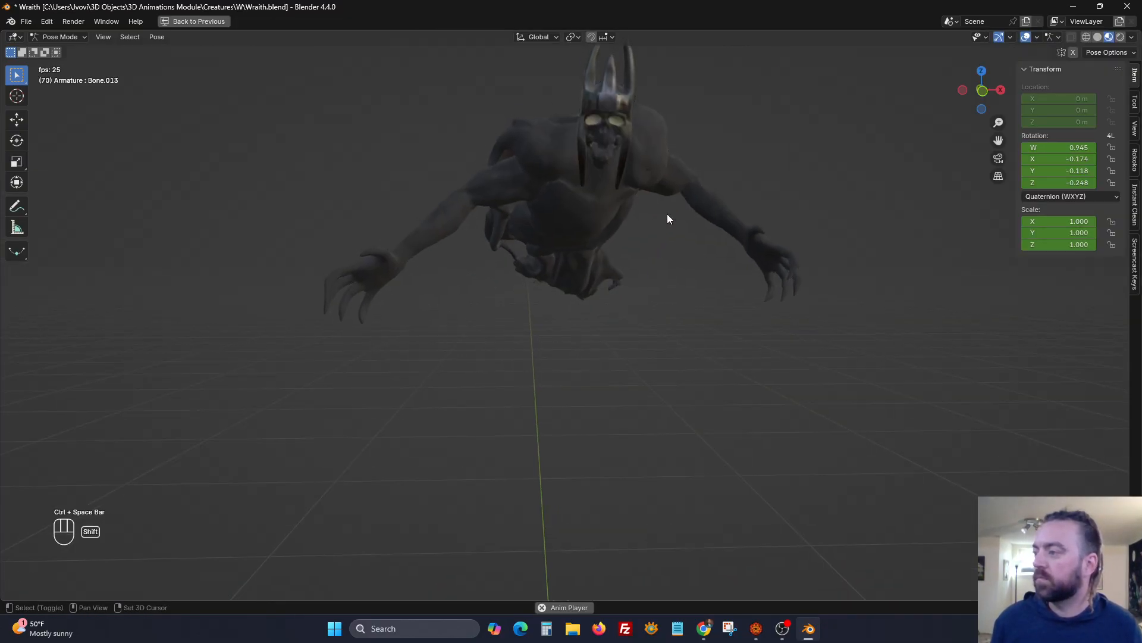
middle_drag(683, 263, 680, 249)
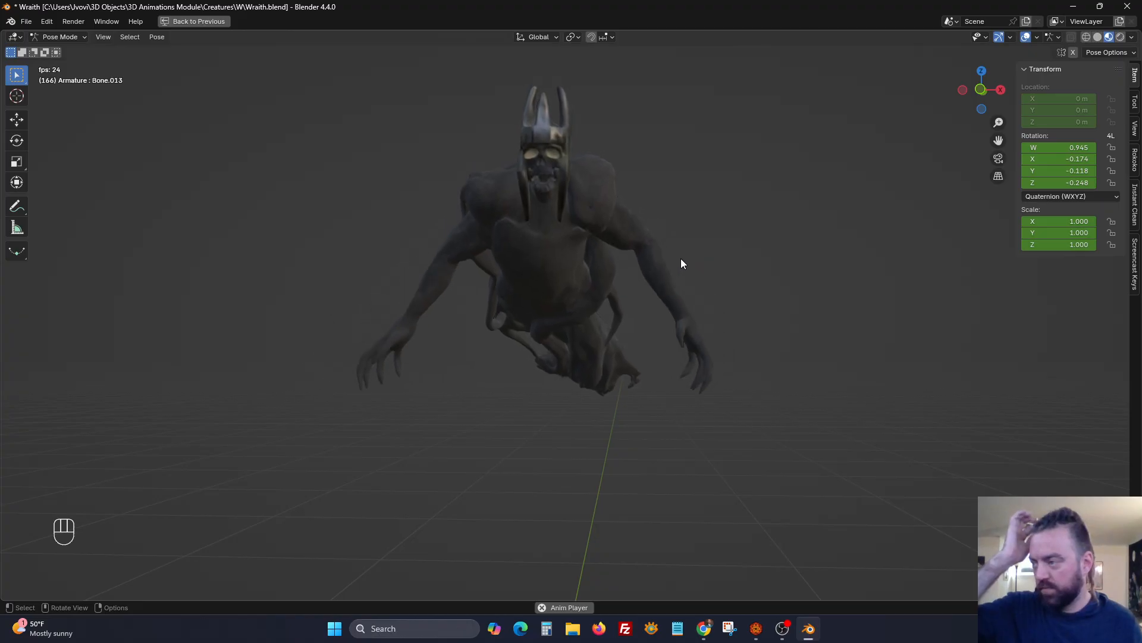
scroll(679, 262, down, 3)
click(981, 89)
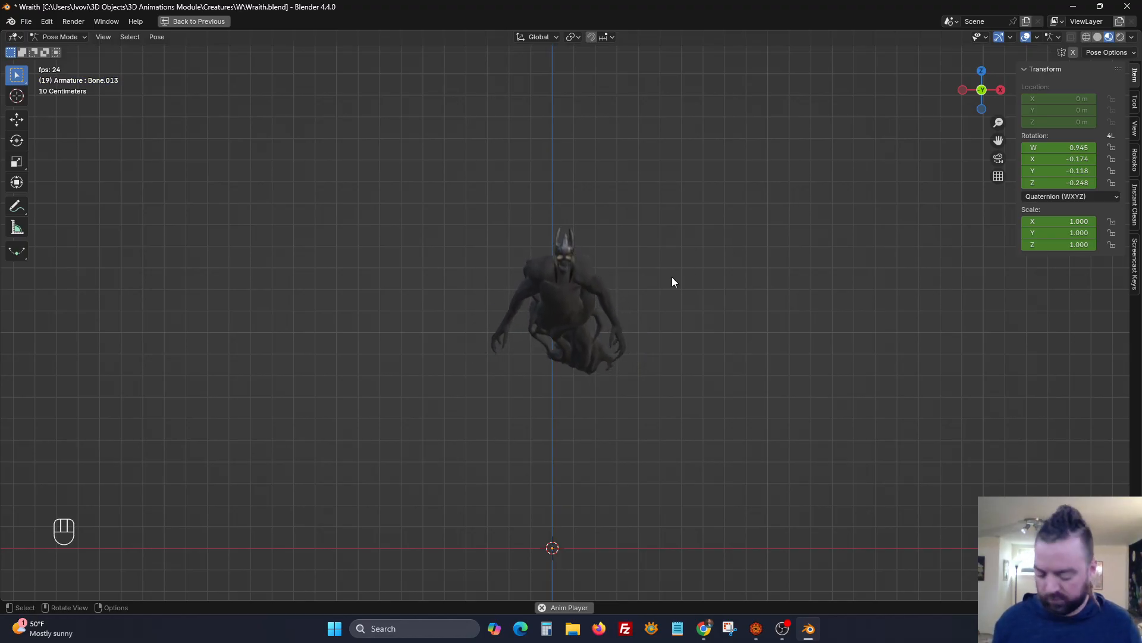
key(alt+h)
key(ctrl+space)
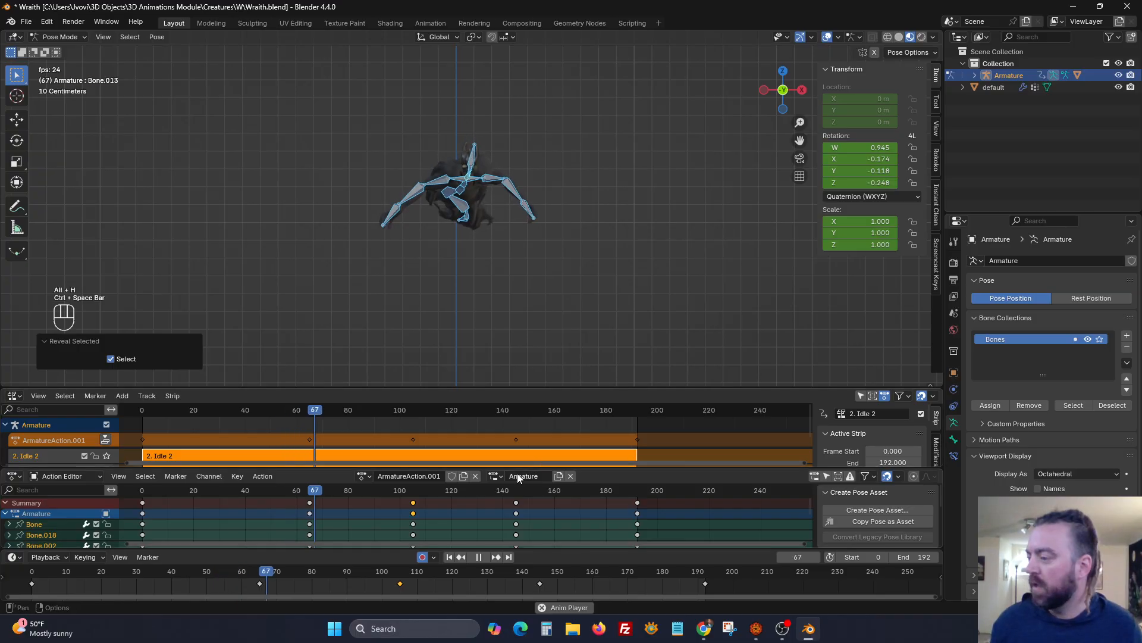
Rename the action as 3. Fly Idle, stop playback, return to frame 0 and push the action down into an NLA strip.
click(426, 476)
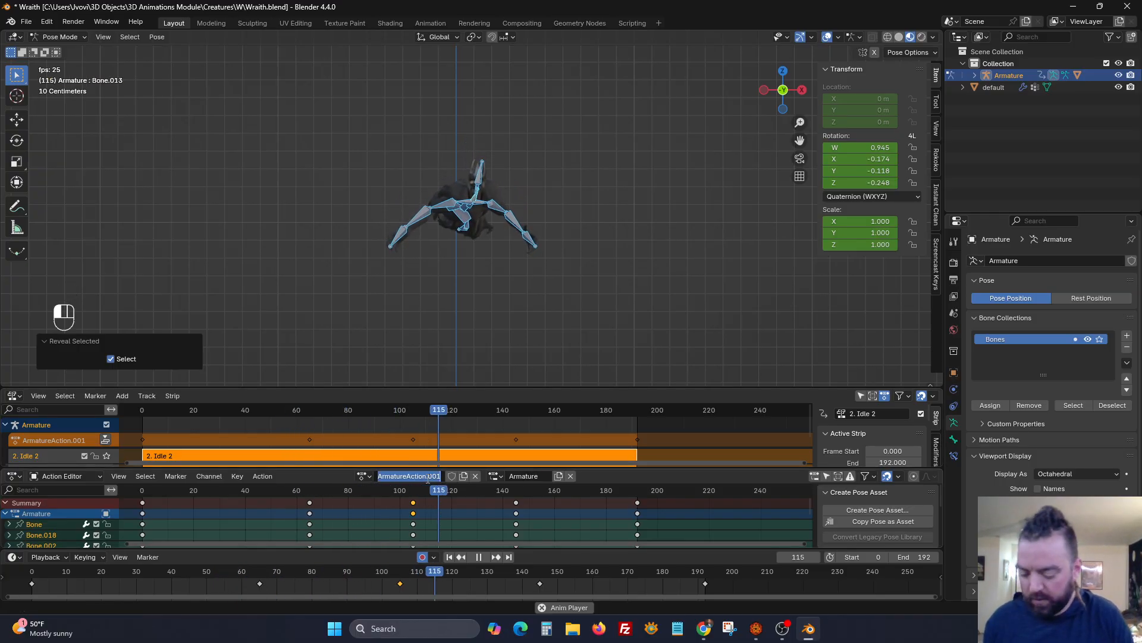
text(3. Fly Idle)
key(Return)
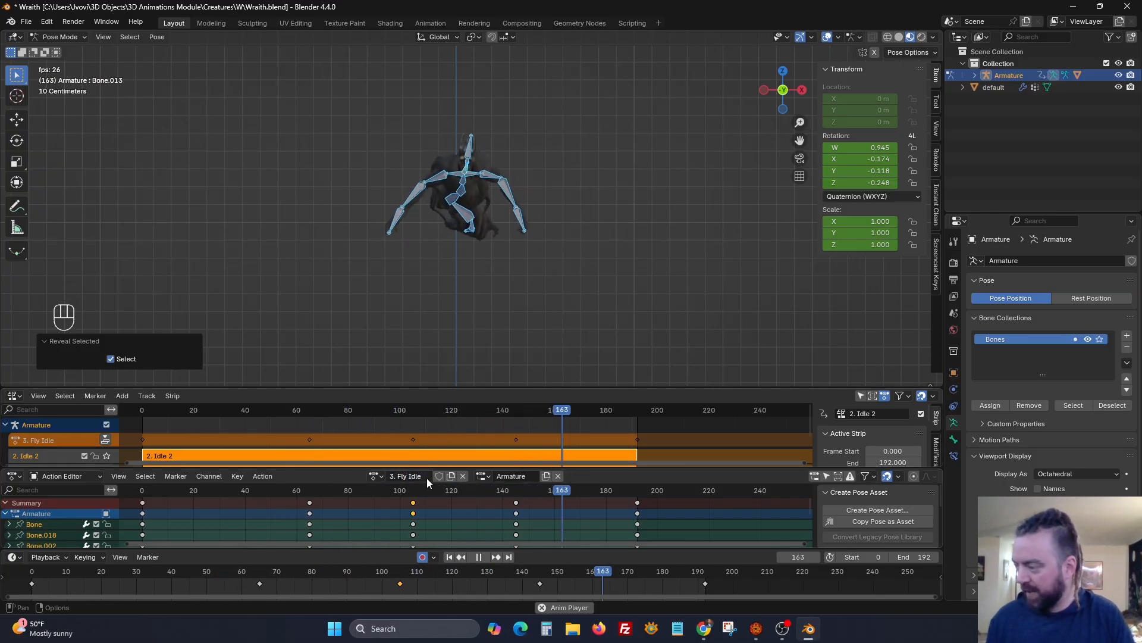
click(478, 556)
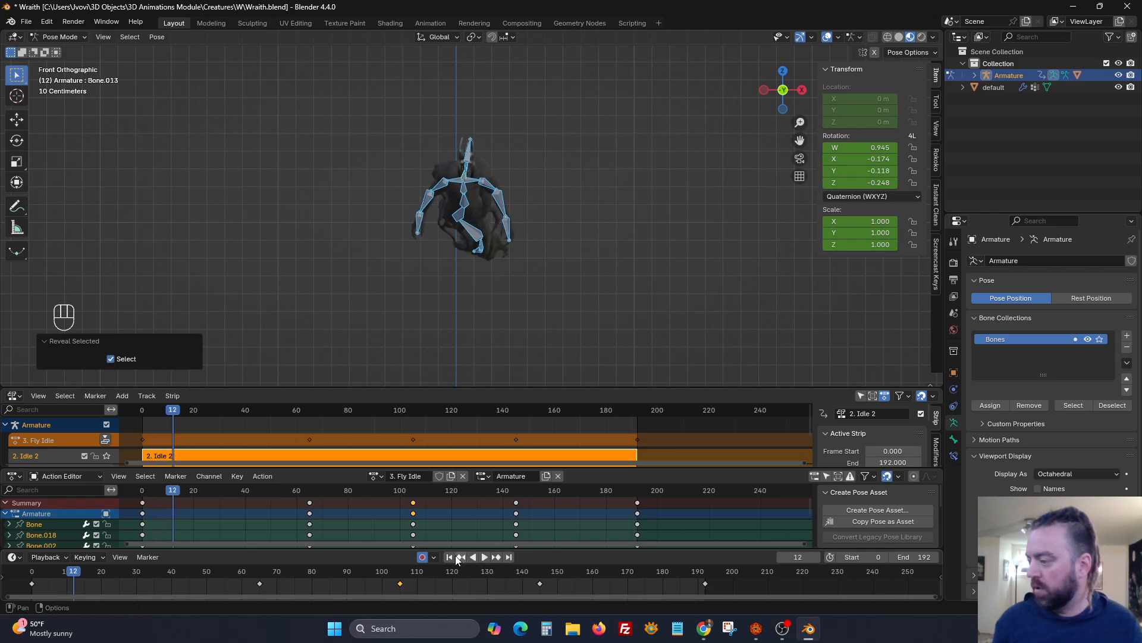
click(449, 557)
click(105, 440)
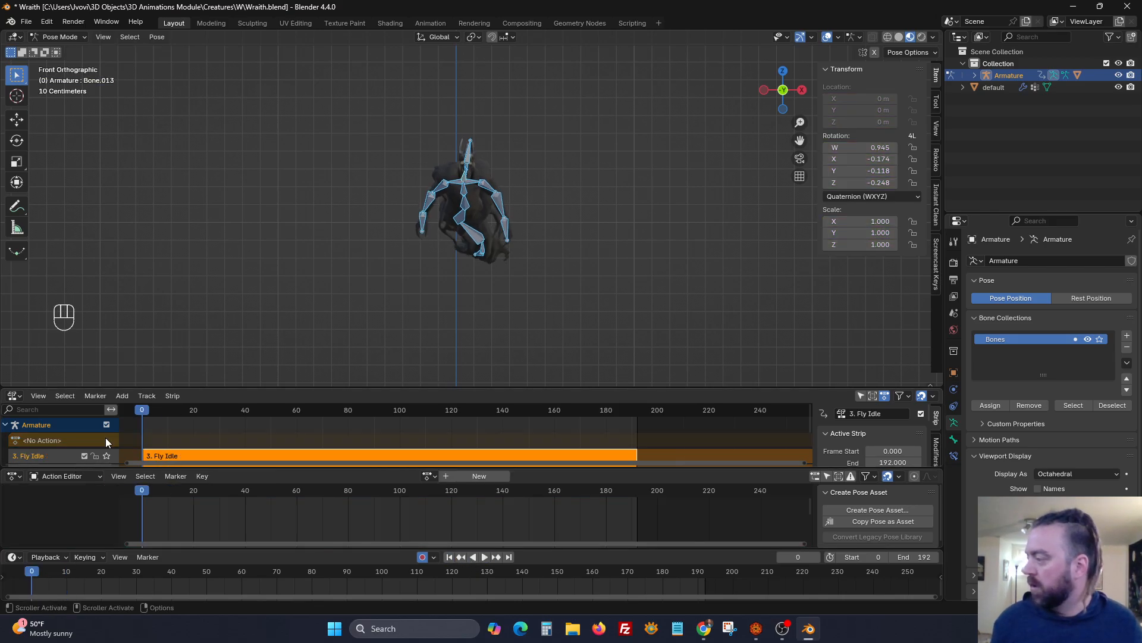
Switch to Foundry, open the Wraith token's sheet, and read its features and the Create Specter and Life Drain actions.
click(755, 629)
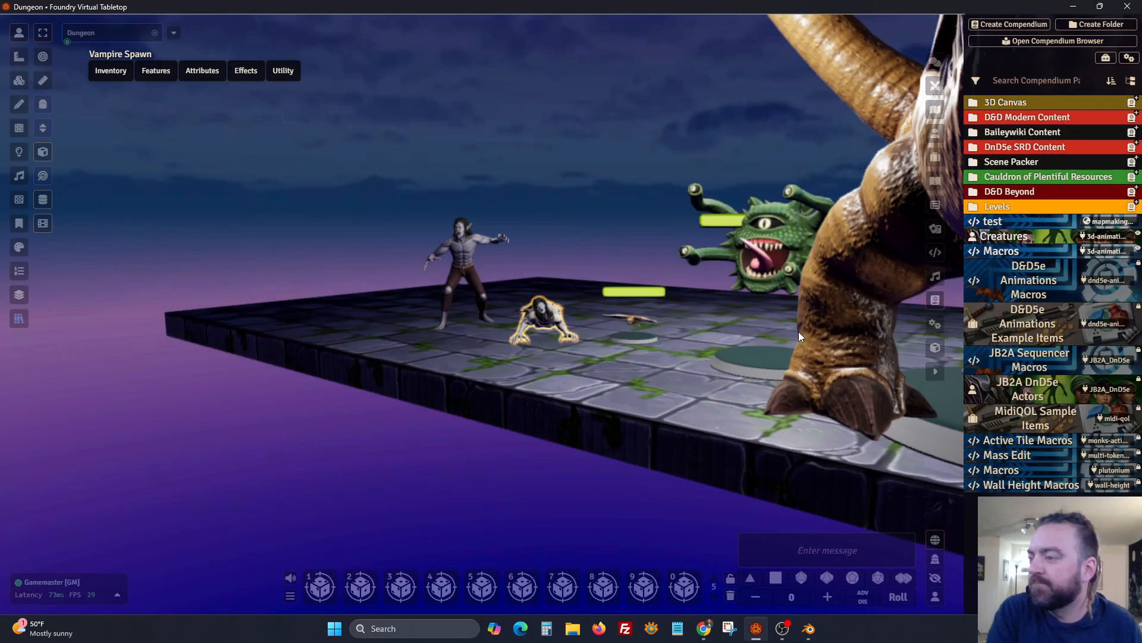
right_drag(798, 330, 203, 231)
right_drag(767, 279, 115, 357)
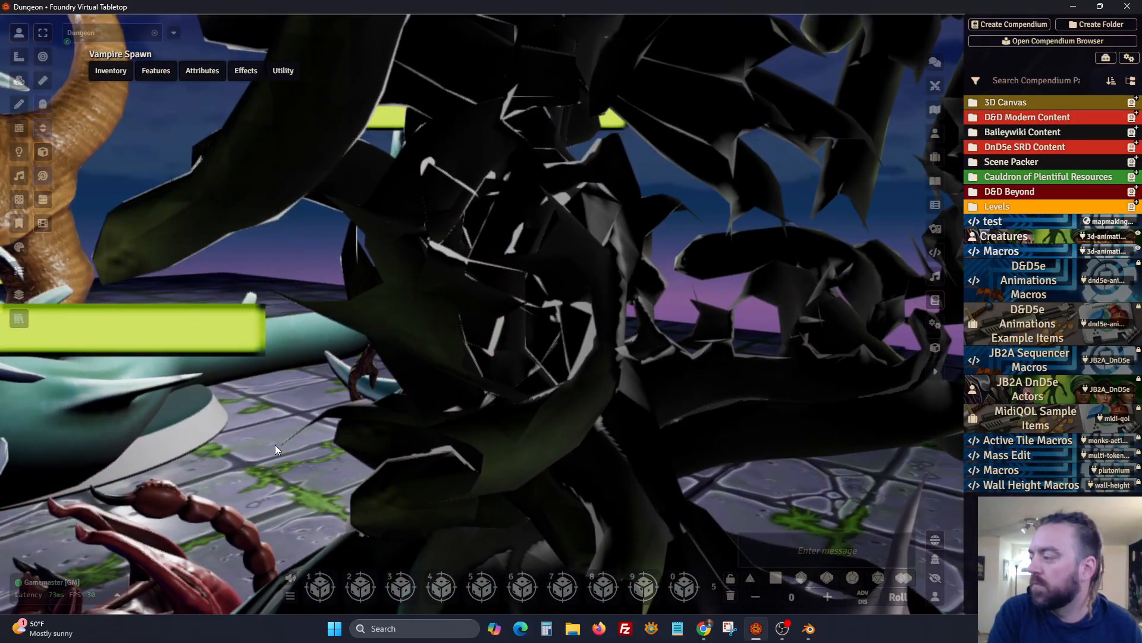
scroll(281, 441, down, 5)
click(718, 394)
right_drag(718, 393, 527, 288)
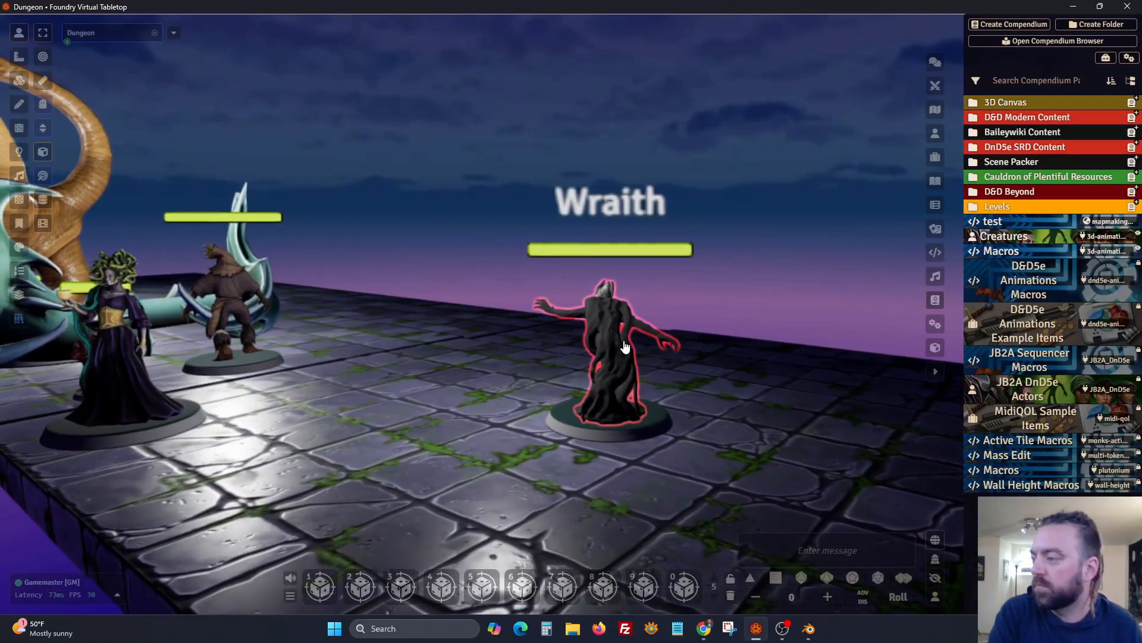
double_click(622, 344)
mouse_move(613, 409)
mouse_move(549, 340)
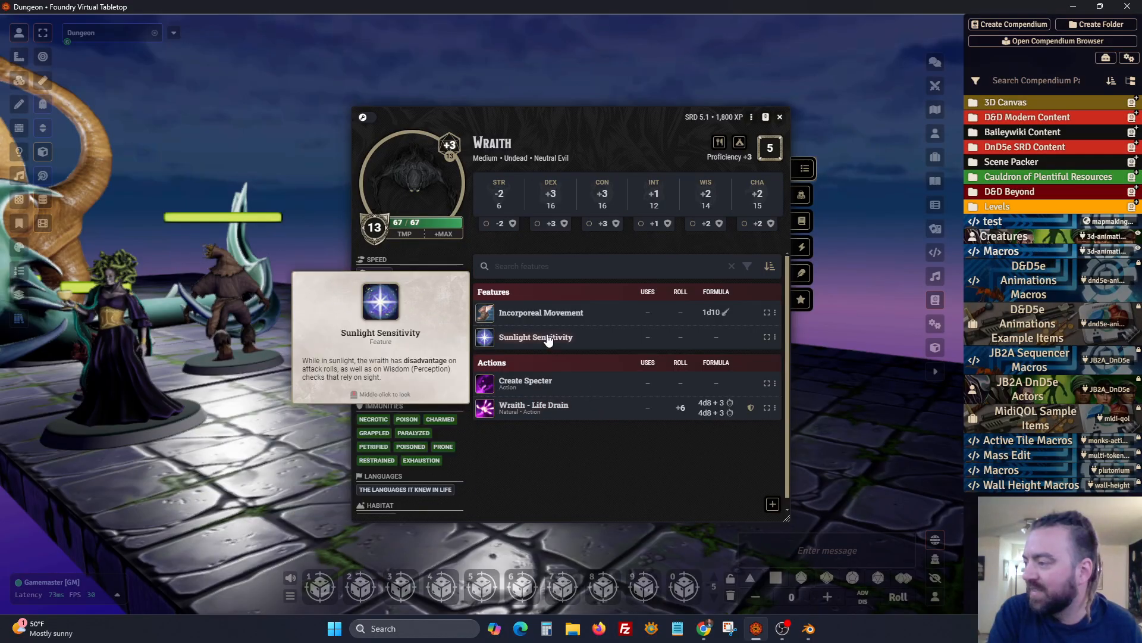
mouse_move(542, 385)
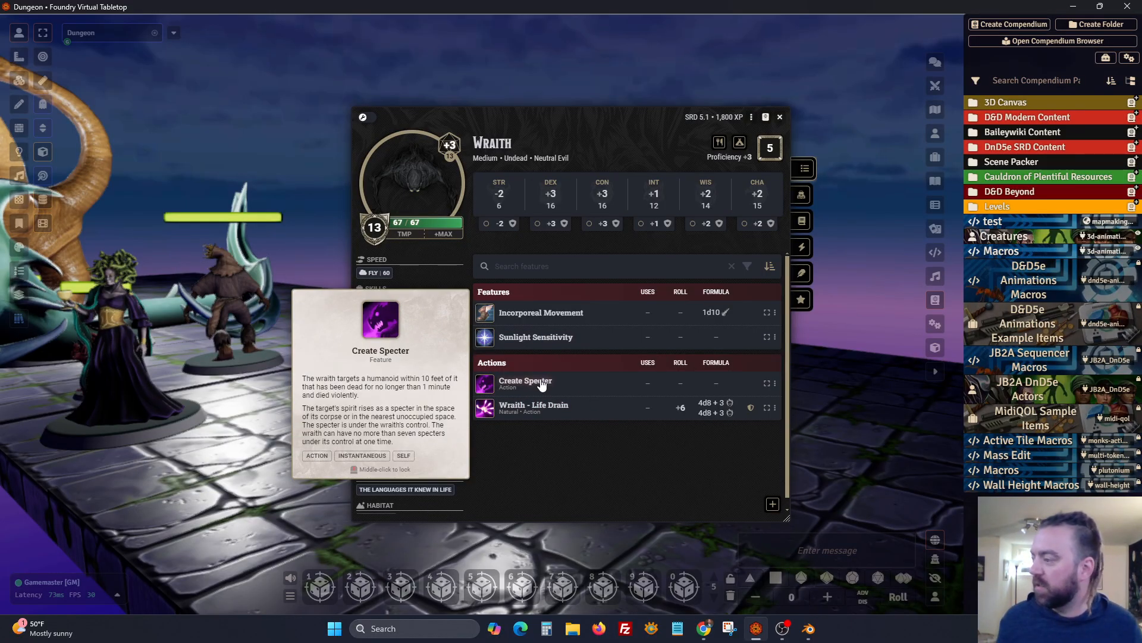
mouse_move(560, 414)
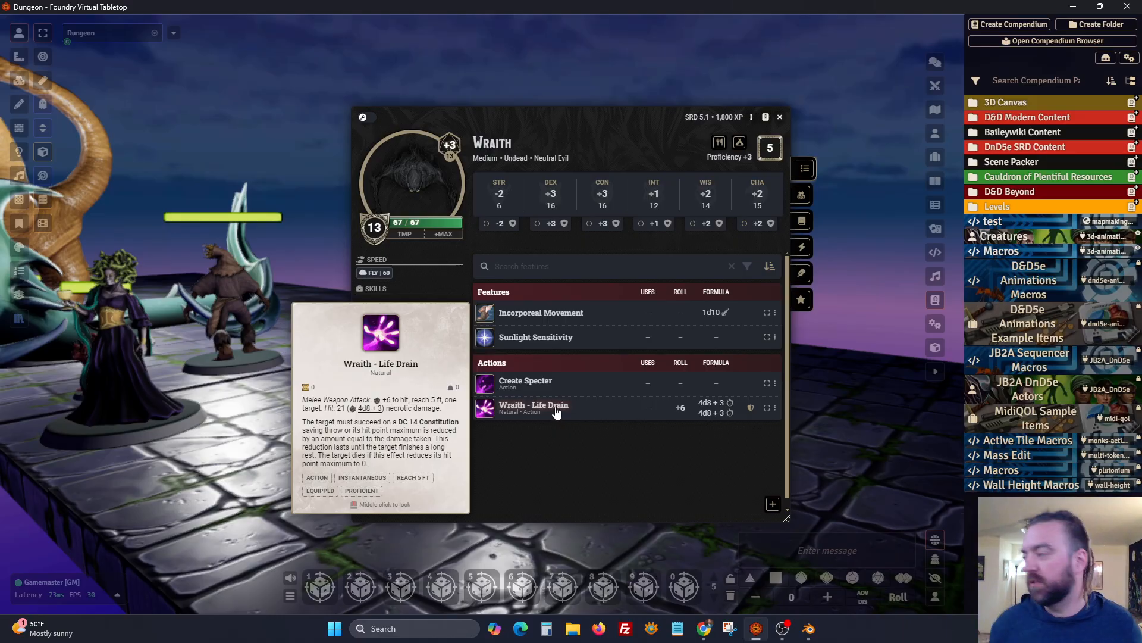
Switch back to Blender, keyframe the pose of all bones at frame 0, and set the animation's end frame to 96.
click(806, 630)
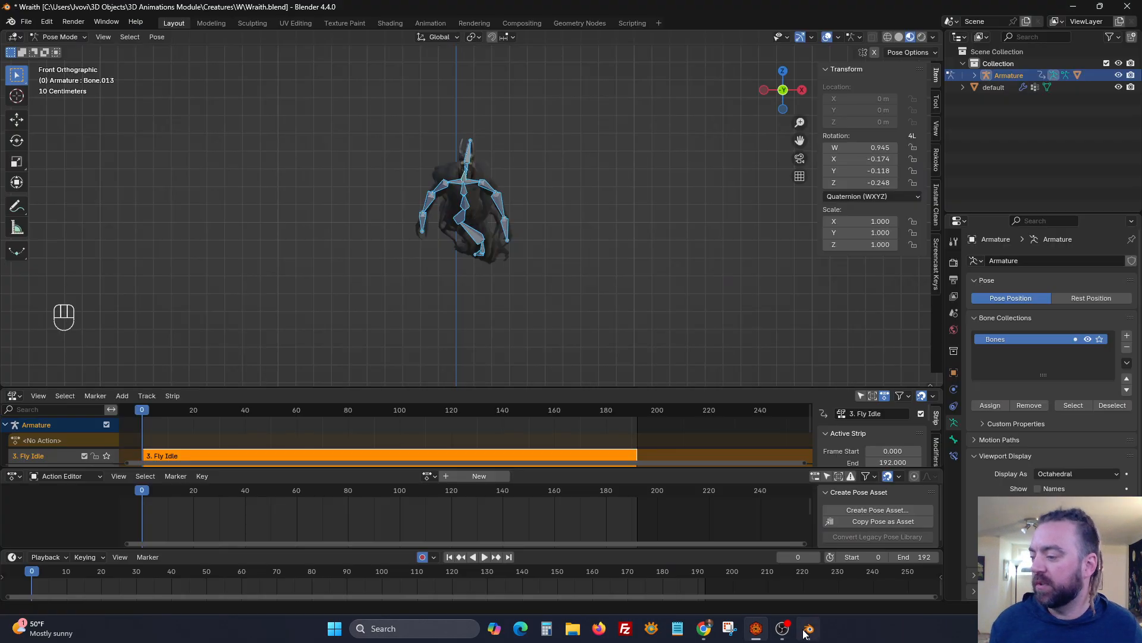
middle_drag(523, 287, 397, 293)
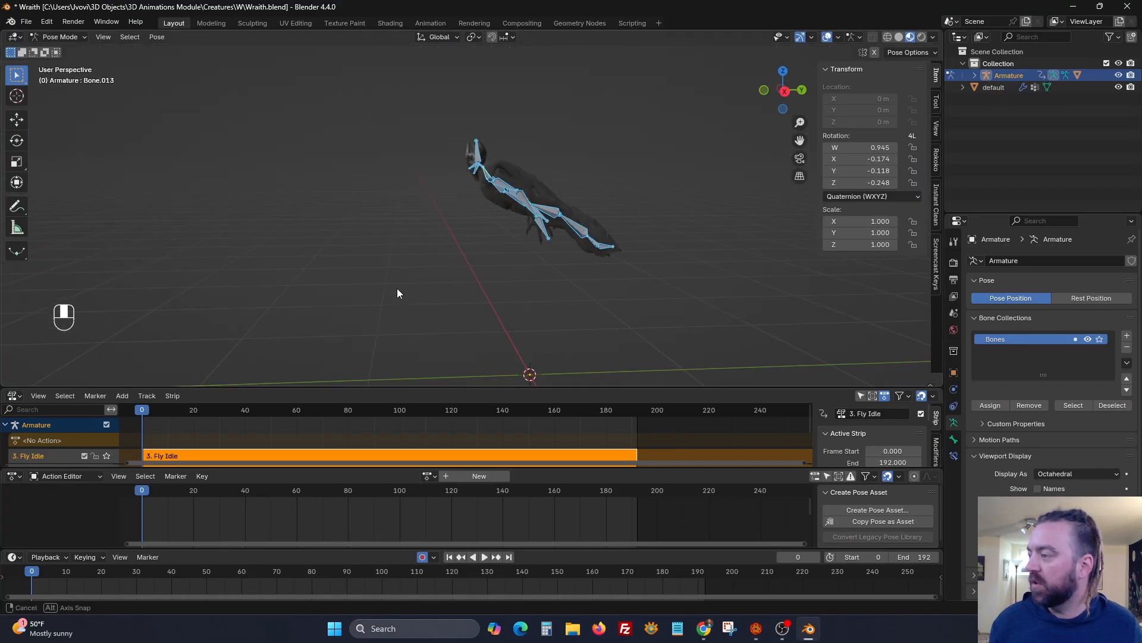
click(782, 92)
shift+middle_drag(615, 236, 538, 186)
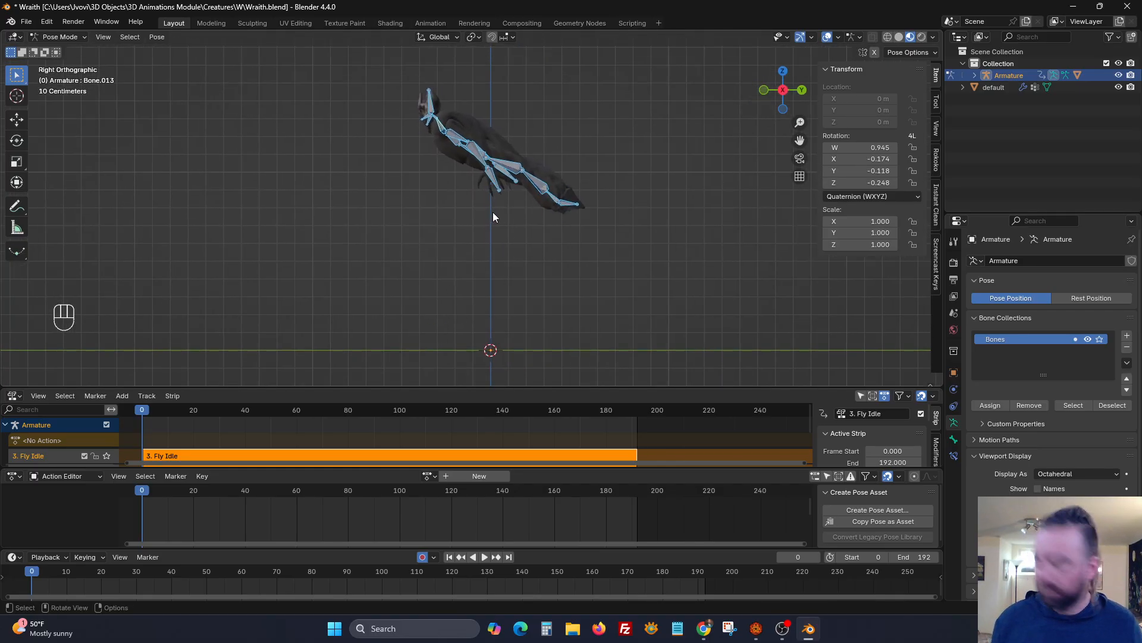
key(i)
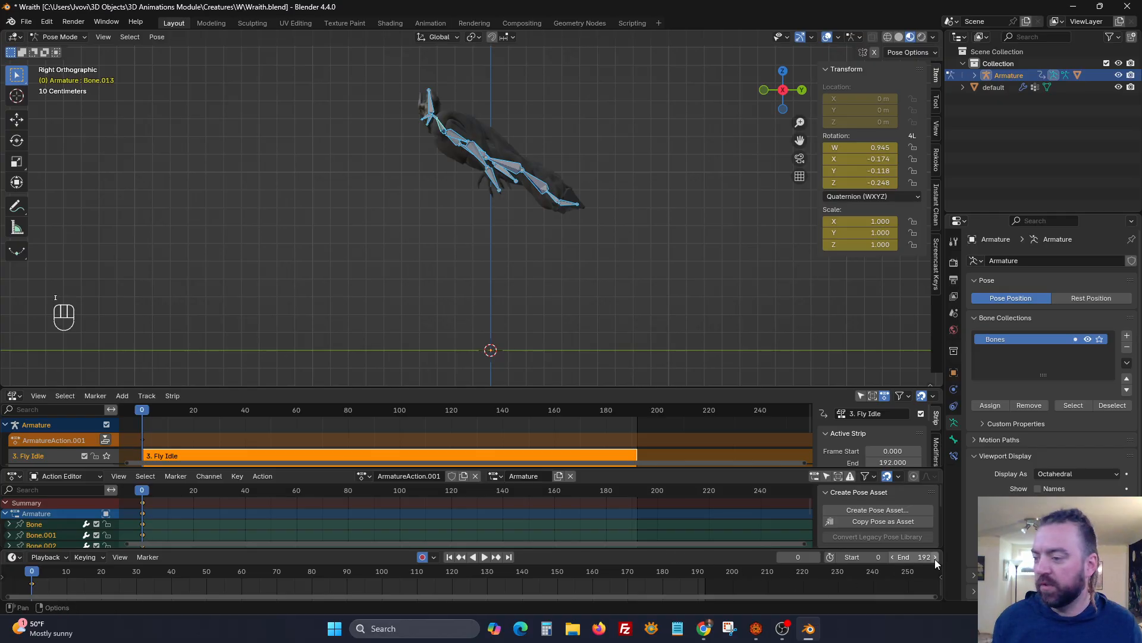
key(Return)
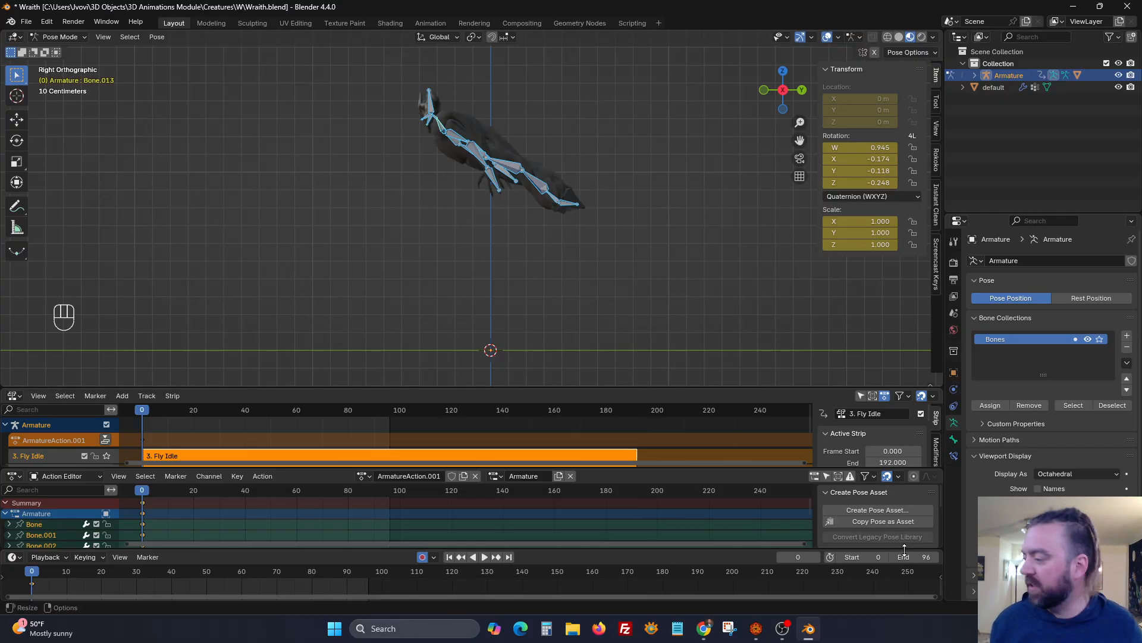
Duplicate the frame 0 keyframes to frame 96 and rename the action as 4. Fly Attack.
key(shift+d)
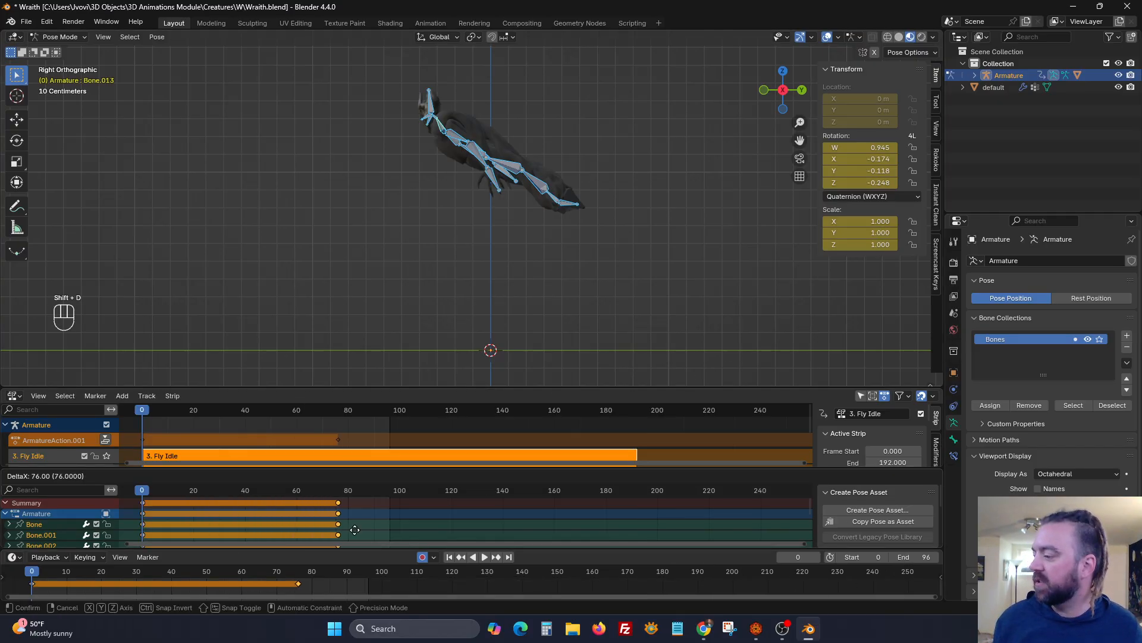
click(400, 535)
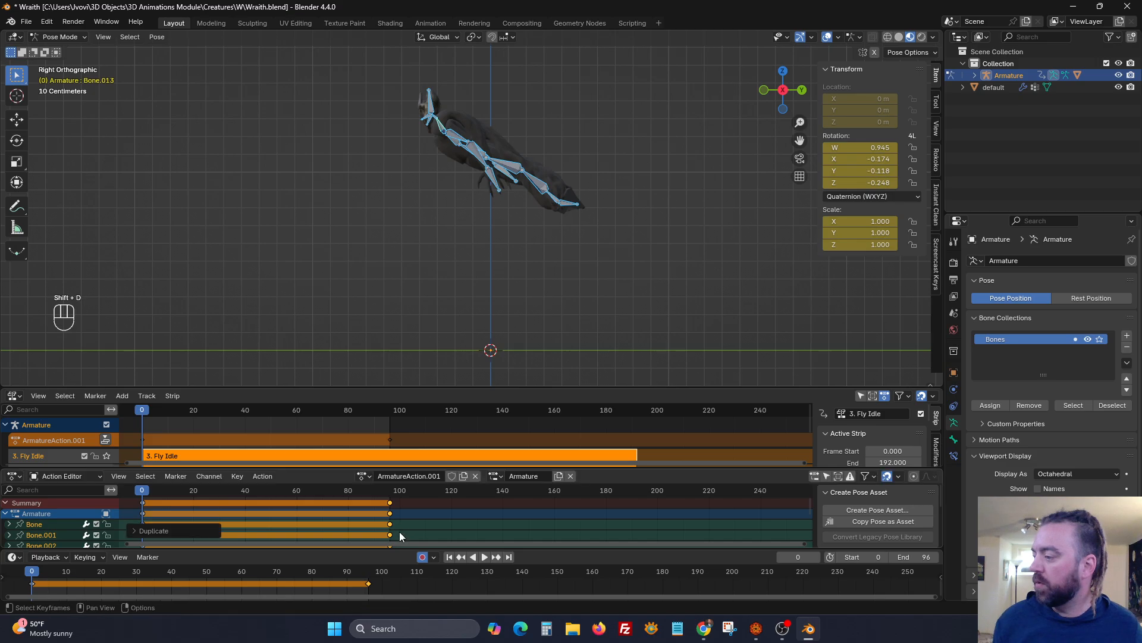
double_click(412, 477)
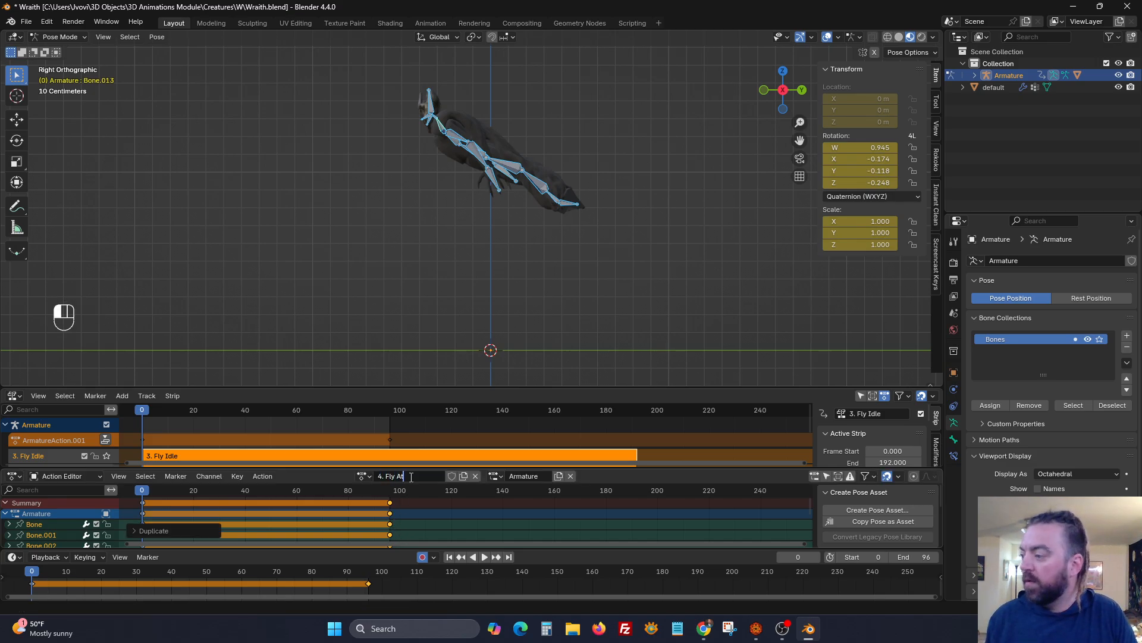
key(Return)
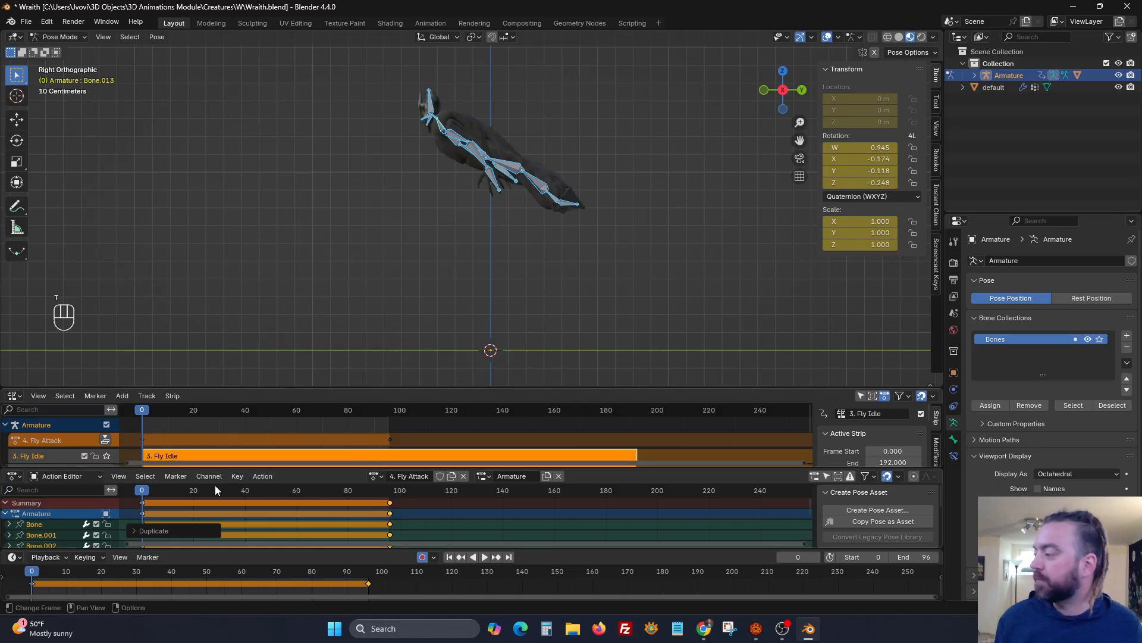
At frame 10, rotate all the bones together by about -8.27° around global X to rear the body up.
drag(177, 488, 167, 491)
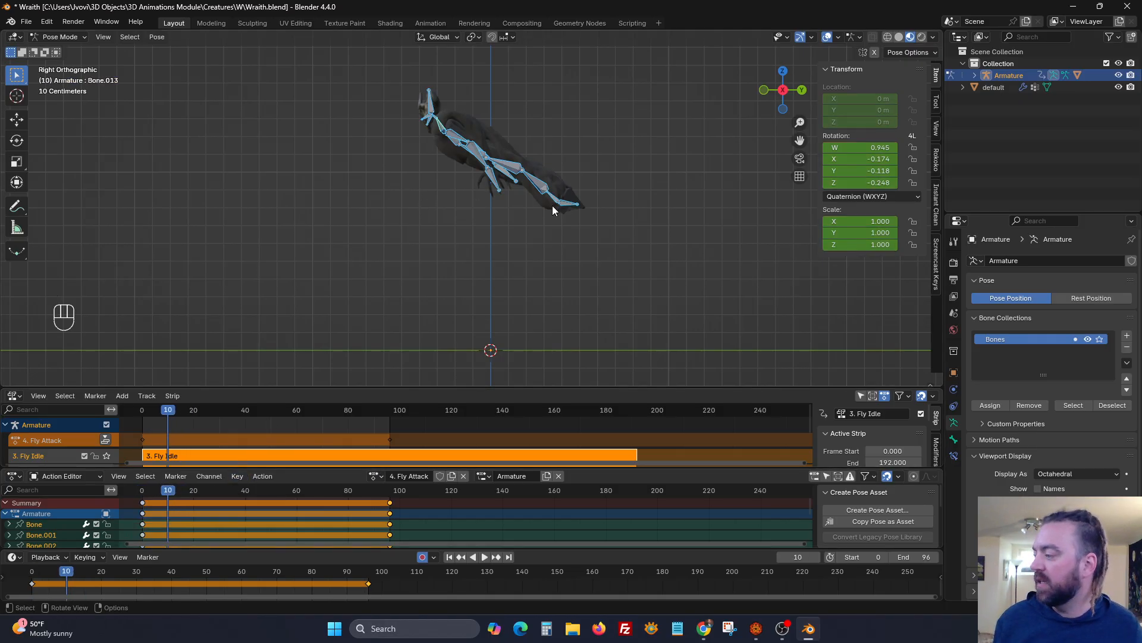
key(r)
key(x)
click(623, 145)
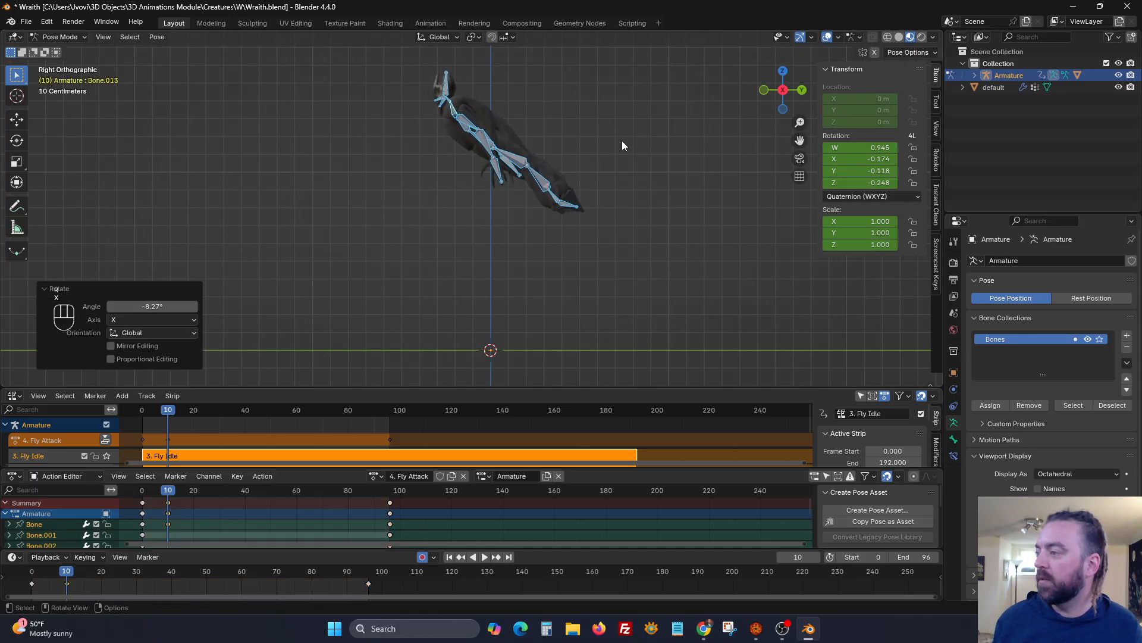
Move all the bones about 0.2 m along global Y and 0.04 m along global Z at frame 10.
key(g)
key(y)
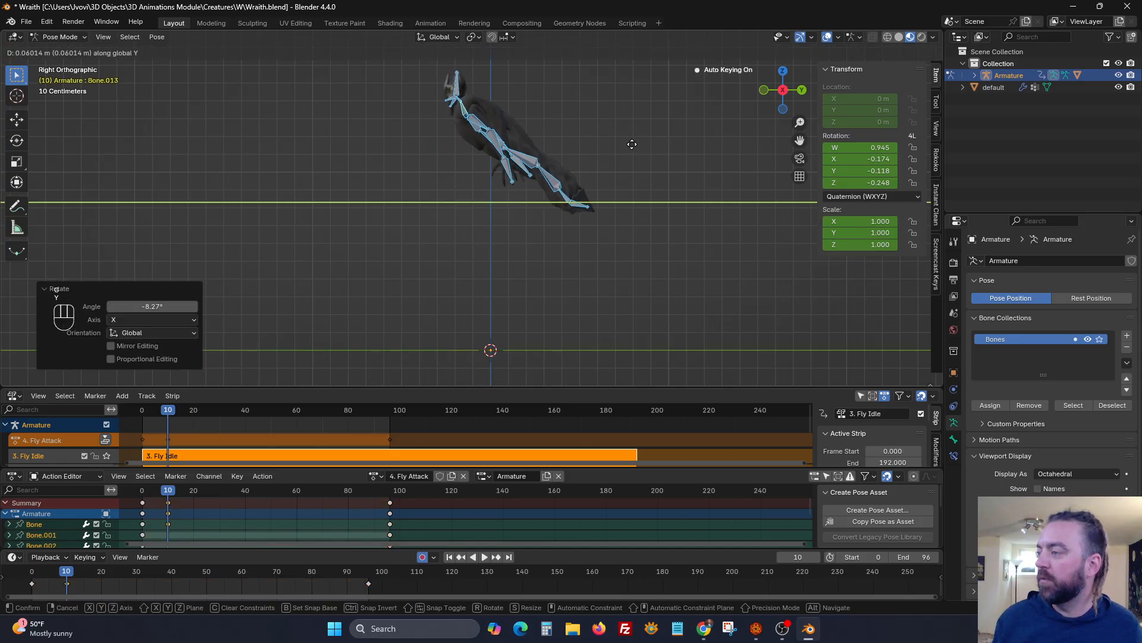
click(656, 150)
key(g)
key(z)
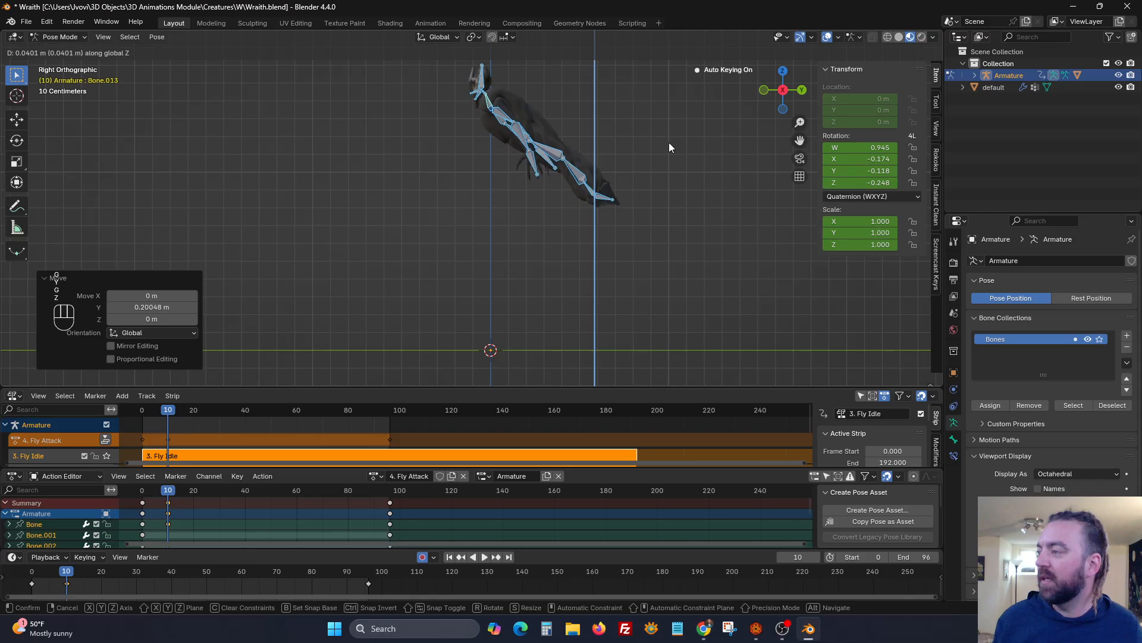
click(529, 170)
Rotate the lower body bone Bone.001 by about 4.72° in the right orthographic view at frame 10.
scroll(521, 168, up, 2)
shift+middle_drag(512, 172, 504, 208)
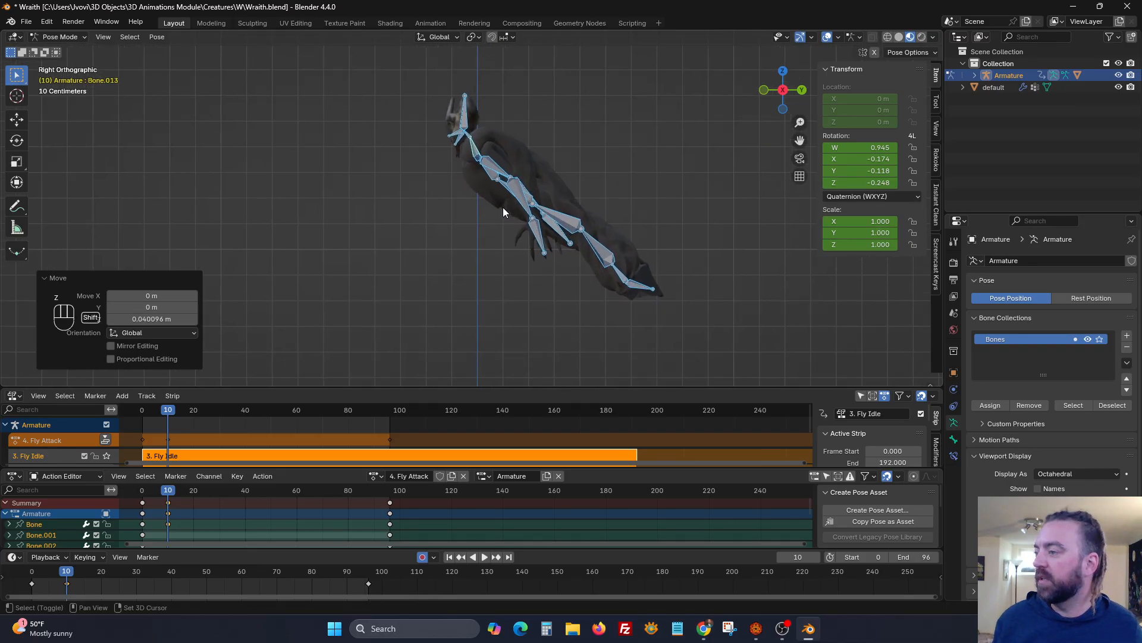
click(584, 246)
key(r)
click(636, 218)
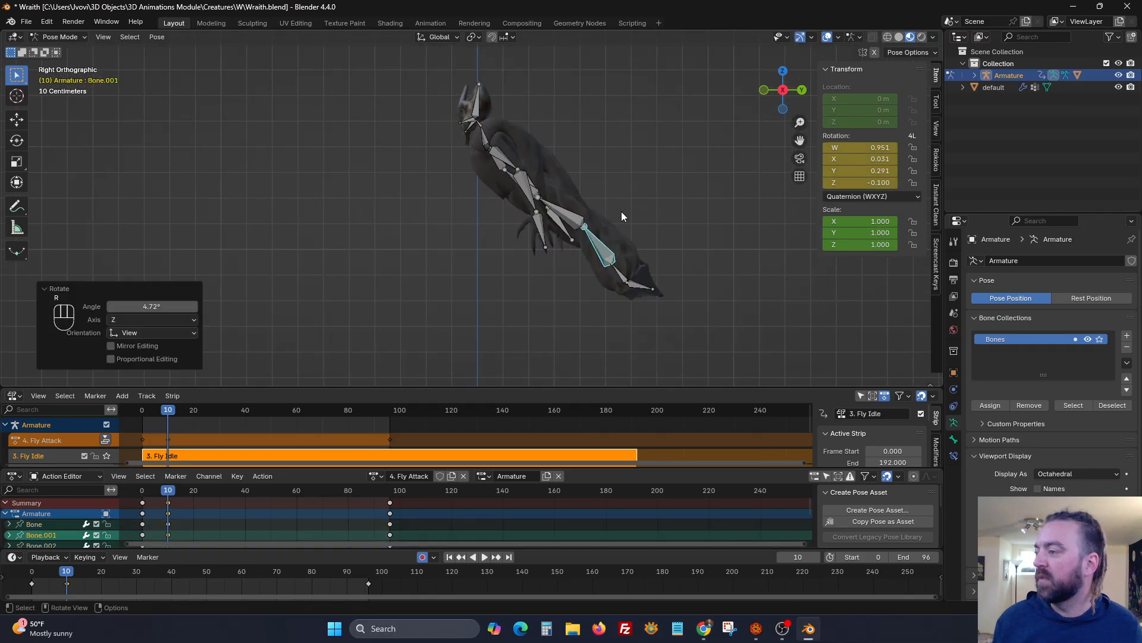
Rotate the spine bone Bone.002 slightly with trackball rotation and by 7.5° in the right view at frame 10.
click(570, 208)
key(r)
key(r)
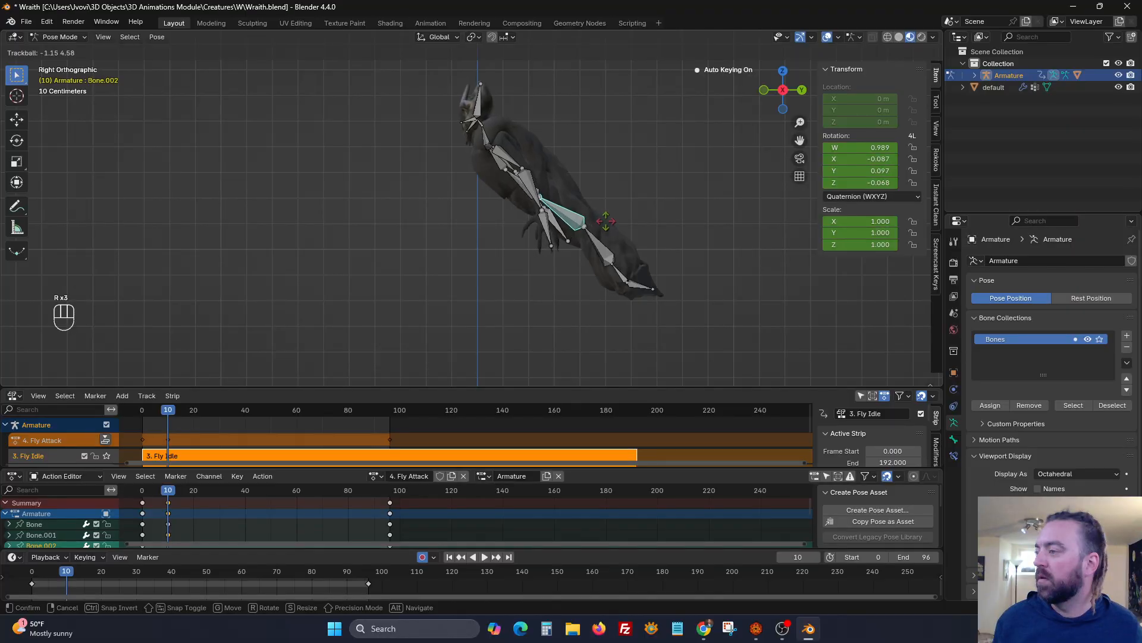
click(604, 219)
key(r)
click(599, 166)
Rotate the spine bone Bone.003 by trackball angles of about -5.16° and -2.86°, and tilt it slightly in the view plane.
middle_drag(483, 146, 535, 221)
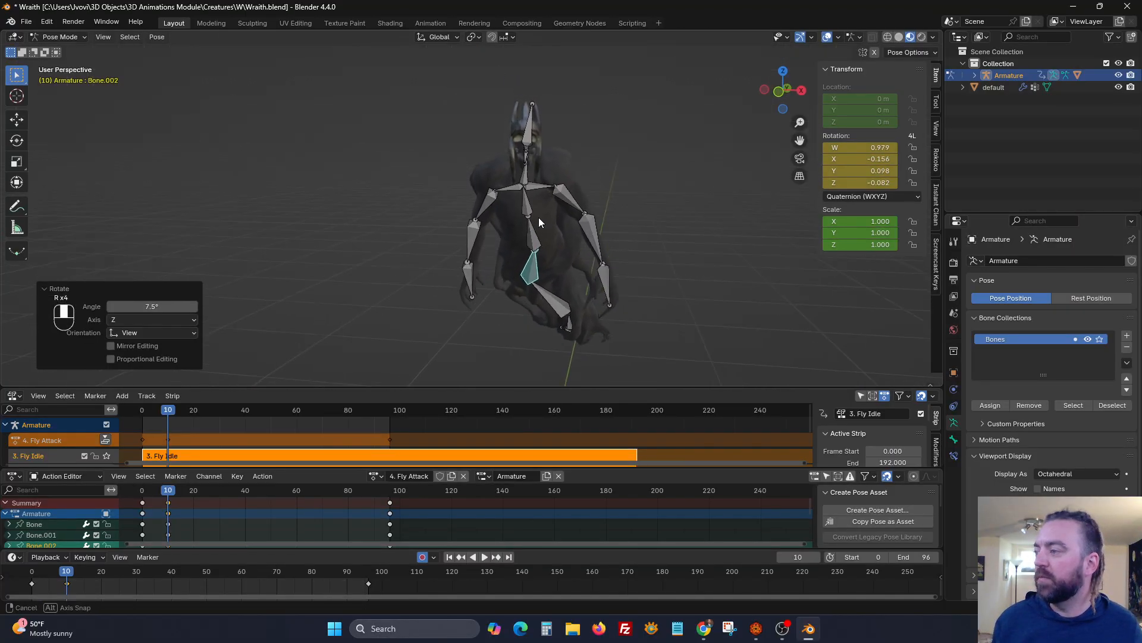
click(535, 231)
key(r)
key(r)
key(r)
click(570, 205)
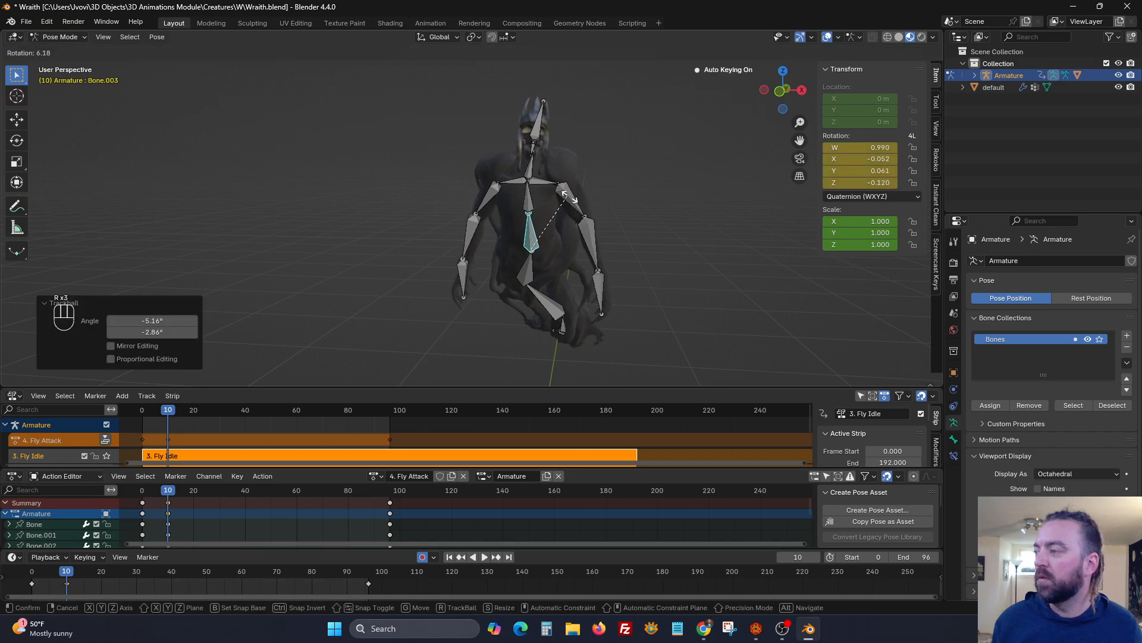
Swing the upper arm bone Bone.006 outward at frame 10 with trackball rotation, ending with angles of about -60.7° and 24.1°.
click(571, 206)
key(r)
key(r)
key(r)
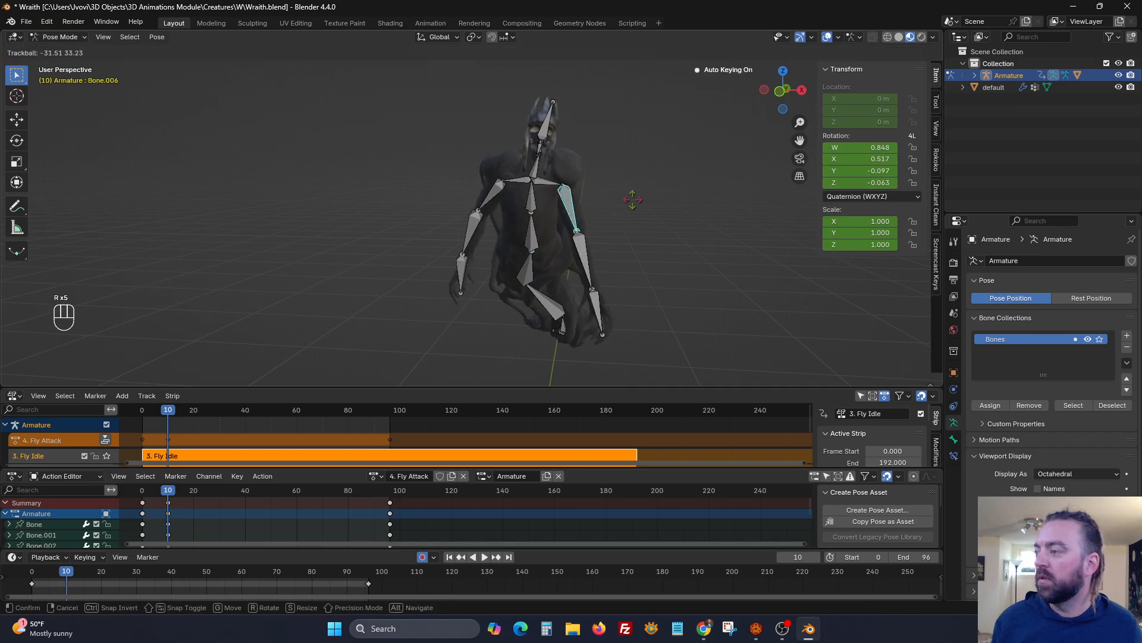
click(636, 188)
key(r)
key(r)
click(635, 184)
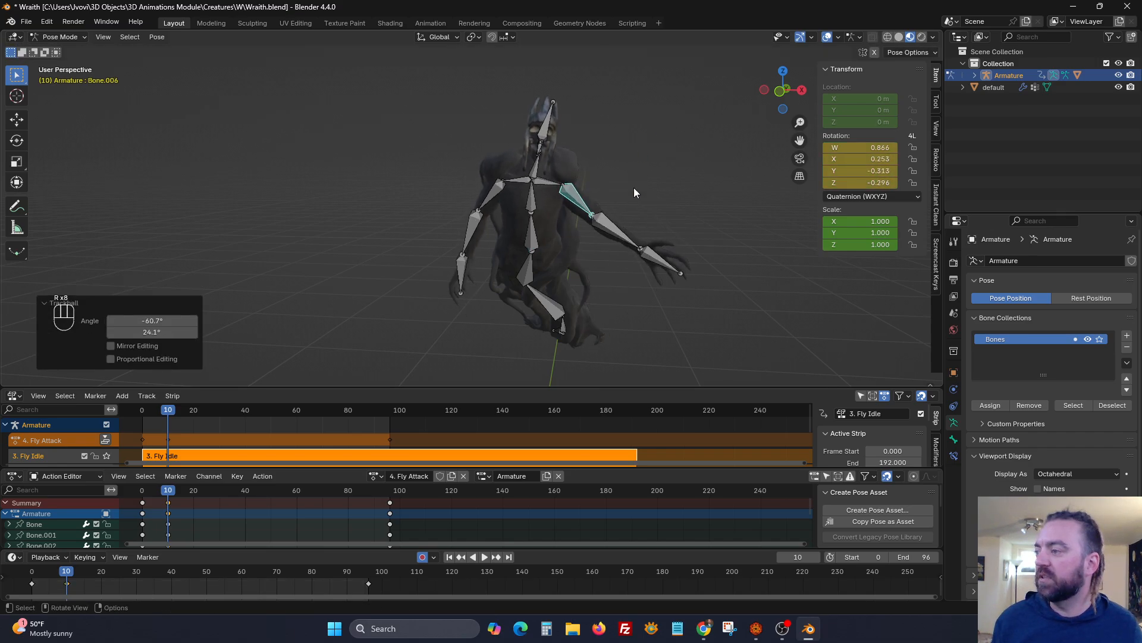
Raise the arm bone Bone.006 by about -44.8° in the view plane and refine its direction with trackball rotation.
key(r)
click(642, 140)
key(r)
key(r)
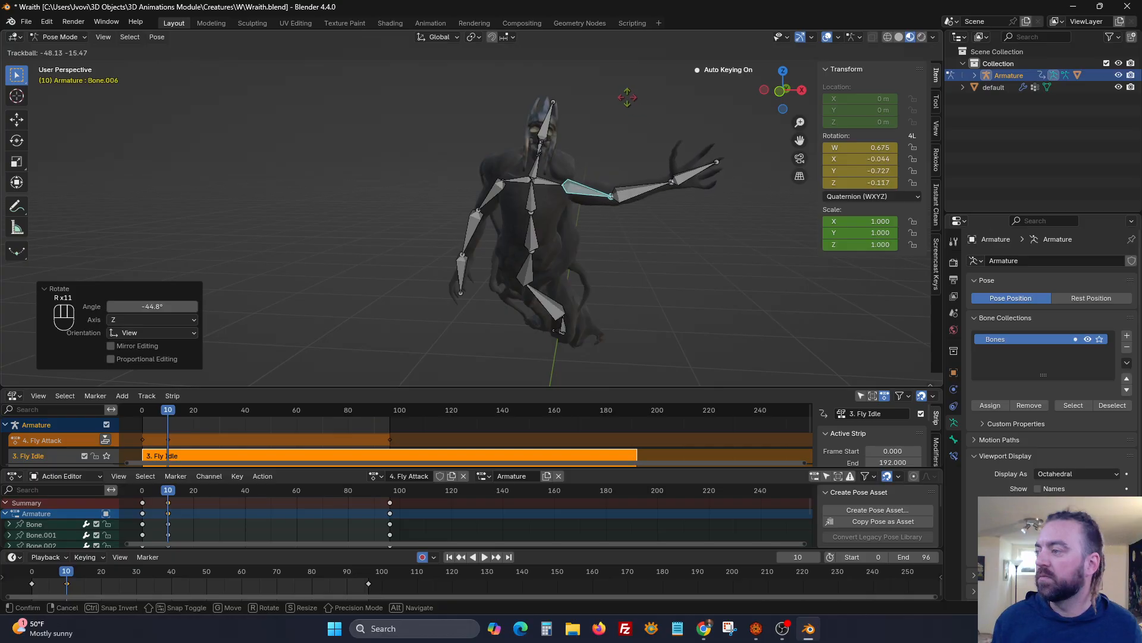
click(626, 98)
Spread the opposite upper arm bone Bone.010 with trackball rotation and a view-plane rotation of about 91.9° at frame 10.
click(485, 202)
key(r)
key(r)
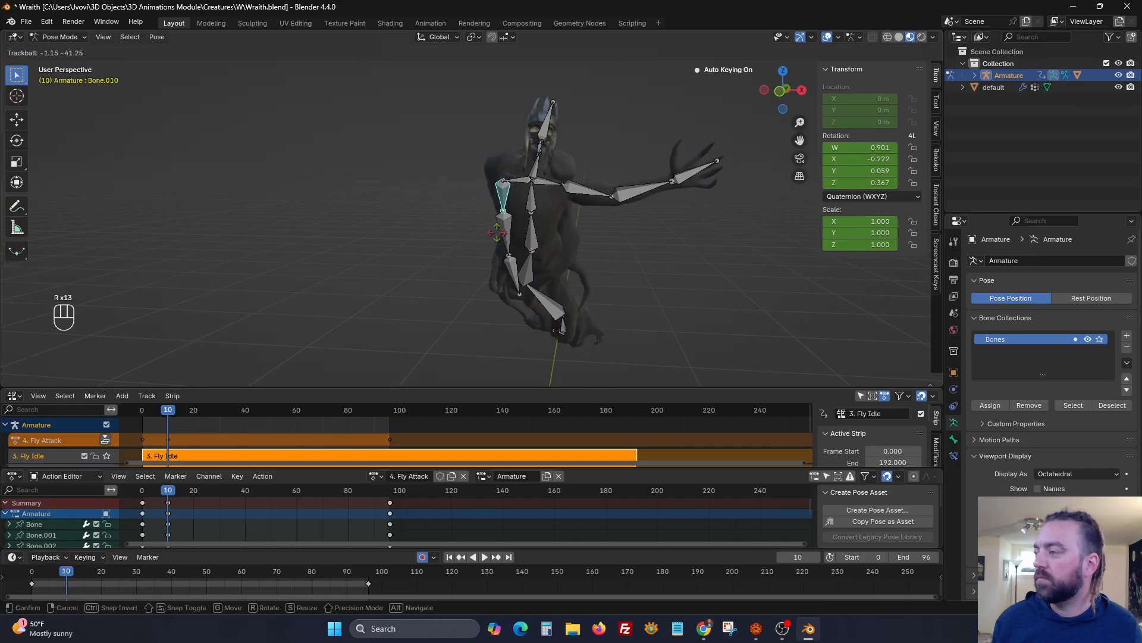
click(526, 221)
key(r)
click(434, 237)
Refine the direction of arm bone Bone.010 with trackball rotation of about -21.8° and 36.1°.
key(r)
key(r)
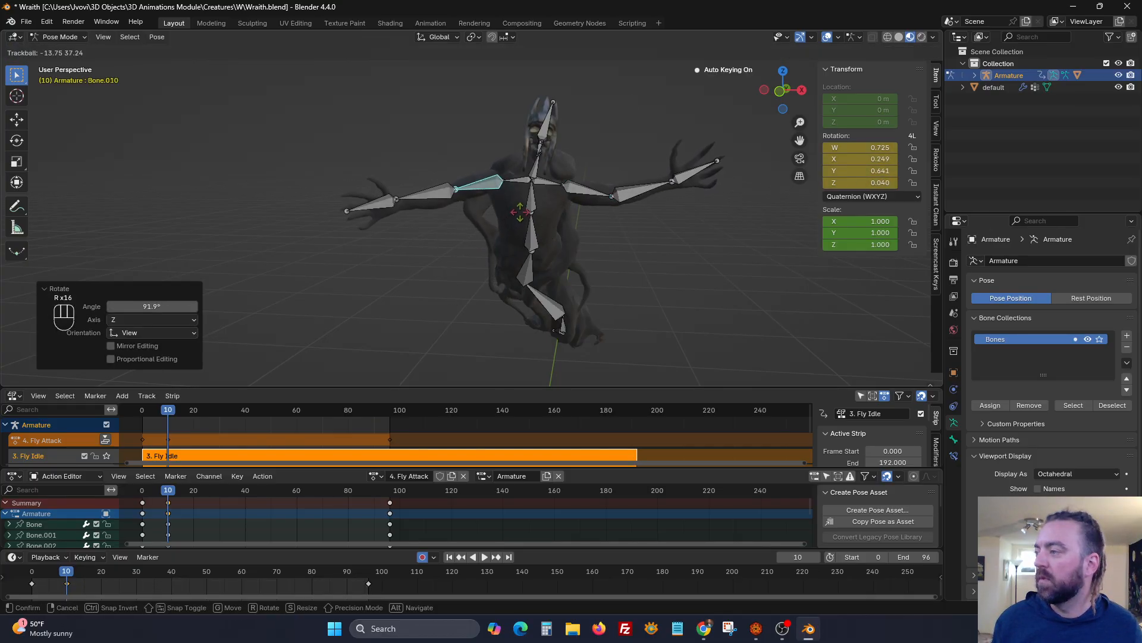
click(517, 216)
key(r)
right_click(487, 234)
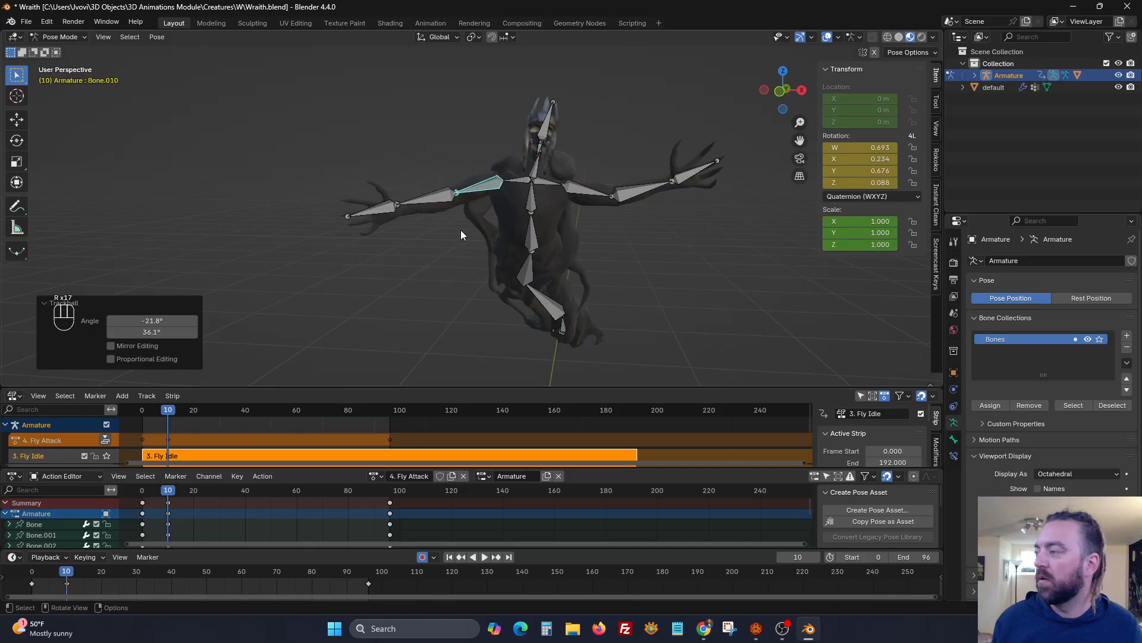
Rotate the forearm on the Bone.010 side upward, and rotate Bone.010 by about -14.1° around global Z.
key(r)
click(461, 203)
key(r)
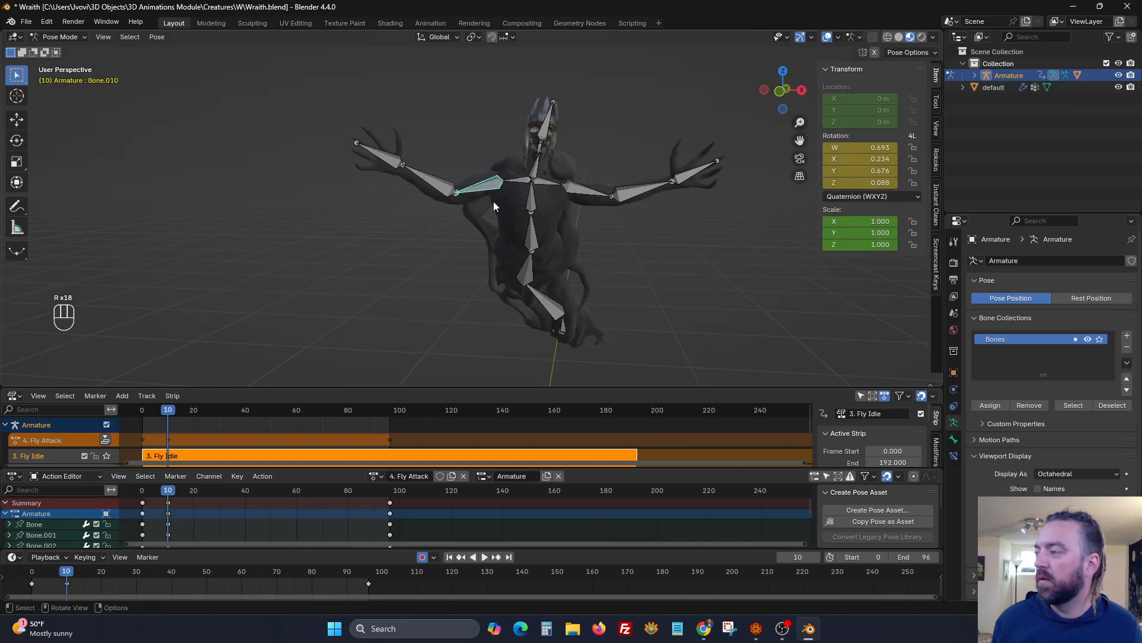
key(z)
click(485, 213)
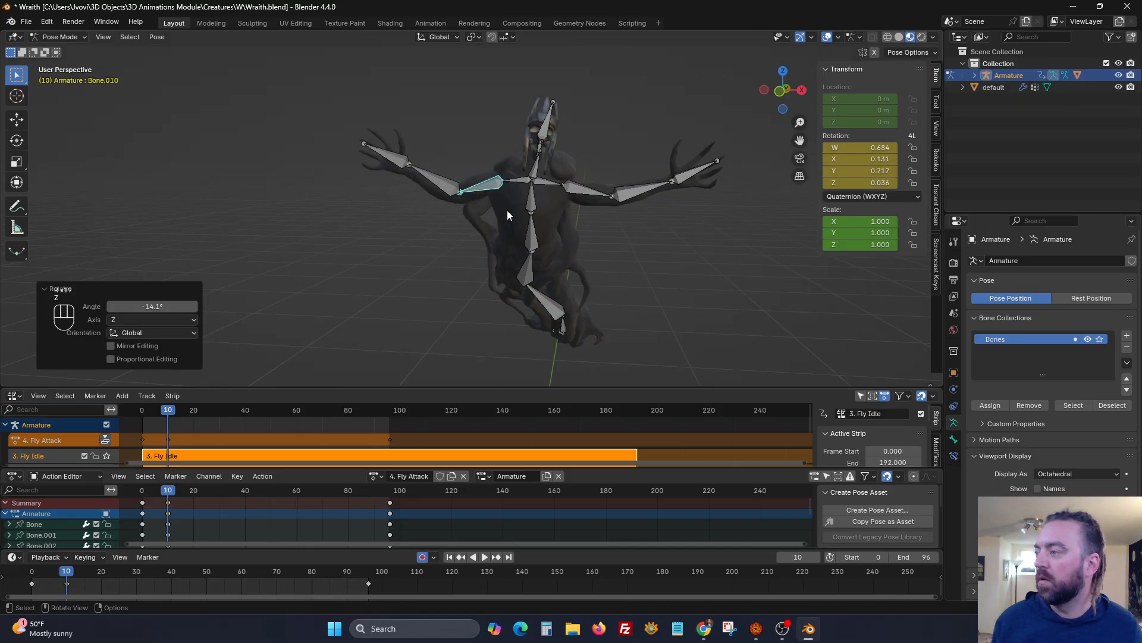
Turn the neck bone Bone.013 by trackball angles of about -11.5° and -12°, and tilt it about -13° in the view plane.
click(537, 175)
key(r)
key(r)
click(564, 172)
key(r)
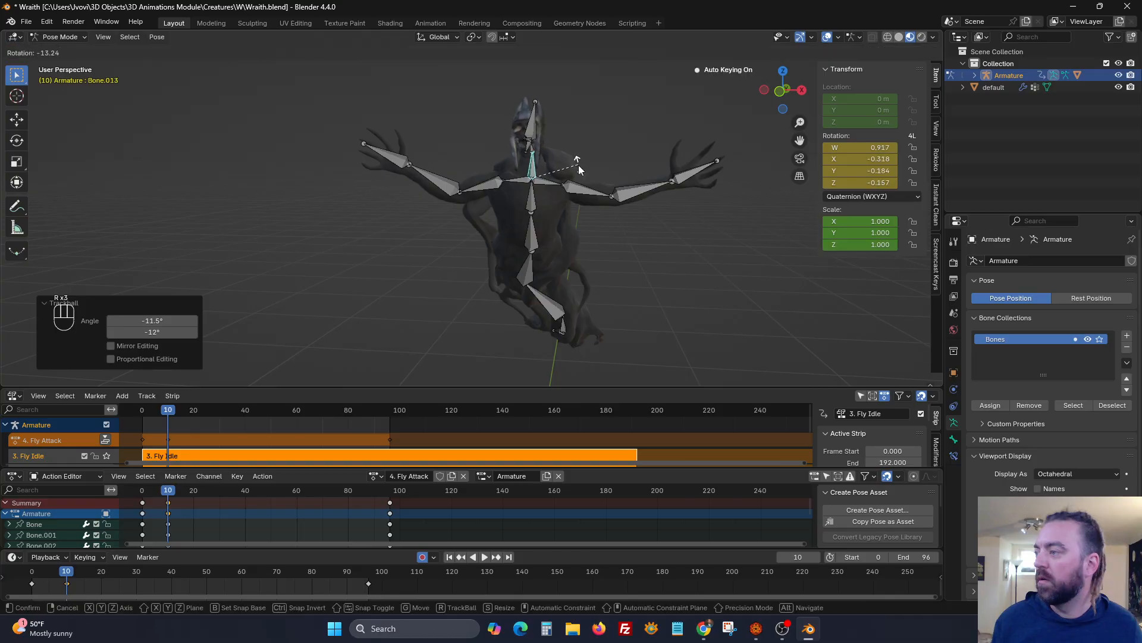
click(579, 170)
Rotate the small face bone Bone.016 with trackball rotation and adjust the face around the local X axis at frame 10.
click(533, 150)
key(r)
right_click(558, 158)
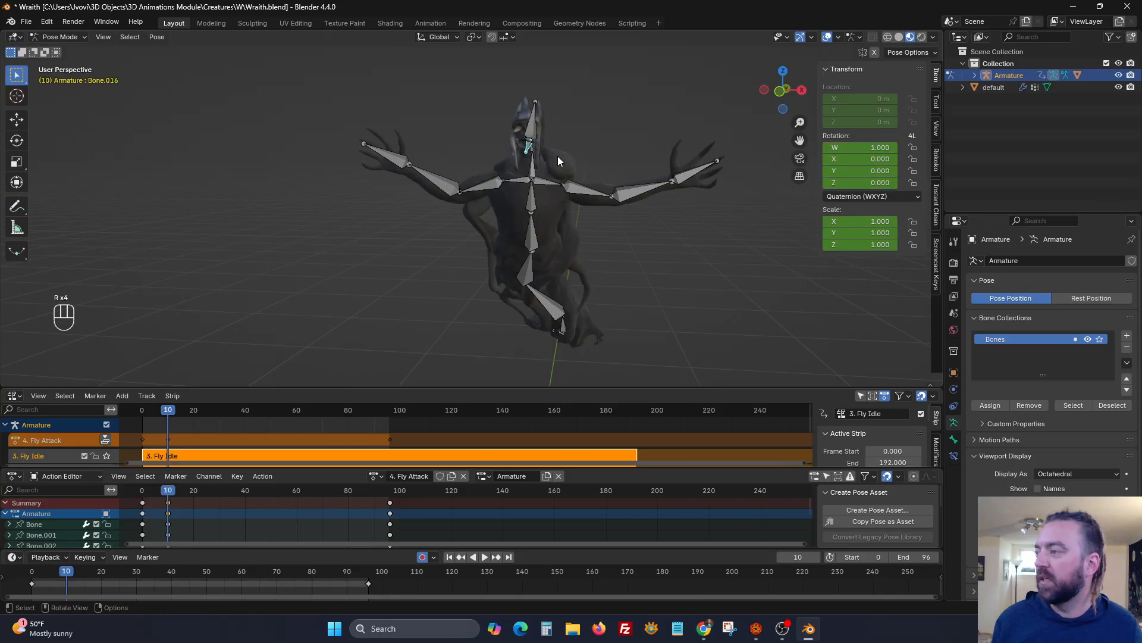
key(r)
key(r)
click(545, 140)
click(528, 151)
key(r)
key(x)
key(x)
click(533, 170)
Scale the tail-end bone Bone.018 to about 0.438 and rotate it by about 17.2° in the view plane at frame 10.
middle_drag(532, 169, 574, 273)
click(635, 299)
key(s)
click(691, 320)
middle_drag(631, 311, 526, 208)
key(r)
click(685, 300)
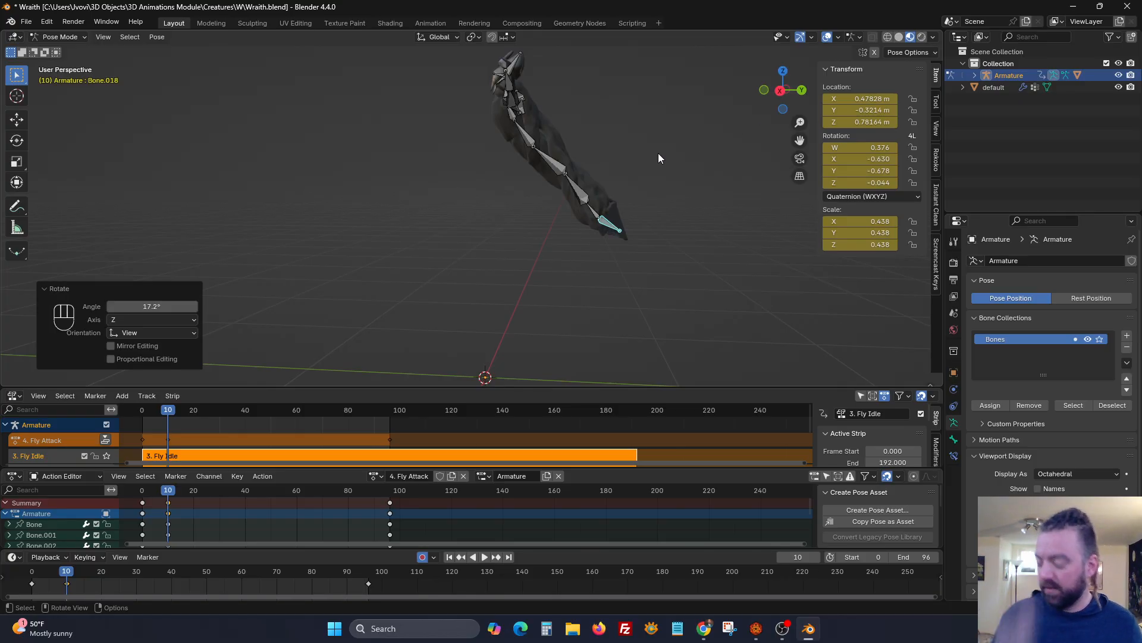
Select all bones and rotate the whole rig by about 64.7° around global X at frame 15.
key(a)
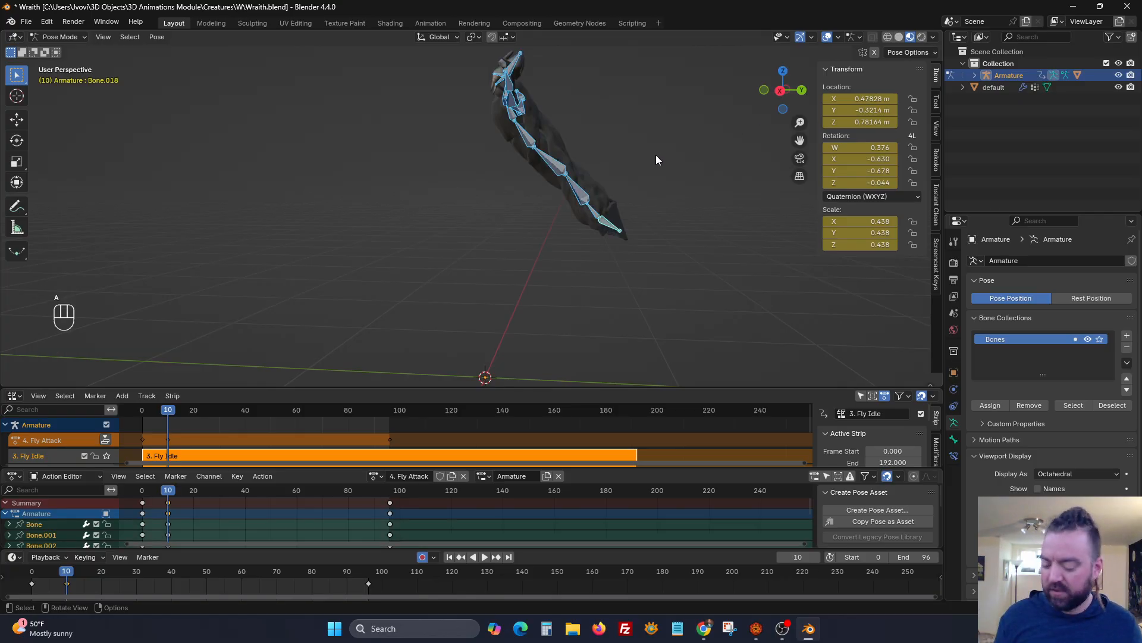
click(779, 90)
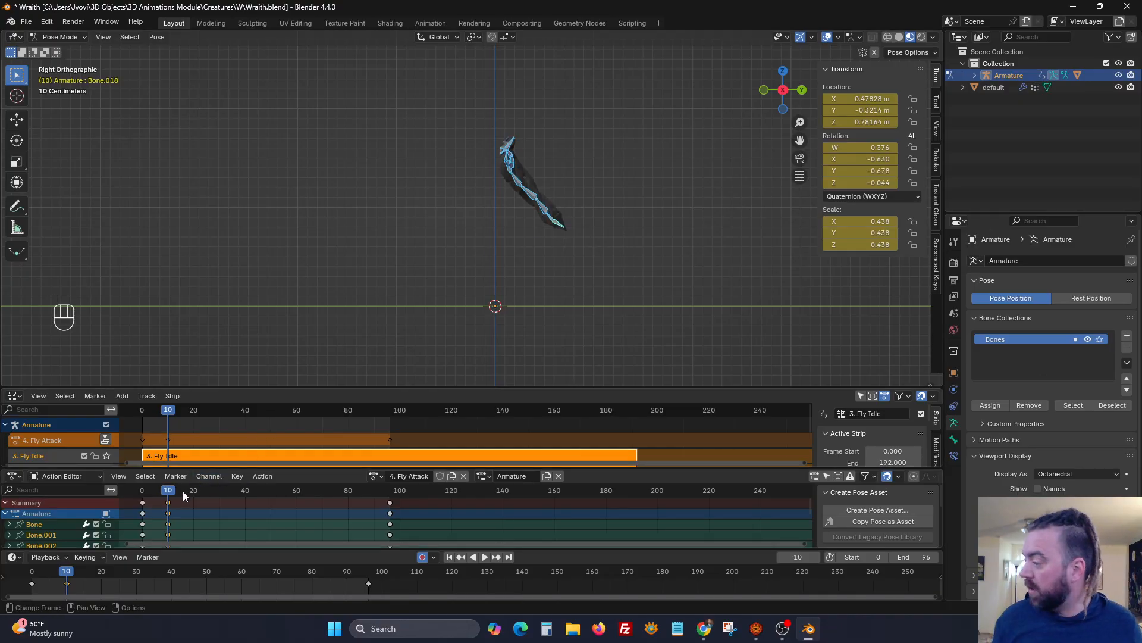
click(169, 502)
key(space)
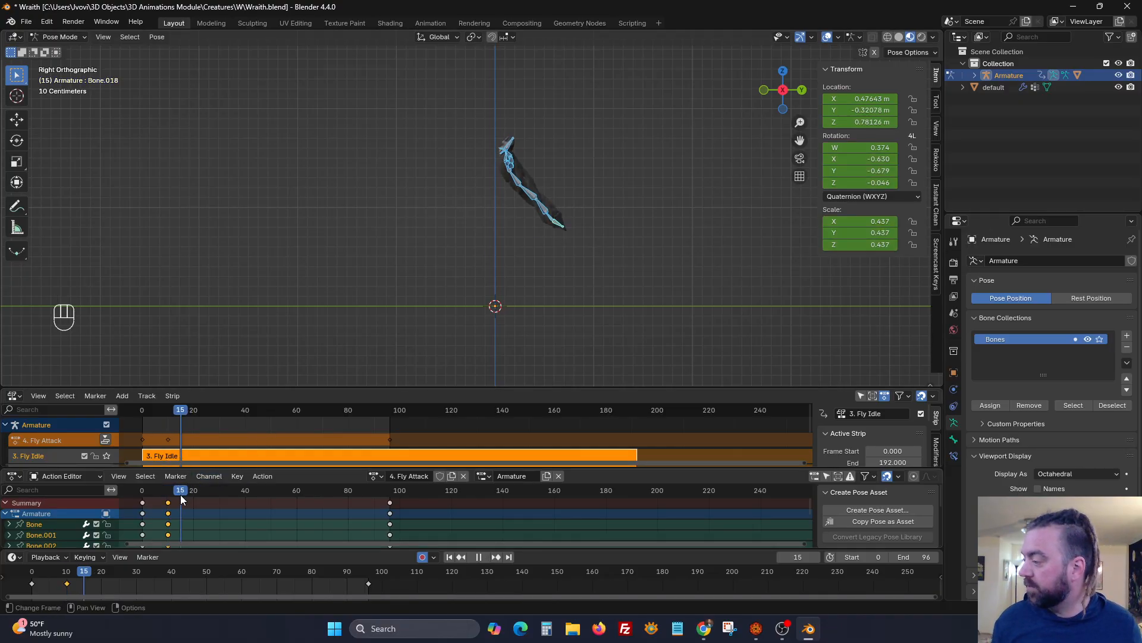
key(r)
key(x)
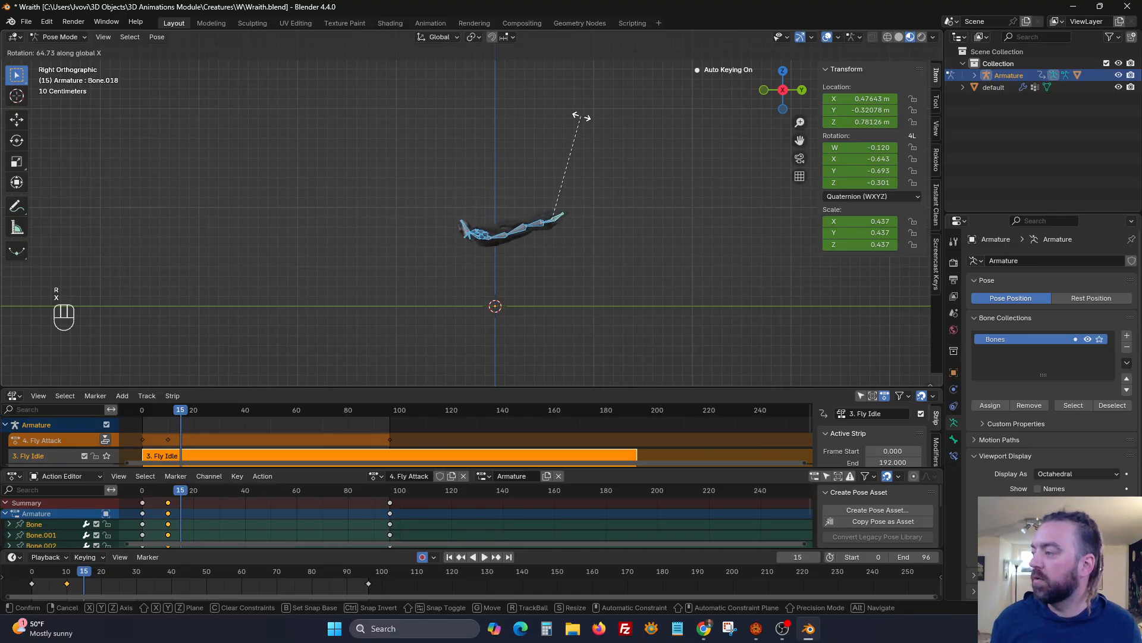
click(582, 117)
Move the whole rig forward along global Y and by about -0.422 m along global Z at frame 15.
key(g)
key(y)
key(g)
click(500, 150)
key(z)
click(502, 194)
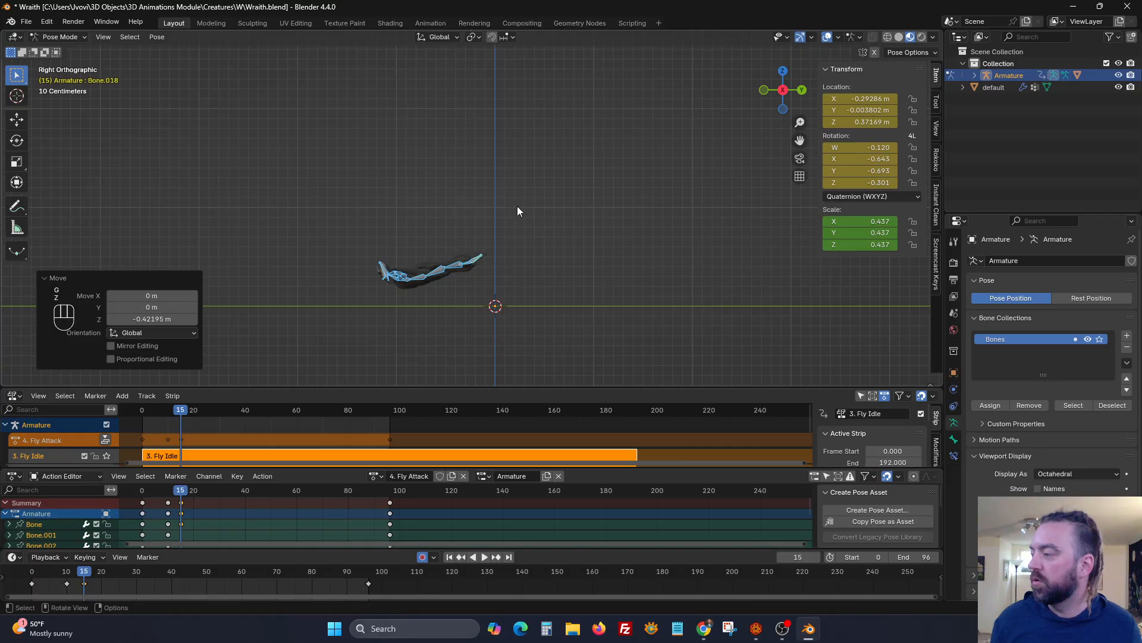
Rotate the upper arm Bone.006 in the view plane and swing its forearm by about -38.7°.
middle_drag(500, 216, 438, 241)
click(464, 213)
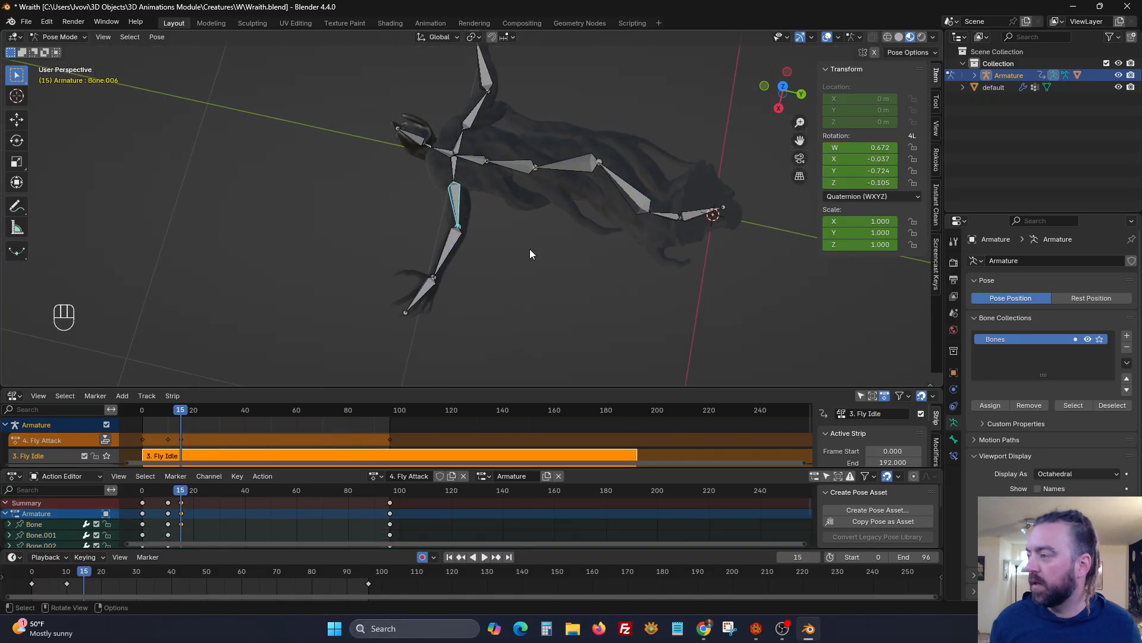
key(r)
click(552, 215)
key(r)
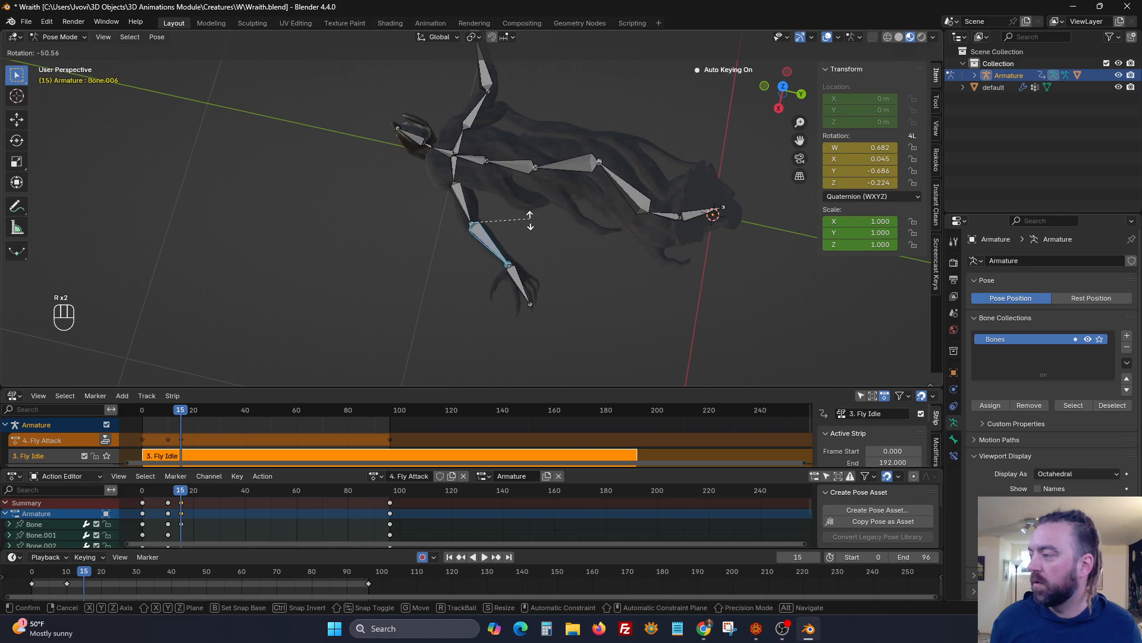
click(522, 235)
Refine the angle of the upper arm Bone.006 with view-plane and trackball rotation at frame 15.
middle_drag(523, 236, 534, 107)
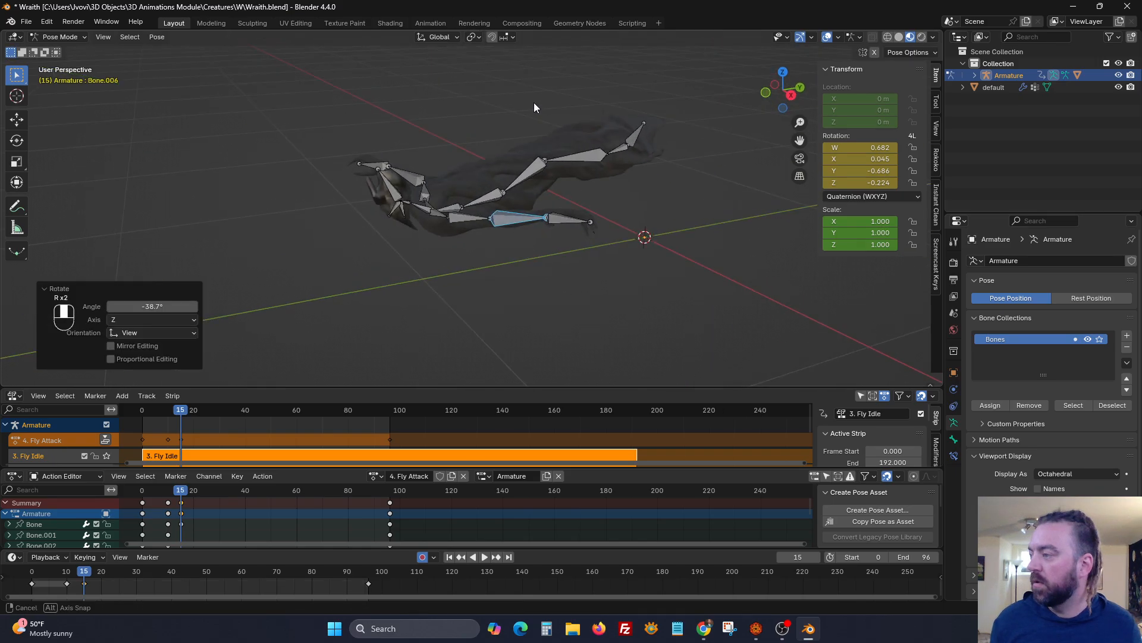
click(442, 219)
key(r)
click(497, 235)
mouse_move(497, 235)
middle_down()
mouse_move(515, 280)
mouse_move(559, 262)
mouse_move(479, 247)
middle_up()
click(476, 245)
key(r)
key(r)
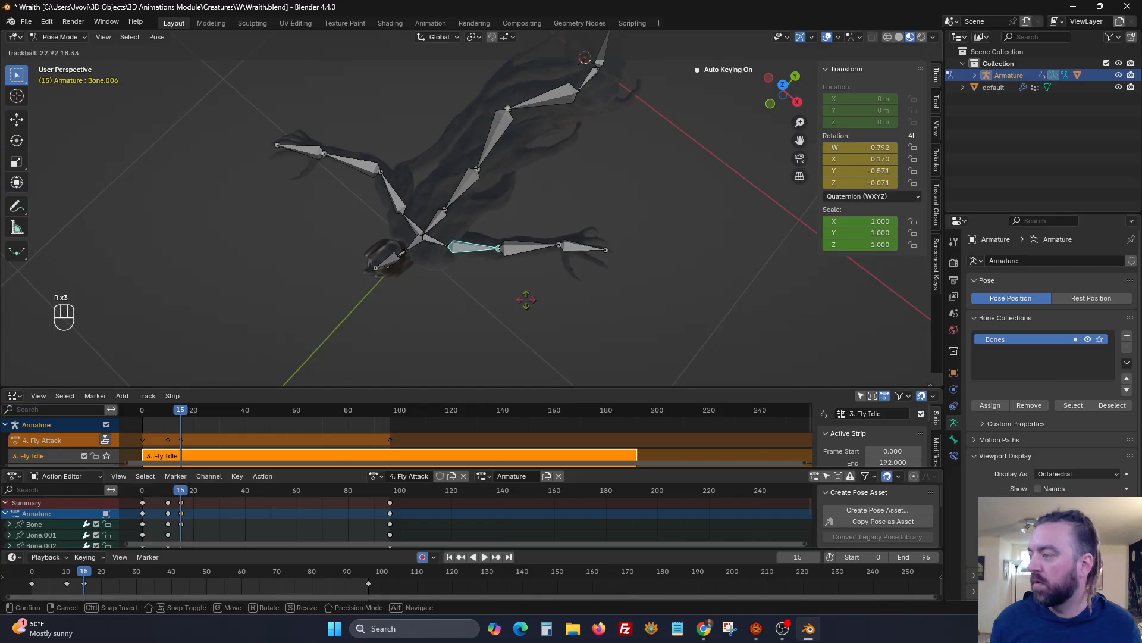
key(r)
key(y)
click(539, 249)
Turn the forearm Bone.007 by trackball angles of about 17.2° and 13.2°, and adjust it in the view plane.
click(539, 249)
key(r)
key(r)
click(529, 286)
key(r)
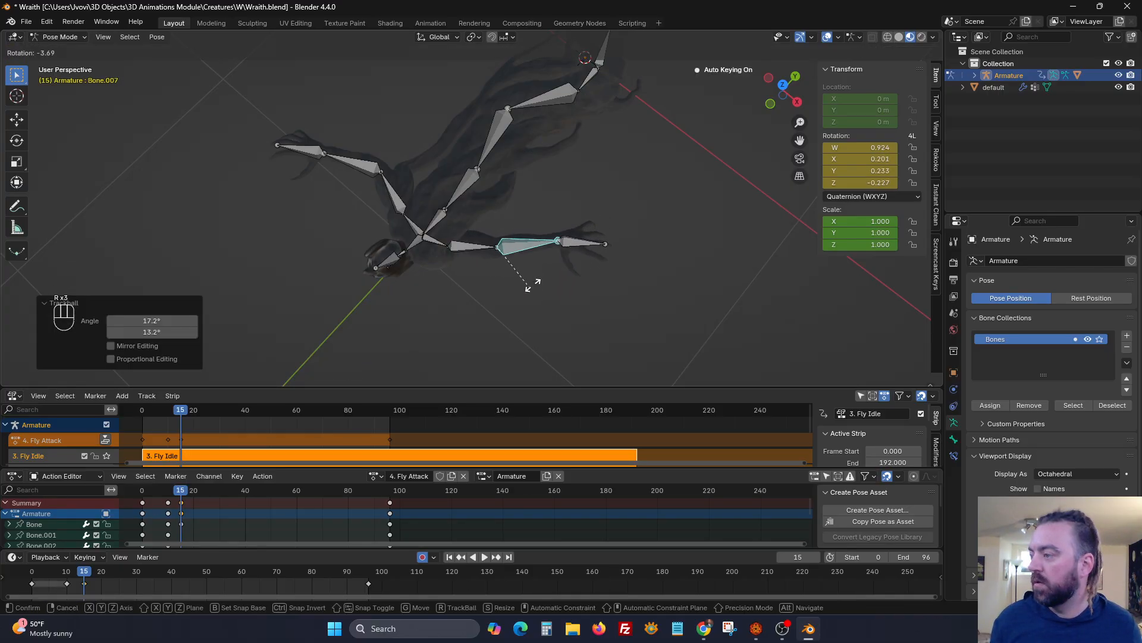
click(484, 261)
Raise the forearm Bone.007 with view-plane rotations of about 26.9° and 19°.
middle_drag(456, 172, 517, 180)
key(r)
click(549, 211)
key(r)
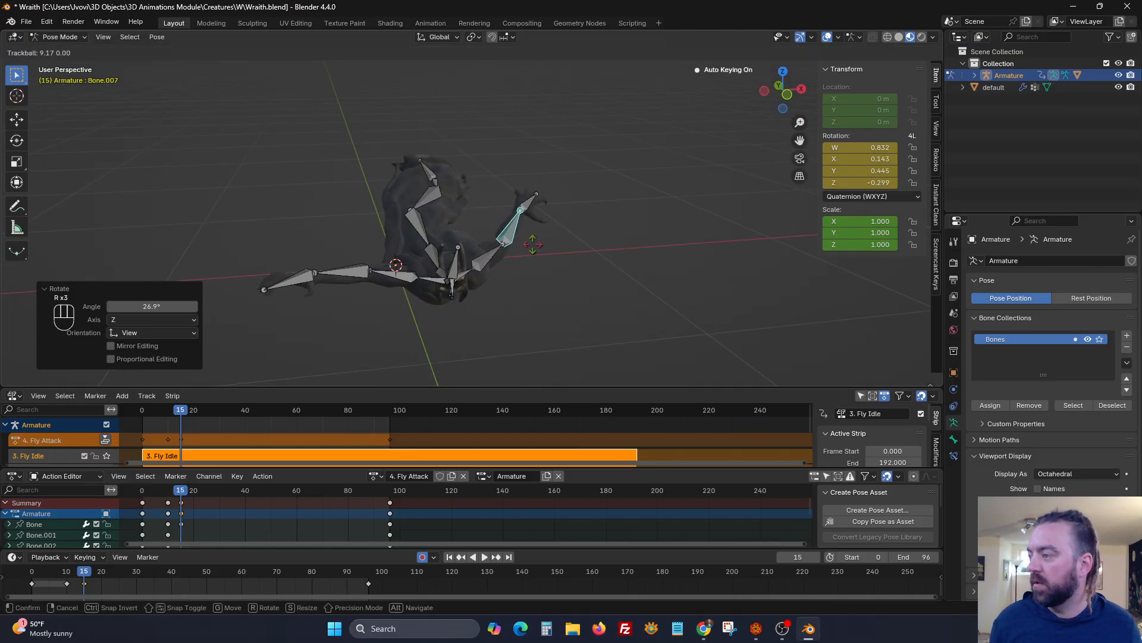
middle_drag(410, 271, 405, 319)
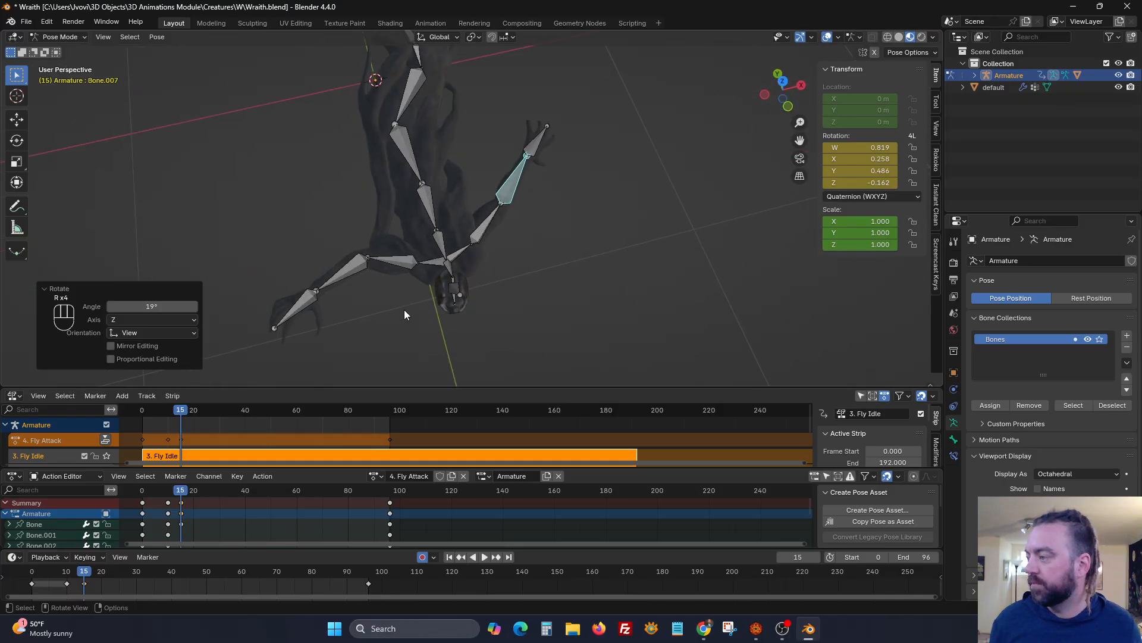
Swing the opposite forearm Bone.011 by about 69.7° in the view plane, and fine-tune its angle.
click(357, 266)
key(r)
click(302, 284)
key(r)
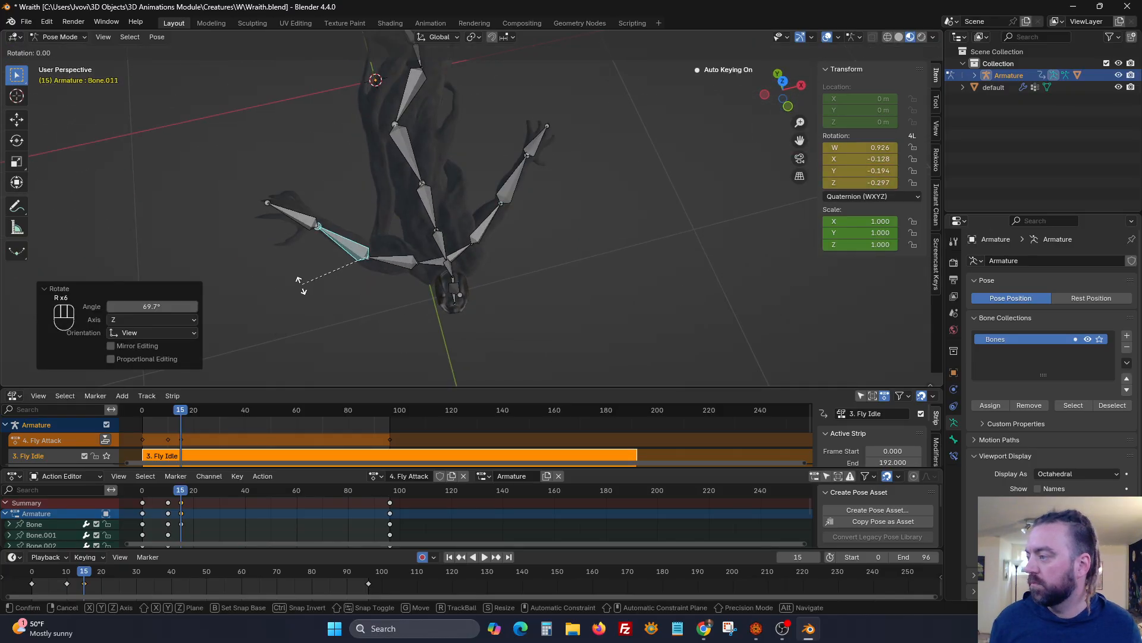
click(273, 295)
Adjust the upper arm Bone.010 with trackball rotation at frame 15.
click(405, 266)
key(r)
key(r)
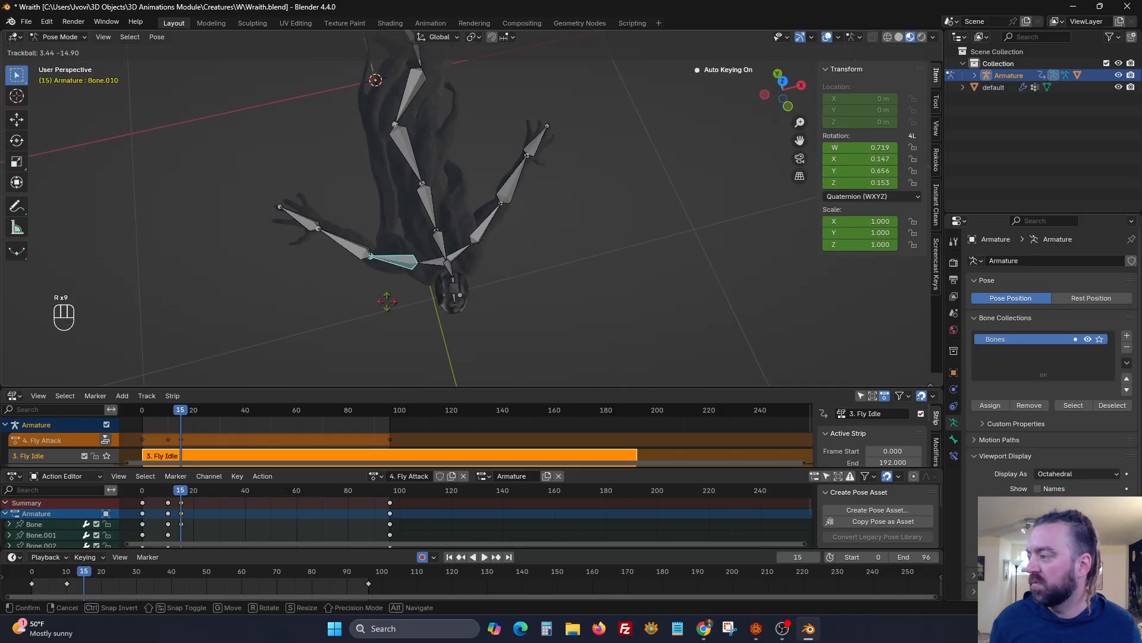
click(408, 235)
Tilt the head around global X, and rotate the small face bone Bone.017 around the same axis.
middle_drag(408, 236, 571, 205)
scroll(402, 223, up, 3)
click(558, 257)
key(r)
key(x)
click(551, 216)
click(560, 199)
key(r)
key(x)
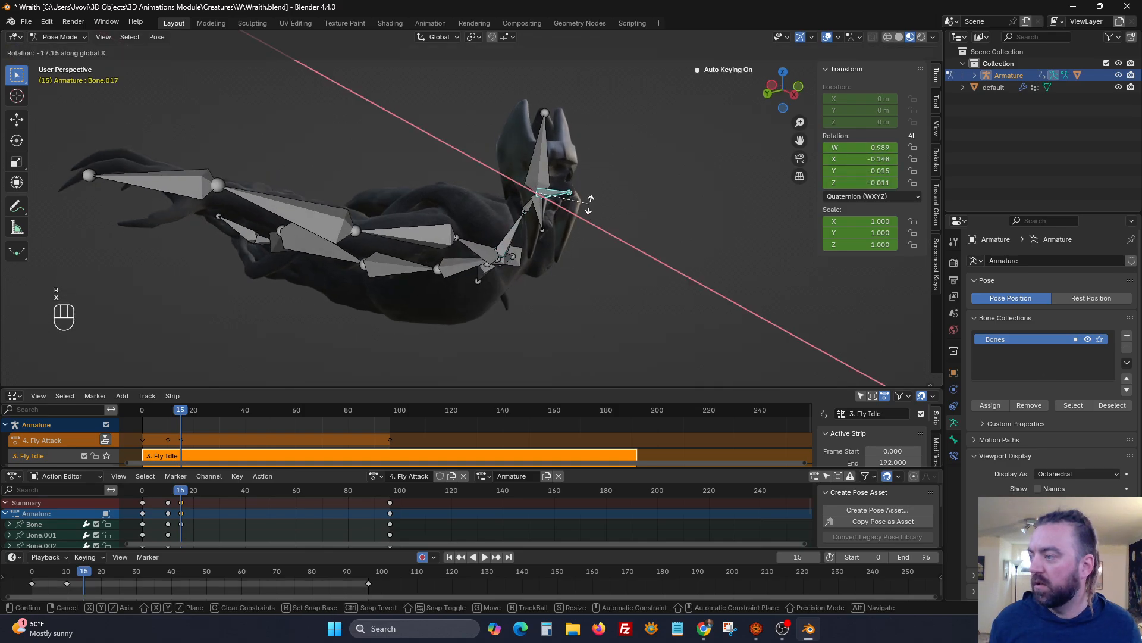
click(544, 235)
Rotate the small face bone Bone.016 by about 6.46° around global X at frame 15.
click(542, 235)
key(r)
key(x)
click(542, 234)
Scale the tail-end bone Bone.018 up to about 0.535 at frame 15.
middle_drag(542, 234, 589, 221)
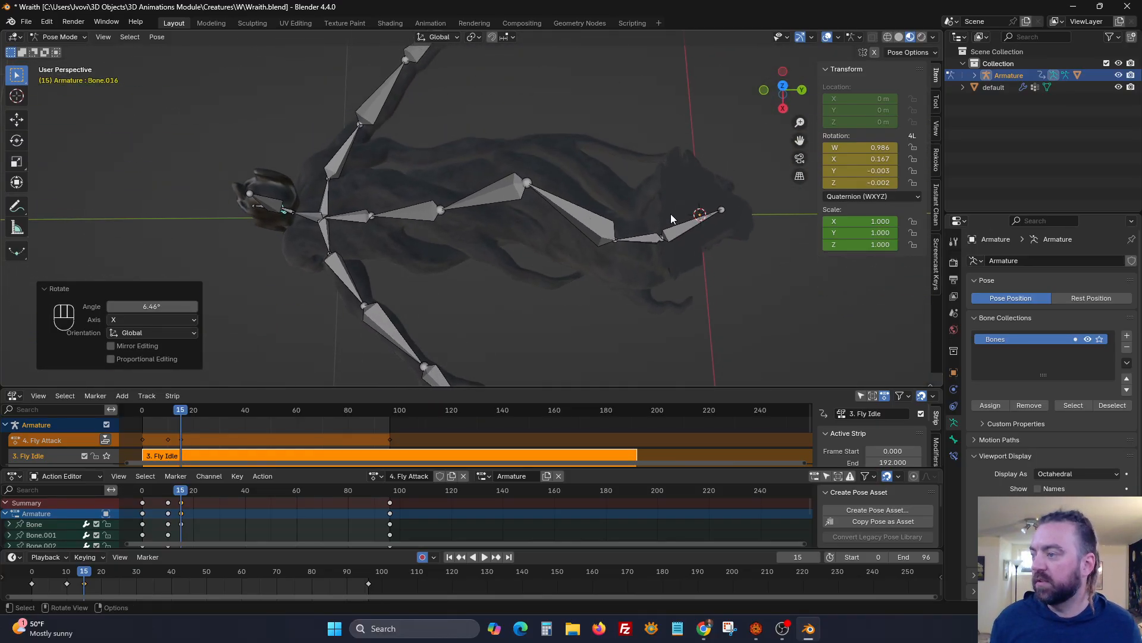
click(705, 220)
key(s)
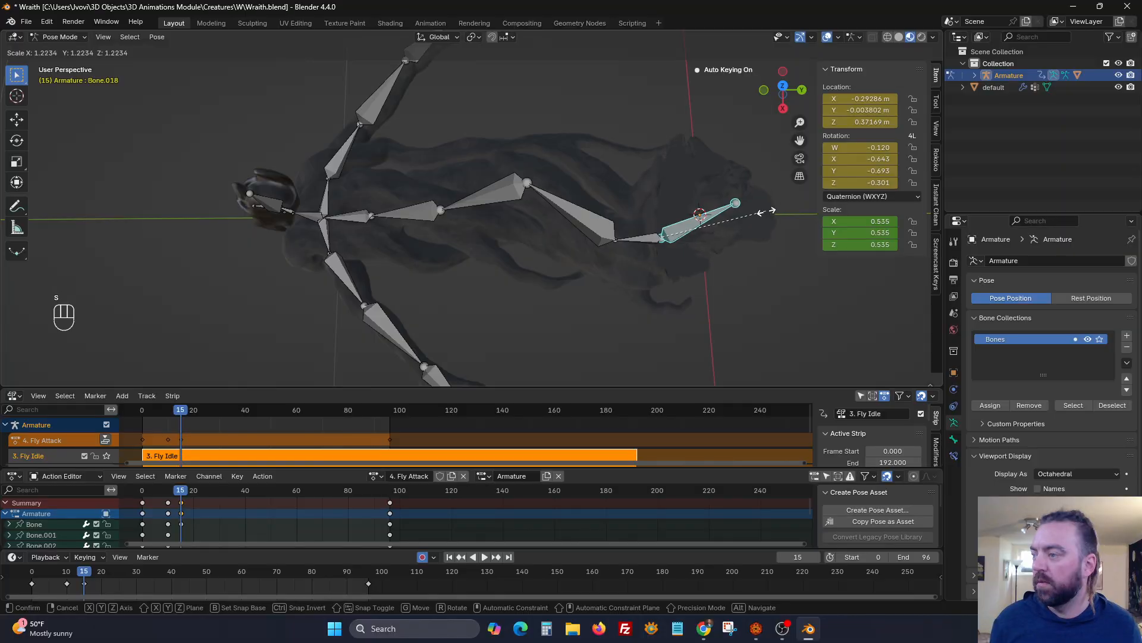
click(766, 211)
Rotate the lower root bone Bone around global Z to swing the body sideways.
click(644, 231)
middle_drag(653, 238, 702, 172)
key(r)
key(r)
key(z)
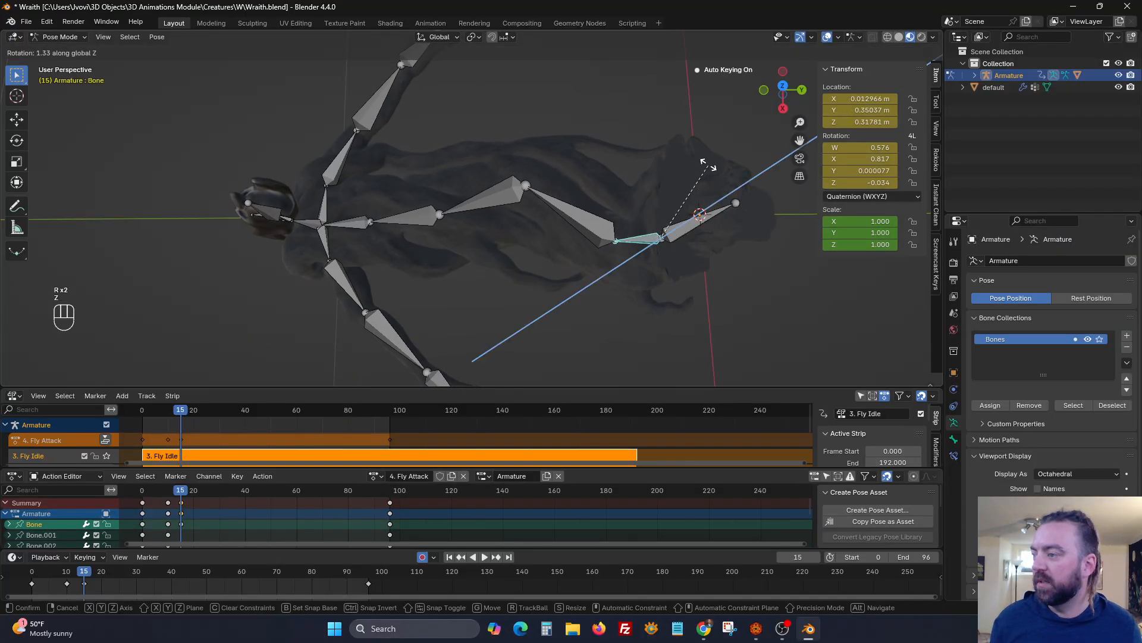
click(589, 211)
Rotate the spine bone Bone.001 around global Z at frame 15.
click(579, 218)
key(r)
key(x)
key(z)
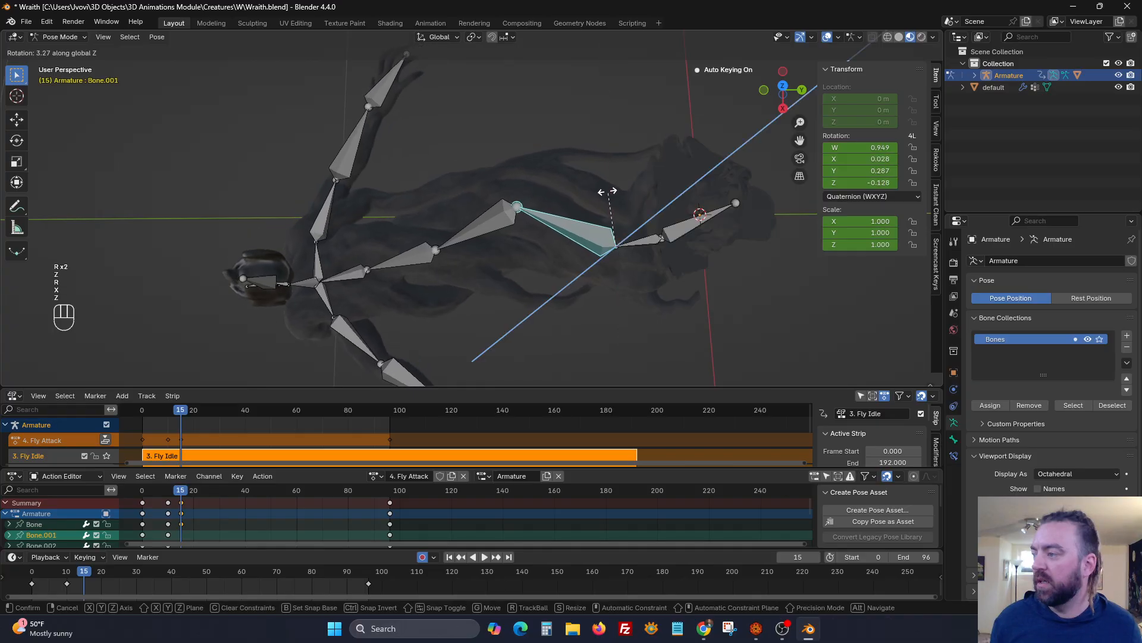
click(536, 194)
Rotate the spine bone Bone.002 by about -13.2° around global Z.
click(505, 231)
key(r)
key(z)
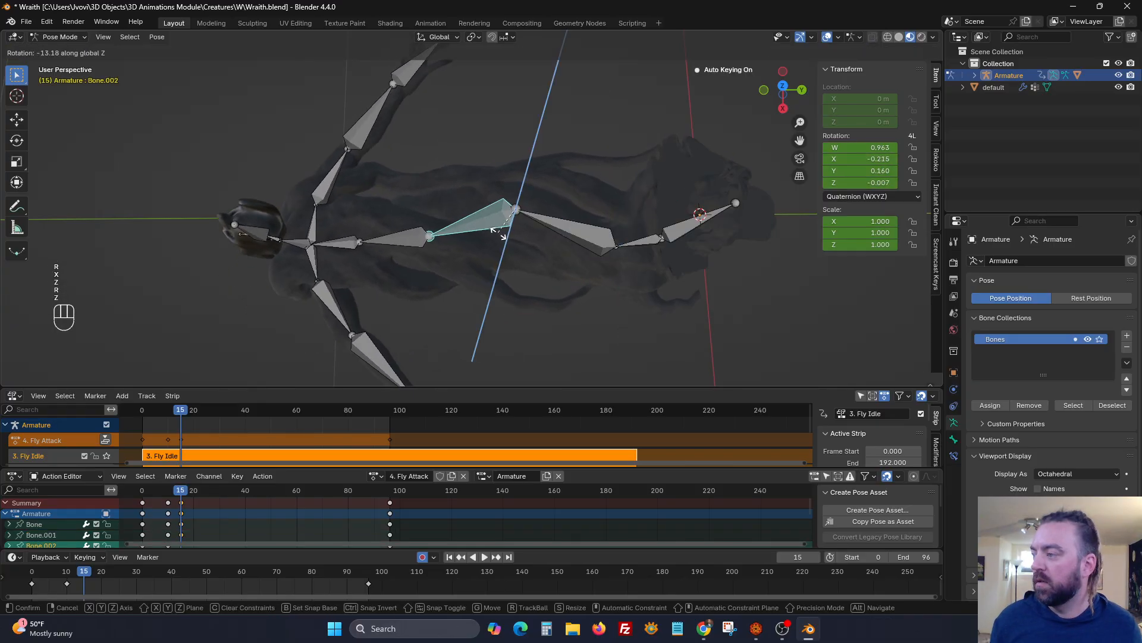
click(499, 234)
From the top view, rotate the root bone Bone by about -5.52° around global Z.
scroll(498, 233, down, 5)
middle_drag(524, 245, 536, 252)
click(784, 87)
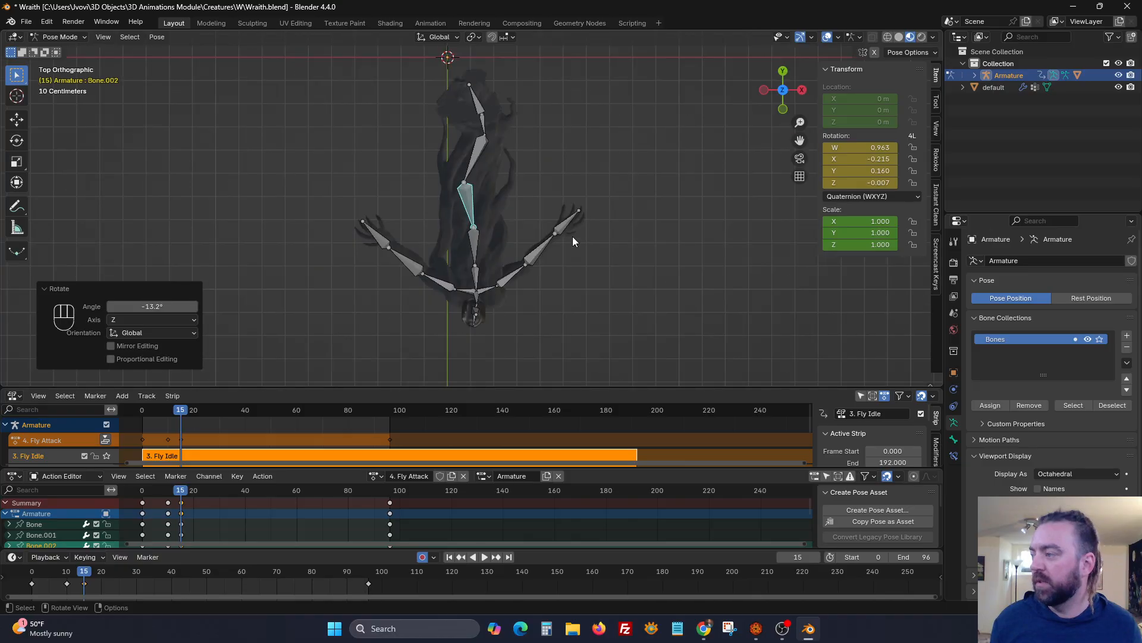
click(487, 128)
key(r)
key(z)
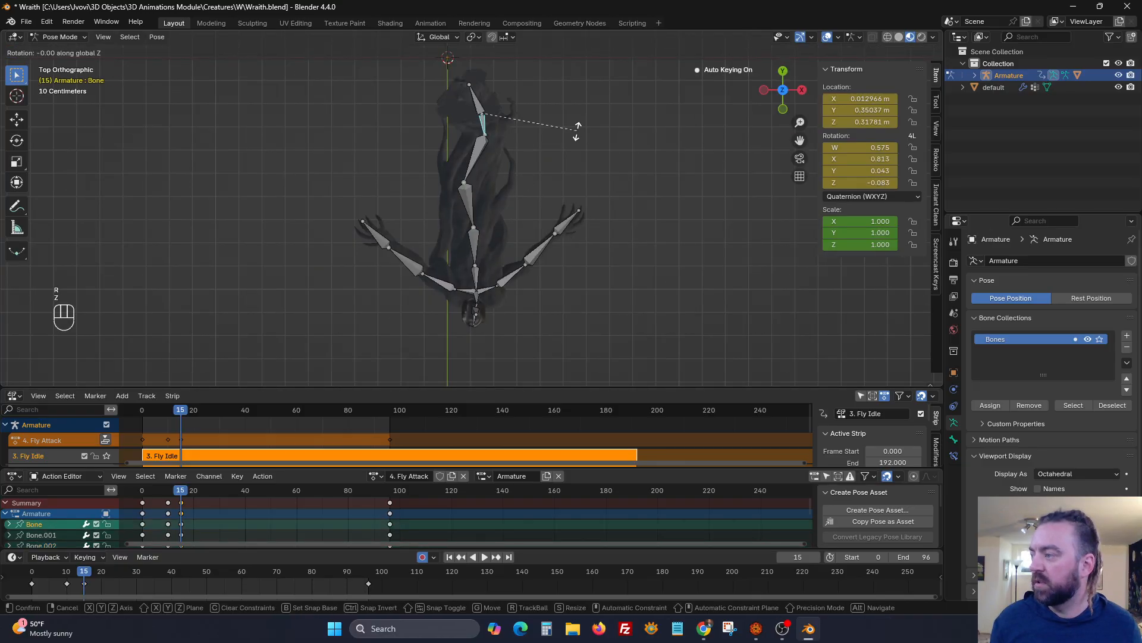
click(565, 136)
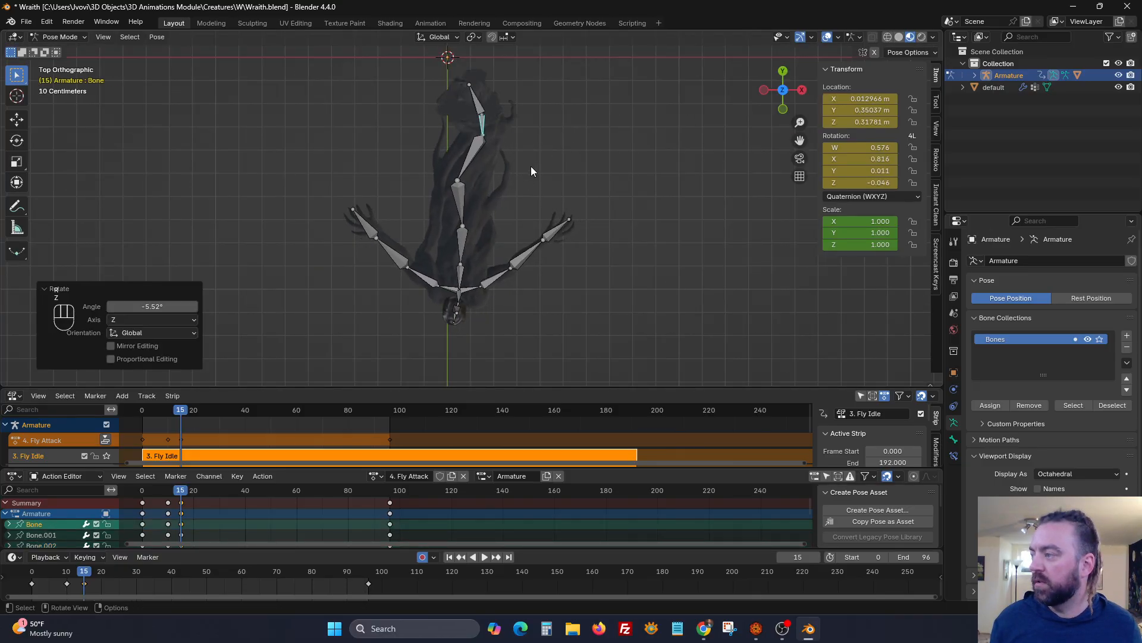
Insert keyframes for all bones at frame 15 and scrub back through the earlier frames to review the motion.
scroll(512, 137, down, 2)
middle_drag(502, 229, 509, 219)
middle_drag(486, 169, 495, 202)
key(a)
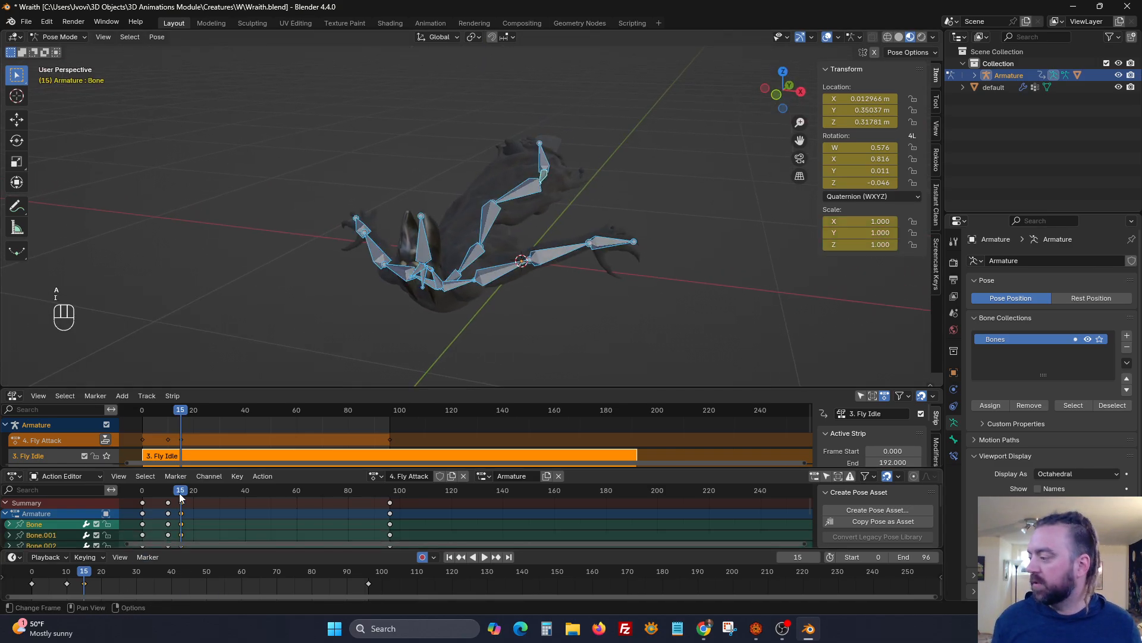
drag(180, 493, 159, 490)
scroll(352, 288, down, 2)
shift+middle_drag(500, 276, 501, 302)
At frame 20, move the whole rig by about -0.19 m along global Y and adjust its height along global Z.
drag(147, 492, 194, 497)
middle_drag(488, 286, 540, 274)
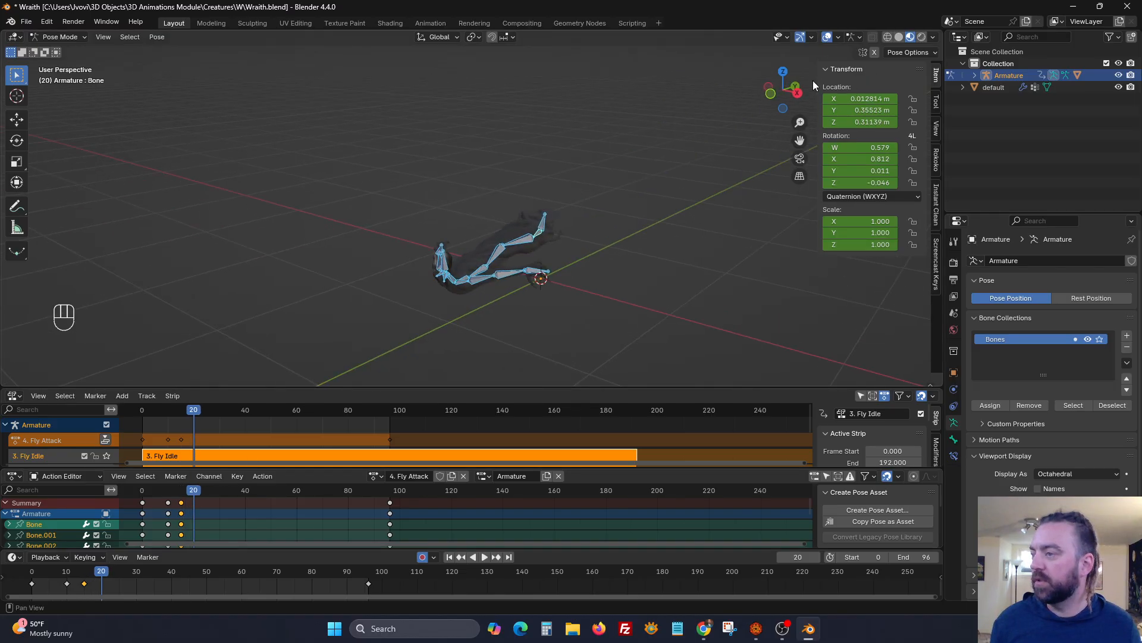
click(797, 94)
scroll(515, 282, up, 2)
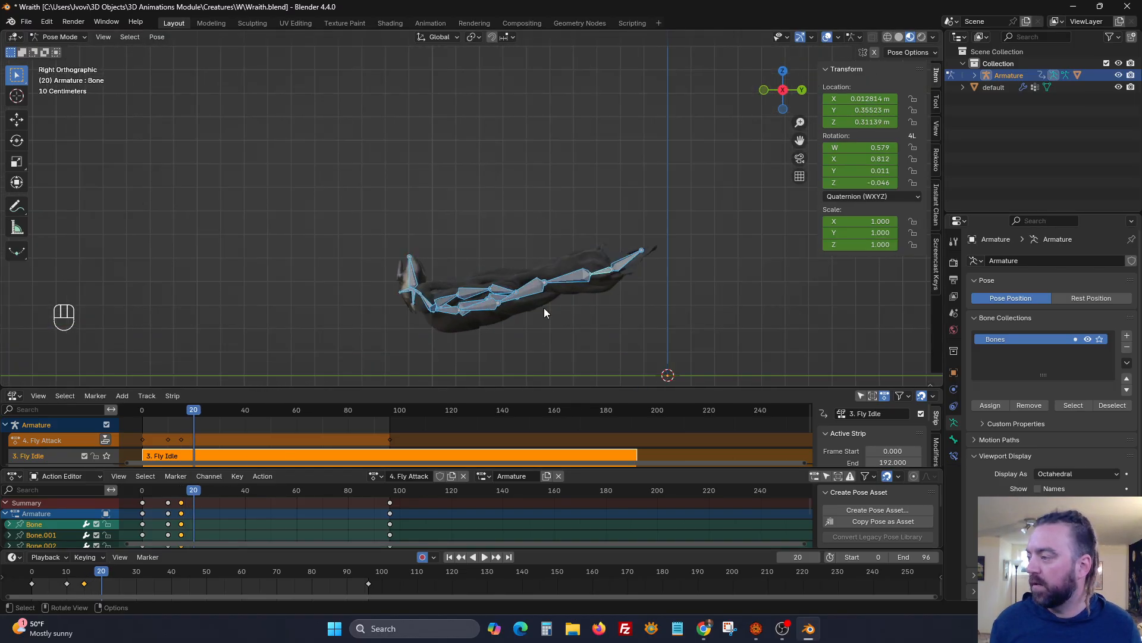
shift+middle_drag(544, 308, 548, 295)
key(r)
key(y)
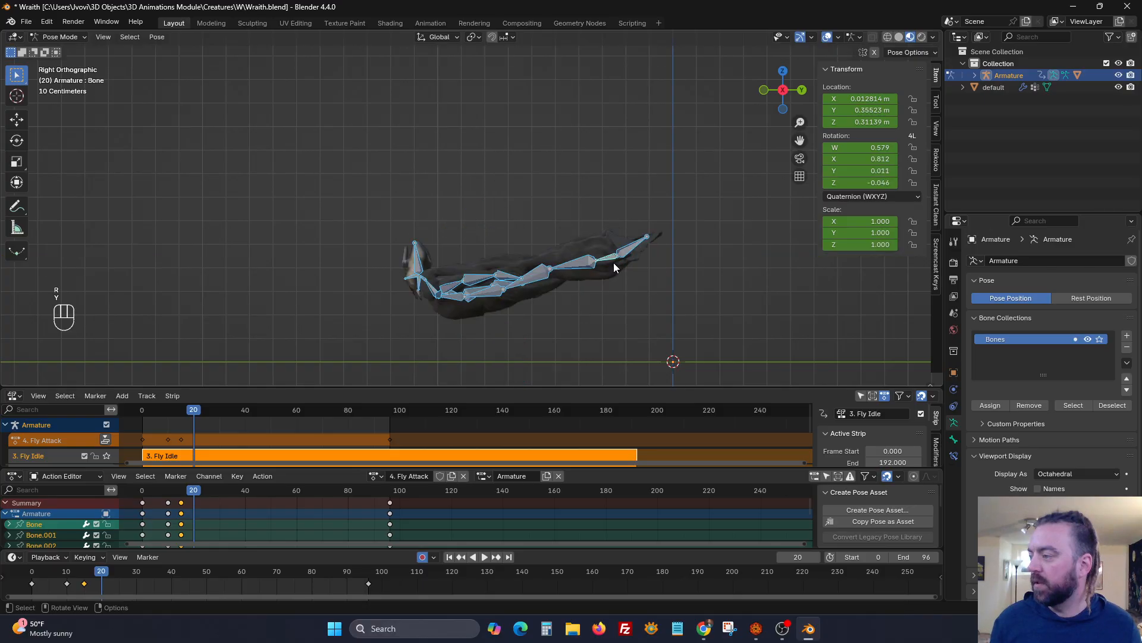
click(614, 265)
key(g)
key(y)
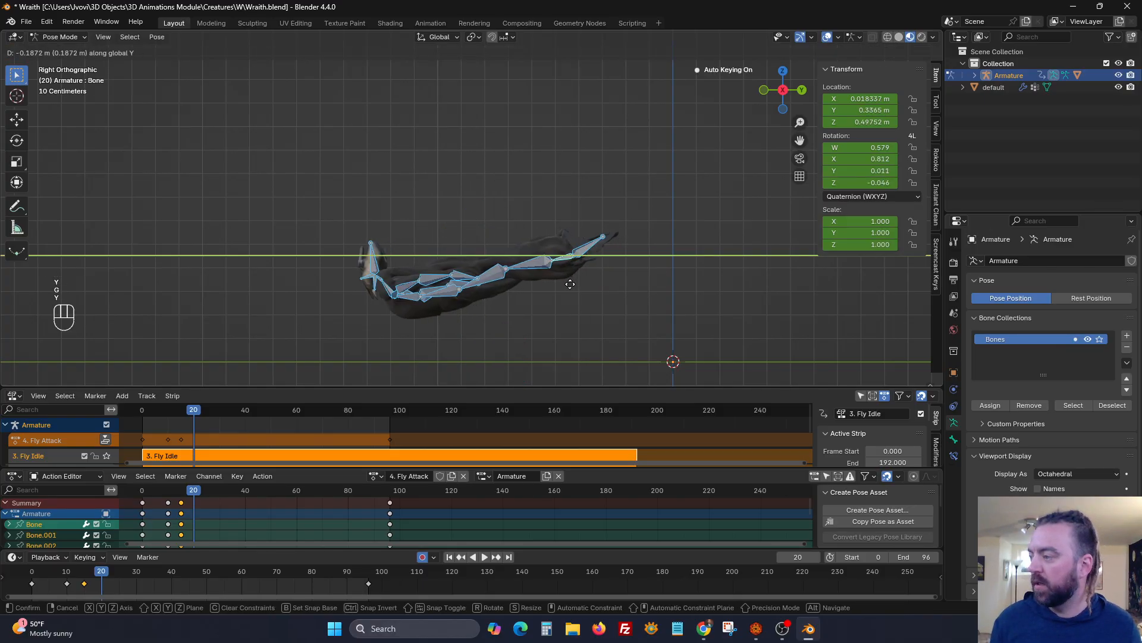
click(569, 284)
key(g)
key(z)
click(564, 282)
Rotate the whole rig by about -18.5° around global X and move it by about -0.172 m along global Y.
key(r)
key(x)
click(606, 291)
key(g)
key(y)
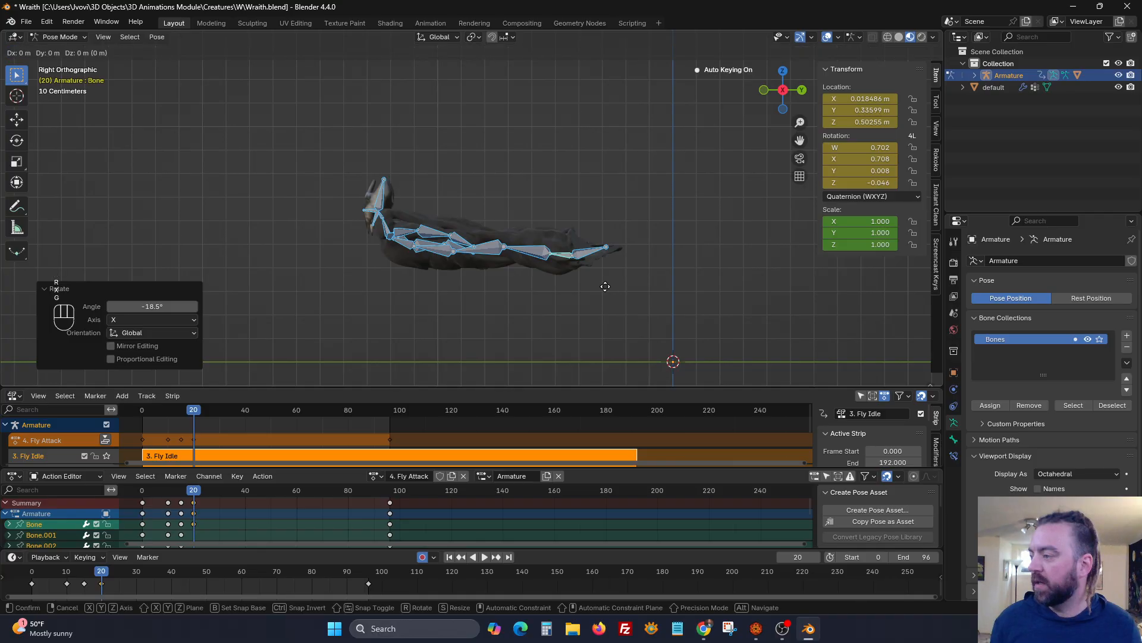
click(598, 269)
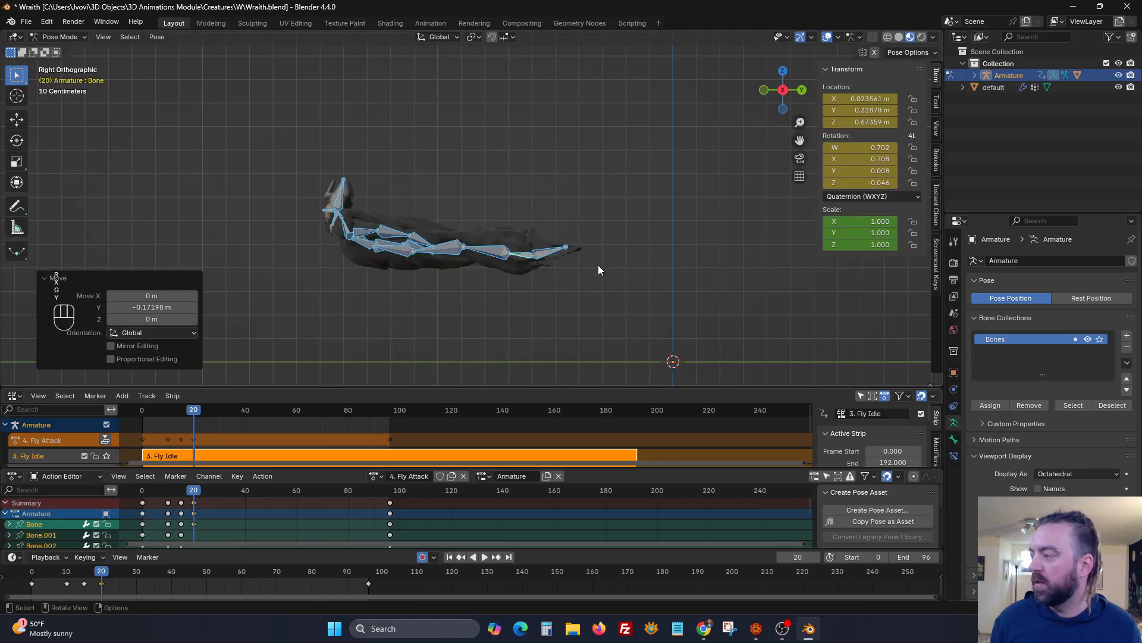
click(369, 242)
key(r)
key(x)
right_click(403, 300)
Rotate the spine bones Bone.002 and Bone.001 around global X to lift the upper body at frame 20.
middle_drag(433, 262, 400, 312)
key(x)
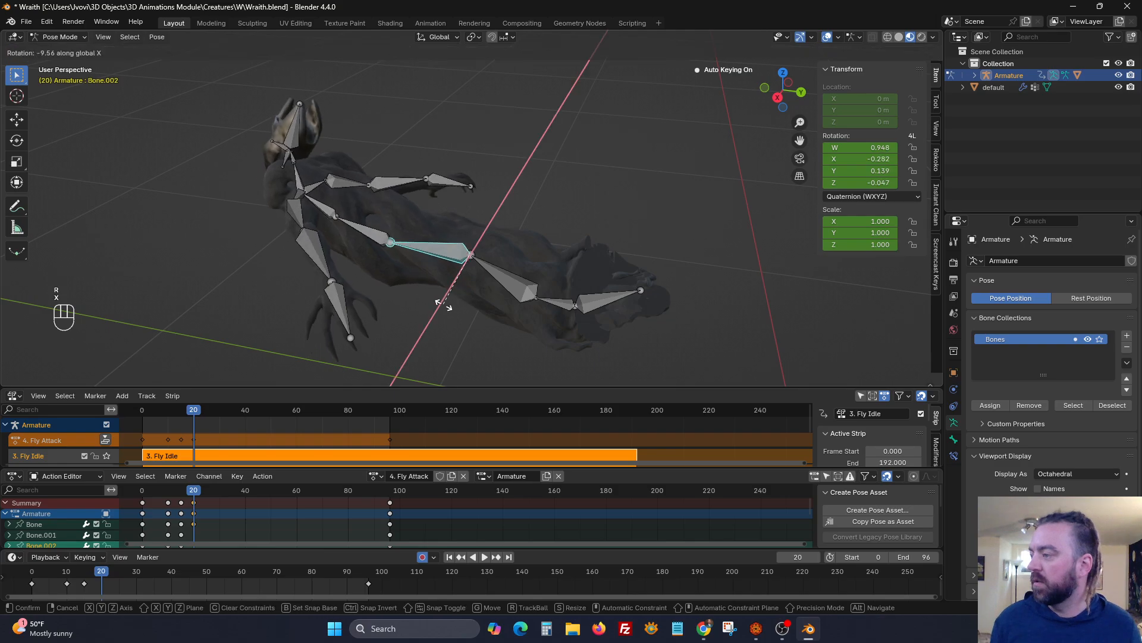
click(435, 304)
click(503, 272)
key(r)
key(x)
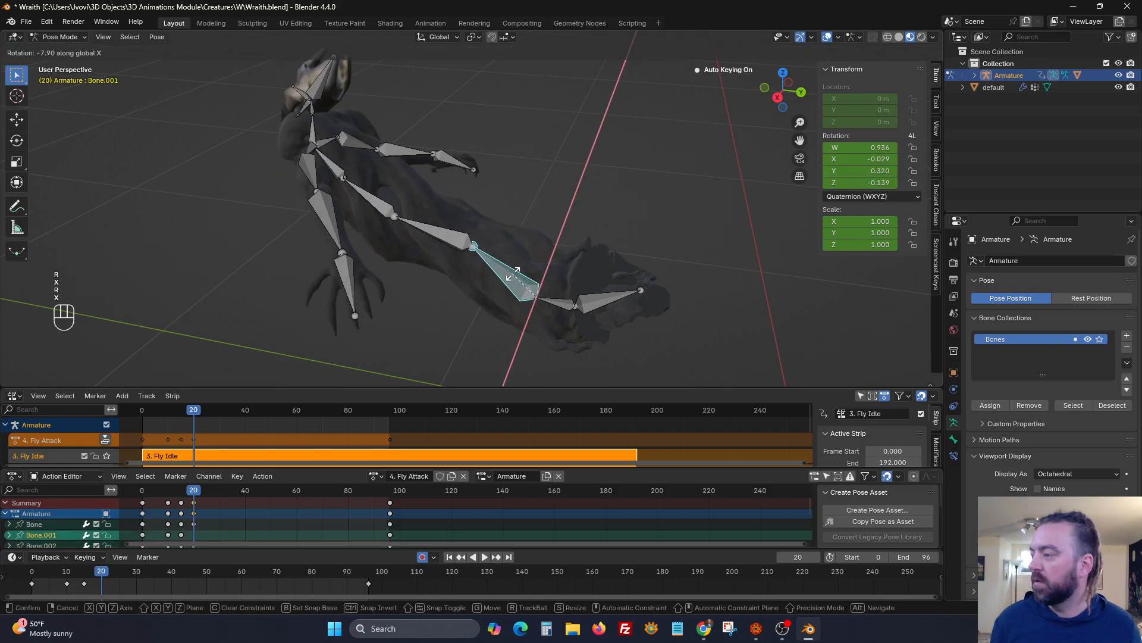
click(500, 269)
Turn the neck bone Bone.013 with trackball rotation at frame 20.
middle_drag(500, 269, 538, 220)
scroll(367, 177, up, 2)
scroll(517, 228, up, 3)
click(399, 226)
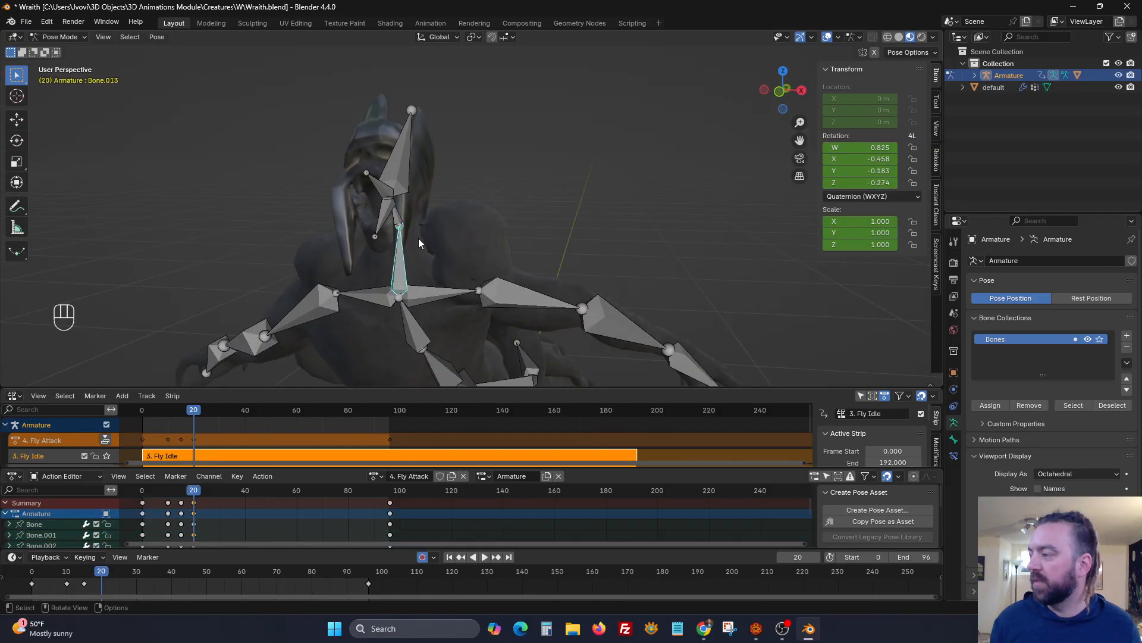
key(r)
key(r)
right_click(467, 221)
Turn the lower head bone Bone.014 by about 28.1° and -5.16° with trackball rotation, adding a view-plane rotation at frame 20.
click(400, 222)
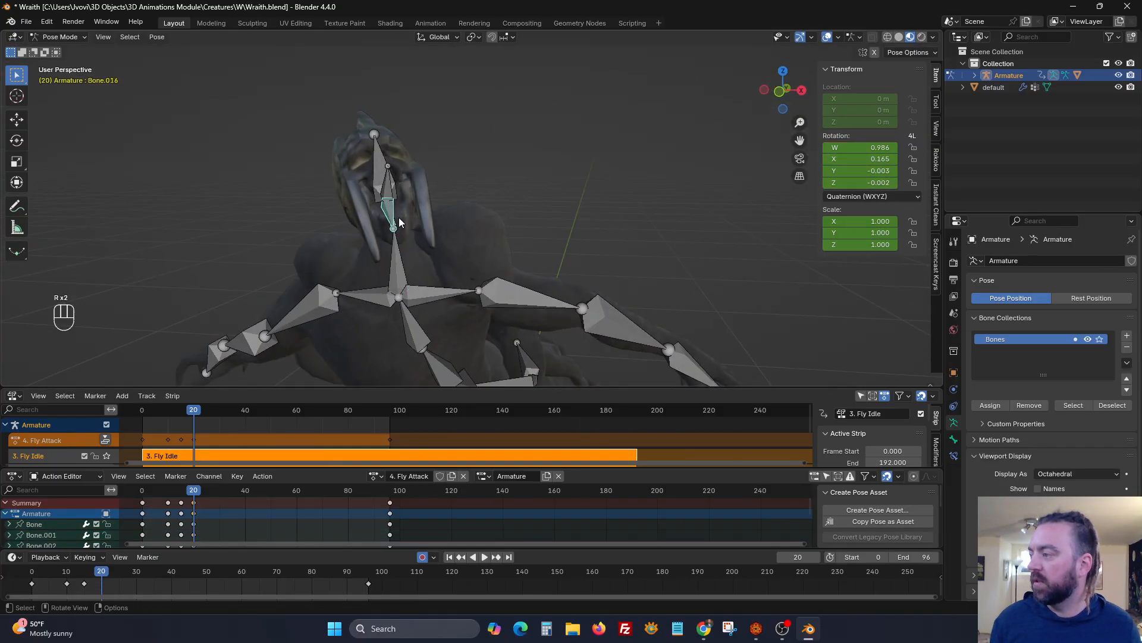
key(r)
key(r)
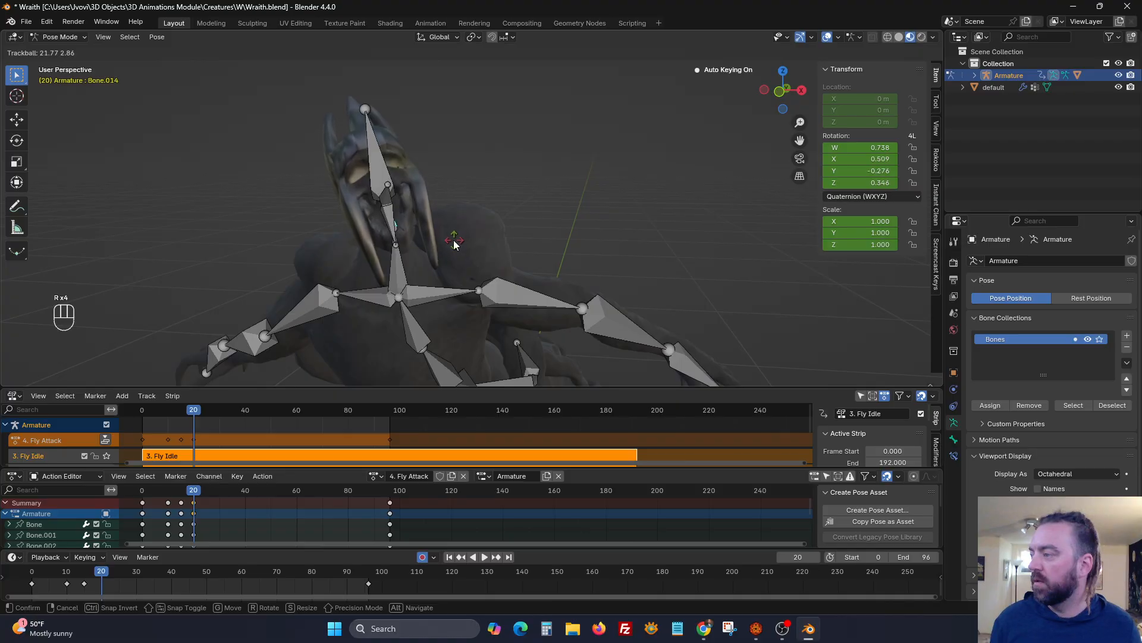
right_click(452, 239)
key(r)
key(r)
click(447, 268)
key(r)
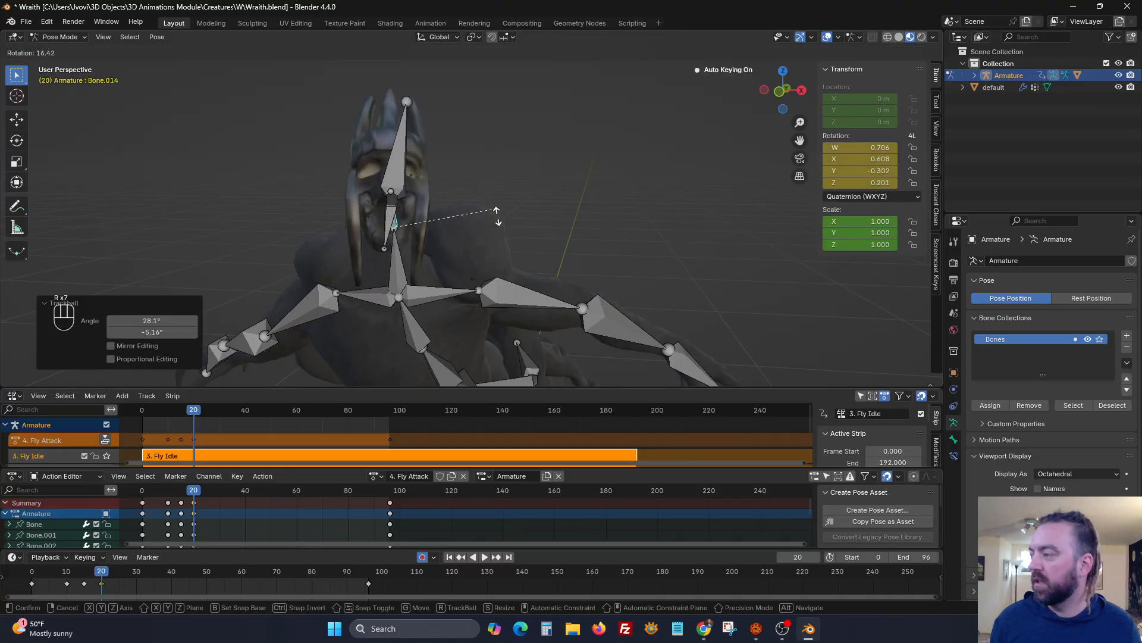
click(487, 231)
Refine the head's orientation at frame 20 with further trackball and view-plane rotations of Bone.014.
key(r)
key(r)
click(477, 213)
key(r)
click(475, 174)
key(r)
key(r)
click(456, 206)
Rotate the jaw bone Bone.016 by about -33.5° around global X.
middle_drag(452, 209, 482, 126)
click(481, 122)
key(r)
key(x)
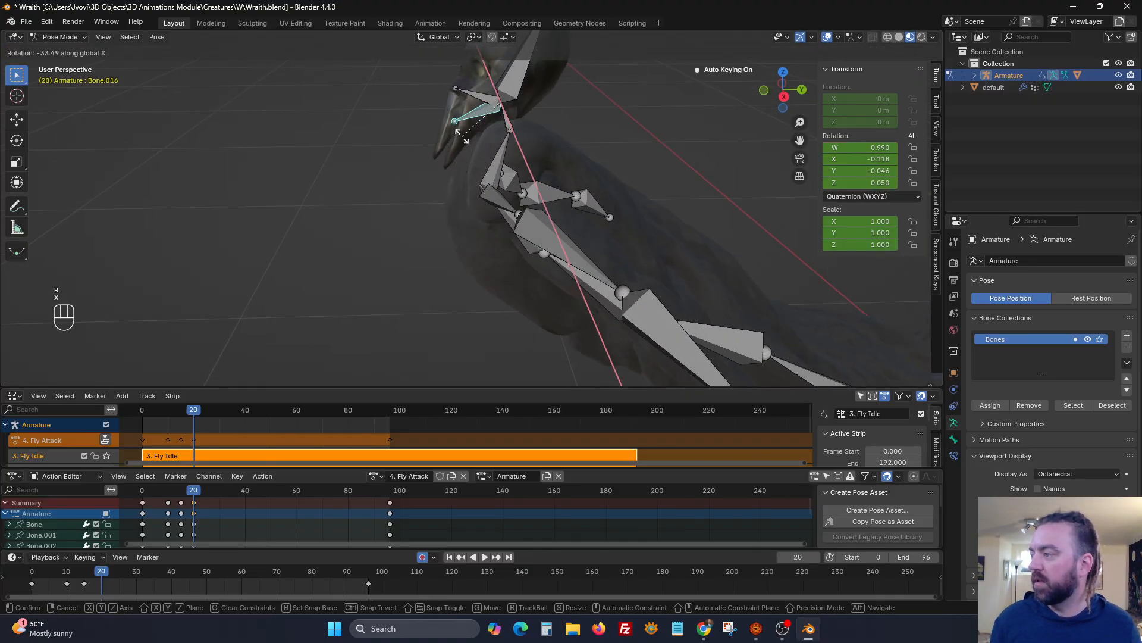
click(464, 136)
click(473, 99)
key(r)
key(x)
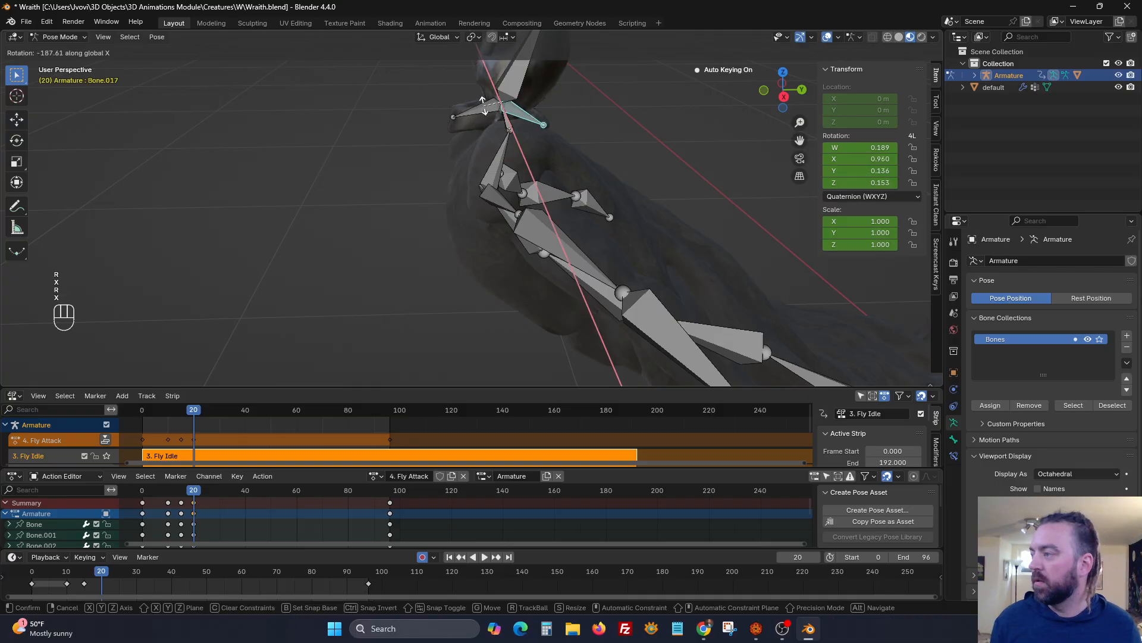
right_click(495, 116)
Rotate the neck bone Bone.013 by 50° around global X at frame 20.
middle_drag(495, 116, 507, 169)
key(r)
click(539, 69)
click(512, 72)
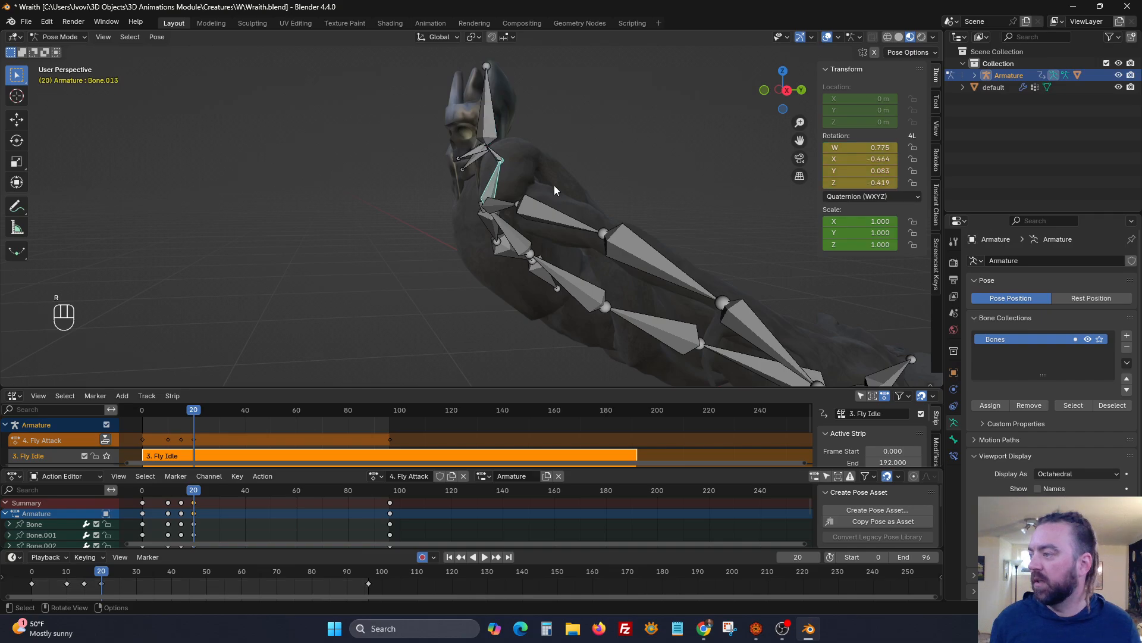
key(r)
key(x)
click(469, 198)
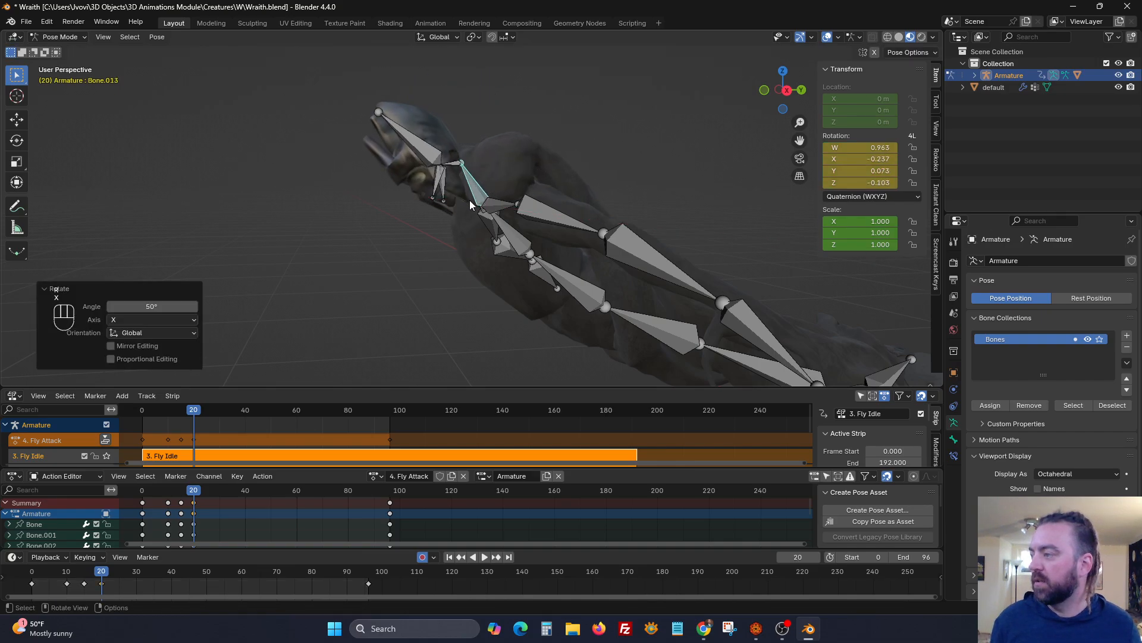
Rotate the lower head bone Bone.014 by about -37.9° around global X.
click(453, 161)
key(r)
key(x)
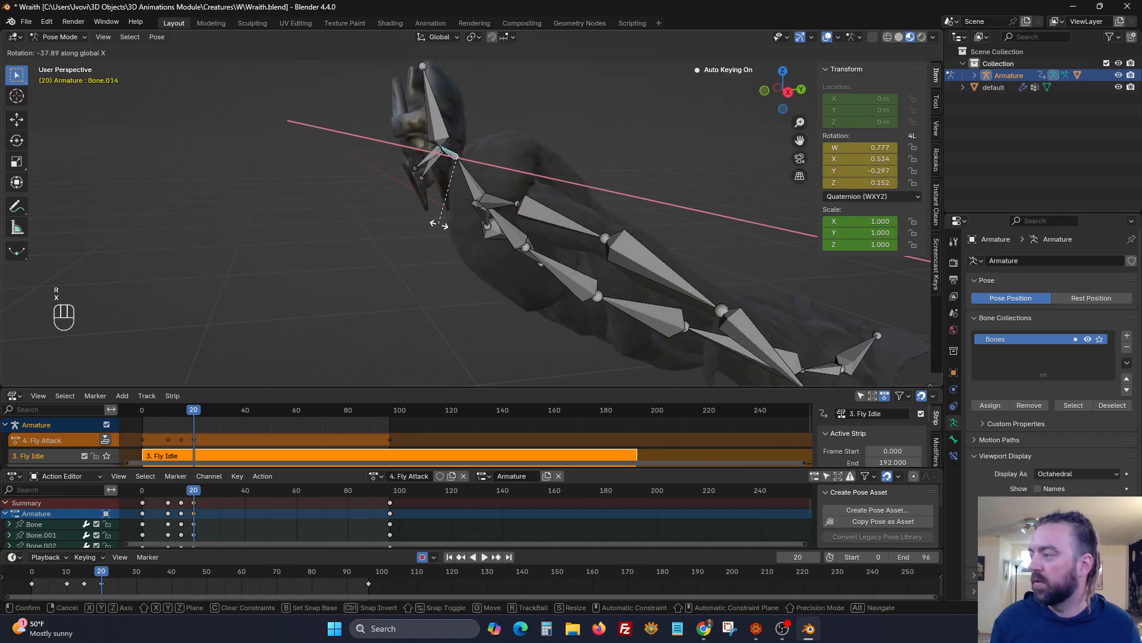
click(435, 223)
Turn the upper arm bone Bone.006 by about -1.15° and -36.1° with trackball rotation.
middle_drag(434, 221, 388, 189)
click(497, 185)
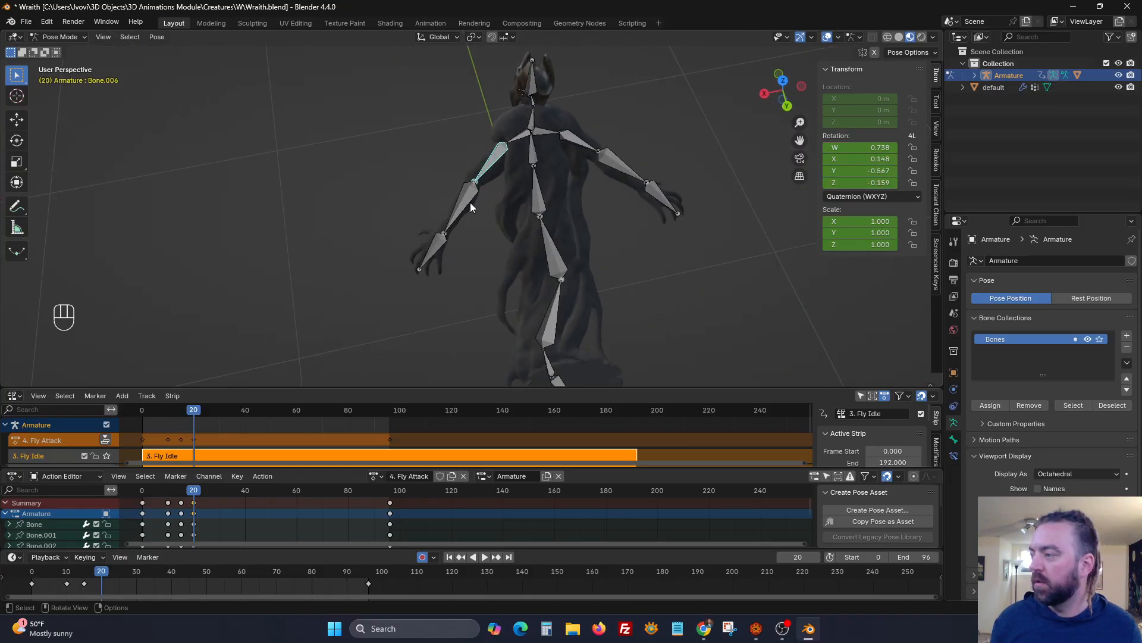
key(r)
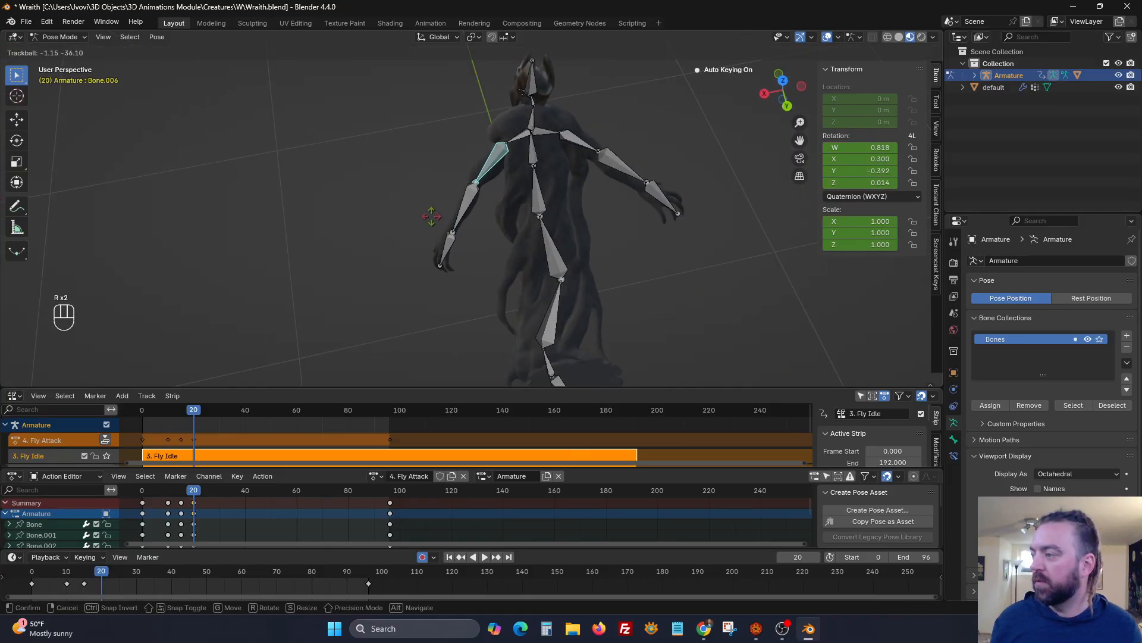
click(431, 216)
Turn the opposite upper arm bone Bone.010 with trackball rotation at frame 20.
click(589, 155)
middle_drag(597, 173, 653, 162)
key(r)
key(r)
key(r)
key(r)
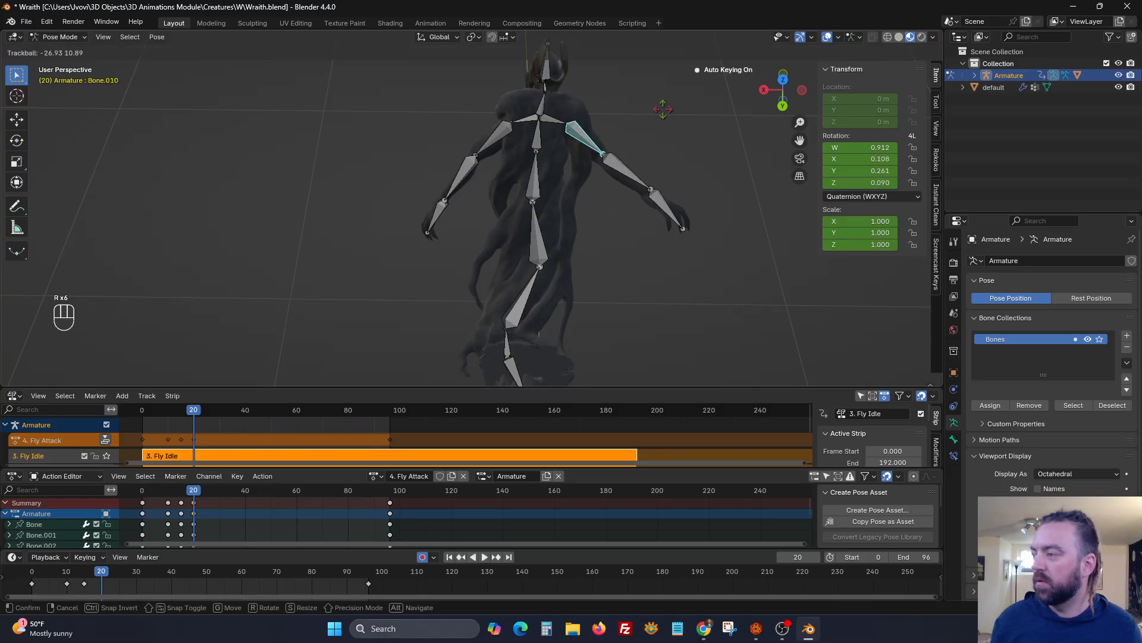
click(667, 95)
Rotate the forearm bone Bone.011 in several view-plane rotations at frame 20.
click(629, 172)
key(r)
click(625, 220)
middle_drag(624, 216, 598, 217)
key(r)
click(731, 217)
key(r)
click(729, 174)
Play the attack animation from frame 0 in a maximized viewport with all bones hidden, then reveal them and restore the layout.
middle_drag(689, 220, 494, 310)
drag(198, 489, 379, 503)
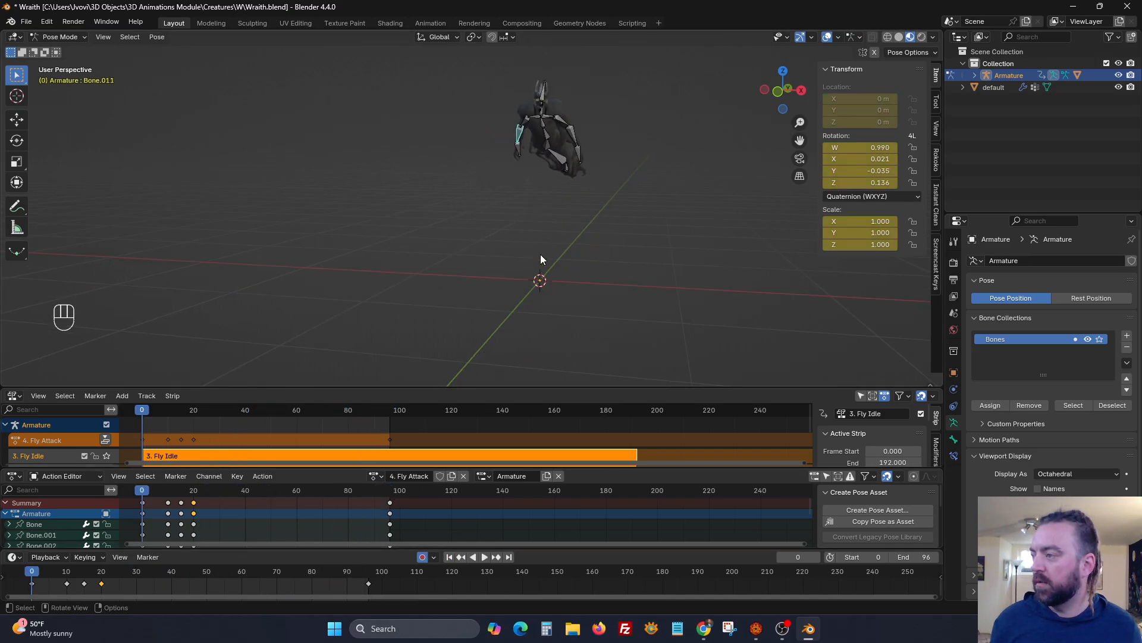
key(a)
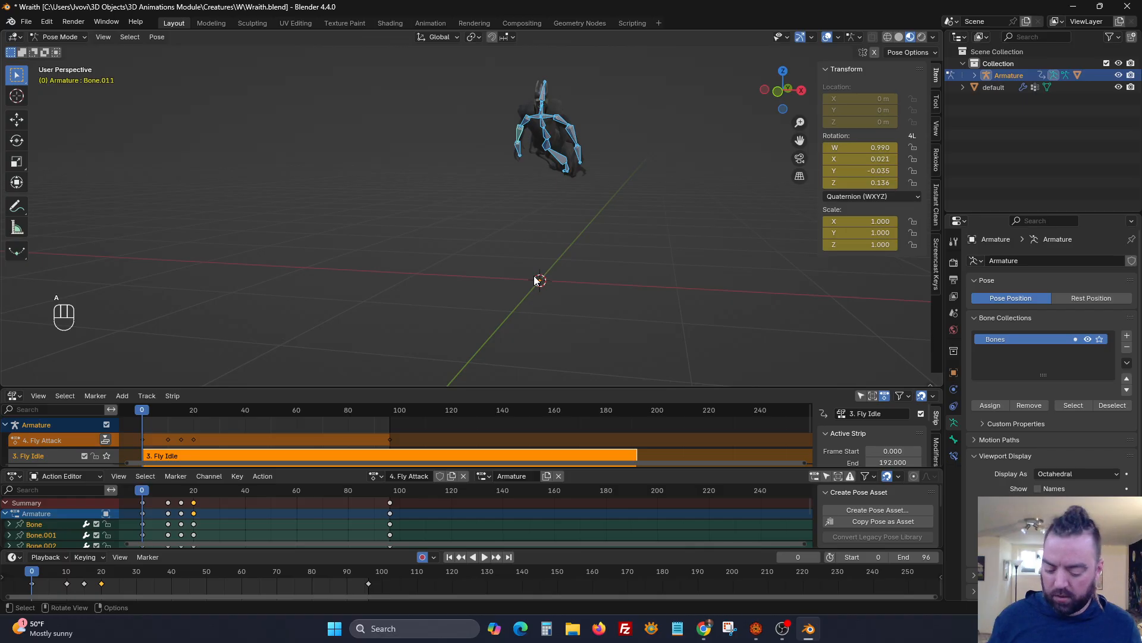
key(h)
key(ctrl+space)
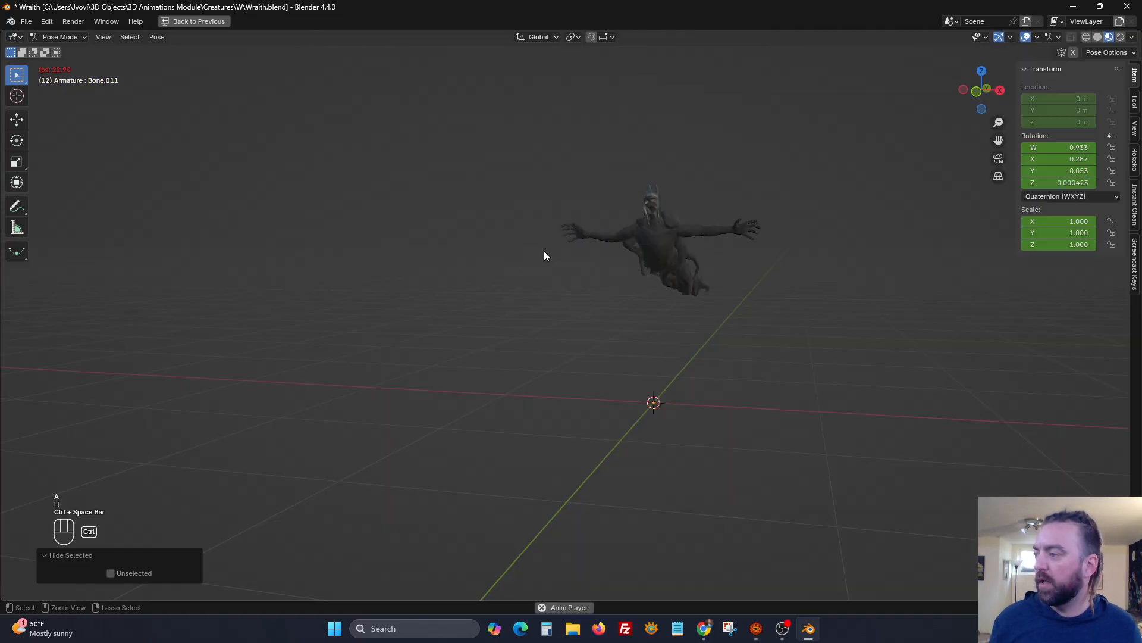
shift+middle_drag(599, 338, 625, 309)
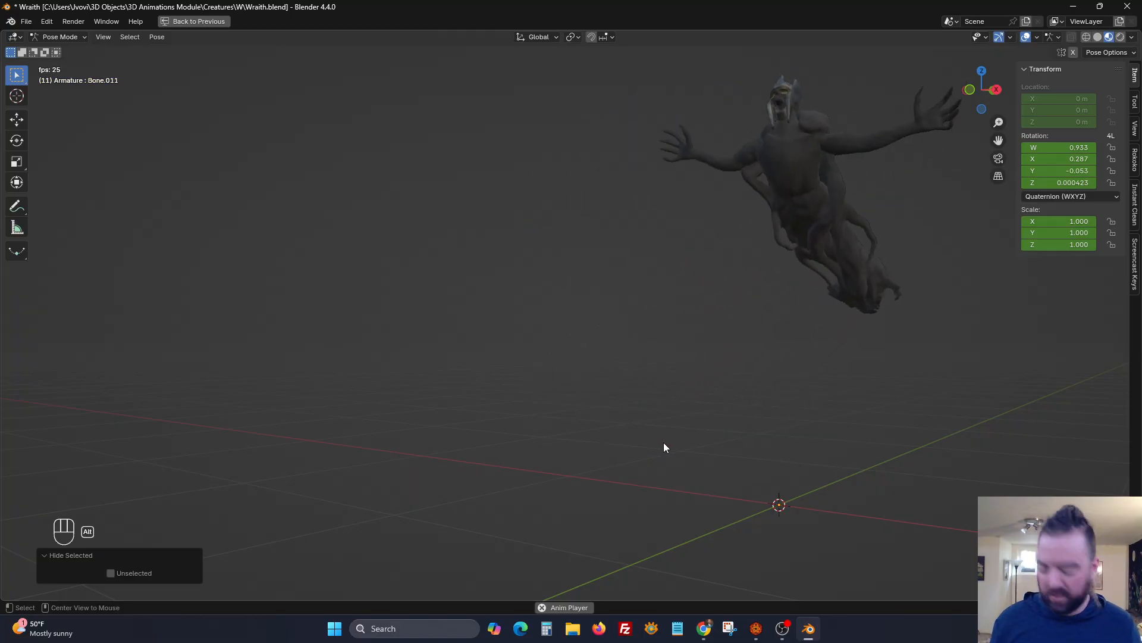
key(alt+h)
key(ctrl+space)
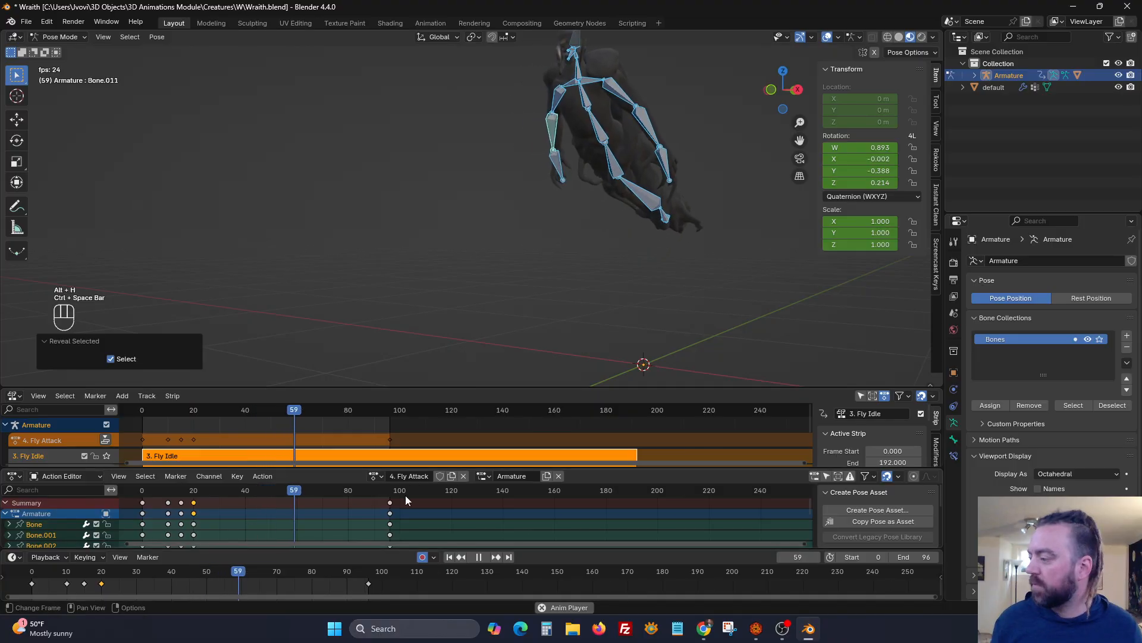
At frame 40, rotate the lowest spine bone Bone.001 by about 8.3° in the view plane.
click(246, 493)
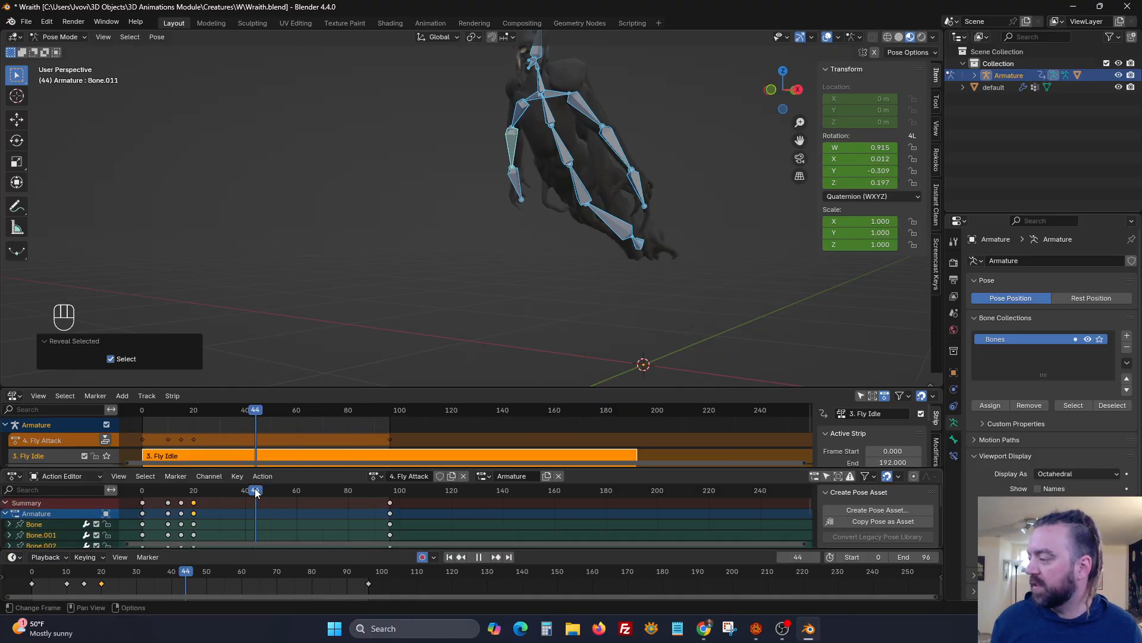
middle_drag(462, 284, 516, 271)
click(548, 225)
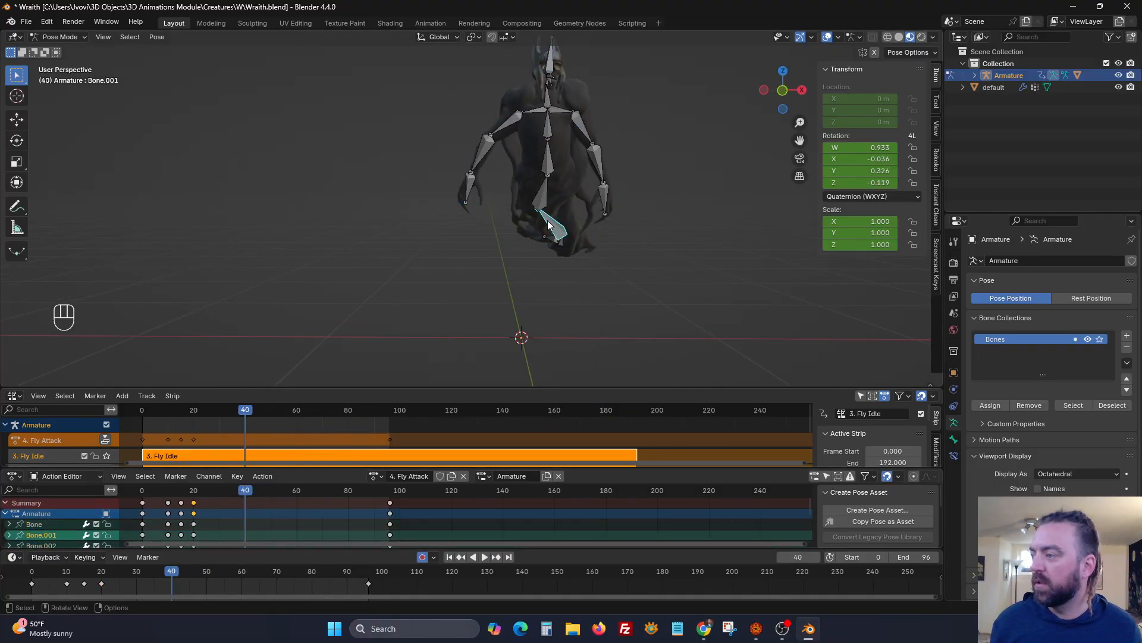
middle_drag(549, 225, 486, 230)
key(r)
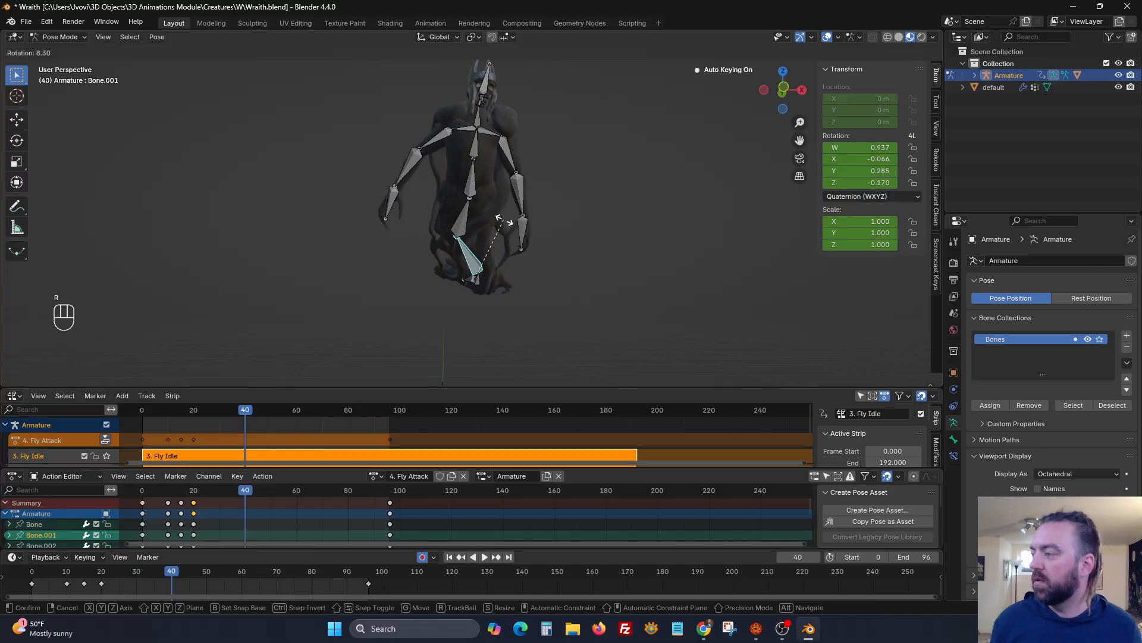
click(504, 221)
Rotate the spine bones Bone.002 by about -12.5° and Bone.003 by about 7.18° in the view plane at frame 40.
click(473, 216)
key(r)
key(z)
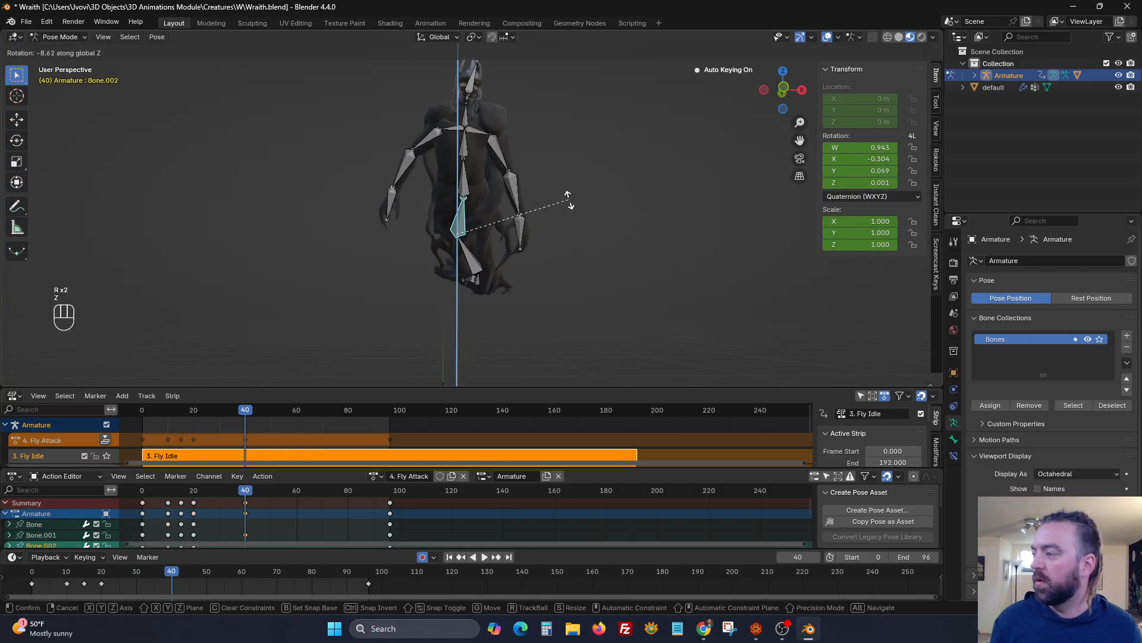
click(490, 177)
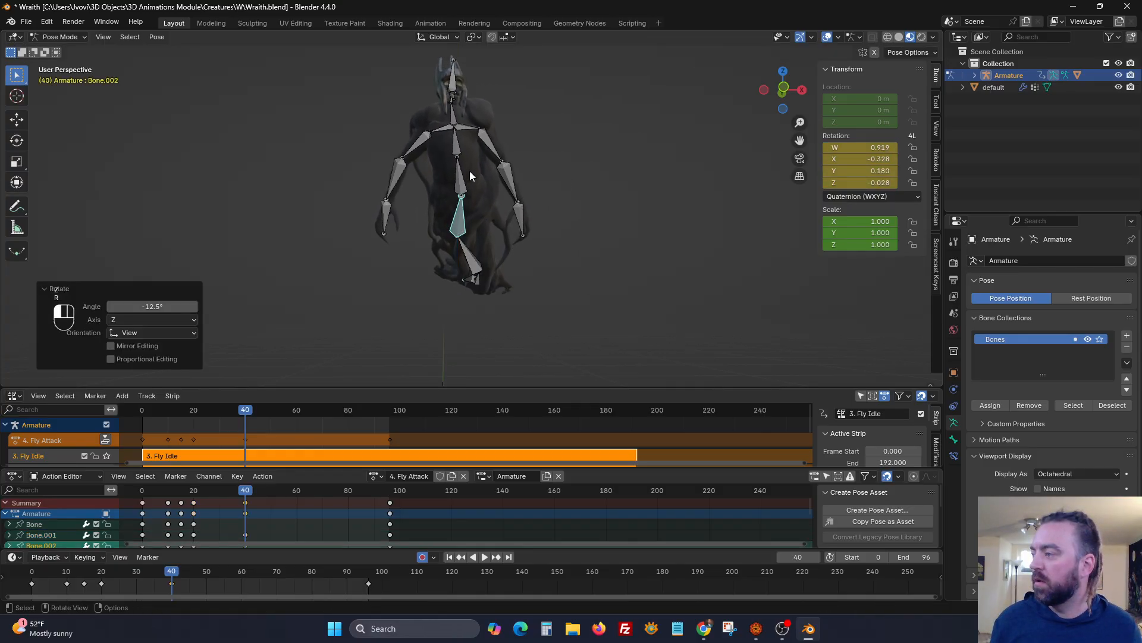
click(469, 170)
key(r)
key(r)
click(447, 238)
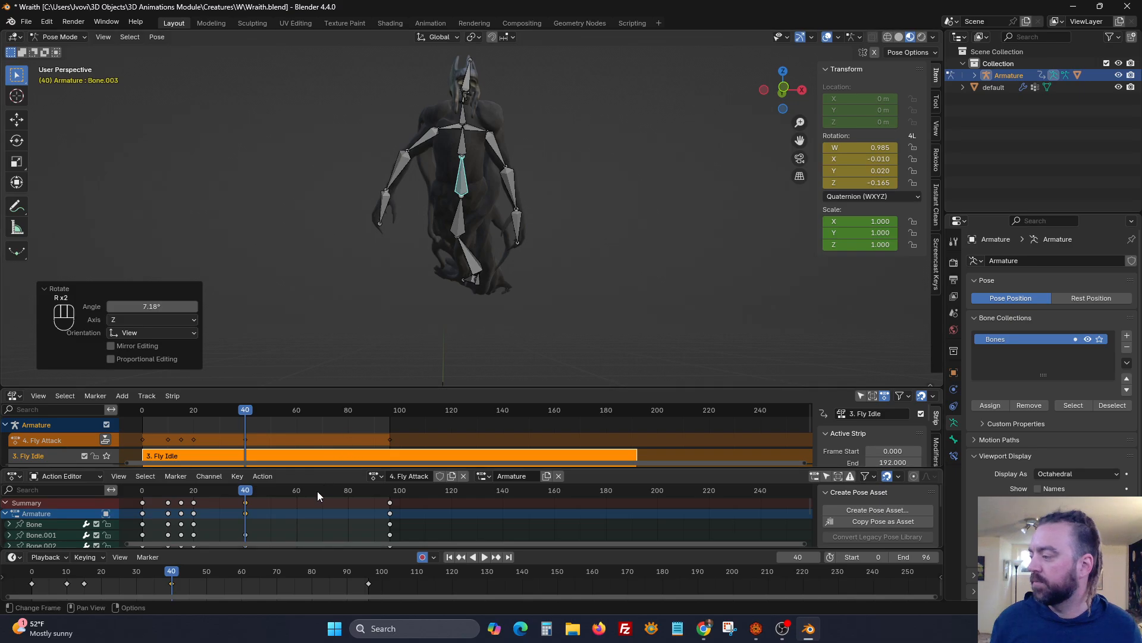
At frame 70, rotate the lowest spine bone Bone.001 by about 9.7° and then -7.74° in the view plane.
click(322, 489)
click(464, 214)
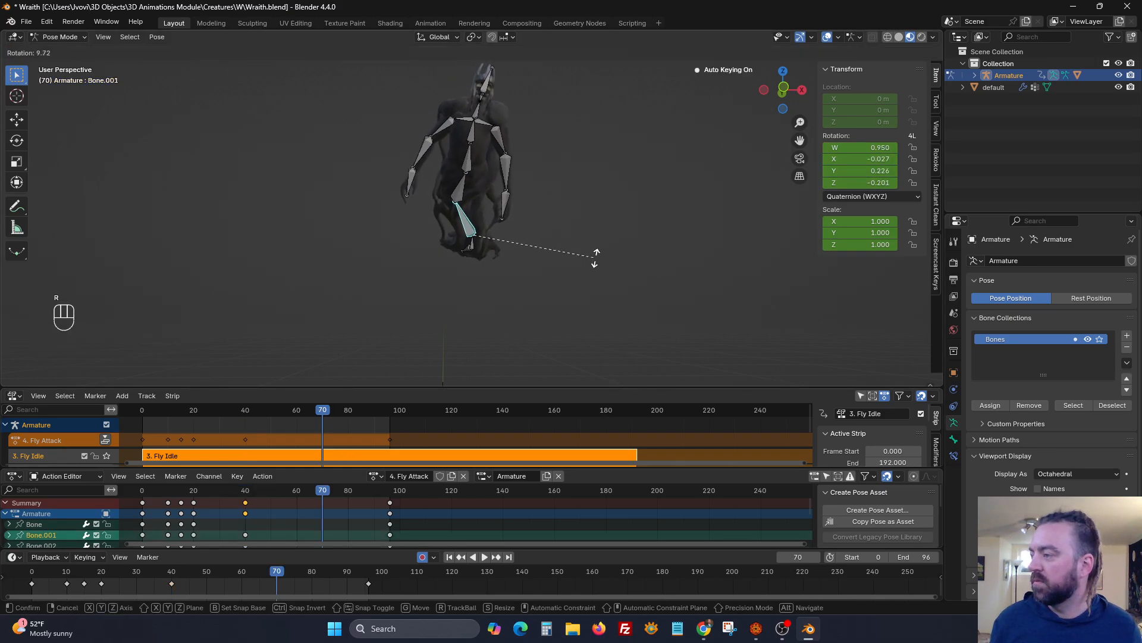
click(594, 257)
key(r)
click(604, 199)
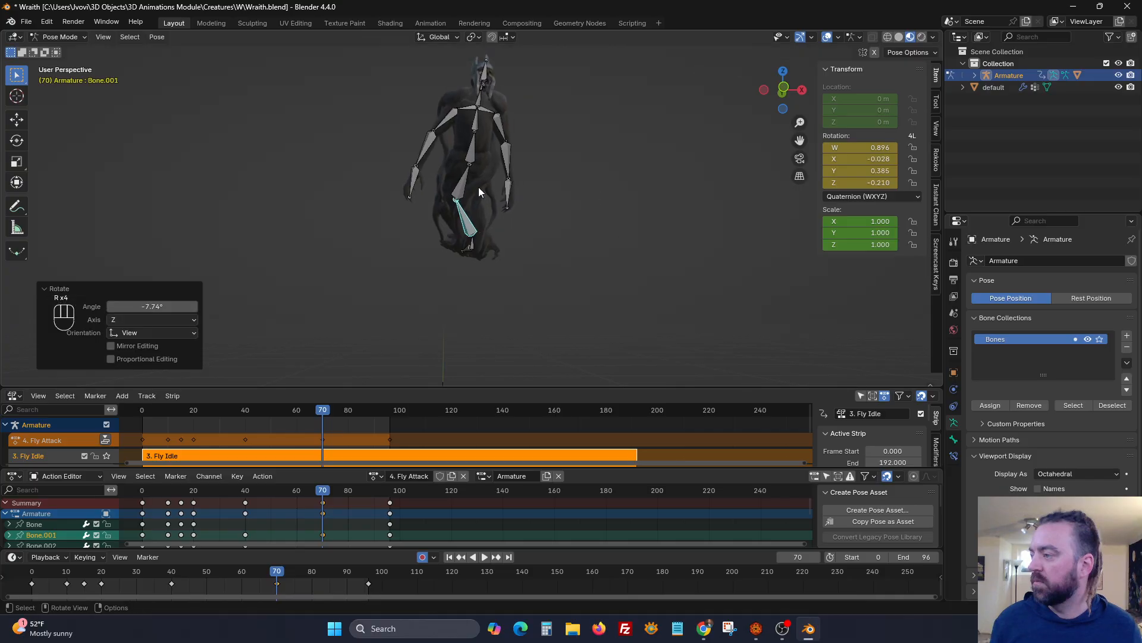
Turn the spine bone Bone.002 with trackball rotation at frame 70.
key(r)
key(r)
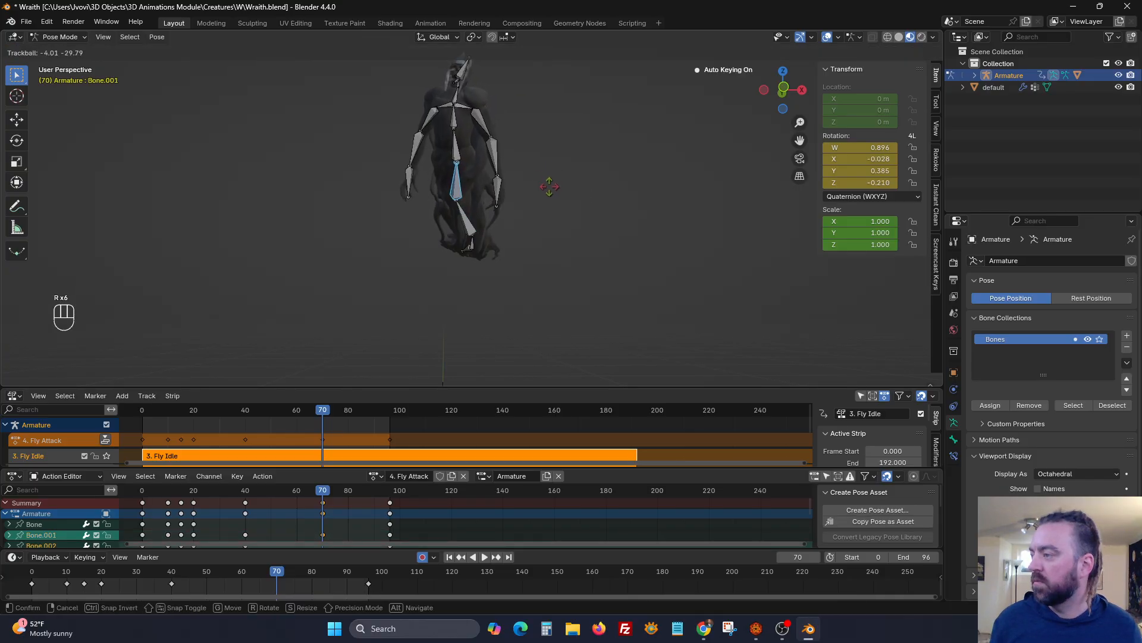
click(554, 194)
click(579, 183)
Turn the upper spine bone Bone.003 with trackball rotation and rotate it by about -7.57° in the view plane at frame 70.
click(457, 148)
key(r)
key(r)
click(567, 142)
key(r)
click(565, 137)
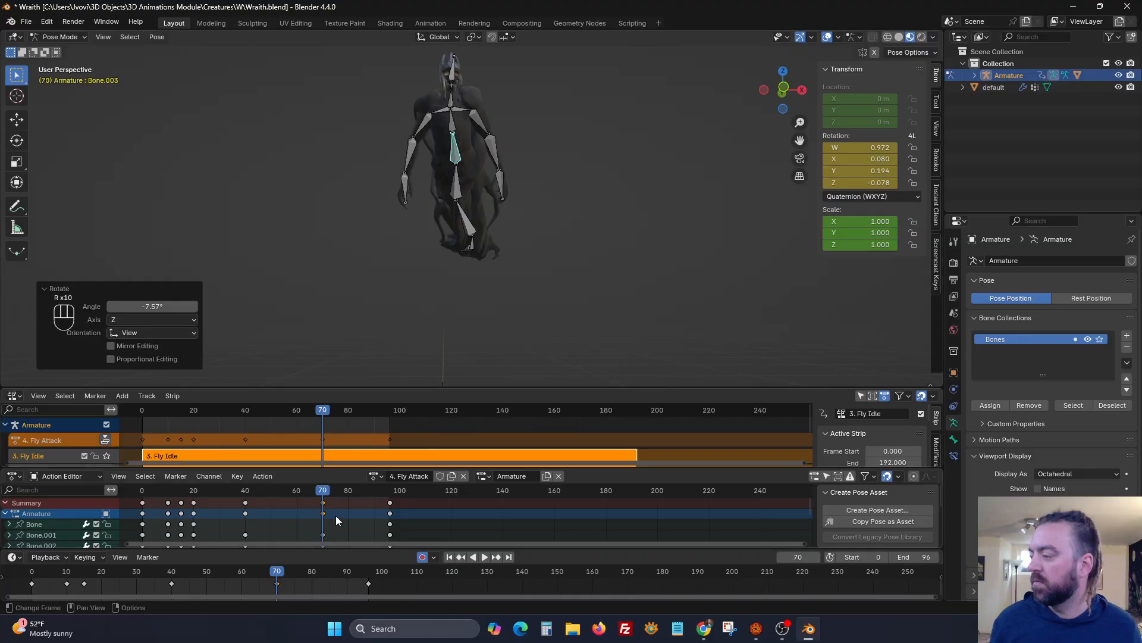
At frame 52, rotate the base bone Bone.018 by about -36.8° in the view plane.
drag(322, 489, 276, 502)
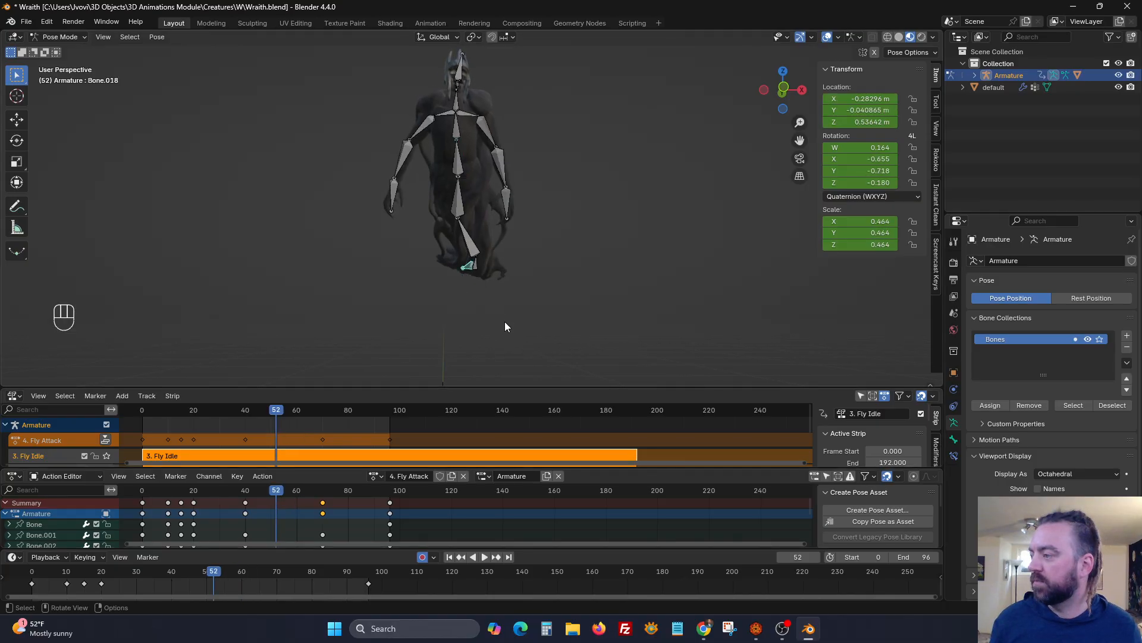
key(r)
click(520, 287)
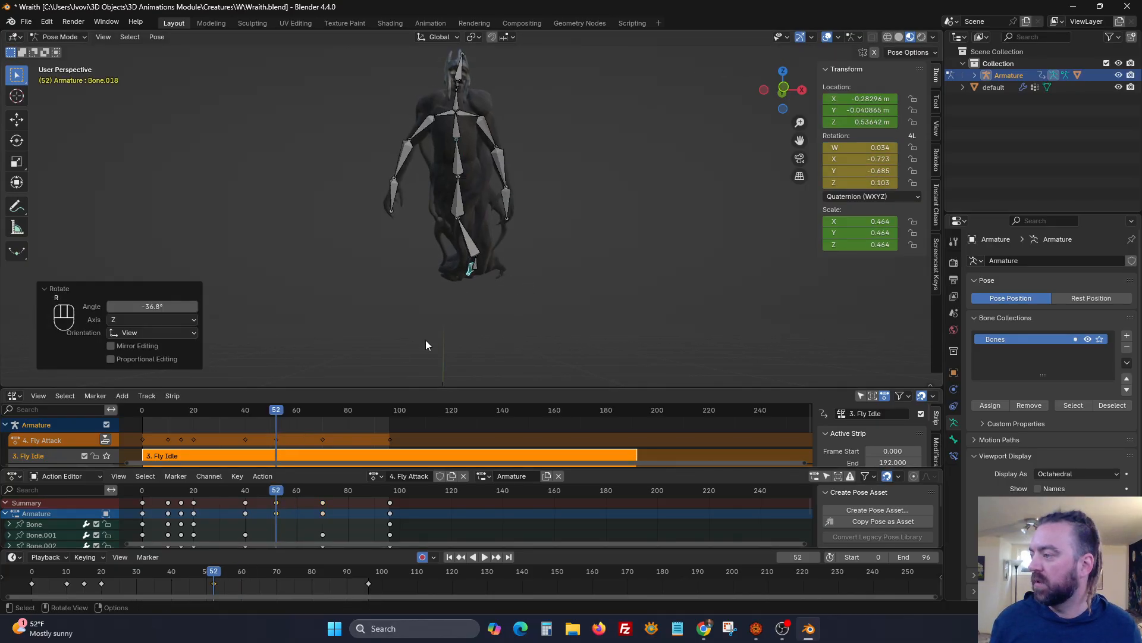
Play the Fly Attack animation from frame 0 to review the motion, then stop playback.
click(461, 557)
click(450, 557)
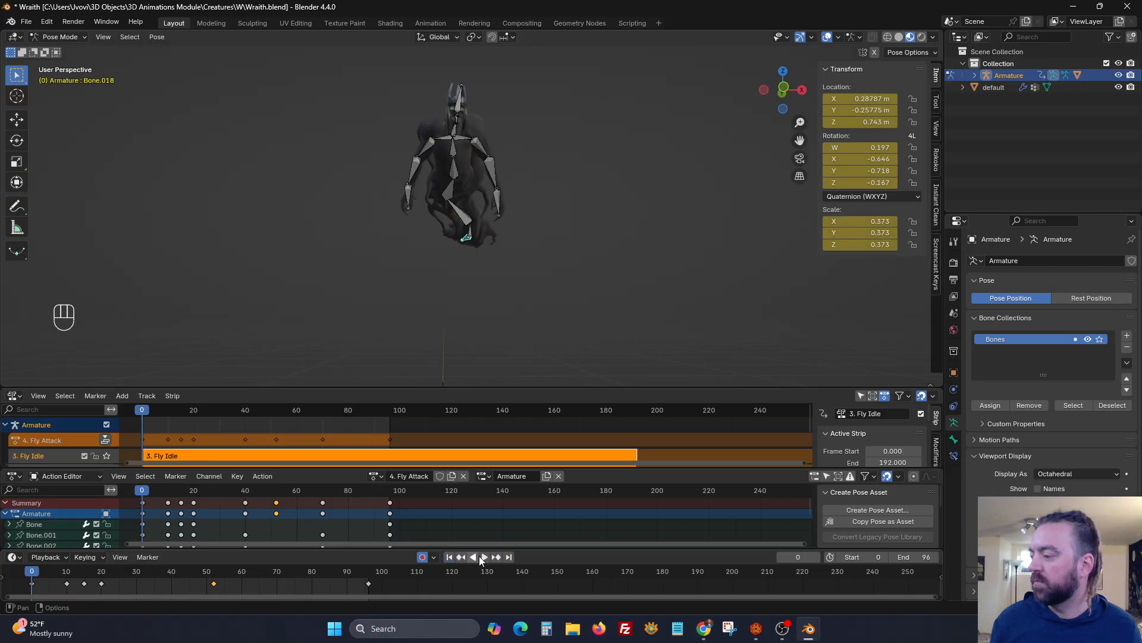
click(485, 557)
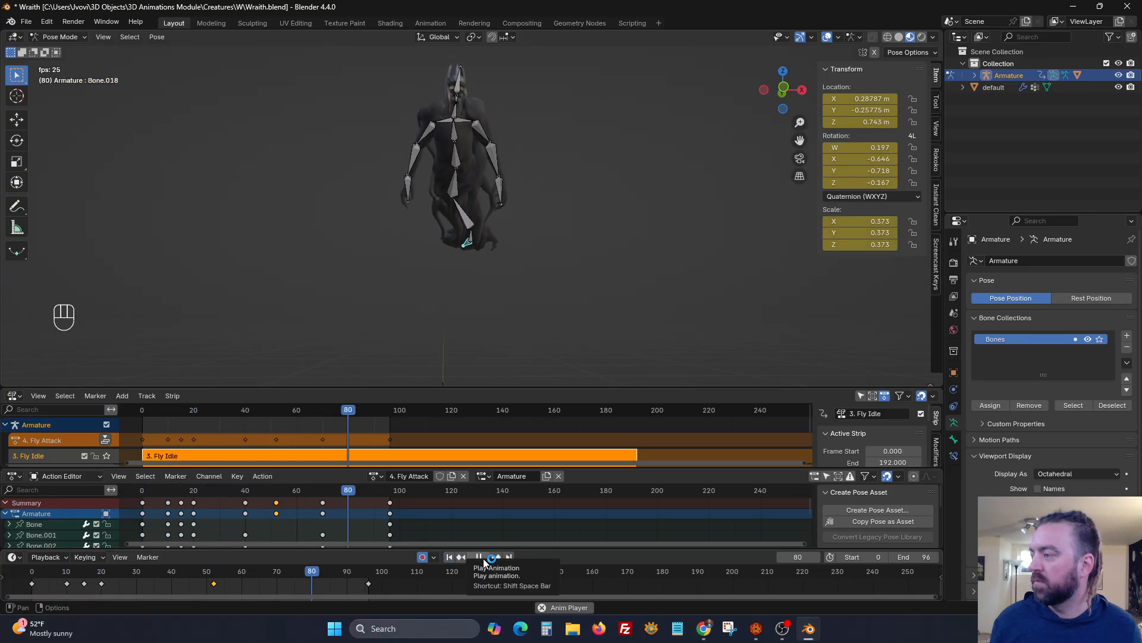
click(483, 557)
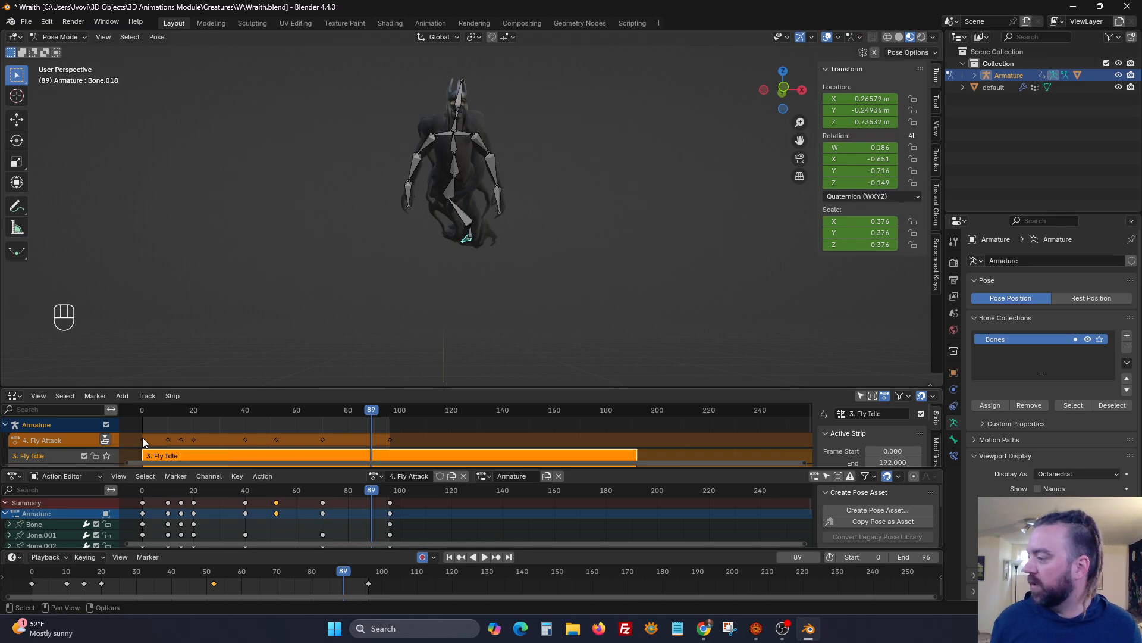
Push the 4. Fly Attack action down onto its own NLA track and solo the 0. Static track at frame 0.
click(143, 409)
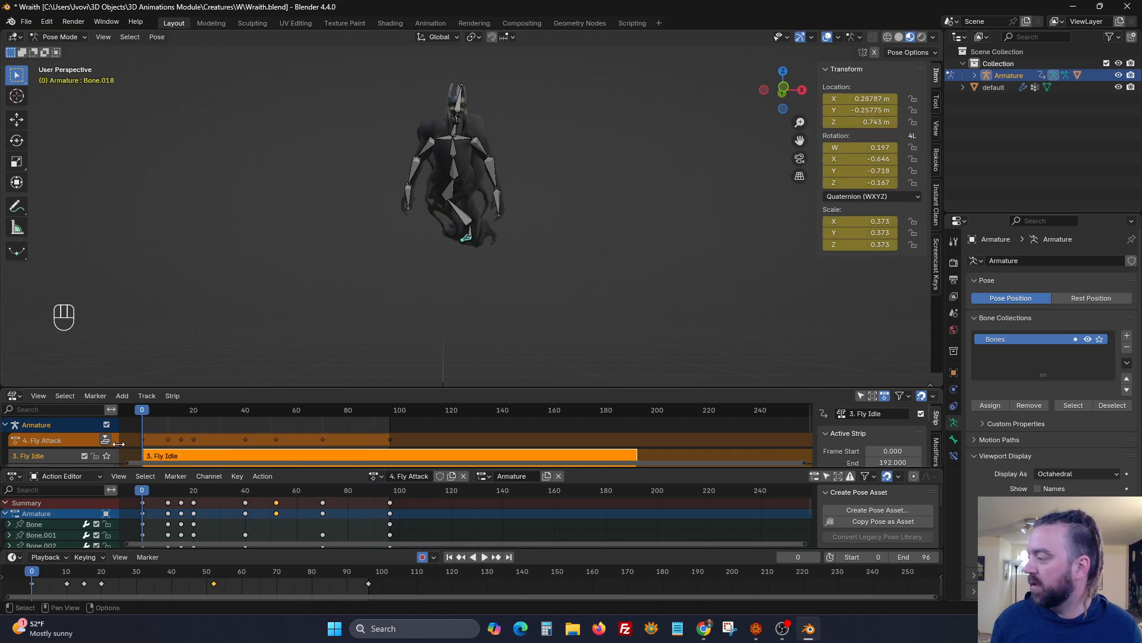
click(105, 440)
drag(96, 389, 101, 269)
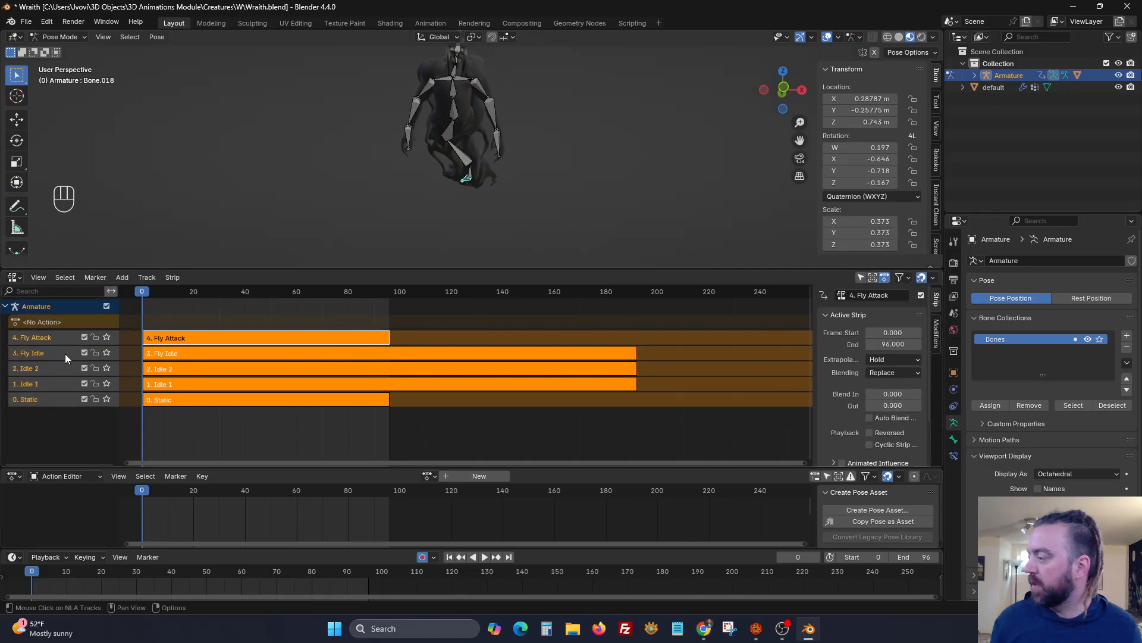
click(107, 398)
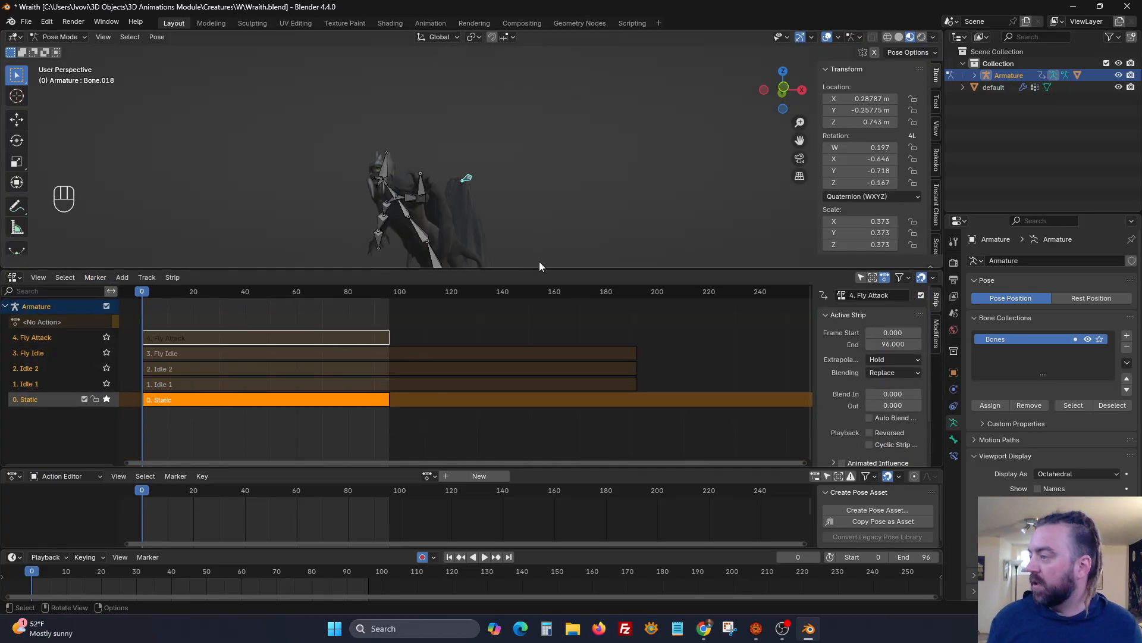
mouse_move(502, 171)
middle_down()
mouse_move(505, 228)
mouse_move(549, 190)
mouse_move(448, 166)
mouse_move(538, 140)
mouse_move(451, 202)
mouse_move(487, 177)
middle_up()
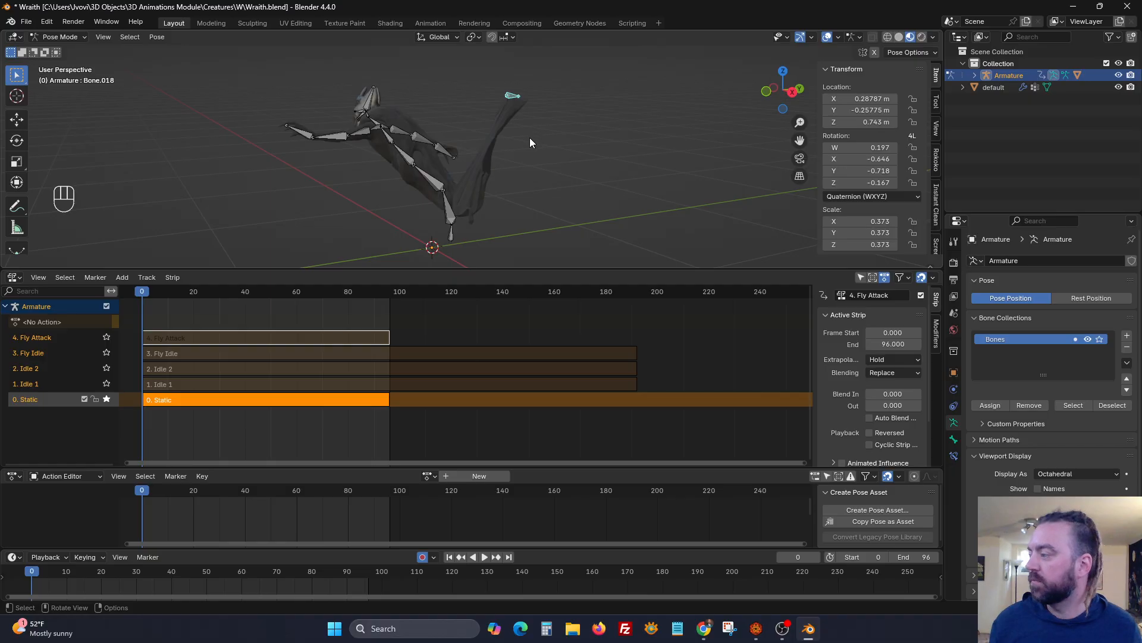
Solo the 1. Idle 1, 2. Idle 2 and 3. Fly Idle tracks in turn to compare their poses, ending on 0. Static.
click(106, 383)
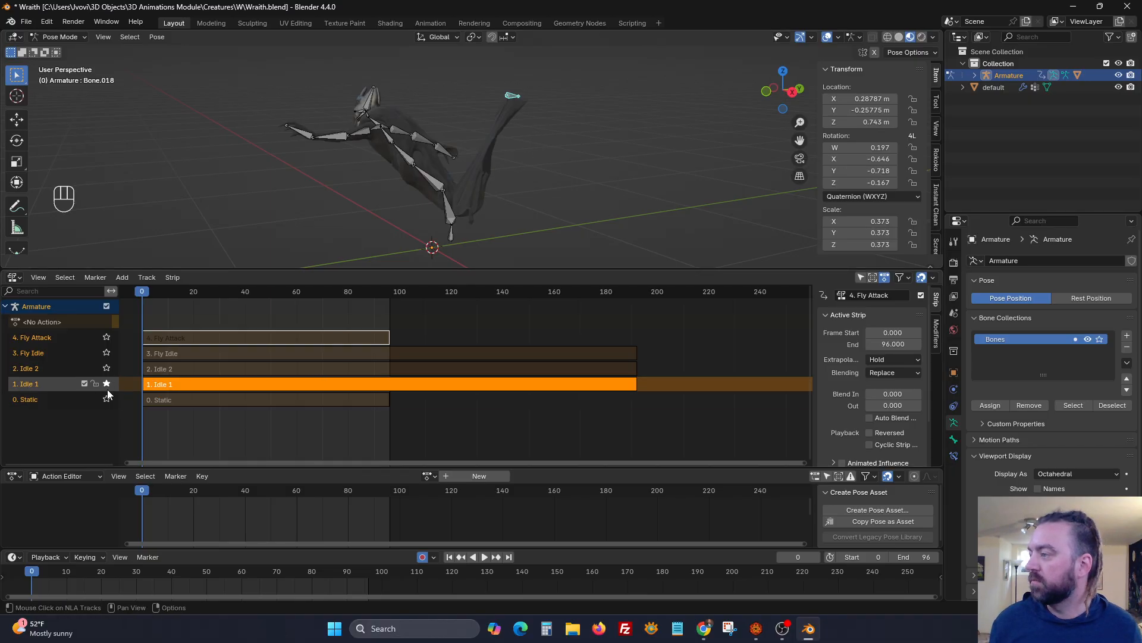
click(107, 368)
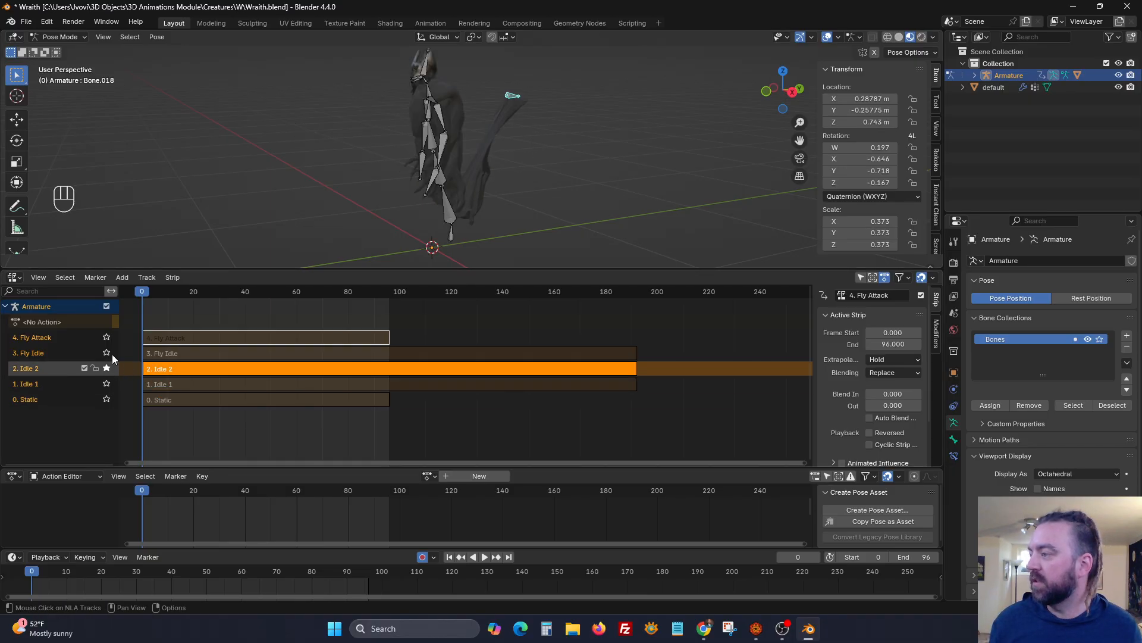
click(108, 353)
click(107, 368)
click(107, 384)
click(106, 399)
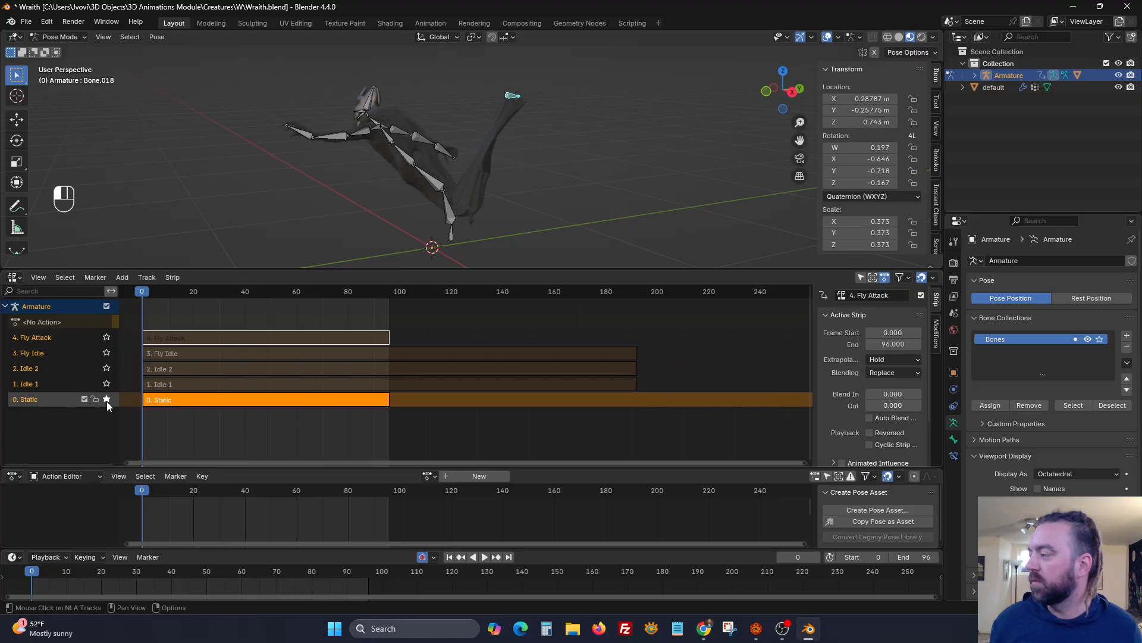
Open the 0. Static strip for tweaking and move the tail-end bone Bone.018 down along global Z to near floor level at frame 0.
click(169, 400)
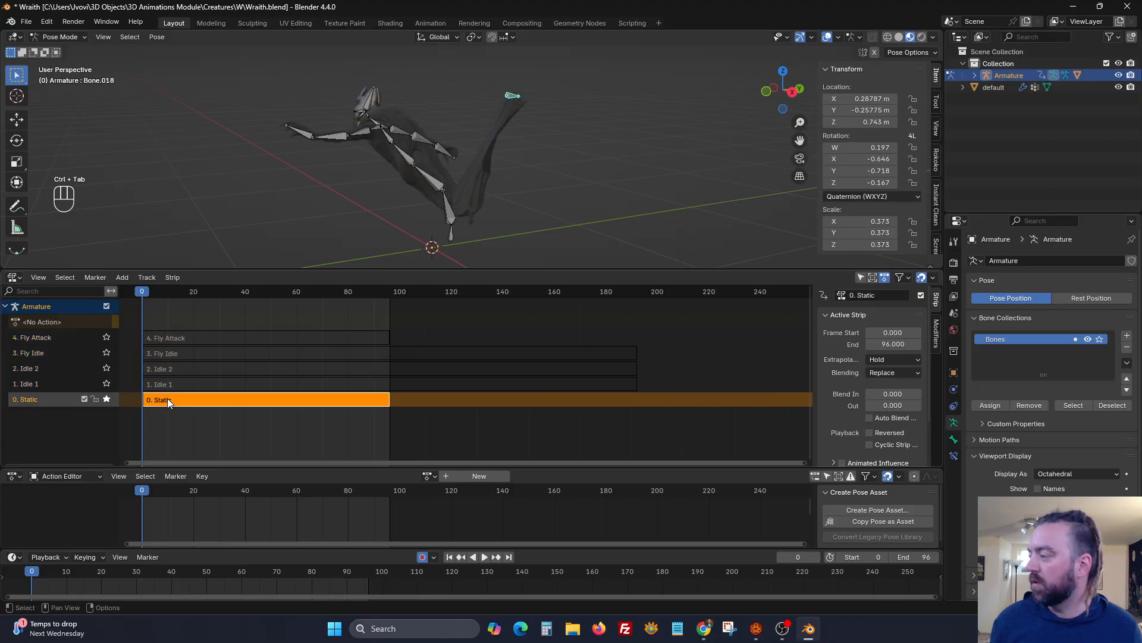
key(shift+Tab)
key(g)
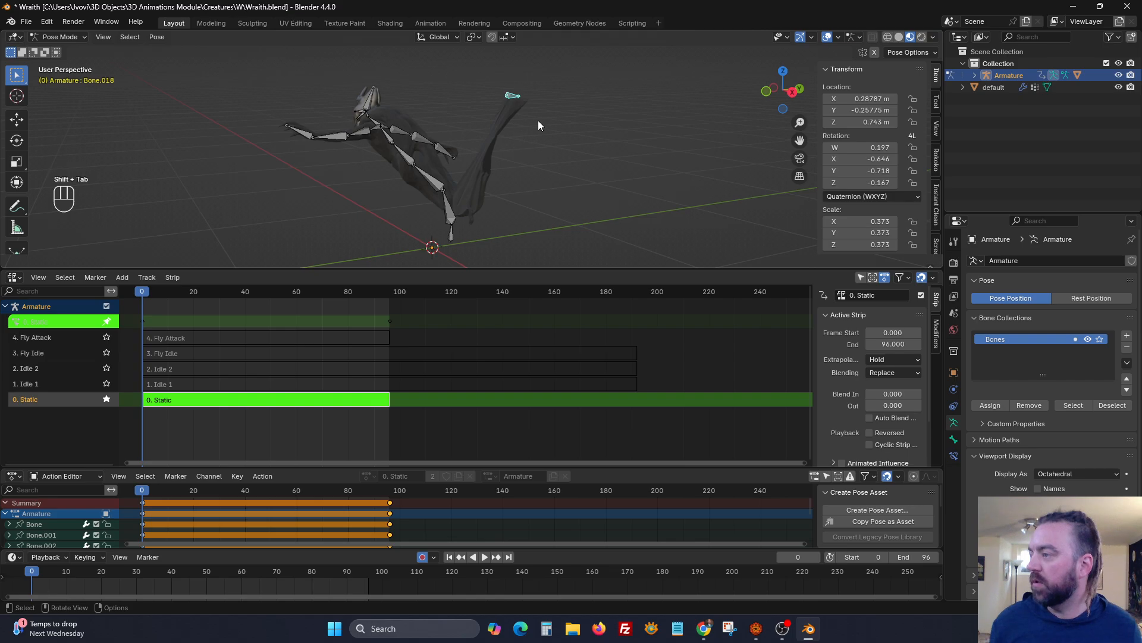
key(z)
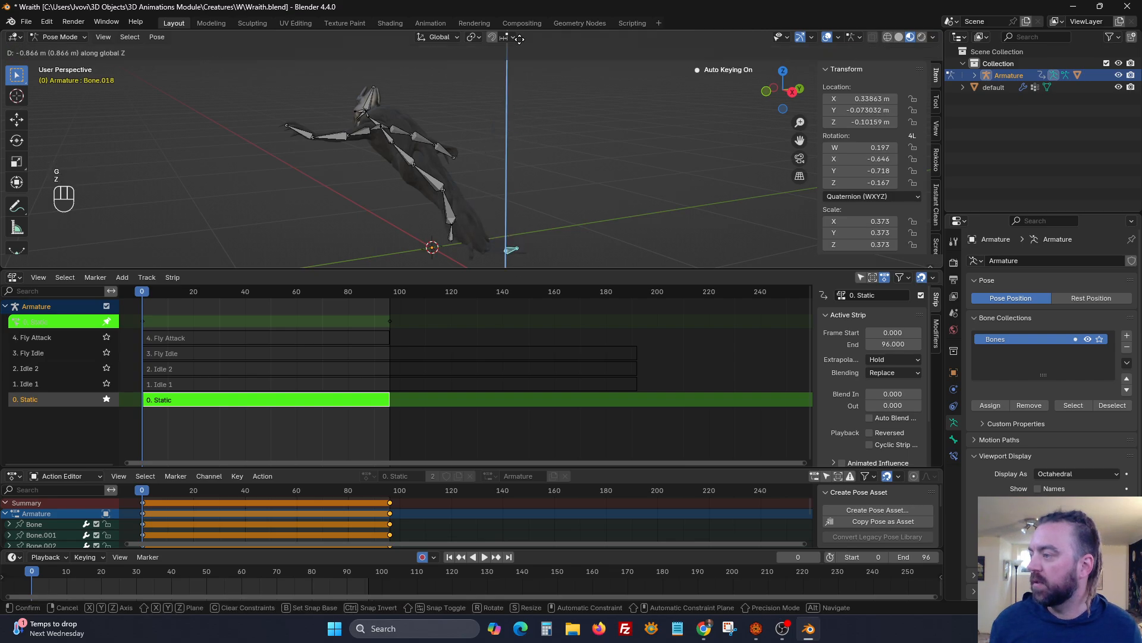
Lower Bone.018 about 0.825 m along the global Z axis.
shift+click(531, 8)
shift+middle_drag(600, 60, 581, 1)
scroll(577, 297, up, 1)
click(792, 92)
scroll(612, 188, up, 1)
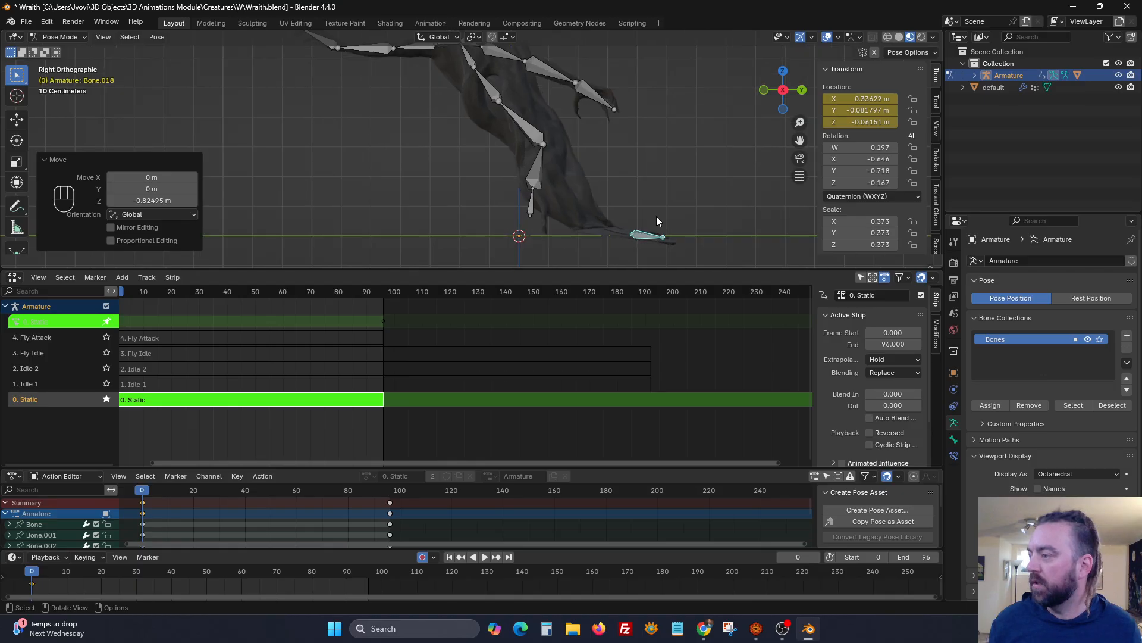
key(s)
right_click(740, 243)
middle_drag(698, 232, 572, 164)
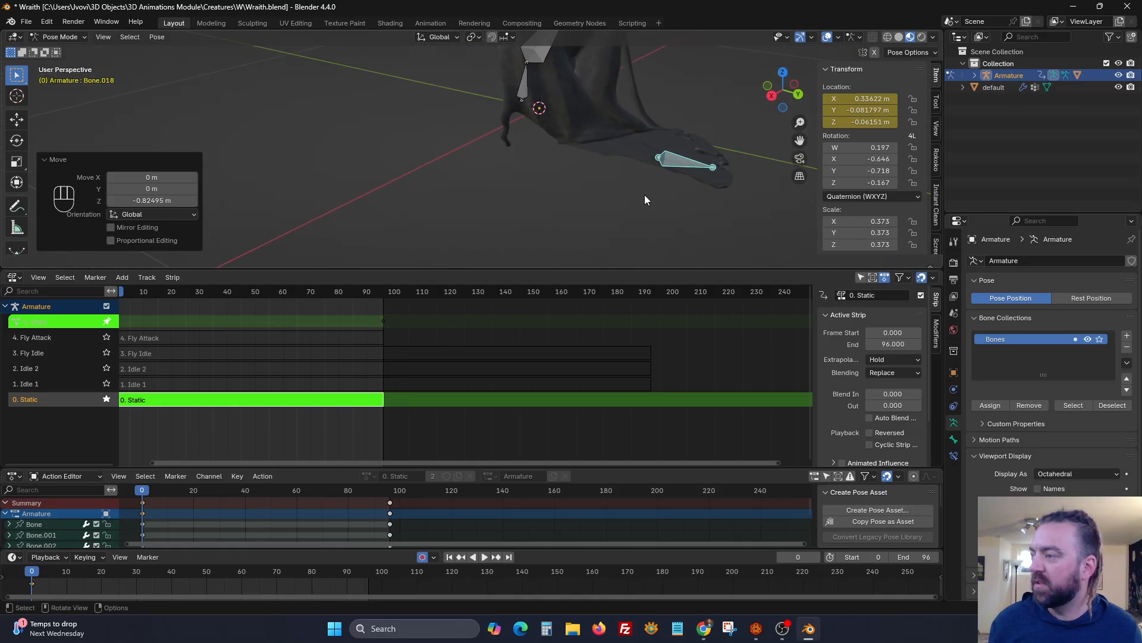
key(ctrl+space)
middle_drag(670, 244, 633, 273)
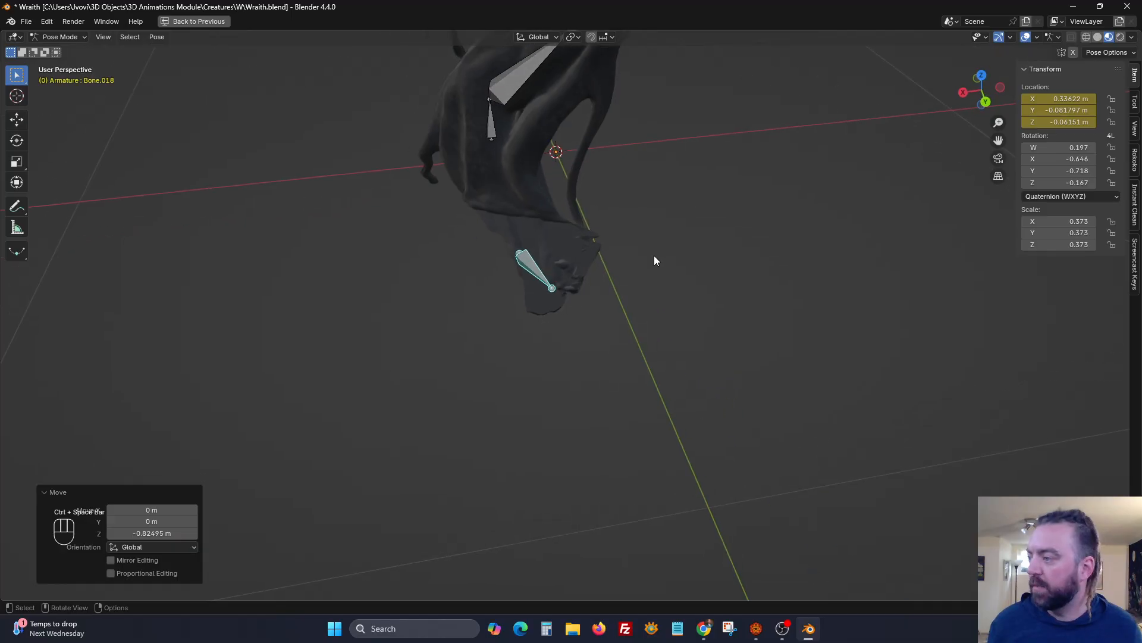
key(r)
key(y)
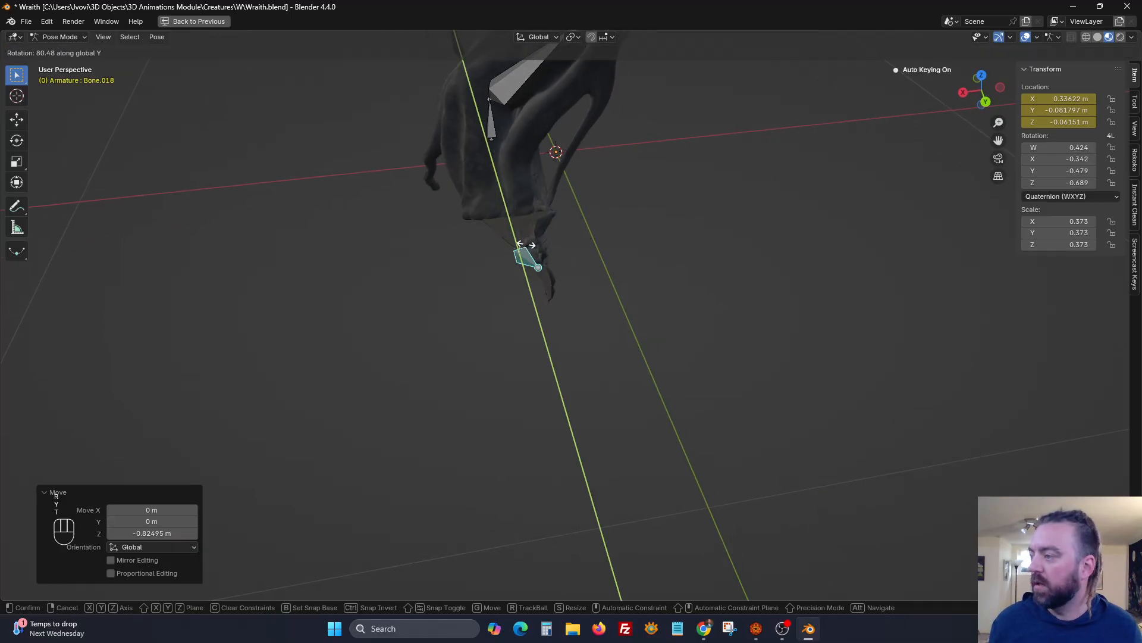
right_click(528, 246)
key(r)
key(y)
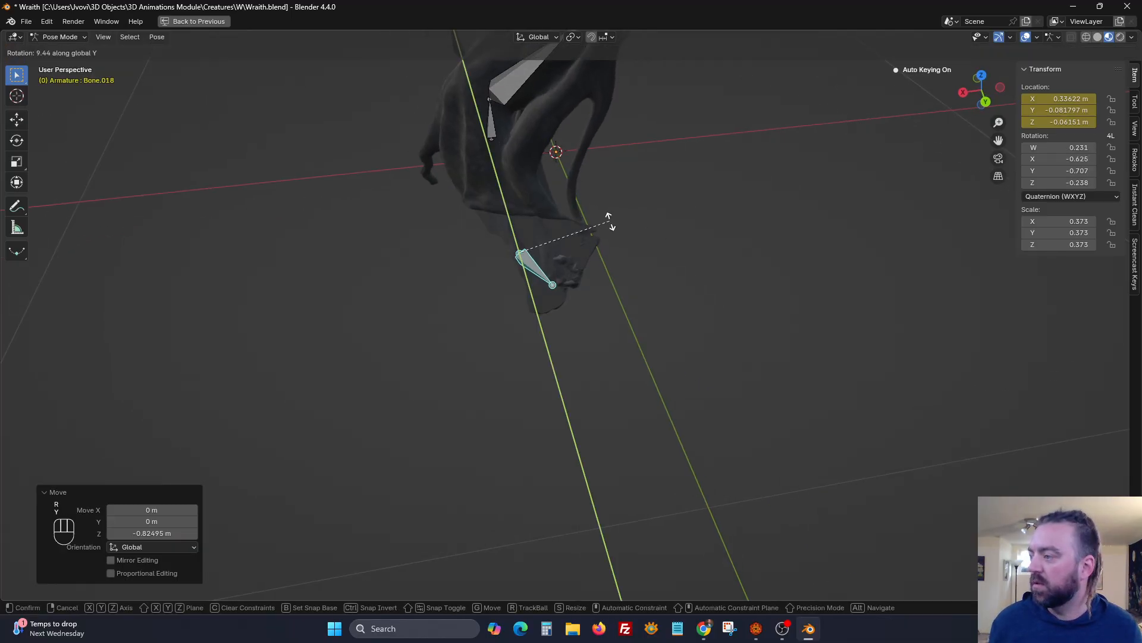
right_click(609, 220)
Clear the rotation, location and scale of Bone.018 at frame 0 of the 0. Static action.
key(alt+r)
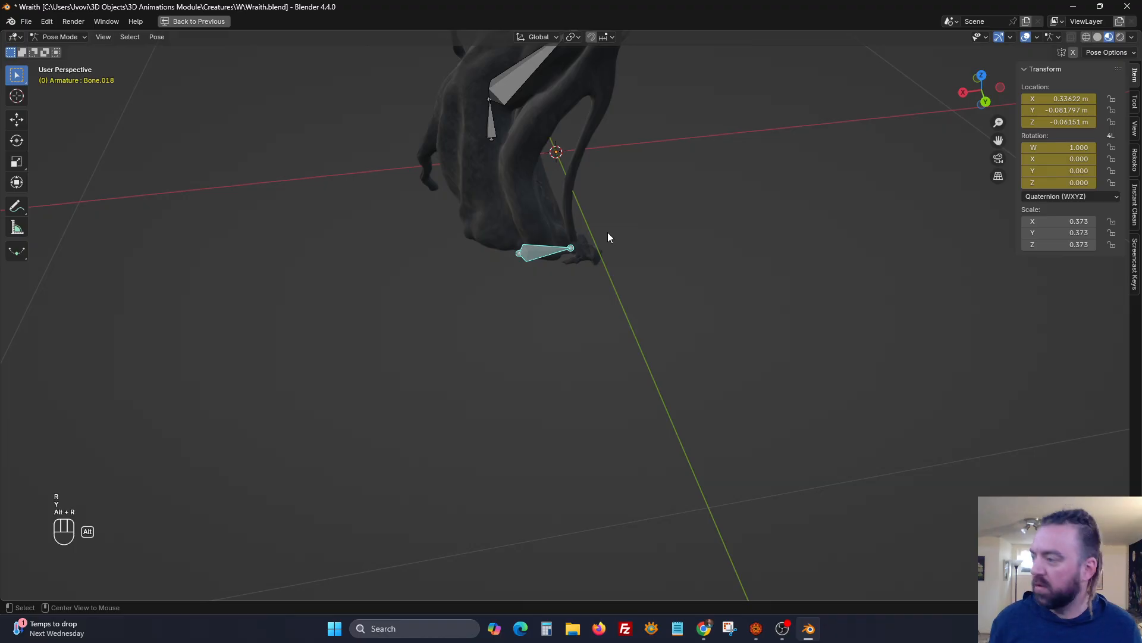
key(alt+g)
key(alt+z)
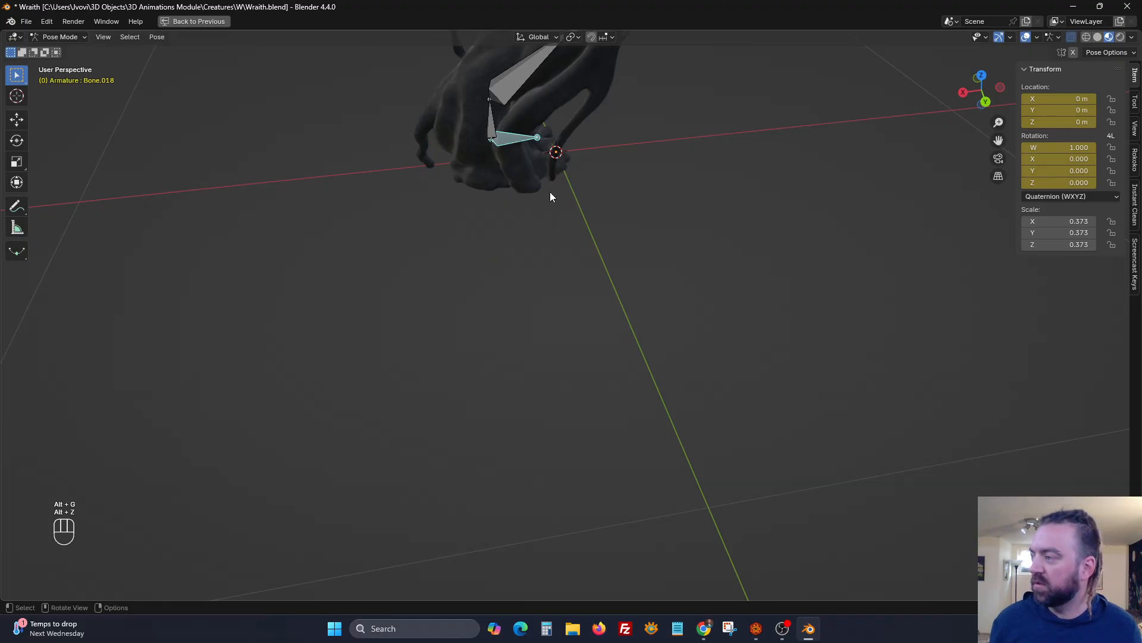
key(alt+s)
middle_drag(568, 174, 549, 293)
key(ctrl+space)
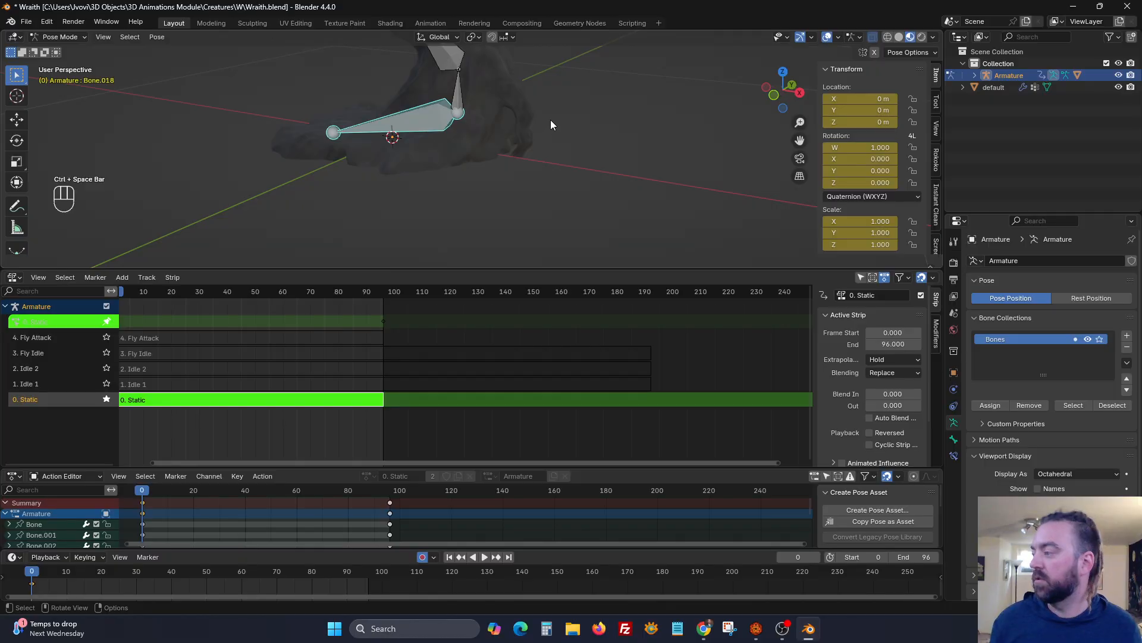
Duplicate Bone.018's frame 0 keyframe to frame 96 and play the 0. Static animation.
scroll(553, 178, down, 8)
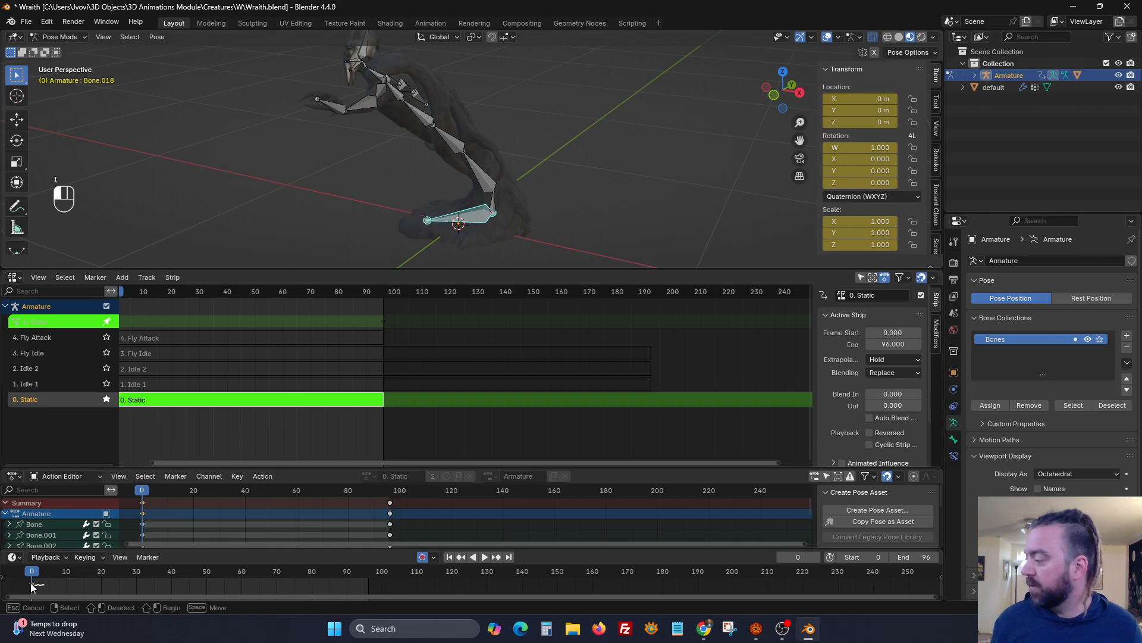
key(shift+d)
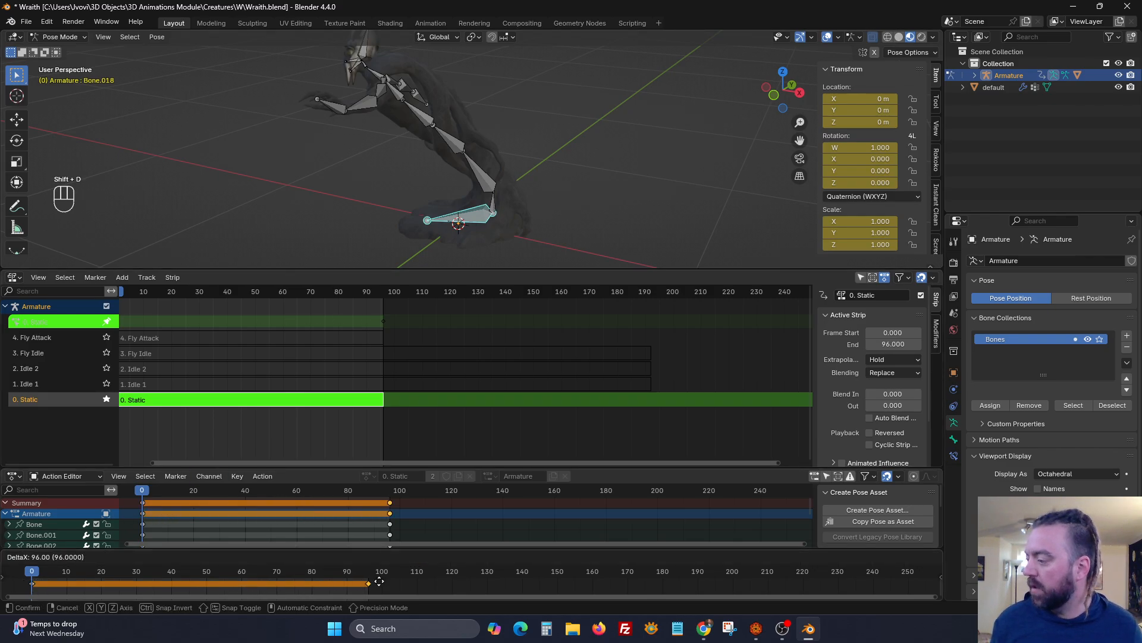
click(394, 571)
click(484, 557)
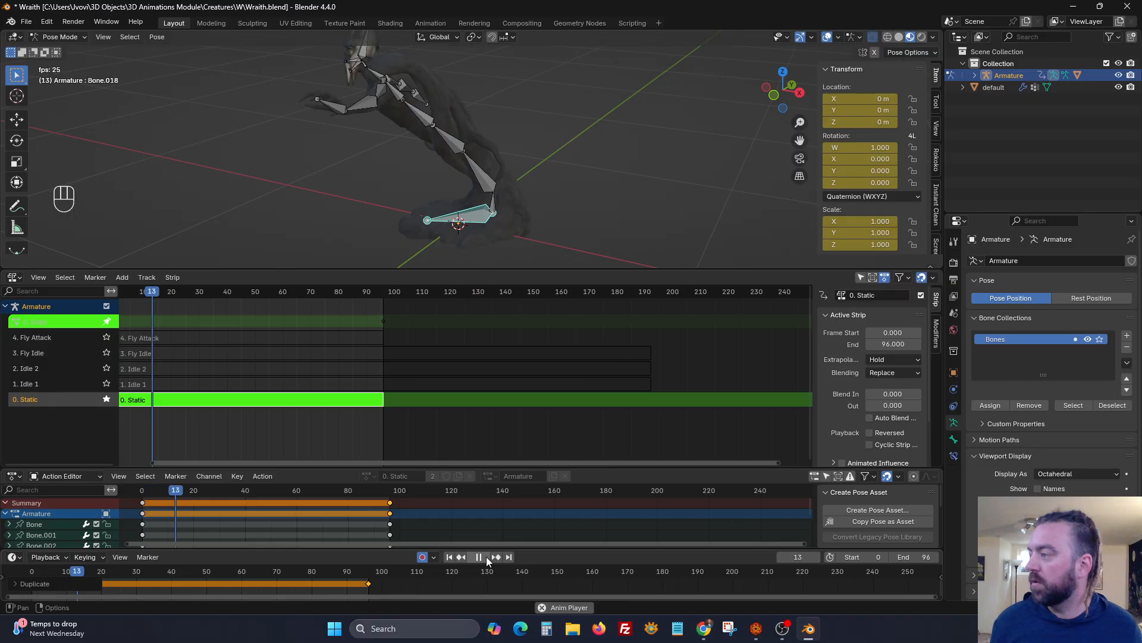
Switch the solo from the 0. Static track to 1. Idle 1 and preview it briefly.
click(106, 399)
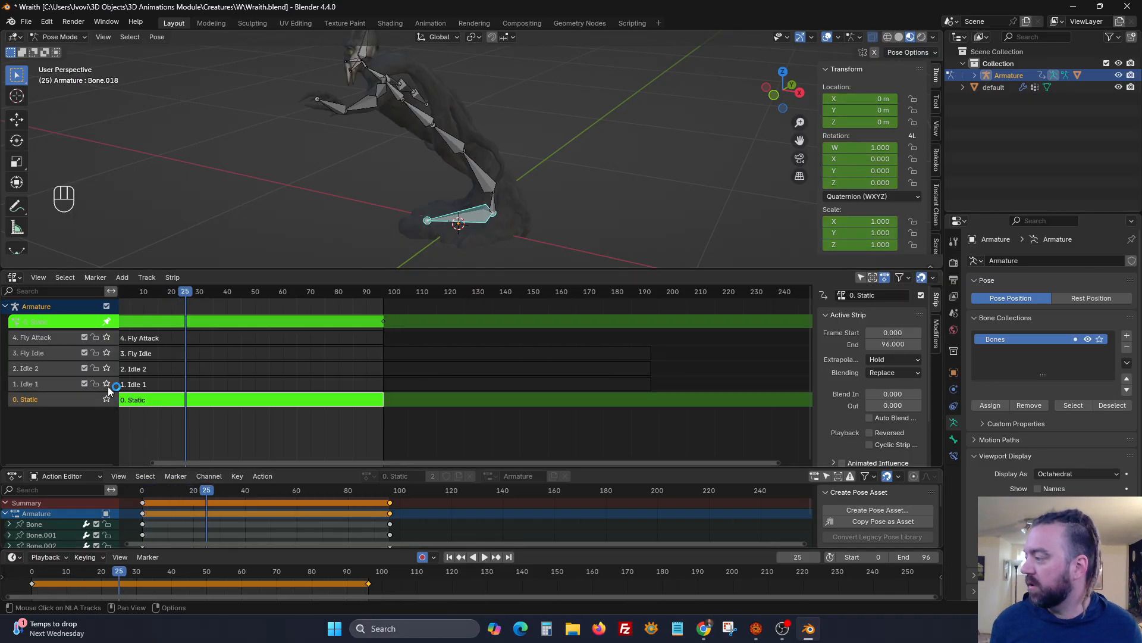
click(108, 385)
click(135, 291)
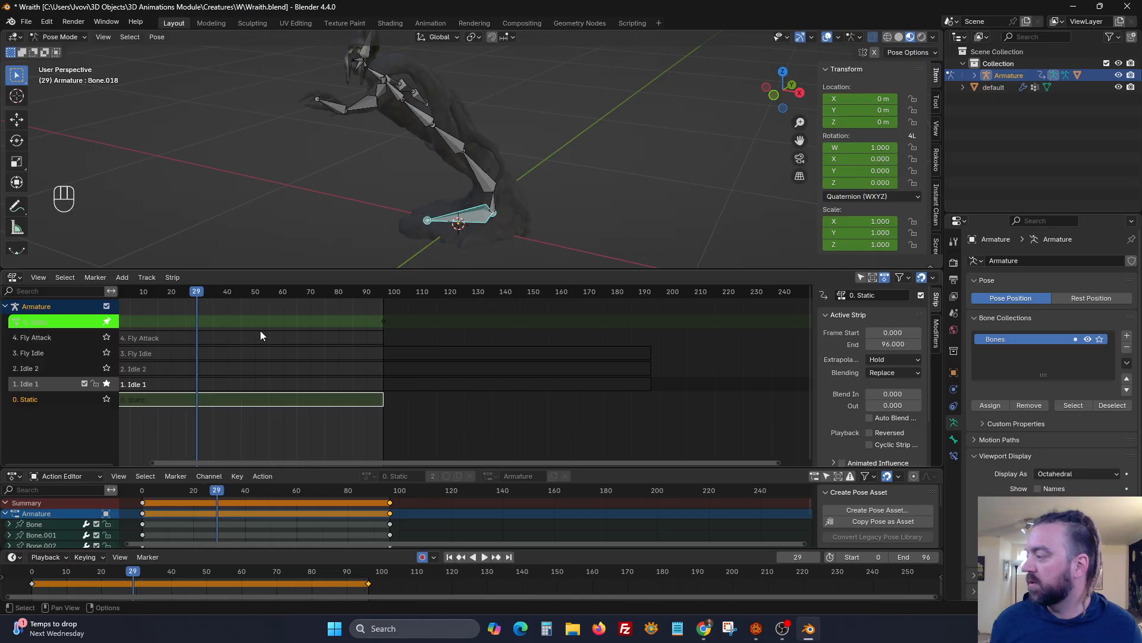
key(space)
Set the scene's end frame to 192.
click(910, 557)
text(19)
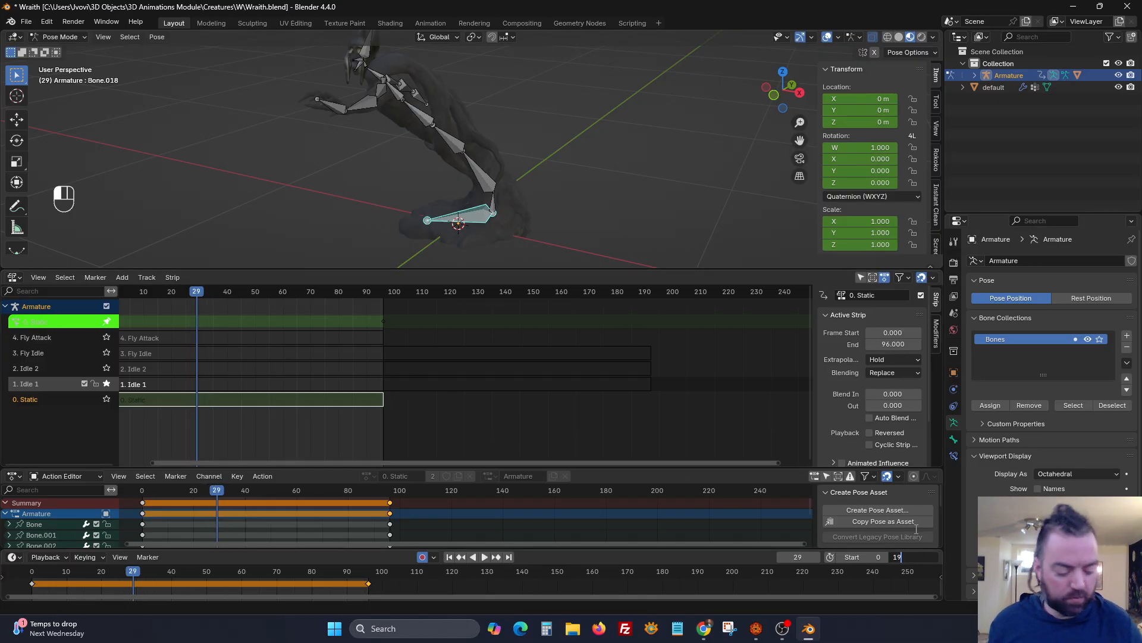
text(2)
key(Return)
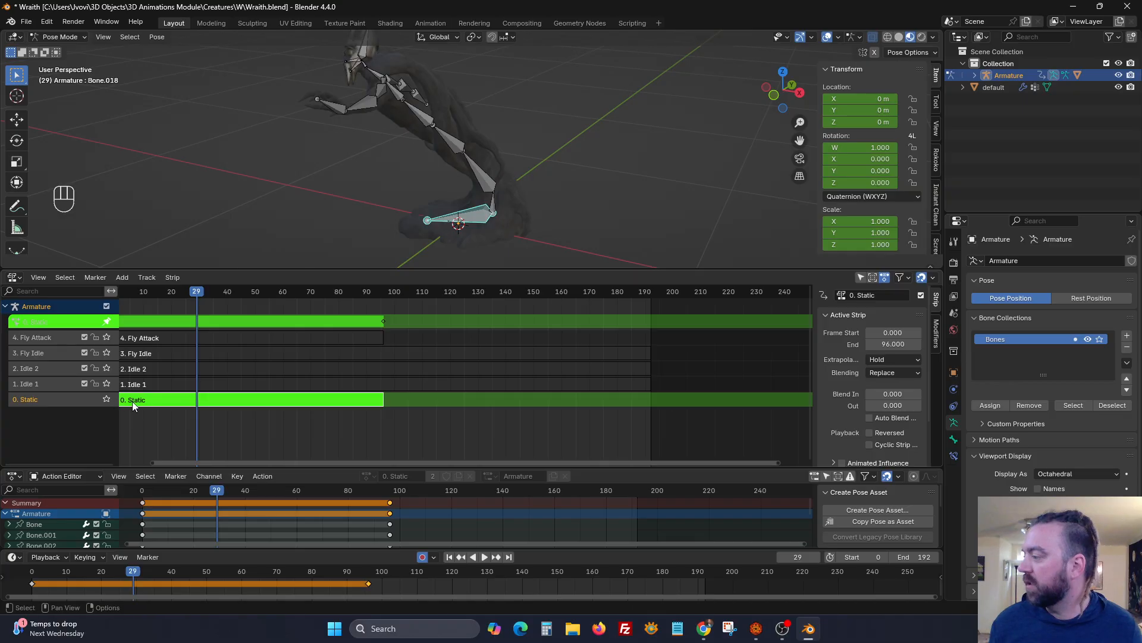
Leave tweak mode on 0. Static, then solo the 1. Idle 1 track and enter tweak mode on its strip.
key(Tab)
click(106, 385)
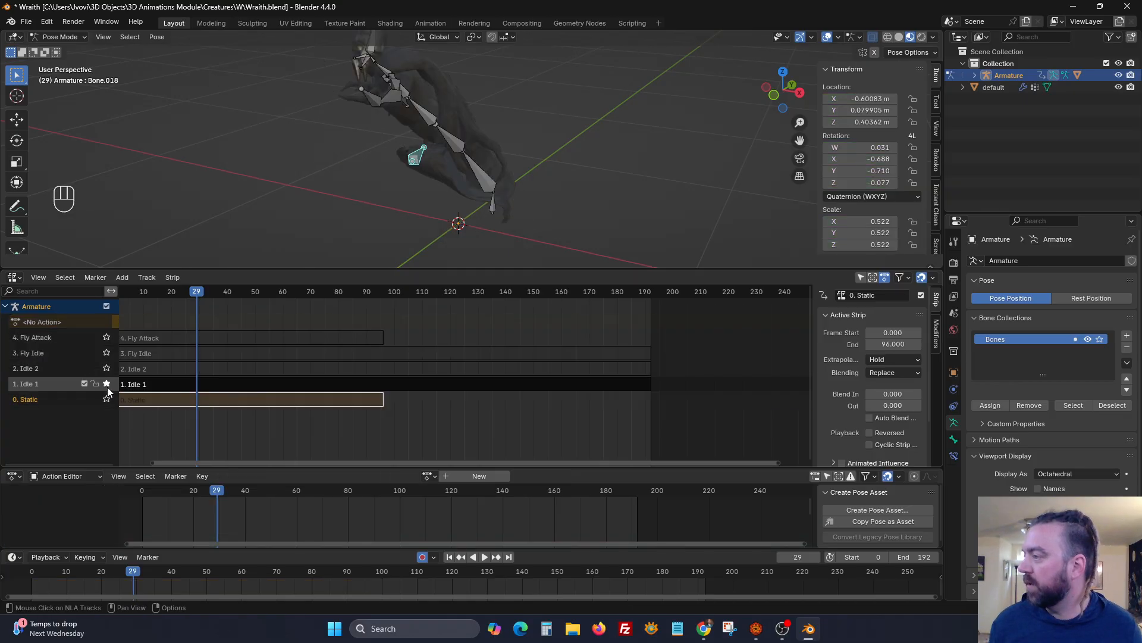
click(169, 384)
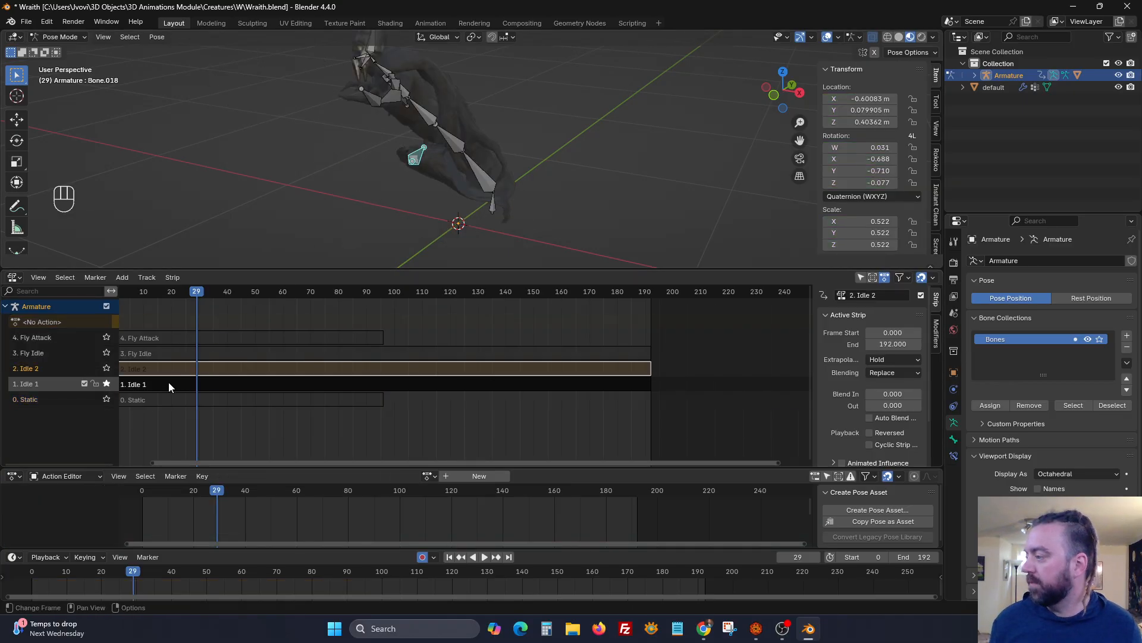
key(ctrl+Tab)
key(shift+Tab)
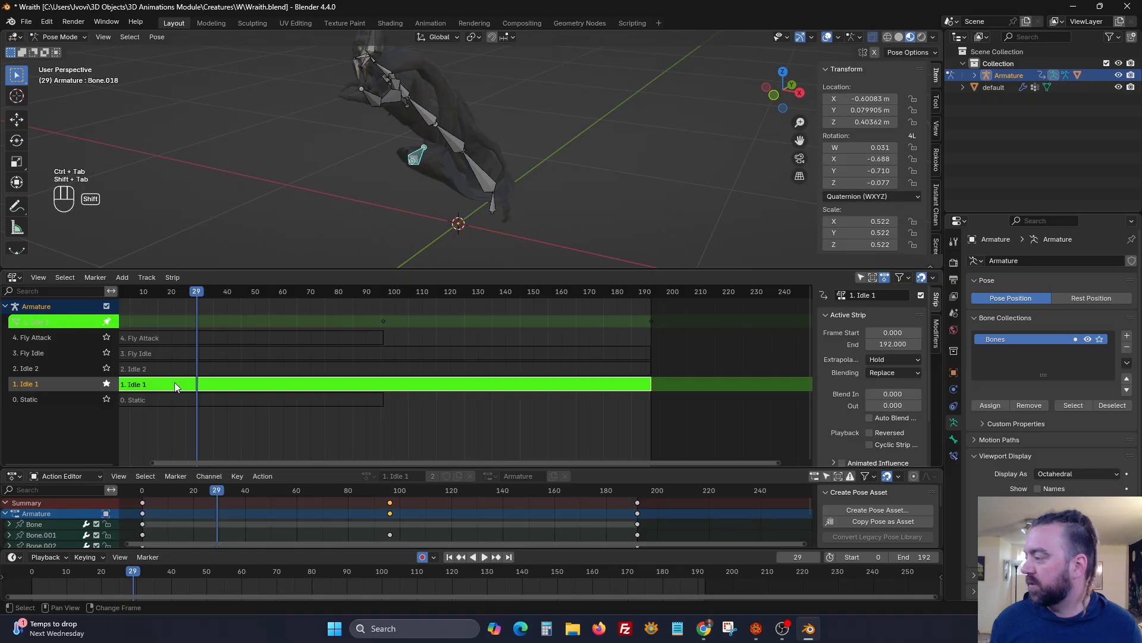
At frame 0 of 1. Idle 1, clear the rotation, location and scale of Bone.018.
click(144, 493)
drag(144, 497, 141, 497)
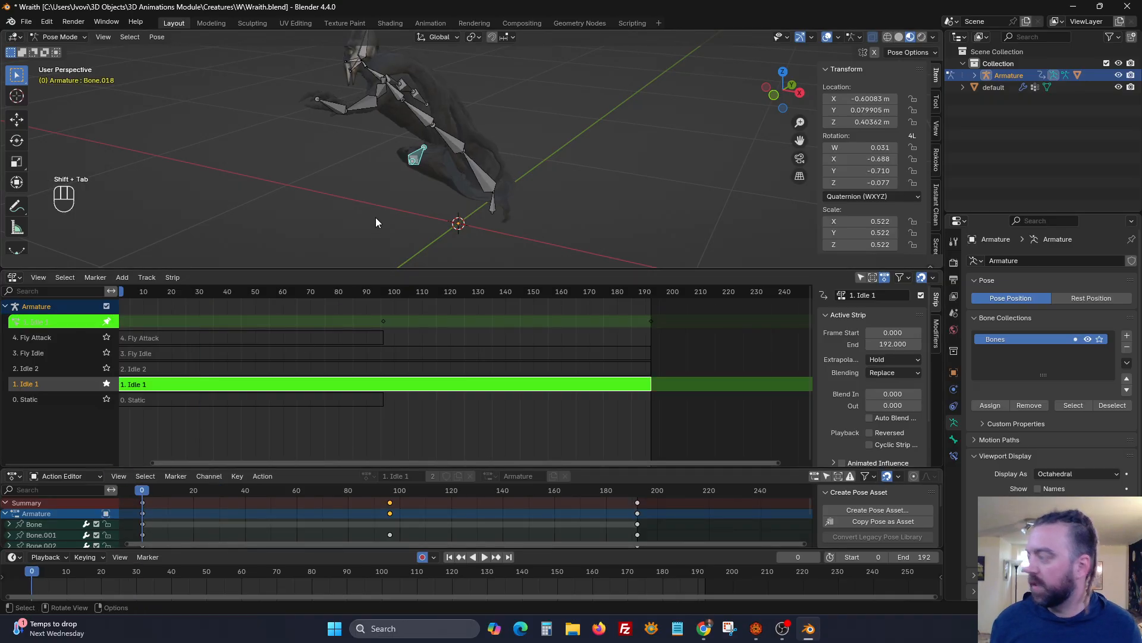
key(alt+r)
key(alt+g)
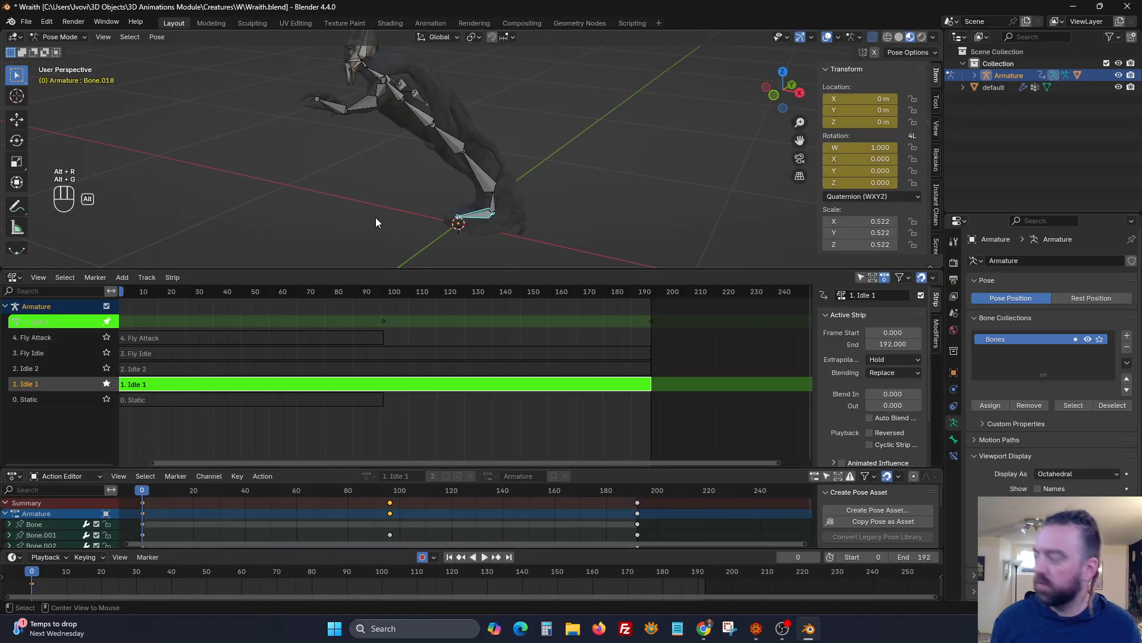
key(alt+s)
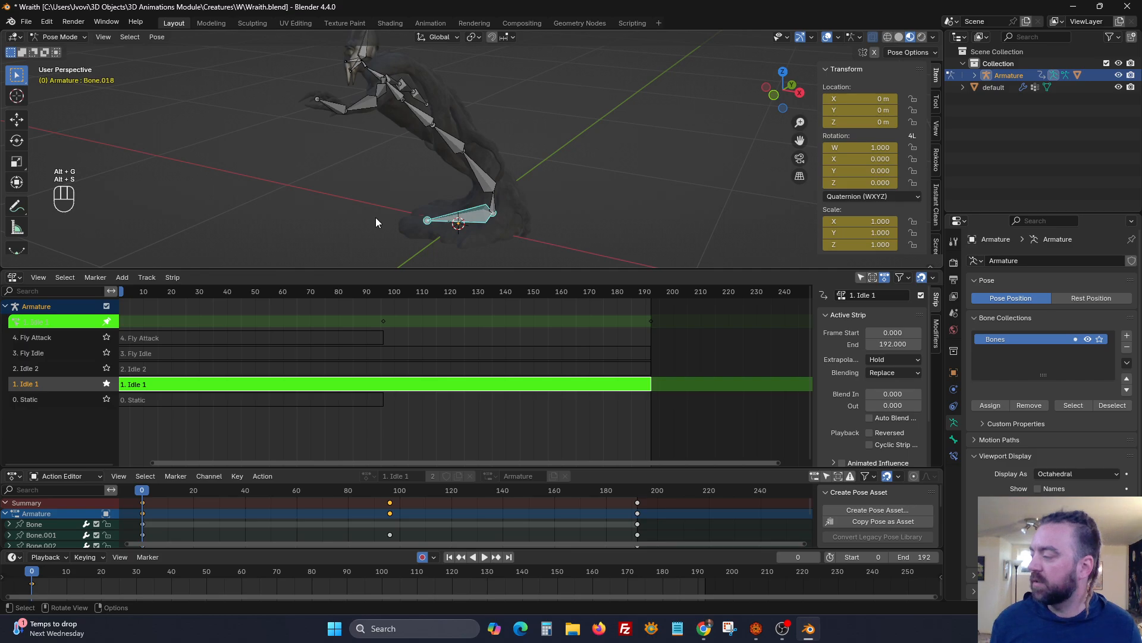
Duplicate Bone.018's frame 0 keyframe to frame 192 in 1. Idle 1 and play the result.
click(32, 585)
key(shift+d)
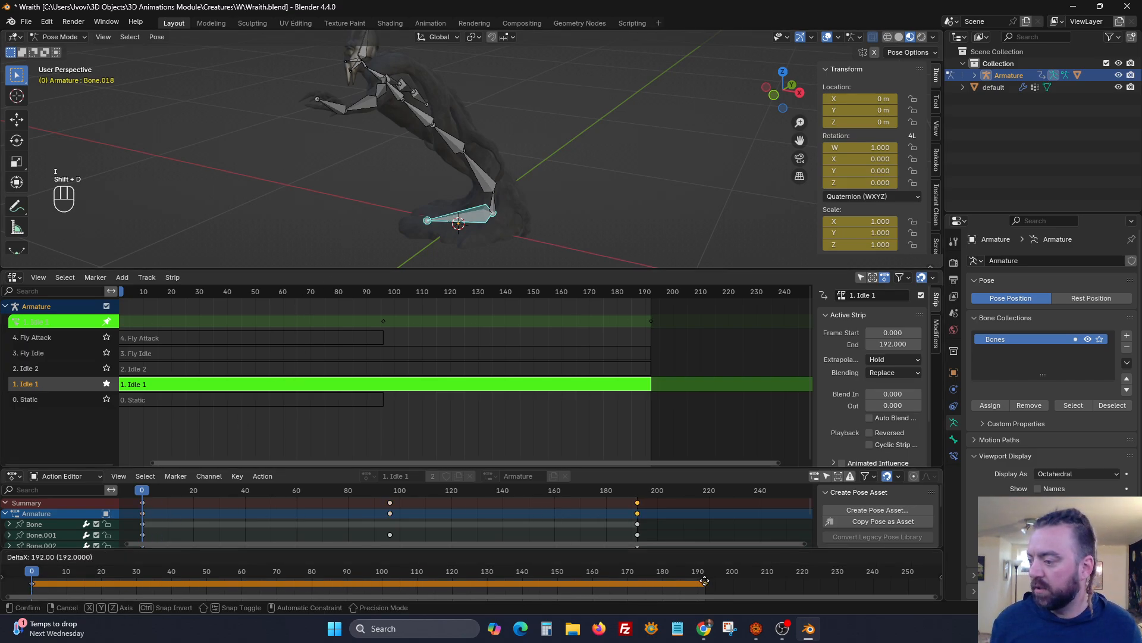
click(705, 580)
key(space)
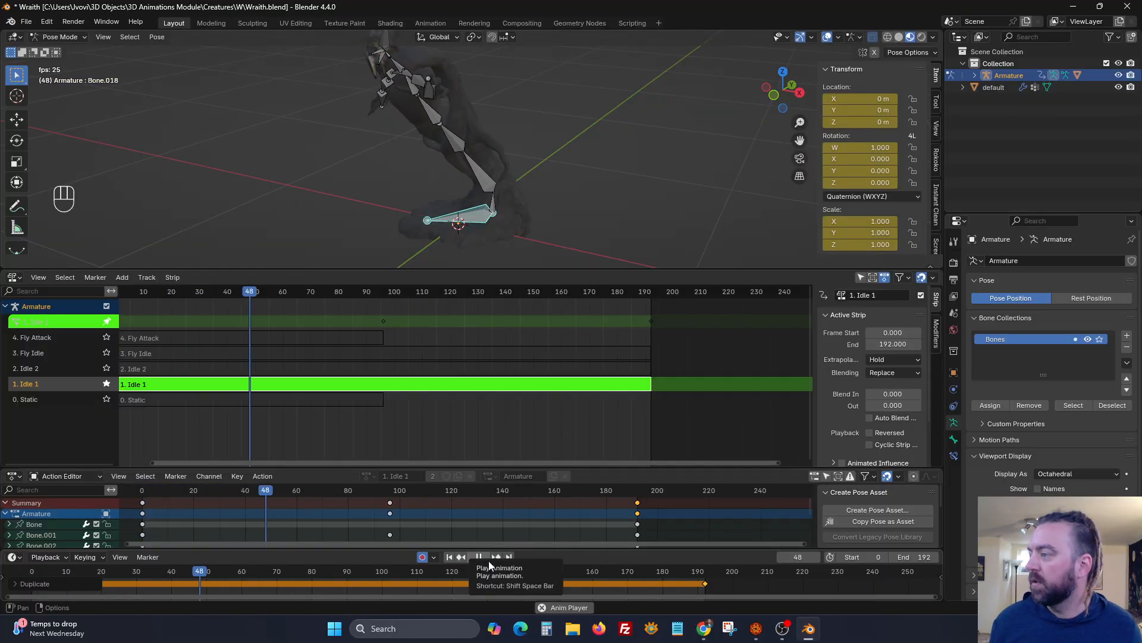
click(488, 560)
At frame 96 of 1. Idle 1, rotate Bone.018 about 14.5° around the global Z axis.
drag(406, 566, 366, 574)
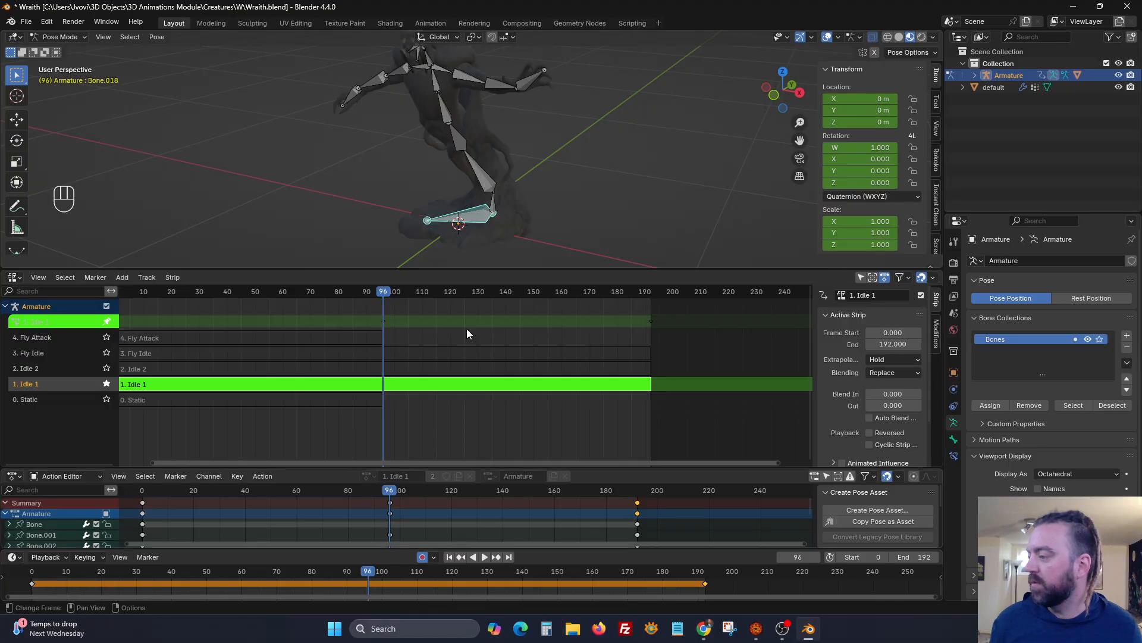
key(r)
key(z)
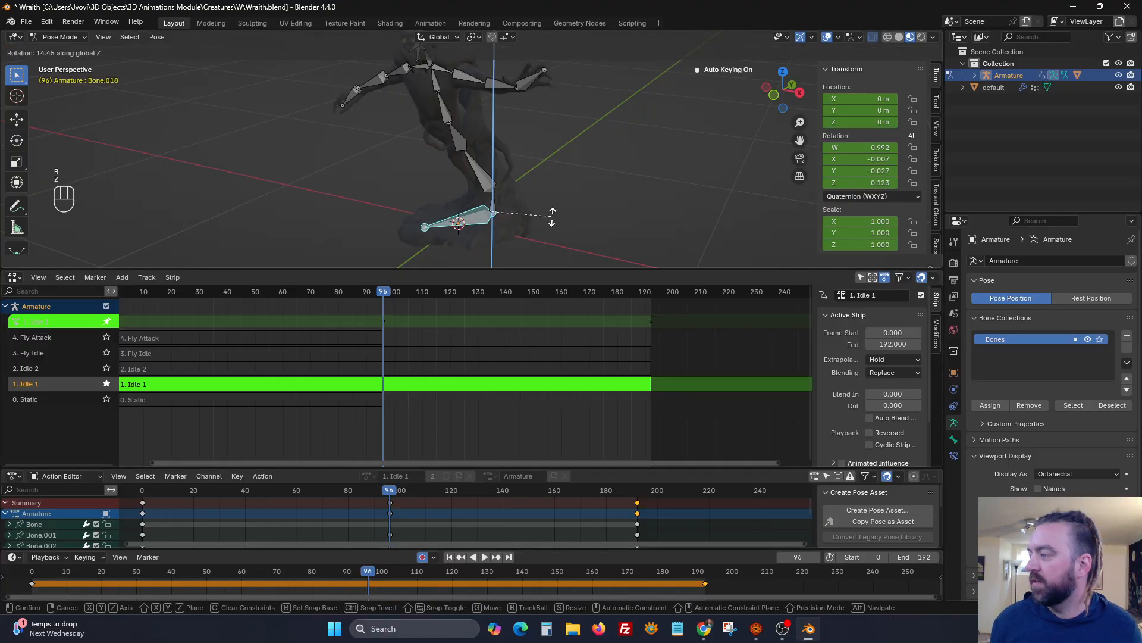
click(552, 216)
Deselect the bone and play 1. Idle 1 from frame 0 in a maximized viewport to review the base's motion.
click(467, 557)
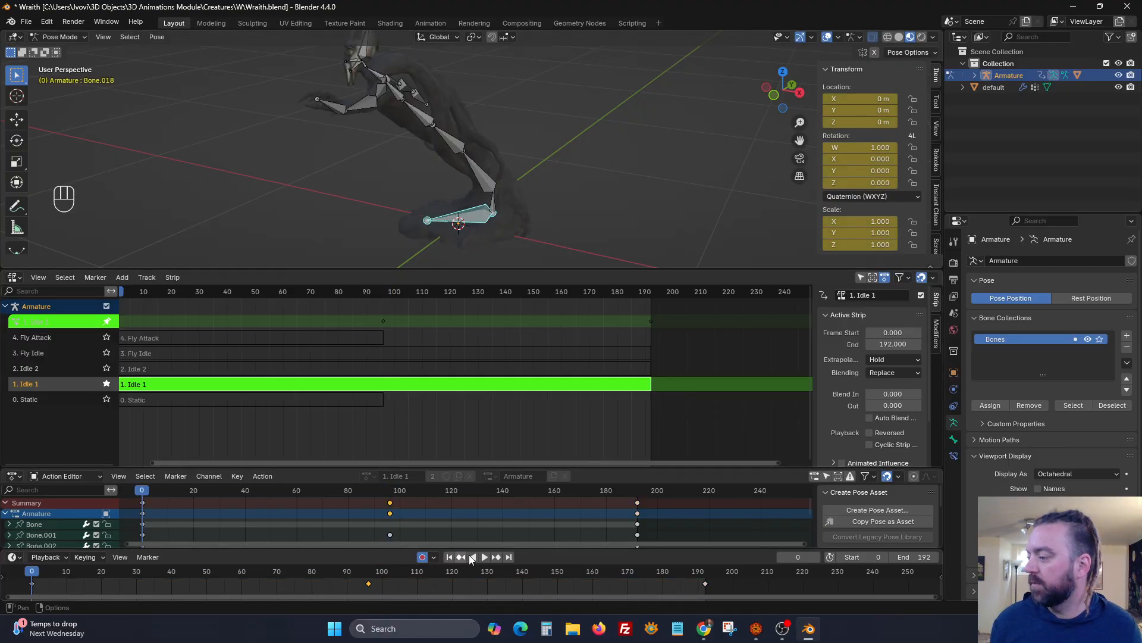
click(594, 186)
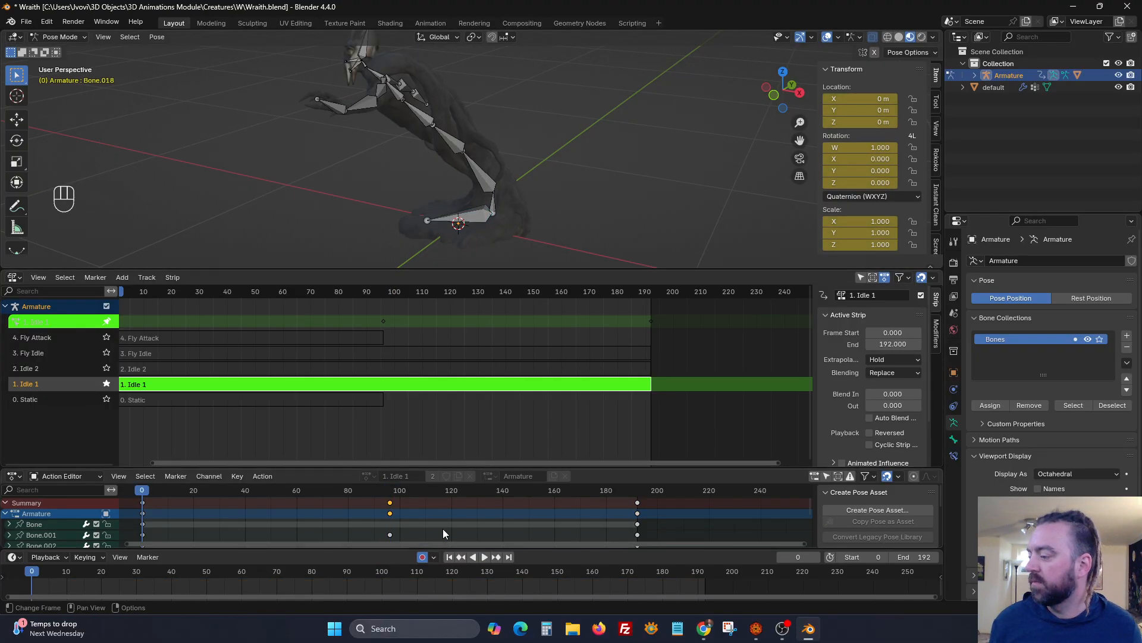
click(483, 557)
key(ctrl+space)
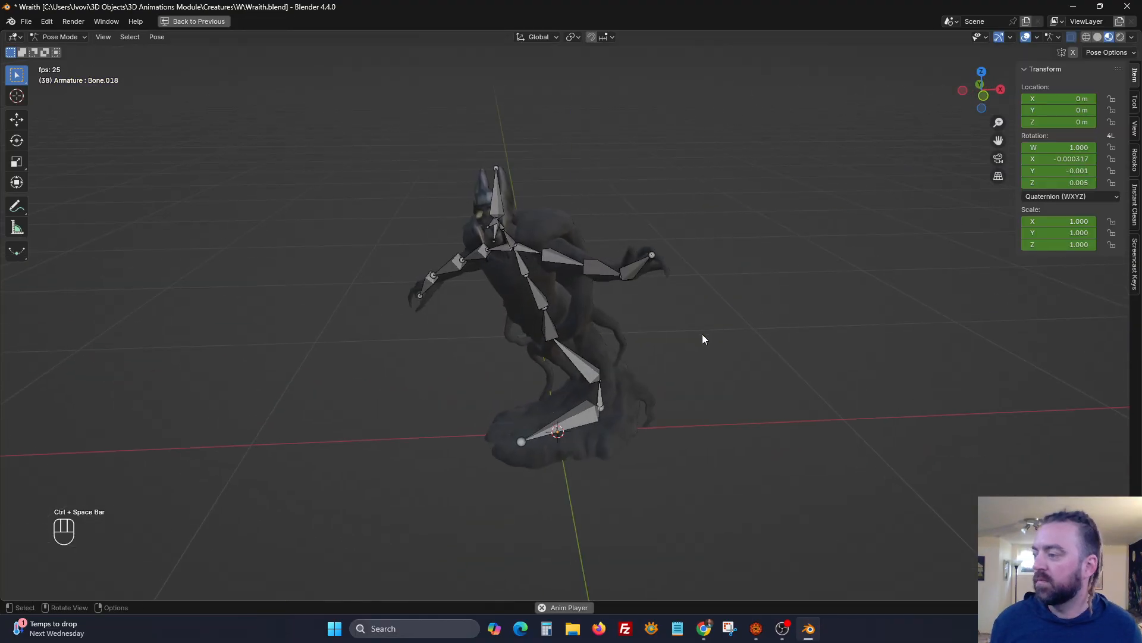
middle_drag(728, 365, 684, 349)
scroll(684, 349, up, 1)
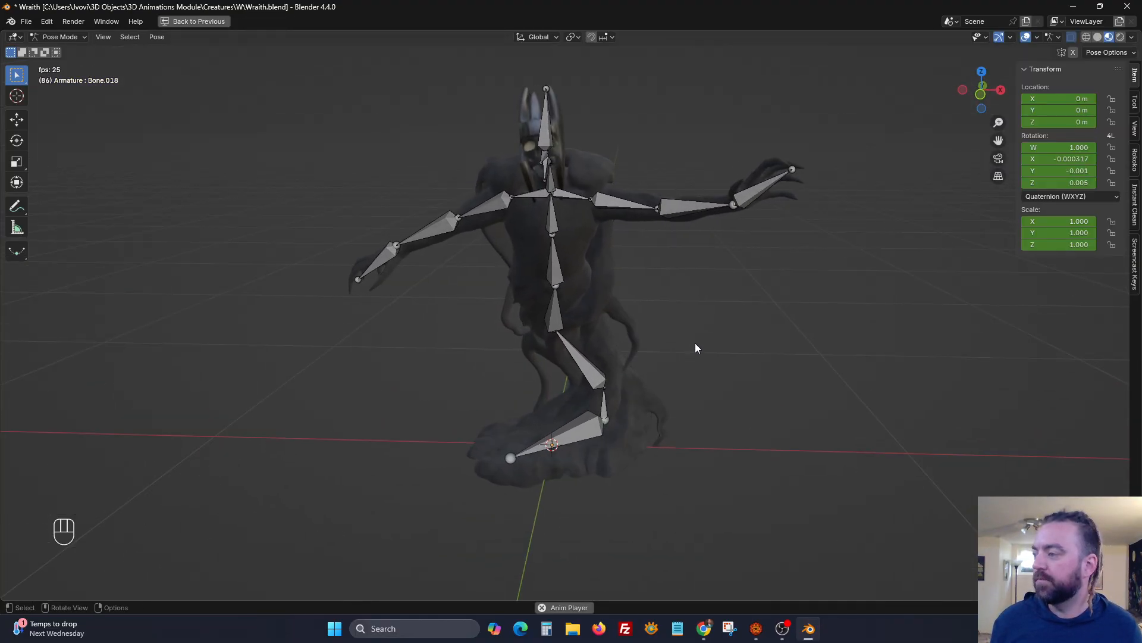
key(ctrl+space)
click(483, 557)
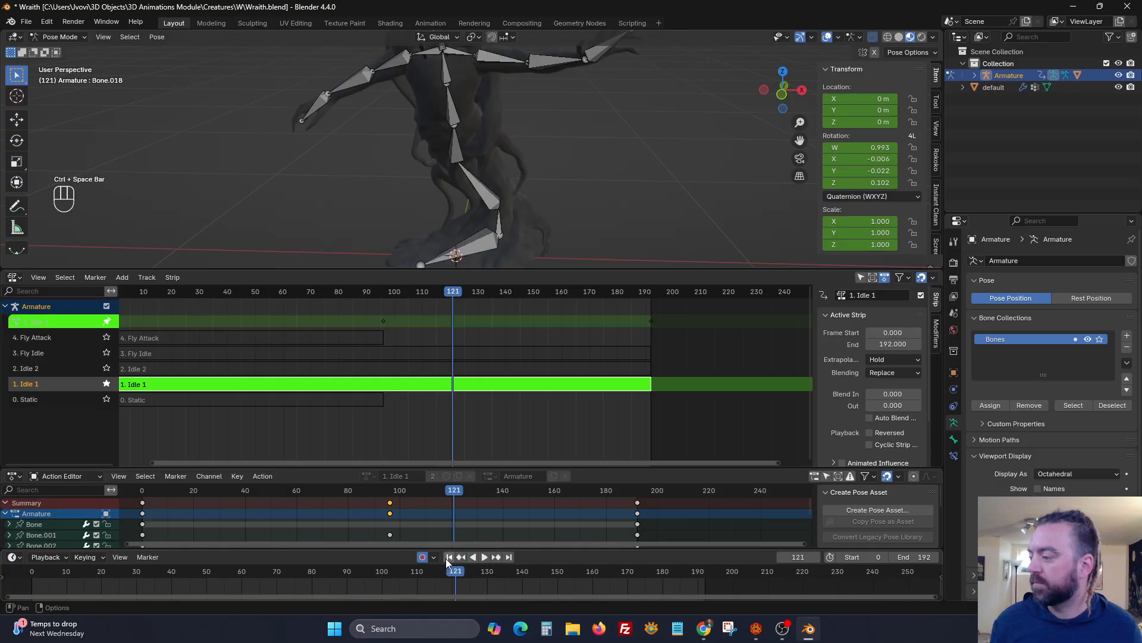
Return to frame 0, leave 1. Idle 1 and its solo, and enter soloed tweak mode on the 2. Idle 2 strip.
click(448, 558)
key(Tab)
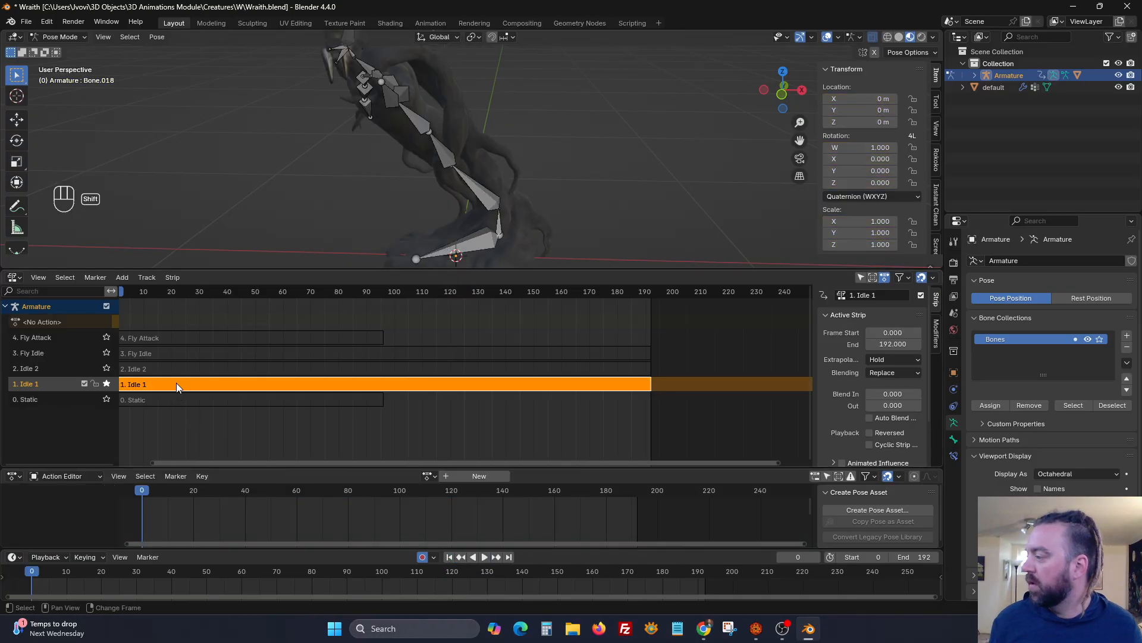
click(106, 384)
click(156, 369)
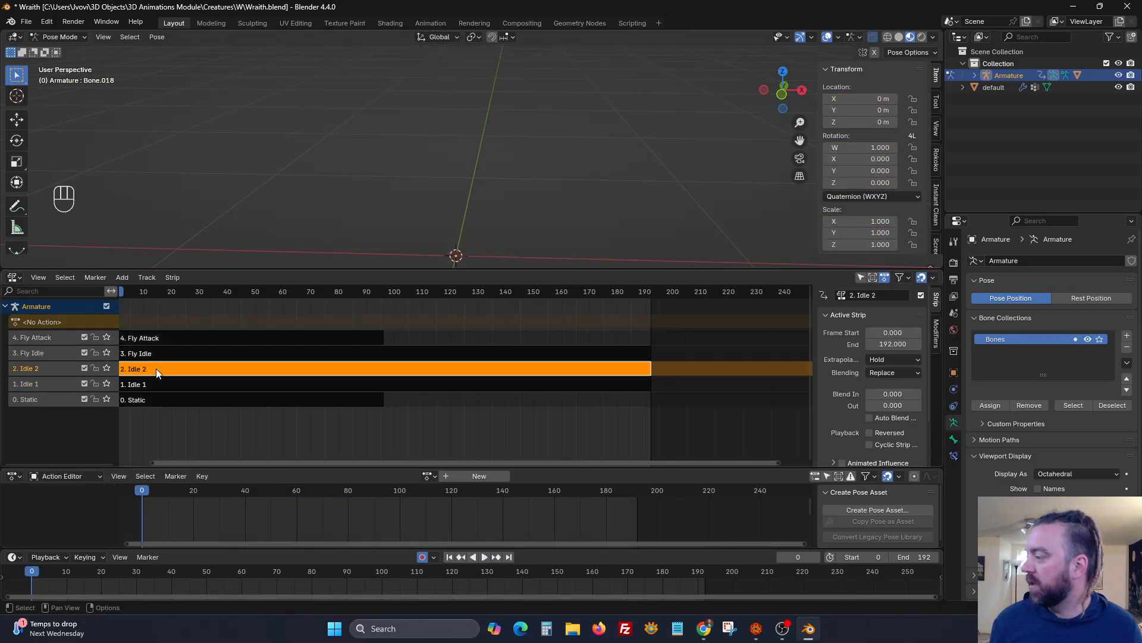
key(shift+Tab)
Select Bone.018 and clear its rotation, location and scale at frame 0 of 2. Idle 2.
scroll(486, 222, down, 4)
middle_drag(562, 110, 501, 74)
drag(499, 58, 556, 108)
key(alt+r)
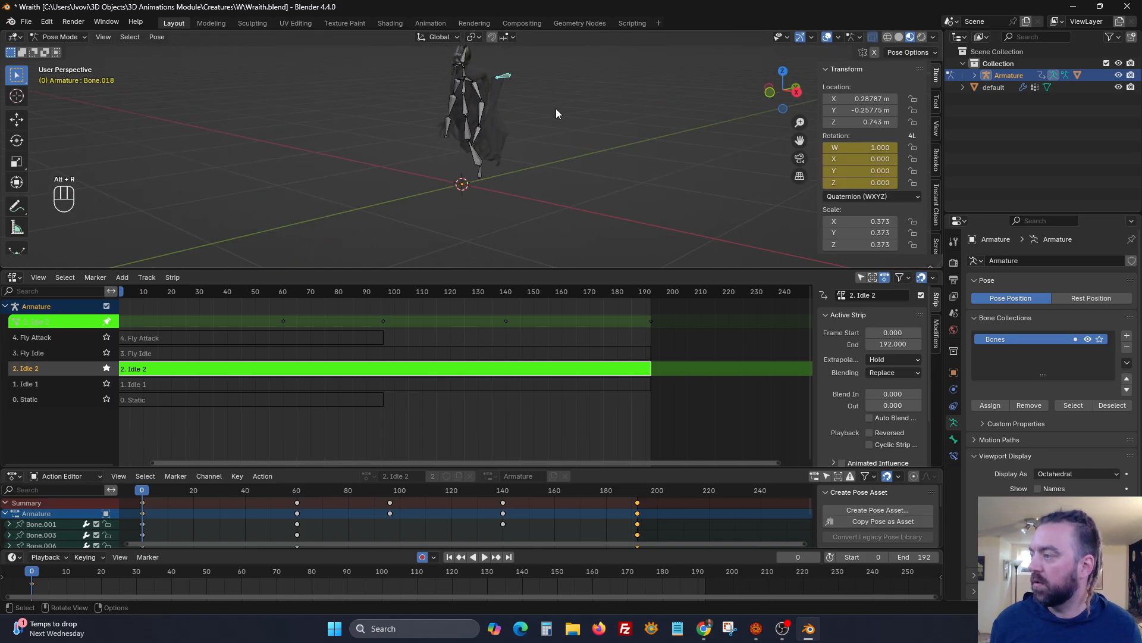
key(alt+g)
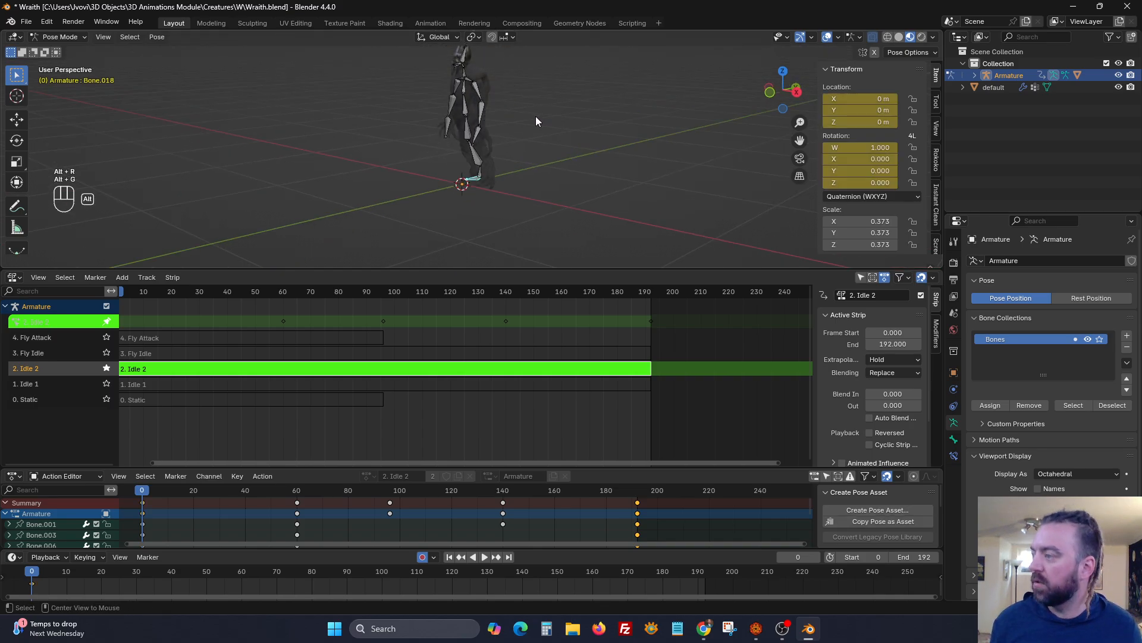
key(alt+s)
scroll(461, 214, up, 3)
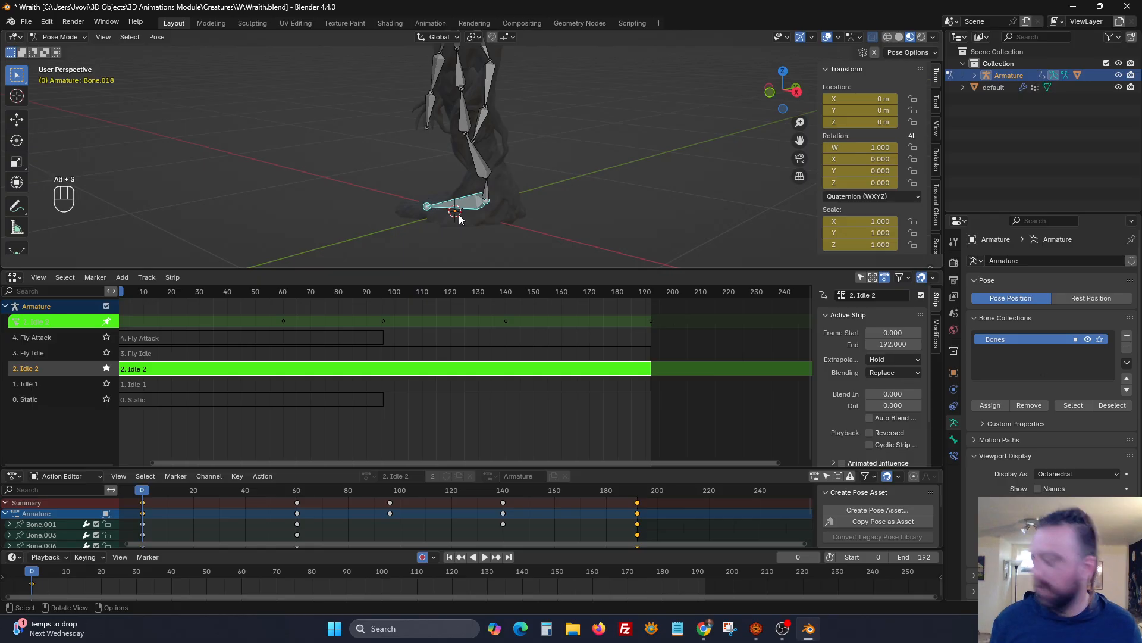
Duplicate Bone.018's frame 0 keyframe to frame 192 in the 2. Idle 2 strip.
click(33, 583)
key(shift+d)
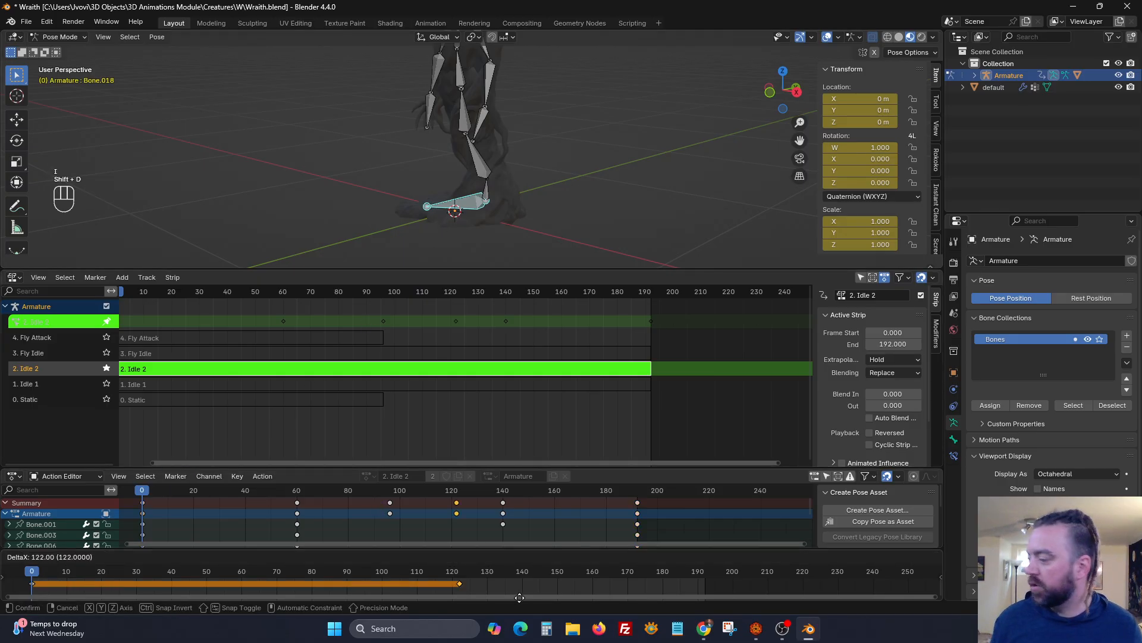
click(716, 588)
At frame 96 of 2. Idle 2, rotate Bone.018 about 26.9° around the global Z axis.
drag(342, 570, 369, 574)
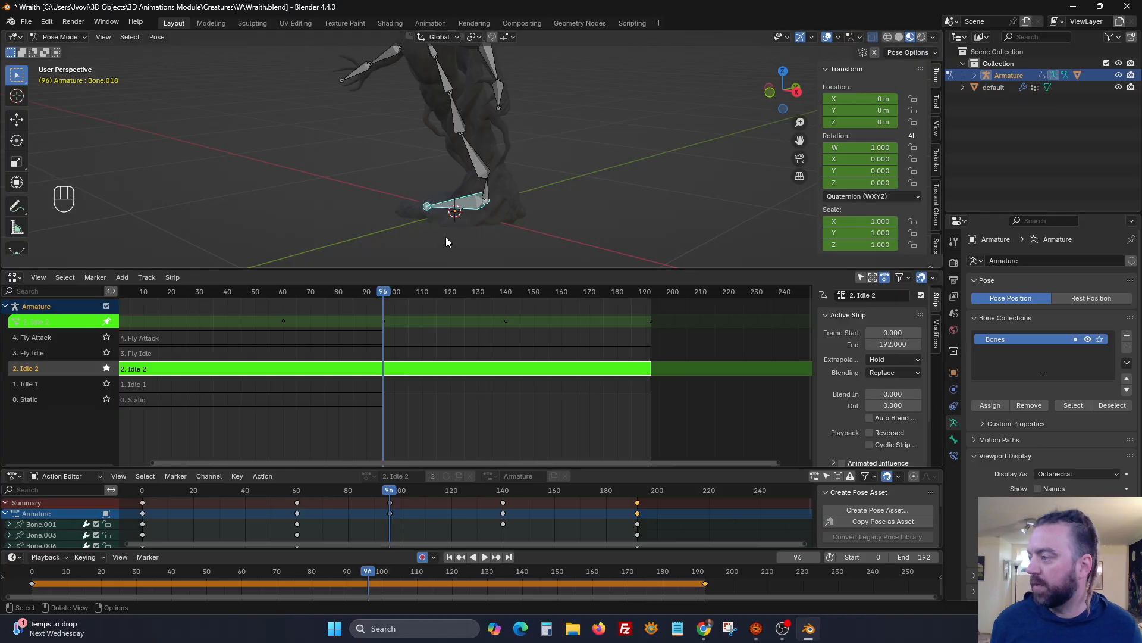
middle_drag(445, 237, 507, 226)
key(r)
key(z)
click(516, 225)
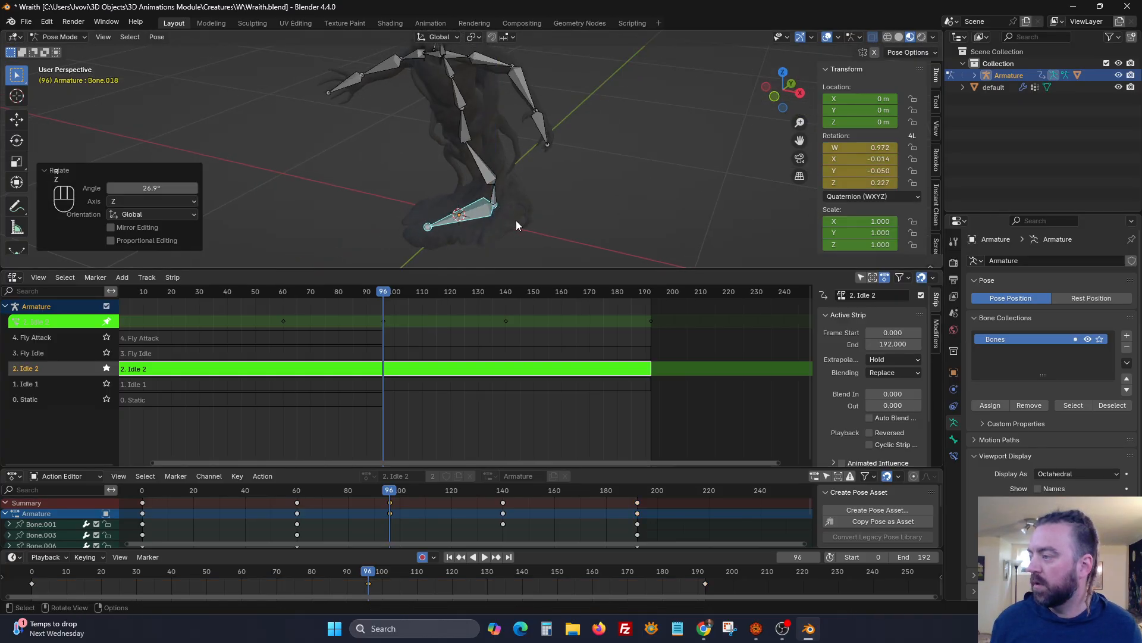
Play 2. Idle 2 from frame 0 with all bones hidden, review it in a maximized viewport, and return to frame 0.
click(449, 557)
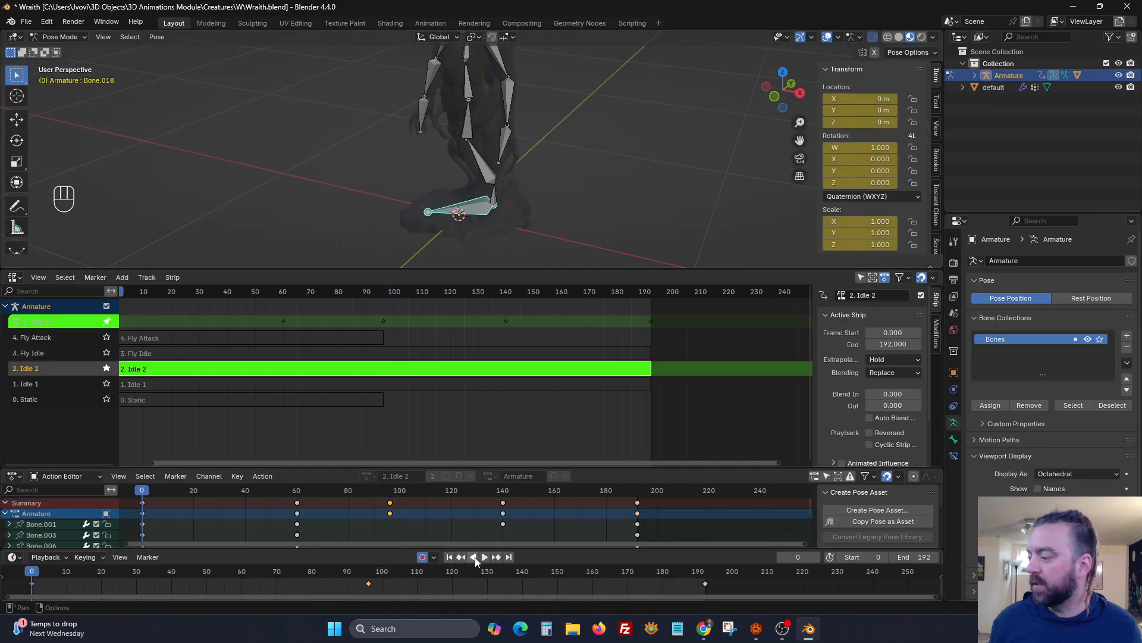
click(485, 557)
key(a)
key(g)
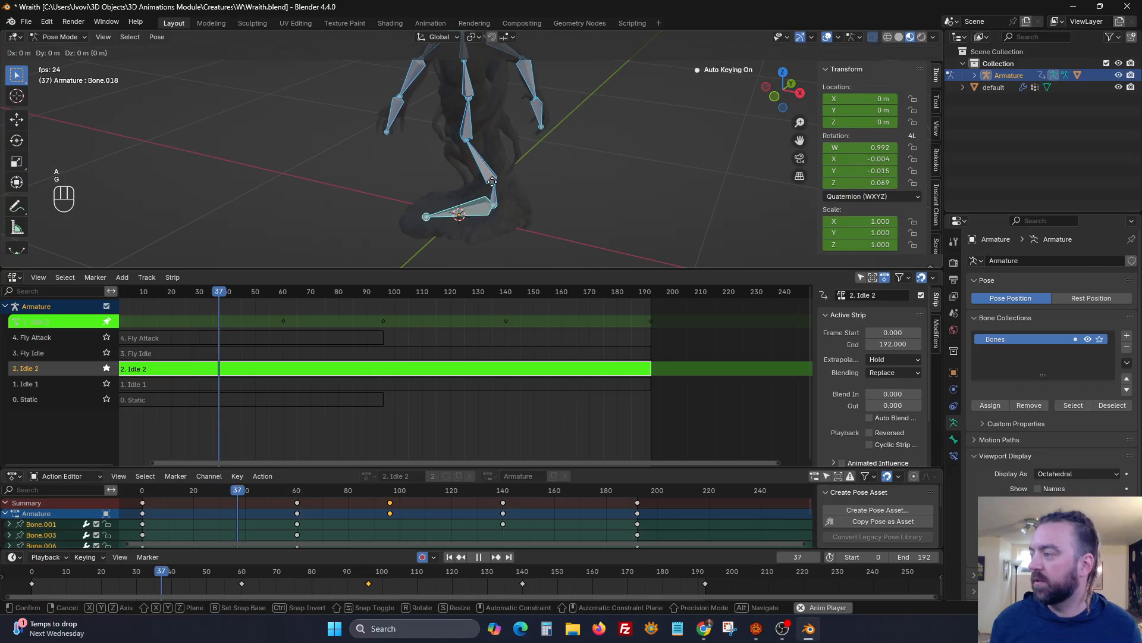
key(Escape)
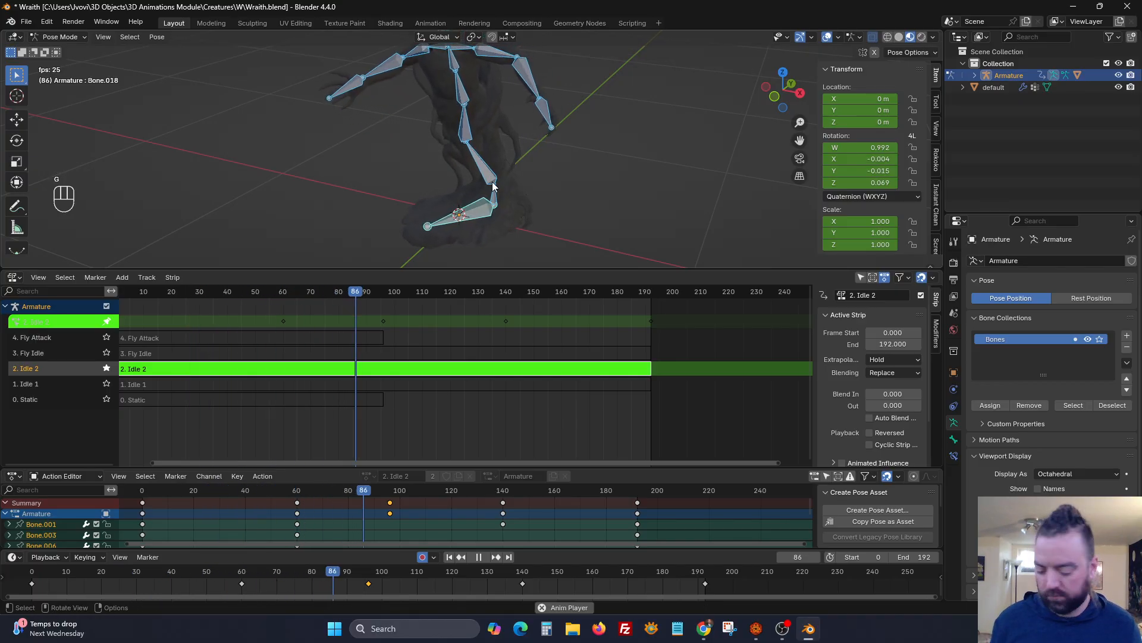
key(h)
key(ctrl+space)
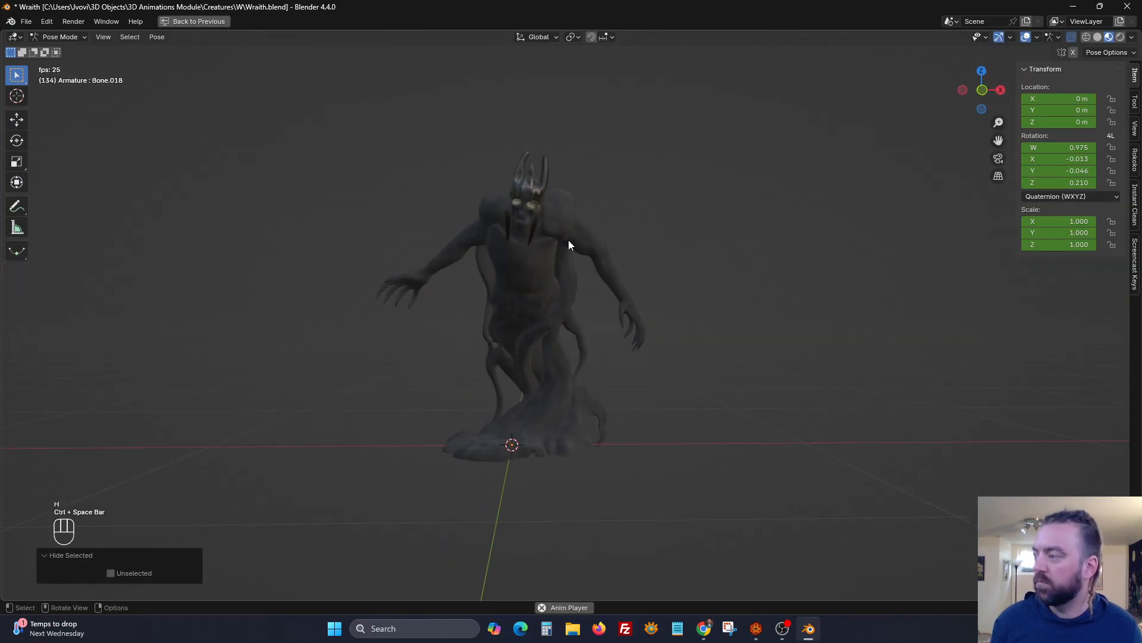
key(ctrl+space)
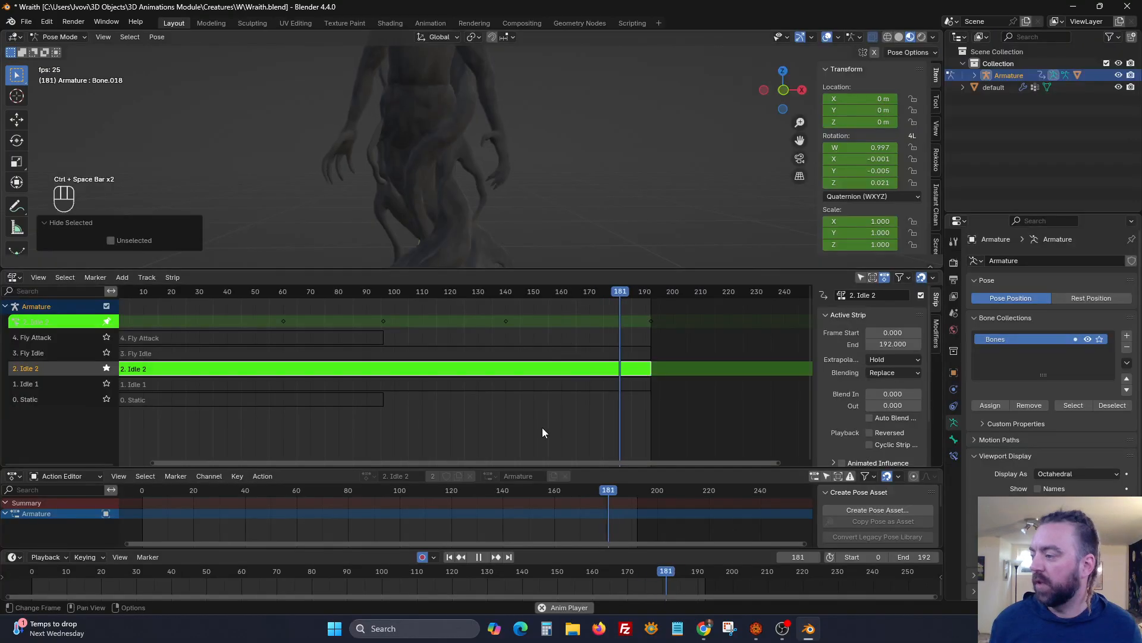
click(480, 557)
click(449, 557)
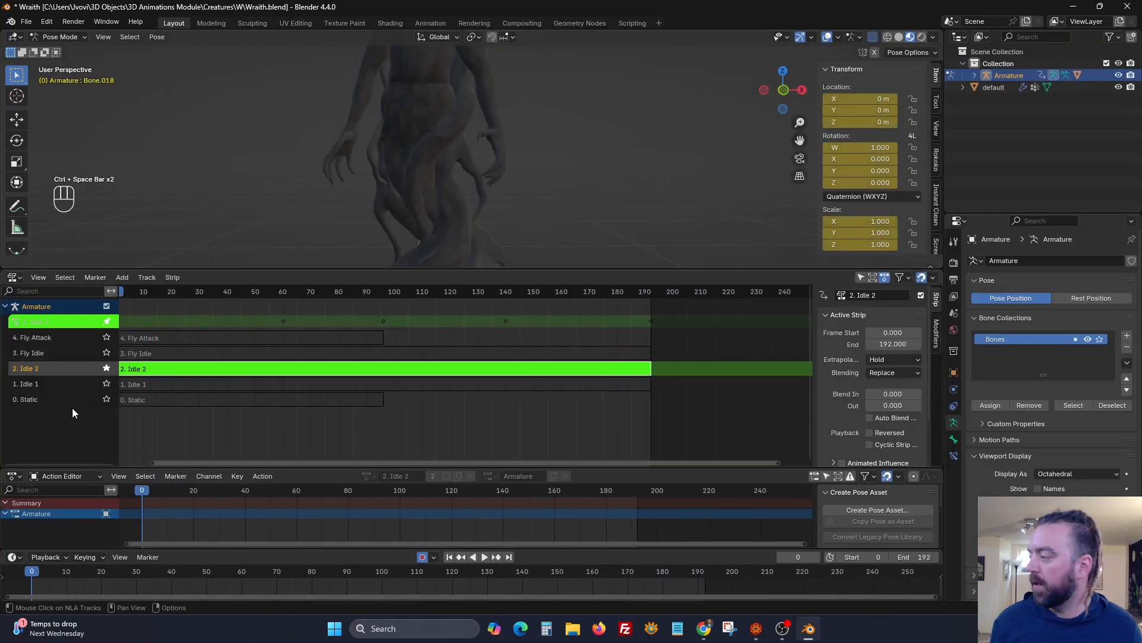
Leave 2. Idle 2, enter soloed tweak mode on the 3. Fly Idle strip and play it to review the motion.
key(Tab)
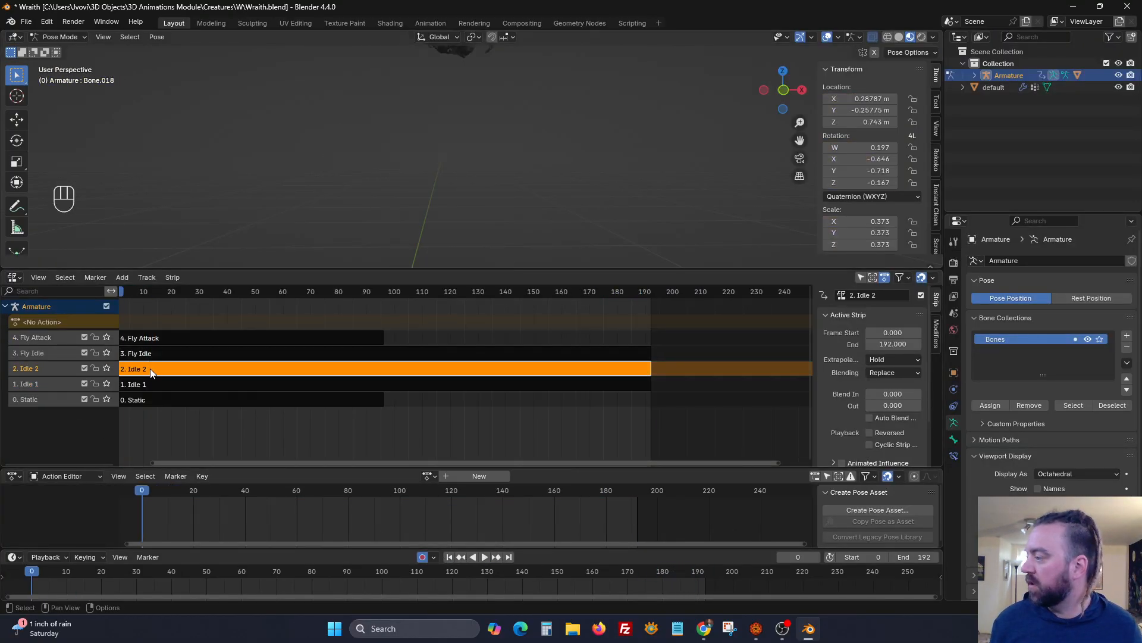
click(154, 354)
key(shift+Tab)
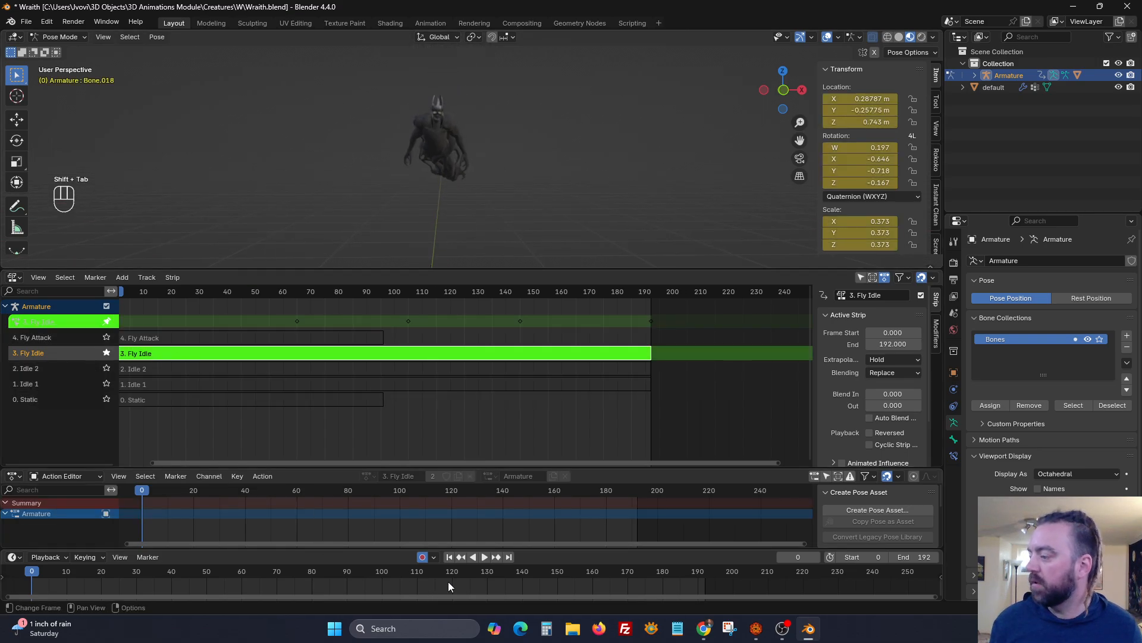
click(484, 557)
middle_drag(413, 152, 365, 152)
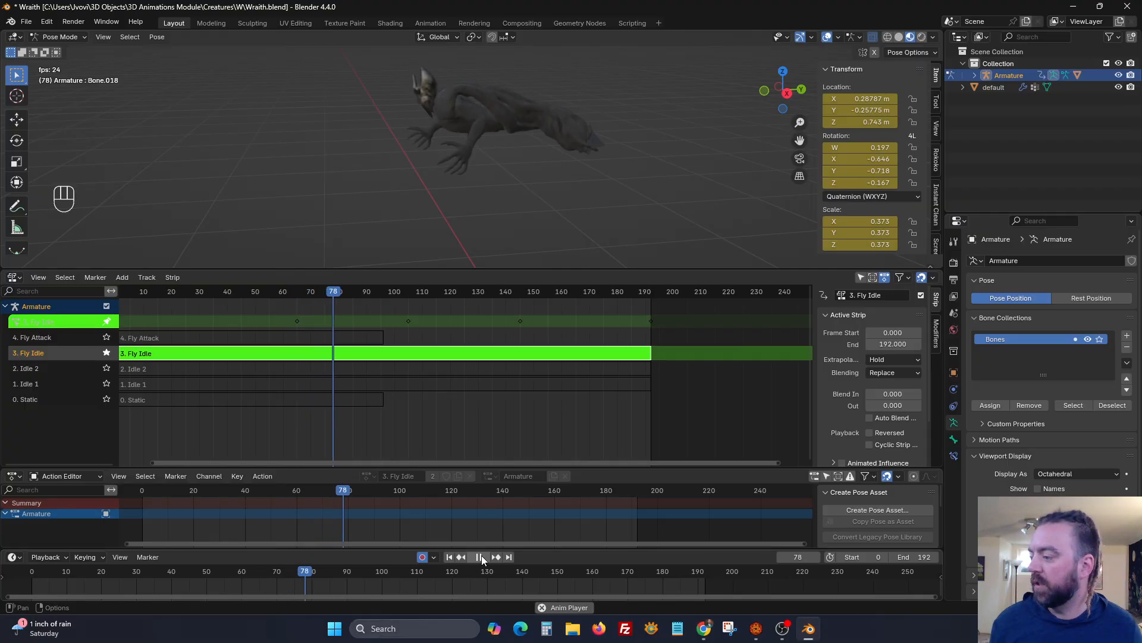
key(Escape)
Check the 4. Fly Attack track in solo, clear the solo and leave tweak mode on 3. Fly Idle.
click(108, 338)
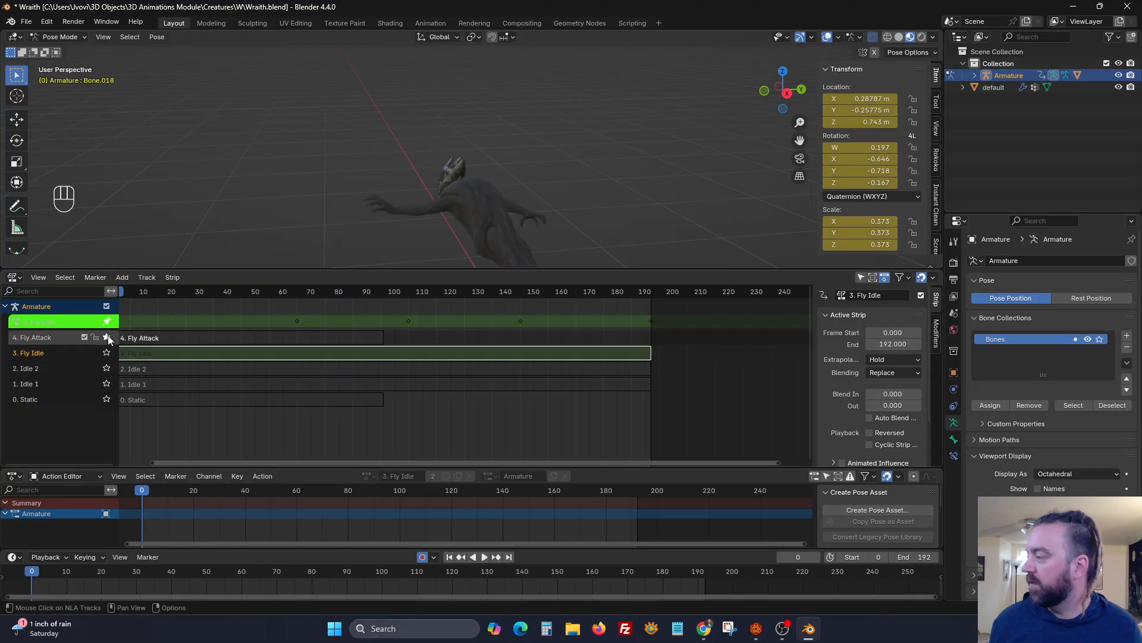
click(107, 337)
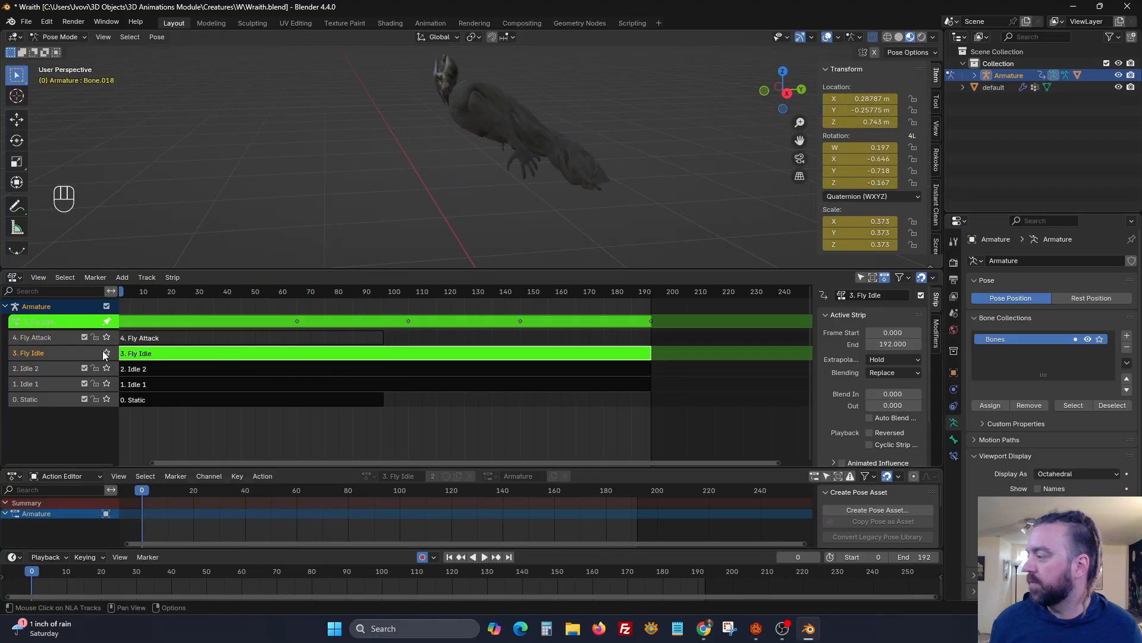
key(Tab)
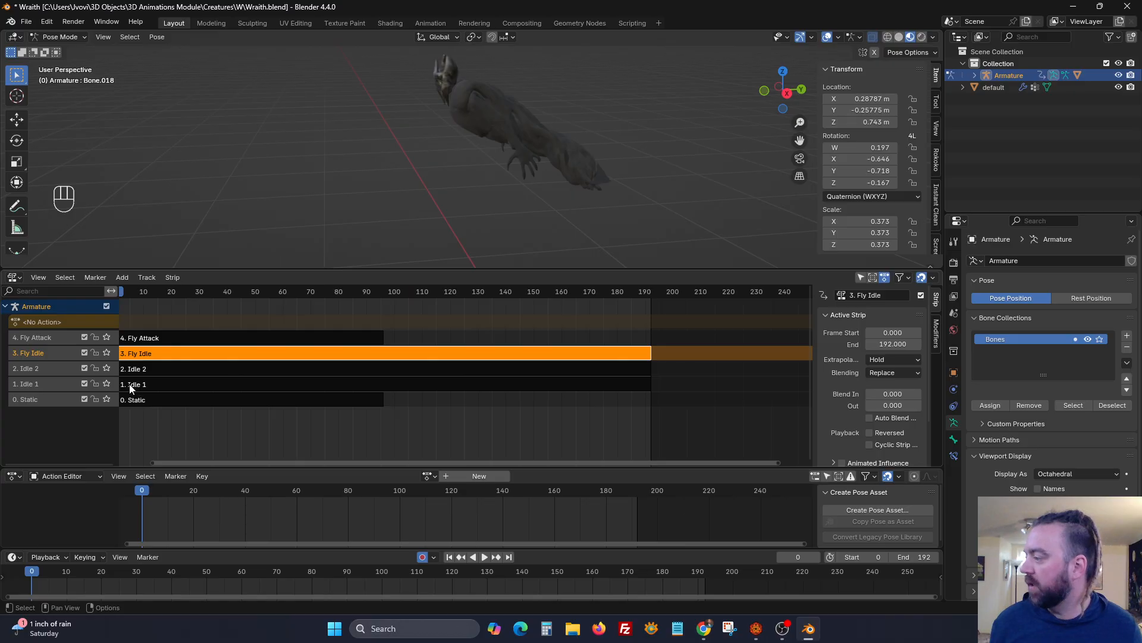
Solo and select the 1. Idle 1 strip and reveal all the armature's hidden bones.
click(107, 384)
click(138, 388)
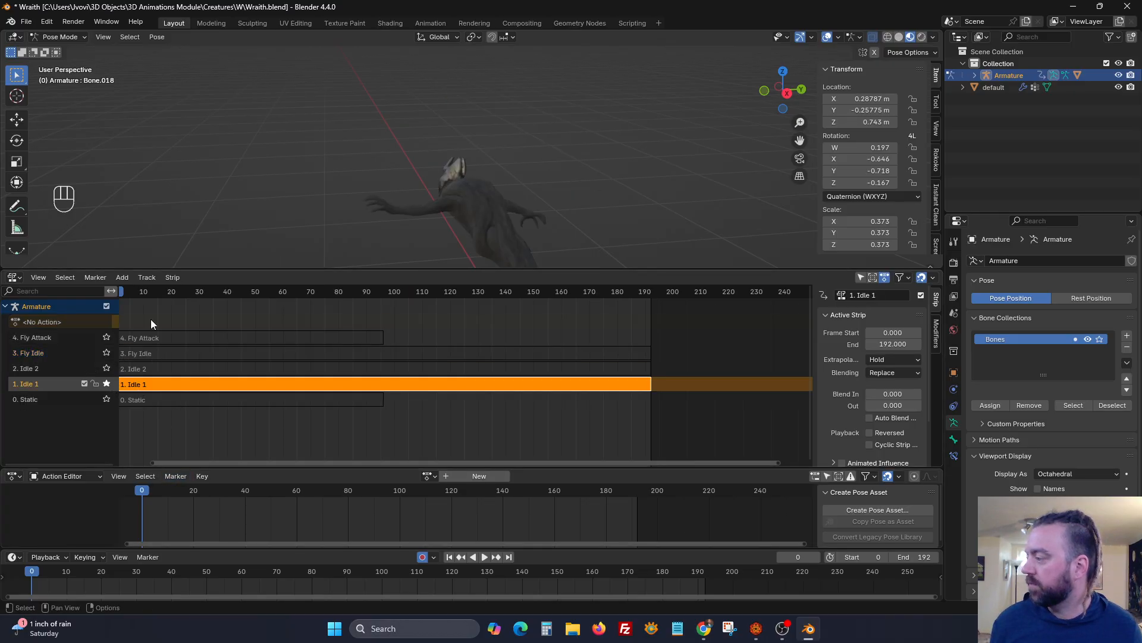
middle_drag(170, 297, 203, 313)
middle_drag(286, 224, 477, 122)
key(alt+g)
key(alt+h)
middle_drag(412, 148, 505, 173)
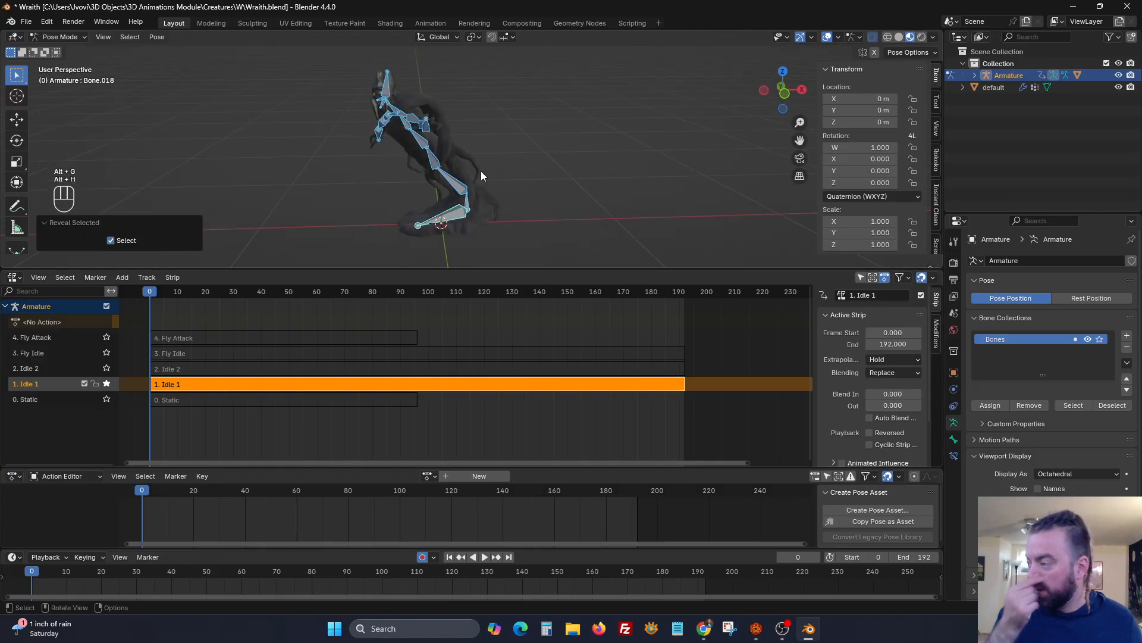
Solo the 2. Idle 2 track and keyframe its standing pose on all bones at frame 0 in a new action.
click(106, 368)
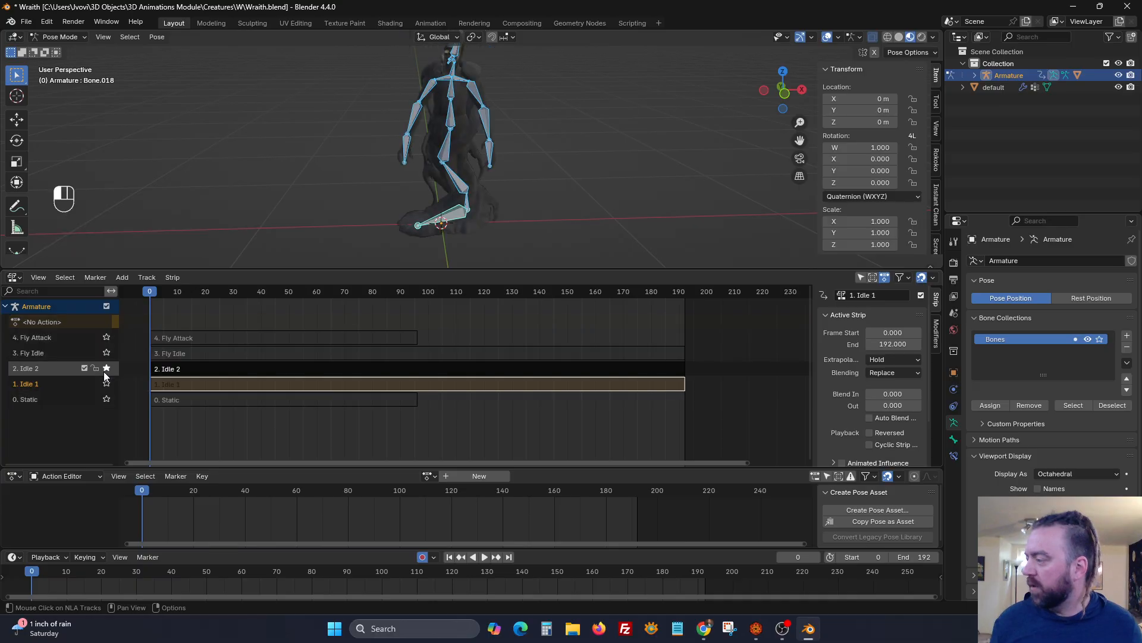
shift+middle_drag(461, 152, 467, 177)
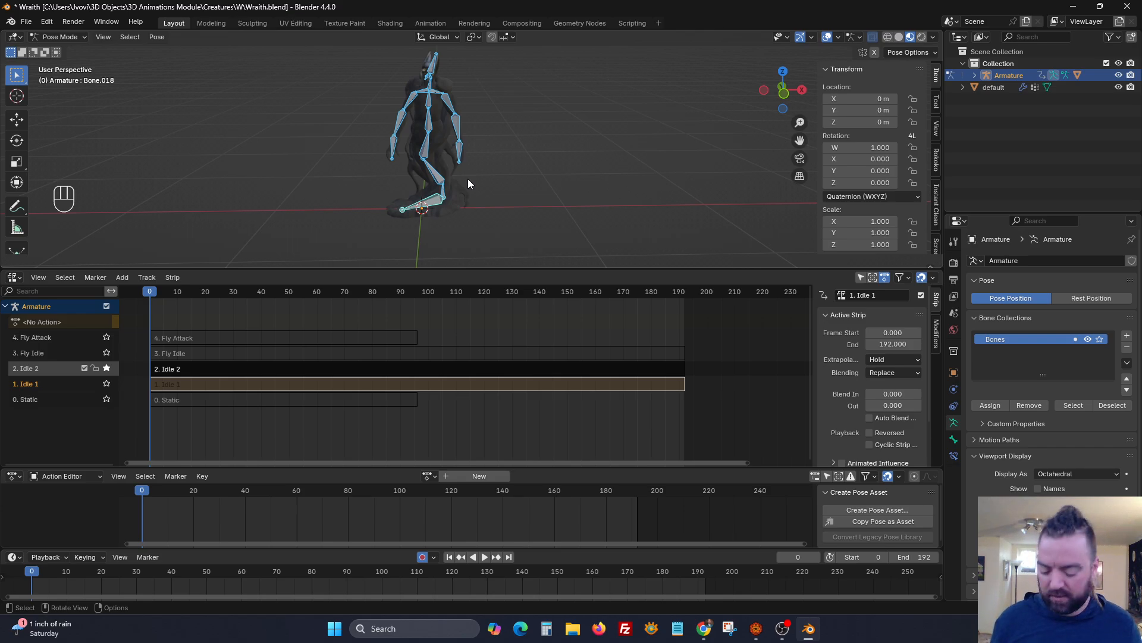
key(i)
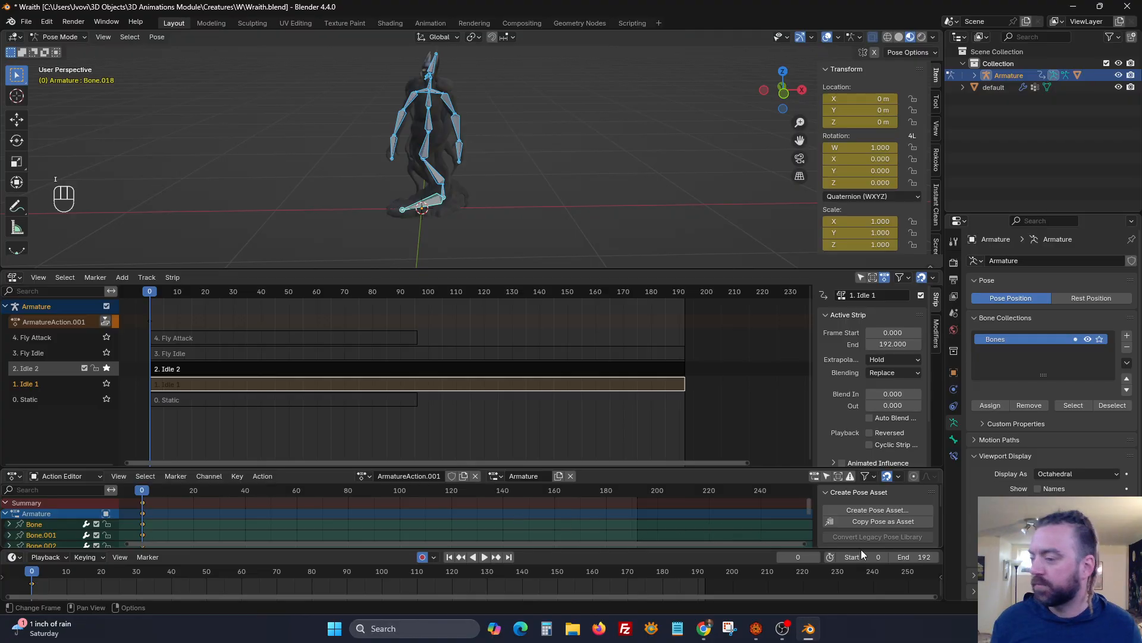
Set the scene's end frame to 96 and duplicate the new action's frame 0 keyframes to frame 96.
click(924, 555)
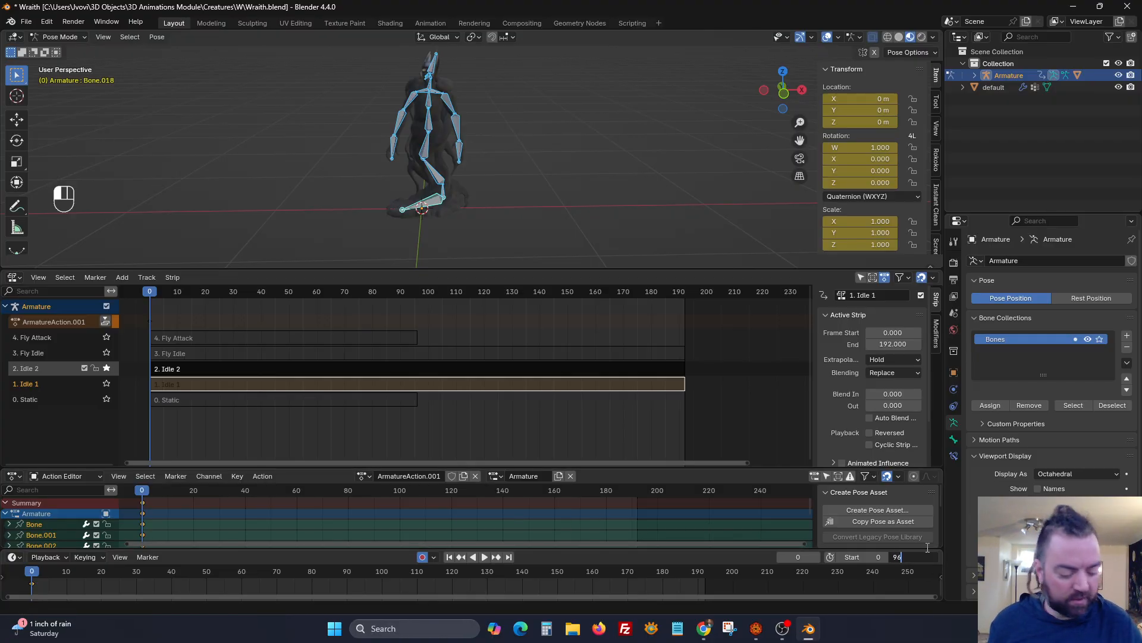
key(Return)
key(shift+d)
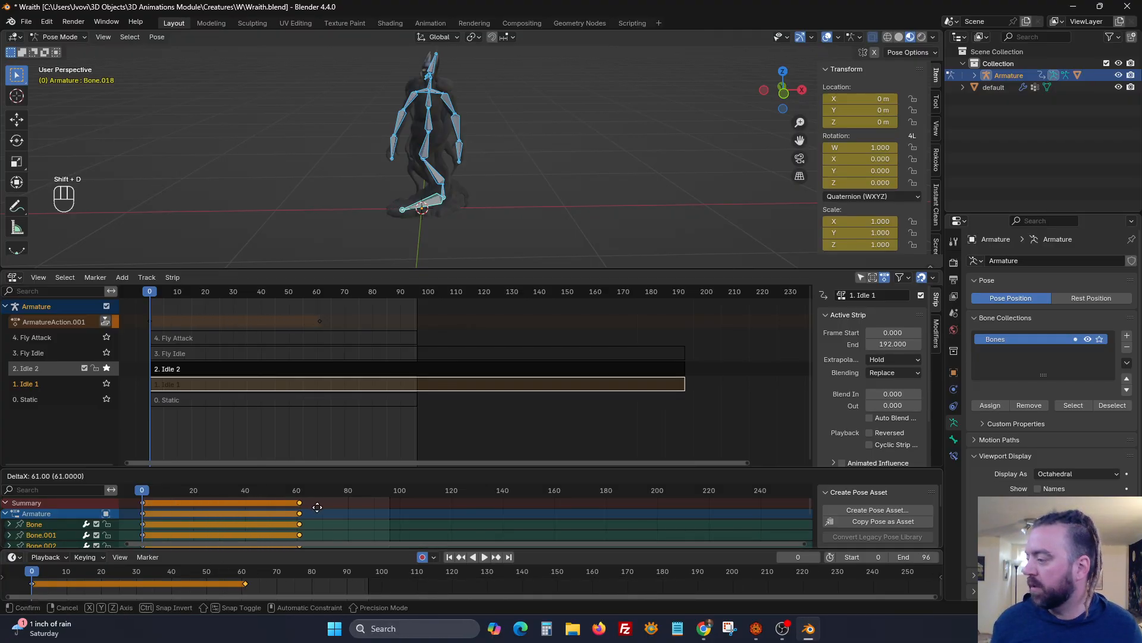
click(393, 528)
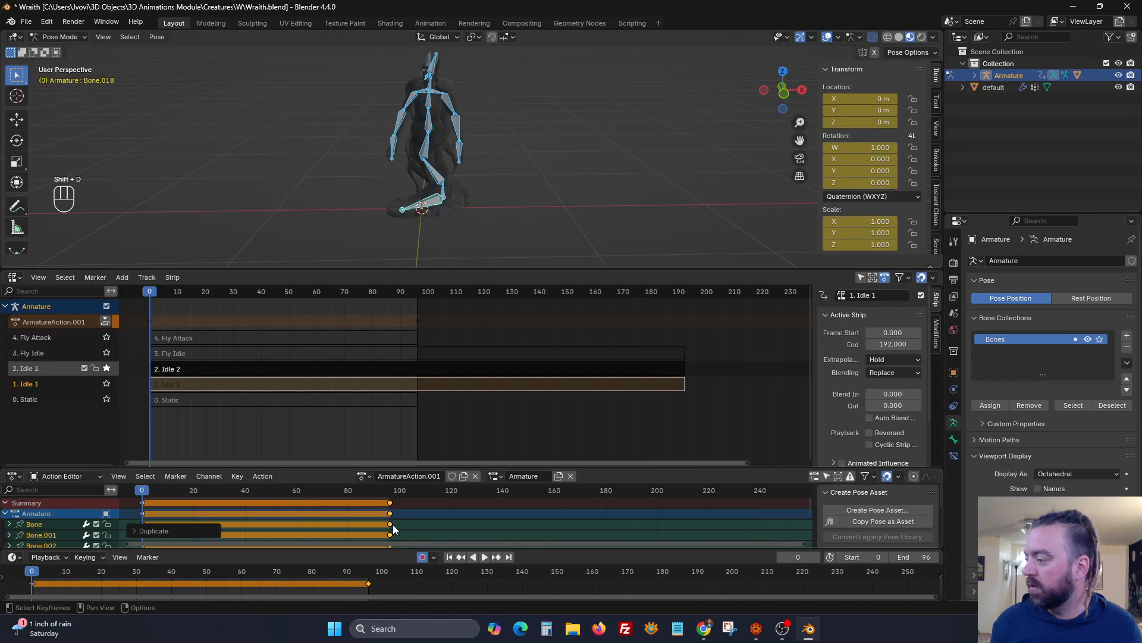
Rename the new action as 5. Ground Attack.
click(405, 476)
text(5.)
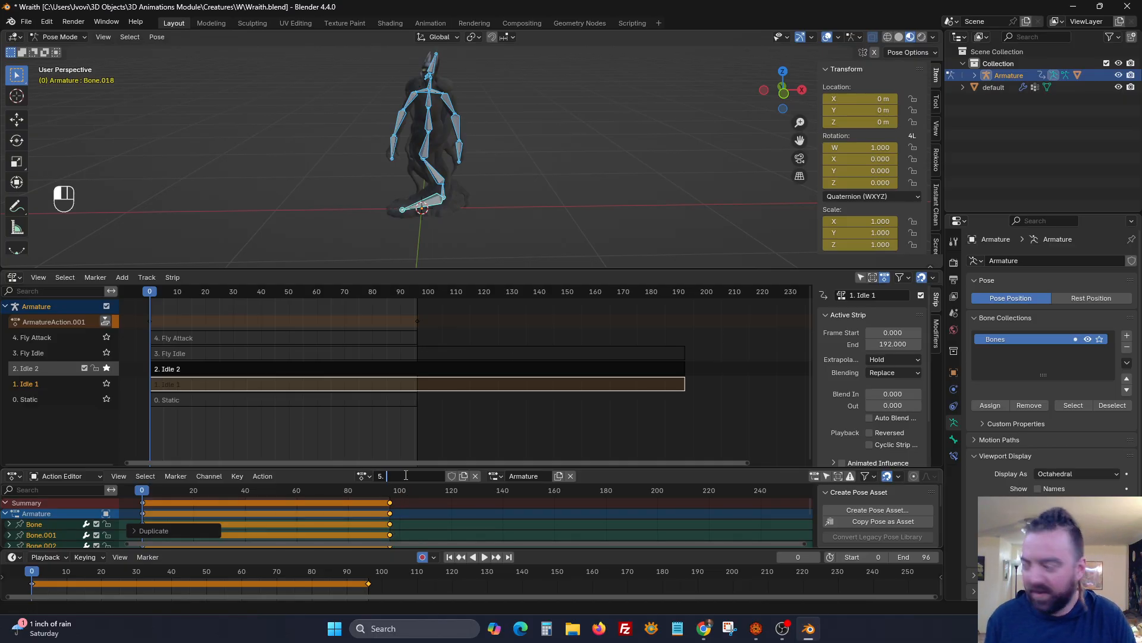
text( Ground Atta)
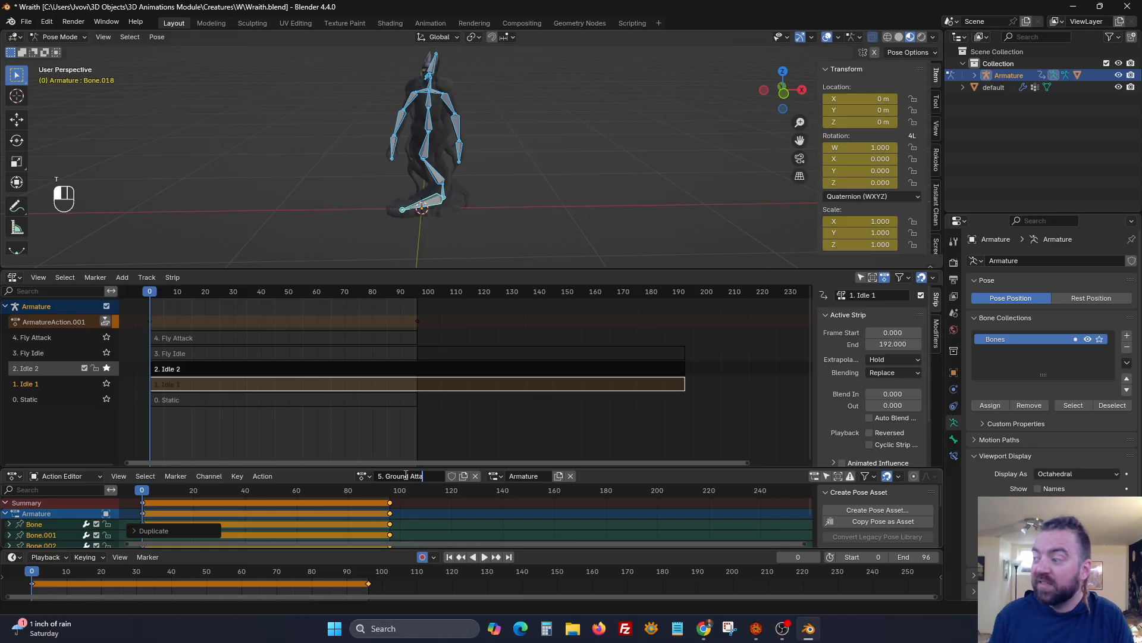
text(ck)
key(Return)
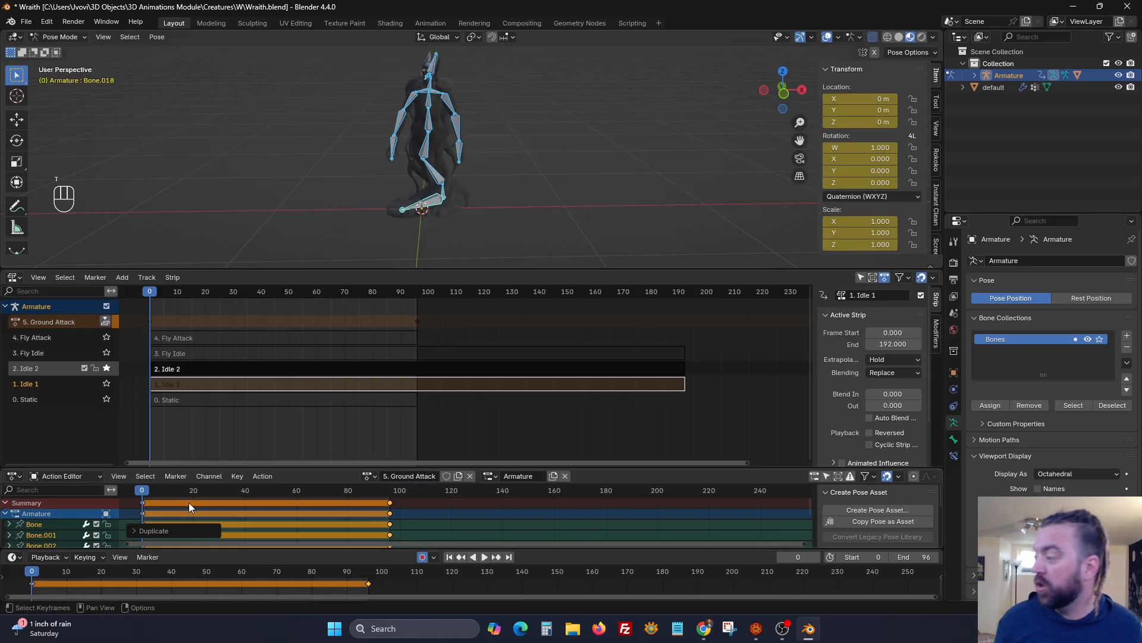
Set the playhead to frame 10, clear the 2. Idle 2 solo, and solo and select the 4. Fly Attack strip.
key(space)
key(Escape)
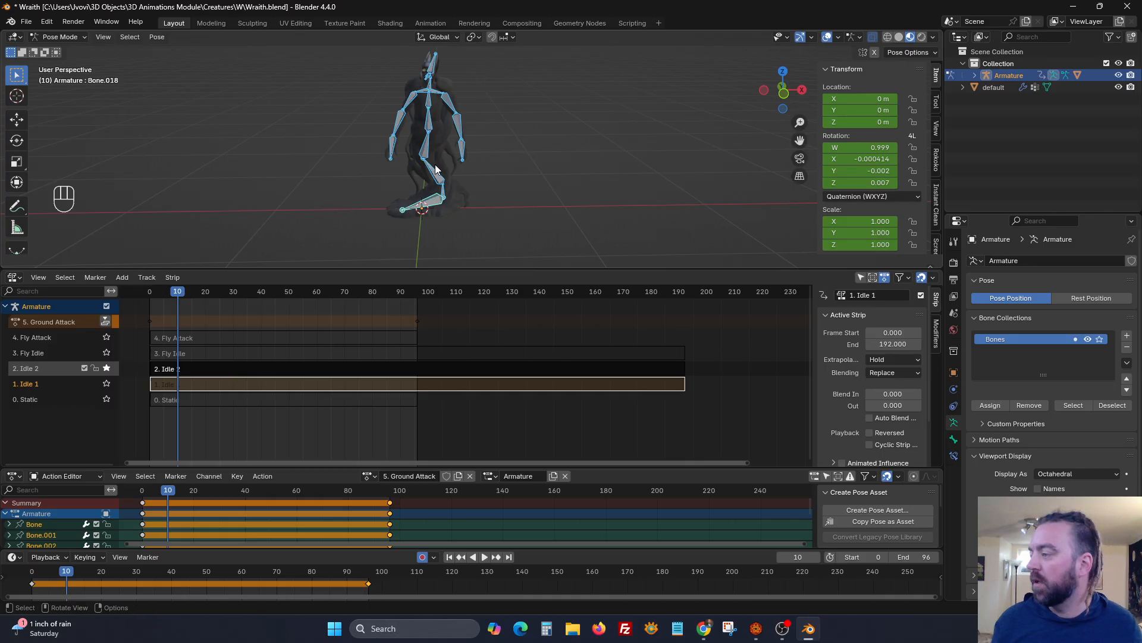
click(107, 367)
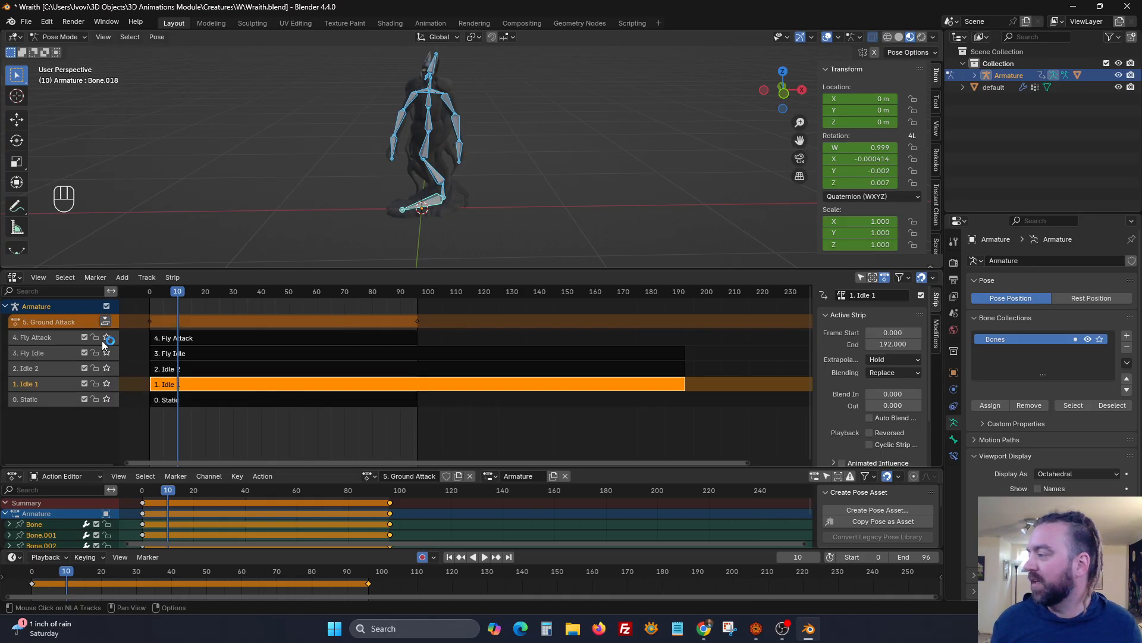
click(107, 337)
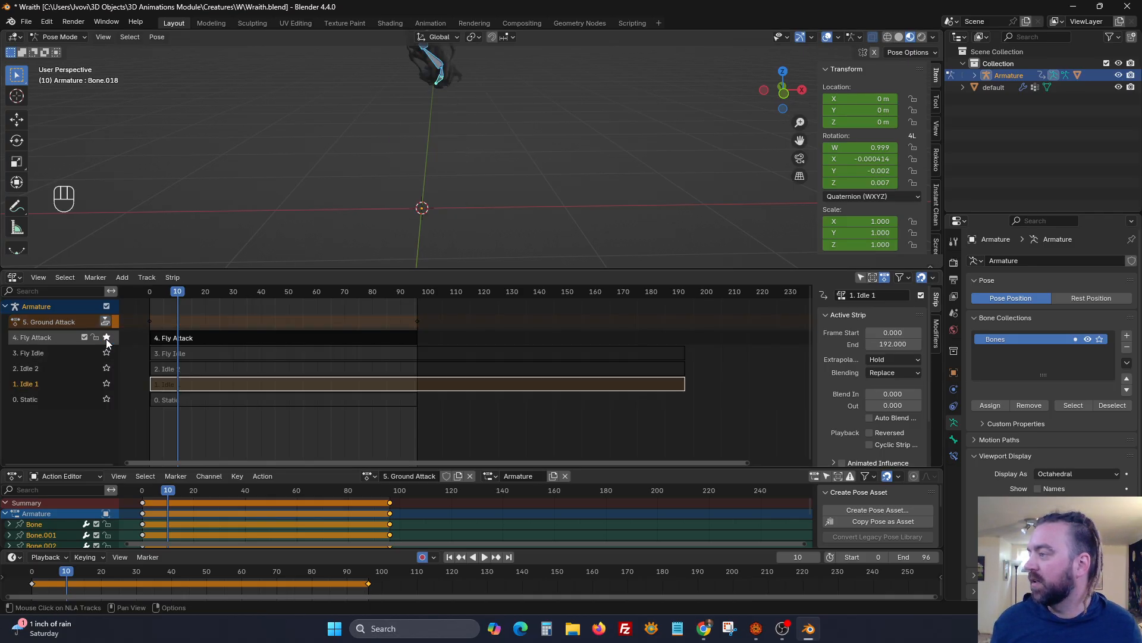
click(184, 340)
scroll(461, 105, down, 3)
shift+middle_drag(462, 107, 435, 191)
scroll(431, 187, up, 4)
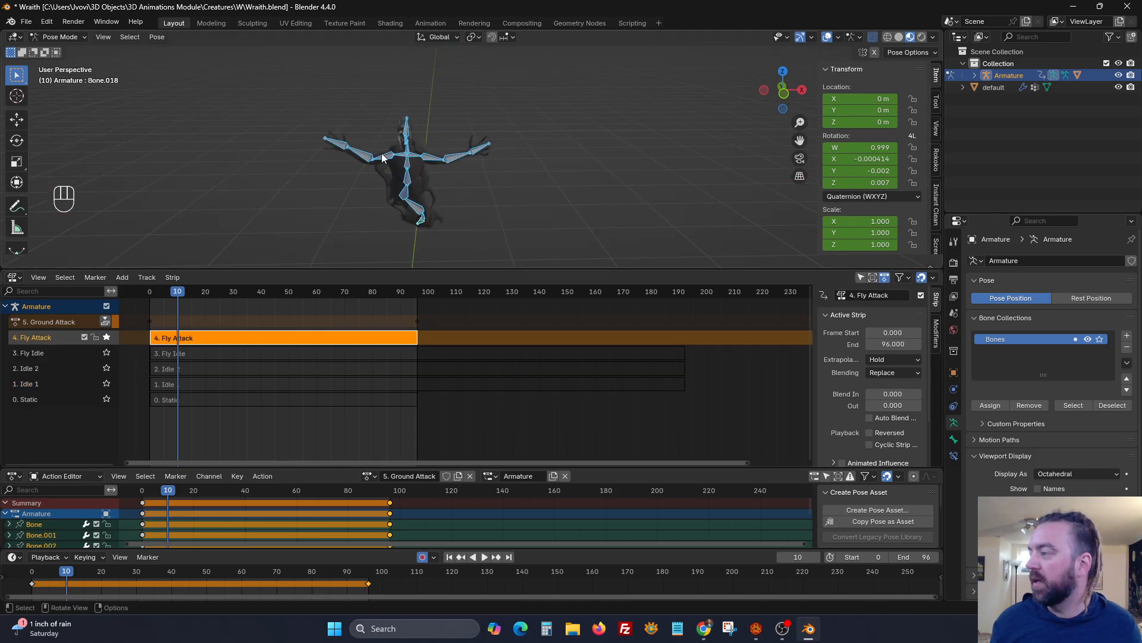
Copy the upper-body pose from 4. Fly Attack, paste and keyframe it at frame 10 of 5. Ground Attack, and clear the solo.
drag(312, 130, 563, 169)
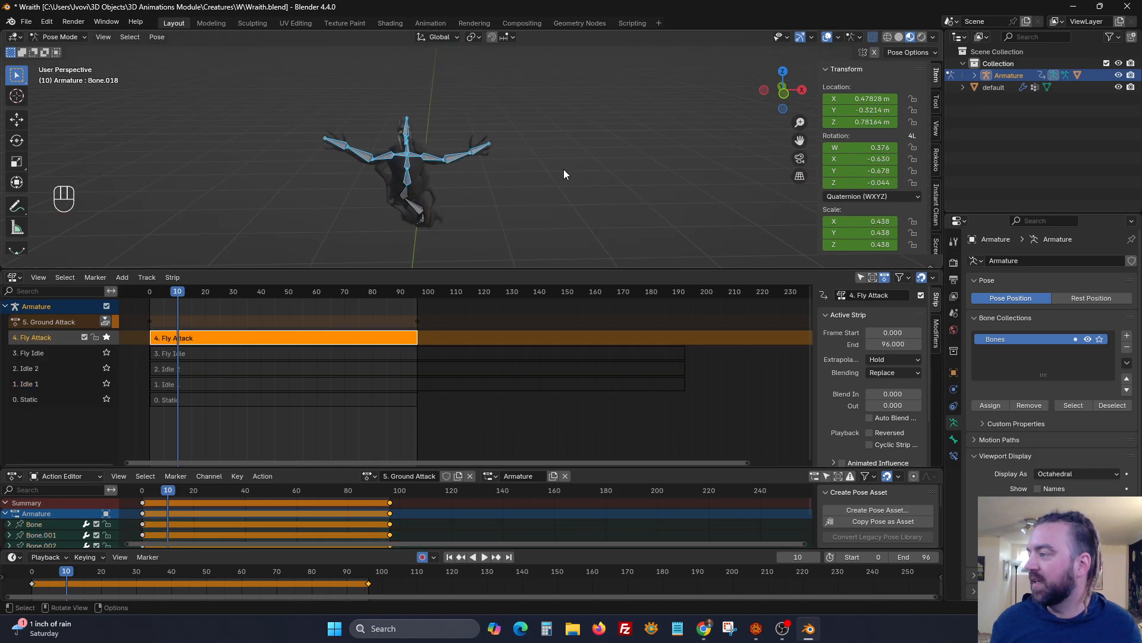
drag(284, 113, 475, 172)
key(ctrl+c)
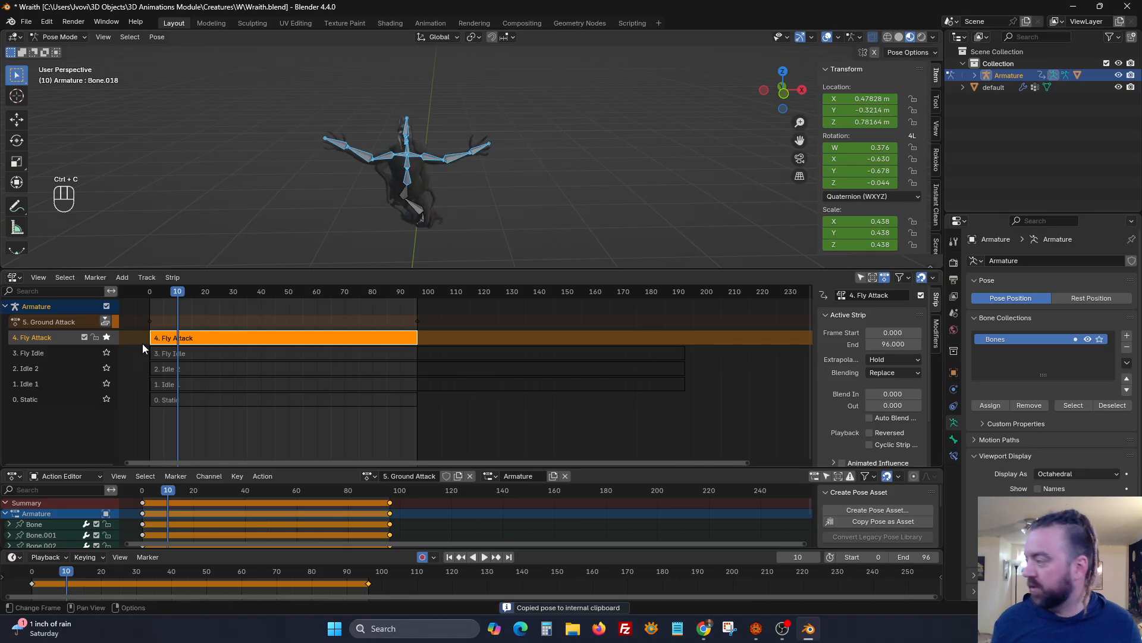
key(ctrl+v)
key(i)
click(106, 338)
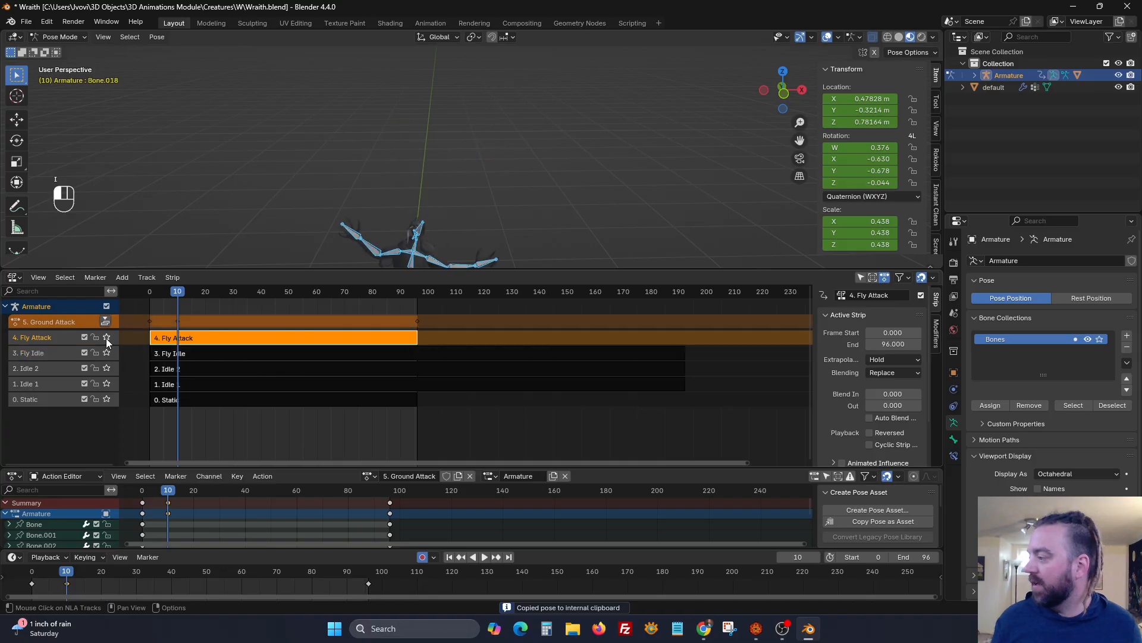
shift+middle_drag(421, 168, 453, 39)
key(i)
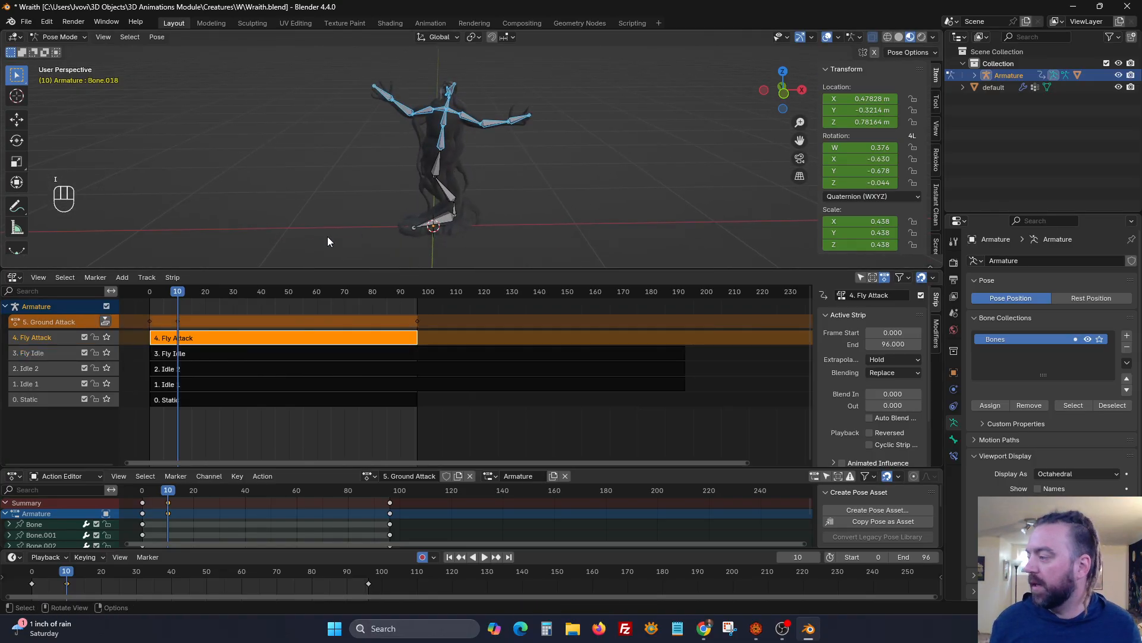
Rotate the base bone and Bone.001 around the global Z axis at frame 10.
mouse_move(173, 491)
mouse_down()
mouse_move(134, 492)
mouse_move(169, 492)
mouse_up()
key(space)
scroll(431, 256, up, 2)
click(447, 156)
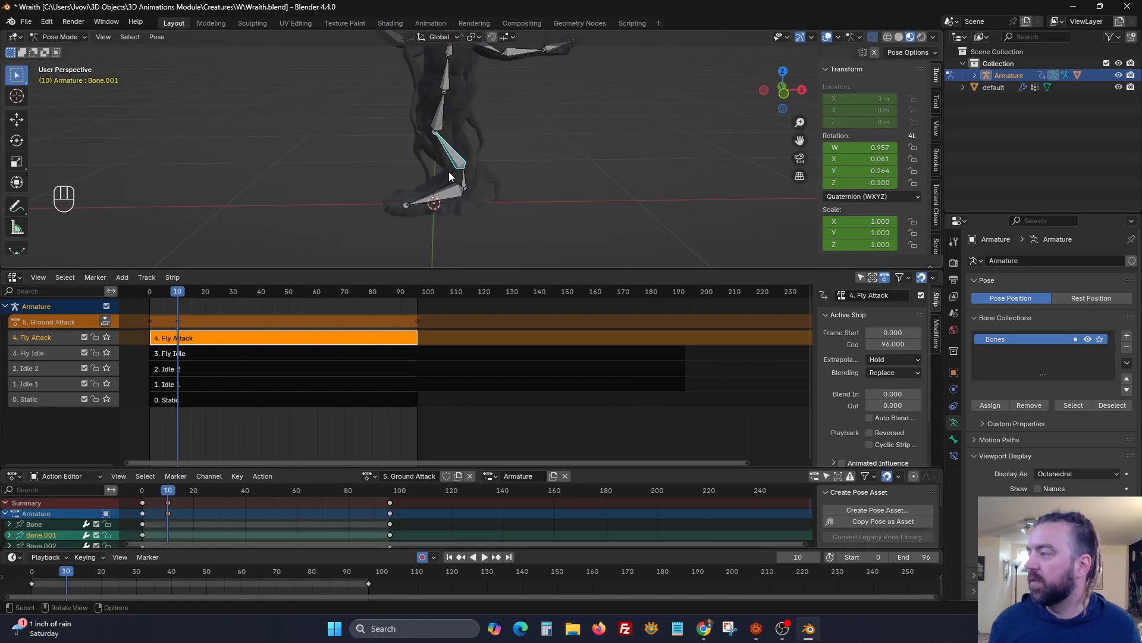
click(452, 195)
key(r)
key(r)
key(r)
key(z)
click(448, 210)
click(450, 145)
key(r)
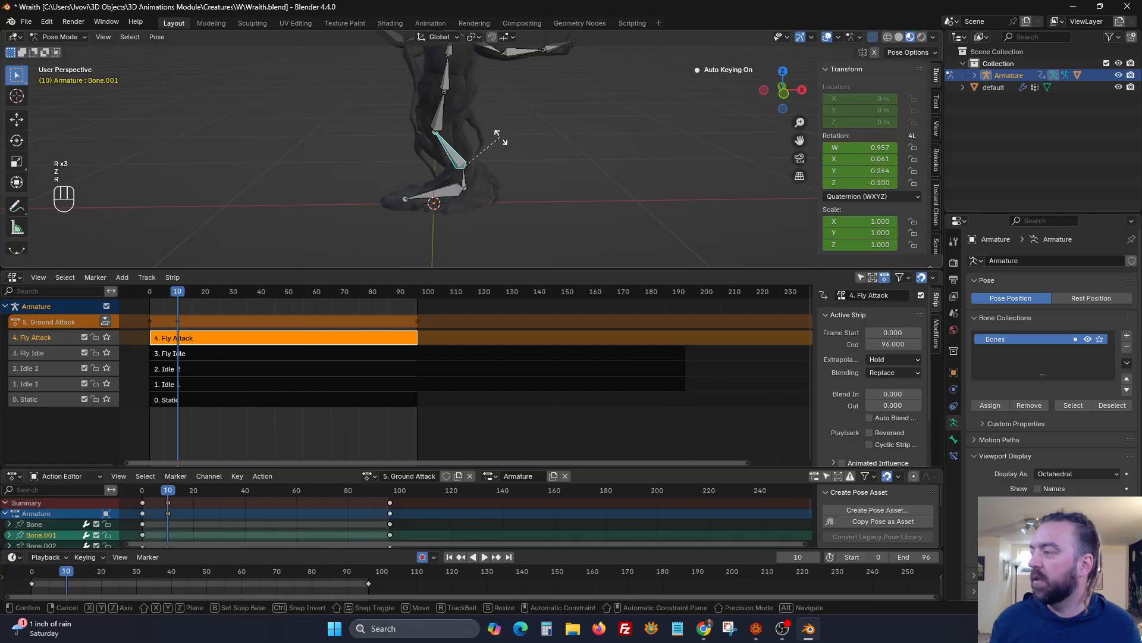
key(z)
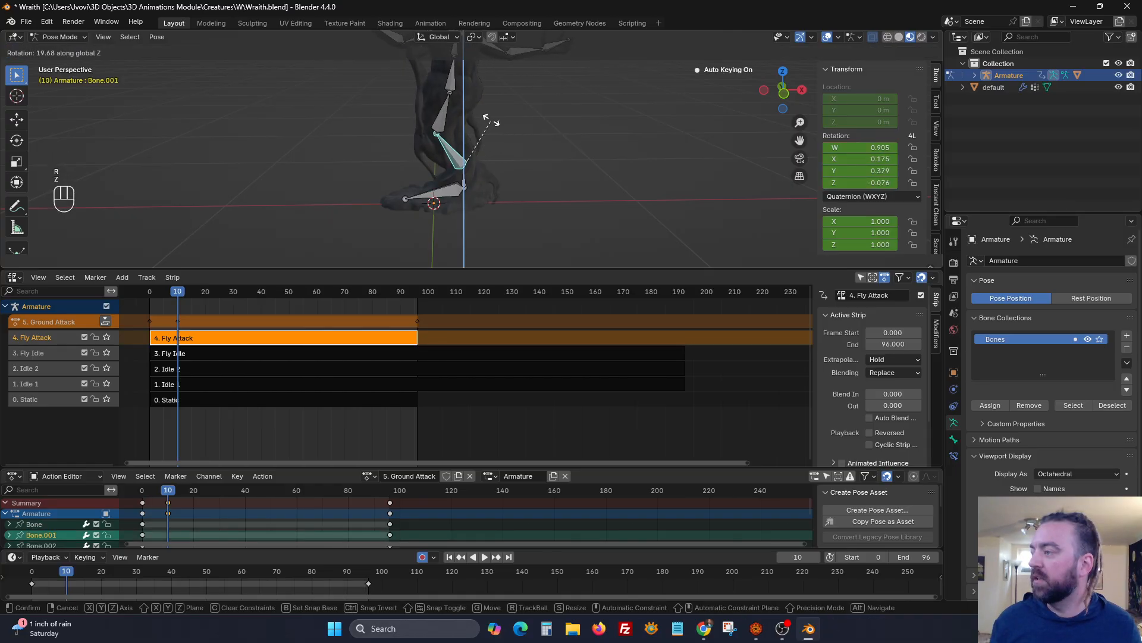
click(492, 123)
Pose the lower spine bone above Bone.001 with a trackball rotation at frame 10.
middle_drag(491, 120, 491, 185)
click(457, 170)
key(r)
key(r)
click(540, 173)
Bend the spine at Bone.003 with a trackball rotation, then refine its rotation at frame 10.
click(460, 136)
key(r)
key(r)
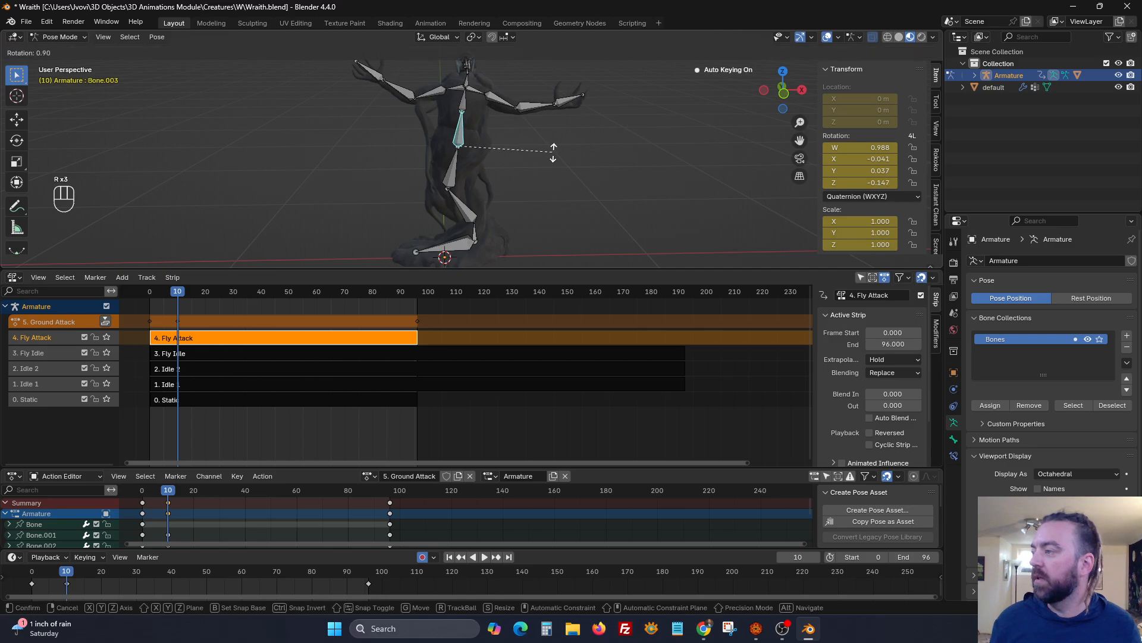
click(564, 170)
key(r)
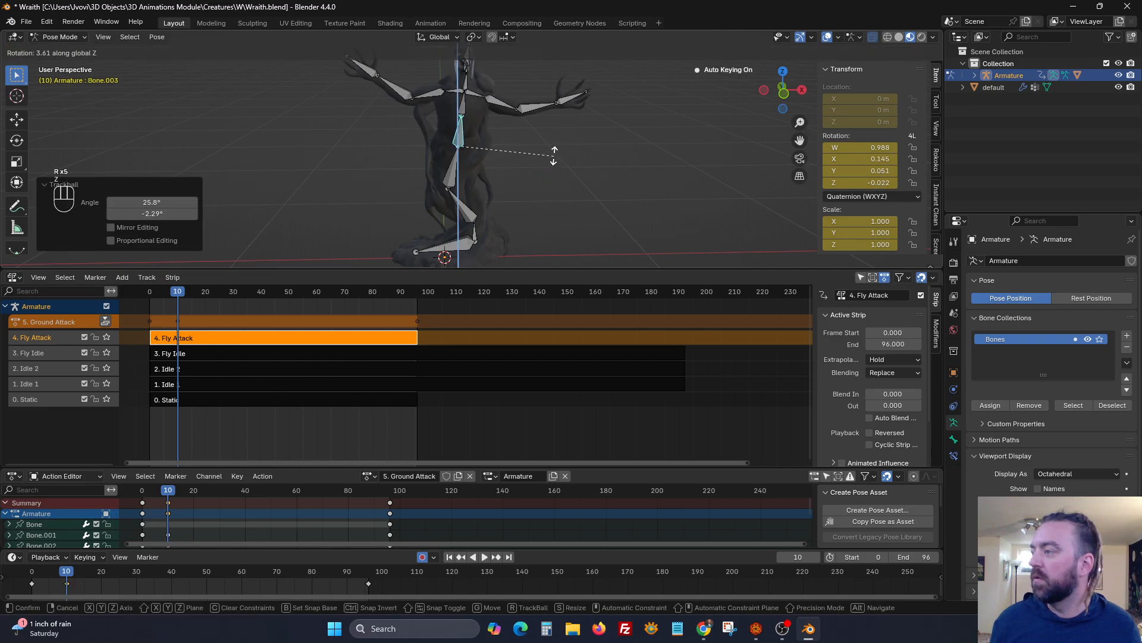
click(549, 136)
scroll(546, 136, down, 2)
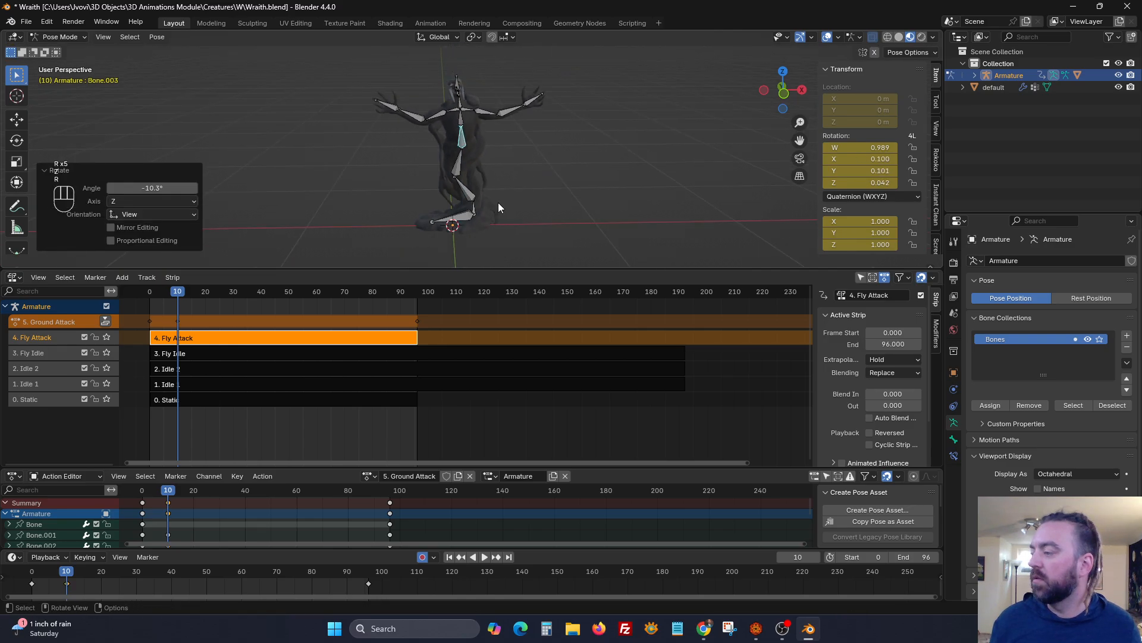
Select every bone and keyframe the full pose at frame 10.
mouse_move(170, 489)
mouse_down()
mouse_move(141, 490)
mouse_move(181, 494)
mouse_up()
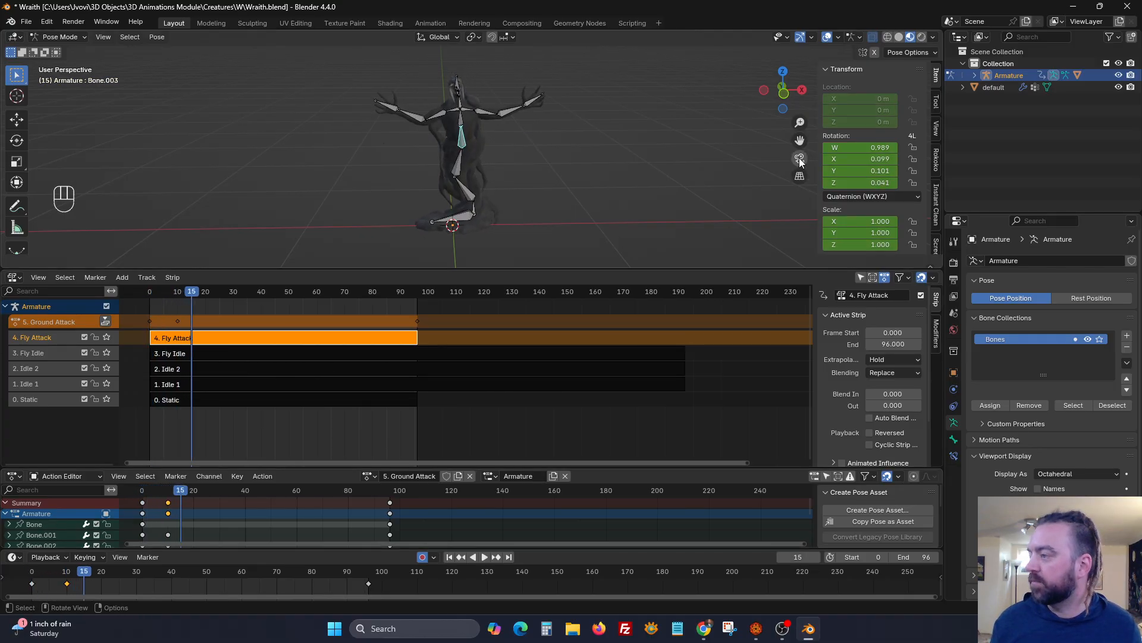
click(803, 90)
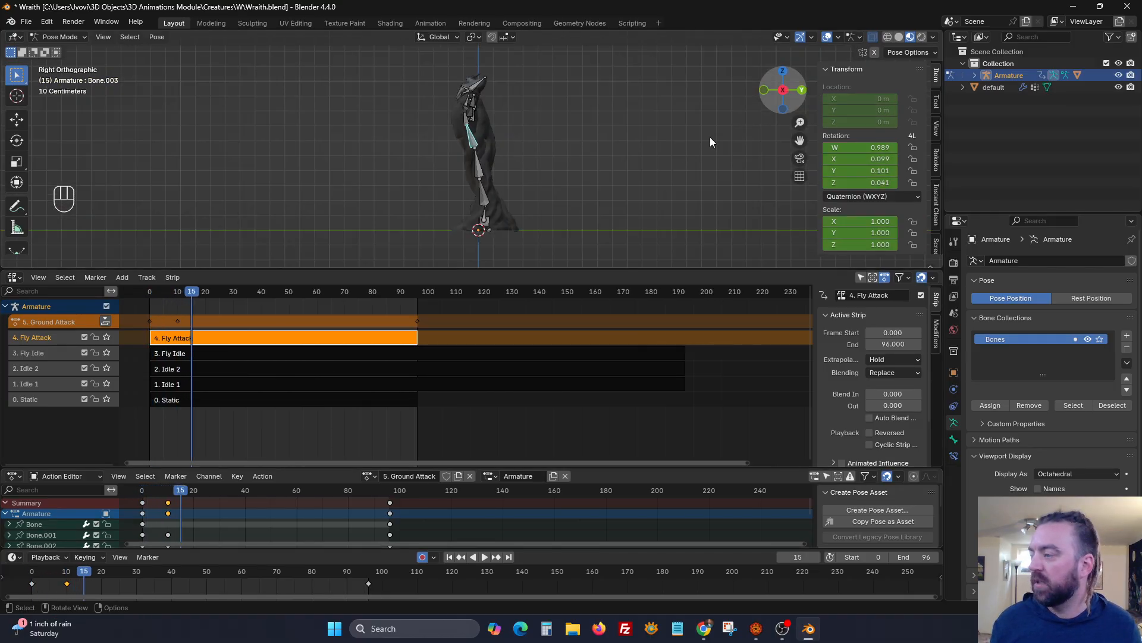
click(483, 193)
click(485, 213)
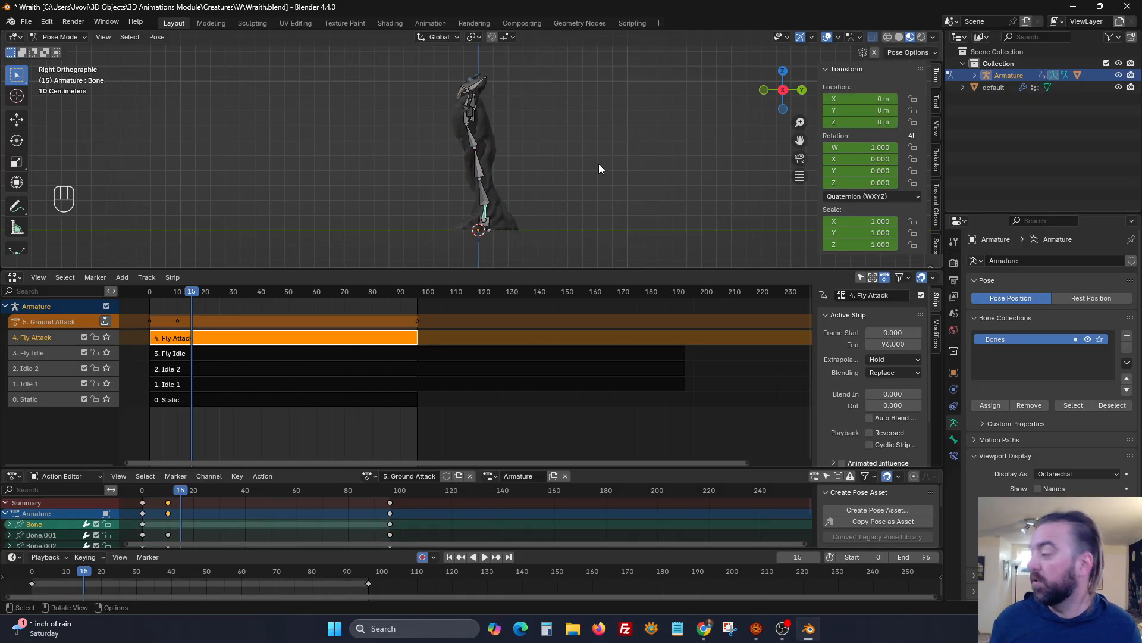
key(a)
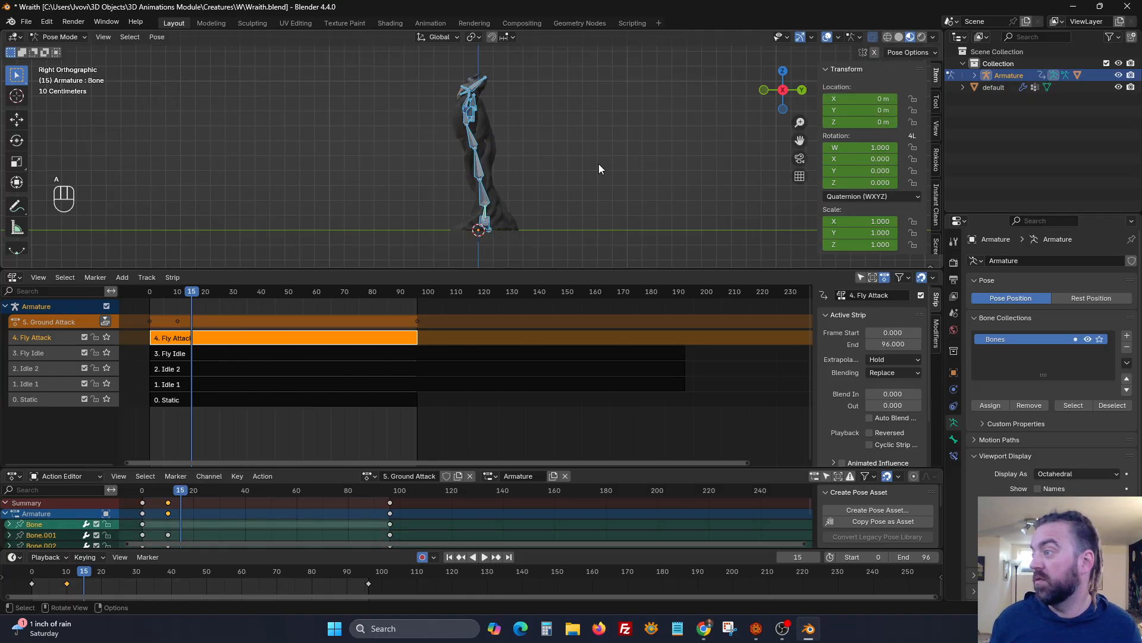
click(167, 493)
key(i)
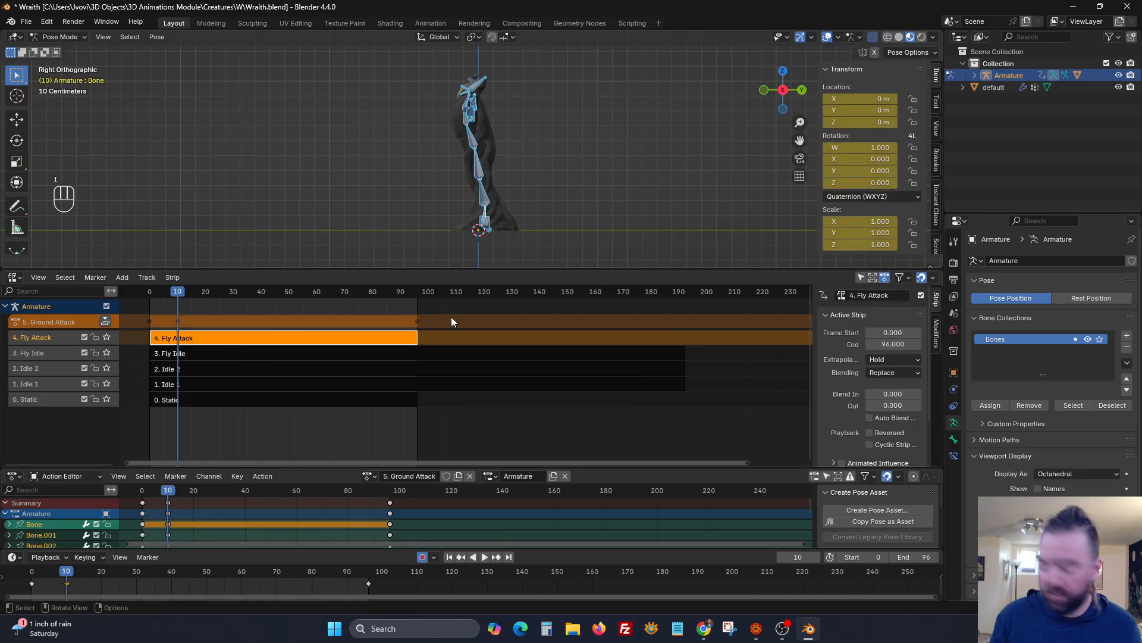
At frame 15, scale the base bone to 1.139 and rotate it about -20.2° in the right side view.
key(space)
key(space)
click(571, 190)
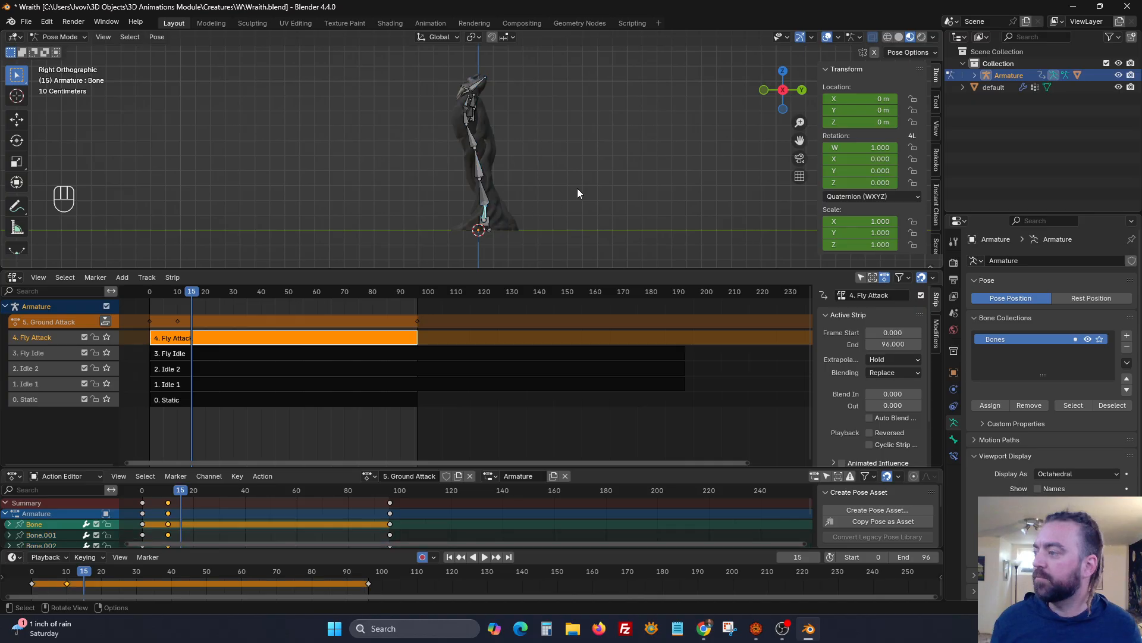
key(s)
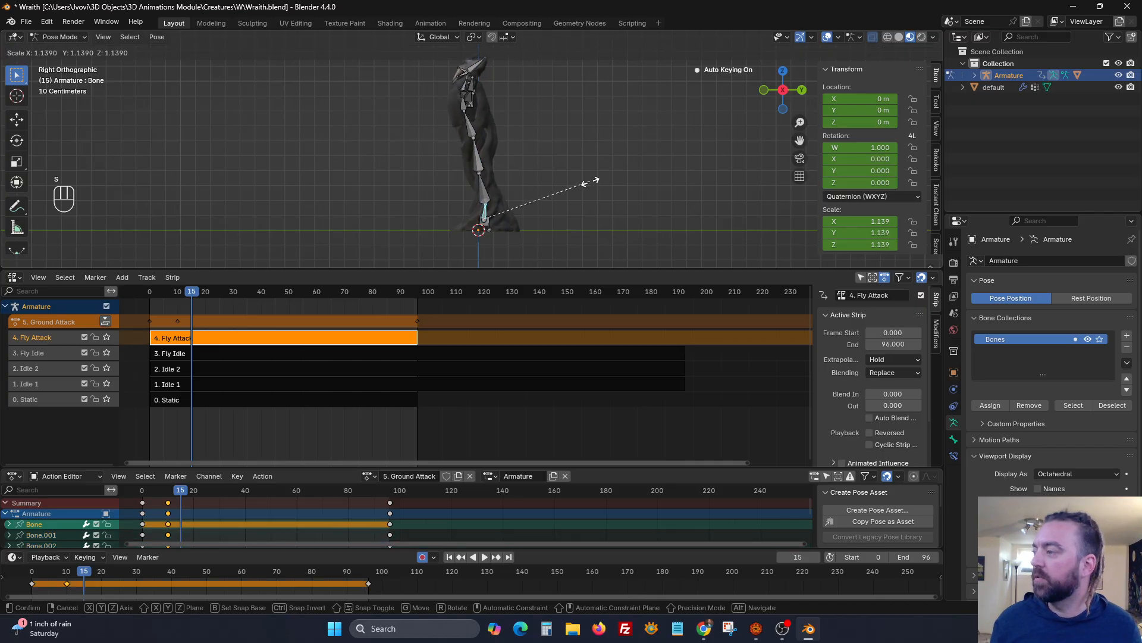
click(589, 181)
key(r)
click(585, 127)
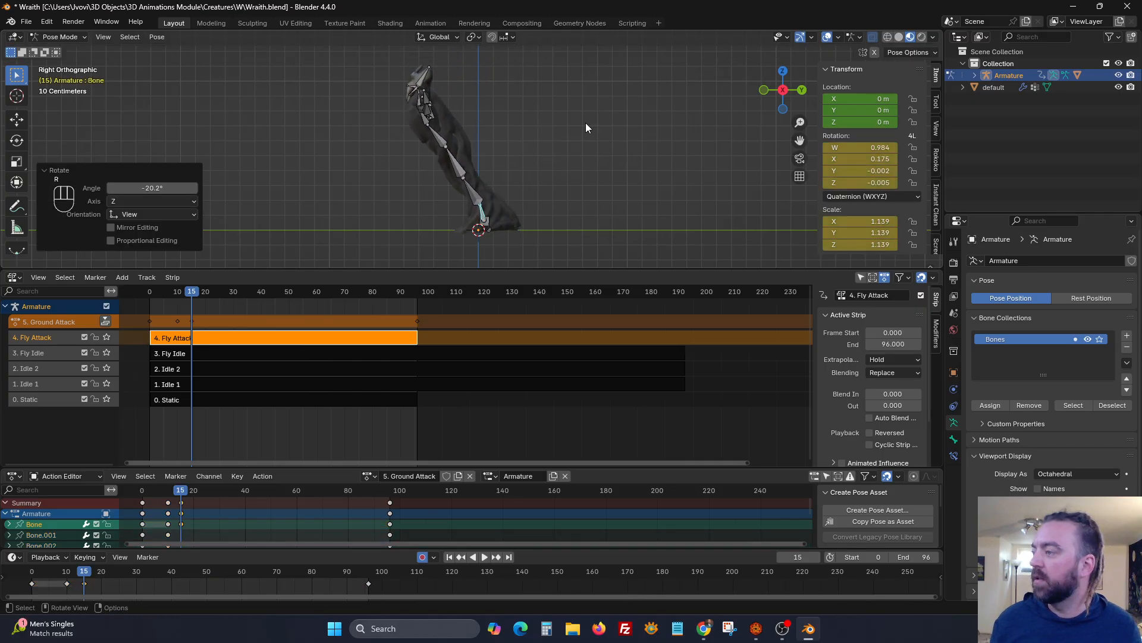
Lean the lower spine forward at frame 15, rotating Bone.001 about -14° and Bone.002 about -12.1°.
click(475, 192)
key(r)
click(568, 111)
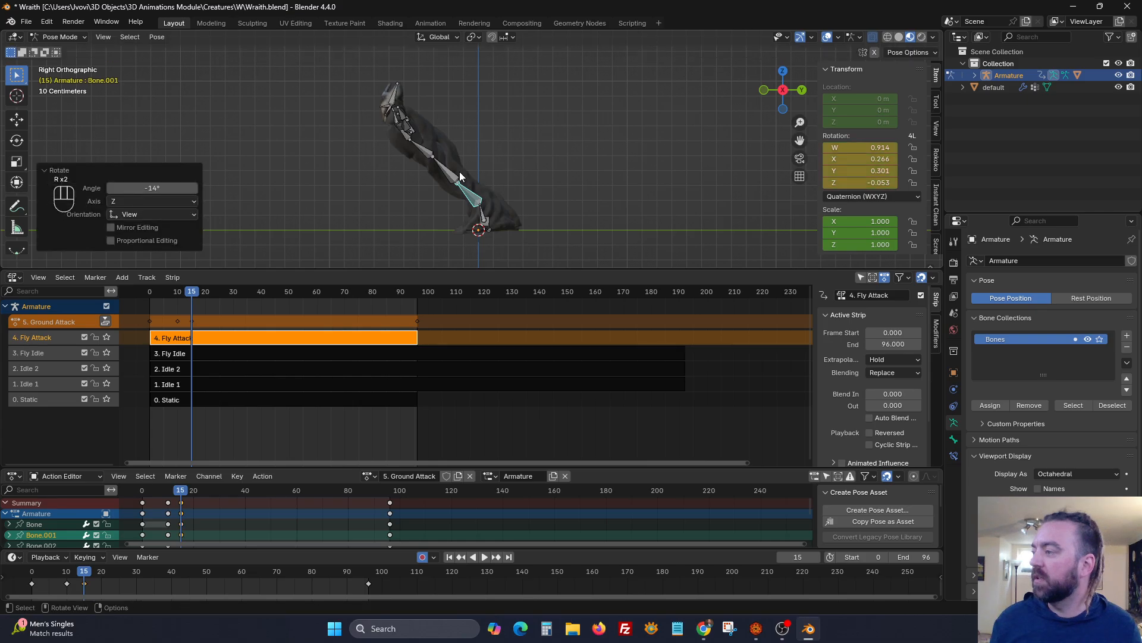
click(455, 173)
key(r)
click(470, 143)
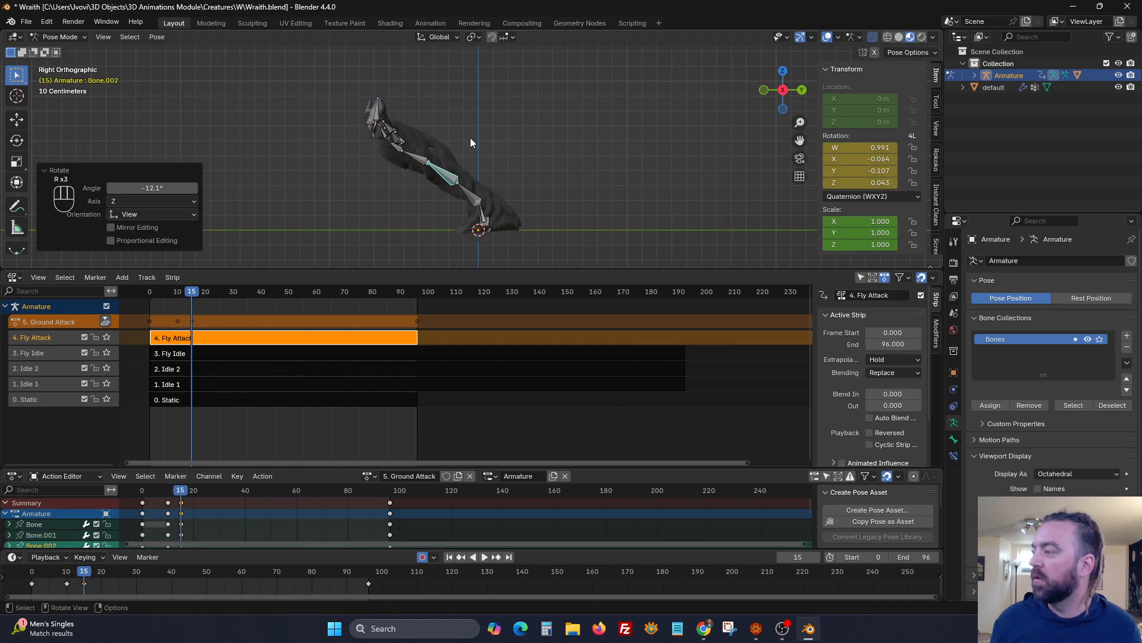
Lean the upper spine forward at frame 15, rotating Bone.003 about -14.7° and Bone.004 about -9.74°.
click(423, 155)
key(r)
click(425, 153)
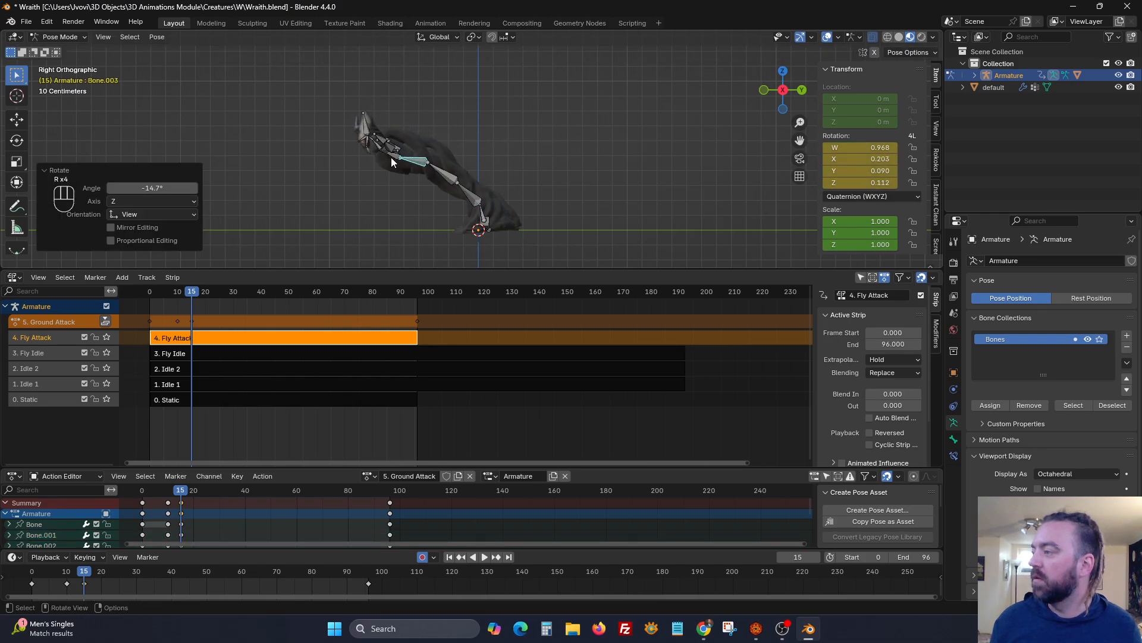
click(391, 158)
key(r)
click(481, 111)
Rotate the bones at the root of both arms to swing the arms forward at frame 15.
middle_drag(419, 146, 529, 162)
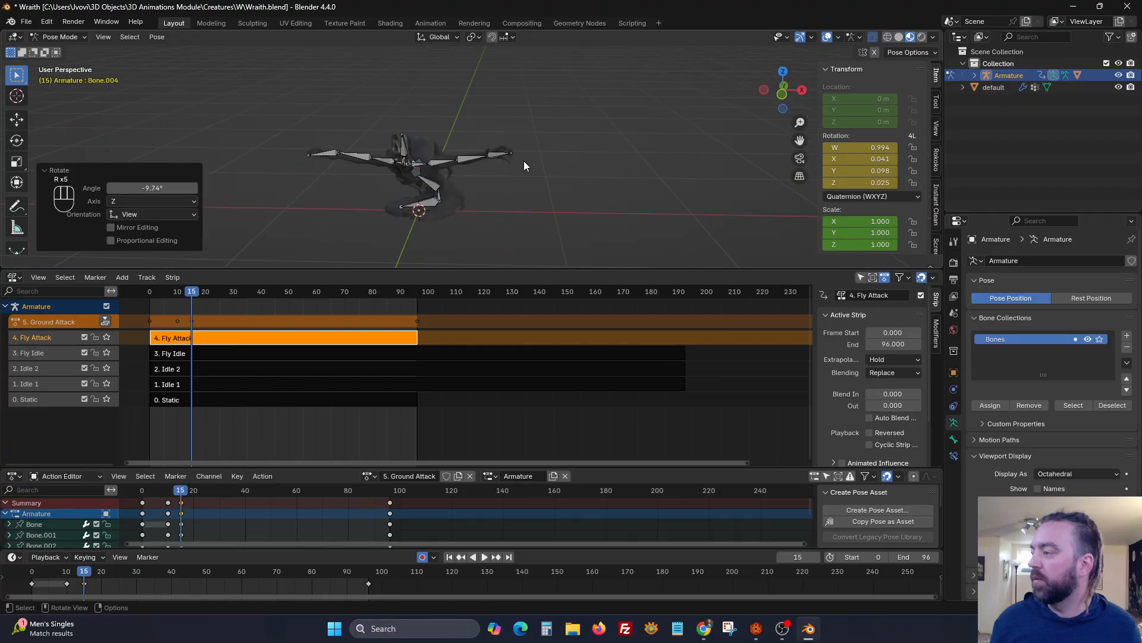
click(440, 159)
middle_drag(440, 158, 448, 119)
key(r)
click(466, 170)
click(406, 175)
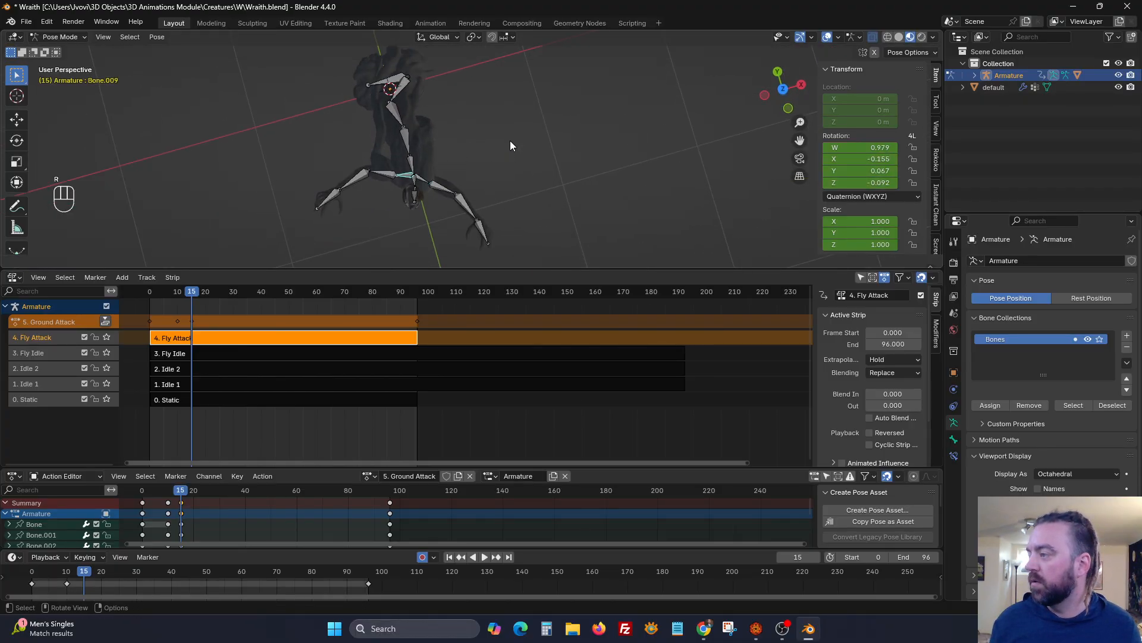
key(r)
click(427, 119)
Rotate the head bone Bone.017 about -5.28° around the global X axis at frame 15.
middle_drag(427, 120, 470, 145)
scroll(434, 150, up, 8)
click(461, 125)
key(r)
key(x)
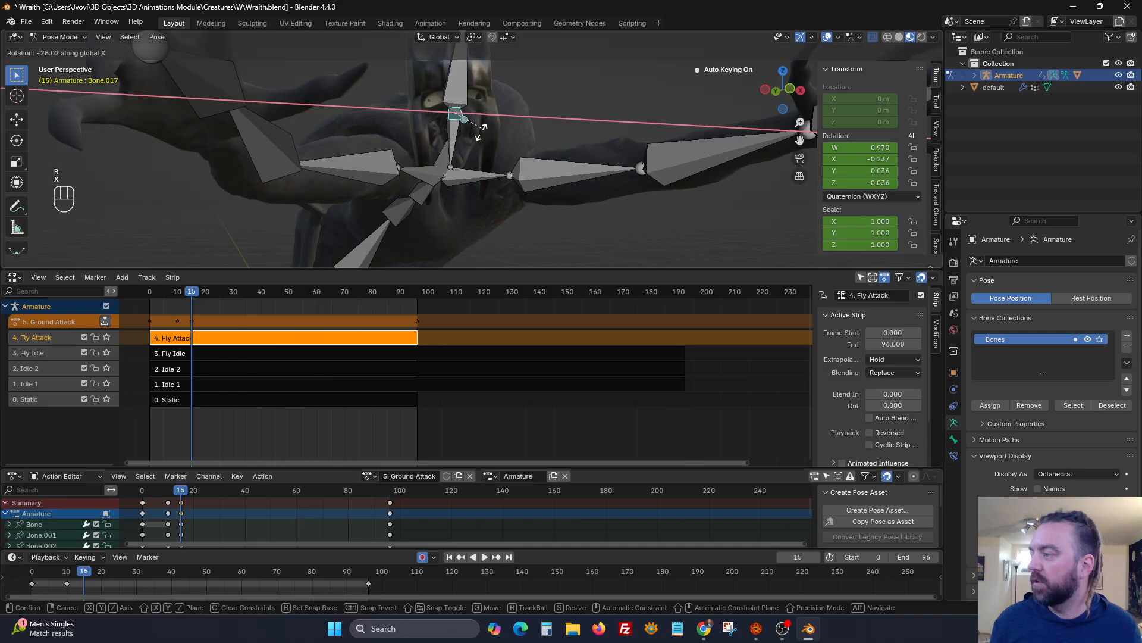
click(478, 146)
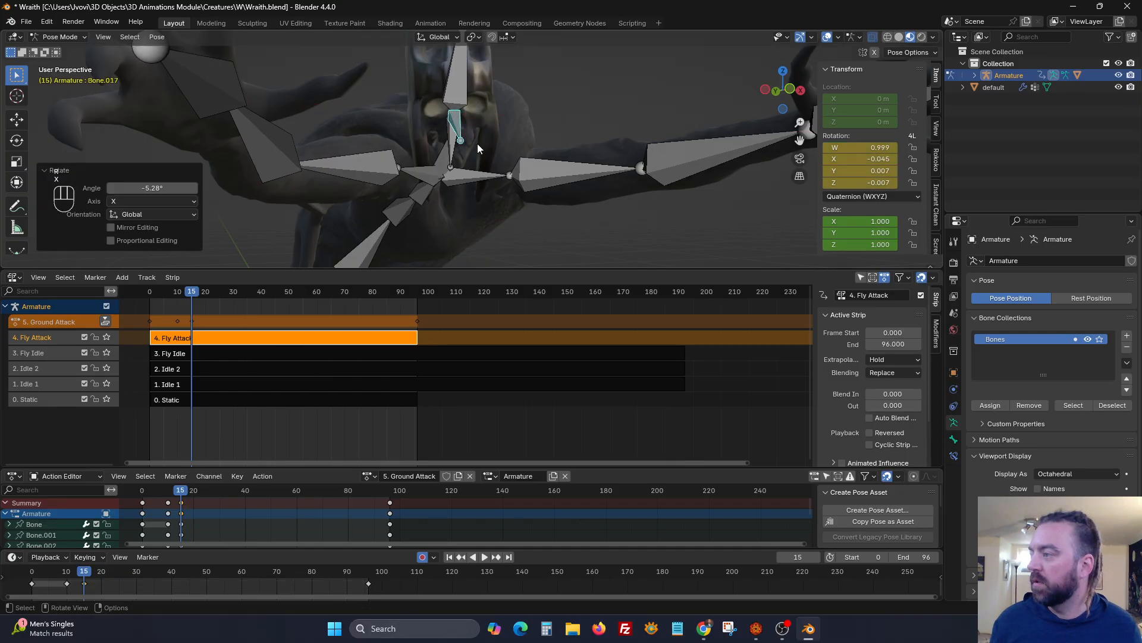
Rotate the neck bone Bone.016 about 7.38° around its local X axis at frame 15.
click(453, 155)
middle_drag(455, 156, 523, 138)
key(r)
key(x)
key(x)
click(501, 155)
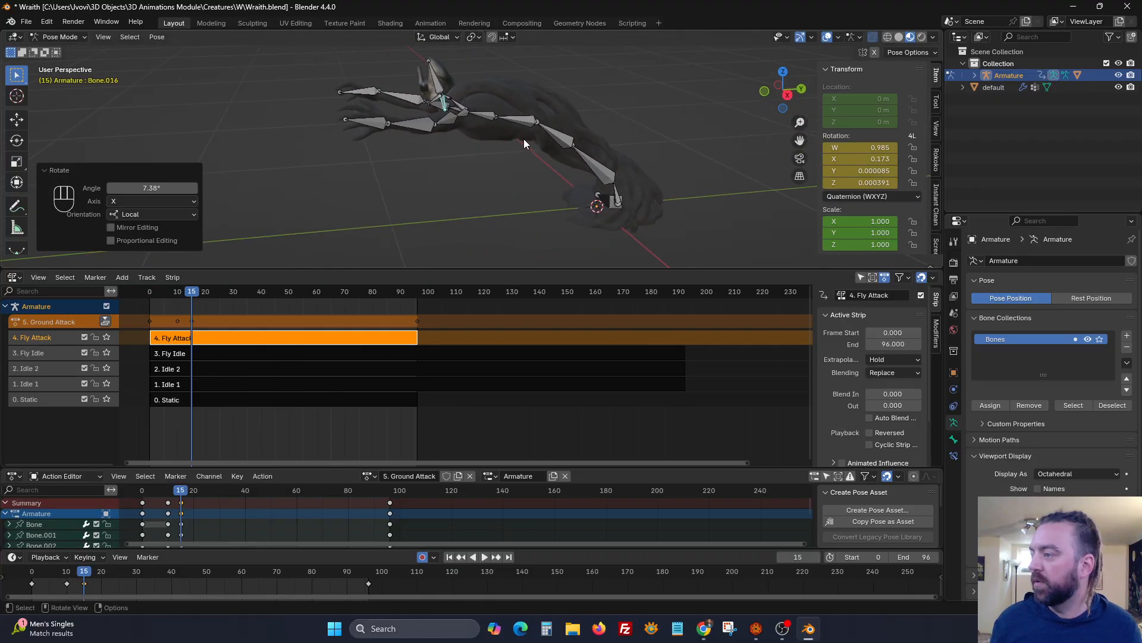
Select all bones in the right side view and move the rig about -0.33 m along global Y.
click(785, 94)
key(a)
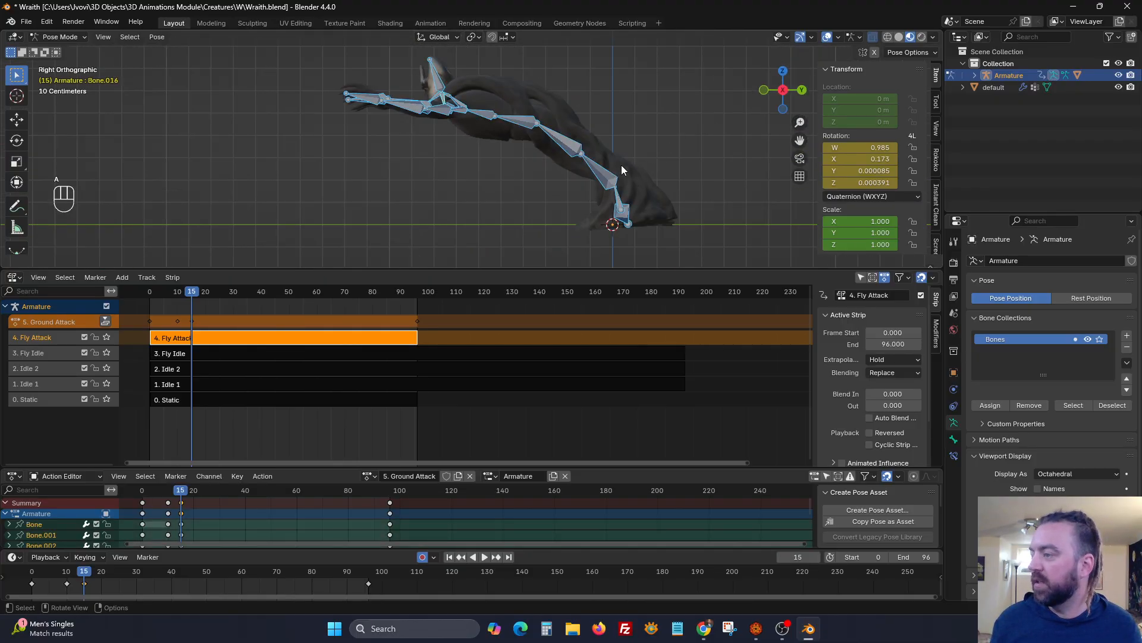
key(g)
click(531, 167)
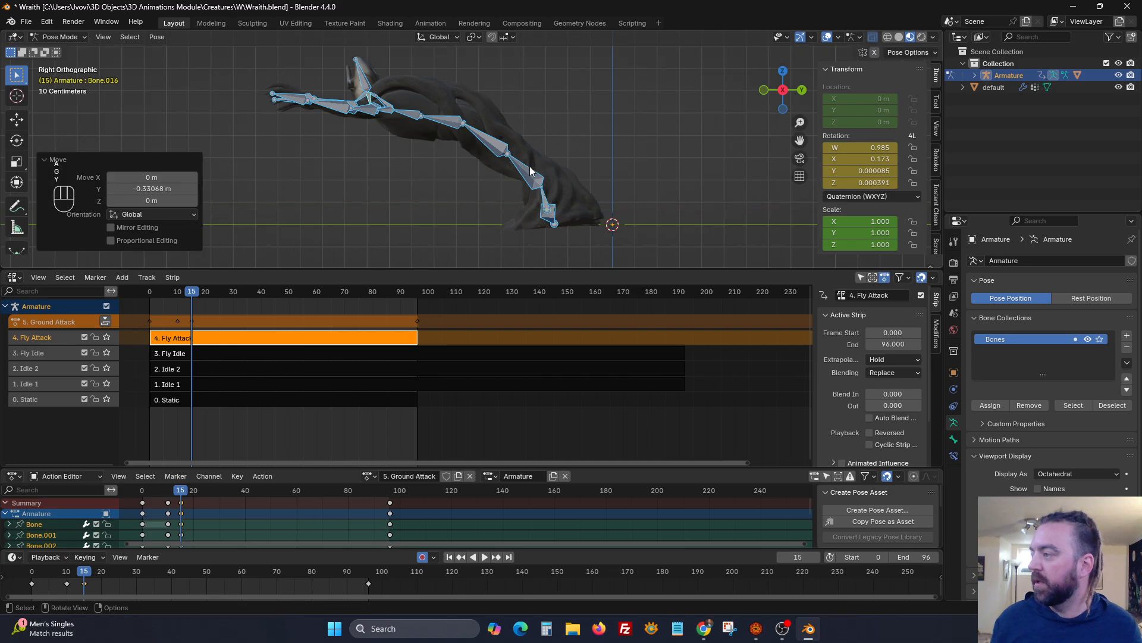
Lower the lunging body by rotating Bone.001 about 7.18° around the global X axis at frame 15.
click(530, 166)
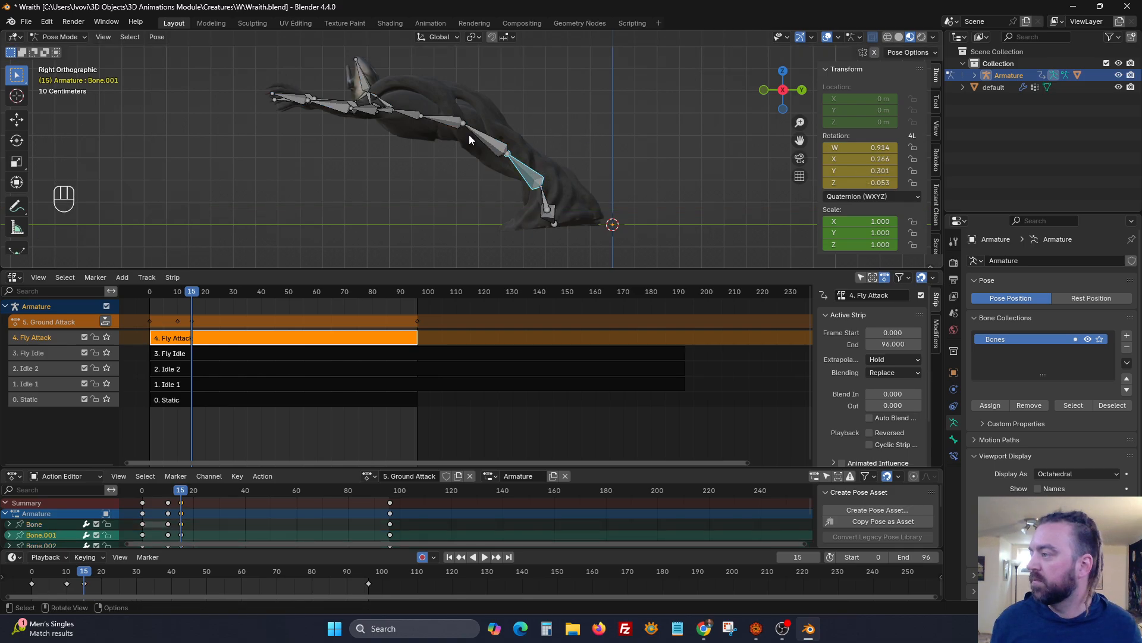
key(r)
key(x)
click(535, 145)
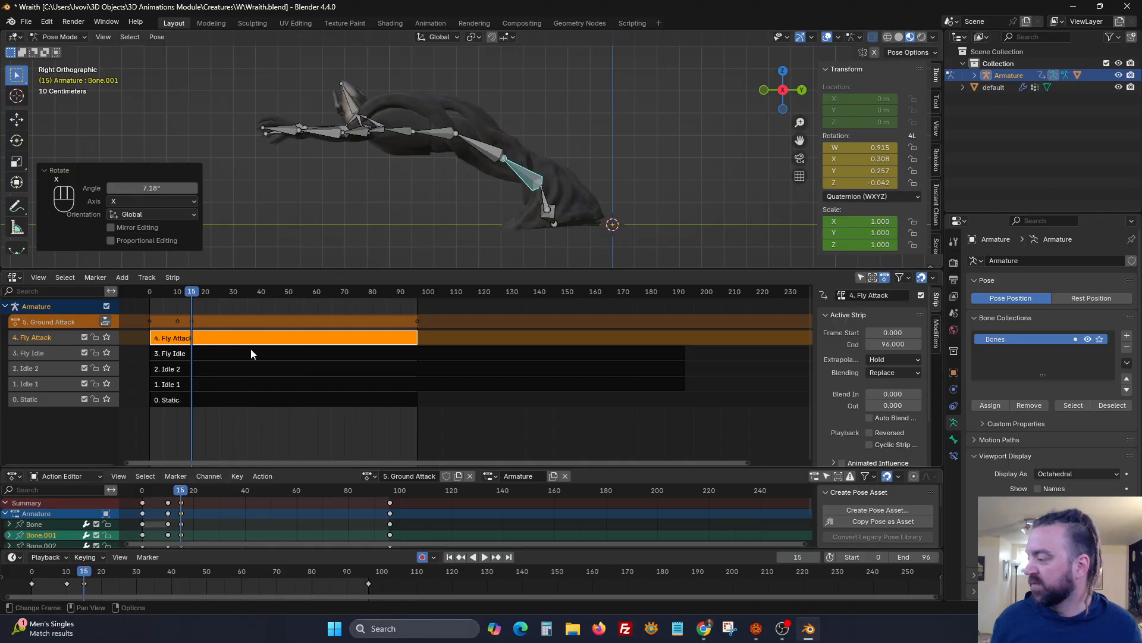
Keyframe all bones at frame 15 and set the playhead to frame 20.
key(a)
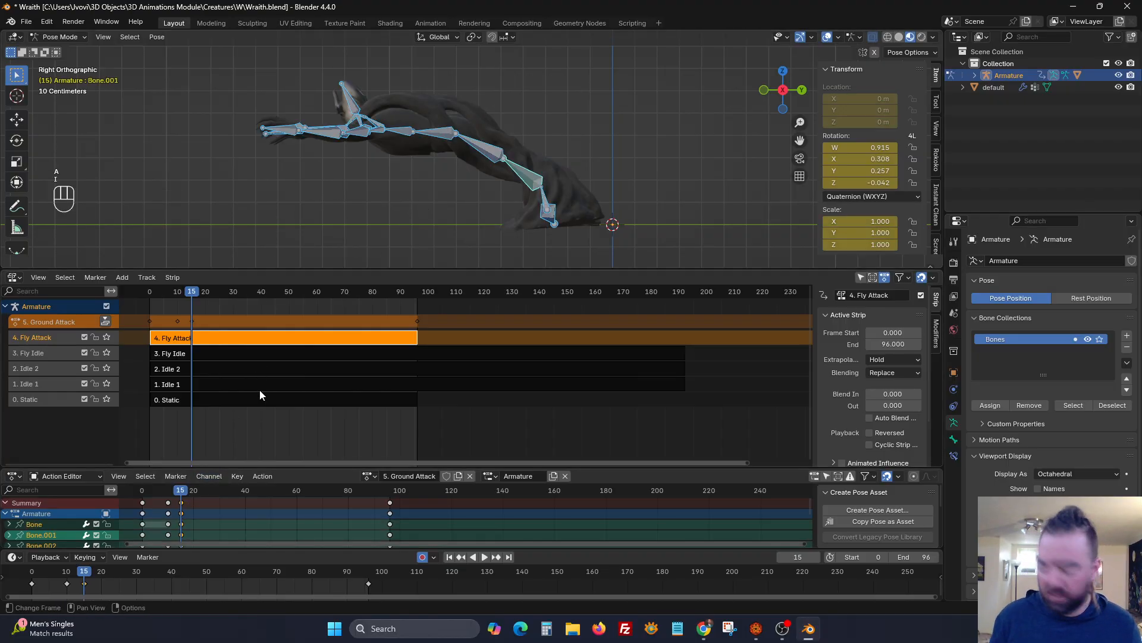
key(i)
click(194, 492)
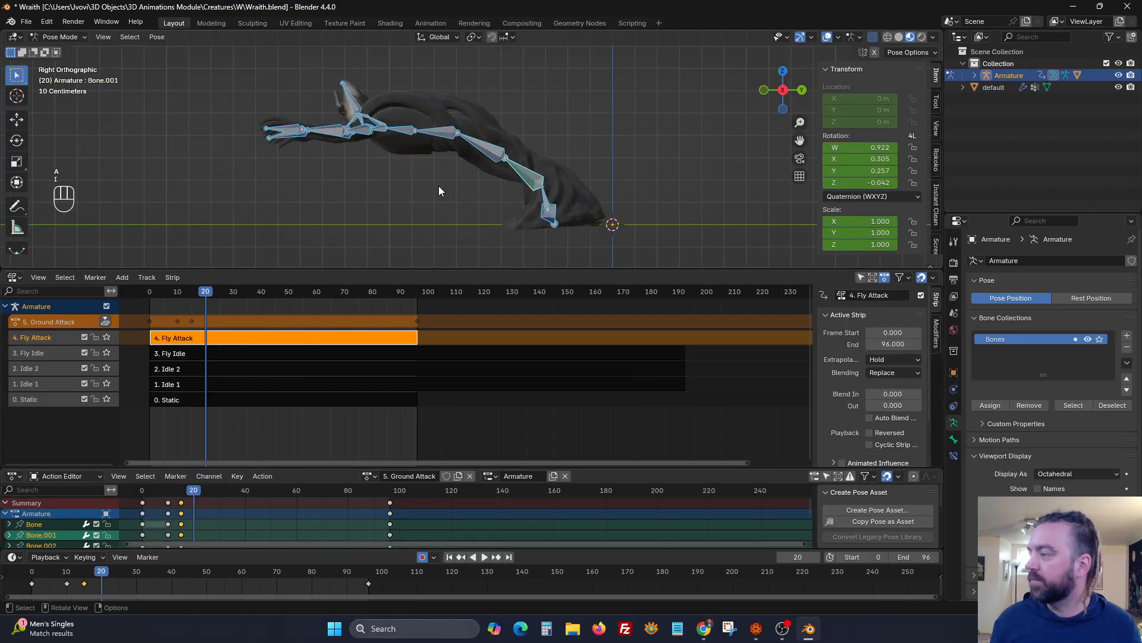
click(494, 159)
middle_drag(494, 159, 470, 156)
click(370, 177)
key(r)
key(r)
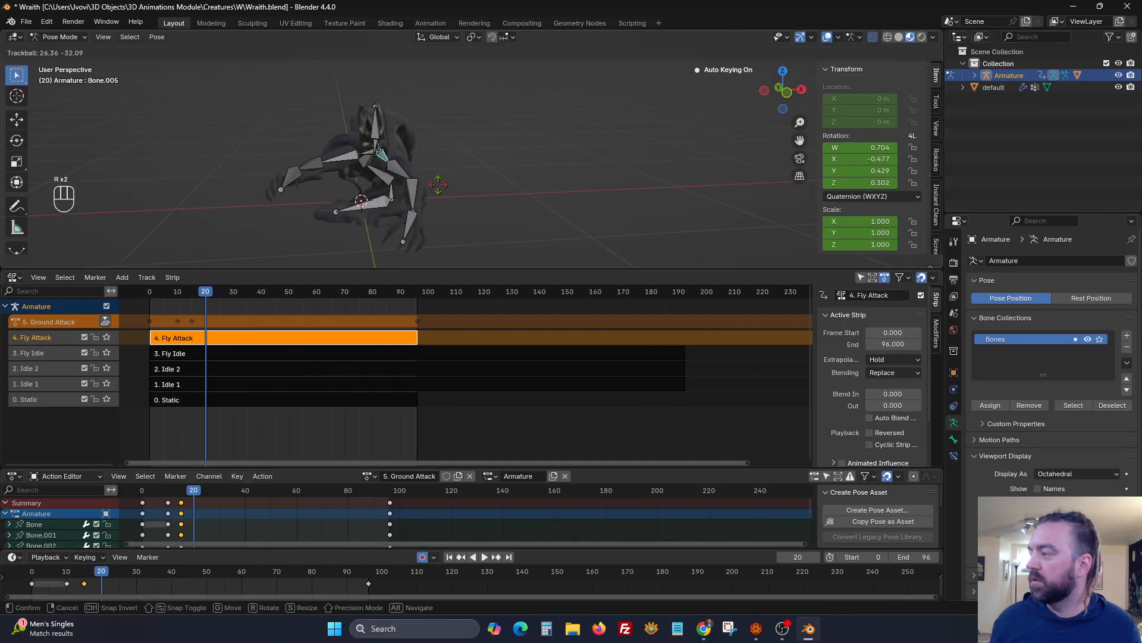
click(368, 195)
middle_drag(369, 195, 384, 147)
click(385, 144)
key(r)
key(r)
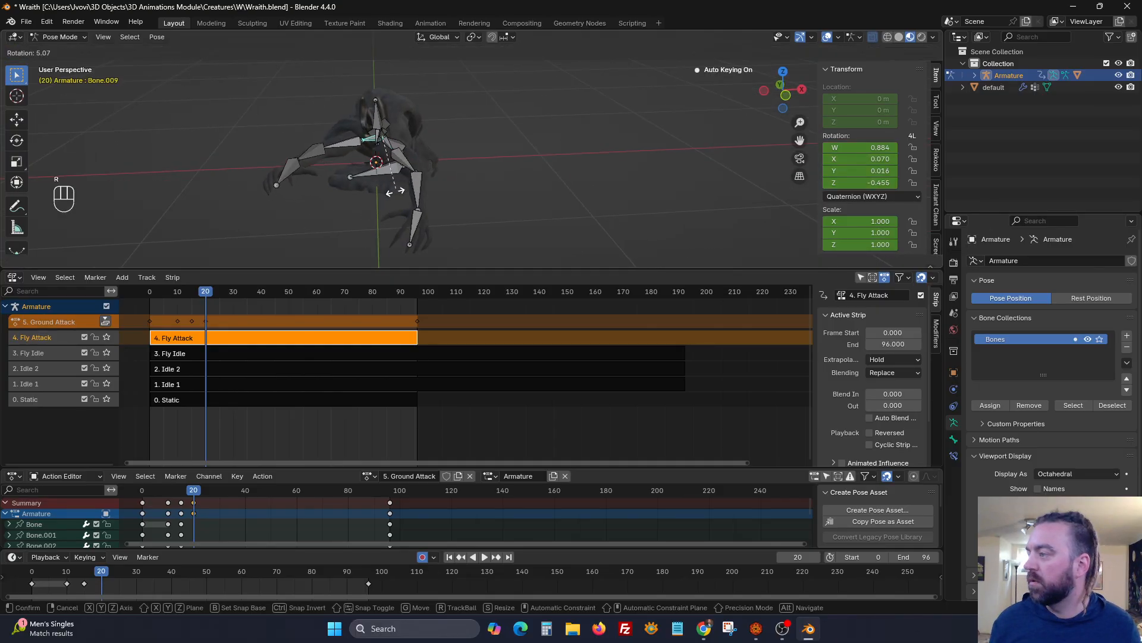
click(398, 216)
middle_drag(398, 215, 539, 142)
click(483, 137)
key(alt+r)
key(ctrl+z)
key(ctrl+z)
key(ctrl+z)
key(ctrl+z)
key(ctrl+z)
click(473, 159)
key(r)
right_click(489, 177)
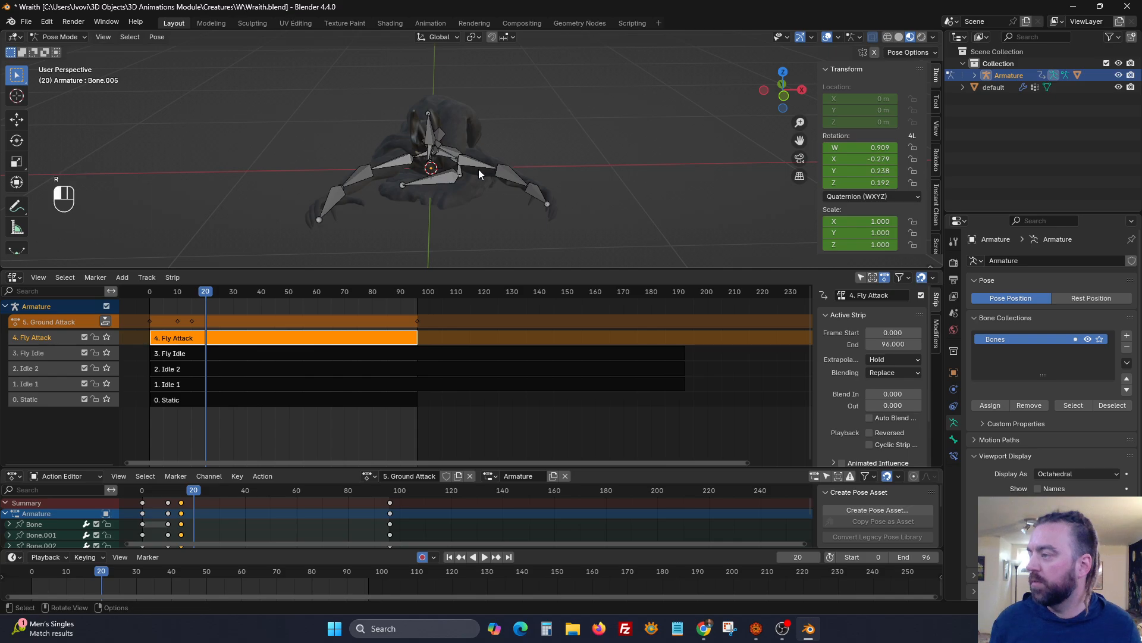
Rotate the upper arm bones of both arms downward and forward at frame 20.
click(474, 172)
key(r)
click(505, 213)
middle_drag(505, 213, 468, 150)
click(460, 150)
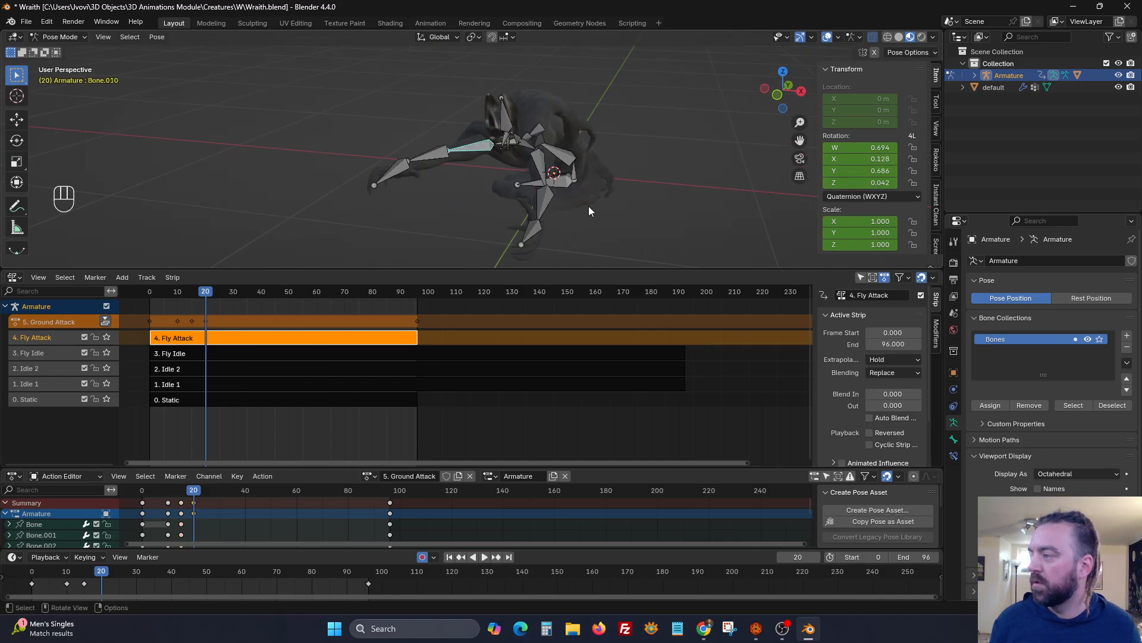
key(r)
click(578, 126)
Bend both forearms at frame 20 by trackball-rotating Bone.007 about -12° and 15.5° and rotating Bone.011.
middle_drag(578, 126, 544, 241)
click(513, 206)
key(r)
key(r)
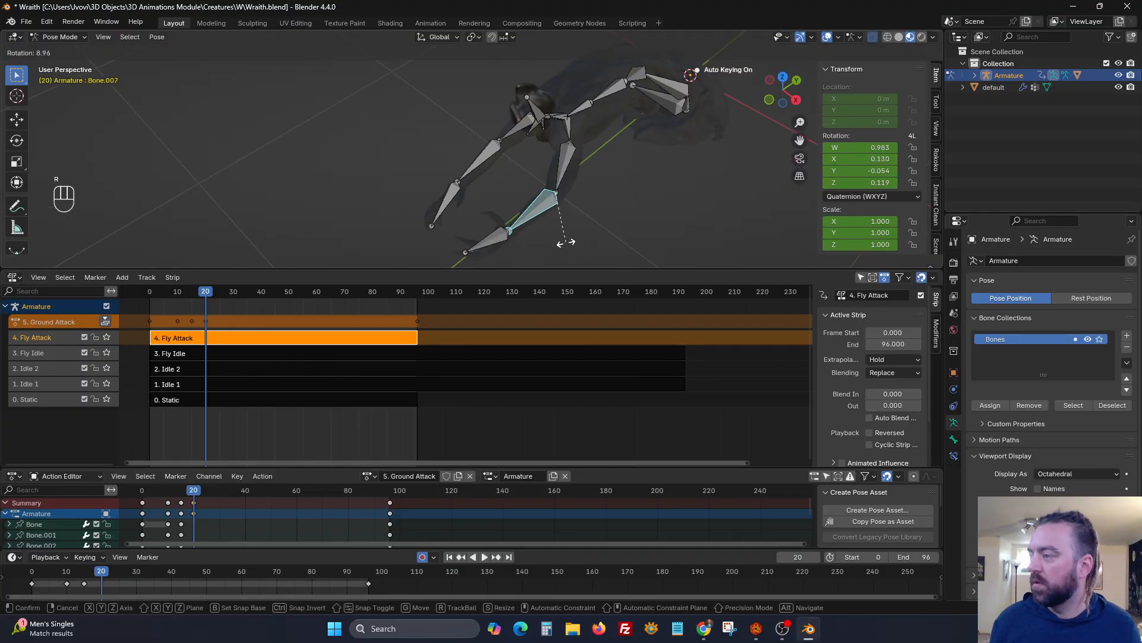
click(538, 229)
click(480, 161)
key(r)
click(545, 177)
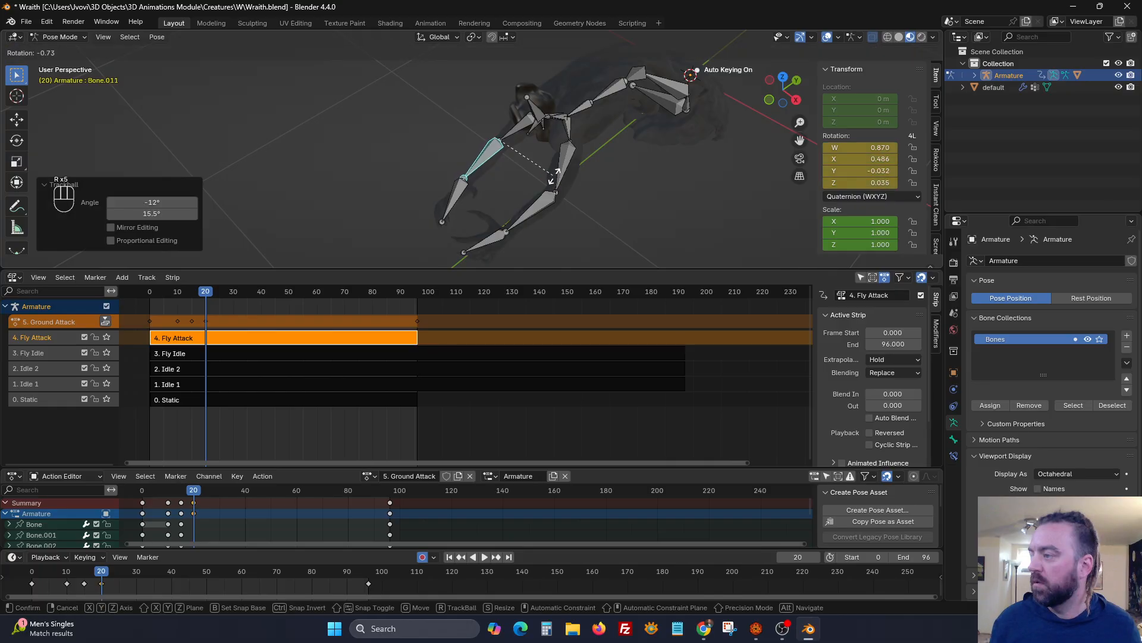
Tilt the head back at frame 20 and rotate Bone.016 -34° around the global X axis to open the jaw.
middle_drag(556, 160, 482, 109)
scroll(464, 88, up, 5)
click(475, 97)
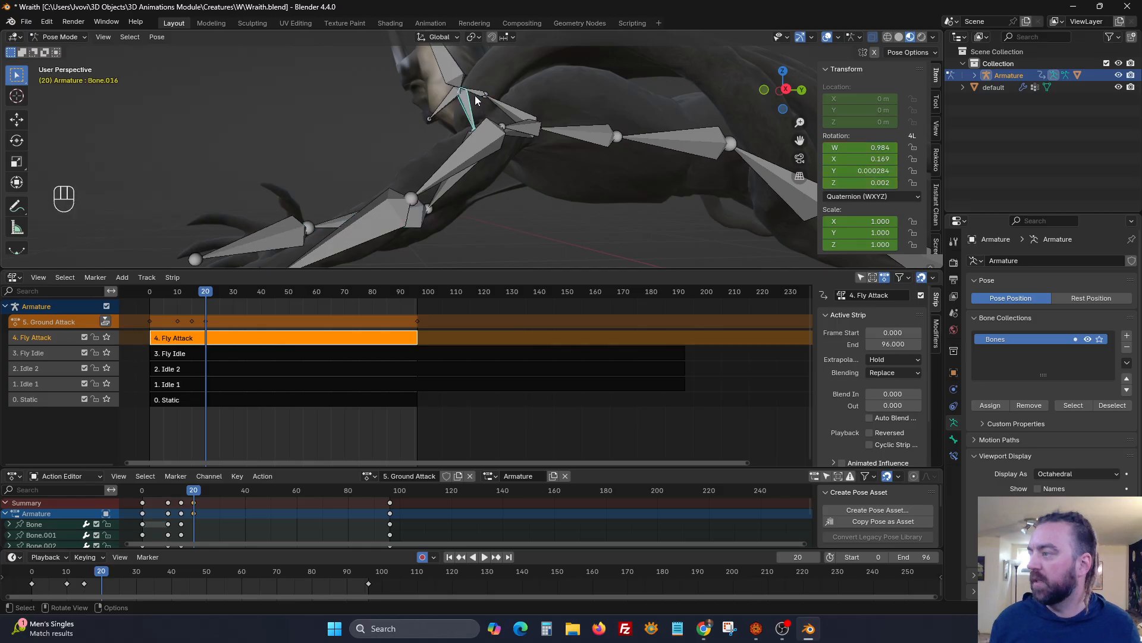
key(r)
key(x)
click(481, 131)
click(455, 92)
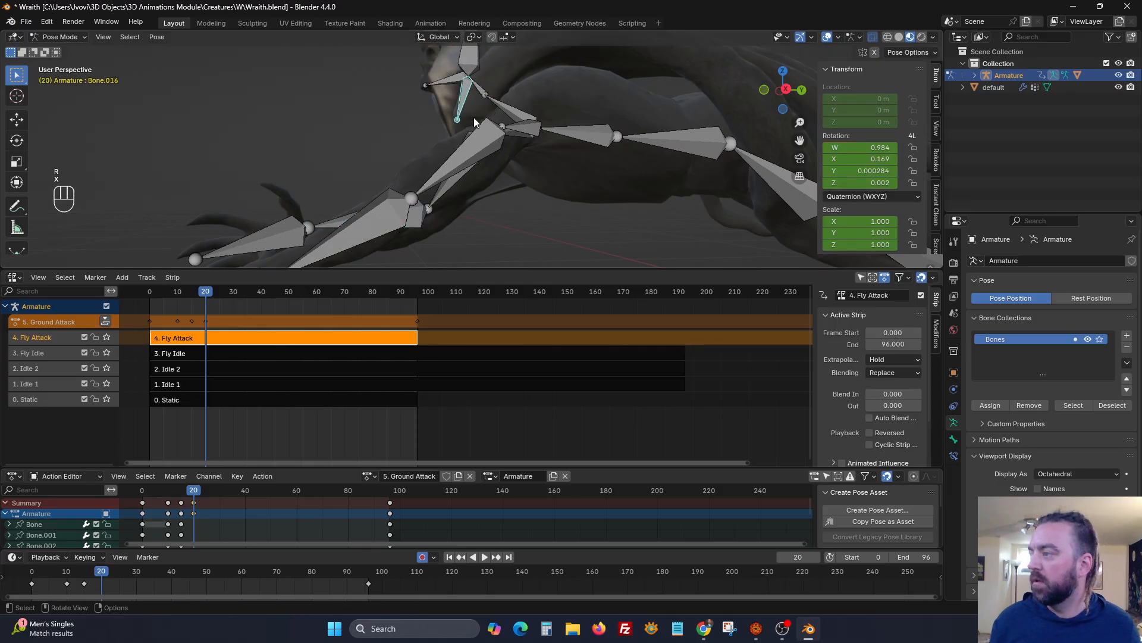
key(r)
key(x)
click(449, 114)
middle_drag(490, 119, 435, 156)
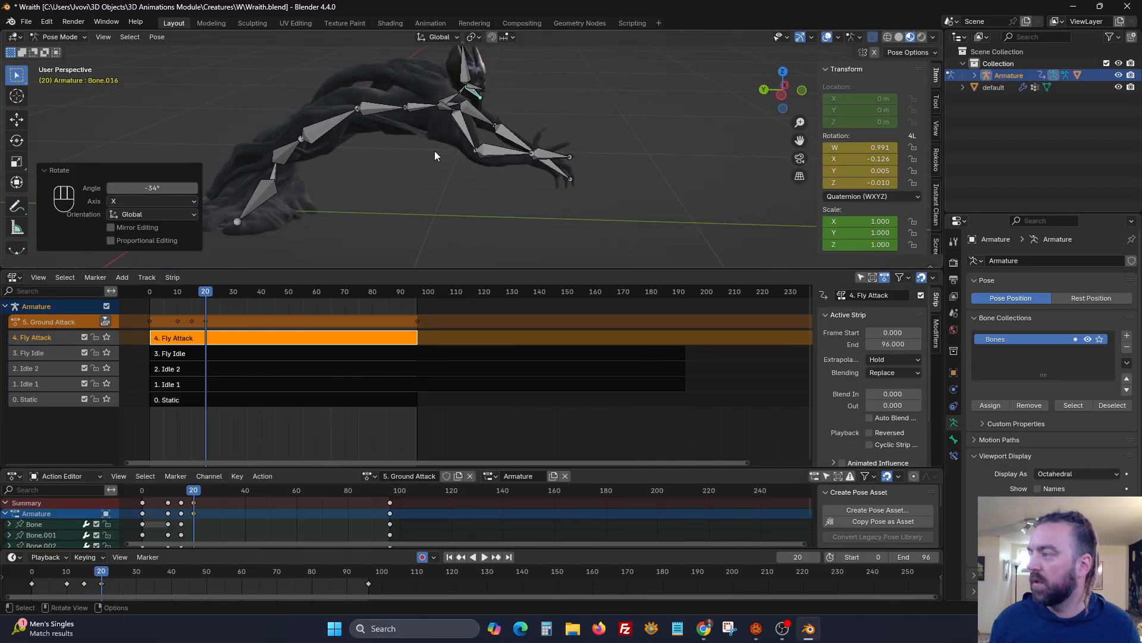
Rotate the upper-torso Bone.004 about 16° around the global Y axis at frame 20.
key(a)
click(419, 116)
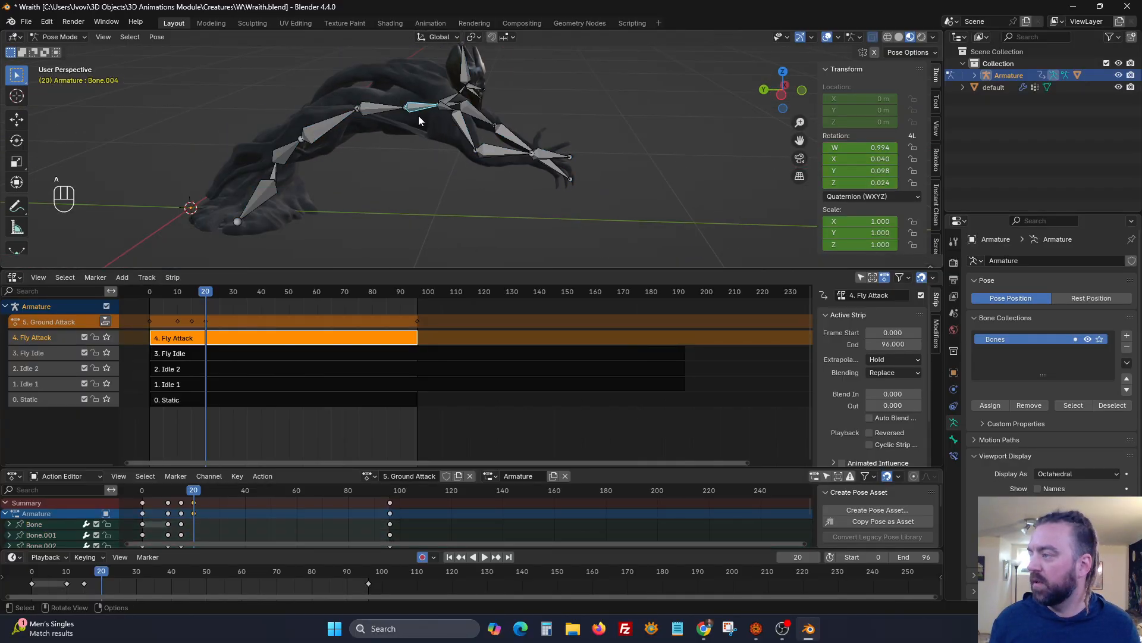
middle_drag(419, 115, 446, 144)
key(r)
key(y)
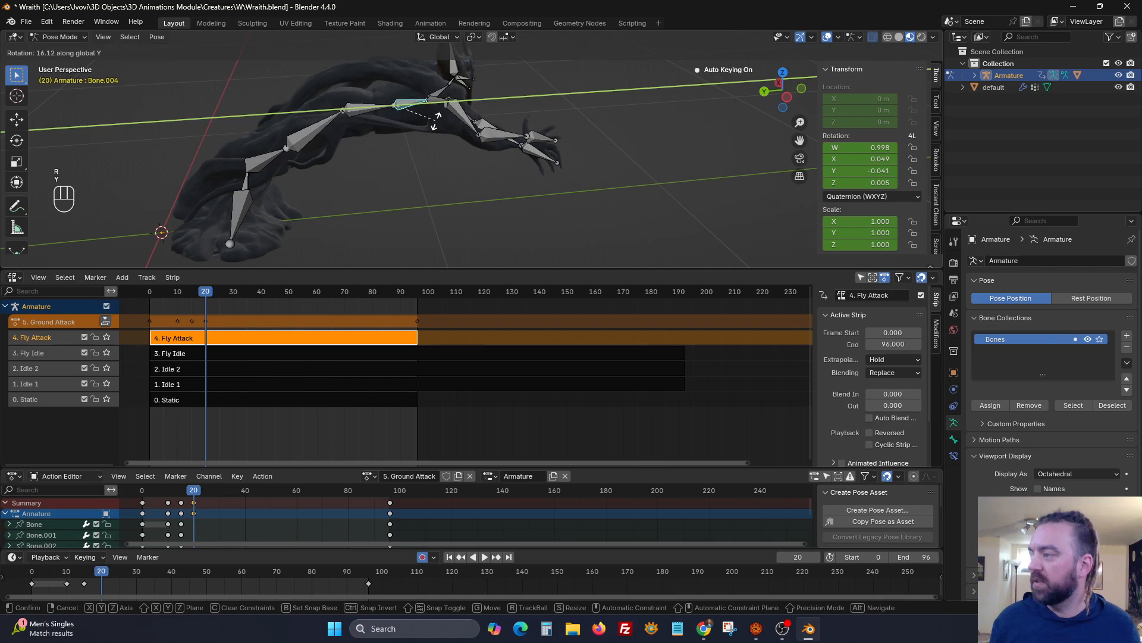
click(436, 120)
Rotate the base Bone.018 -22.5° around the global Z axis at frame 20.
middle_drag(369, 138, 470, 238)
click(373, 191)
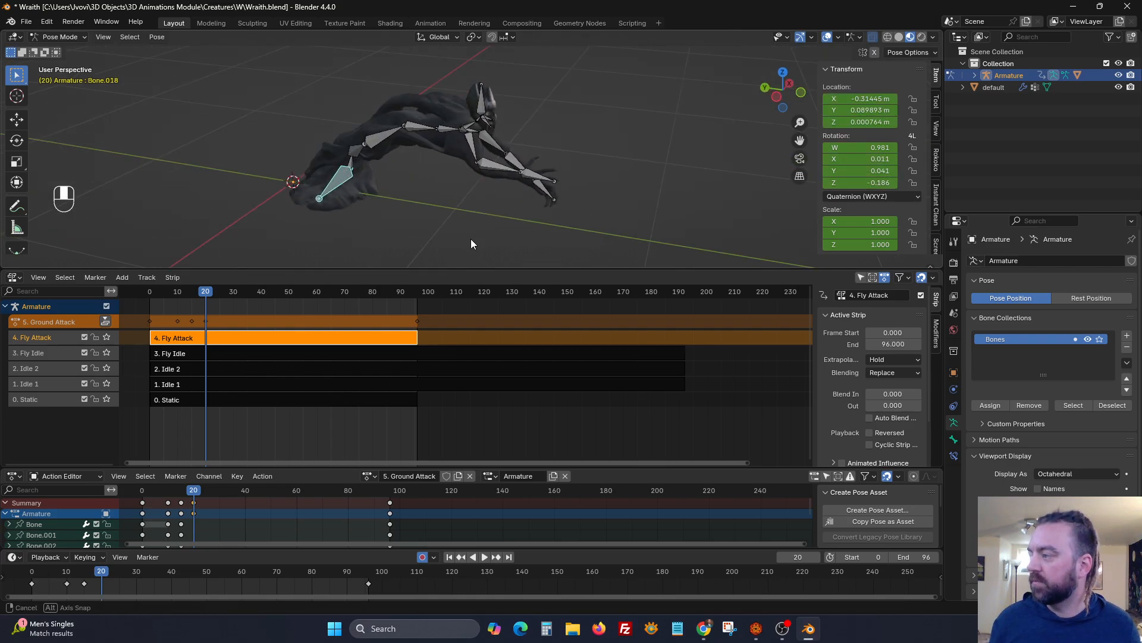
key(r)
key(z)
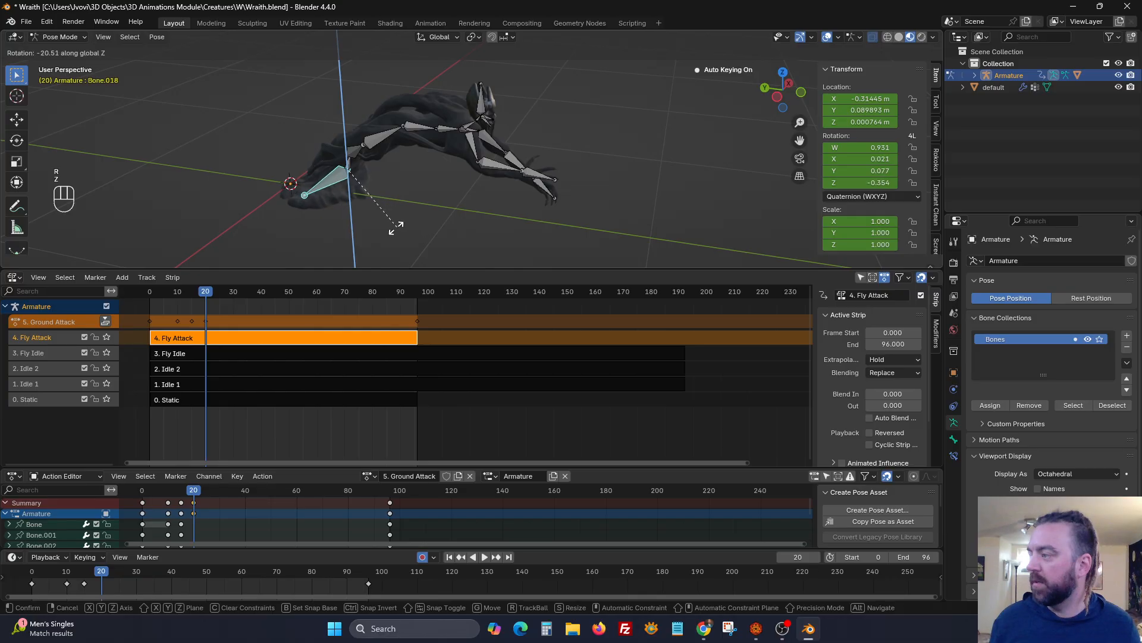
click(404, 188)
middle_drag(423, 192, 429, 217)
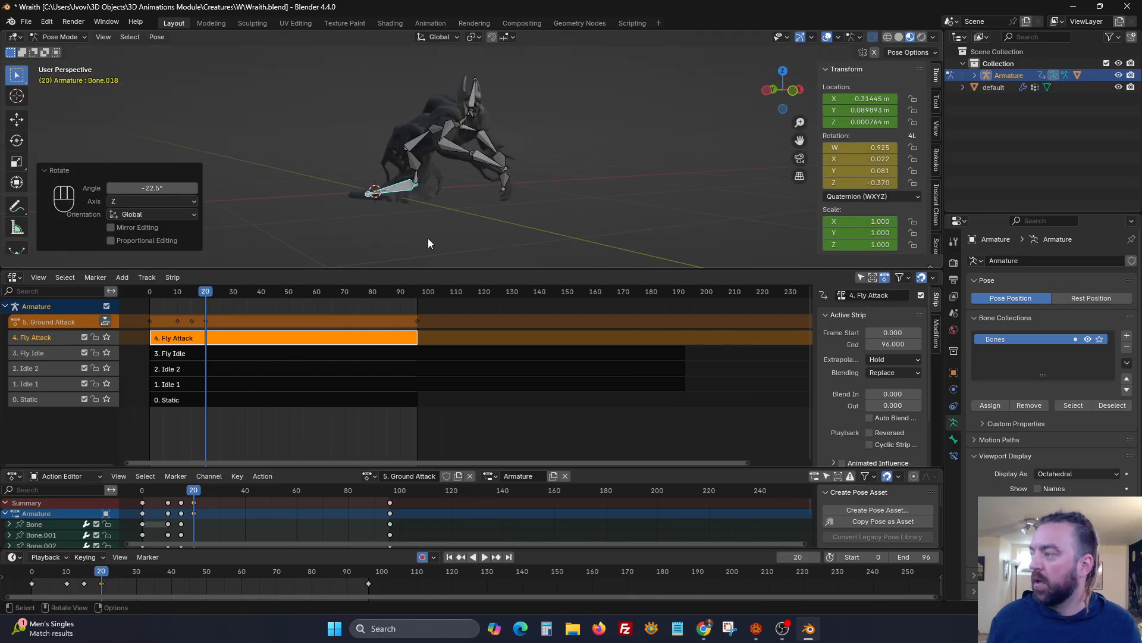
Hide all bones, play the ground attack in a maximized viewport to examine the motion, and return to frame 0.
key(a)
key(h)
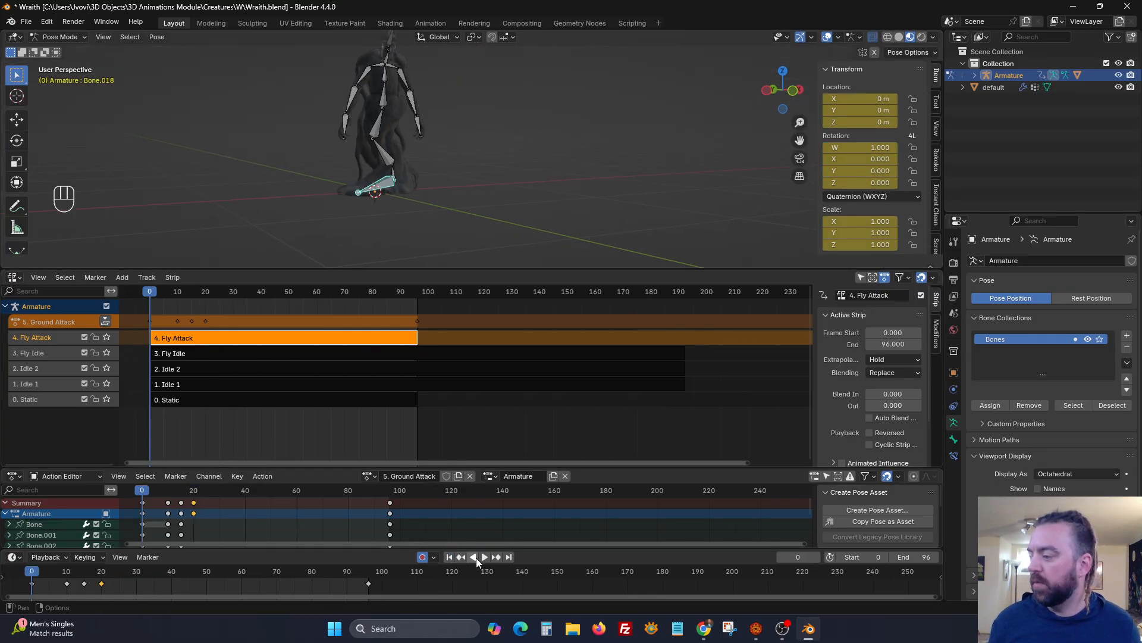
click(473, 556)
key(ctrl+space)
middle_drag(439, 136, 595, 271)
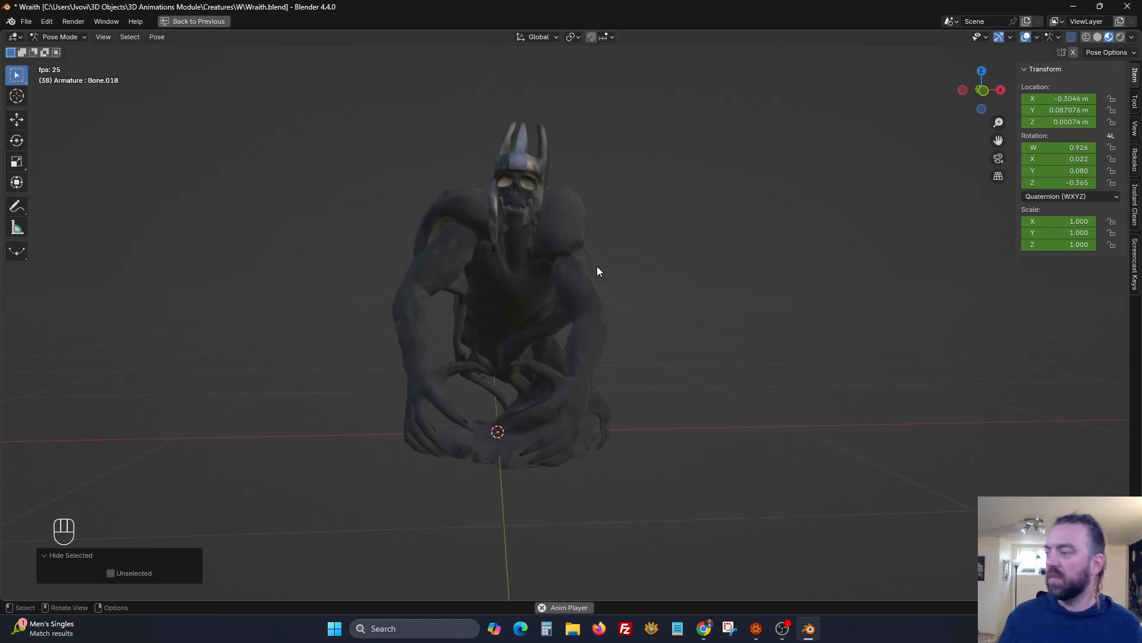
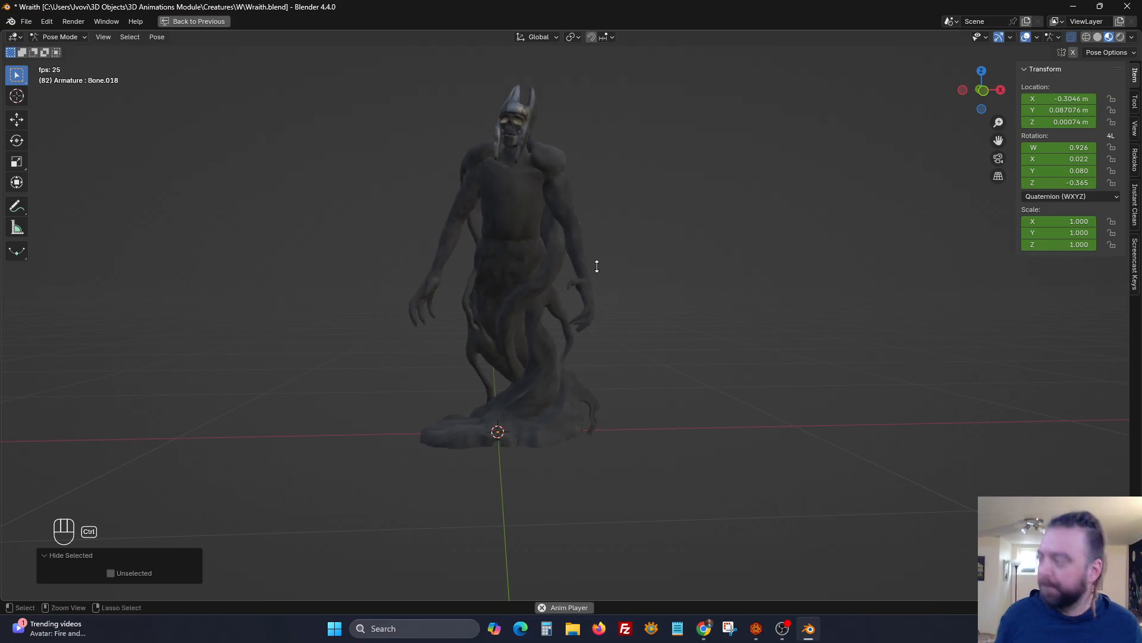
key(ctrl+space)
click(478, 556)
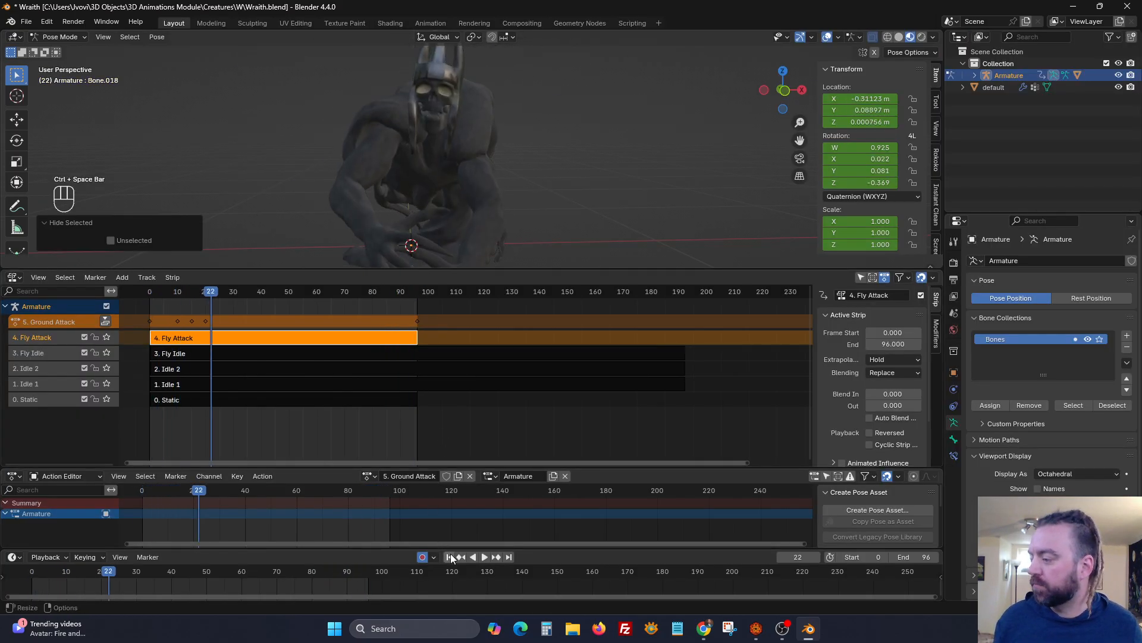
click(449, 556)
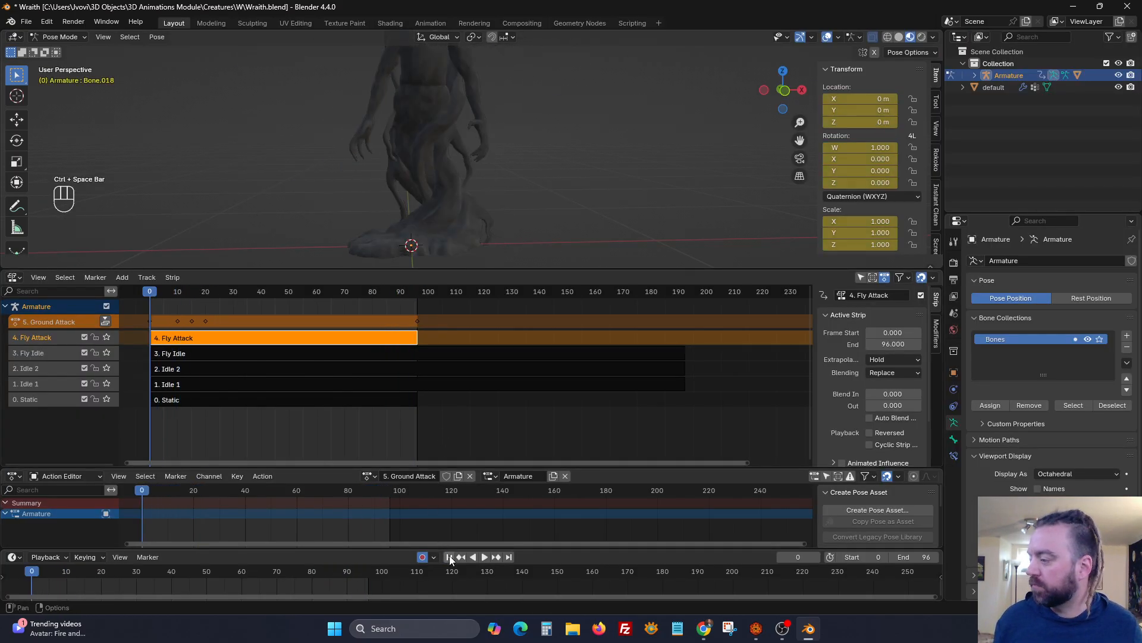
Push the 5. Ground Attack action down to an NLA strip and save the project over Wraith.blend.
click(106, 320)
scroll(382, 175, down, 2)
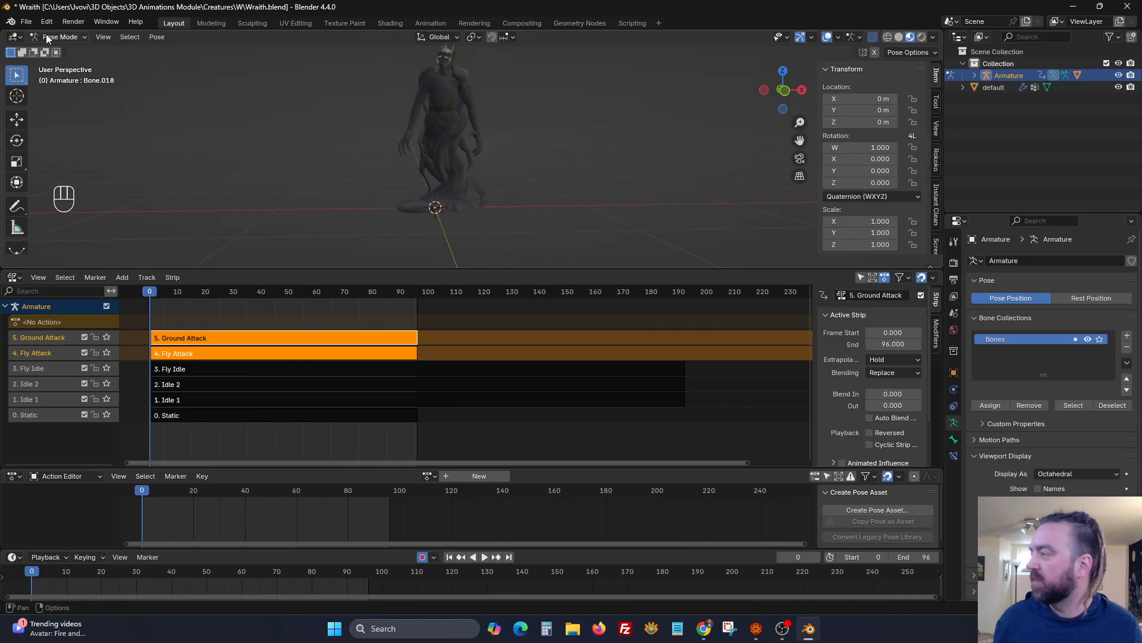
click(26, 22)
click(49, 110)
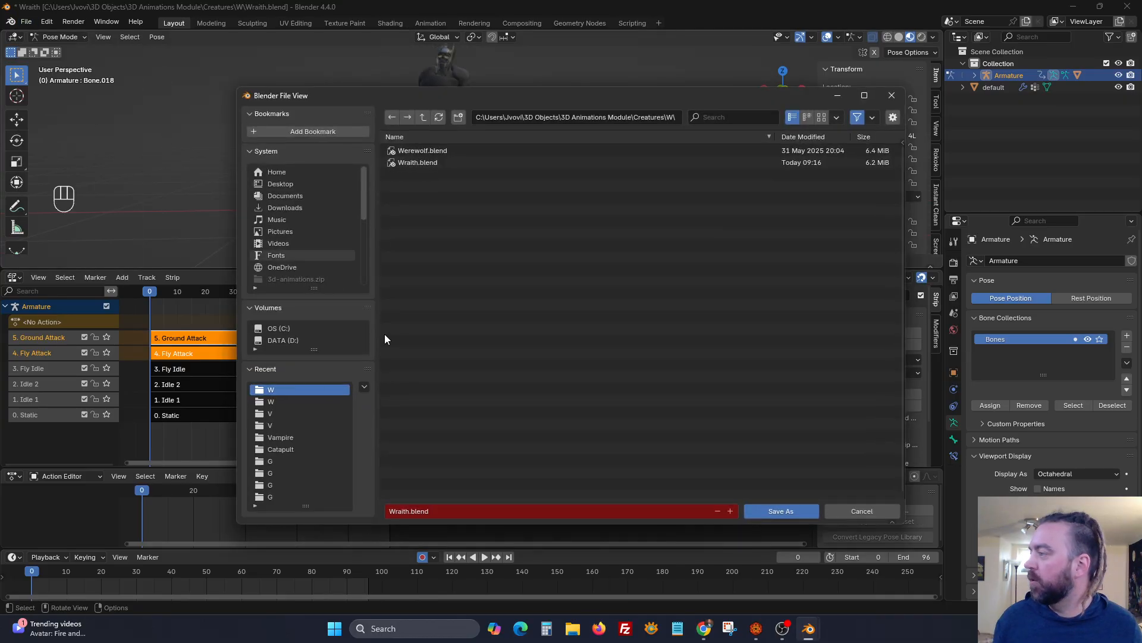
click(462, 161)
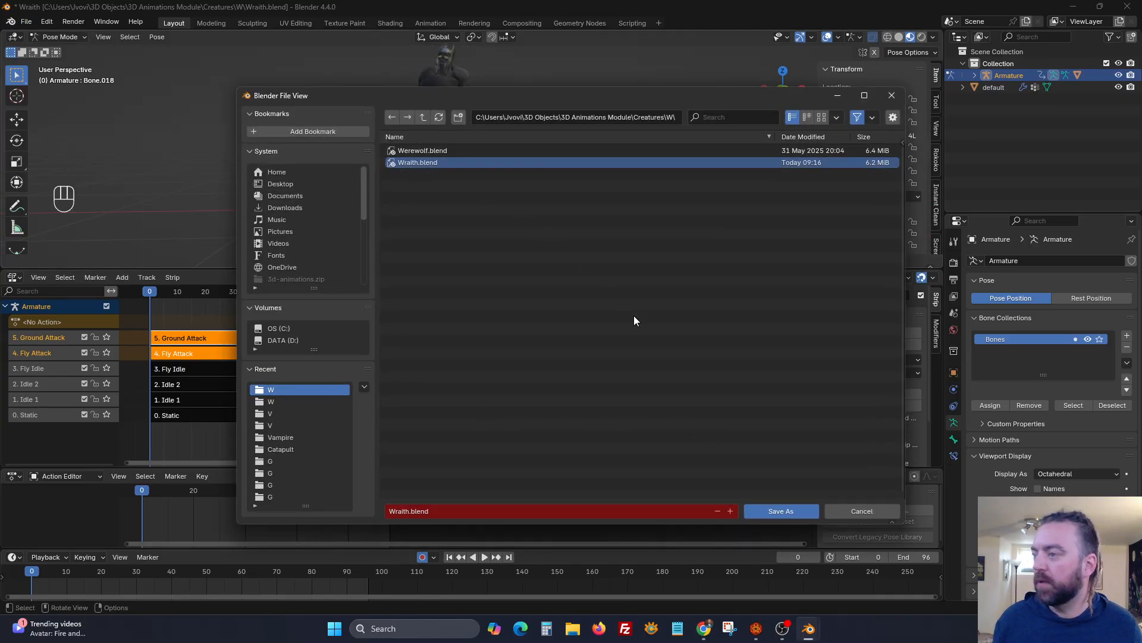
click(780, 511)
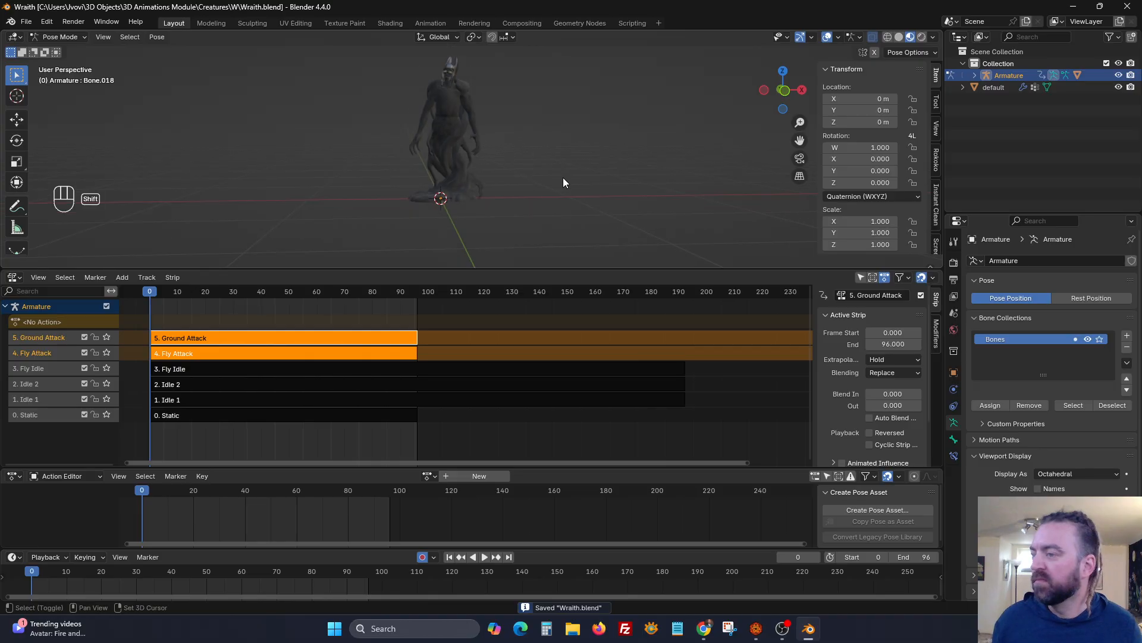
Reveal all hidden bones and keyframe them at frame 0 to start a new action.
middle_drag(563, 177, 536, 207)
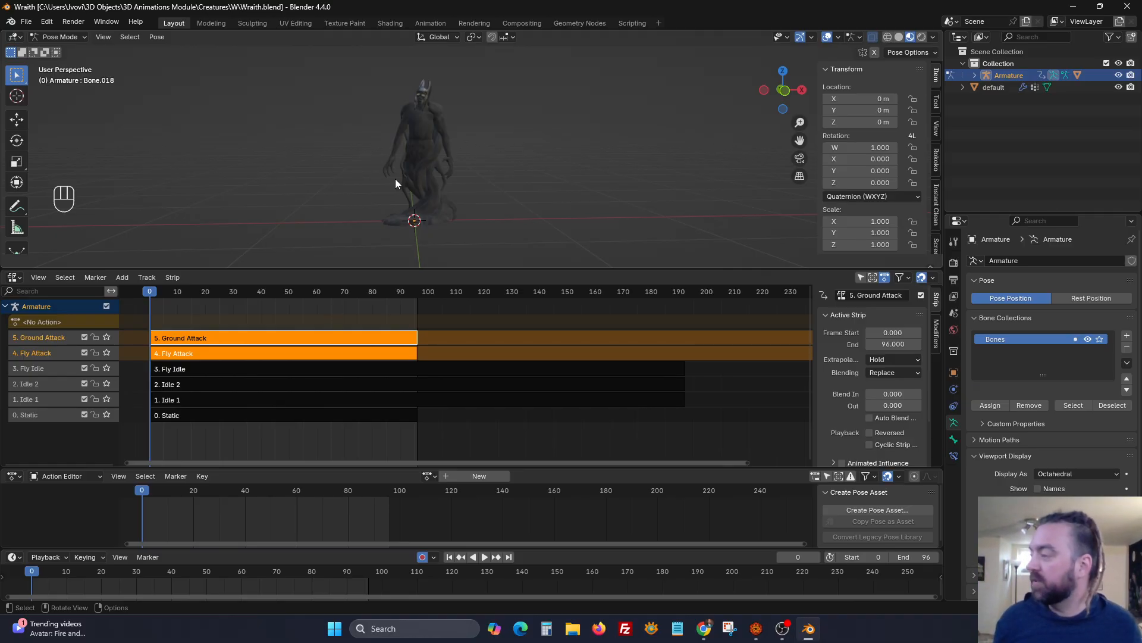
key(alt+h)
middle_drag(411, 195, 412, 203)
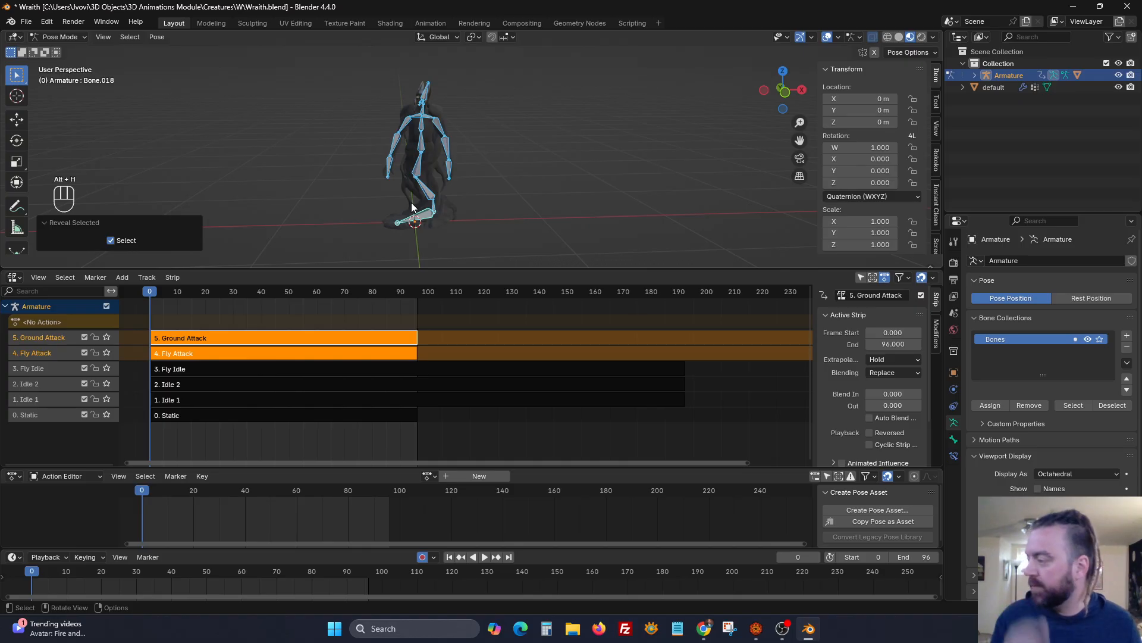
key(i)
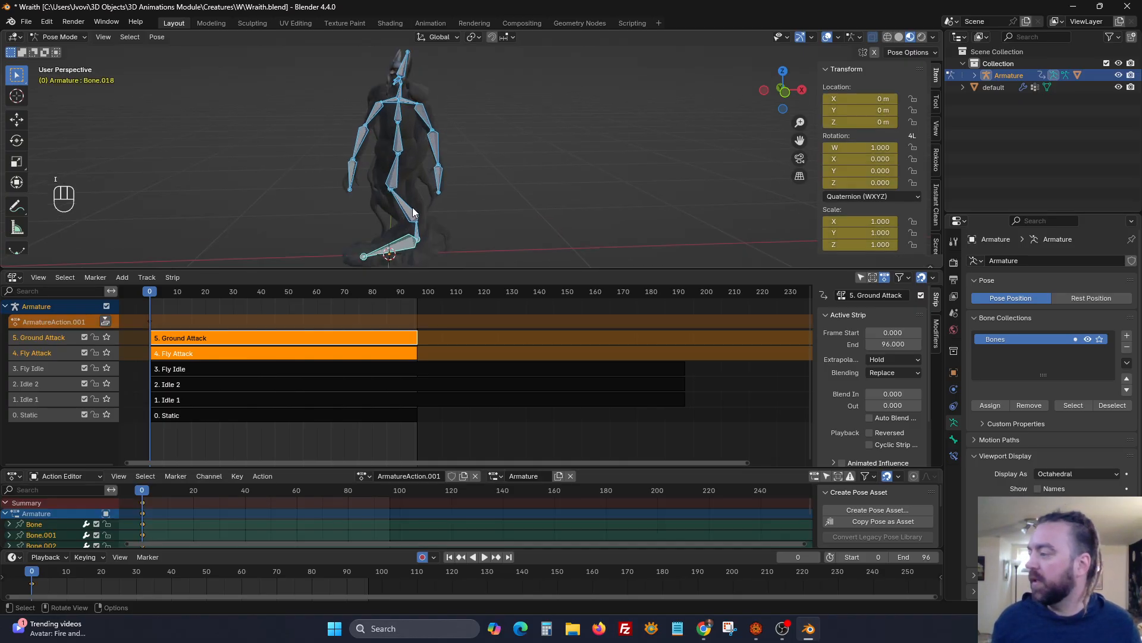
Solo the 5. Ground Attack track, keyframe its frame 10 raised-arms pose into the new action, and turn the solo off.
click(164, 489)
drag(164, 490, 265, 496)
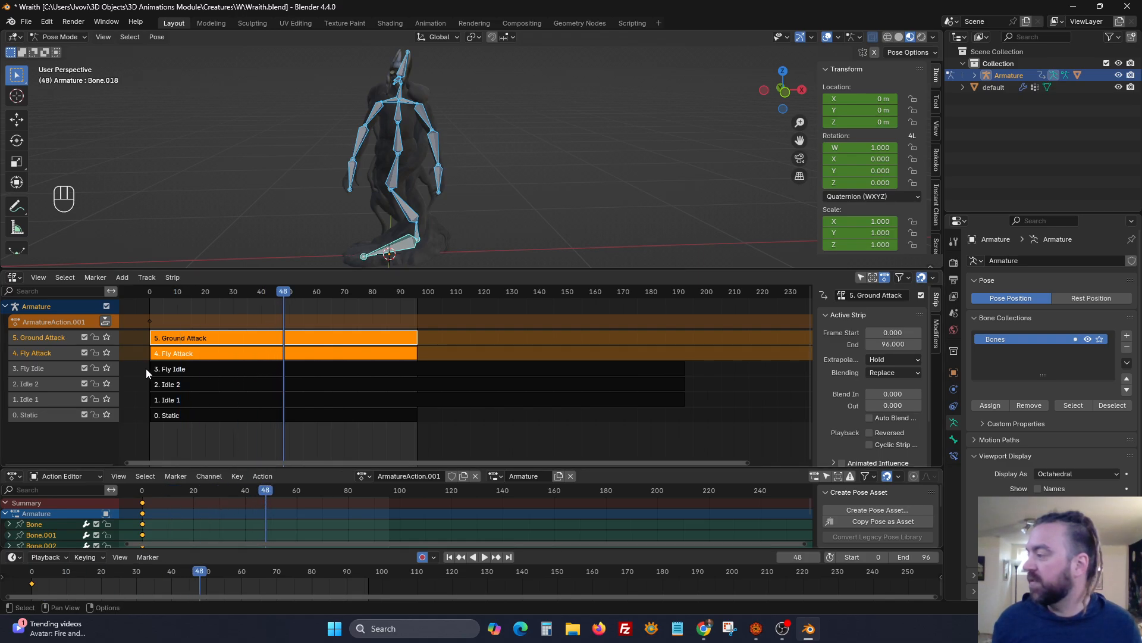
click(106, 337)
click(179, 291)
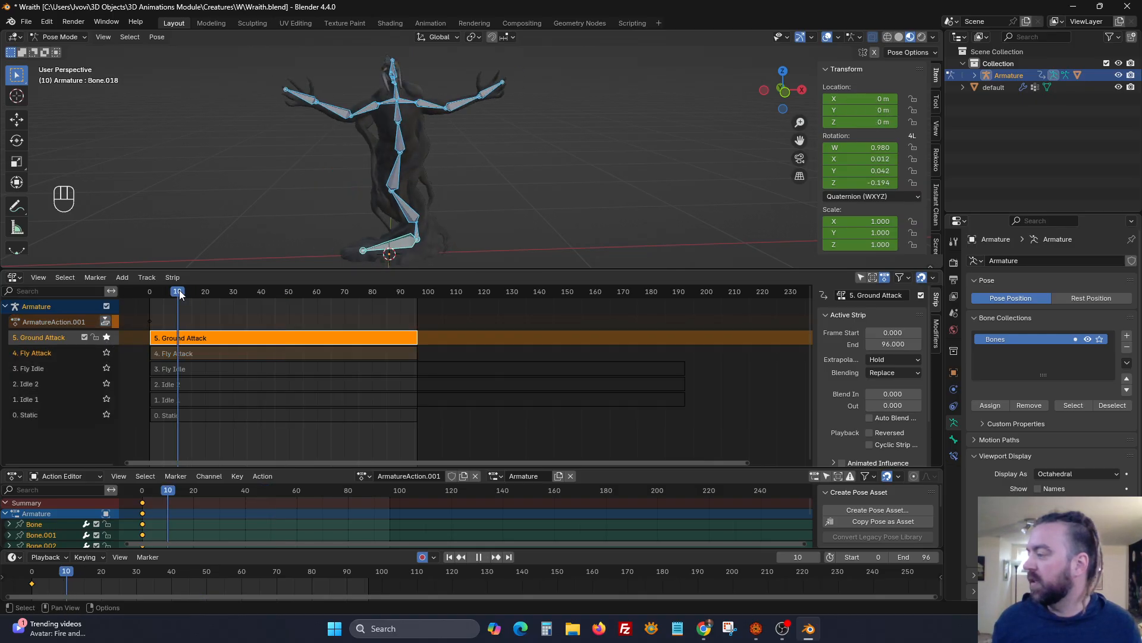
key(ctrl+c)
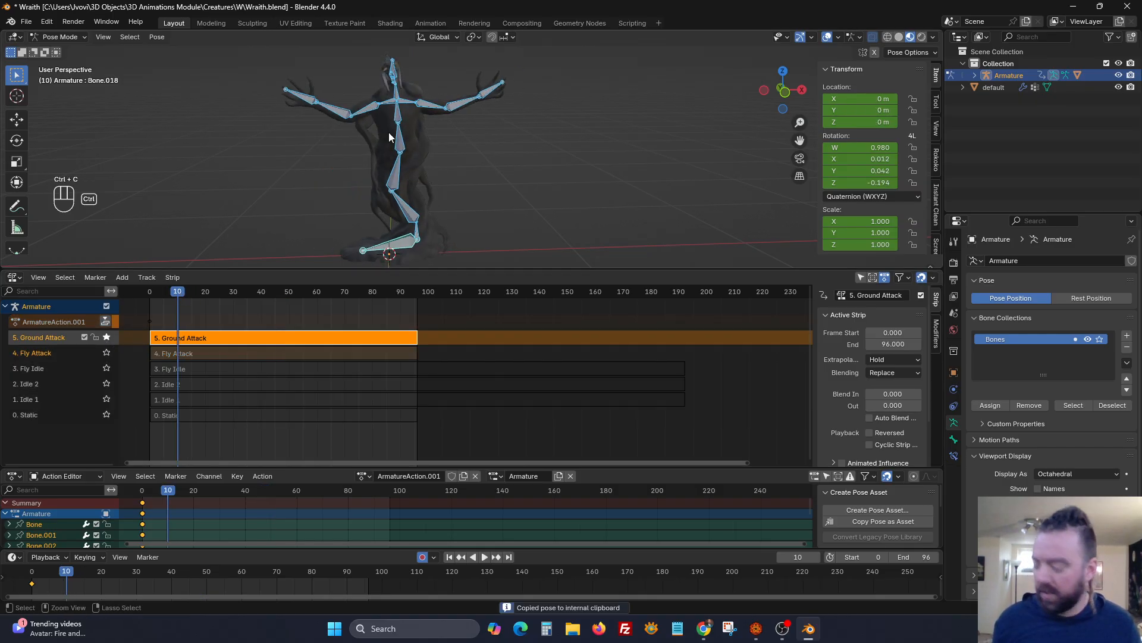
key(i)
click(107, 337)
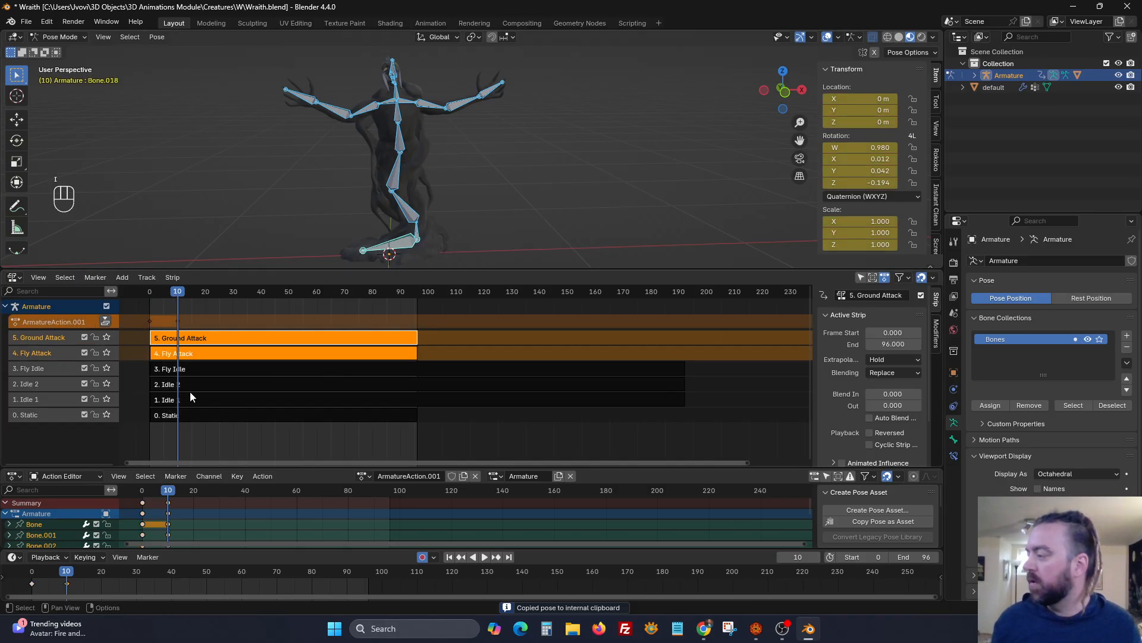
Move the raised-arms keyframes from frame 10 to frame 35 and set the playhead to frame 35.
drag(84, 585, 63, 579)
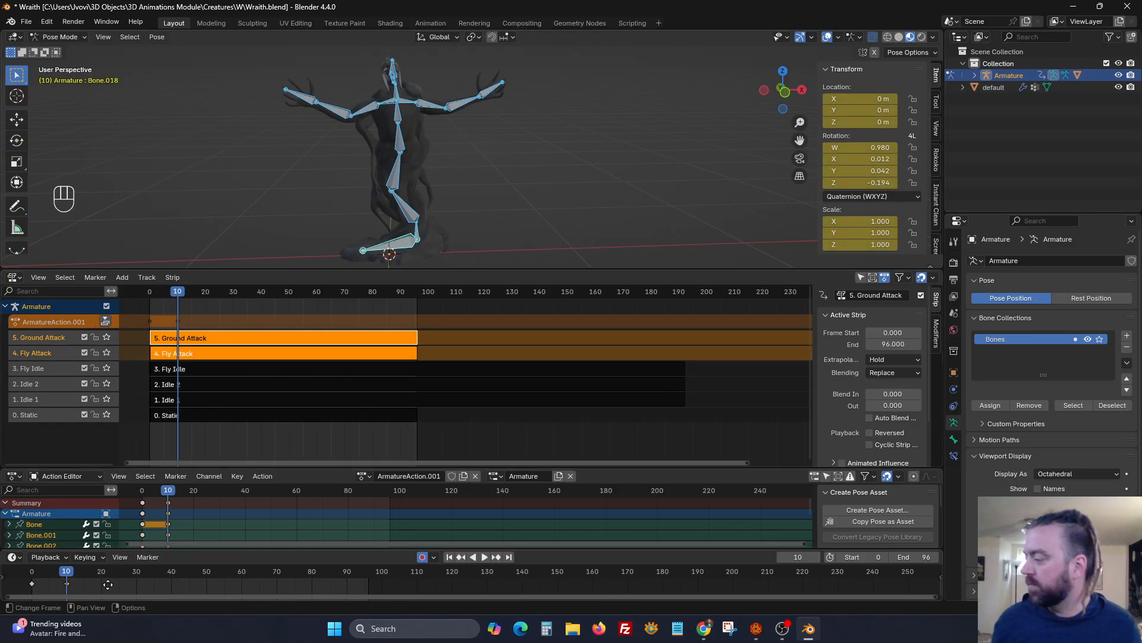
key(g)
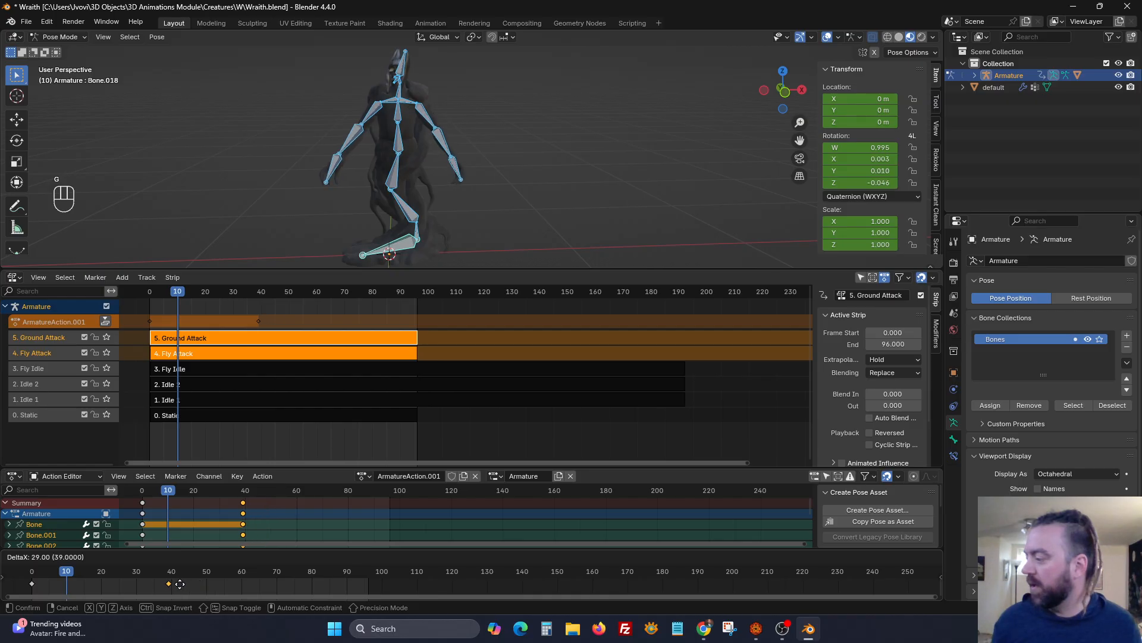
click(166, 584)
click(153, 574)
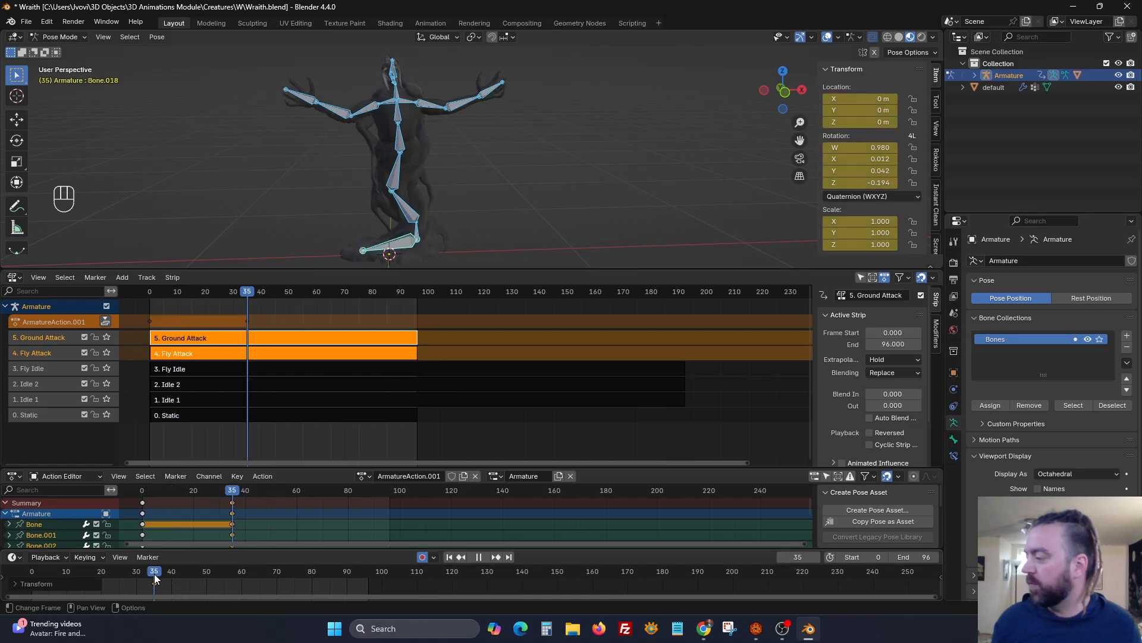
mouse_move(155, 574)
mouse_down()
mouse_move(32, 572)
mouse_move(154, 580)
mouse_up()
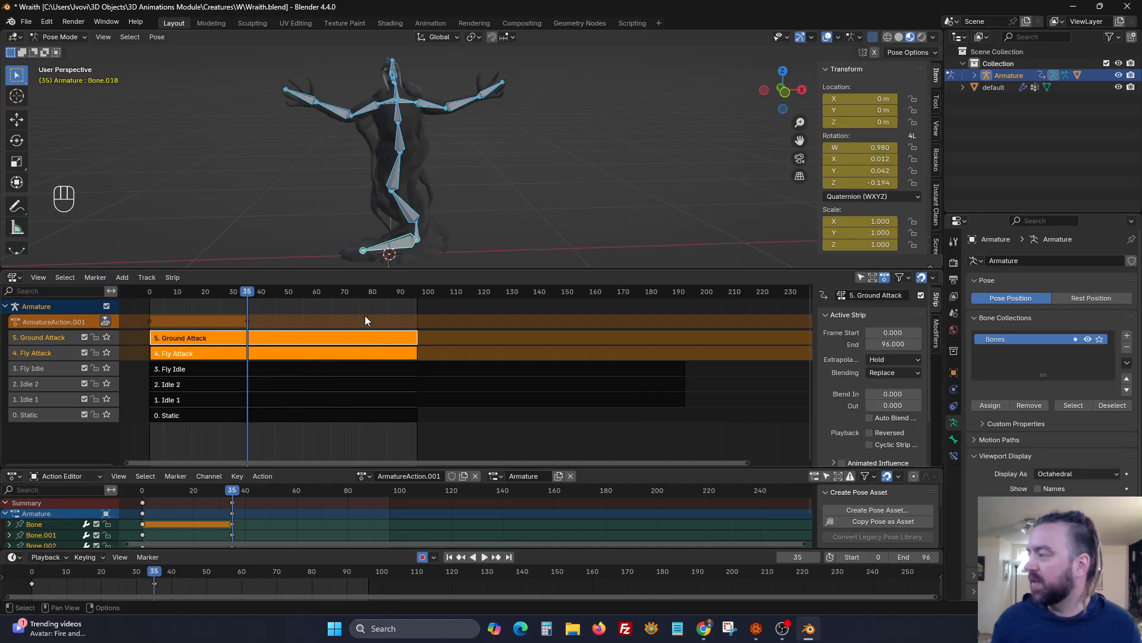
Lean and twist the torso at frame 35 by rotating Bone.002 -10.2° in the view and trackball-rotating it -3.44° and 17.2°.
click(396, 173)
key(r)
key(r)
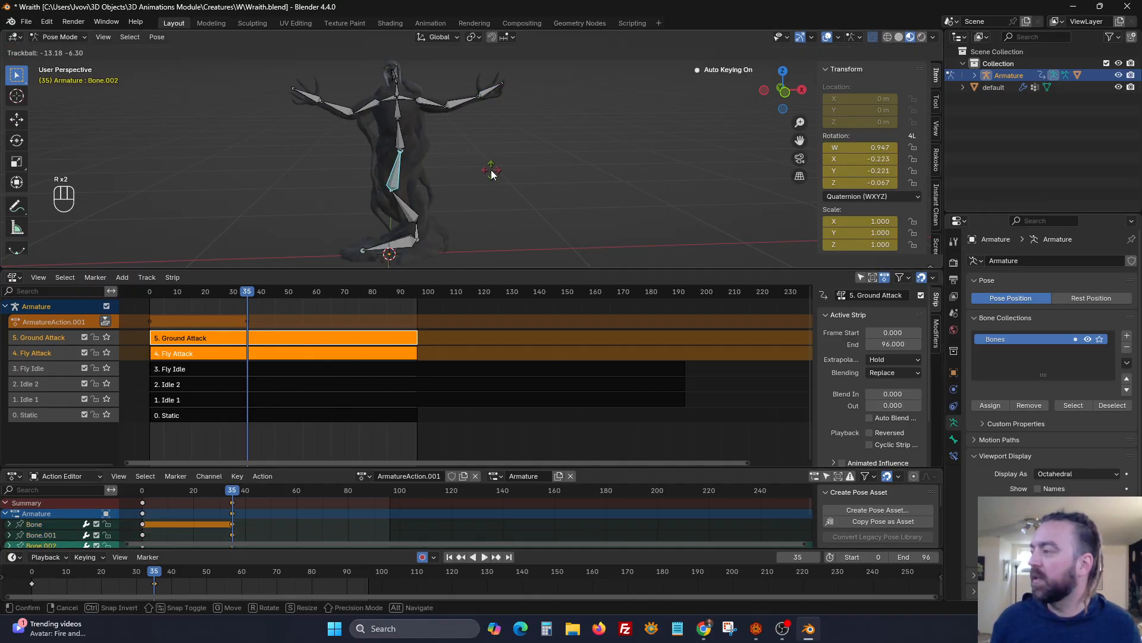
click(491, 170)
key(r)
click(480, 155)
key(r)
key(r)
key(y)
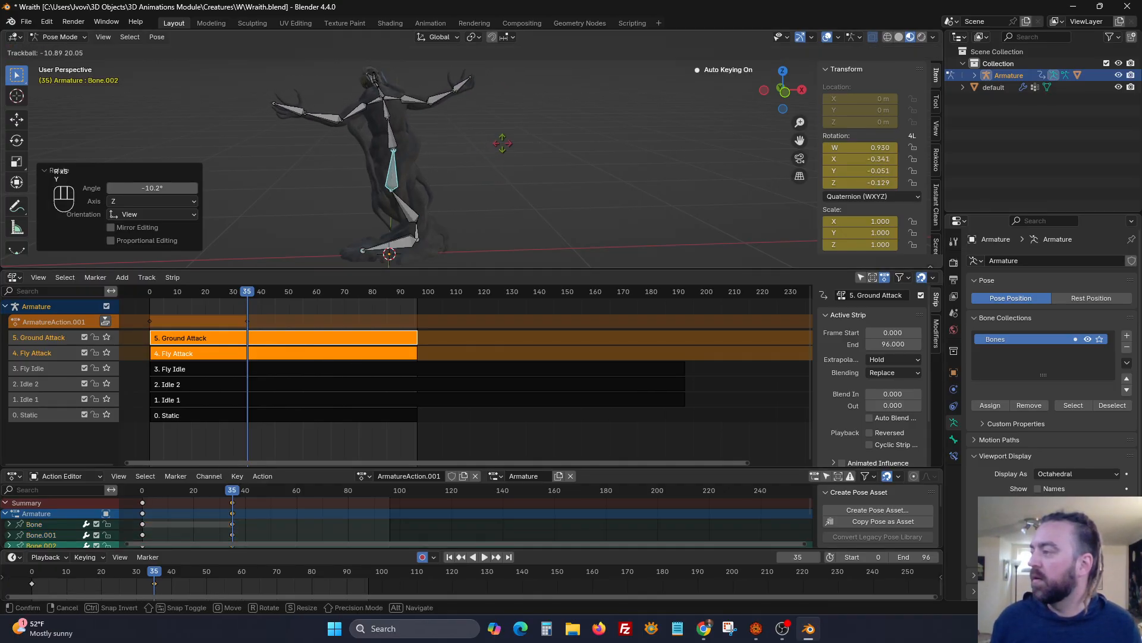
click(441, 177)
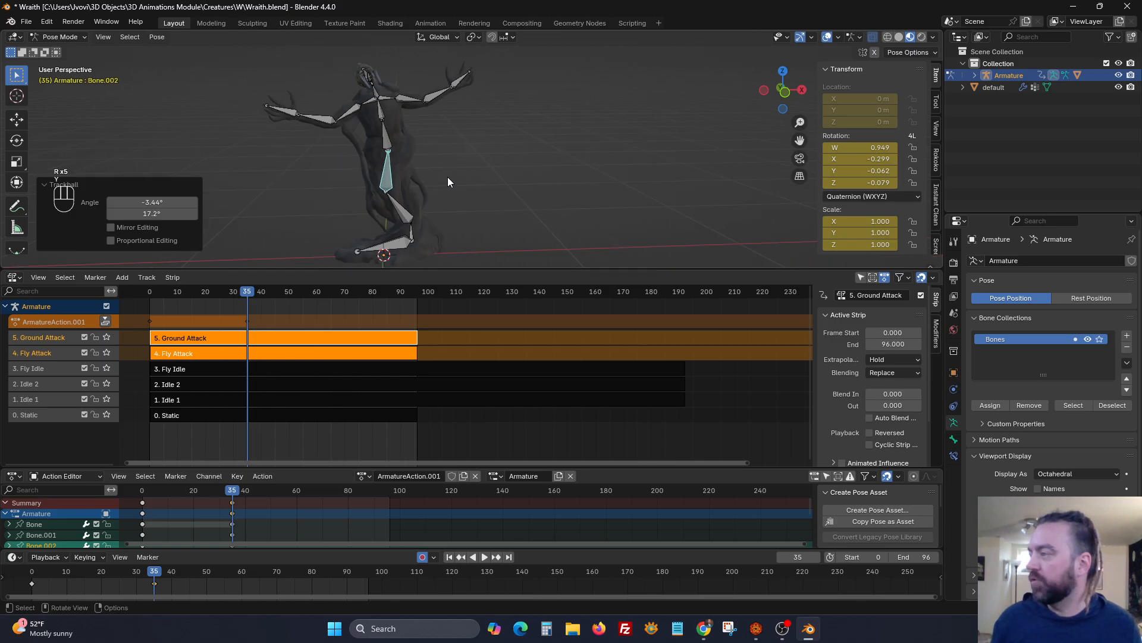
Duplicate the frame 35 keyframes of Bone.001 and the upper-body bones to frame 70, and set the playhead to frame 70.
drag(514, 186, 241, 60)
shift+click(388, 207)
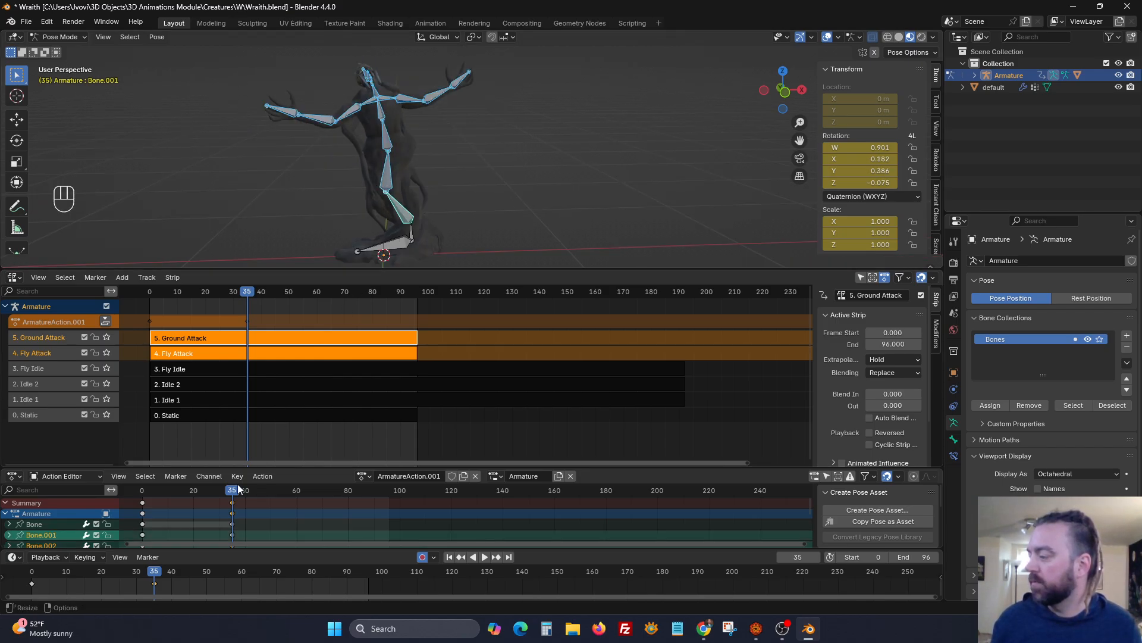
key(shift+d)
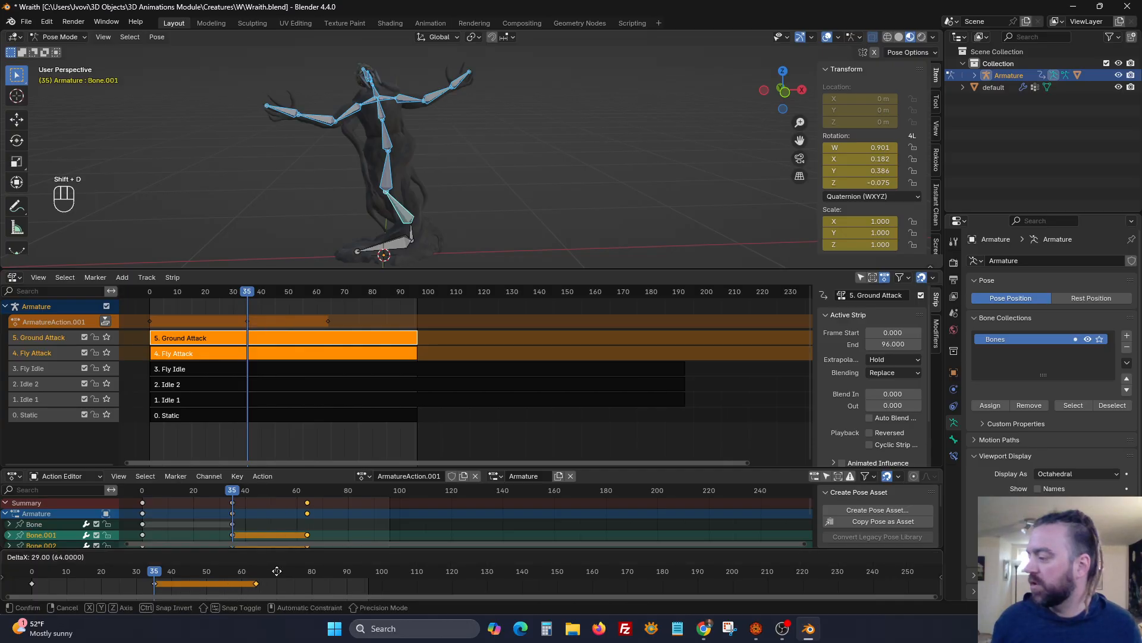
click(297, 571)
click(277, 572)
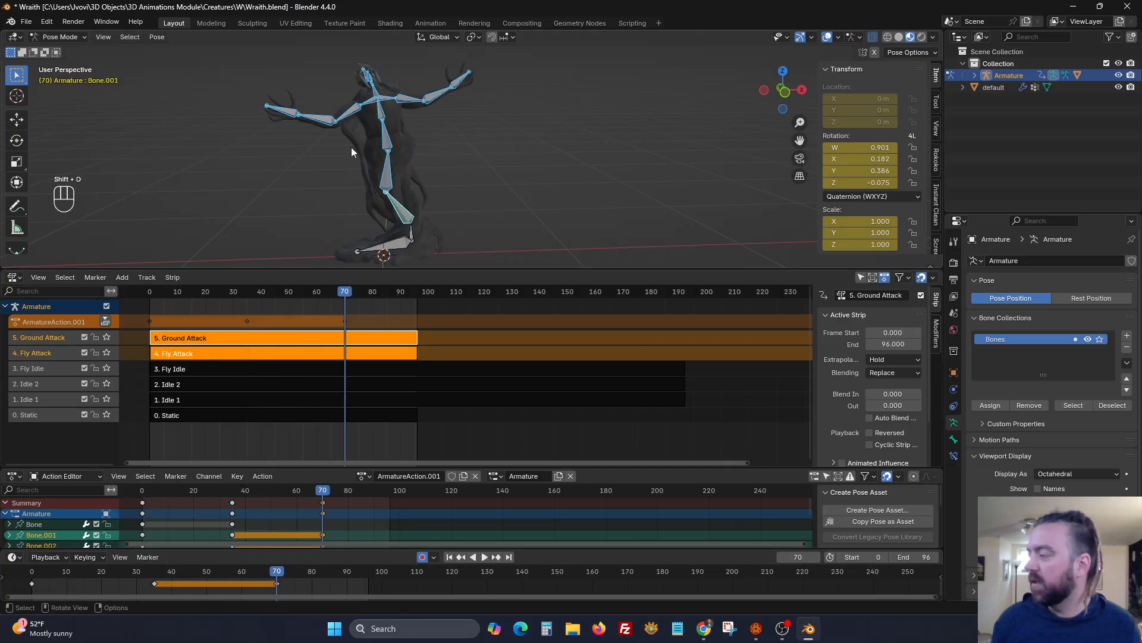
Sway the torso the opposite way at frame 70 by rotating Bone.001 in the view and trackball-rotating Bone.002.
click(391, 173)
key(r)
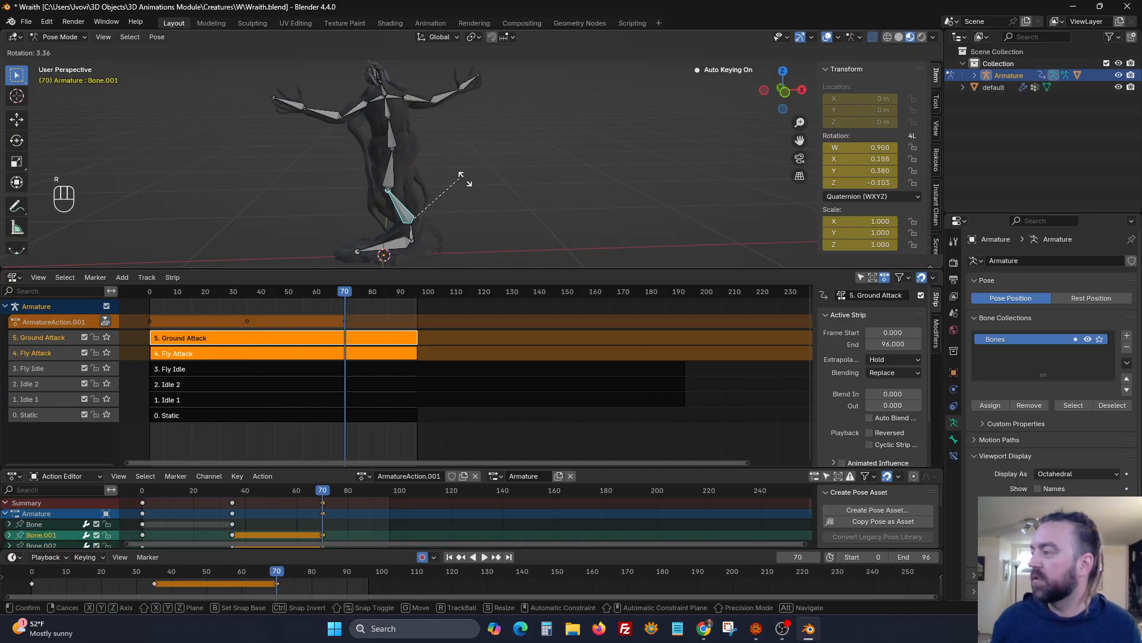
click(412, 173)
key(r)
key(r)
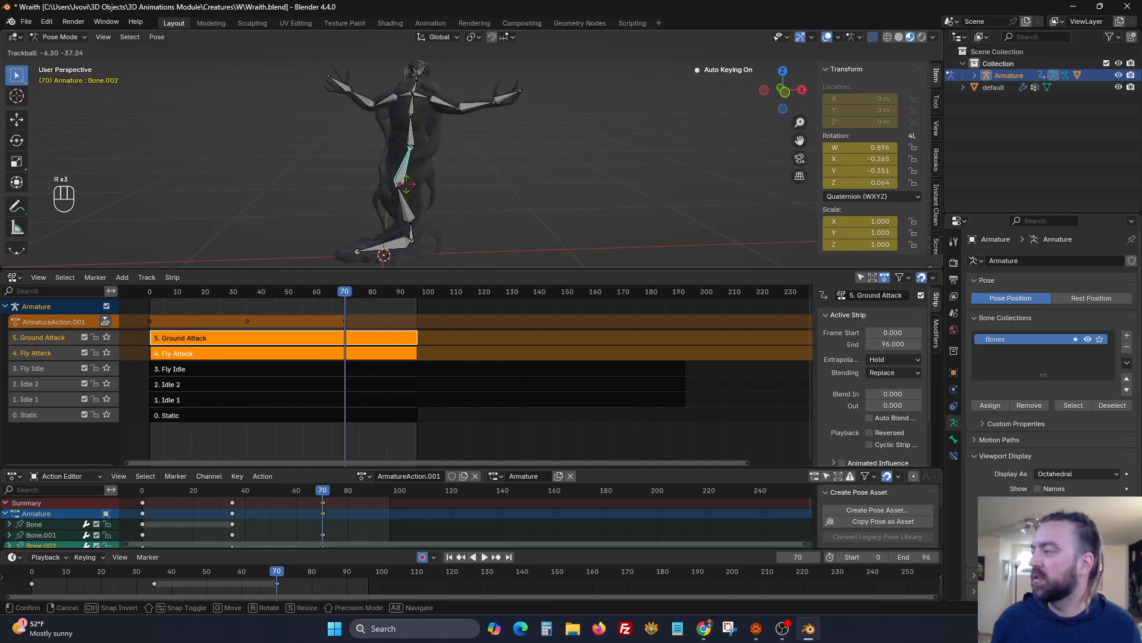
click(411, 130)
Lower one arm at frame 70 by rotating Bone.009 about 15° and trackball-rotating Bone.007 30.9° and -5.16°.
click(420, 96)
key(r)
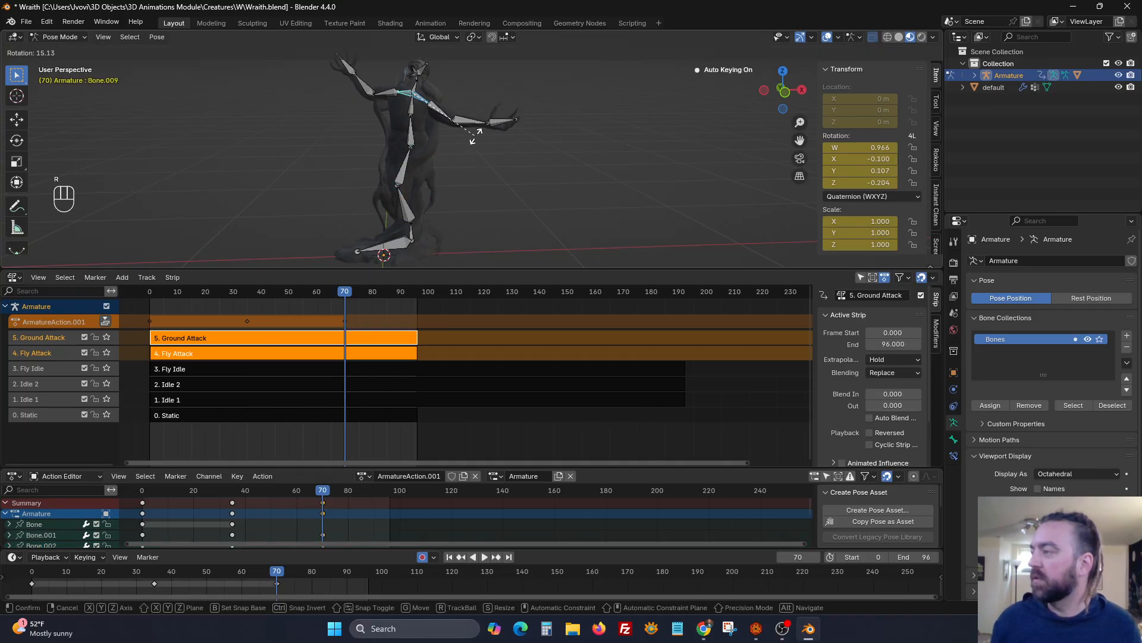
click(476, 134)
click(473, 123)
key(r)
key(r)
key(r)
click(474, 180)
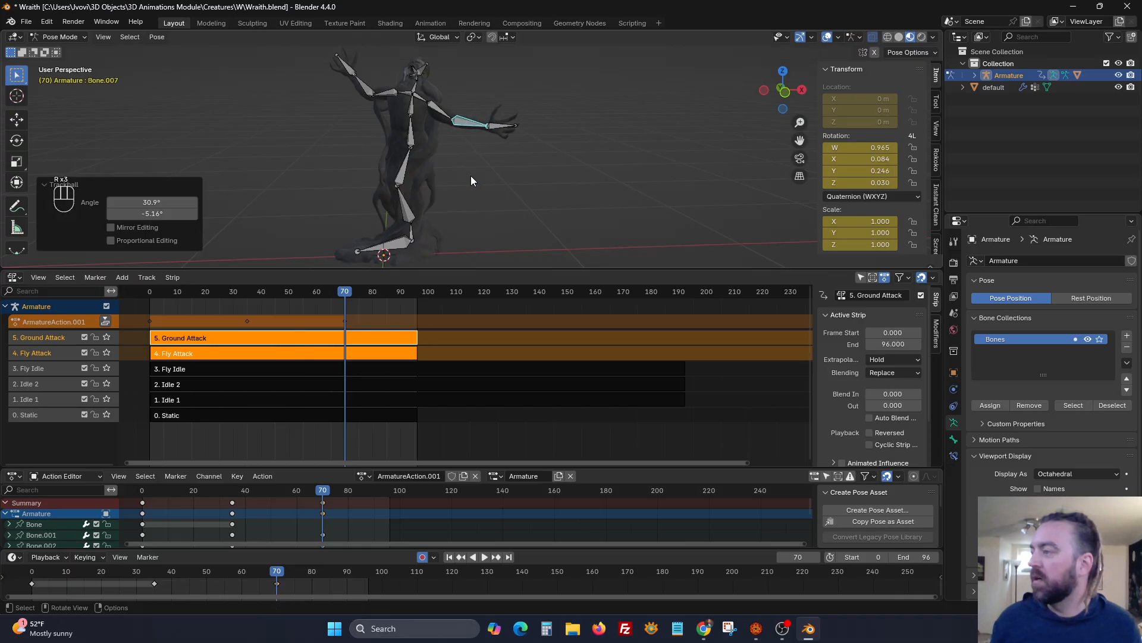
Adjust the opposite arm's Bone.010 with a view rotation and tilt Bone.013 at the neck with a trackball rotation at frame 70.
click(359, 84)
click(383, 93)
key(r)
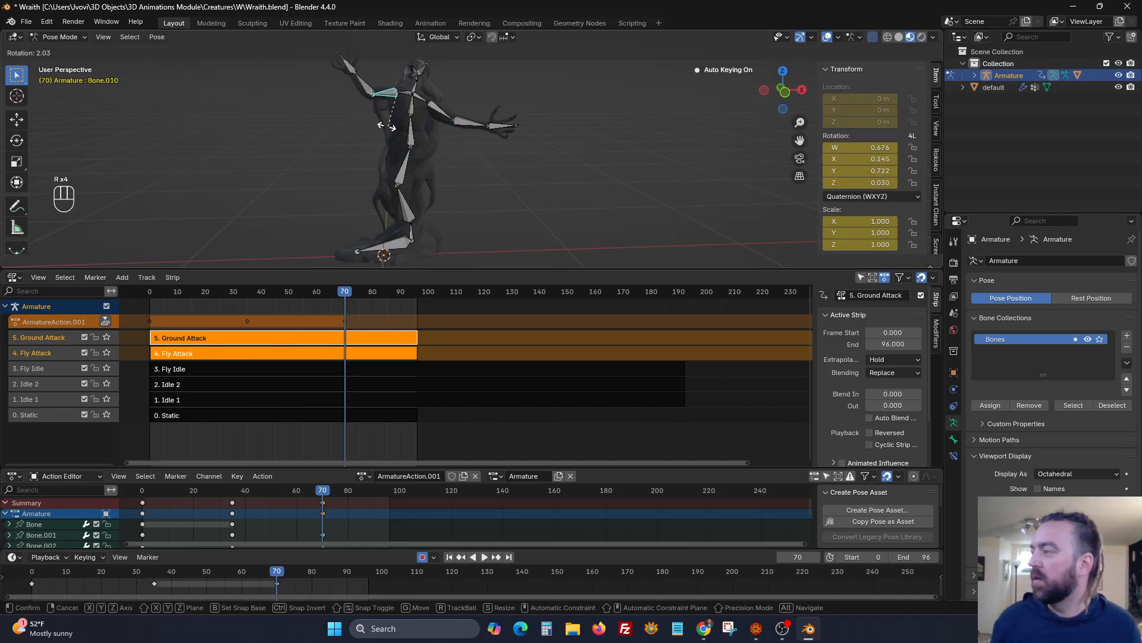
click(385, 124)
click(414, 91)
key(r)
key(r)
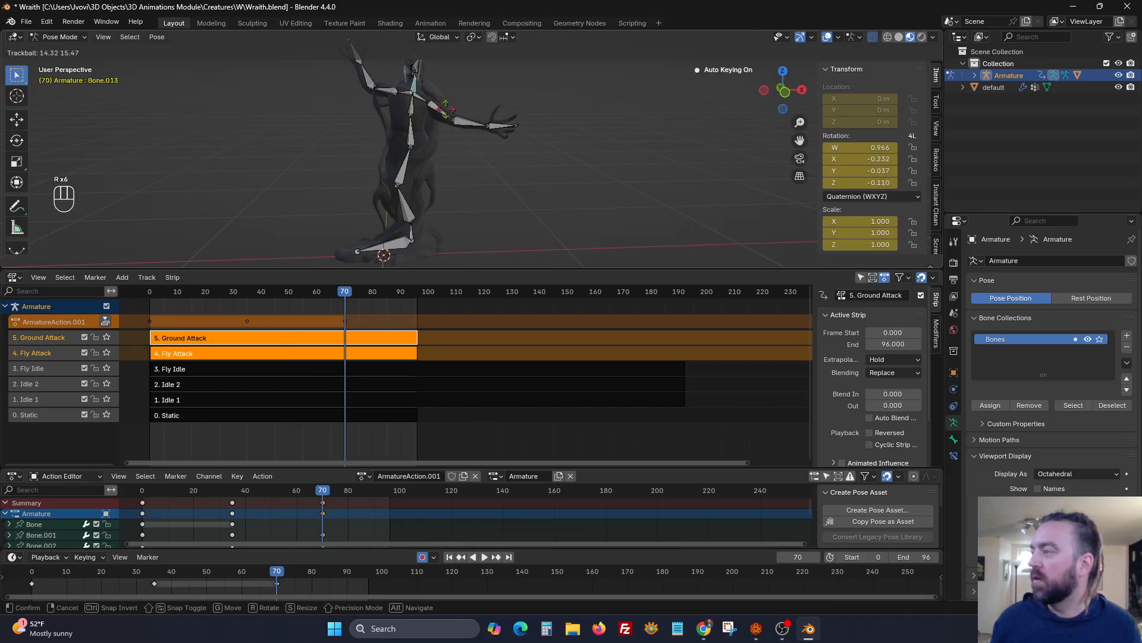
click(443, 110)
key(r)
right_click(468, 95)
Refine the raised arm and head area of the frame 70 pose with trackball and view rotations.
click(416, 76)
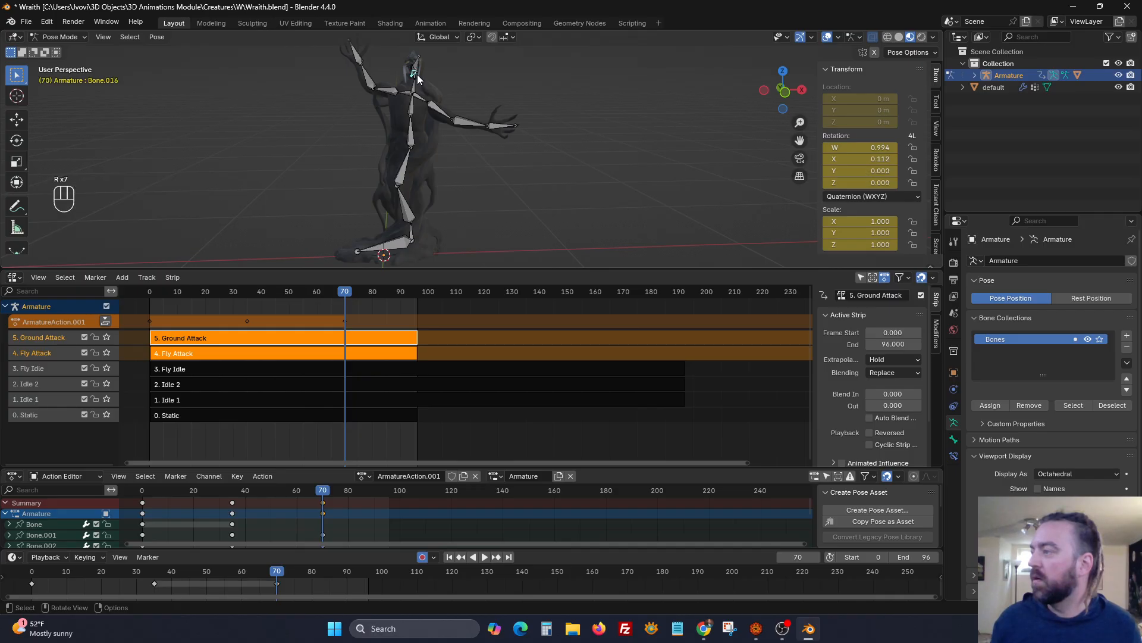
click(419, 78)
shift+middle_drag(417, 78, 417, 131)
scroll(377, 112, up, 5)
click(339, 100)
key(r)
key(r)
click(409, 119)
key(r)
click(350, 106)
Turn the head at frame 70 by rotating Bone.014 -11° in the view and trackball-rotating it -6.3° and 0°.
click(334, 97)
mouse_move(334, 98)
middle_down()
mouse_move(317, 87)
mouse_move(326, 78)
middle_up()
scroll(326, 81, down, 5)
shift+middle_drag(393, 116, 455, 138)
scroll(449, 122, up, 5)
click(366, 138)
key(r)
click(457, 118)
key(r)
key(r)
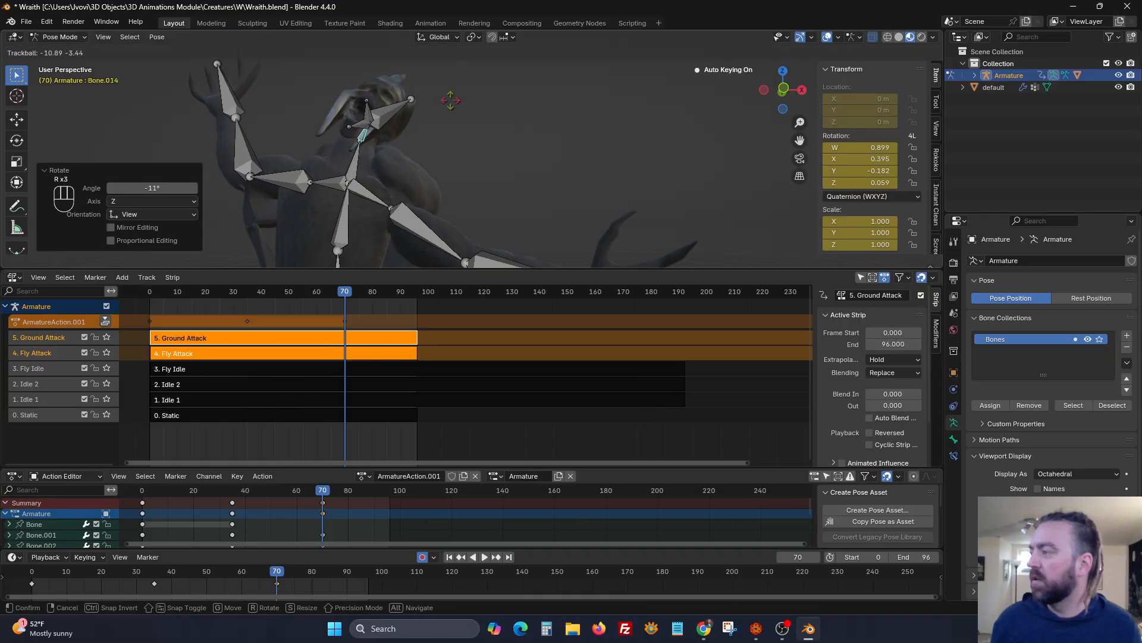
click(453, 107)
scroll(403, 147, down, 5)
shift+middle_drag(397, 174, 398, 152)
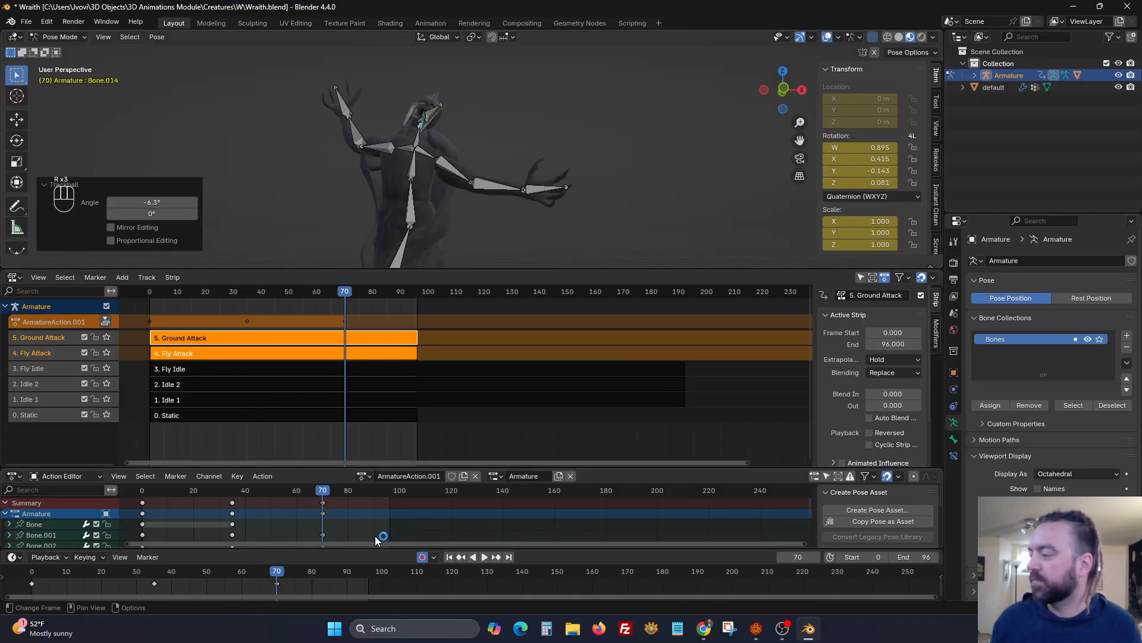
Duplicate the frame 0 keyframes of all bones to frame 96 so the action loops.
click(137, 491)
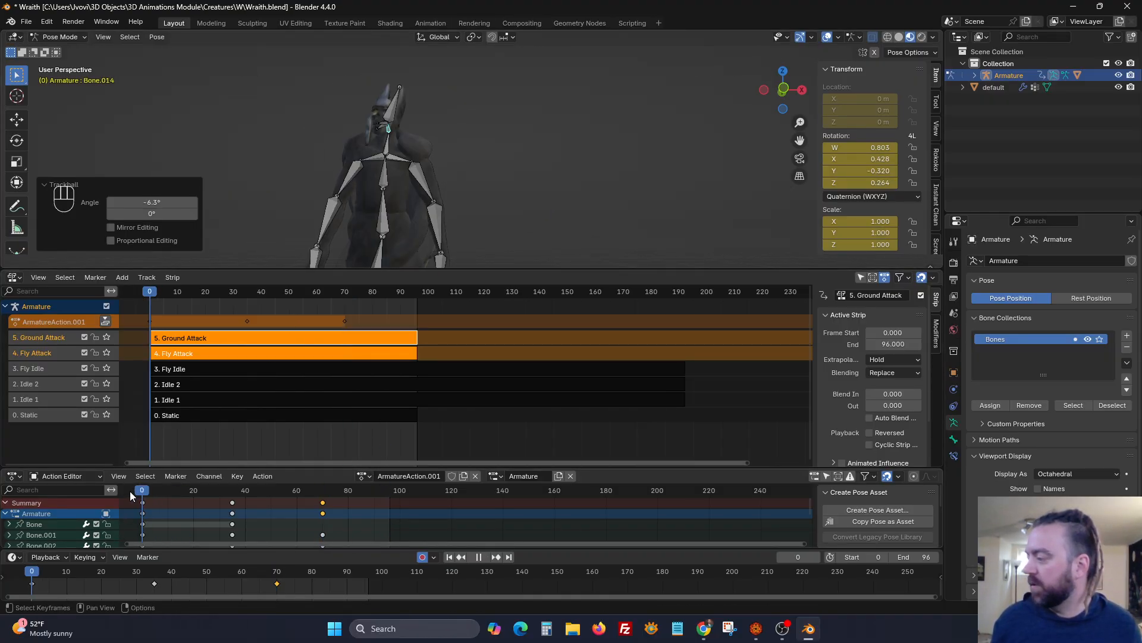
key(a)
click(31, 584)
key(shift+d)
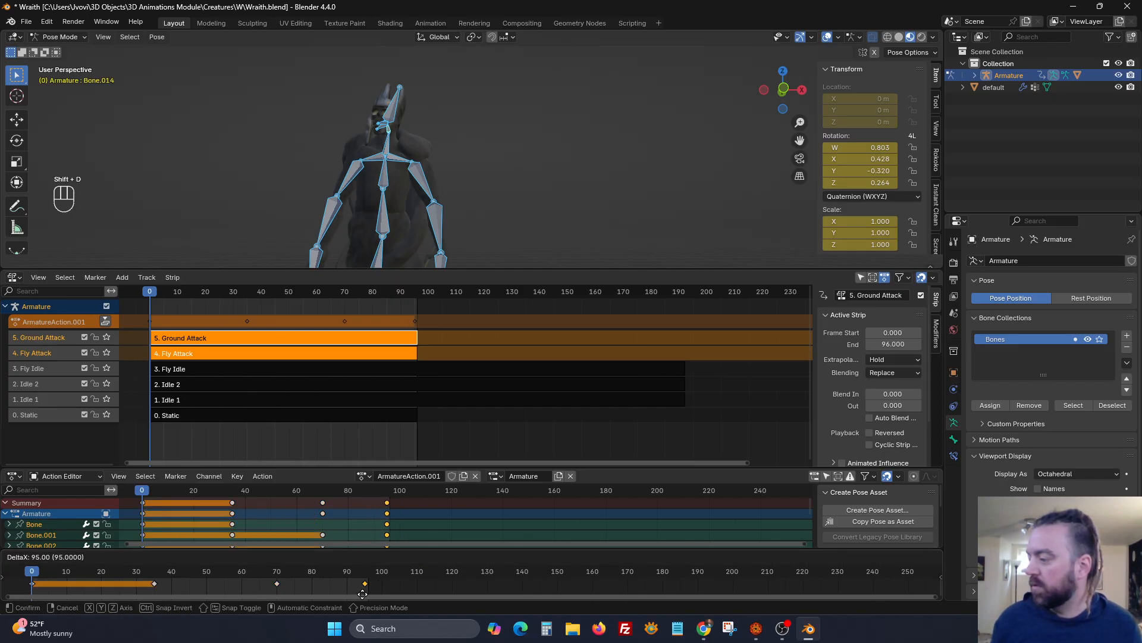
click(364, 594)
Review the animation in a maximized viewport with the bones hidden, then stop playback at frame 0 and reveal the bones.
key(space)
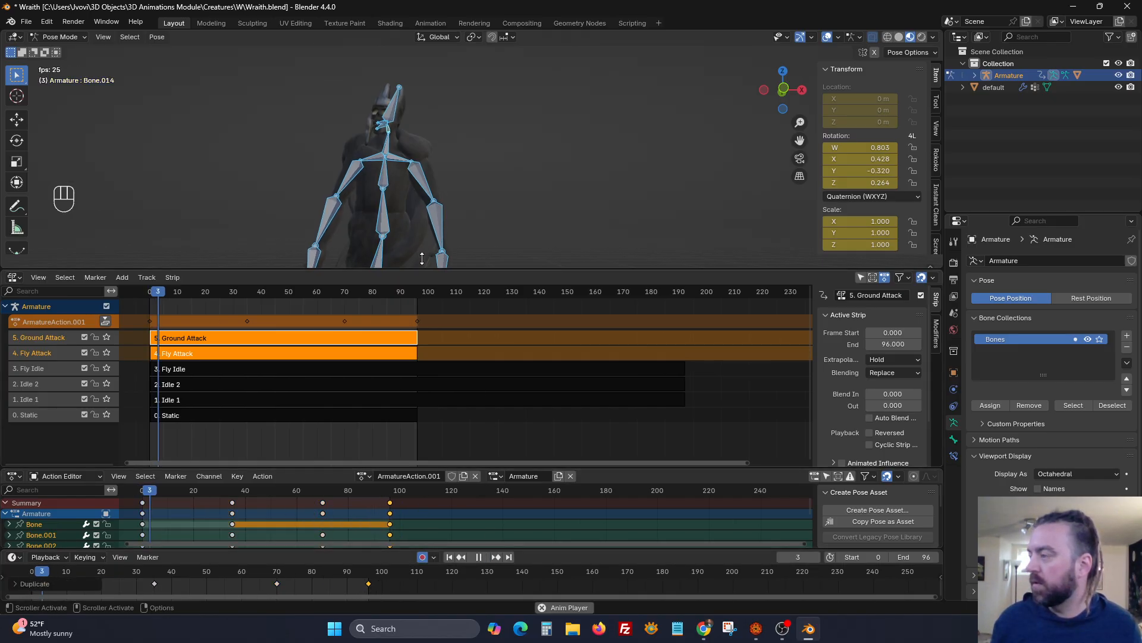
key(h)
key(ctrl+space)
shift+middle_drag(544, 281, 537, 242)
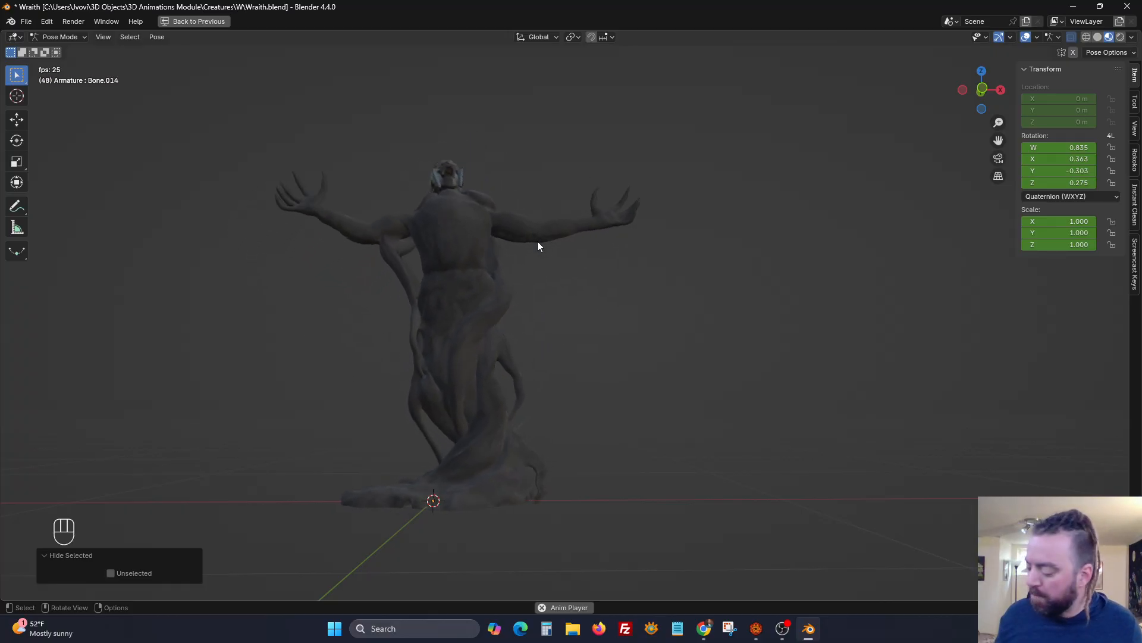
key(ctrl+space)
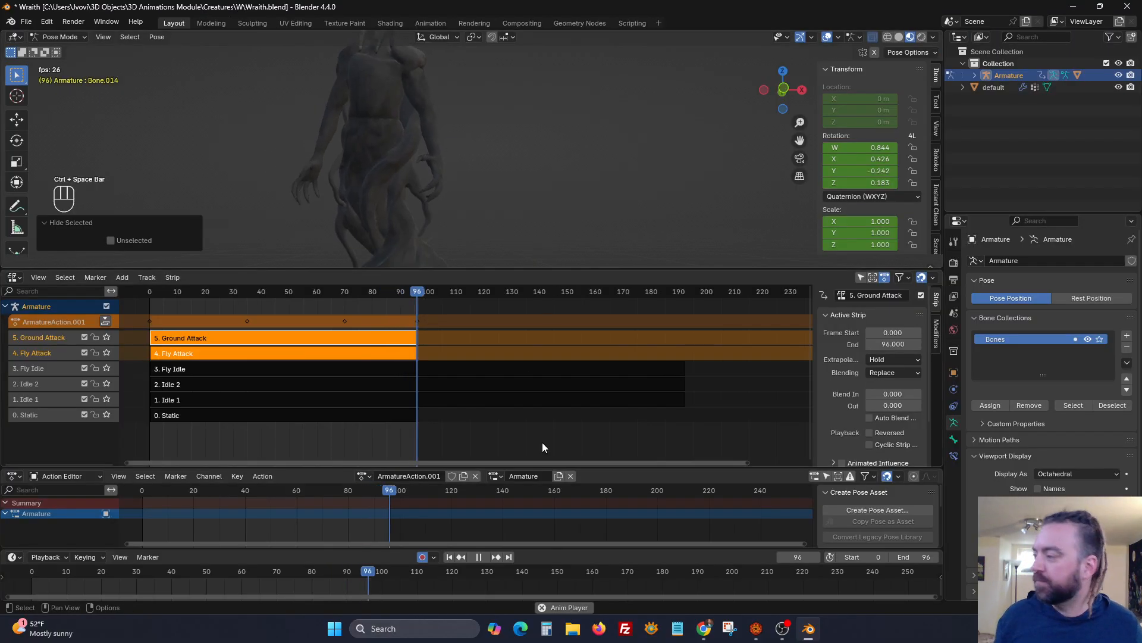
click(478, 556)
click(450, 557)
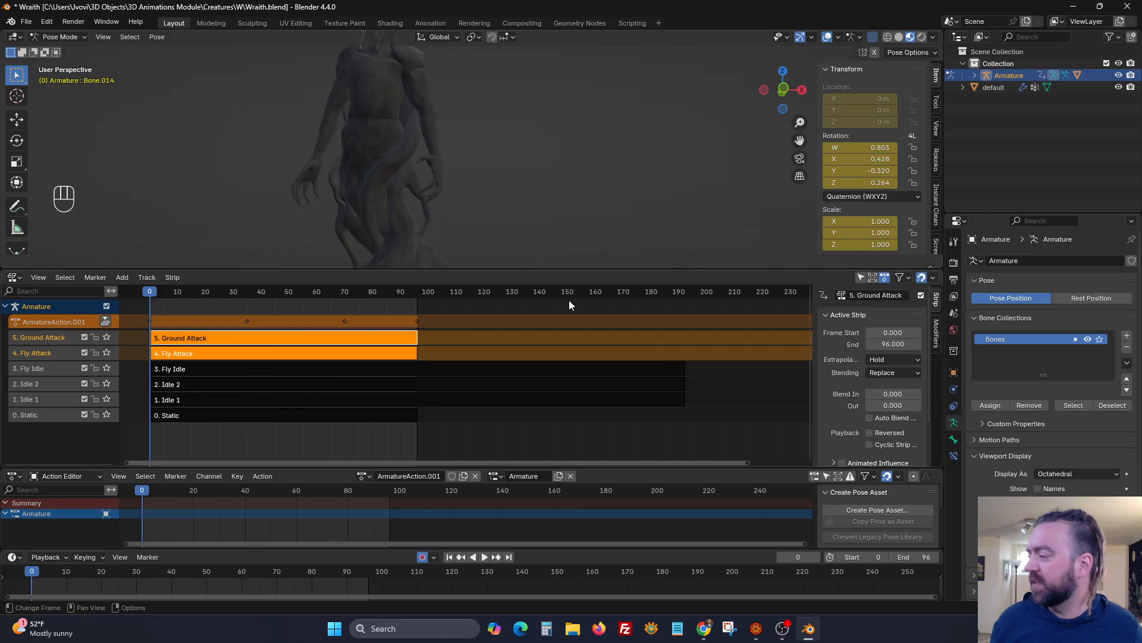
key(alt+h)
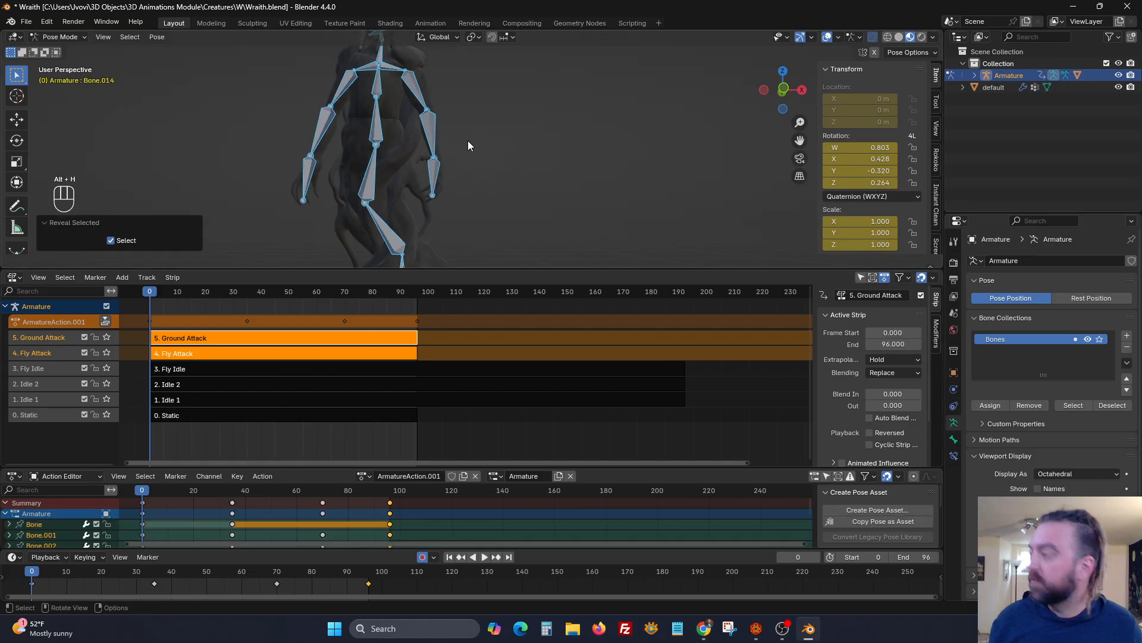
Rename the current action as 6. React.
double_click(429, 476)
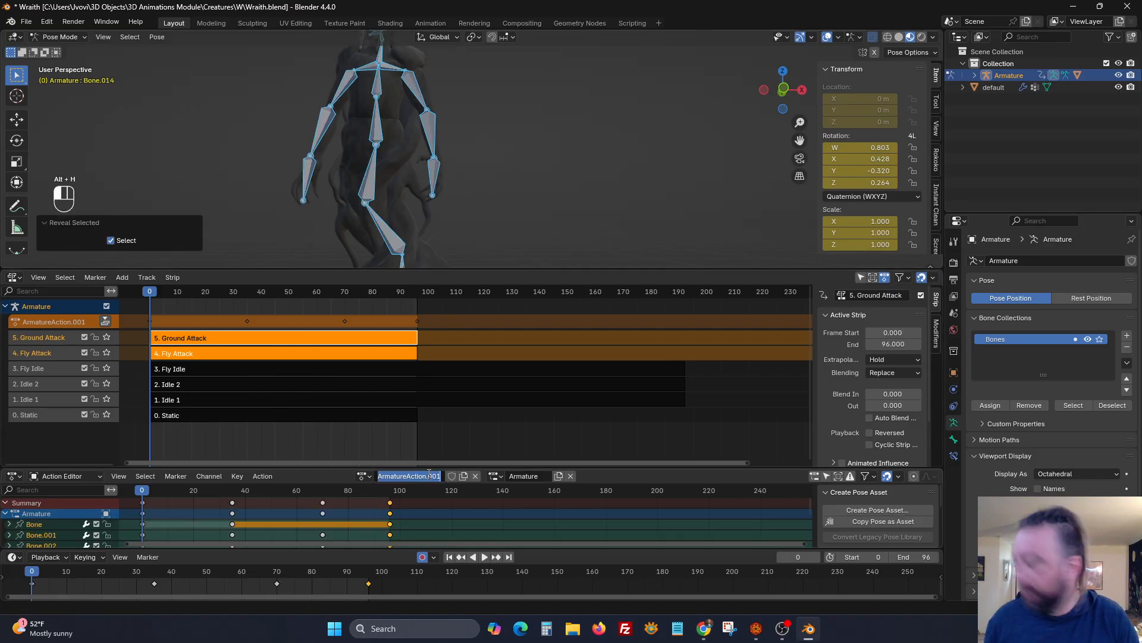
text(6. Rea)
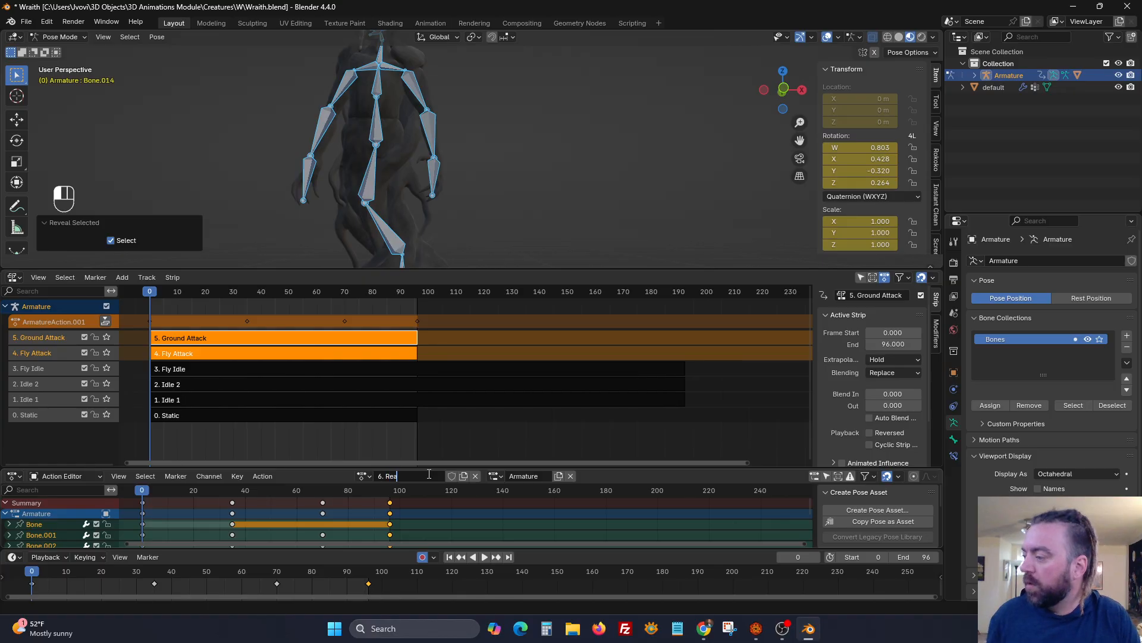
text(ct)
key(Return)
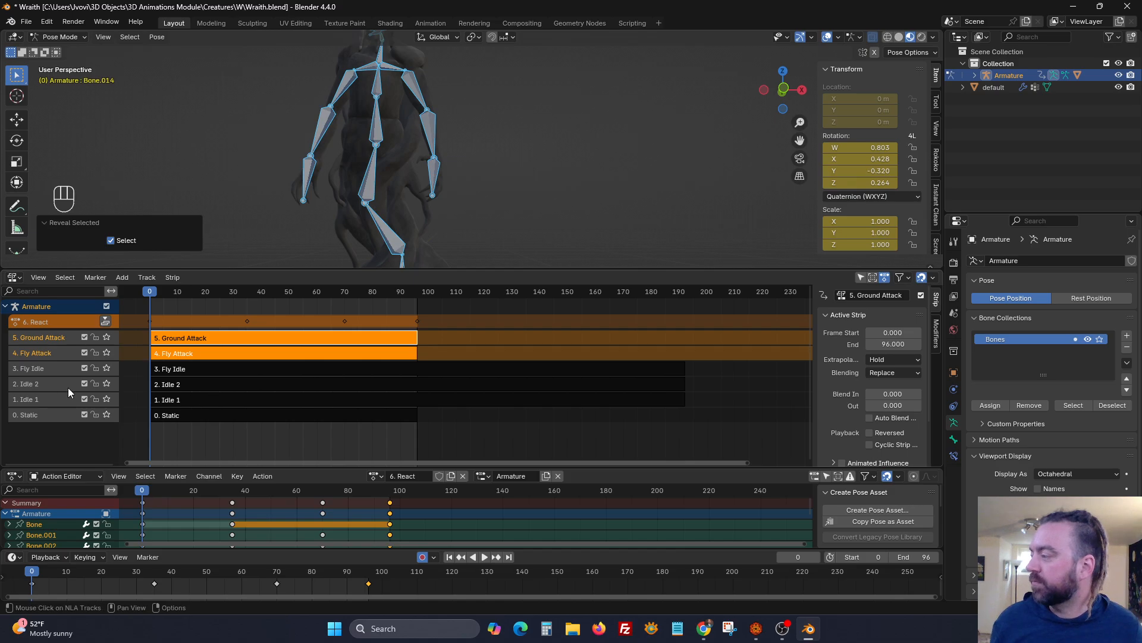
Copy the raised-arms pose of all bones from frame 35 of 6. React.
click(249, 294)
right_click(373, 126)
click(373, 126)
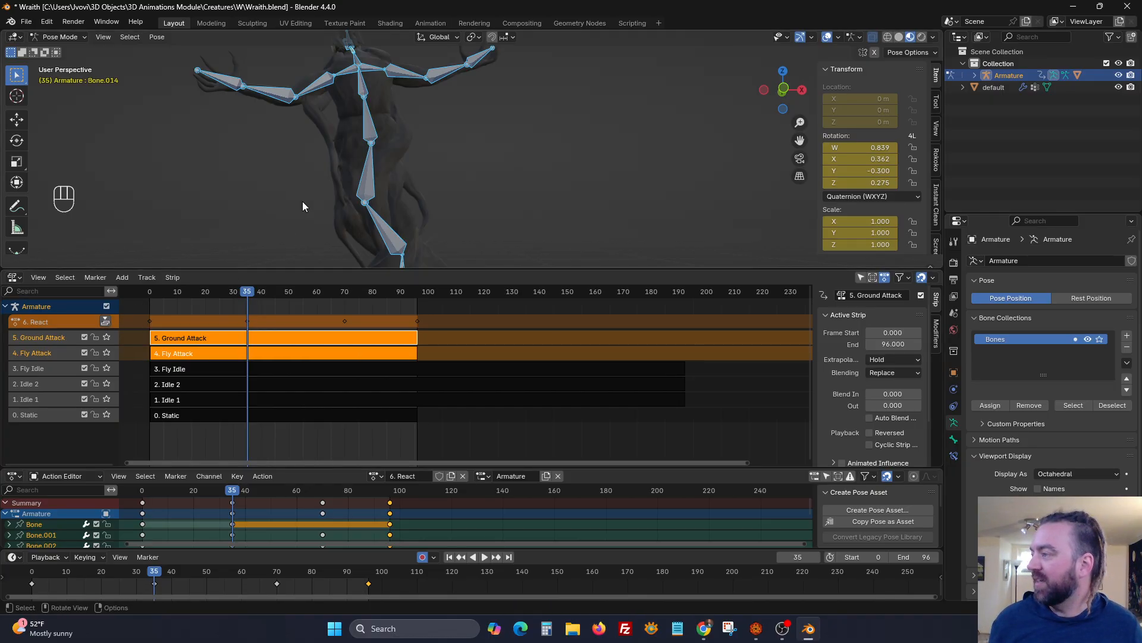
Push the 6. React action down to its own NLA track and keyframe all bones at frame 0 in a new action.
click(101, 321)
drag(149, 491, 126, 488)
scroll(381, 178, down, 3)
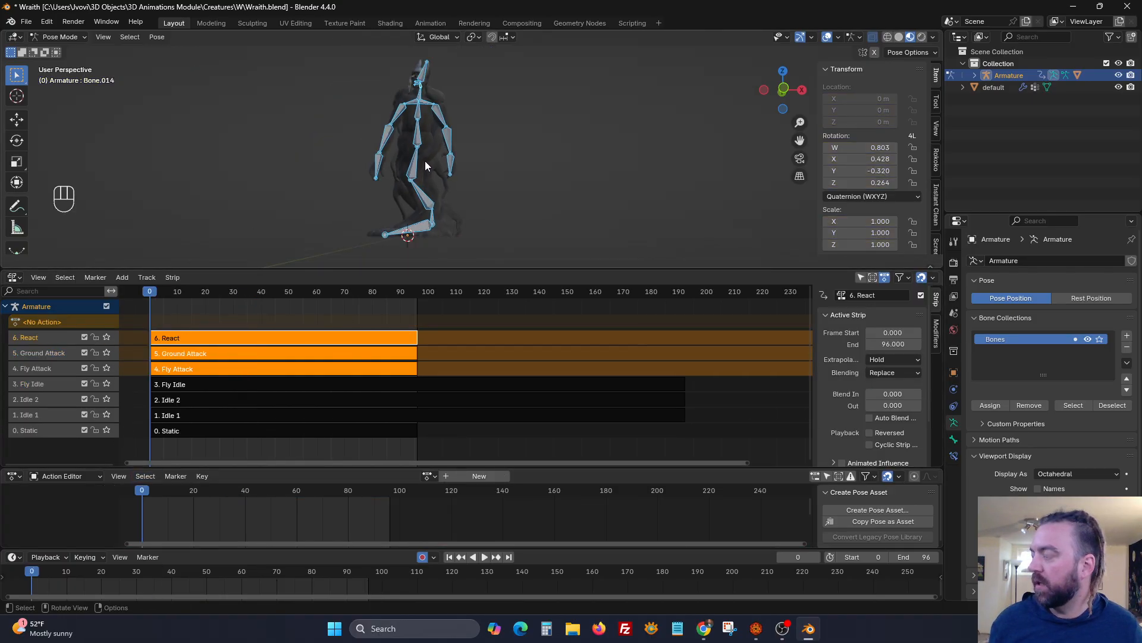
key(i)
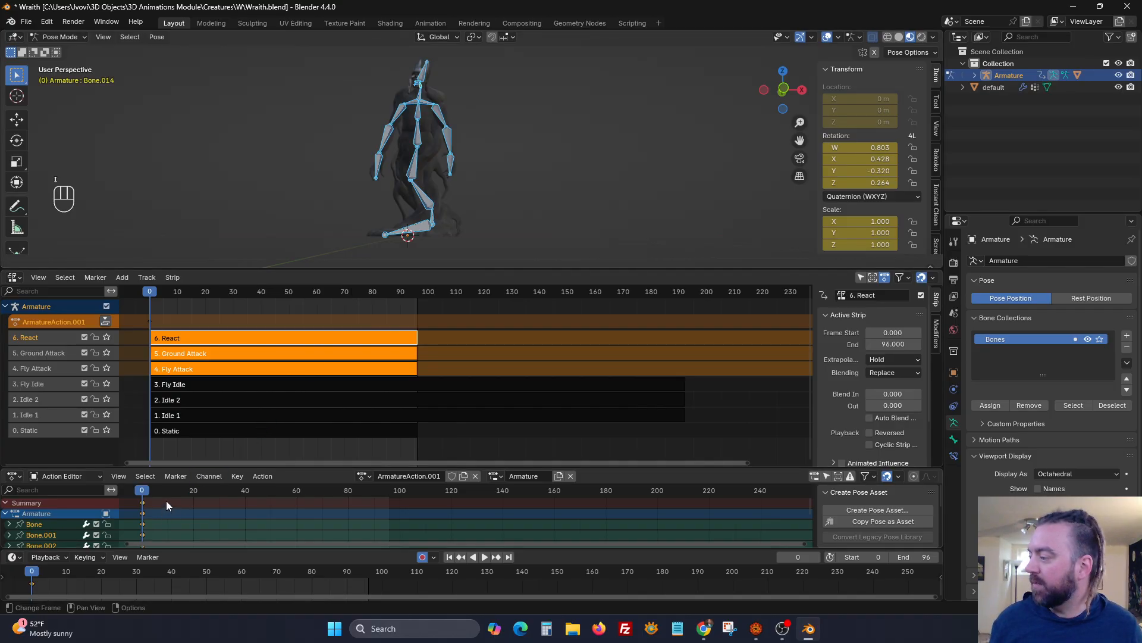
Paste the copied raised-arms pose at frame 48, then set the playhead to frame 96 in the right orthographic view.
click(266, 491)
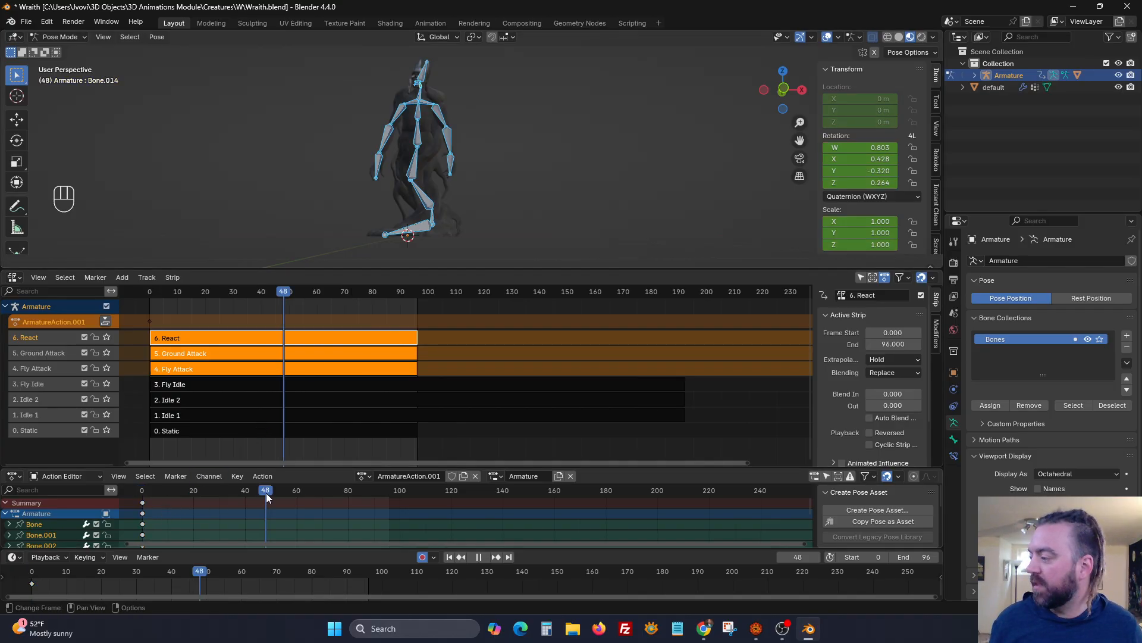
right_click(433, 148)
click(426, 158)
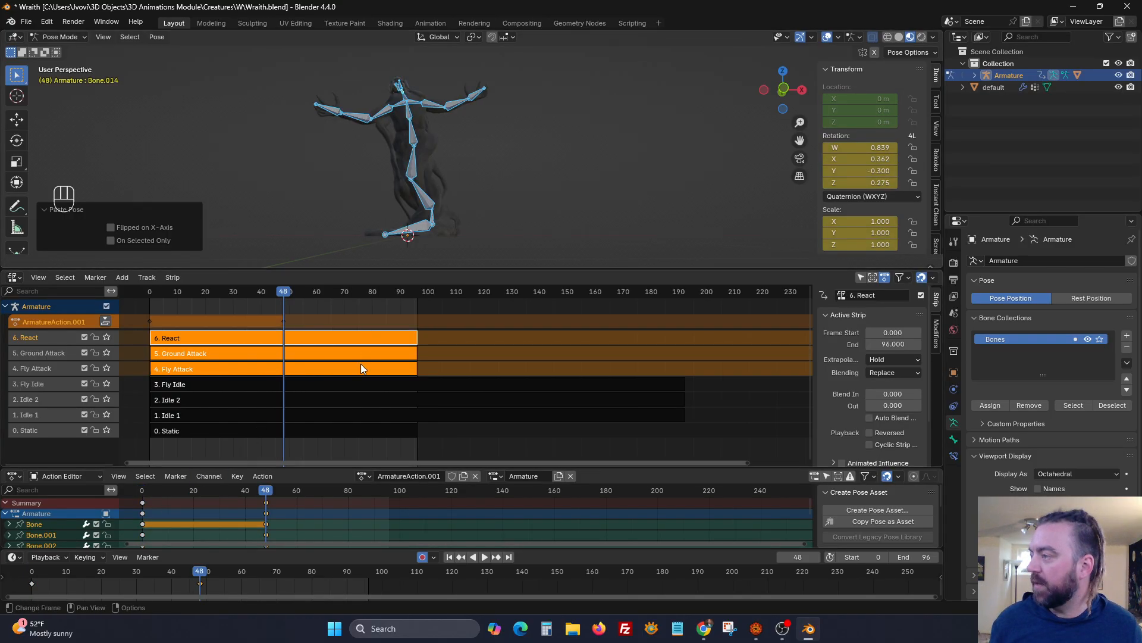
click(390, 490)
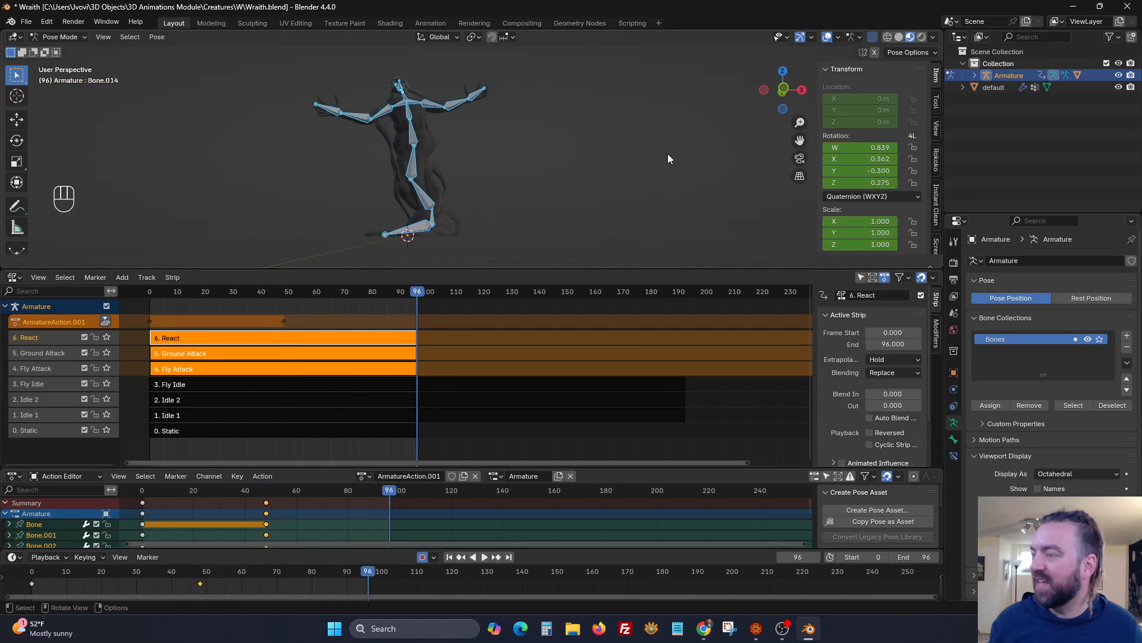
click(801, 92)
Switch to Foundry Virtual Tabletop and read the wraith's Incorporeal Movement, Sunlight Sensitivity and Create Specter descriptions, then return to Blender.
click(757, 628)
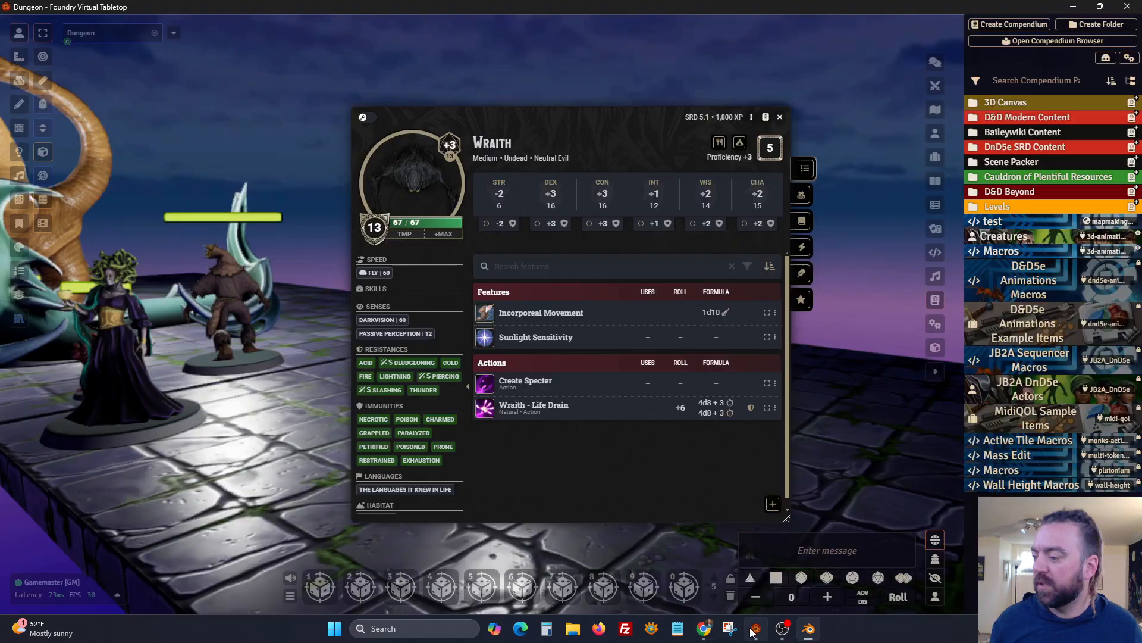
mouse_move(557, 316)
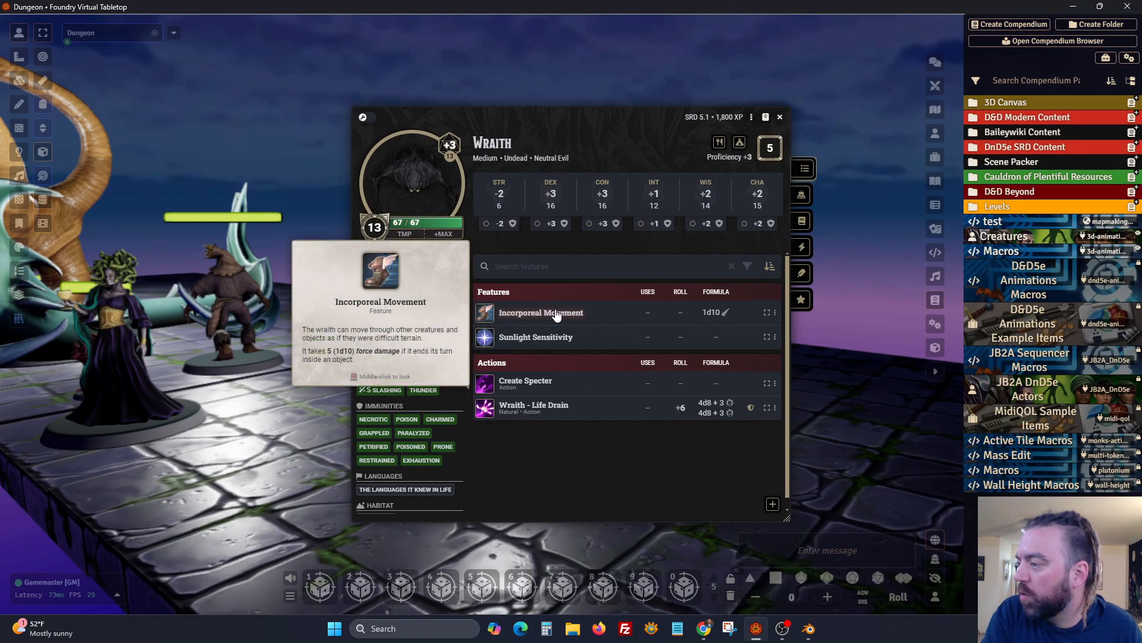
mouse_move(563, 338)
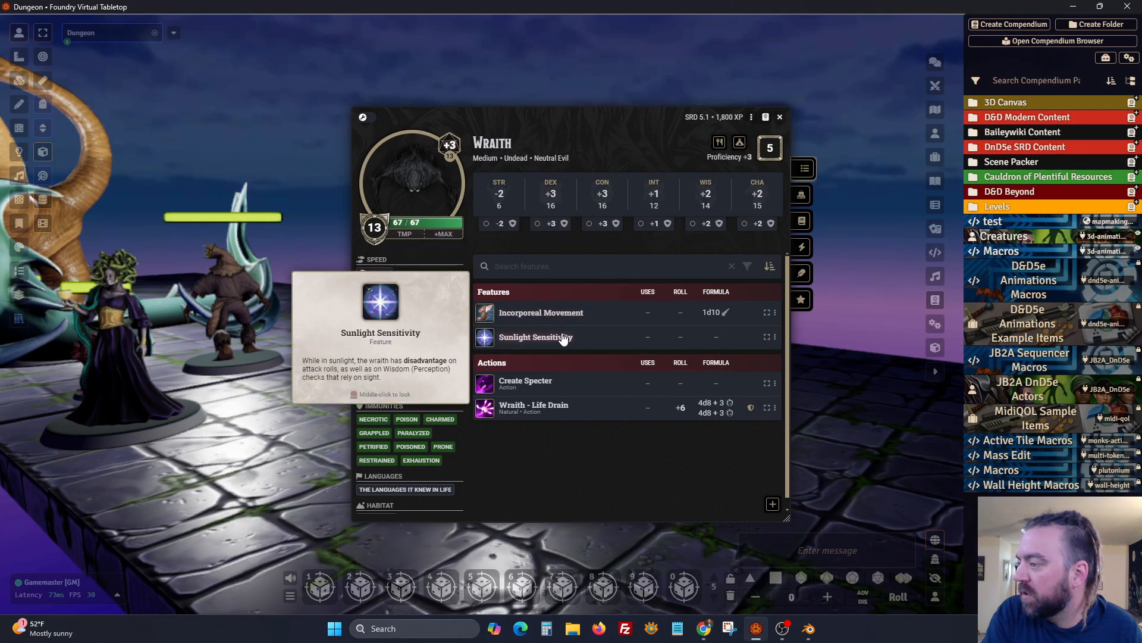
mouse_move(556, 388)
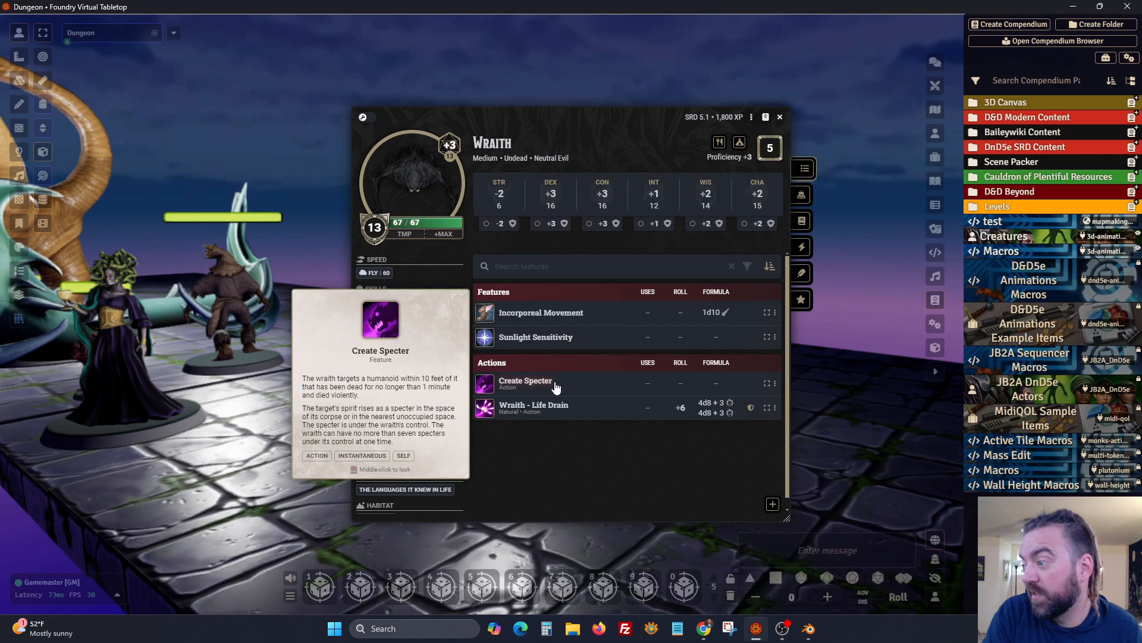
click(808, 628)
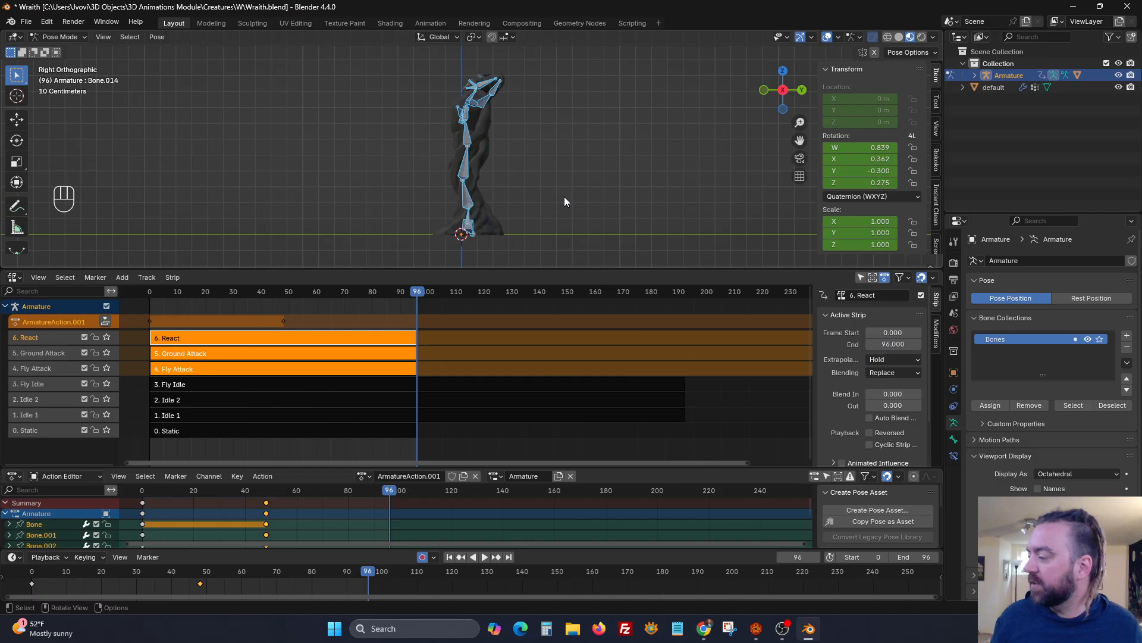
Lay the wraith flat at frame 96 by rotating all bones 89.8° about global X and moving them 0.424 m along Y.
key(r)
key(x)
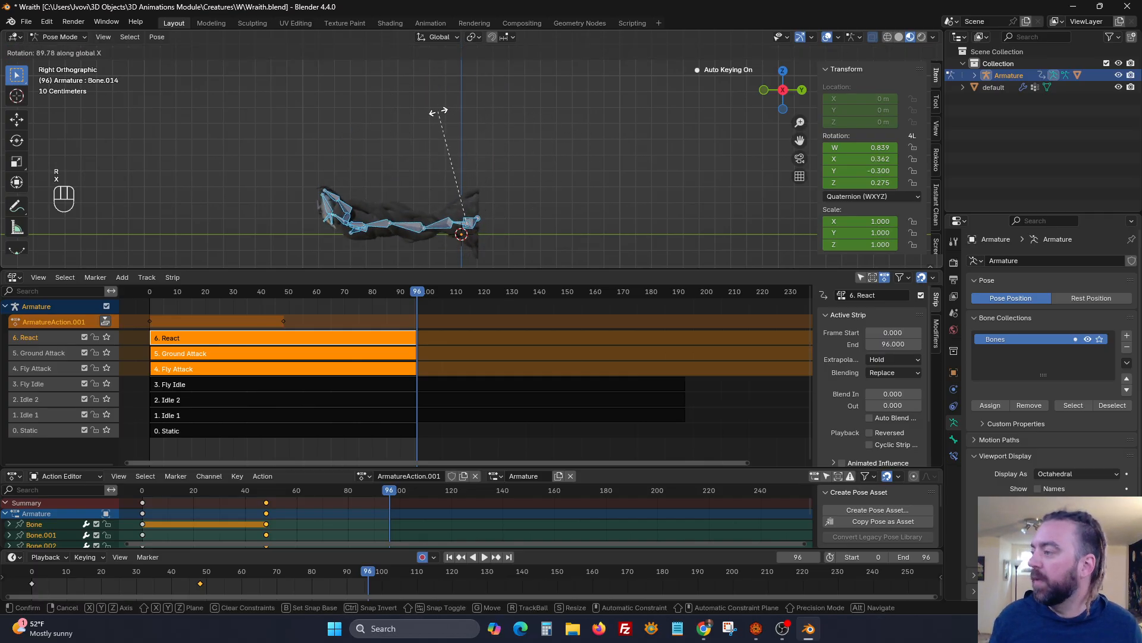
click(440, 116)
key(g)
key(y)
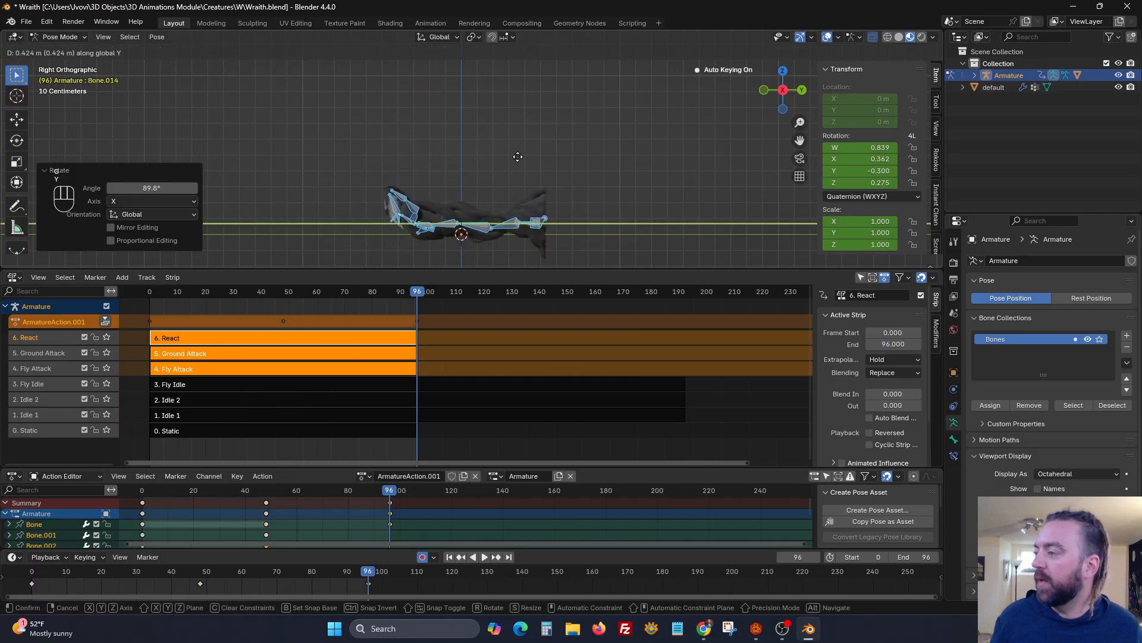
click(517, 156)
shift+middle_drag(479, 190, 513, 142)
scroll(513, 142, up, 2)
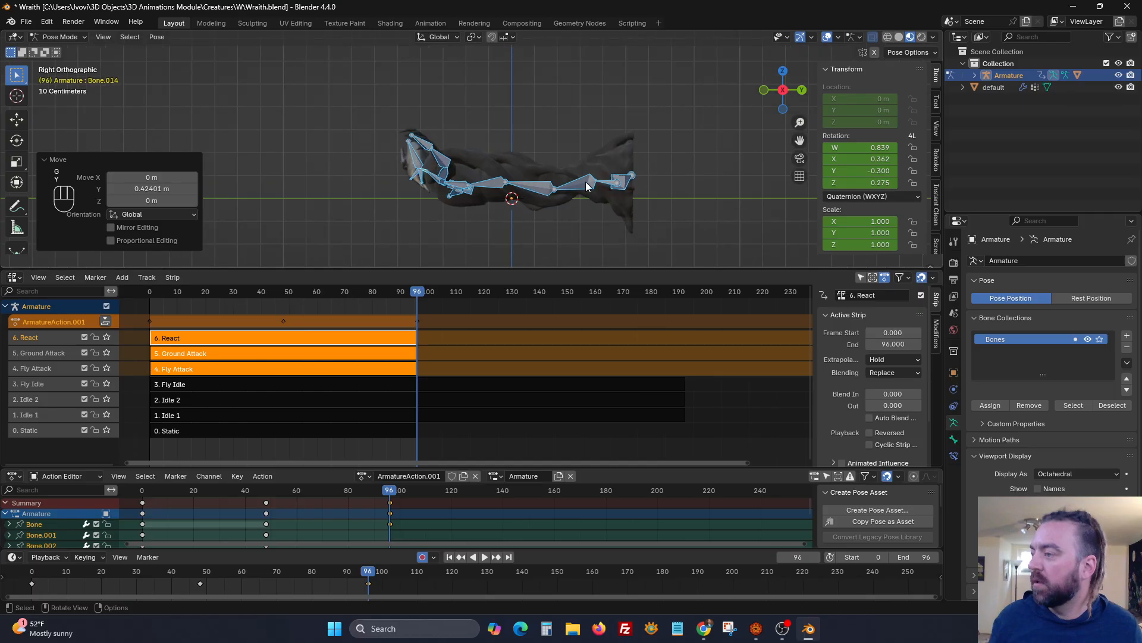
Rotate the tail-end bone Bone.018 -54° about global Y at frame 96 and scale it down to 0.26.
click(587, 181)
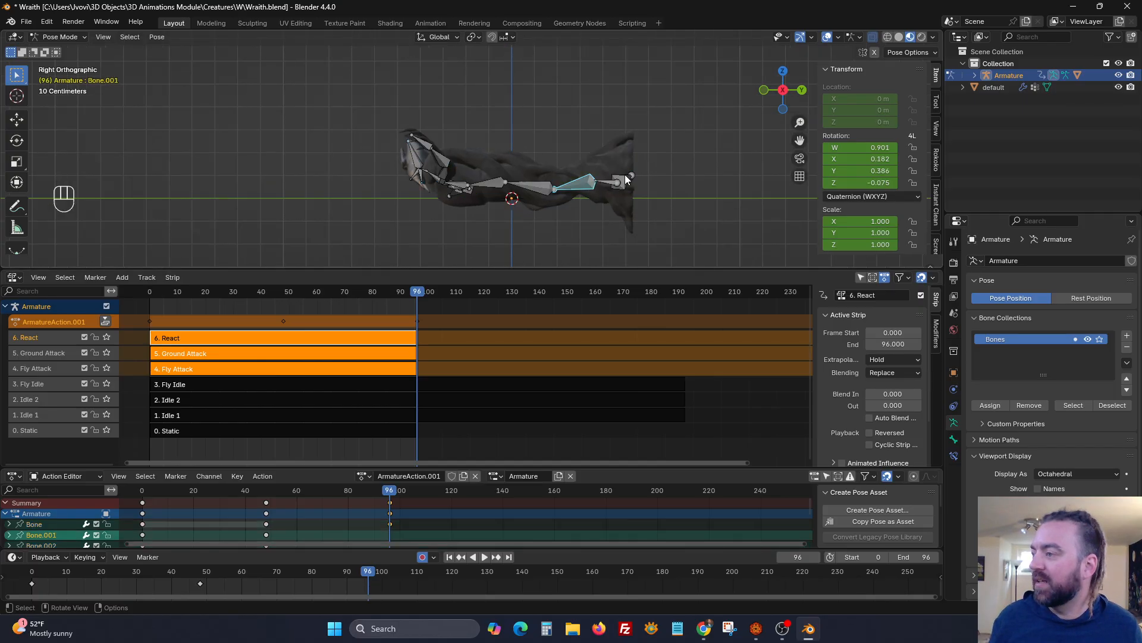
click(623, 176)
key(r)
key(r)
key(r)
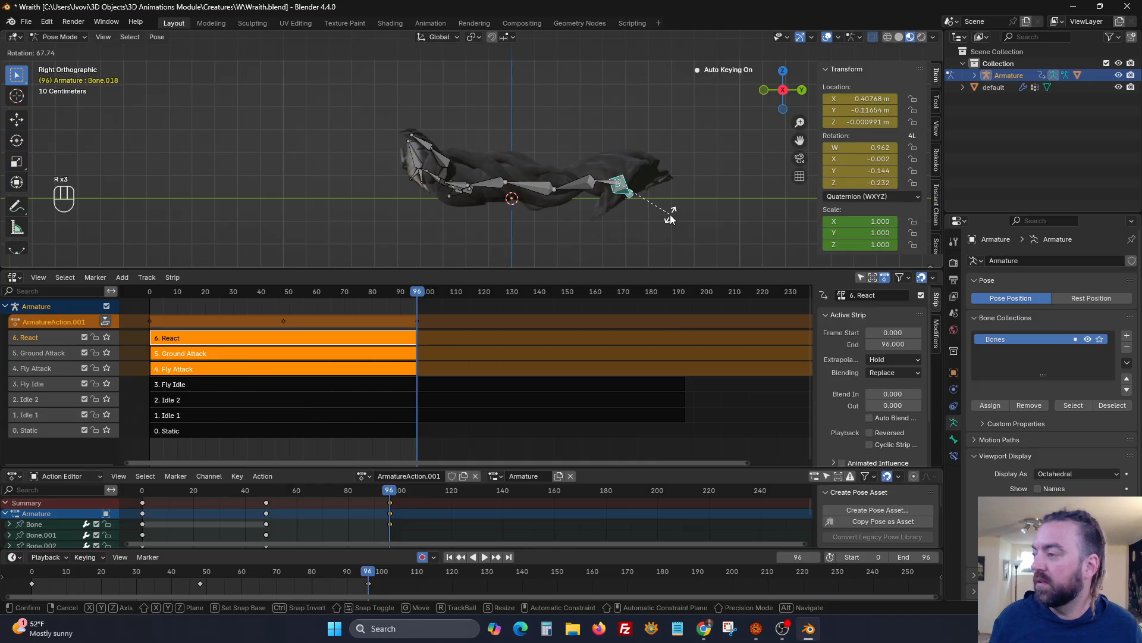
key(r)
key(x)
key(y)
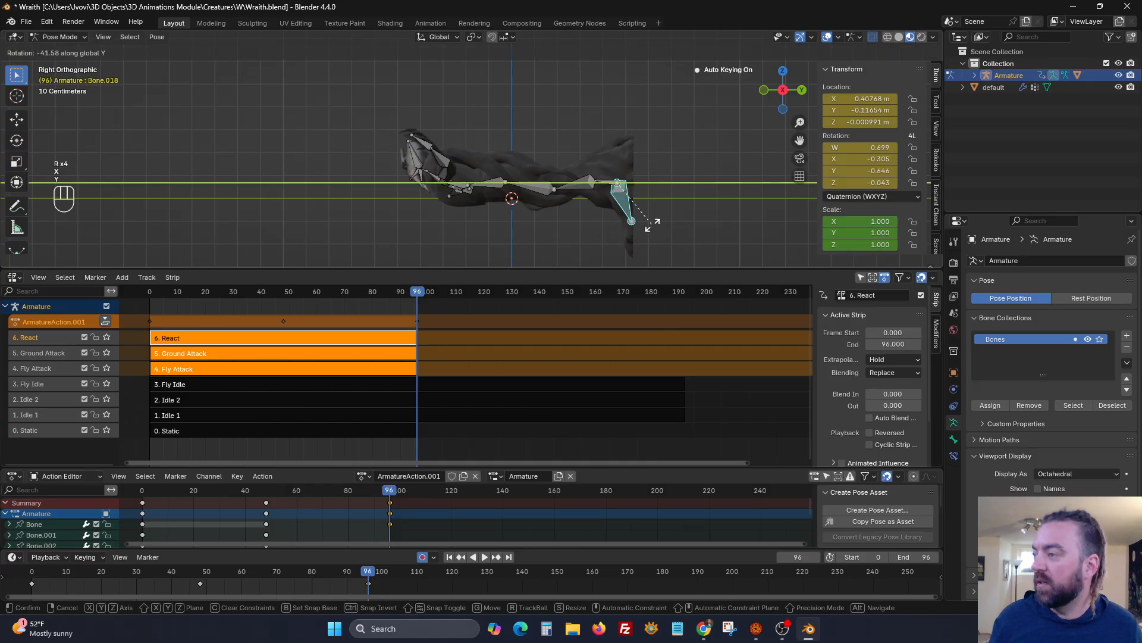
click(650, 215)
key(s)
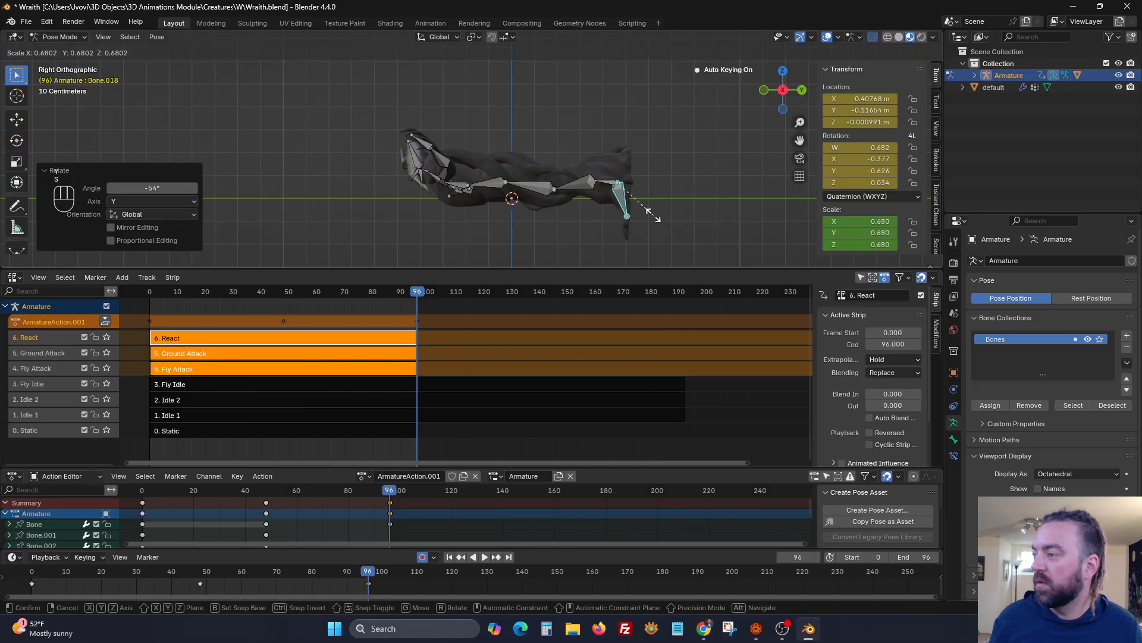
click(633, 190)
Lower the whole armature along global Z to ground level and tilt the root bone, finishing with a 15.5° rotation in the view plane.
click(627, 188)
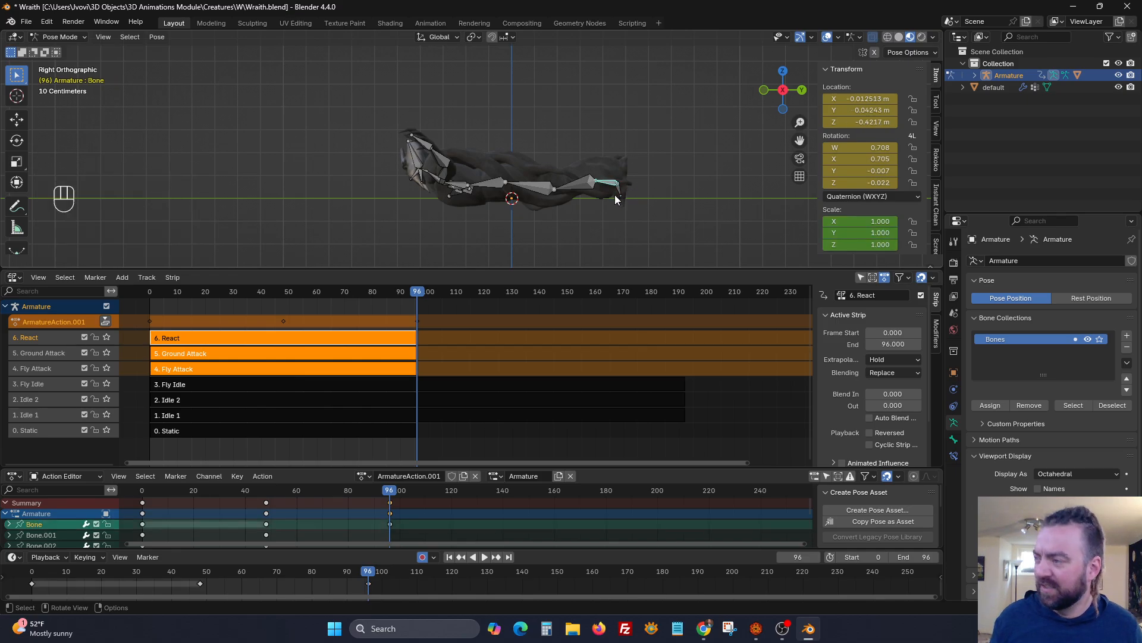
key(a)
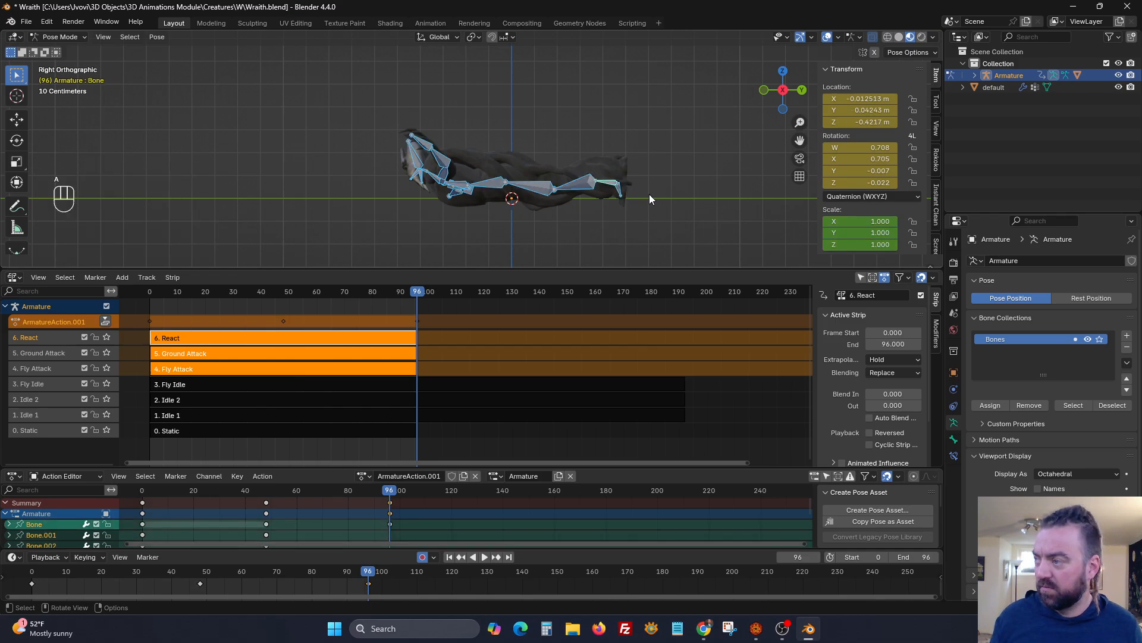
click(613, 183)
key(r)
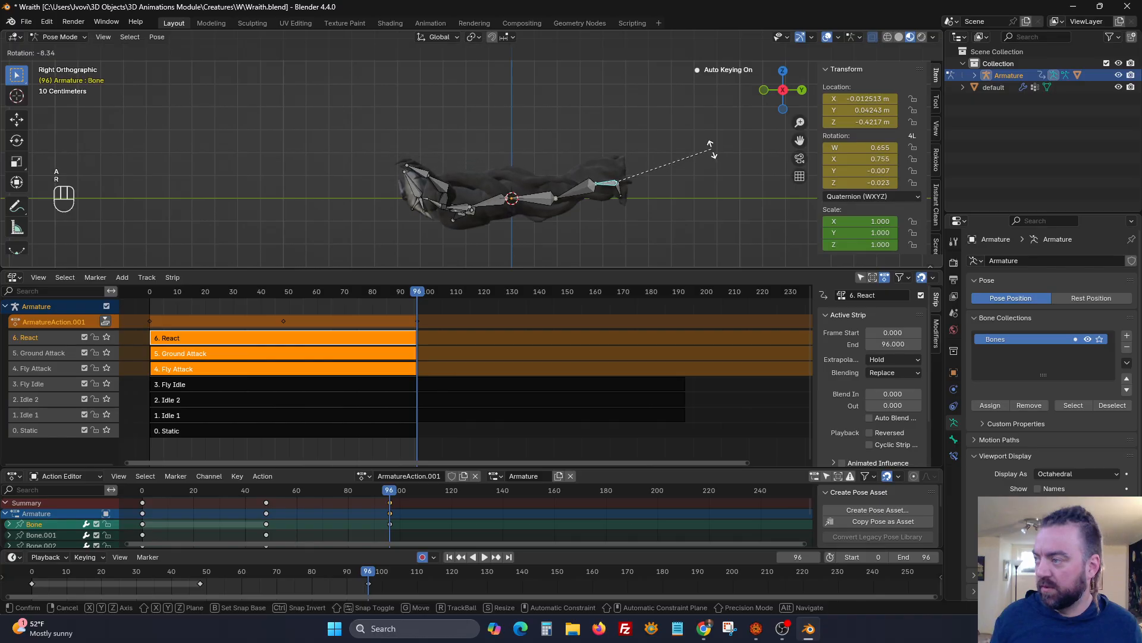
click(711, 149)
key(a)
key(g)
key(z)
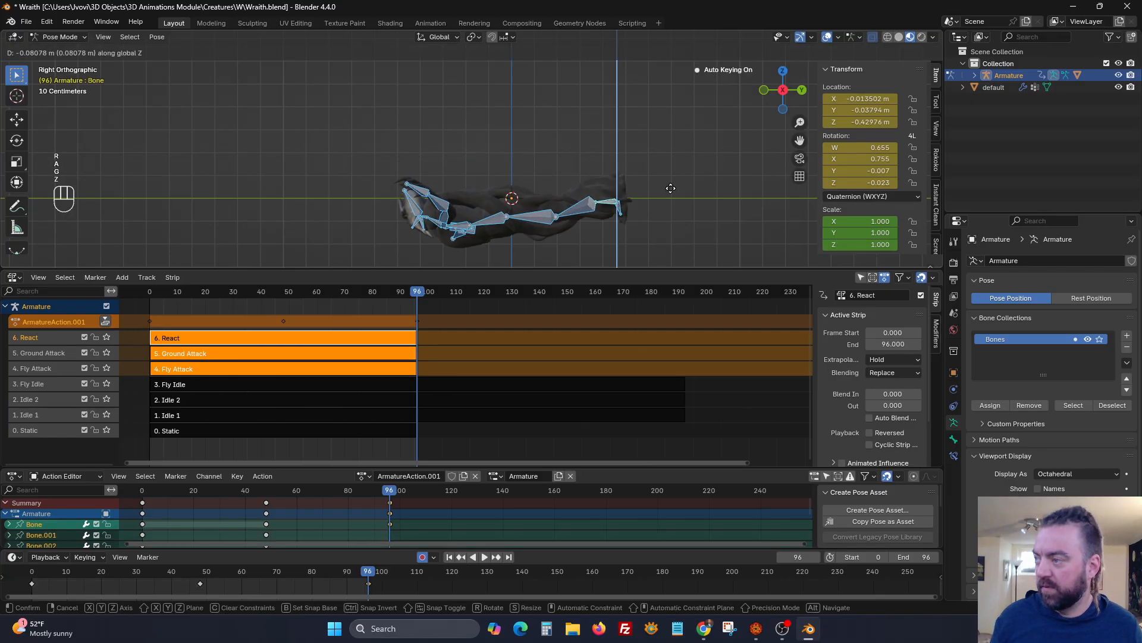
click(671, 196)
key(r)
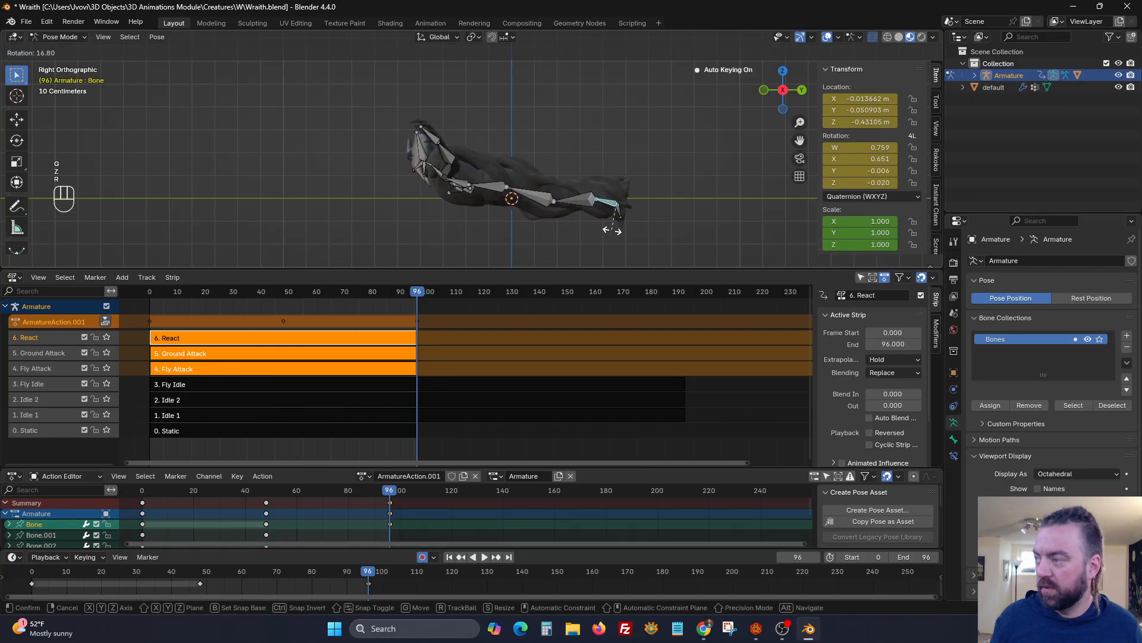
click(613, 235)
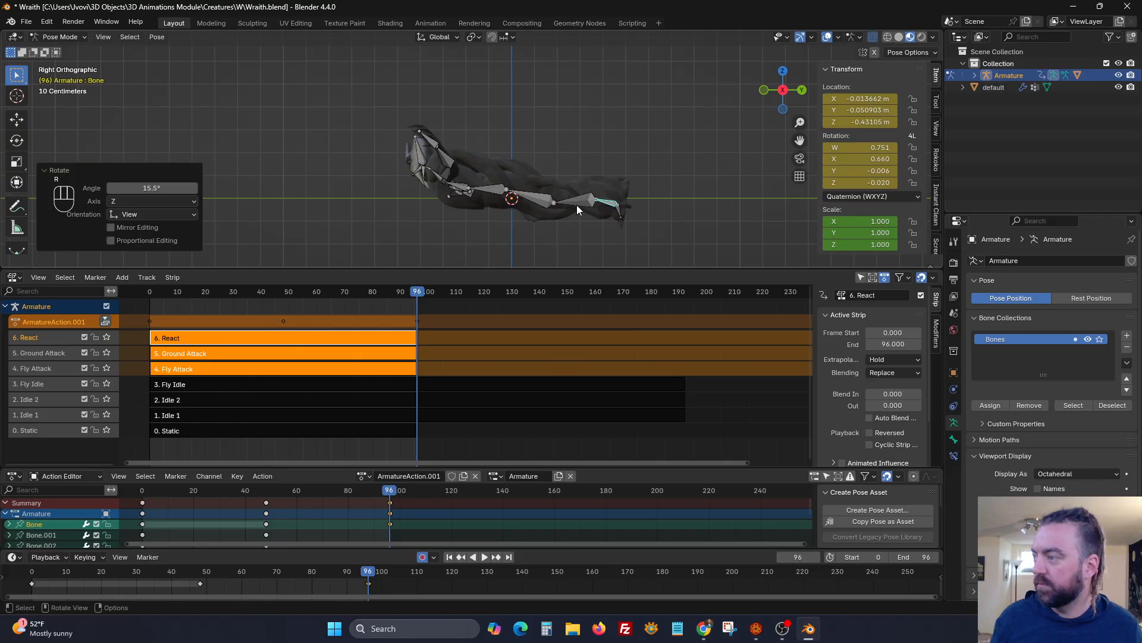
Rotate spine bone Bone.003 to bring the upper body down toward the ground, and adjust Bone.013 with a free trackball rotation.
click(495, 195)
click(486, 190)
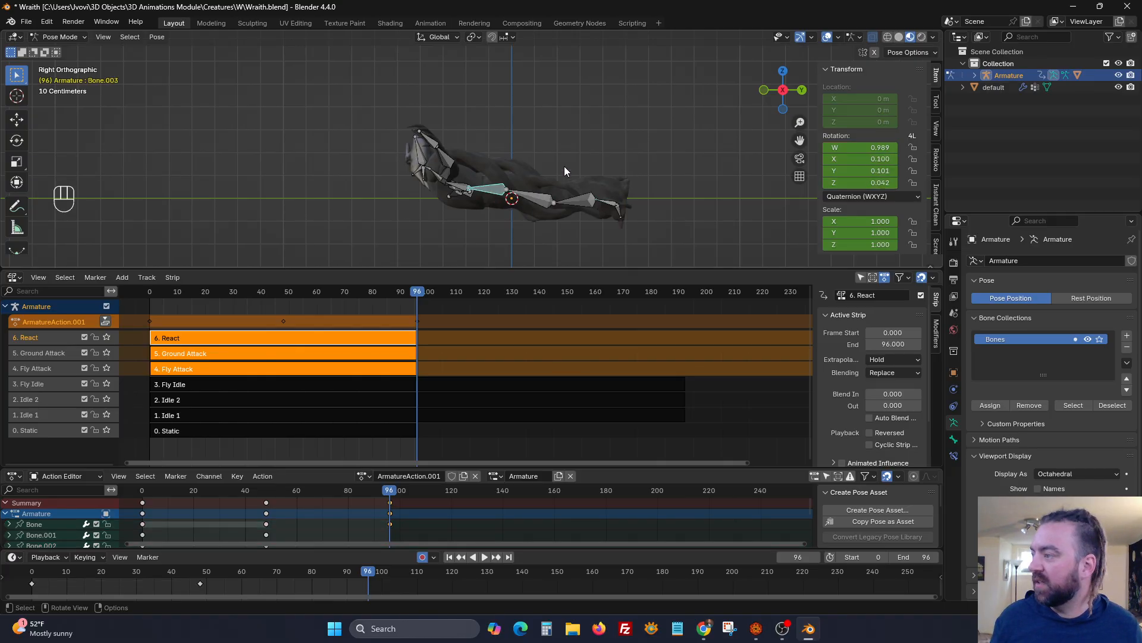
key(r)
click(454, 192)
click(436, 192)
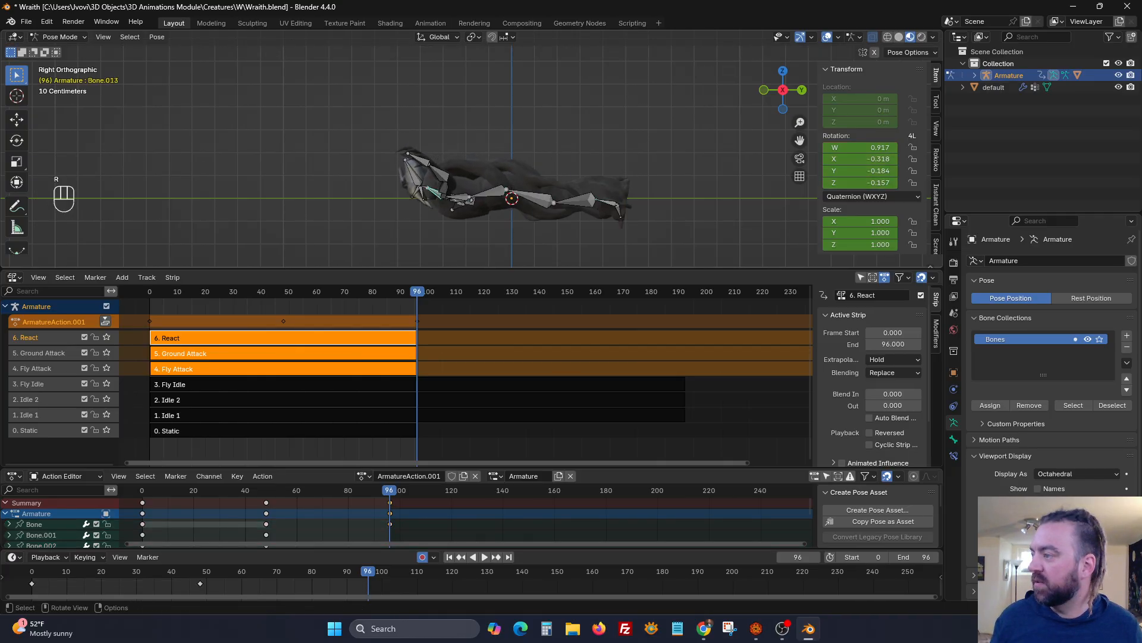
key(r)
key(r)
click(466, 127)
Twist spine bone Bone.003 24.9° about global Y.
middle_drag(465, 128, 554, 177)
click(544, 162)
key(r)
key(y)
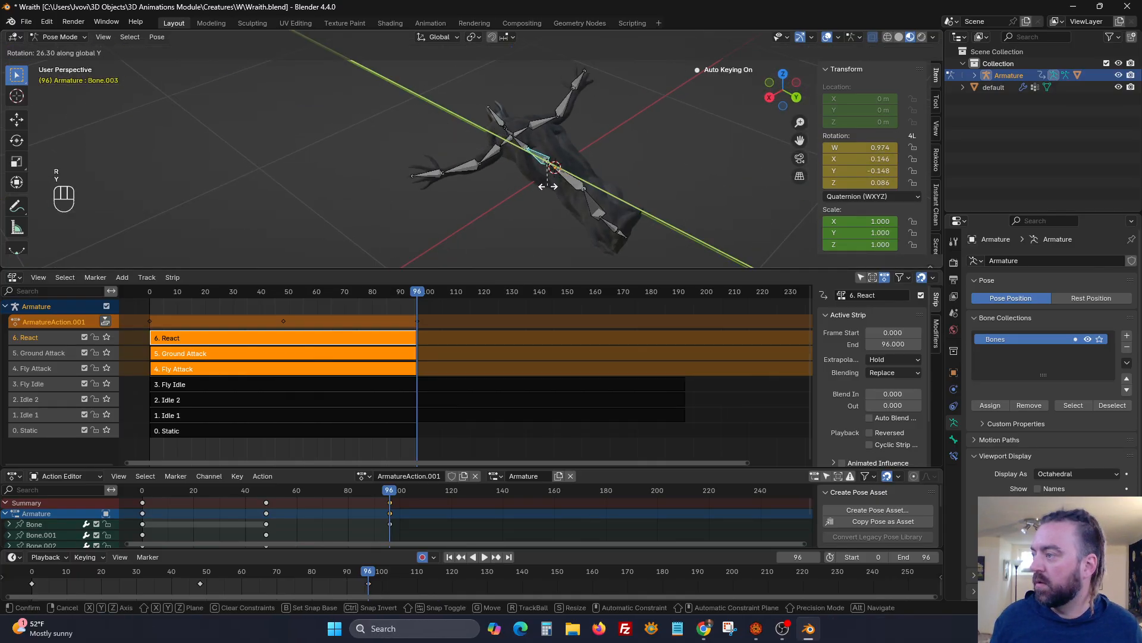
click(545, 186)
Rotate Bone.009 by about -22° in the front orthographic view to lower the raised arm to horizontal.
click(782, 75)
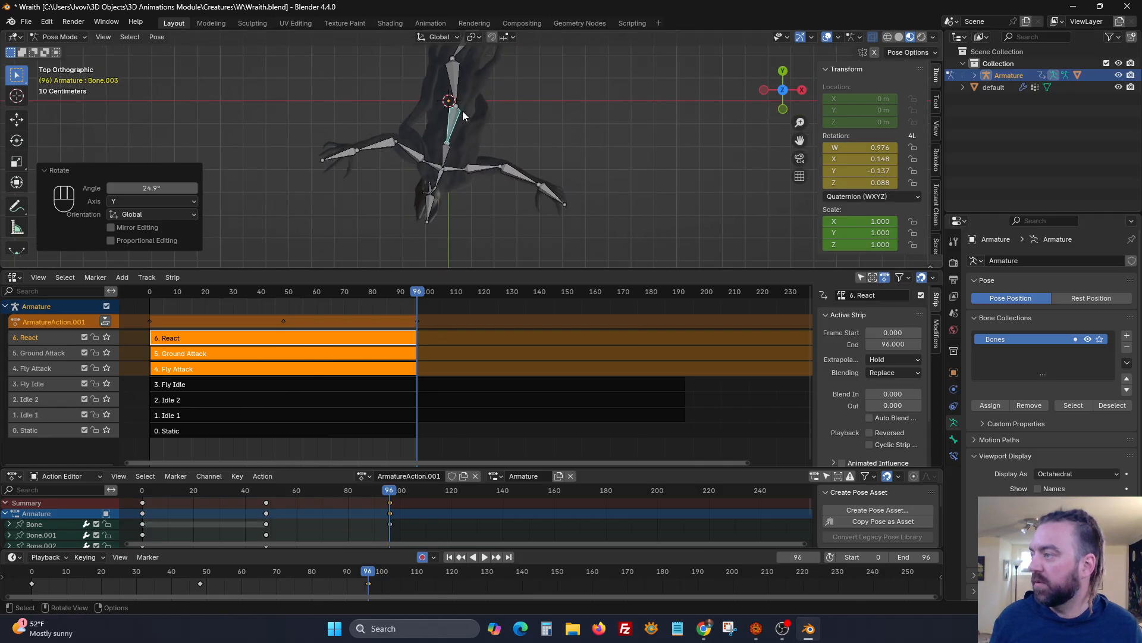
scroll(524, 144, up, 4)
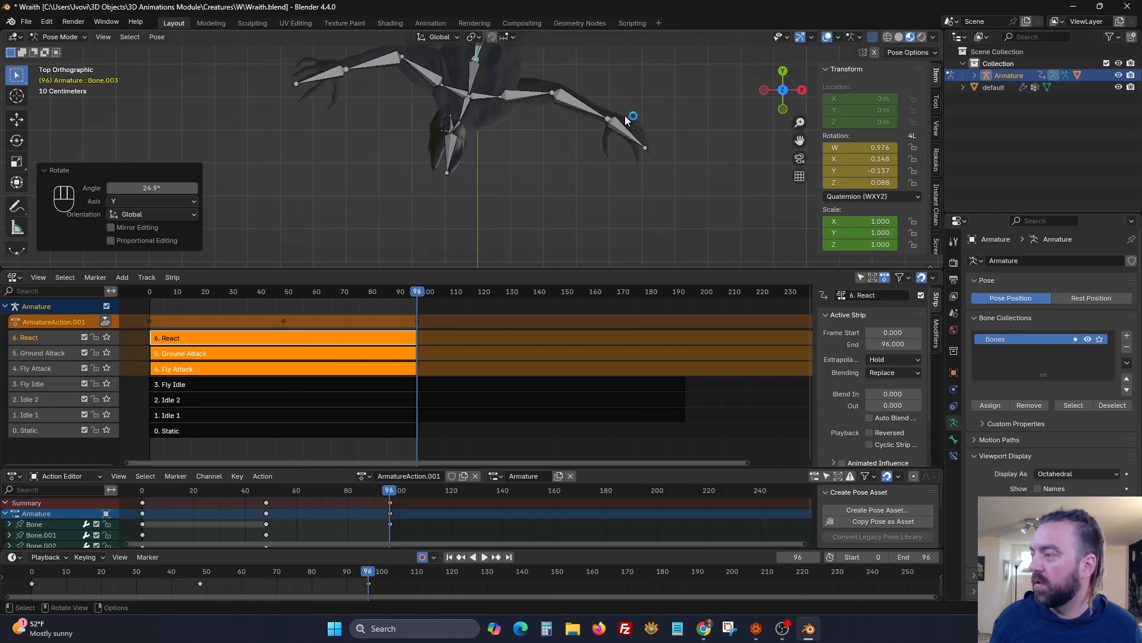
click(782, 111)
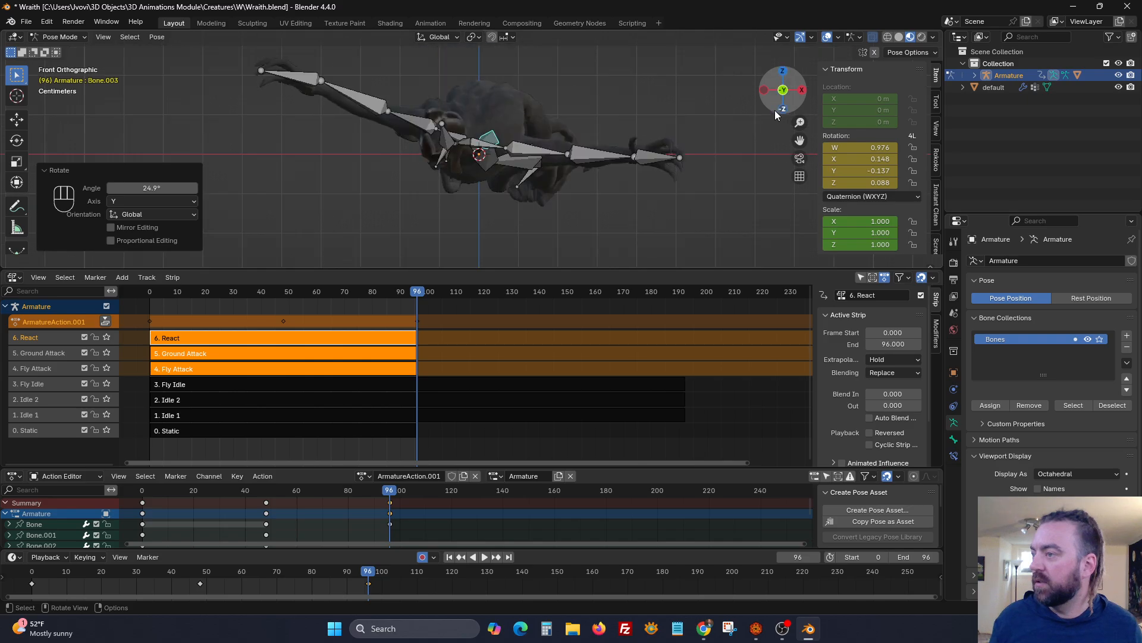
click(459, 138)
key(r)
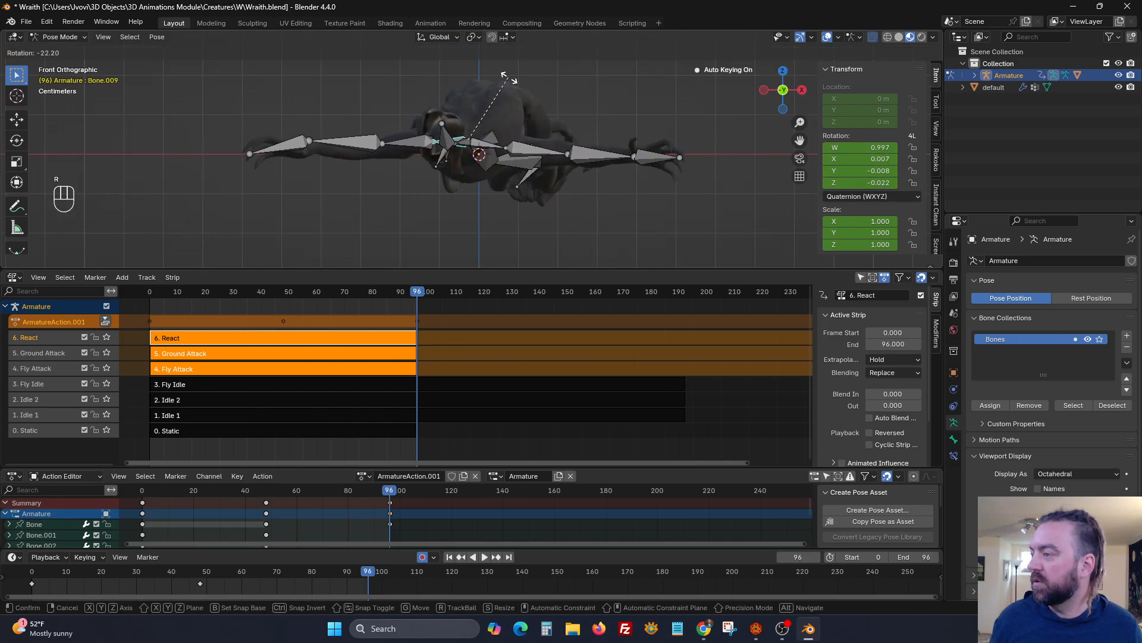
click(510, 104)
Adjust the opposite arm by rotating its inner bone and Bone.007, finishing Bone.007 with a -13.1° rotation in the view plane.
click(503, 147)
key(r)
click(543, 145)
click(593, 149)
key(r)
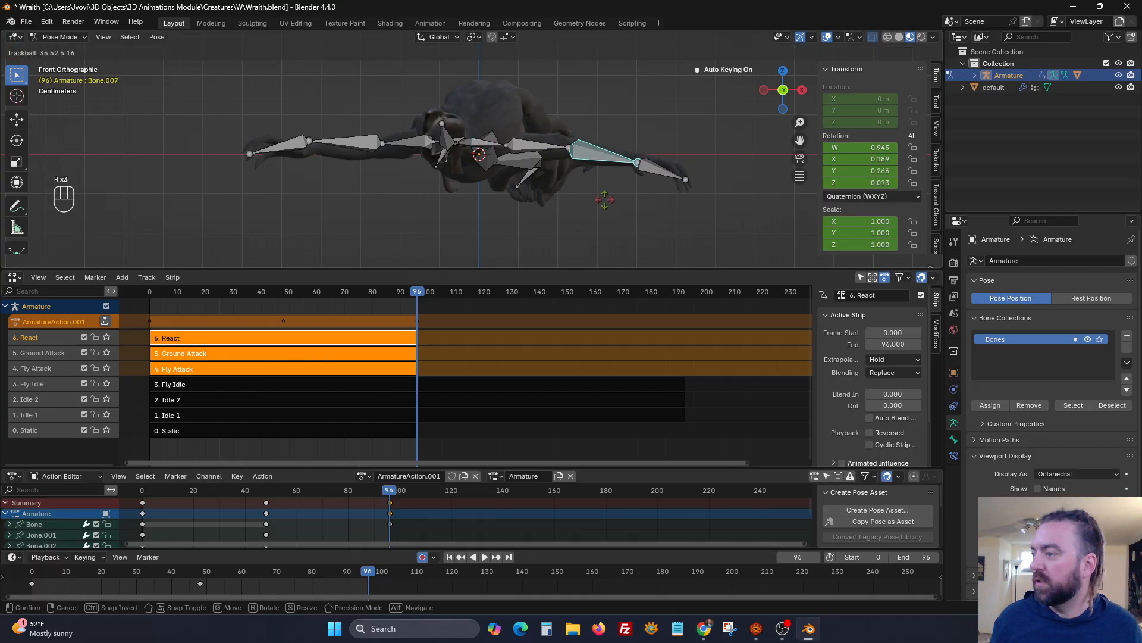
click(605, 192)
key(r)
key(r)
click(632, 188)
Switch the armature to Object Mode and add a plane mesh at the origin as a ground reference.
middle_drag(517, 180, 500, 140)
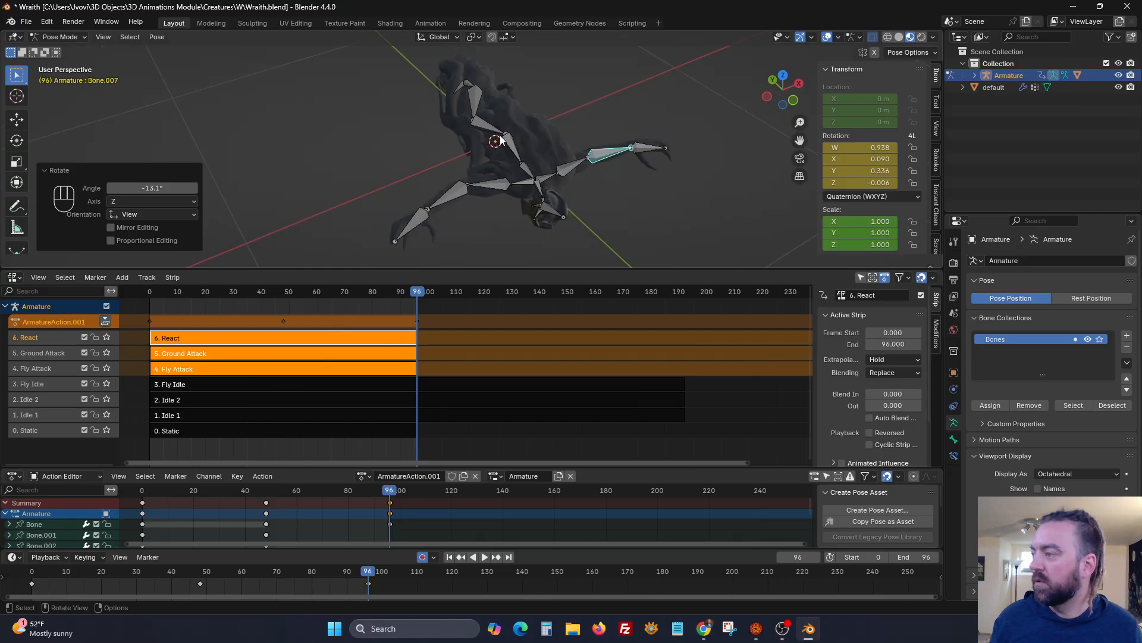
key(a)
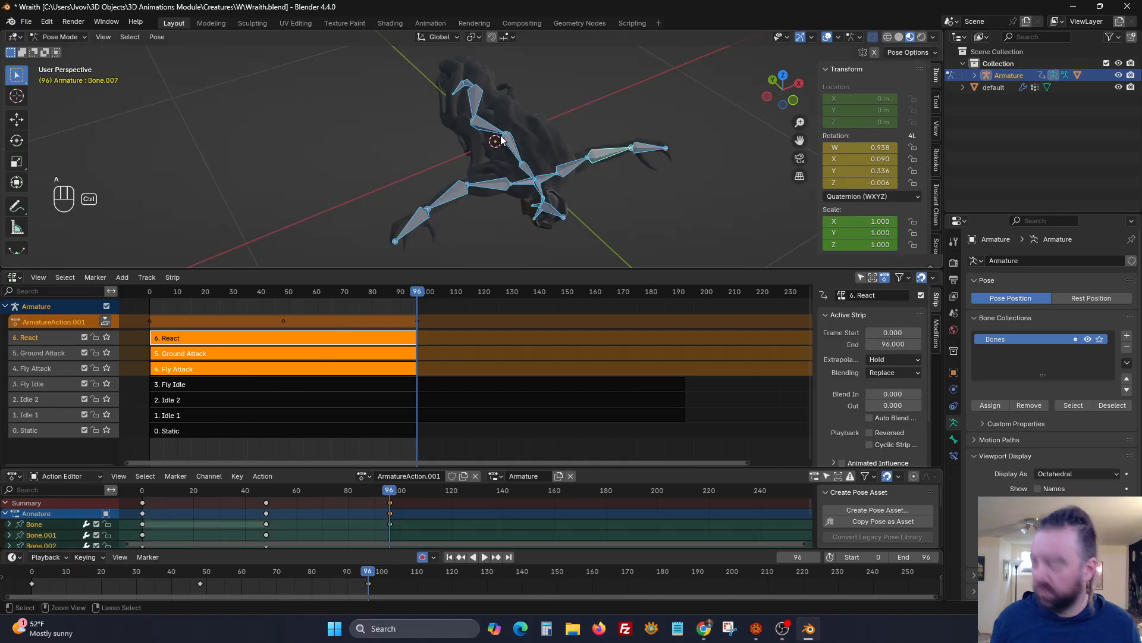
key(ctrl+Tab)
middle_drag(544, 166, 579, 191)
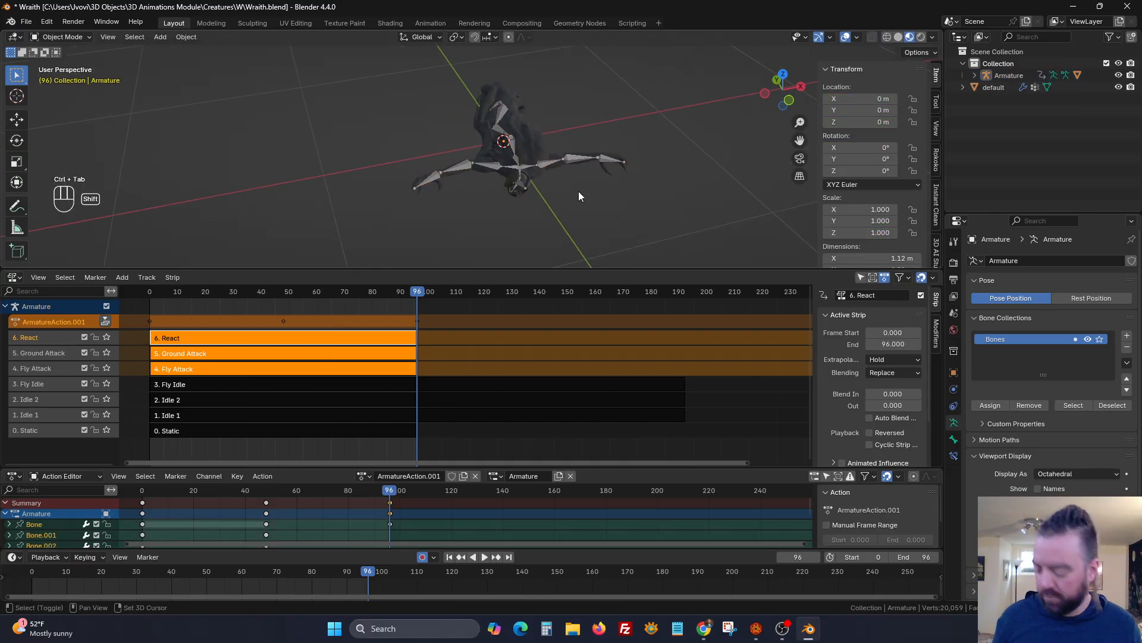
key(shift+a)
mouse_move(556, 207)
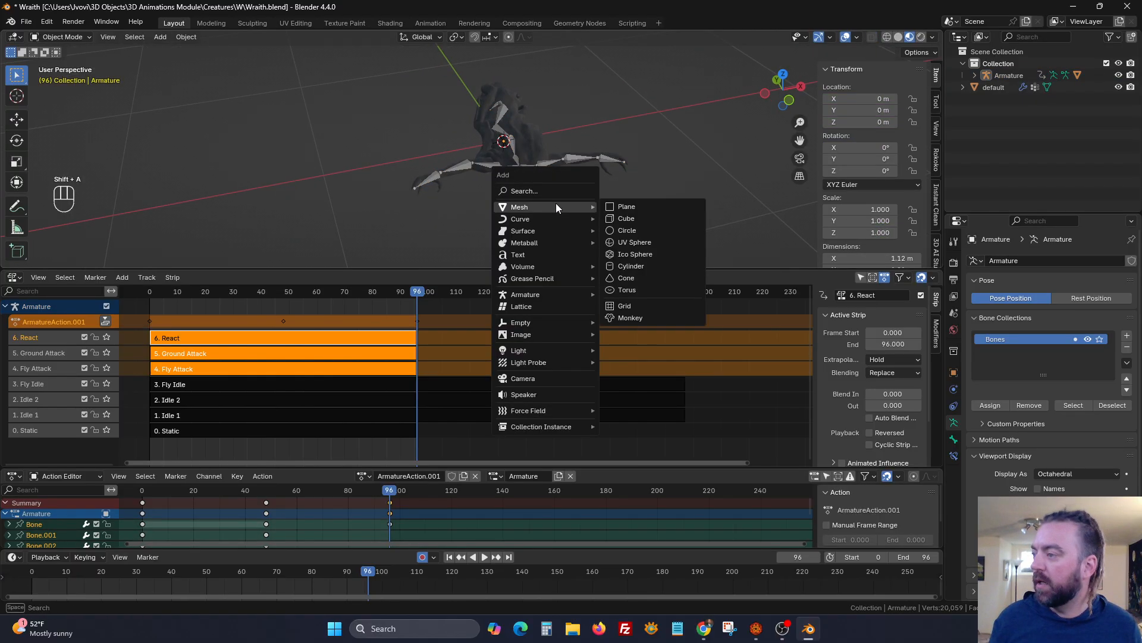
click(641, 206)
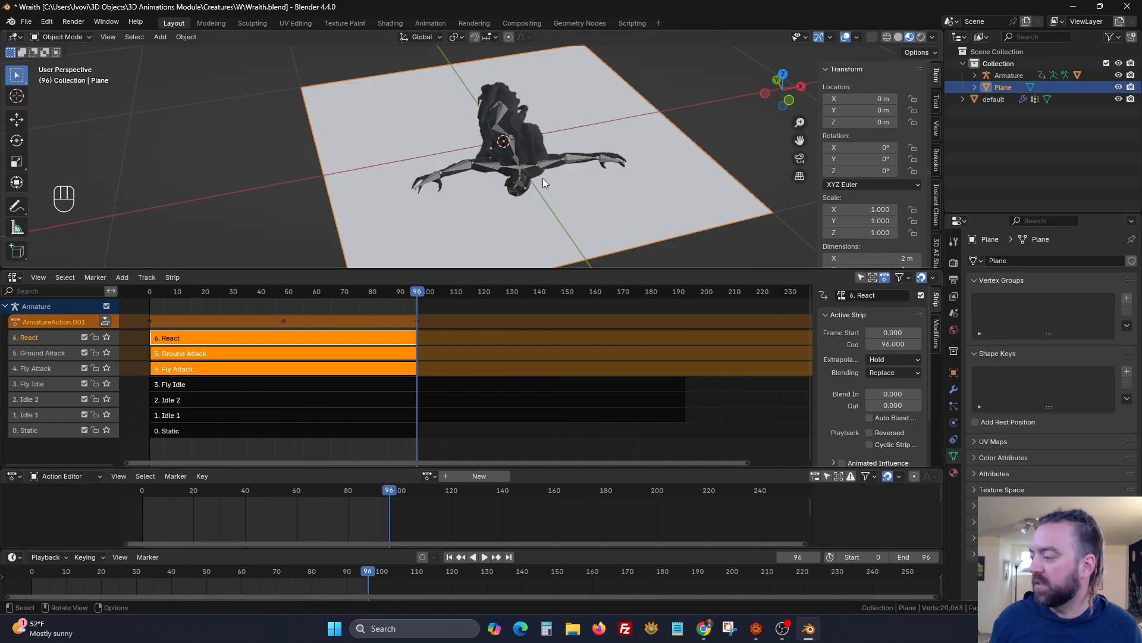
scroll(543, 177, down, 2)
middle_drag(543, 178, 592, 184)
scroll(592, 184, up, 3)
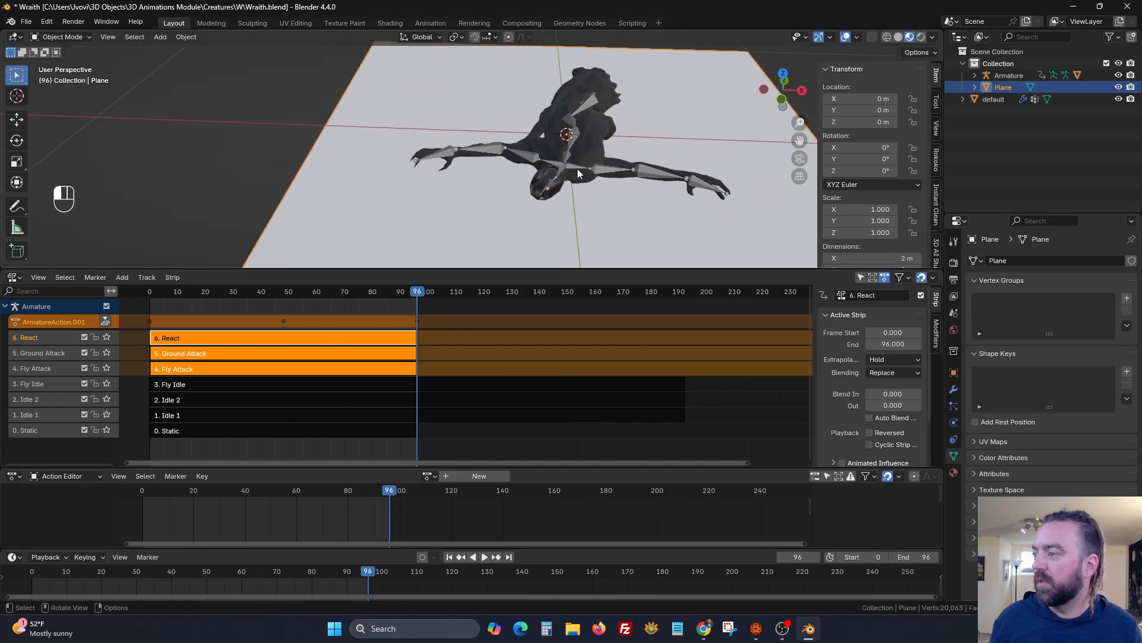
Examine how the lying body rests on the plane with the armature temporarily hidden.
click(578, 174)
key(h)
middle_drag(608, 176, 448, 154)
scroll(512, 131, up, 4)
middle_drag(511, 132, 394, 179)
shift+middle_drag(530, 172, 373, 185)
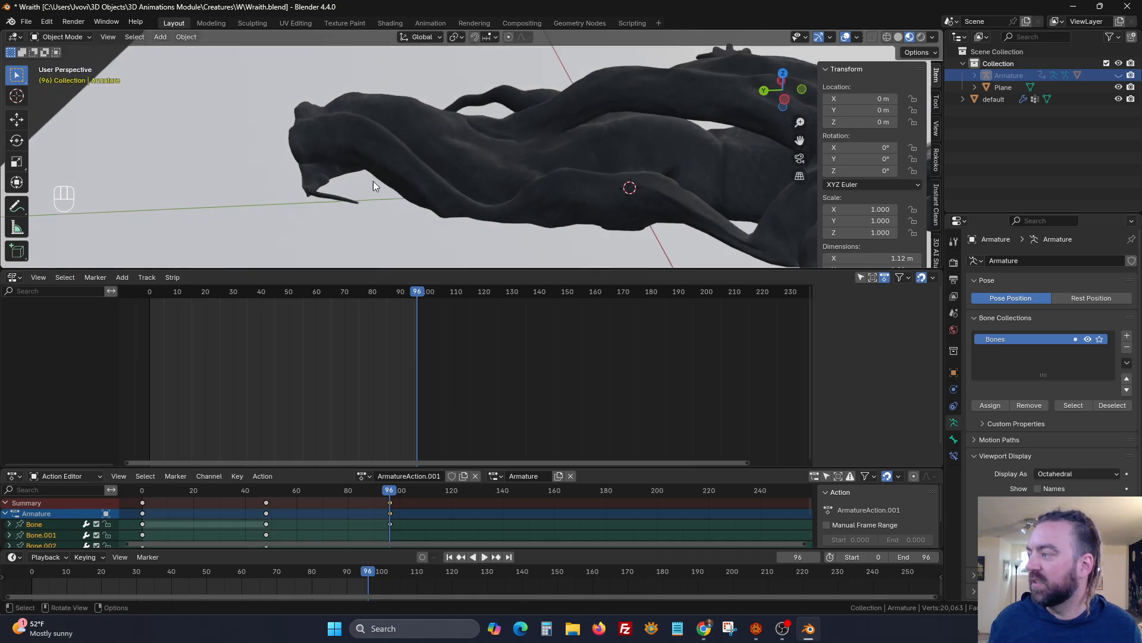
key(alt+h)
Return to Pose Mode, rotate the tail-end bone Bone.018 -30.4° about global Y and scale it by 2.067.
key(ctrl+Tab)
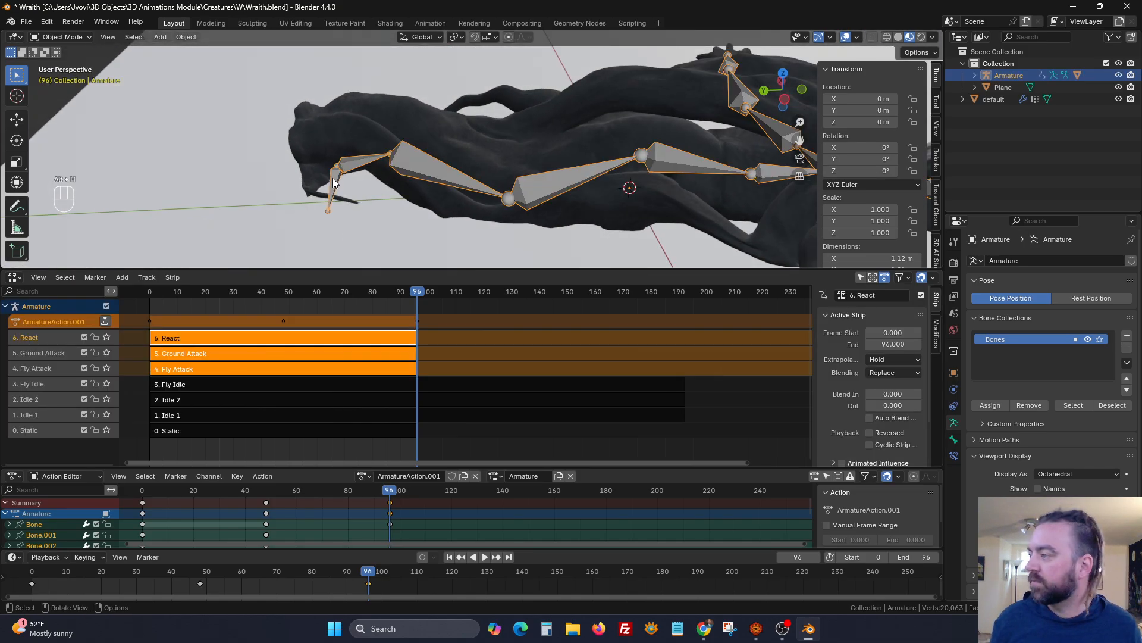
click(335, 183)
key(r)
key(z)
key(x)
key(y)
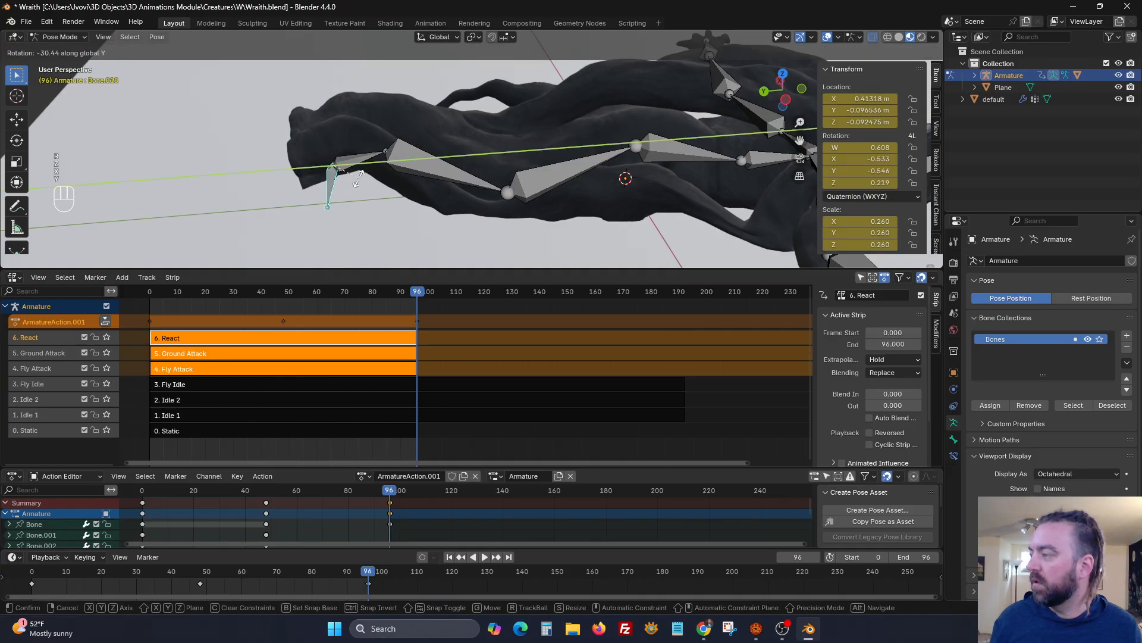
click(359, 179)
mouse_move(360, 179)
middle_down()
mouse_move(387, 168)
mouse_move(370, 185)
middle_up()
key(s)
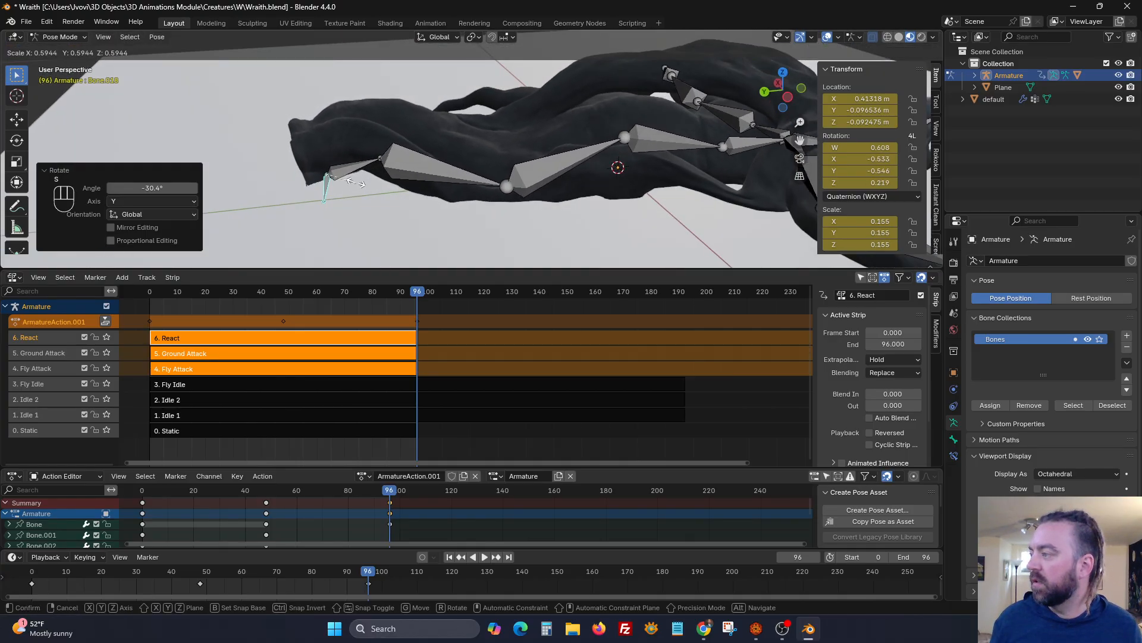
click(411, 178)
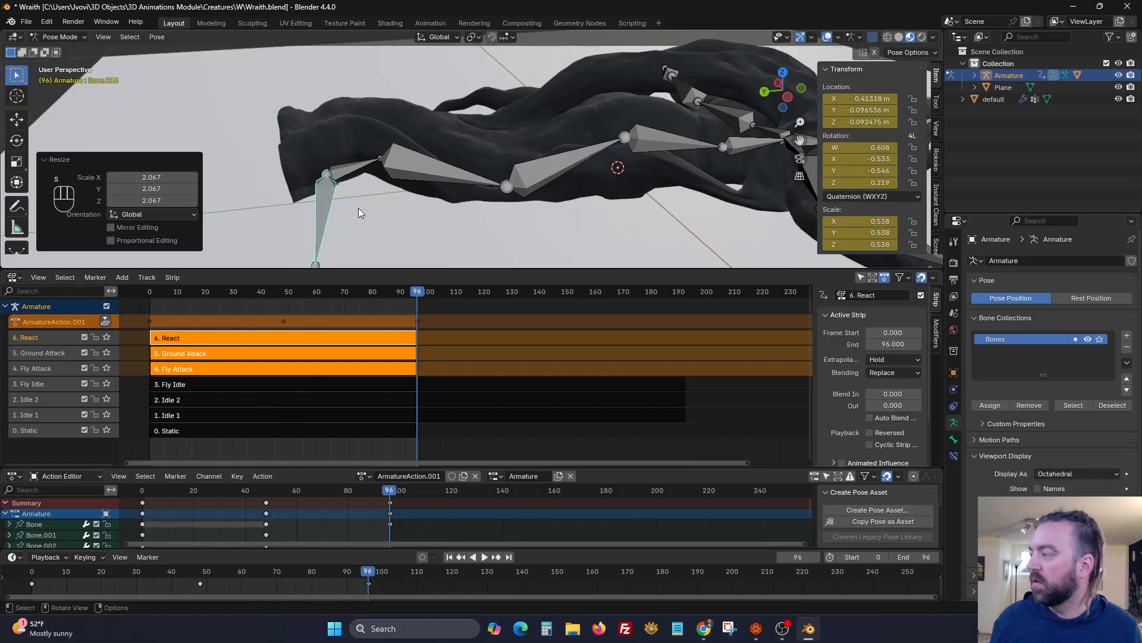
Rotate the tail-end bone Bone.018 about global X and refine it with a free trackball rotation.
key(r)
key(y)
key(x)
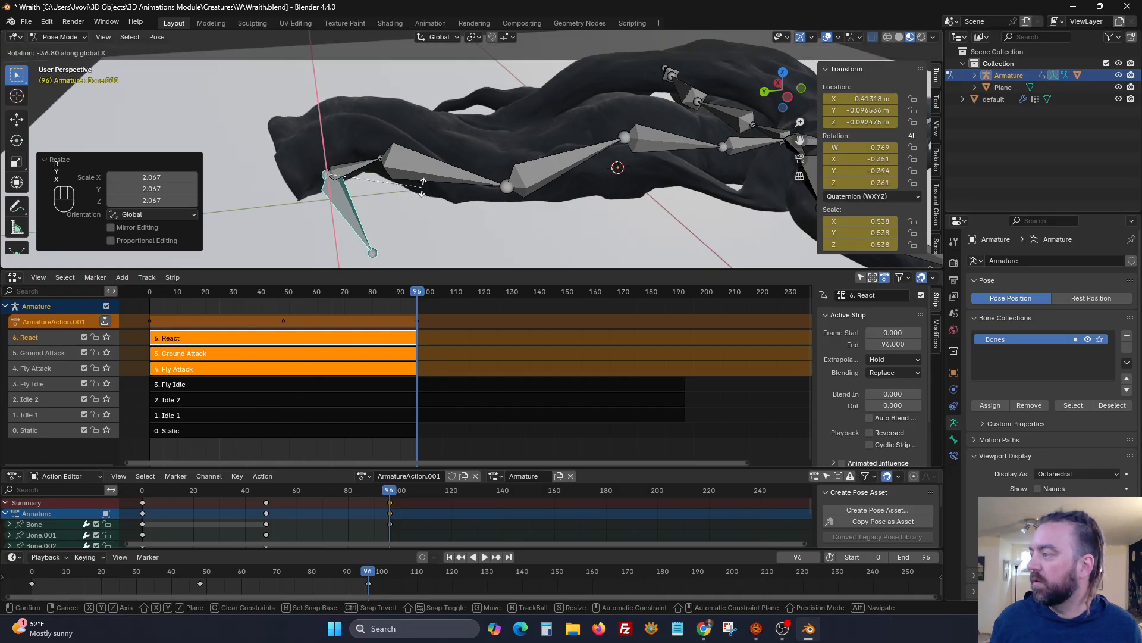
click(376, 220)
key(r)
key(r)
click(382, 227)
middle_drag(382, 227, 392, 147)
key(a)
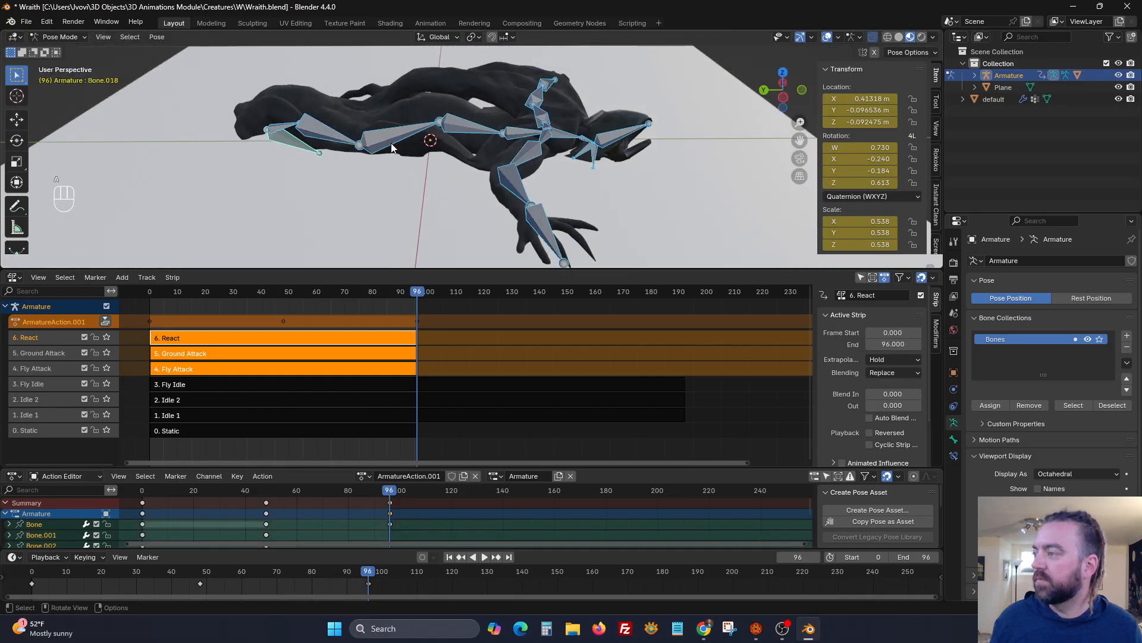
right_click(452, 123)
click(434, 114)
Return to Object Mode and delete the ground reference plane.
middle_drag(613, 178, 488, 202)
key(ctrl+Tab)
click(645, 174)
key(x)
click(646, 174)
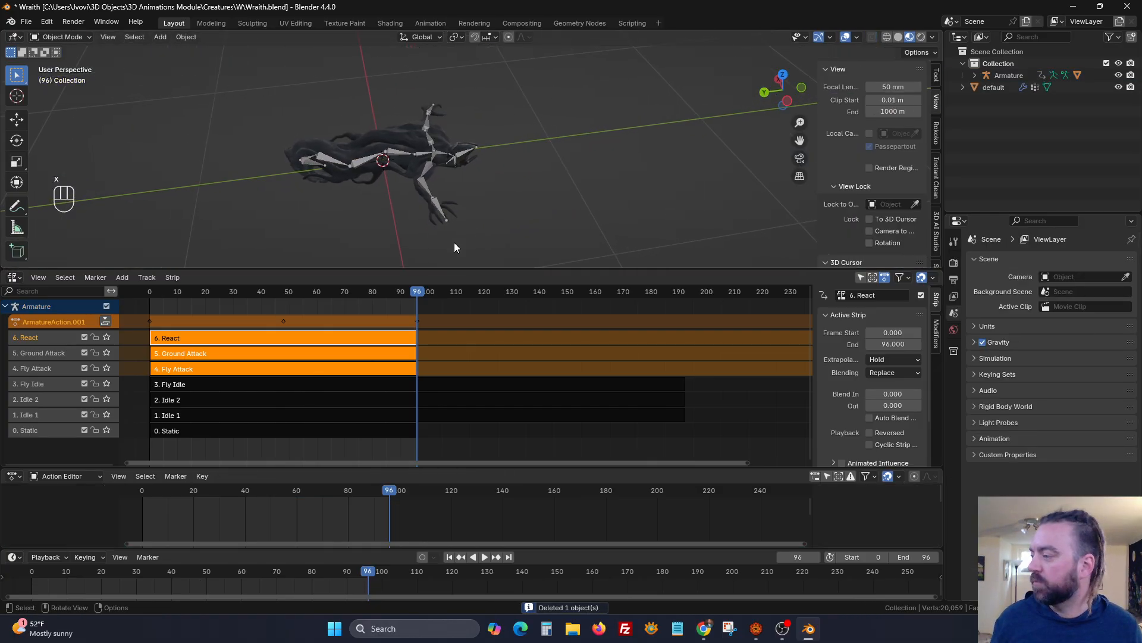
Select all bones in Pose Mode, play the new action from frame 0 and scrub through to frame 96.
click(150, 291)
click(366, 91)
key(a)
key(ctrl+Tab)
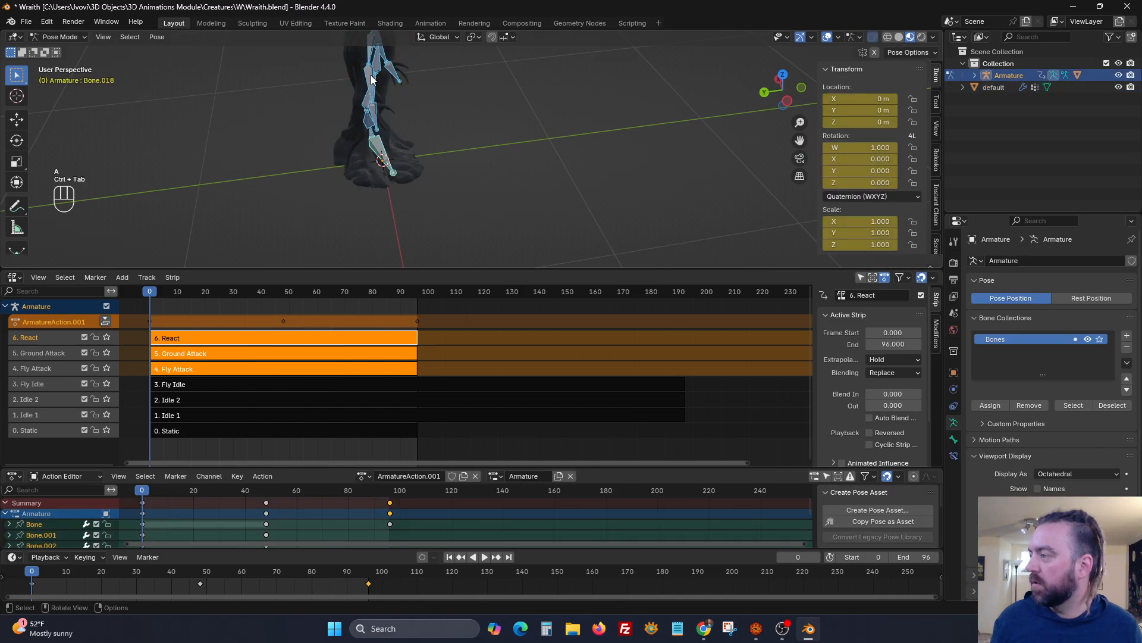
key(space)
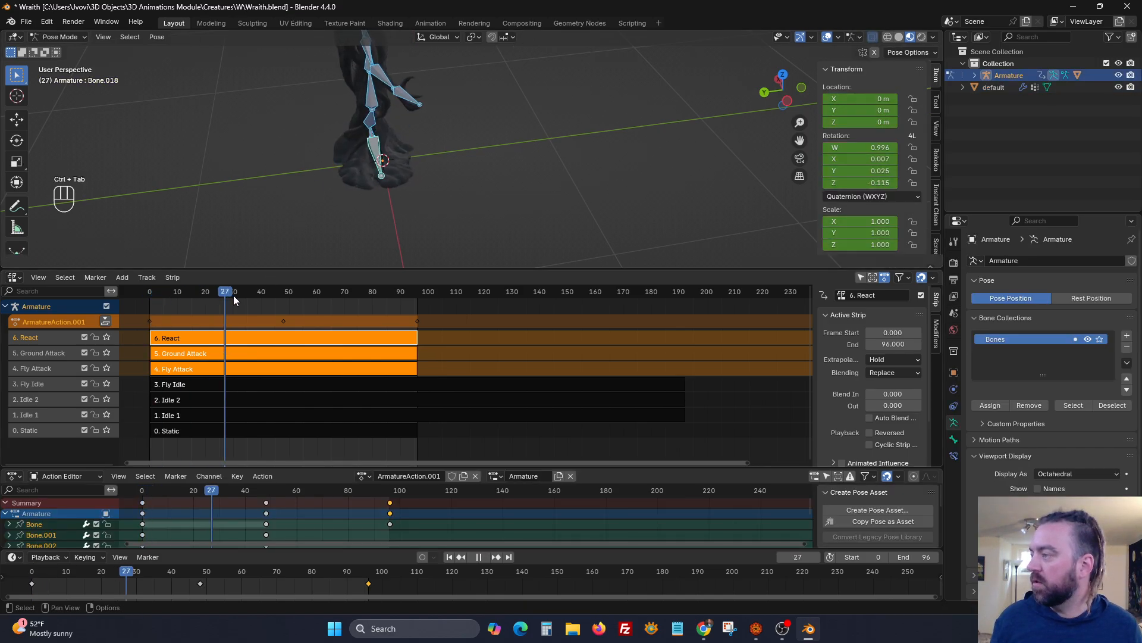
drag(319, 308, 416, 320)
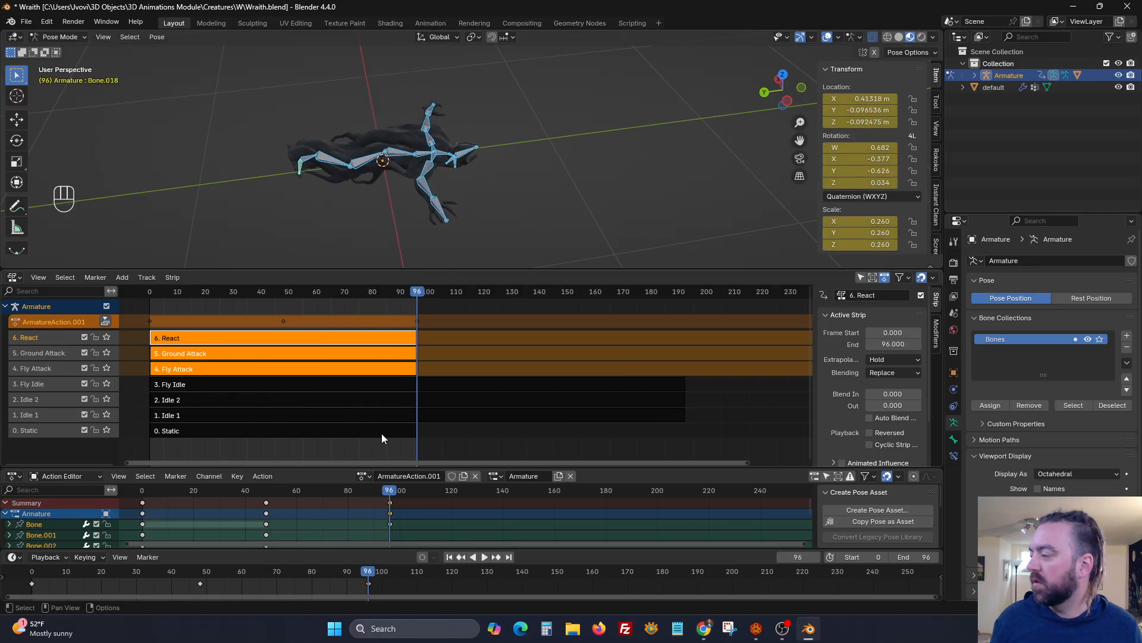
Rename the current action 7. Death and push it down into its own NLA strip.
click(412, 475)
text(7. Death)
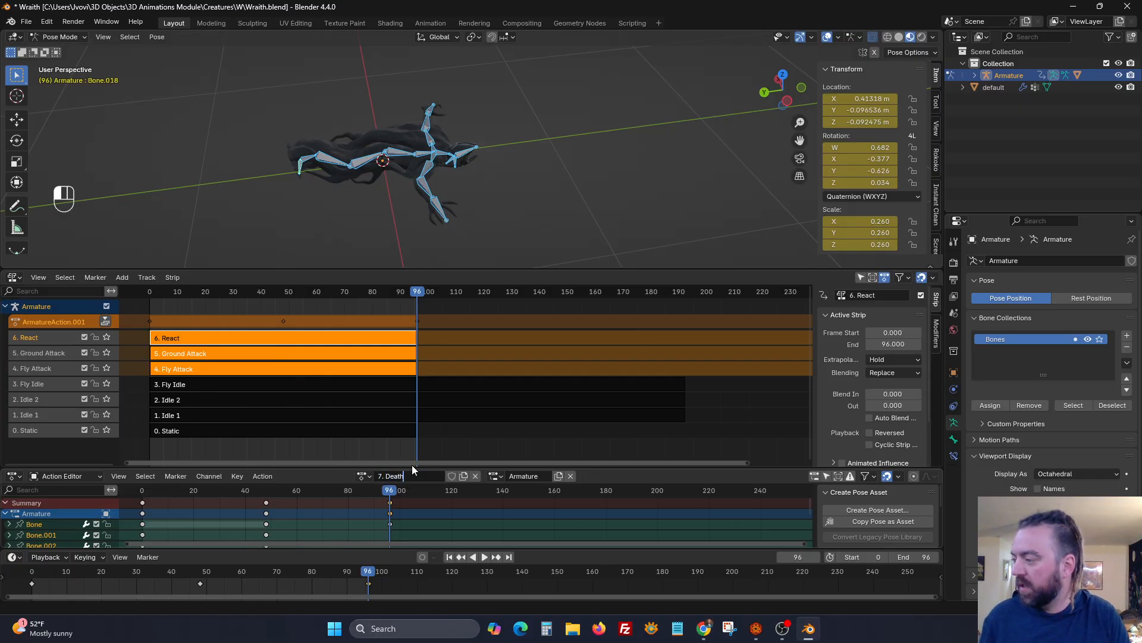
key(Return)
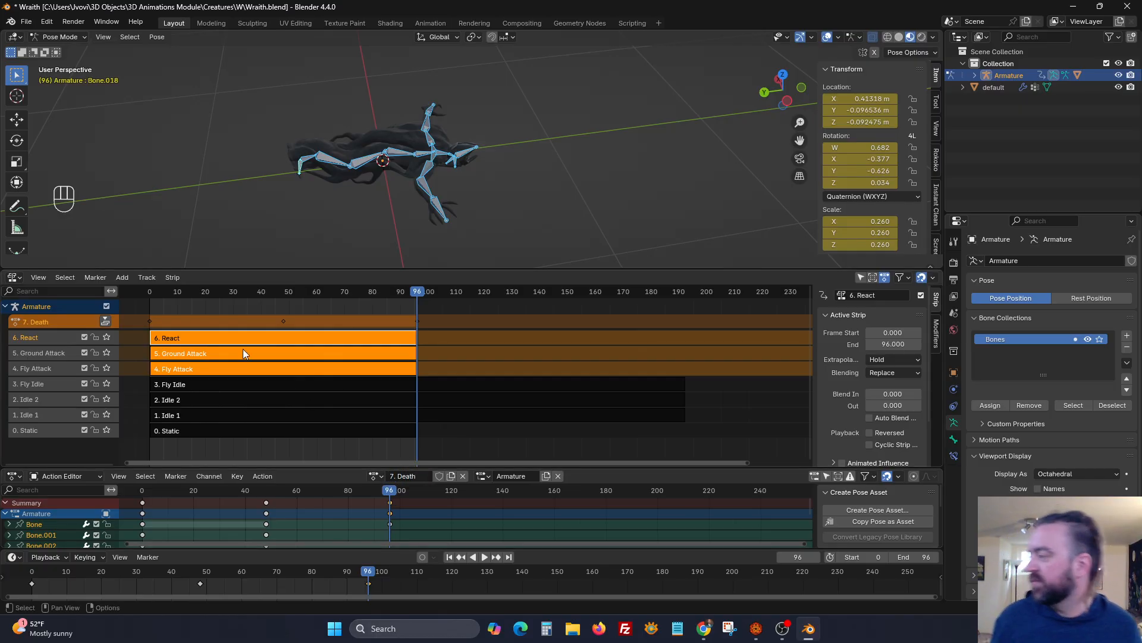
click(104, 321)
At frame 0, paste the copied lying pose, keyframe all bones, and duplicate those keyframes to frame 96.
click(150, 291)
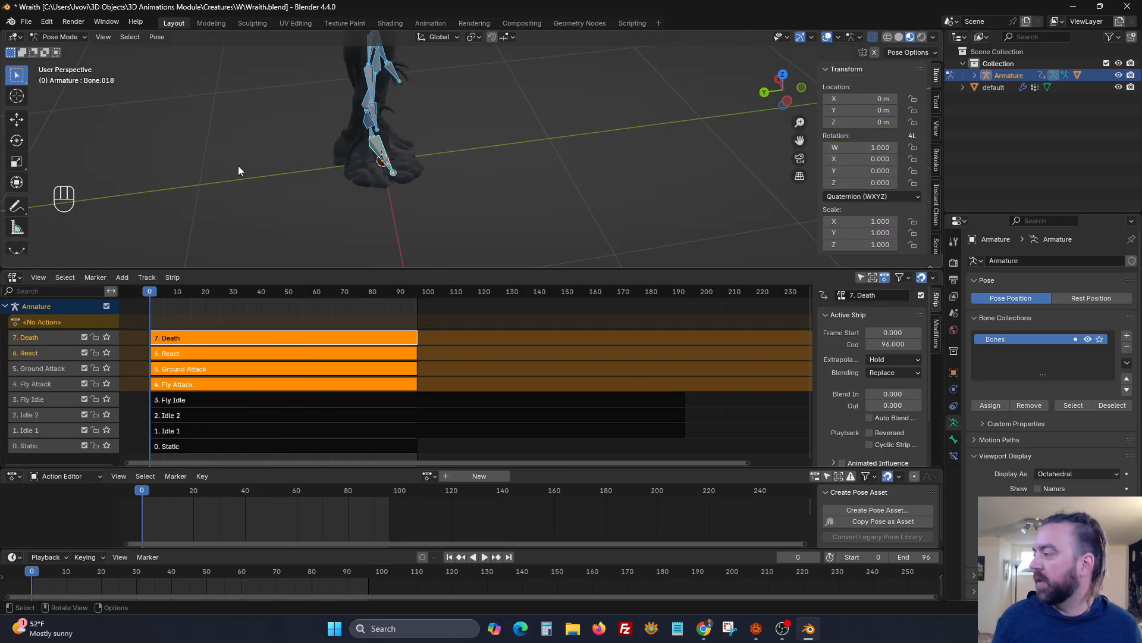
right_click(379, 98)
click(368, 109)
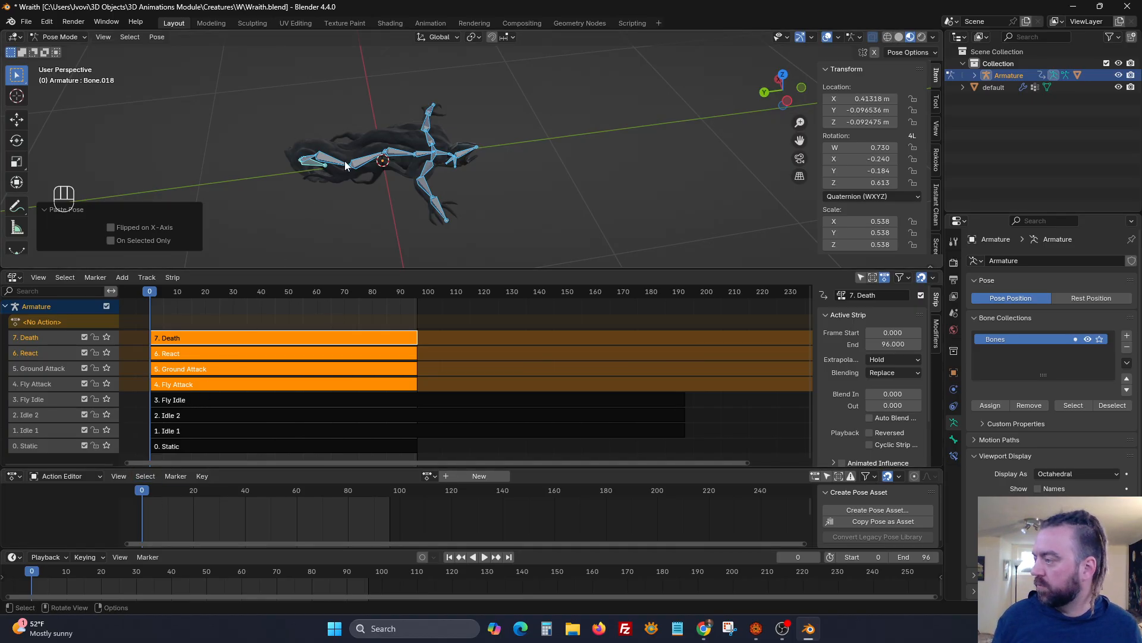
key(i)
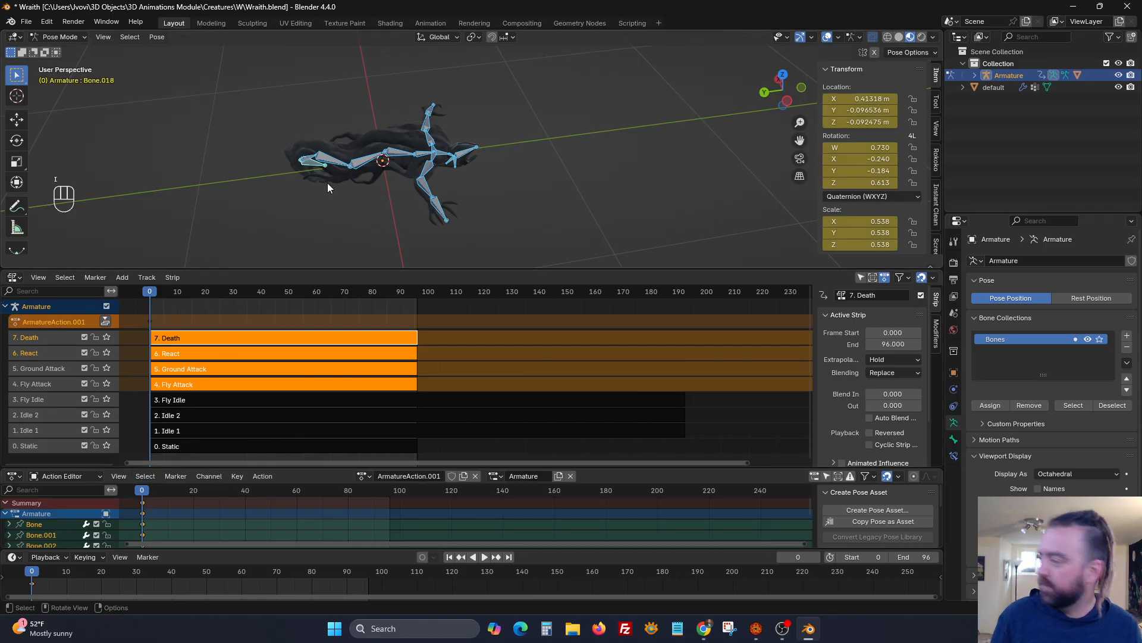
key(shift+d)
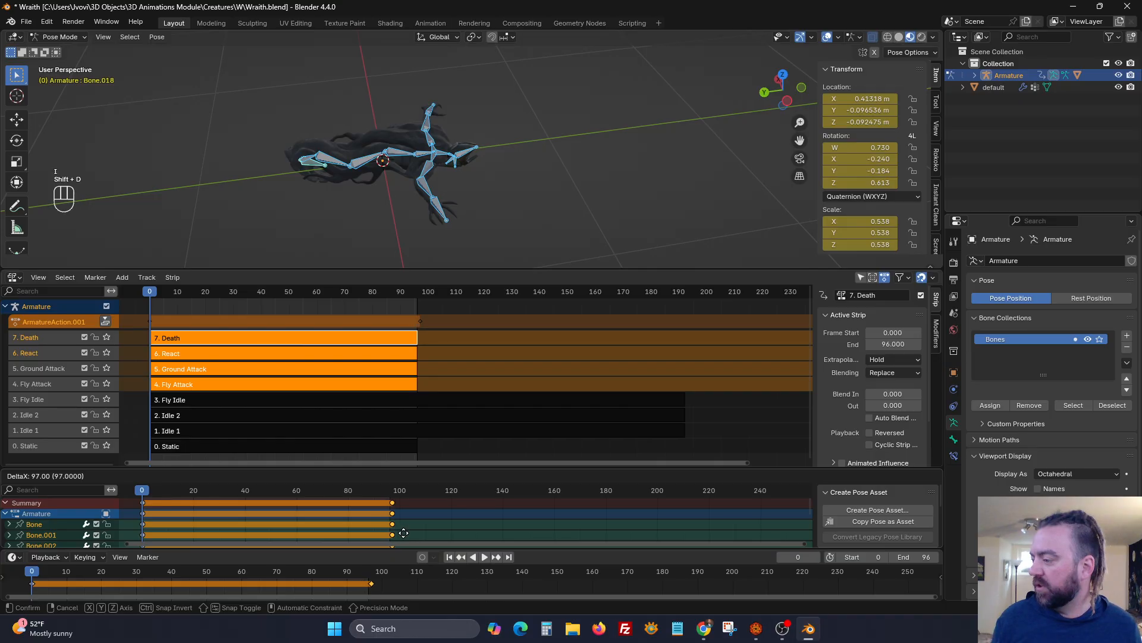
click(401, 532)
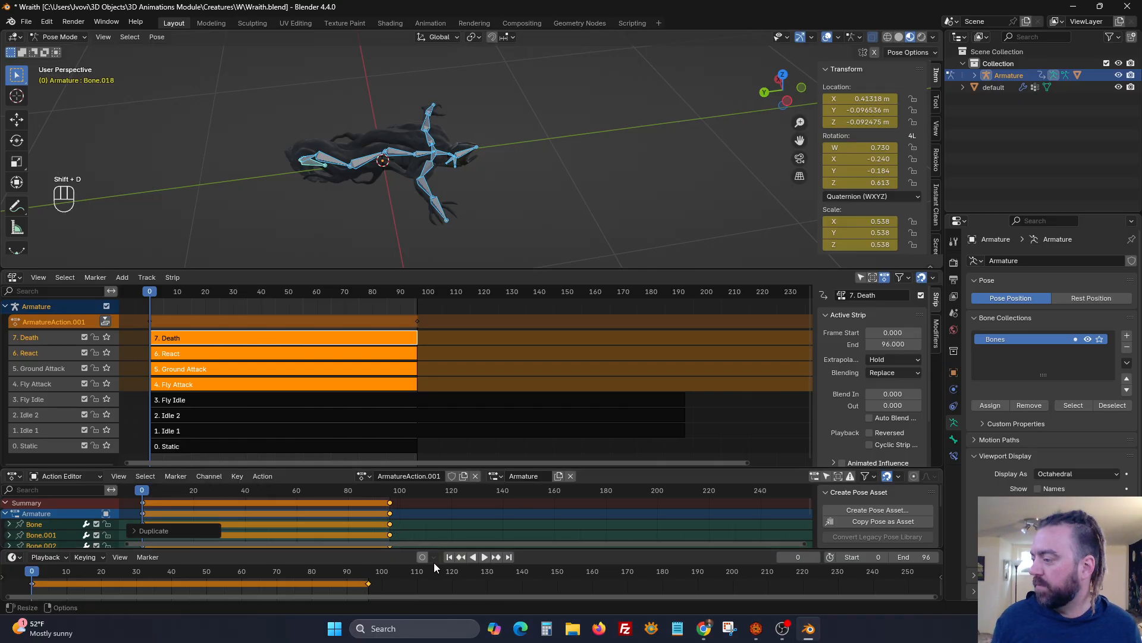
Rename the new action 8. Dead, preview its playback and push it down into its own NLA strip.
click(413, 476)
text(8. Dead)
key(Return)
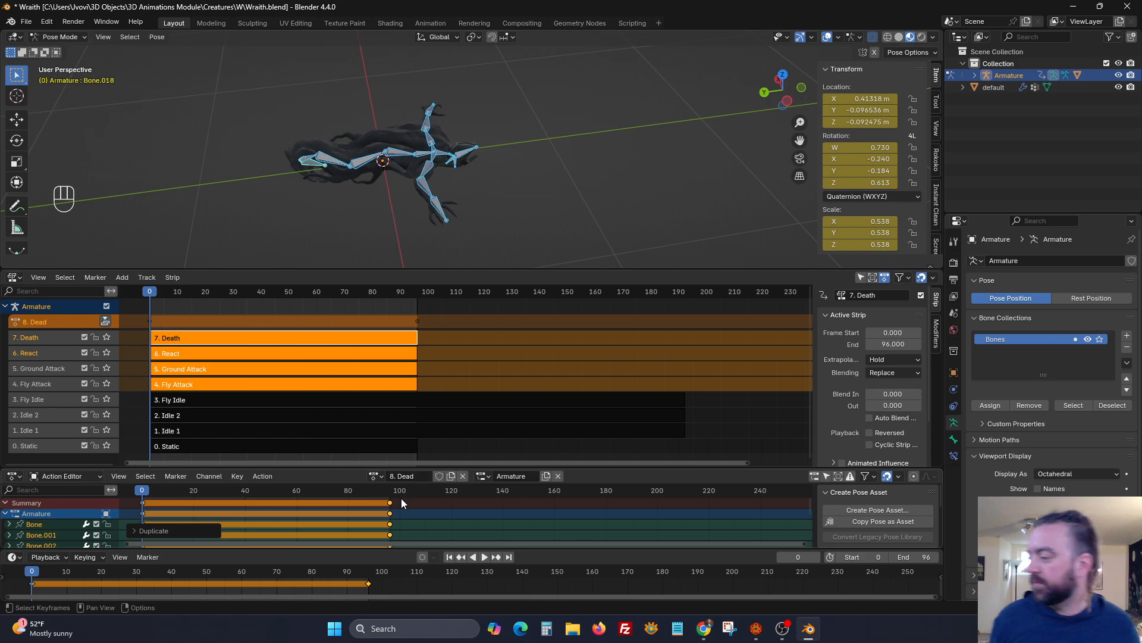
key(space)
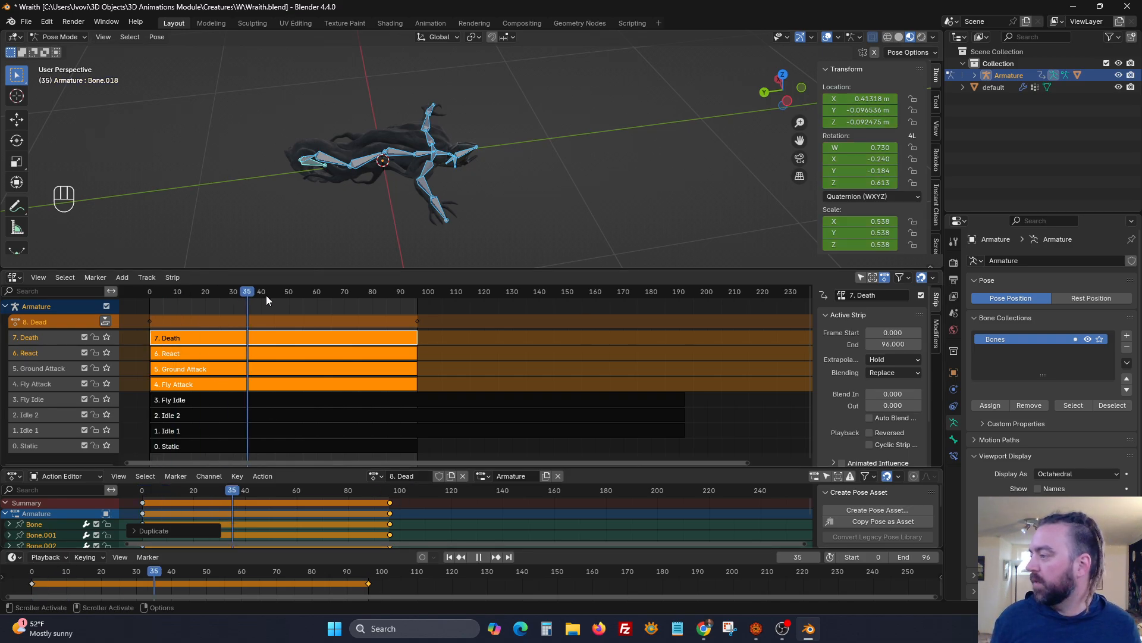
key(Escape)
click(108, 323)
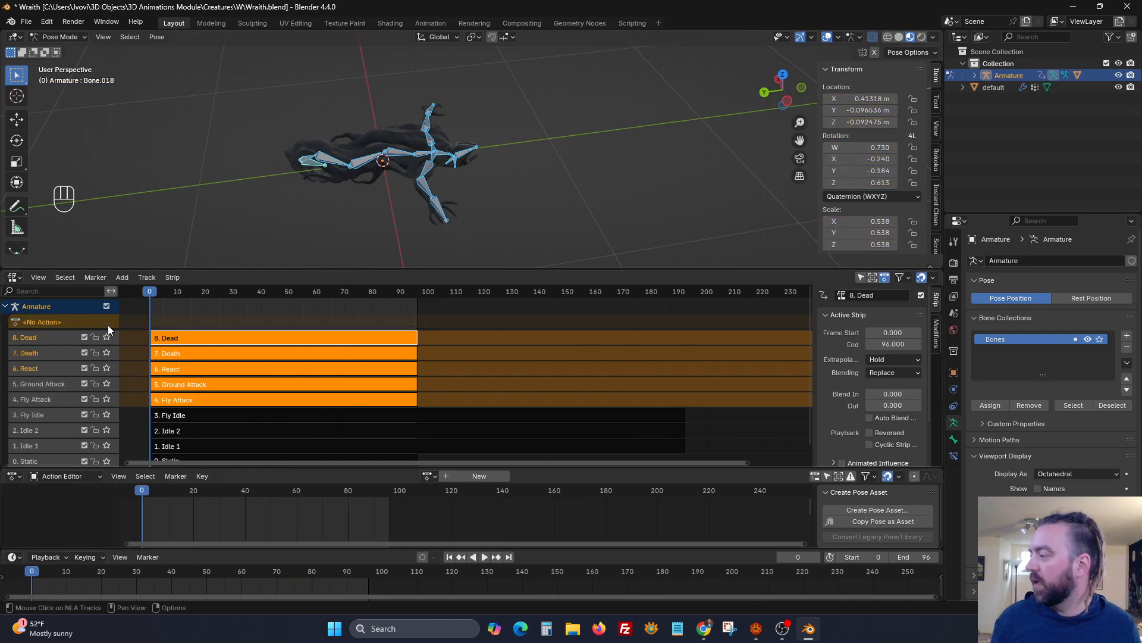
Return to Object Mode, switch the Outliner to the Blender File display and expand the Actions list.
key(ctrl+Tab)
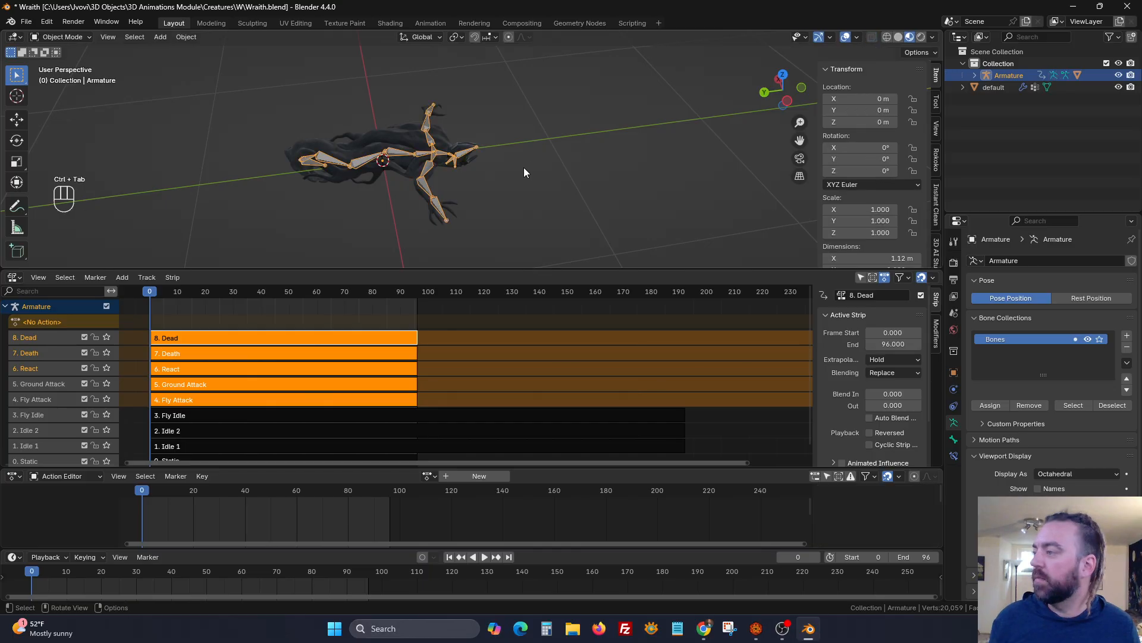
click(980, 37)
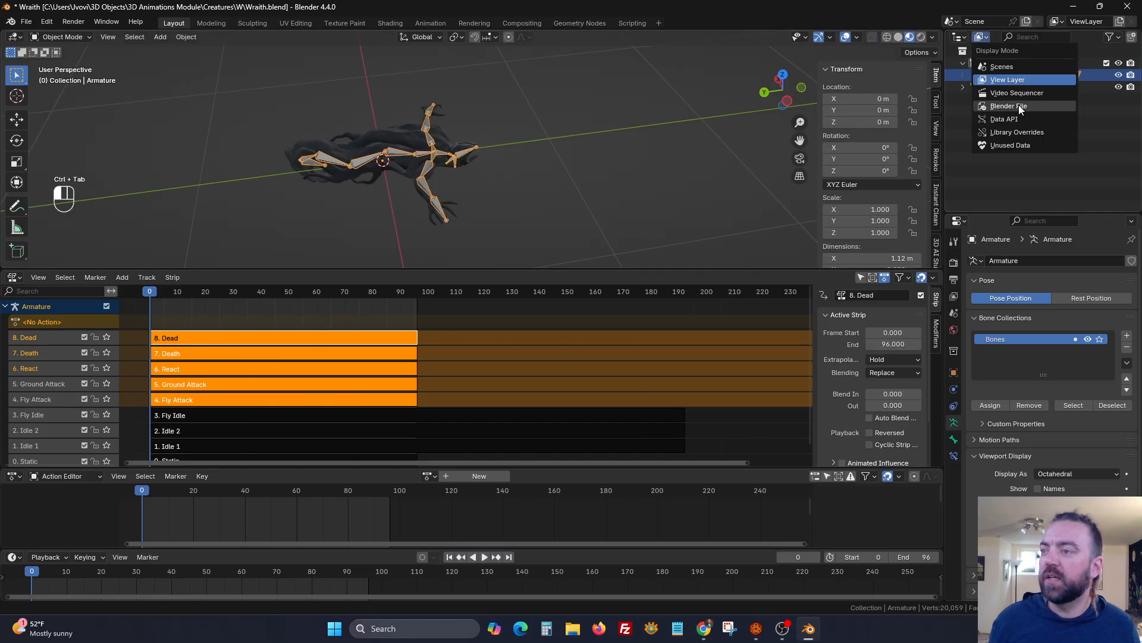
click(1019, 105)
click(964, 63)
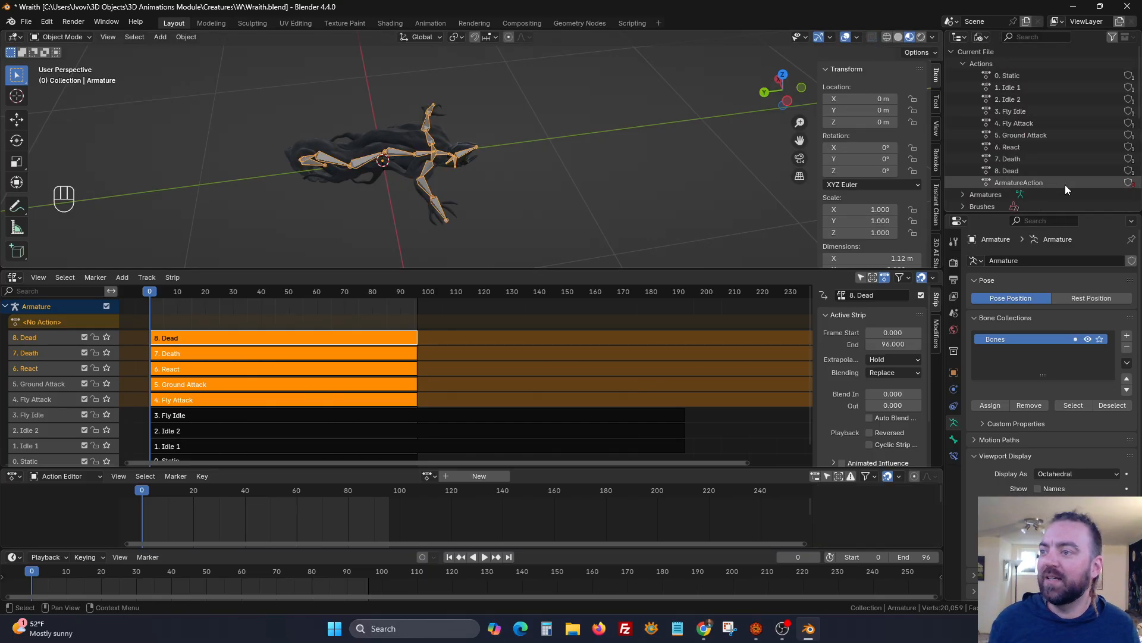
Save Wraith.blend and reopen it from the recent files to purge the unused ArmatureAction.
click(27, 22)
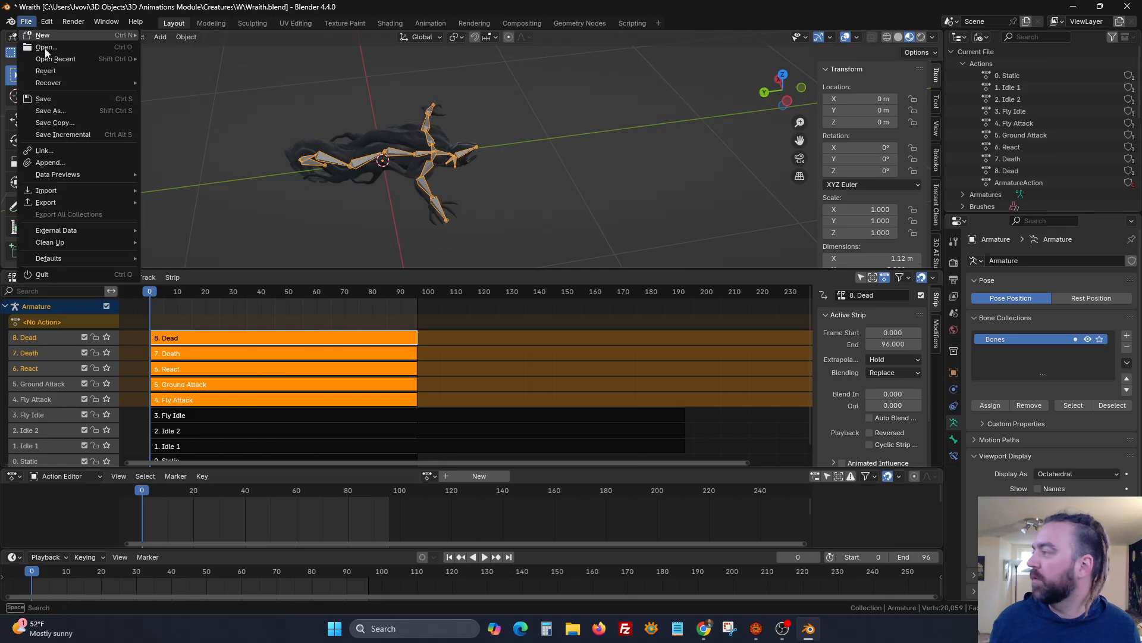
click(60, 101)
click(26, 22)
mouse_move(87, 57)
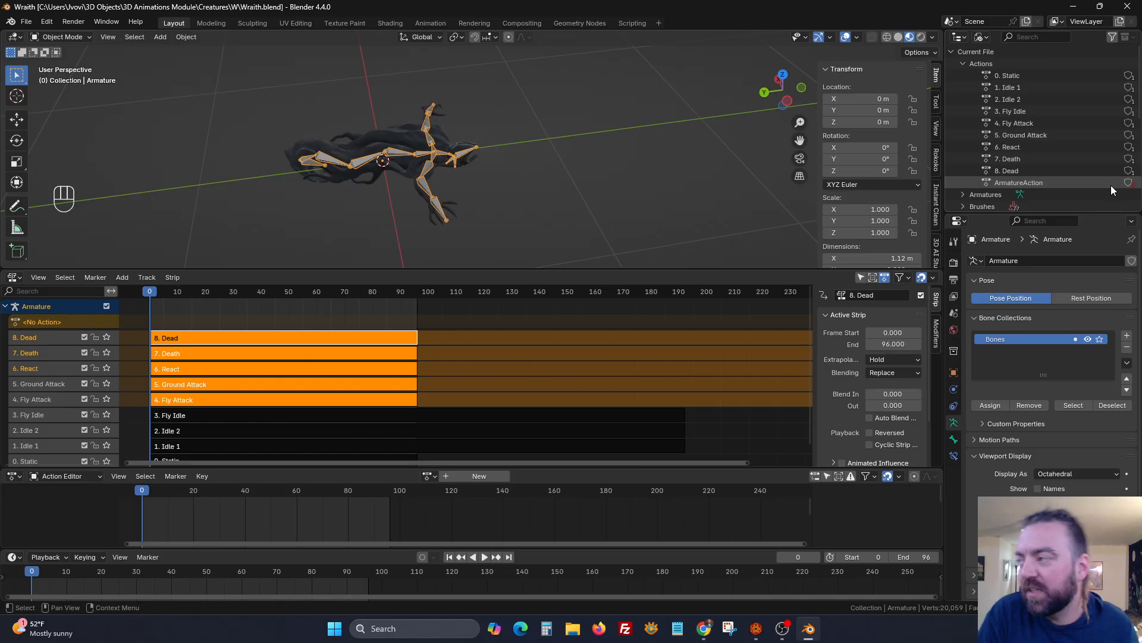
click(27, 23)
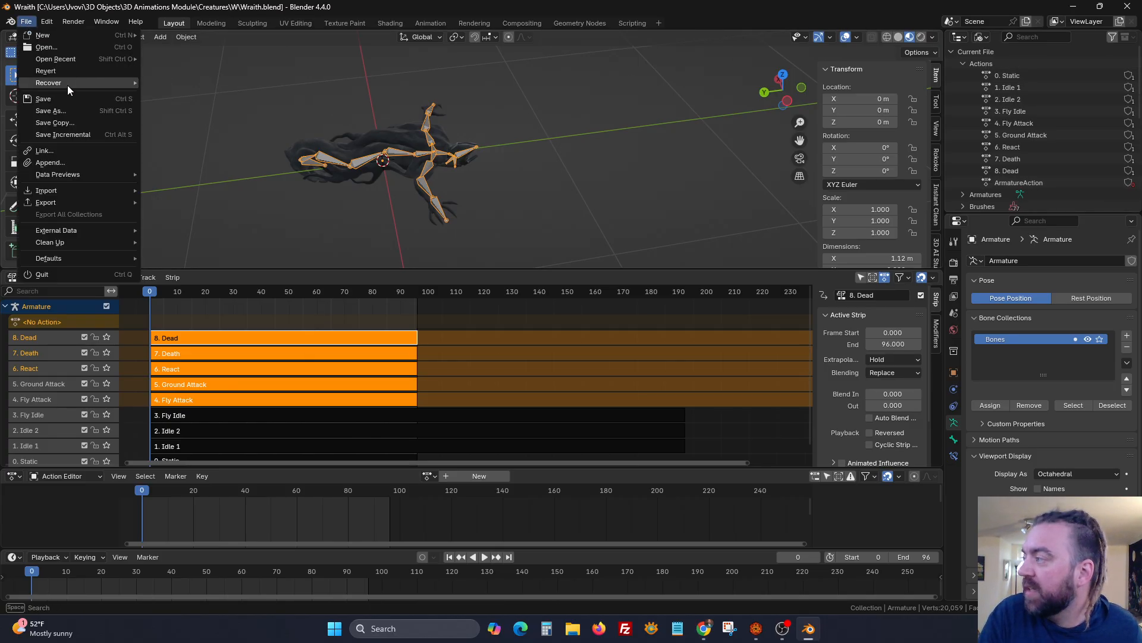
click(70, 95)
click(27, 21)
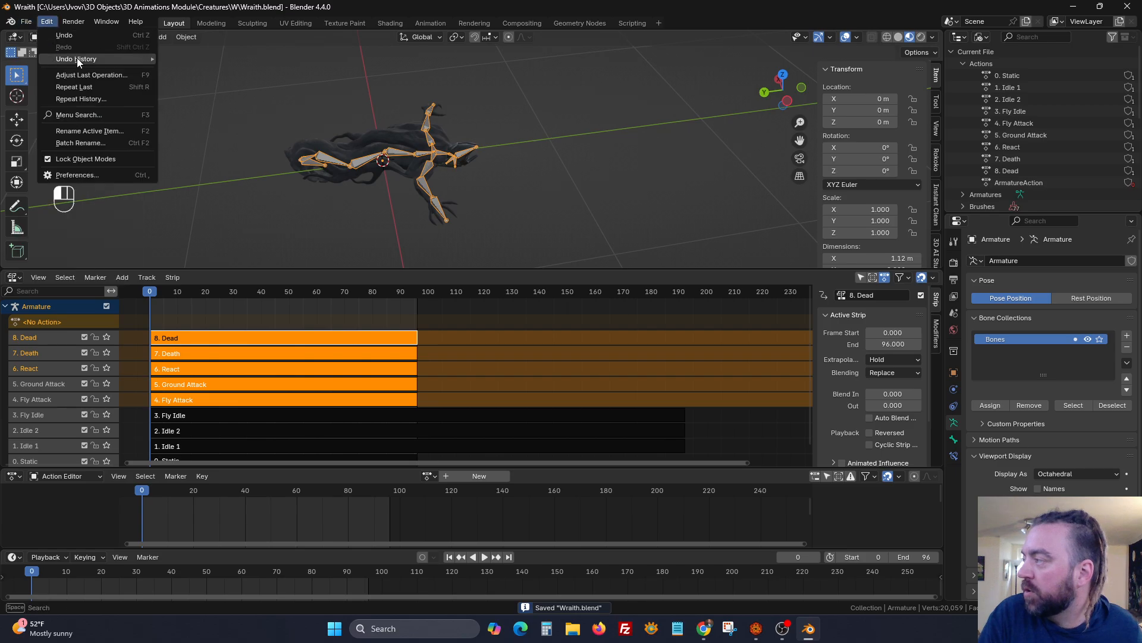
click(26, 21)
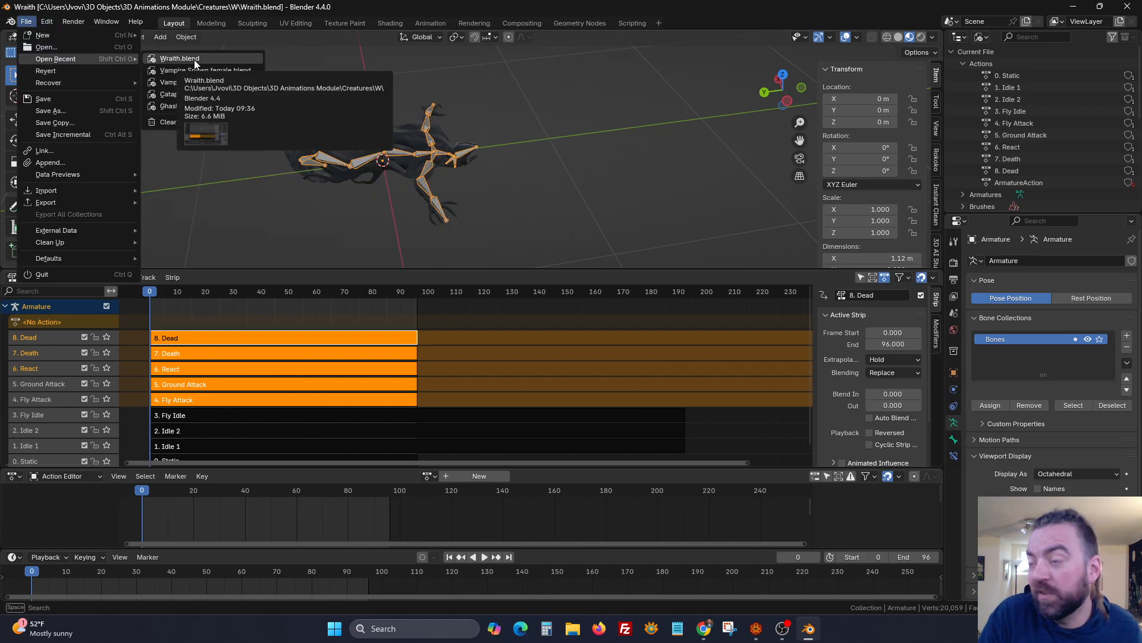
click(191, 60)
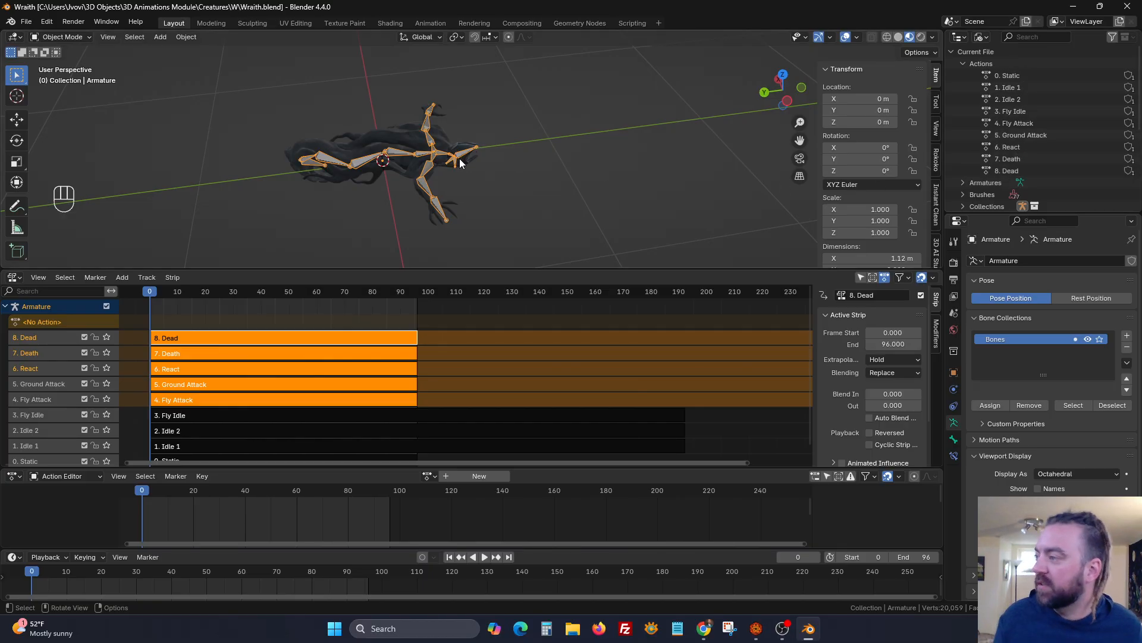
Select all objects and export them as glTF Binary named MZ4250 - Wraith Animated.glb in the Creatures\W folder.
key(a)
click(26, 22)
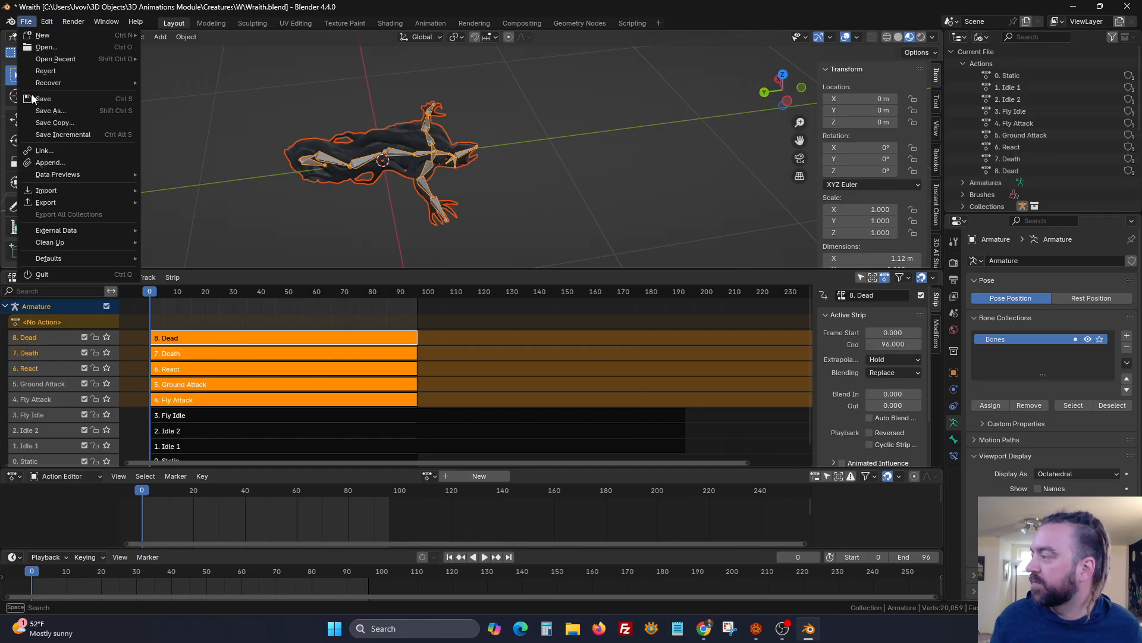
mouse_move(80, 202)
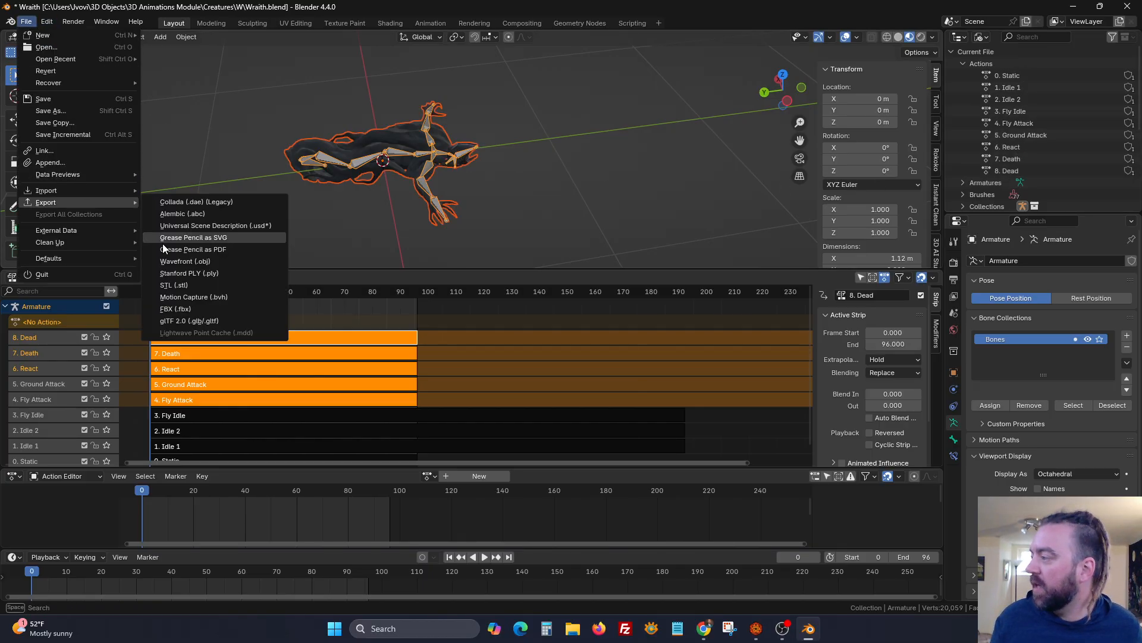
click(218, 320)
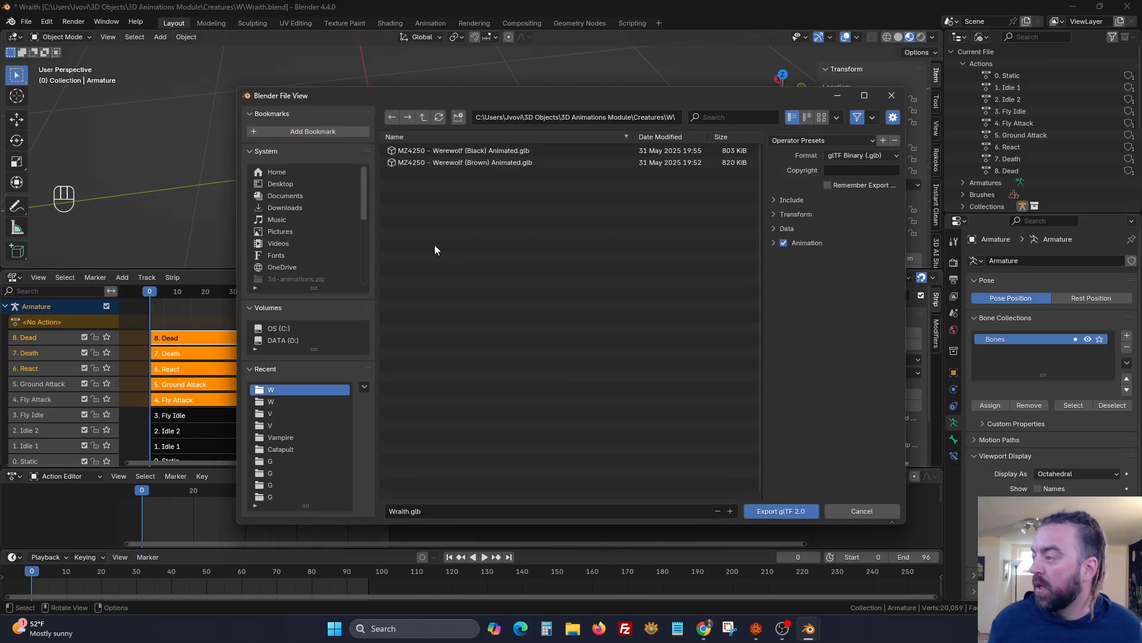
click(510, 511)
key(Home)
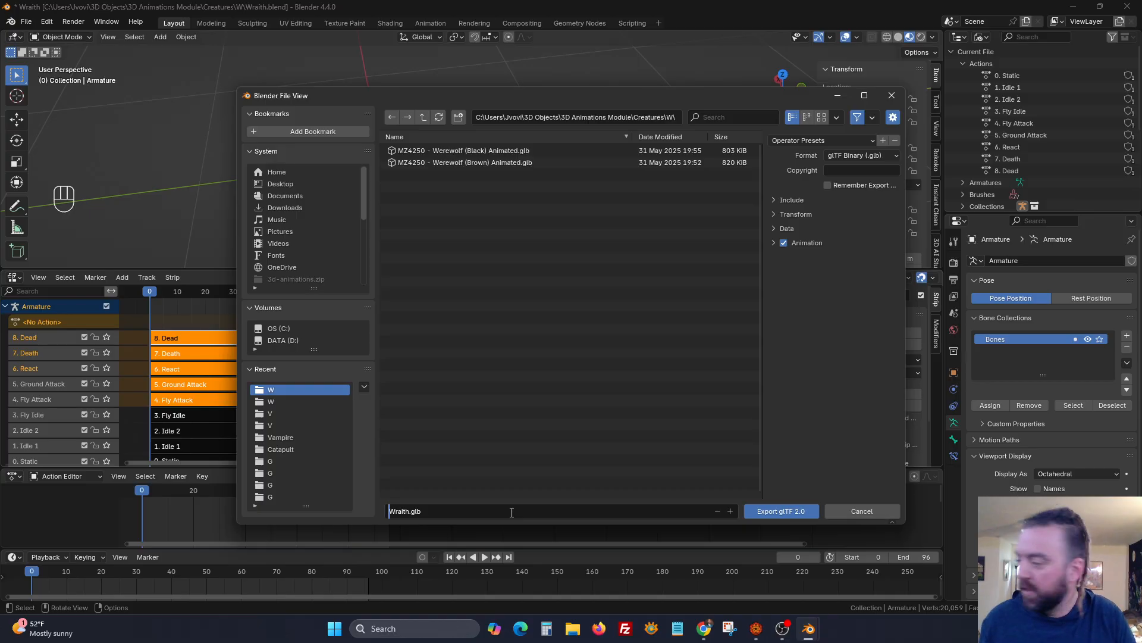
text(MZ4250 -)
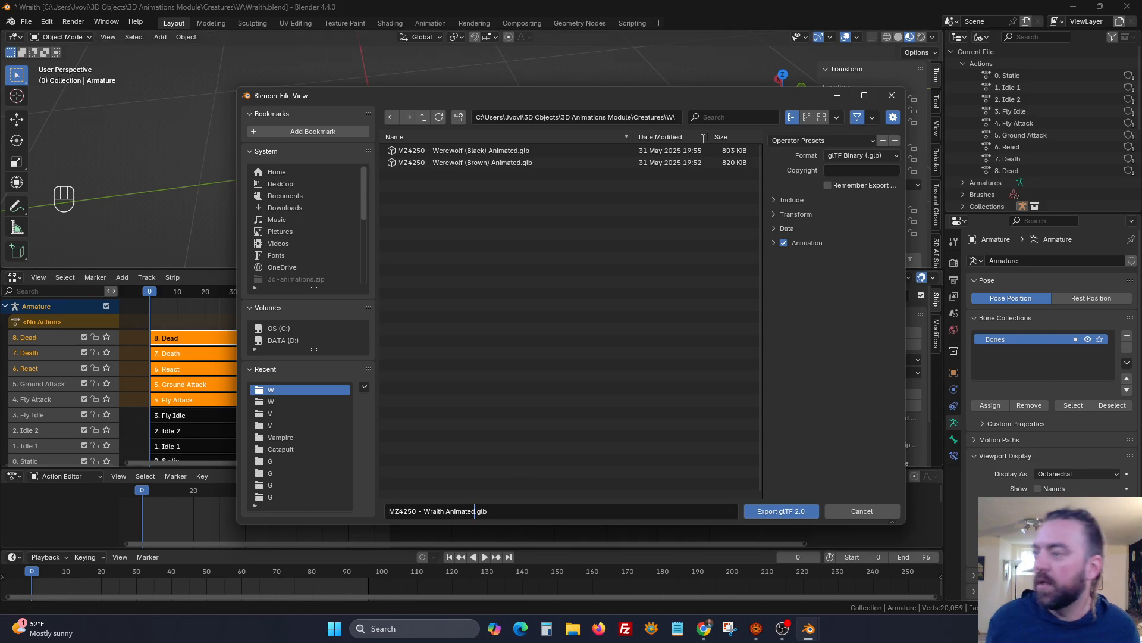
click(791, 140)
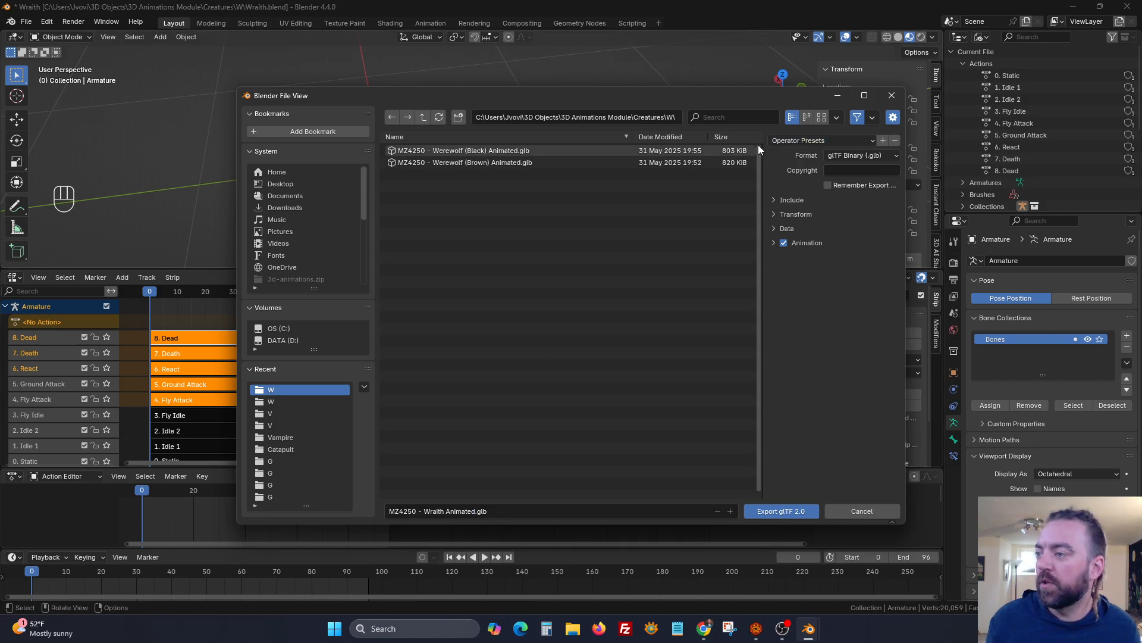
click(799, 513)
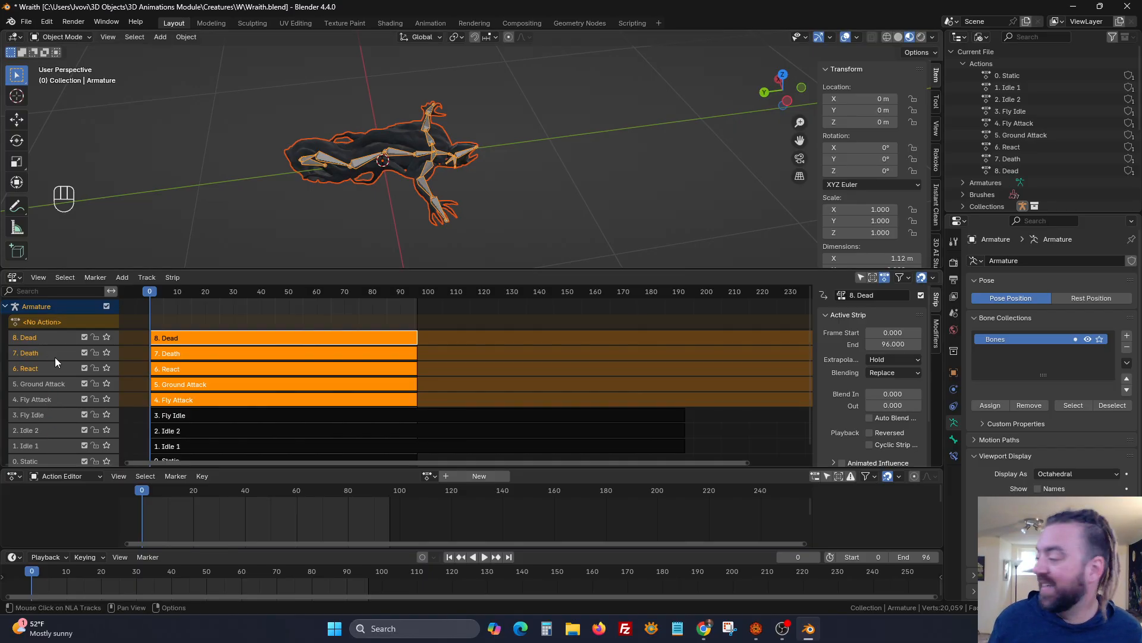
Start a second glTF 2.0 export and browse to FoundryVTT's Data\modules\3d-animations\creatures folder.
click(26, 21)
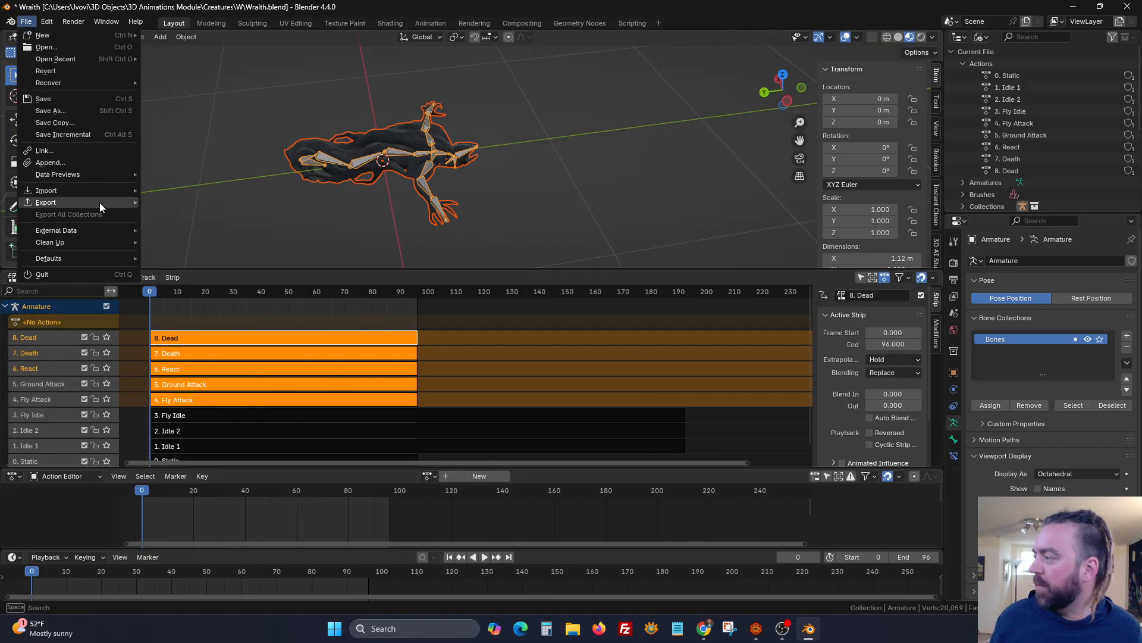
mouse_move(99, 203)
click(212, 321)
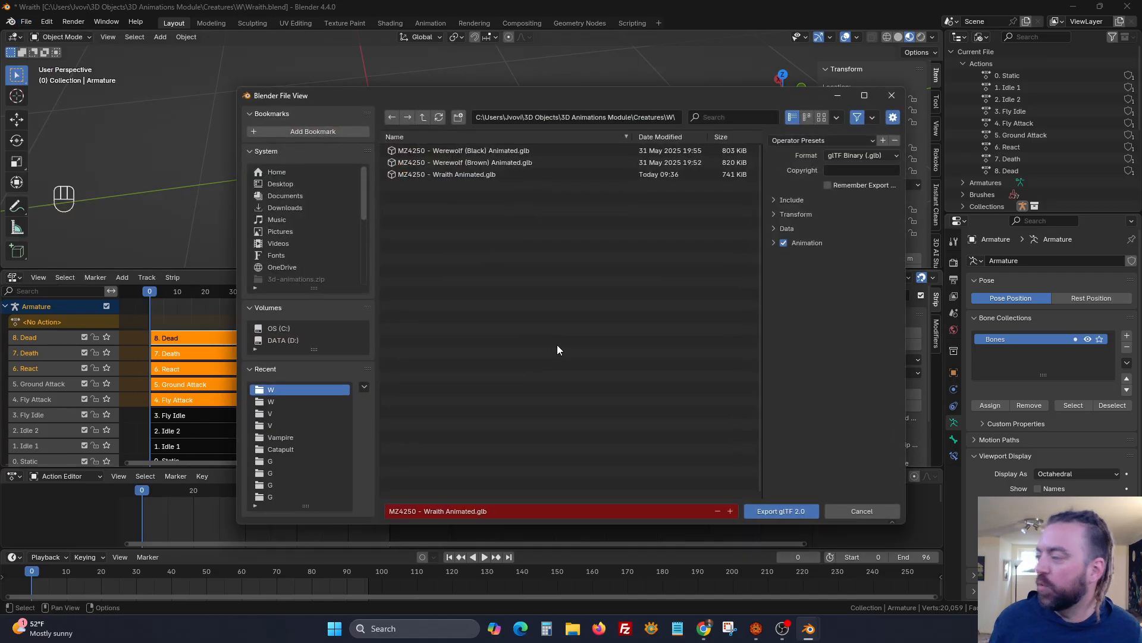
scroll(306, 230, down, 3)
click(308, 268)
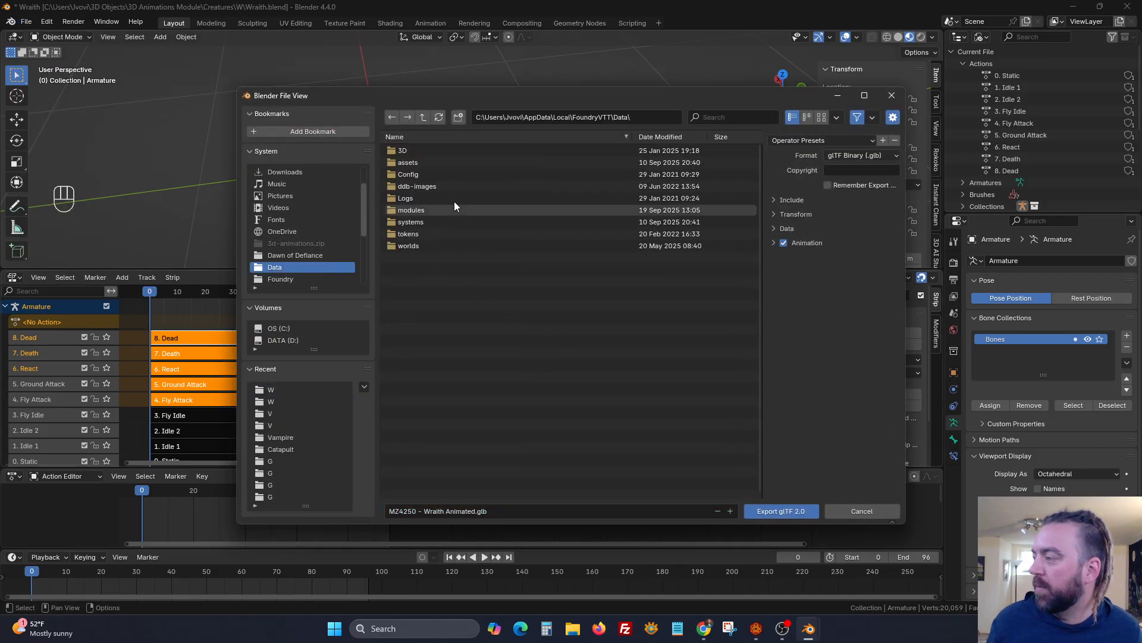
double_click(444, 211)
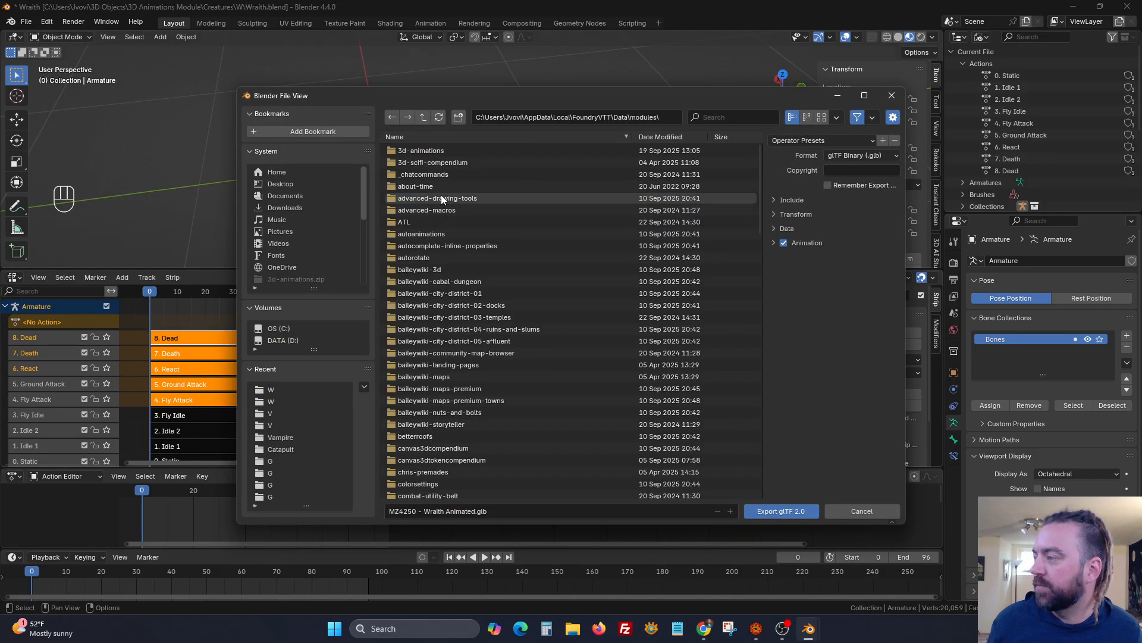
double_click(451, 152)
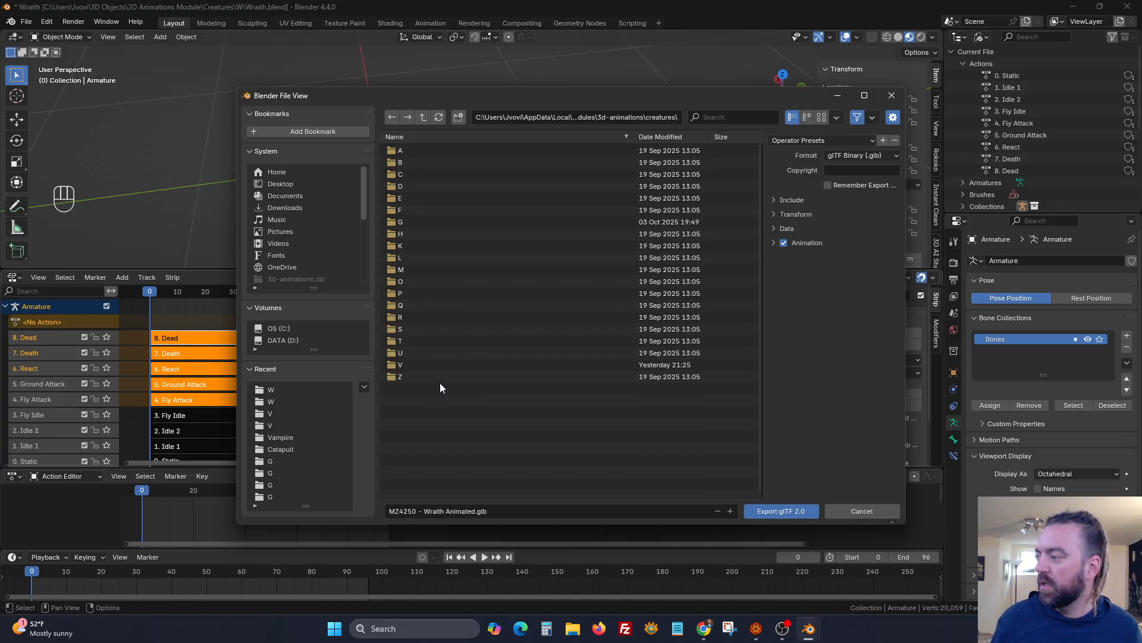
Create a folder named W in the module's creatures folder and export MZ4250 - Wraith Animated.glb into it as glTF Binary.
click(459, 118)
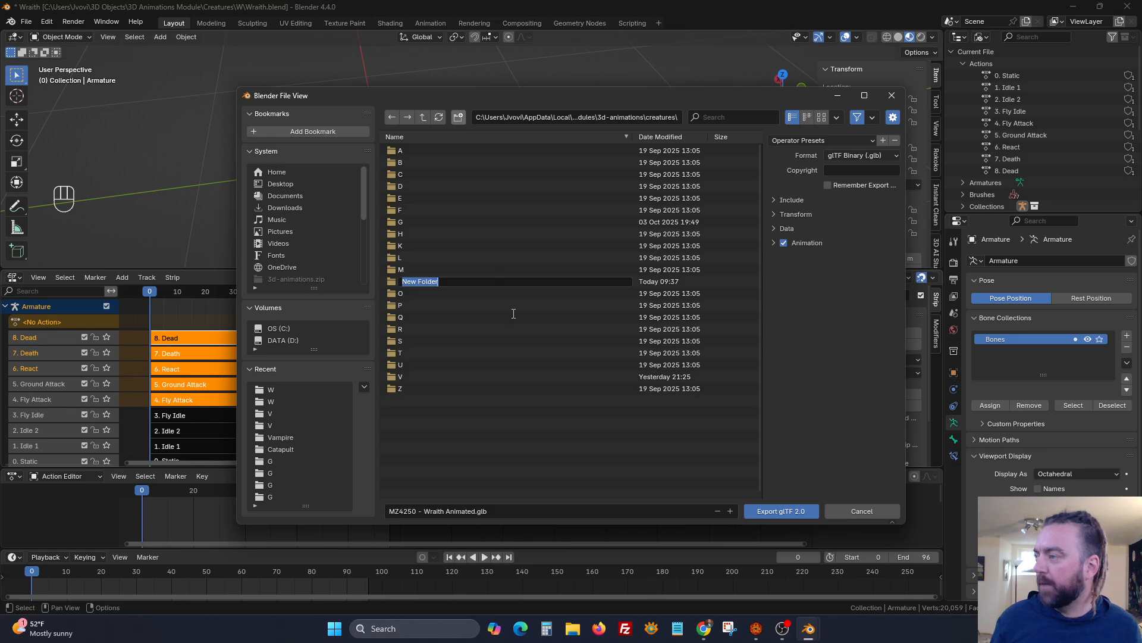
text(W)
key(Return)
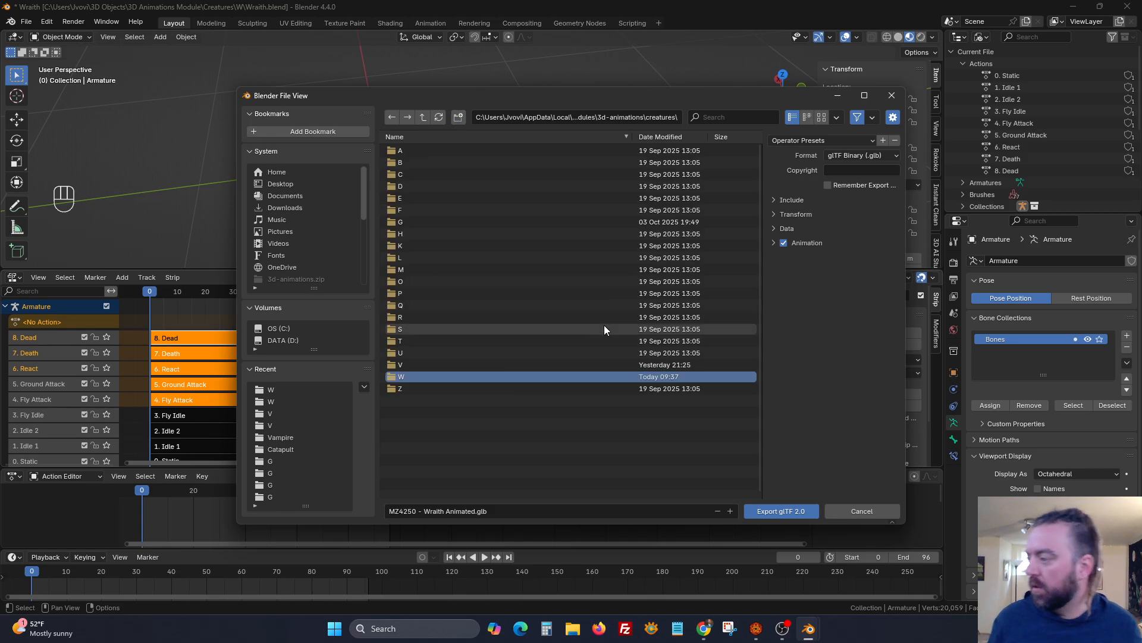
click(555, 377)
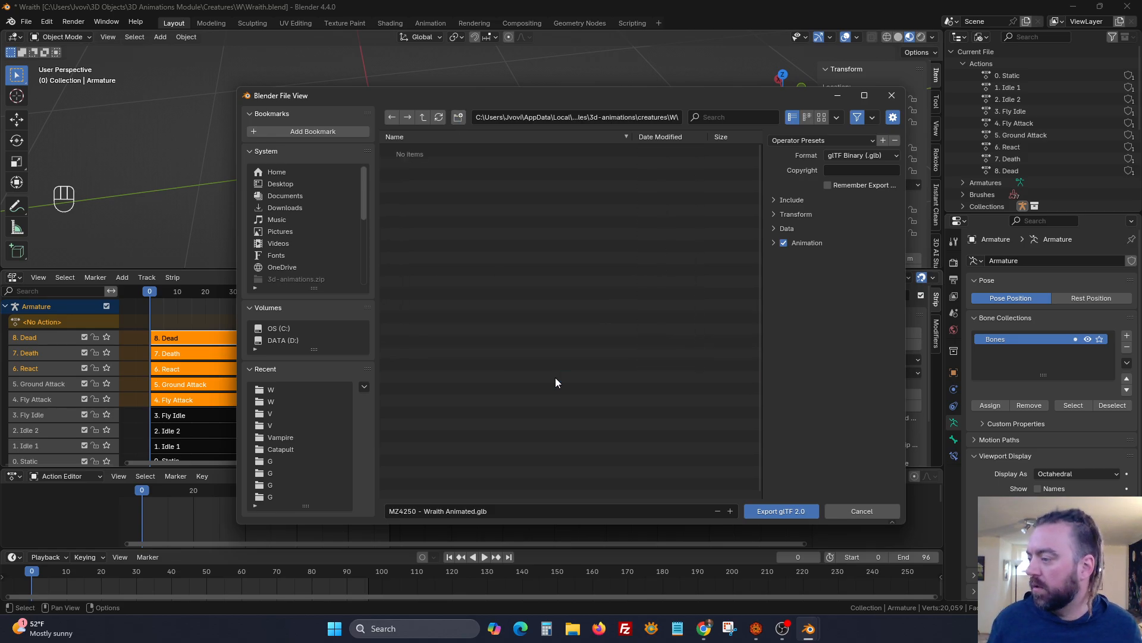
click(805, 140)
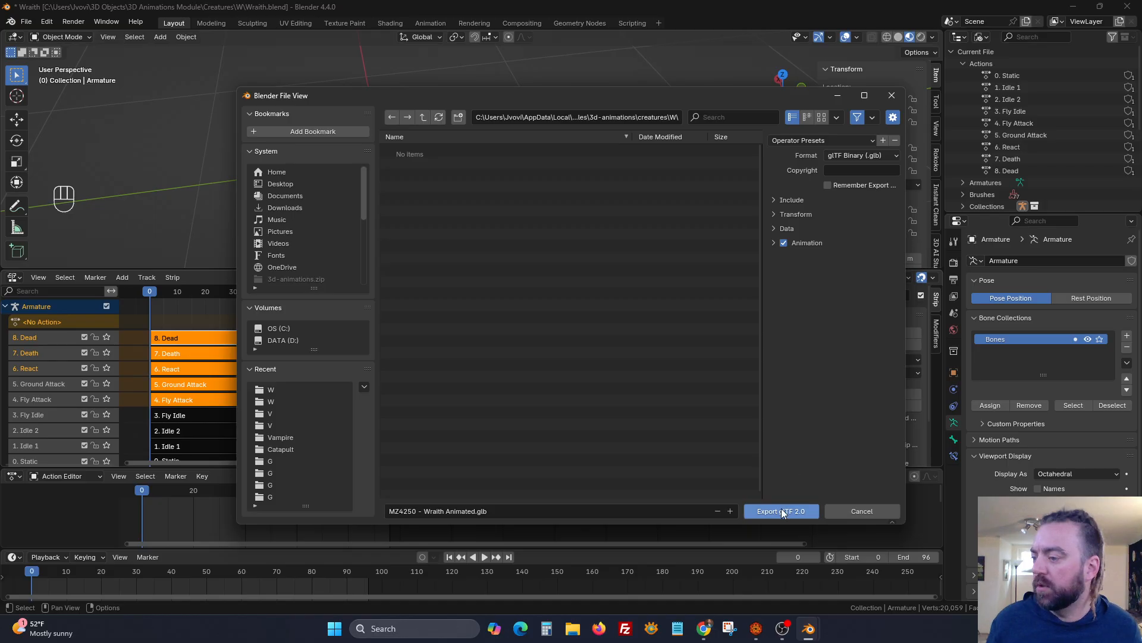
click(781, 511)
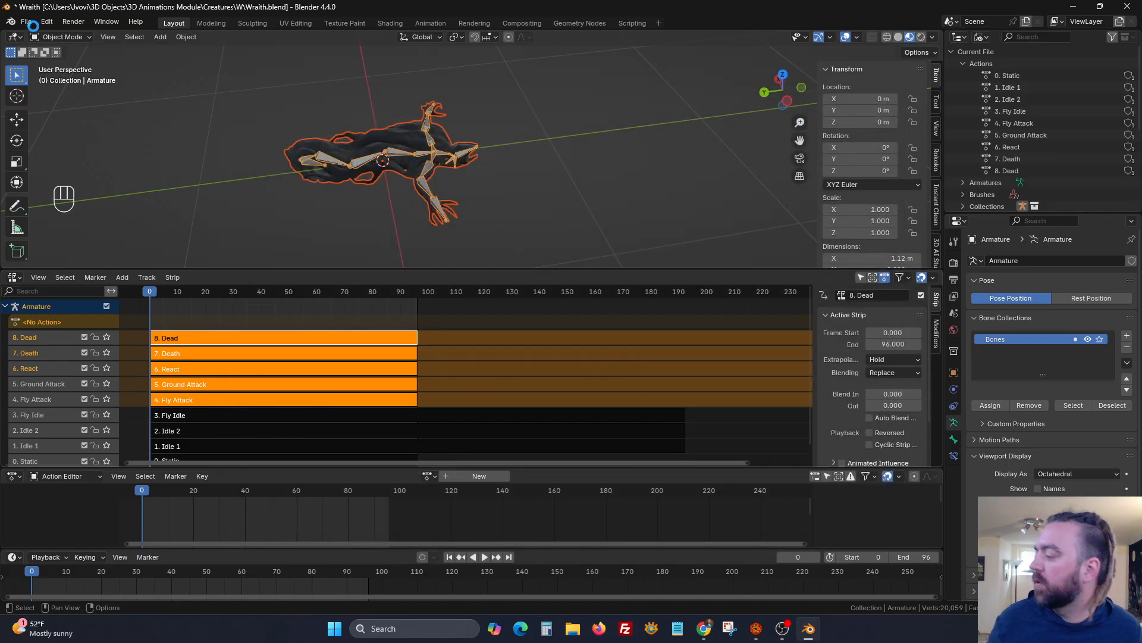
Check the exported wraith GLB in the module's W folder and in Creatures\W through the glTF export browser, without exporting.
click(33, 25)
mouse_move(94, 203)
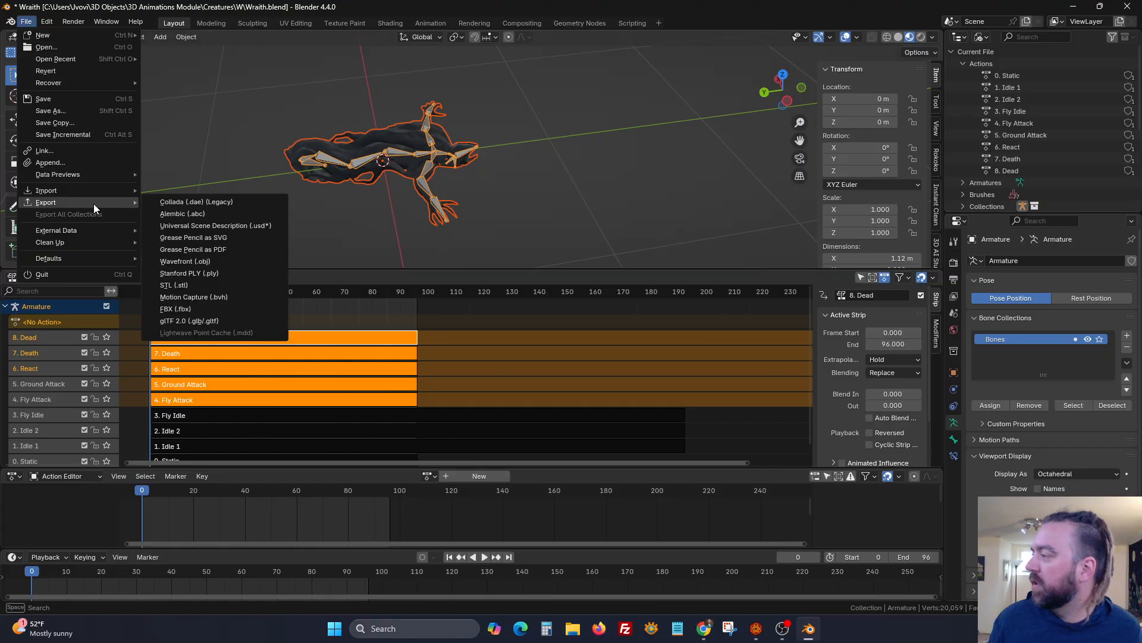
click(204, 321)
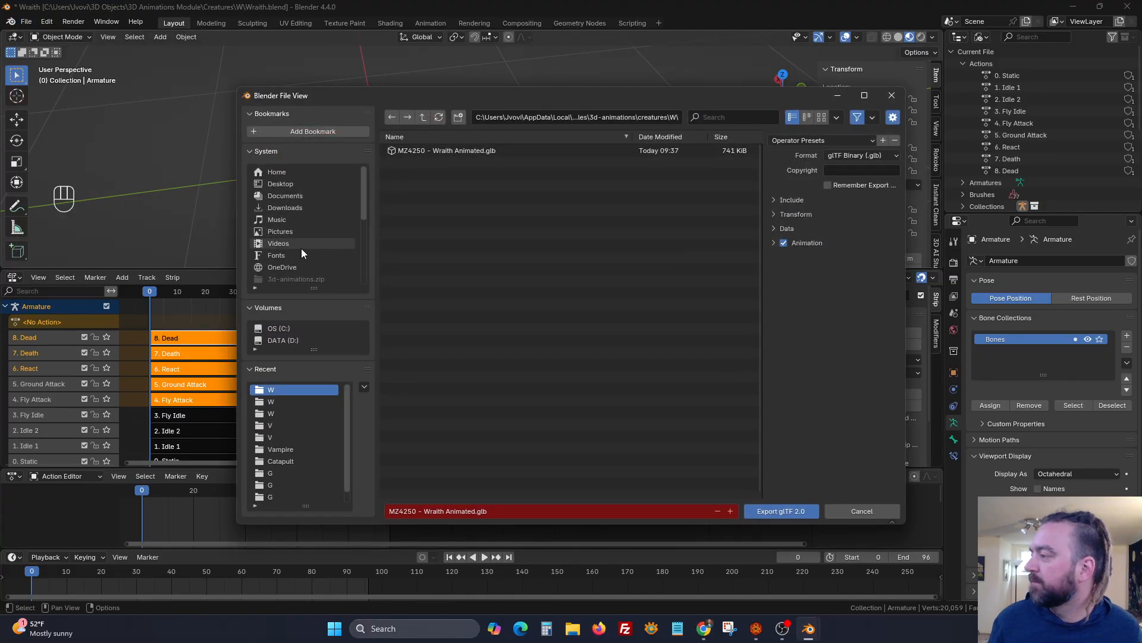
scroll(312, 263, down, 5)
click(319, 267)
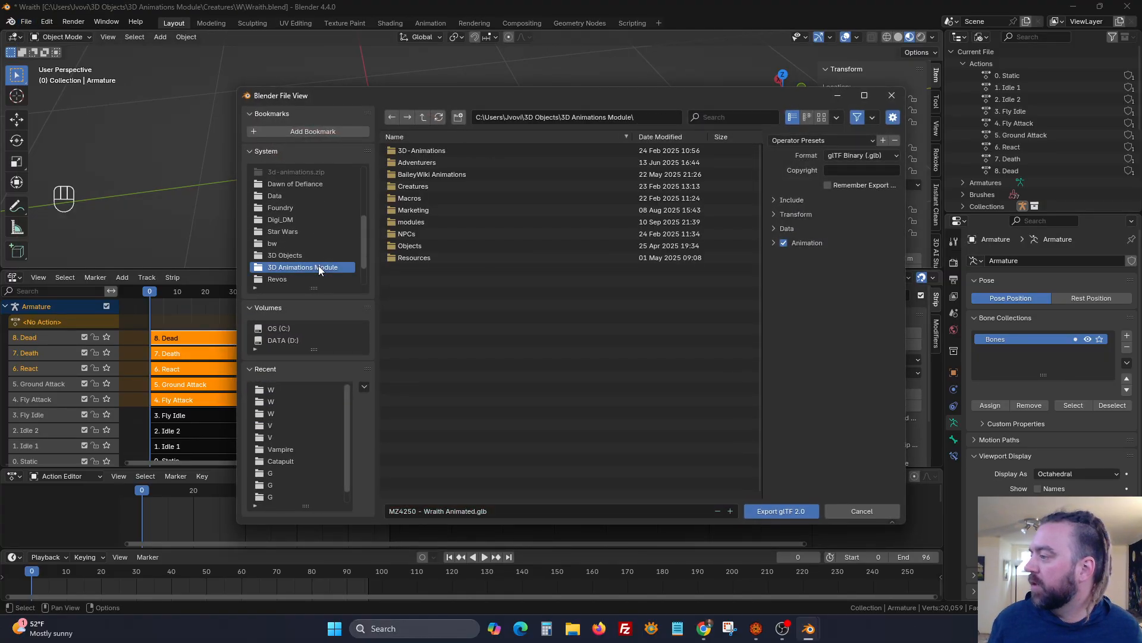
click(426, 182)
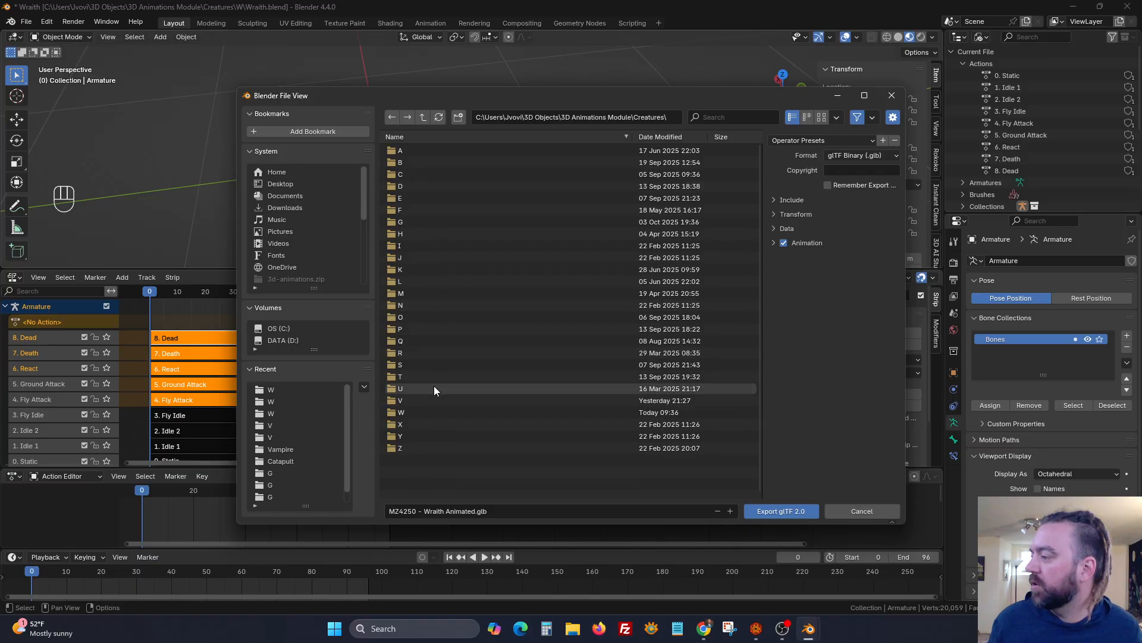
click(434, 411)
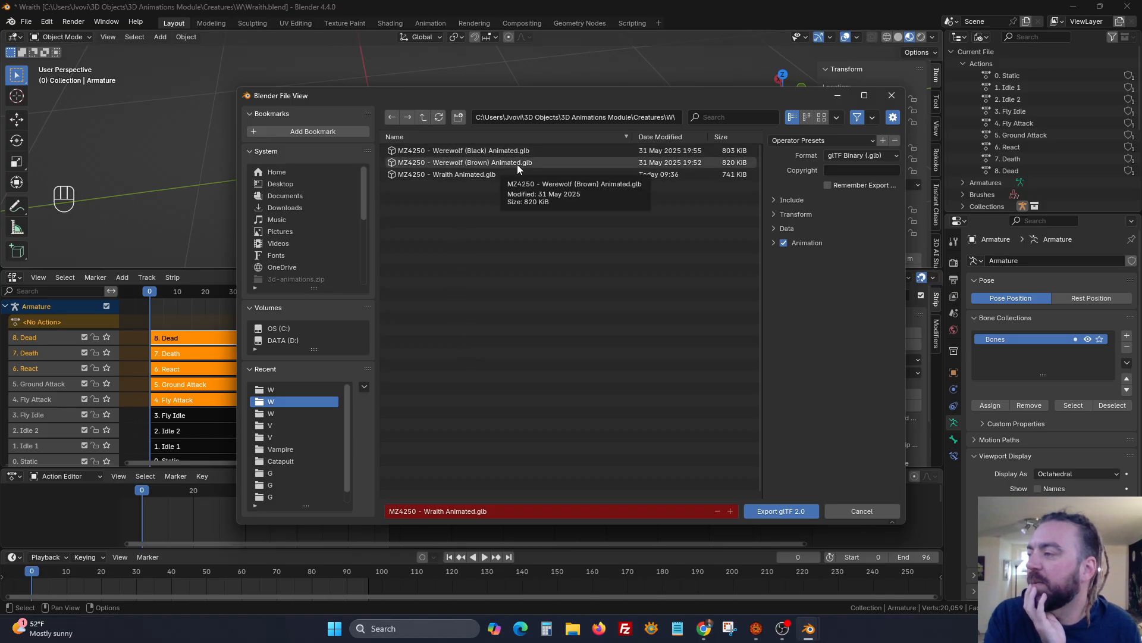
click(867, 511)
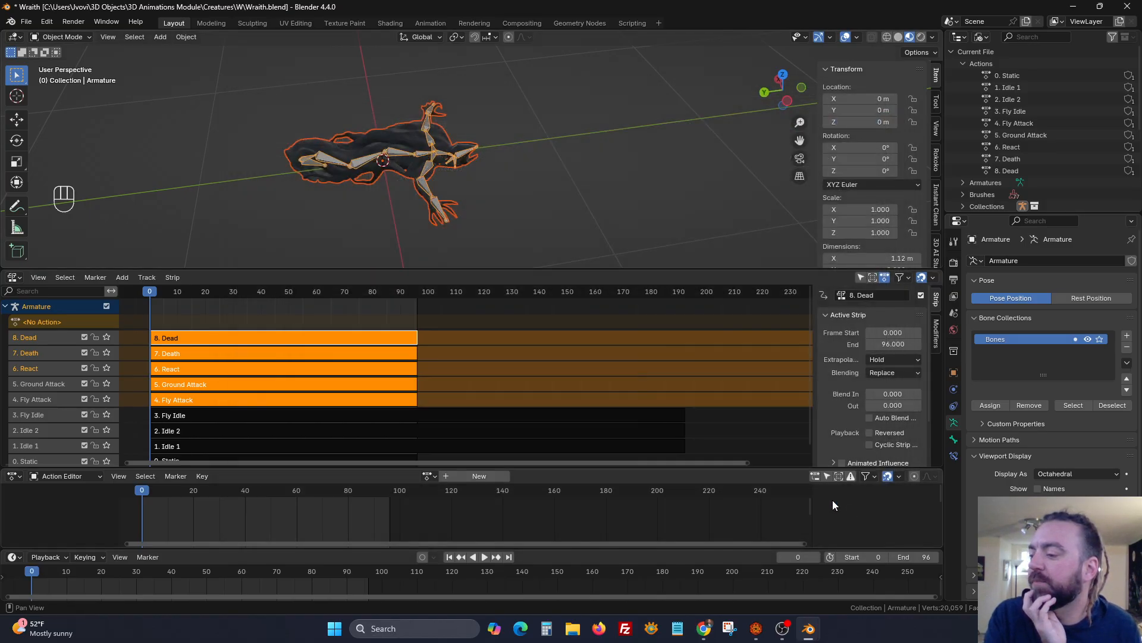
Switch to Foundry Virtual Tabletop, close the Wraith sheet and delete all tokens on the dungeon floor except the Wraith.
click(764, 633)
click(779, 117)
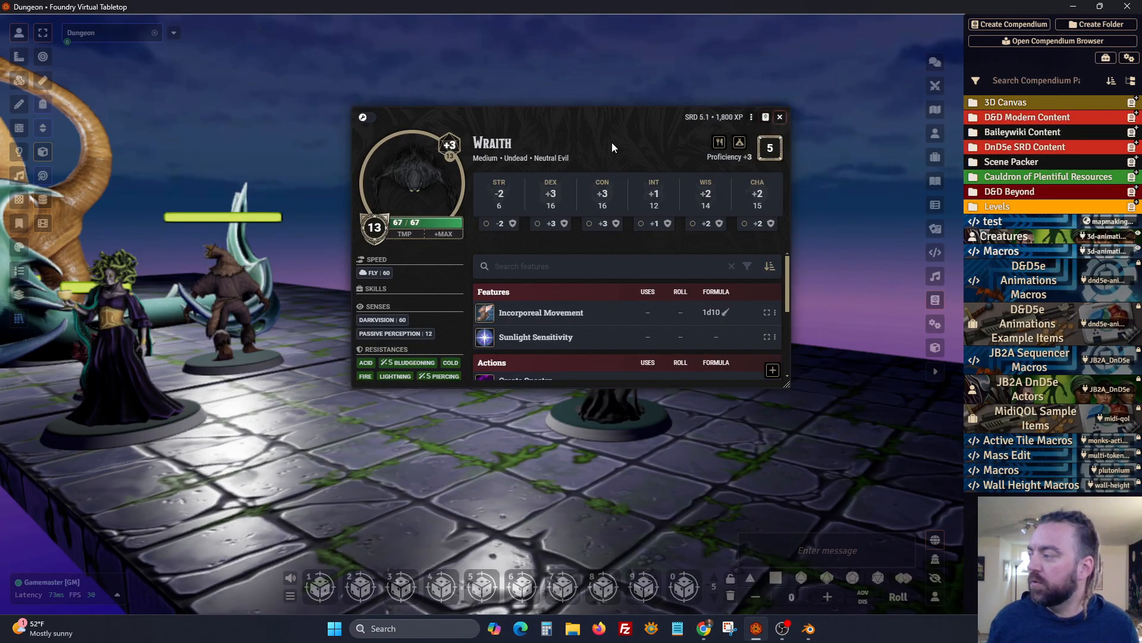
scroll(452, 211, down, 8)
drag(441, 219, 510, 324)
drag(619, 518, 152, 222)
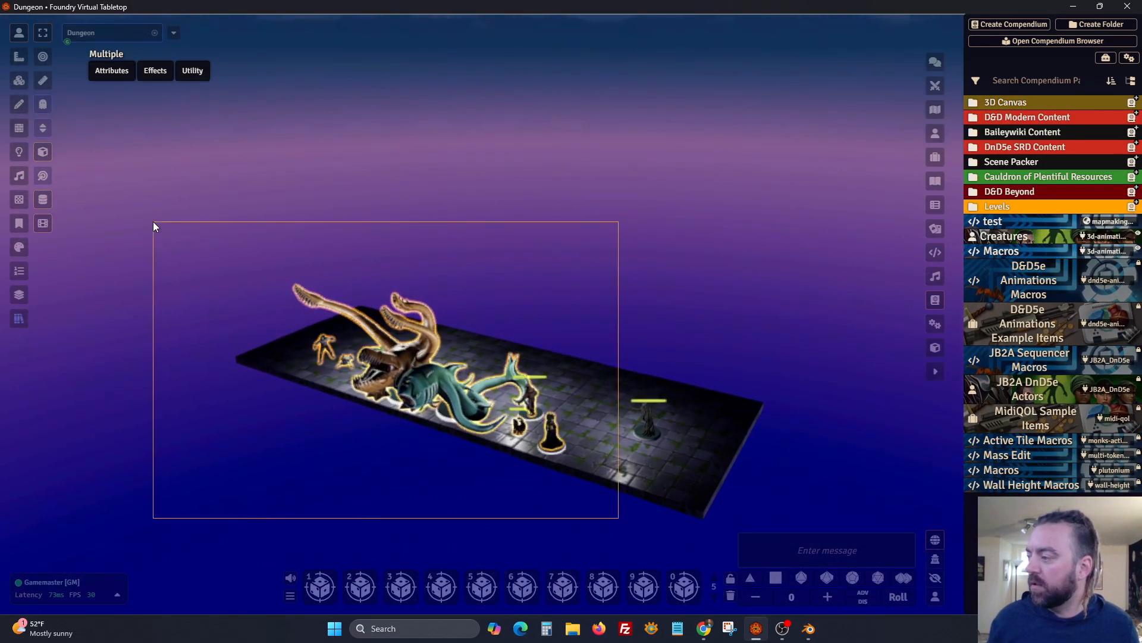
key(Delete)
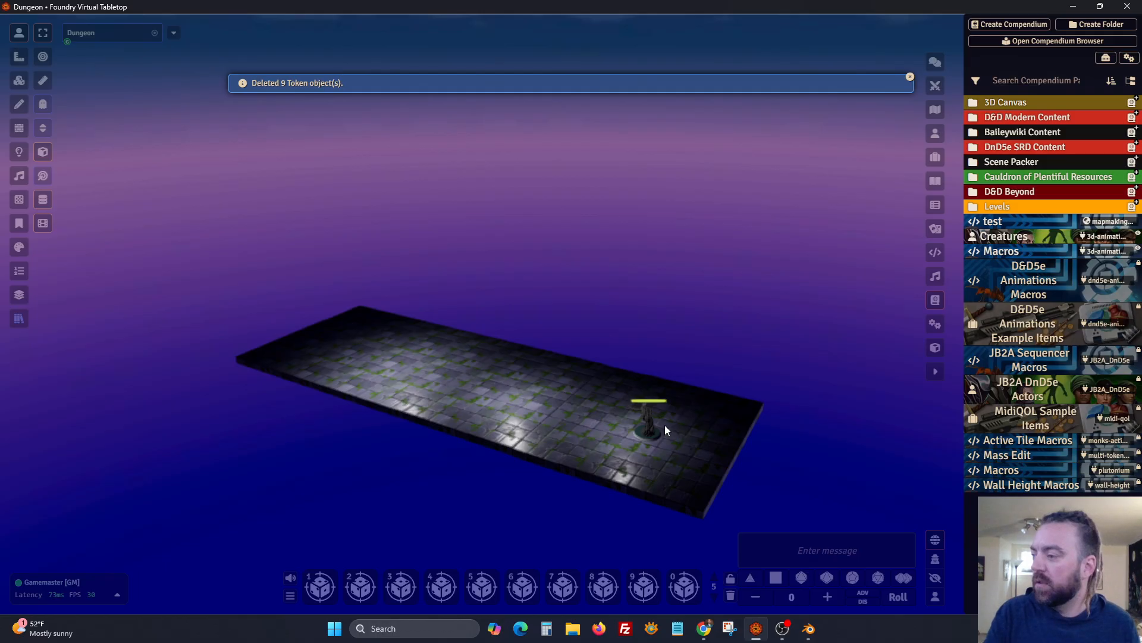
Move the Wraith token repeatedly across the dungeon floor to examine its idle and flying animations from several angles.
drag(655, 433, 433, 376)
scroll(444, 309, up, 8)
right_drag(387, 339, 428, 288)
drag(365, 214, 385, 285)
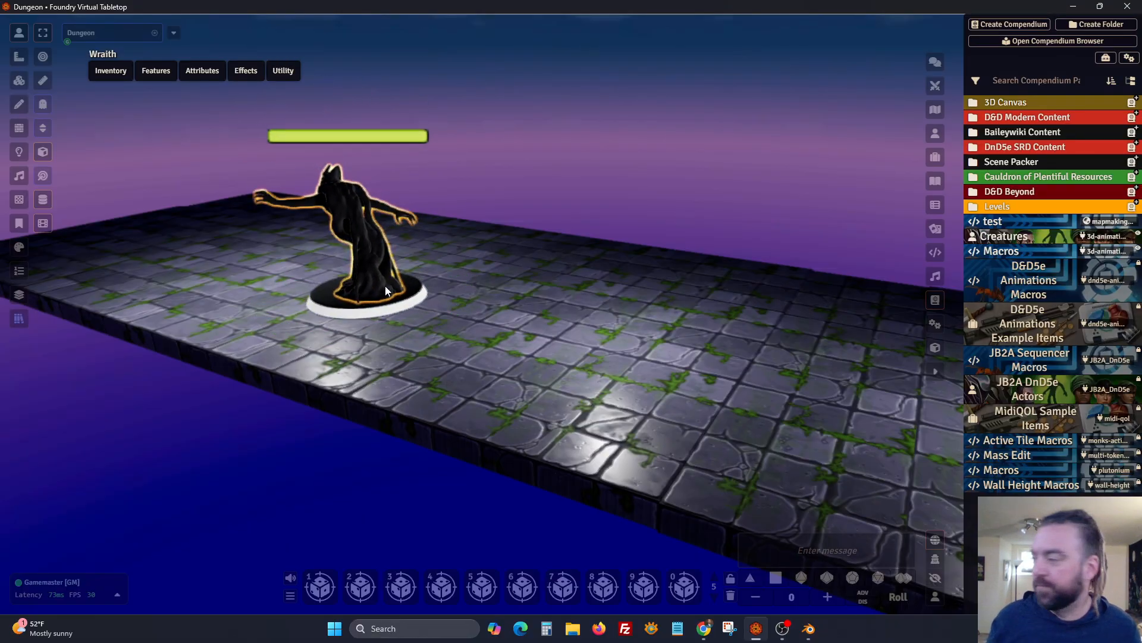
scroll(412, 315, up, 3)
middle_drag(413, 315, 545, 357)
drag(646, 351, 382, 298)
middle_drag(484, 343, 601, 313)
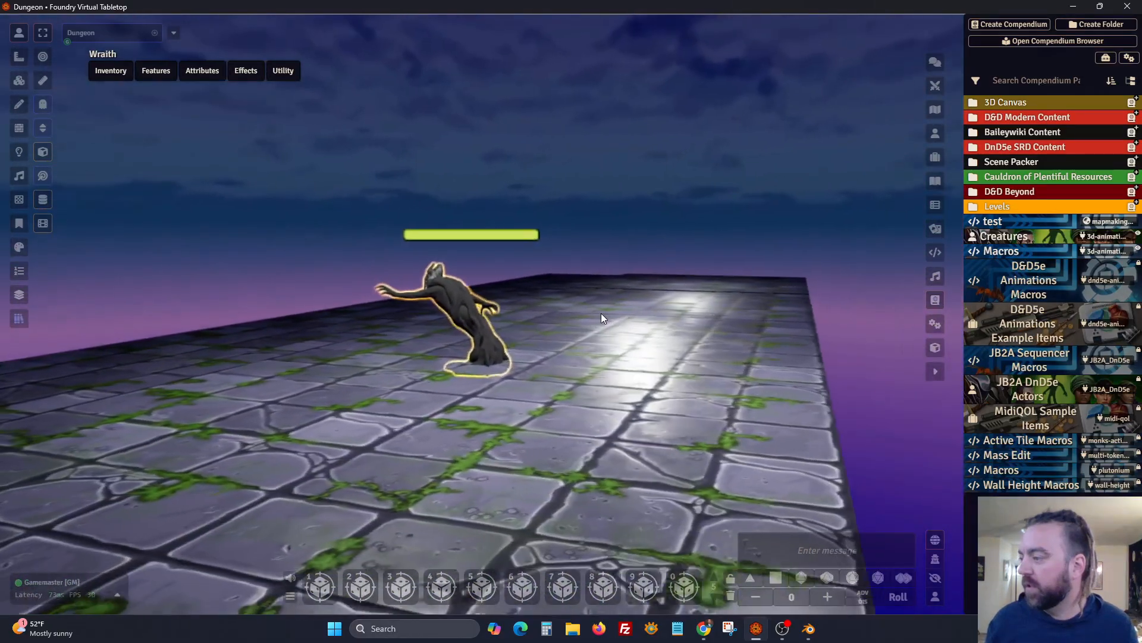
drag(491, 342, 365, 401)
right_drag(365, 401, 765, 412)
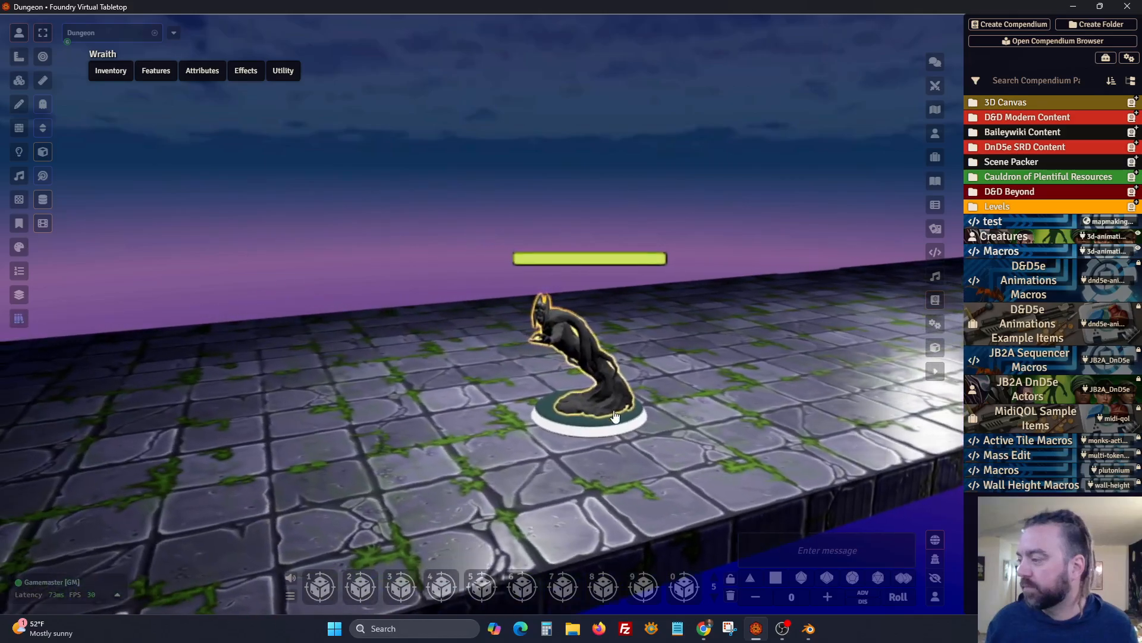
drag(530, 391, 521, 397)
middle_drag(521, 397, 393, 418)
drag(250, 360, 302, 340)
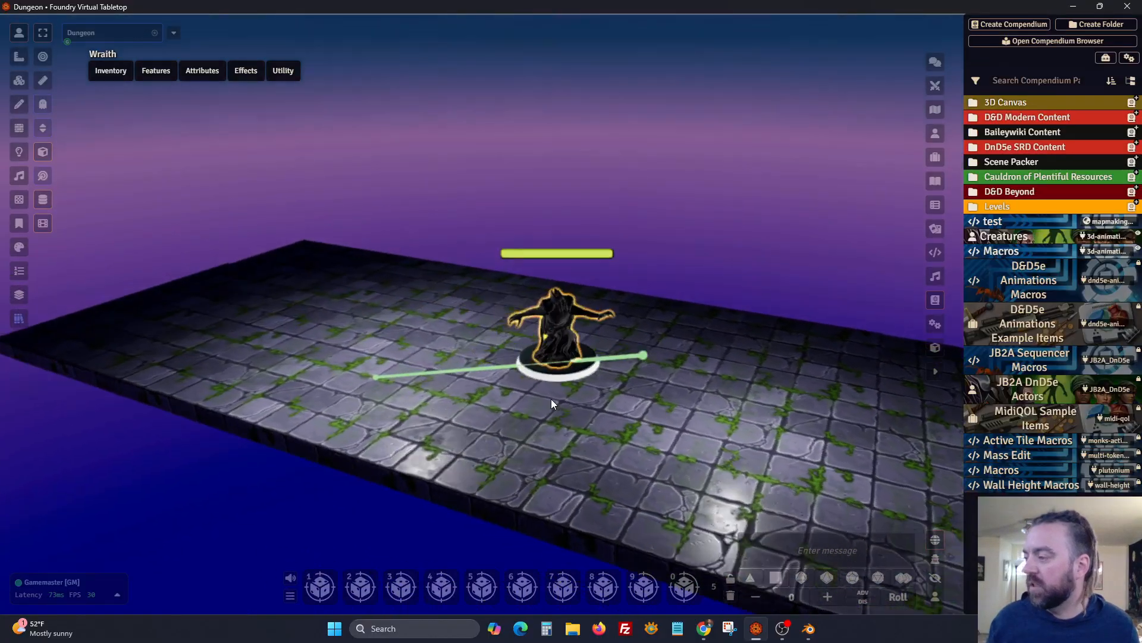
middle_drag(551, 399, 893, 341)
drag(882, 311, 477, 365)
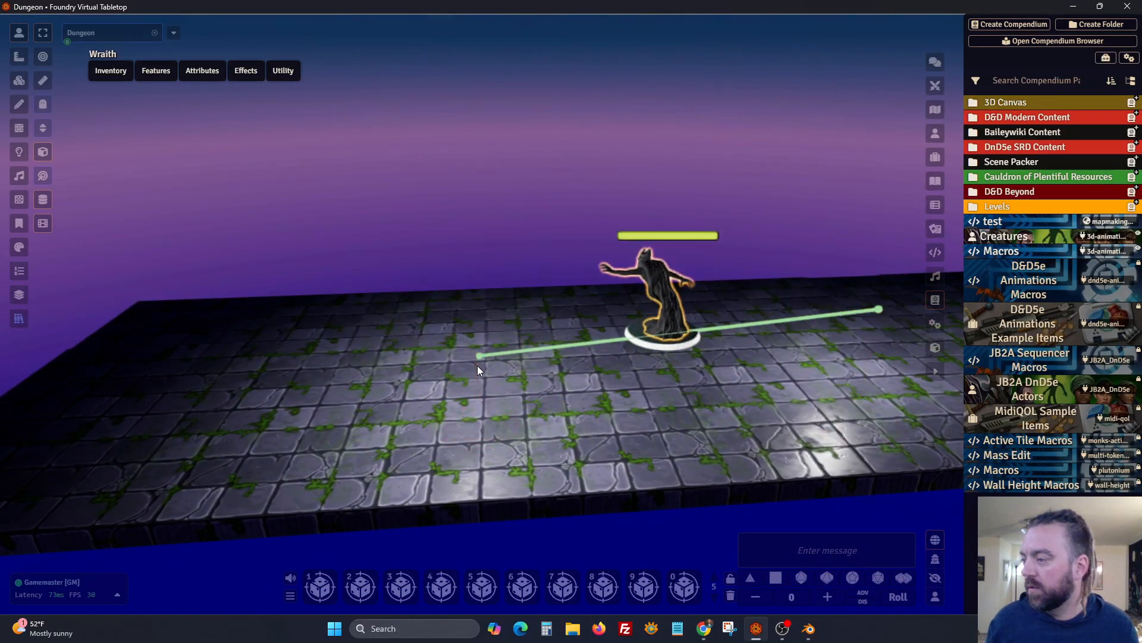
middle_drag(491, 376, 330, 370)
drag(380, 225, 442, 263)
scroll(453, 300, up, 5)
middle_drag(462, 275, 577, 351)
scroll(601, 322, up, 3)
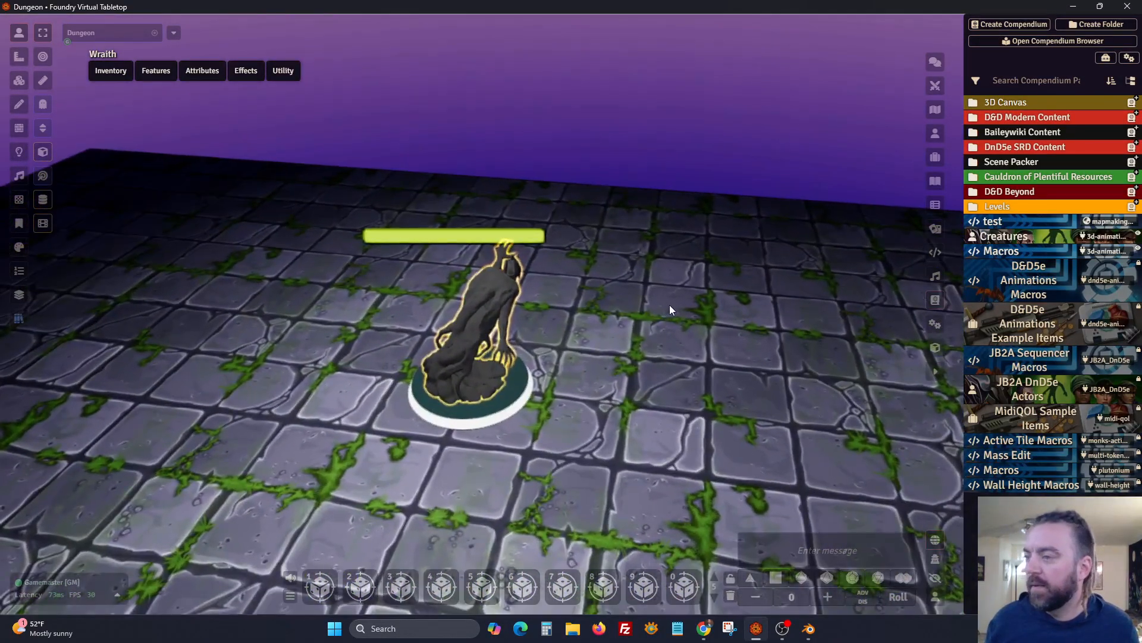
Search the actors directory for "wrait" and open the Wraith's character sheet.
click(936, 134)
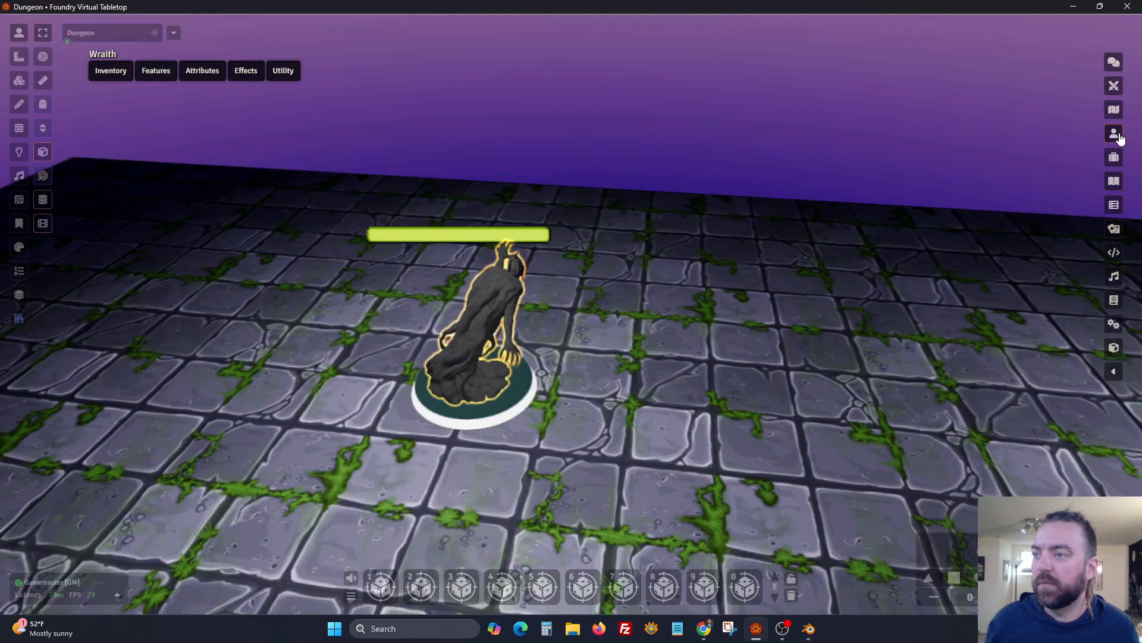
click(1117, 136)
click(1045, 61)
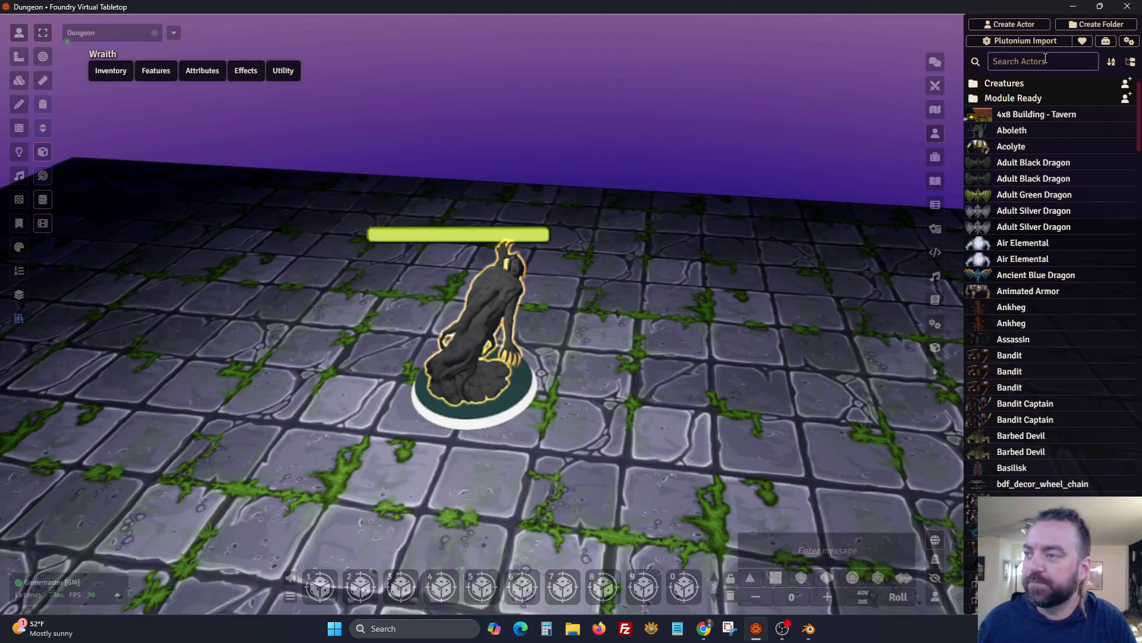
text(wrait)
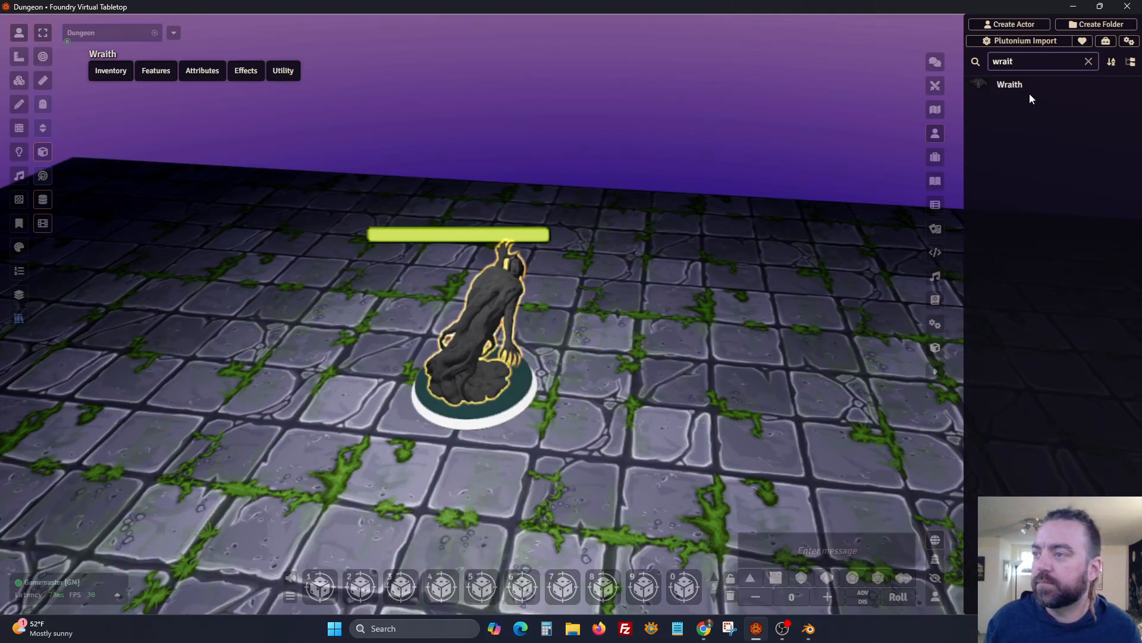
click(1019, 87)
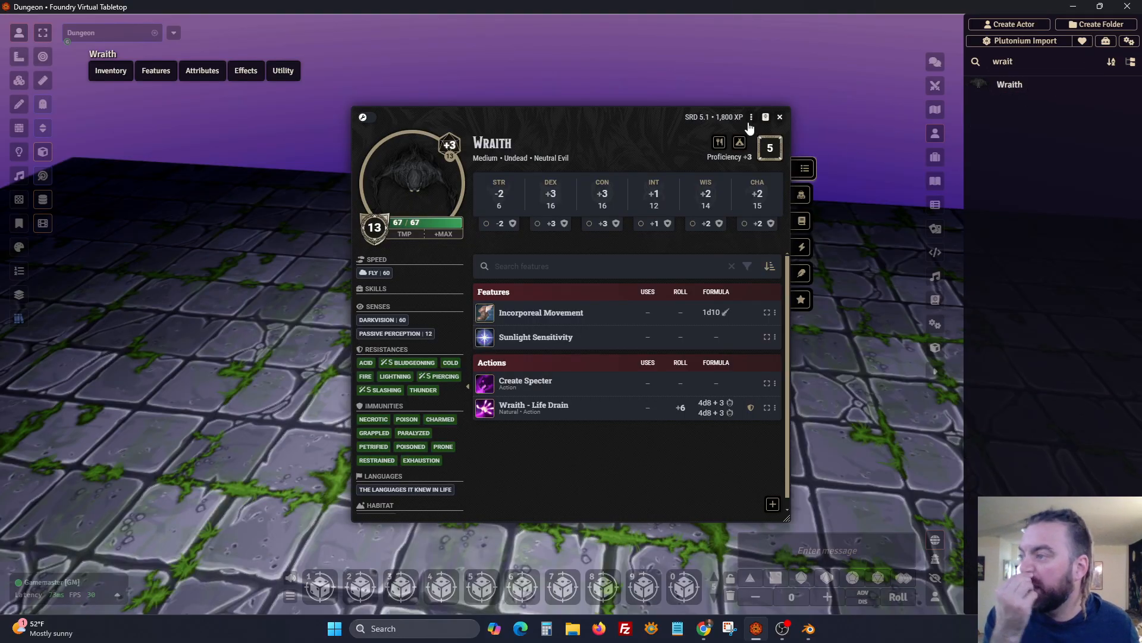
click(752, 117)
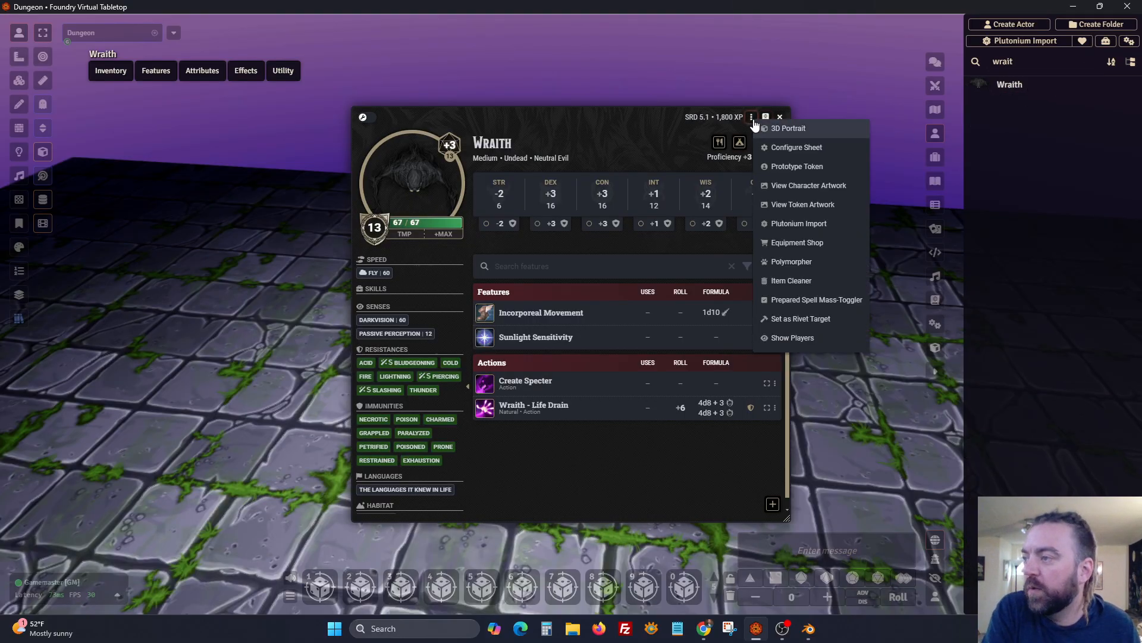
click(797, 147)
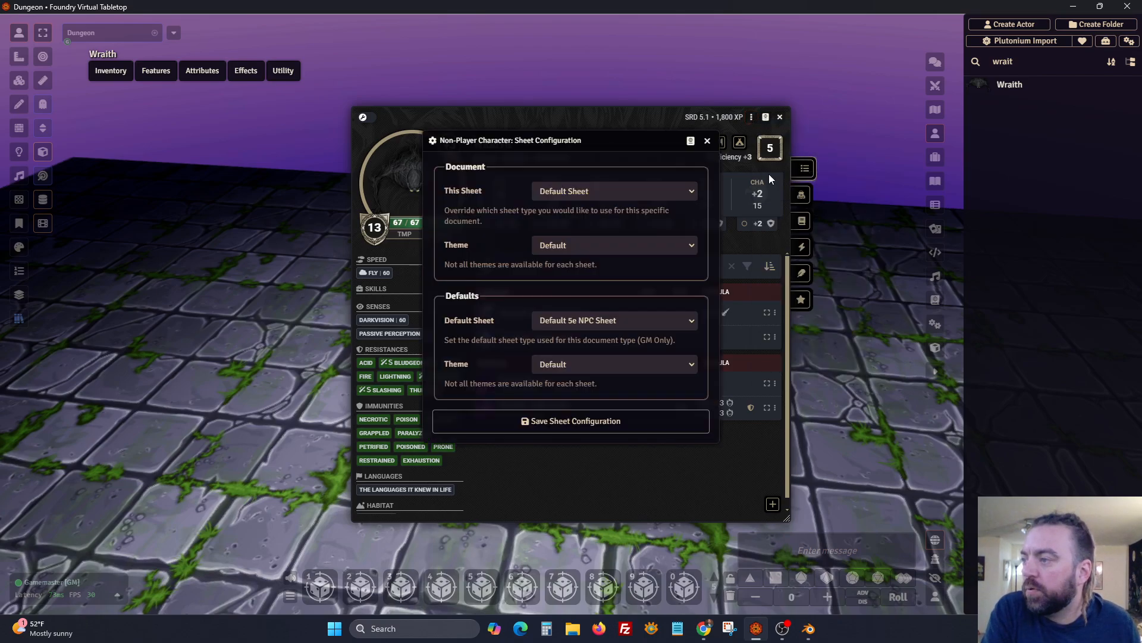
click(707, 141)
Assign MZ4250 - Wraith Animated.glb from modules/3d-animations/creatures/W as the 3D model of the Wraith's prototype token.
click(753, 117)
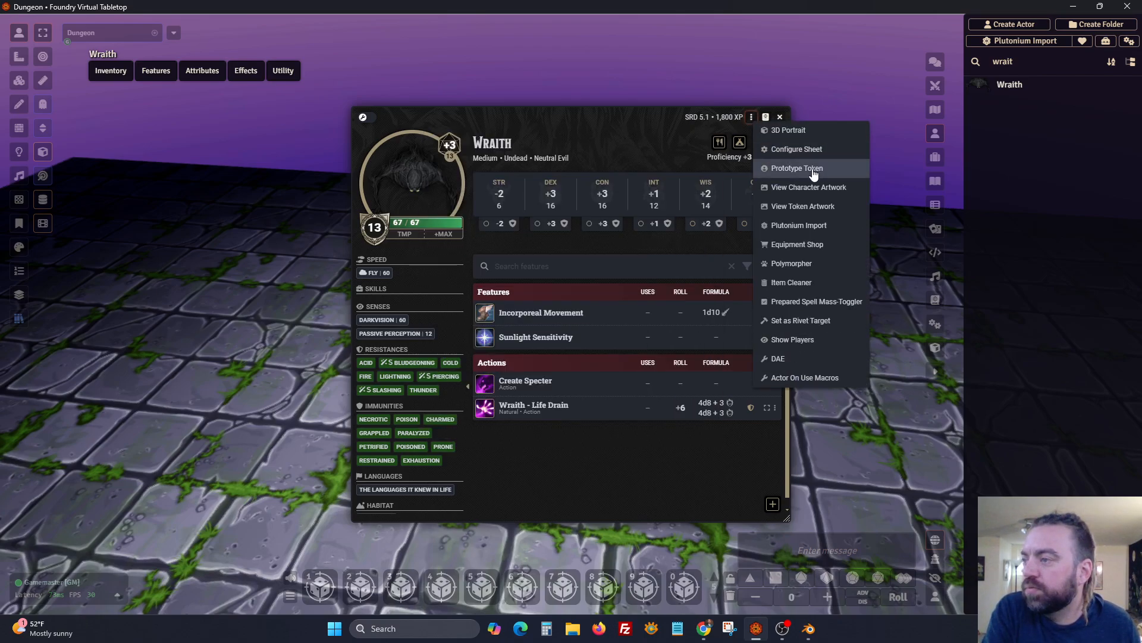
click(798, 164)
click(320, 149)
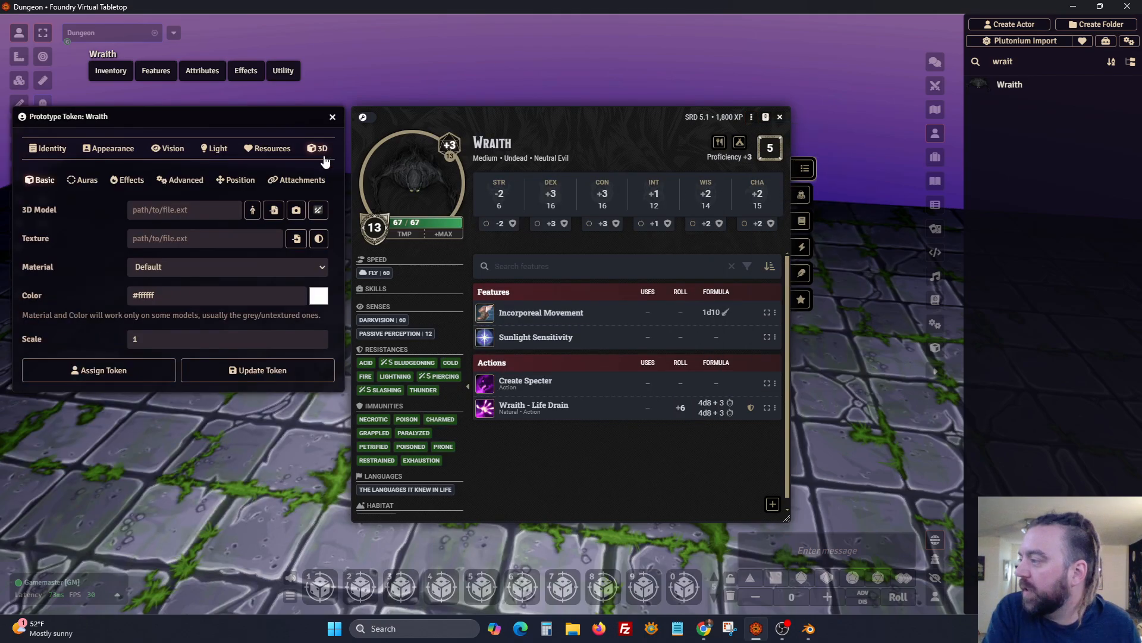
click(274, 209)
click(625, 186)
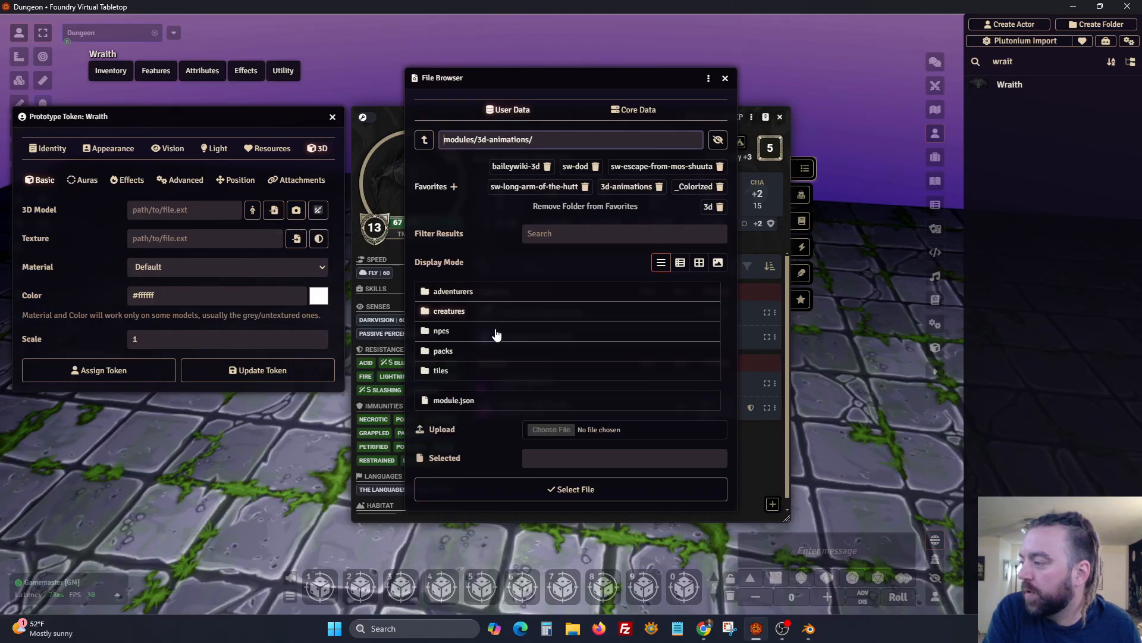
click(502, 329)
scroll(438, 488, down, 3)
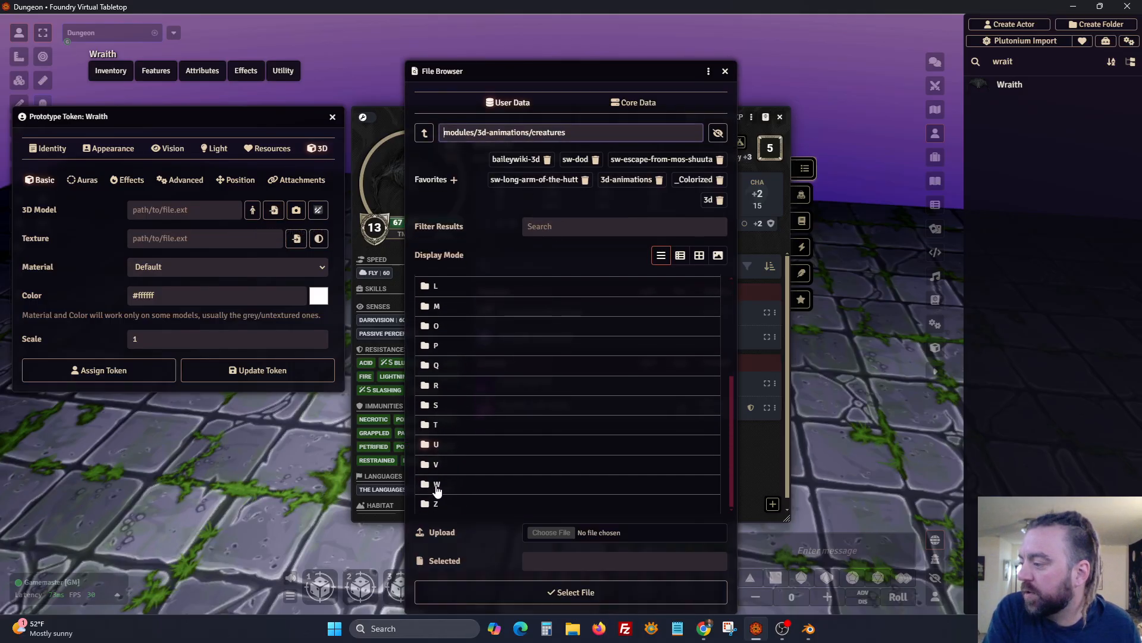
click(439, 492)
click(484, 284)
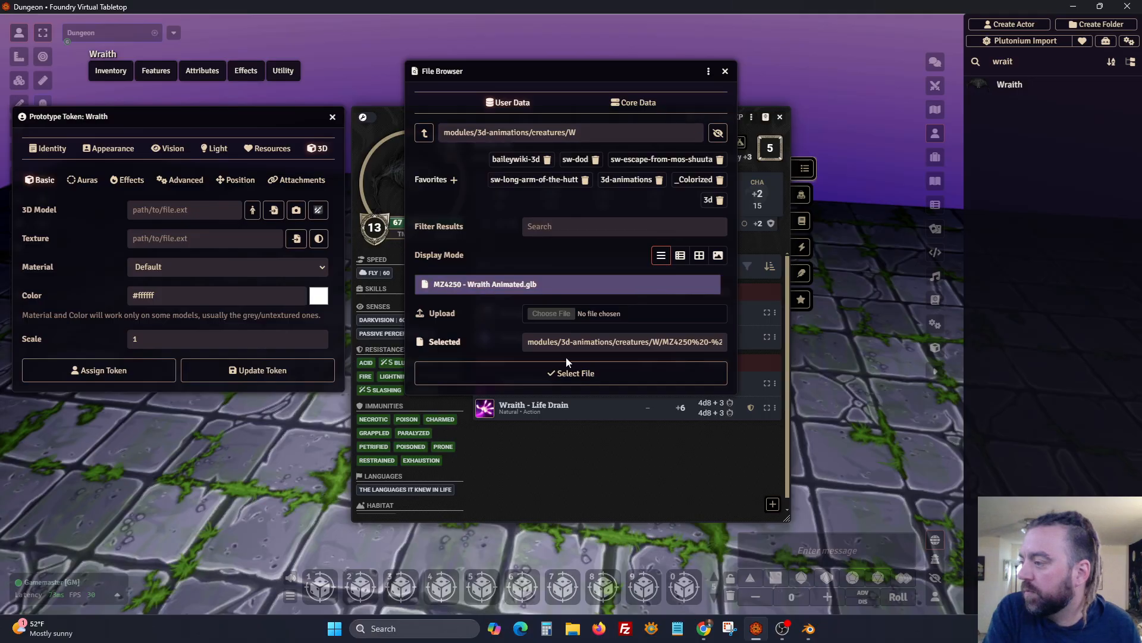
click(573, 375)
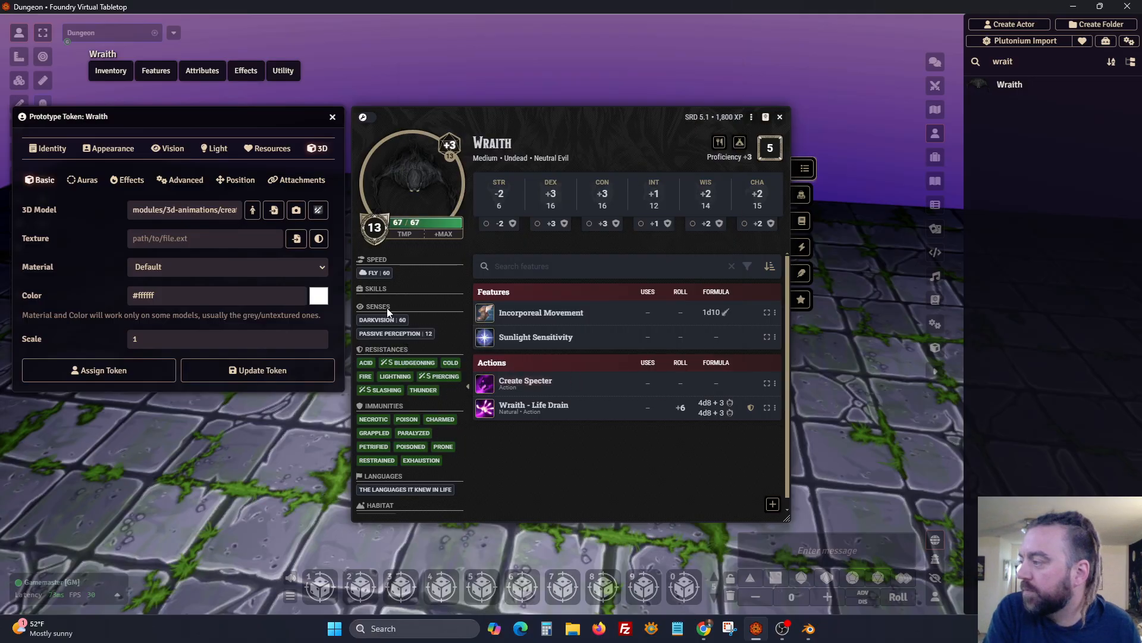
Disable the prototype token's base, set its animation index to 2 and update the token.
click(181, 179)
click(322, 238)
click(167, 423)
text(2)
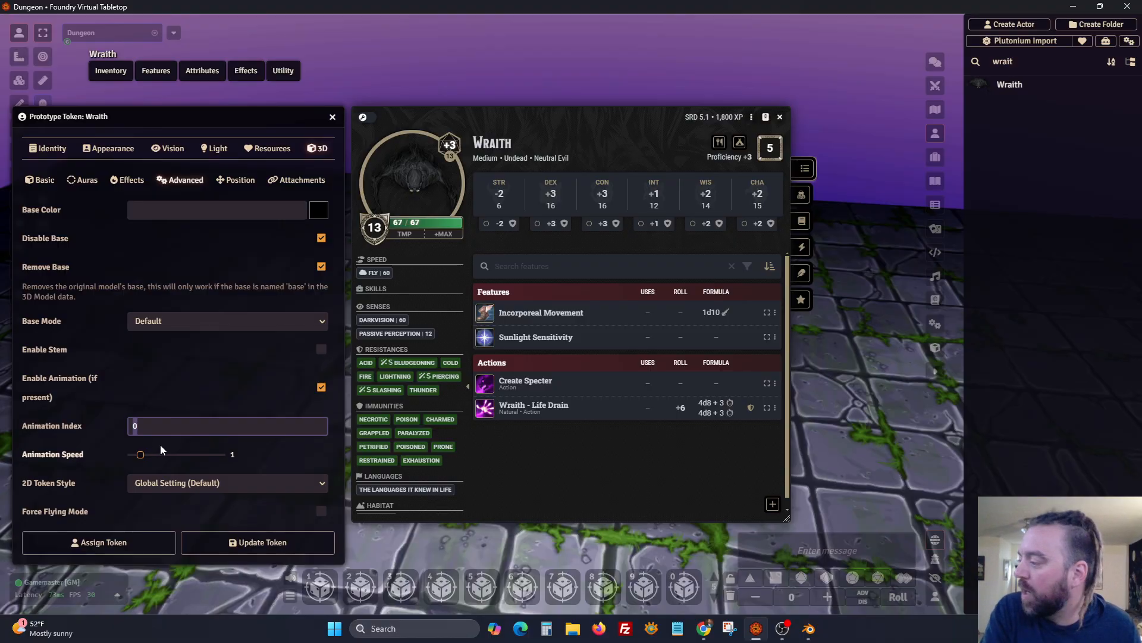
click(244, 542)
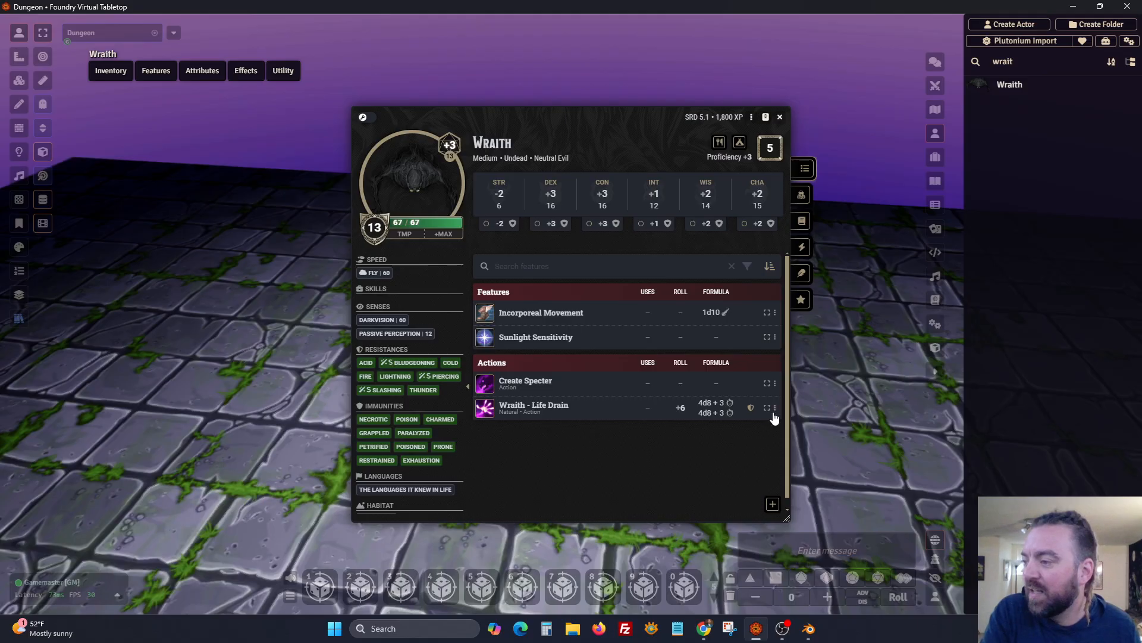
Switch to the Chrome browser and open the 3D Animations spreadsheet in Google Sheets.
click(704, 628)
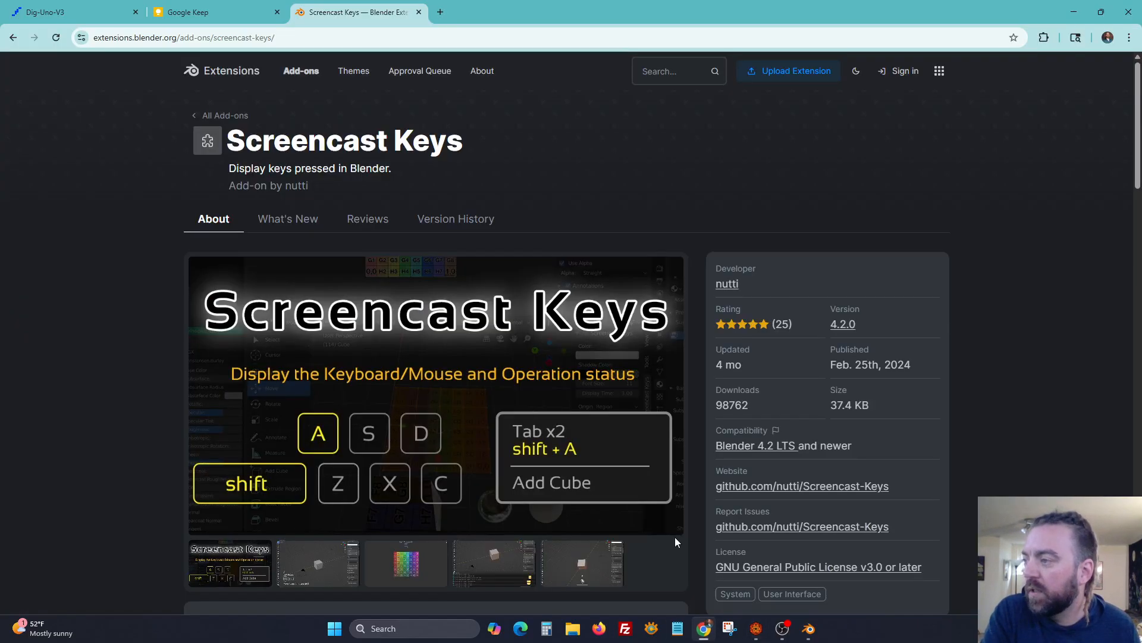
click(193, 10)
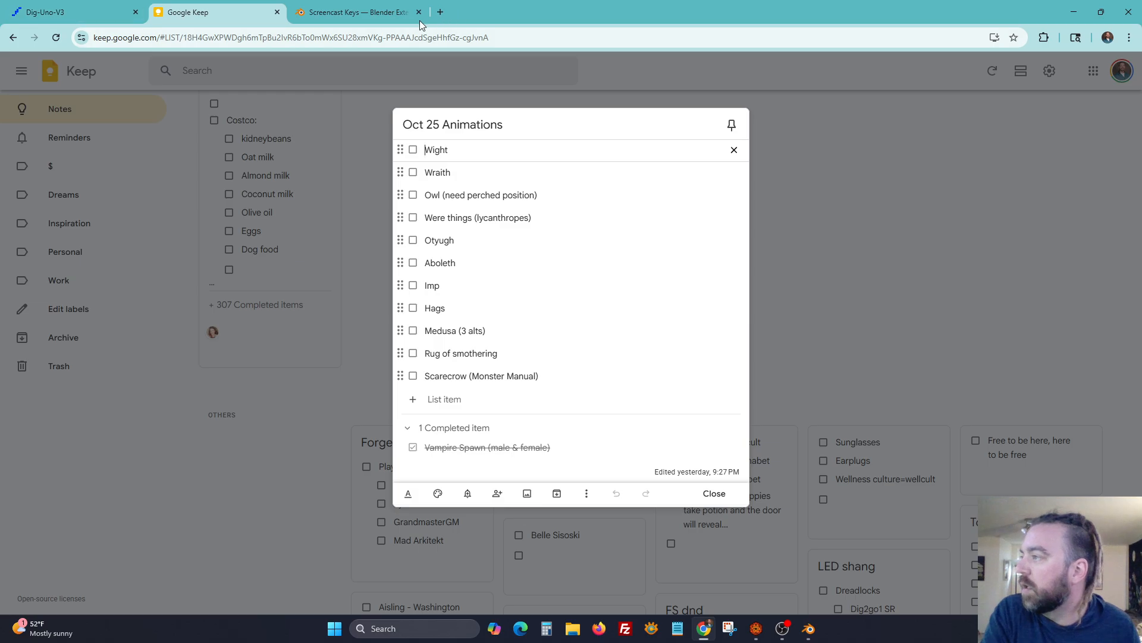
click(385, 14)
click(394, 37)
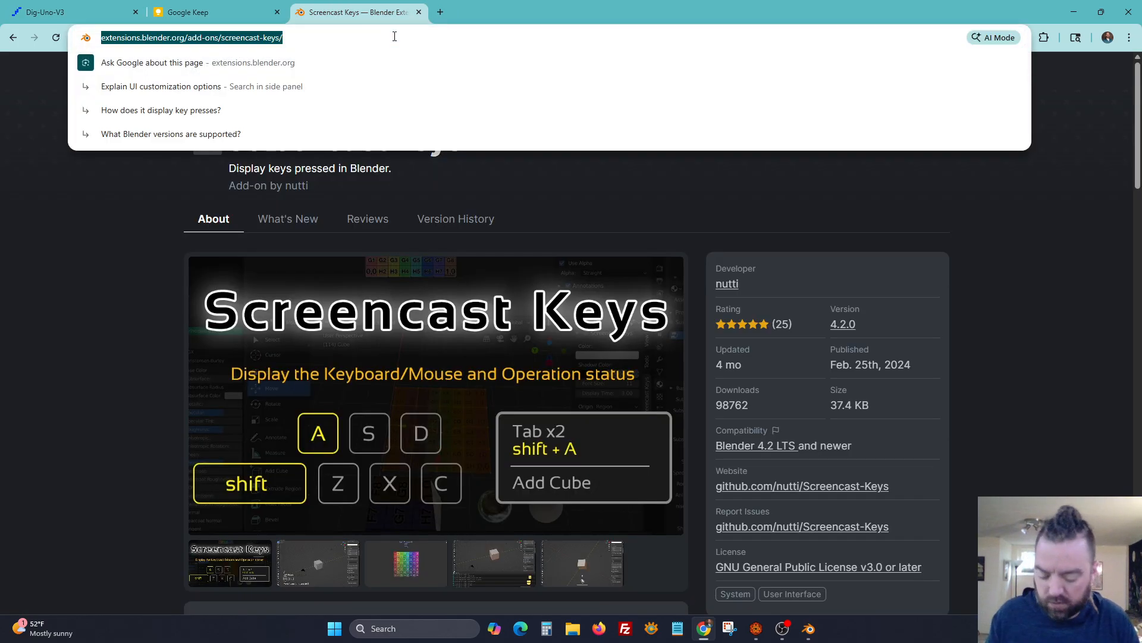
text(she)
key(Return)
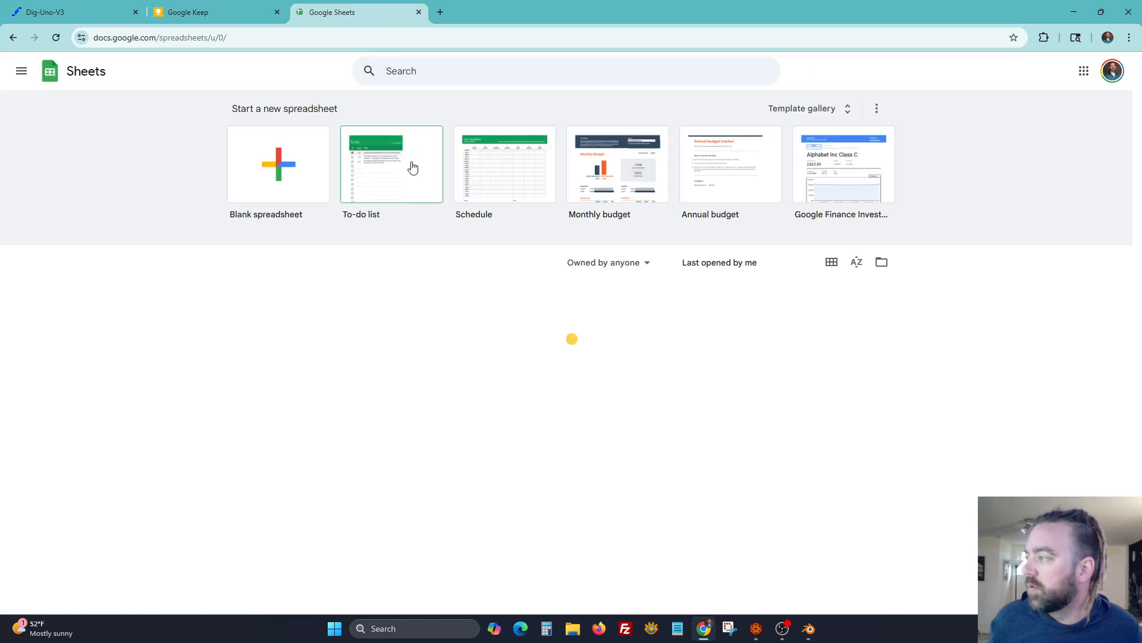
click(277, 306)
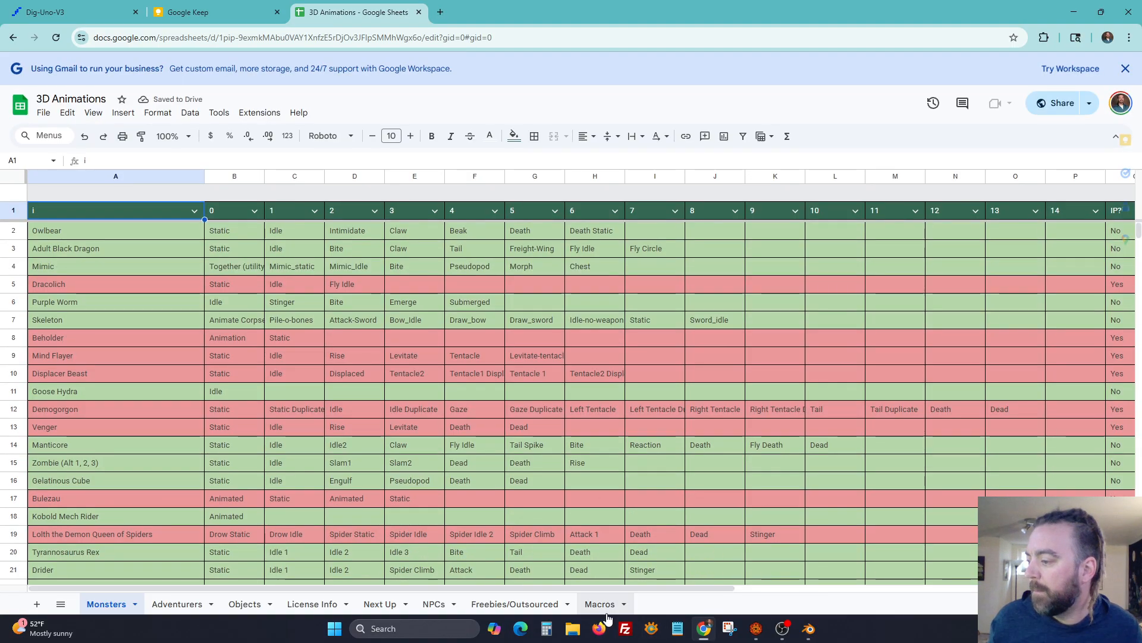
Copy the complete Basic Attack macro code from the spreadsheet's Macros sheet.
click(599, 604)
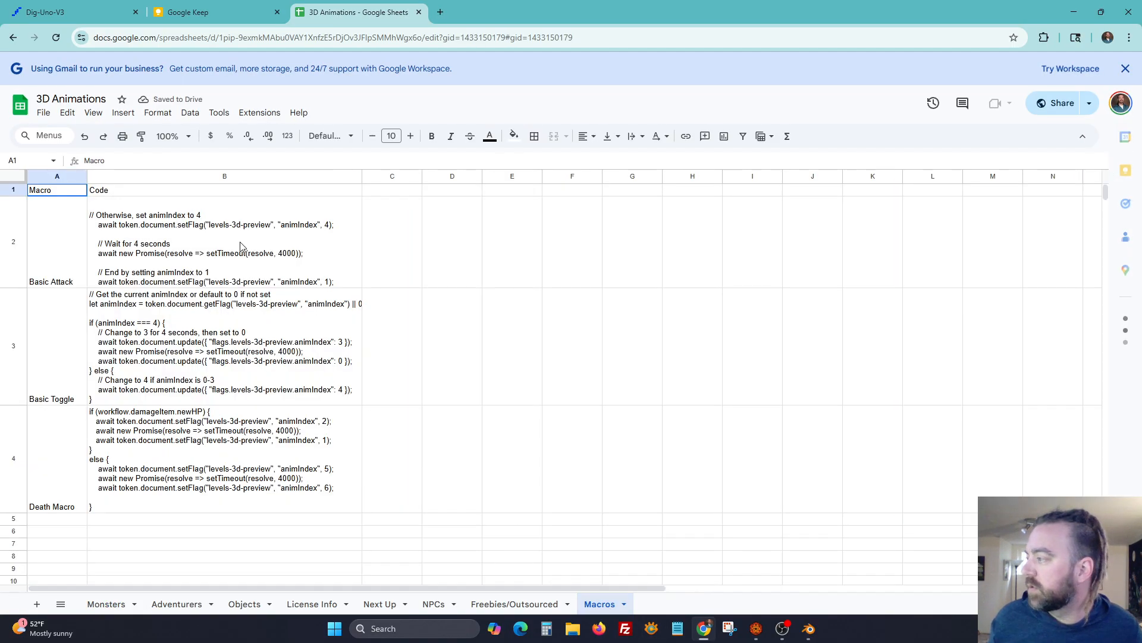
triple_click(241, 245)
key(ctrl+a)
key(ctrl+c)
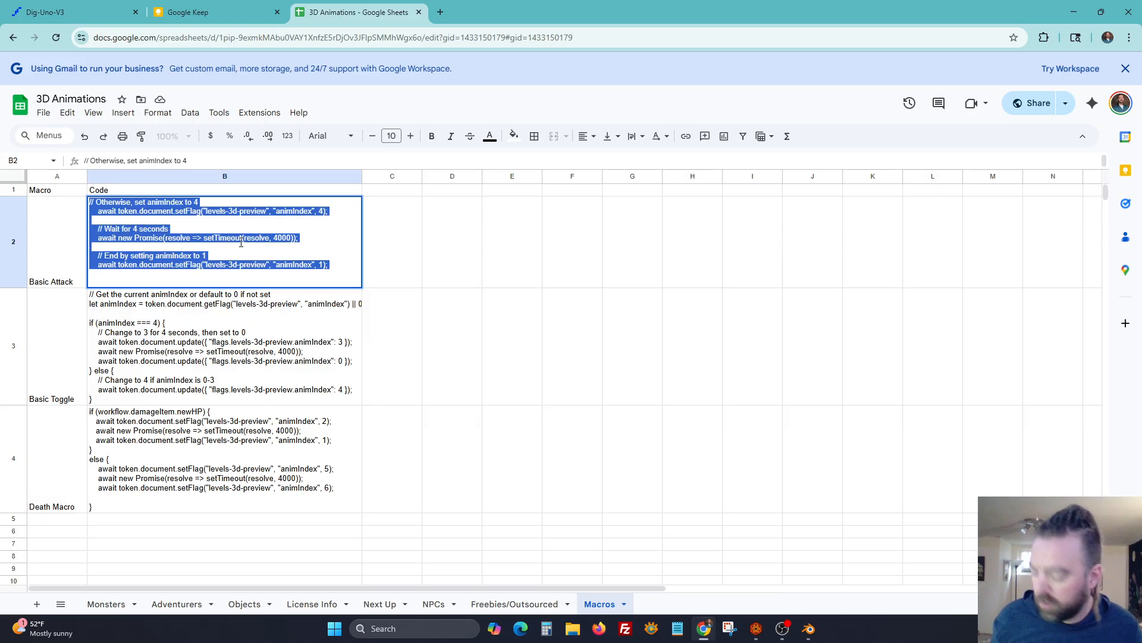
In Foundry Virtual Tabletop, paste the copied attack code into the DIME item macro of the Wraith - Life Drain action.
click(755, 629)
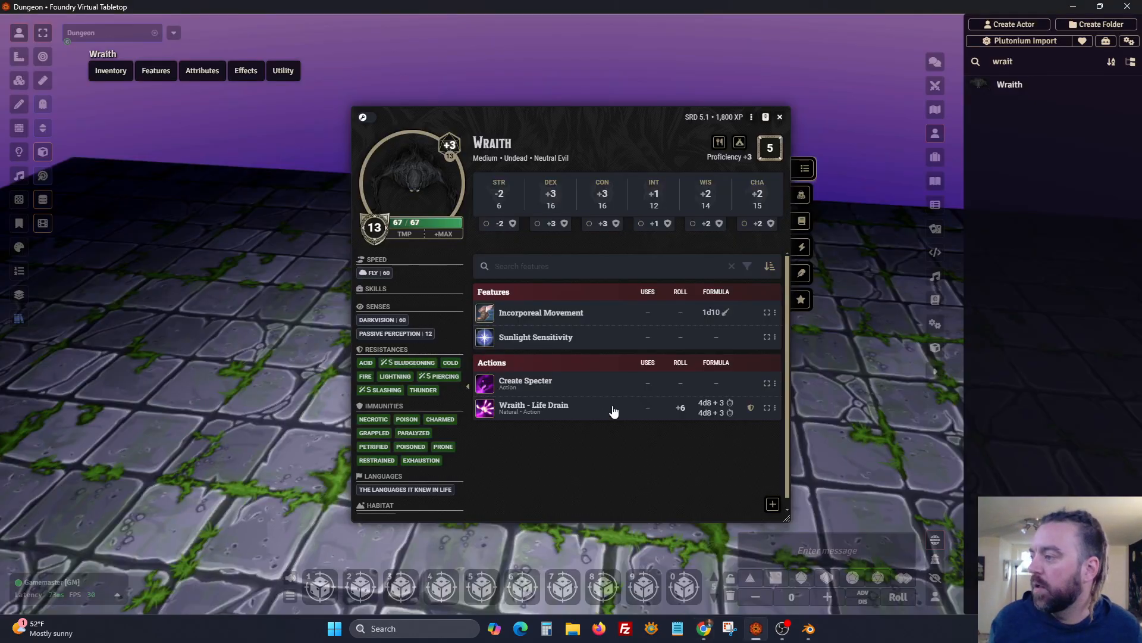
click(774, 408)
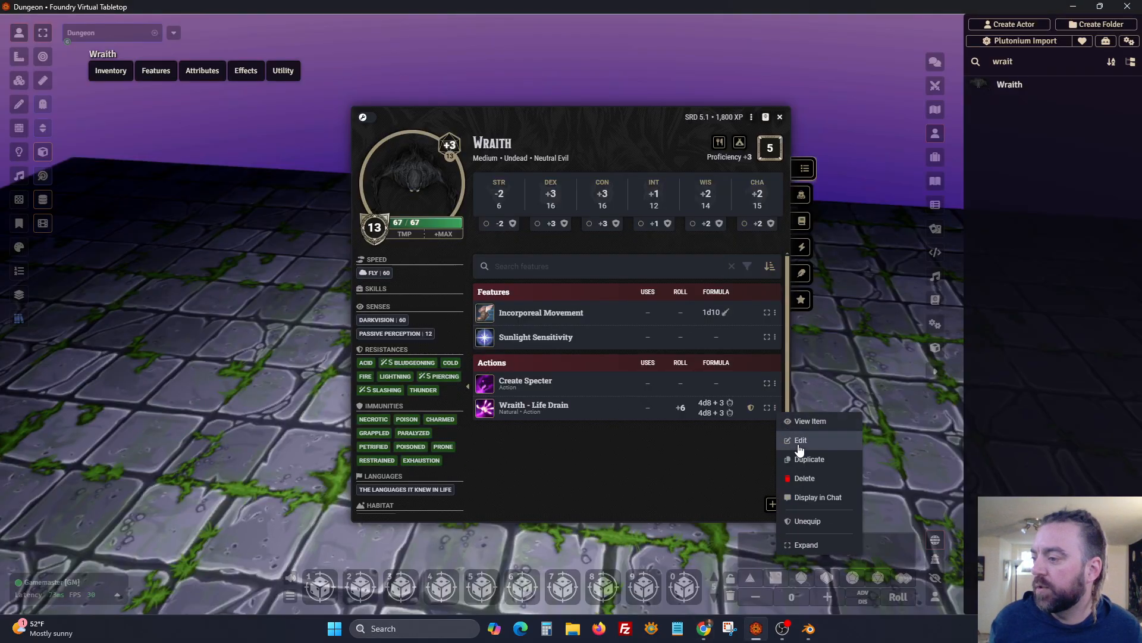
click(800, 445)
click(655, 171)
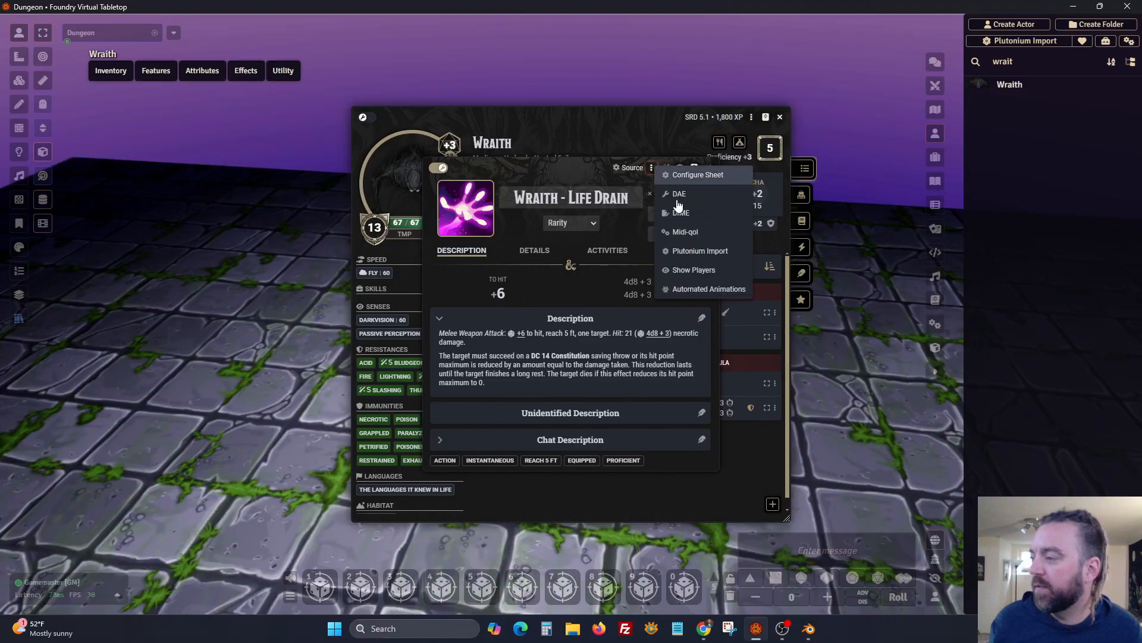
click(684, 229)
key(ctrl+v)
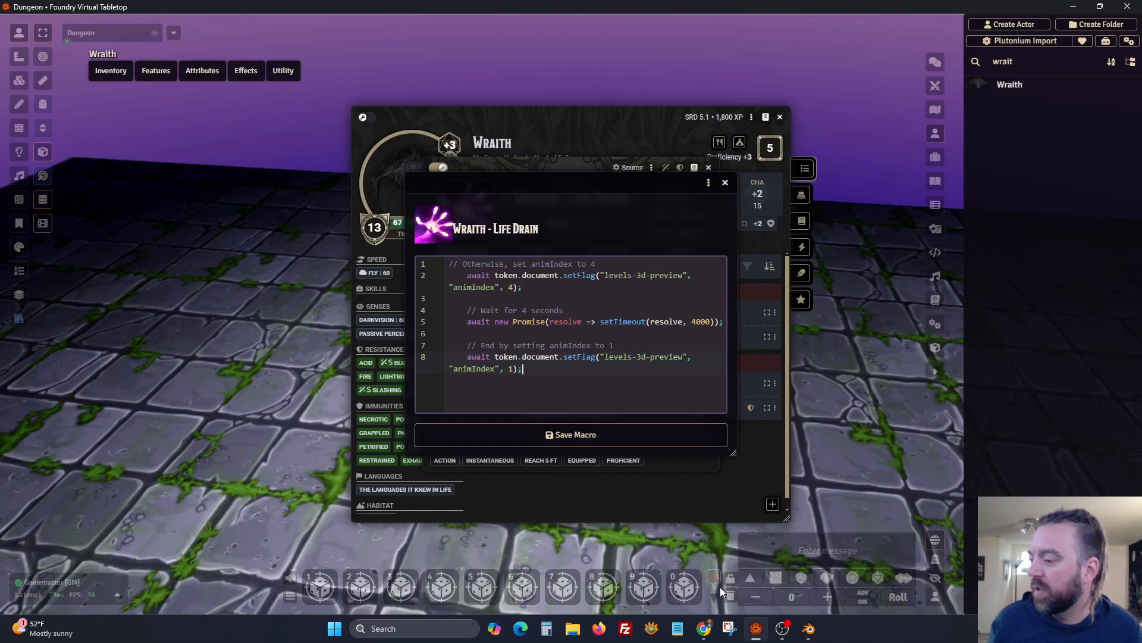
Check the animation numbers in Blender, set the Life Drain macro's attack animIndex to 5 and save the macro.
click(807, 629)
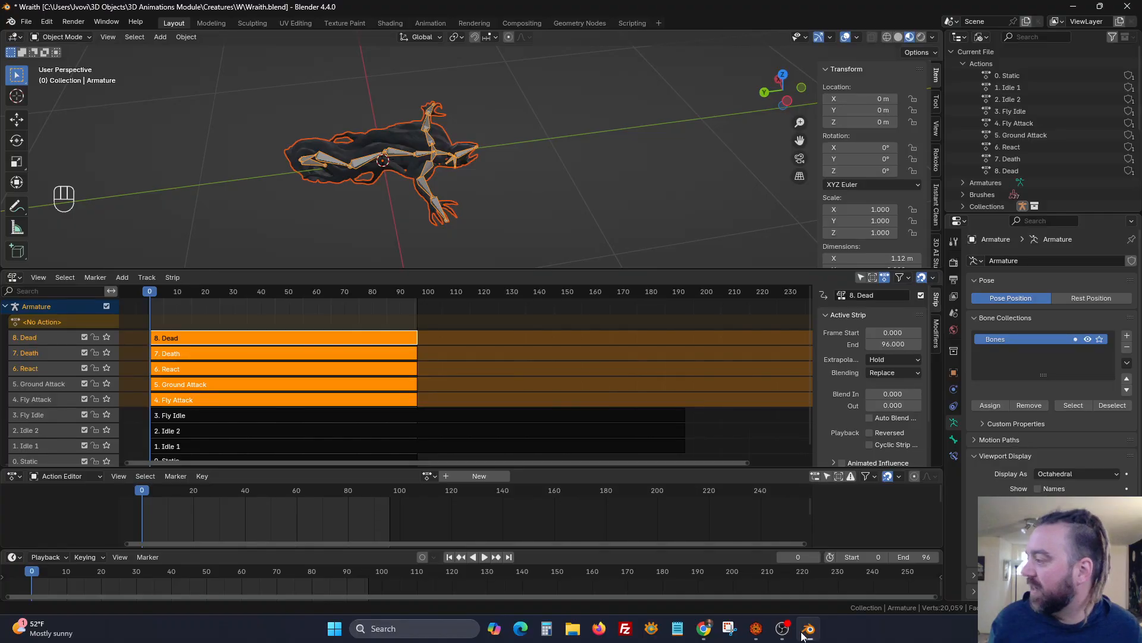
click(807, 630)
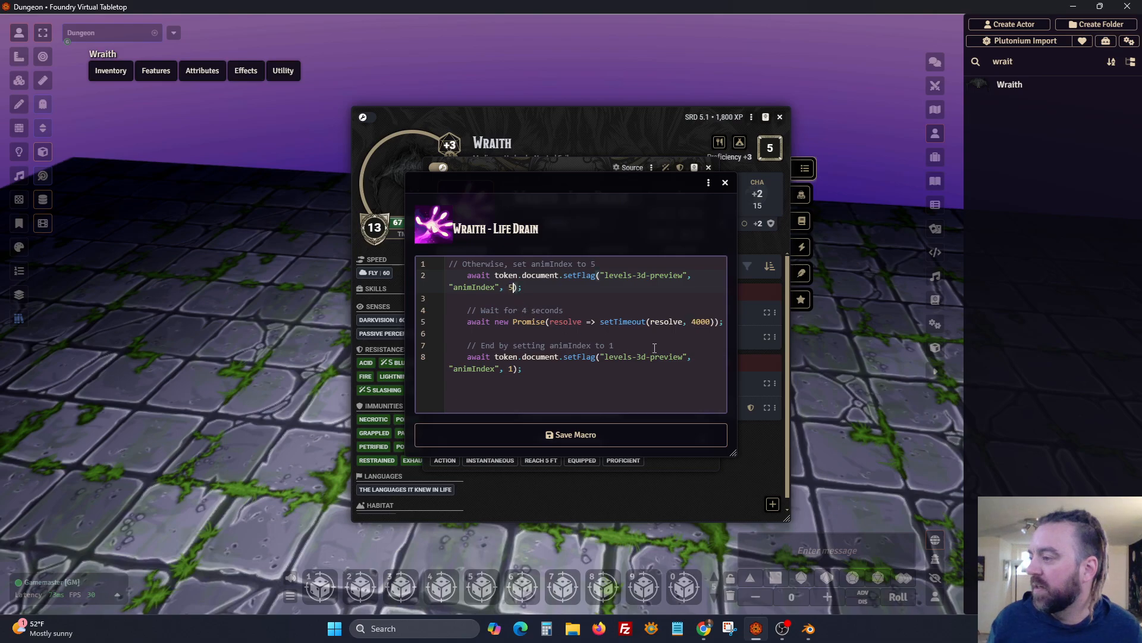
click(593, 439)
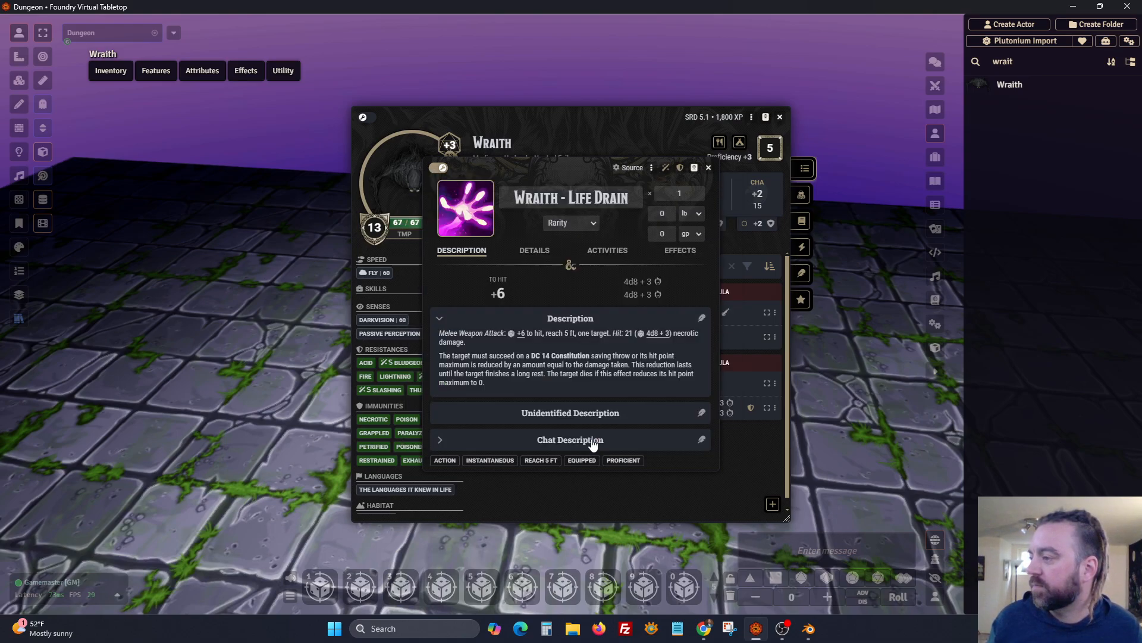
Add an Item DIME on-use macro to Wraith - Life Drain in Midi-qol, triggered After Attack Roll, and close the item.
click(653, 168)
click(684, 229)
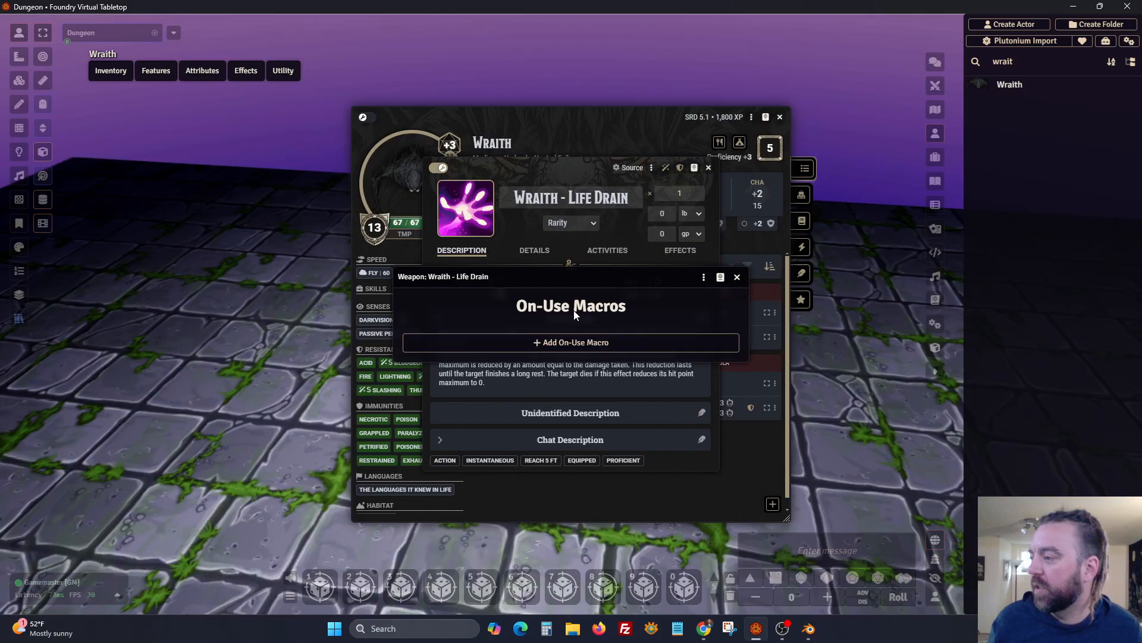
click(608, 344)
click(644, 342)
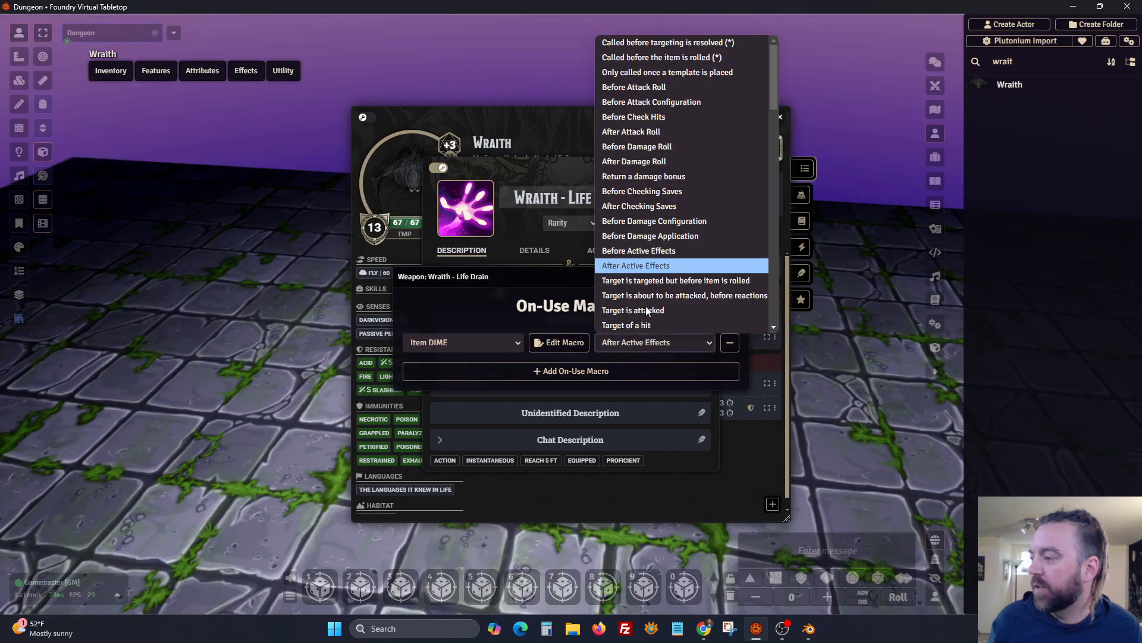
click(673, 134)
click(734, 276)
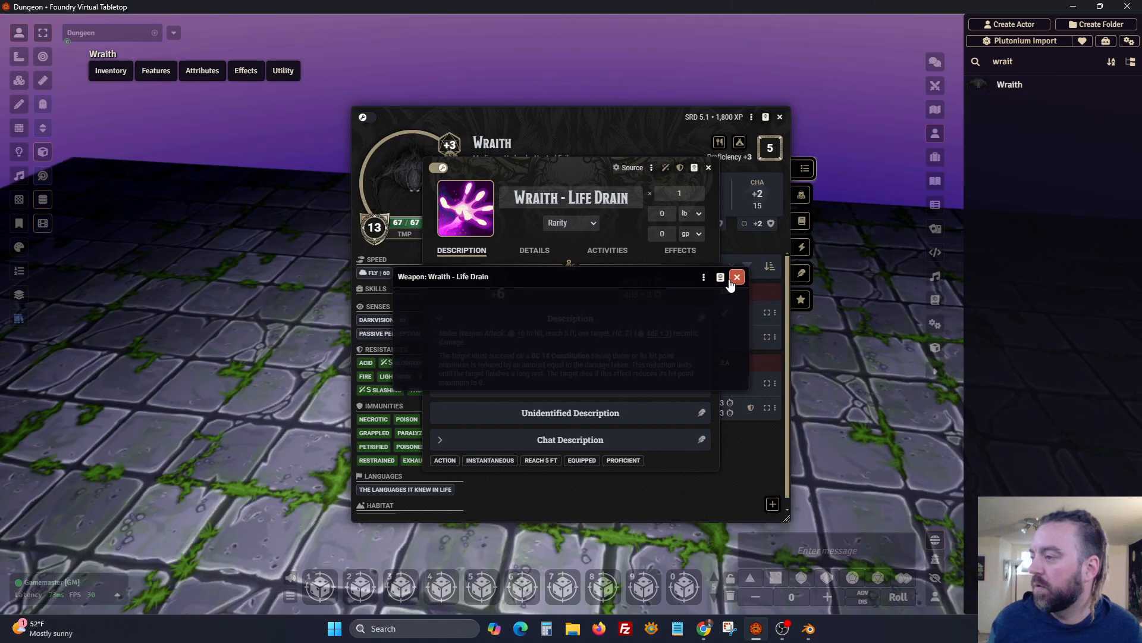
click(708, 168)
Copy the Animation: Death feature from Animated Armor in the Creatures compendium onto the Wraith's sheet.
click(935, 300)
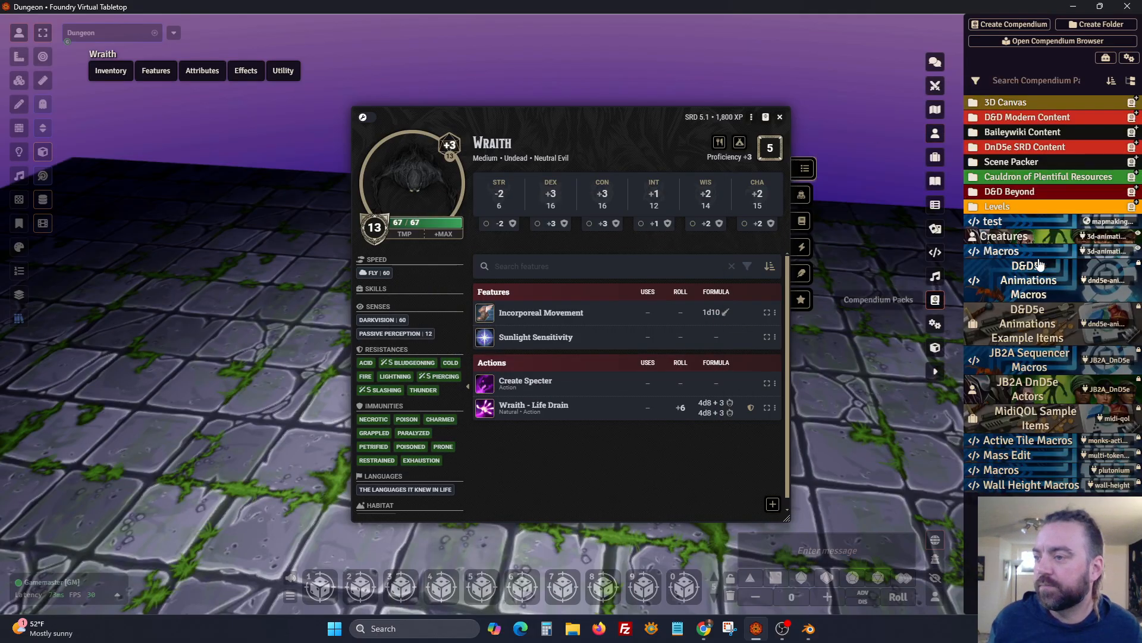
click(1005, 235)
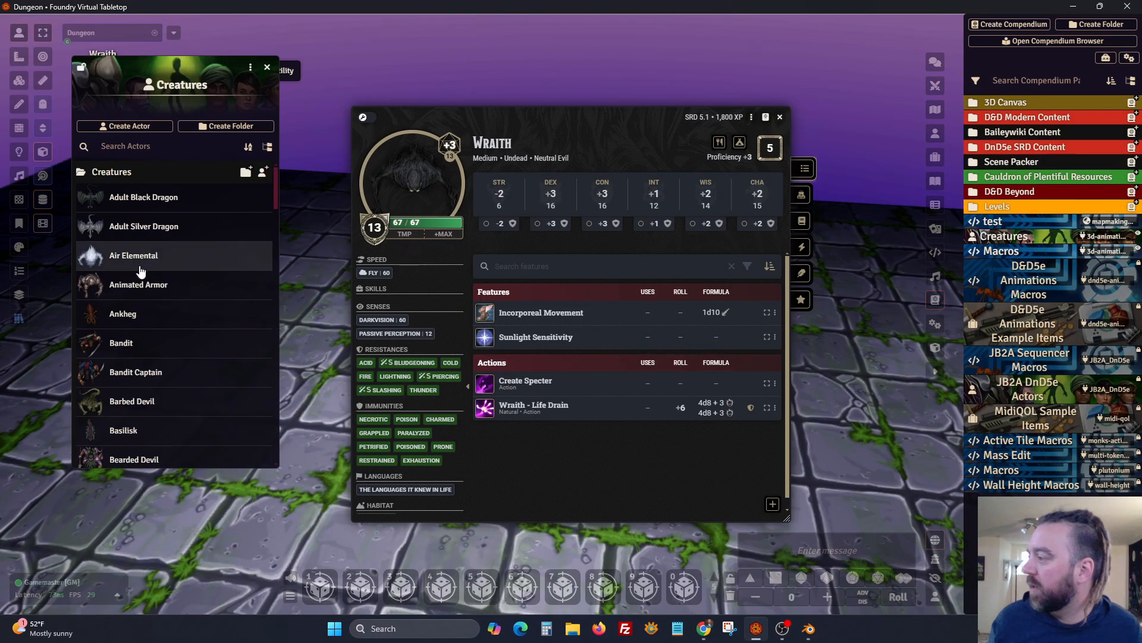
click(208, 285)
drag(636, 113, 852, 92)
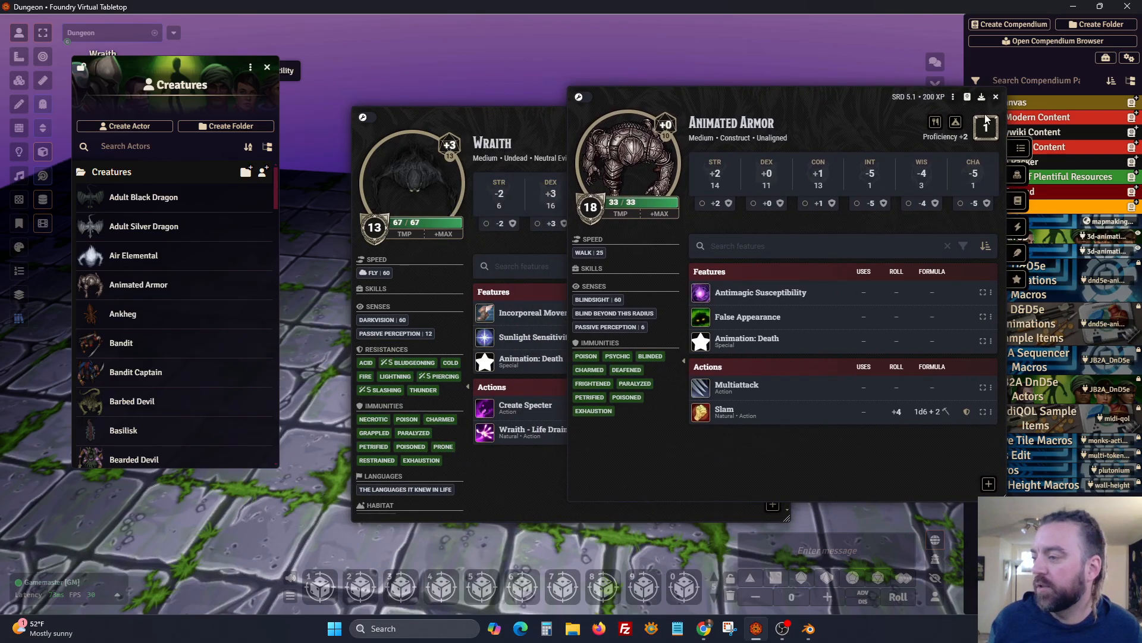
click(997, 98)
In the Wraith's Animation: Death macro, set the surviving-damage branch's animIndex to 6, returning to 2, after checking the numbers in Blender, and save it.
click(775, 363)
click(804, 391)
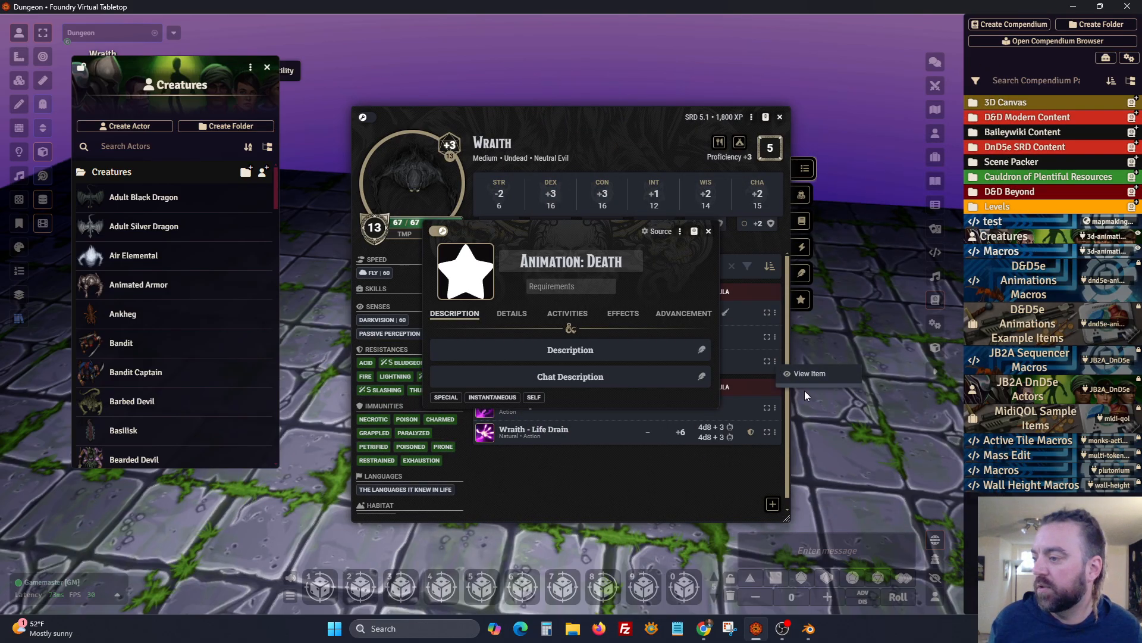
click(681, 236)
click(708, 296)
drag(736, 455, 915, 558)
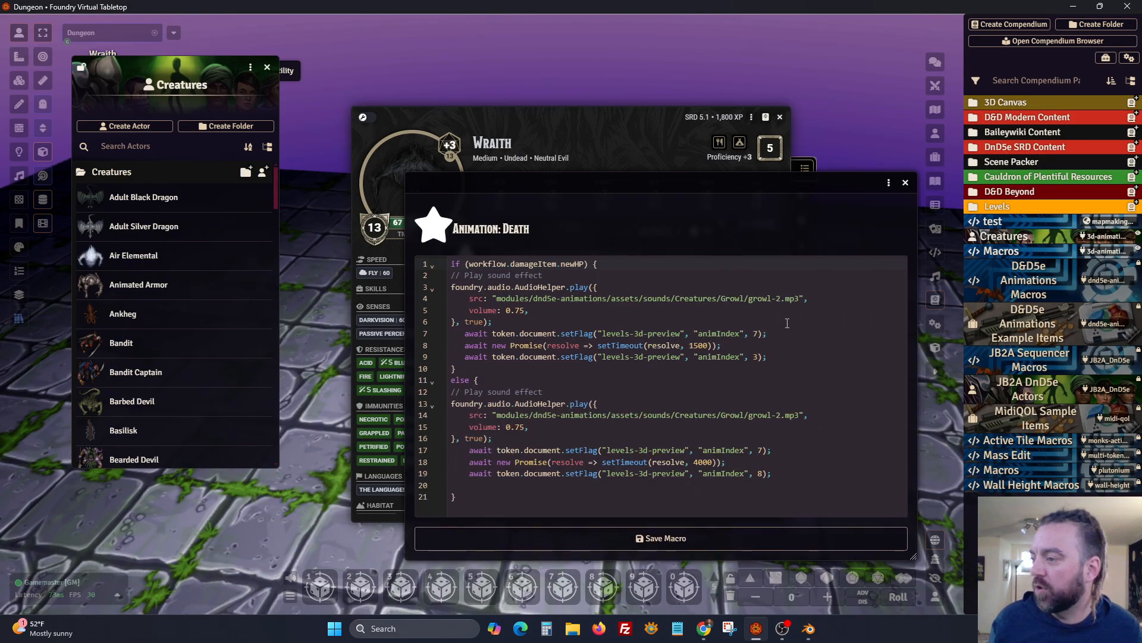
click(811, 629)
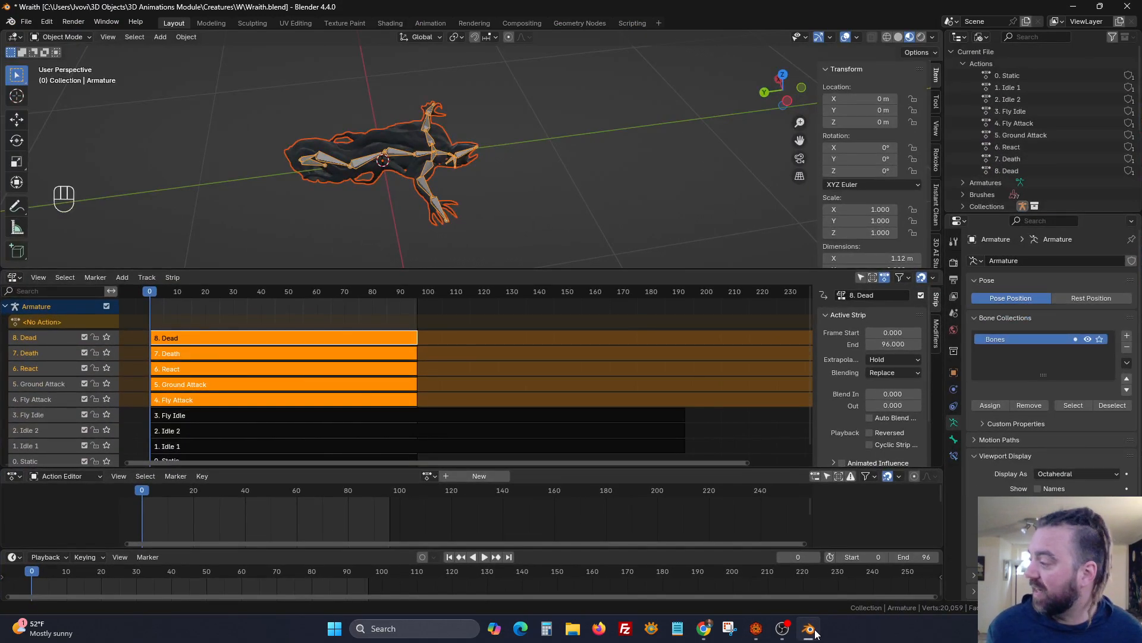
click(815, 632)
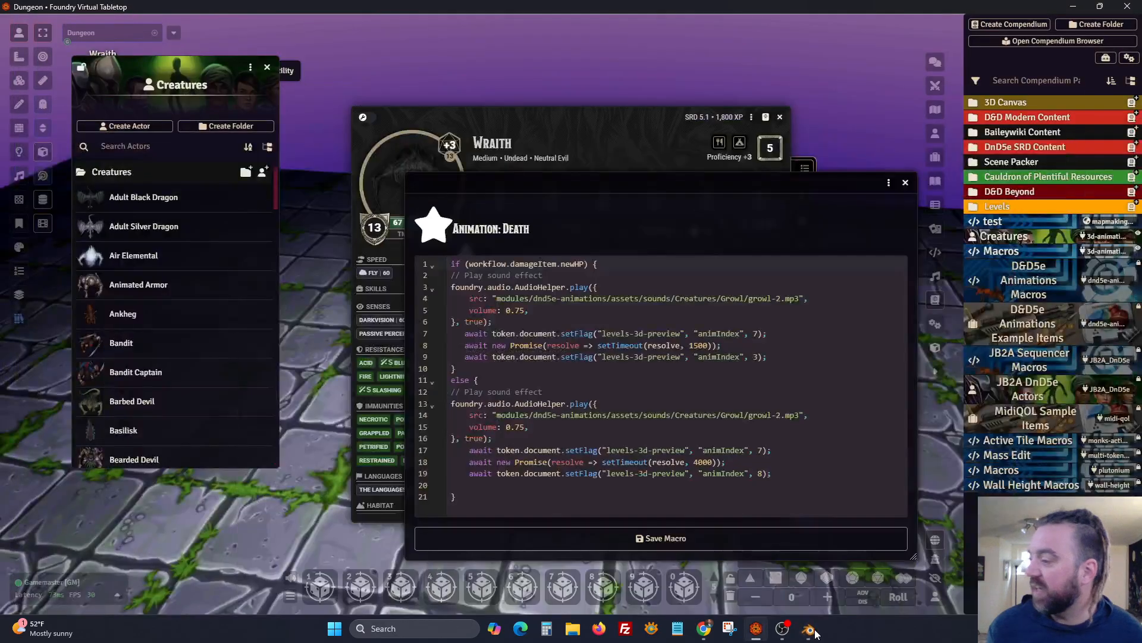
click(754, 334)
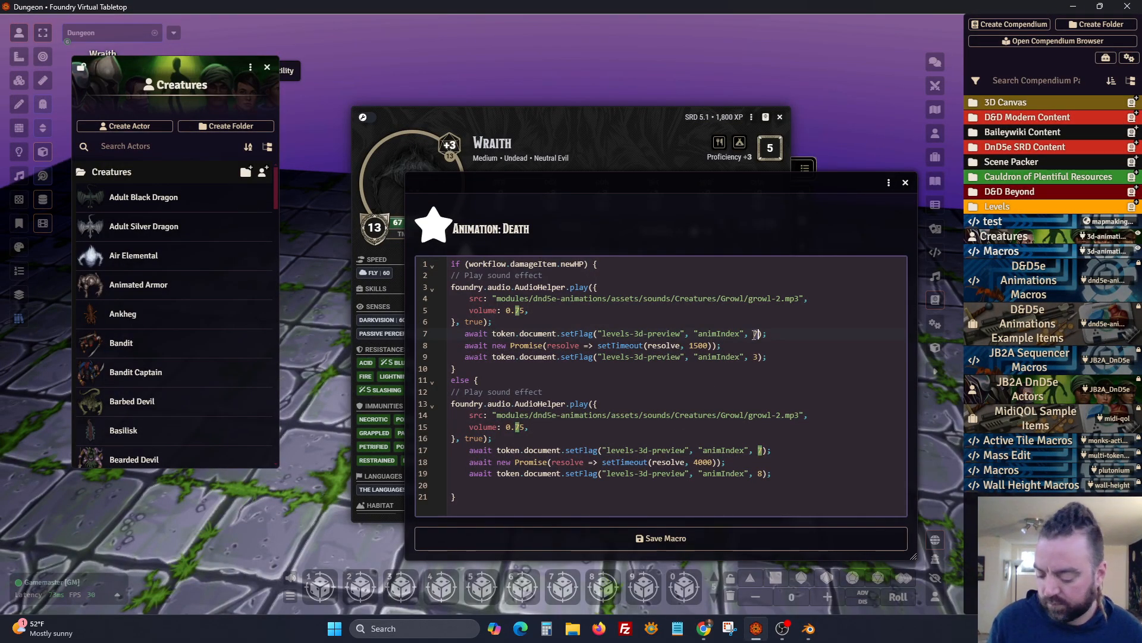
text(6)
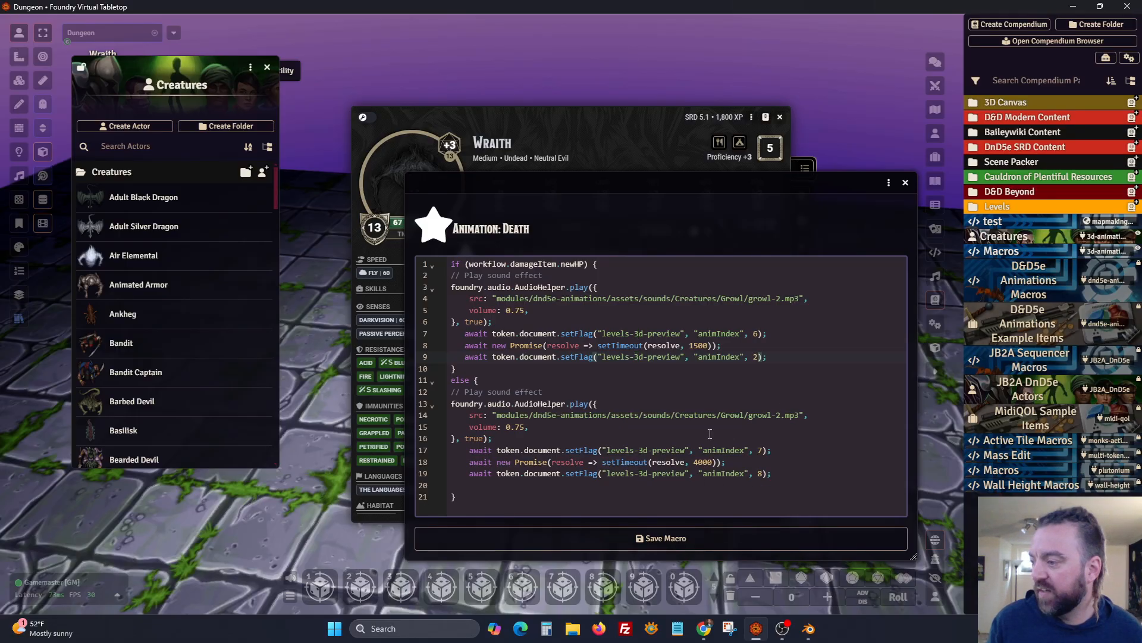
click(669, 538)
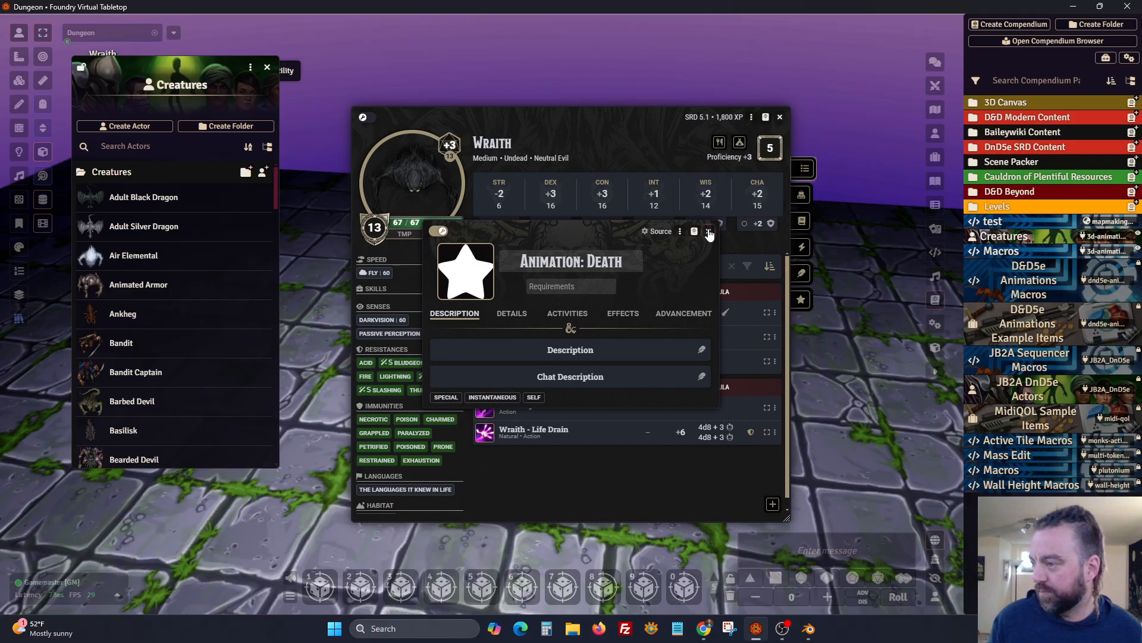
click(708, 232)
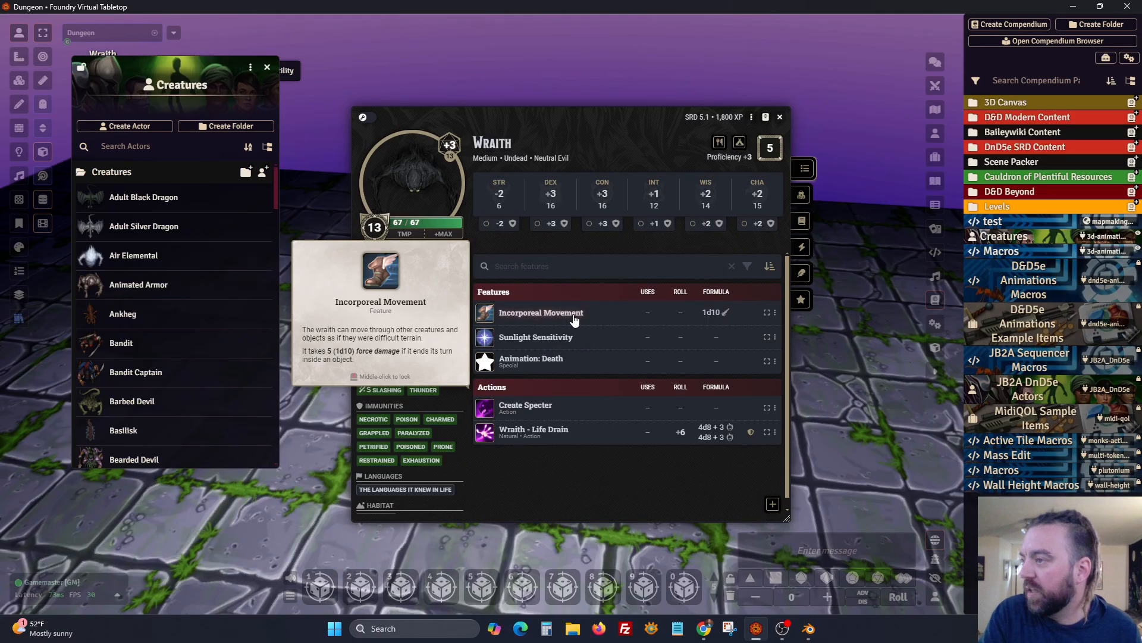
Close the Creatures compendium and the Wraith's sheet, and examine the Wraith token up close on the dungeon floor.
click(267, 67)
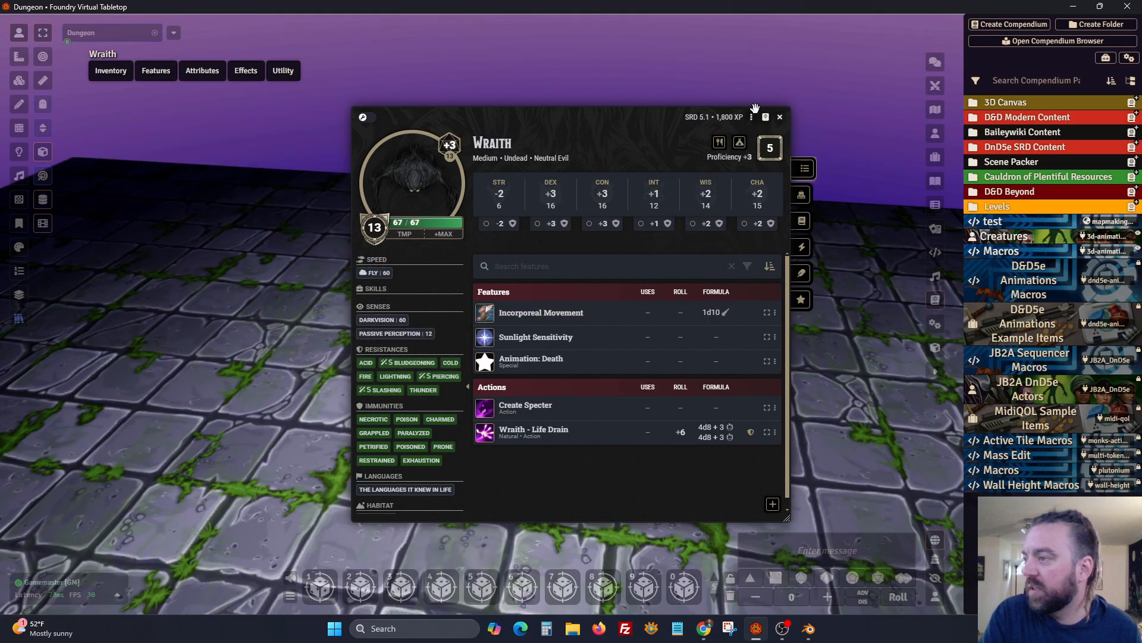
click(778, 117)
scroll(496, 360, up, 3)
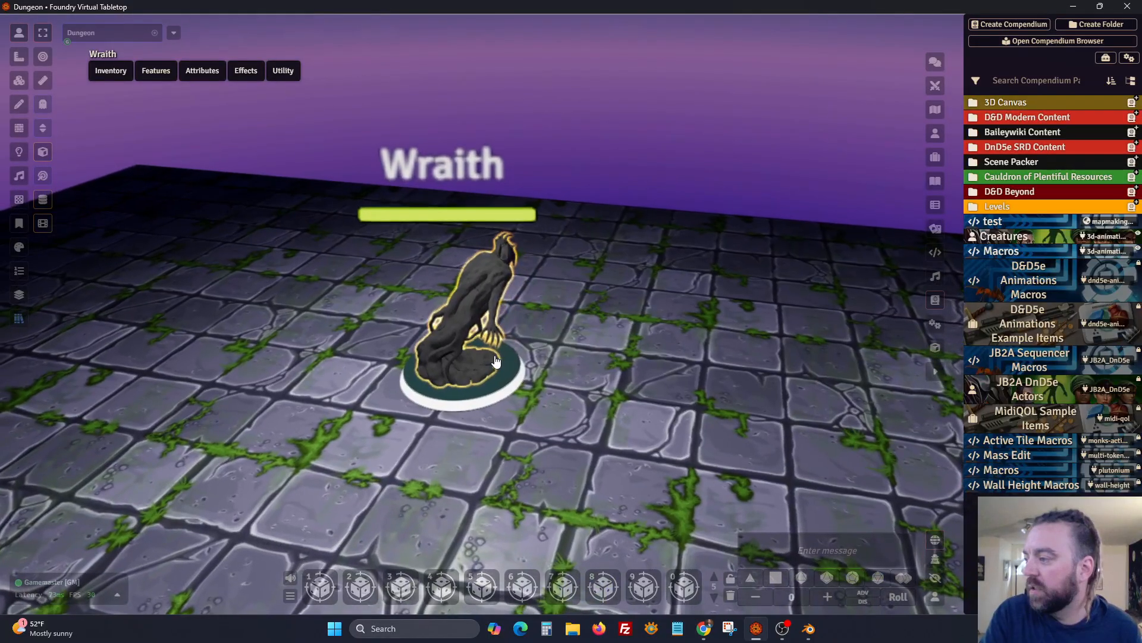
scroll(597, 346, up, 2)
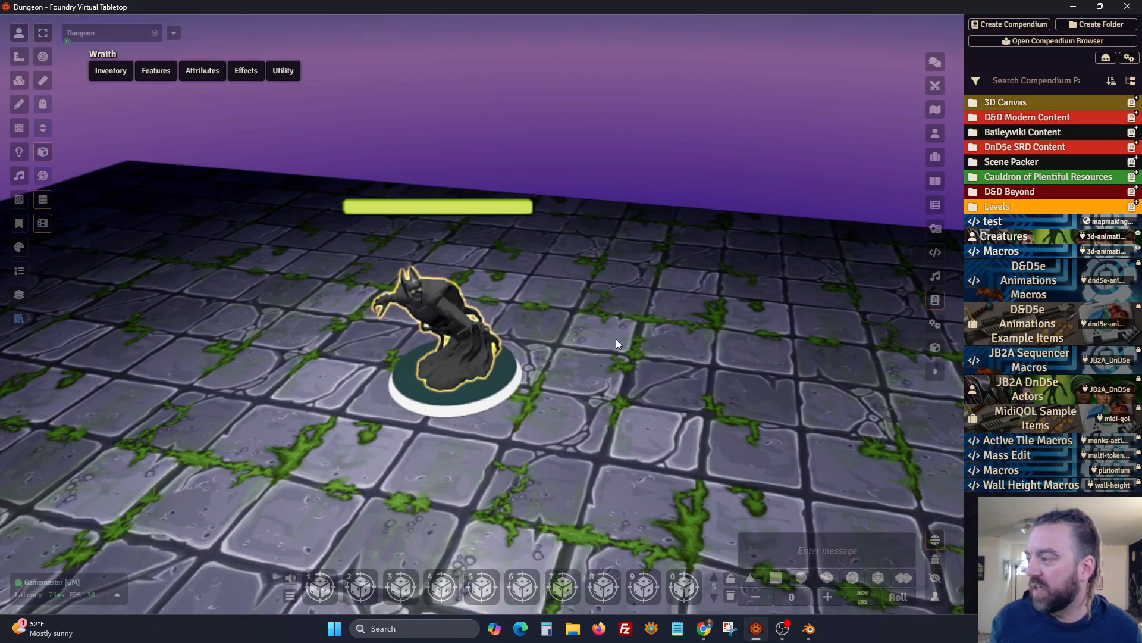
drag(597, 345, 673, 317)
scroll(730, 351, up, 1)
drag(730, 348, 616, 319)
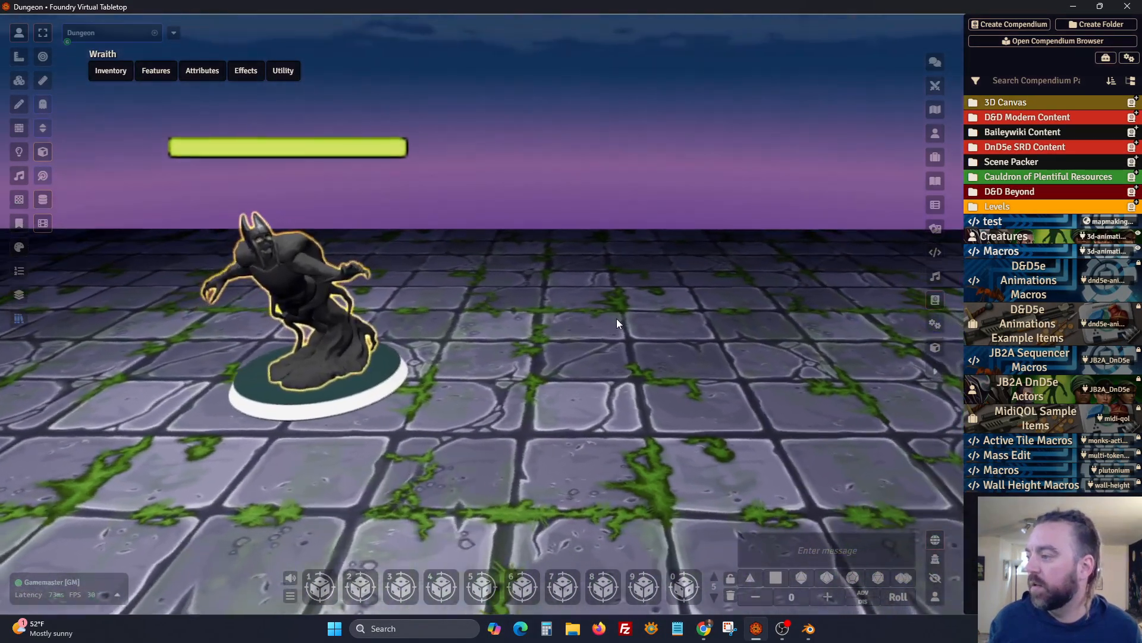
Set Display Bars to Always for Owner on the Wraith's prototype token, update it, and place a new Wraith beside the existing one.
click(935, 135)
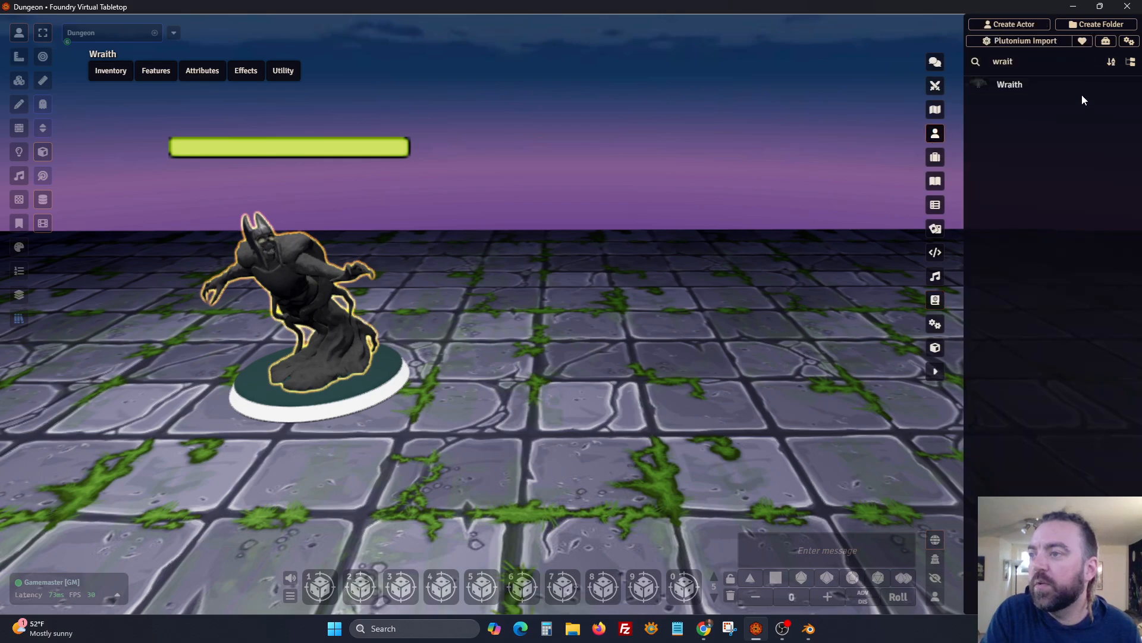
click(1007, 92)
click(752, 118)
click(785, 151)
click(277, 149)
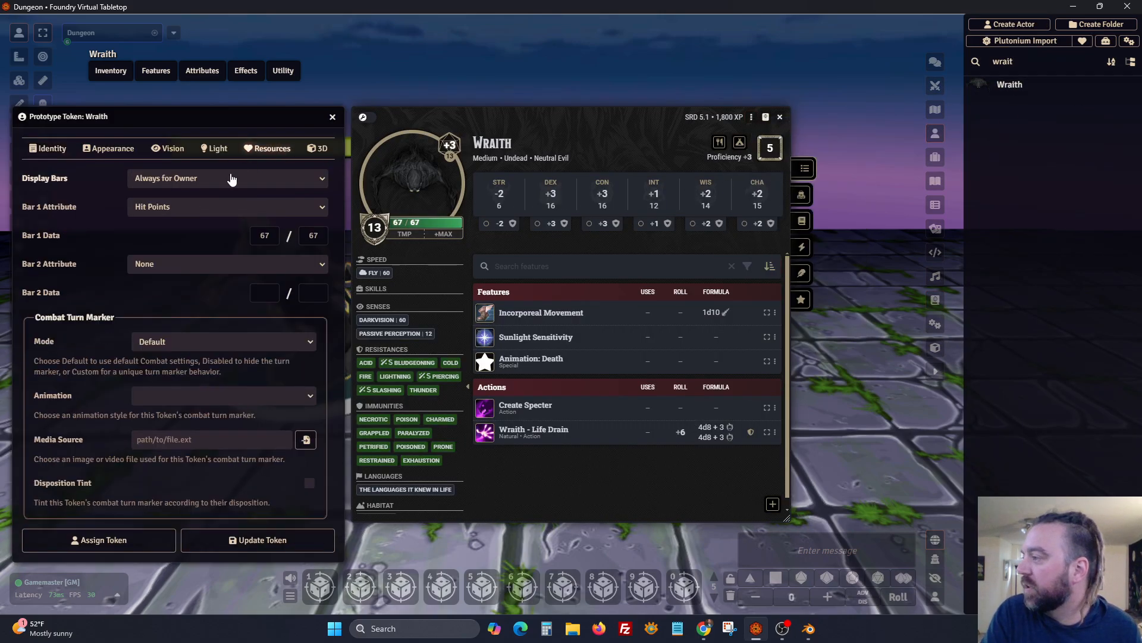
click(231, 178)
click(203, 226)
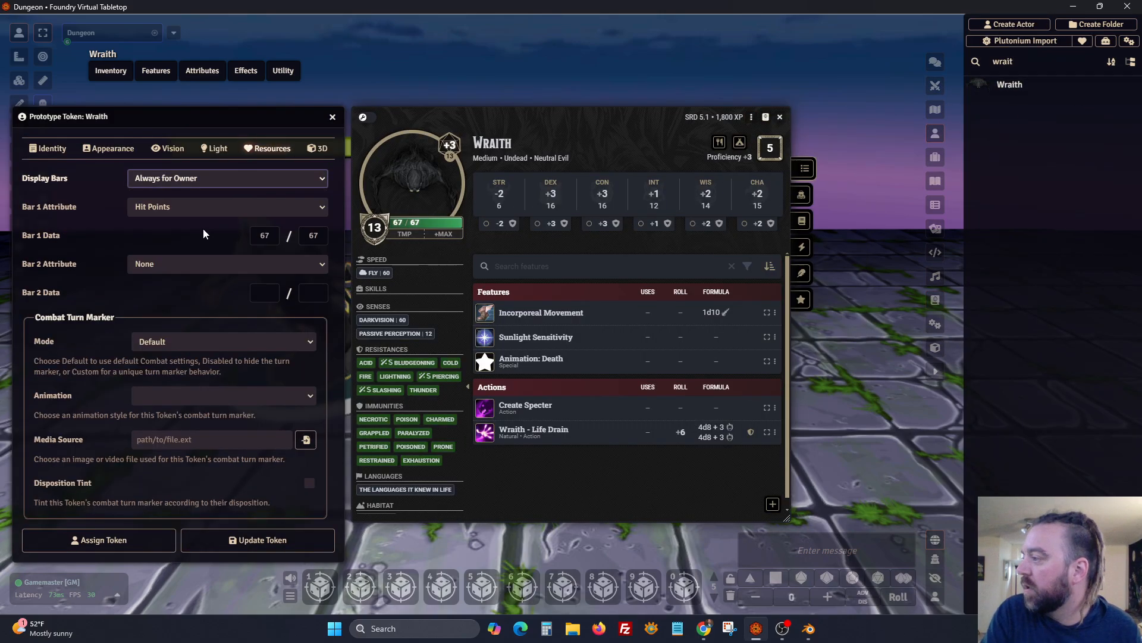
click(262, 540)
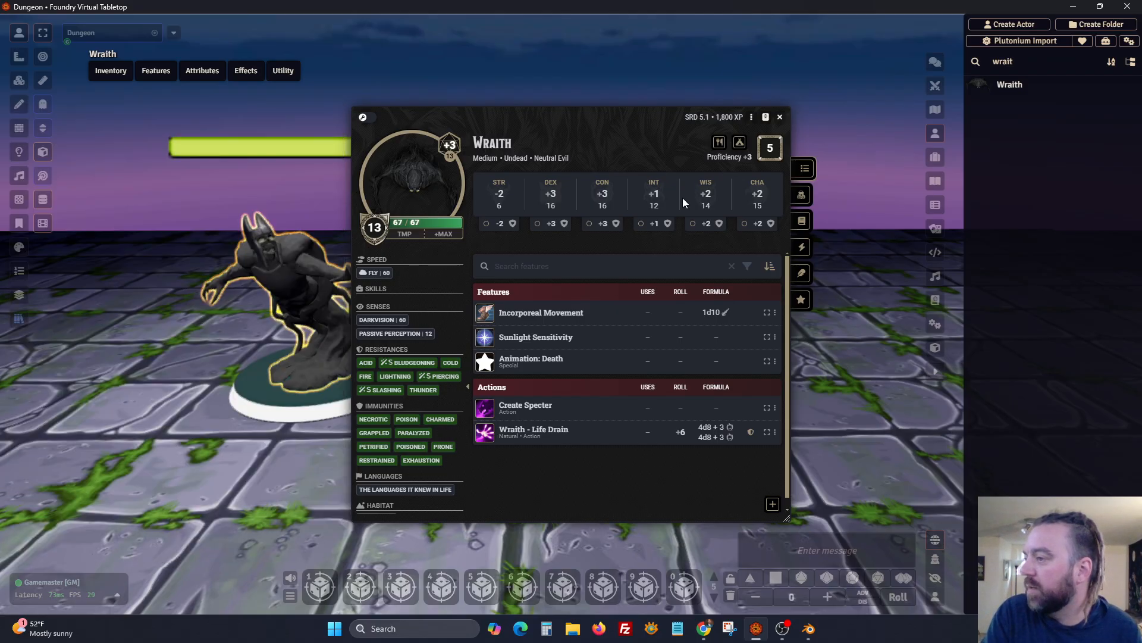
click(779, 119)
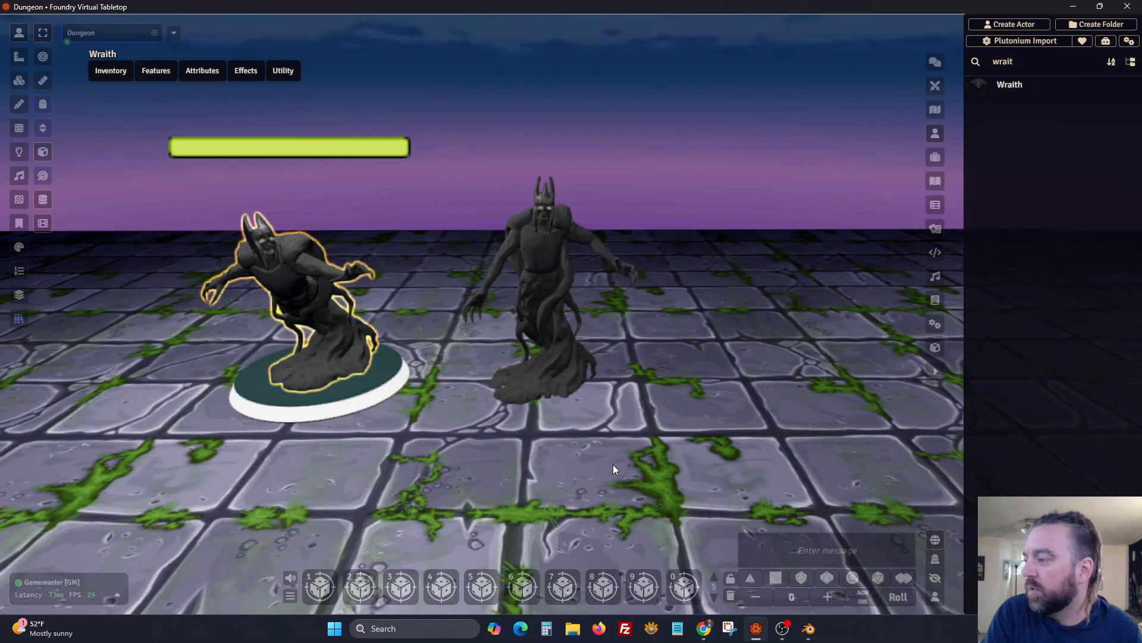
Select the newly placed Wraith token and target the Wraith standing on the round base.
scroll(683, 355, up, 3)
right_drag(683, 355, 787, 371)
scroll(787, 370, up, 2)
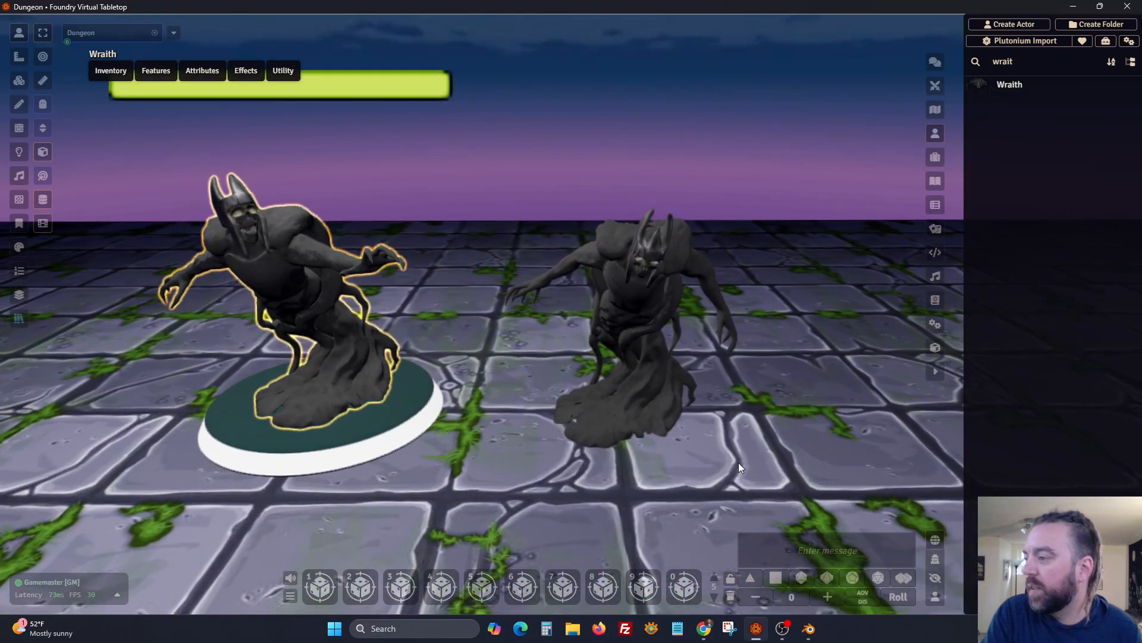
drag(749, 464, 498, 248)
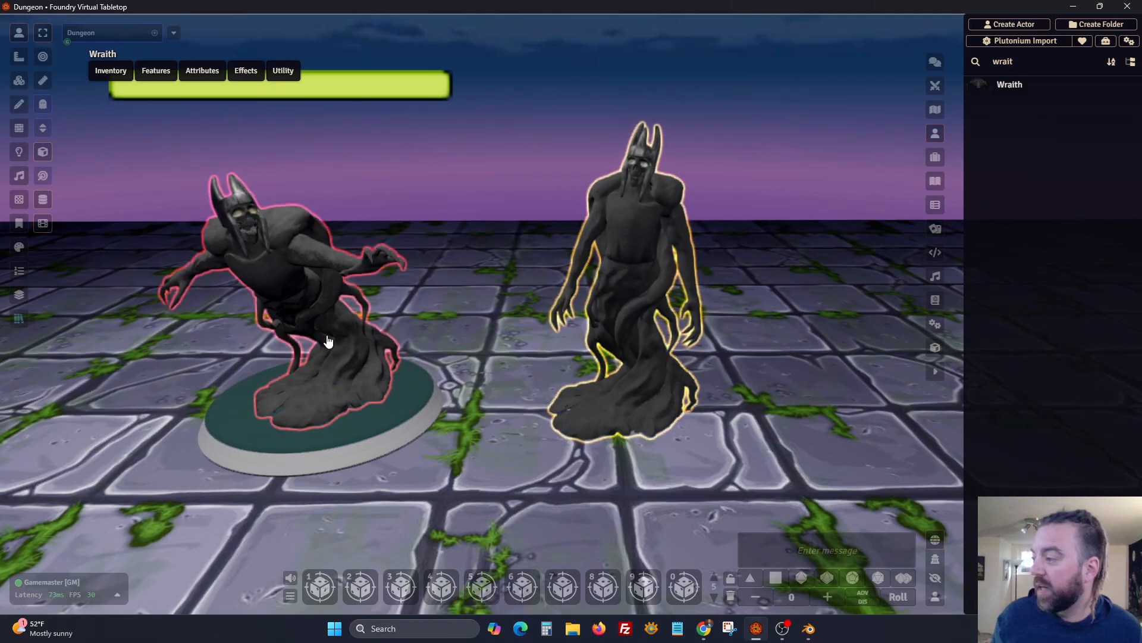
key(t)
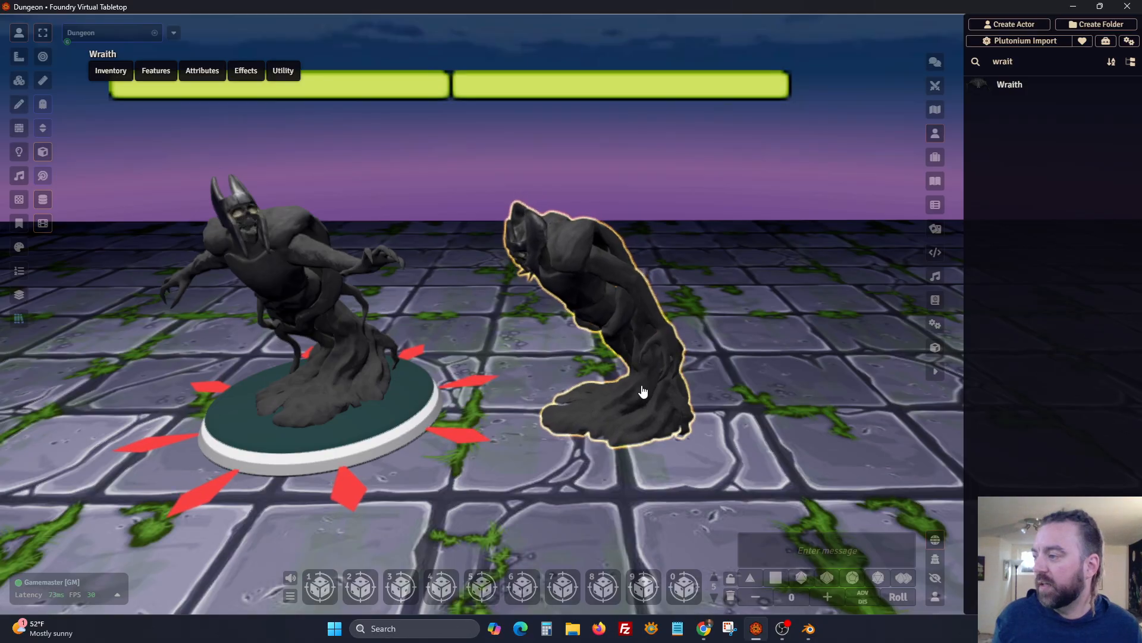
scroll(461, 516, down, 2)
drag(604, 469, 593, 458)
scroll(593, 458, down, 2)
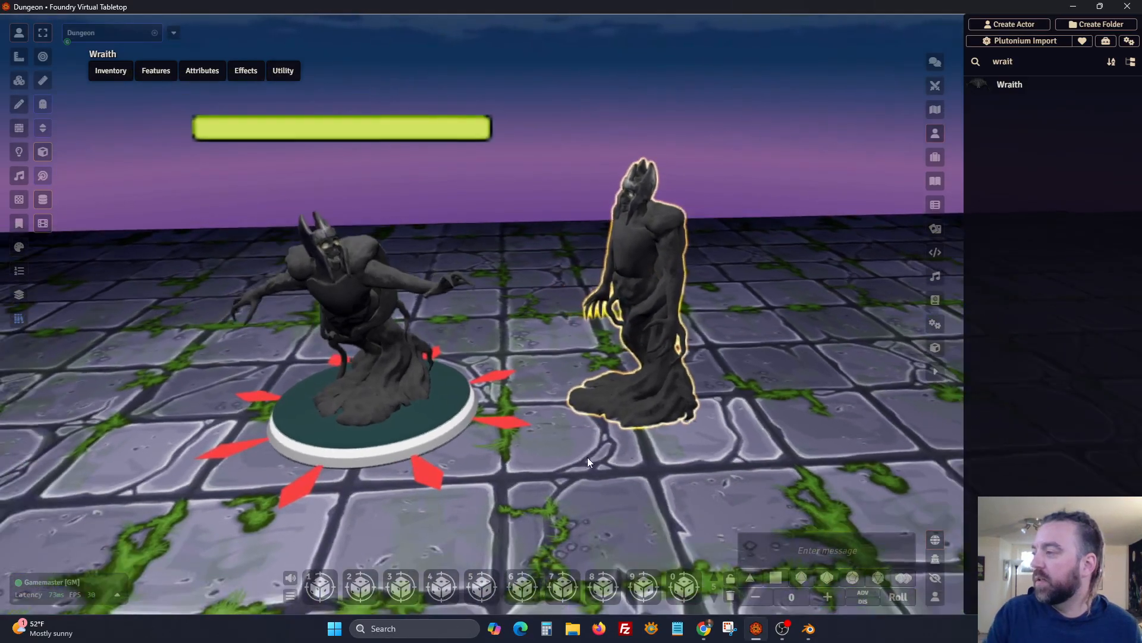
Attack the targeted Wraith with Wraith - Life Drain from the new token, and run hotbar macro 3 on the new token.
mouse_move(107, 78)
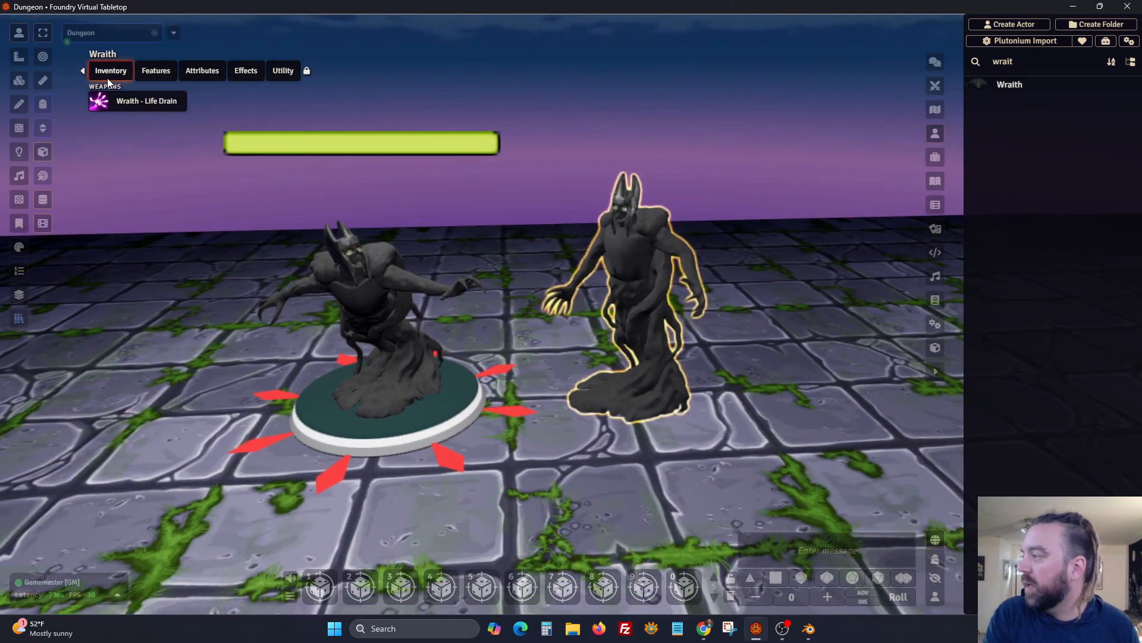
click(120, 103)
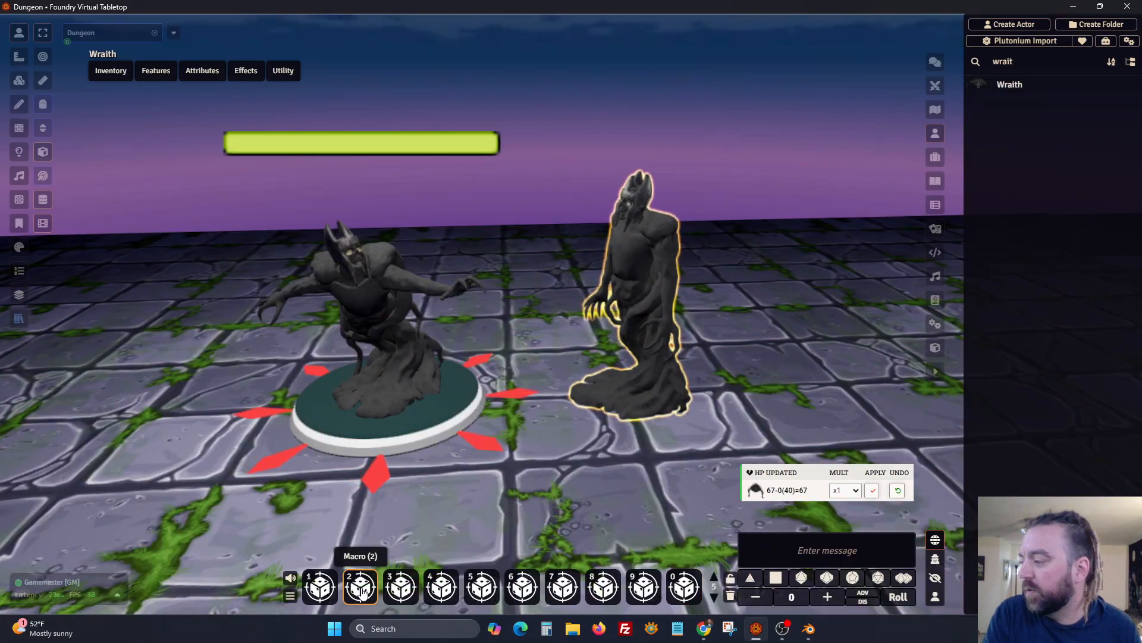
click(404, 584)
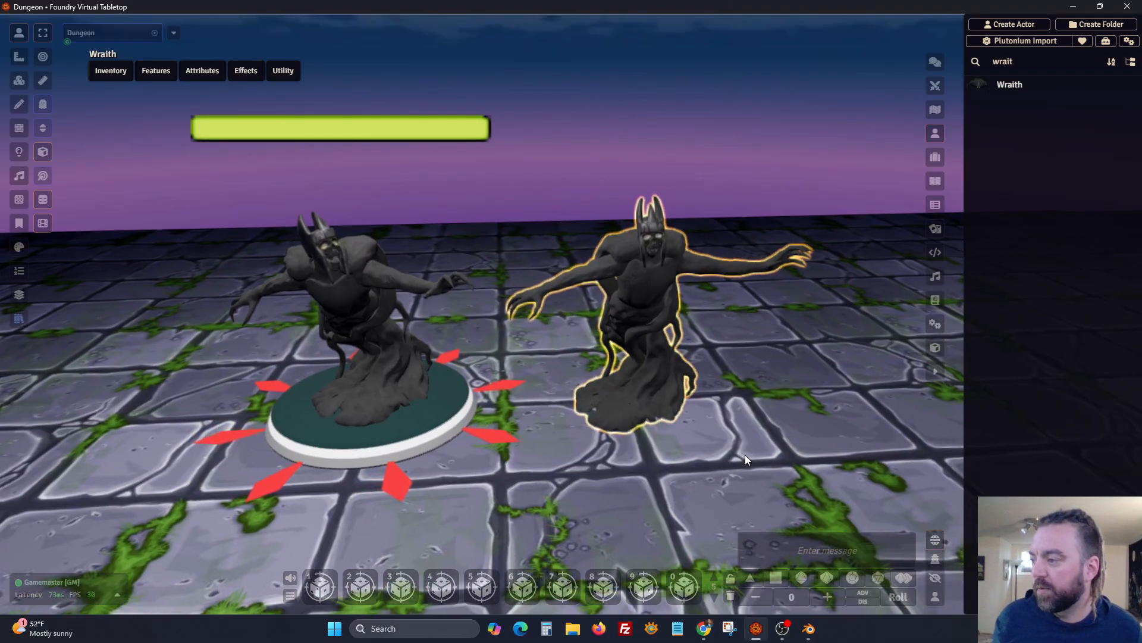
Attack the new Wraith twice with Wraith - Life Drain from the Wraith on the round base, reviewing the rolls in the chat log.
right_drag(748, 455, 708, 459)
scroll(715, 438, up, 2)
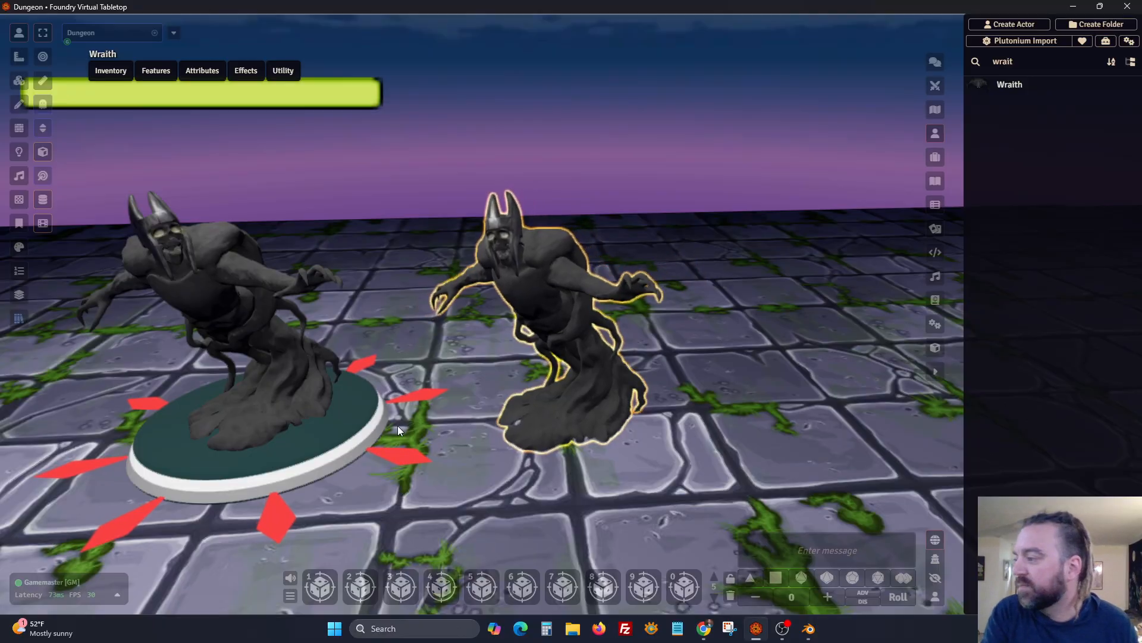
click(98, 178)
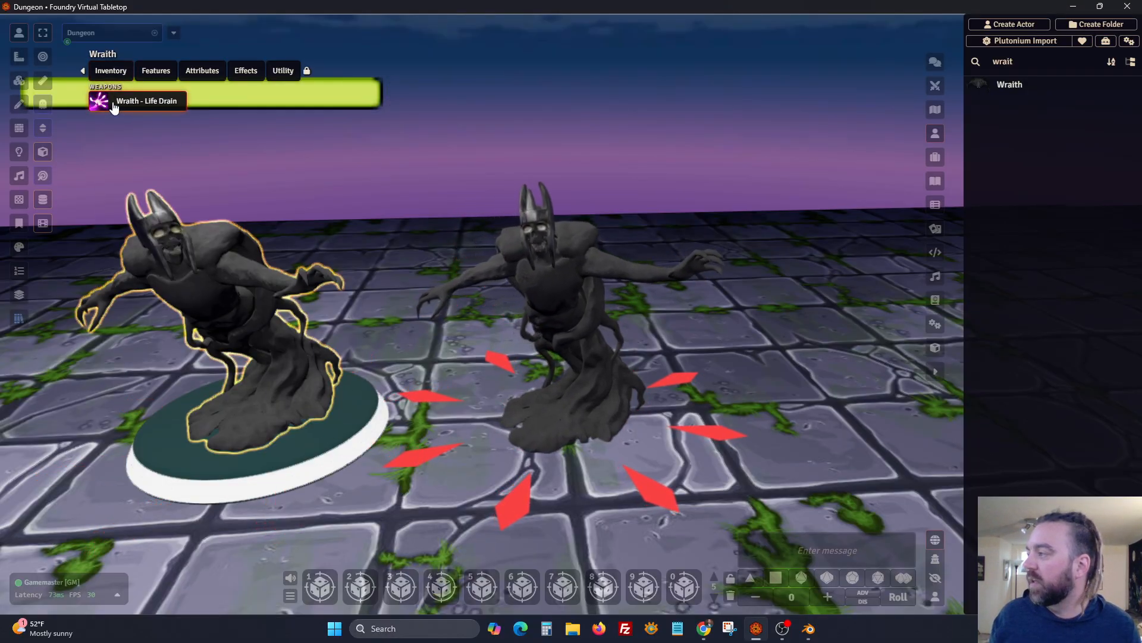
click(137, 101)
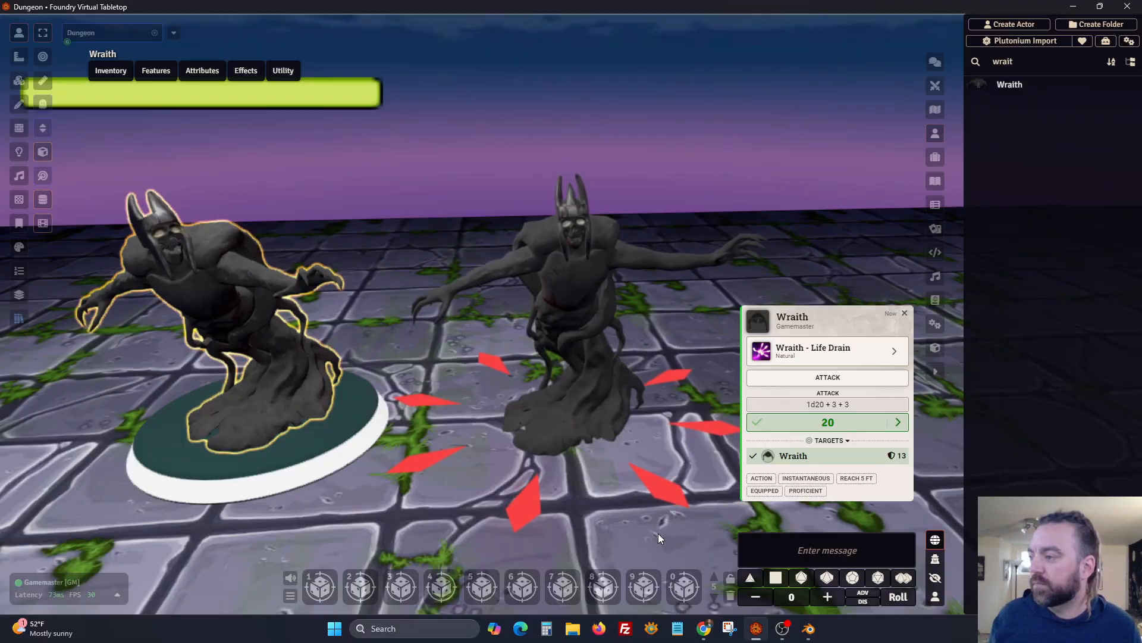
click(936, 63)
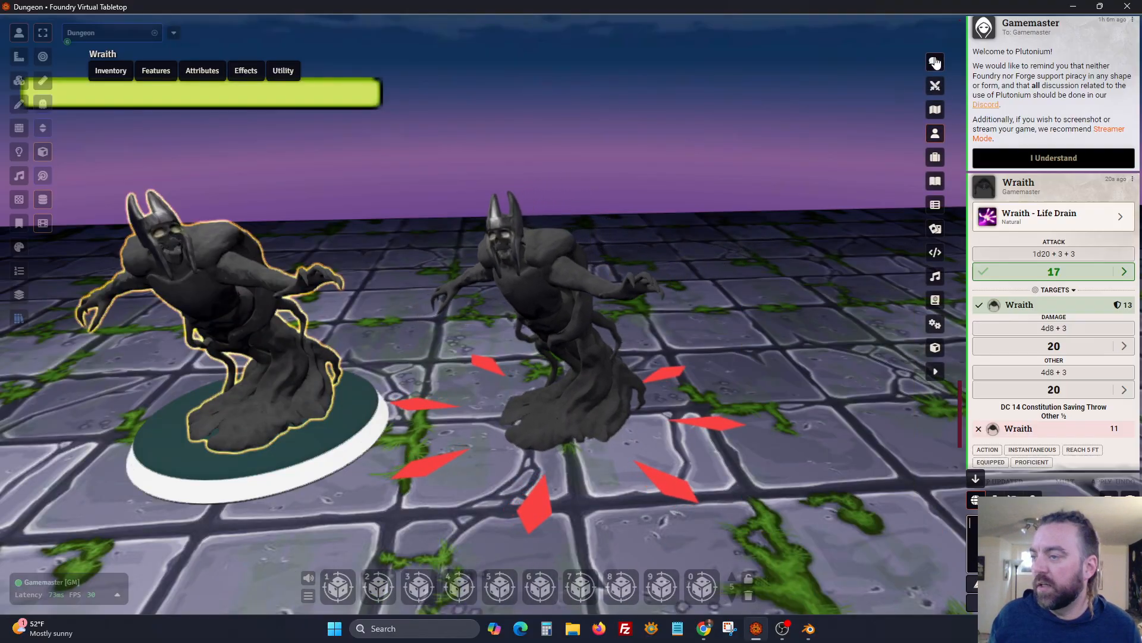
scroll(1051, 388, down, 6)
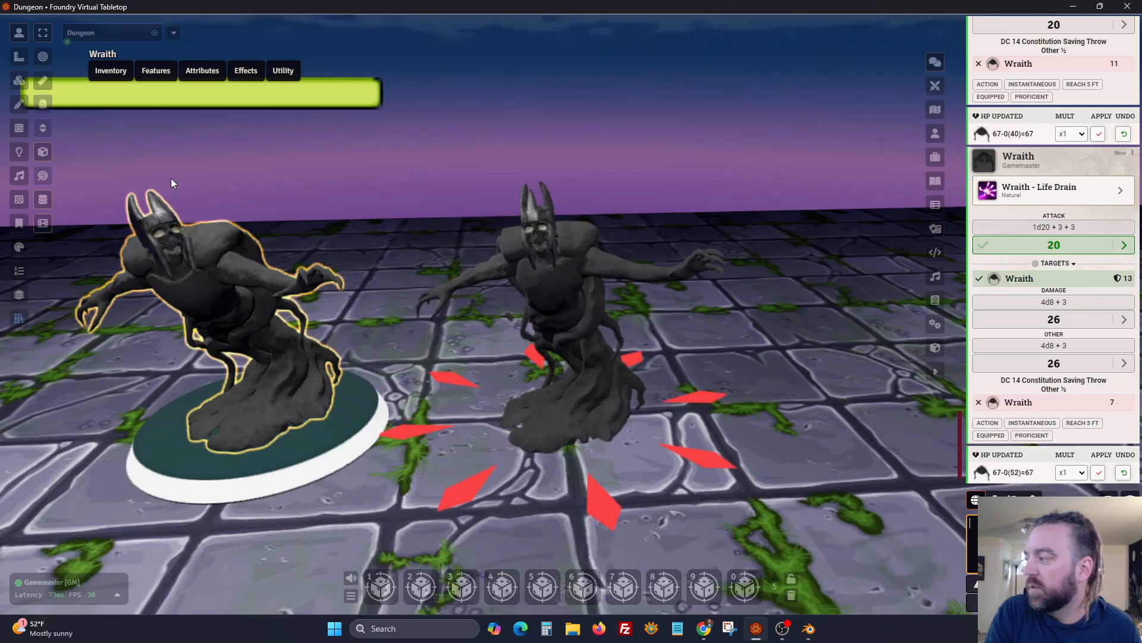
mouse_move(111, 70)
click(134, 99)
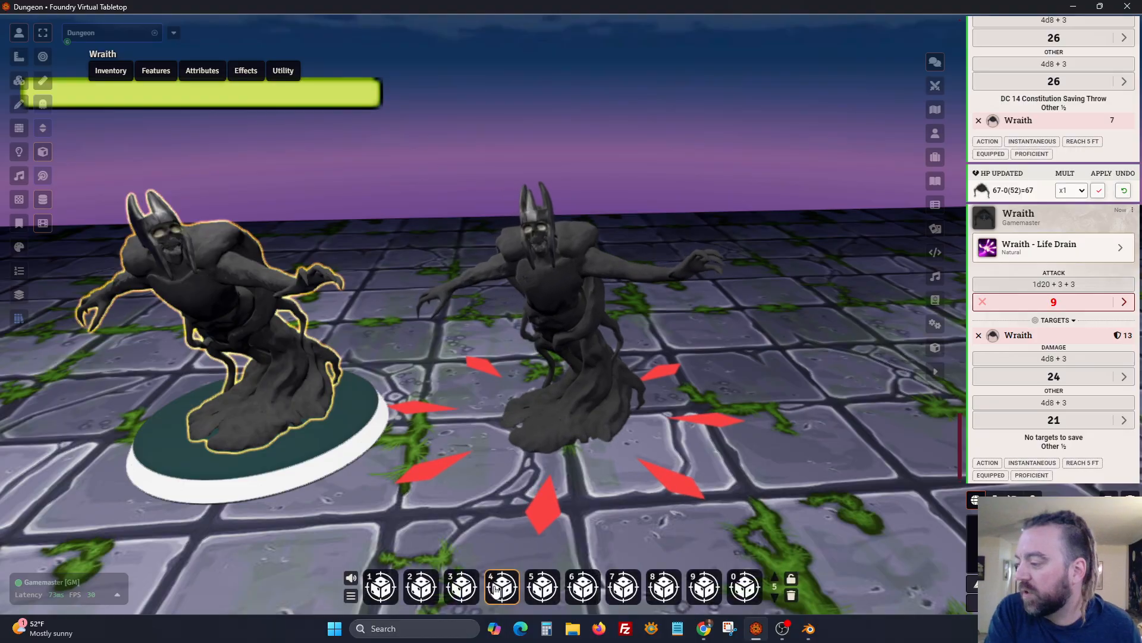
Preview the new Wraith token's animations with hotbar macros 3 to 8 to identify the animation numbers.
click(586, 292)
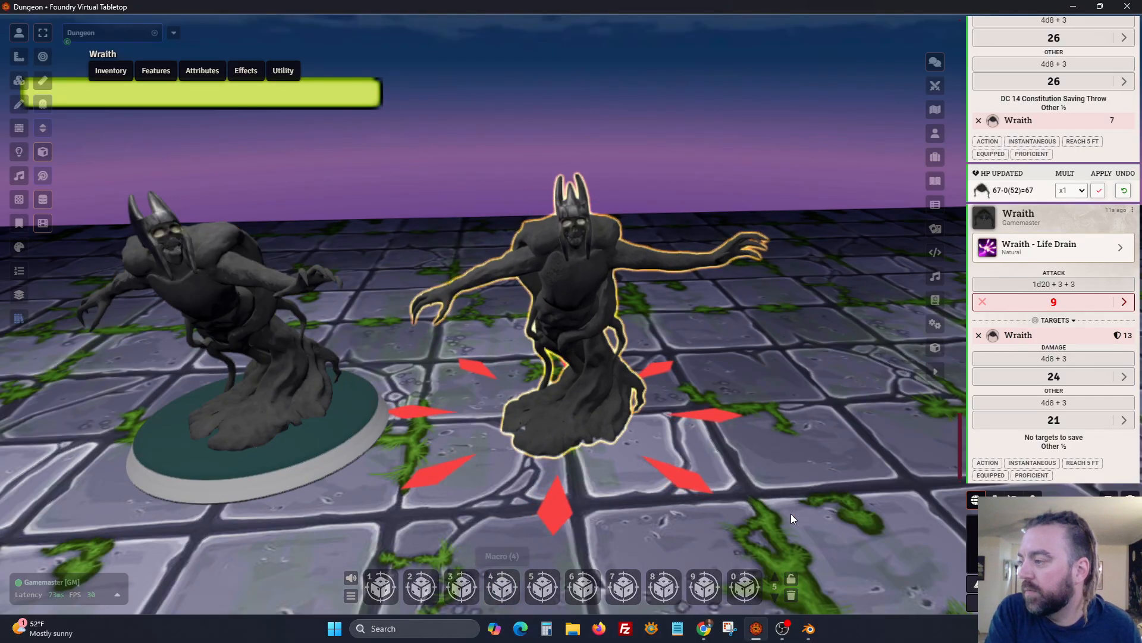
click(501, 590)
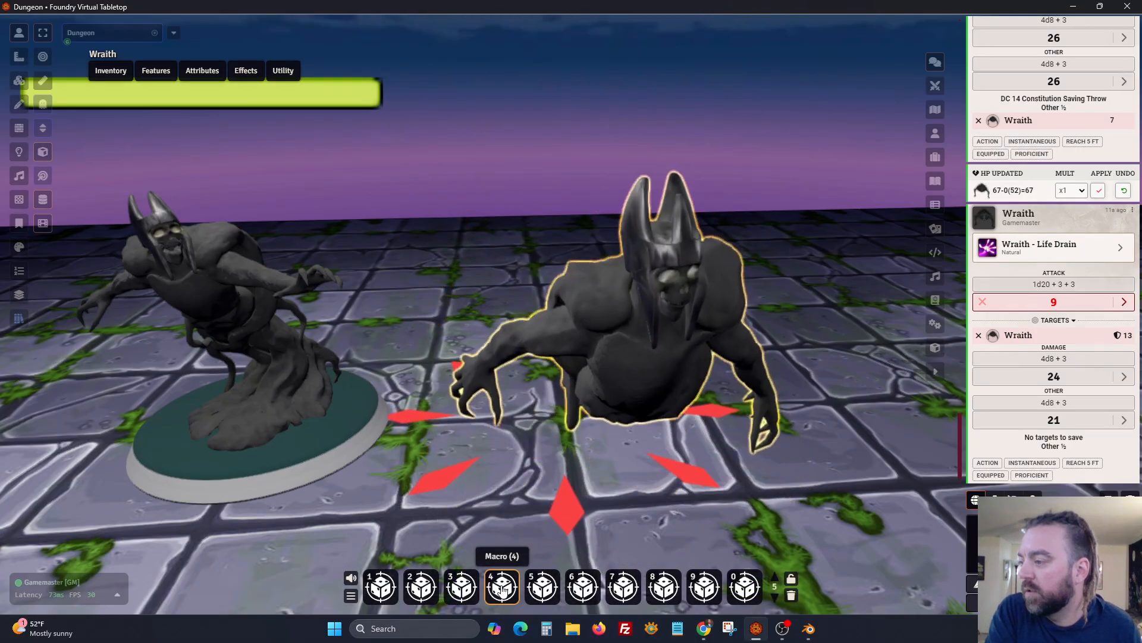
click(542, 587)
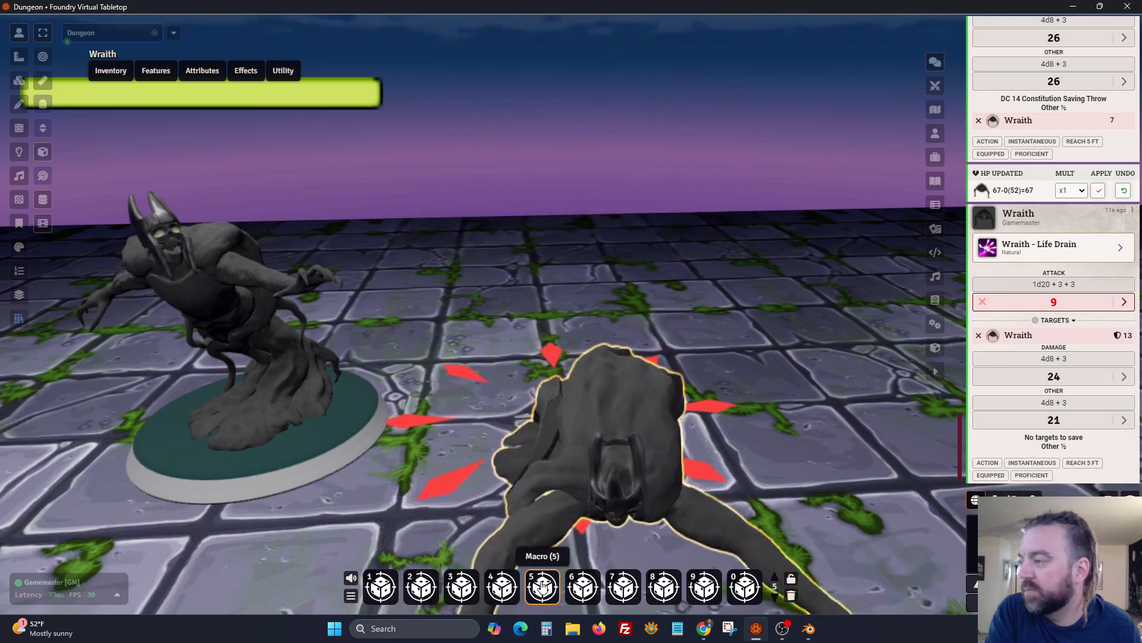
click(578, 586)
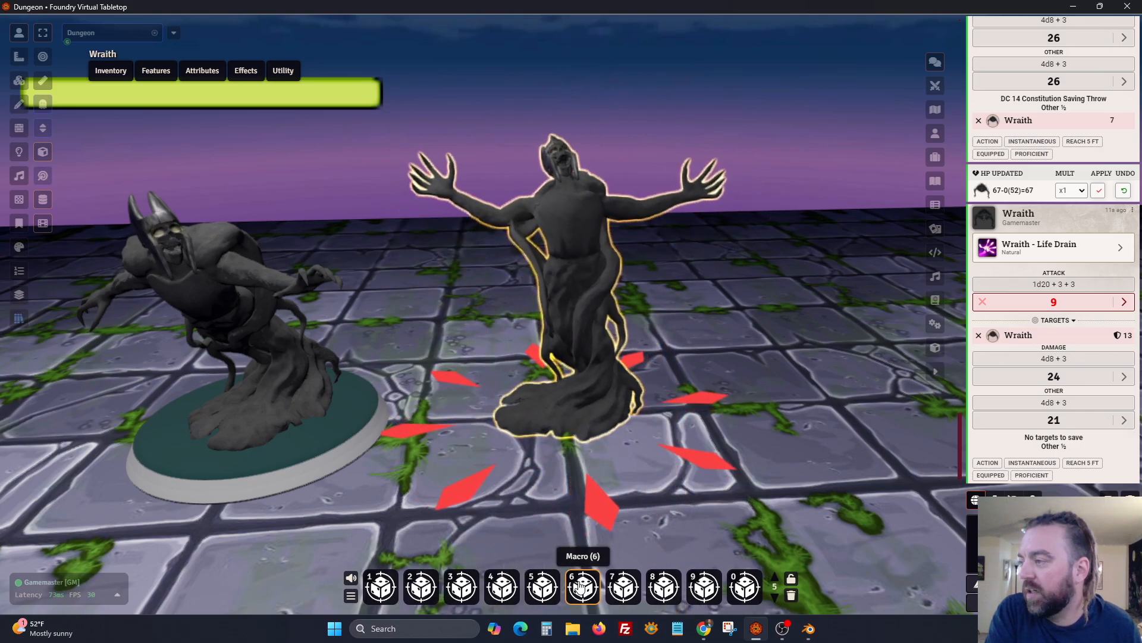
click(617, 588)
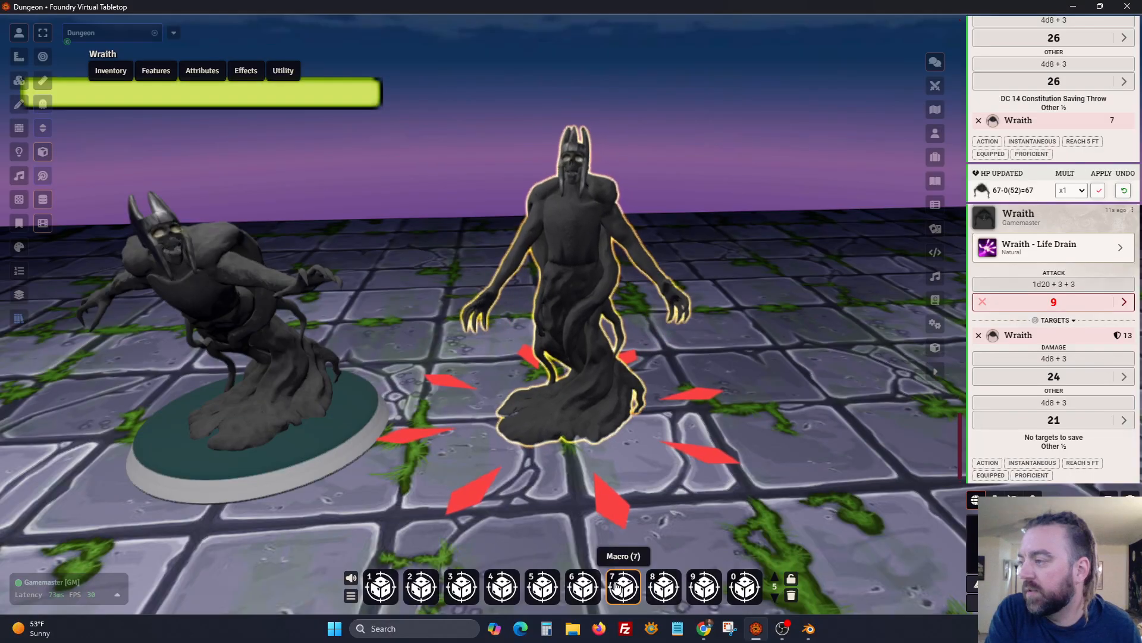
click(586, 589)
click(585, 589)
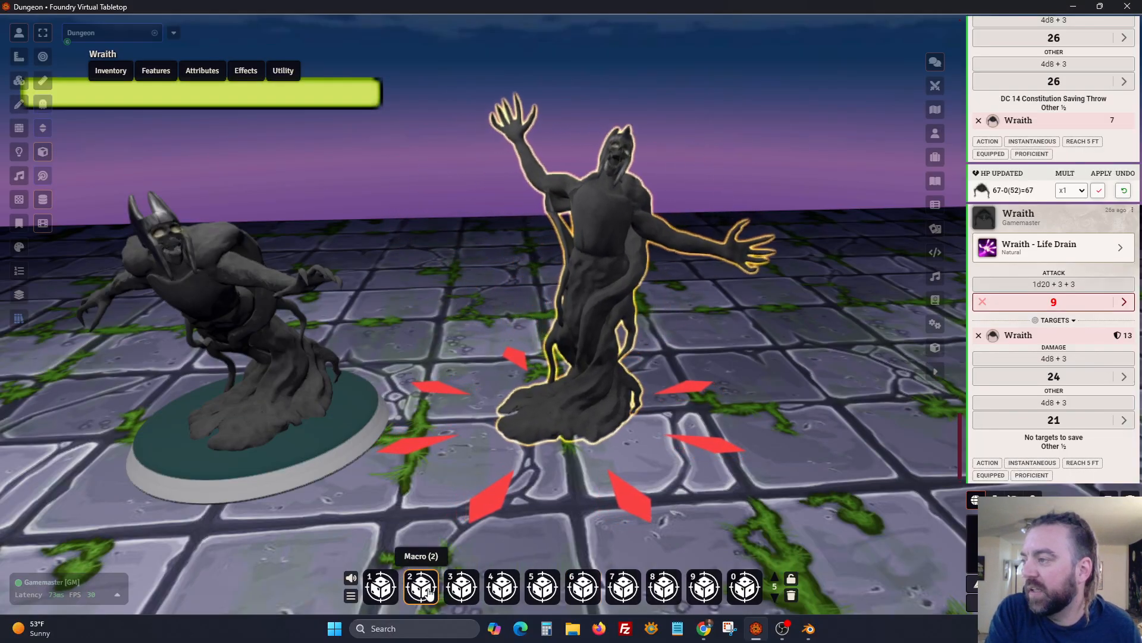
click(583, 589)
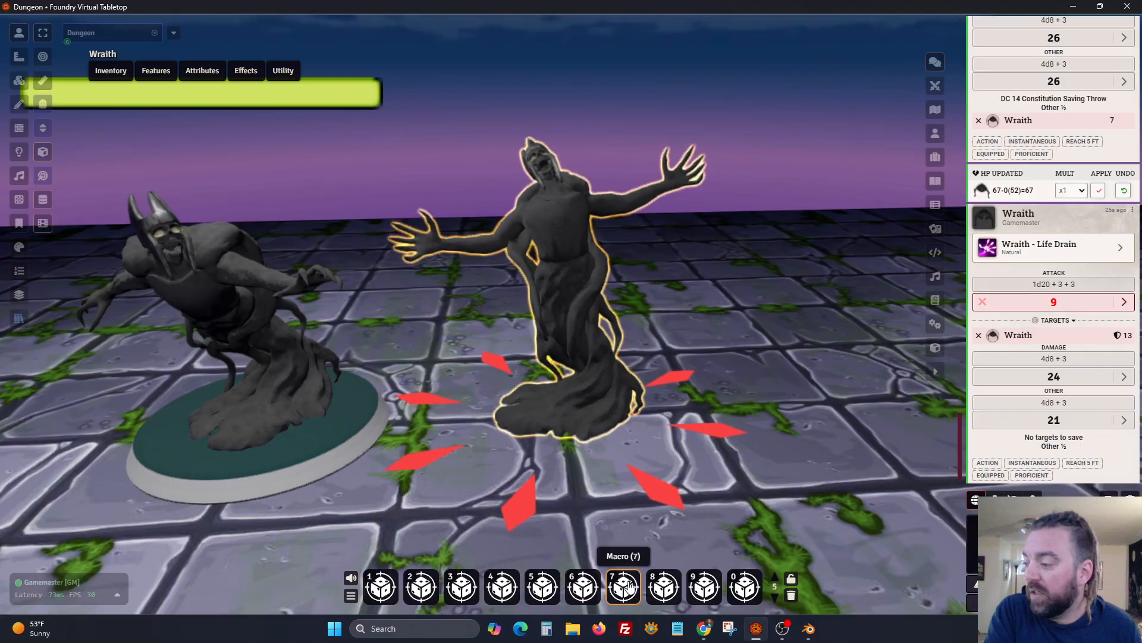
click(659, 586)
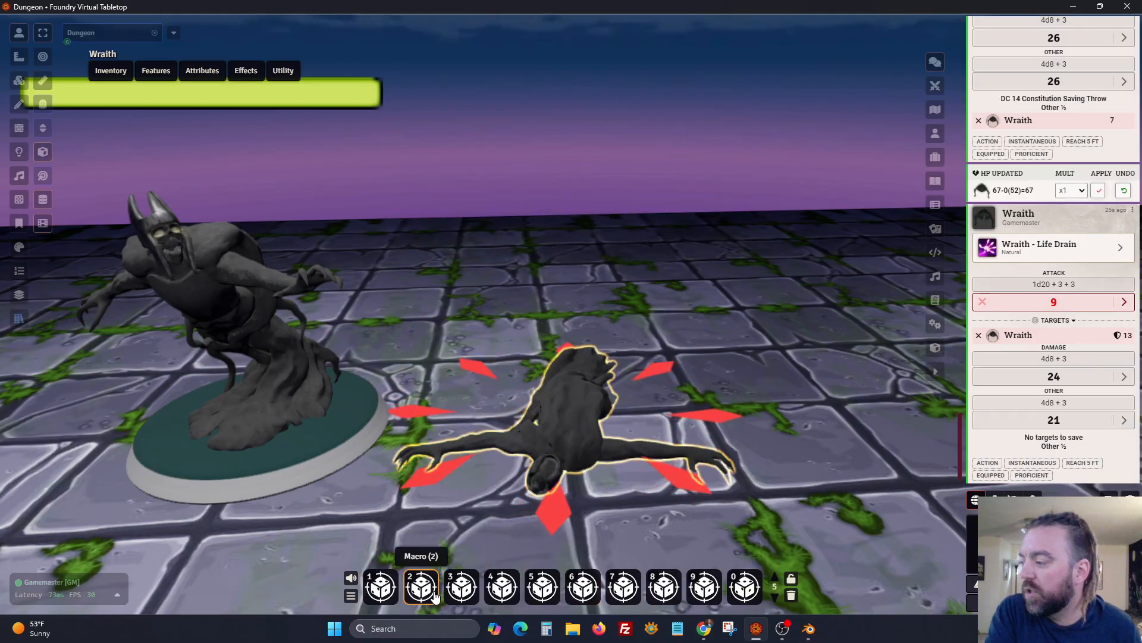
click(470, 588)
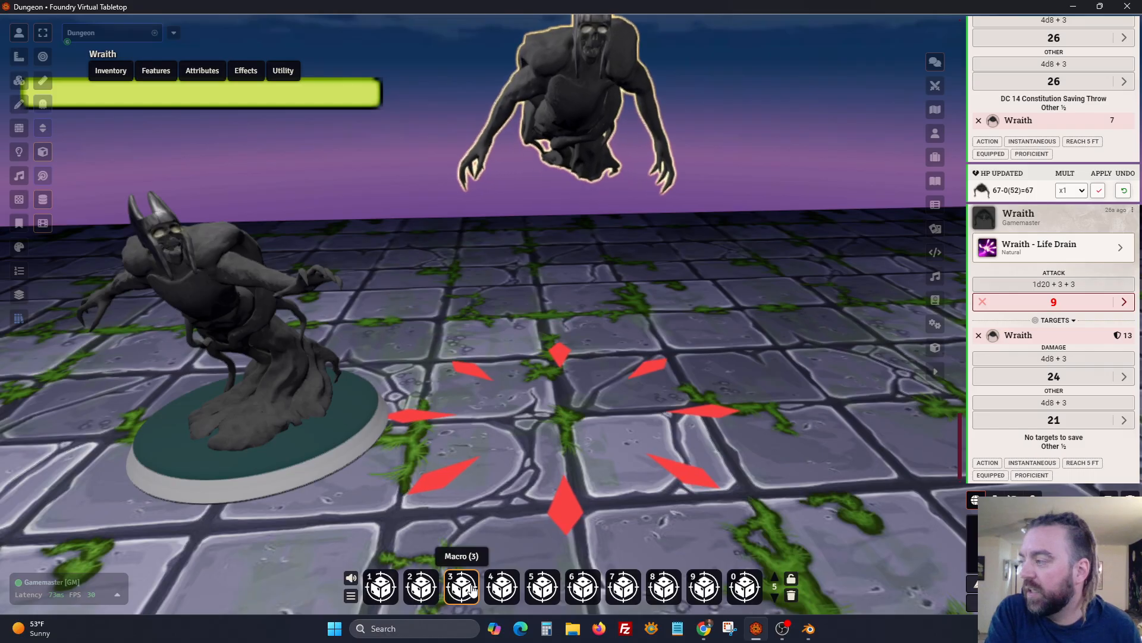
scroll(594, 419, down, 3)
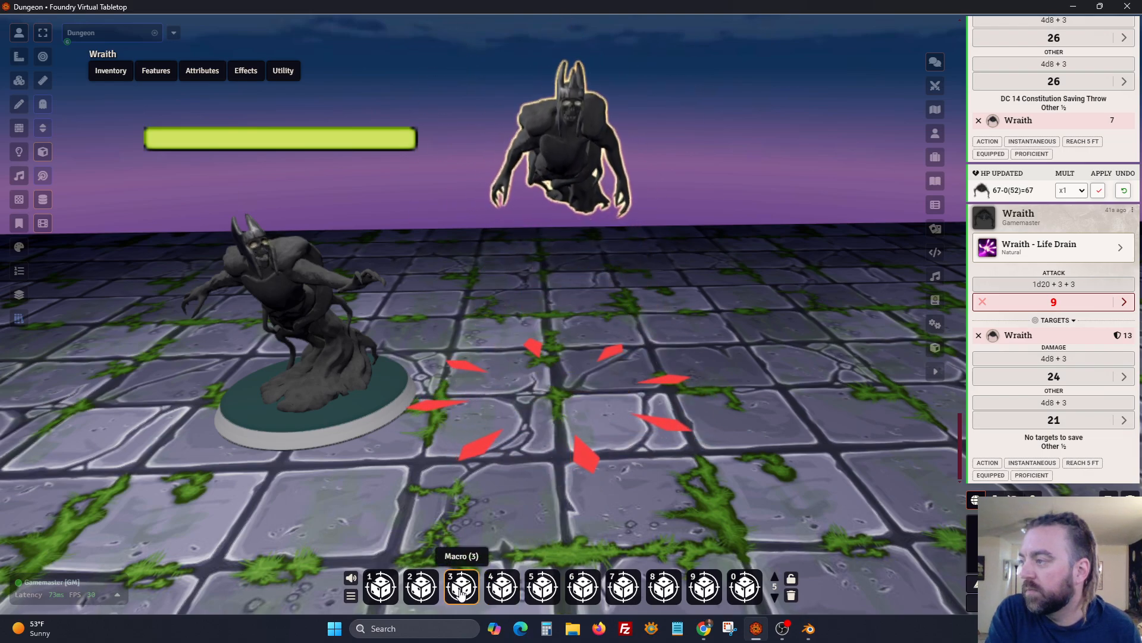
Open the Wraith - Life Drain item for editing from the new Wraith token's sheet.
right_click(573, 377)
right_click(573, 378)
click(724, 72)
click(582, 387)
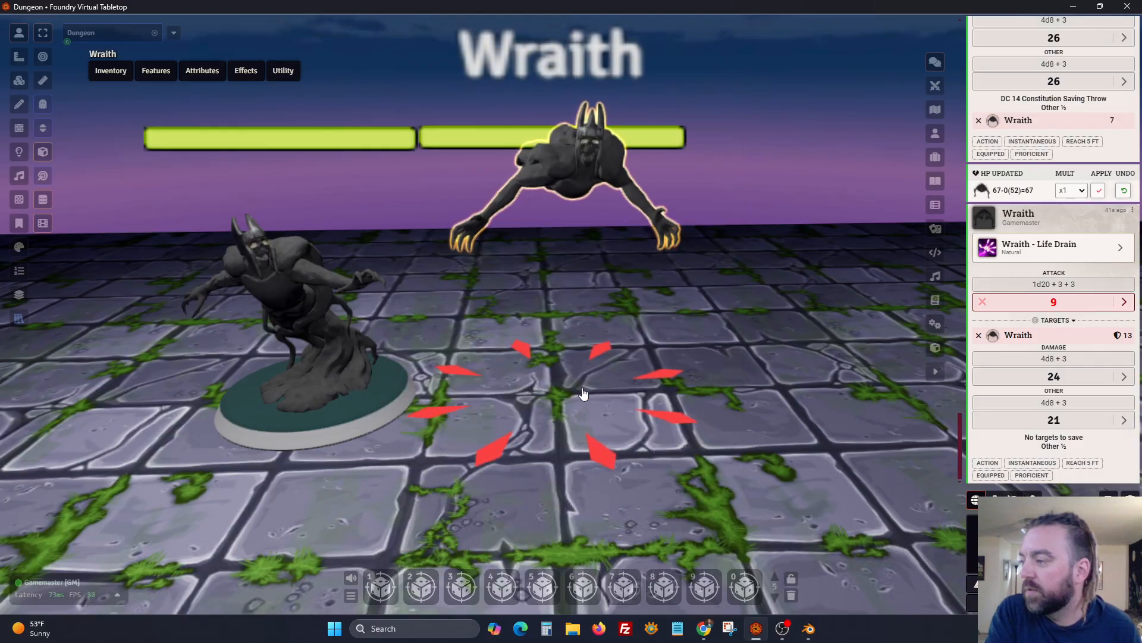
double_click(582, 388)
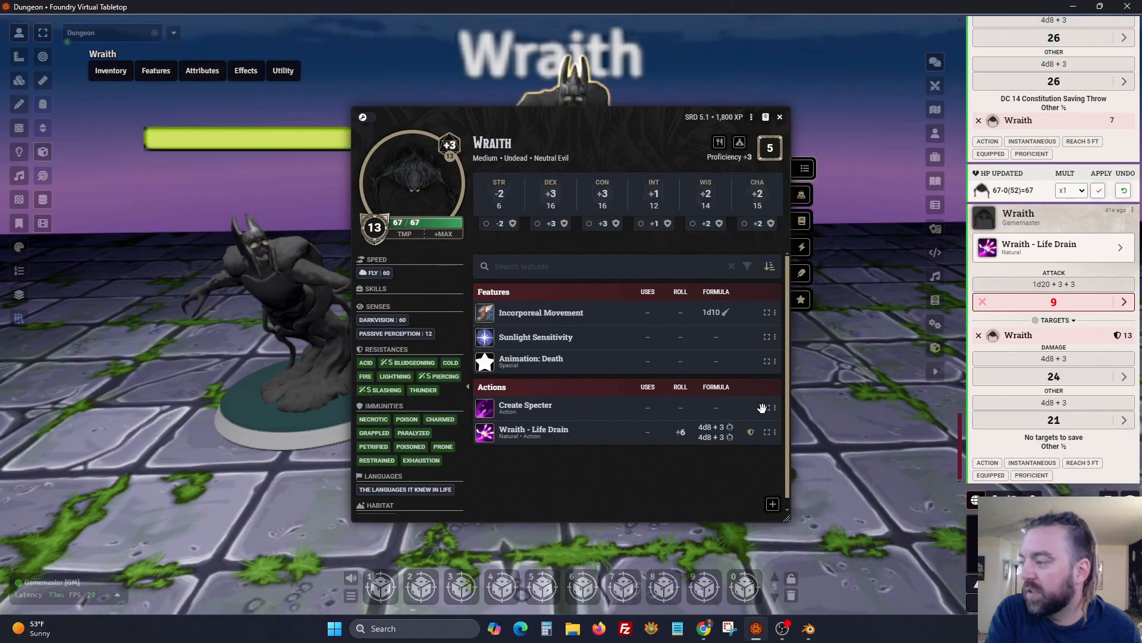
click(776, 433)
click(801, 461)
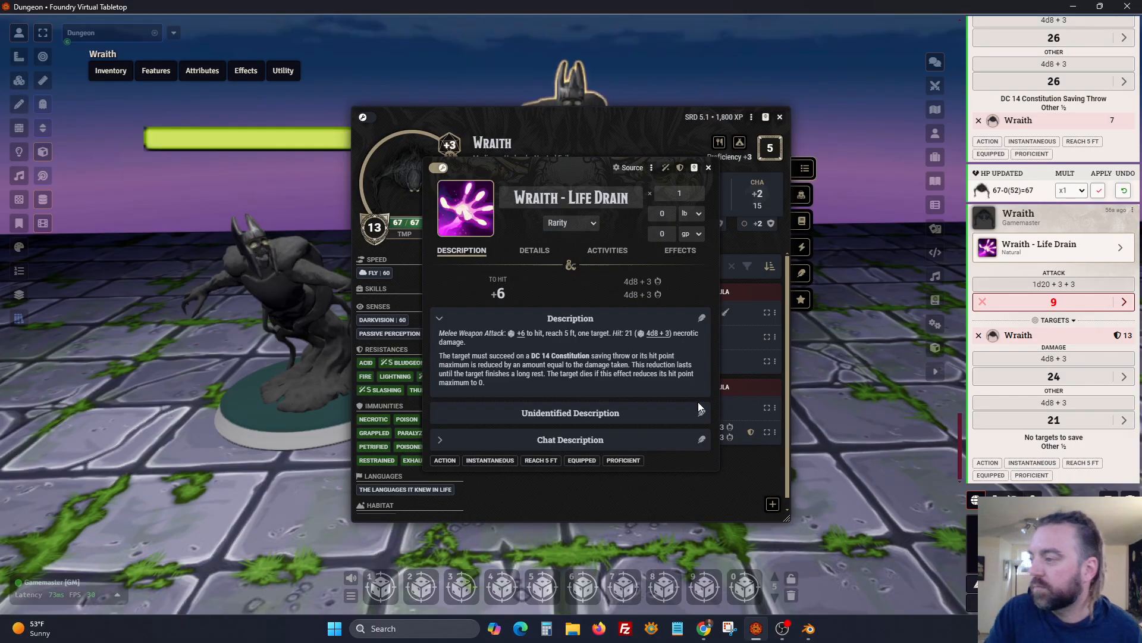
In the Wraith - Life Drain item macro, set animIndex to 4, returning to 3, save it, and close the item and sheet.
click(651, 168)
click(679, 217)
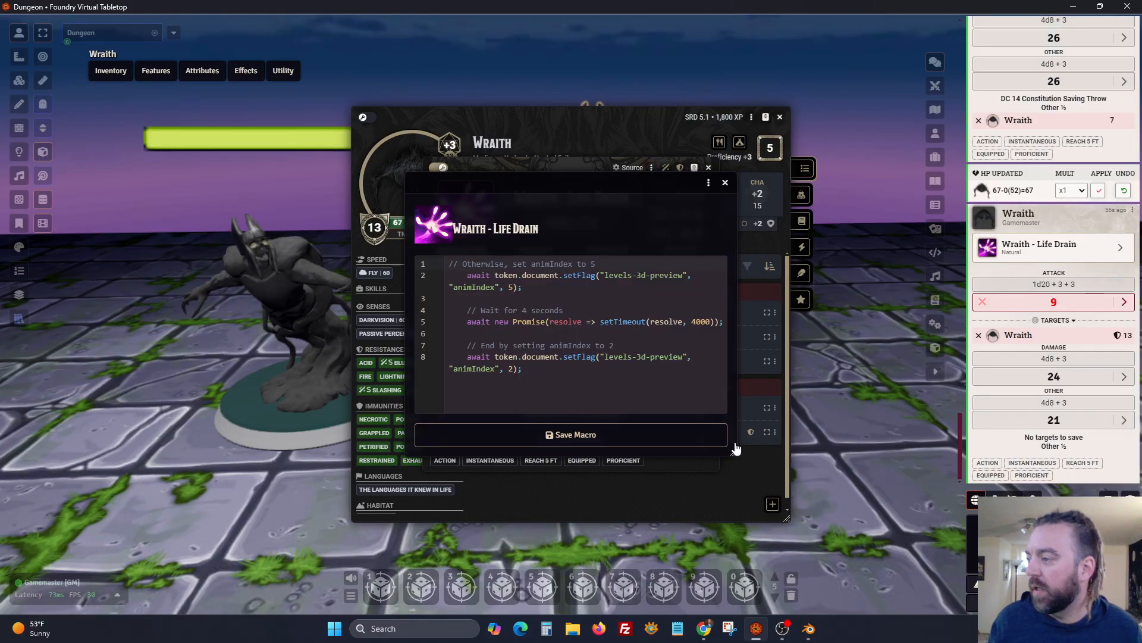
drag(731, 452, 855, 498)
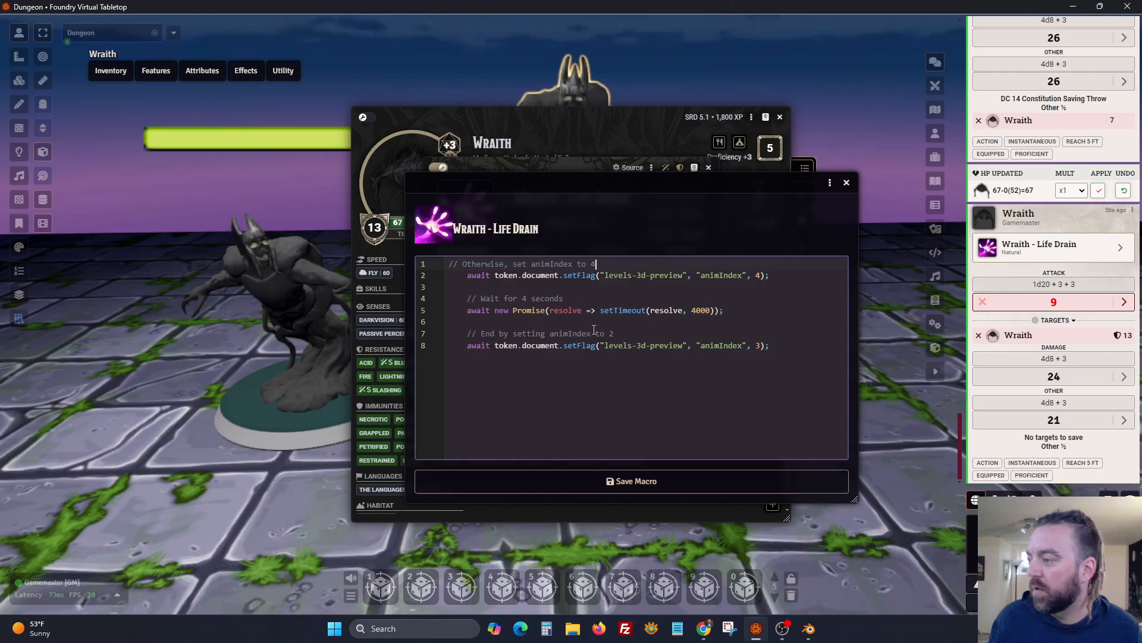
click(651, 473)
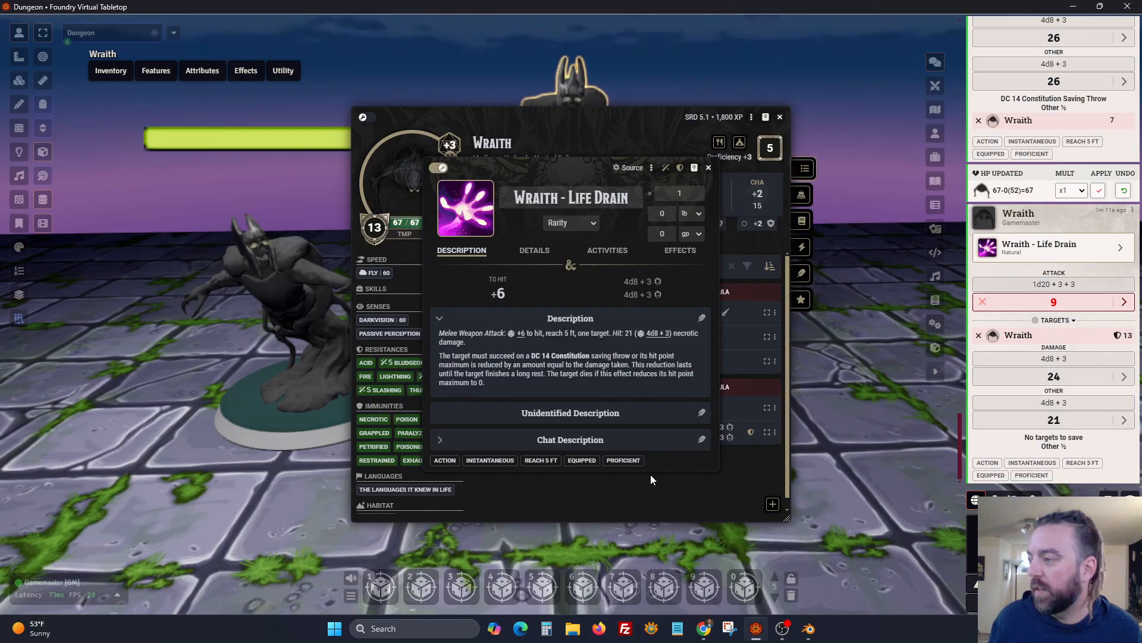
click(708, 169)
click(780, 117)
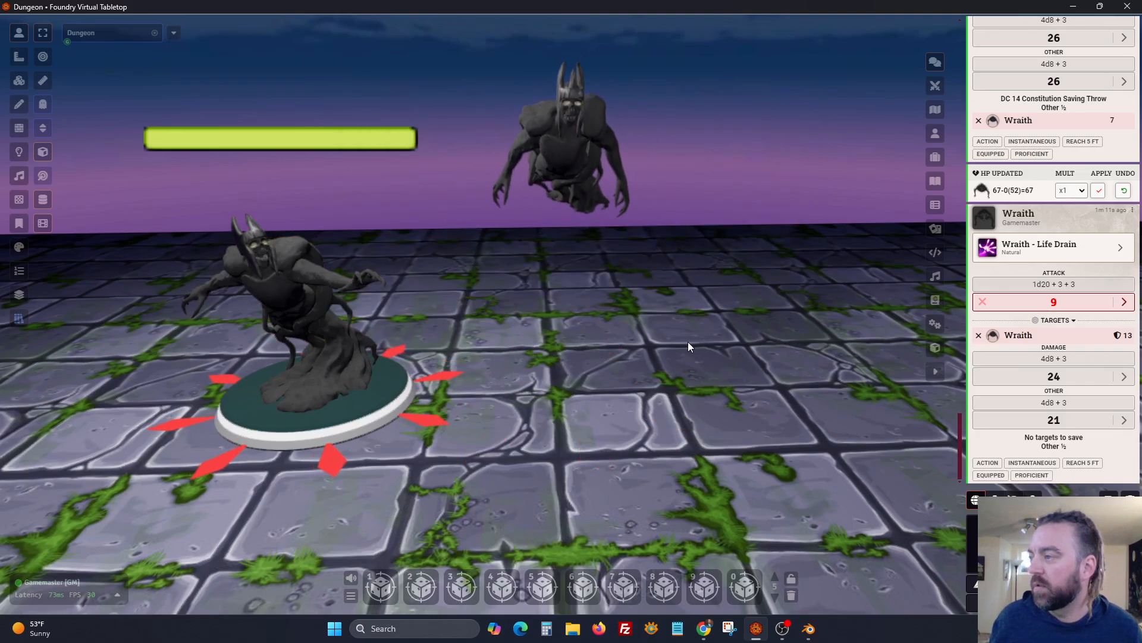
Select the floating Wraith token, check its character sheet, and test Wraith - Life Drain on the Wraith on the round base.
drag(472, 268, 702, 495)
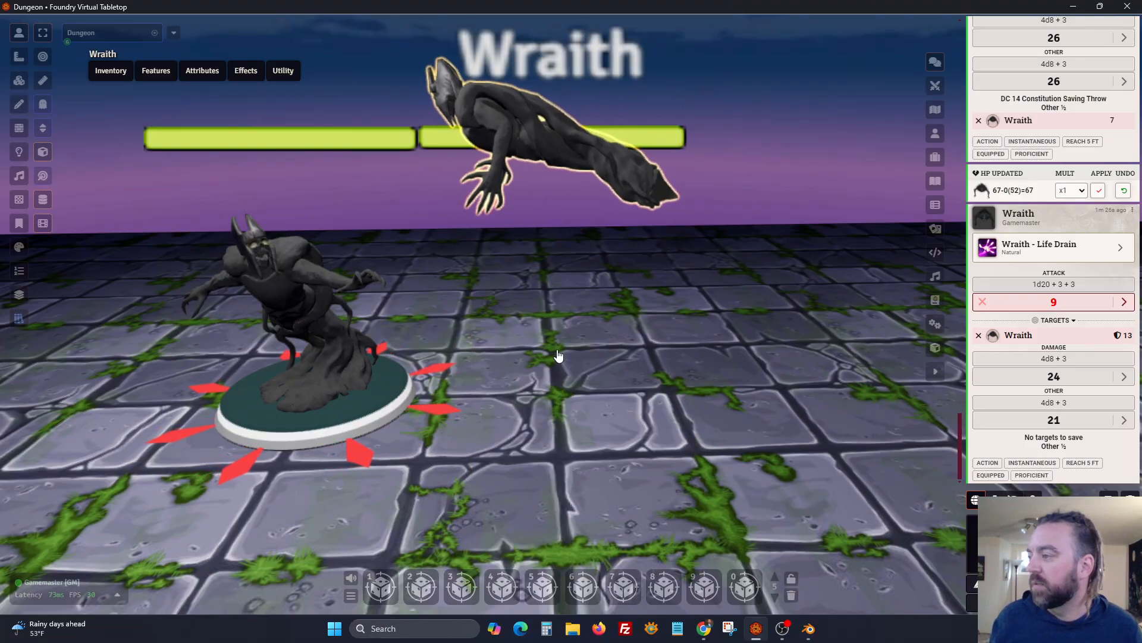
double_click(437, 327)
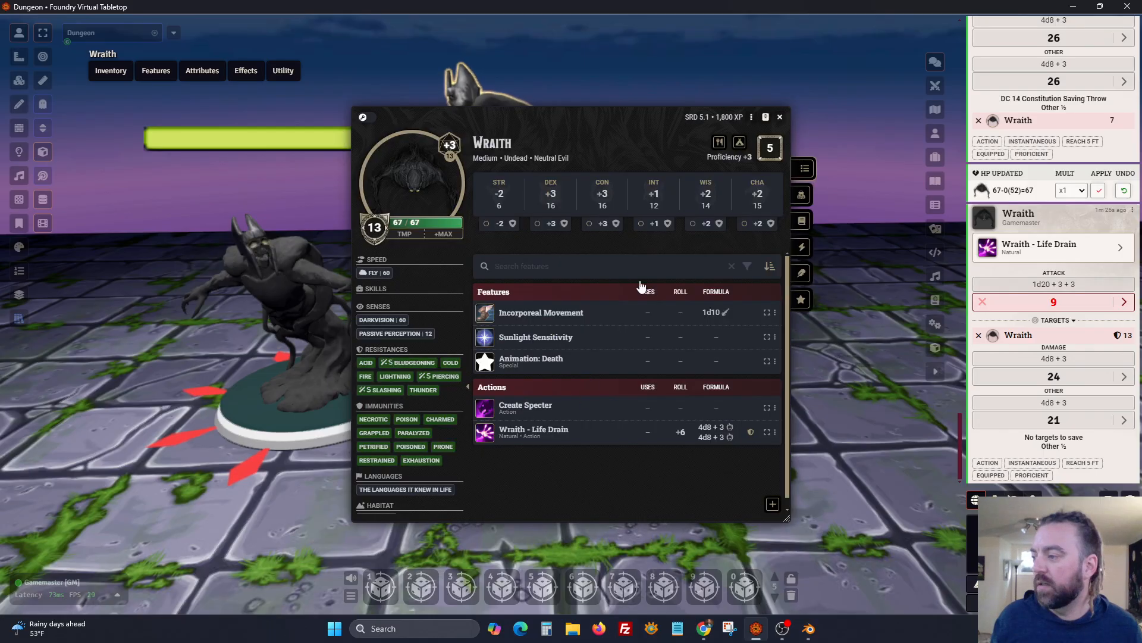
click(780, 118)
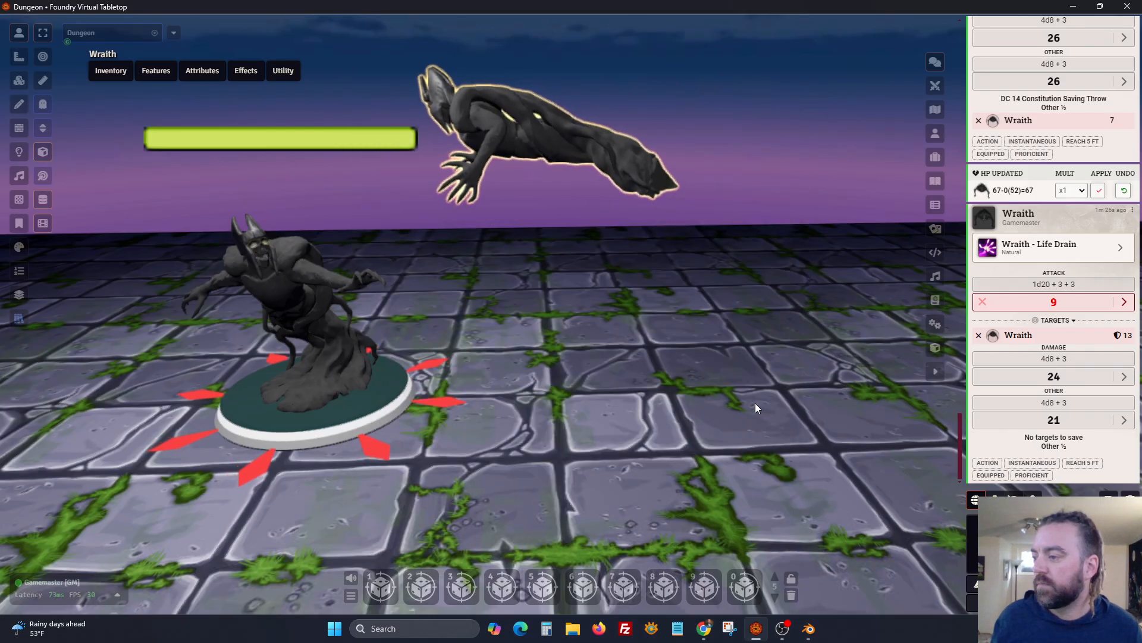
drag(756, 403, 625, 390)
double_click(627, 400)
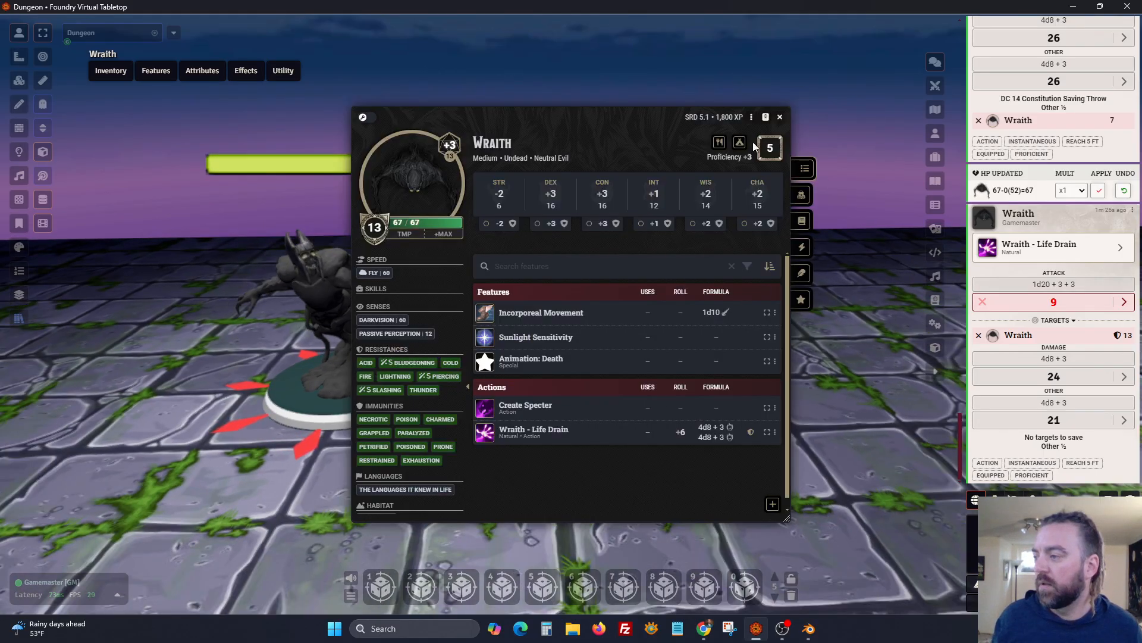
click(781, 118)
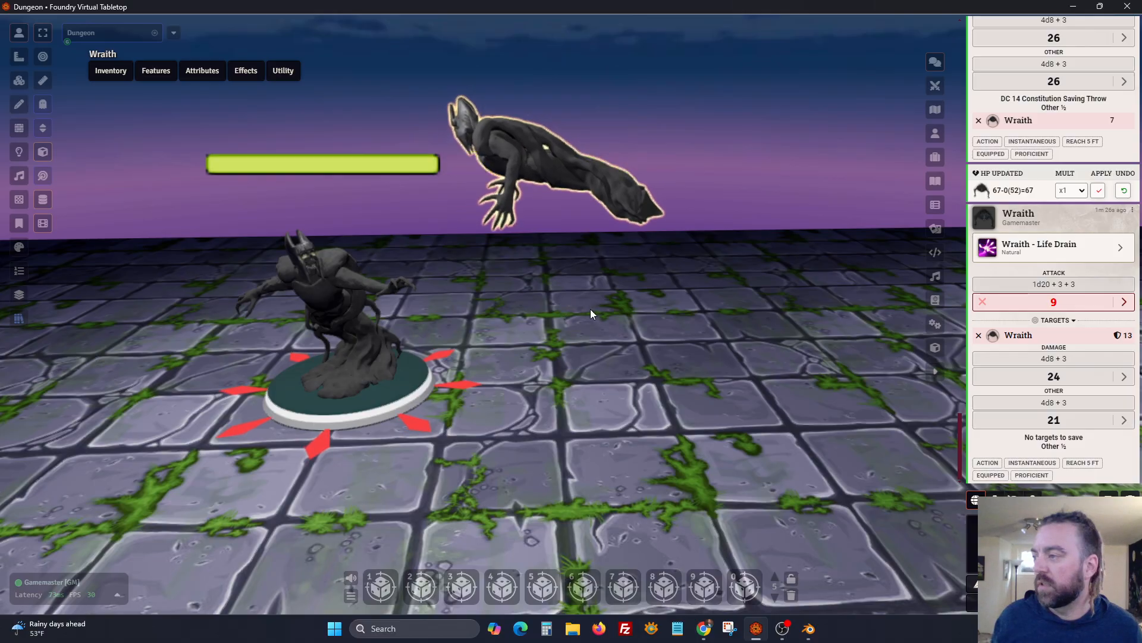
double_click(517, 257)
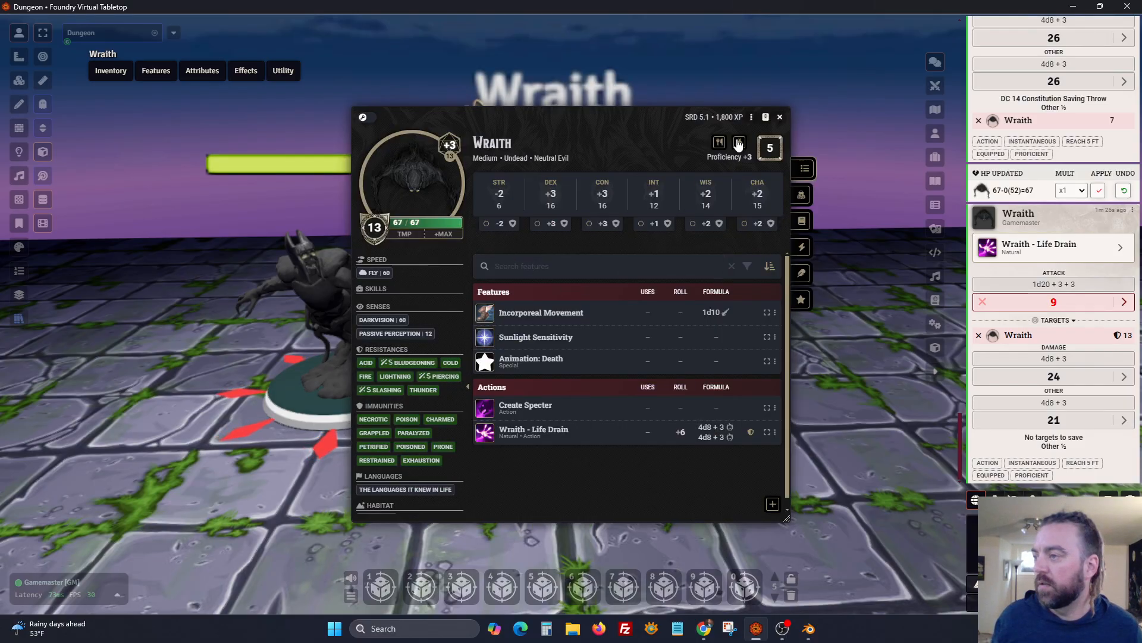
click(781, 118)
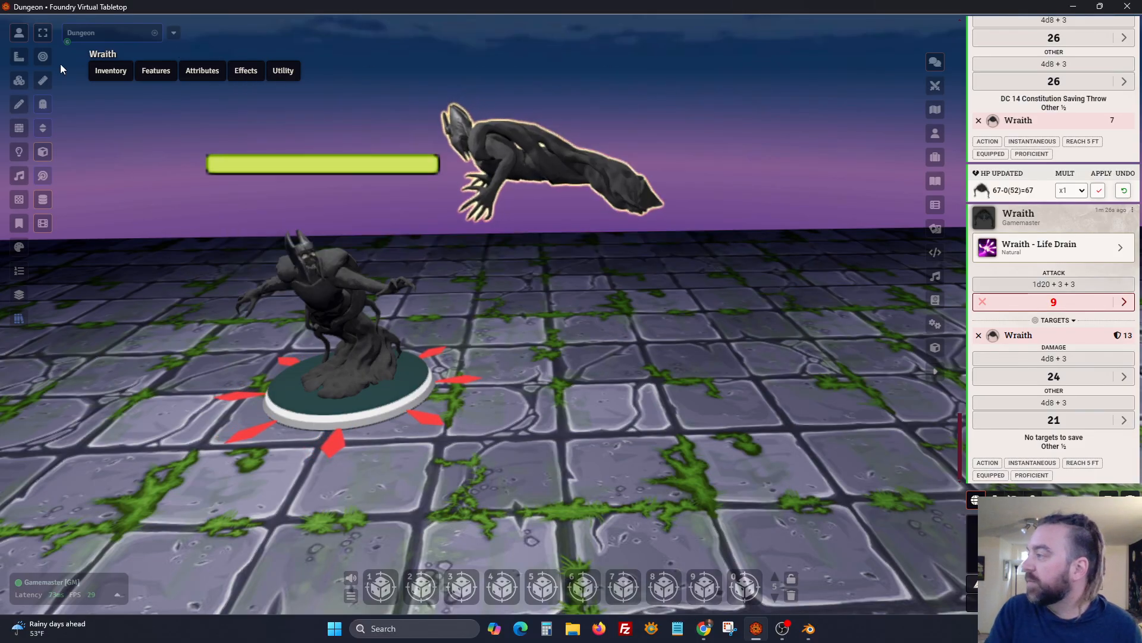
click(132, 100)
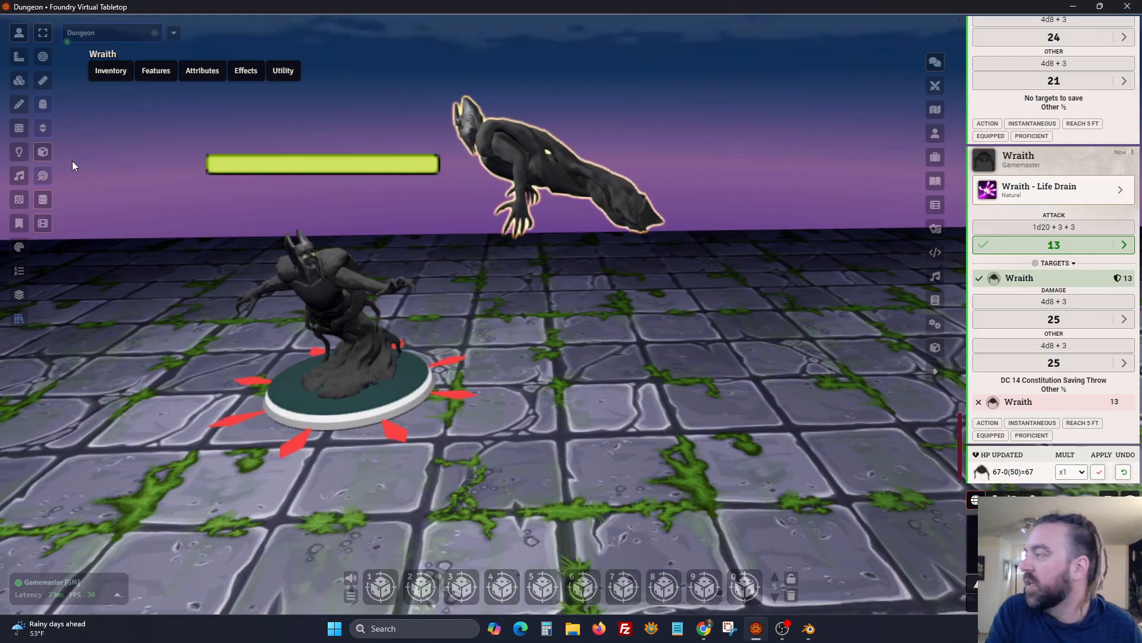
Delete the Wraith token on the round base and select the remaining floating Wraith.
drag(673, 491, 269, 144)
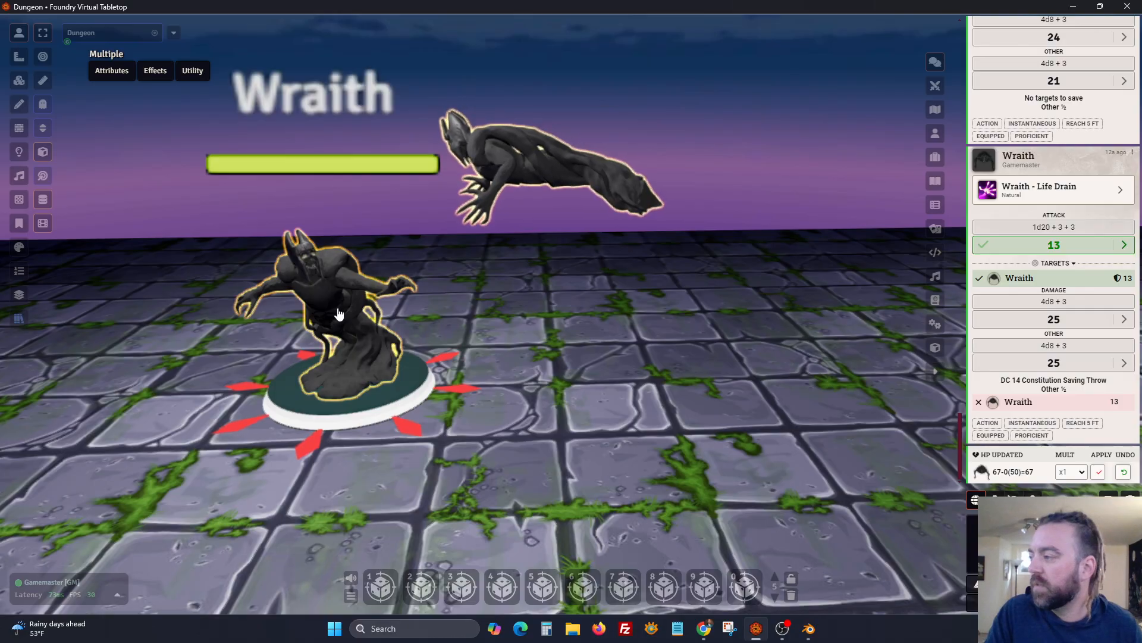
click(232, 279)
key(Delete)
click(510, 169)
right_drag(643, 319, 602, 524)
right_drag(680, 373, 718, 399)
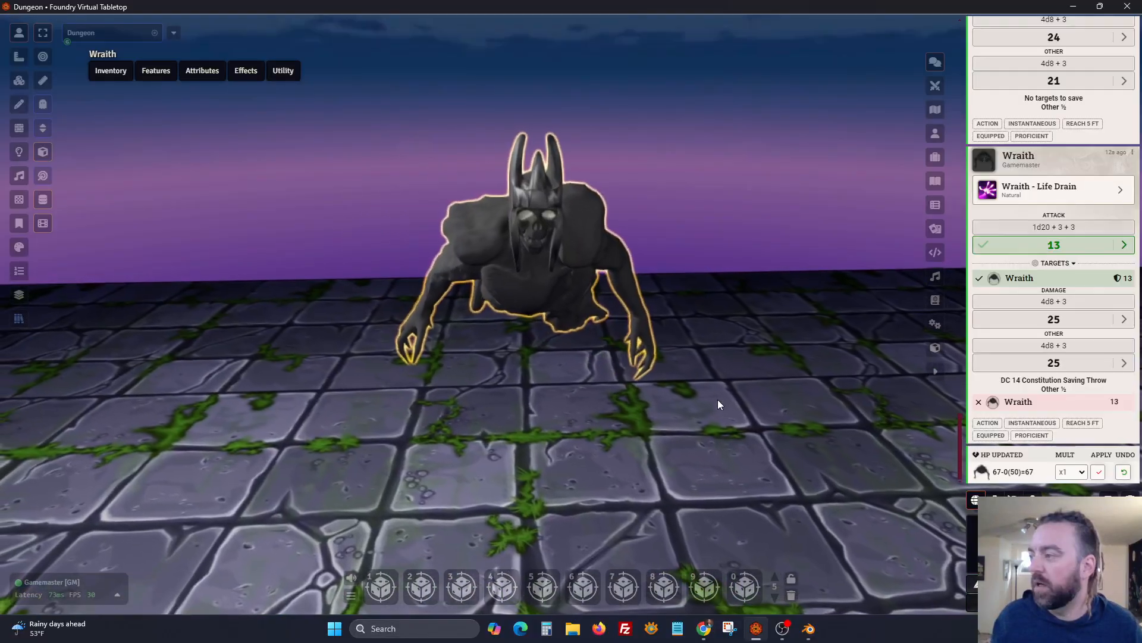